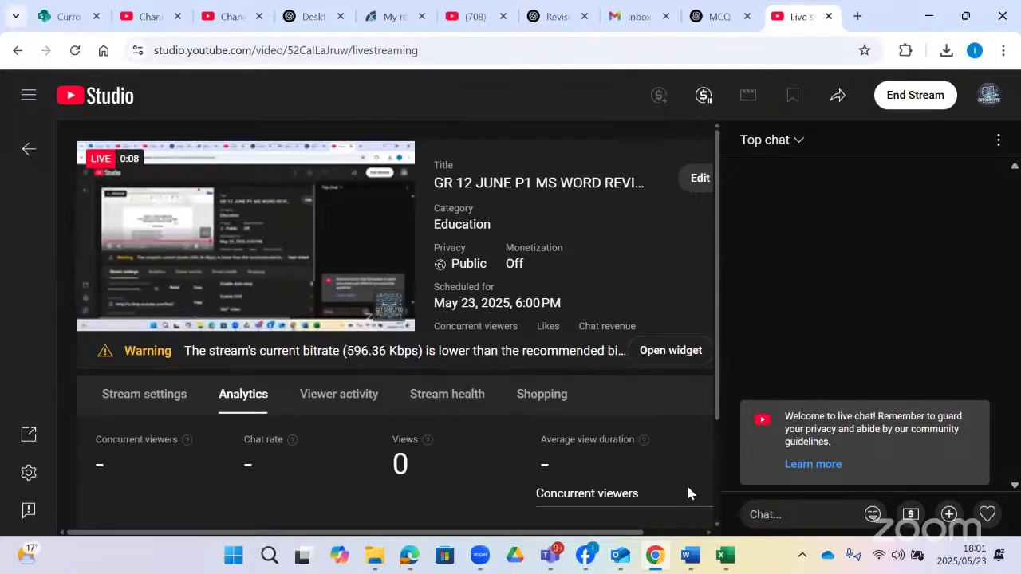
- Bring the 'Paper 1 scope and outline' Word window forward from the taskbar preview
{"action": "mouse_move", "coordinate": [692, 558]}
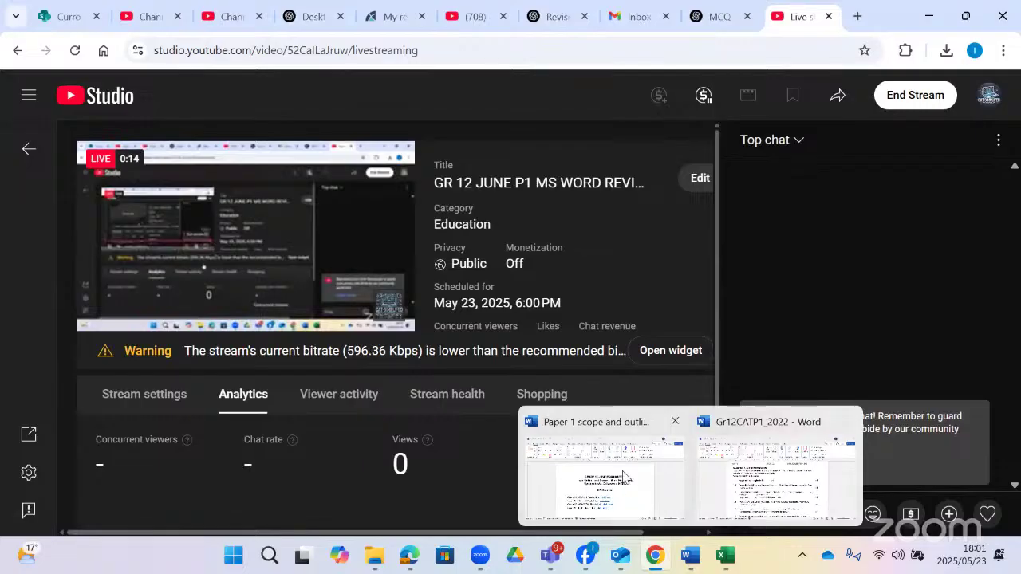
{"action": "left_click", "coordinate": [594, 476]}
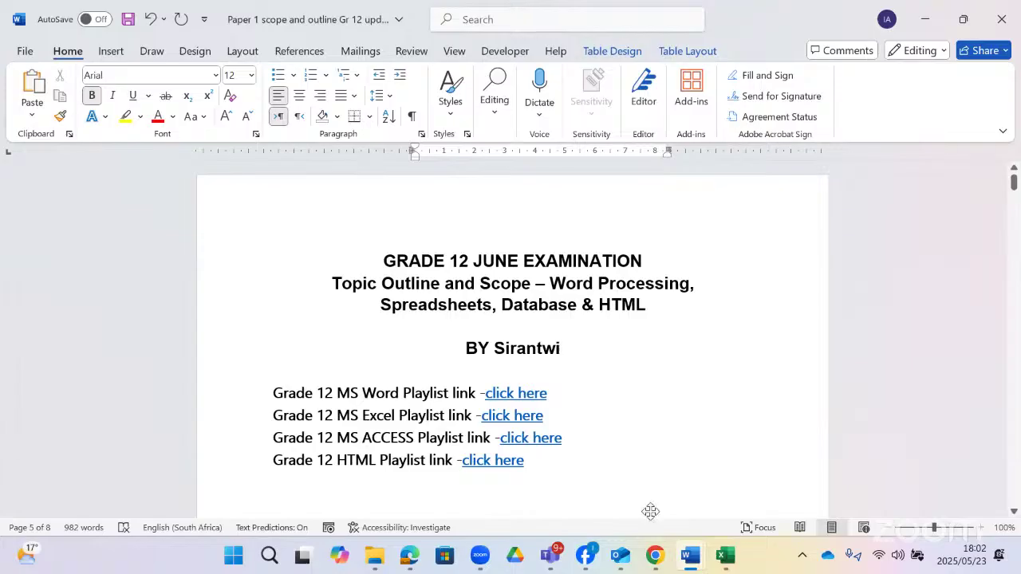
{"action": "left_click", "coordinate": [656, 556]}
{"action": "left_click", "coordinate": [655, 555]}
{"action": "left_click", "coordinate": [656, 555]}
{"action": "left_click", "coordinate": [655, 555]}
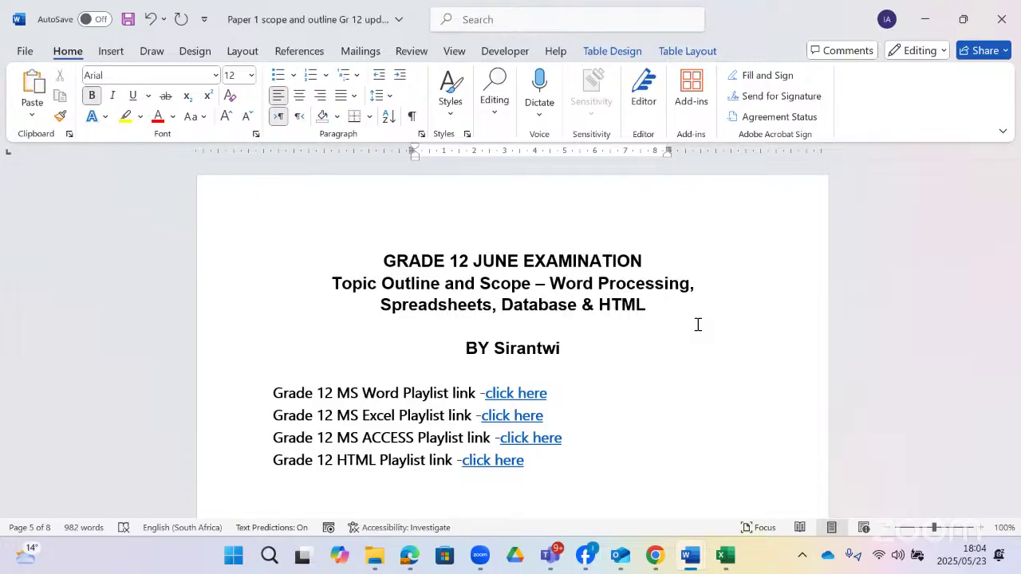
- Scroll to page 5's MS Word topics table, showing the Paragraph settings row
{"action": "scroll", "coordinate": [709, 309], "scroll_direction": "down", "scroll_amount": 5}
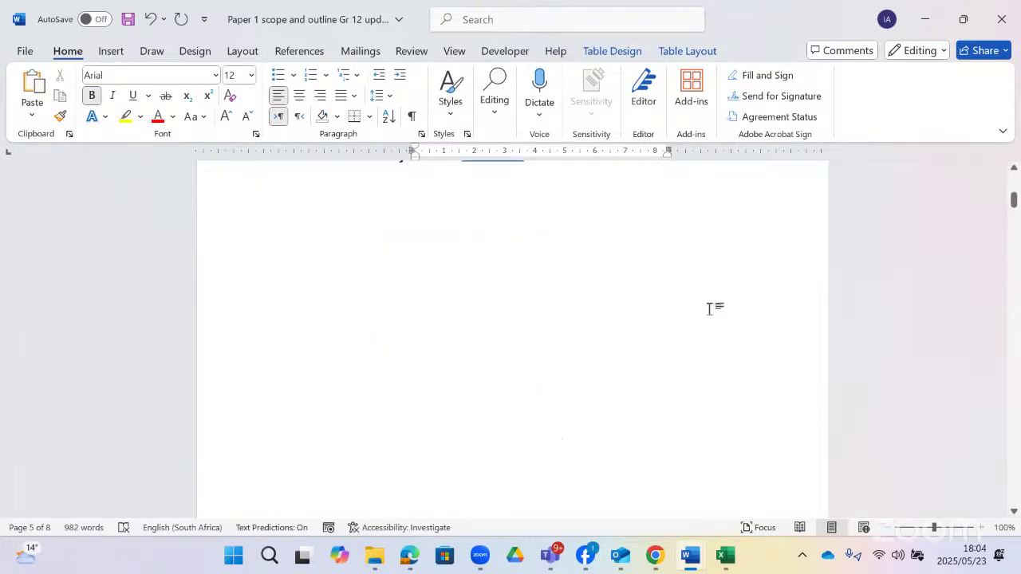
{"action": "scroll", "coordinate": [709, 309], "scroll_direction": "down", "scroll_amount": 10}
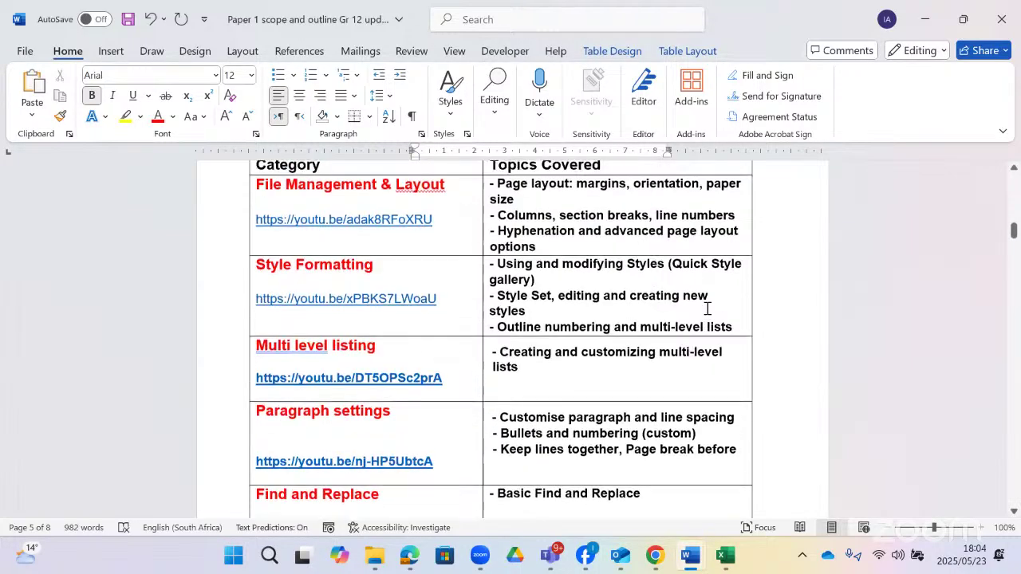
{"action": "scroll", "coordinate": [708, 309], "scroll_direction": "up", "scroll_amount": 2}
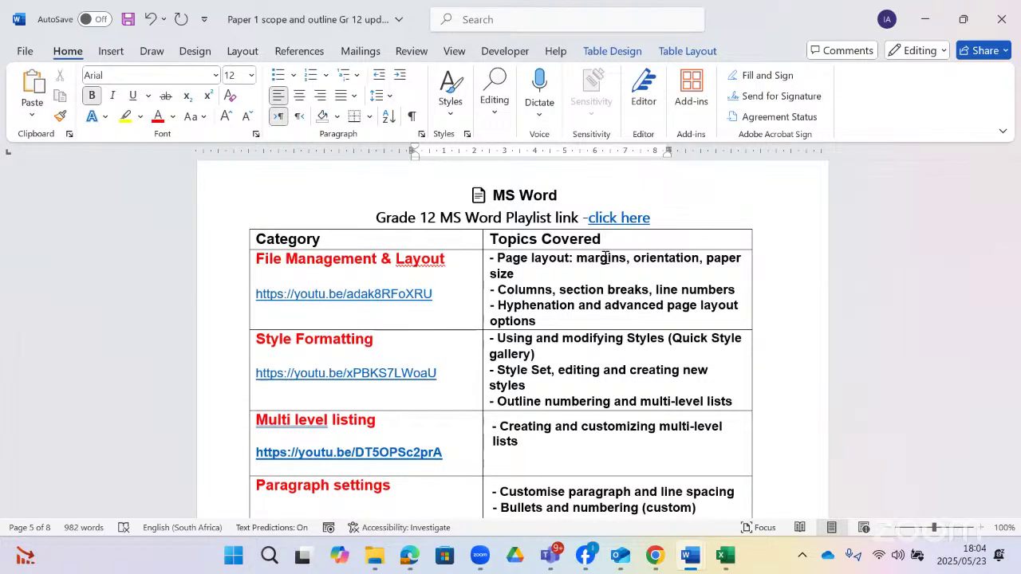
{"action": "scroll", "coordinate": [909, 301], "scroll_direction": "up", "scroll_amount": 1}
{"action": "scroll", "coordinate": [826, 319], "scroll_direction": "down", "scroll_amount": 1}
{"action": "scroll", "coordinate": [594, 335], "scroll_direction": "down", "scroll_amount": 2}
{"action": "scroll", "coordinate": [594, 335], "scroll_direction": "down", "scroll_amount": 2}
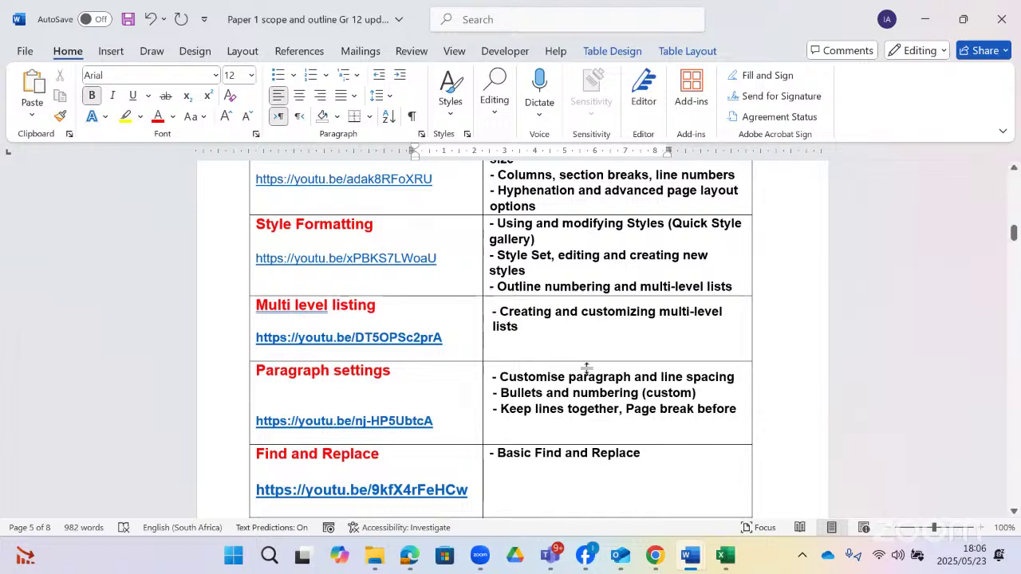
- Add a new '-indent' line beneath 'Page break before' in the Paragraph settings cell
{"action": "left_click", "coordinate": [743, 407]}
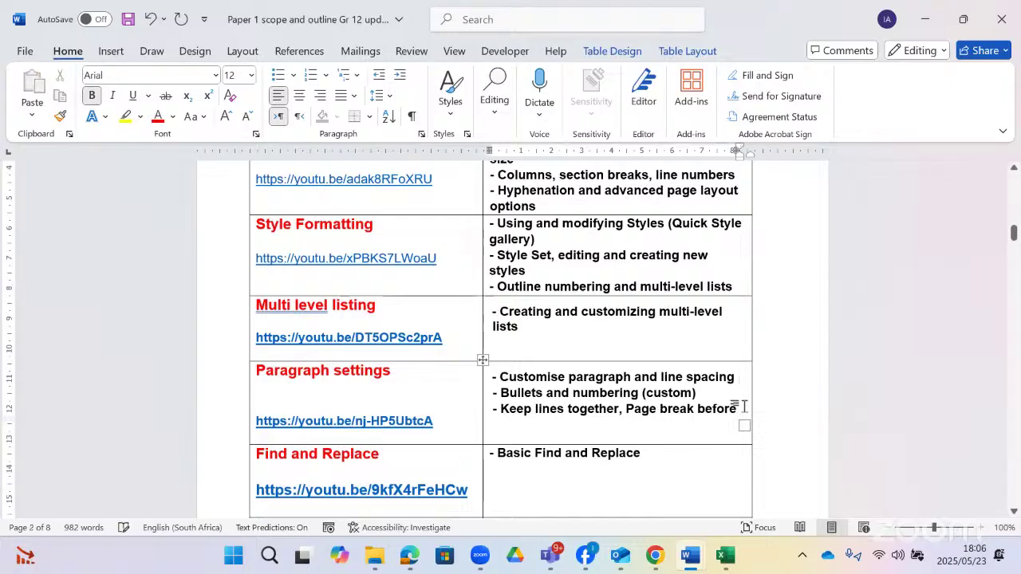
{"action": "left_click", "coordinate": [745, 406]}
{"action": "key", "text": "Return"}
{"action": "type", "text": "-"}
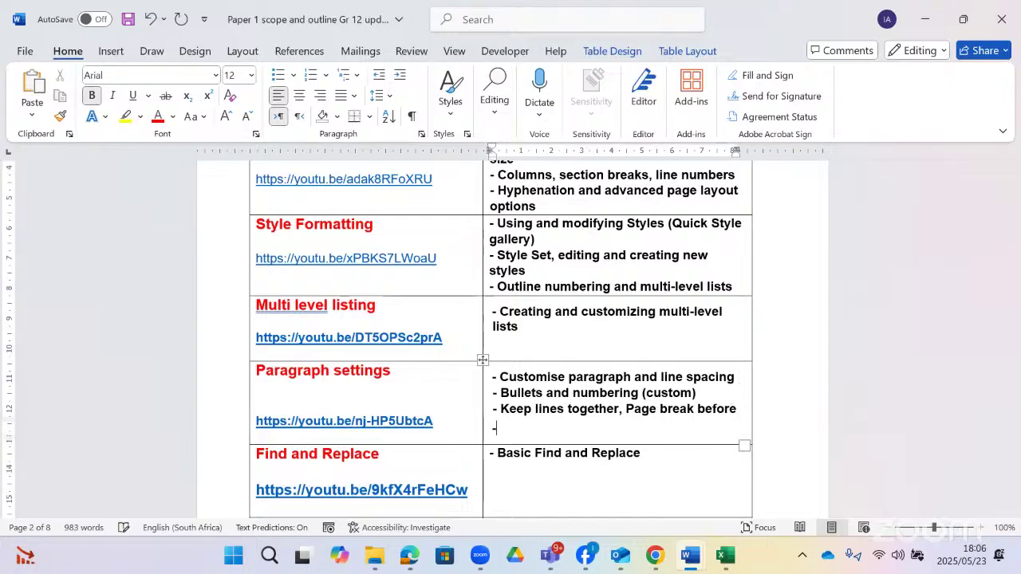
{"action": "type", "text": "indent"}
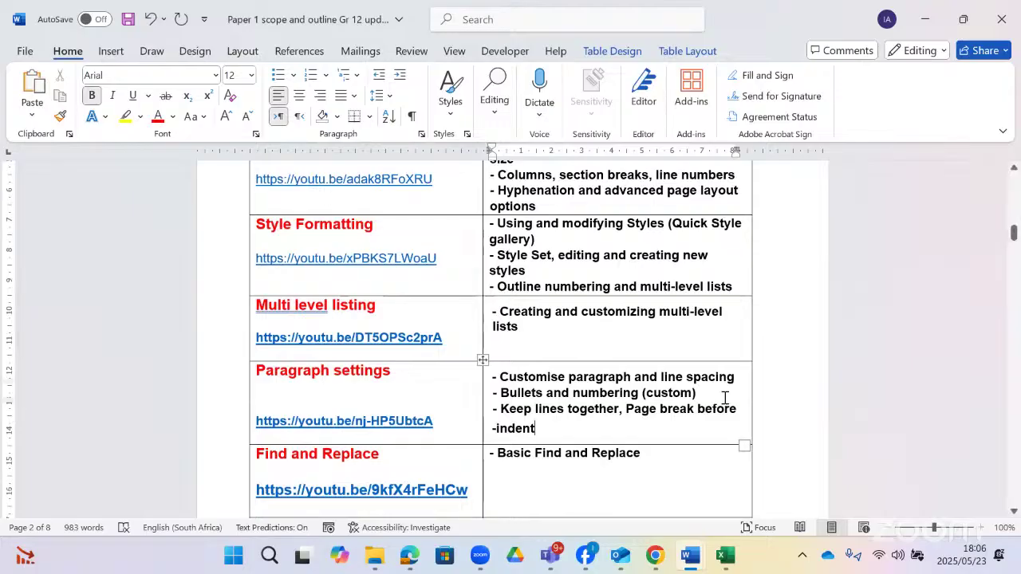
{"action": "scroll", "coordinate": [724, 399], "scroll_direction": "down", "scroll_amount": 2}
{"action": "scroll", "coordinate": [723, 398], "scroll_direction": "down", "scroll_amount": 1}
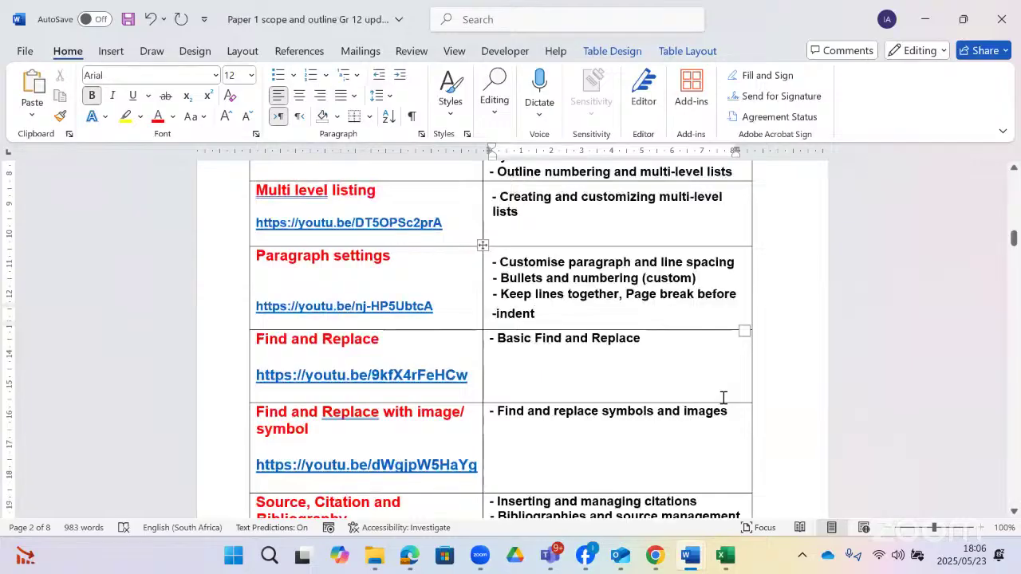
{"action": "scroll", "coordinate": [705, 365], "scroll_direction": "down", "scroll_amount": 2}
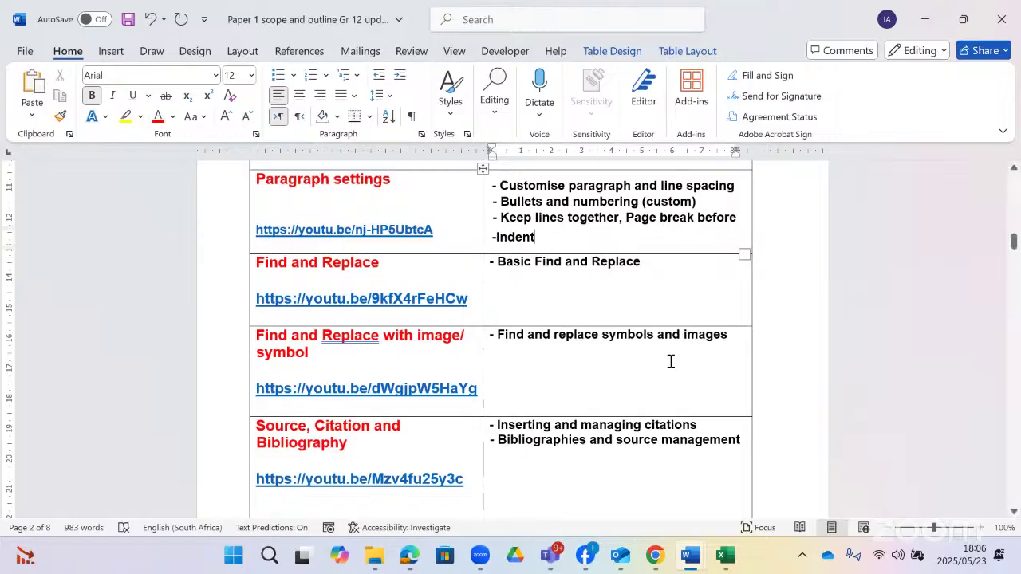
- Scroll past page 2 to the Templates & Forms table on page 3
{"action": "scroll", "coordinate": [669, 362], "scroll_direction": "down", "scroll_amount": 2}
{"action": "scroll", "coordinate": [670, 361], "scroll_direction": "down", "scroll_amount": 1}
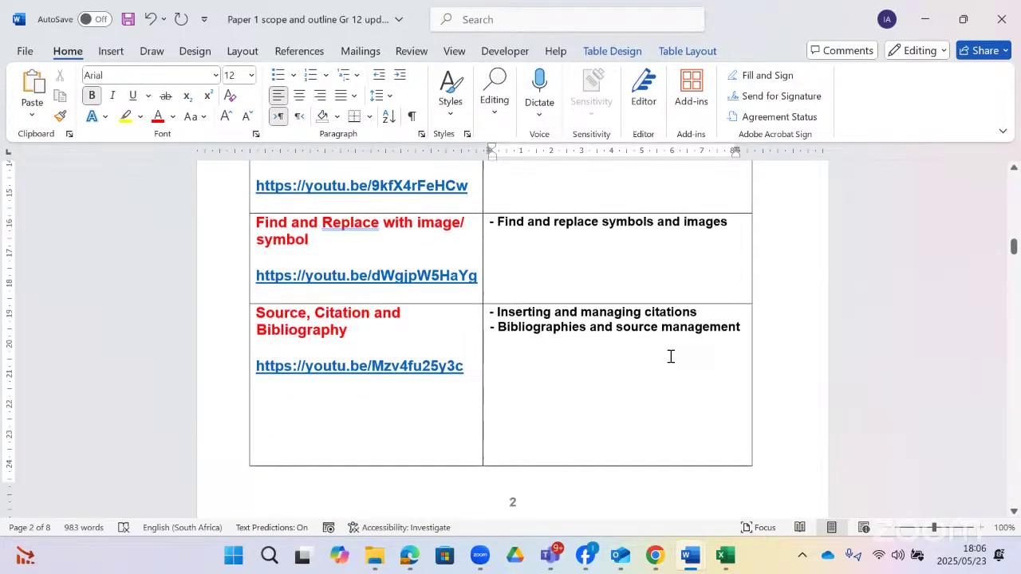
{"action": "scroll", "coordinate": [671, 357], "scroll_direction": "down", "scroll_amount": 1}
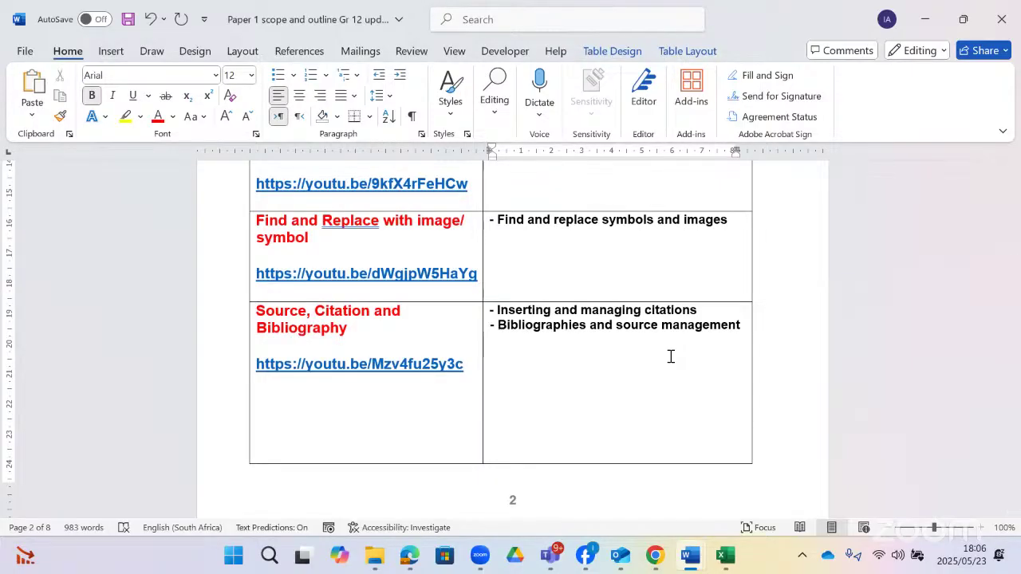
{"action": "scroll", "coordinate": [670, 356], "scroll_direction": "down", "scroll_amount": 8}
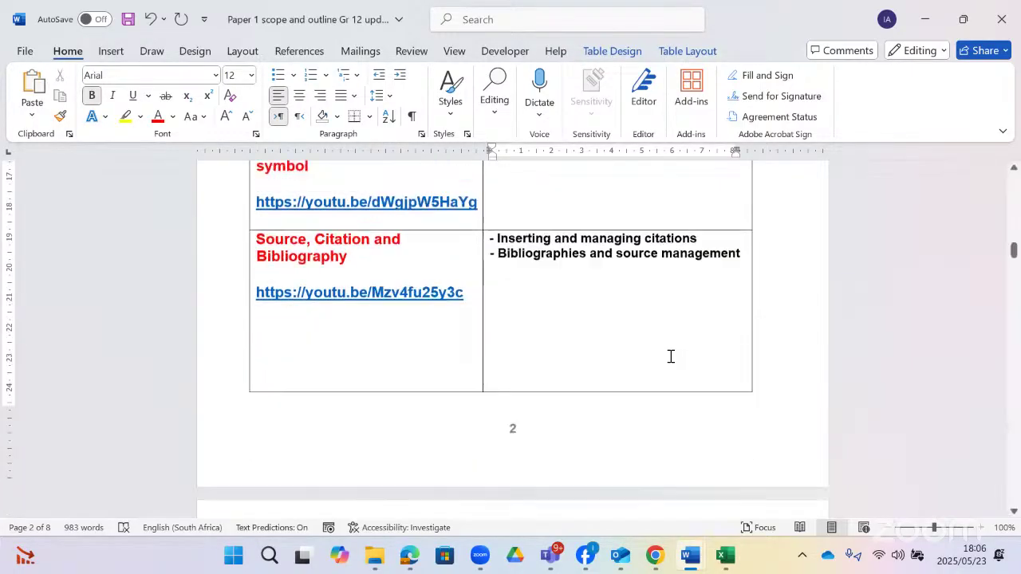
{"action": "scroll", "coordinate": [671, 356], "scroll_direction": "down", "scroll_amount": 1}
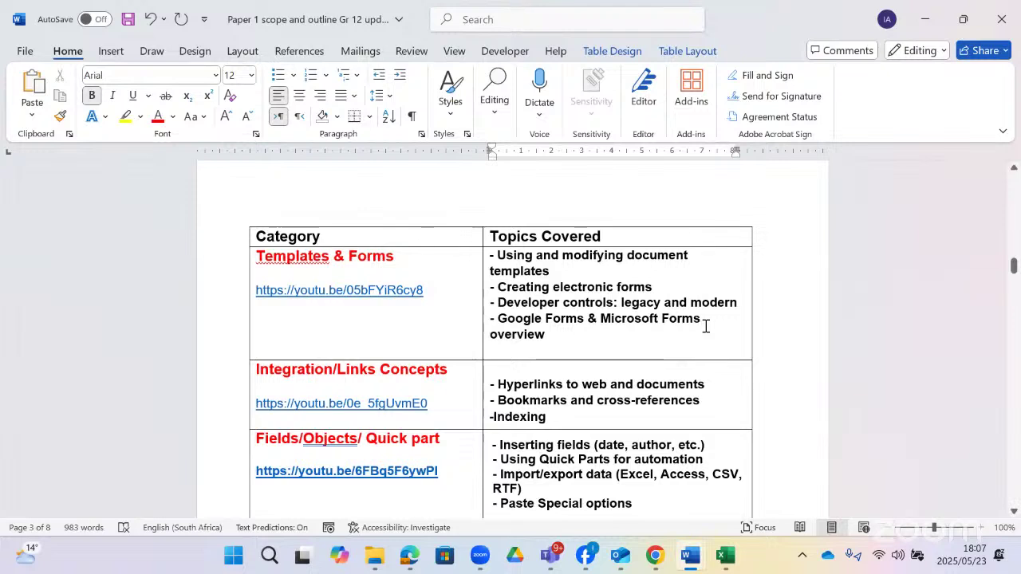
- Scroll down page 3 to the Font, Section Break, Watermark and Watermark on specific page rows
{"action": "left_click_drag", "start_coordinate": [545, 335], "coordinate": [497, 319]}
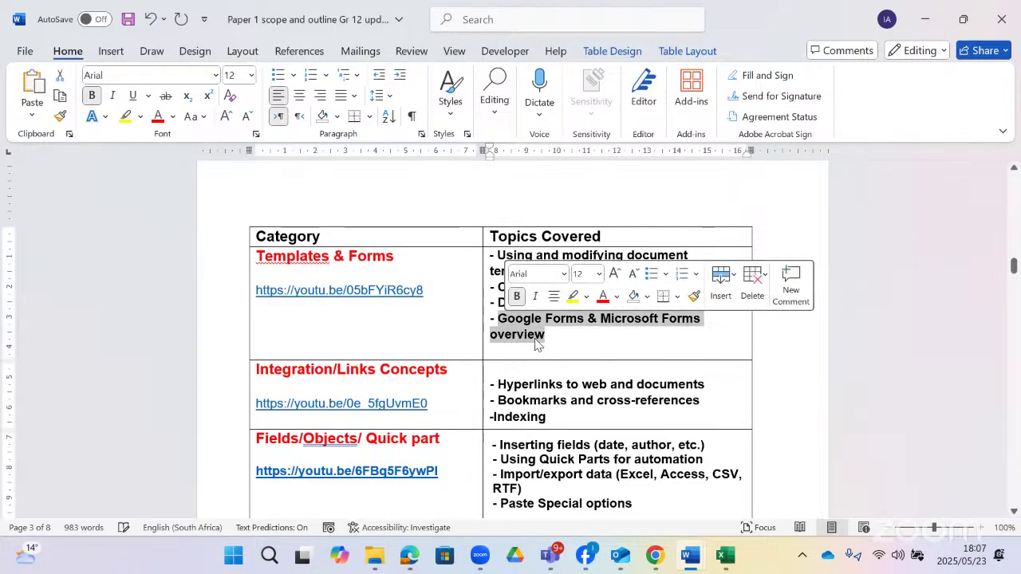
{"action": "left_click", "coordinate": [589, 353]}
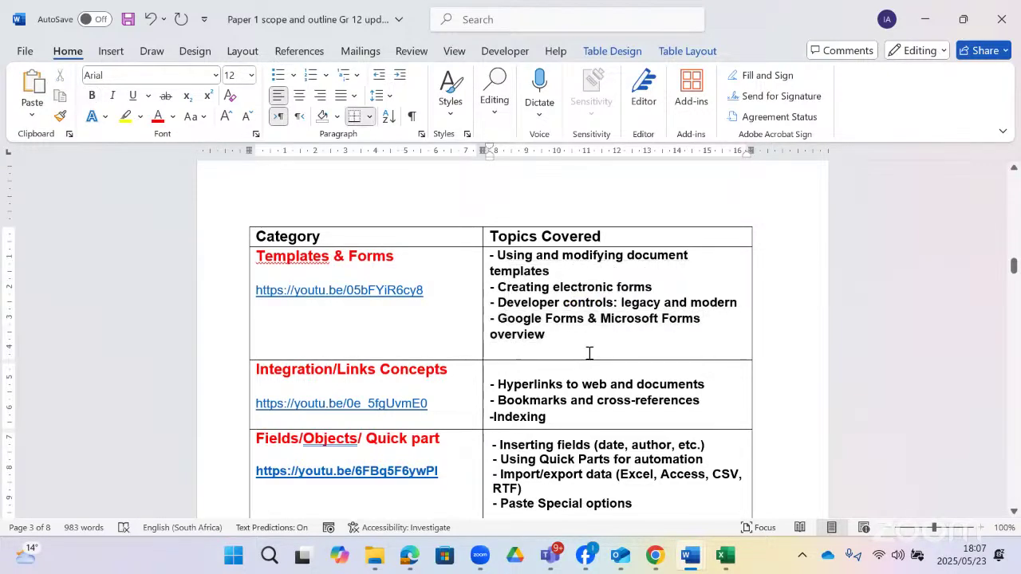
{"action": "scroll", "coordinate": [589, 352], "scroll_direction": "down", "scroll_amount": 2}
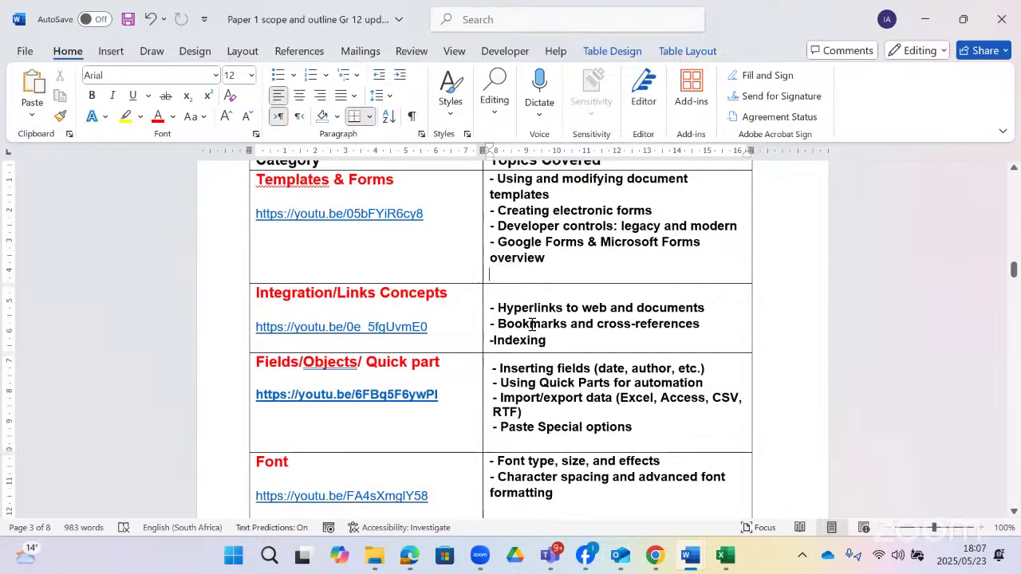
{"action": "scroll", "coordinate": [532, 324], "scroll_direction": "down", "scroll_amount": 1}
{"action": "scroll", "coordinate": [532, 323], "scroll_direction": "down", "scroll_amount": 1}
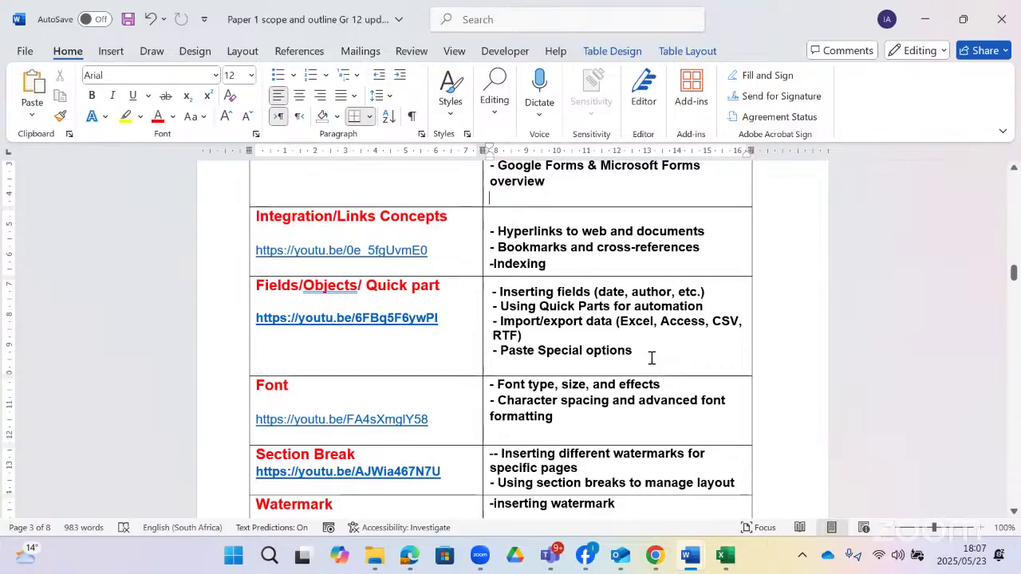
{"action": "scroll", "coordinate": [651, 359], "scroll_direction": "down", "scroll_amount": 1}
{"action": "scroll", "coordinate": [652, 359], "scroll_direction": "down", "scroll_amount": 1}
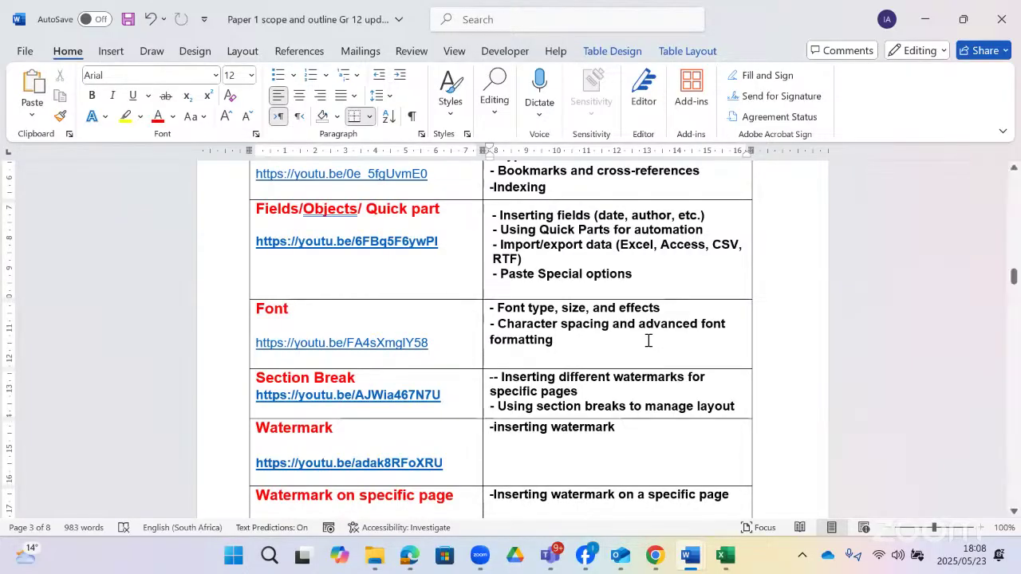
- Colour the 'Character spacing' text in the Font row red, keeping it bold
{"action": "left_click_drag", "start_coordinate": [584, 327], "coordinate": [499, 324]}
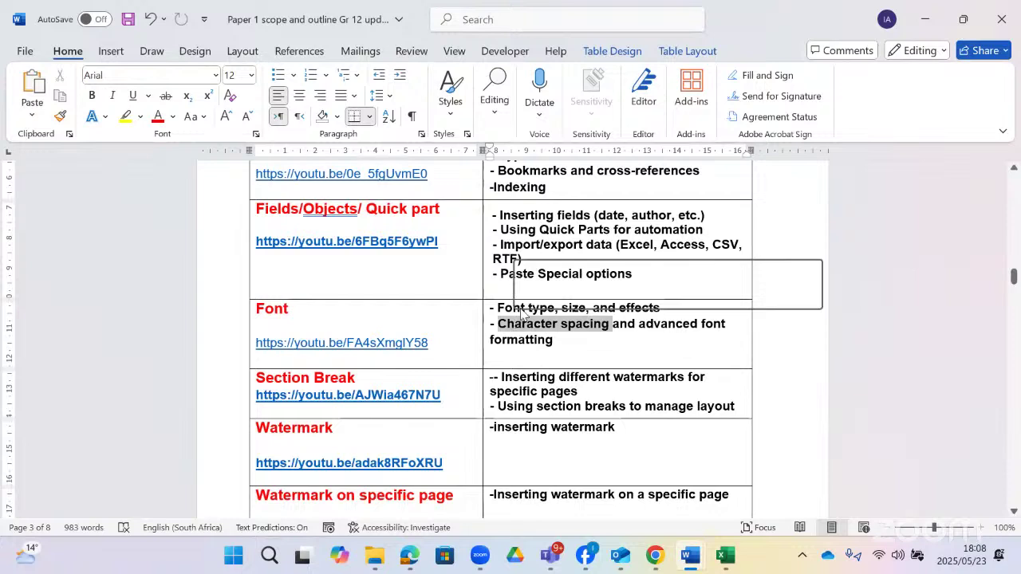
{"action": "left_click", "coordinate": [611, 295]}
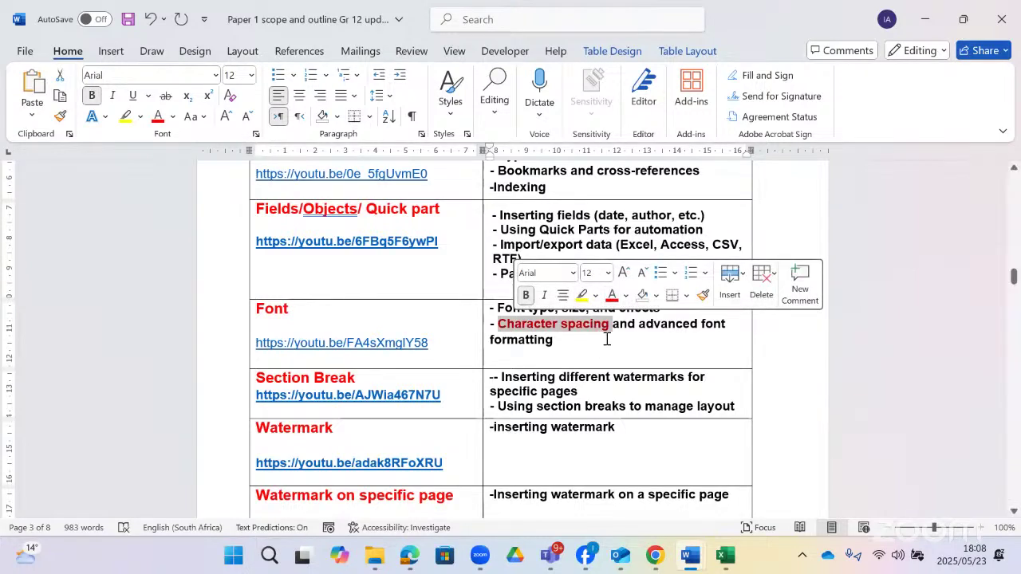
{"action": "left_click", "coordinate": [527, 296]}
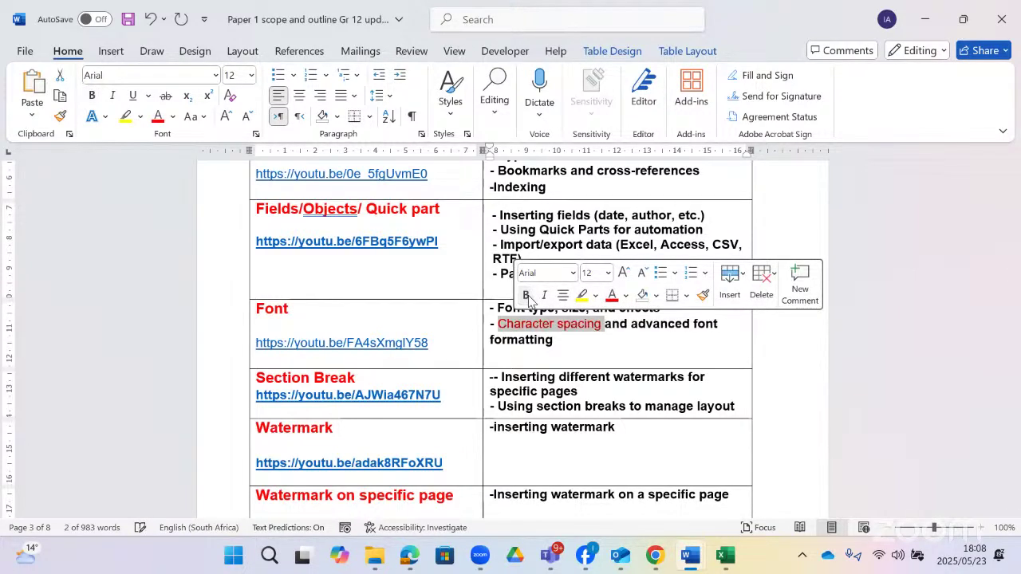
{"action": "left_click", "coordinate": [528, 296]}
- Add a '- raised/expanded spacing' line below 'formatting', fixing the 'exapanded' typo
{"action": "left_click", "coordinate": [620, 355]}
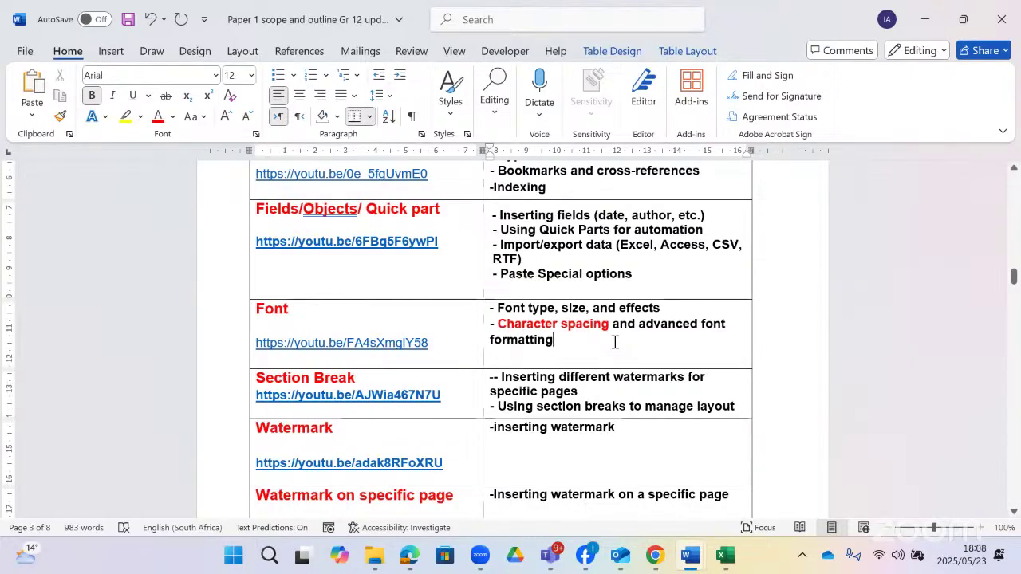
{"action": "key", "text": "Return"}
{"action": "type", "text": "- "}
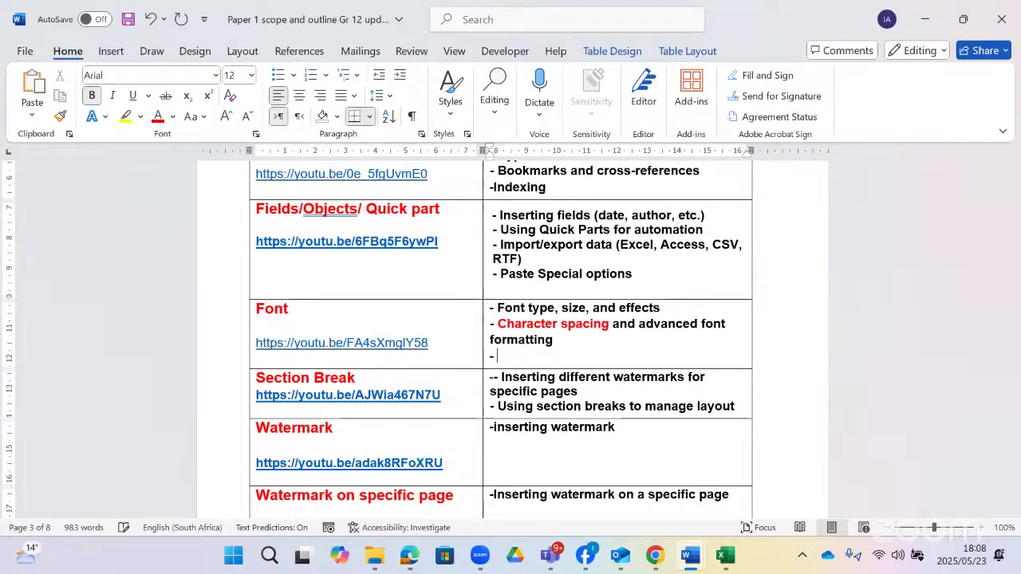
{"action": "type", "text": "raised/exapanded"}
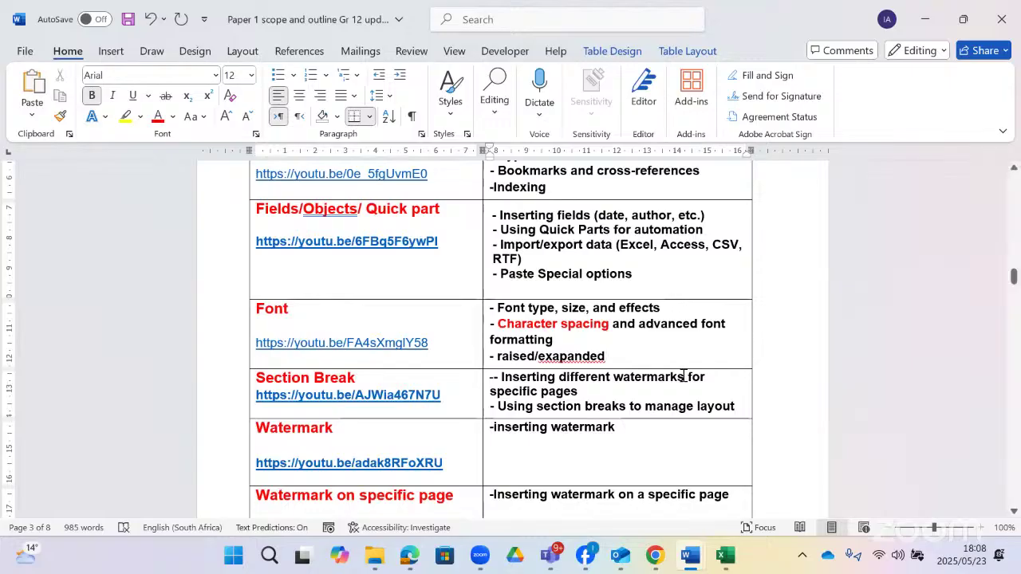
{"action": "left_click", "coordinate": [559, 358]}
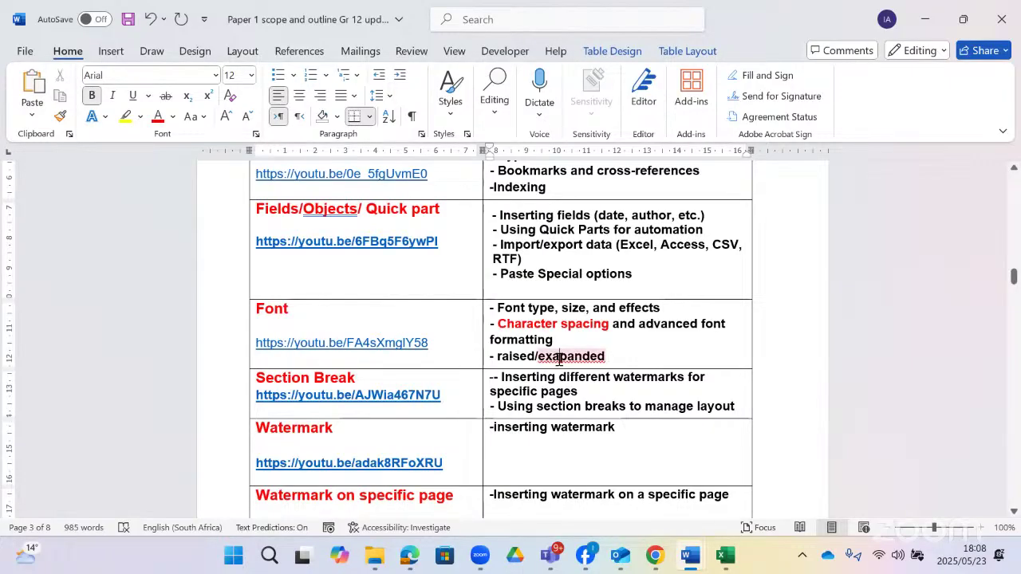
{"action": "key", "text": "BackSpace"}
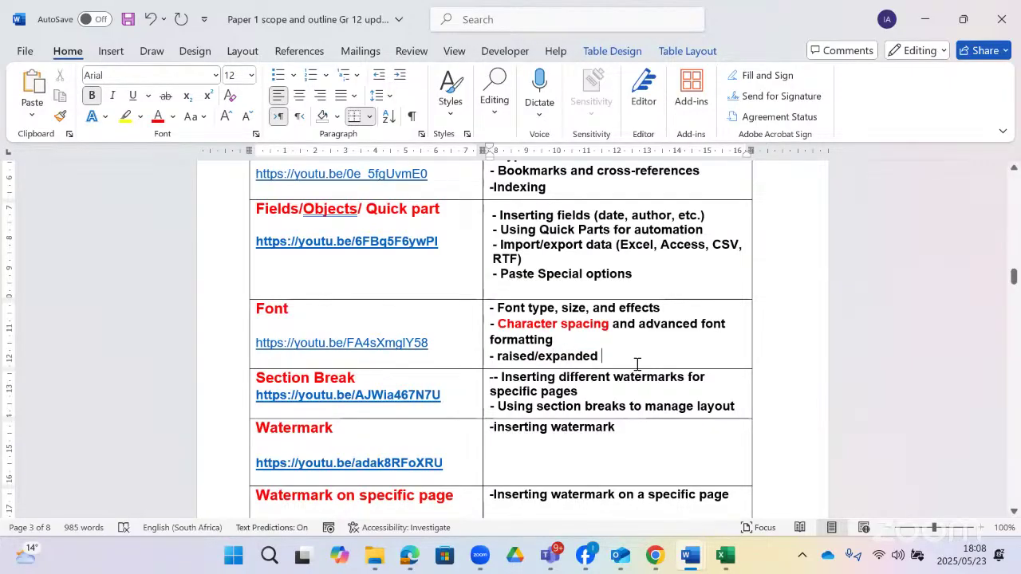
{"action": "type", "text": "spacing"}
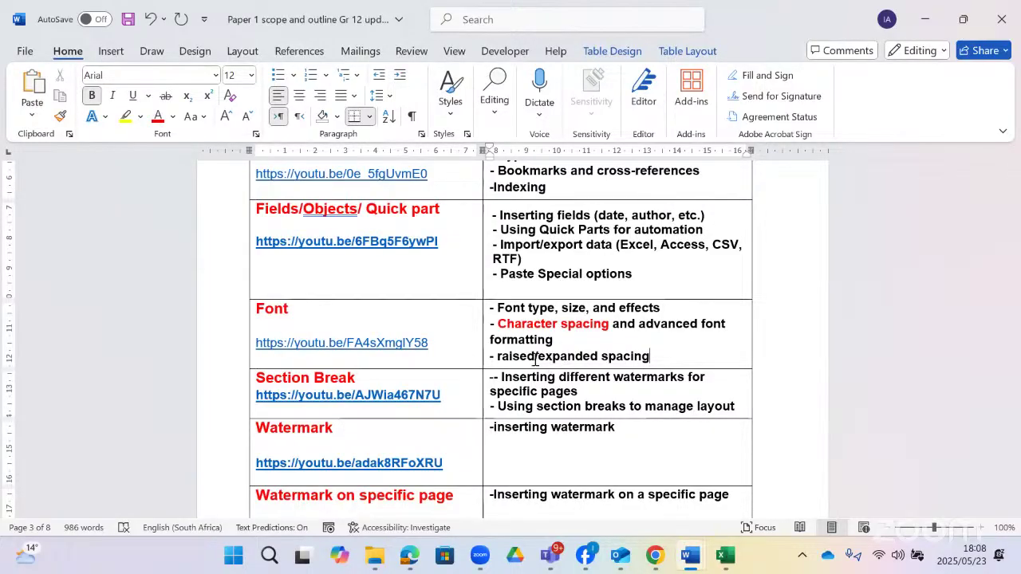
- Scroll past Drop cap to page 4's Table of Content/footnote/endnote row
{"action": "scroll", "coordinate": [533, 354], "scroll_direction": "down", "scroll_amount": 3}
{"action": "scroll", "coordinate": [534, 354], "scroll_direction": "down", "scroll_amount": 2}
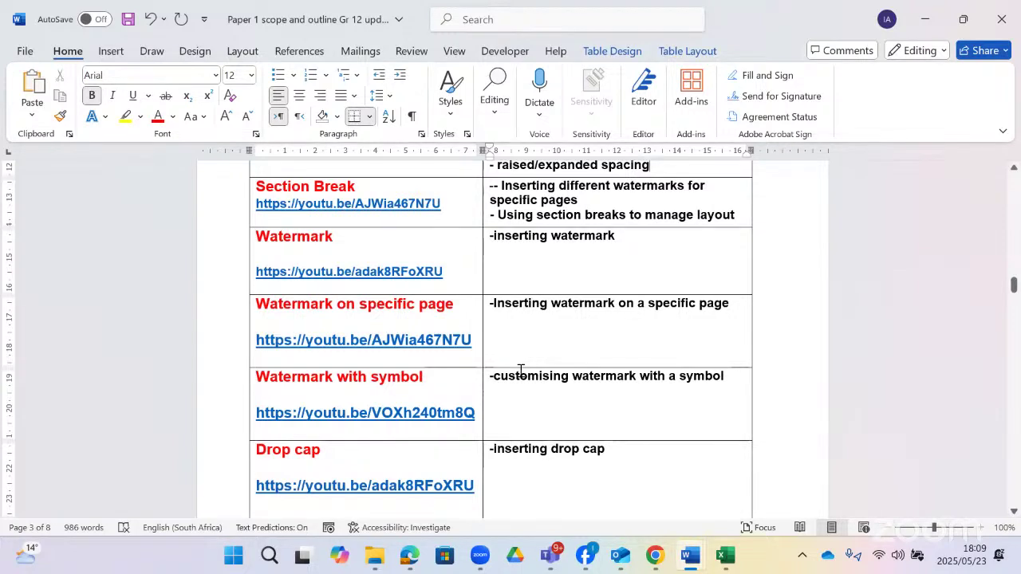
{"action": "scroll", "coordinate": [635, 368], "scroll_direction": "down", "scroll_amount": 1}
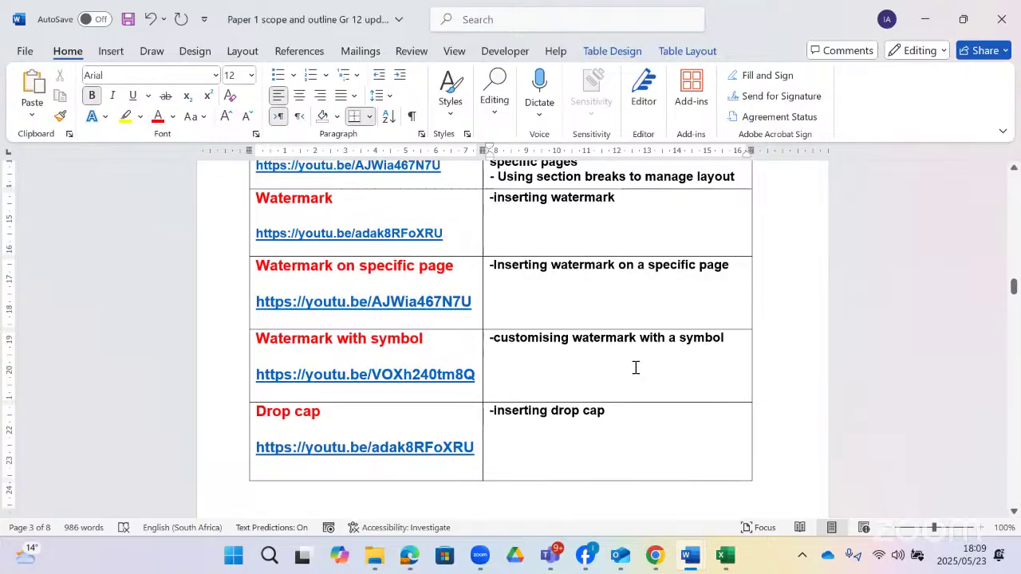
{"action": "scroll", "coordinate": [635, 367], "scroll_direction": "down", "scroll_amount": 6}
{"action": "scroll", "coordinate": [636, 367], "scroll_direction": "down", "scroll_amount": 6}
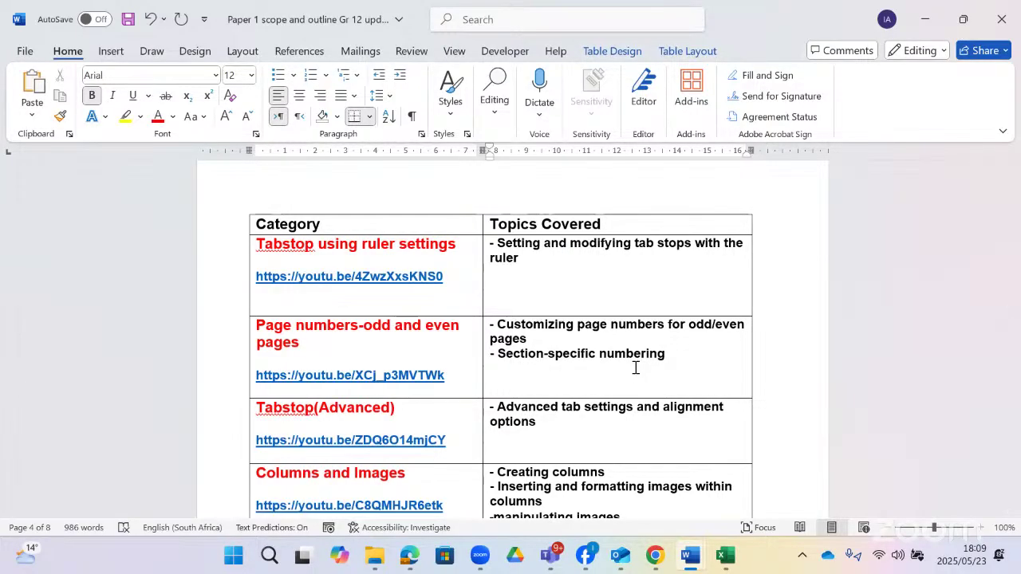
{"action": "scroll", "coordinate": [652, 365], "scroll_direction": "down", "scroll_amount": 4}
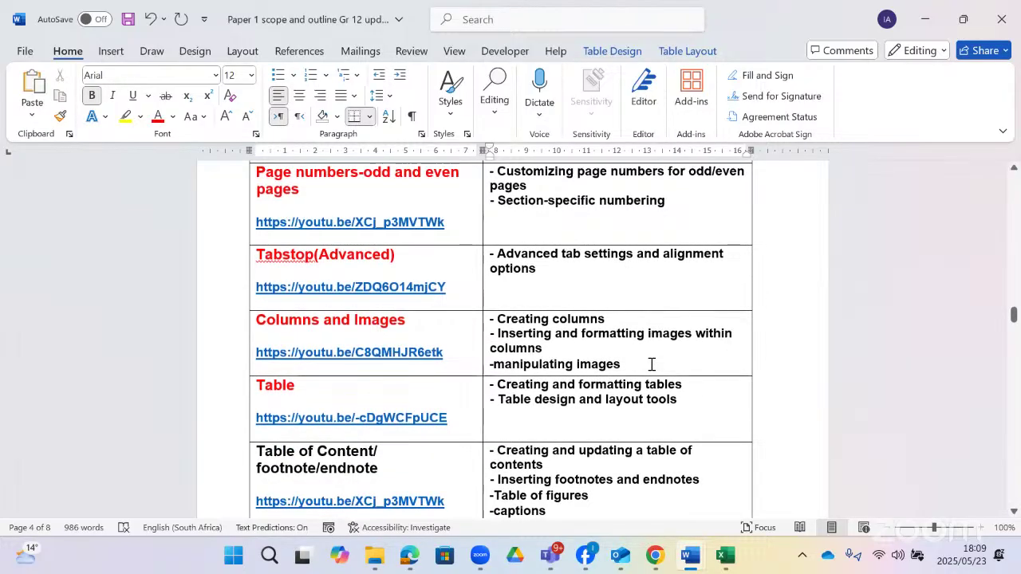
{"action": "scroll", "coordinate": [651, 365], "scroll_direction": "down", "scroll_amount": 1}
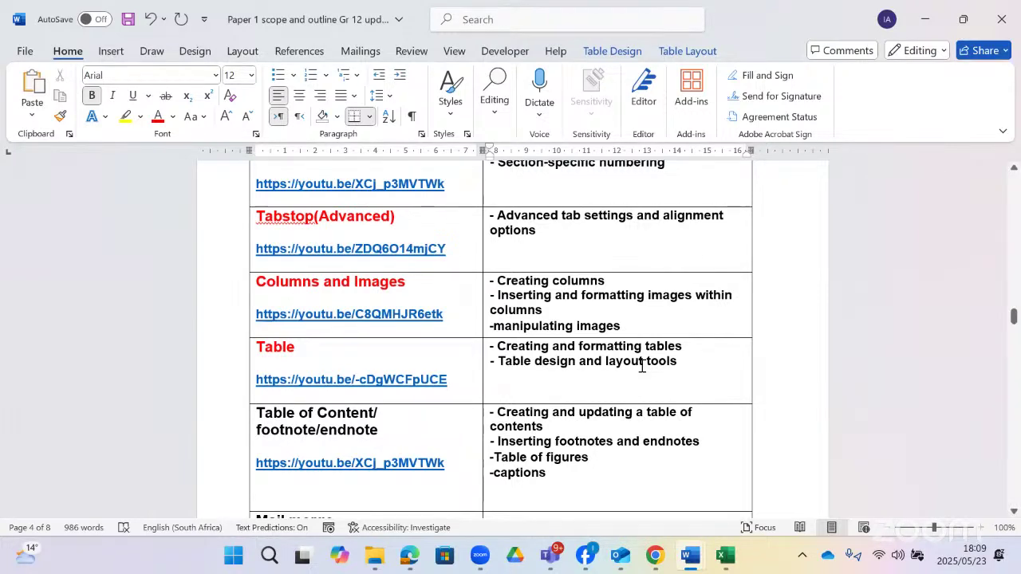
- Append '/table of figures/ caption' to the Table of Content/footnote/endnote heading
{"action": "left_click", "coordinate": [406, 426]}
{"action": "type", "text": "/ta"}
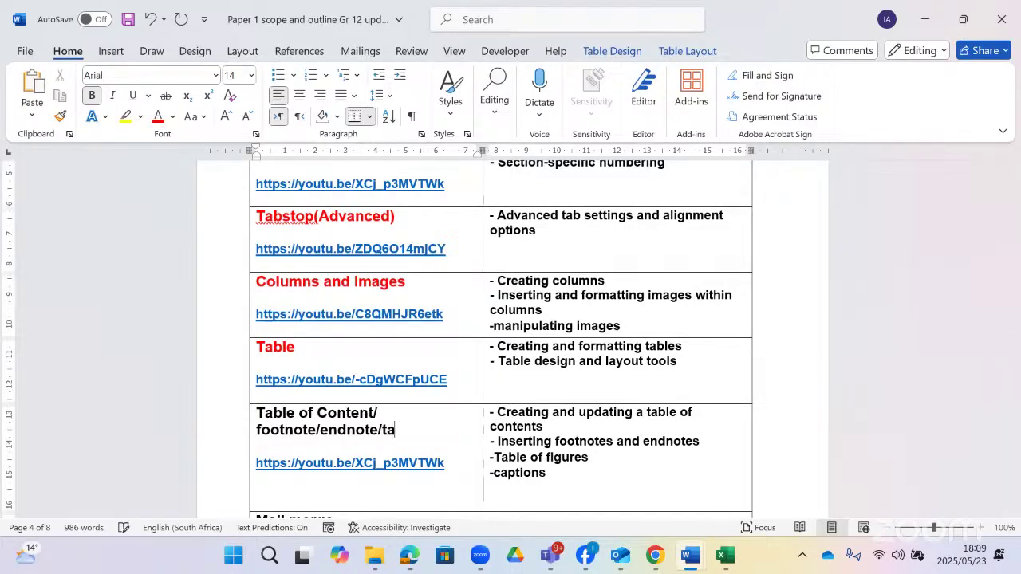
{"action": "type", "text": "ble of figures/ "}
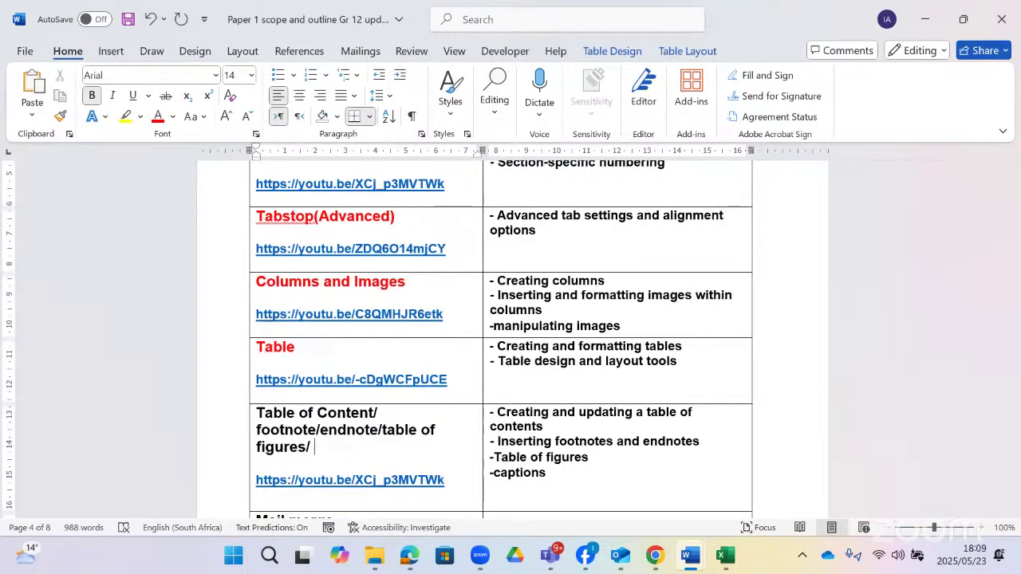
{"action": "type", "text": "caption"}
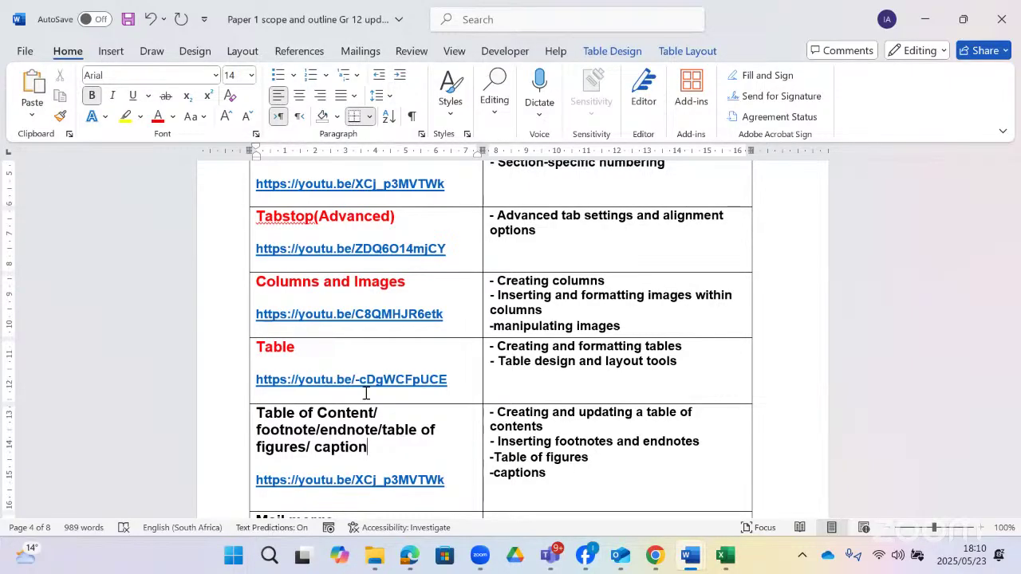
{"action": "scroll", "coordinate": [367, 394], "scroll_direction": "down", "scroll_amount": 3}
{"action": "scroll", "coordinate": [366, 396], "scroll_direction": "down", "scroll_amount": 3}
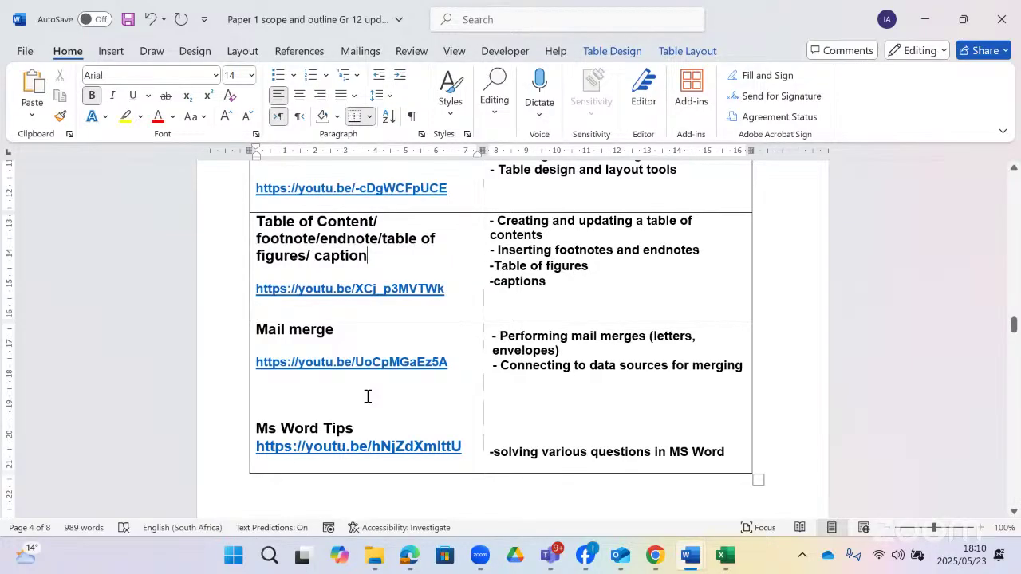
{"action": "scroll", "coordinate": [367, 396], "scroll_direction": "down", "scroll_amount": 1}
{"action": "scroll", "coordinate": [368, 396], "scroll_direction": "up", "scroll_amount": 2}
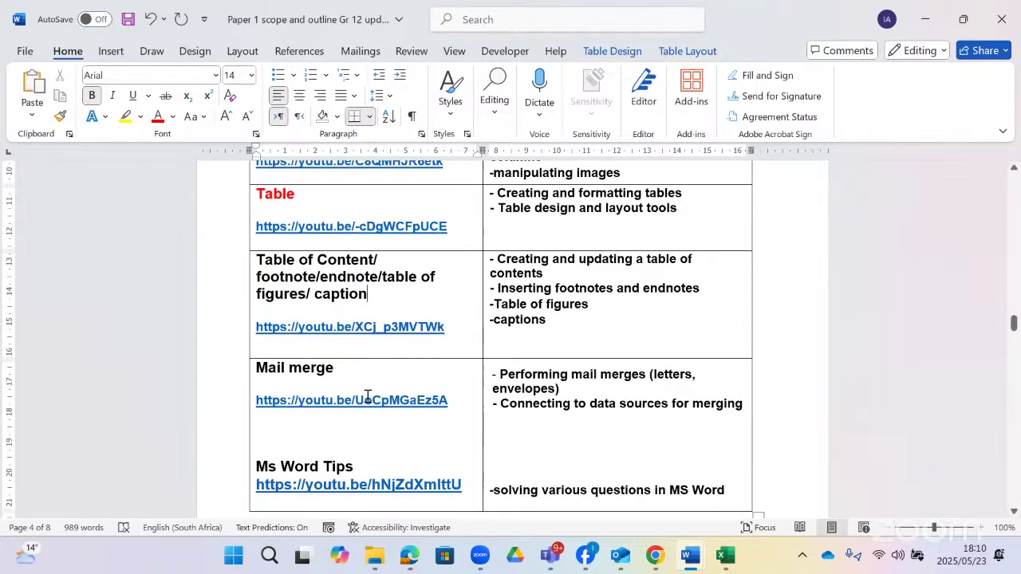
{"action": "scroll", "coordinate": [368, 396], "scroll_direction": "up", "scroll_amount": 2}
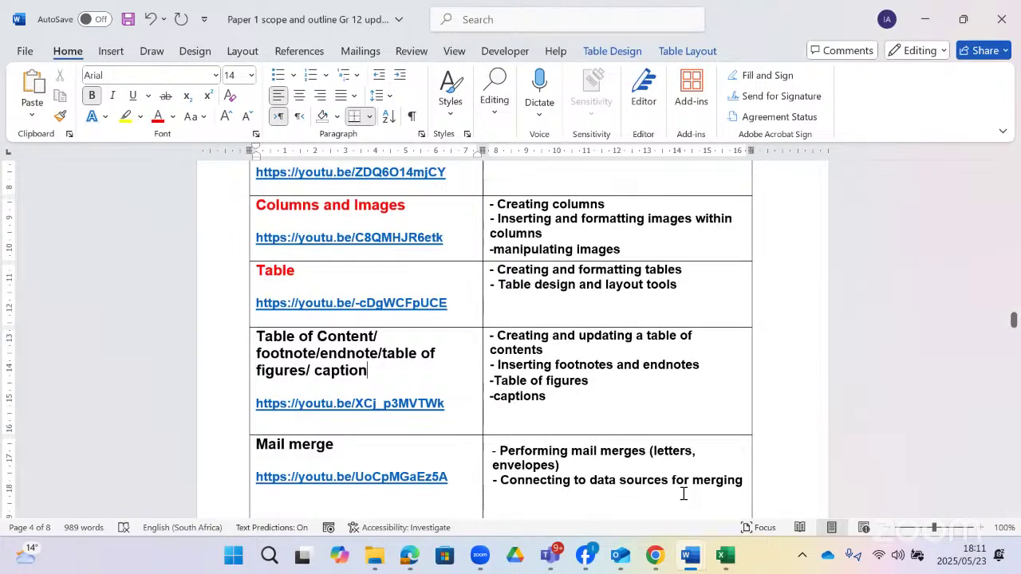
{"action": "mouse_move", "coordinate": [690, 555]}
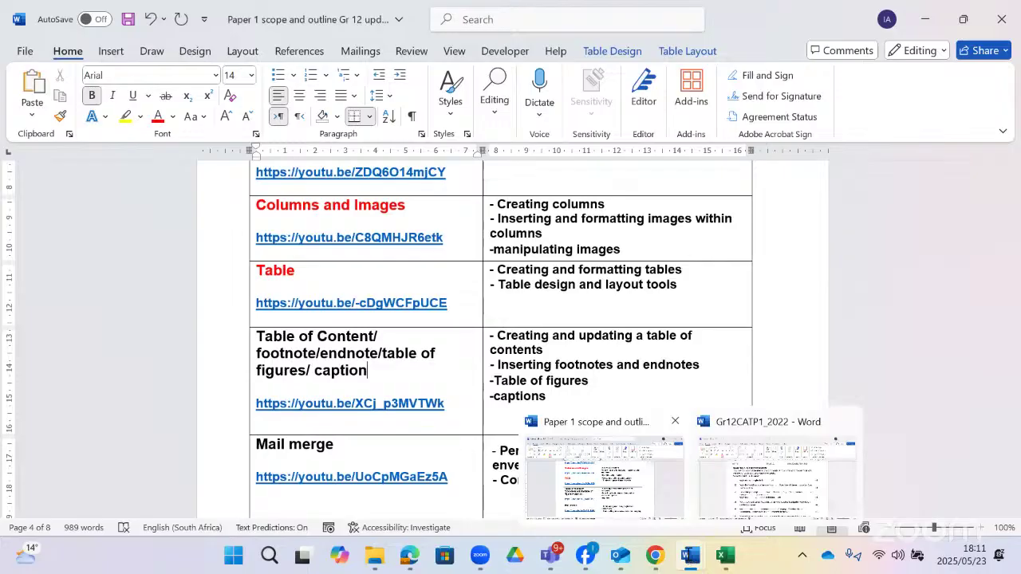
- Bring up the Gr12CATP1_2022 paper and scroll to Question 1, tasks 1.1 to 1.6
{"action": "left_click", "coordinate": [748, 471]}
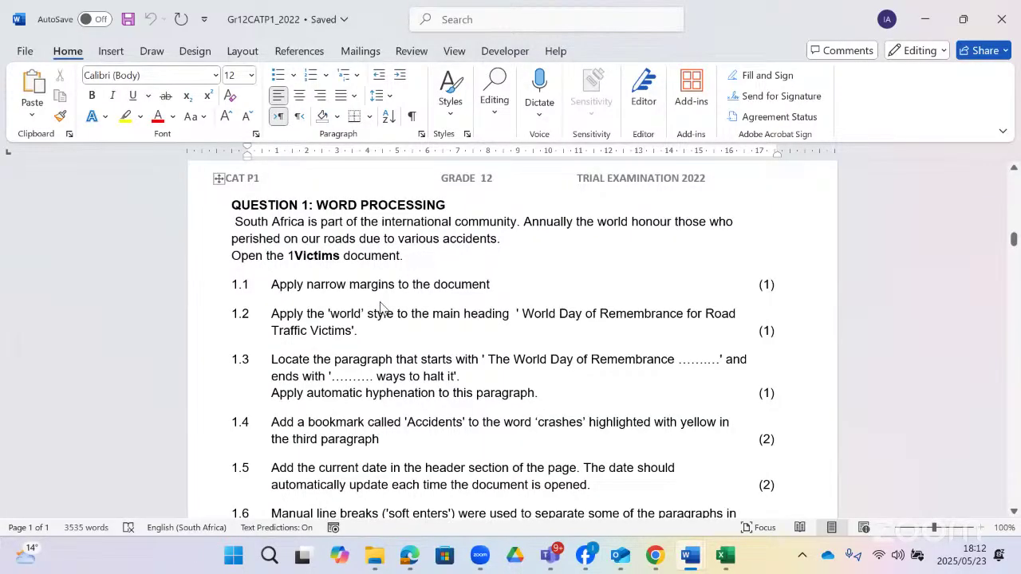
{"action": "scroll", "coordinate": [383, 302], "scroll_direction": "up", "scroll_amount": 10}
{"action": "scroll", "coordinate": [390, 298], "scroll_direction": "up", "scroll_amount": 10}
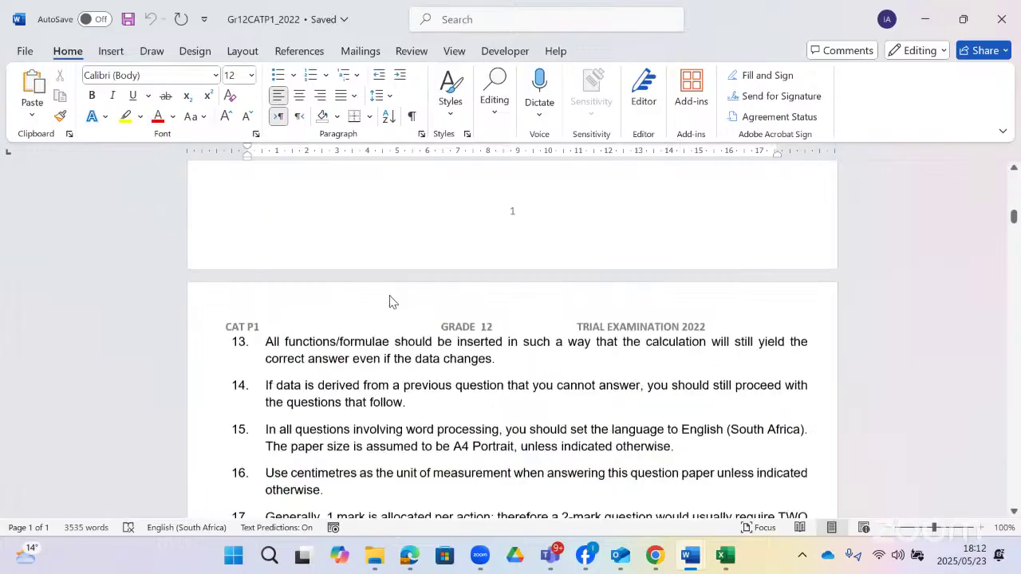
{"action": "scroll", "coordinate": [390, 296], "scroll_direction": "up", "scroll_amount": 5}
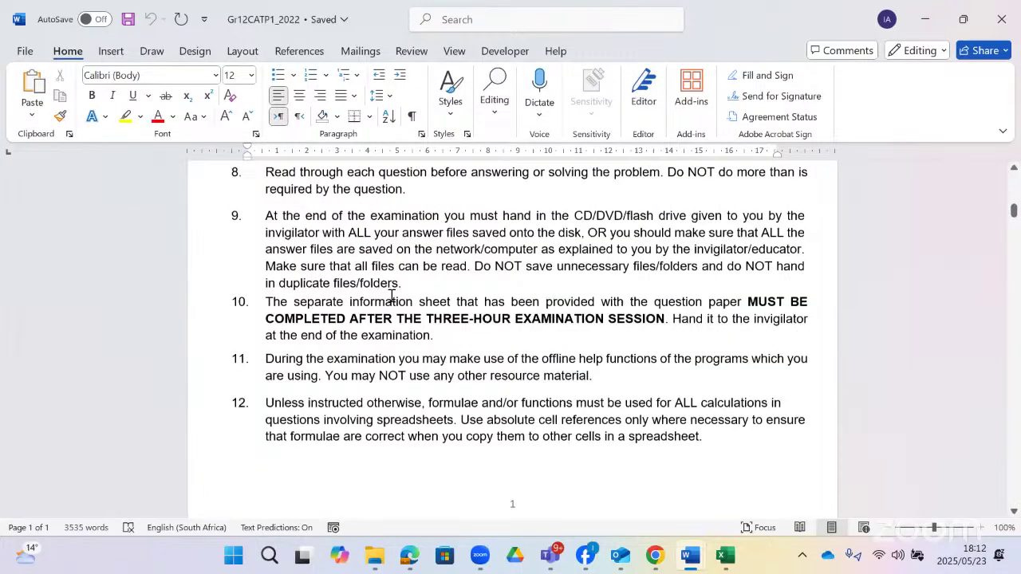
{"action": "scroll", "coordinate": [390, 296], "scroll_direction": "up", "scroll_amount": 15}
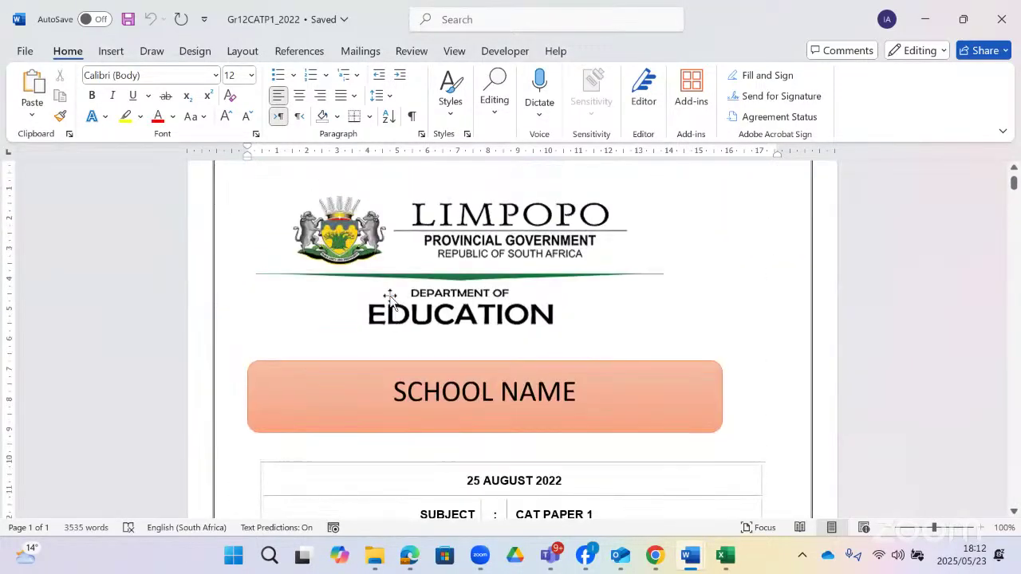
{"action": "scroll", "coordinate": [390, 297], "scroll_direction": "down", "scroll_amount": 15}
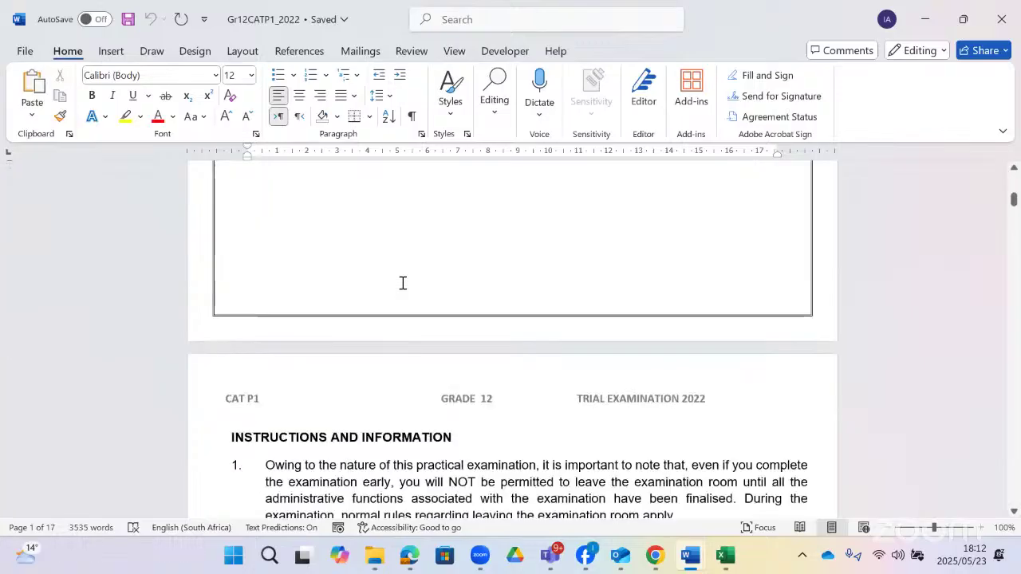
{"action": "scroll", "coordinate": [402, 283], "scroll_direction": "down", "scroll_amount": 20}
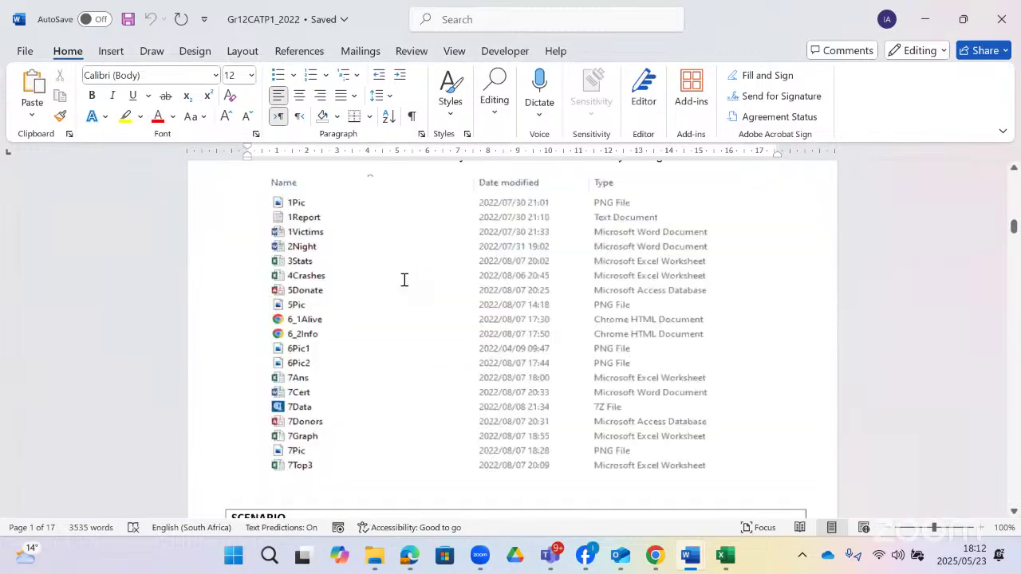
{"action": "scroll", "coordinate": [404, 280], "scroll_direction": "down", "scroll_amount": 10}
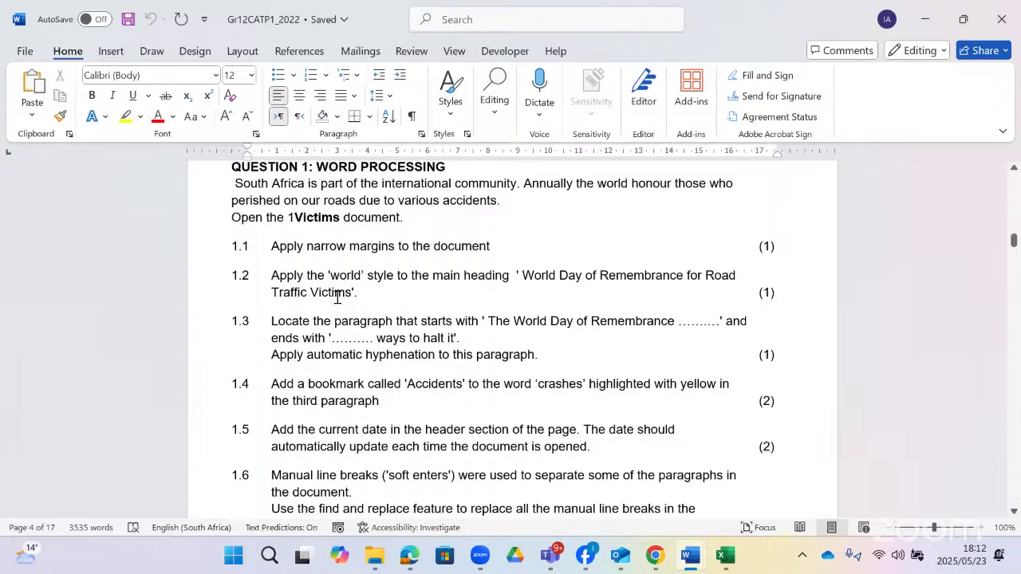
- In File Explorer, enter CATP1_ExamData_2022 and open the 1Victims document
{"action": "left_click", "coordinate": [379, 555]}
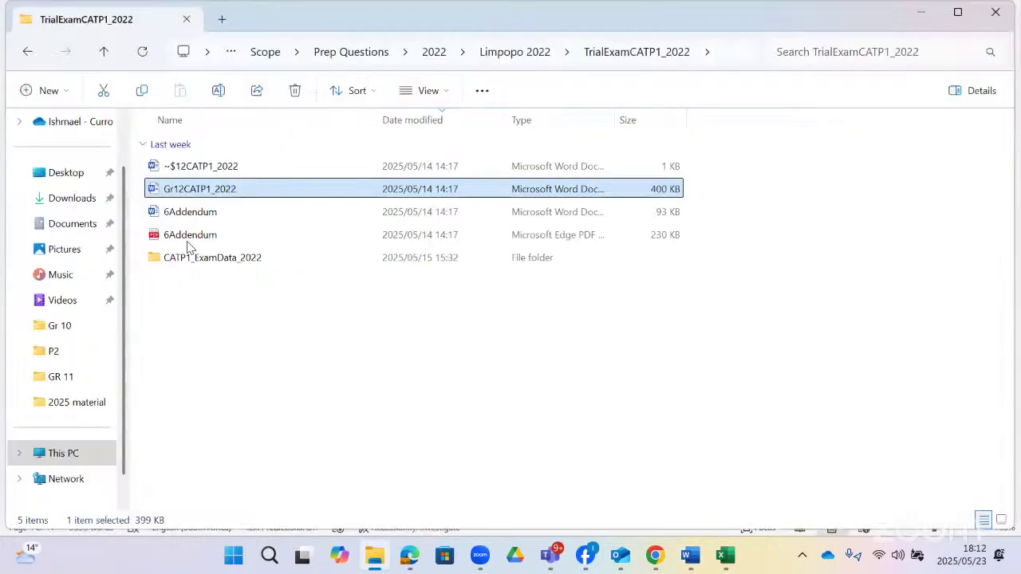
{"action": "double_click", "coordinate": [196, 260]}
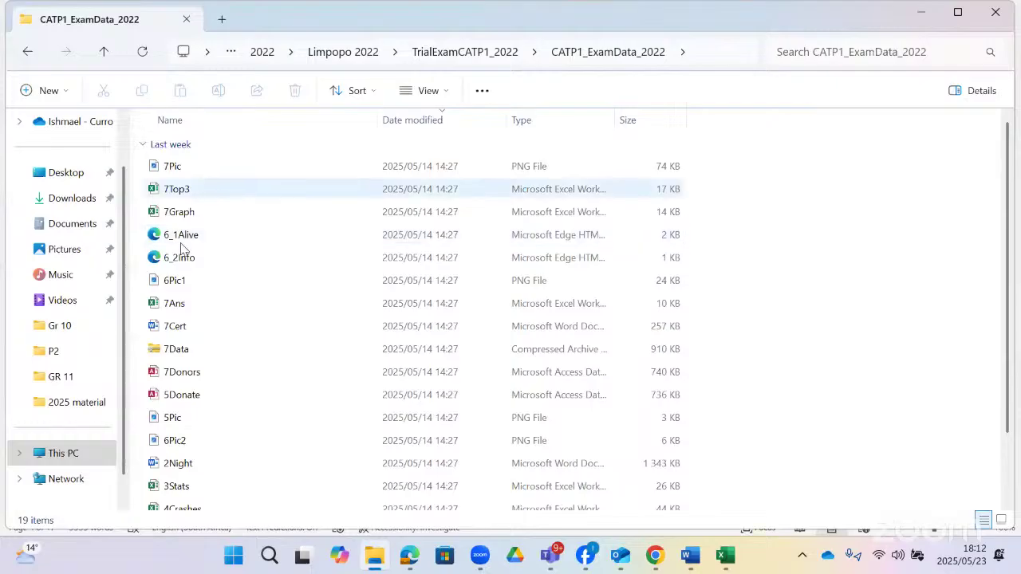
{"action": "scroll", "coordinate": [211, 419], "scroll_direction": "down", "scroll_amount": 2}
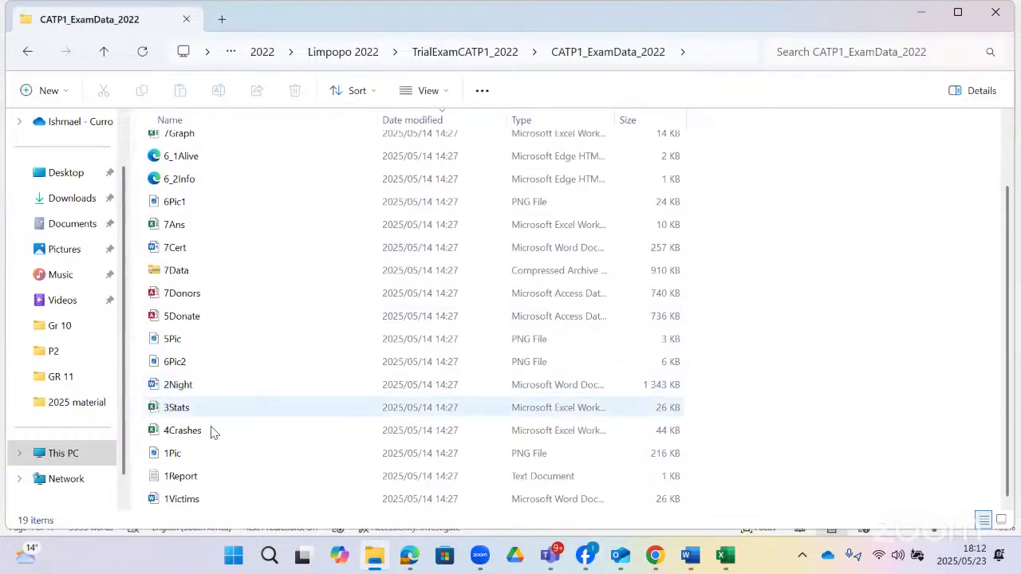
{"action": "double_click", "coordinate": [194, 498]}
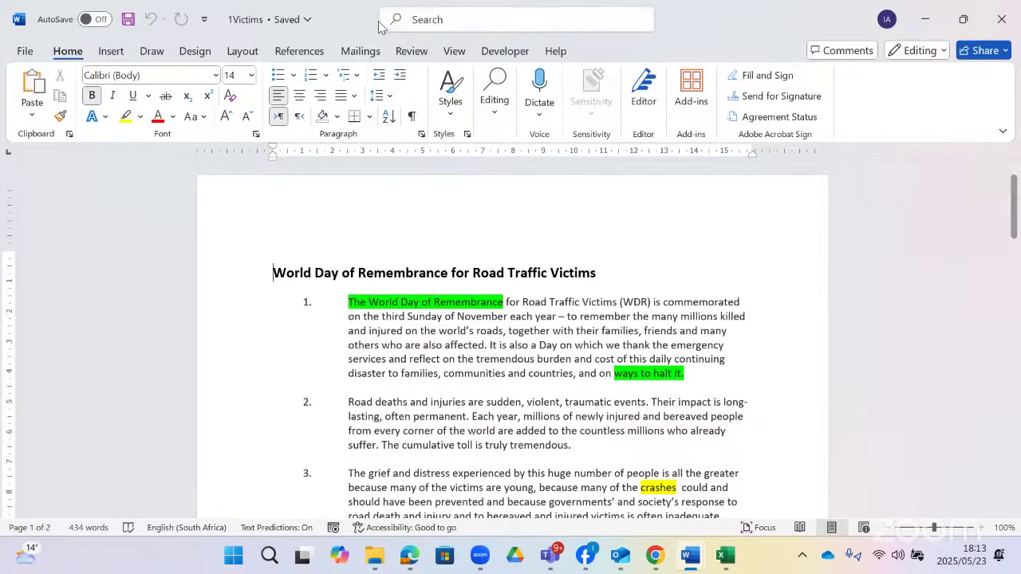
- Apply Narrow margins (1,27 cm all round) to 1Victims using the 'margi' search
{"action": "left_click", "coordinate": [442, 20]}
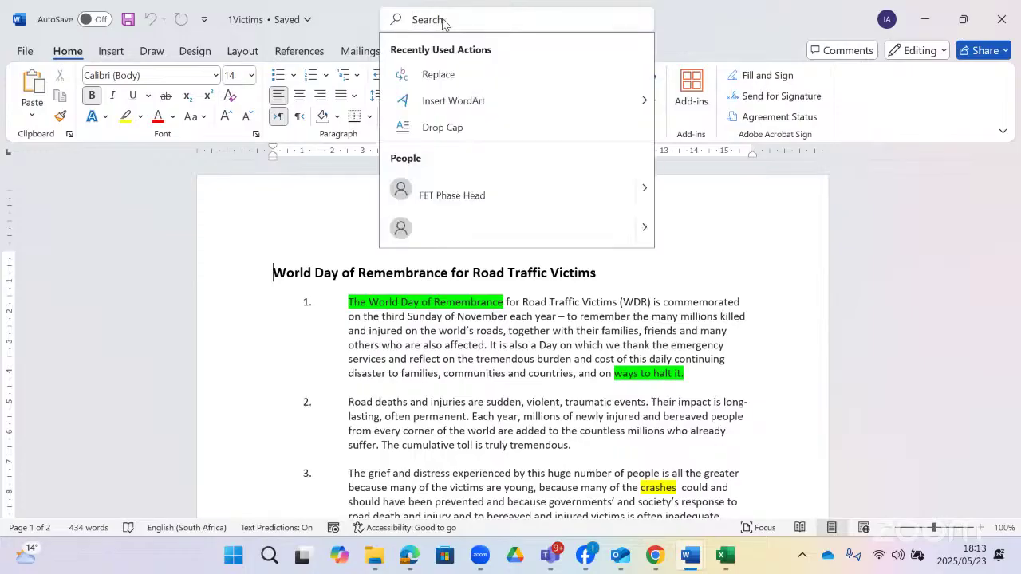
{"action": "left_click", "coordinate": [616, 391]}
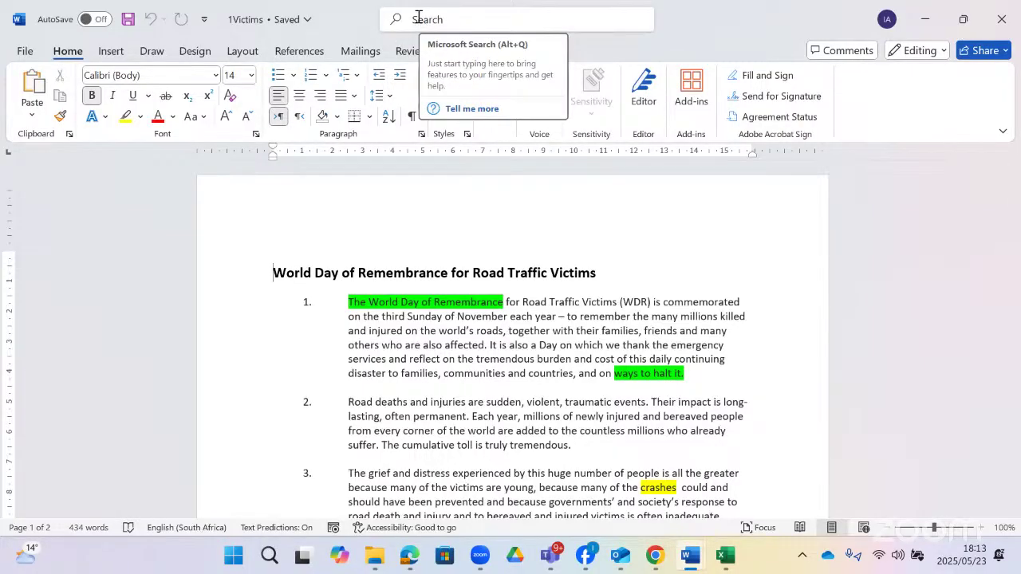
{"action": "left_click", "coordinate": [415, 20]}
{"action": "type", "text": "margi"}
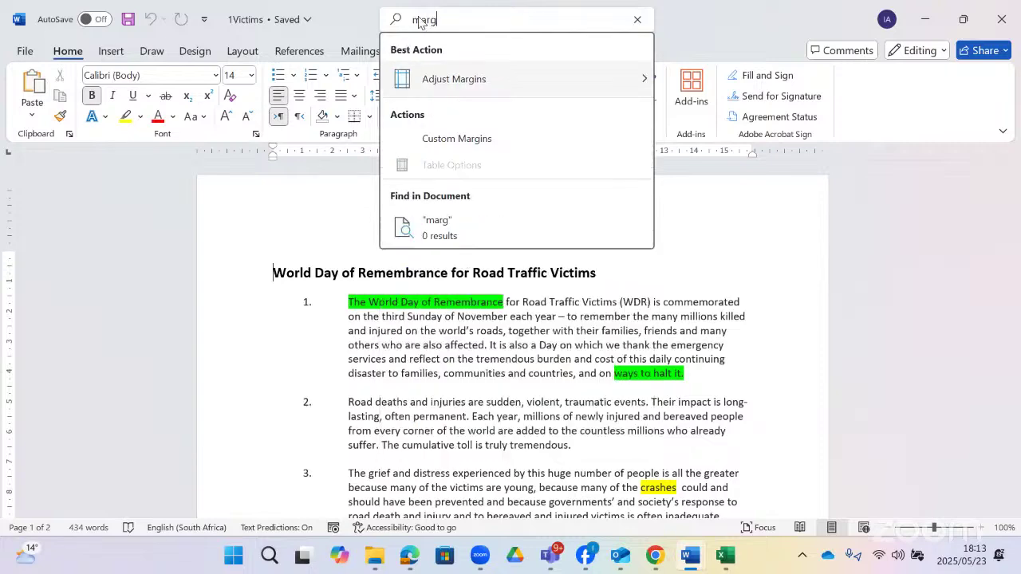
{"action": "mouse_move", "coordinate": [569, 77]}
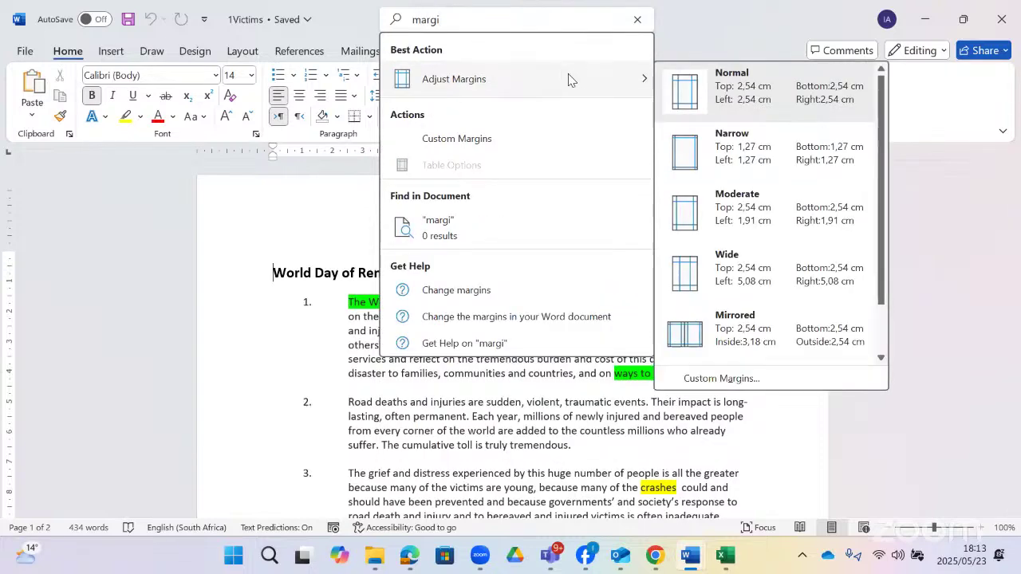
{"action": "left_click", "coordinate": [833, 159]}
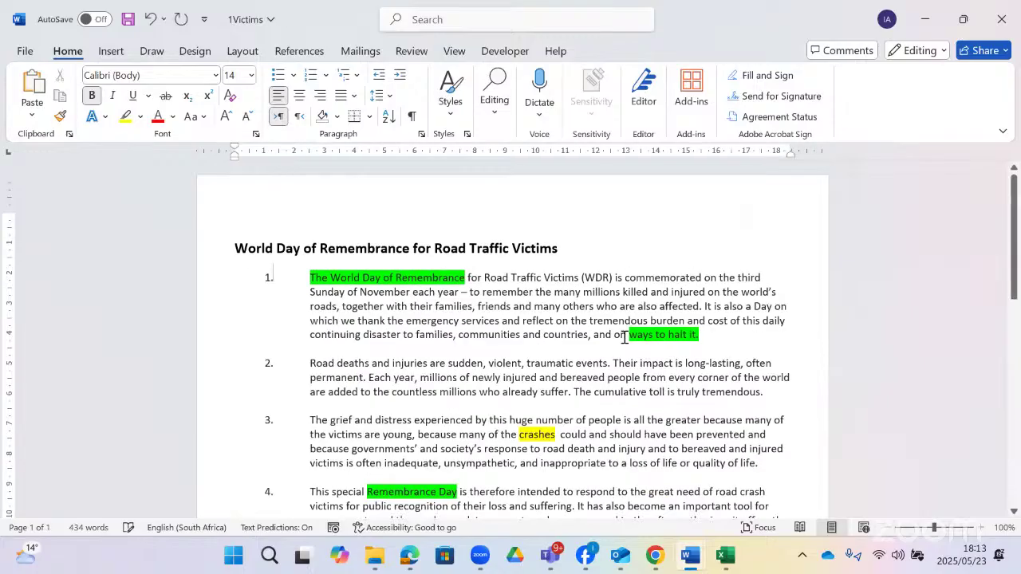
{"action": "left_click", "coordinate": [580, 327]}
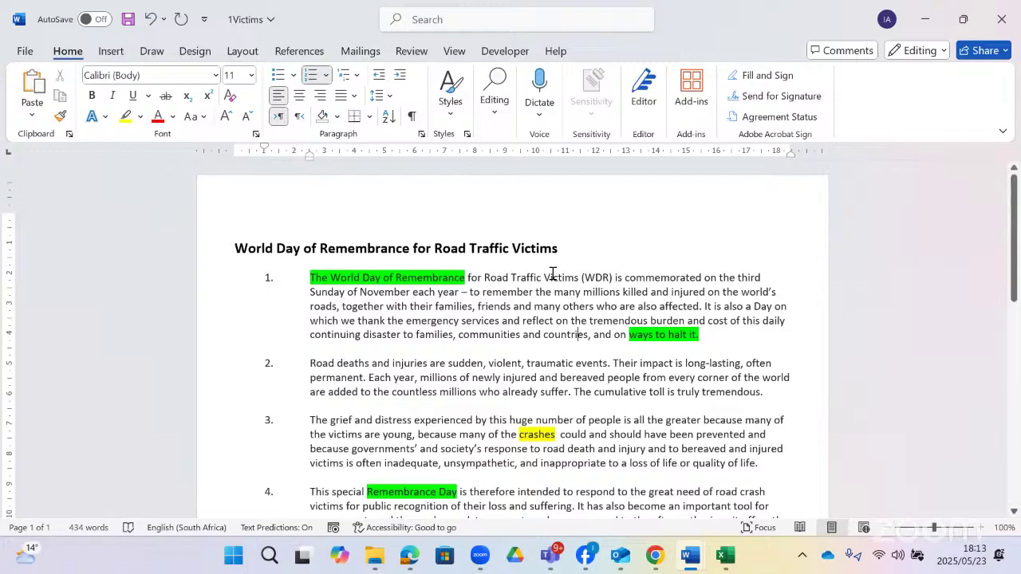
{"action": "double_click", "coordinate": [396, 154]}
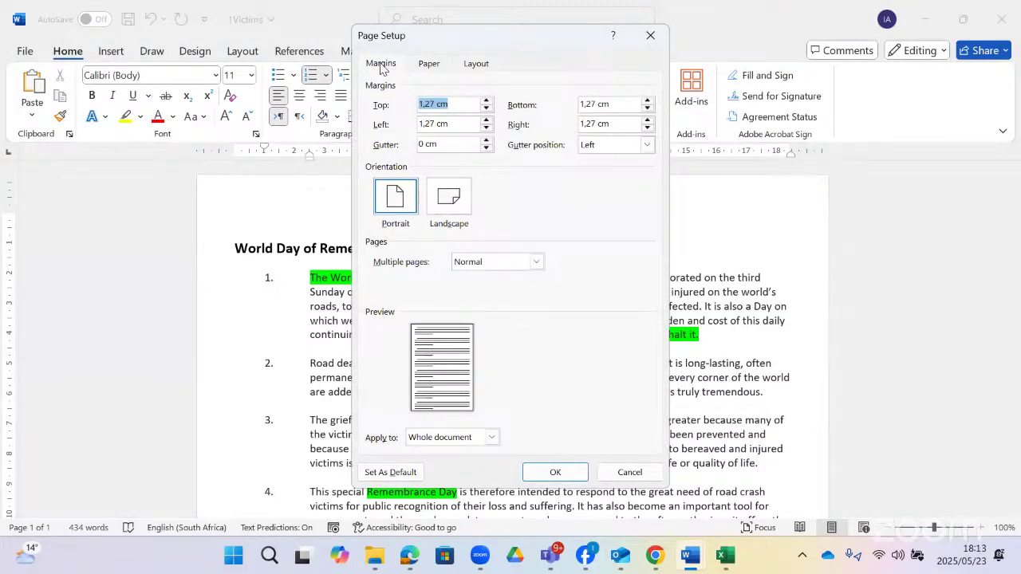
{"action": "left_click", "coordinate": [433, 64]}
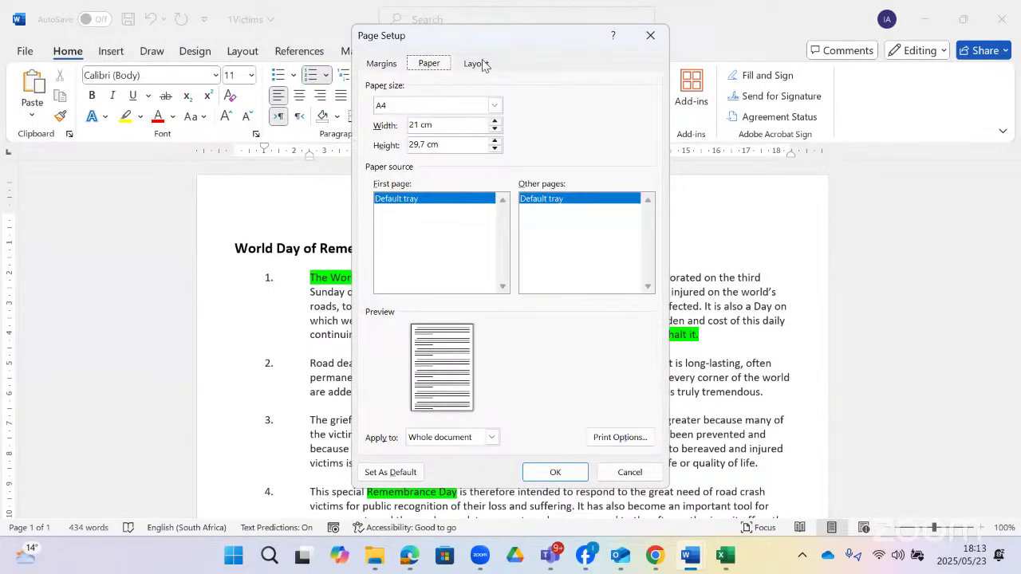
{"action": "left_click", "coordinate": [477, 64]}
{"action": "left_click", "coordinate": [385, 64]}
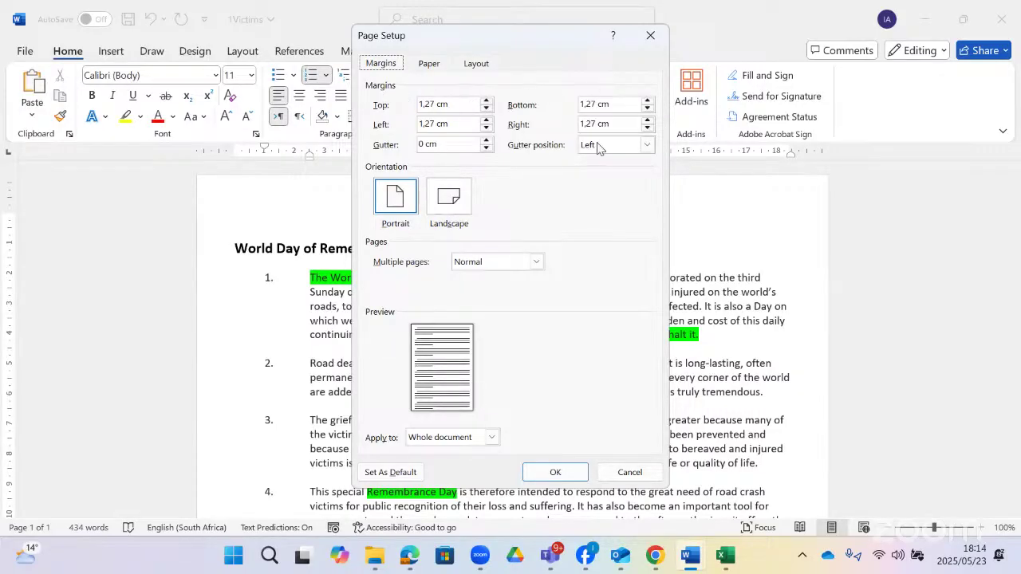
{"action": "left_click", "coordinate": [537, 262]}
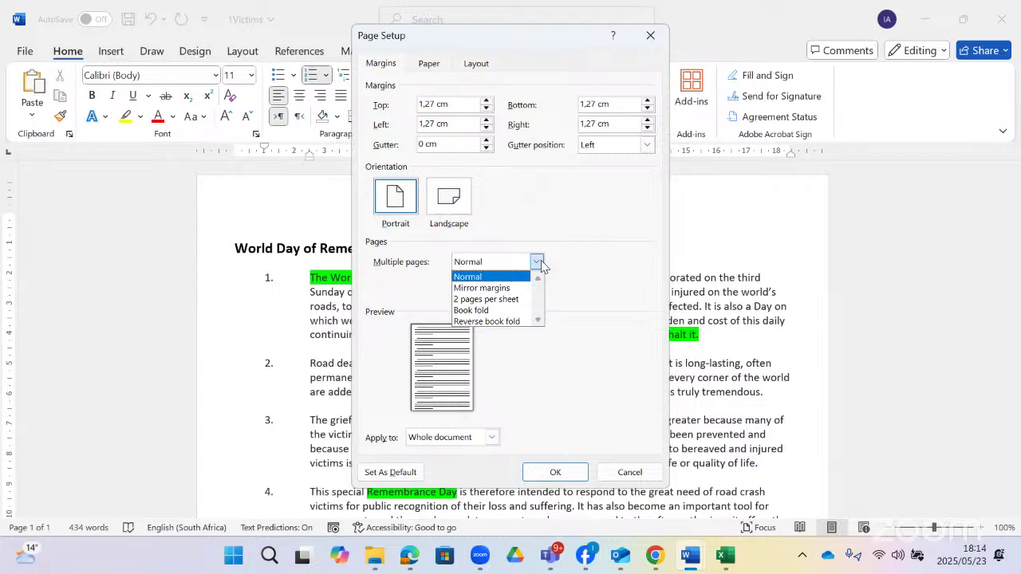
{"action": "left_click", "coordinate": [538, 320]}
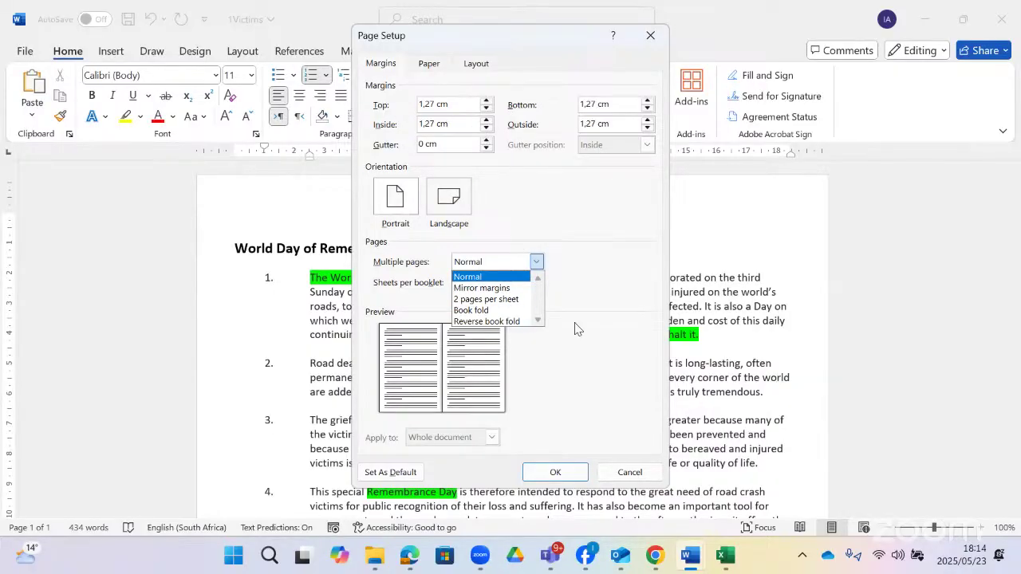
{"action": "left_click", "coordinate": [631, 475]}
{"action": "left_click", "coordinate": [614, 469]}
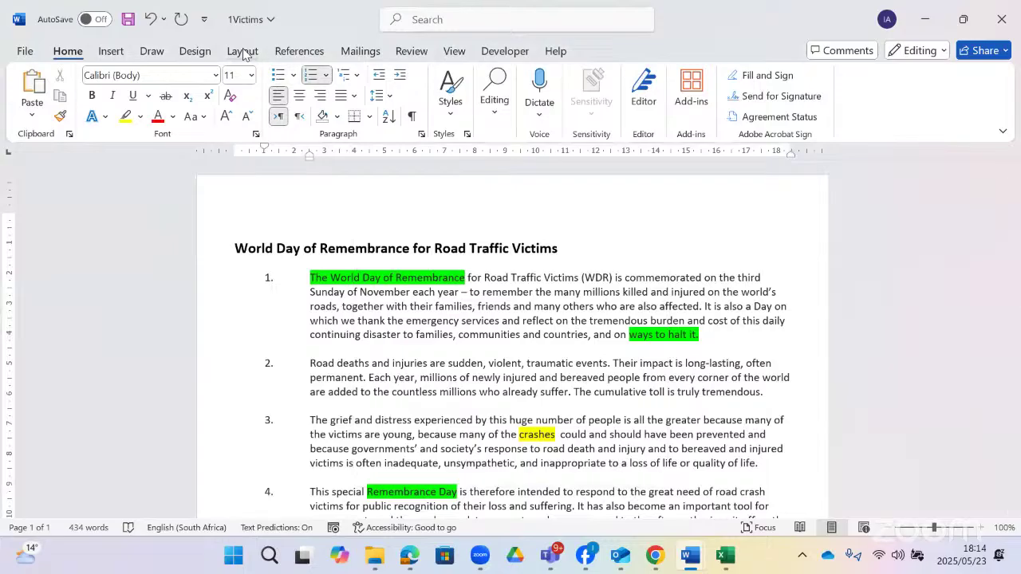
- Look over the Margins presets on the Layout tab without changing anything
{"action": "left_click", "coordinate": [243, 54]}
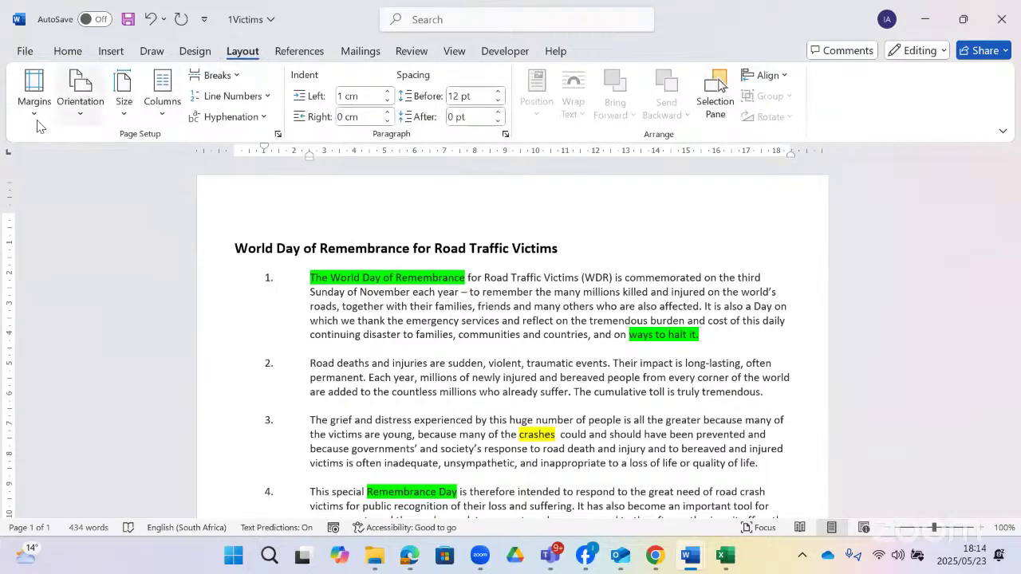
{"action": "left_click", "coordinate": [35, 118]}
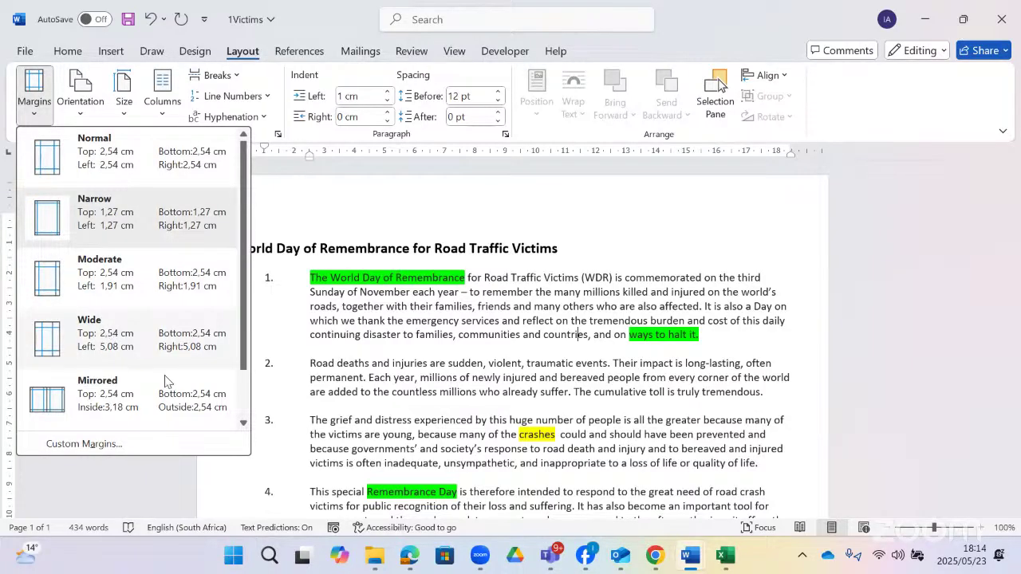
{"action": "scroll", "coordinate": [133, 333], "scroll_direction": "down", "scroll_amount": 1}
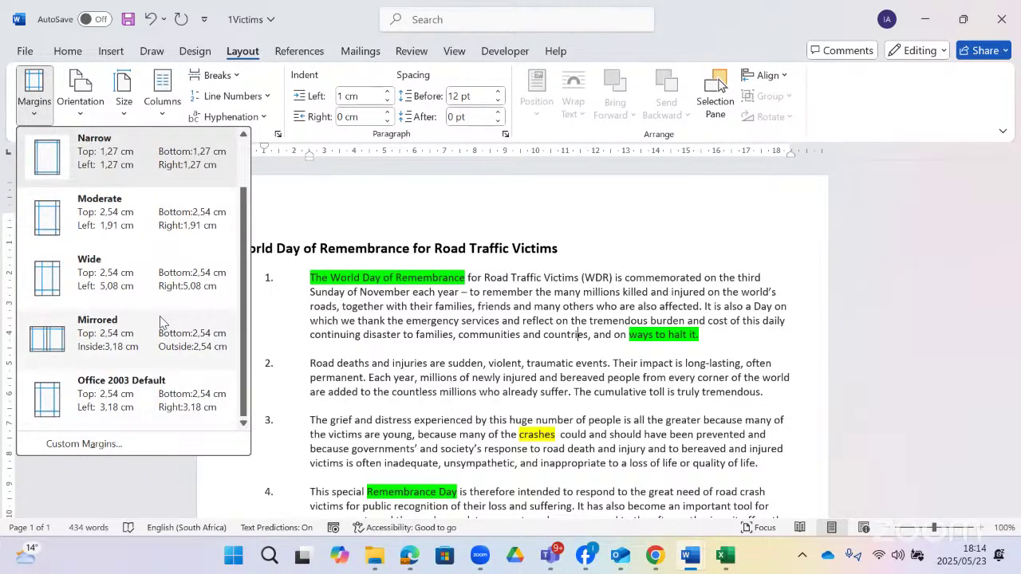
{"action": "scroll", "coordinate": [159, 321], "scroll_direction": "up", "scroll_amount": 1}
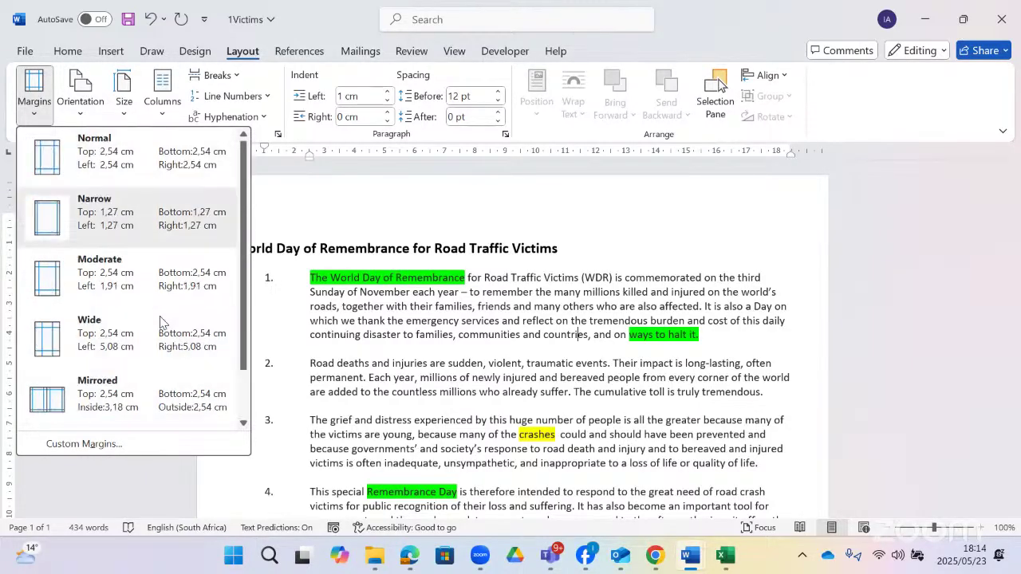
{"action": "left_click", "coordinate": [503, 320]}
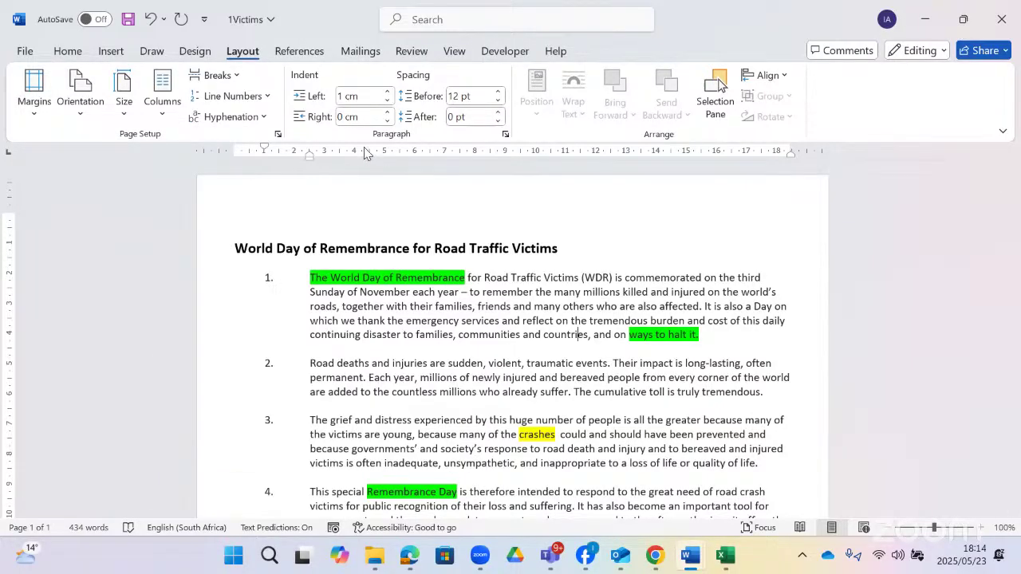
- Inspect the Margins, Paper and Layout pages of Page Setup to confirm 1,27 cm margins
{"action": "double_click", "coordinate": [365, 152]}
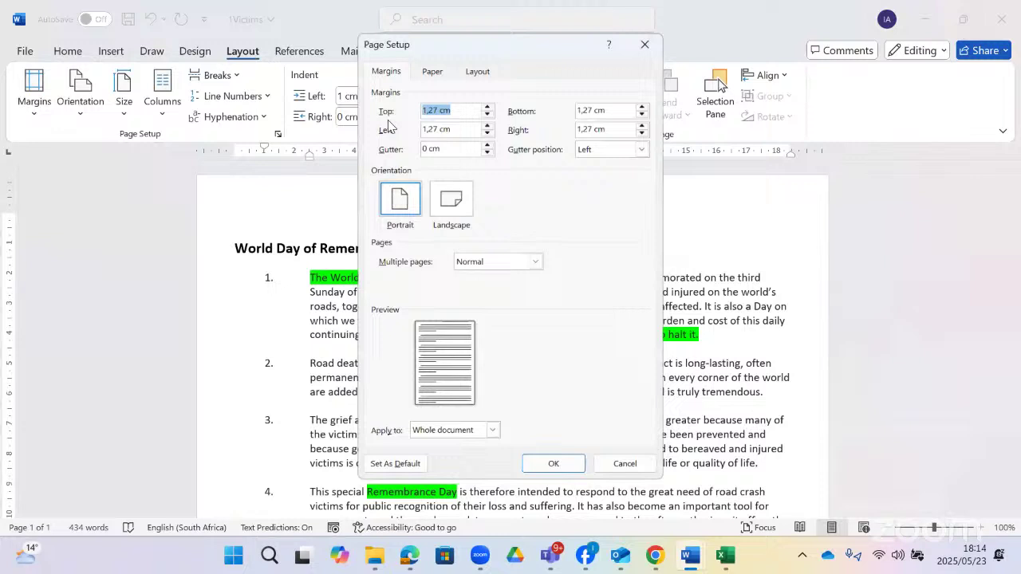
{"action": "left_click", "coordinate": [385, 65]}
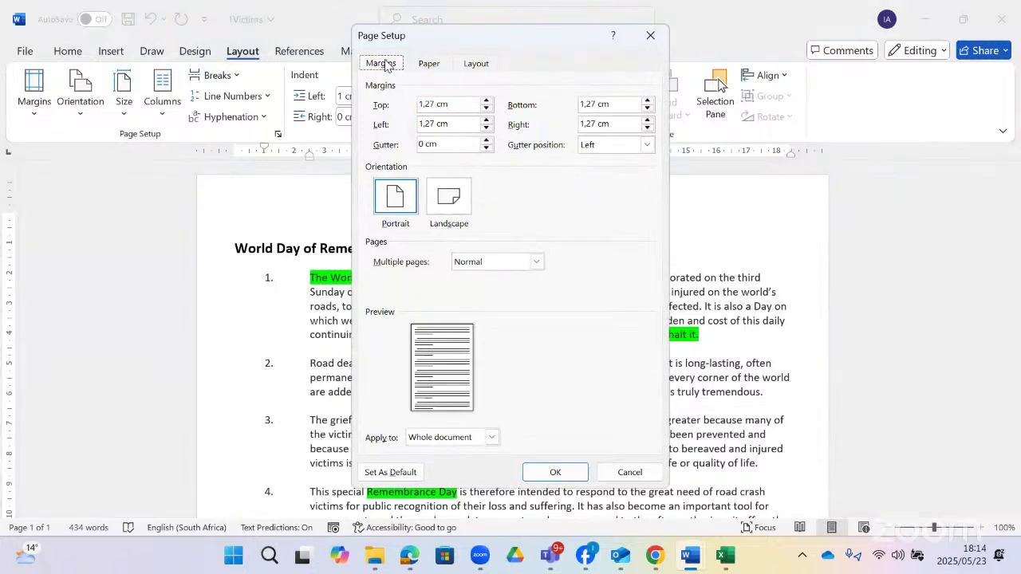
{"action": "left_click", "coordinate": [425, 67]}
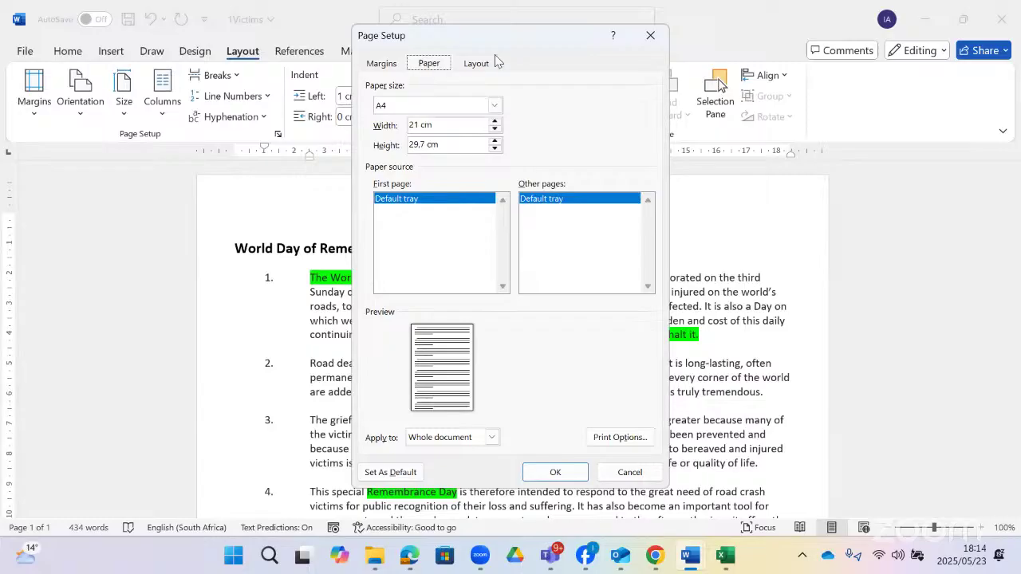
{"action": "left_click", "coordinate": [476, 69]}
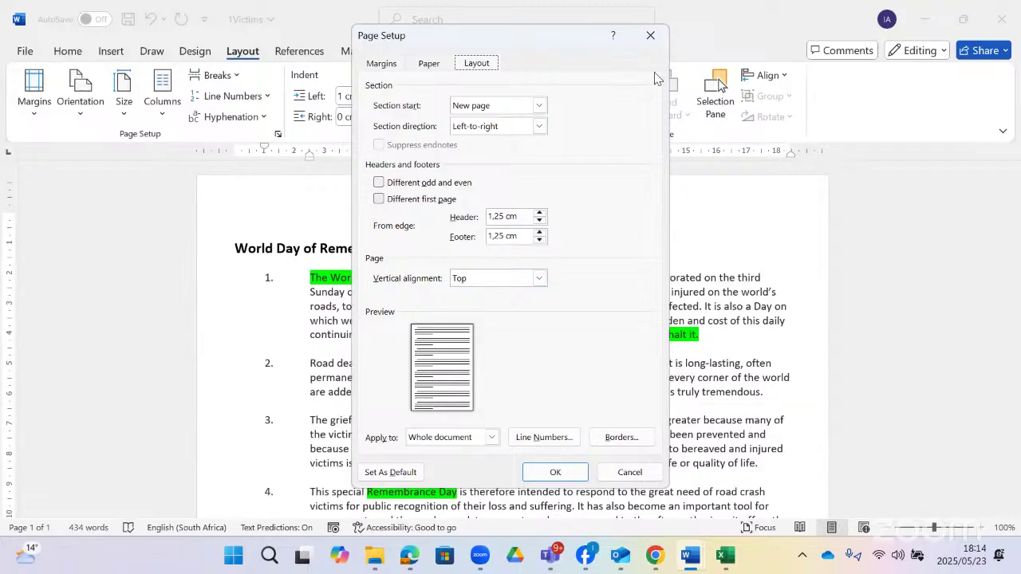
{"action": "left_click", "coordinate": [651, 35]}
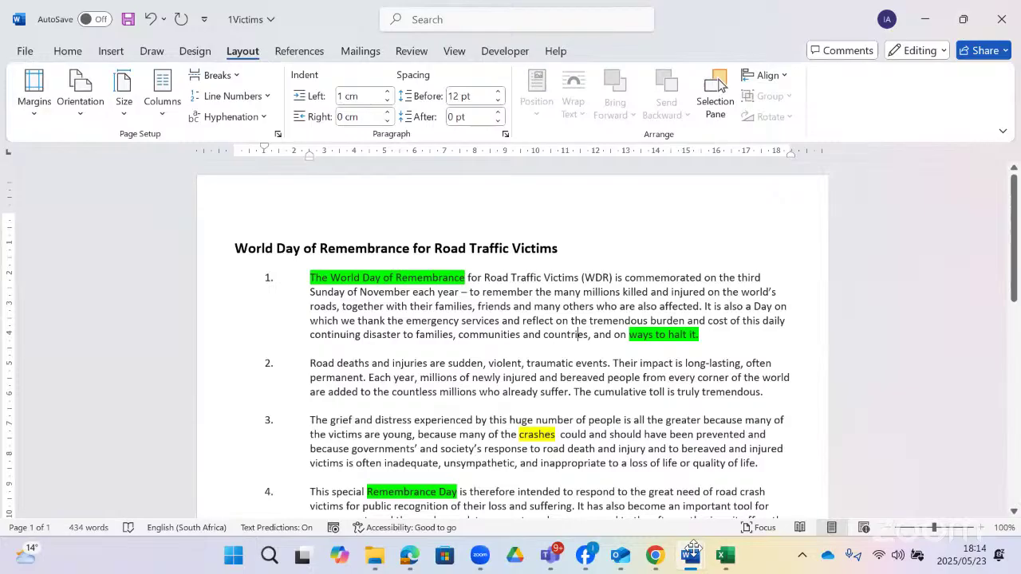
- Read the next Gr12CATP1_2022 question, then select the 1Victims main heading with Home showing
{"action": "left_click", "coordinate": [694, 472]}
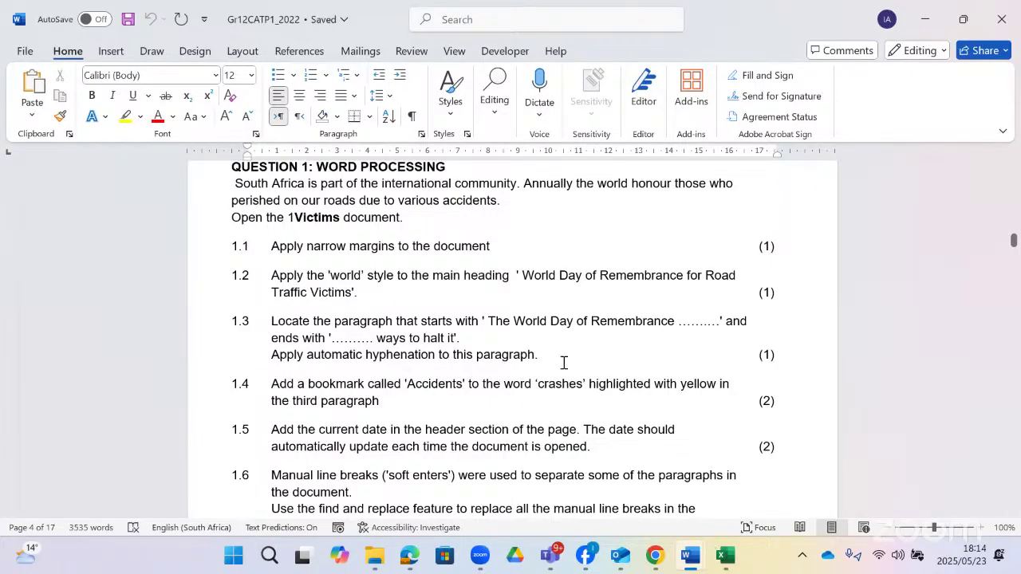
{"action": "left_click", "coordinate": [205, 248]}
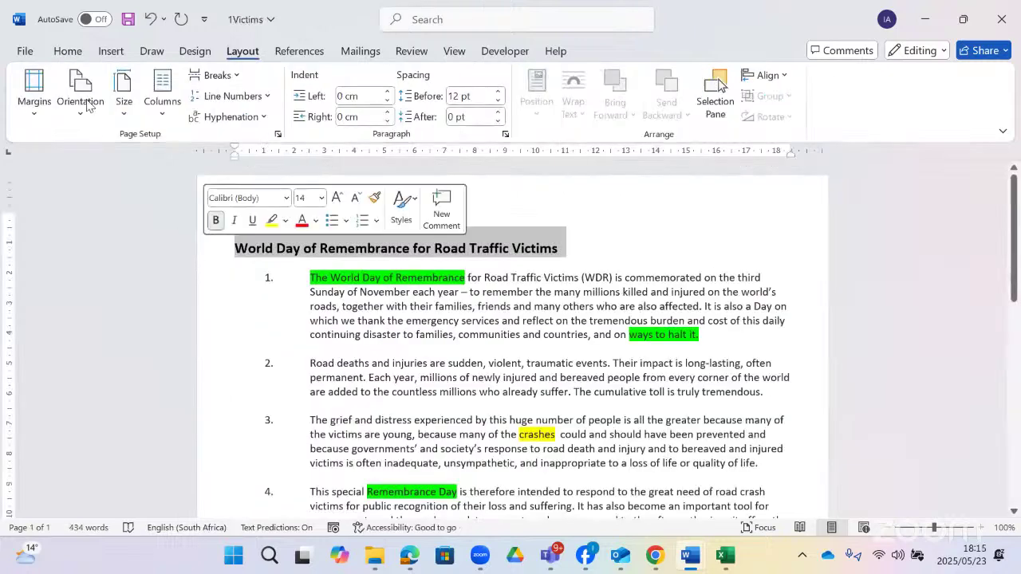
{"action": "left_click", "coordinate": [67, 51]}
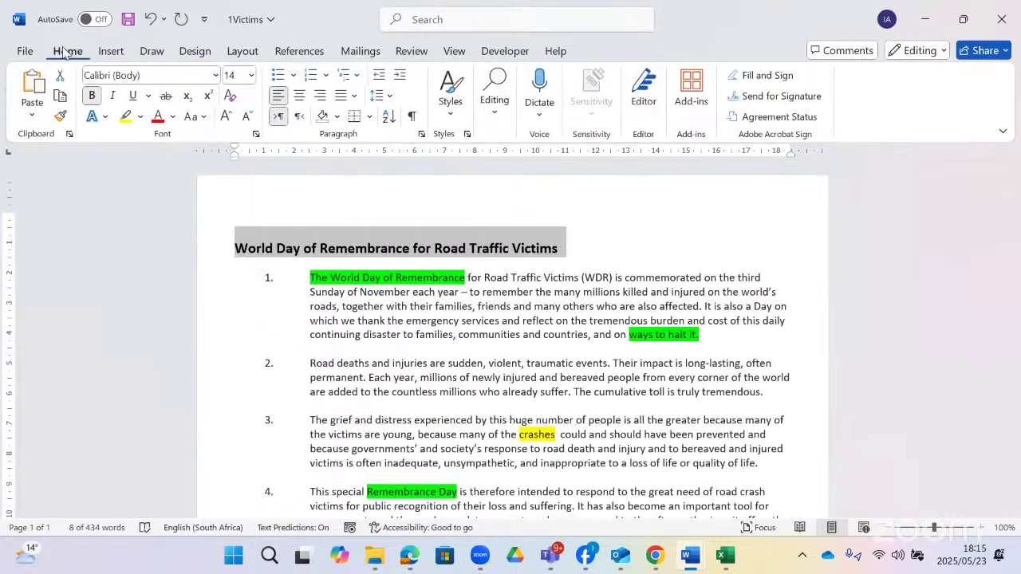
- Apply the 'world' style to the main heading, then move to the question paper's tasks
{"action": "left_click", "coordinate": [451, 108]}
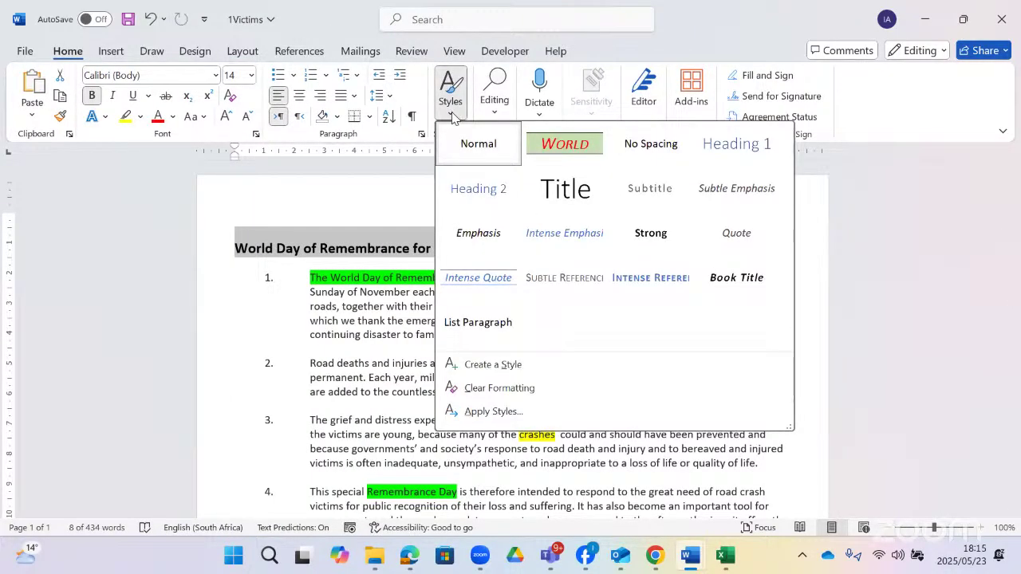
{"action": "left_click", "coordinate": [564, 144]}
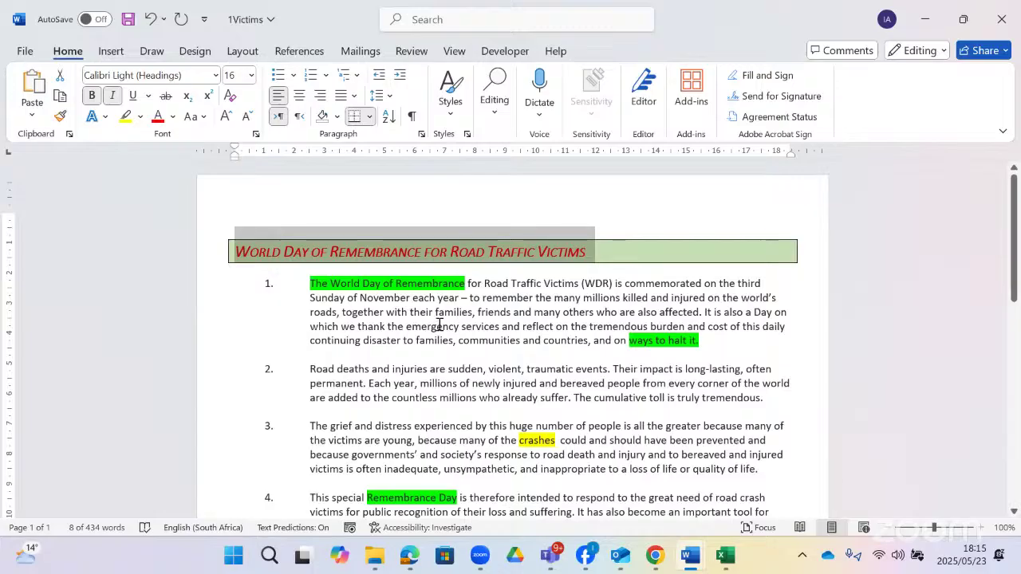
{"action": "key", "text": "alt+Tab"}
{"action": "scroll", "coordinate": [439, 324], "scroll_direction": "down", "scroll_amount": 1}
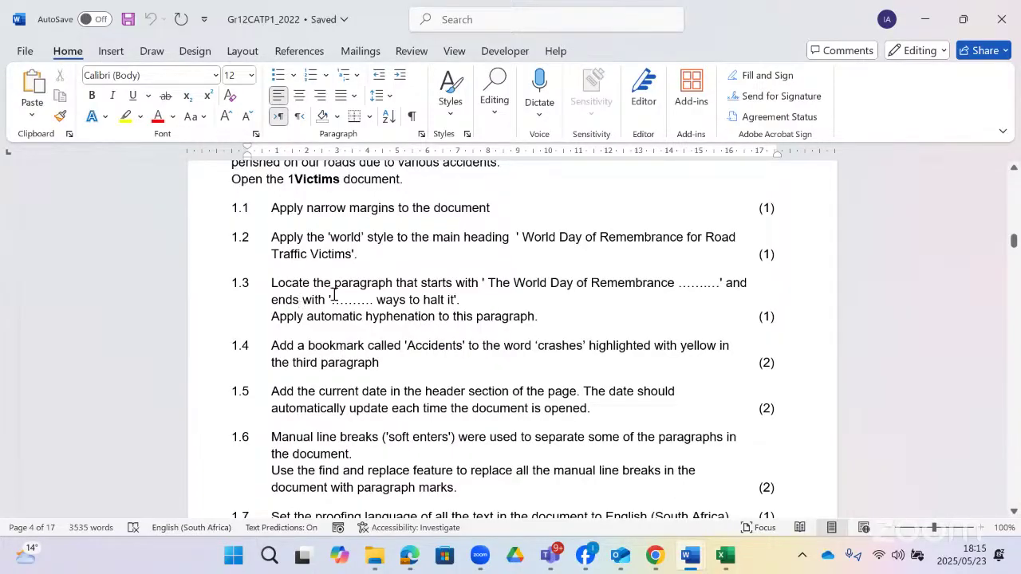
- Return to 1Victims and place the cursor in paragraph 1
{"action": "key", "text": "alt+Tab"}
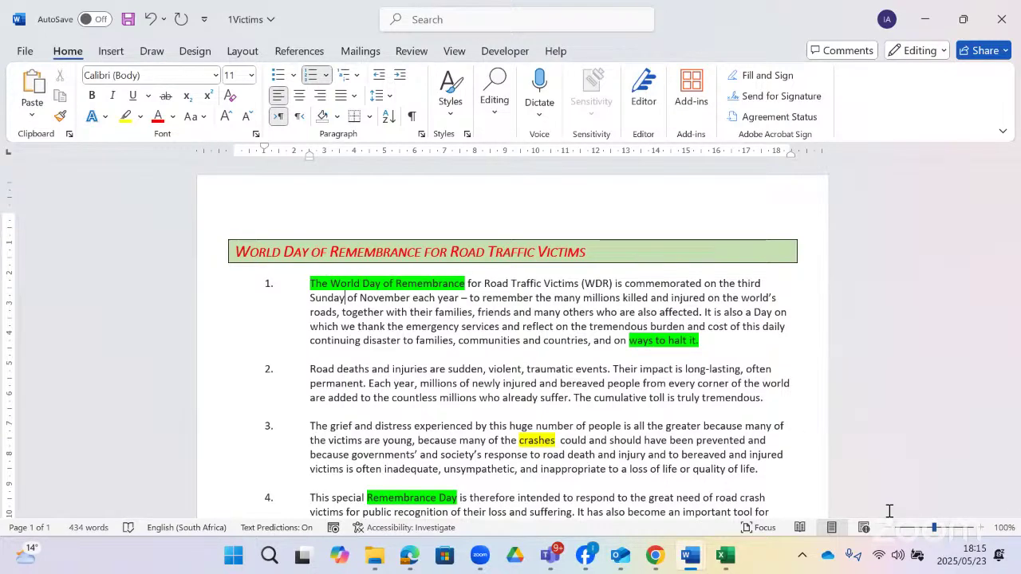
{"action": "scroll", "coordinate": [889, 510], "scroll_direction": "up", "scroll_amount": 4, "text": "ctrl"}
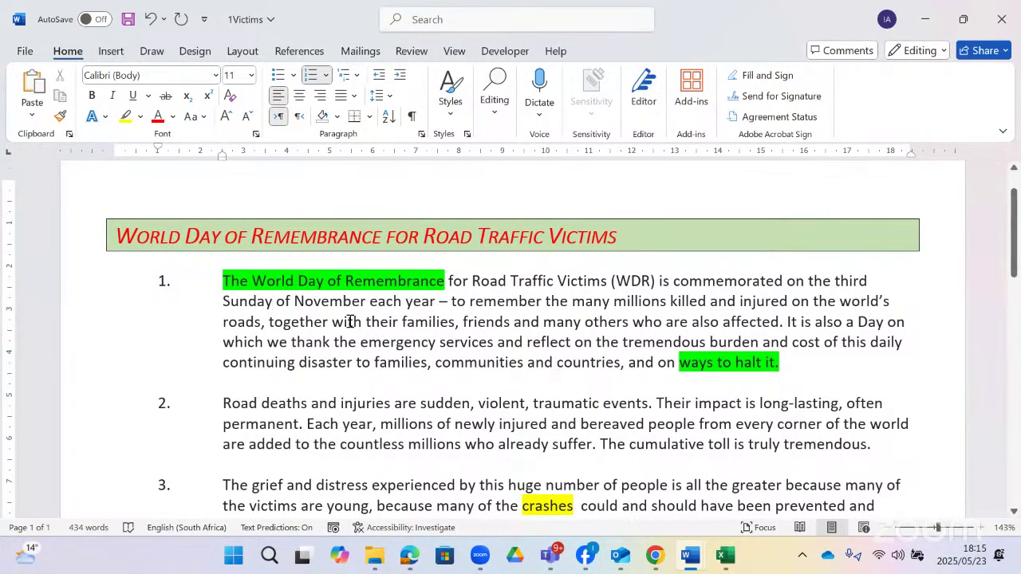
{"action": "left_click", "coordinate": [505, 323]}
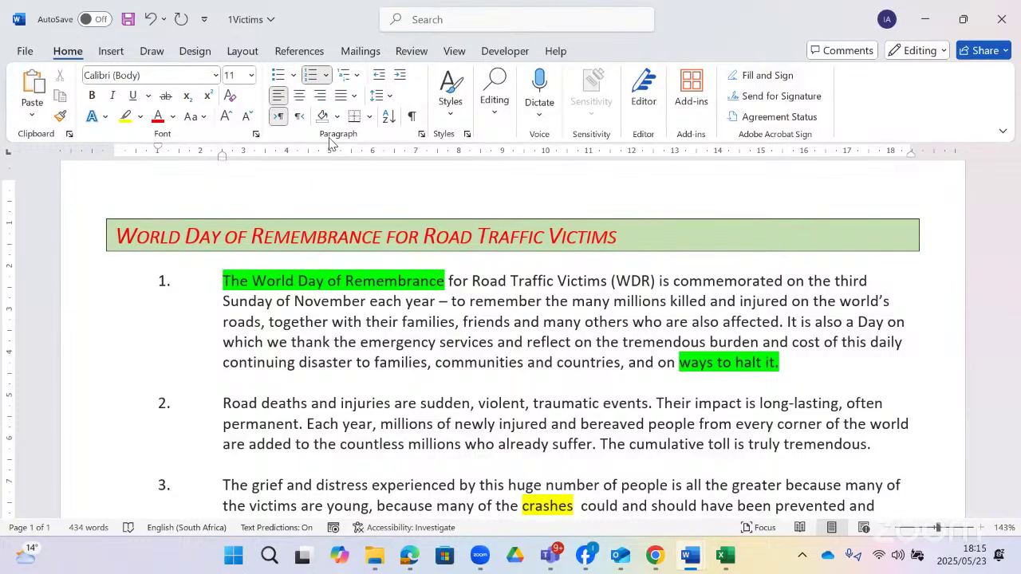
- Look at the paragraph settings and a 'para' search without making changes
{"action": "left_click", "coordinate": [421, 135]}
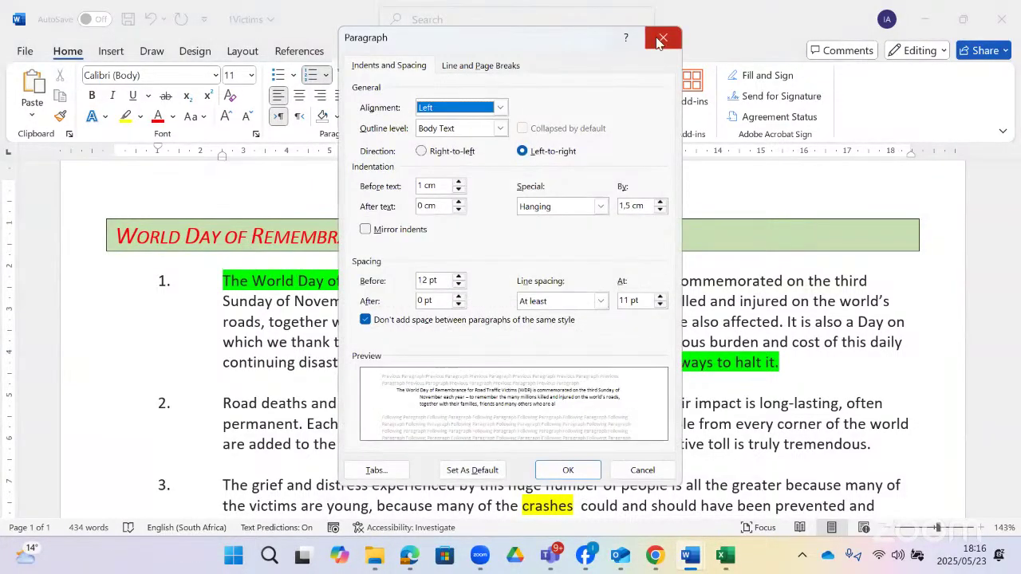
{"action": "left_click", "coordinate": [655, 46]}
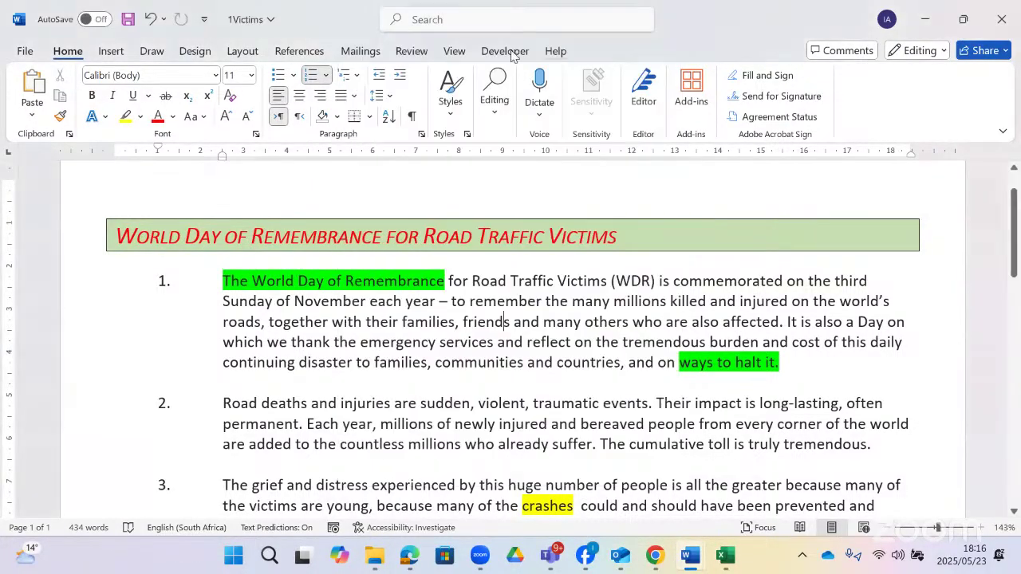
{"action": "left_click", "coordinate": [434, 19]}
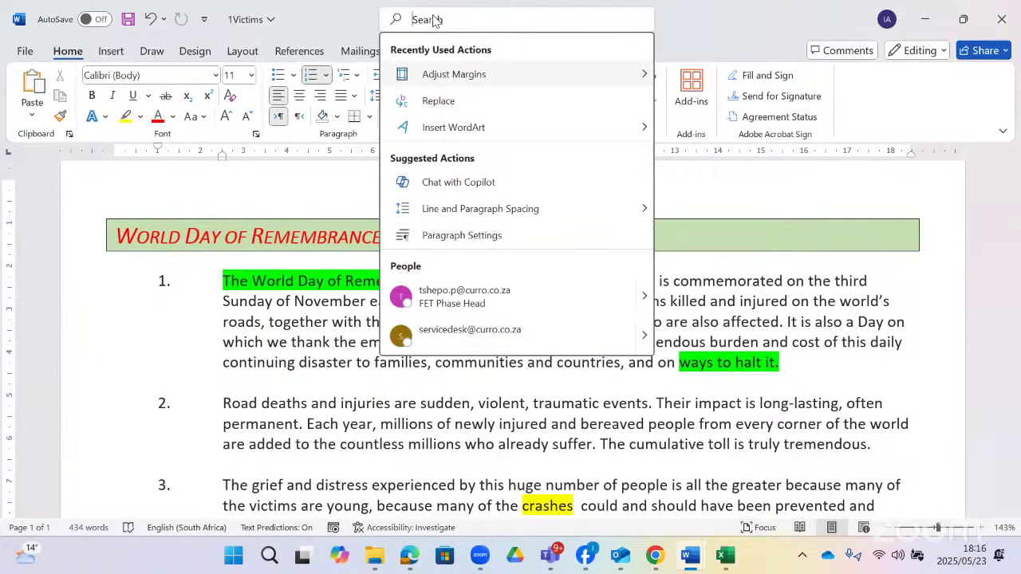
{"action": "type", "text": "para"}
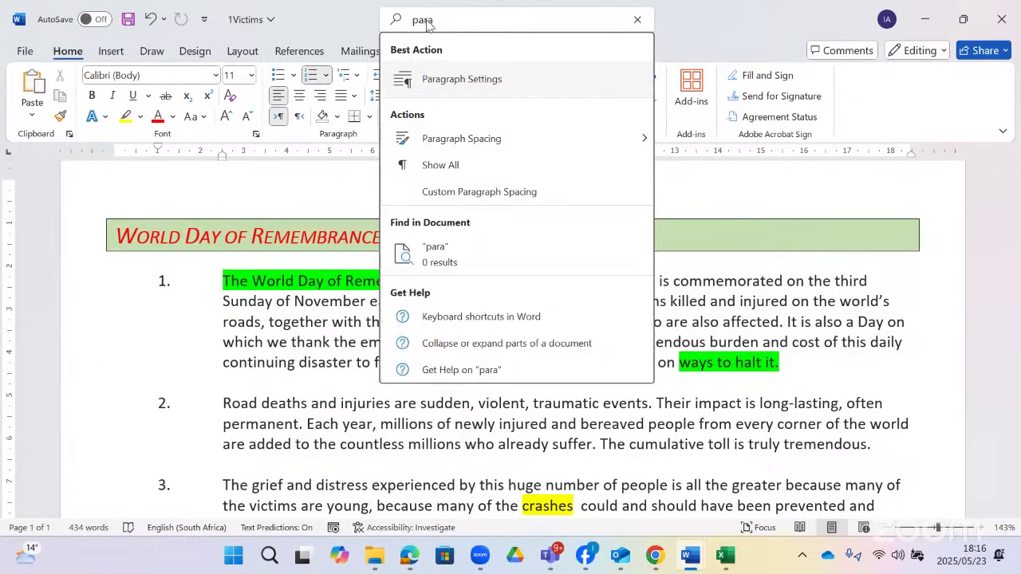
{"action": "left_click", "coordinate": [274, 327]}
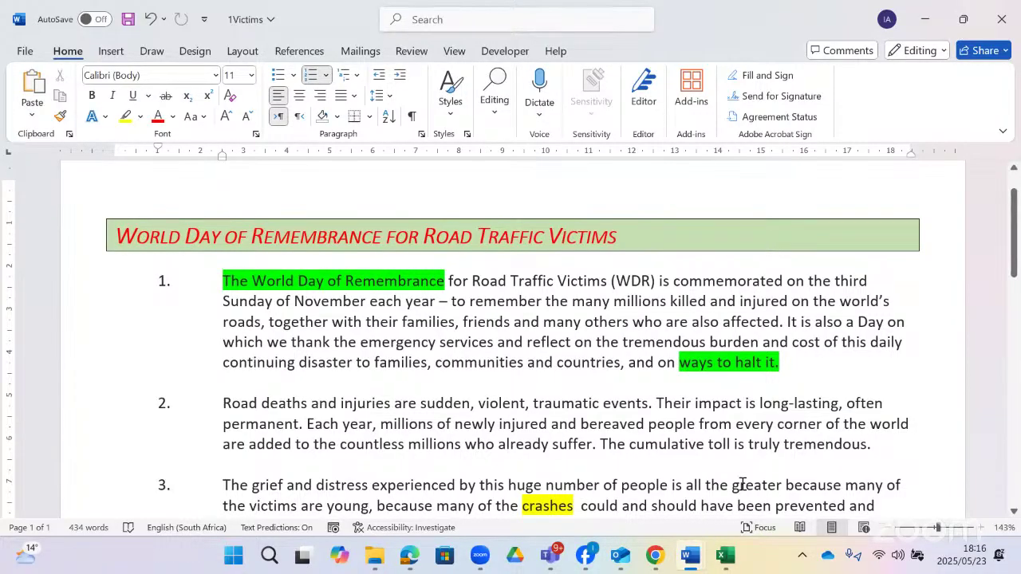
- Check the question paper, then turn on Automatic Hyphenation via the 'hyphe' search
{"action": "key", "text": "alt+Tab"}
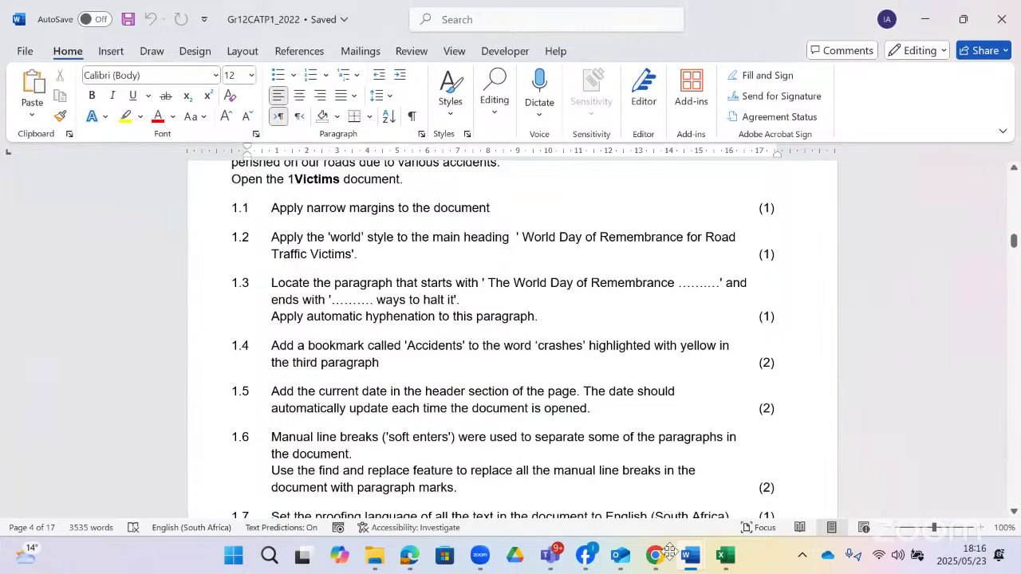
{"action": "mouse_move", "coordinate": [692, 547]}
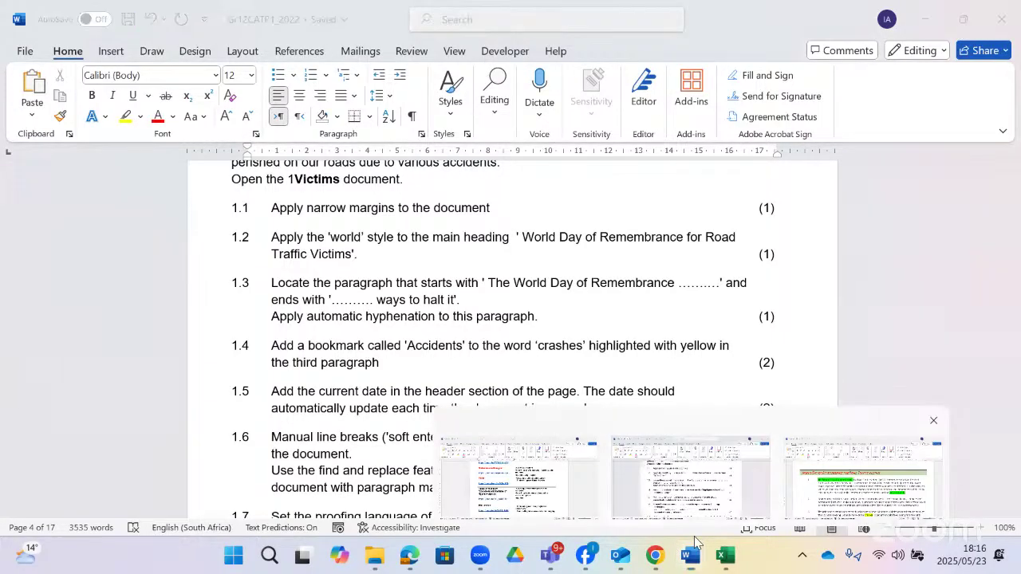
{"action": "left_click", "coordinate": [454, 19]}
{"action": "type", "text": "hyp"}
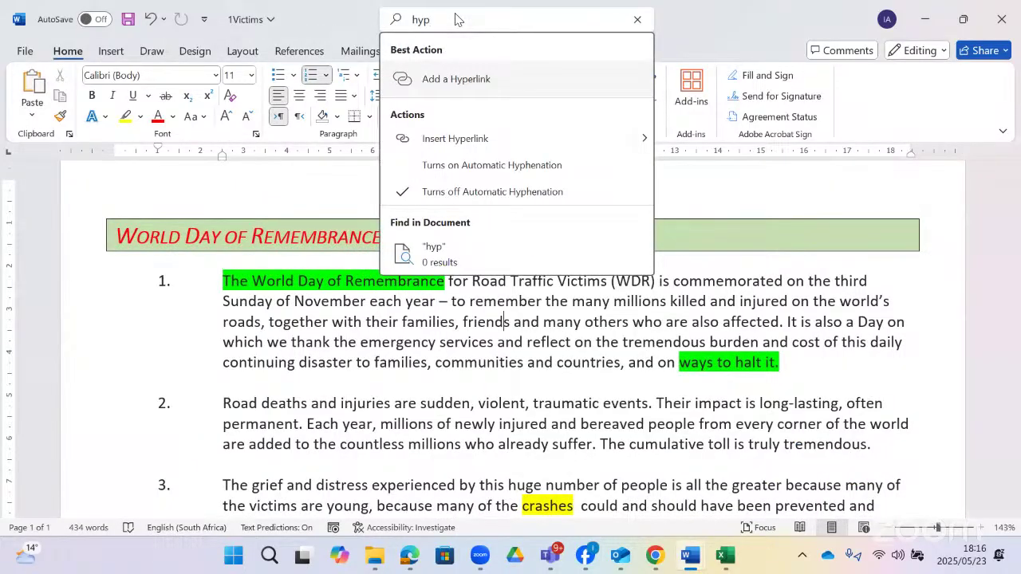
{"action": "type", "text": "he"}
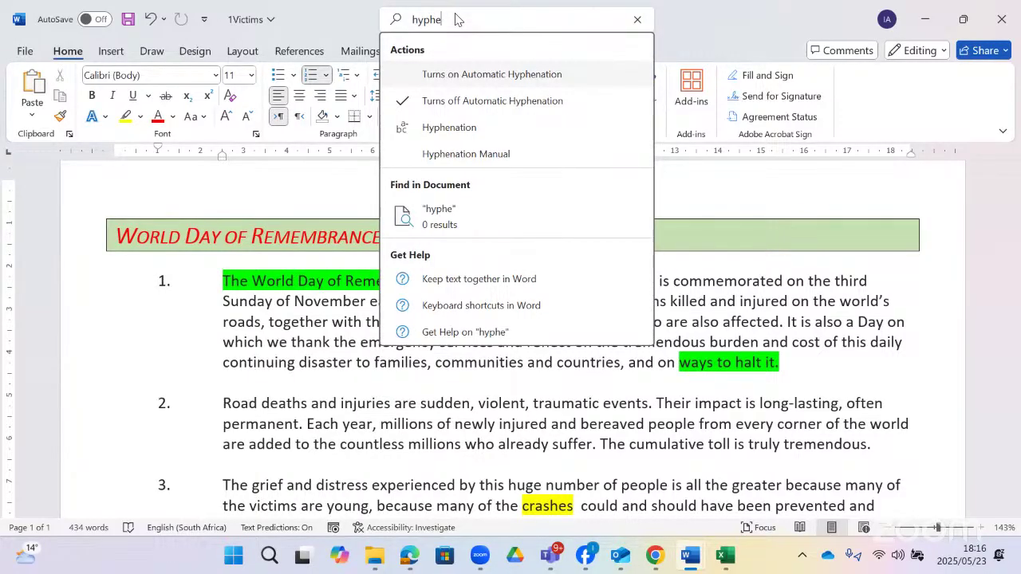
{"action": "left_click", "coordinate": [474, 74]}
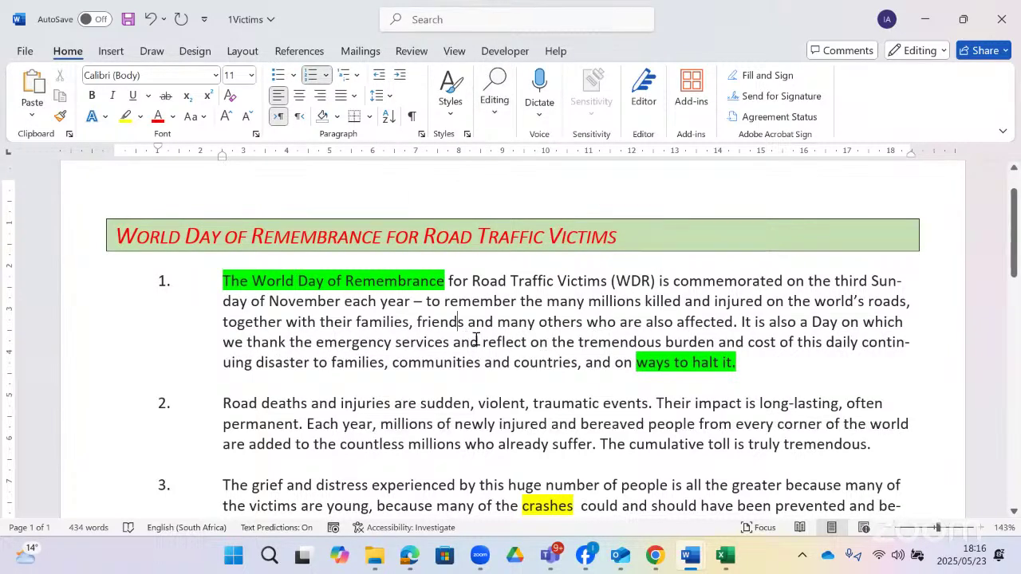
- Review the Layout tab's Hyphenation choices, keeping Automatic hyphenation on
{"action": "left_click", "coordinate": [459, 334]}
{"action": "left_click", "coordinate": [236, 48]}
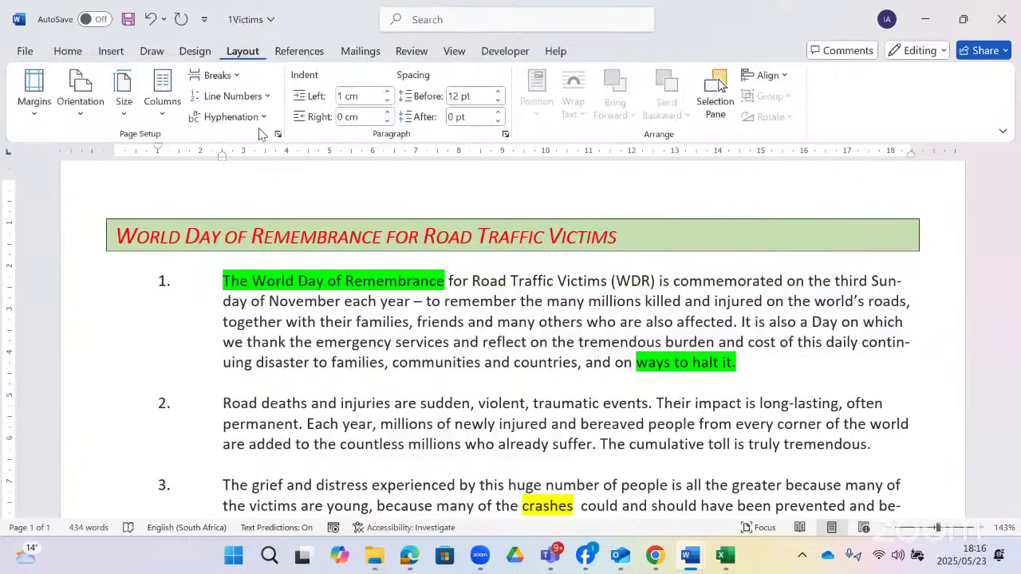
{"action": "left_click", "coordinate": [267, 118]}
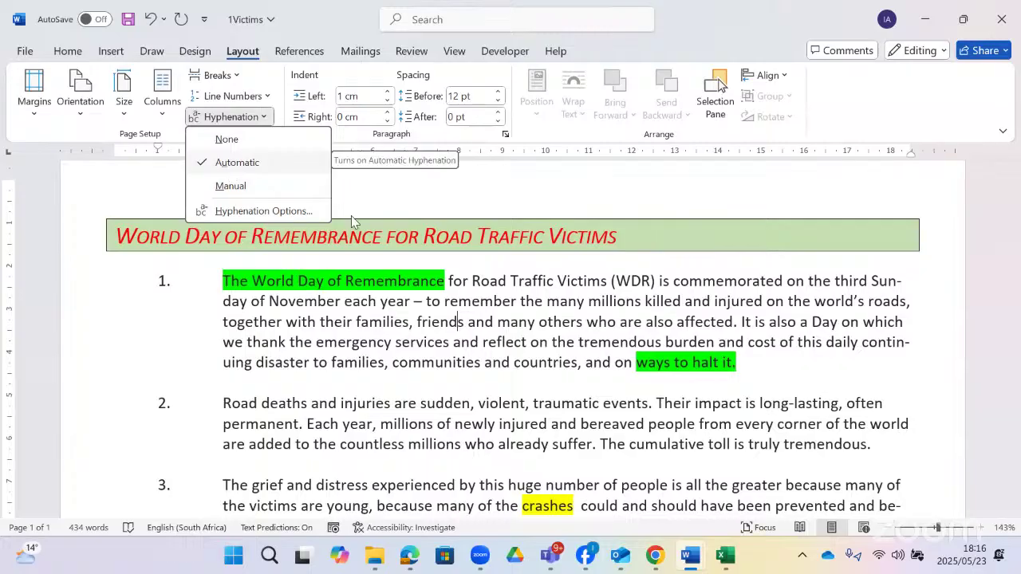
{"action": "left_click", "coordinate": [237, 161]}
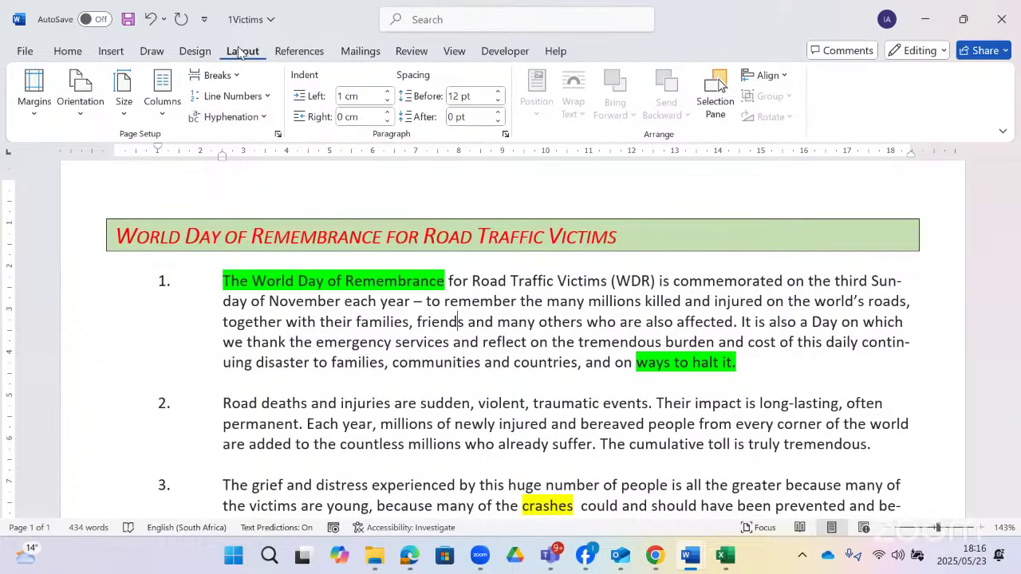
{"action": "left_click", "coordinate": [264, 117]}
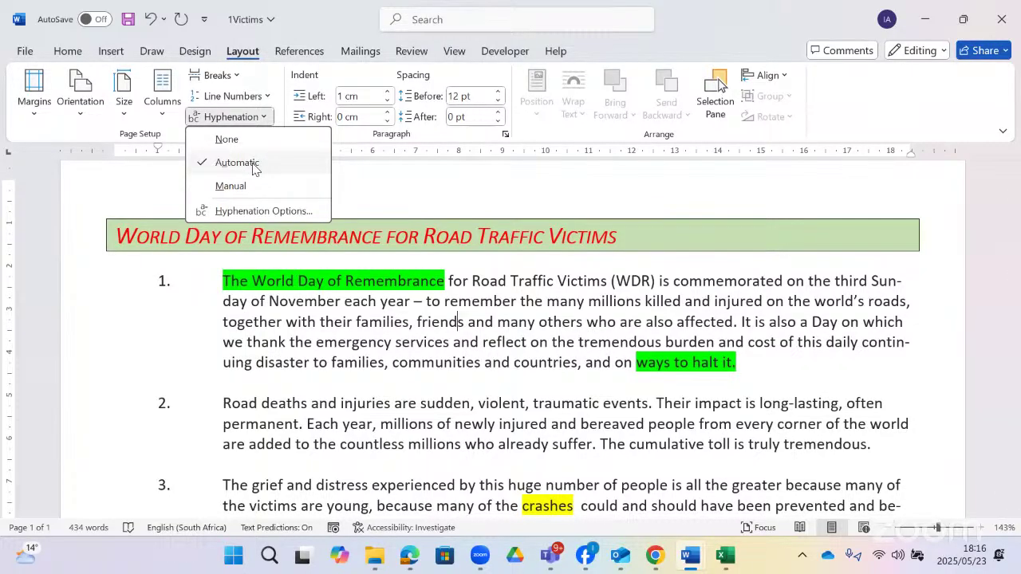
- Set 'Limit consecutive hyphens to' 3 in Hyphenation Options and recheck the value
{"action": "left_click", "coordinate": [244, 216]}
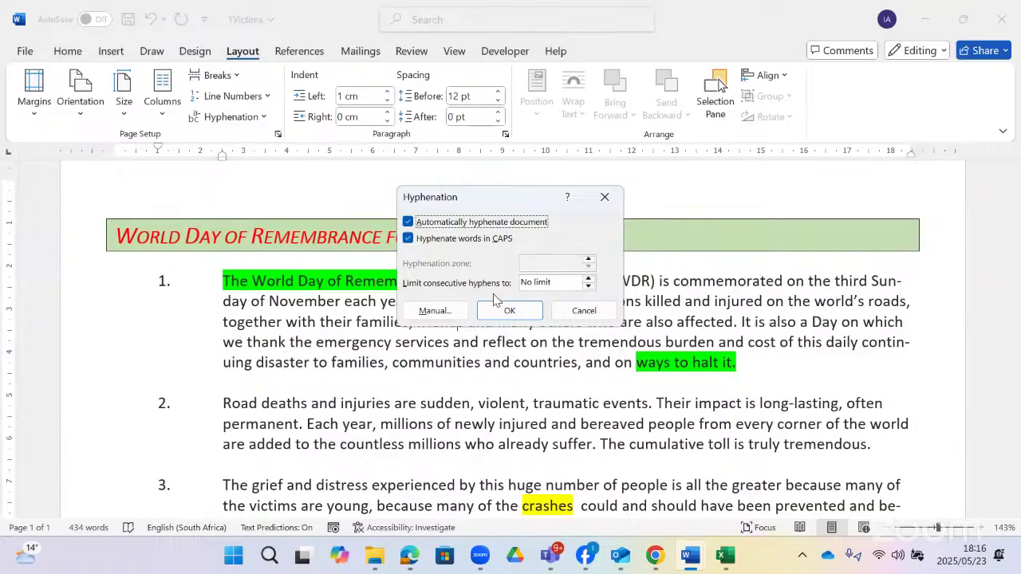
{"action": "left_click", "coordinate": [588, 278]}
{"action": "left_click", "coordinate": [588, 278]}
{"action": "left_click", "coordinate": [588, 279]}
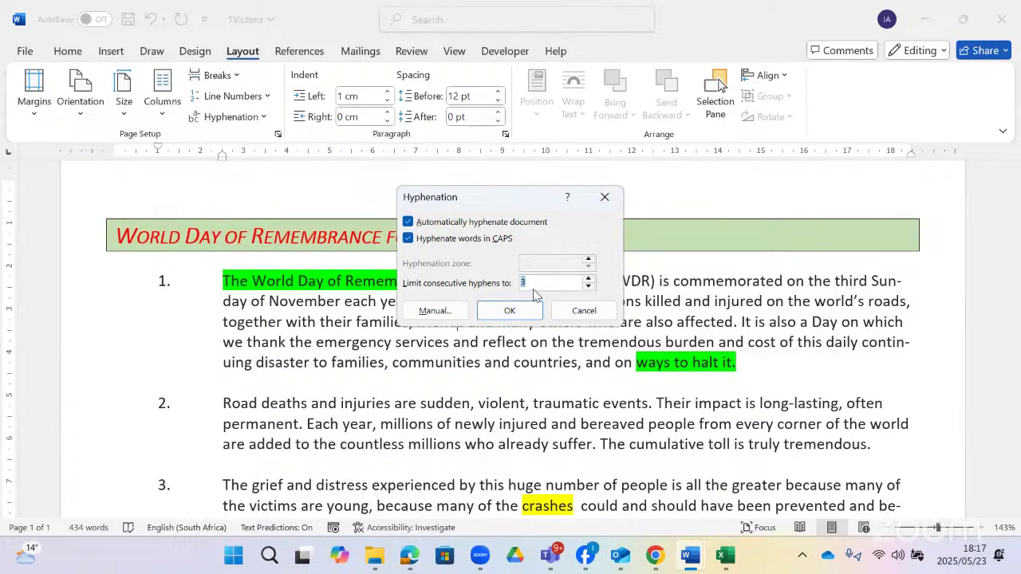
{"action": "left_click", "coordinate": [517, 312]}
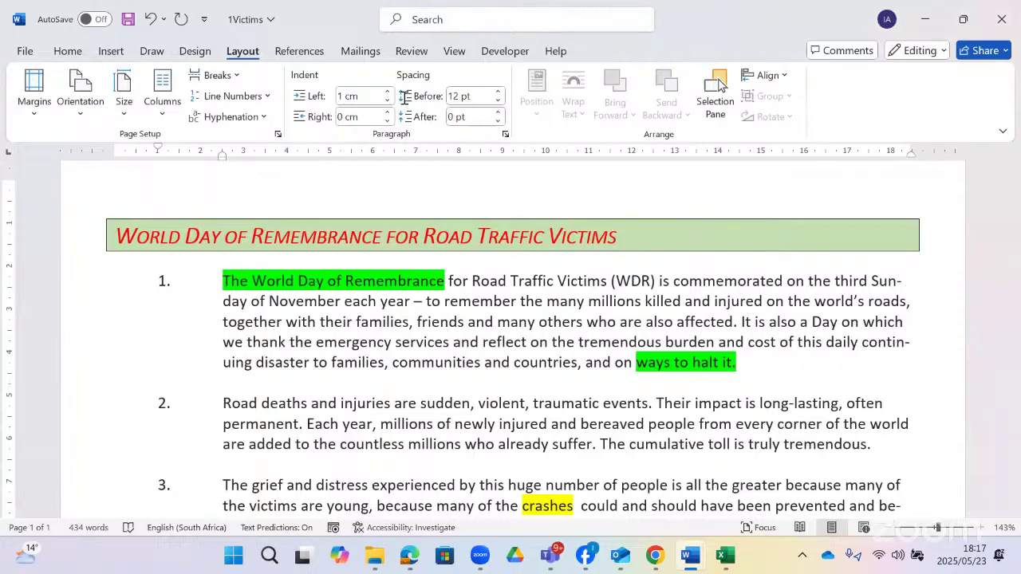
{"action": "left_click", "coordinate": [268, 118]}
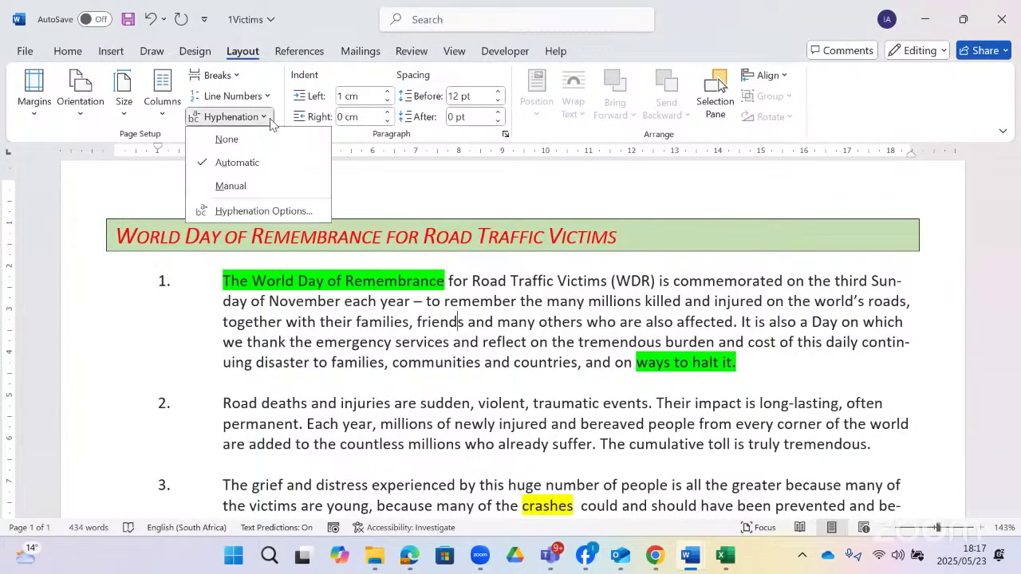
{"action": "left_click", "coordinate": [255, 212]}
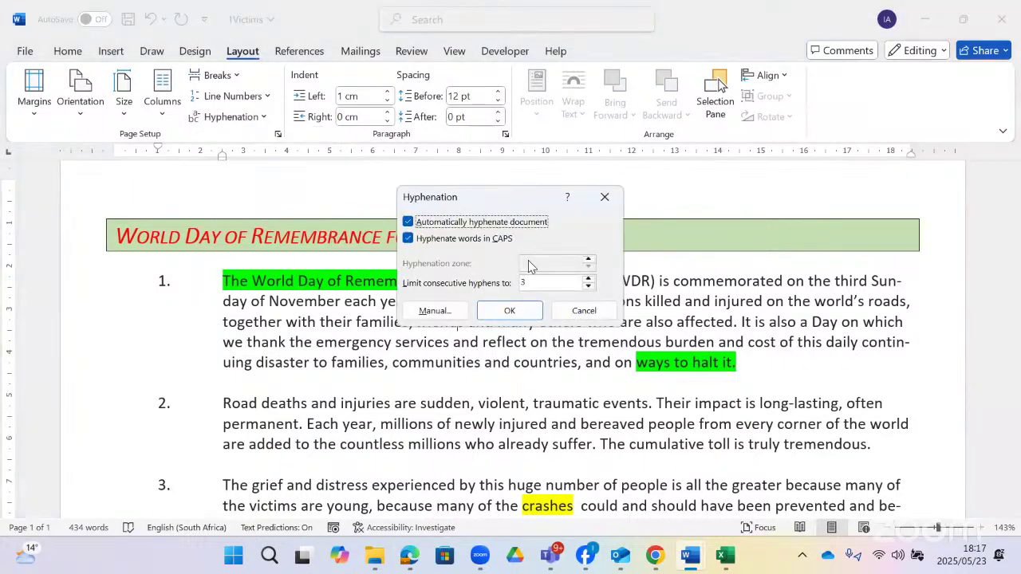
{"action": "left_click", "coordinate": [605, 316]}
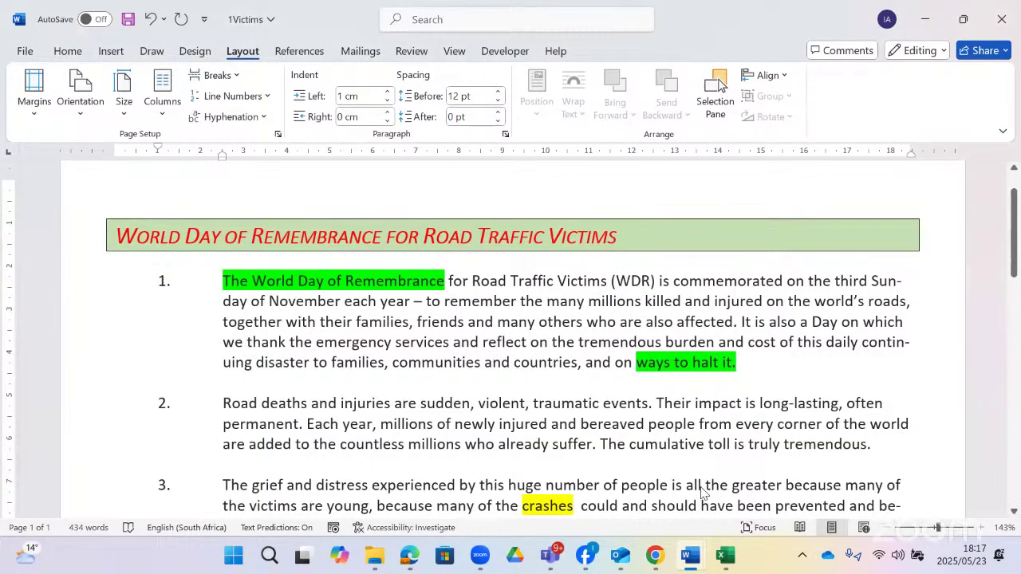
- Read question 1.4 on the question paper, then return to 1Victims
{"action": "key", "text": "alt+Tab"}
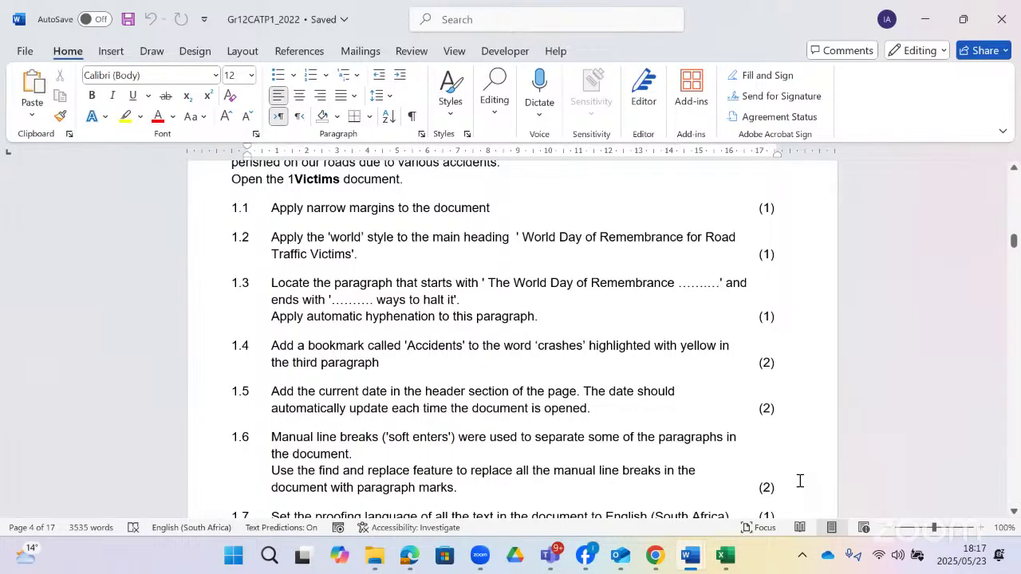
{"action": "key", "text": "alt+Tab"}
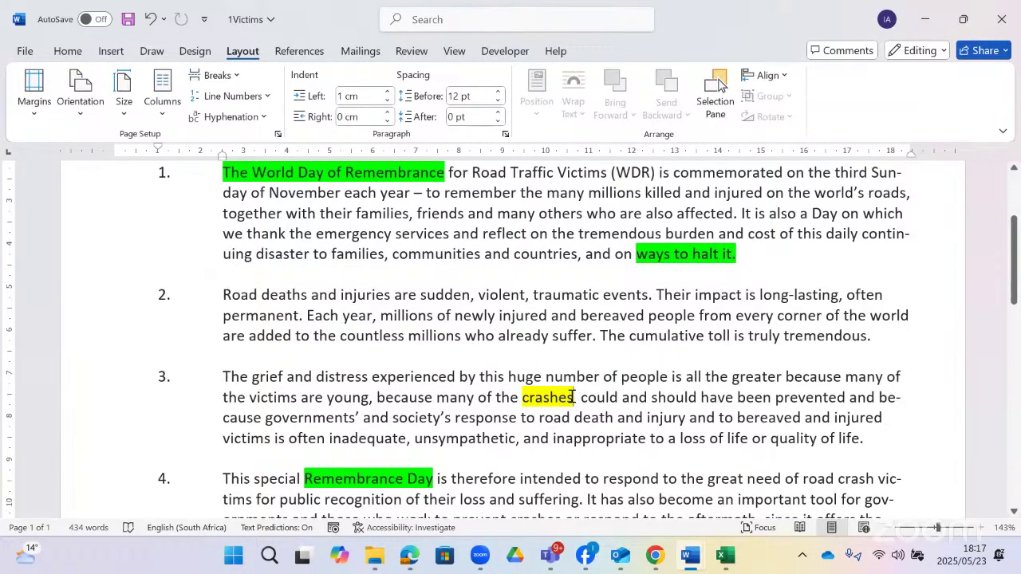
- Bookmark the word 'crashes' in paragraph 3 with the name 'accidents'
{"action": "double_click", "coordinate": [535, 397]}
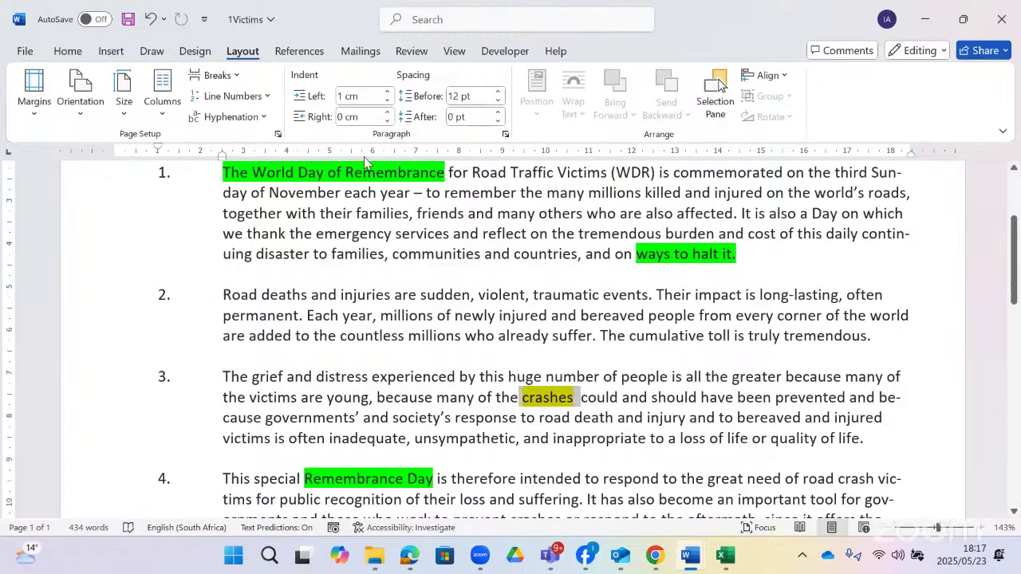
{"action": "left_click", "coordinate": [417, 19]}
{"action": "type", "text": "bo"}
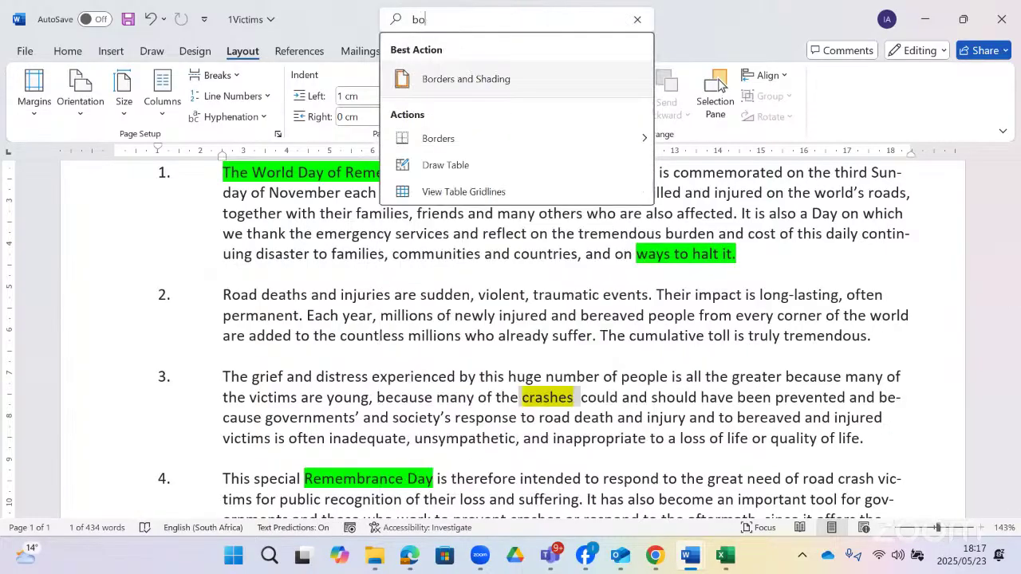
{"action": "type", "text": "o"}
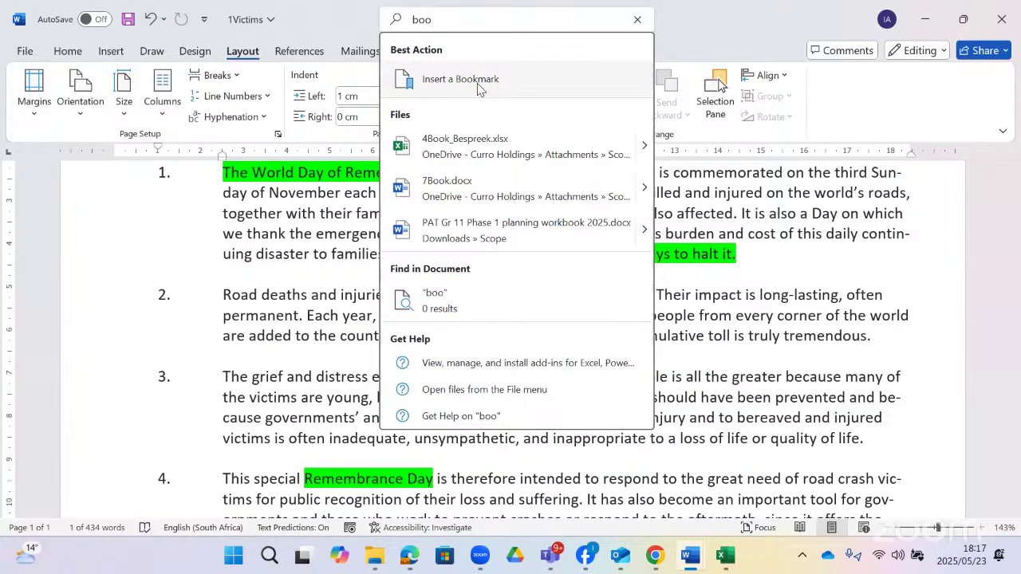
{"action": "left_click", "coordinate": [479, 88]}
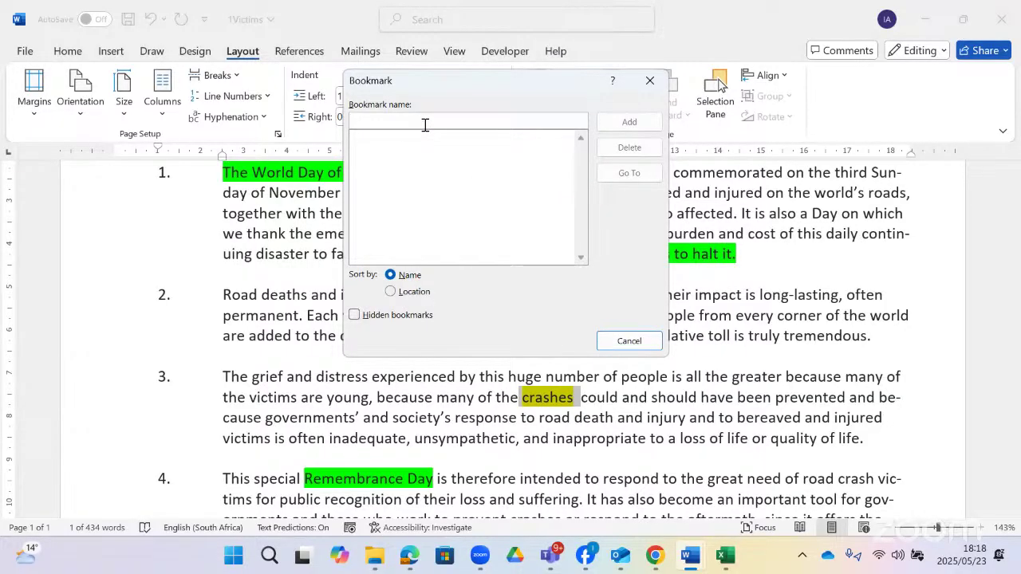
{"action": "type", "text": "accidents"}
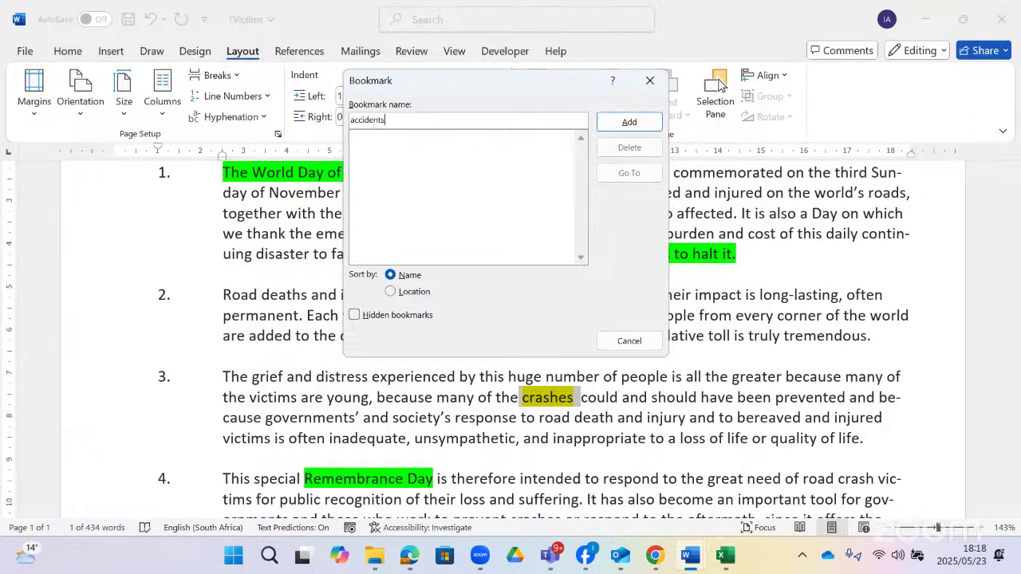
{"action": "left_click", "coordinate": [638, 127]}
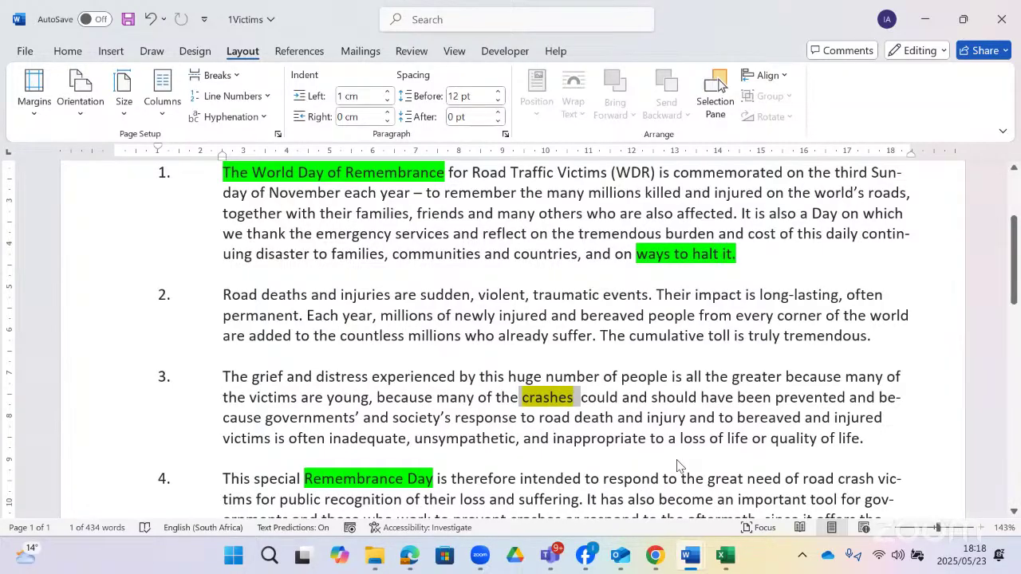
{"action": "key", "text": "alt+Tab"}
{"action": "scroll", "coordinate": [568, 351], "scroll_direction": "down", "scroll_amount": 1}
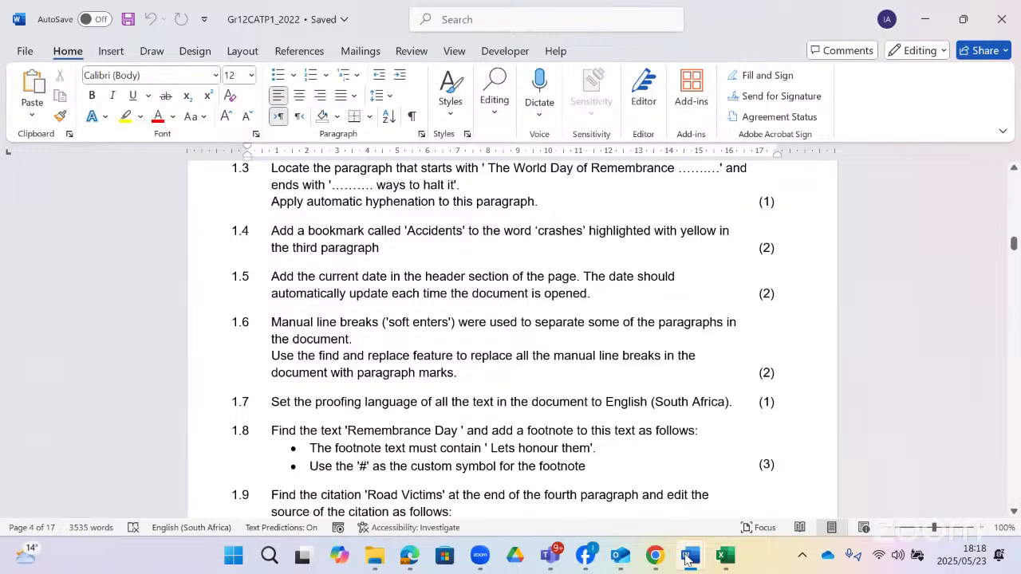
{"action": "left_click", "coordinate": [686, 560]}
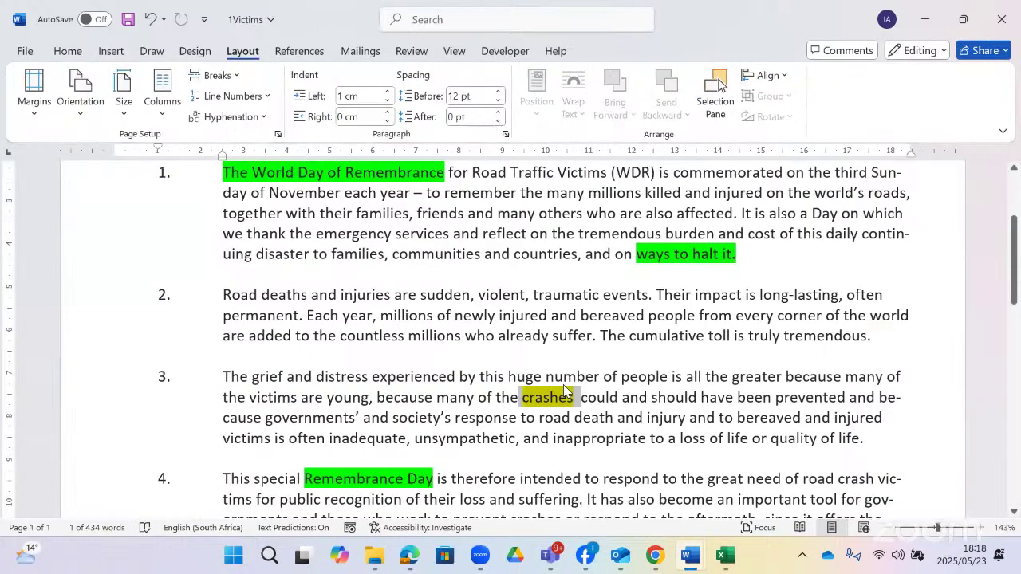
{"action": "scroll", "coordinate": [563, 391], "scroll_direction": "up", "scroll_amount": 5}
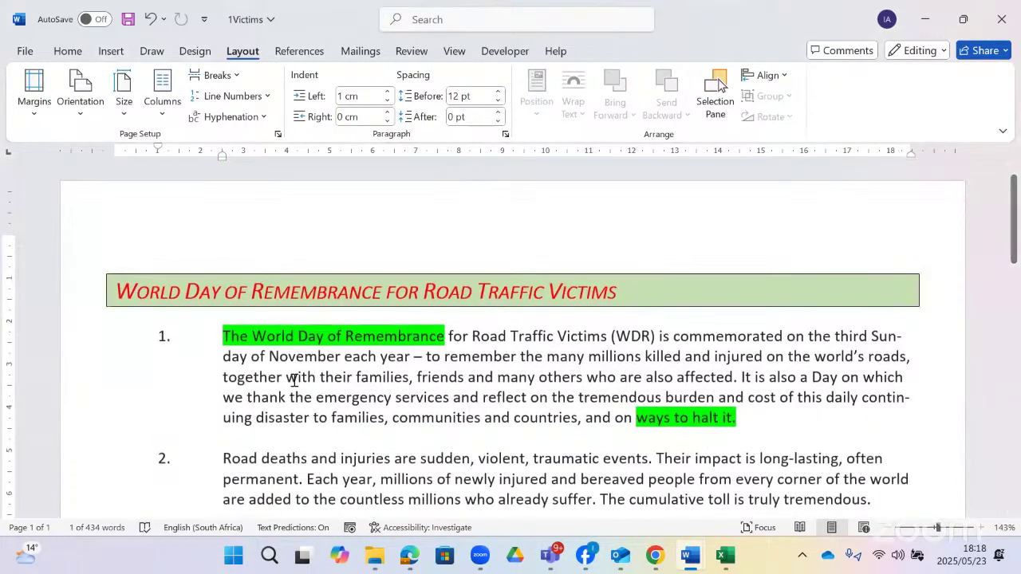
- Open the 1Victims page header for editing
{"action": "double_click", "coordinate": [441, 211]}
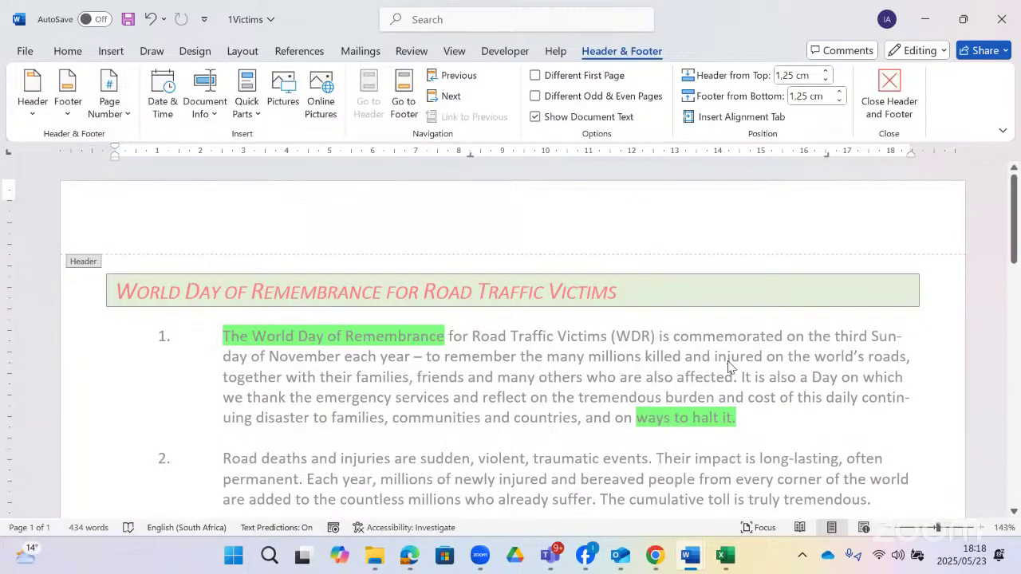
{"action": "scroll", "coordinate": [614, 346], "scroll_direction": "down", "scroll_amount": 10}
{"action": "scroll", "coordinate": [360, 410], "scroll_direction": "down", "scroll_amount": 5}
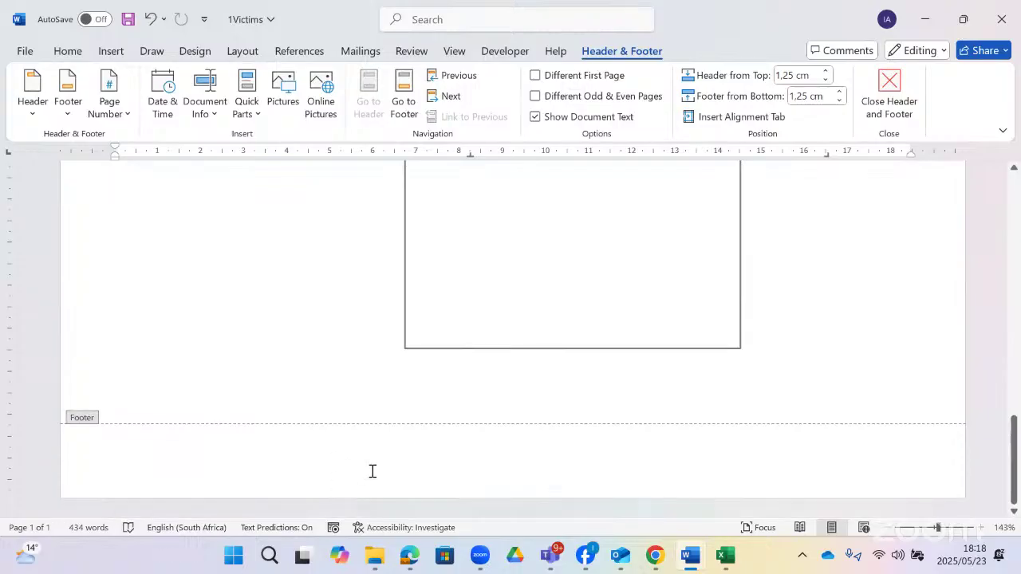
{"action": "scroll", "coordinate": [371, 471], "scroll_direction": "up", "scroll_amount": 15}
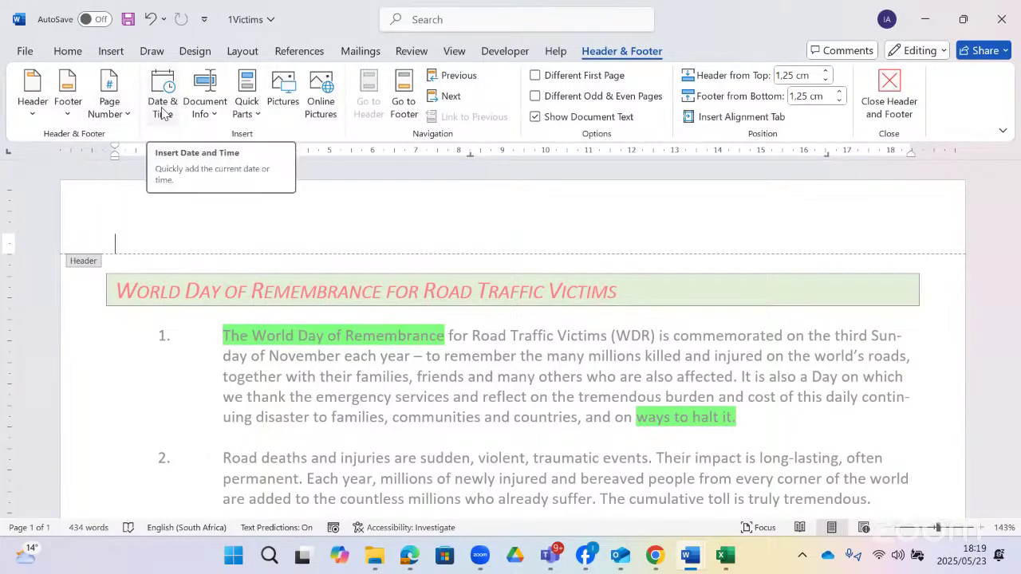
- Browse the Document Info and Quick Parts lists without inserting anything
{"action": "left_click", "coordinate": [203, 116]}
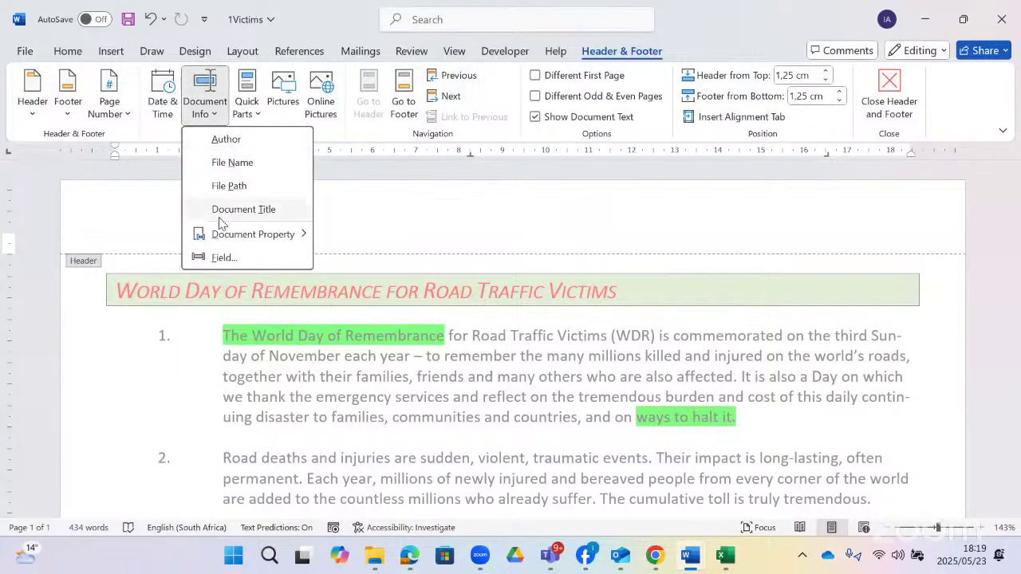
{"action": "left_click", "coordinate": [252, 116]}
{"action": "left_click", "coordinate": [254, 117]}
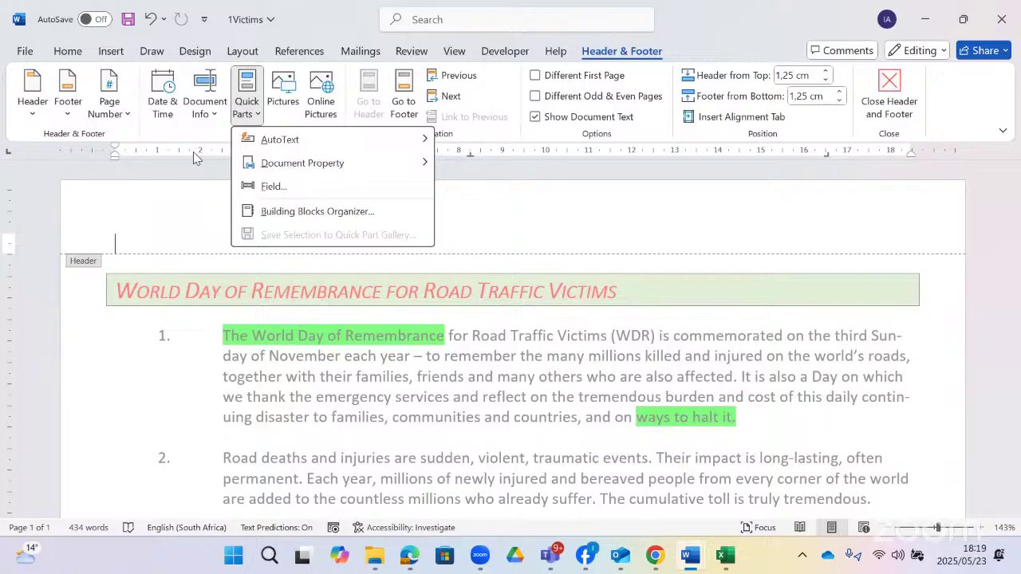
{"action": "left_click", "coordinate": [159, 94]}
- Insert the date 2025/05/23 into the header, set to update automatically
{"action": "left_click", "coordinate": [159, 94]}
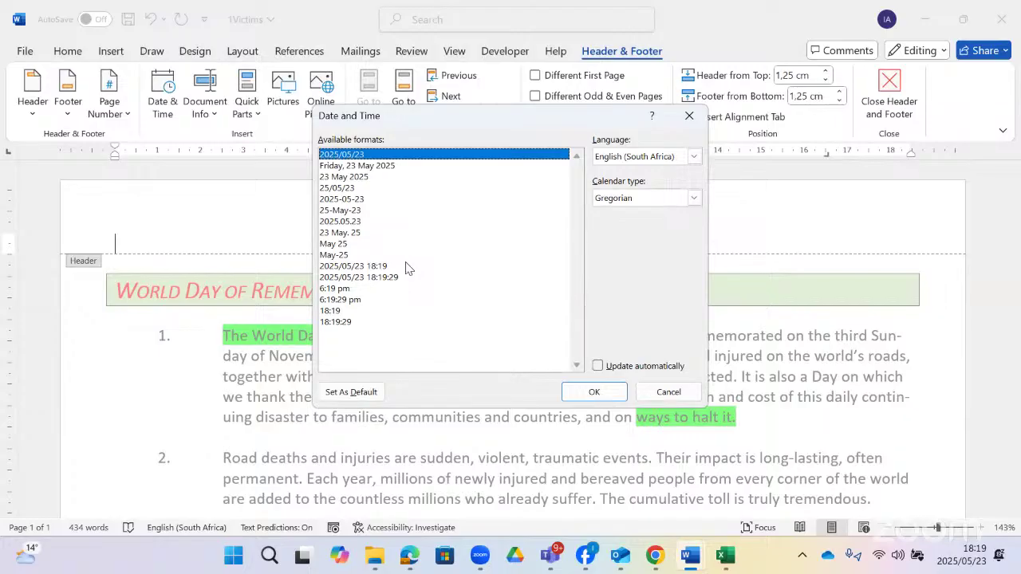
{"action": "left_click", "coordinate": [598, 366]}
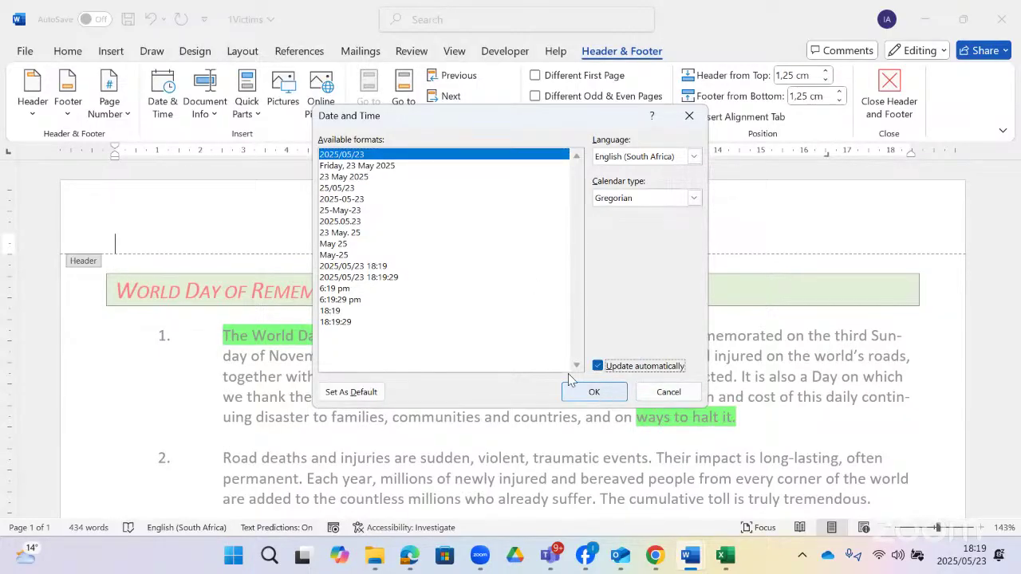
{"action": "left_click", "coordinate": [594, 392]}
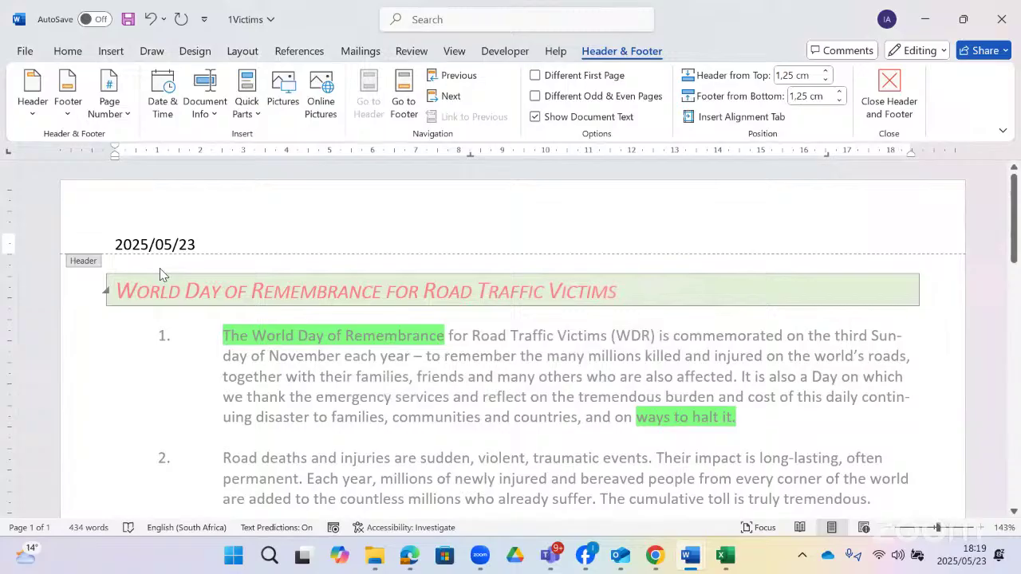
- Close the header and switch to the Gr12CATP1_2022 question paper at tasks 1.5–1.10
{"action": "double_click", "coordinate": [429, 405]}
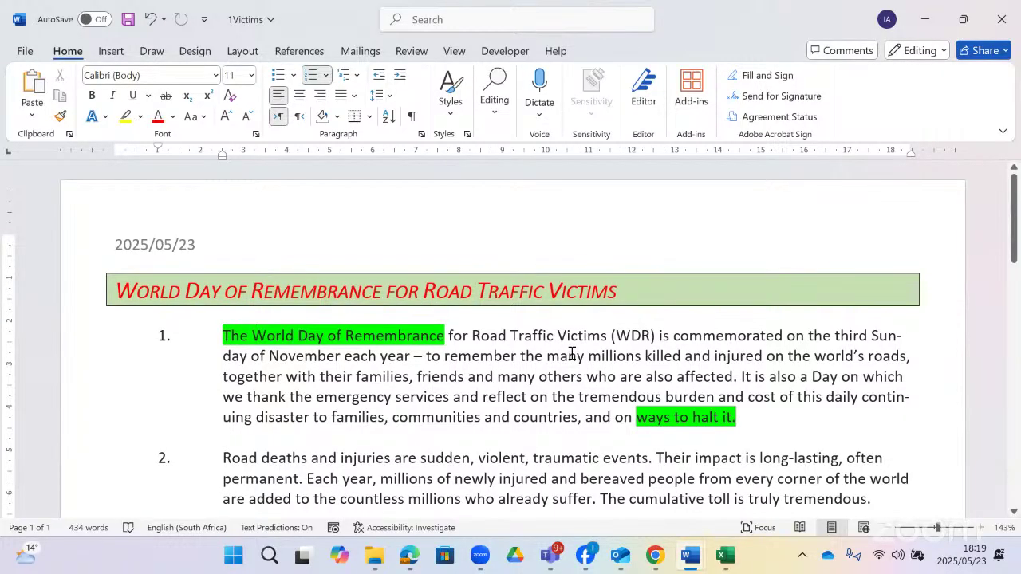
{"action": "key", "text": "alt+Tab"}
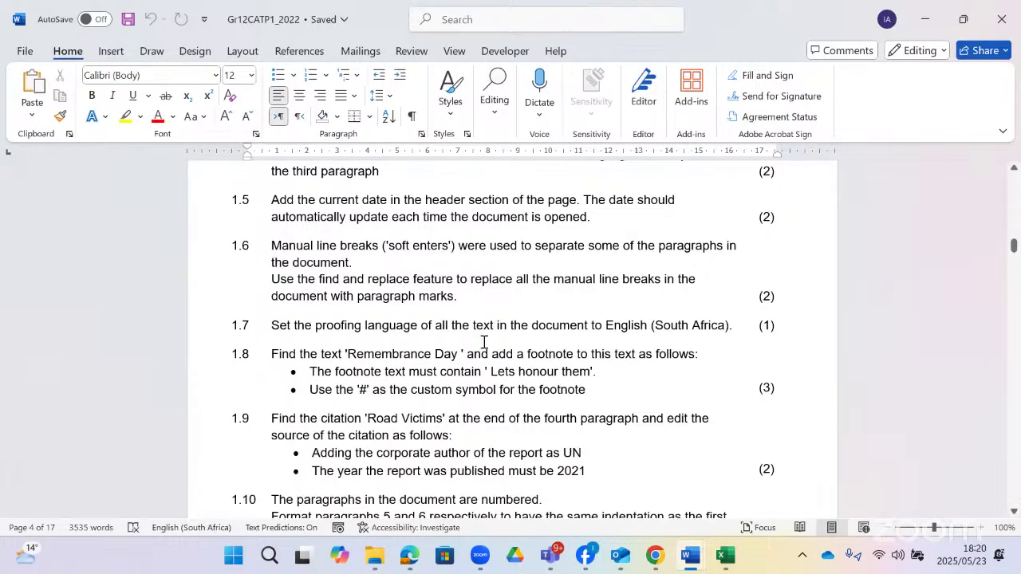
- Return to the 1Victims document showing the 2025/05/23 header date
{"action": "key", "text": "alt+Tab"}
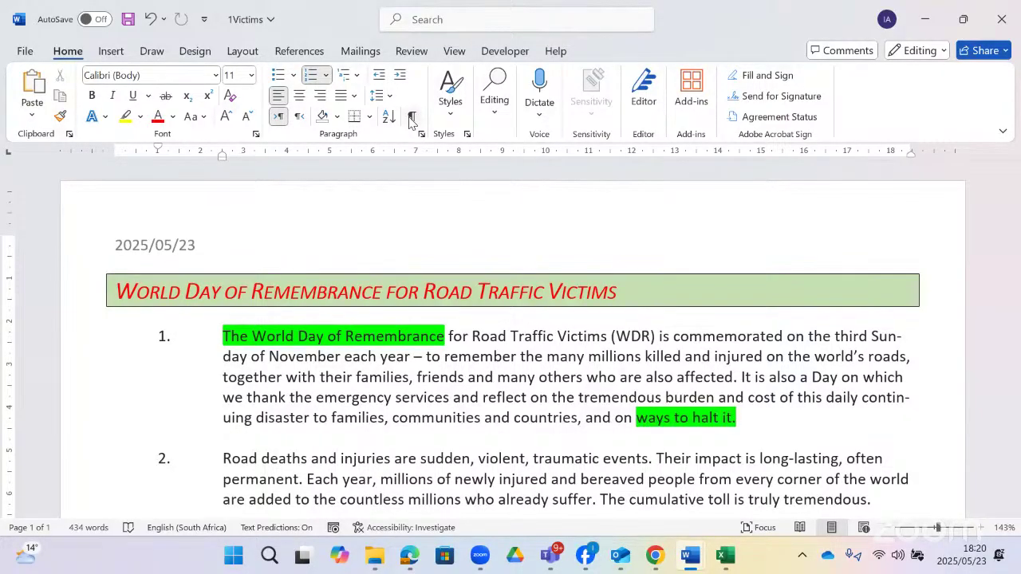
- Turn on Show/Hide ¶ and locate the manual line break after '…quality of life.'
{"action": "left_click", "coordinate": [411, 118]}
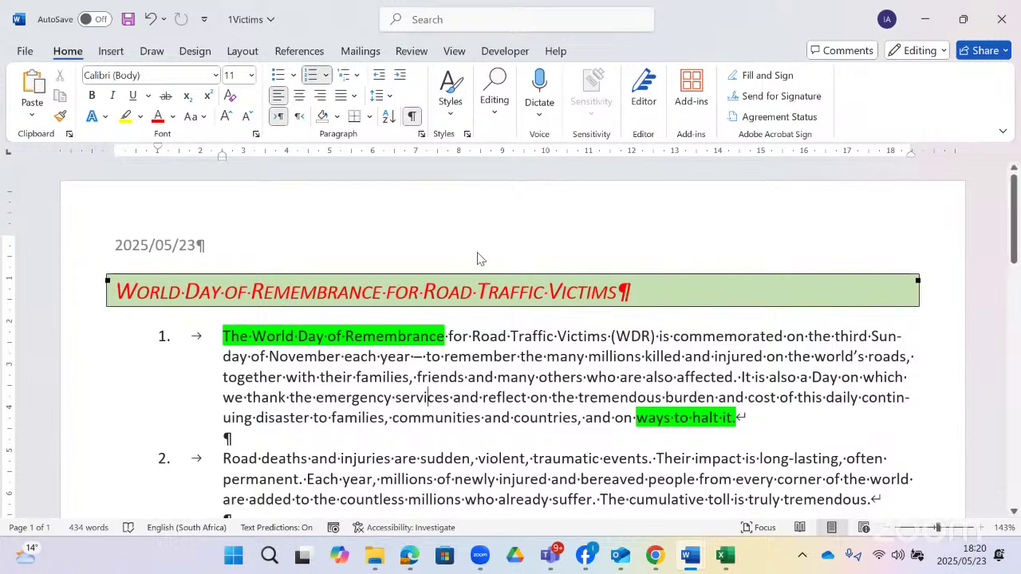
{"action": "scroll", "coordinate": [476, 254], "scroll_direction": "down", "scroll_amount": 3}
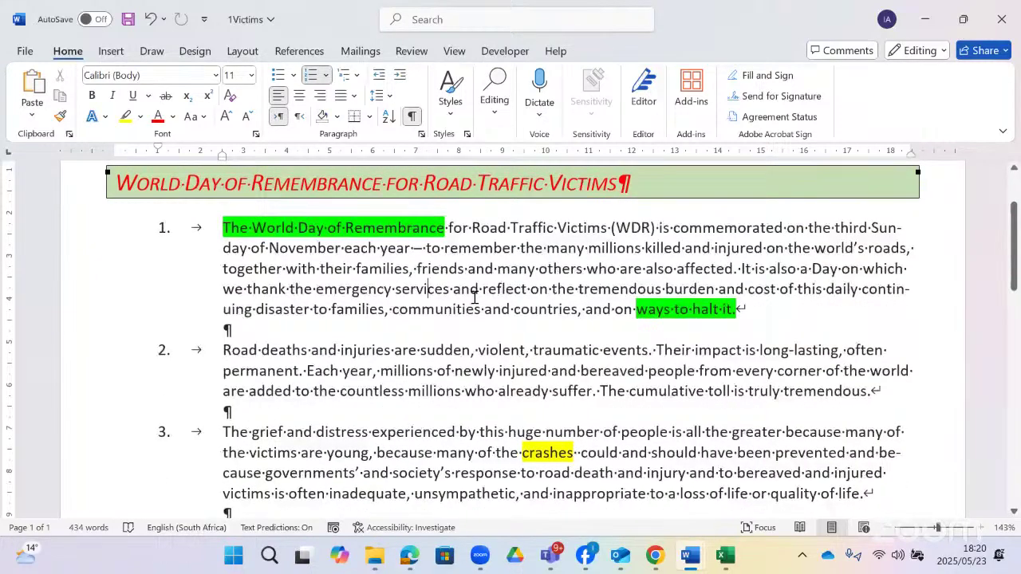
{"action": "scroll", "coordinate": [475, 297], "scroll_direction": "down", "scroll_amount": 1}
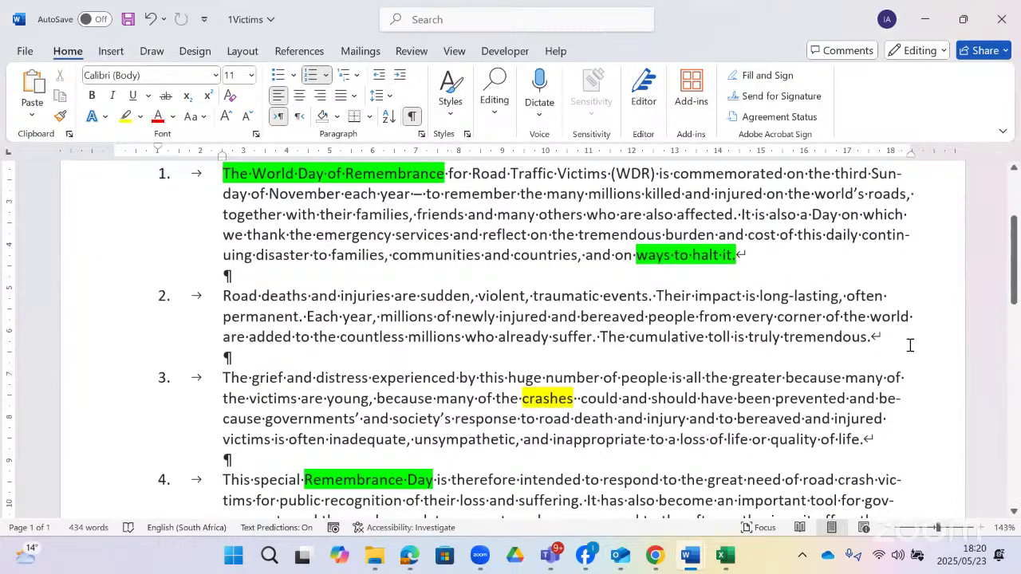
{"action": "left_click", "coordinate": [874, 336]}
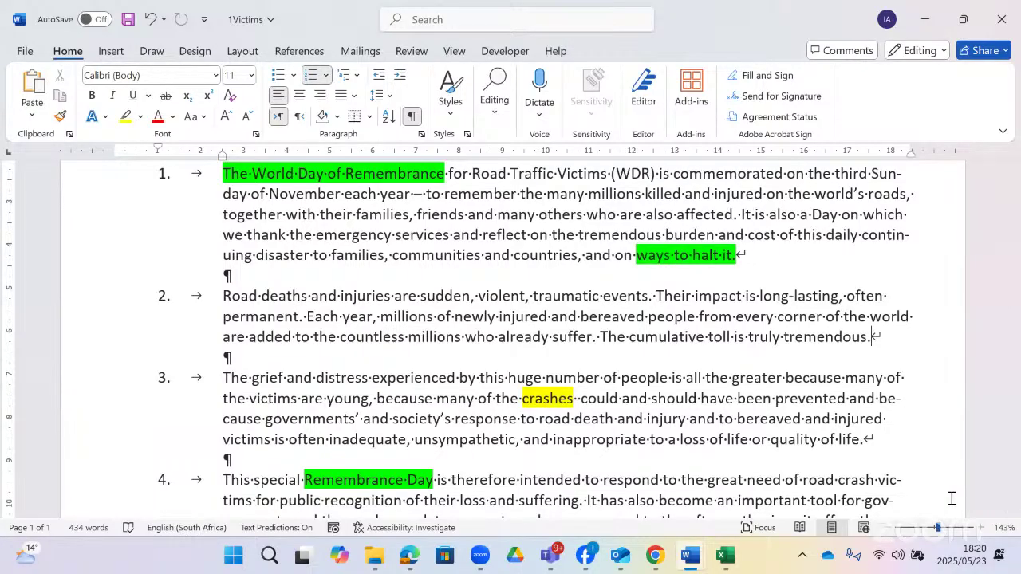
{"action": "scroll", "coordinate": [864, 433], "scroll_direction": "up", "scroll_amount": 13, "text": "ctrl"}
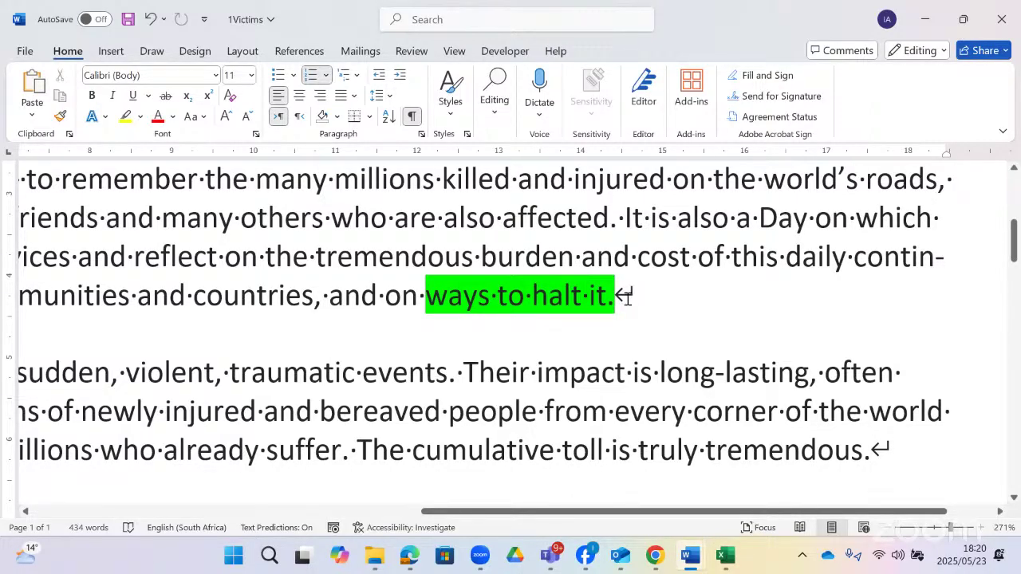
{"action": "scroll", "coordinate": [629, 306], "scroll_direction": "down", "scroll_amount": 3}
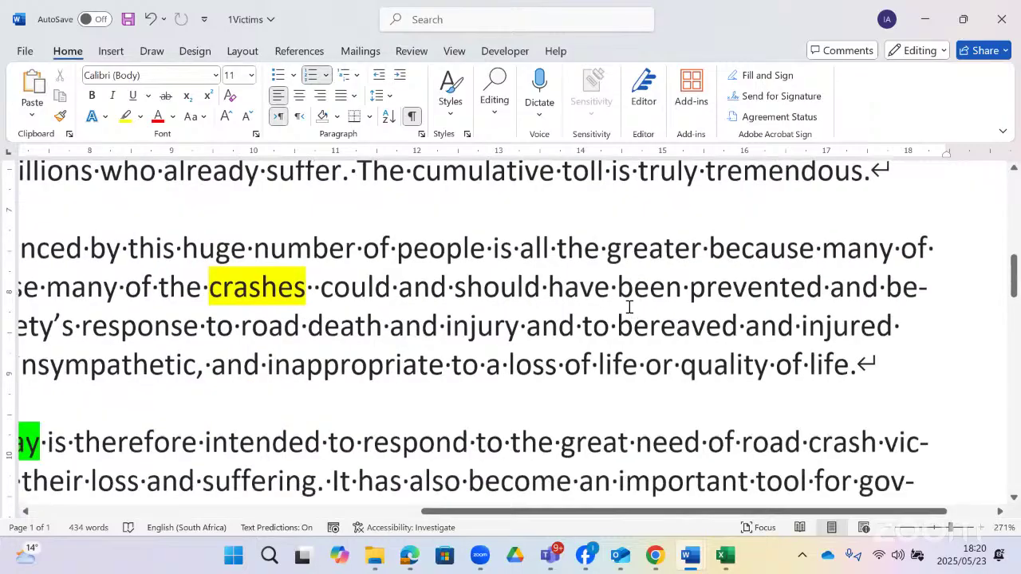
{"action": "scroll", "coordinate": [629, 307], "scroll_direction": "down", "scroll_amount": 3}
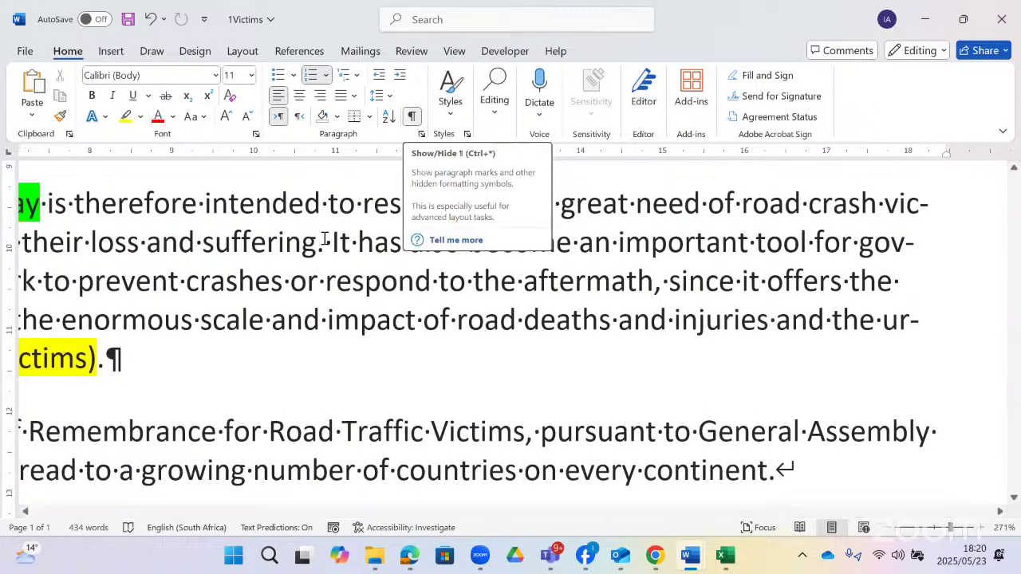
{"action": "scroll", "coordinate": [977, 367], "scroll_direction": "up", "scroll_amount": 4}
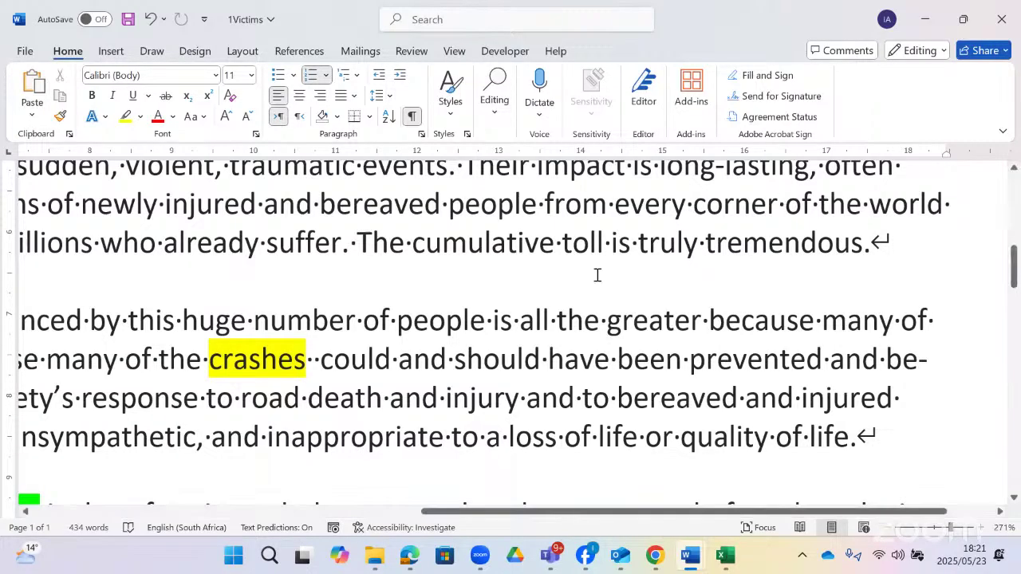
{"action": "scroll", "coordinate": [503, 346], "scroll_direction": "down", "scroll_amount": 2}
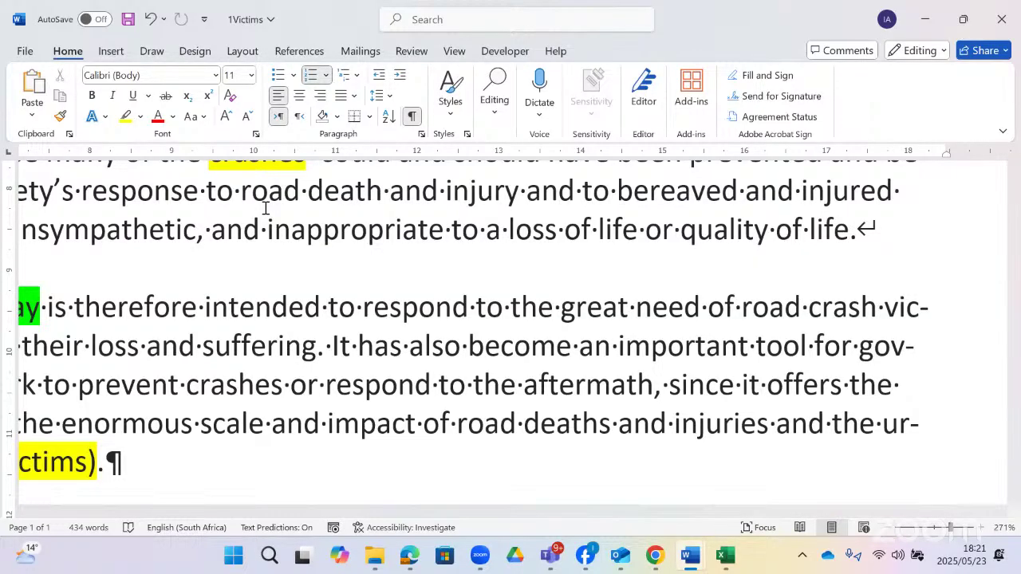
- Open the Find and Replace dialog using the Replace command
{"action": "left_click", "coordinate": [505, 112]}
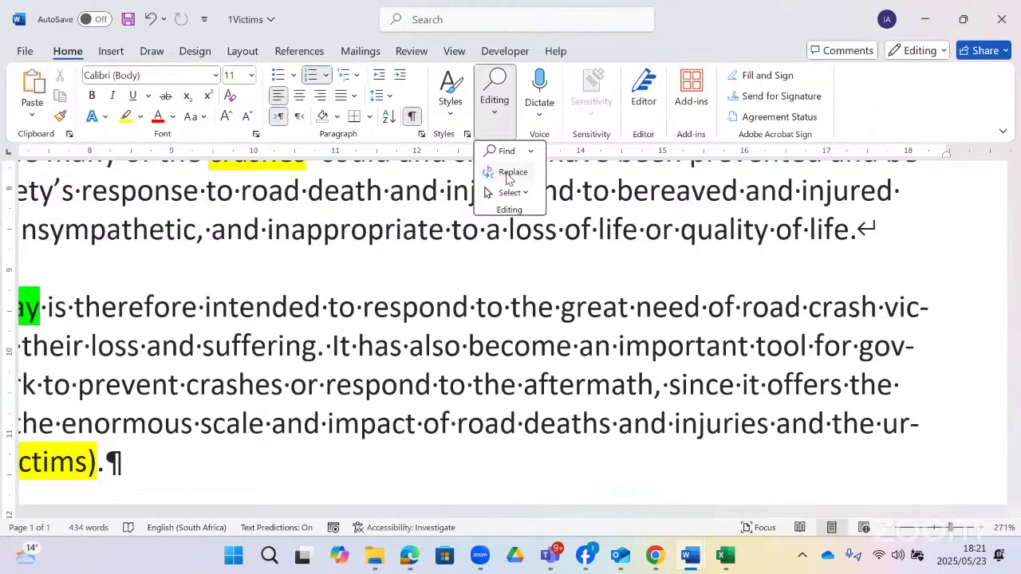
{"action": "left_click", "coordinate": [446, 18]}
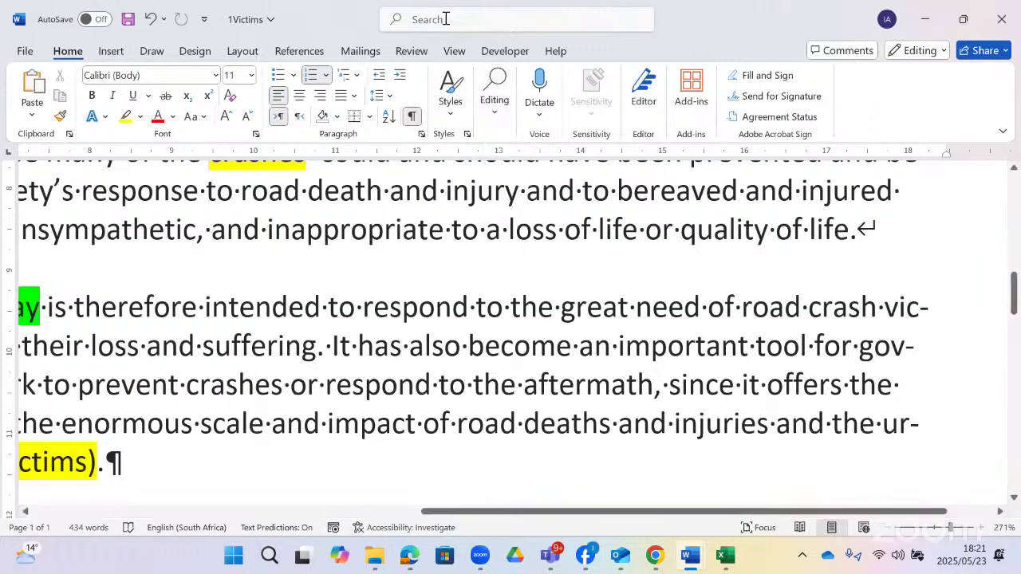
{"action": "left_click", "coordinate": [446, 18]}
{"action": "type", "text": "r"}
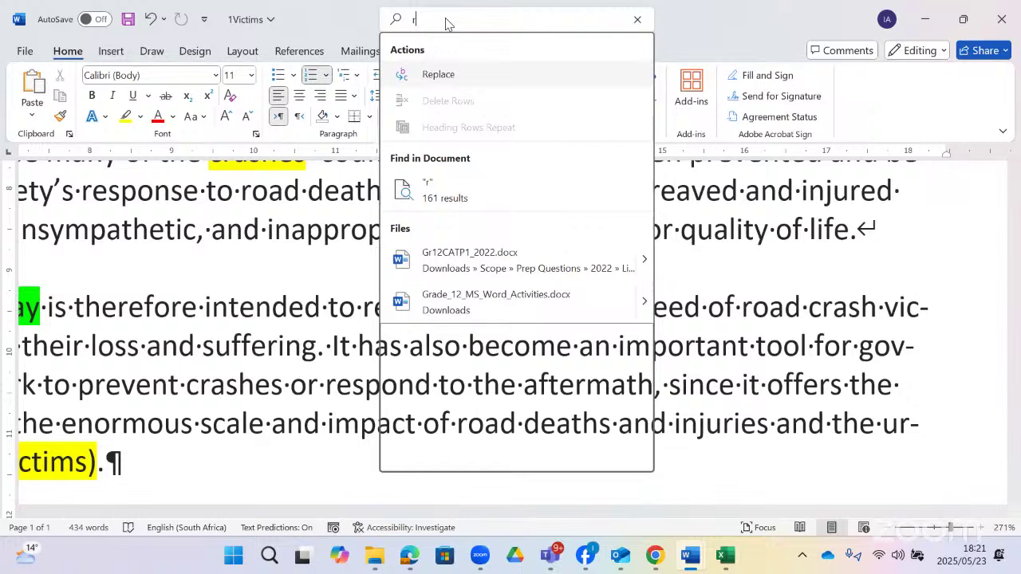
{"action": "type", "text": "epl"}
{"action": "left_click", "coordinate": [228, 328]}
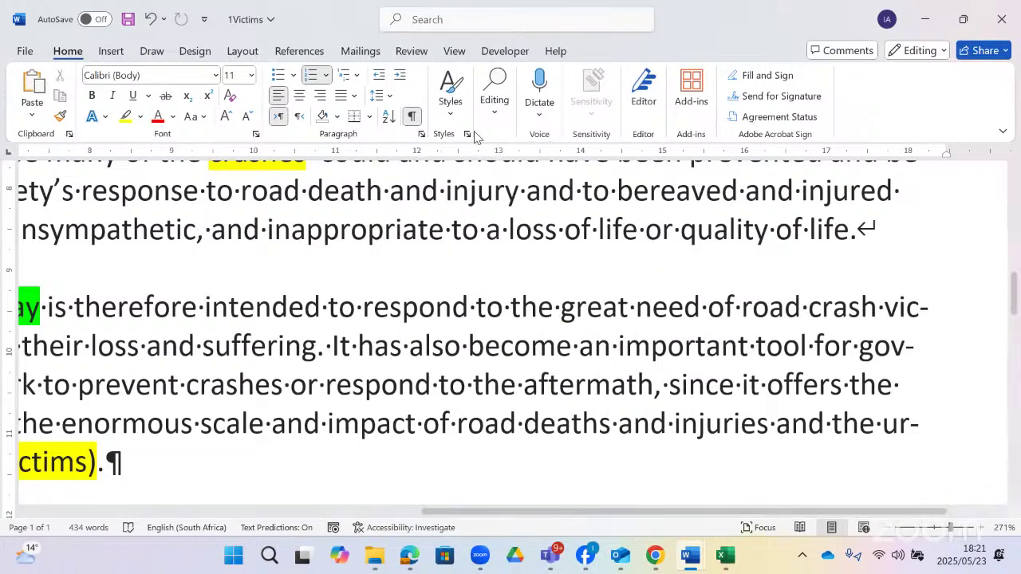
{"action": "left_click", "coordinate": [495, 111]}
{"action": "left_click", "coordinate": [499, 172]}
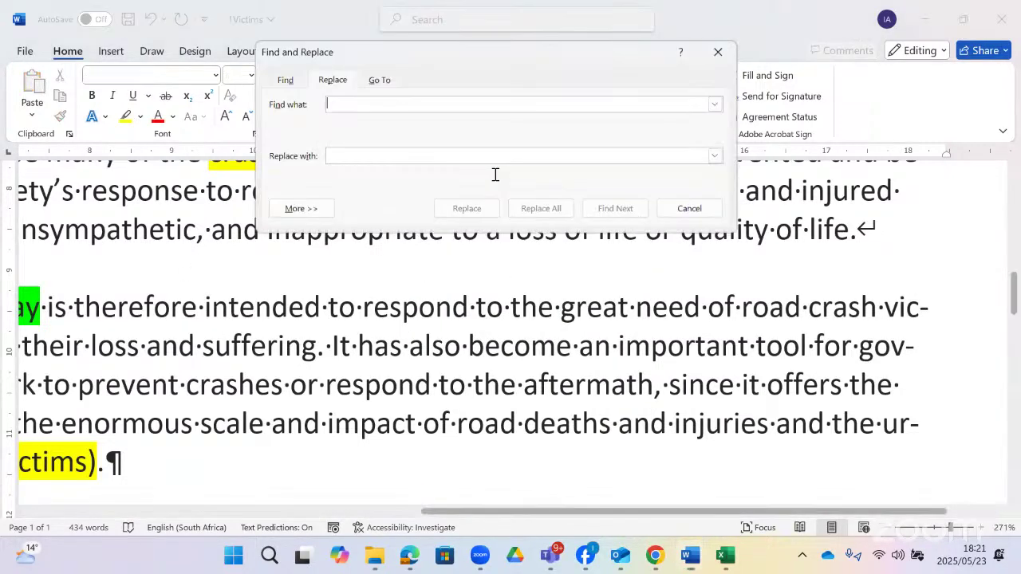
- Move the dialog aside, expand More search options, and open the Special characters list
{"action": "left_click_drag", "start_coordinate": [461, 51], "coordinate": [503, 194]}
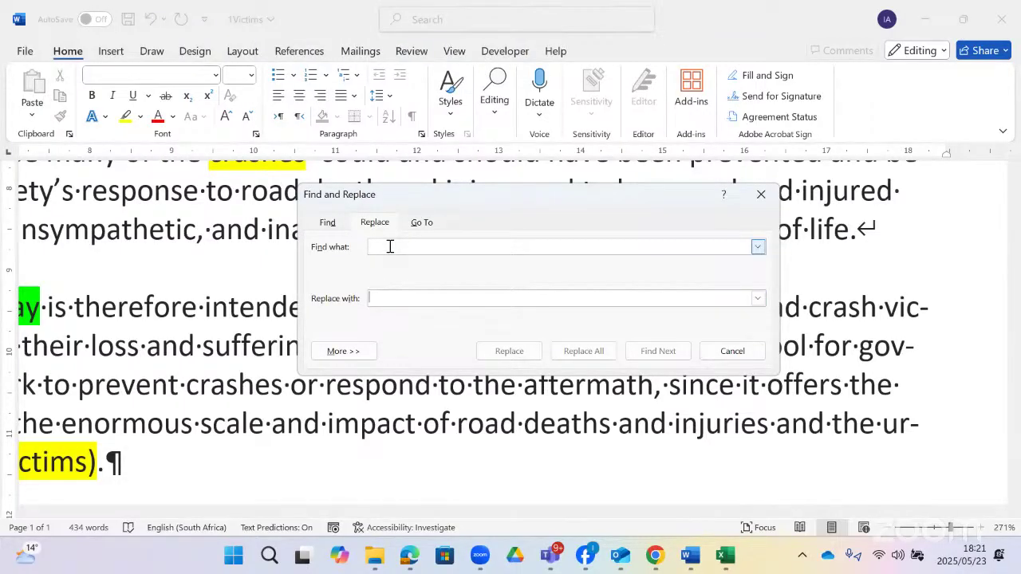
{"action": "left_click", "coordinate": [348, 351]}
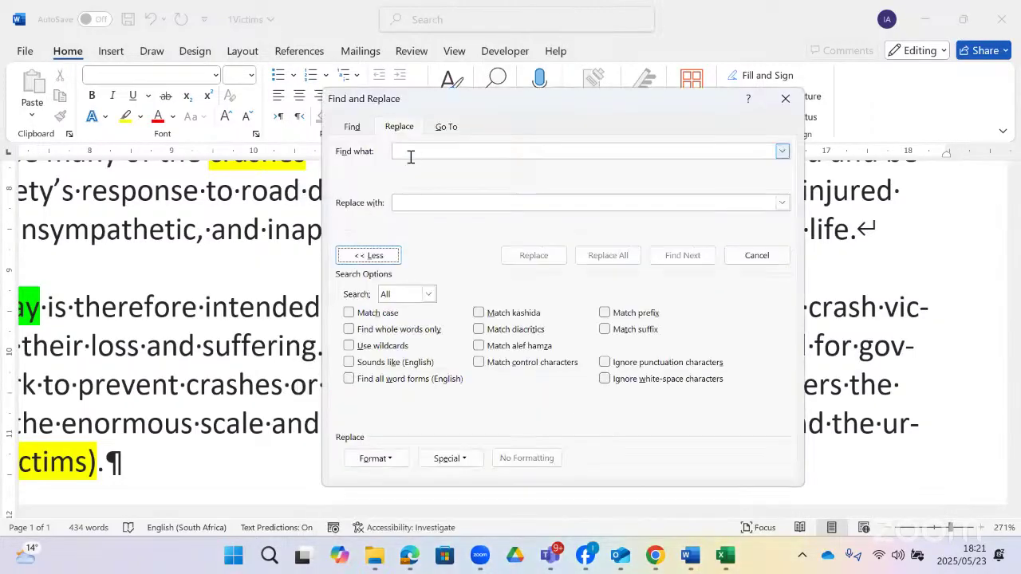
{"action": "left_click", "coordinate": [417, 151]}
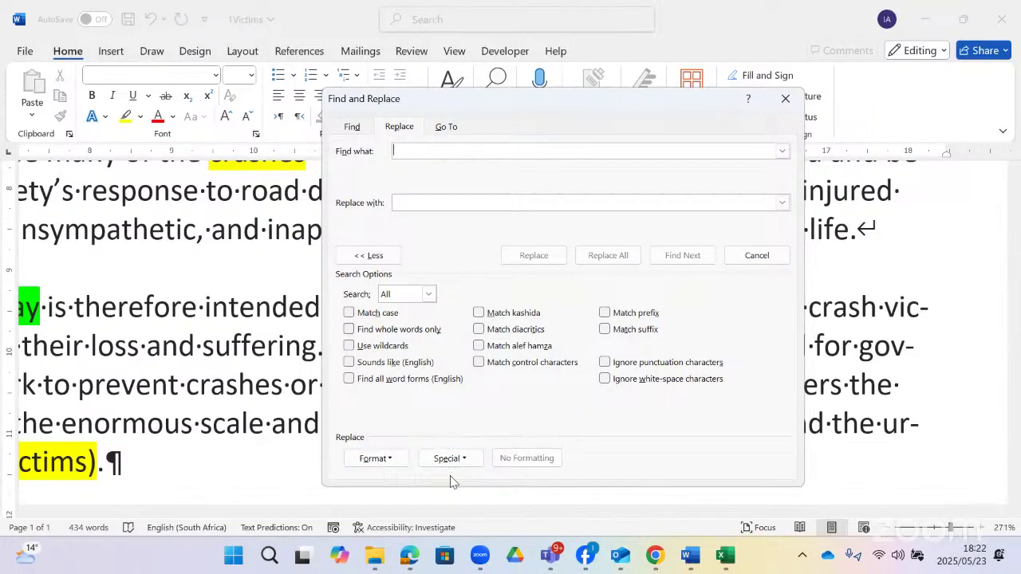
{"action": "left_click", "coordinate": [467, 461]}
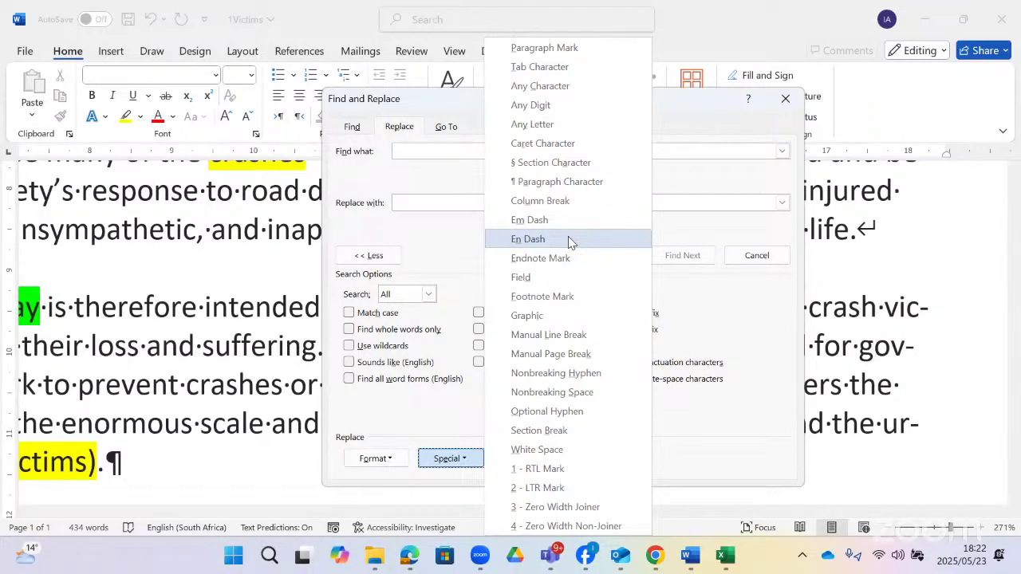
- Replace all 4 manual line breaks (^l) with paragraph marks (^p), then close the dialog
{"action": "left_click", "coordinate": [548, 334]}
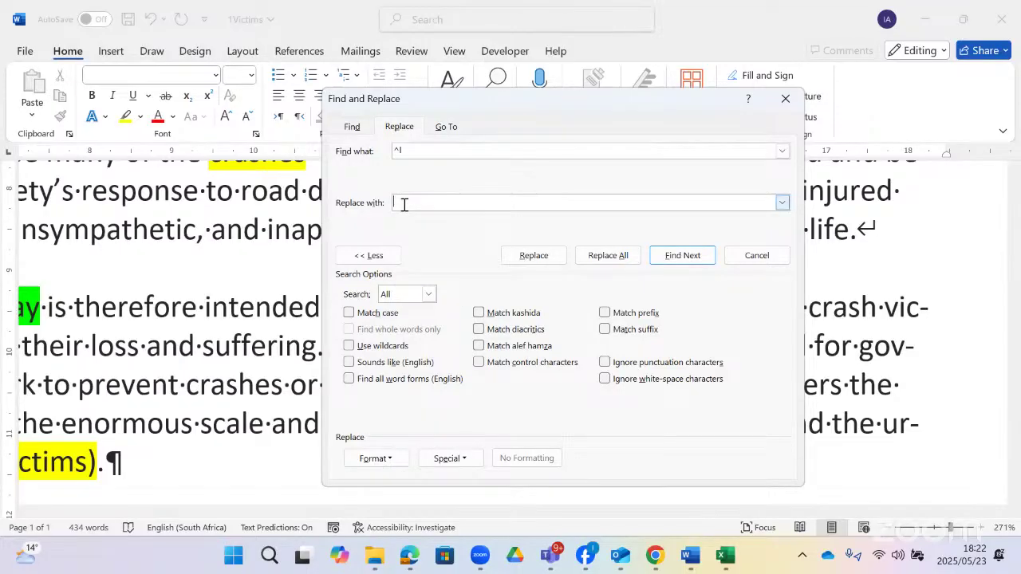
{"action": "left_click", "coordinate": [449, 459]}
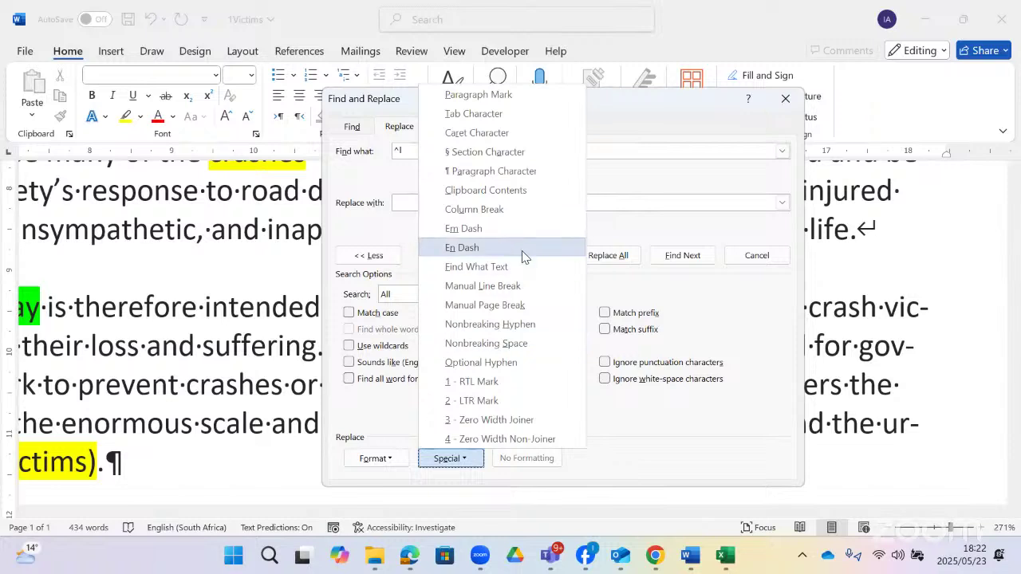
{"action": "left_click", "coordinate": [496, 97]}
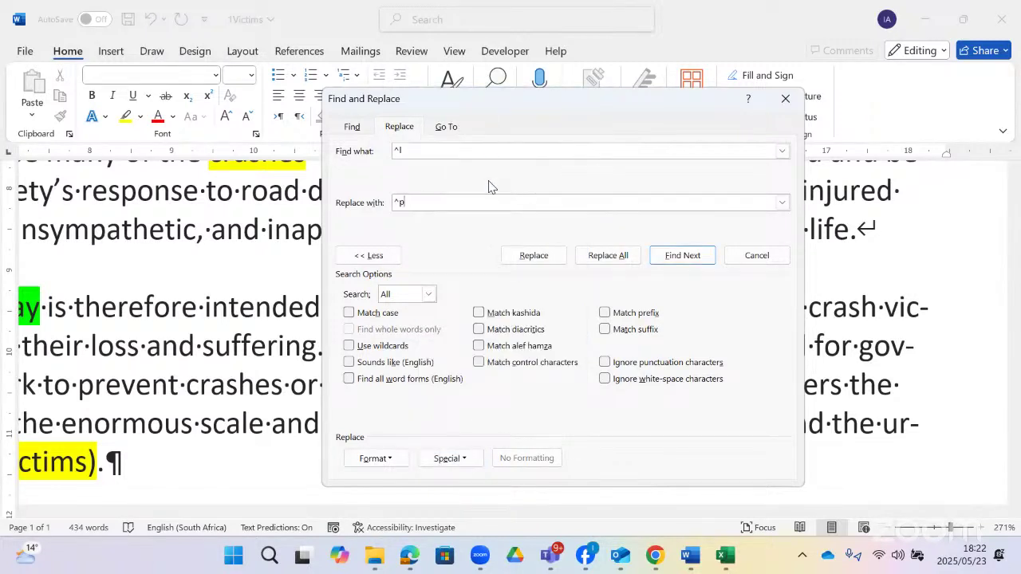
{"action": "left_click", "coordinate": [404, 151]}
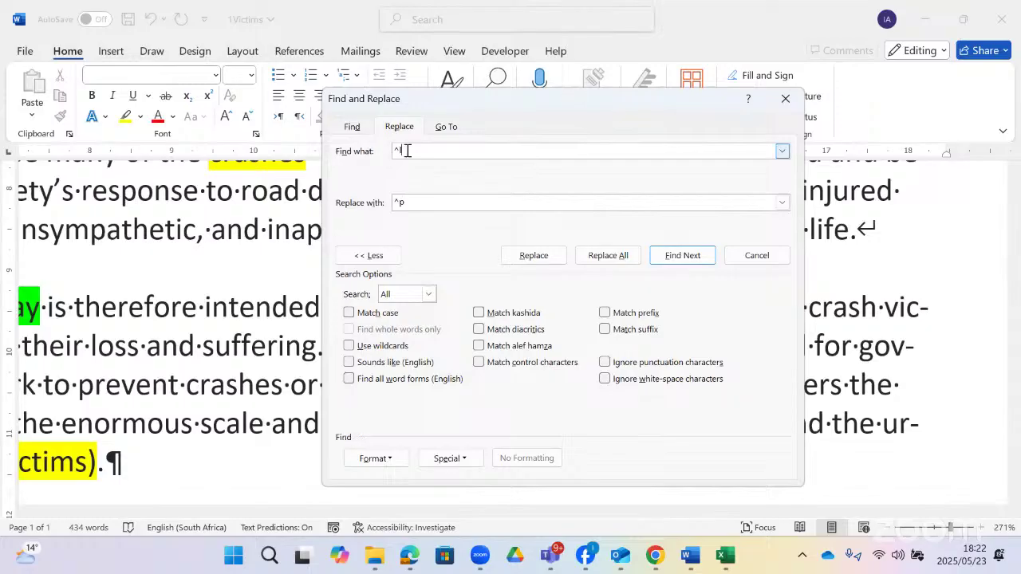
{"action": "left_click", "coordinate": [428, 202]}
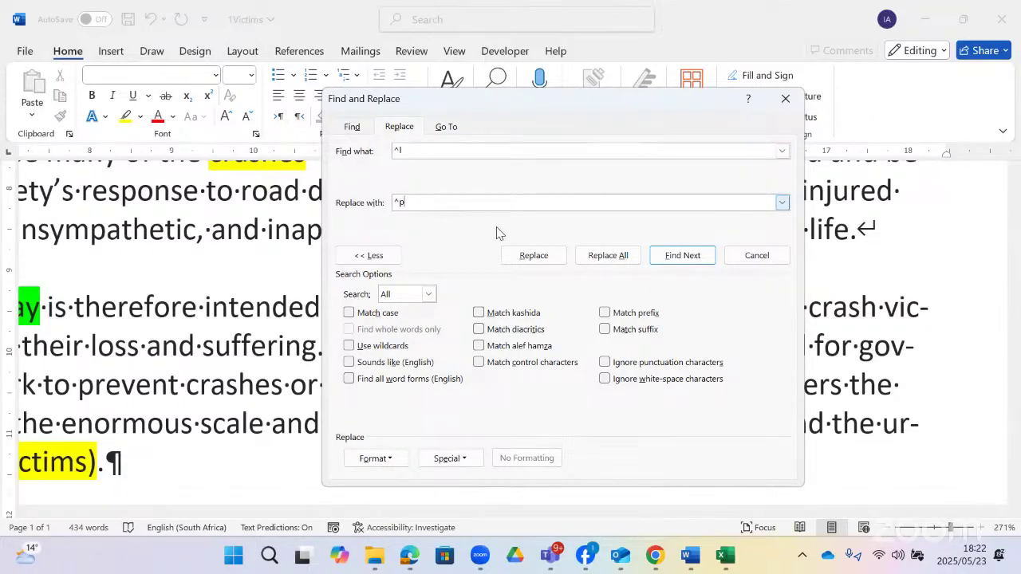
{"action": "left_click", "coordinate": [610, 257]}
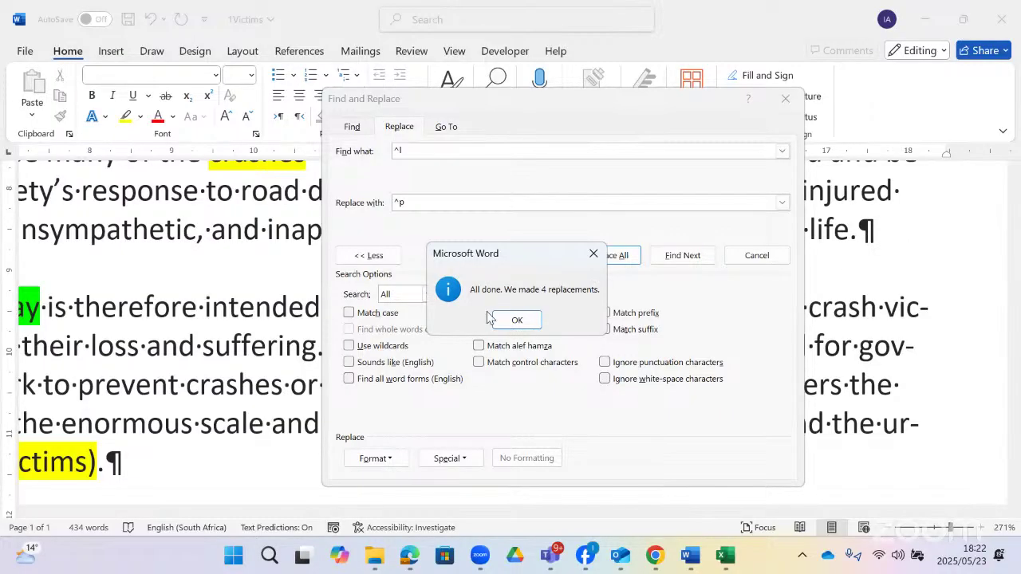
{"action": "left_click", "coordinate": [517, 320]}
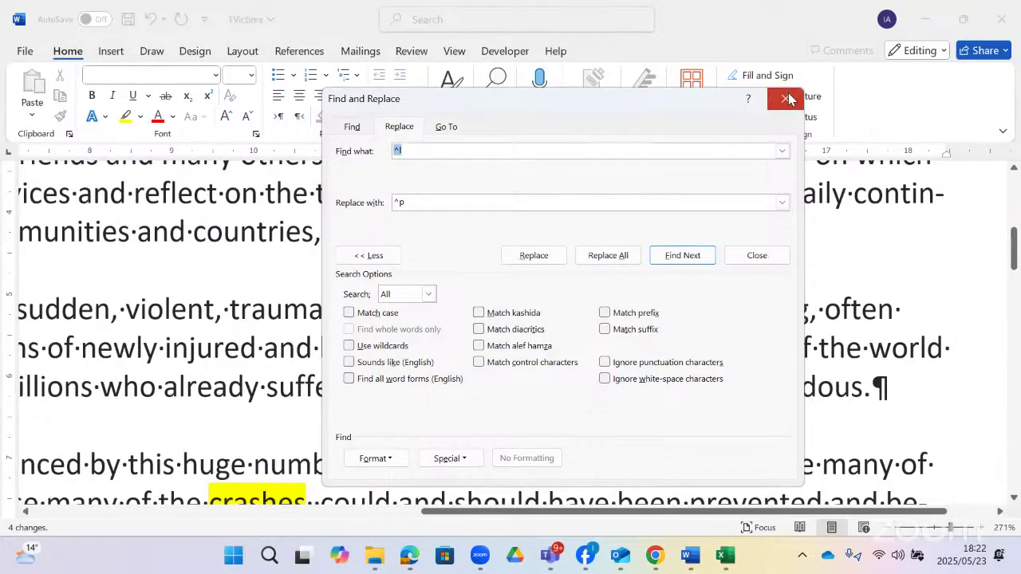
{"action": "left_click", "coordinate": [786, 98]}
- Switch to the Gr12CATP1_2022 paper to read the proofing-language task 1.7
{"action": "scroll", "coordinate": [474, 399], "scroll_direction": "up", "scroll_amount": 3}
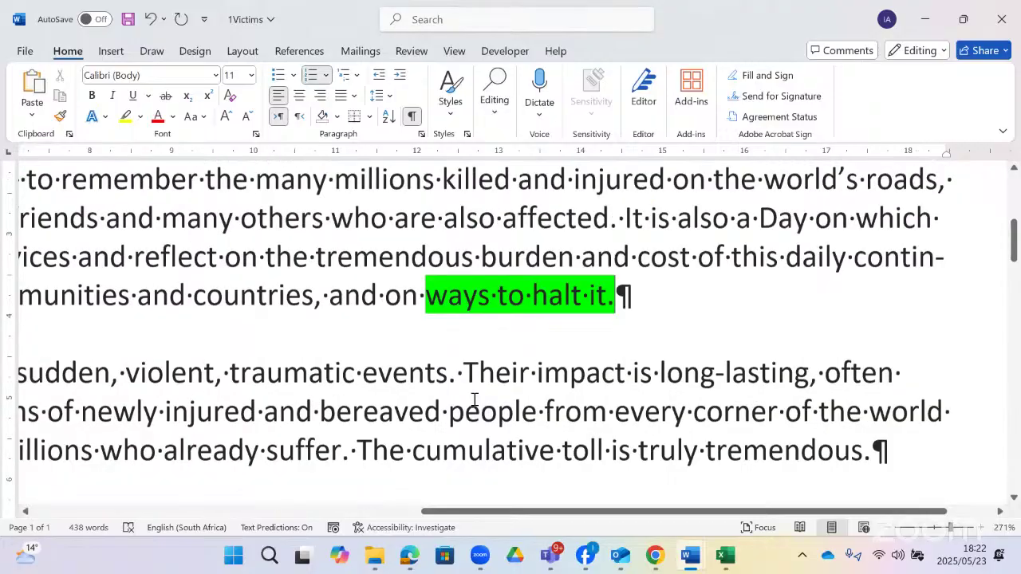
{"action": "scroll", "coordinate": [471, 398], "scroll_direction": "down", "scroll_amount": 2}
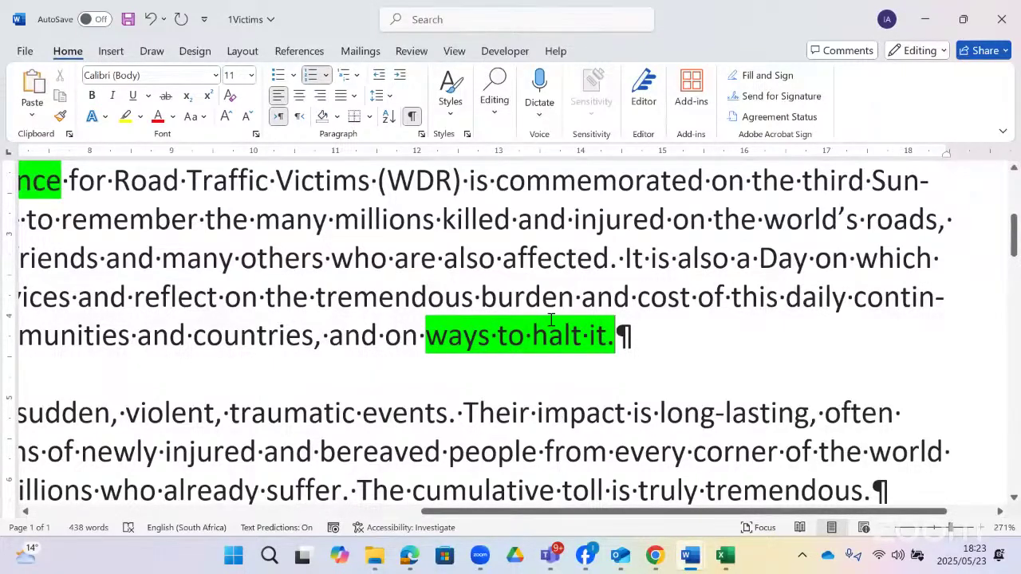
{"action": "key", "text": "alt+Tab"}
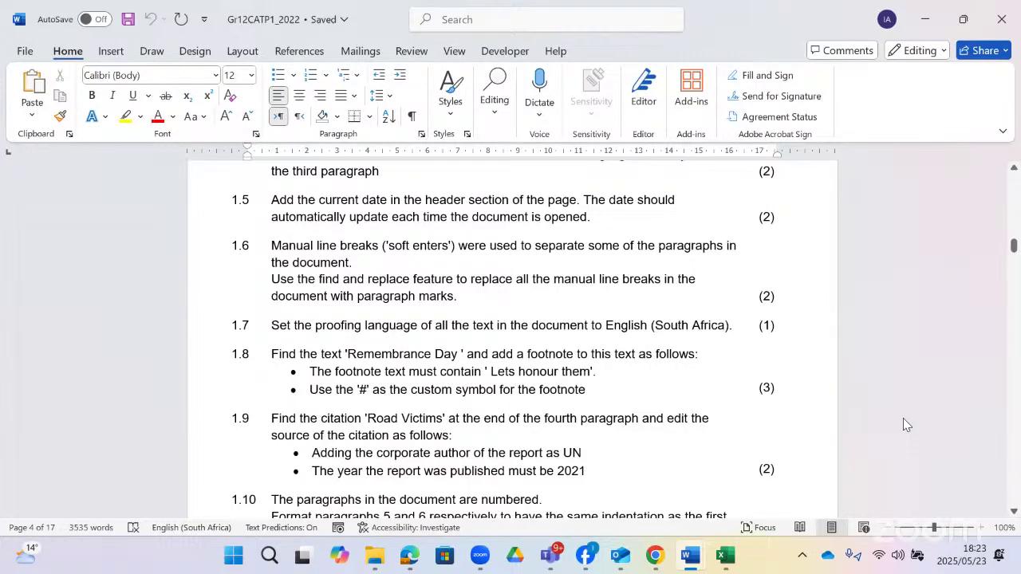
- Glance at the live stream window, then return to 1Victims and show the Review tools
{"action": "key", "text": "alt+Tab"}
{"action": "scroll", "coordinate": [459, 318], "scroll_direction": "down", "scroll_amount": 1}
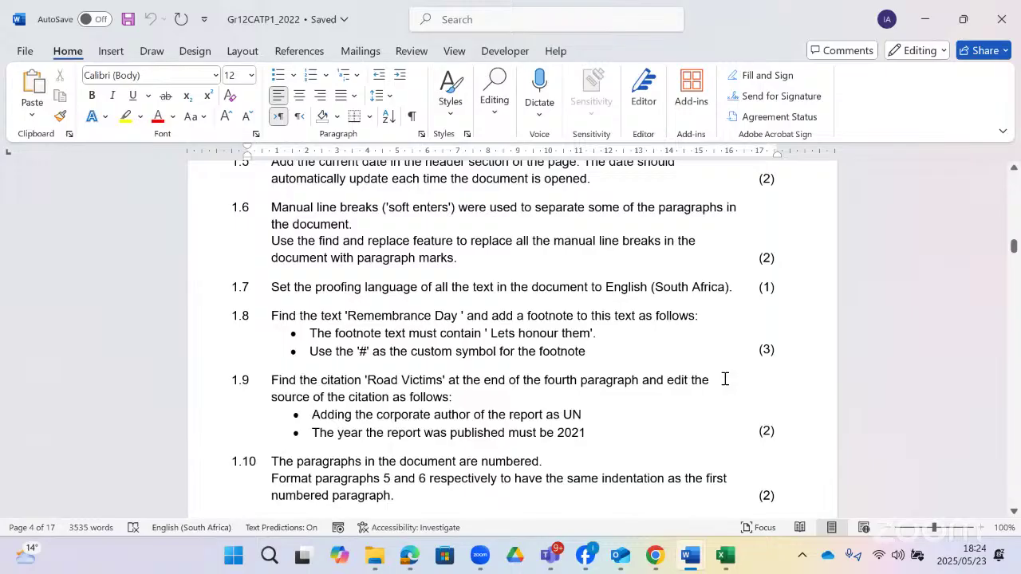
{"action": "key", "text": "alt+Tab"}
{"action": "left_click", "coordinate": [422, 57]}
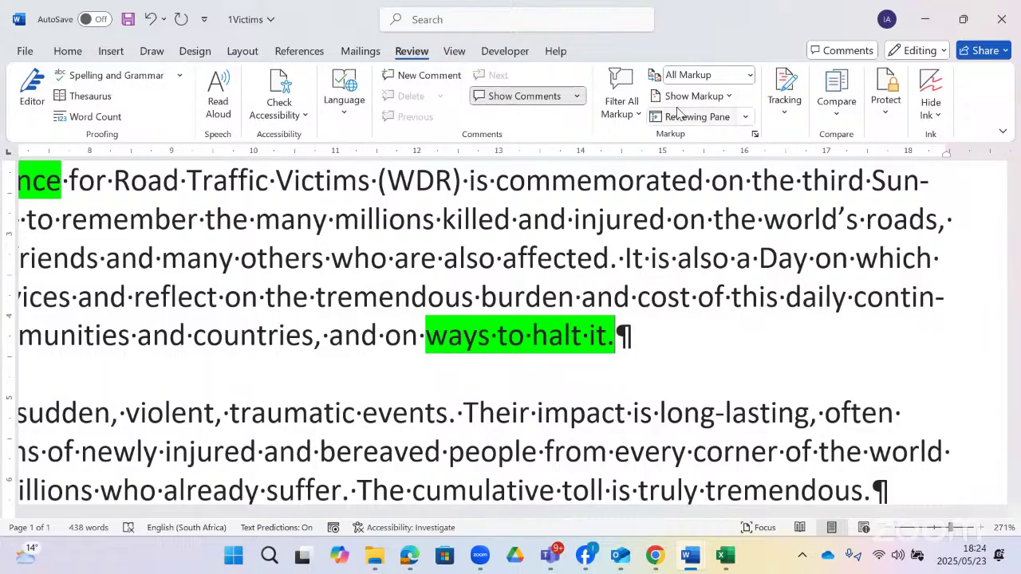
{"action": "left_click", "coordinate": [828, 116]}
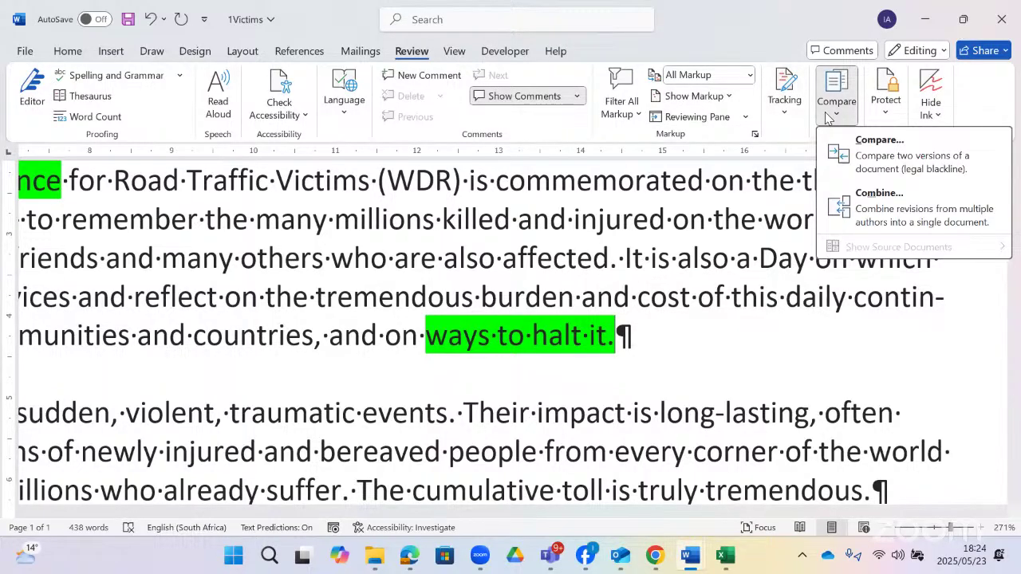
{"action": "left_click", "coordinate": [887, 111]}
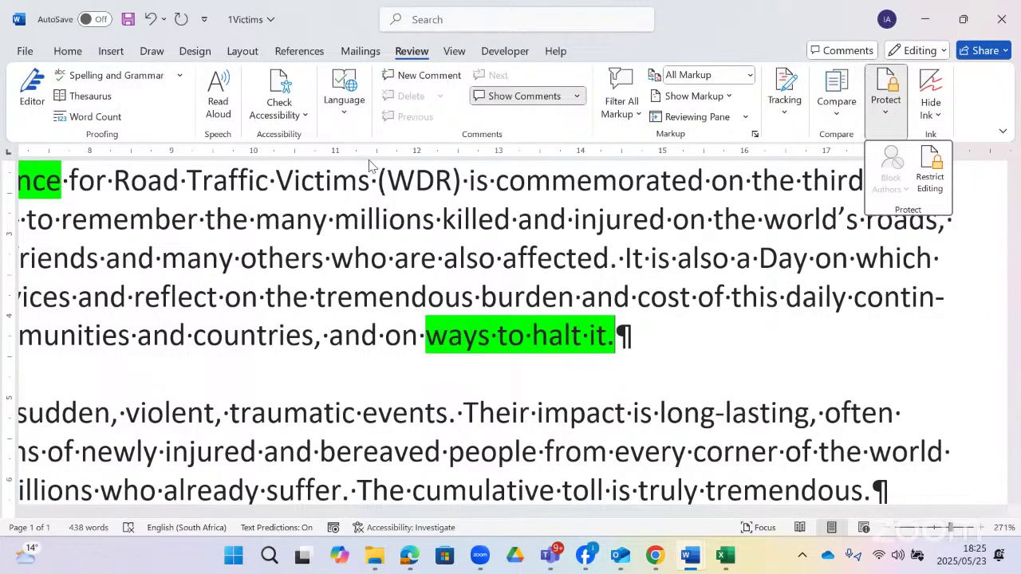
- Close the Protect panel and show the Review Language options with Set Proofing Language
{"action": "left_click", "coordinate": [365, 227]}
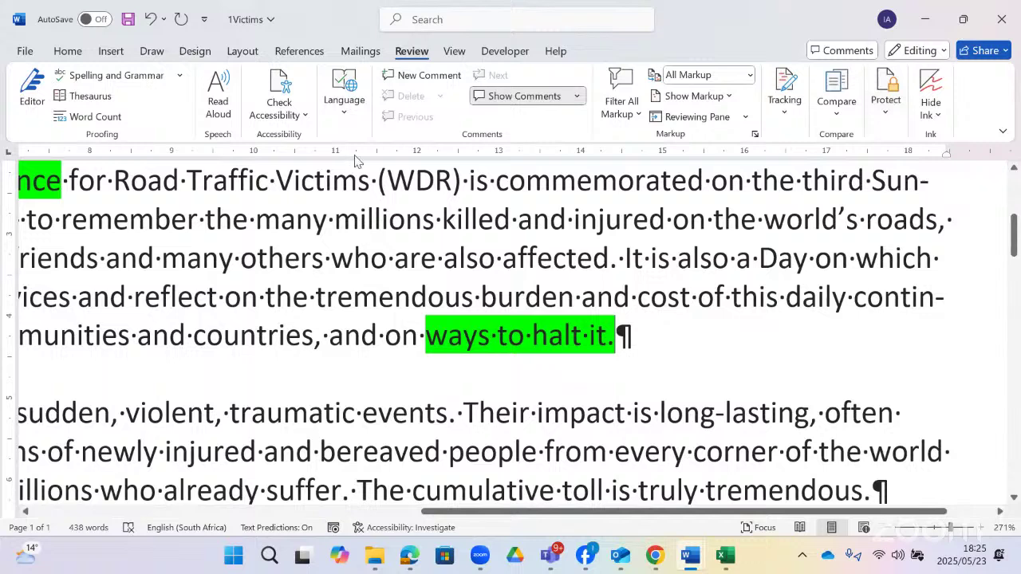
{"action": "left_click", "coordinate": [345, 117]}
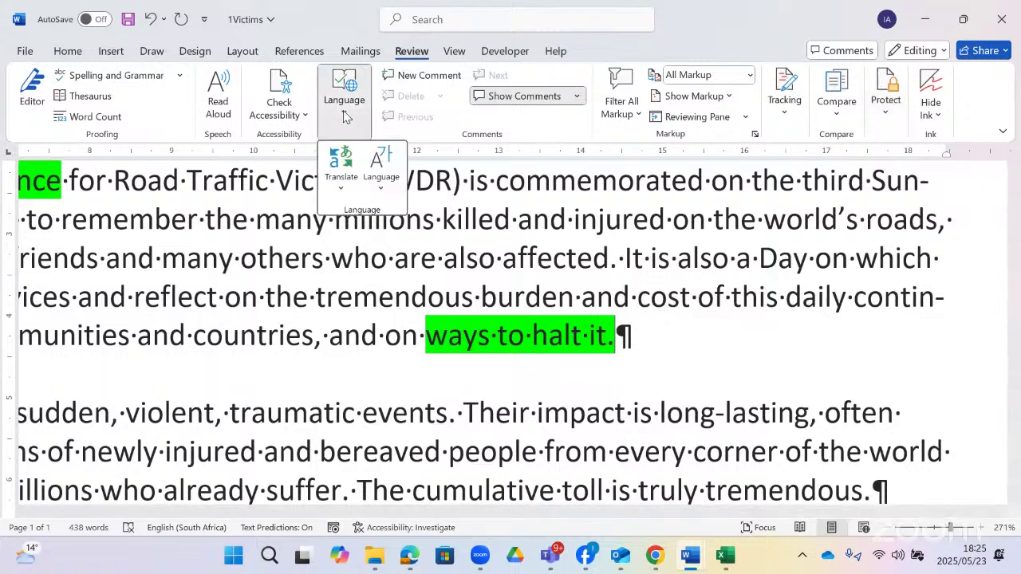
{"action": "left_click", "coordinate": [381, 179]}
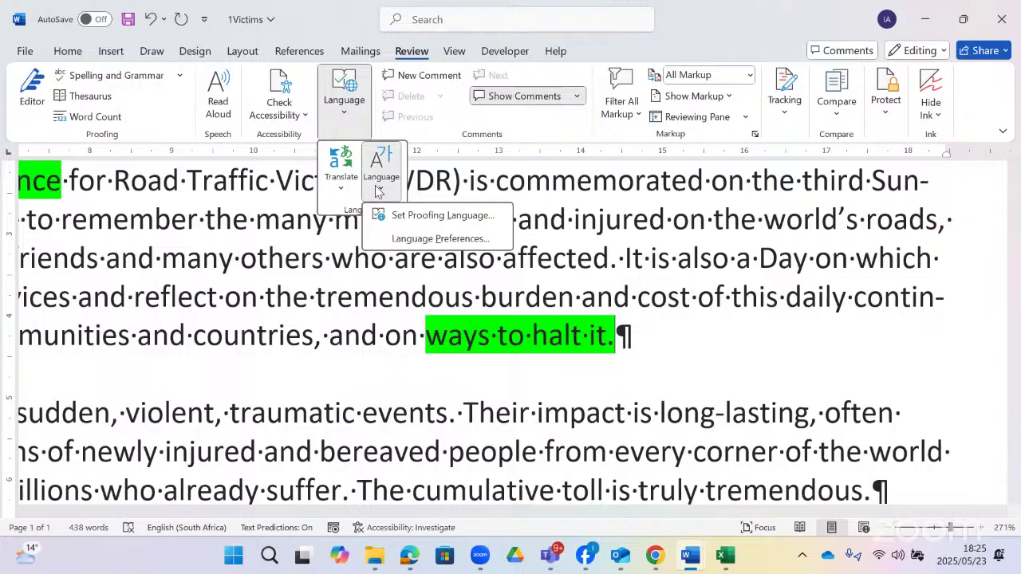
- Open the proofing Language dialog, finding it with a 'lang' command search
{"action": "left_click", "coordinate": [404, 215]}
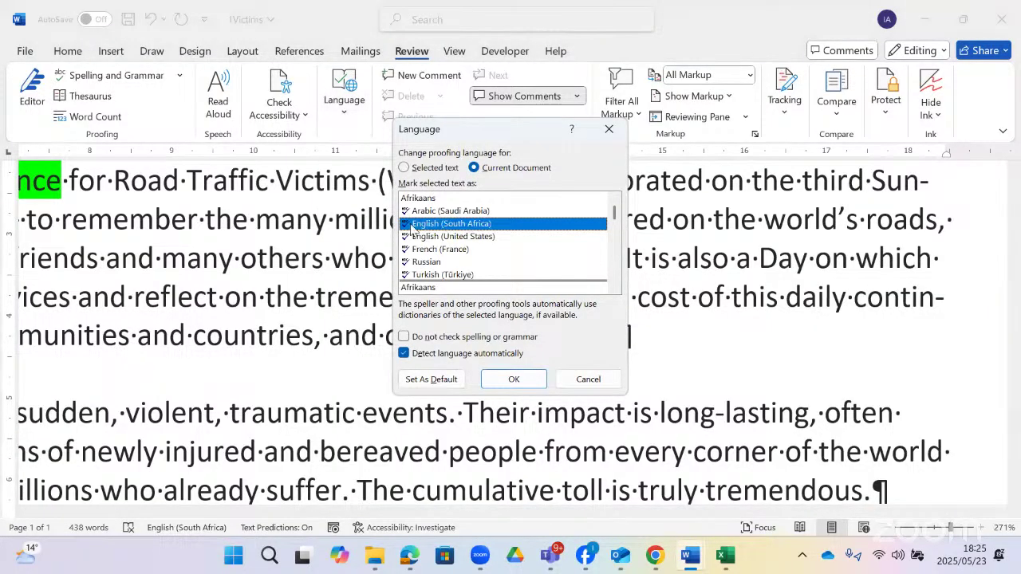
{"action": "double_click", "coordinate": [411, 225]}
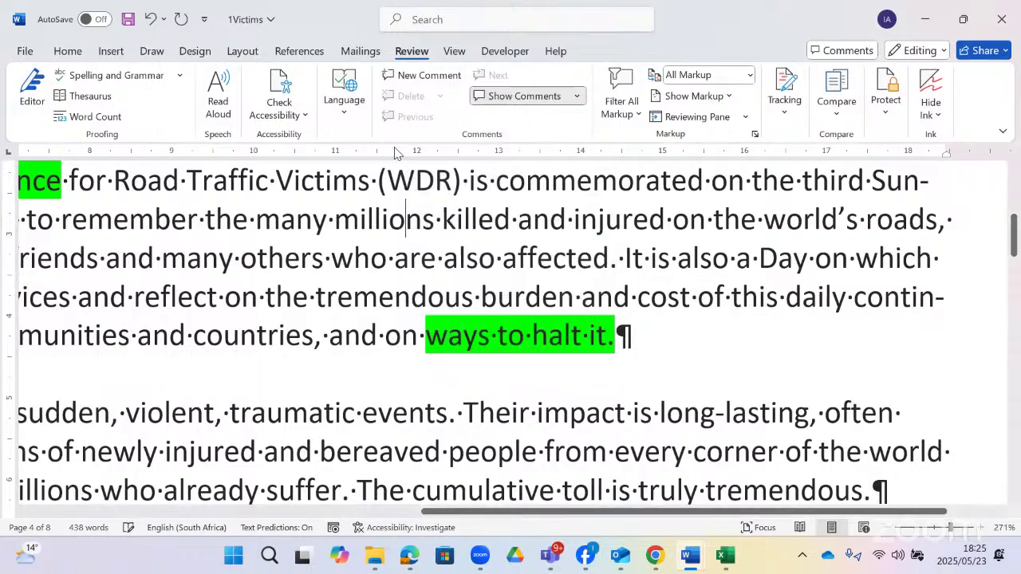
{"action": "left_click", "coordinate": [460, 25]}
{"action": "type", "text": "l"}
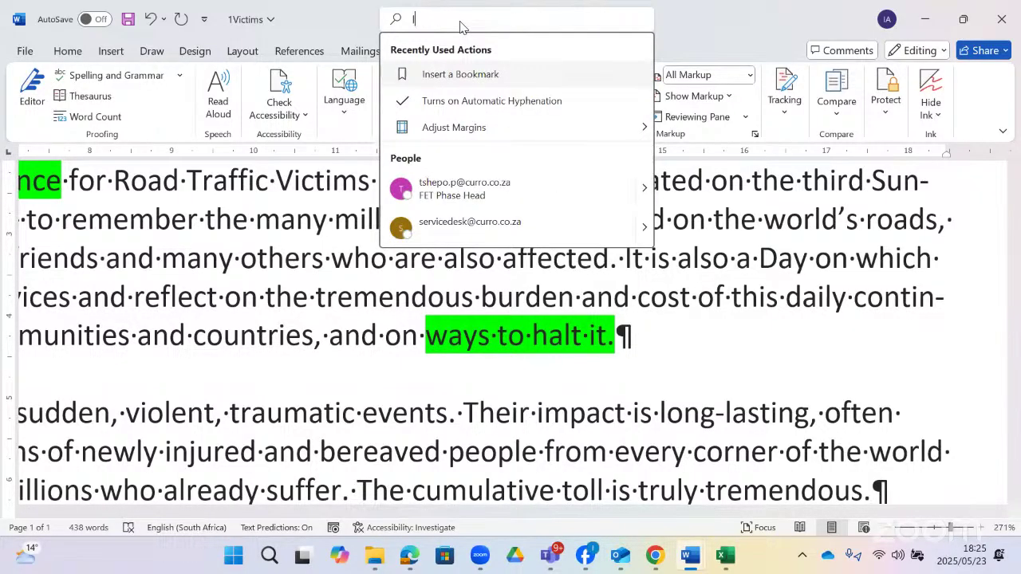
{"action": "type", "text": "ang"}
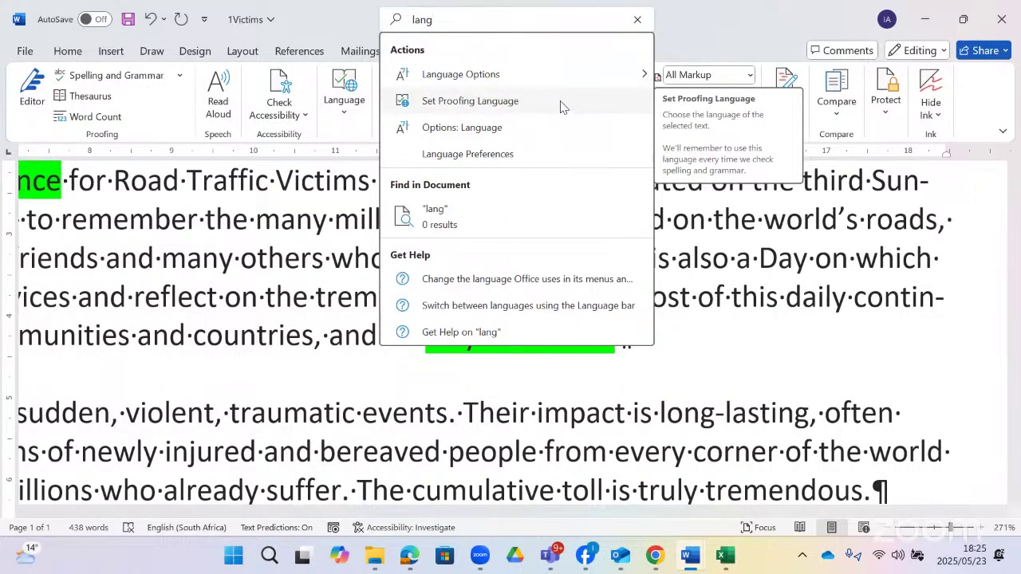
{"action": "left_click", "coordinate": [558, 102]}
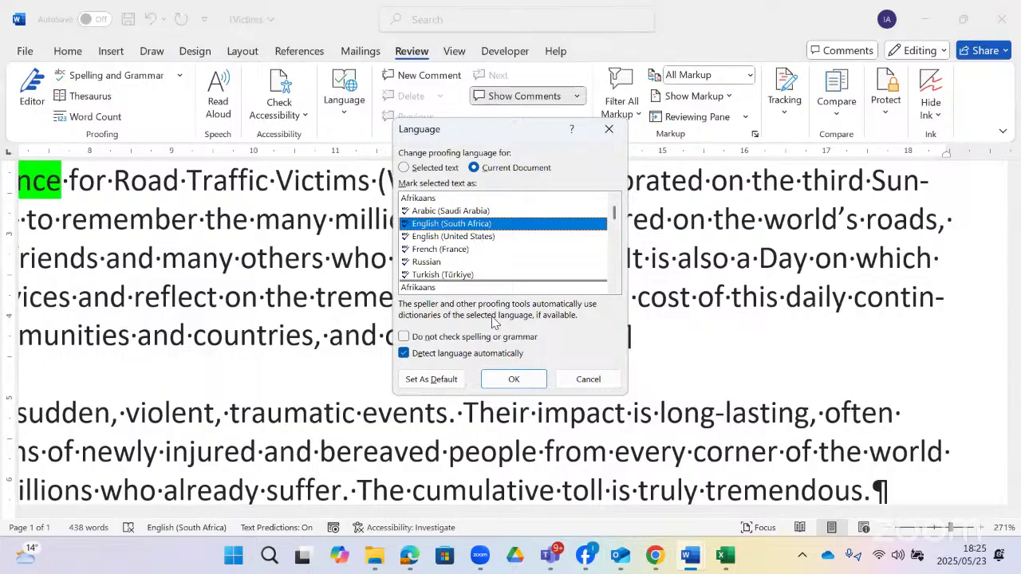
- Select English (South Africa), make it the default proofing language, and confirm
{"action": "left_click", "coordinate": [475, 289]}
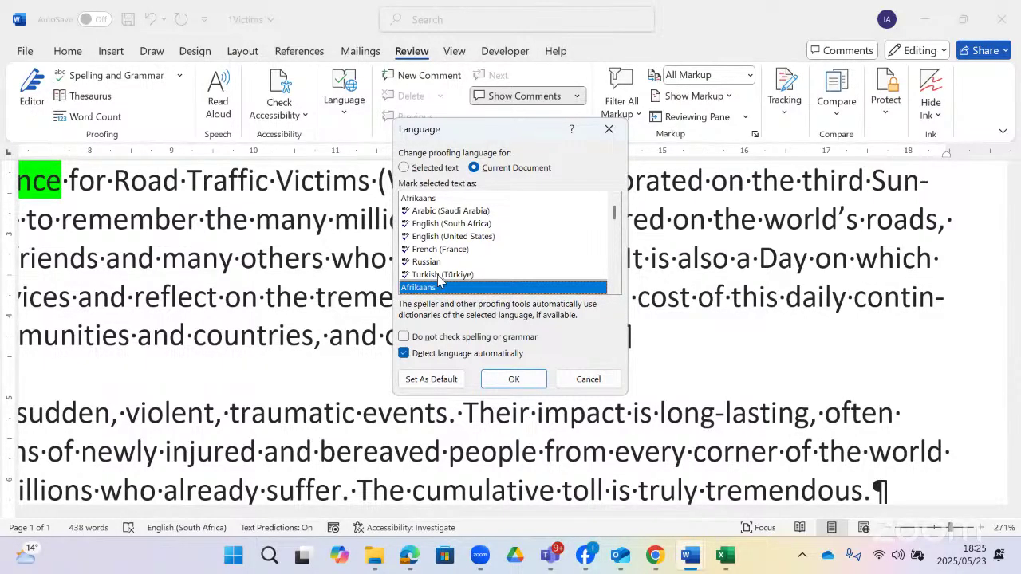
{"action": "scroll", "coordinate": [439, 279], "scroll_direction": "down", "scroll_amount": 1}
{"action": "scroll", "coordinate": [443, 275], "scroll_direction": "up", "scroll_amount": 1}
{"action": "left_click", "coordinate": [458, 225]}
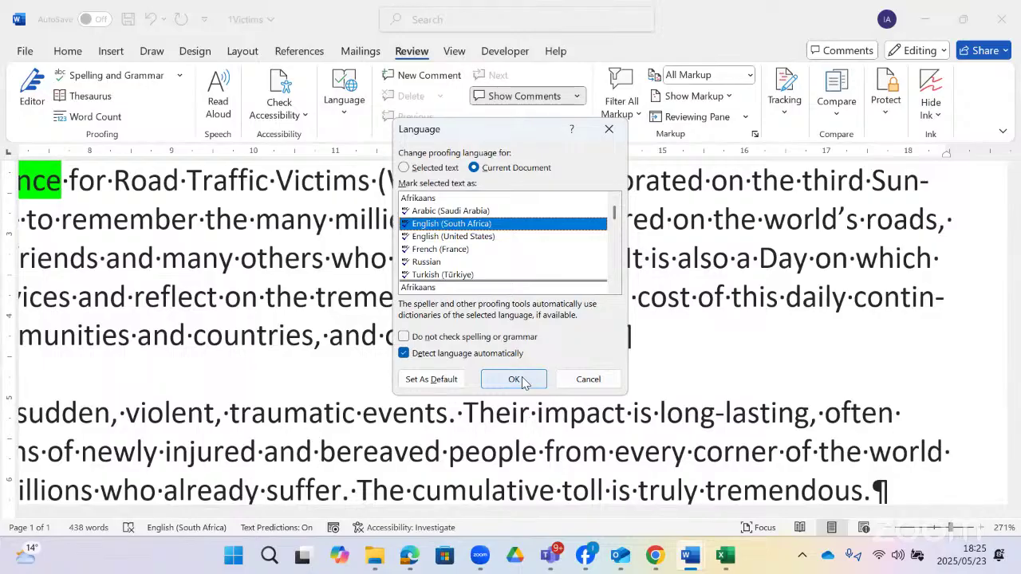
{"action": "left_click", "coordinate": [412, 379]}
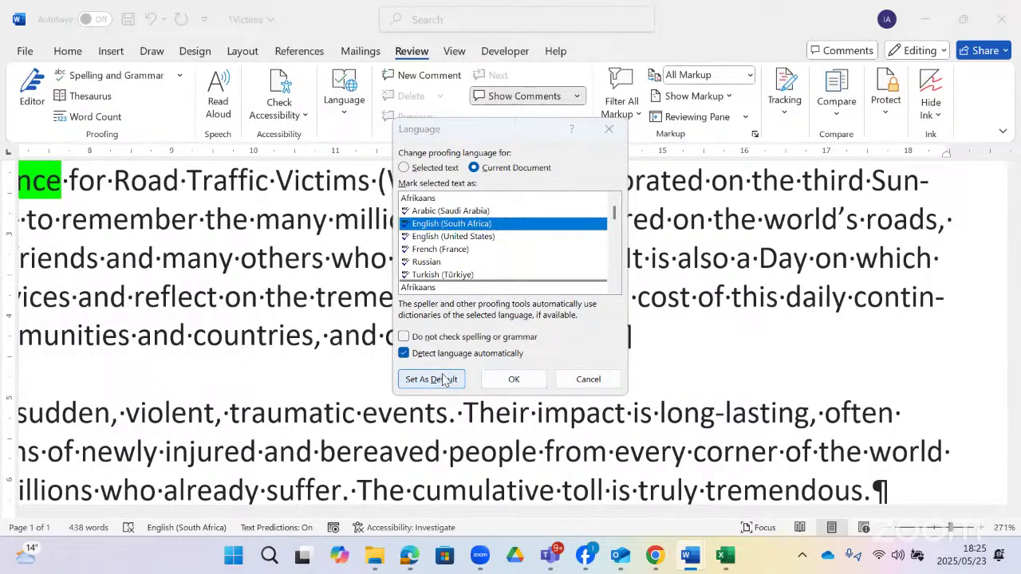
{"action": "left_click", "coordinate": [486, 325]}
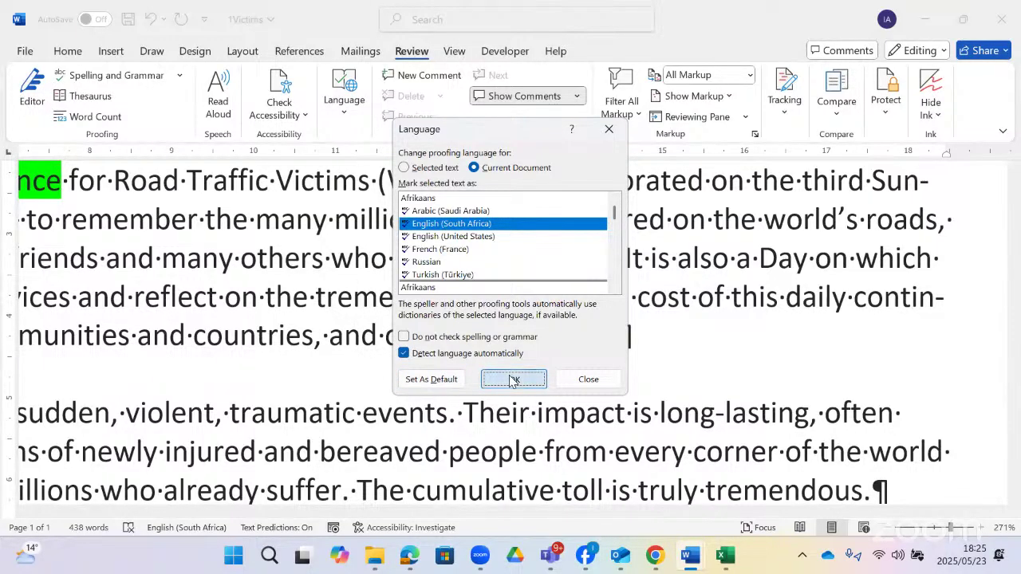
{"action": "left_click", "coordinate": [513, 380]}
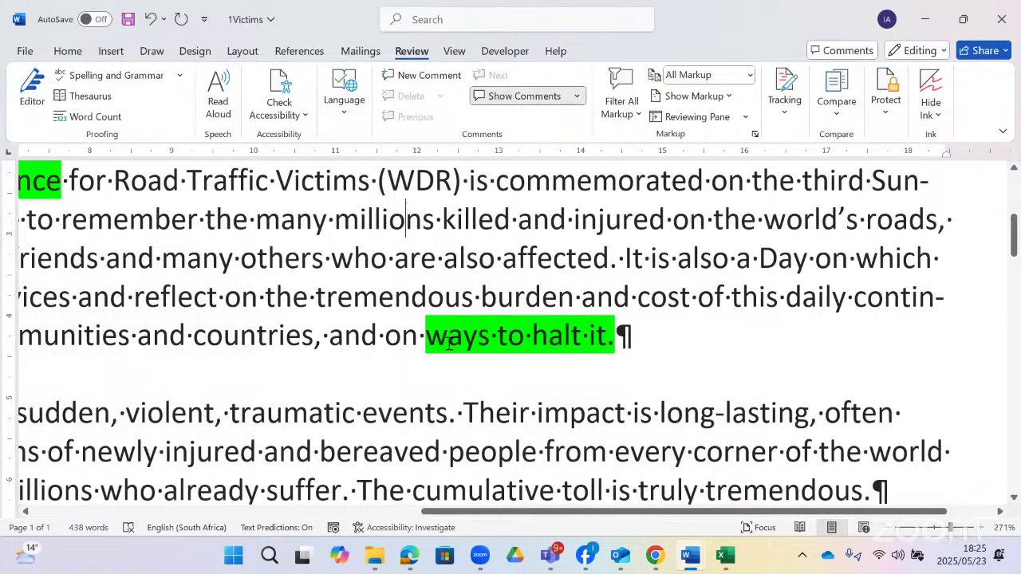
- Review the Gr12CATP1_2022 question paper, then return to the 1Victims document
{"action": "key", "text": "alt+Tab"}
{"action": "scroll", "coordinate": [461, 330], "scroll_direction": "down", "scroll_amount": 2}
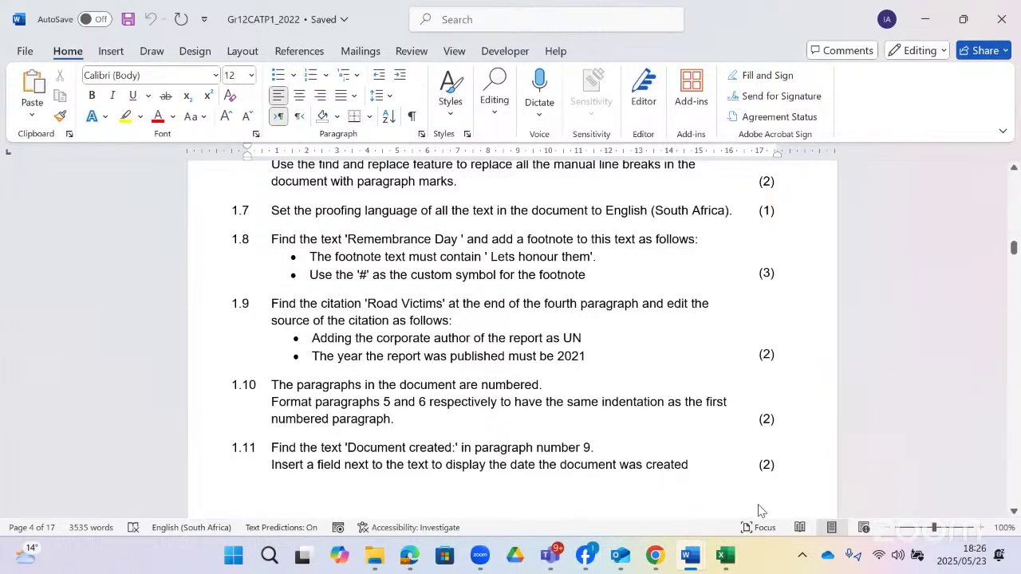
{"action": "key", "text": "alt+Tab"}
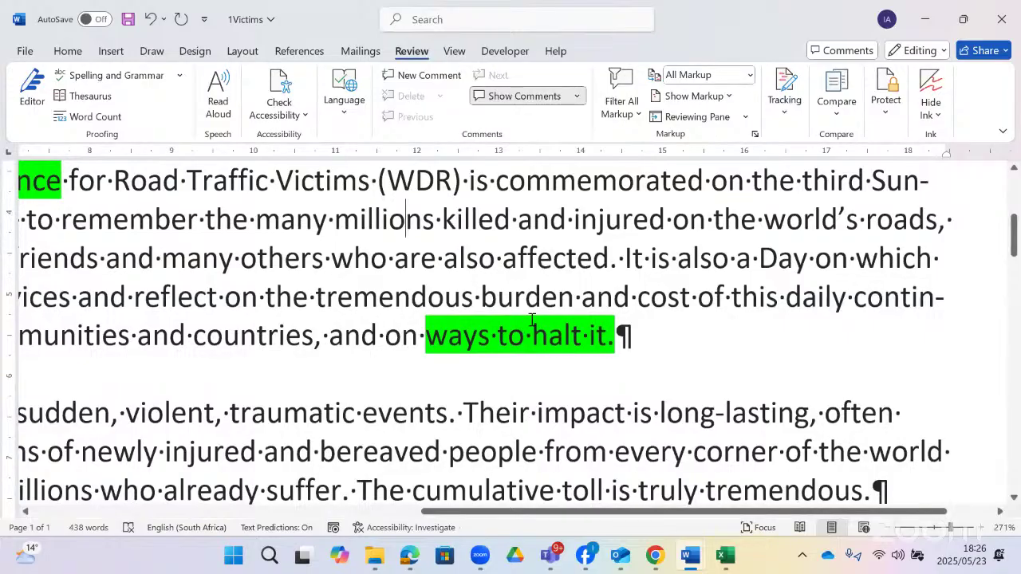
{"action": "scroll", "coordinate": [537, 314], "scroll_direction": "down", "scroll_amount": 5}
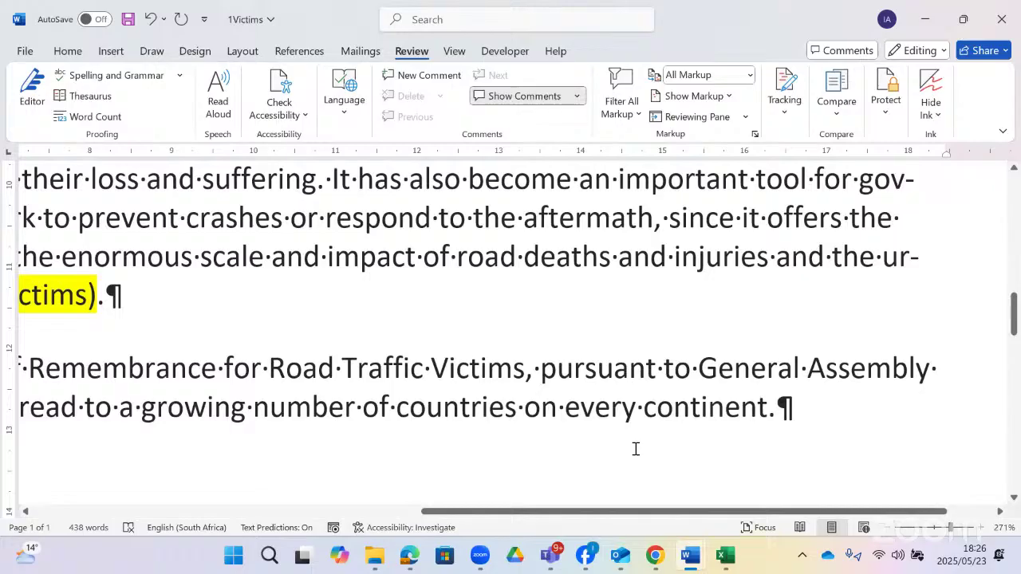
{"action": "left_click_drag", "start_coordinate": [515, 504], "coordinate": [487, 462]}
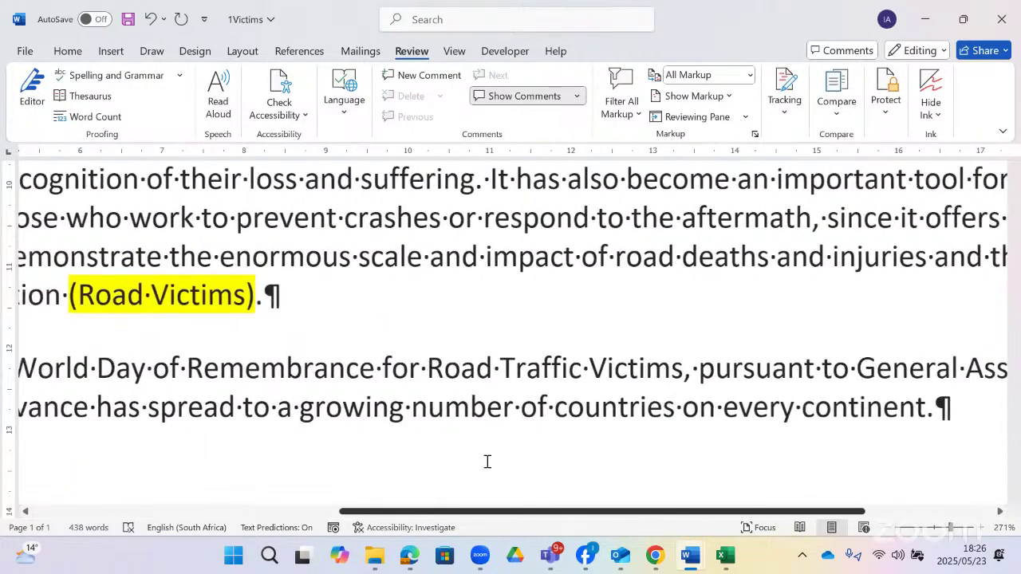
{"action": "scroll", "coordinate": [503, 404], "scroll_direction": "down", "scroll_amount": 7}
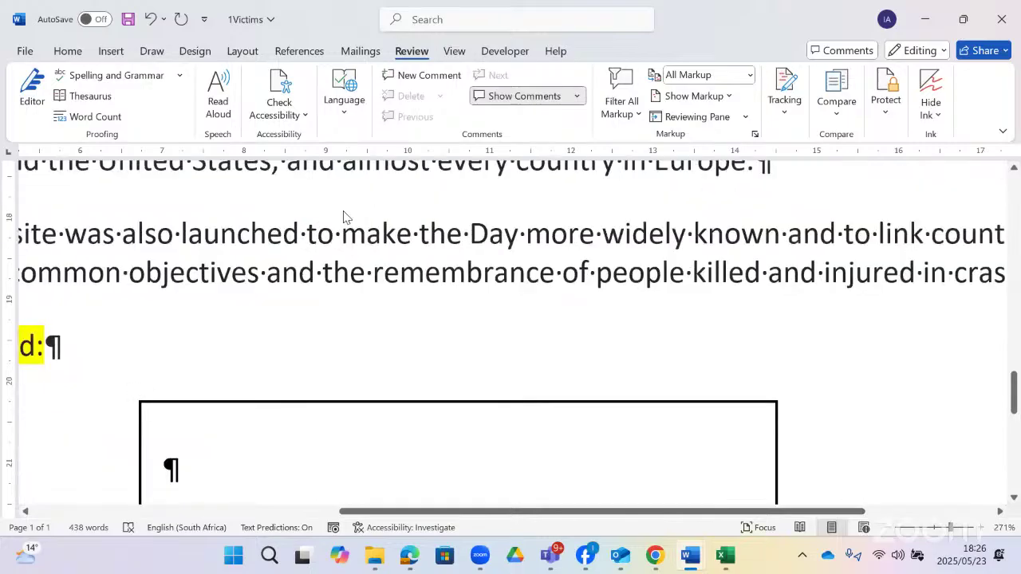
- Turn off Show/Hide ¶ in 1Victims and go back to the question paper's task 1.8
{"action": "left_click", "coordinate": [68, 50]}
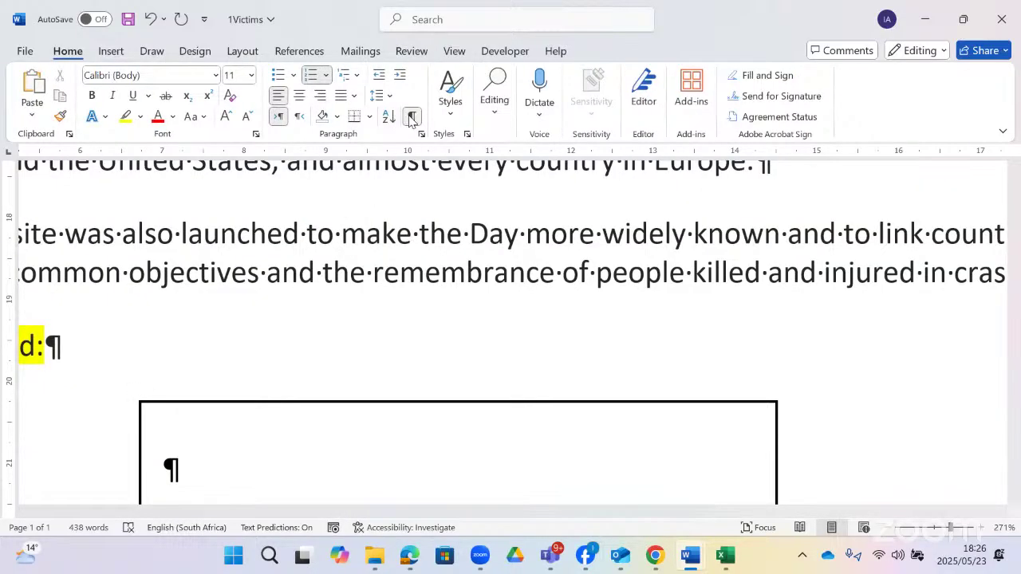
{"action": "left_click", "coordinate": [411, 117]}
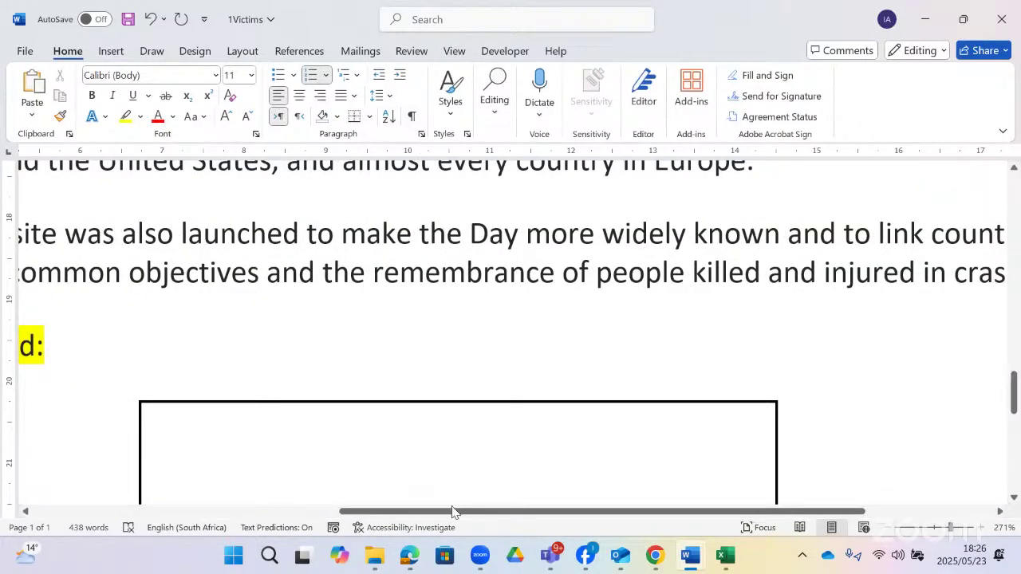
{"action": "left_click_drag", "start_coordinate": [451, 512], "coordinate": [298, 498]}
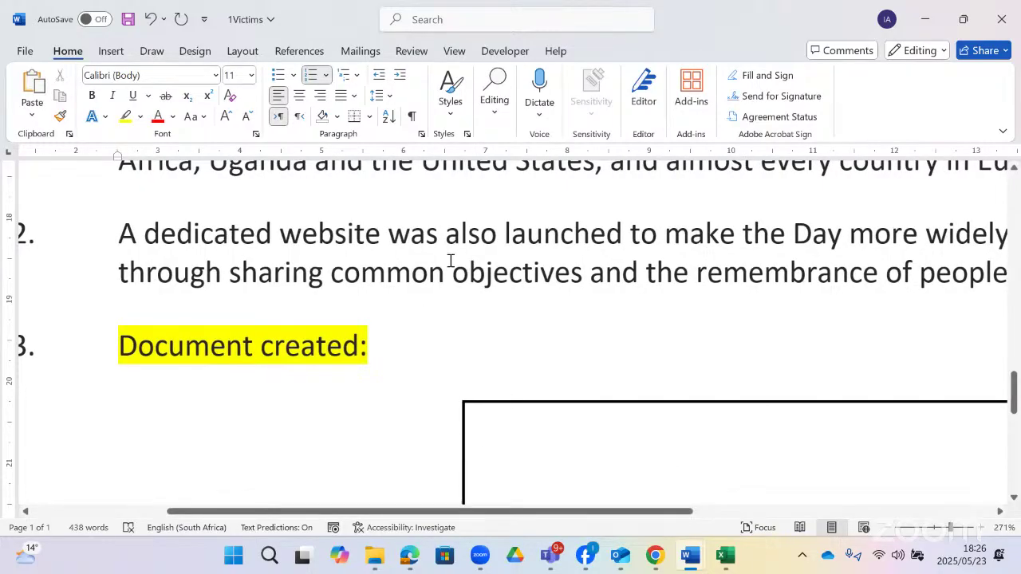
{"action": "key", "text": "alt+Tab"}
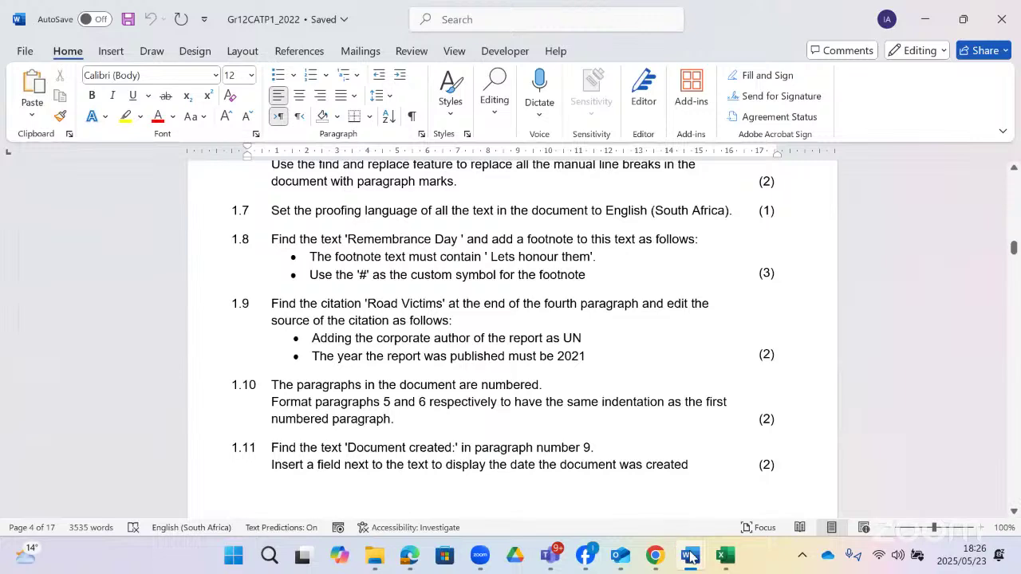
- In 1Victims, put the cursor right after 'Remembrance Day' with the References tools showing
{"action": "left_click", "coordinate": [690, 556]}
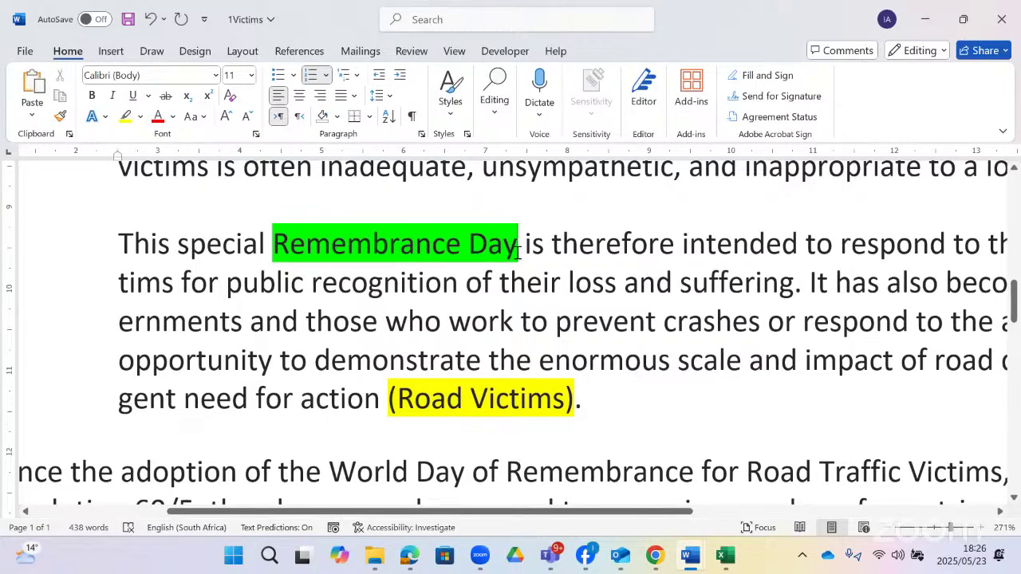
{"action": "left_click_drag", "start_coordinate": [516, 246], "coordinate": [324, 231]}
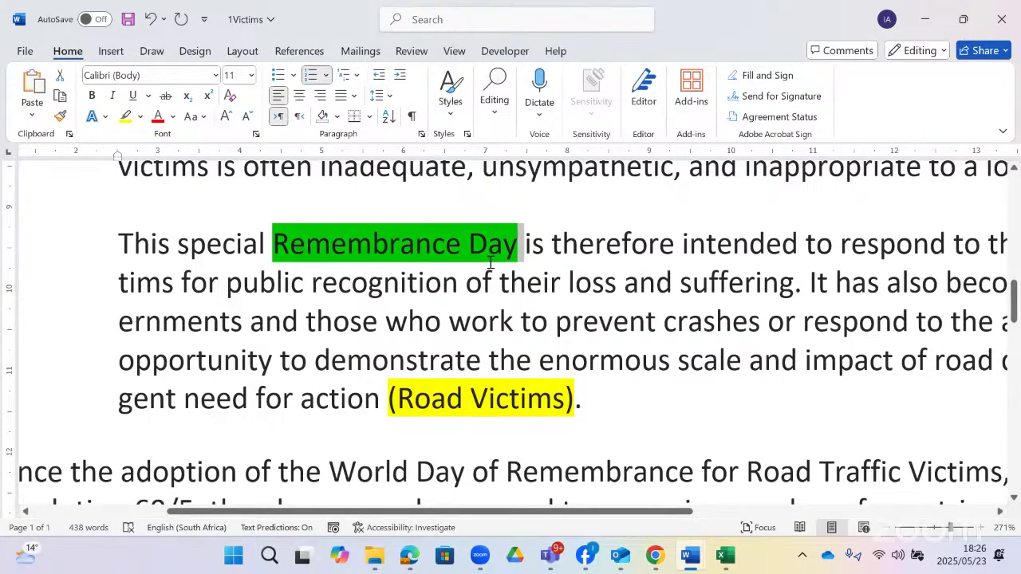
{"action": "left_click", "coordinate": [518, 248]}
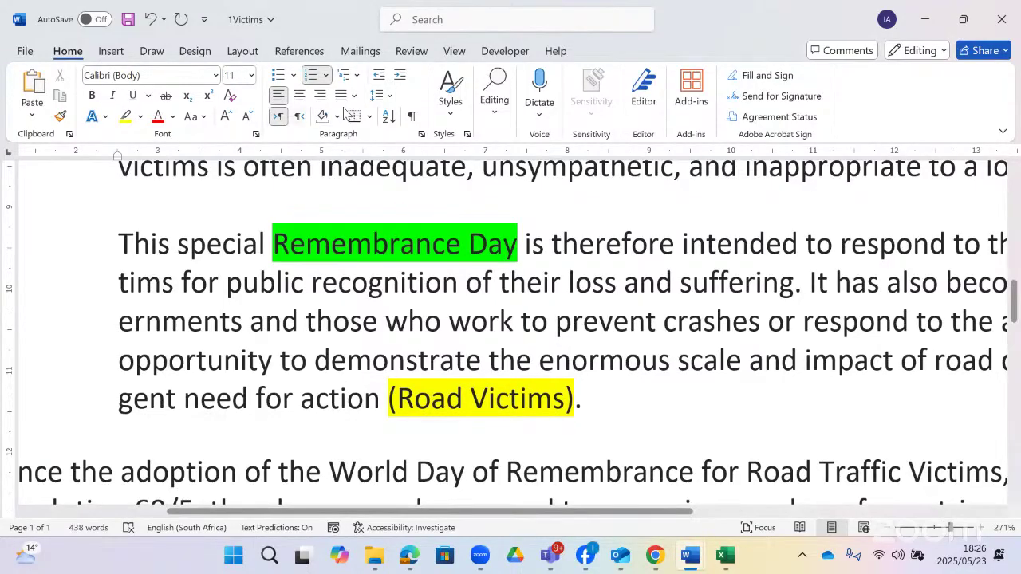
{"action": "left_click", "coordinate": [308, 50]}
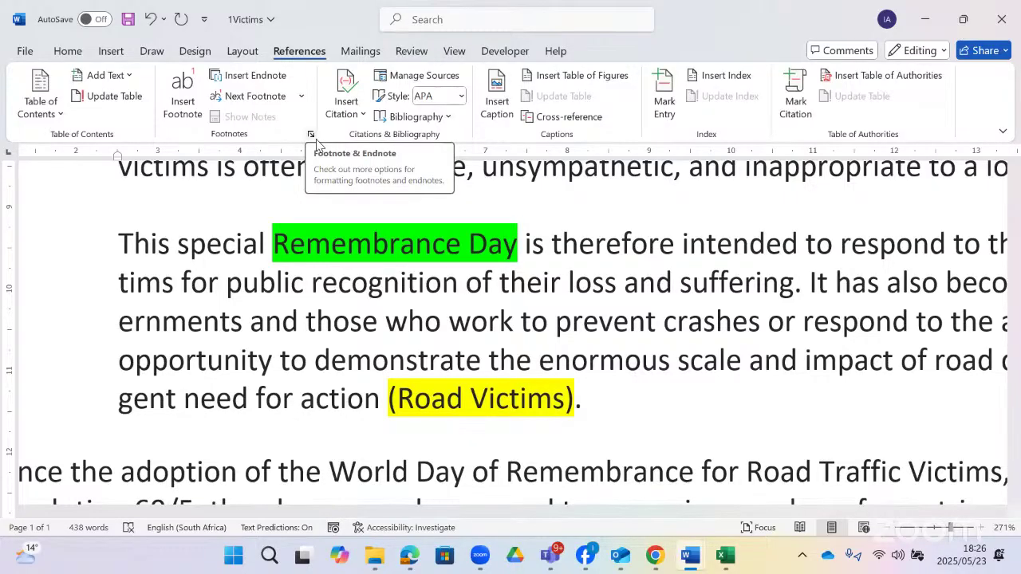
- Open the Footnote and Endnote dialog and compare footnote locations, keeping Bottom of page
{"action": "left_click", "coordinate": [311, 135]}
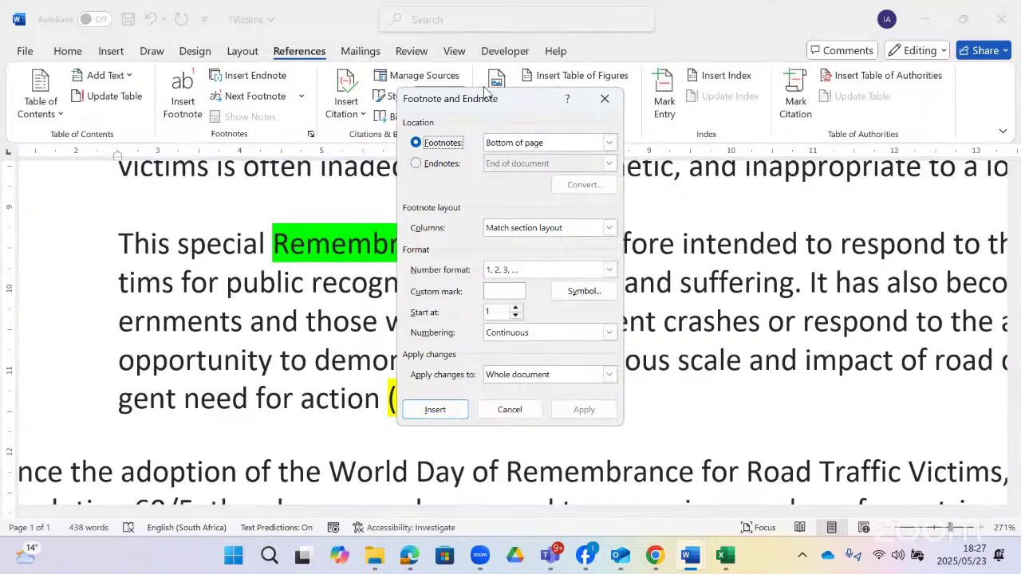
{"action": "left_click_drag", "start_coordinate": [441, 105], "coordinate": [398, 126]}
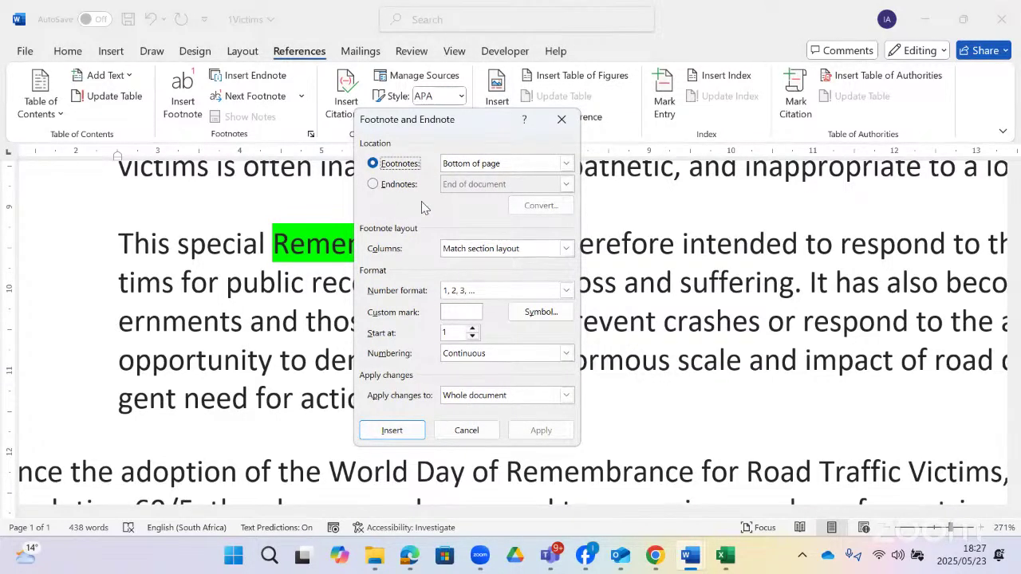
{"action": "left_click", "coordinate": [566, 164]}
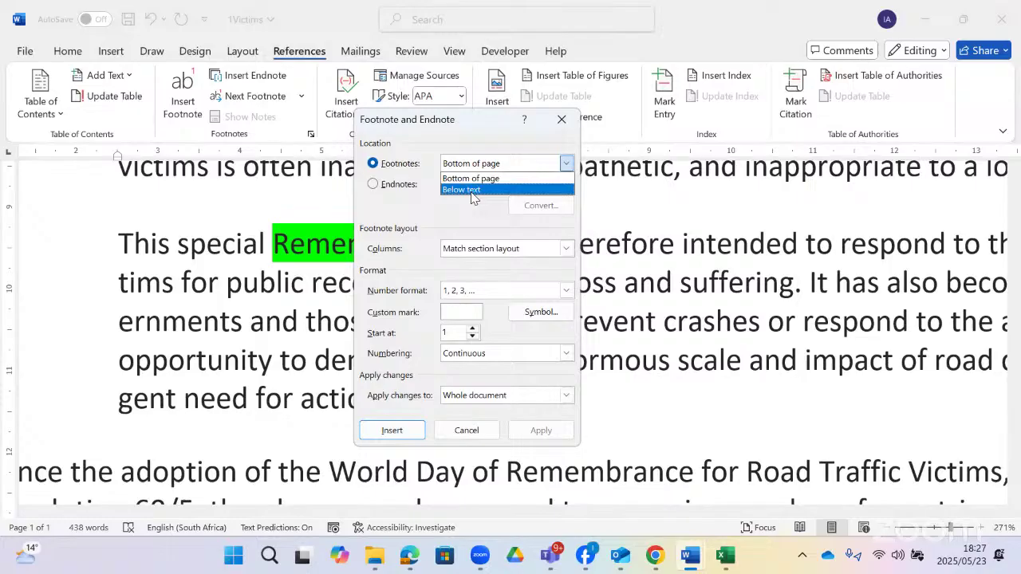
{"action": "left_click", "coordinate": [472, 191]}
{"action": "left_click", "coordinate": [566, 164]}
{"action": "left_click", "coordinate": [518, 176]}
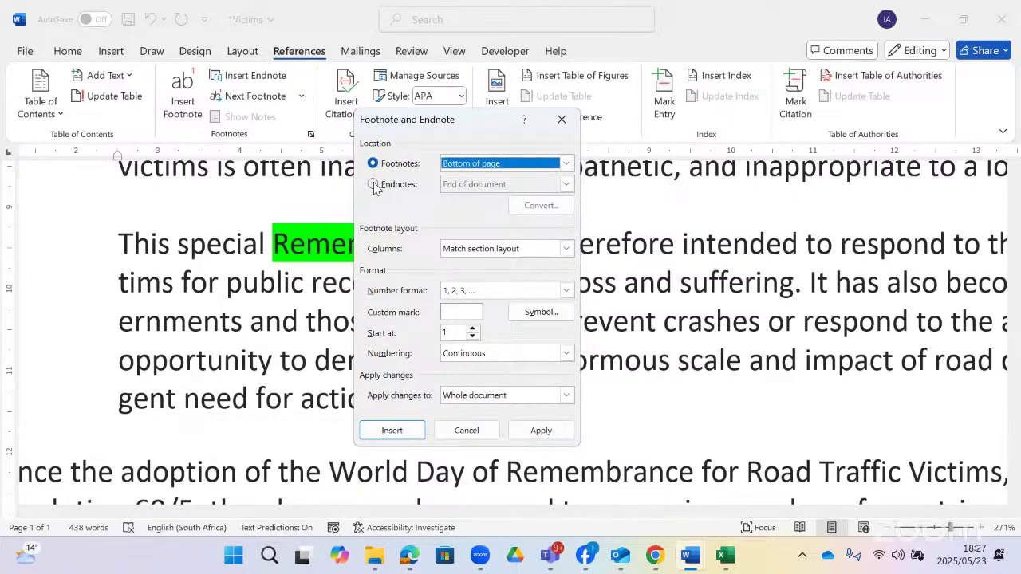
- Check endnote placement at End of document, then return to footnotes at Bottom of page
{"action": "left_click", "coordinate": [383, 186]}
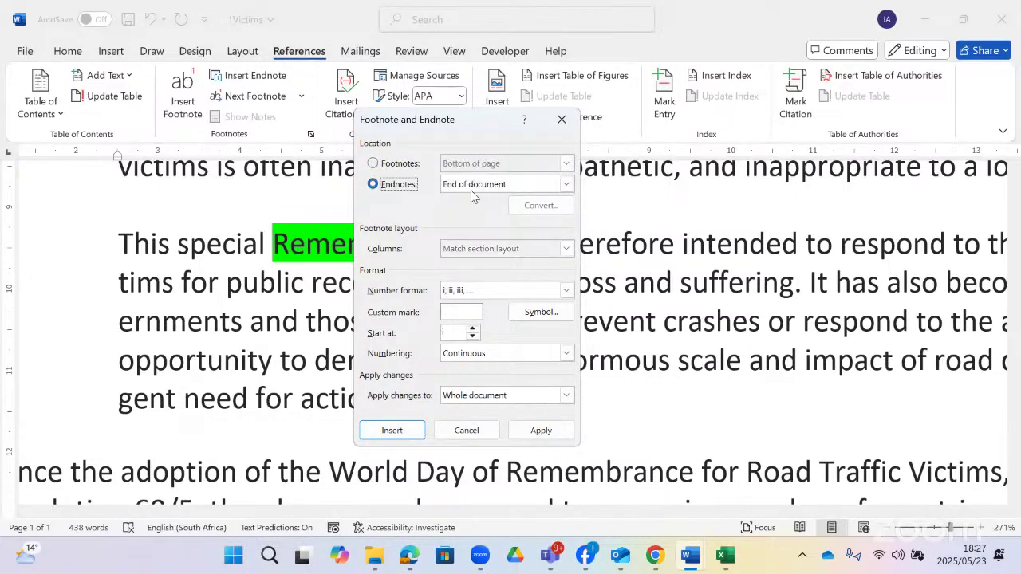
{"action": "left_click", "coordinate": [566, 185]}
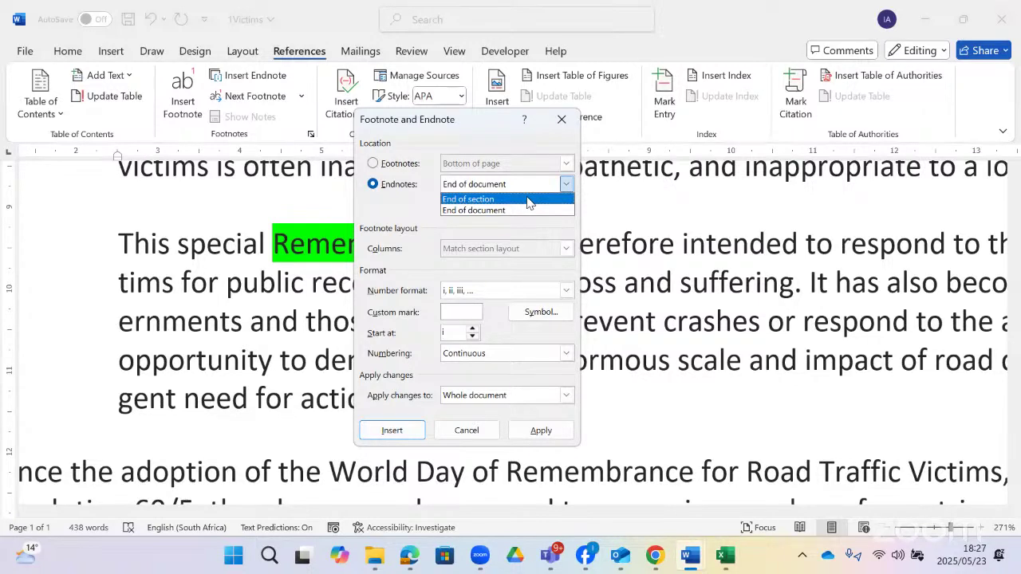
{"action": "left_click", "coordinate": [431, 209]}
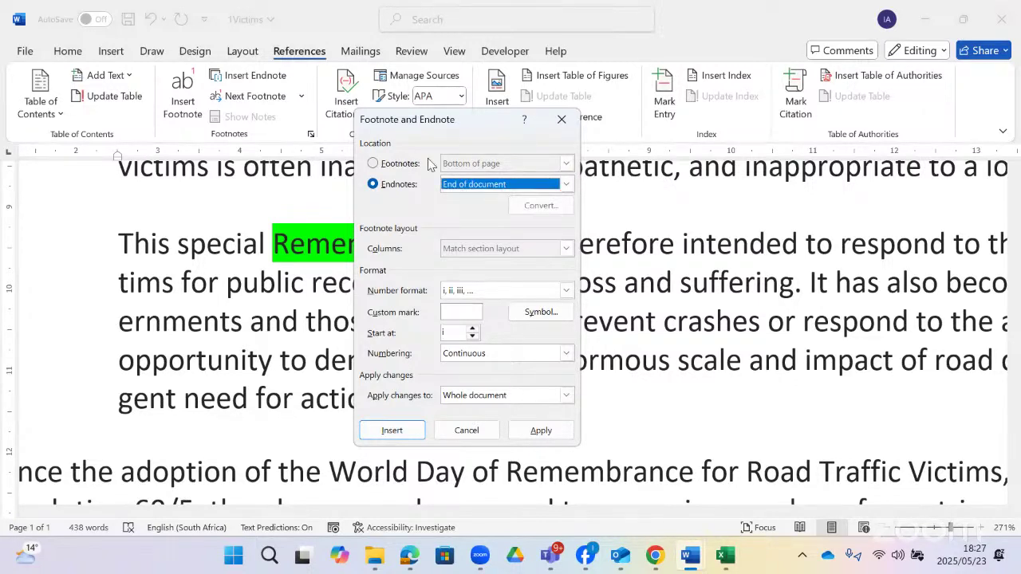
{"action": "left_click", "coordinate": [428, 164]}
{"action": "left_click", "coordinate": [566, 164]}
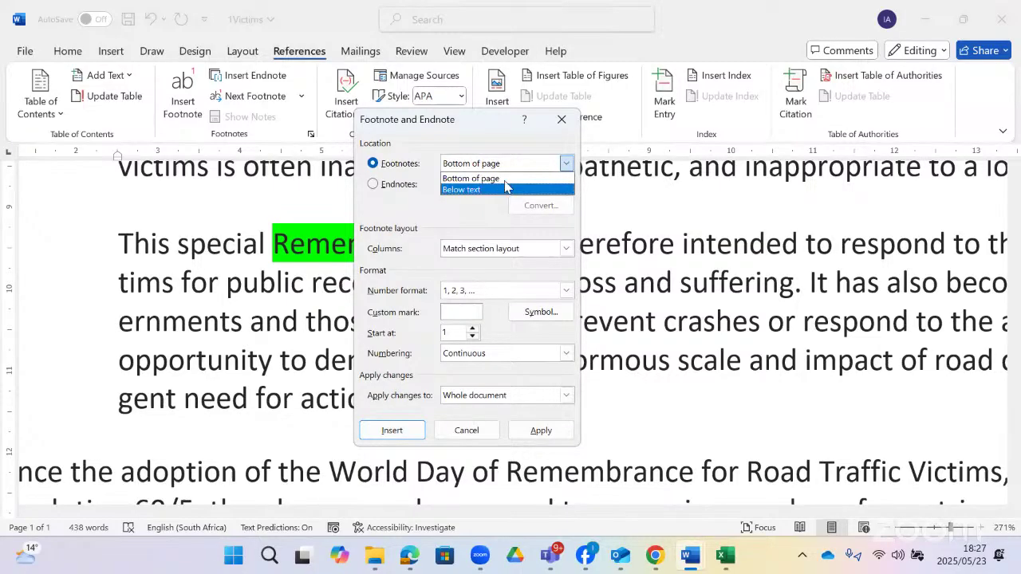
{"action": "left_click", "coordinate": [504, 180]}
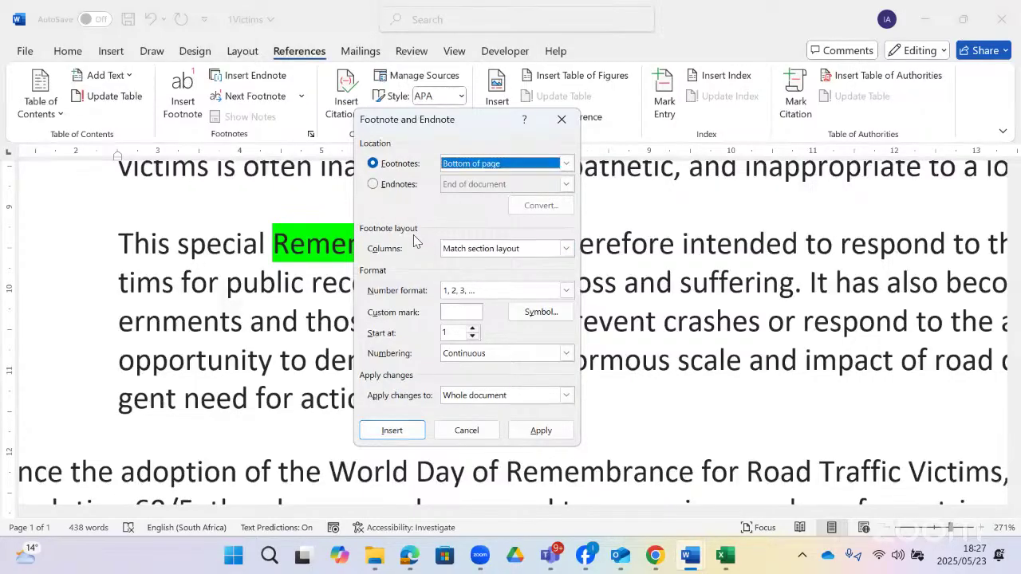
- Set the footnote layout to 1 column and enter # as the custom mark
{"action": "left_click", "coordinate": [567, 249]}
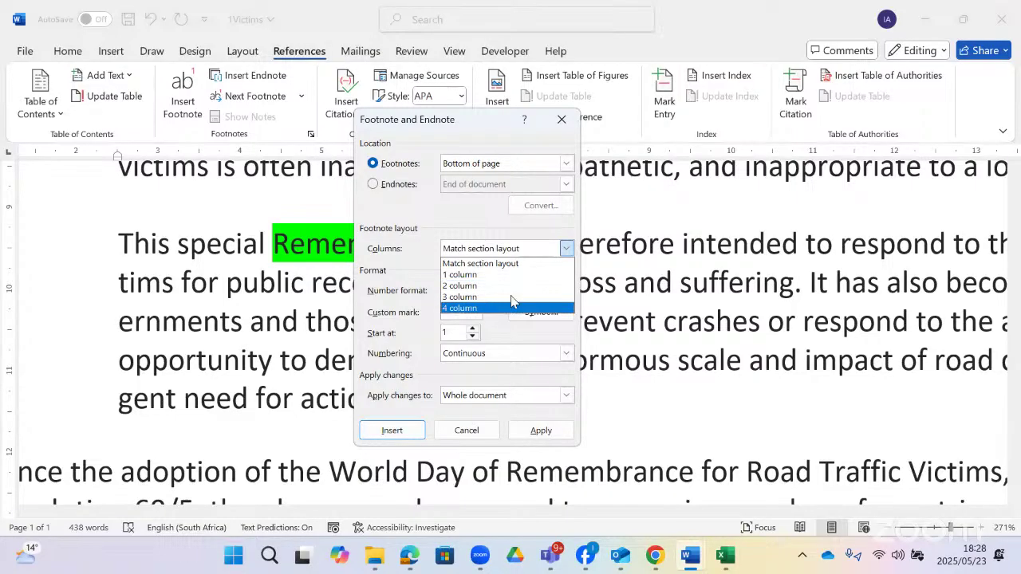
{"action": "left_click", "coordinate": [471, 275]}
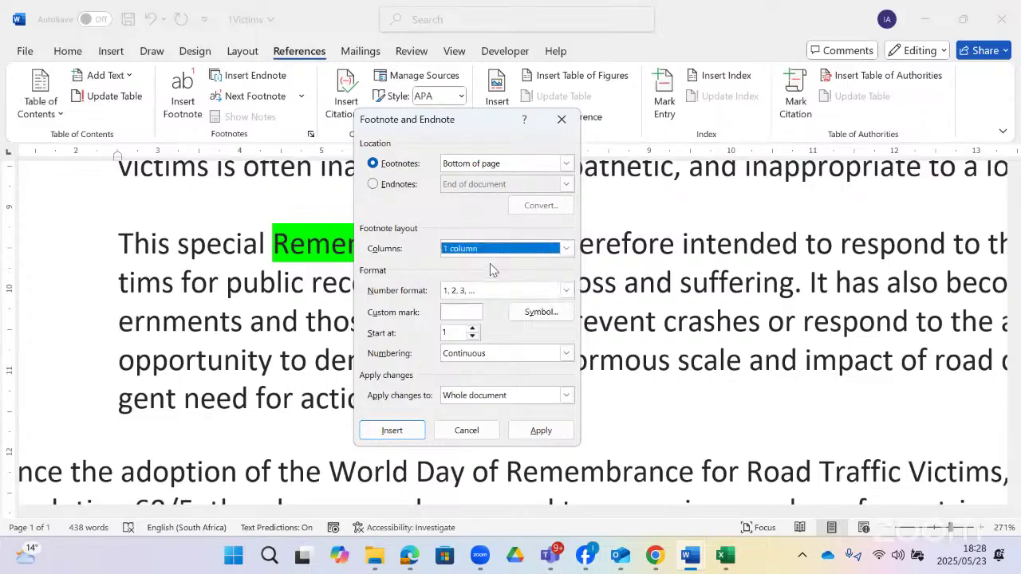
{"action": "left_click", "coordinate": [470, 315]}
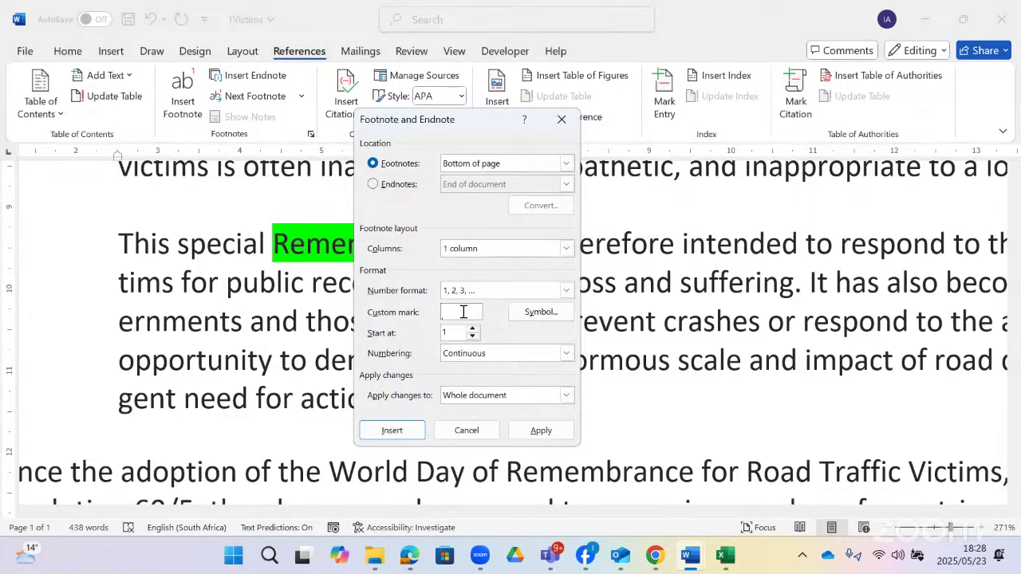
{"action": "type", "text": ","}
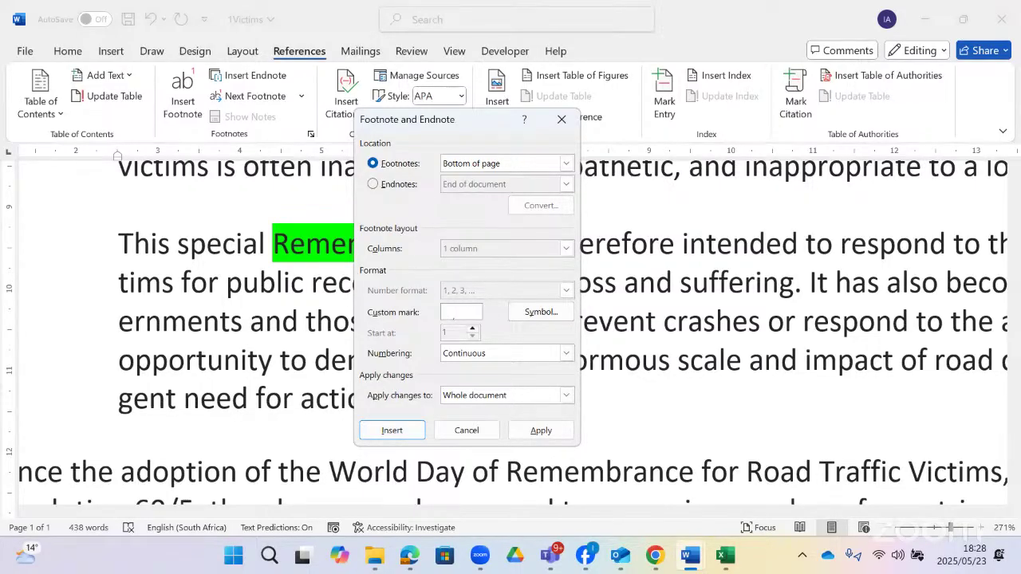
{"action": "left_click", "coordinate": [532, 314]}
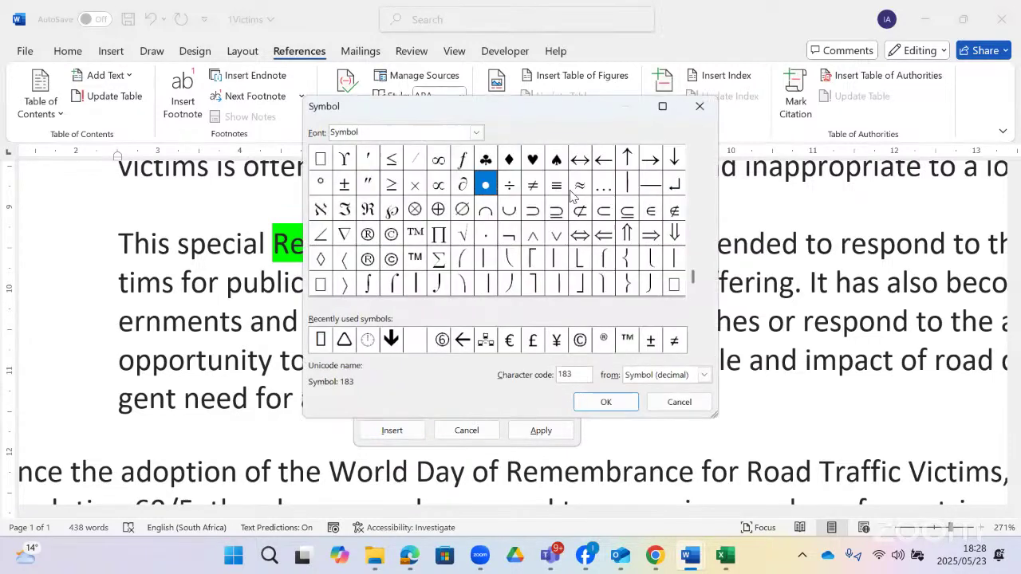
{"action": "left_click", "coordinate": [699, 106]}
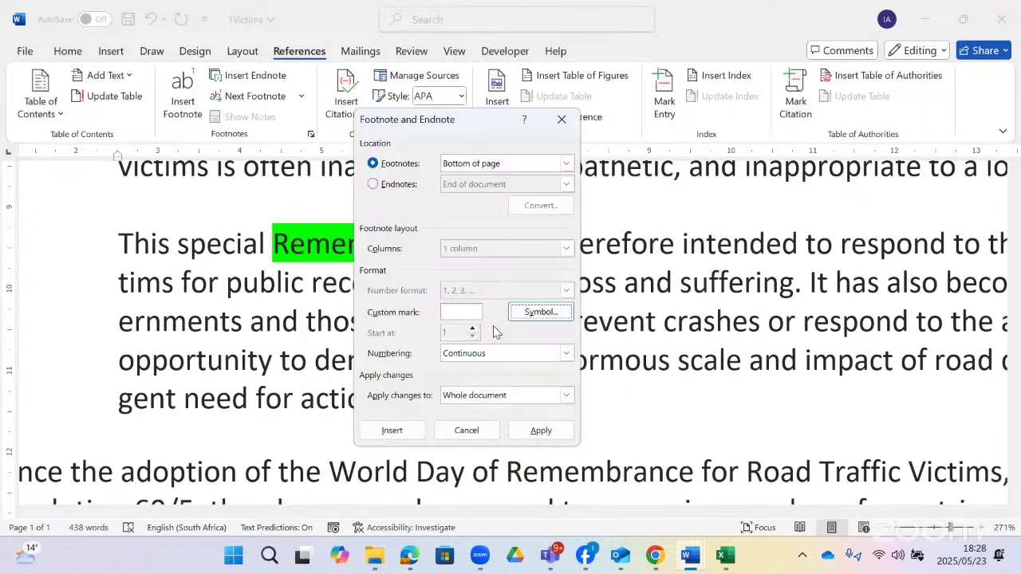
{"action": "left_click", "coordinate": [470, 315]}
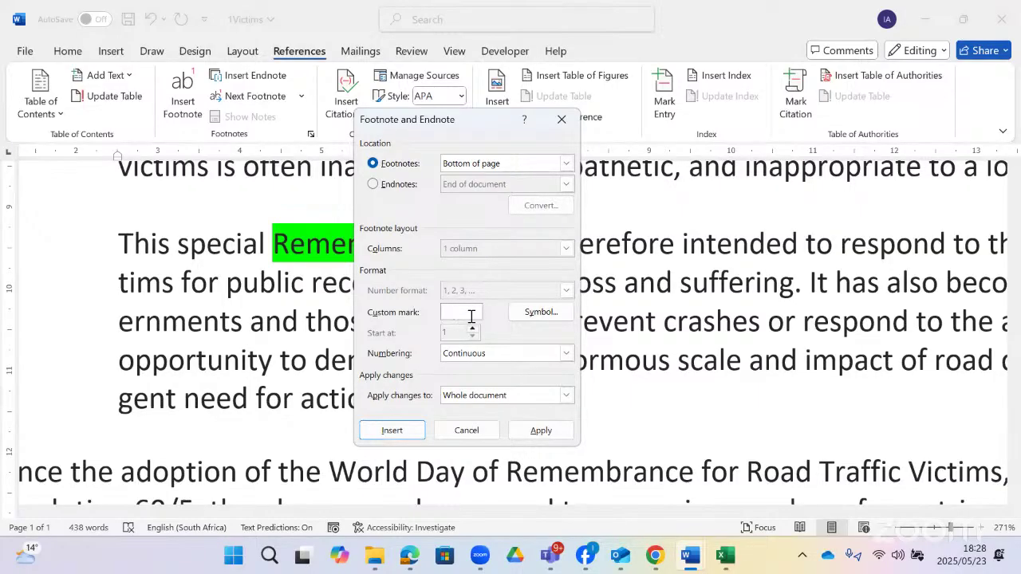
{"action": "key", "text": "BackSpace"}
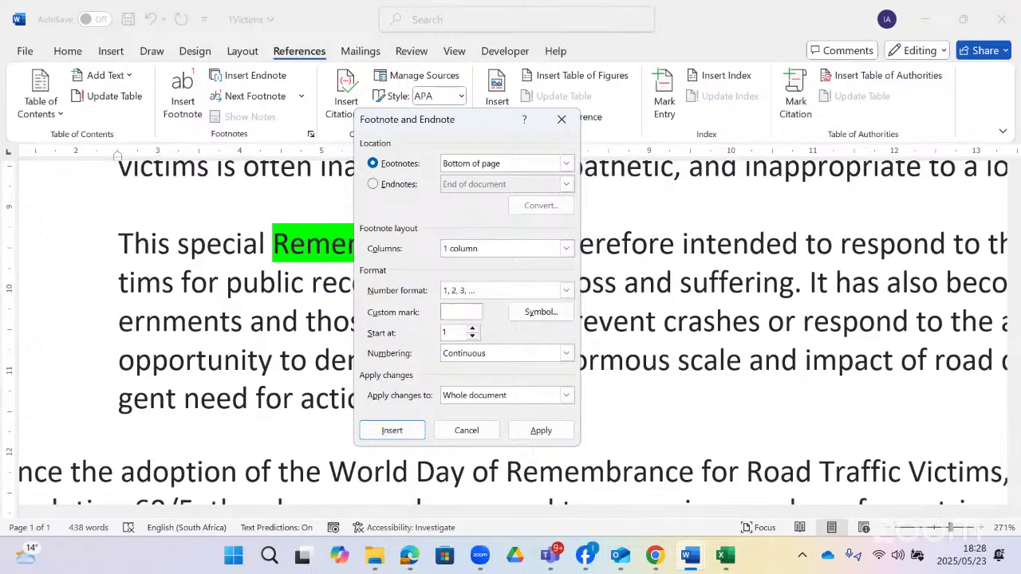
{"action": "type", "text": ","}
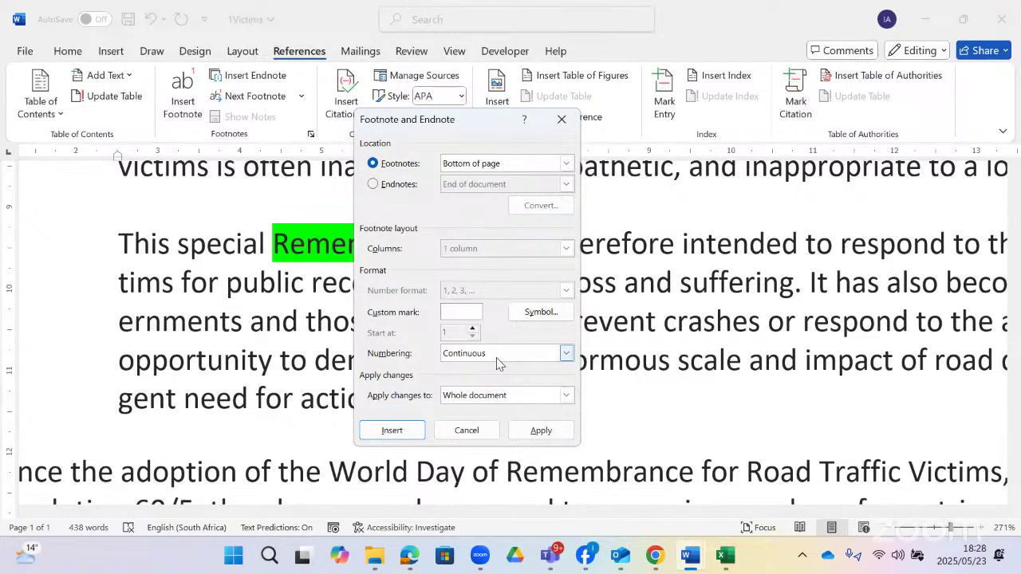
- Set footnote numbering to Restart each section, applied to the whole document
{"action": "left_click", "coordinate": [496, 357]}
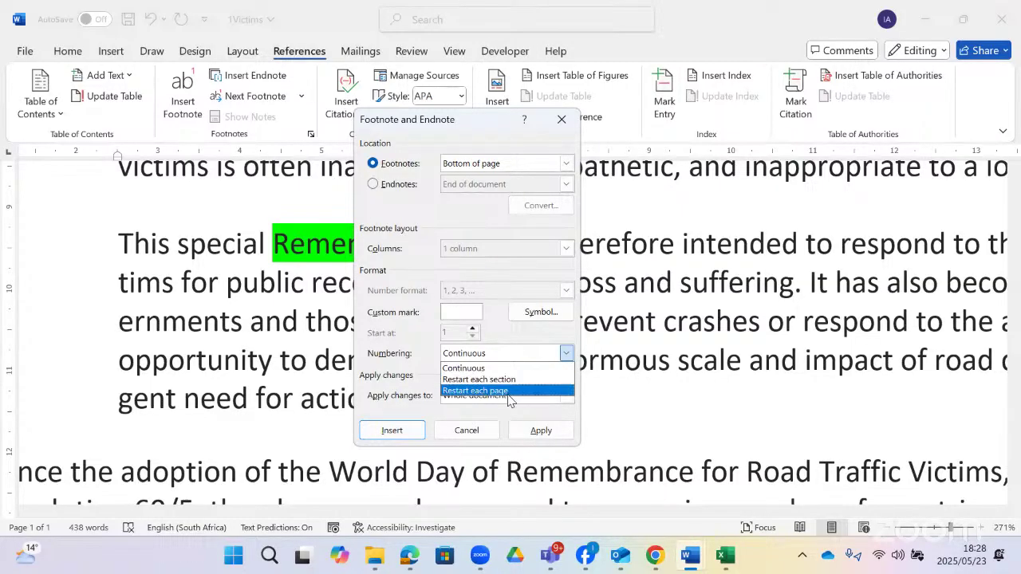
{"action": "left_click", "coordinate": [507, 380]}
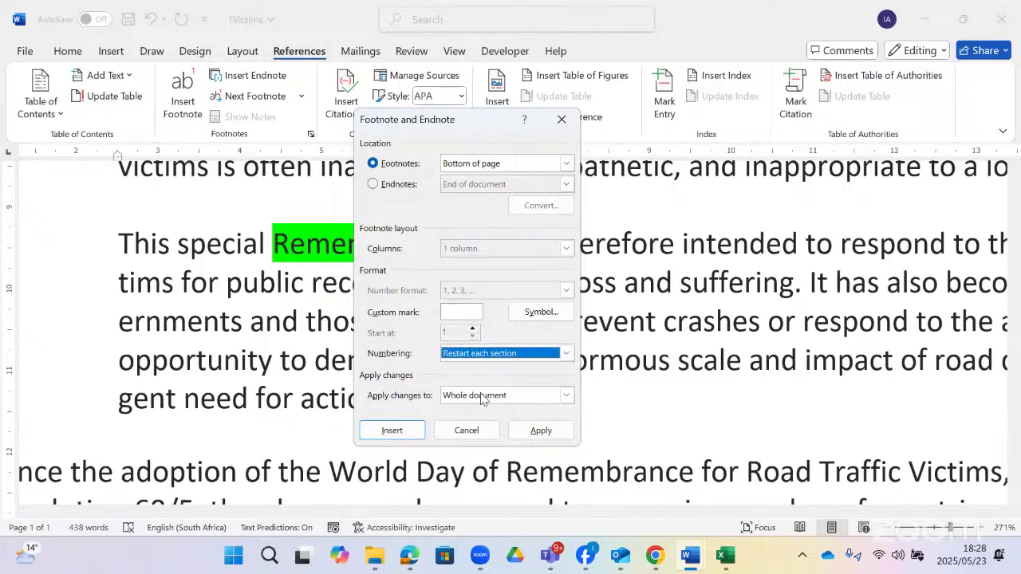
{"action": "left_click", "coordinate": [500, 397]}
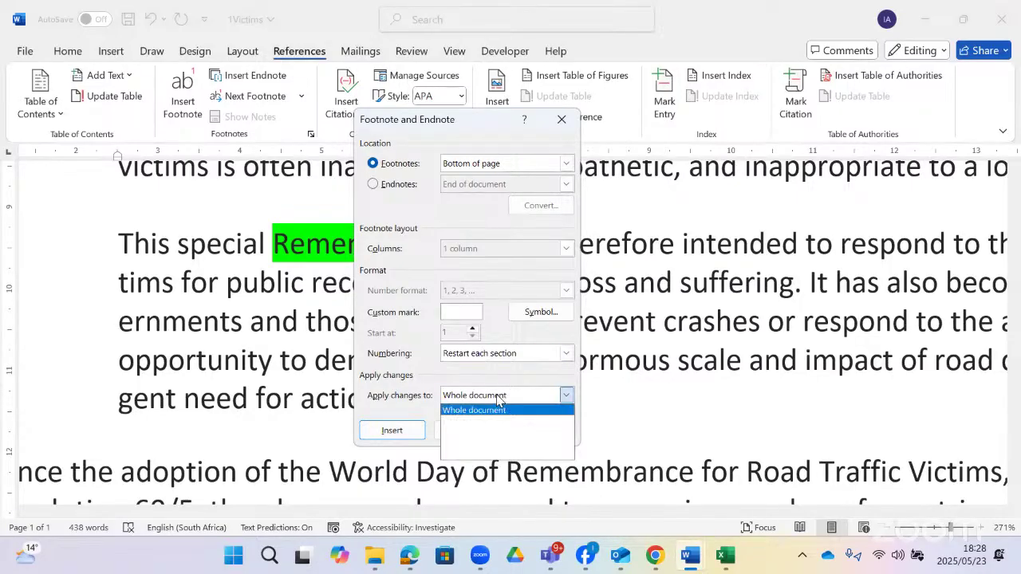
{"action": "left_click", "coordinate": [499, 400]}
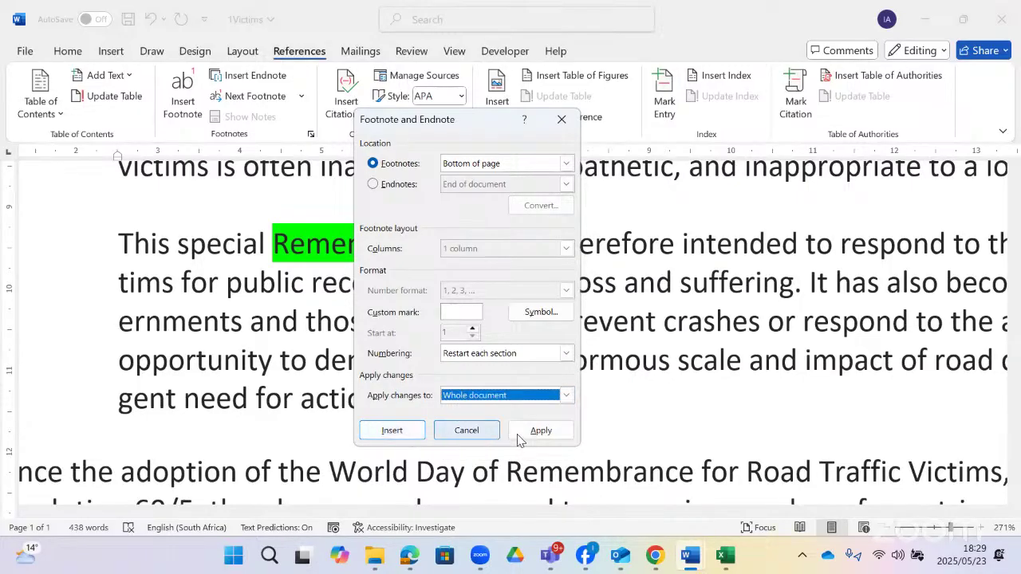
- Insert the # footnote and give it the text 'lets honour them', checking the question paper's wording
{"action": "left_click", "coordinate": [392, 431]}
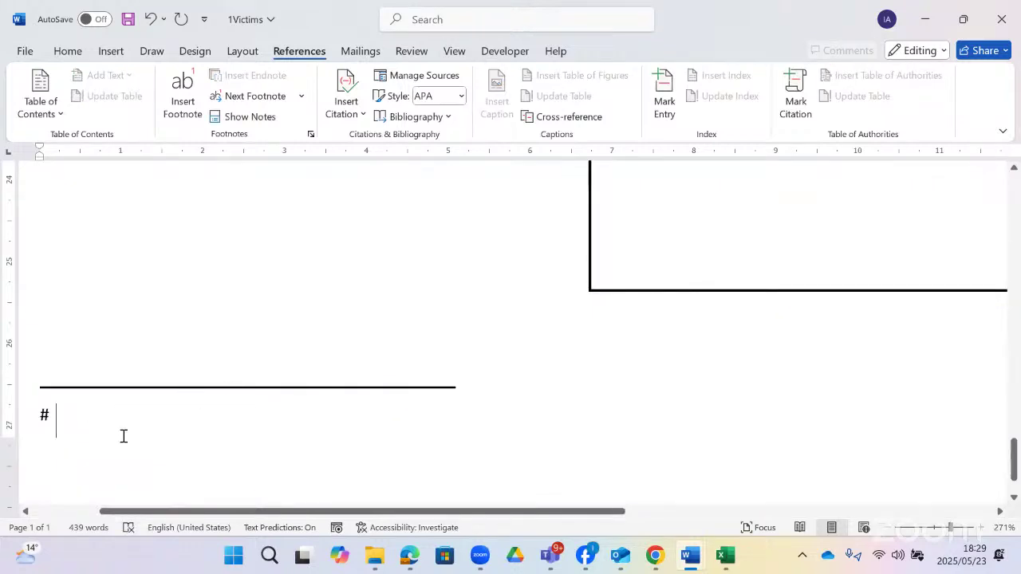
{"action": "left_click_drag", "start_coordinate": [205, 515], "coordinate": [132, 511]}
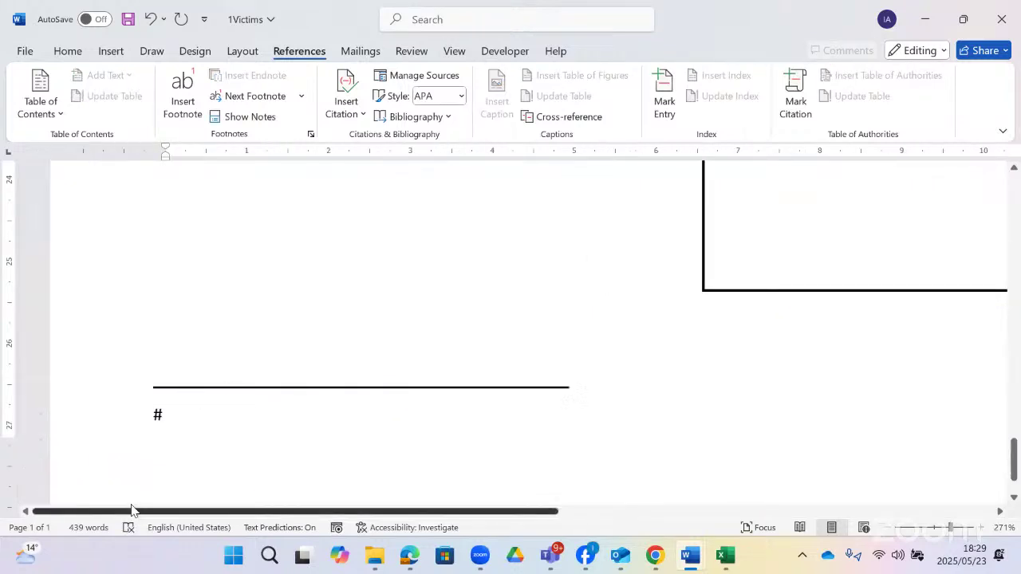
{"action": "left_click", "coordinate": [162, 416]}
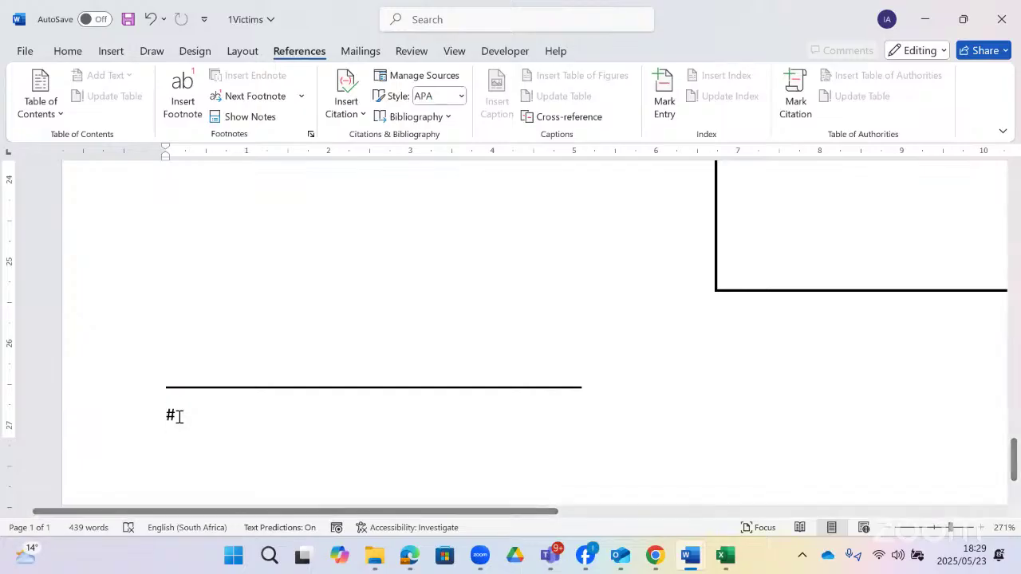
{"action": "left_click", "coordinate": [187, 417]}
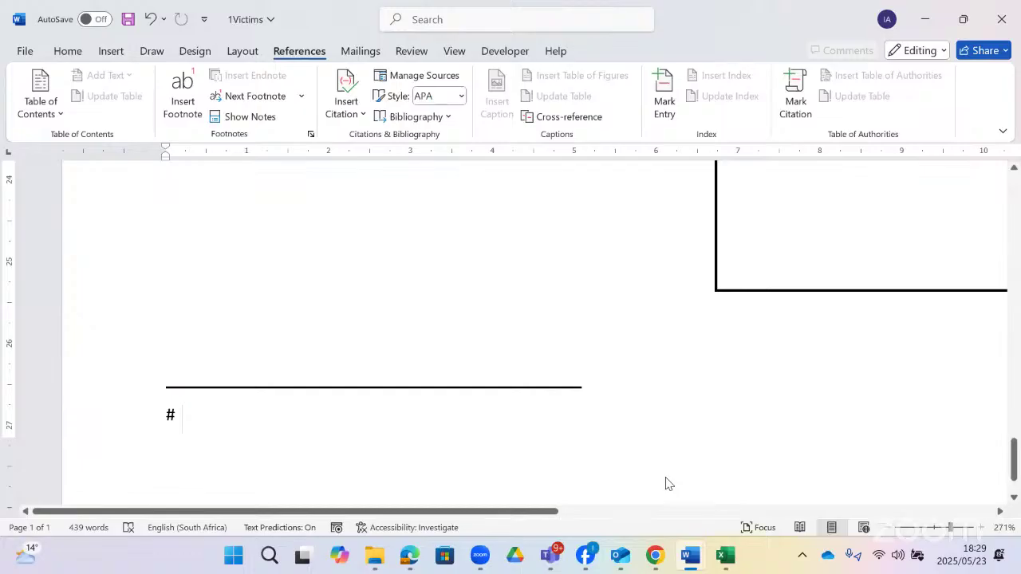
{"action": "key", "text": "alt+Tab"}
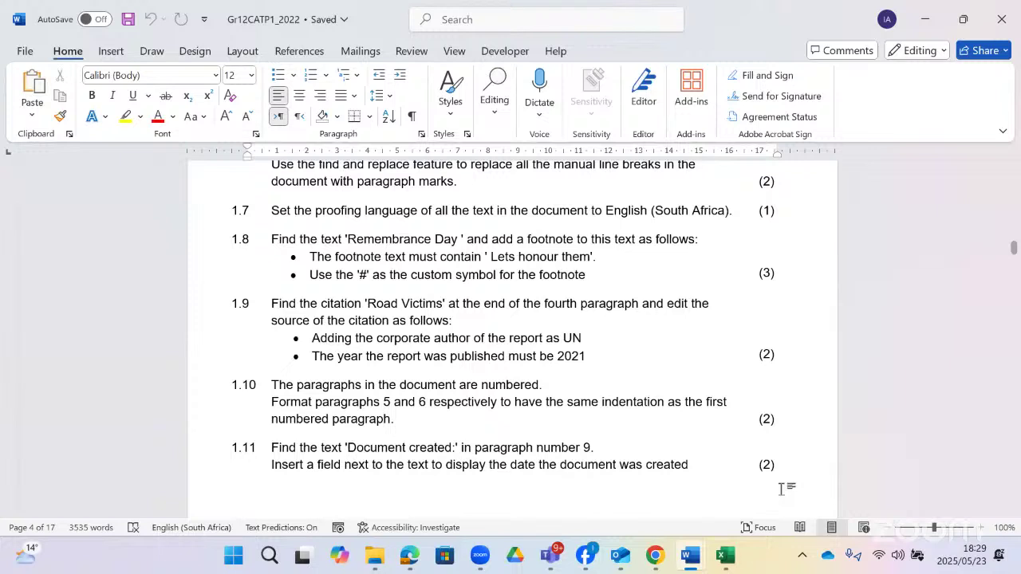
{"action": "key", "text": "alt+Tab"}
{"action": "type", "text": "h"}
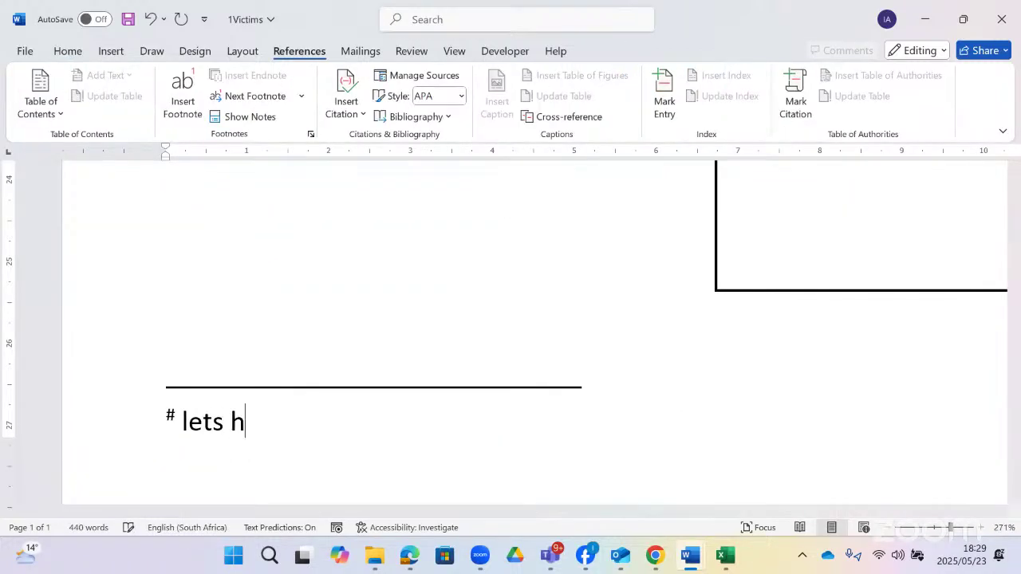
{"action": "type", "text": "onour the"}
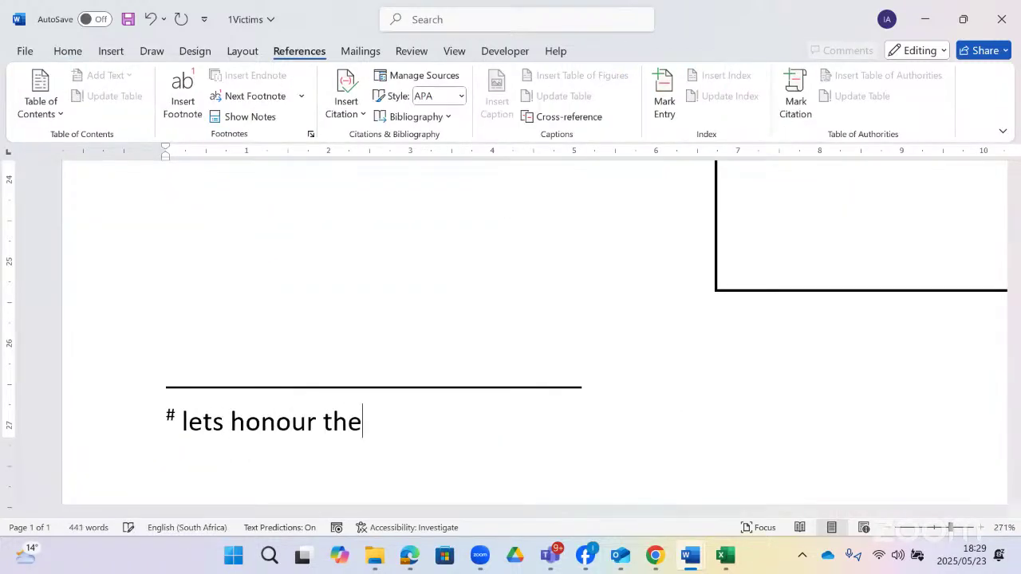
{"action": "type", "text": "m"}
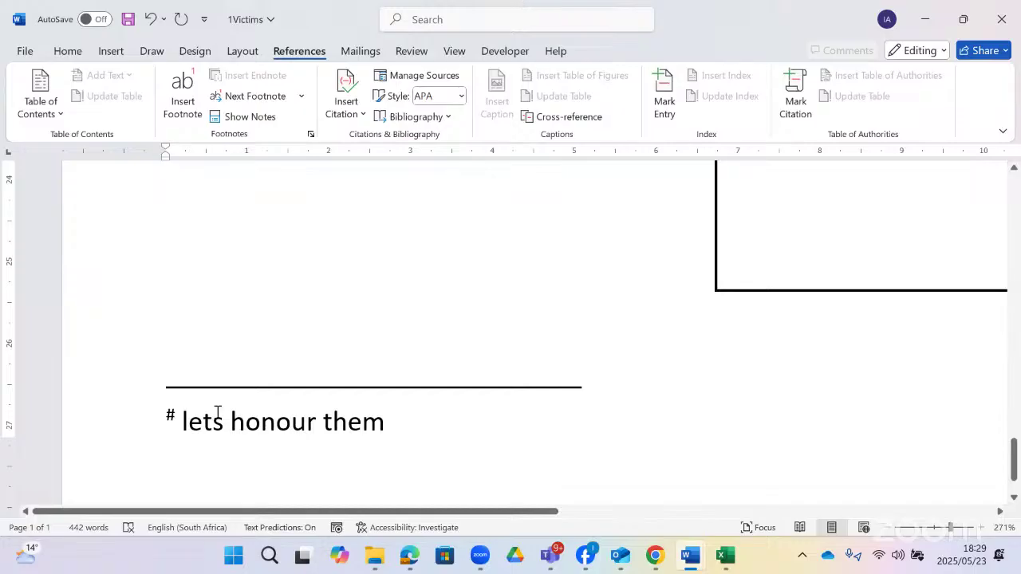
{"action": "left_click", "coordinate": [165, 414]}
- Insert a second # footnote after Remembrance Day, with footnotes laid out in 2 columns
{"action": "scroll", "coordinate": [355, 269], "scroll_direction": "up", "scroll_amount": 4}
{"action": "scroll", "coordinate": [358, 269], "scroll_direction": "up", "scroll_amount": 8}
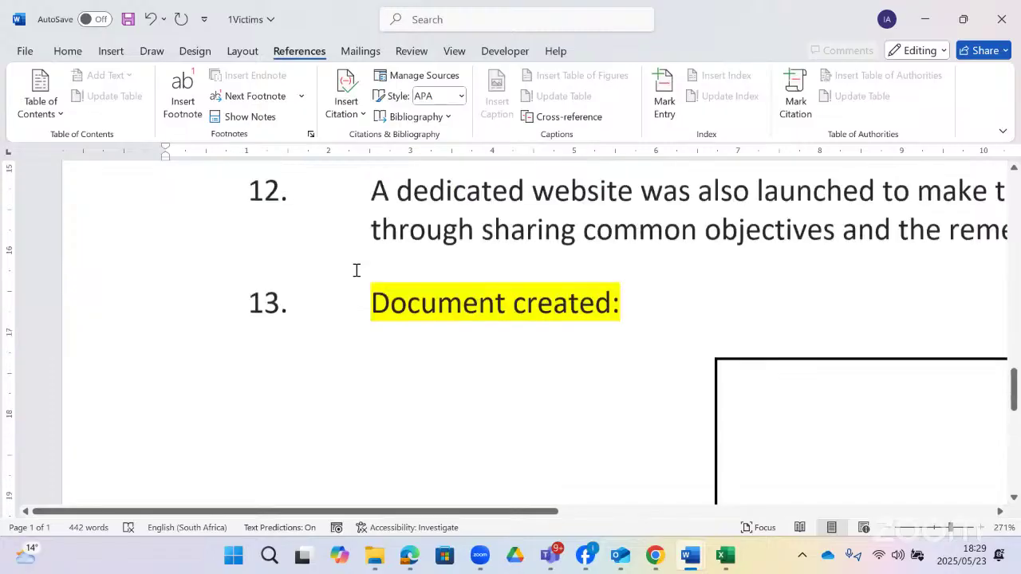
{"action": "scroll", "coordinate": [358, 268], "scroll_direction": "up", "scroll_amount": 2}
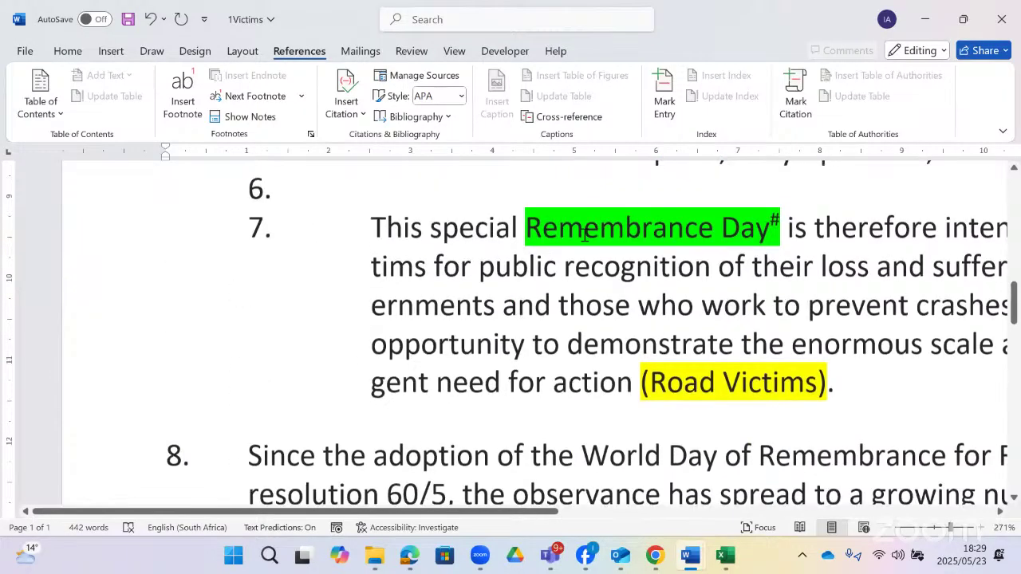
{"action": "left_click_drag", "start_coordinate": [531, 511], "coordinate": [722, 515]}
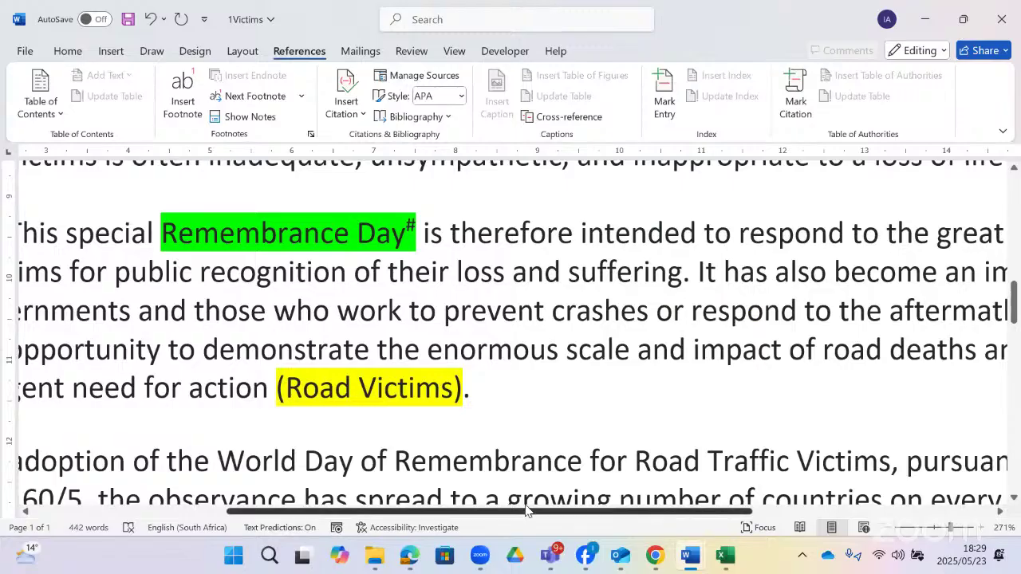
{"action": "scroll", "coordinate": [547, 479], "scroll_direction": "right", "scroll_amount": 3}
{"action": "left_click", "coordinate": [363, 253]}
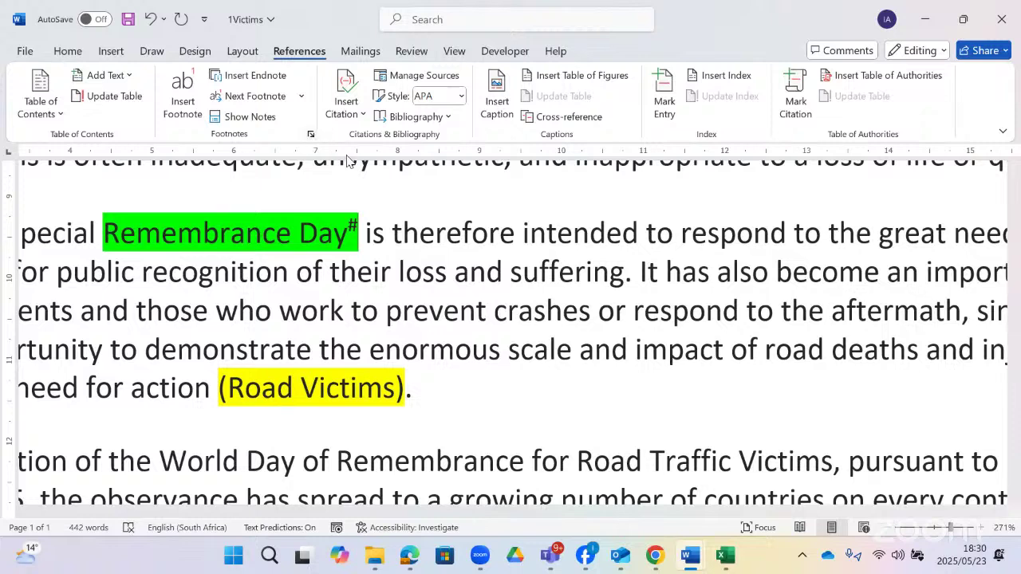
{"action": "left_click", "coordinate": [310, 134]}
{"action": "left_click", "coordinate": [565, 248]}
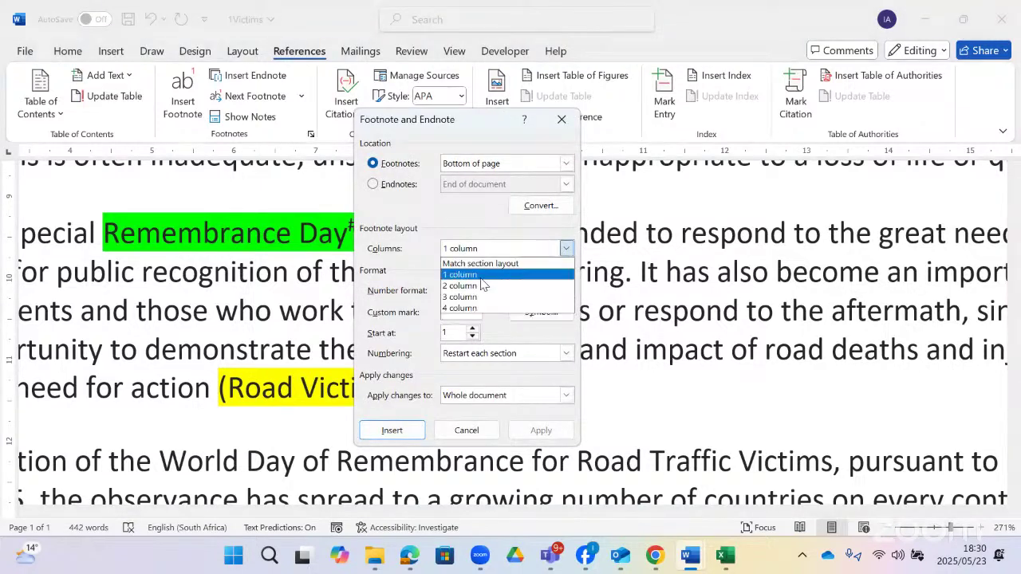
{"action": "left_click", "coordinate": [478, 285]}
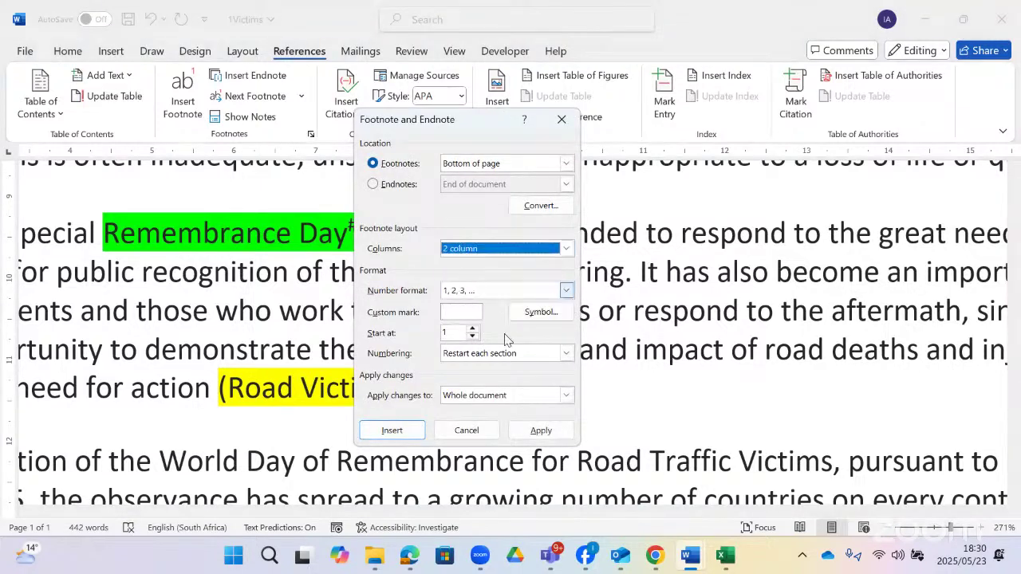
{"action": "left_click", "coordinate": [461, 312]}
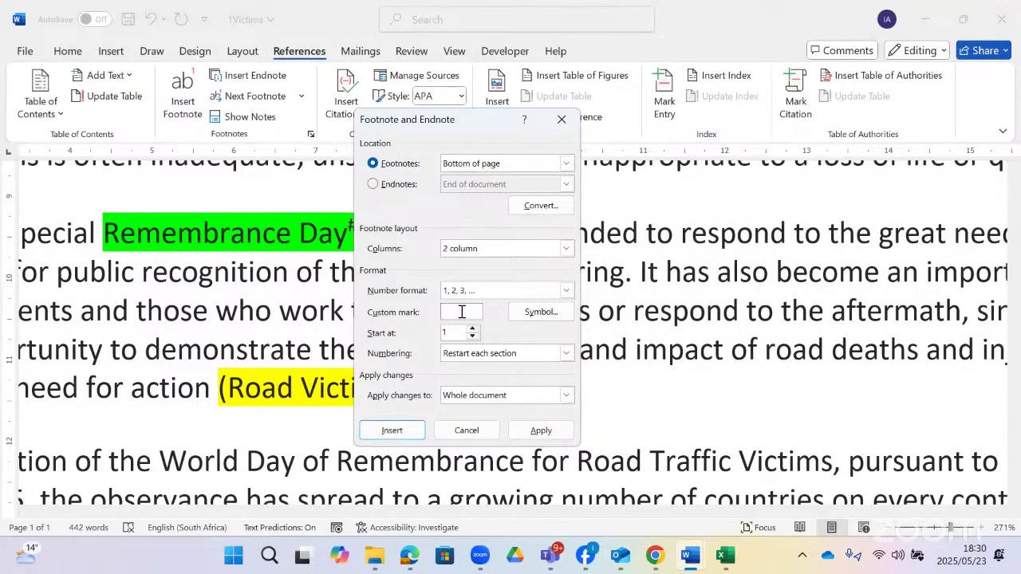
{"action": "type", "text": "#"}
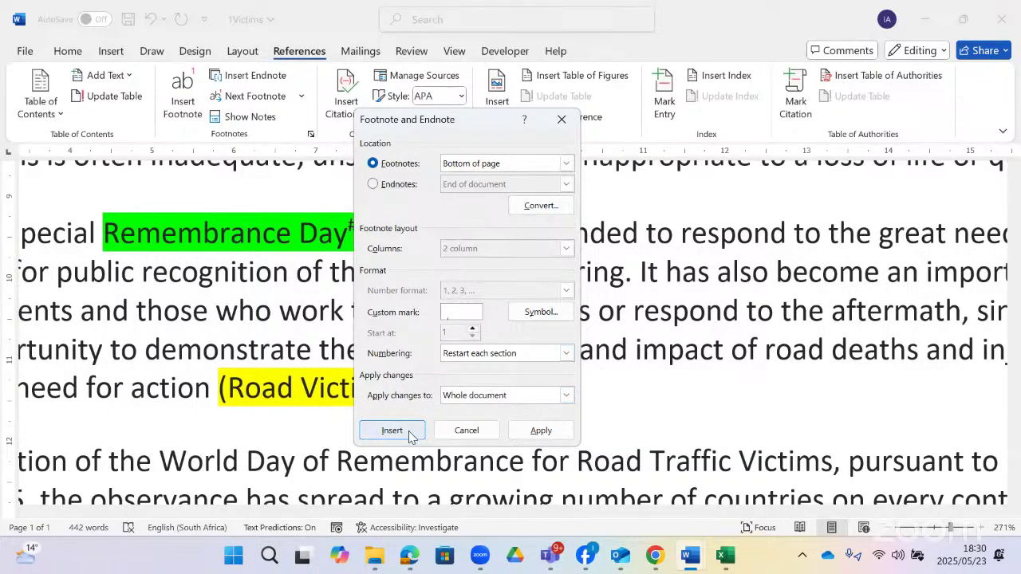
{"action": "left_click", "coordinate": [392, 429]}
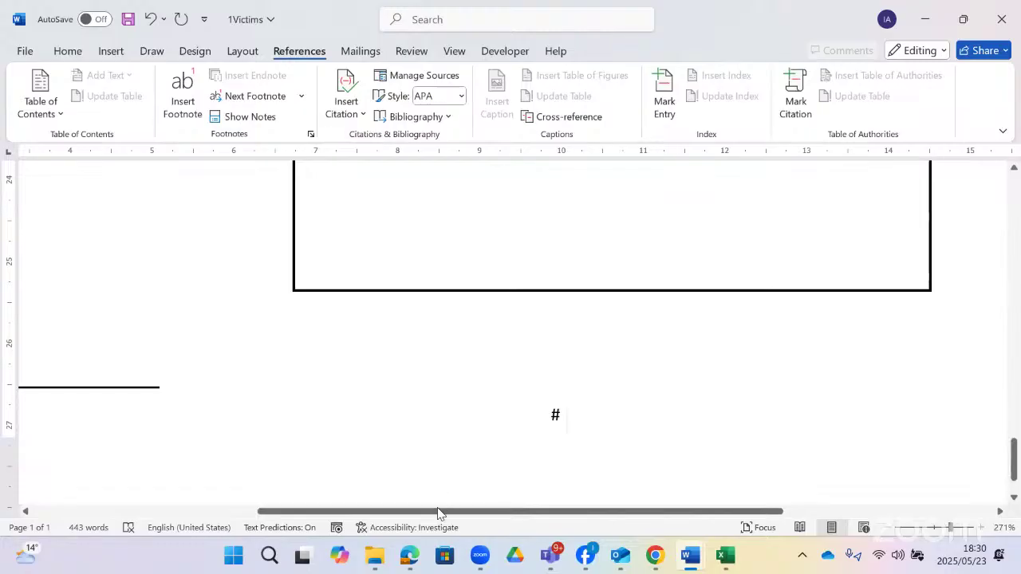
- Type 'they are our heroes' as the new footnote's text and review both footnotes
{"action": "left_click_drag", "start_coordinate": [381, 505], "coordinate": [197, 490]}
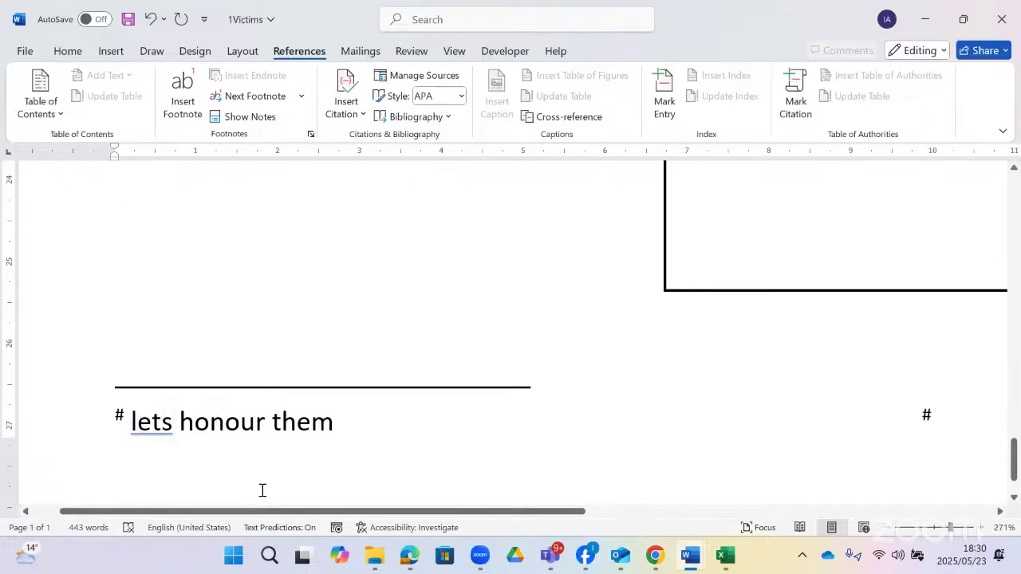
{"action": "left_click_drag", "start_coordinate": [257, 512], "coordinate": [499, 510]}
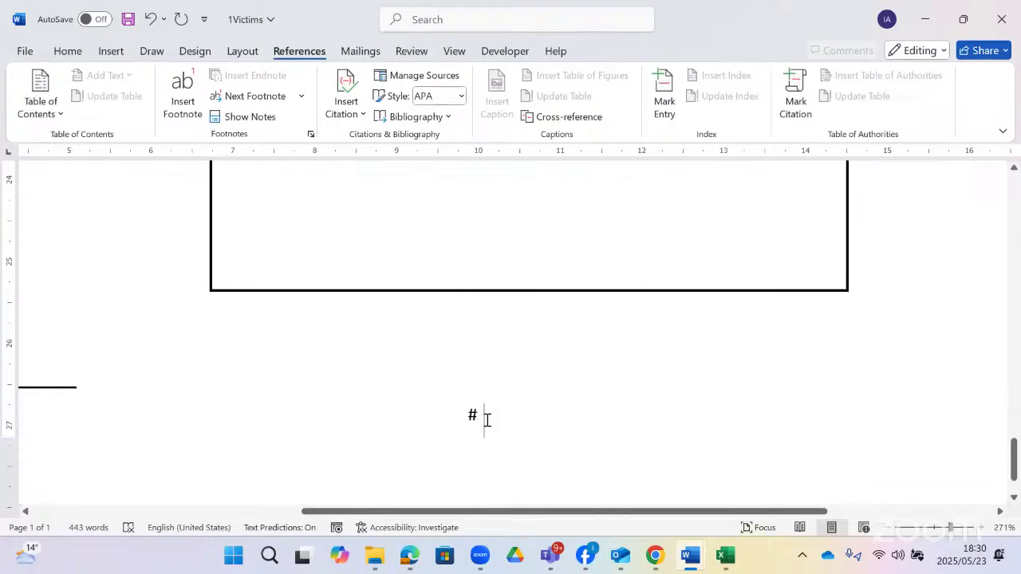
{"action": "type", "text": "the"}
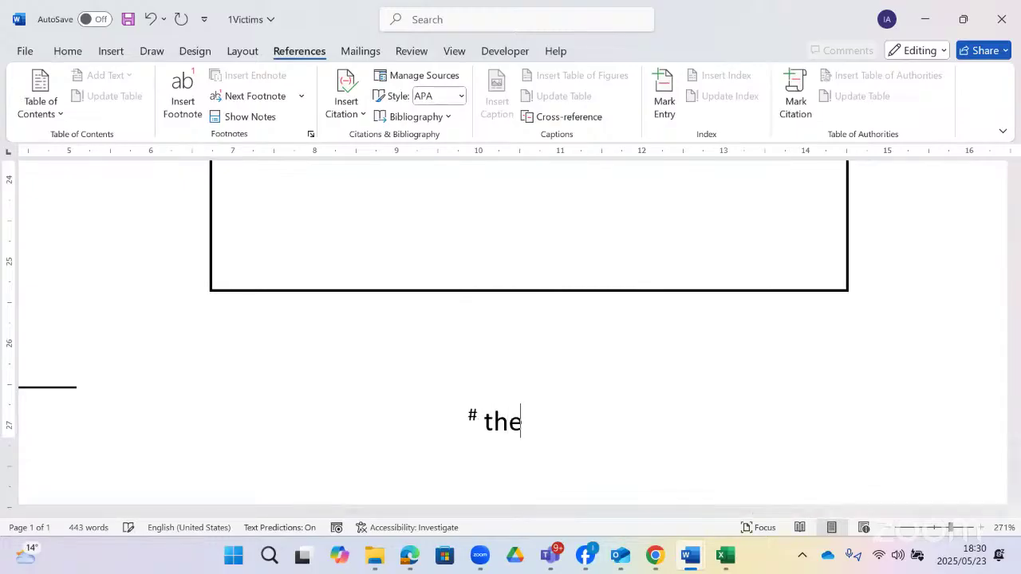
{"action": "type", "text": "y are o"}
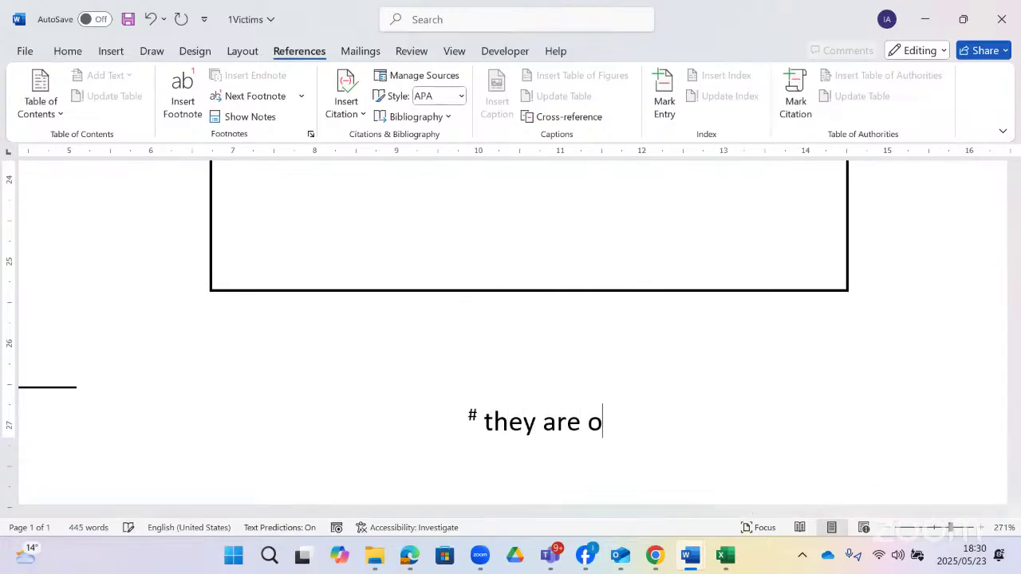
{"action": "type", "text": "ur hero"}
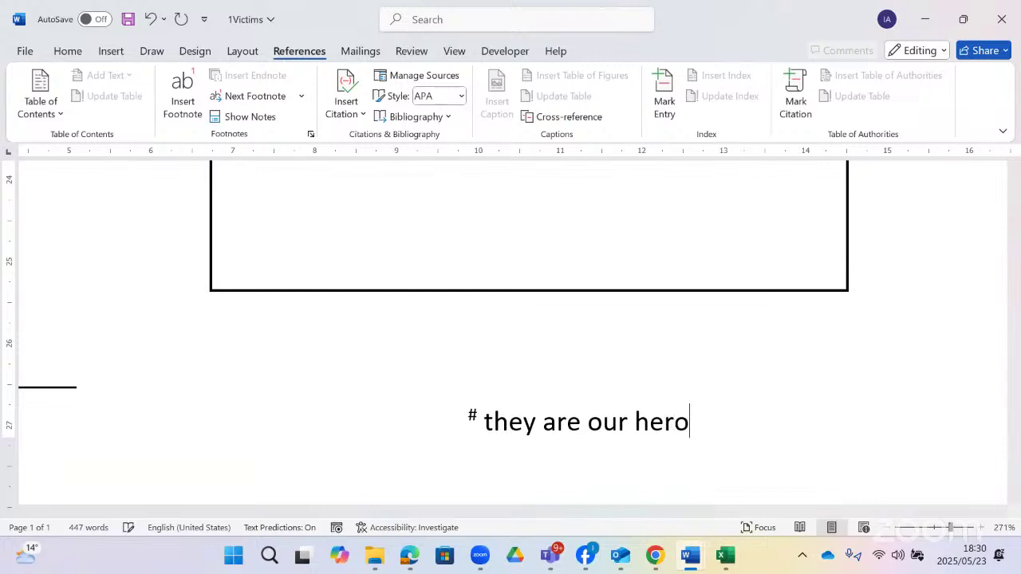
{"action": "type", "text": "es"}
{"action": "left_click_drag", "start_coordinate": [452, 513], "coordinate": [532, 511]}
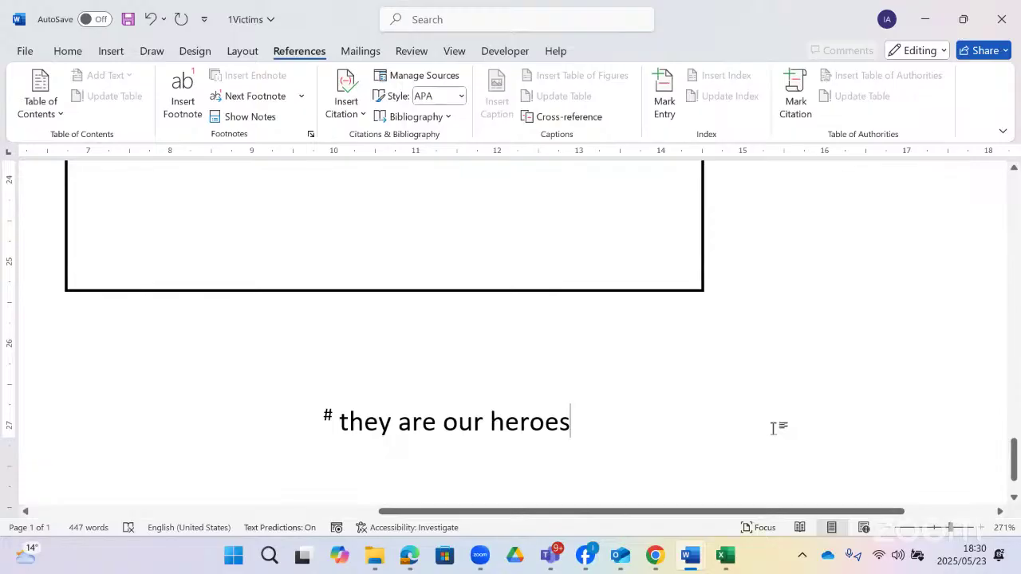
{"action": "left_click_drag", "start_coordinate": [440, 512], "coordinate": [86, 424]}
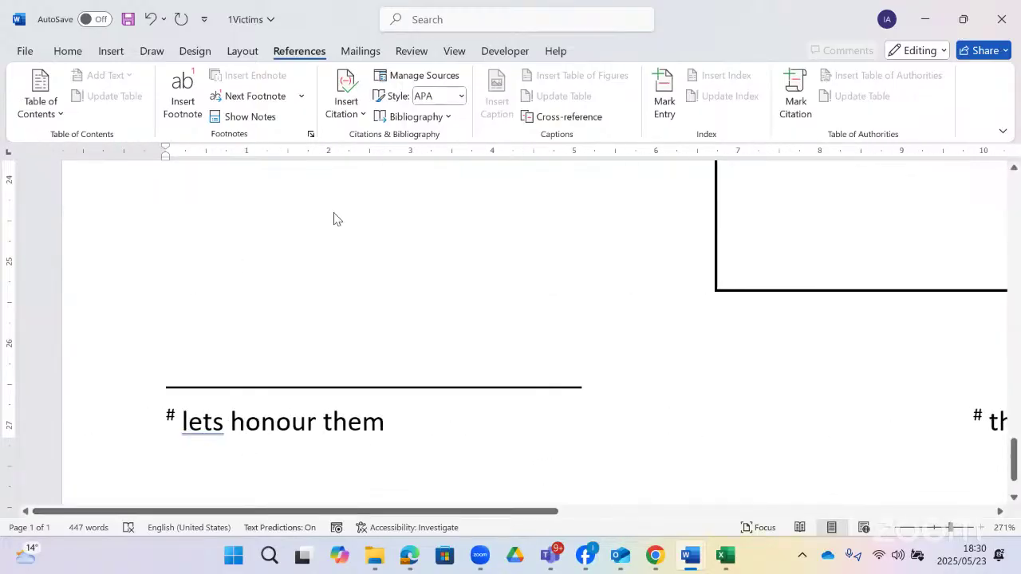
- Convert the # note to an endnote using its right-click menu
{"action": "scroll", "coordinate": [465, 41], "scroll_direction": "up", "scroll_amount": 5}
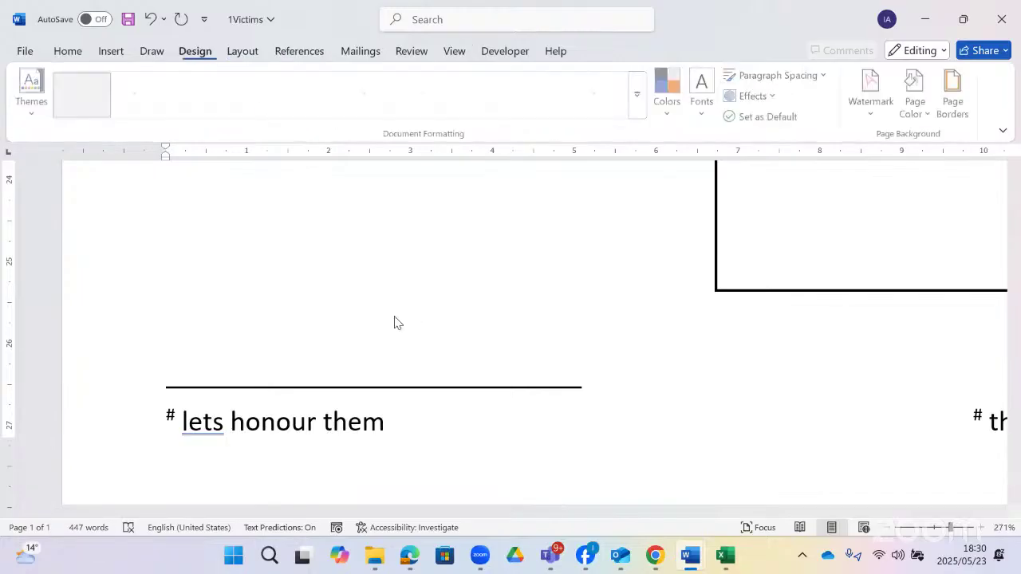
{"action": "scroll", "coordinate": [363, 334], "scroll_direction": "up", "scroll_amount": 4}
{"action": "scroll", "coordinate": [363, 334], "scroll_direction": "up", "scroll_amount": 15}
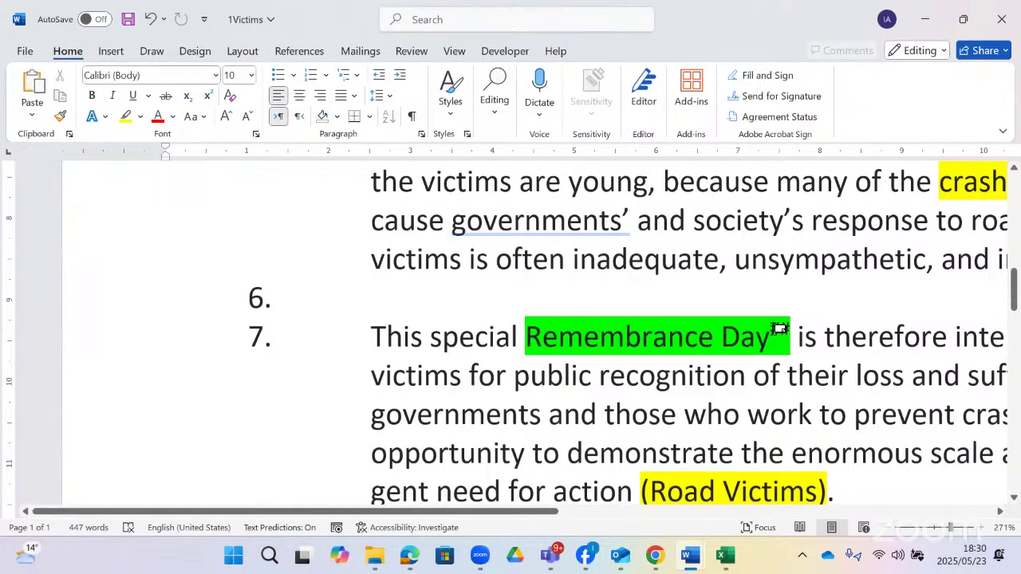
{"action": "mouse_move", "coordinate": [779, 327]}
{"action": "scroll", "coordinate": [748, 384], "scroll_direction": "down", "scroll_amount": 15}
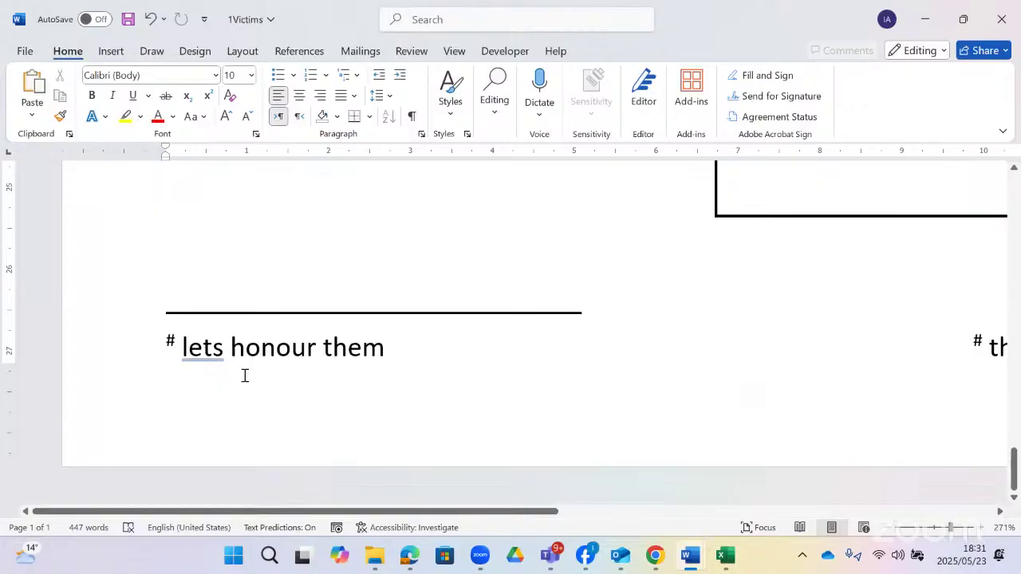
{"action": "double_click", "coordinate": [178, 343]}
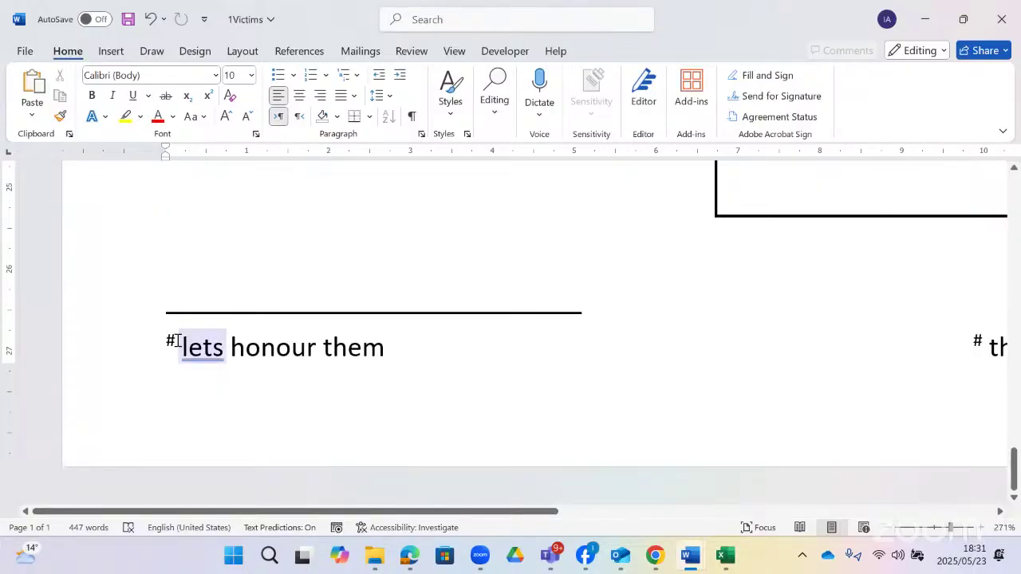
{"action": "left_click", "coordinate": [169, 343]}
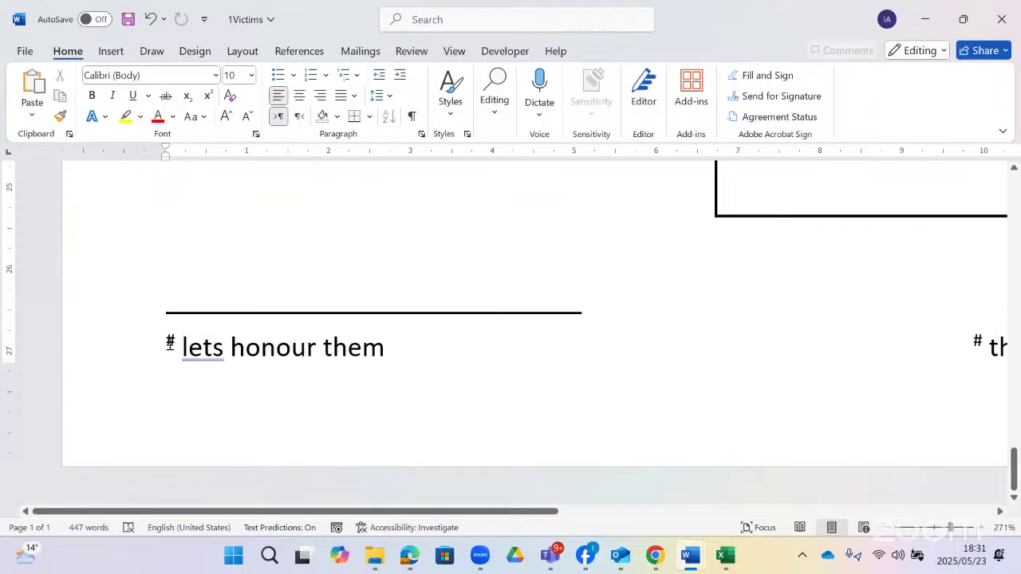
{"action": "right_click", "coordinate": [169, 342]}
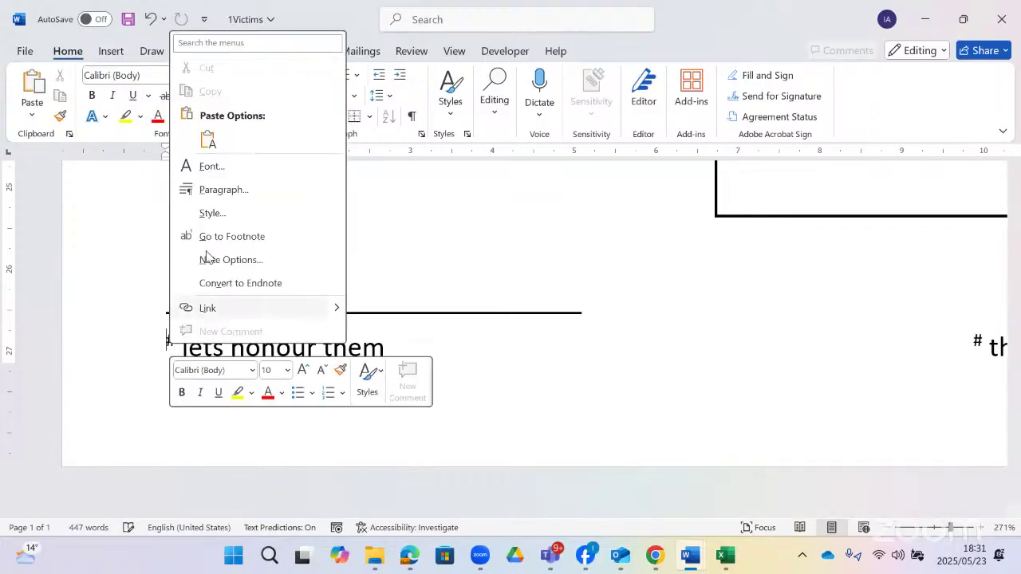
{"action": "left_click", "coordinate": [239, 283]}
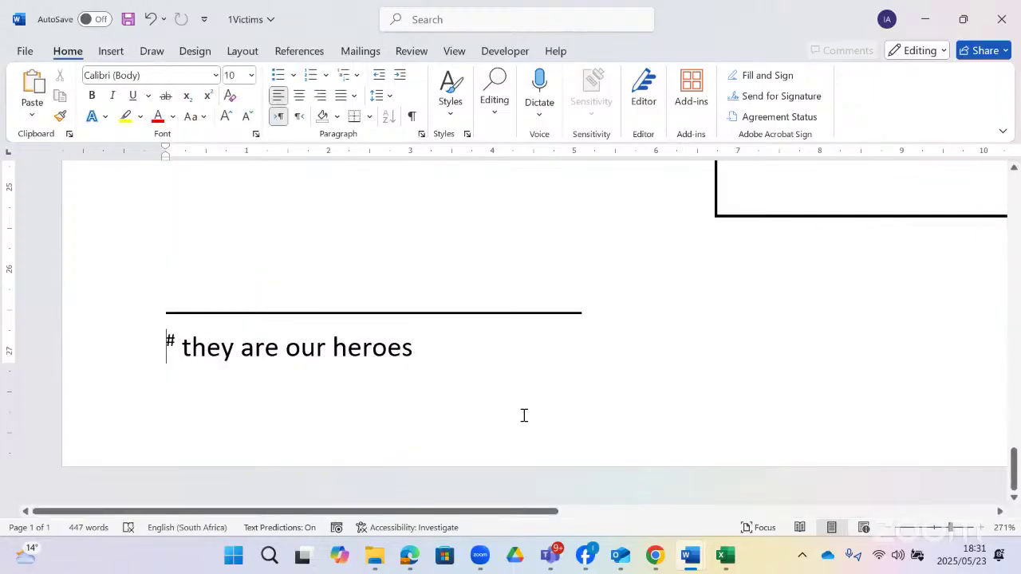
- Switch to the Gr12CATP1_2022 question paper
{"action": "scroll", "coordinate": [524, 415], "scroll_direction": "up", "scroll_amount": 12}
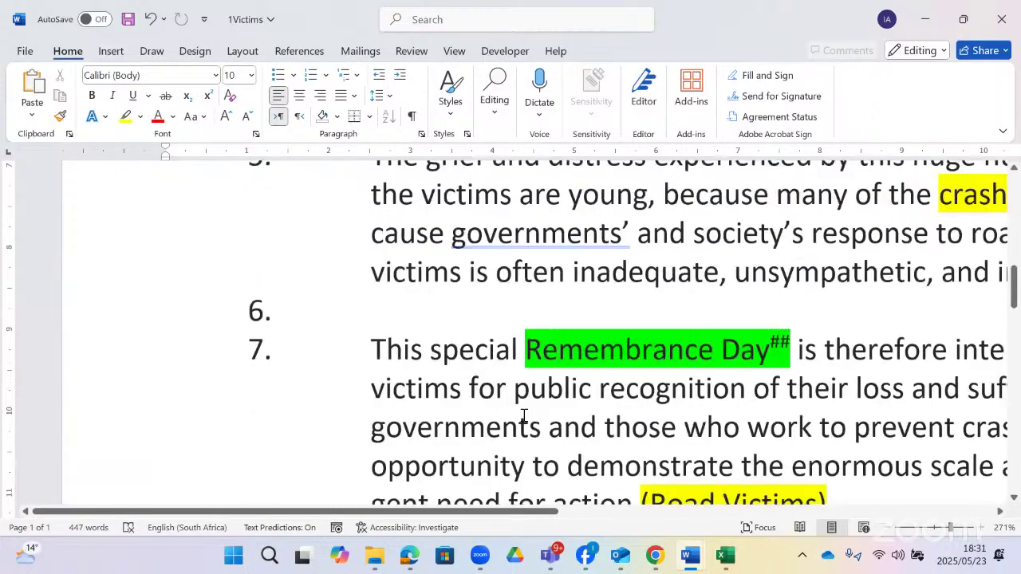
{"action": "scroll", "coordinate": [524, 415], "scroll_direction": "up", "scroll_amount": 1}
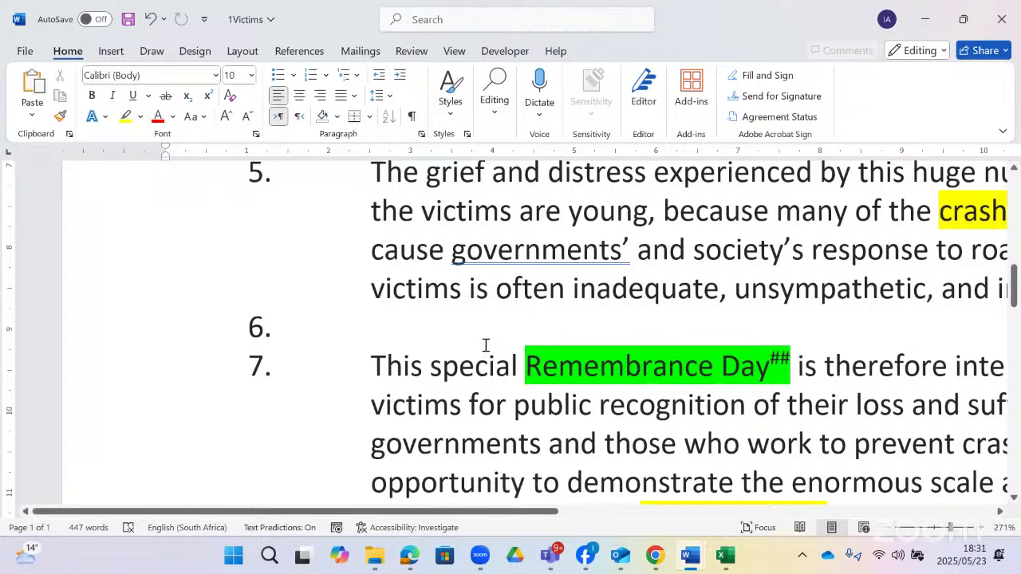
{"action": "key", "text": "alt+Tab"}
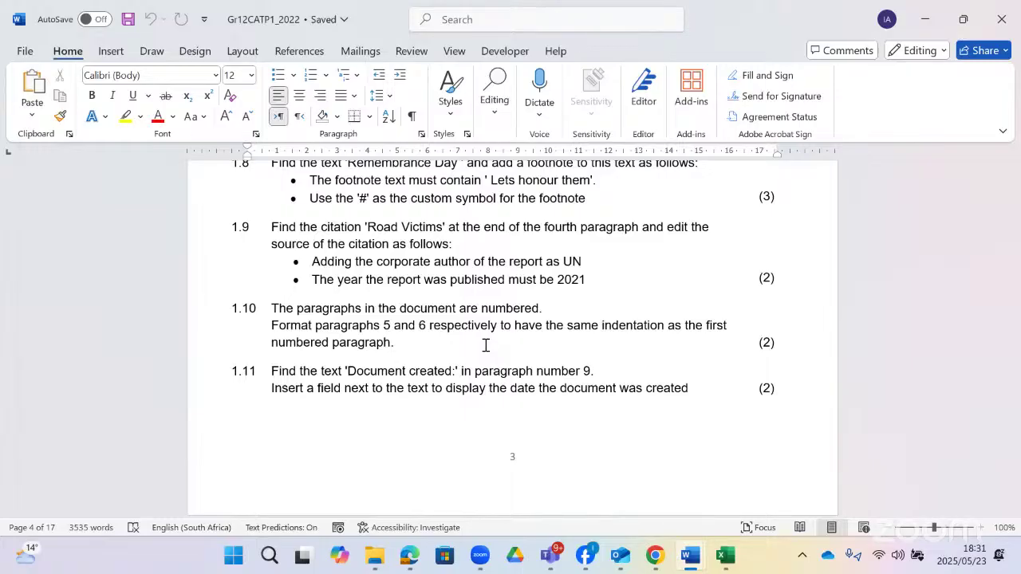
- Return to 1Victims and scroll down to the (Road Victims) citation in paragraph 7
{"action": "scroll", "coordinate": [485, 345], "scroll_direction": "up", "scroll_amount": 1}
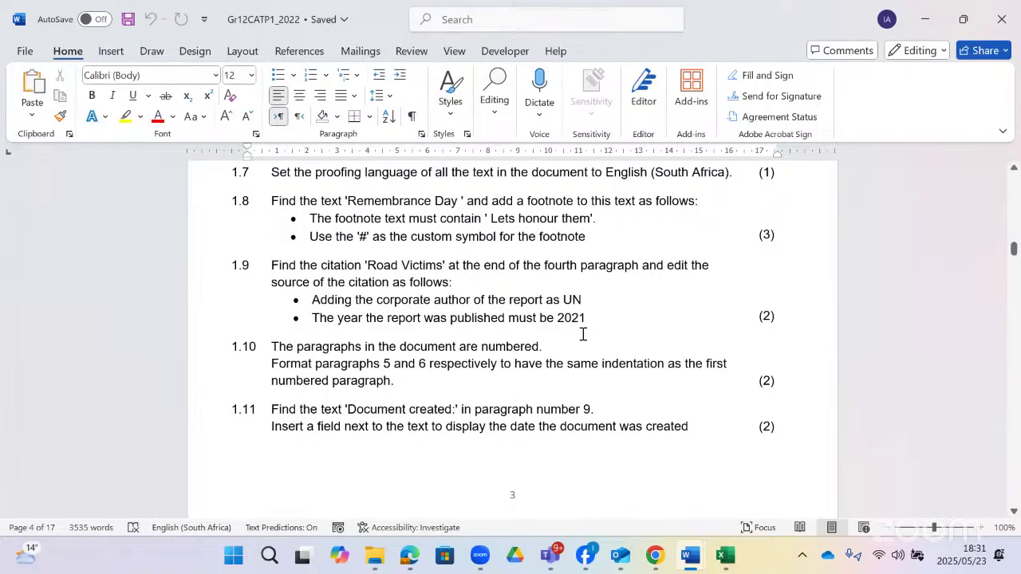
{"action": "key", "text": "alt+Tab"}
{"action": "scroll", "coordinate": [583, 334], "scroll_direction": "down", "scroll_amount": 6}
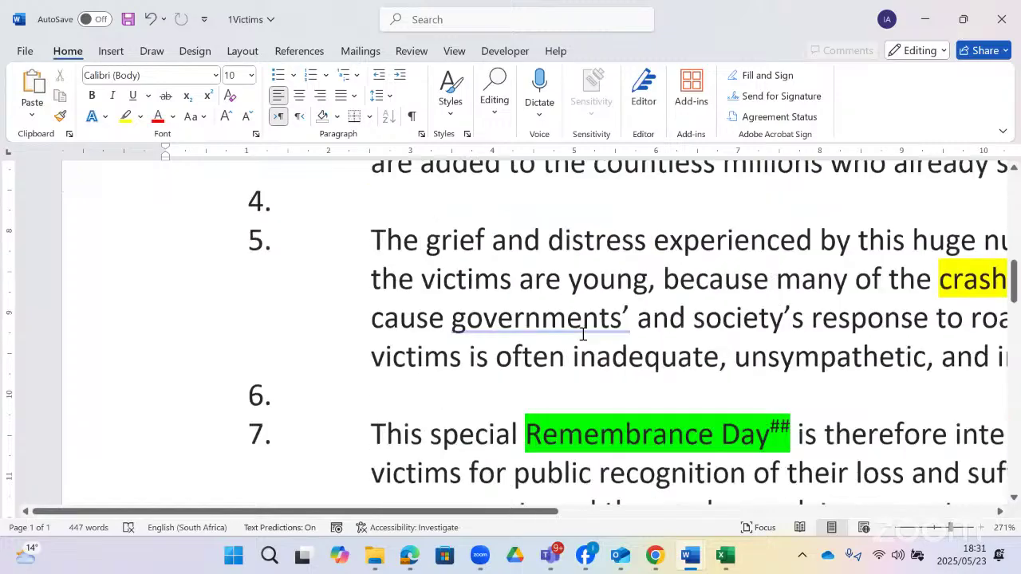
{"action": "scroll", "coordinate": [582, 334], "scroll_direction": "down", "scroll_amount": 7}
- Select the (Road Victims) citation and inspect its source in Manage Sources without changes
{"action": "left_click", "coordinate": [749, 298]}
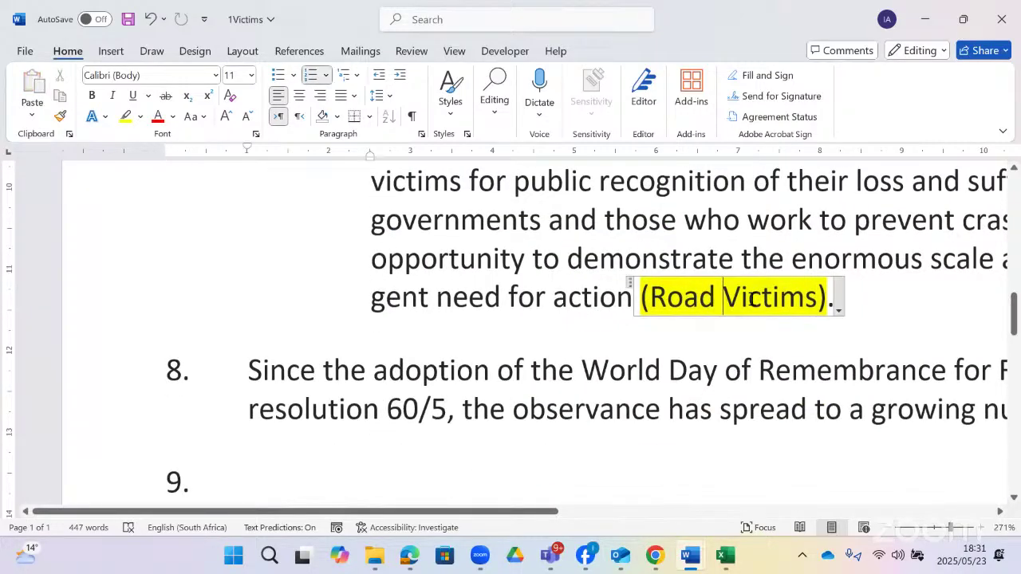
{"action": "left_click_drag", "start_coordinate": [522, 518], "coordinate": [580, 500]}
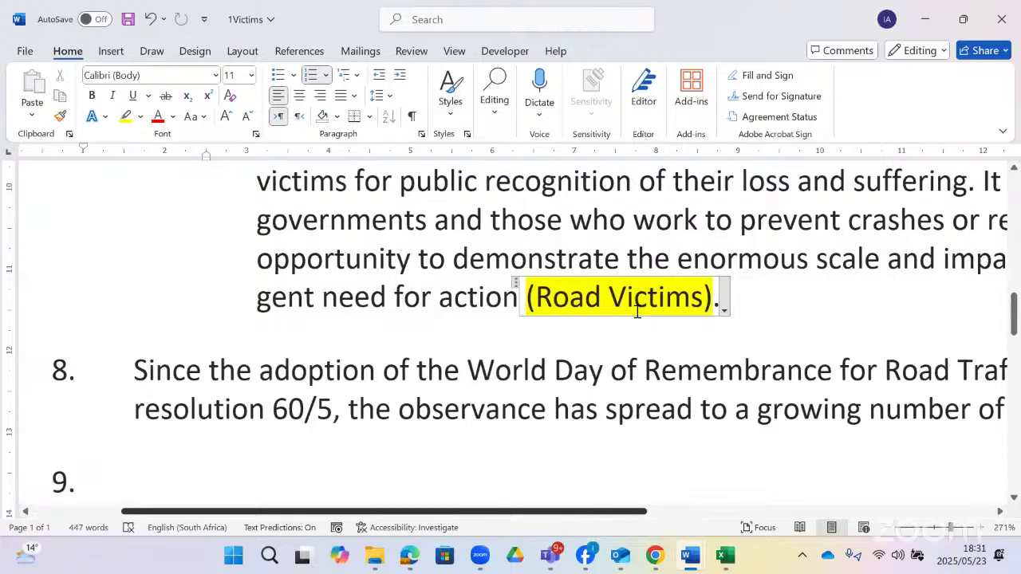
{"action": "scroll", "coordinate": [638, 311], "scroll_direction": "right", "scroll_amount": 2}
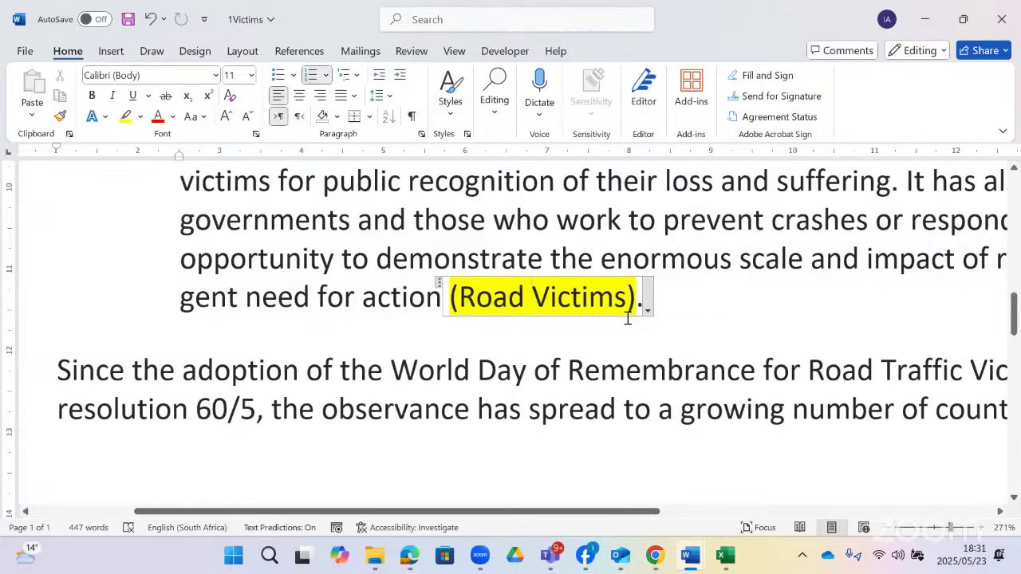
{"action": "left_click", "coordinate": [419, 16]}
{"action": "type", "text": "sou"}
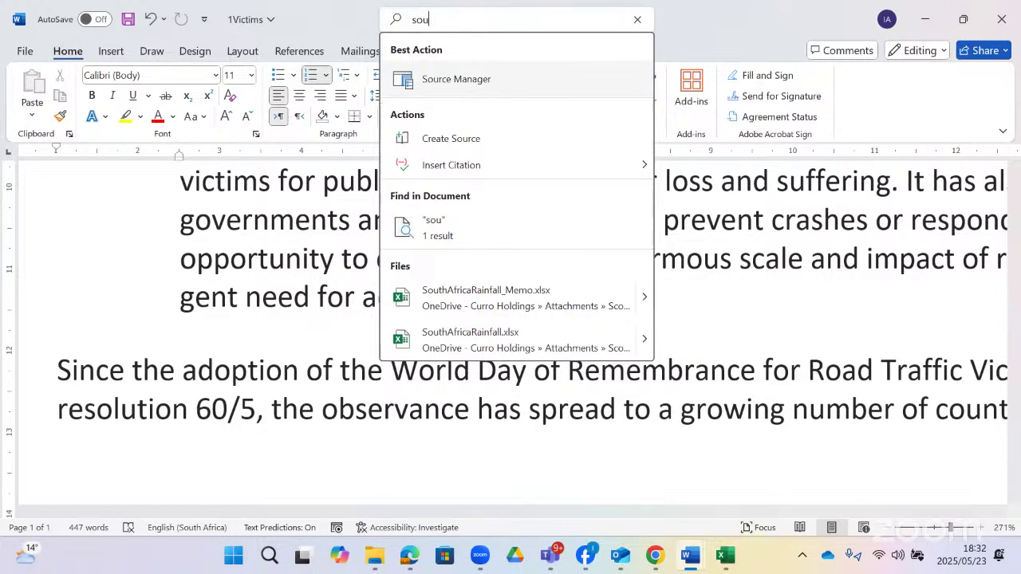
{"action": "left_click", "coordinate": [490, 80]}
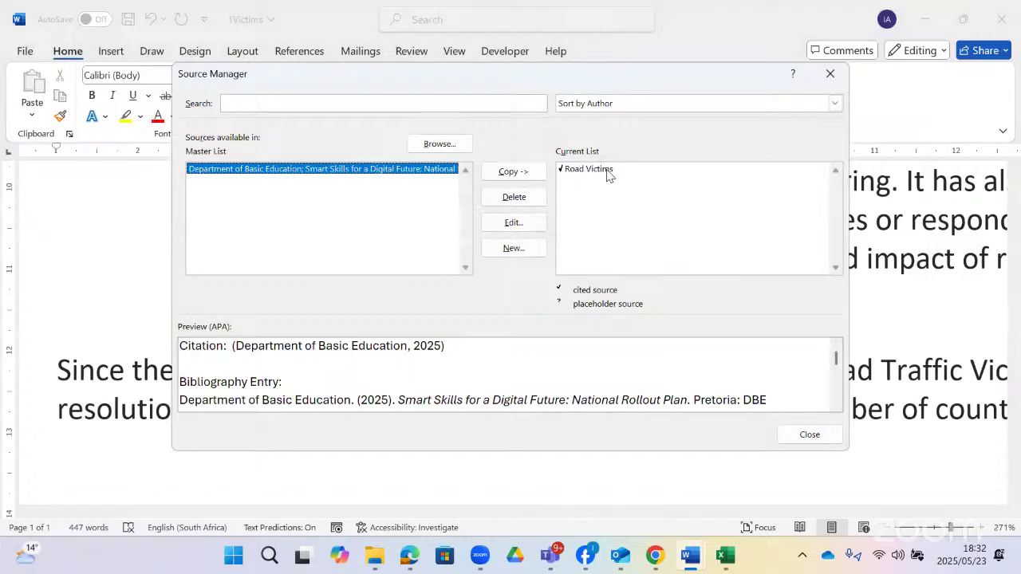
{"action": "left_click", "coordinate": [610, 171]}
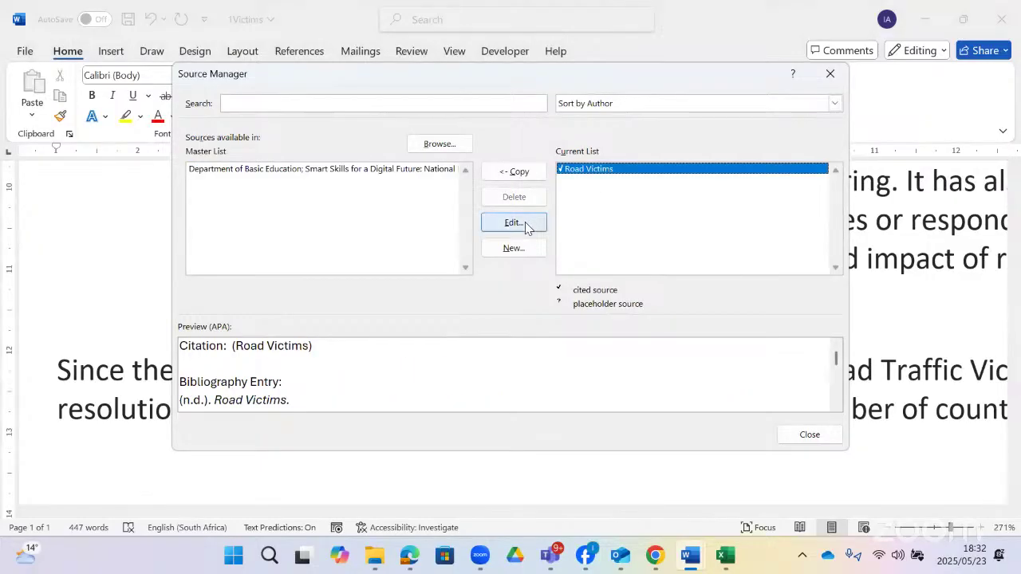
{"action": "left_click", "coordinate": [527, 224]}
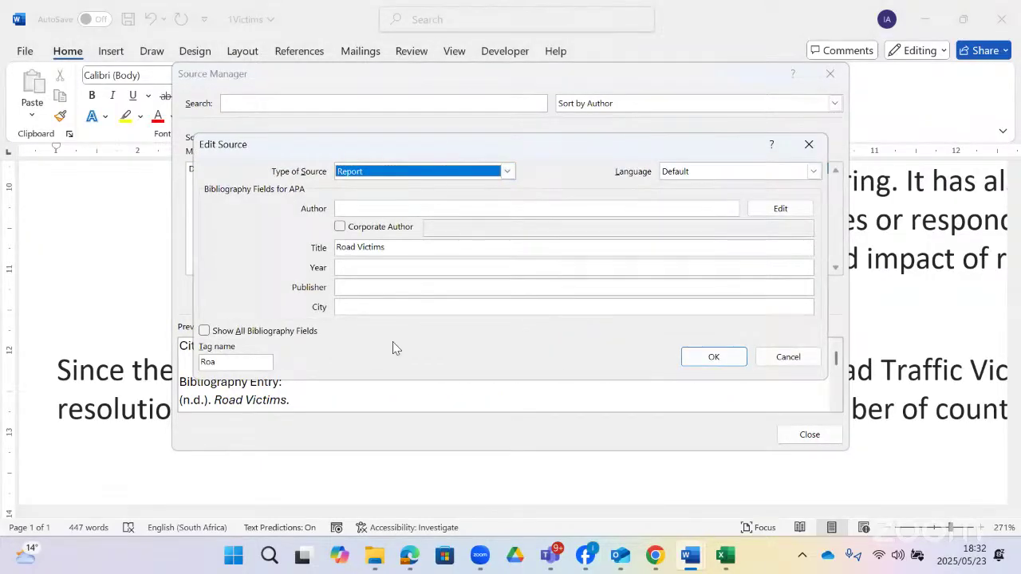
{"action": "key", "text": "Escape"}
{"action": "left_click", "coordinate": [807, 434]}
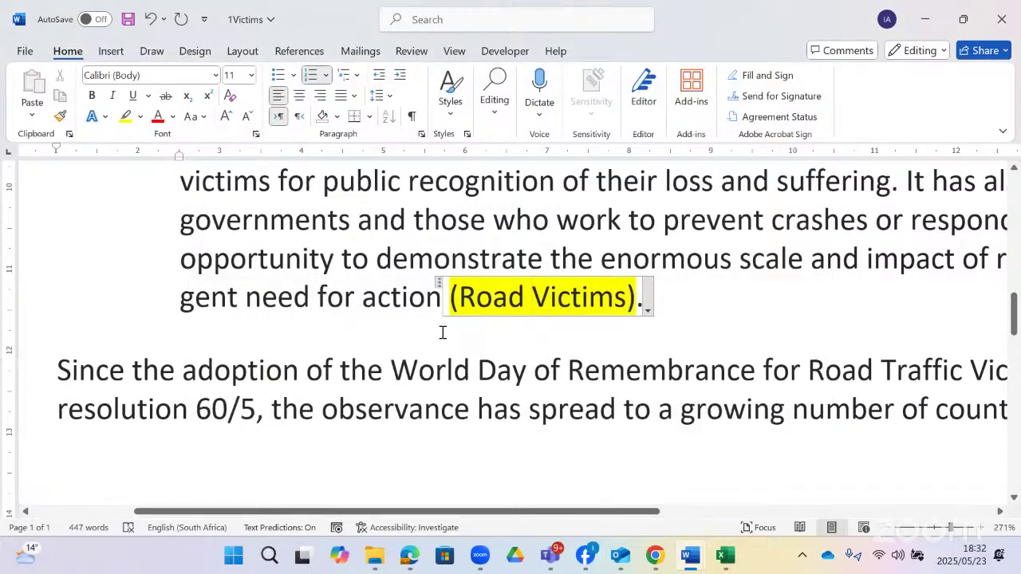
- Recheck the Road Victims source from References unchanged, then show the citation's options menu
{"action": "left_click", "coordinate": [301, 54]}
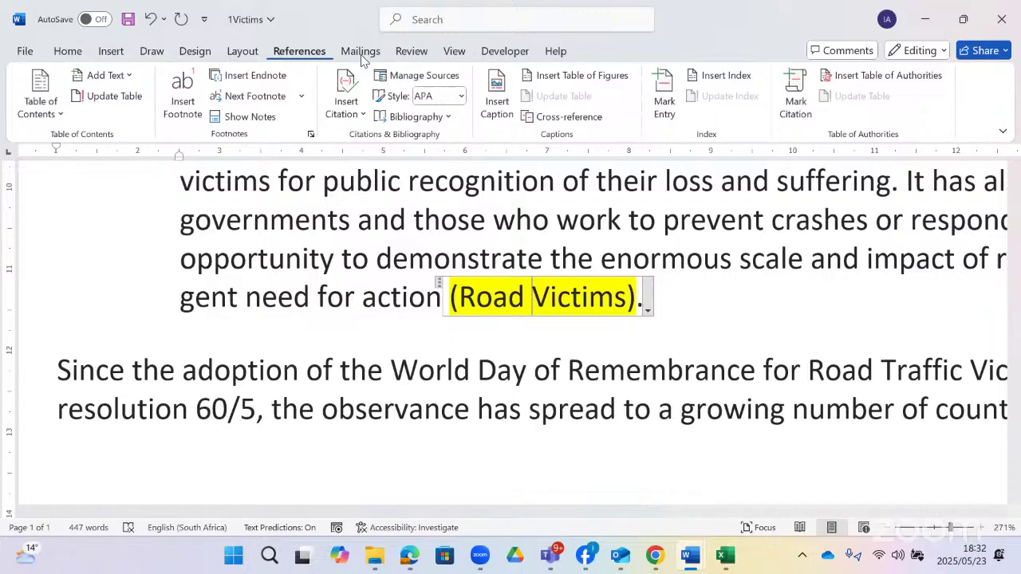
{"action": "left_click", "coordinate": [430, 77]}
{"action": "left_click", "coordinate": [594, 169]}
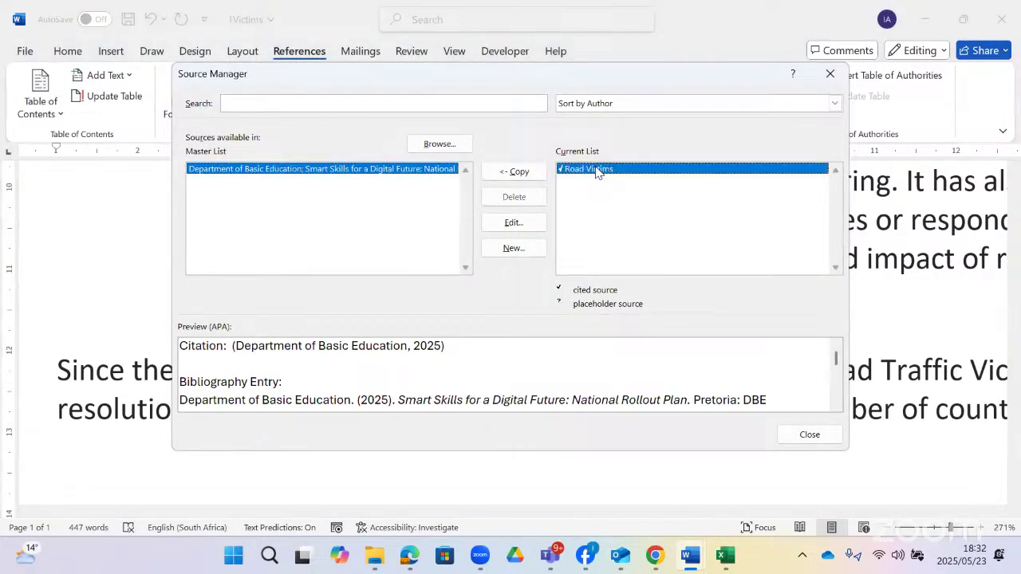
{"action": "left_click", "coordinate": [514, 226]}
{"action": "left_click", "coordinate": [784, 356]}
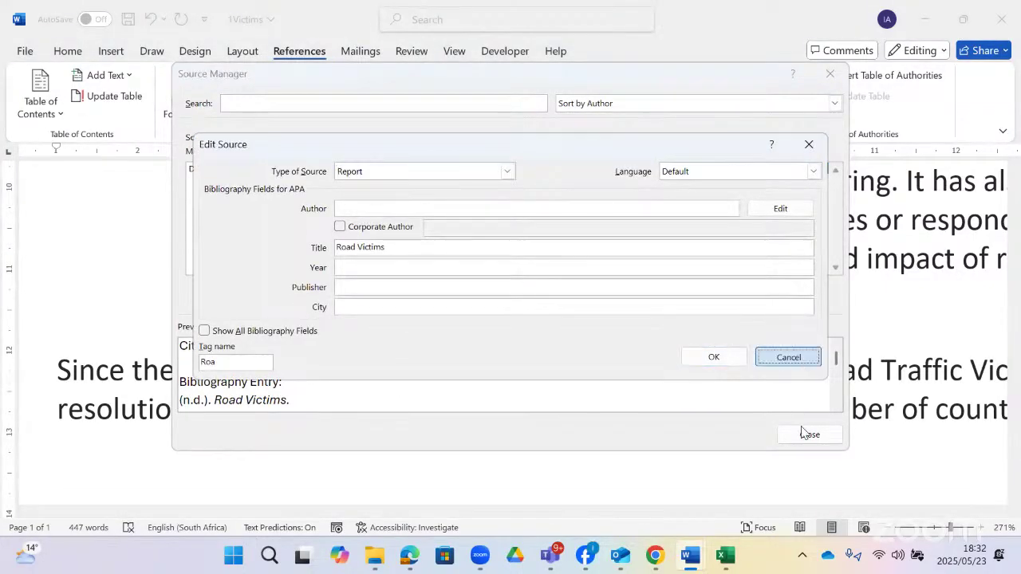
{"action": "left_click", "coordinate": [806, 435]}
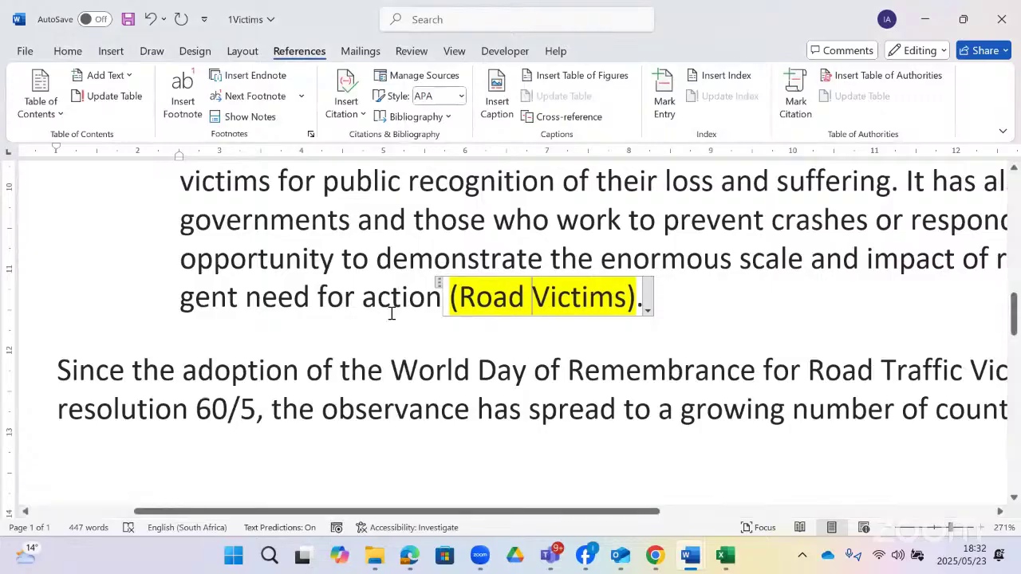
{"action": "left_click", "coordinate": [648, 311]}
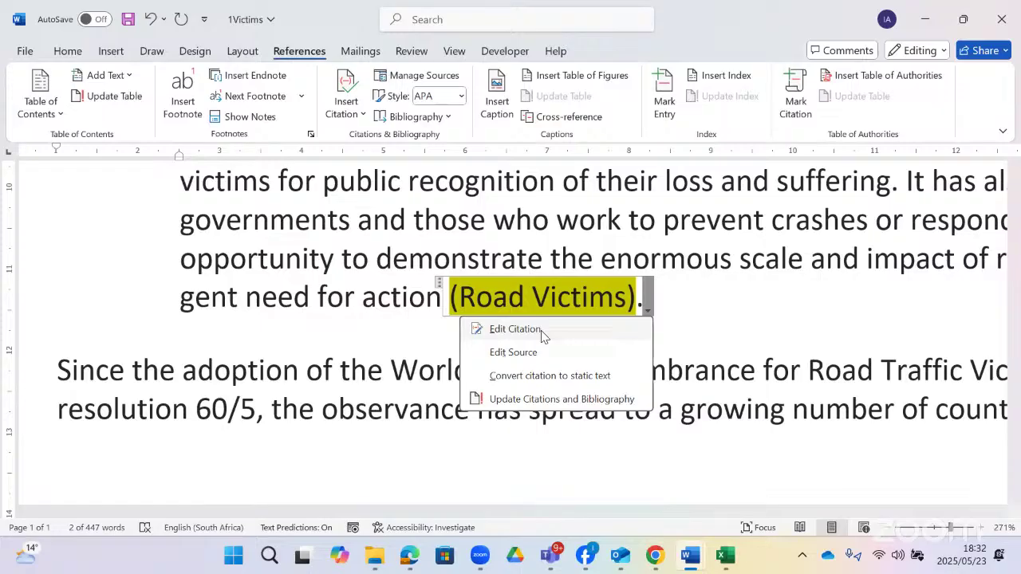
- Edit the Road Victims source with author UN and year 2021, making the citation (UN, 2021)
{"action": "left_click", "coordinate": [541, 330]}
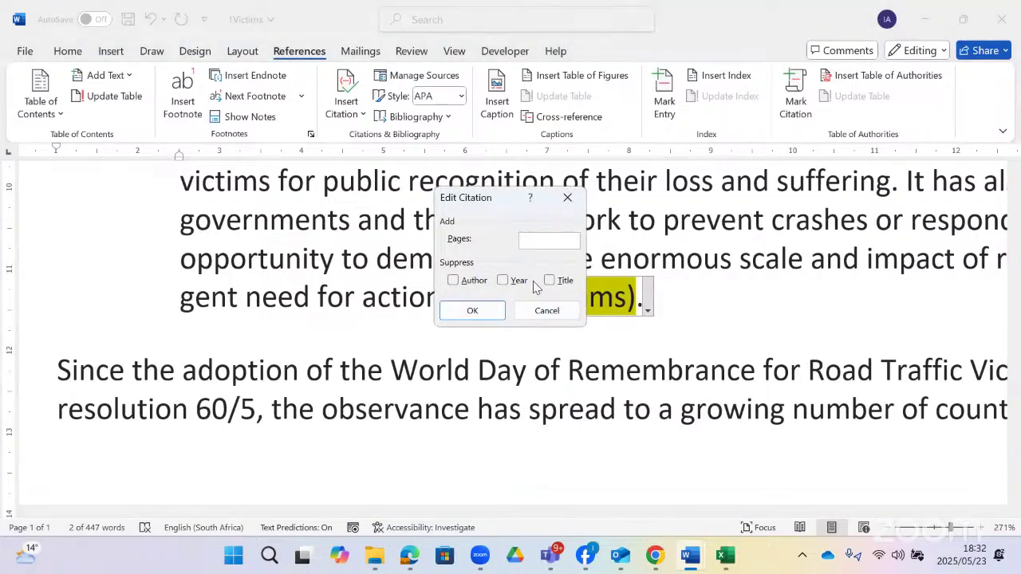
{"action": "left_click", "coordinate": [548, 243]}
{"action": "left_click", "coordinate": [545, 311]}
{"action": "left_click", "coordinate": [647, 311]}
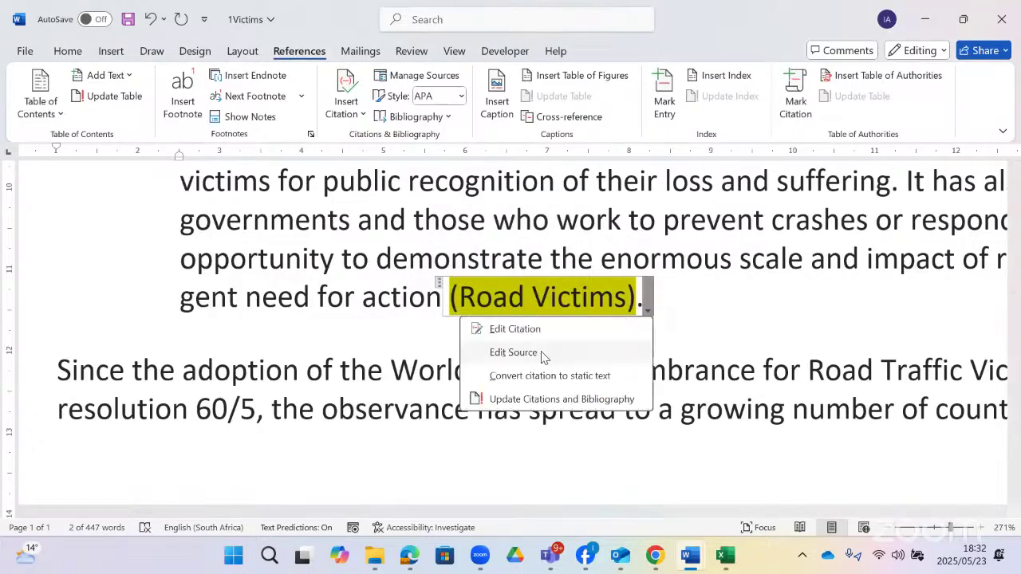
{"action": "left_click", "coordinate": [542, 355]}
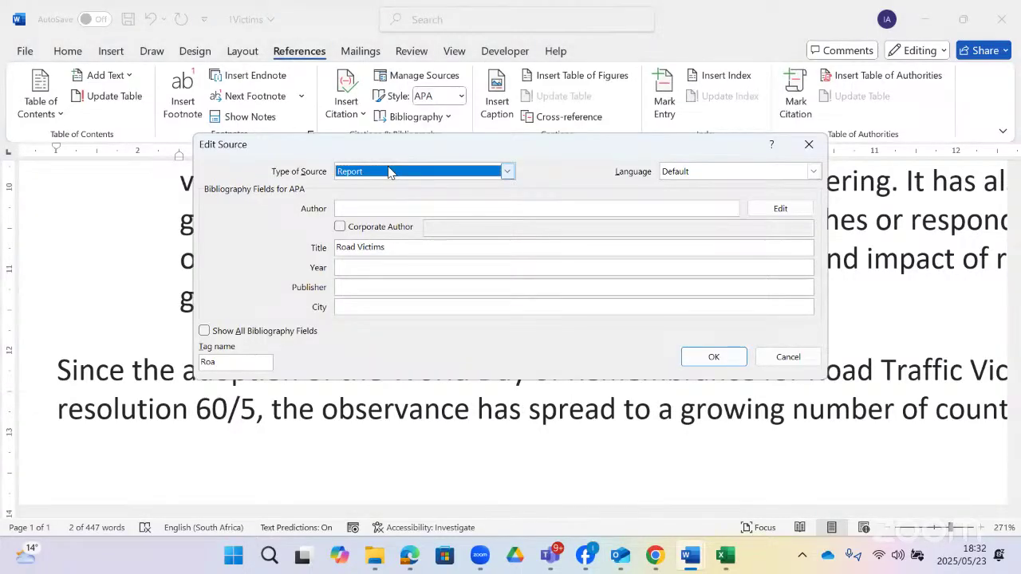
{"action": "left_click", "coordinate": [381, 214]}
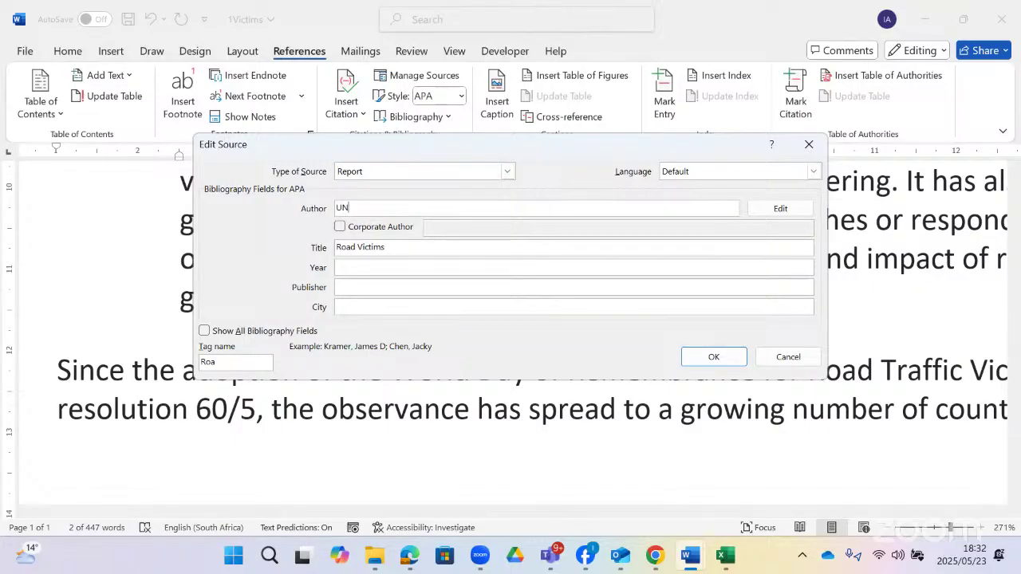
{"action": "left_click", "coordinate": [364, 267]}
{"action": "type", "text": "2021"}
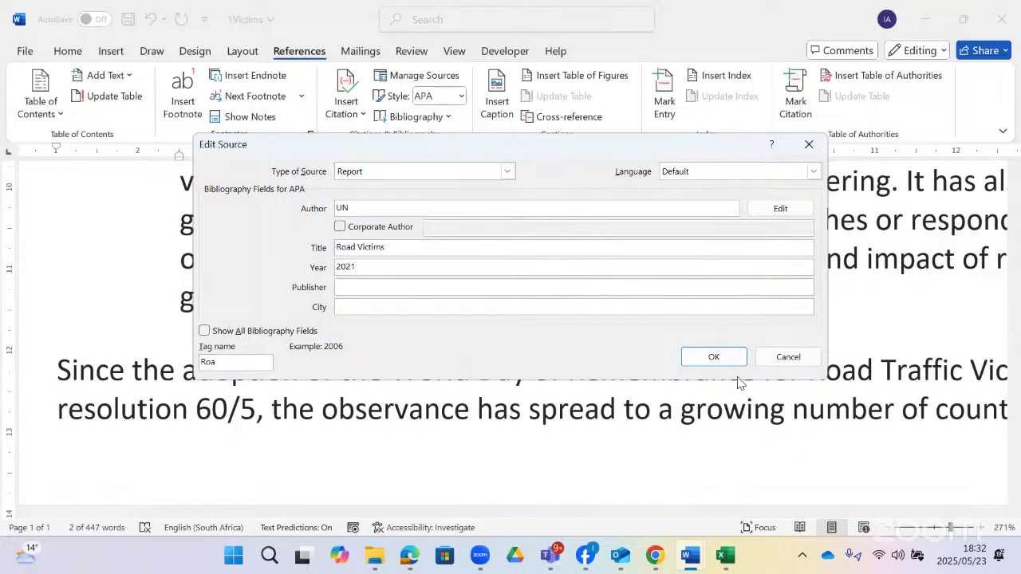
{"action": "left_click", "coordinate": [703, 356]}
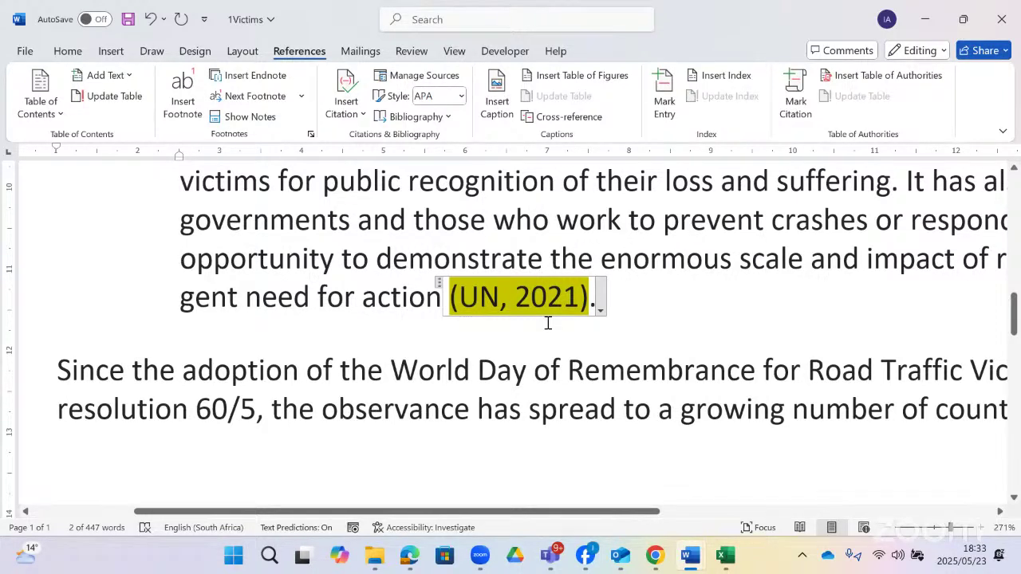
{"action": "left_click", "coordinate": [410, 78]}
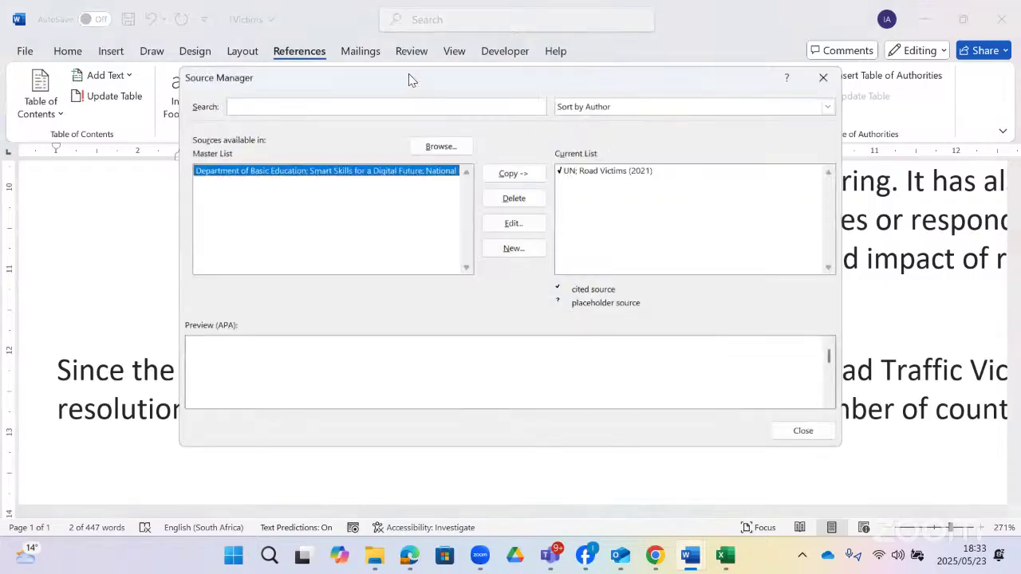
{"action": "left_click", "coordinate": [515, 249]}
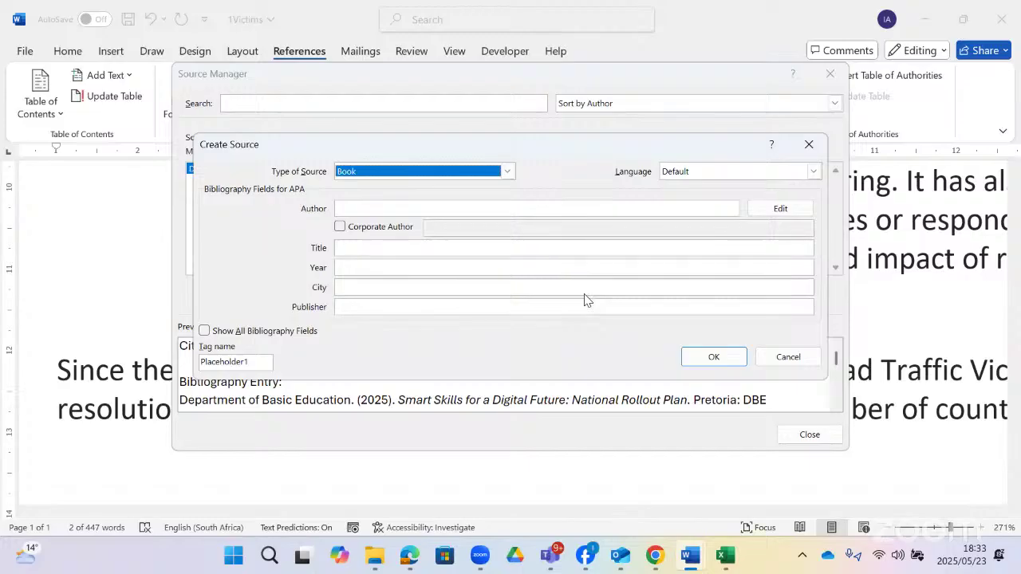
{"action": "left_click", "coordinate": [777, 358]}
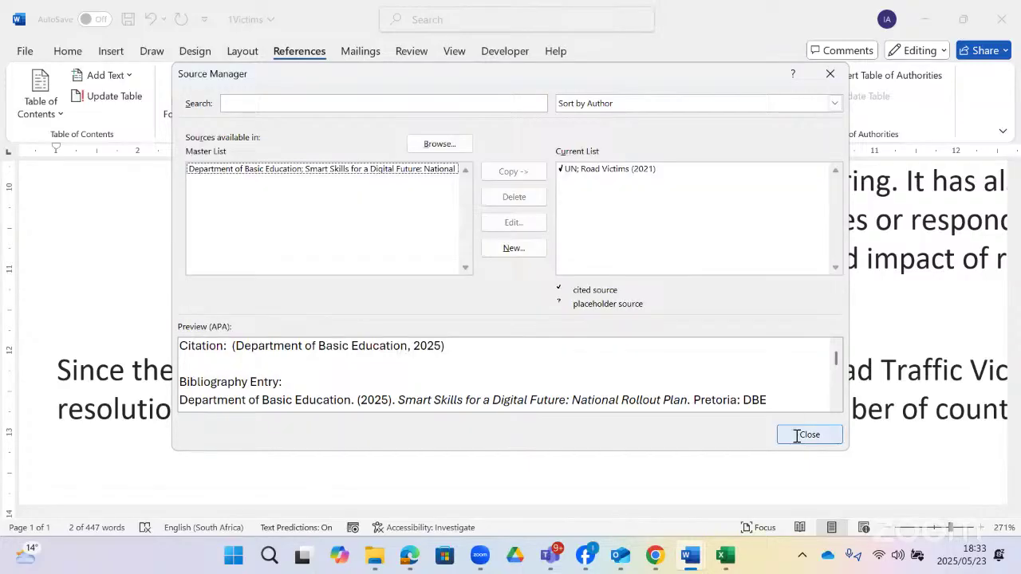
{"action": "left_click", "coordinate": [796, 436]}
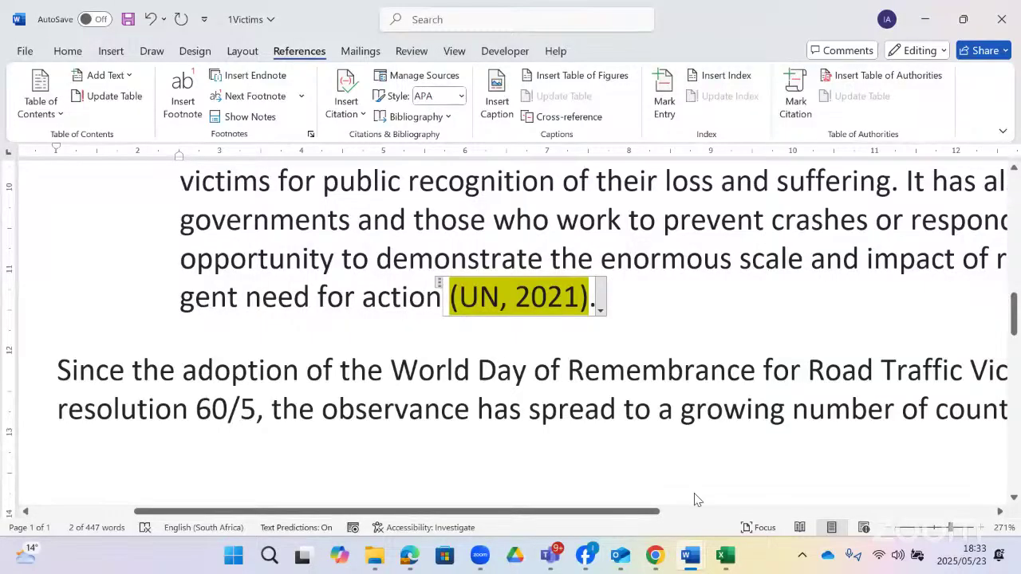
{"action": "key", "text": "alt+Tab"}
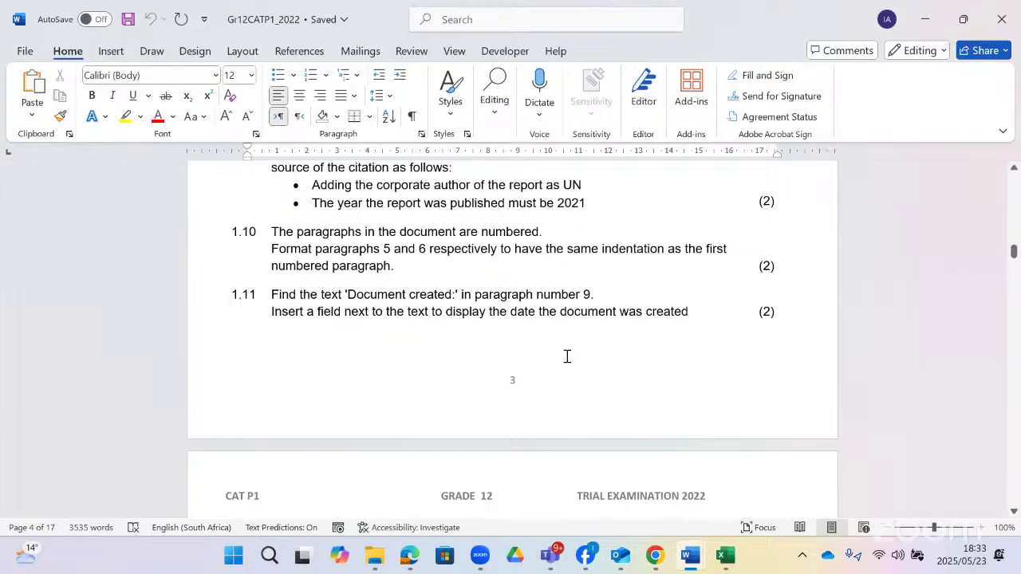
{"action": "key", "text": "alt+Tab"}
{"action": "scroll", "coordinate": [567, 356], "scroll_direction": "up", "scroll_amount": 2}
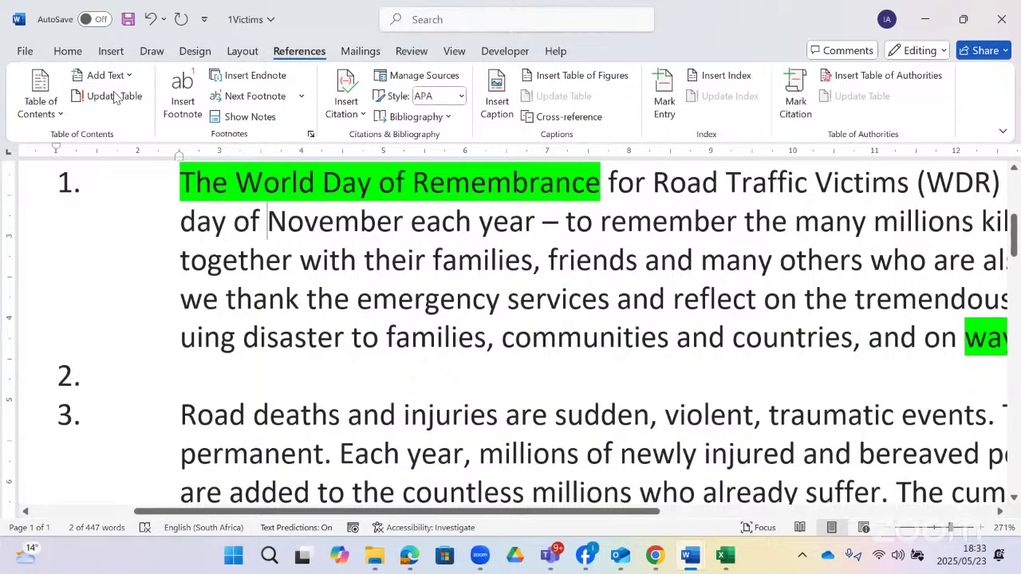
{"action": "left_click", "coordinate": [68, 50]}
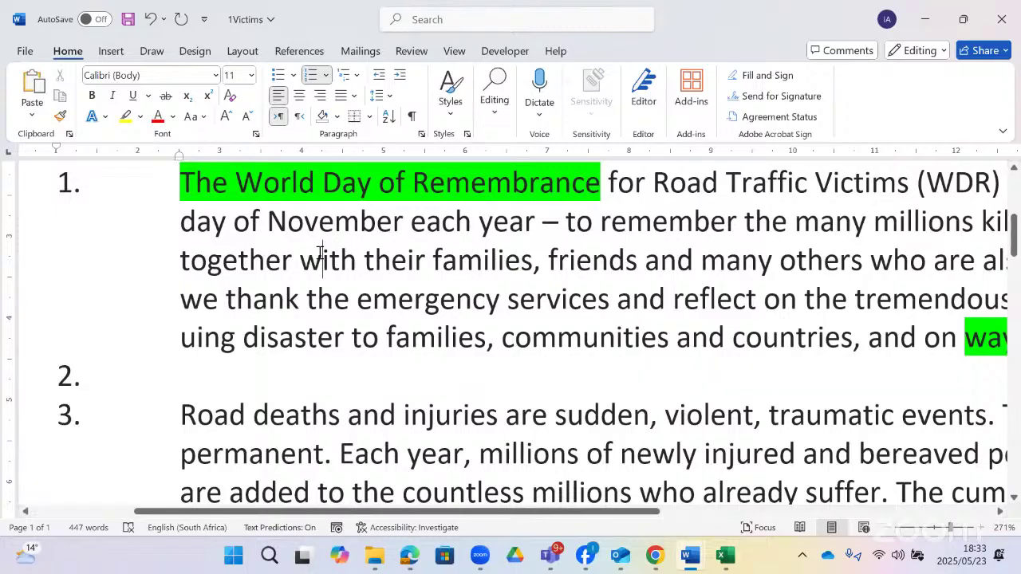
{"action": "scroll", "coordinate": [318, 259], "scroll_direction": "down", "scroll_amount": 2}
{"action": "scroll", "coordinate": [275, 311], "scroll_direction": "down", "scroll_amount": 5}
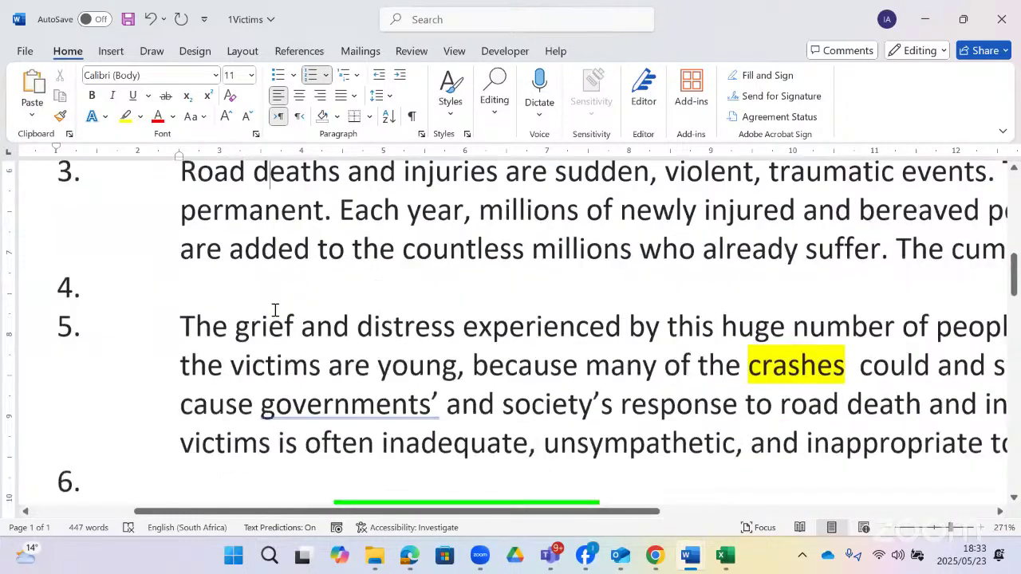
{"action": "scroll", "coordinate": [274, 310], "scroll_direction": "up", "scroll_amount": 1}
{"action": "scroll", "coordinate": [276, 311], "scroll_direction": "down", "scroll_amount": 1}
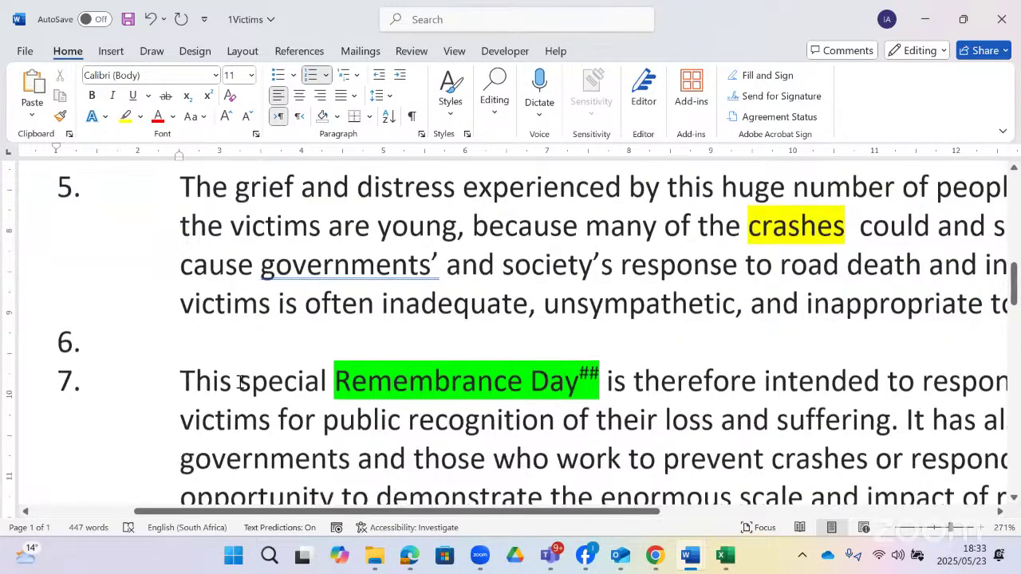
{"action": "left_click", "coordinate": [253, 375]}
{"action": "scroll", "coordinate": [260, 355], "scroll_direction": "down", "scroll_amount": 1}
{"action": "scroll", "coordinate": [269, 279], "scroll_direction": "up", "scroll_amount": 1}
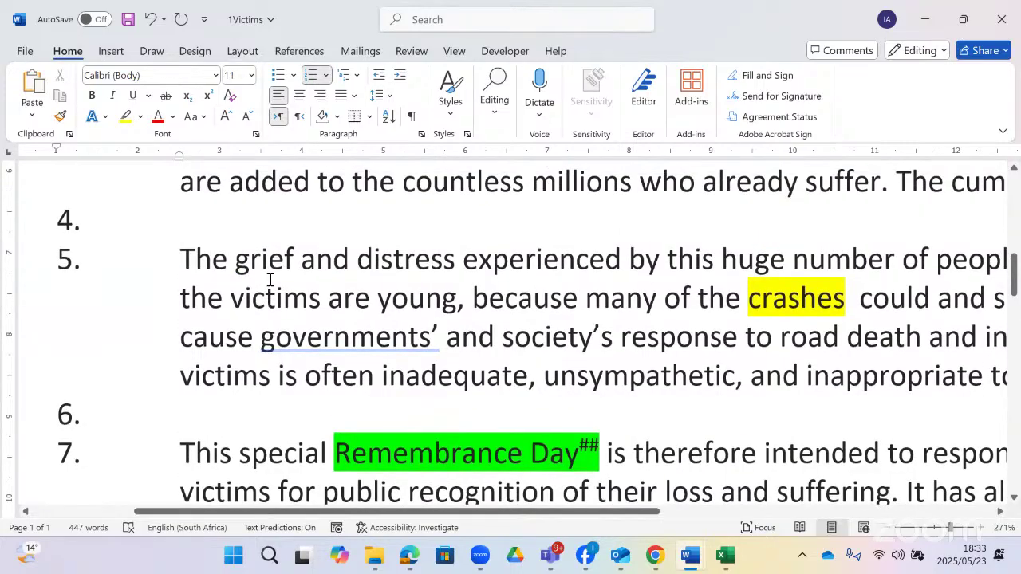
{"action": "scroll", "coordinate": [271, 277], "scroll_direction": "up", "scroll_amount": 2}
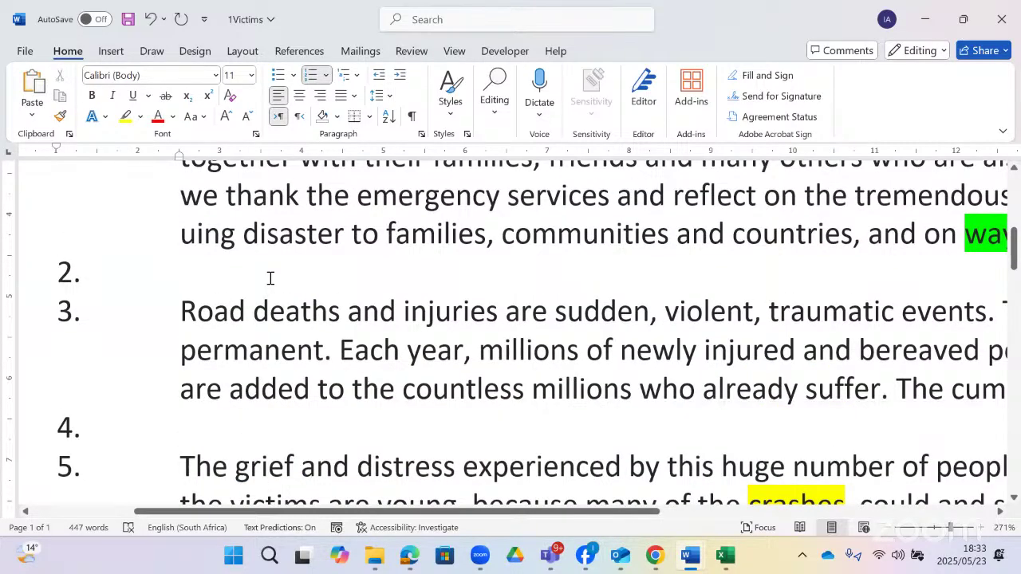
{"action": "scroll", "coordinate": [270, 278], "scroll_direction": "down", "scroll_amount": 1}
{"action": "scroll", "coordinate": [252, 313], "scroll_direction": "down", "scroll_amount": 1}
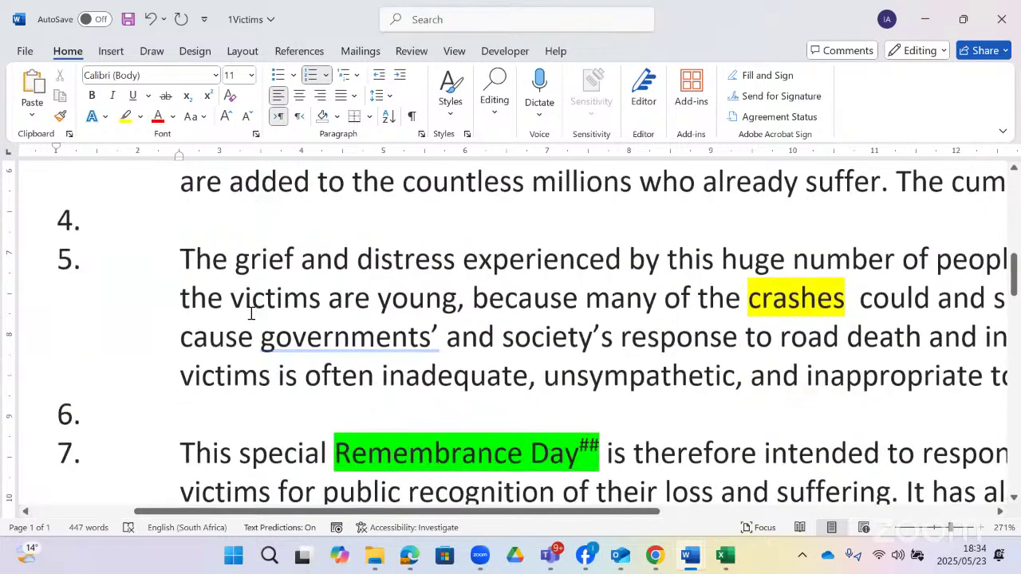
{"action": "scroll", "coordinate": [251, 314], "scroll_direction": "down", "scroll_amount": 3}
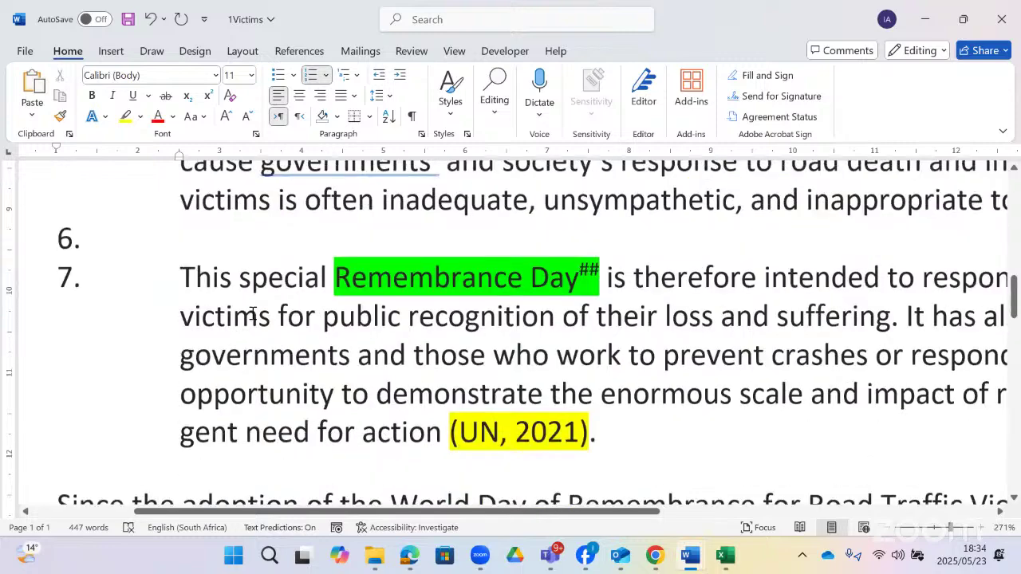
{"action": "scroll", "coordinate": [252, 313], "scroll_direction": "down", "scroll_amount": 2}
{"action": "scroll", "coordinate": [252, 313], "scroll_direction": "up", "scroll_amount": 2}
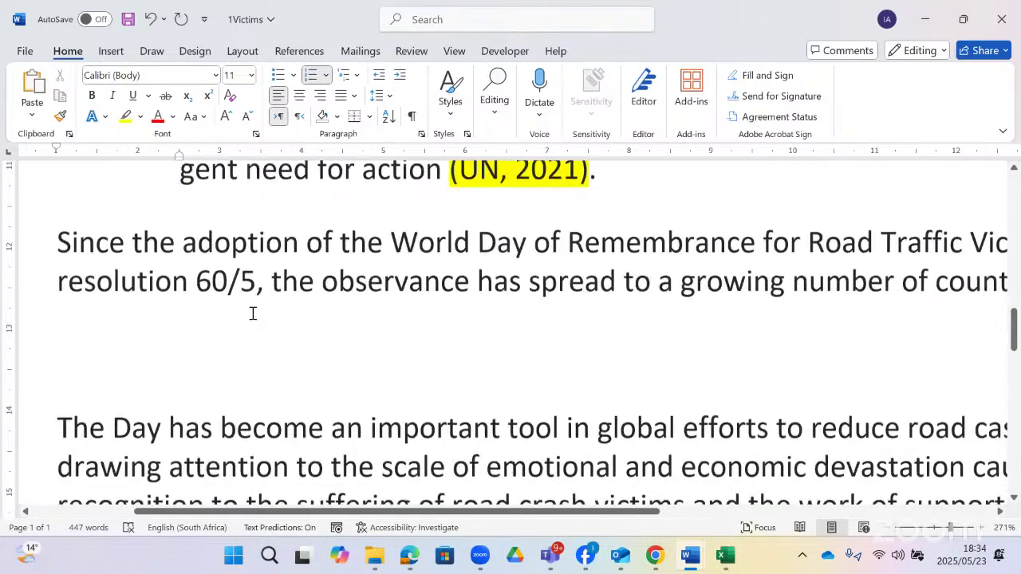
{"action": "scroll", "coordinate": [252, 313], "scroll_direction": "down", "scroll_amount": 1}
{"action": "scroll", "coordinate": [252, 313], "scroll_direction": "down", "scroll_amount": 3}
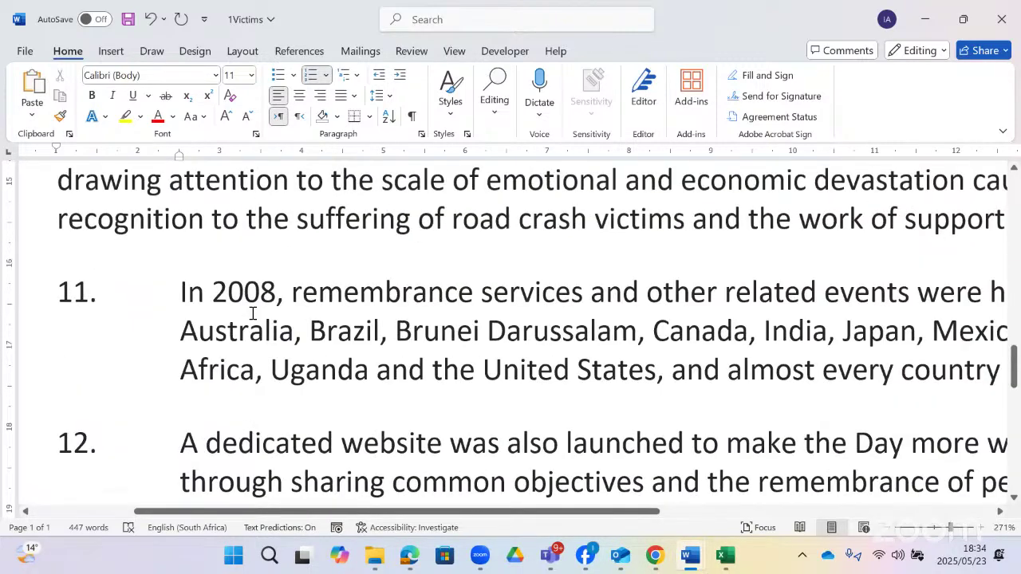
{"action": "scroll", "coordinate": [252, 313], "scroll_direction": "up", "scroll_amount": 5}
{"action": "scroll", "coordinate": [252, 313], "scroll_direction": "up", "scroll_amount": 4}
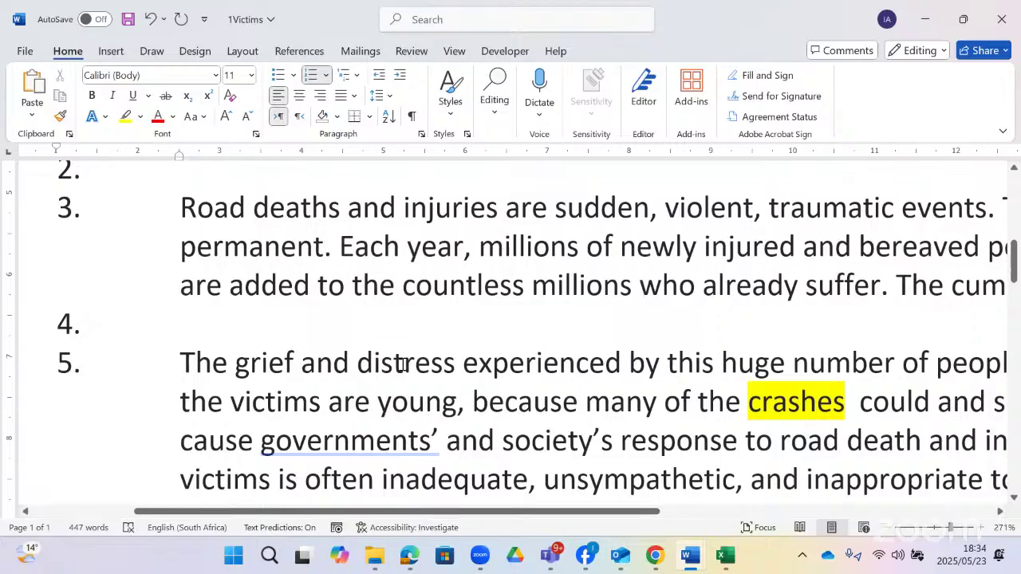
{"action": "scroll", "coordinate": [384, 364], "scroll_direction": "up", "scroll_amount": 2}
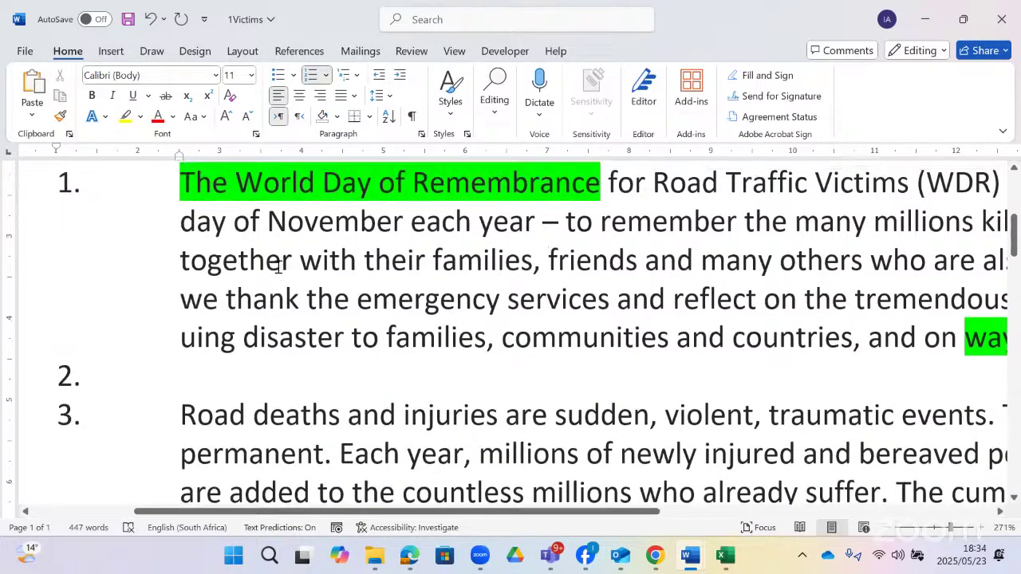
{"action": "left_click", "coordinate": [279, 251]}
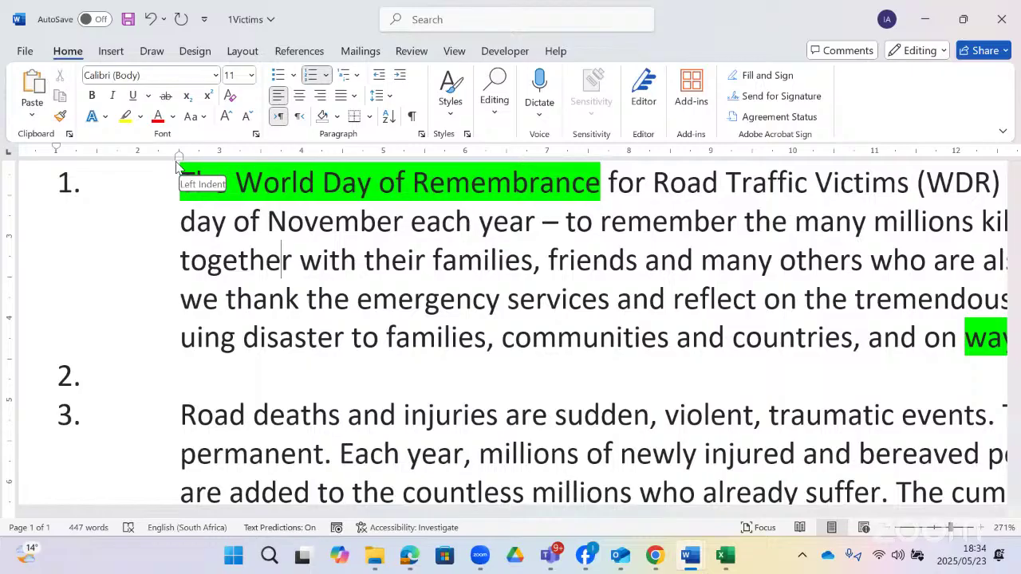
{"action": "scroll", "coordinate": [216, 250], "scroll_direction": "down", "scroll_amount": 3}
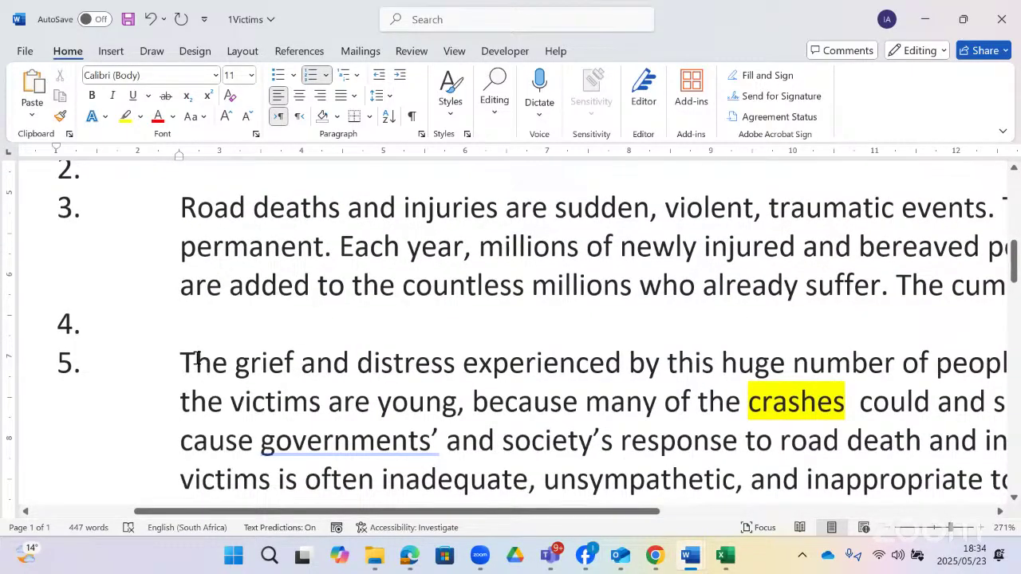
{"action": "scroll", "coordinate": [196, 359], "scroll_direction": "down", "scroll_amount": 2}
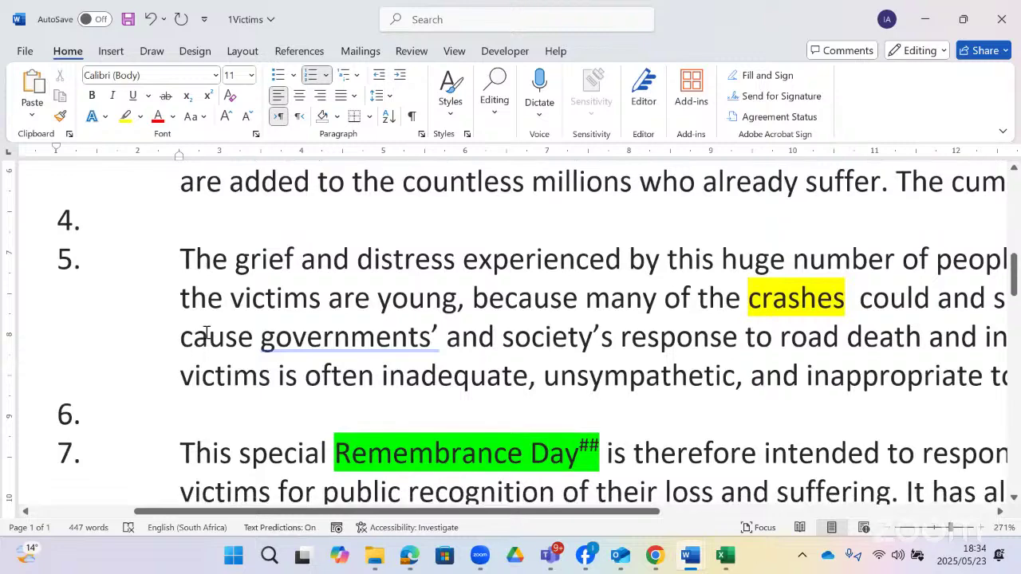
{"action": "scroll", "coordinate": [200, 367], "scroll_direction": "down", "scroll_amount": 2}
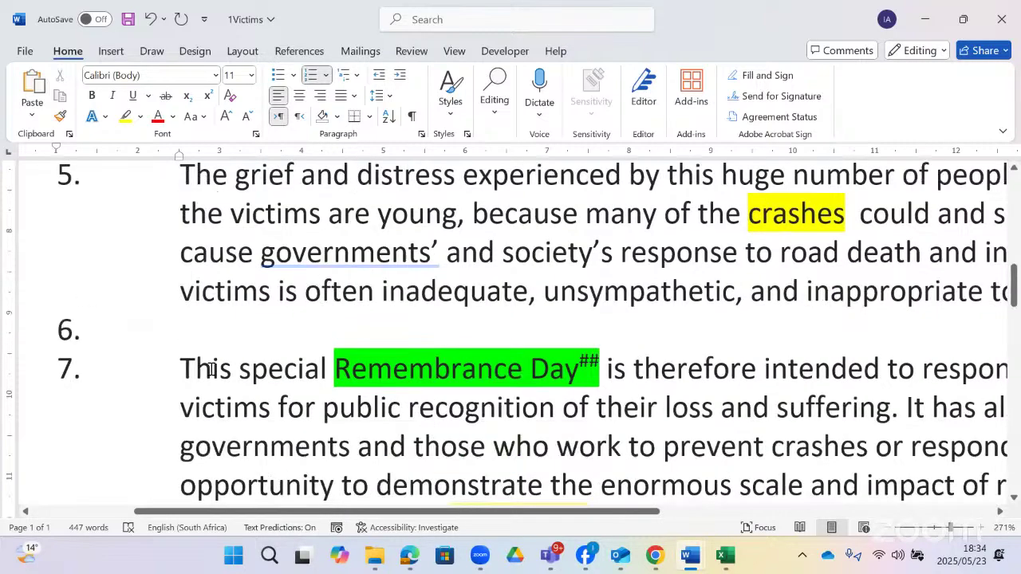
{"action": "left_click", "coordinate": [197, 304]}
{"action": "scroll", "coordinate": [205, 345], "scroll_direction": "down", "scroll_amount": 10}
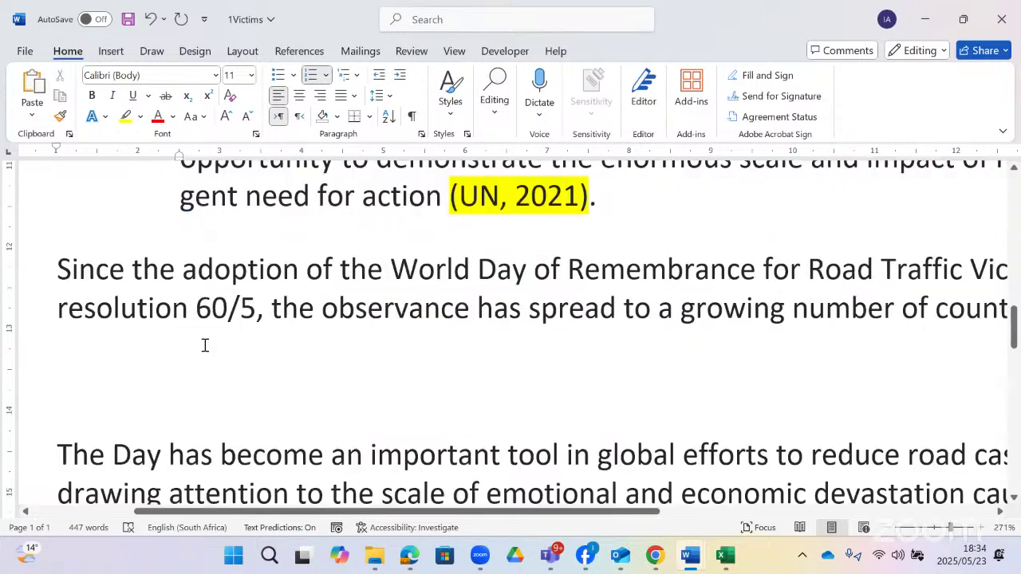
{"action": "scroll", "coordinate": [205, 344], "scroll_direction": "up", "scroll_amount": 4}
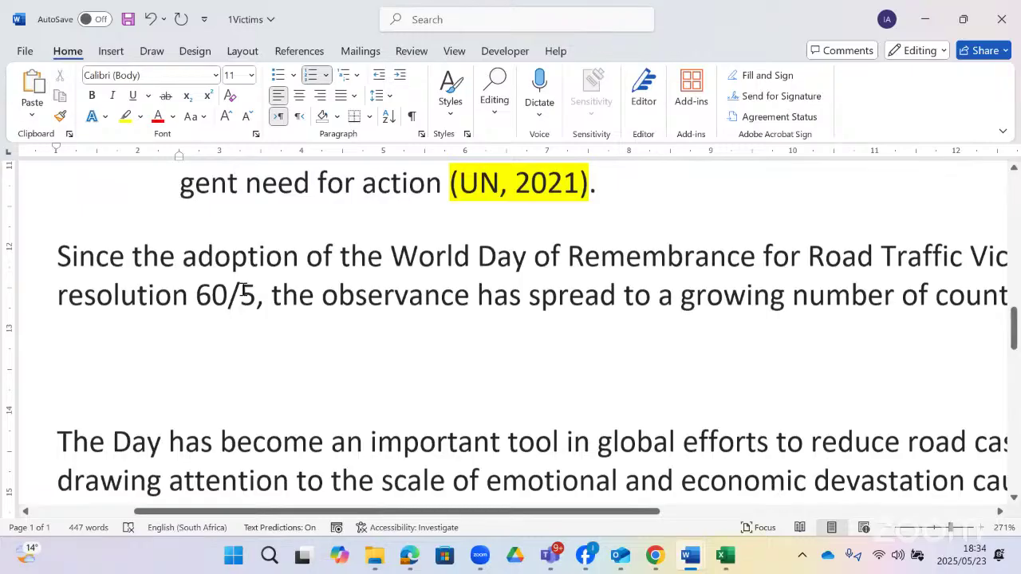
{"action": "scroll", "coordinate": [228, 431], "scroll_direction": "down", "scroll_amount": 2}
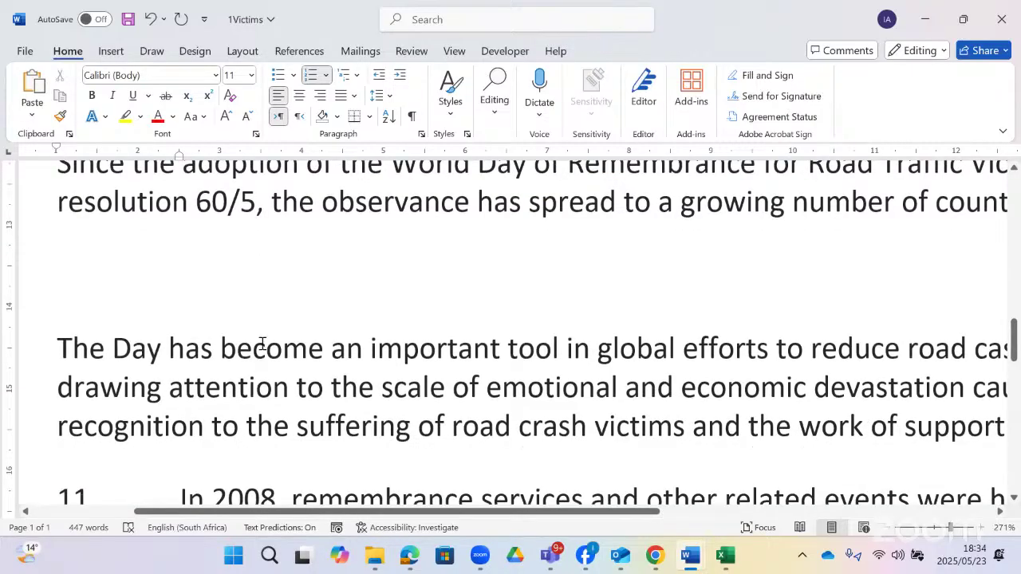
{"action": "left_click", "coordinate": [272, 201]}
{"action": "scroll", "coordinate": [286, 243], "scroll_direction": "up", "scroll_amount": 5}
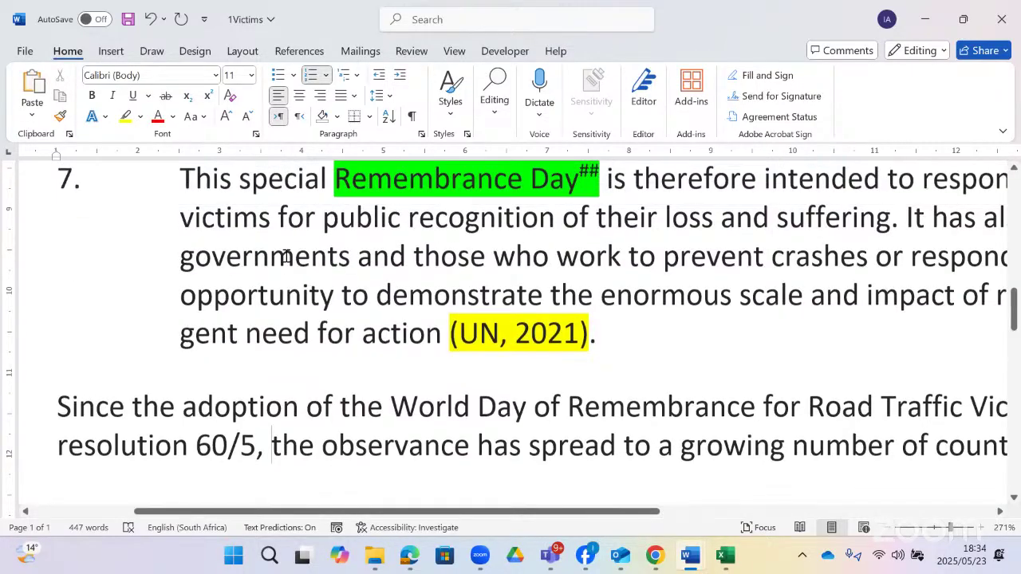
{"action": "left_click", "coordinate": [251, 245]}
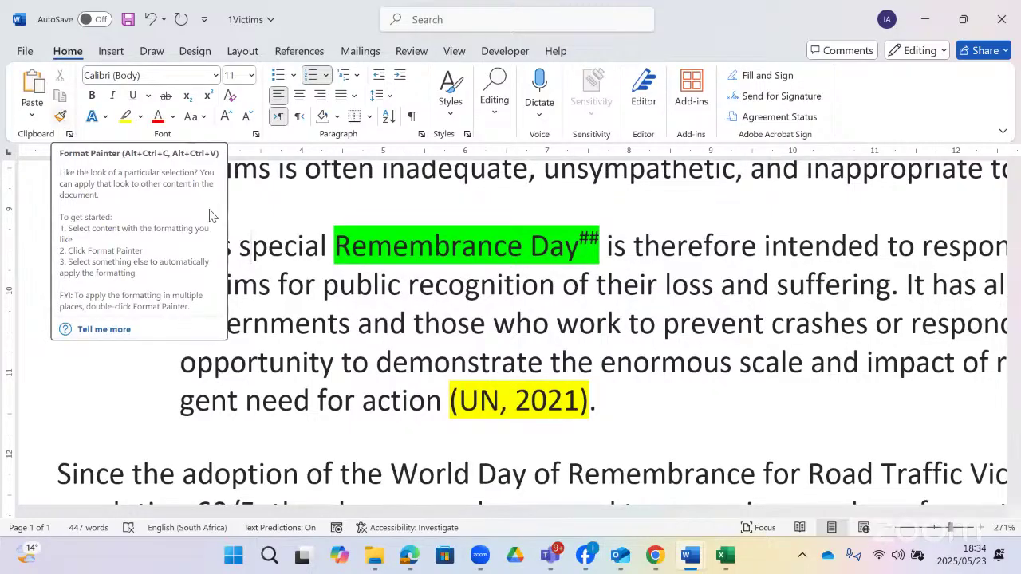
- Format Paint item 7's numbering and indentation onto paragraphs 8–10
{"action": "left_click", "coordinate": [61, 118]}
{"action": "scroll", "coordinate": [184, 276], "scroll_direction": "down", "scroll_amount": 6}
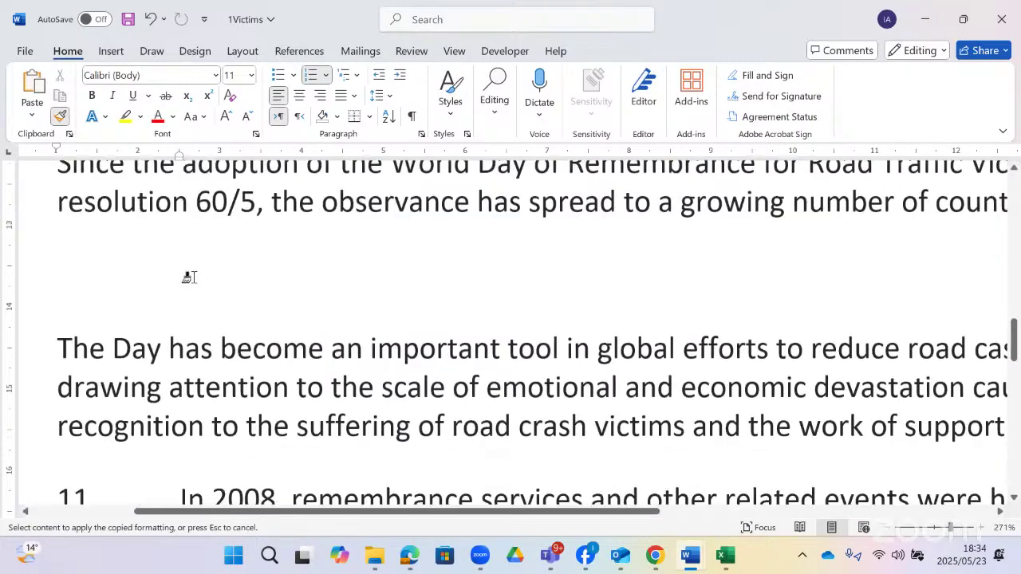
{"action": "scroll", "coordinate": [136, 258], "scroll_direction": "up", "scroll_amount": 3}
{"action": "mouse_move", "coordinate": [126, 264]}
{"action": "left_mouse_down"}
{"action": "mouse_move", "coordinate": [182, 488]}
{"action": "mouse_move", "coordinate": [246, 415]}
{"action": "left_mouse_up"}
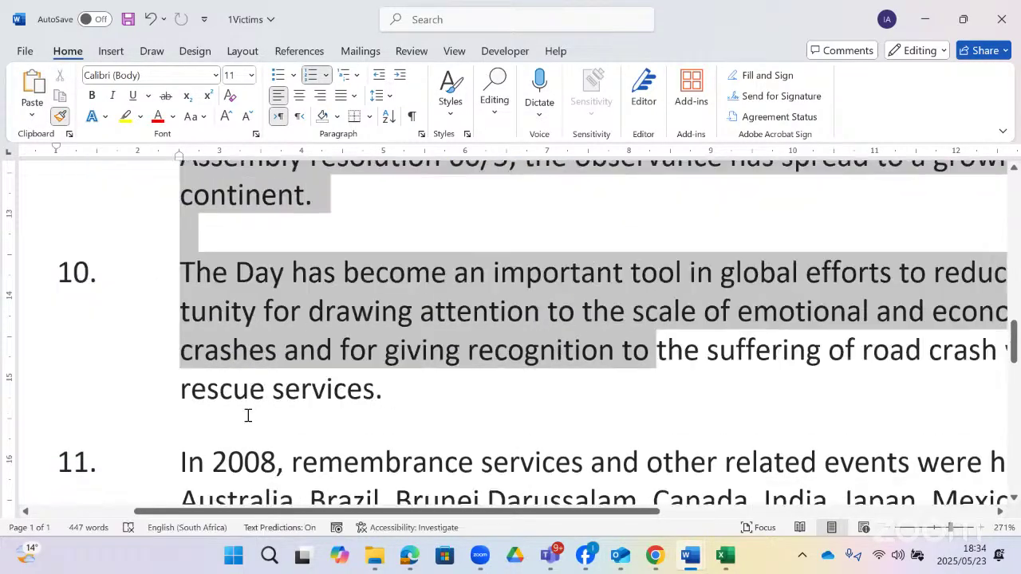
{"action": "scroll", "coordinate": [263, 409], "scroll_direction": "up", "scroll_amount": 2}
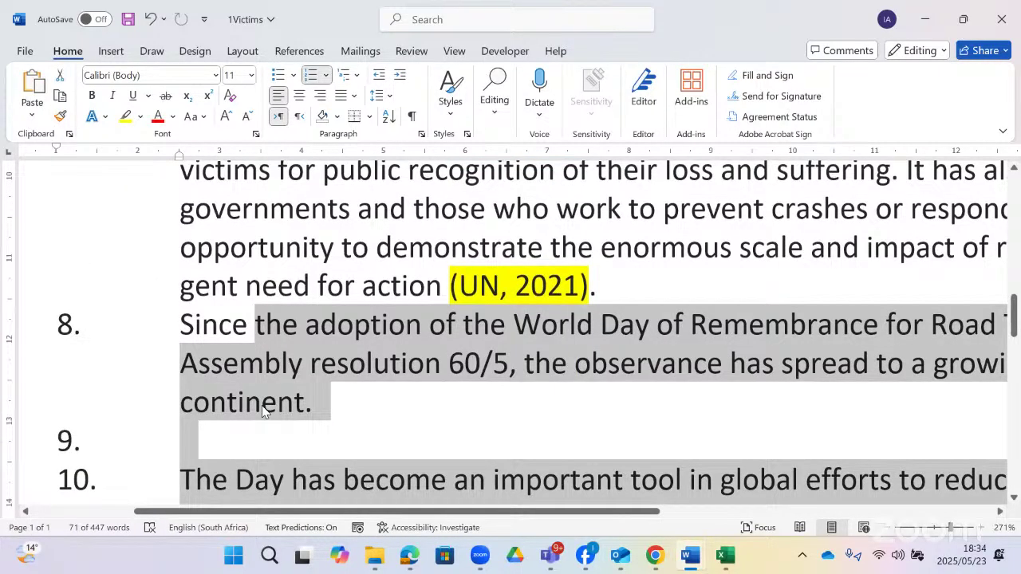
{"action": "scroll", "coordinate": [263, 409], "scroll_direction": "up", "scroll_amount": 2}
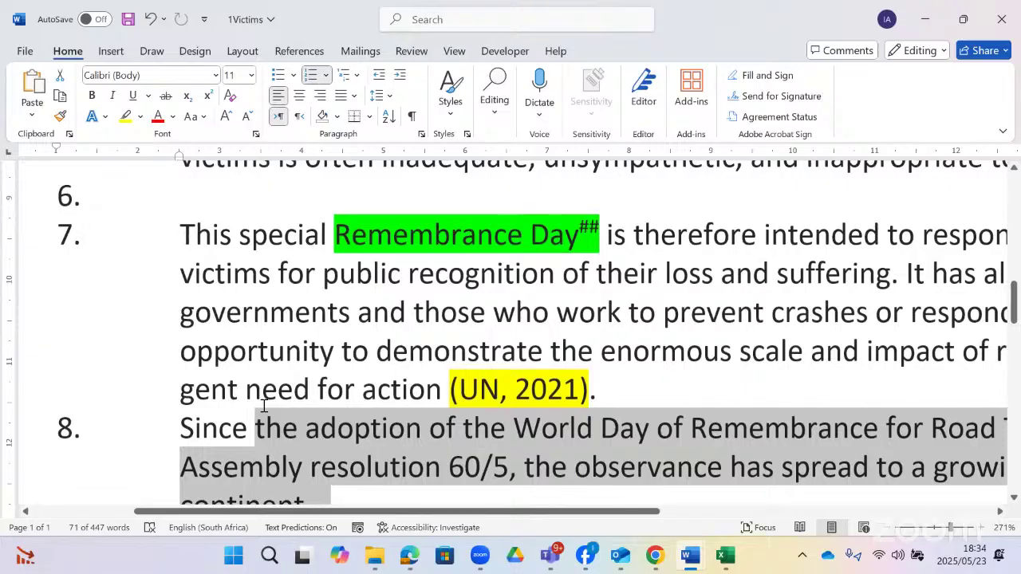
{"action": "left_click", "coordinate": [284, 335]}
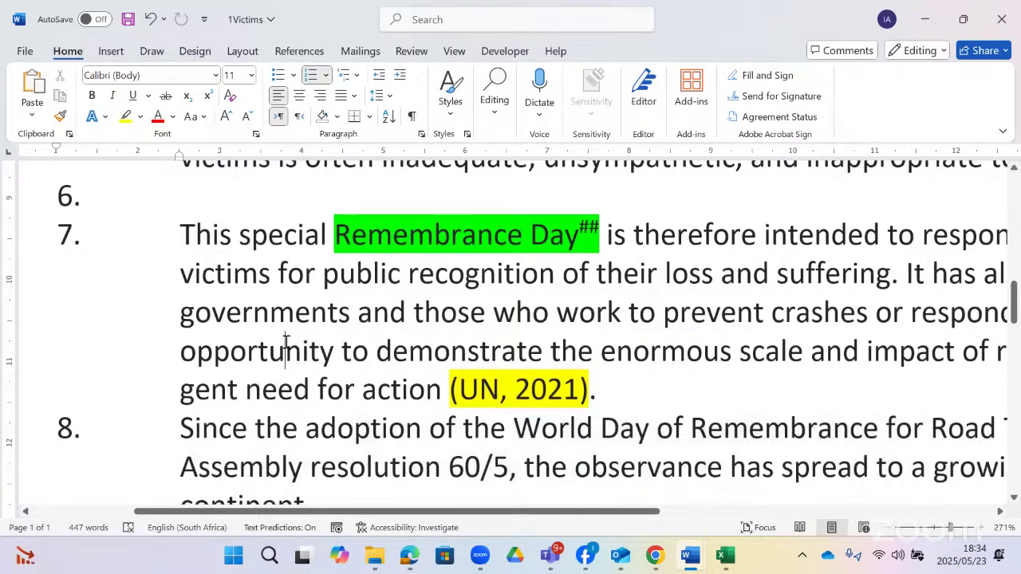
{"action": "scroll", "coordinate": [285, 341], "scroll_direction": "up", "scroll_amount": 6}
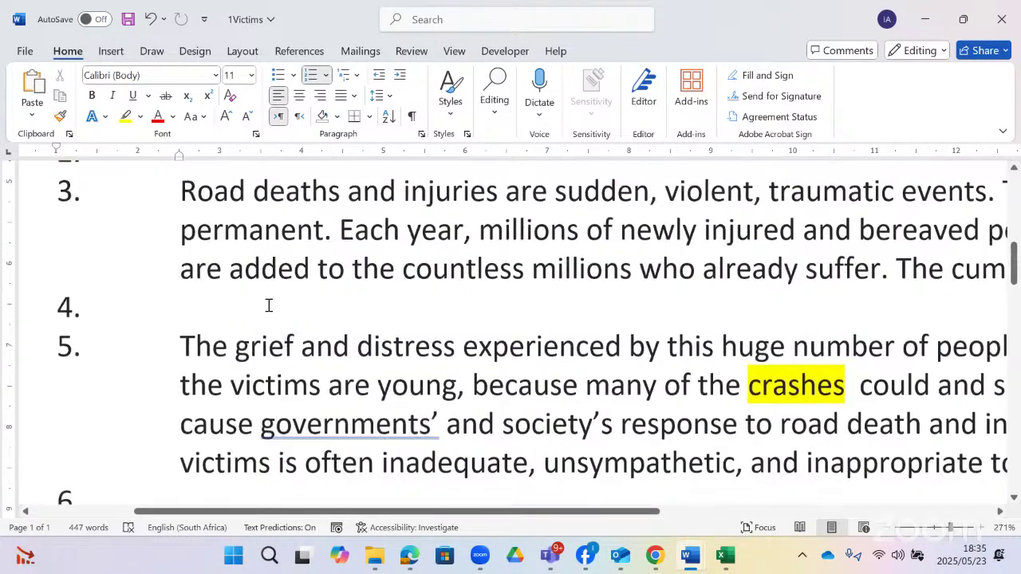
- Format Paint numbered paragraph 3's formatting onto paragraph 5
{"action": "left_click", "coordinate": [279, 239]}
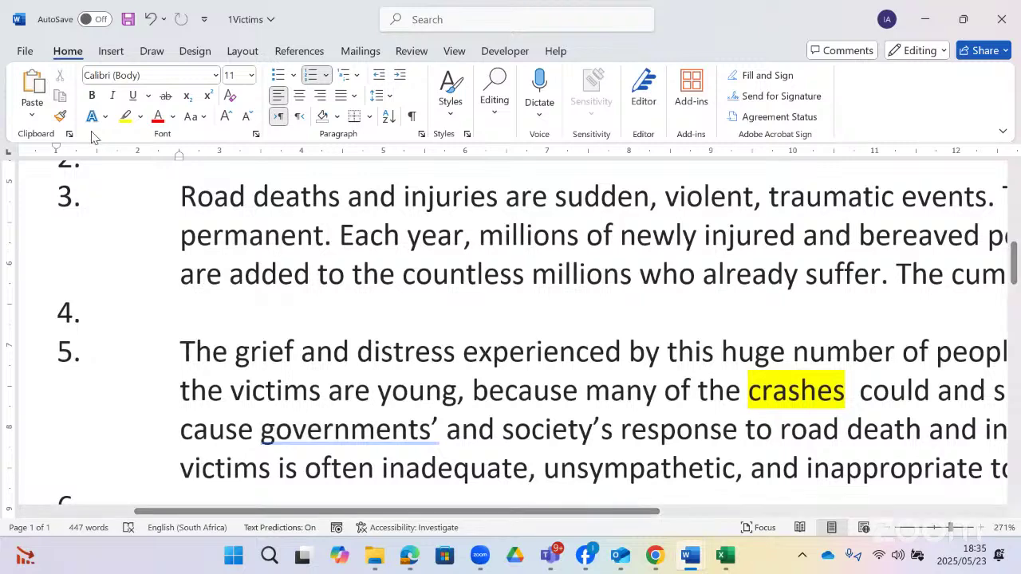
{"action": "left_click", "coordinate": [59, 115]}
{"action": "scroll", "coordinate": [213, 294], "scroll_direction": "down", "scroll_amount": 1}
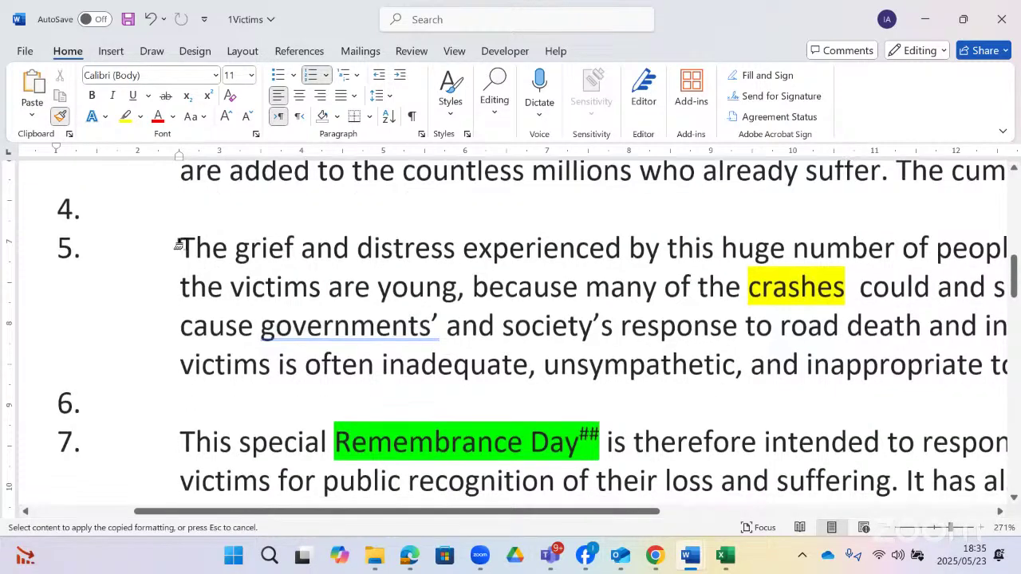
{"action": "left_click_drag", "start_coordinate": [178, 239], "coordinate": [246, 399]}
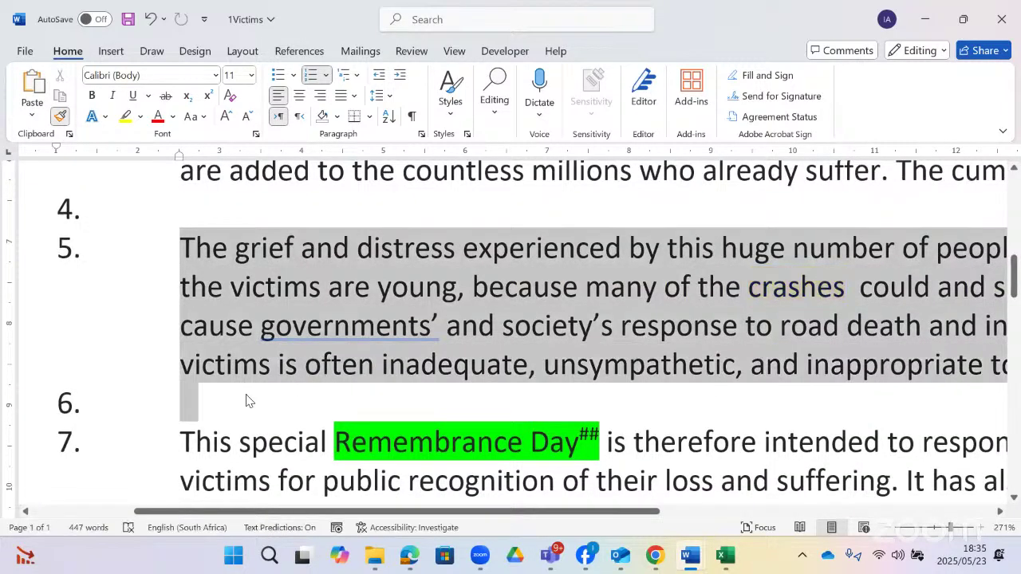
{"action": "left_click", "coordinate": [288, 299]}
{"action": "scroll", "coordinate": [287, 298], "scroll_direction": "down", "scroll_amount": 5}
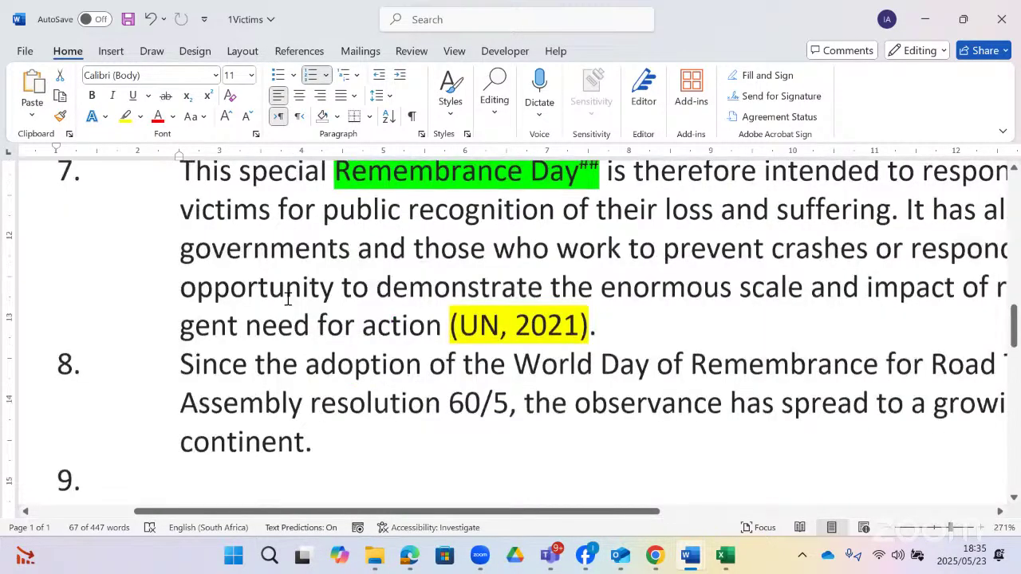
{"action": "scroll", "coordinate": [239, 239], "scroll_direction": "up", "scroll_amount": 1}
{"action": "scroll", "coordinate": [226, 333], "scroll_direction": "down", "scroll_amount": 4}
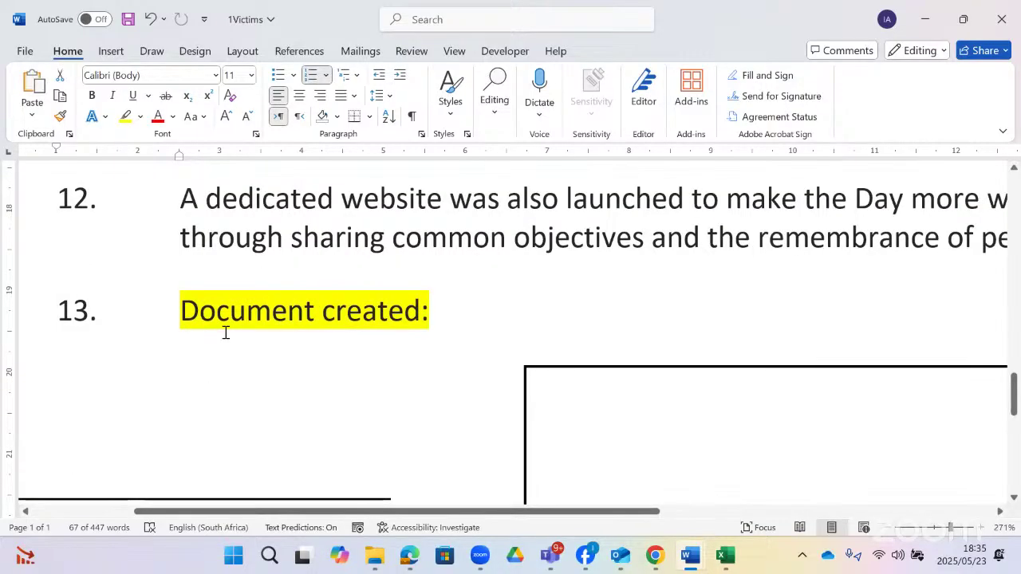
{"action": "scroll", "coordinate": [226, 332], "scroll_direction": "up", "scroll_amount": 3}
{"action": "scroll", "coordinate": [225, 333], "scroll_direction": "up", "scroll_amount": 2}
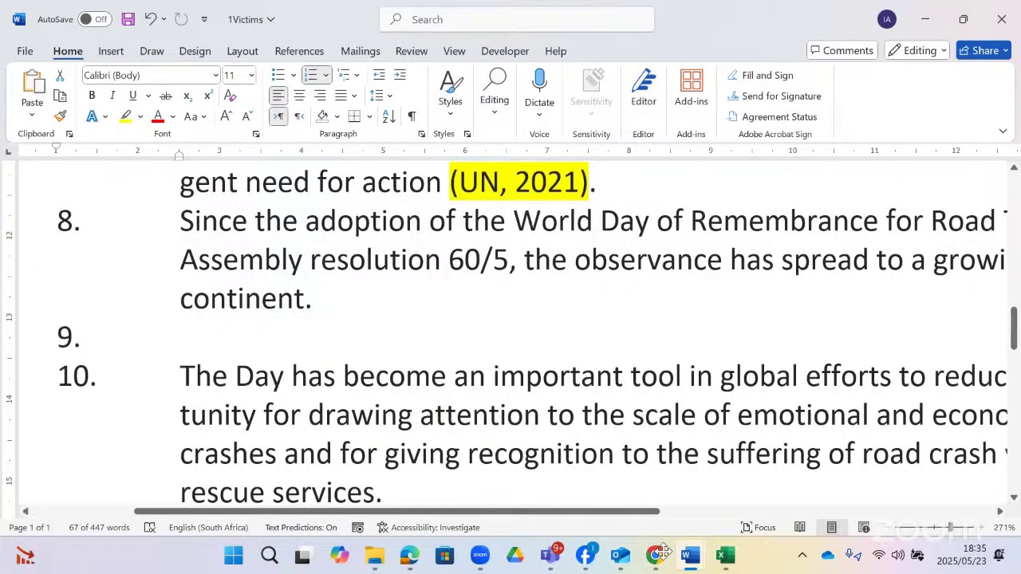
{"action": "mouse_move", "coordinate": [690, 556]}
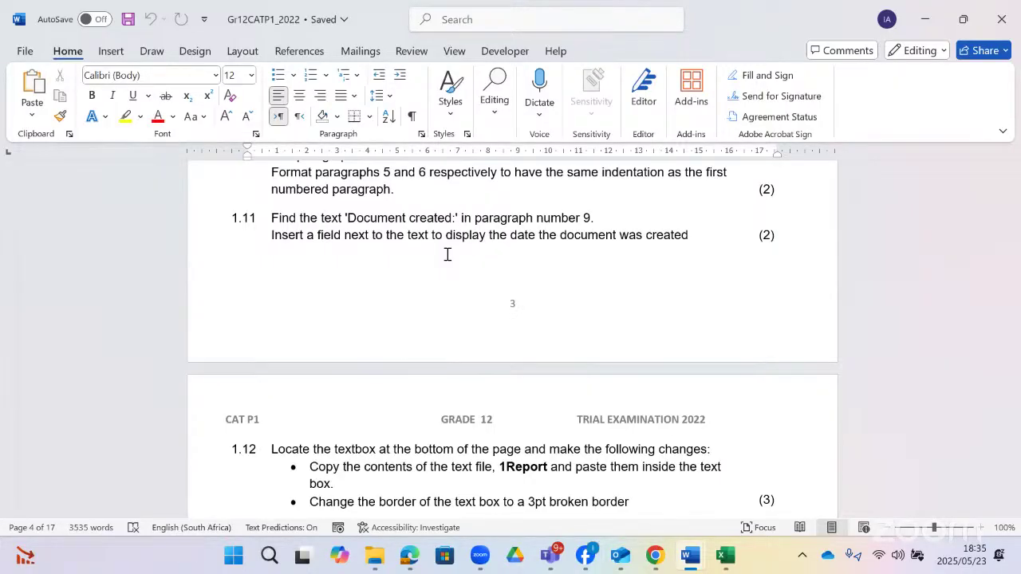
{"action": "scroll", "coordinate": [447, 255], "scroll_direction": "down", "scroll_amount": 5}
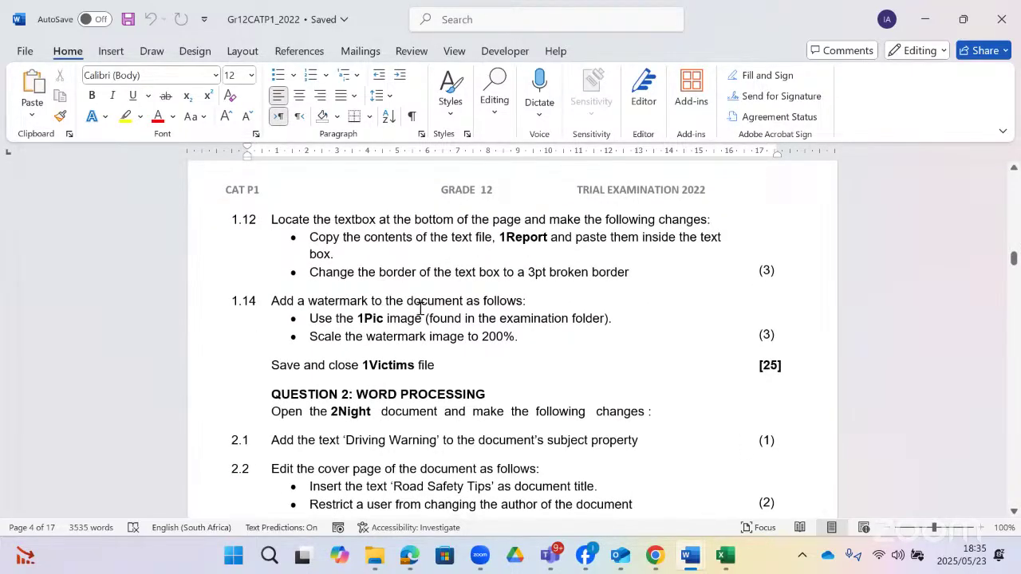
{"action": "key", "text": "alt+Tab"}
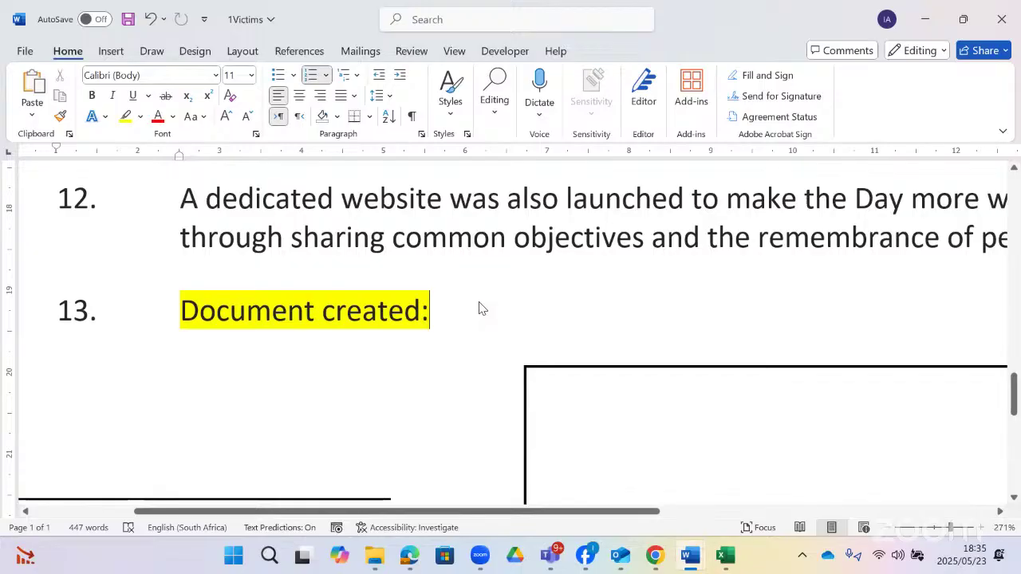
{"action": "key", "text": "alt+Tab"}
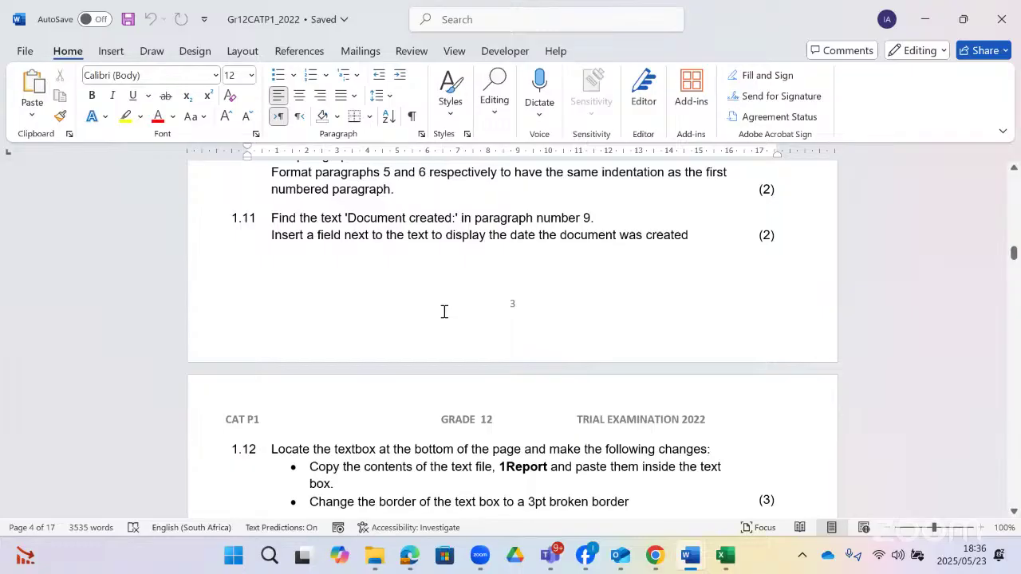
{"action": "key", "text": "alt+Tab"}
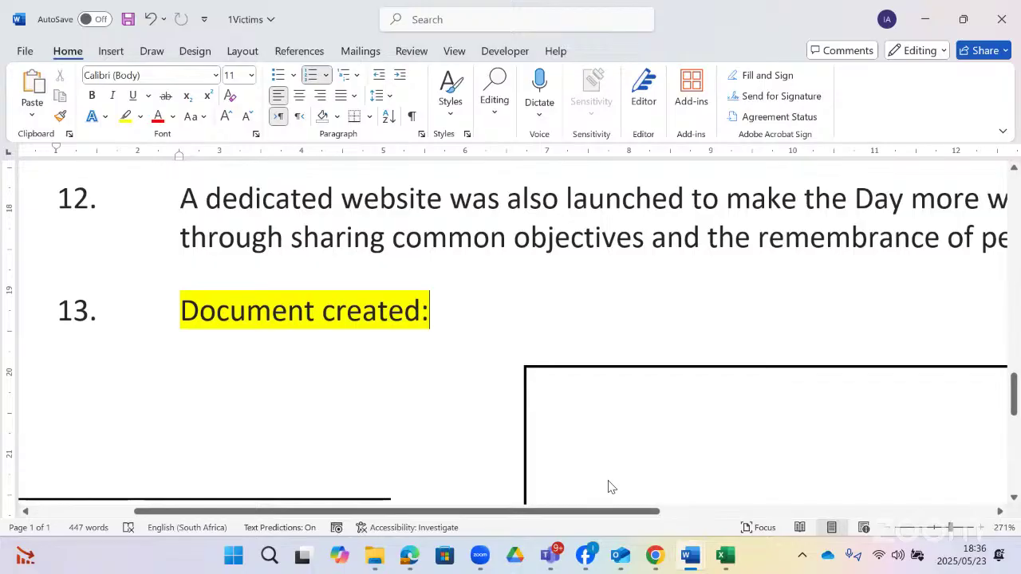
{"action": "key", "text": "alt+Tab"}
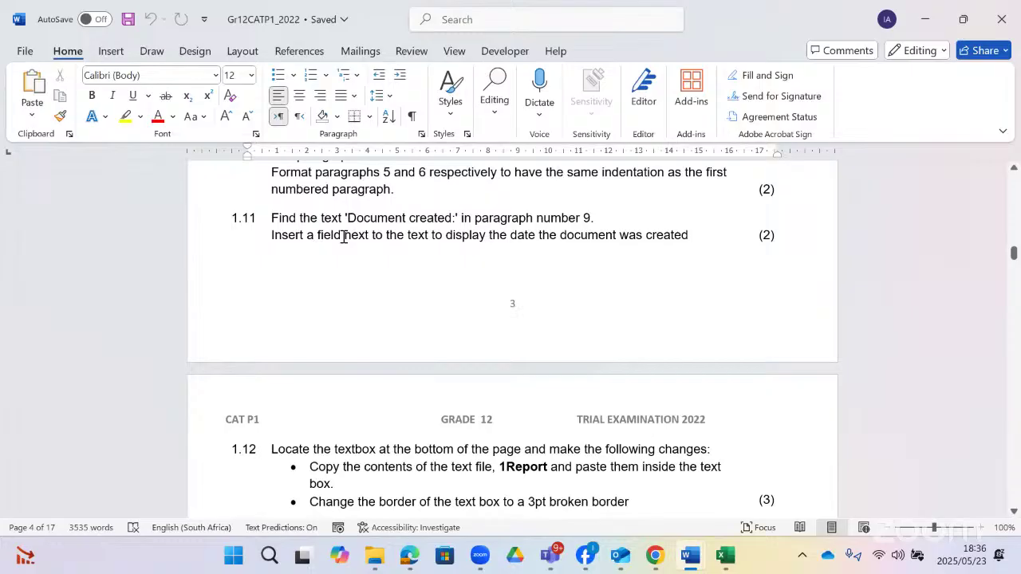
{"action": "double_click", "coordinate": [328, 234]}
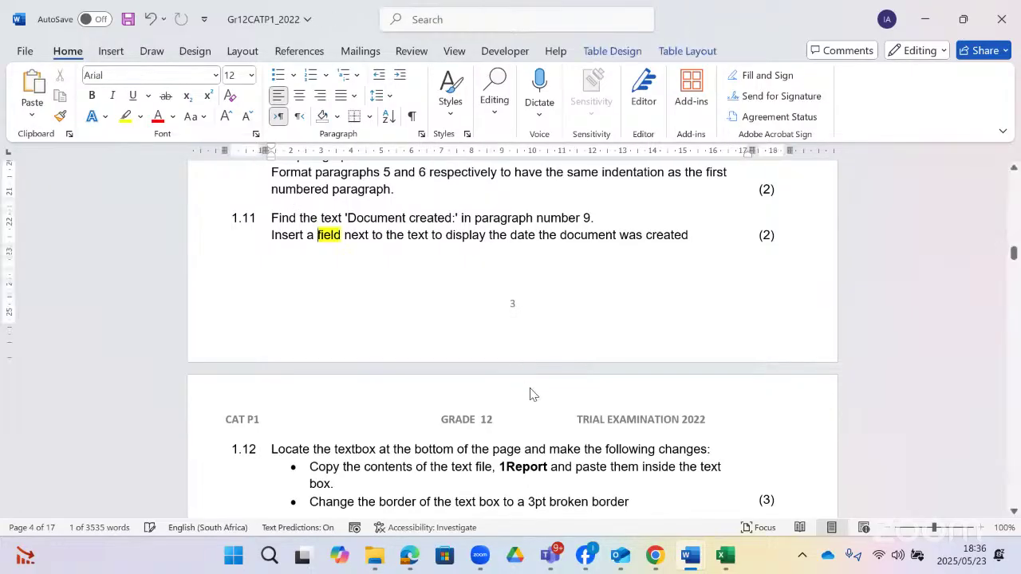
{"action": "left_click", "coordinate": [700, 563]}
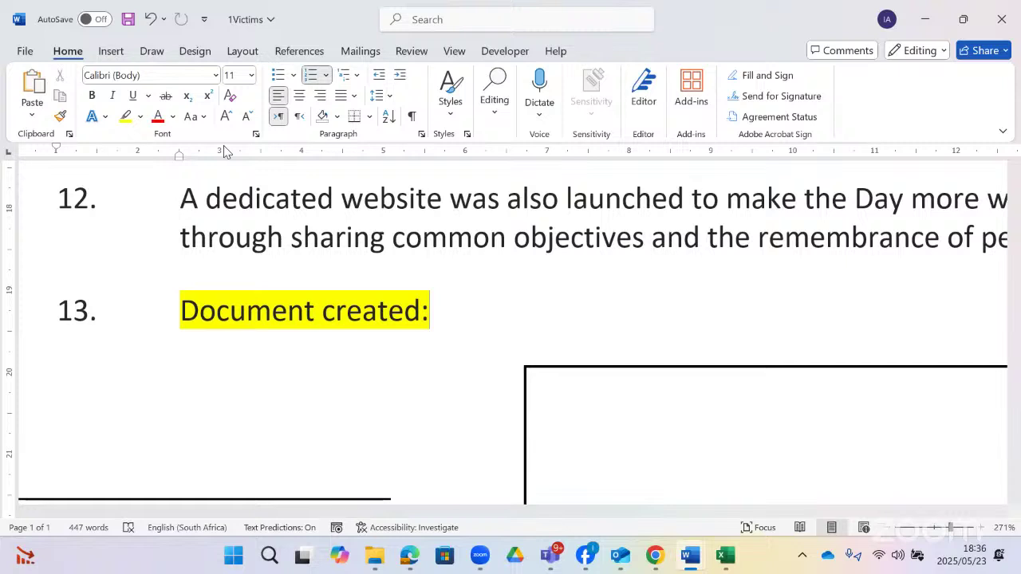
{"action": "left_click", "coordinate": [112, 52]}
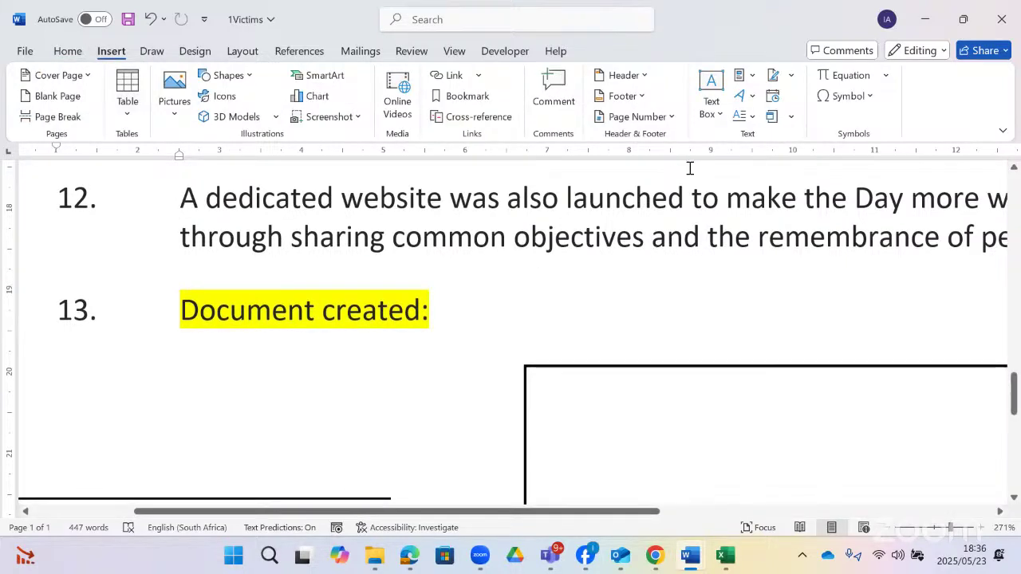
{"action": "left_click", "coordinate": [790, 118]}
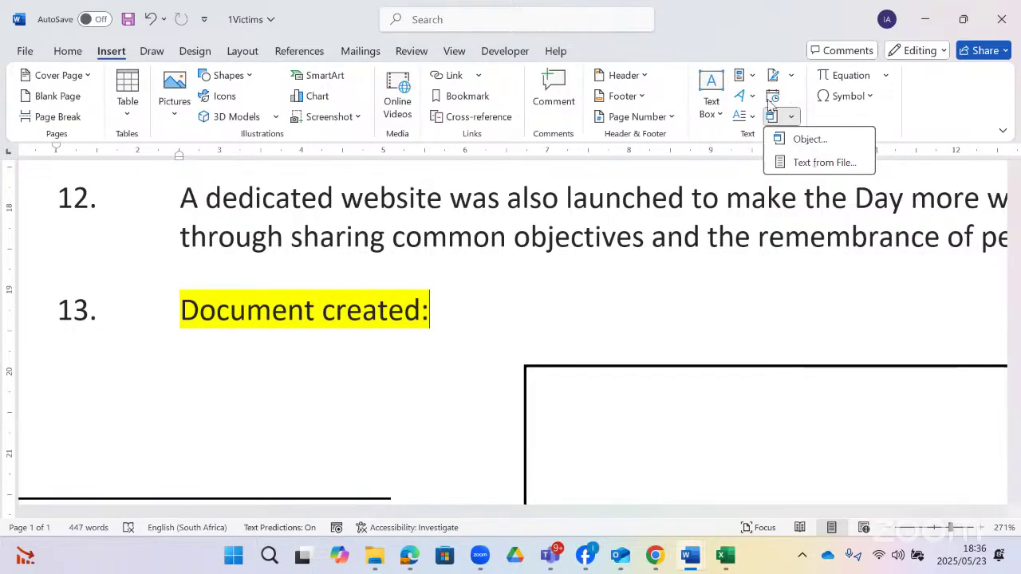
{"action": "left_click", "coordinate": [791, 76]}
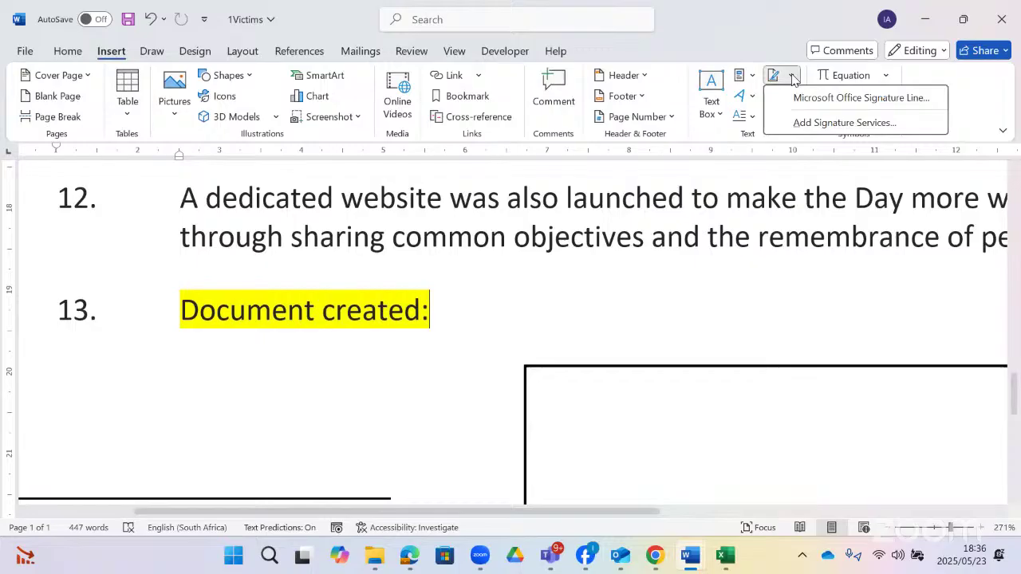
{"action": "left_click", "coordinate": [740, 77]}
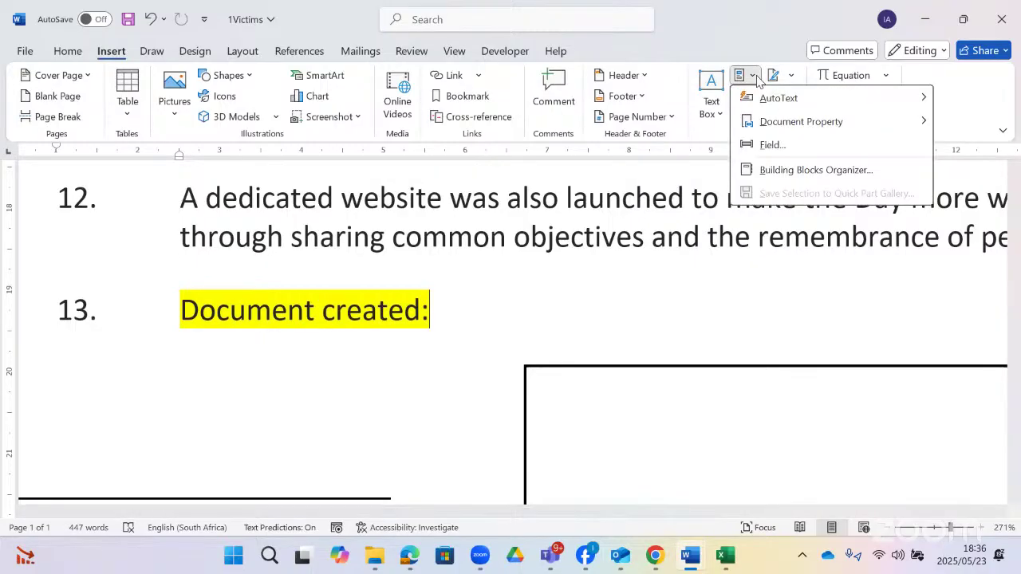
{"action": "left_click", "coordinate": [768, 143]}
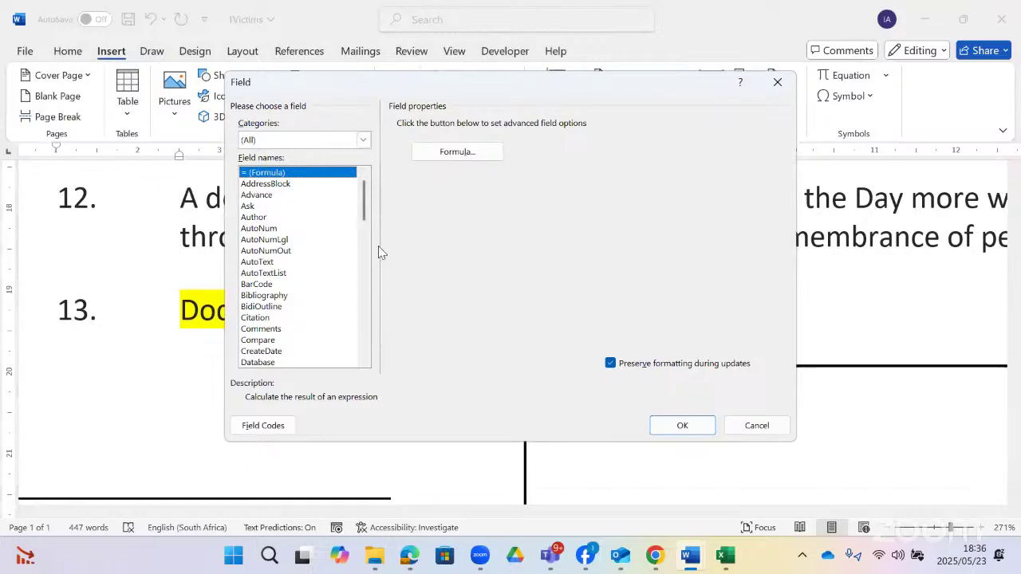
{"action": "left_click", "coordinate": [774, 423]}
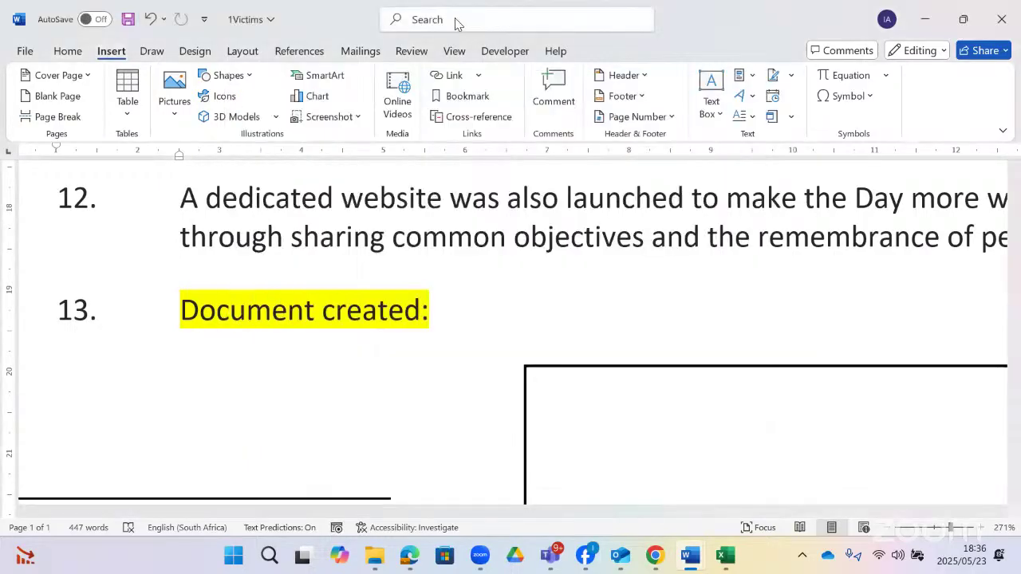
- Search 'field' in the title bar and choose Insert a Field to open the Field dialog
{"action": "left_click", "coordinate": [455, 19]}
{"action": "type", "text": "fi"}
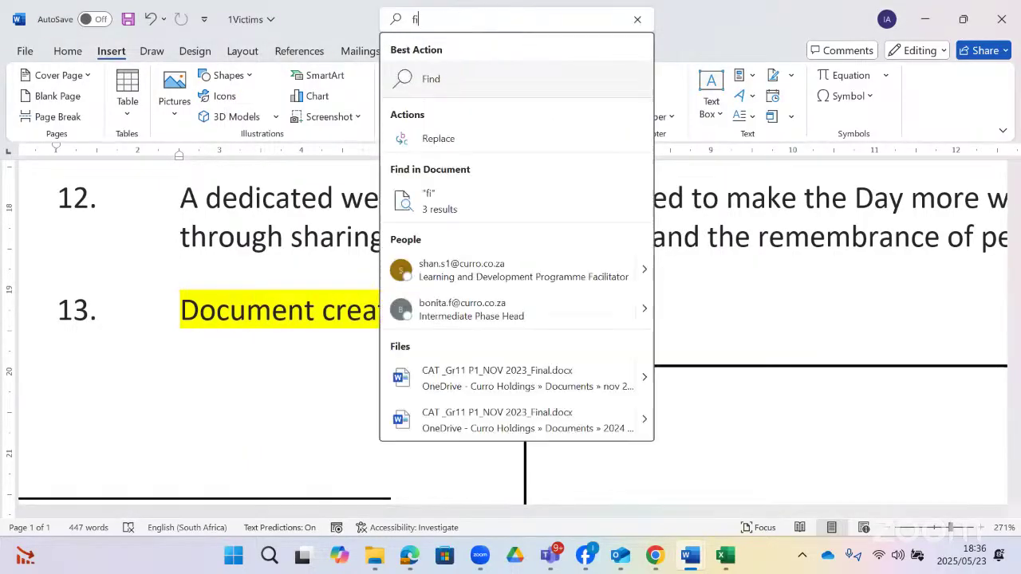
{"action": "type", "text": "el"}
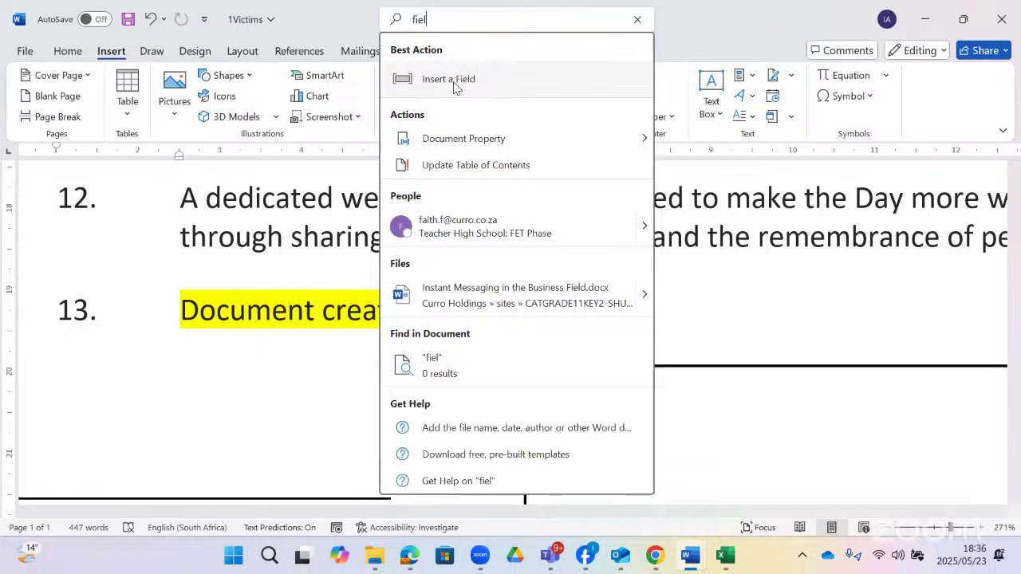
{"action": "type", "text": "d"}
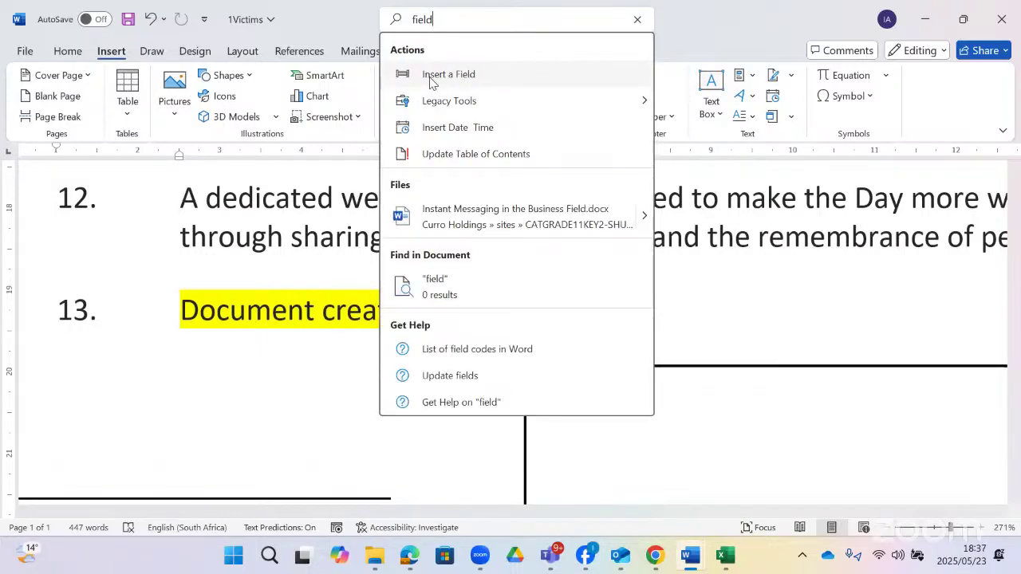
{"action": "left_click", "coordinate": [488, 76]}
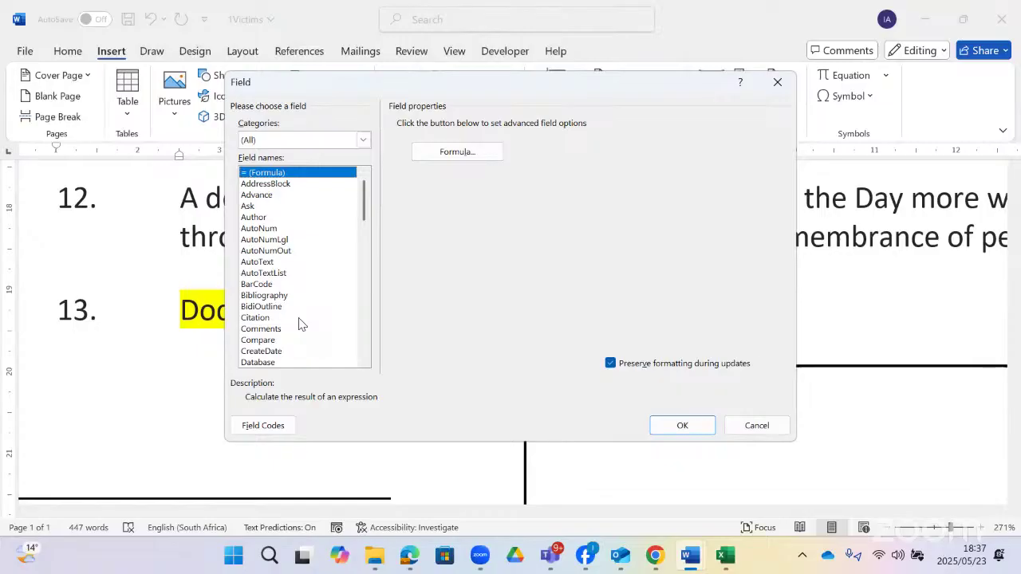
- Browse the field list, previewing Author, Citation, Database, Date, FileName and FileSize options
{"action": "left_click", "coordinate": [263, 222]}
{"action": "scroll", "coordinate": [279, 268], "scroll_direction": "down", "scroll_amount": 1}
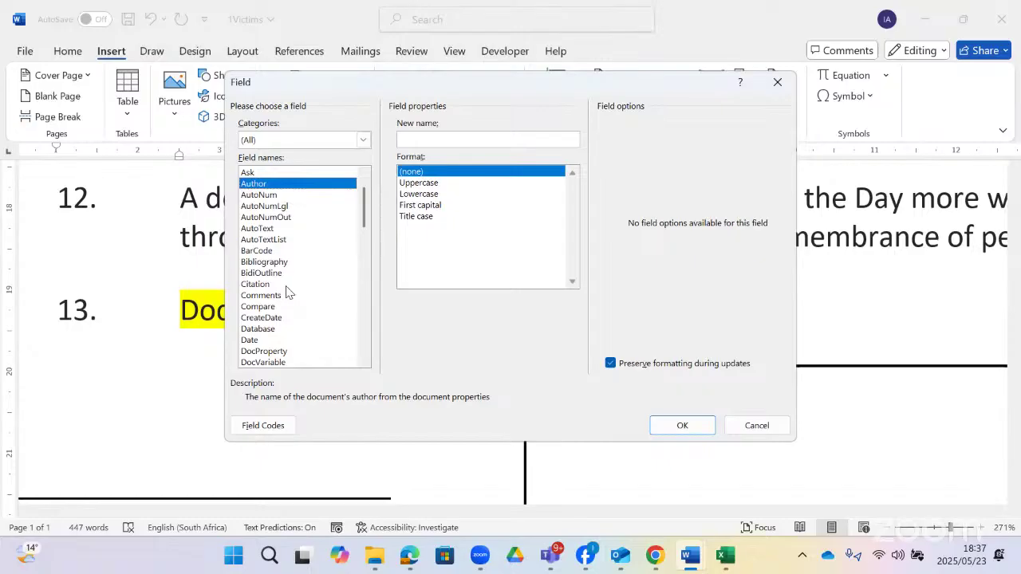
{"action": "left_click", "coordinate": [285, 289]}
{"action": "scroll", "coordinate": [285, 315], "scroll_direction": "down", "scroll_amount": 1}
{"action": "left_click", "coordinate": [285, 287]}
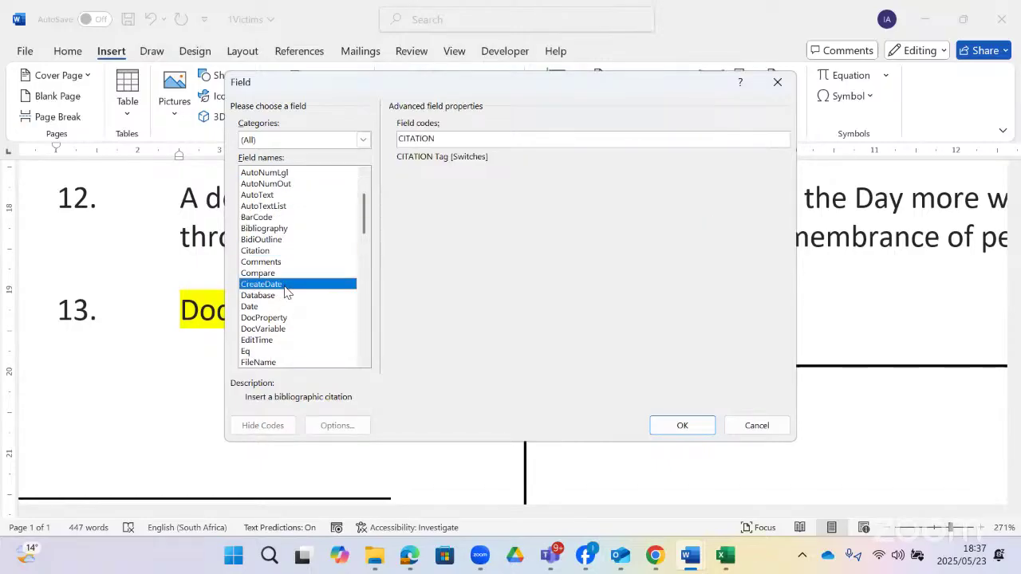
{"action": "left_click", "coordinate": [280, 297]}
{"action": "left_click", "coordinate": [270, 309]}
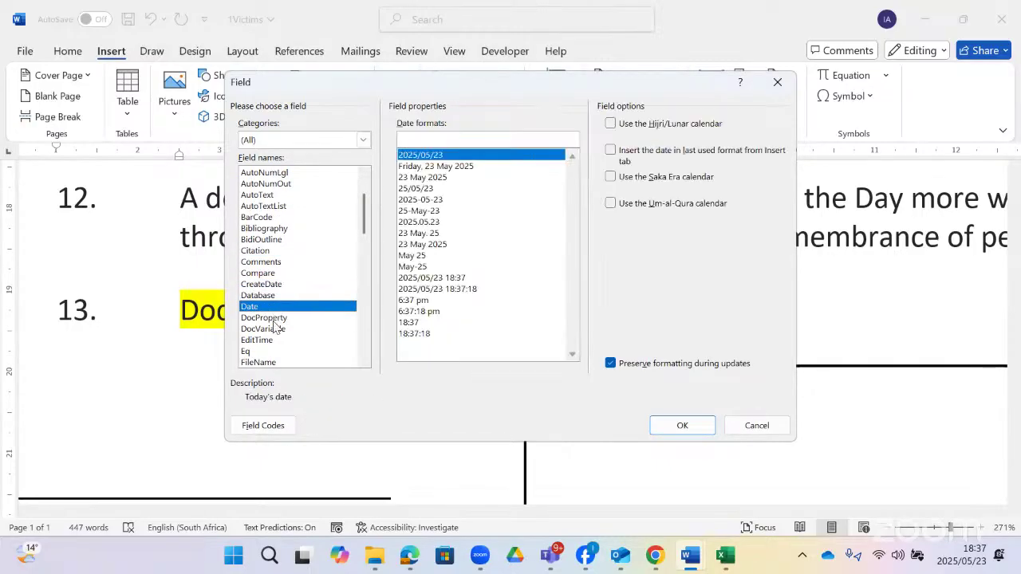
{"action": "scroll", "coordinate": [275, 327], "scroll_direction": "down", "scroll_amount": 1}
{"action": "left_click", "coordinate": [271, 330]}
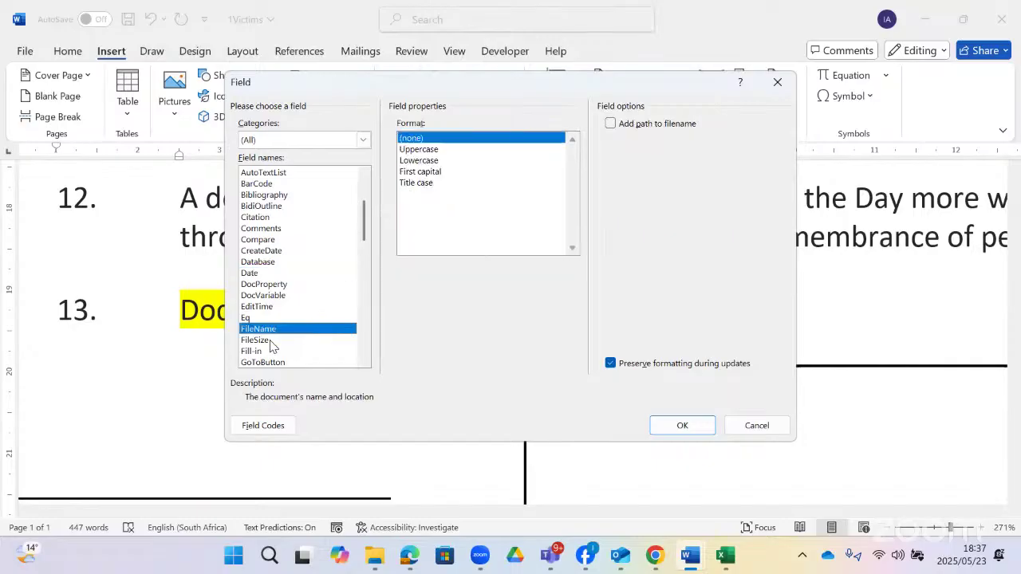
{"action": "left_click", "coordinate": [272, 341]}
{"action": "scroll", "coordinate": [271, 346], "scroll_direction": "down", "scroll_amount": 3}
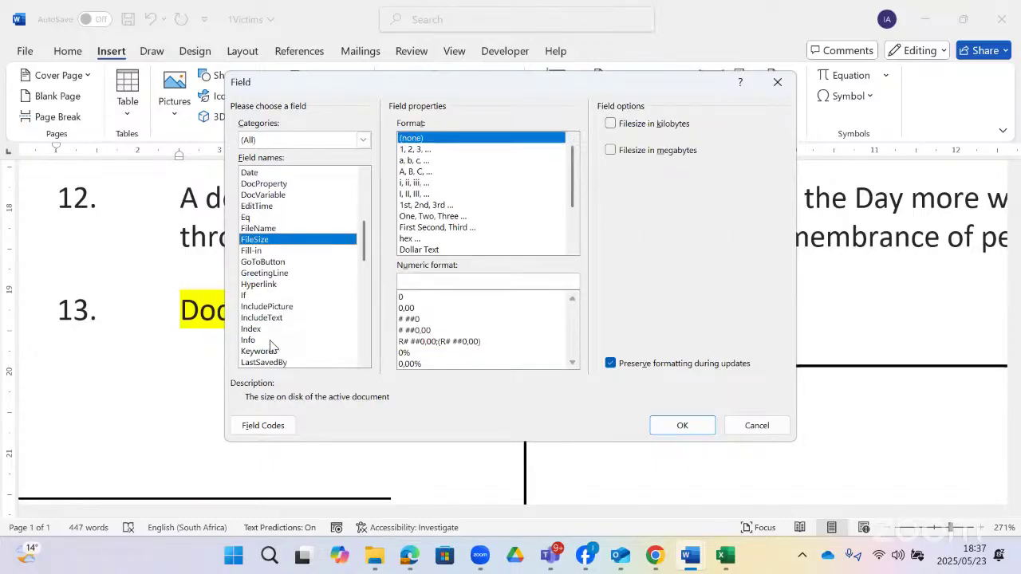
{"action": "scroll", "coordinate": [269, 345], "scroll_direction": "up", "scroll_amount": 2}
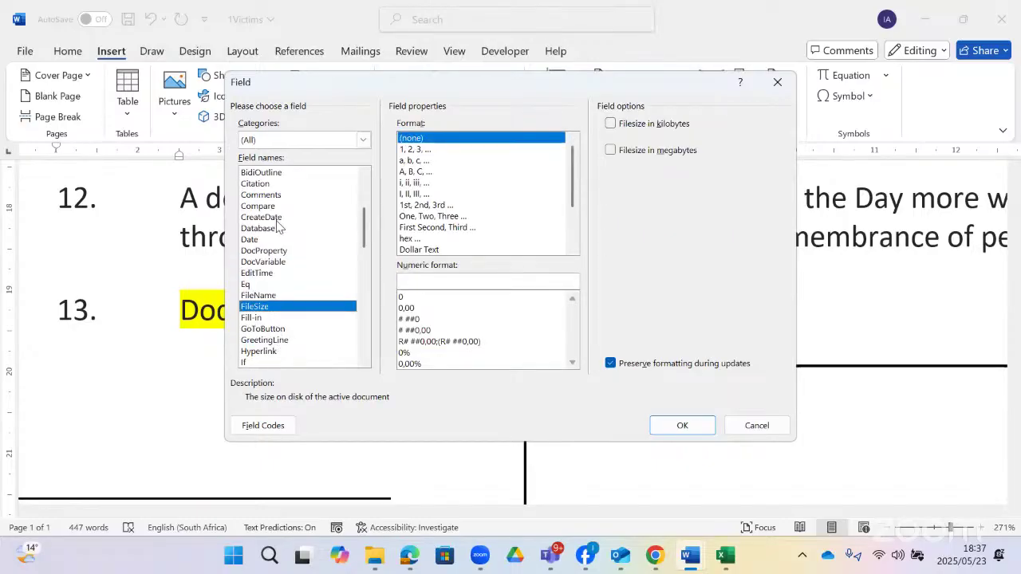
- Insert a CreateDate field using the custom date format 'dd dd yyyy mmm'
{"action": "left_click", "coordinate": [278, 220]}
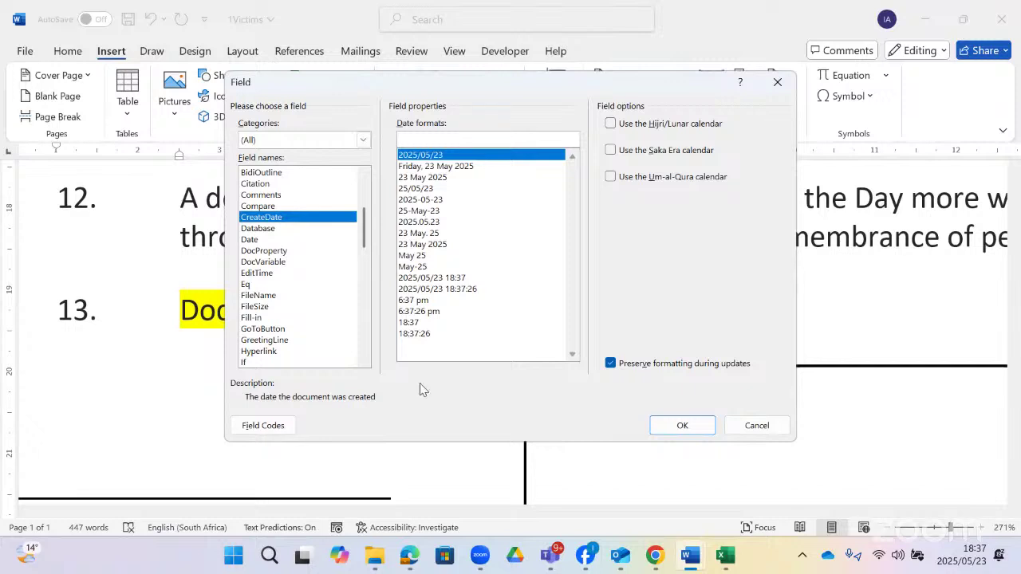
{"action": "left_click", "coordinate": [411, 139]}
{"action": "type", "text": "dd dd yyyy mmm"}
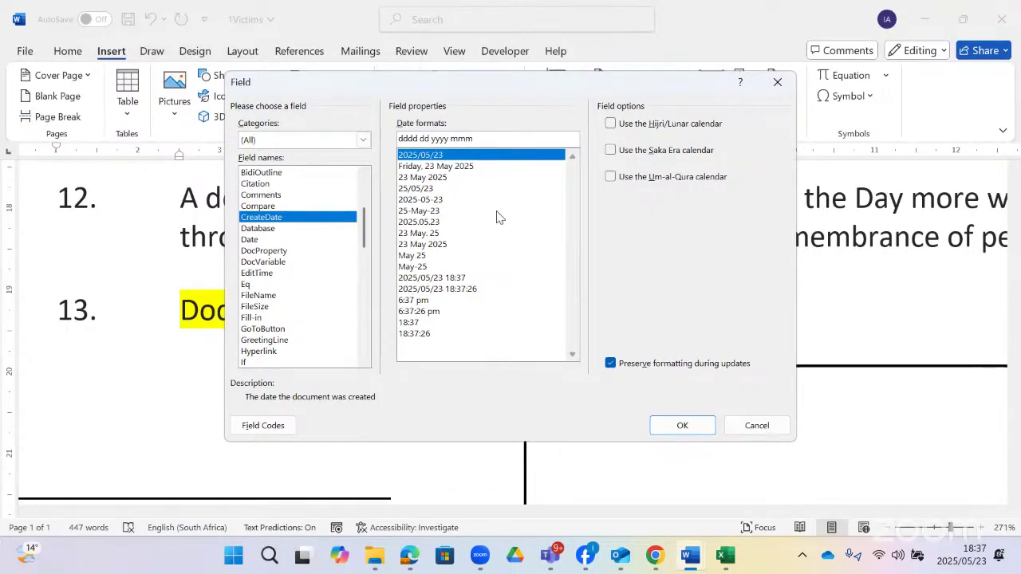
{"action": "left_click", "coordinate": [670, 425]}
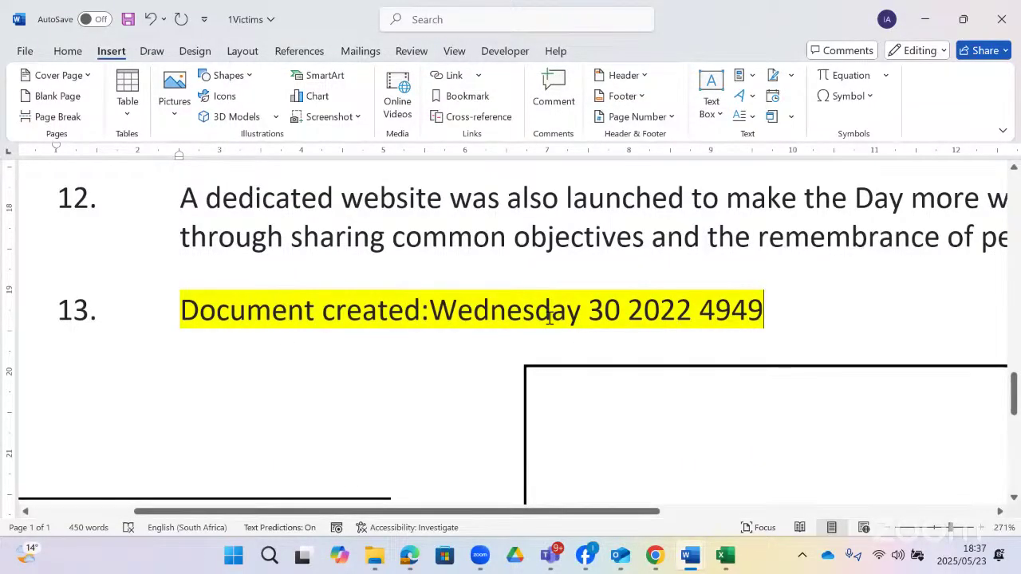
- Reopen Insert a Field by searching 'fie' and select CreateDate
{"action": "left_click", "coordinate": [550, 318]}
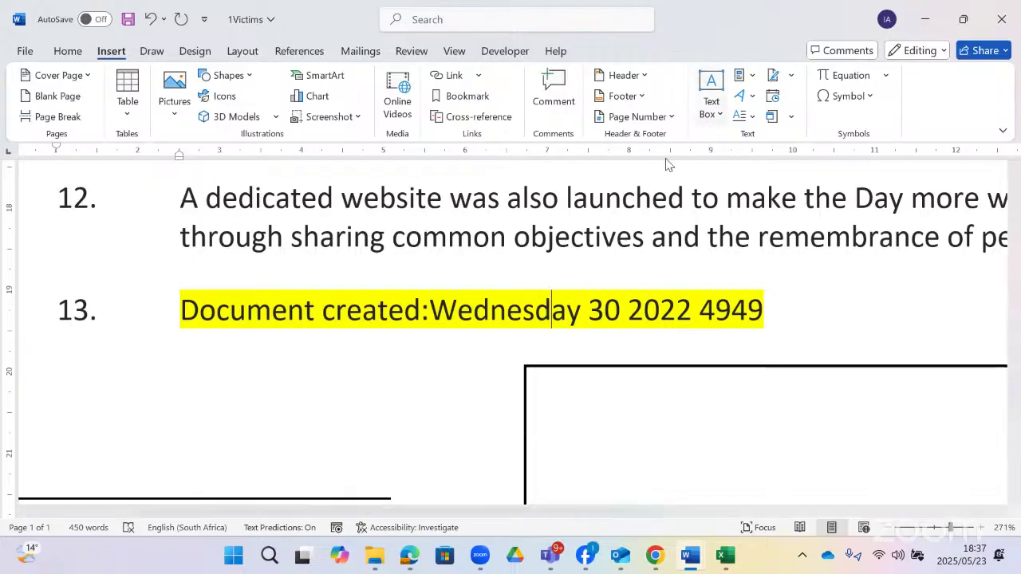
{"action": "left_click", "coordinate": [470, 17]}
{"action": "type", "text": "fi"}
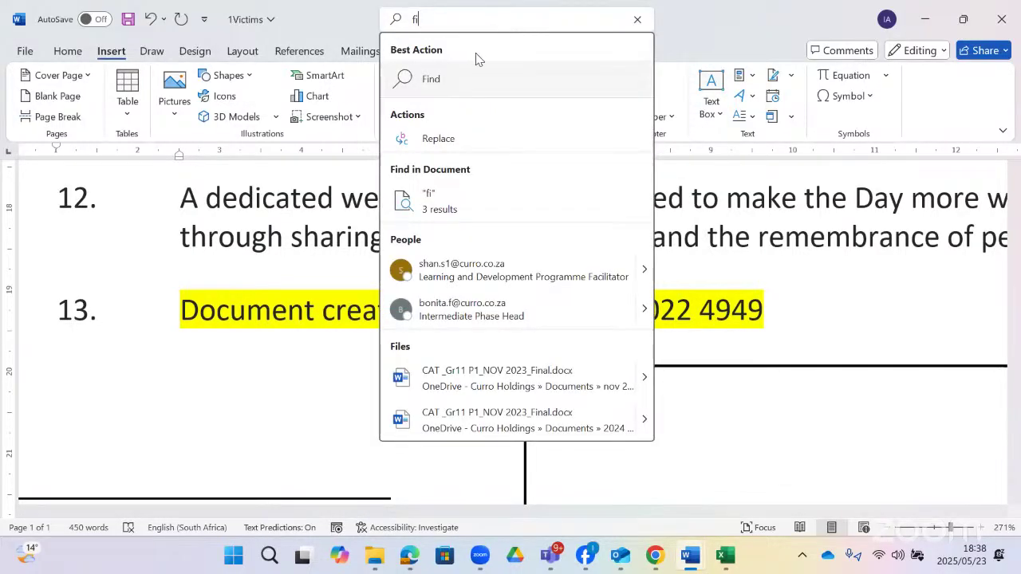
{"action": "type", "text": "e"}
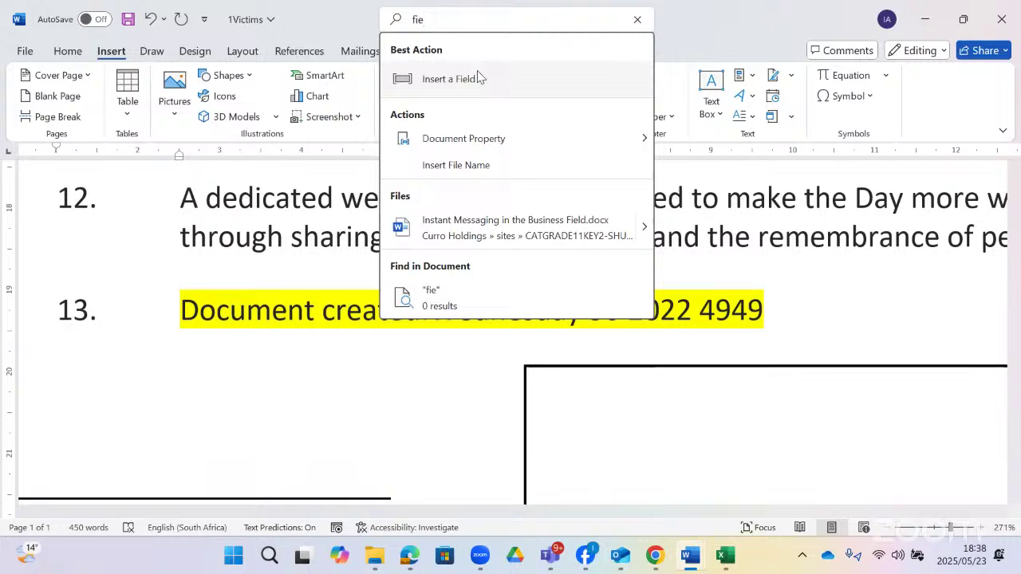
{"action": "left_click", "coordinate": [478, 76]}
{"action": "scroll", "coordinate": [296, 291], "scroll_direction": "down", "scroll_amount": 2}
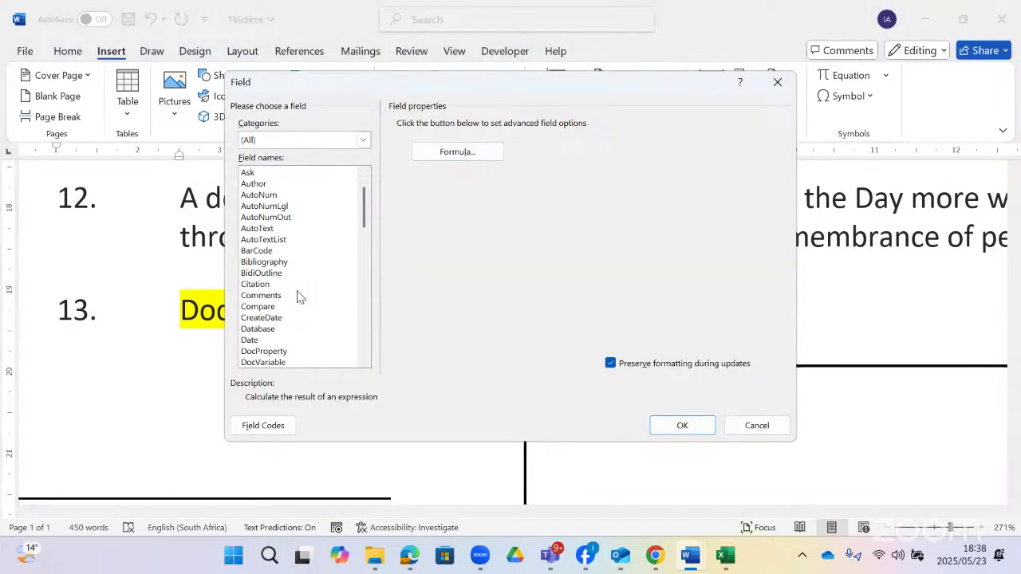
{"action": "left_click", "coordinate": [285, 287]}
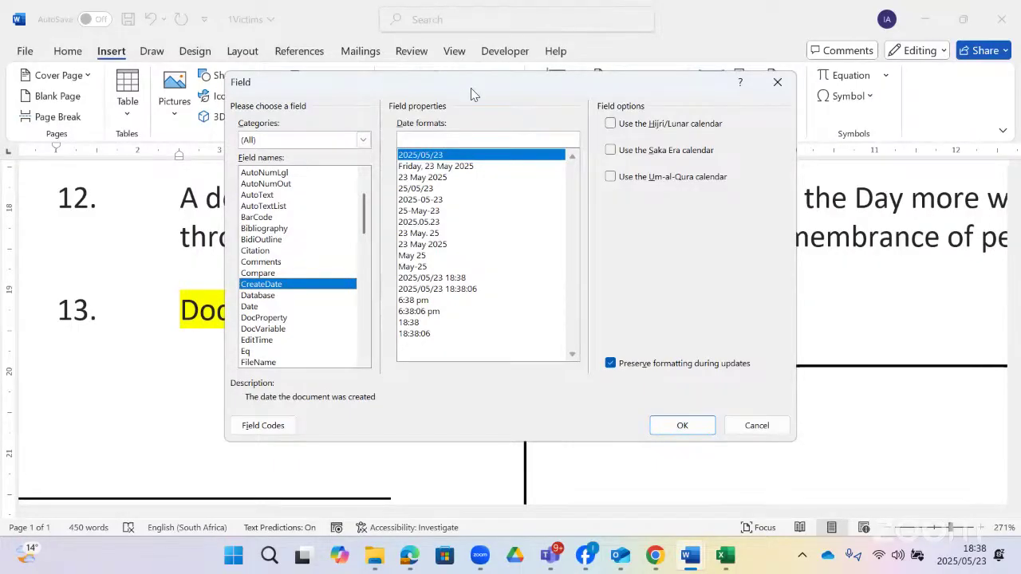
- Insert CreateDate with the h:mm am/pm format, then undo both date fields with Ctrl+Z
{"action": "left_click_drag", "start_coordinate": [471, 88], "coordinate": [444, 325]}
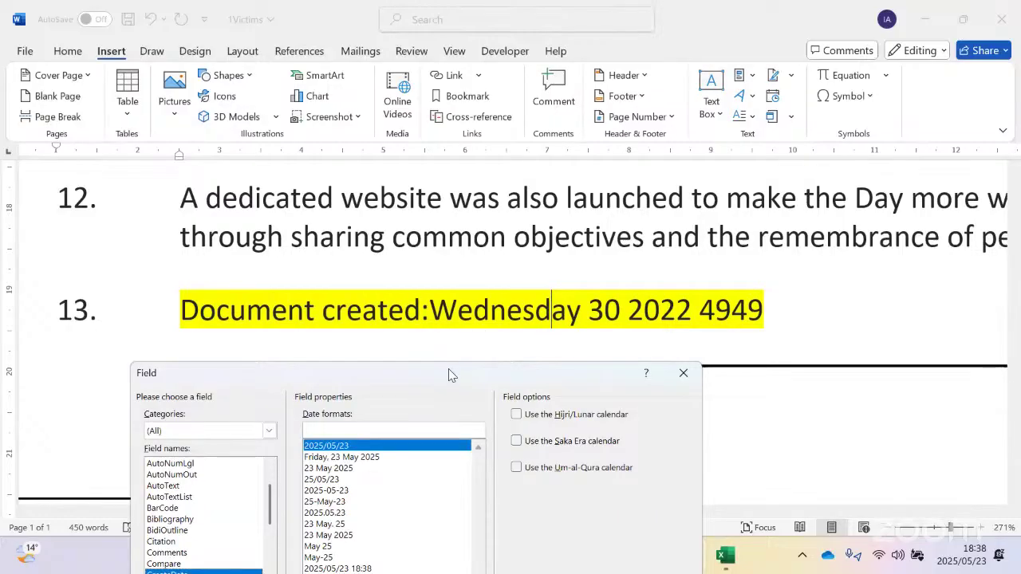
{"action": "left_click_drag", "start_coordinate": [448, 368], "coordinate": [660, 335]}
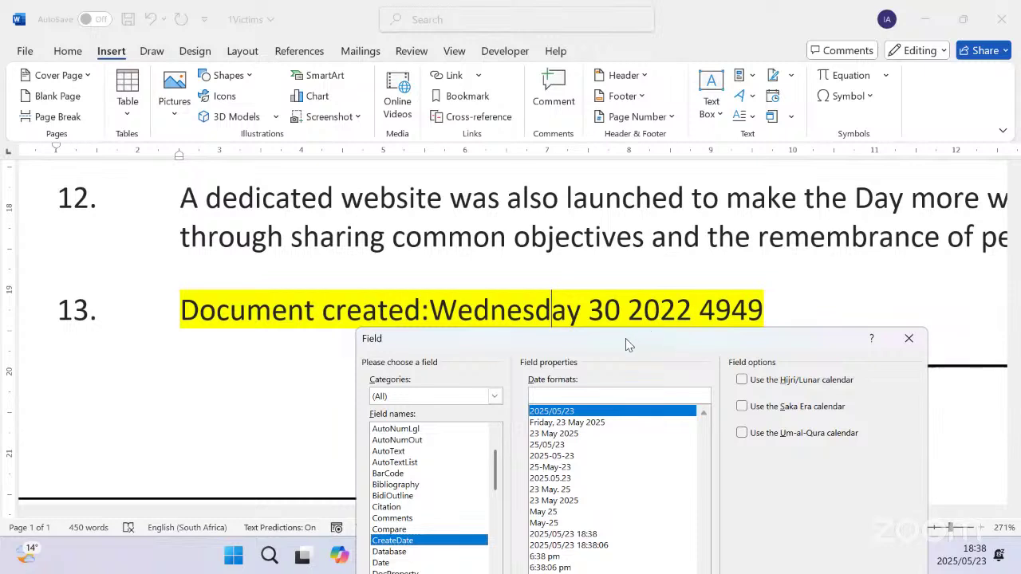
{"action": "left_click_drag", "start_coordinate": [625, 338], "coordinate": [505, 171]}
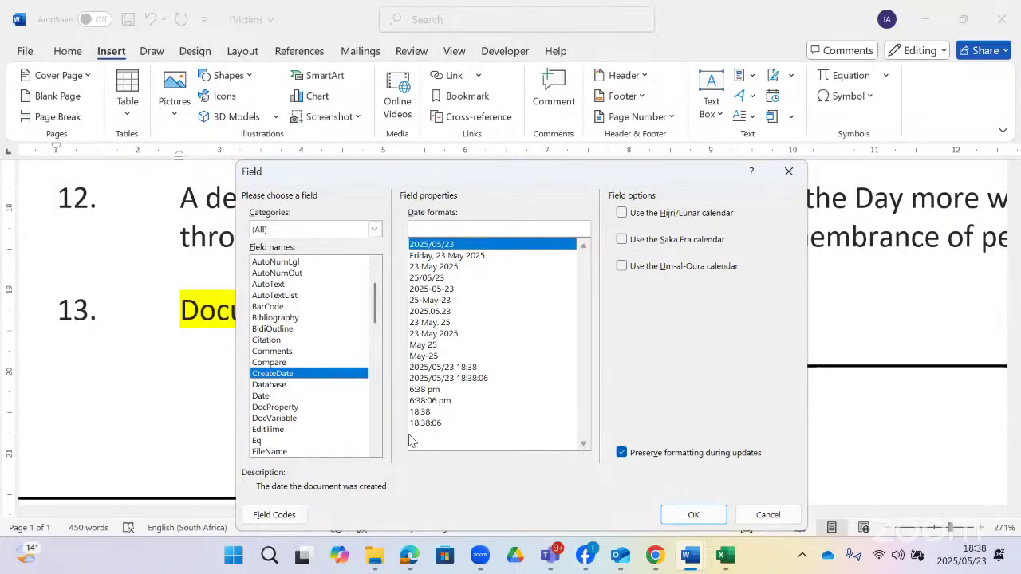
{"action": "left_click", "coordinate": [429, 391]}
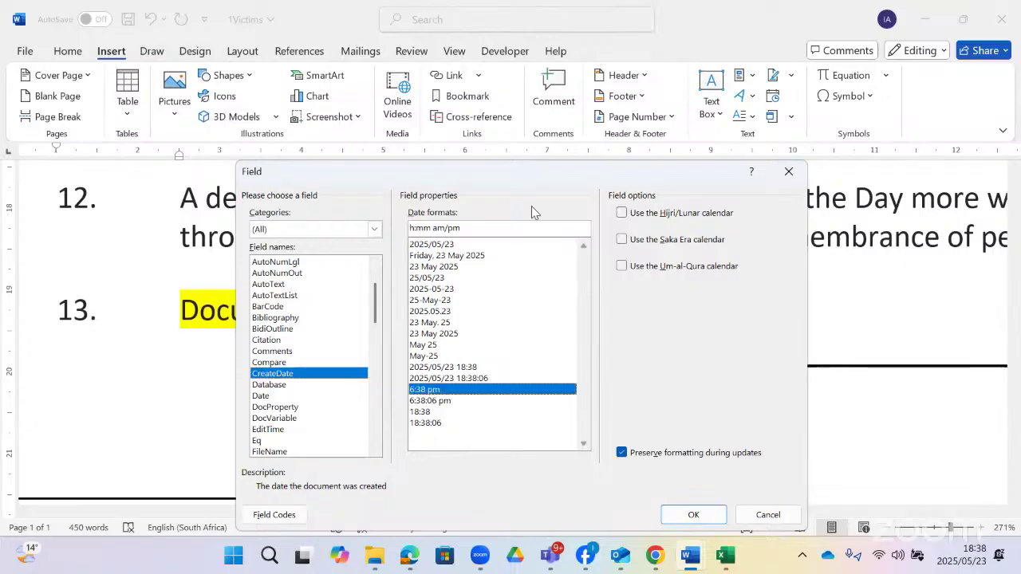
{"action": "left_click_drag", "start_coordinate": [417, 171], "coordinate": [306, 16]}
{"action": "left_click", "coordinate": [585, 359]}
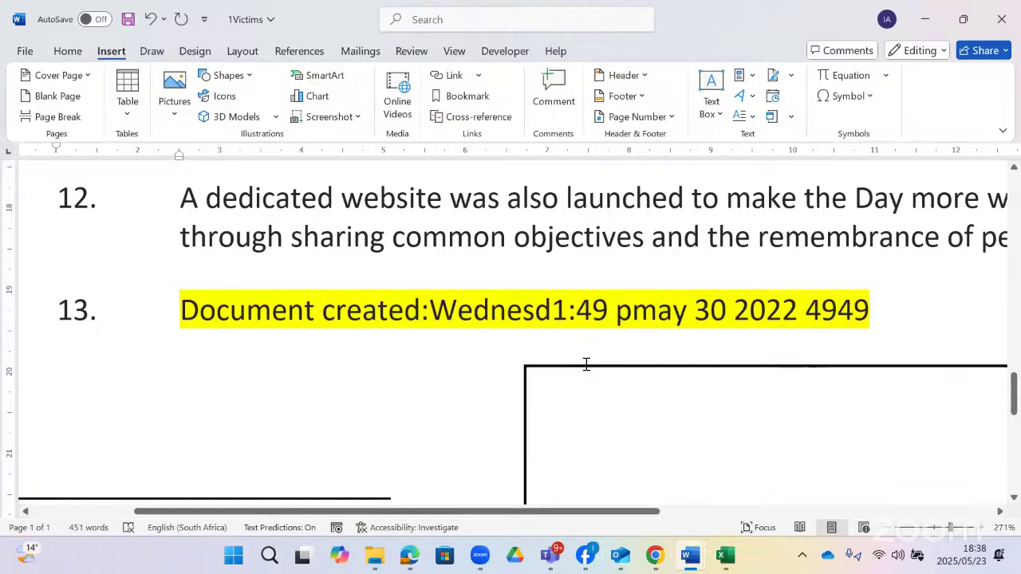
{"action": "key", "text": "ctrl+z"}
{"action": "key", "text": "ctrl+z"}
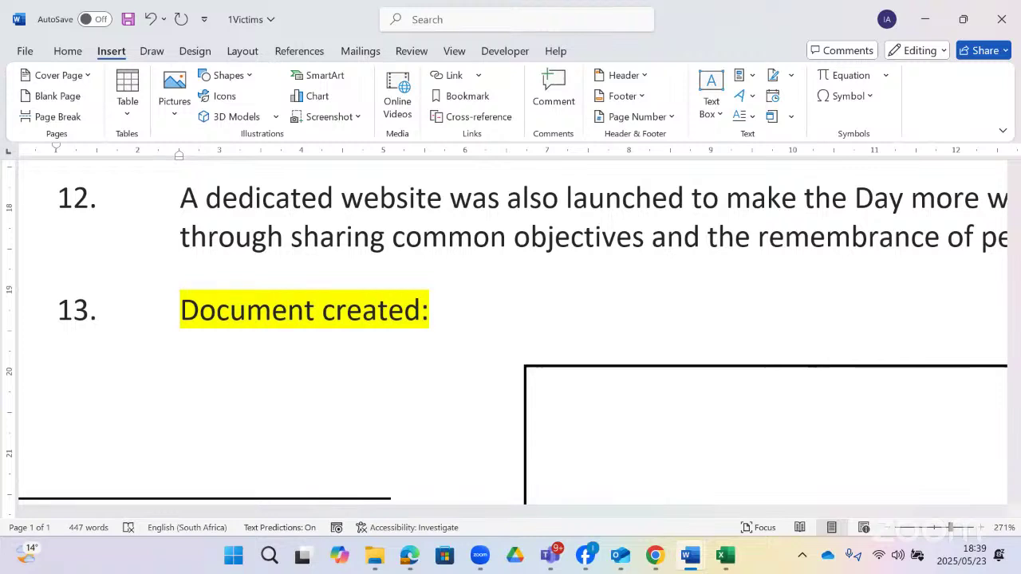
- Insert a CreateDate field with format hh:mm:ss into item 13, showing 01:49:00
{"action": "left_click", "coordinate": [468, 27]}
{"action": "type", "text": "fie"}
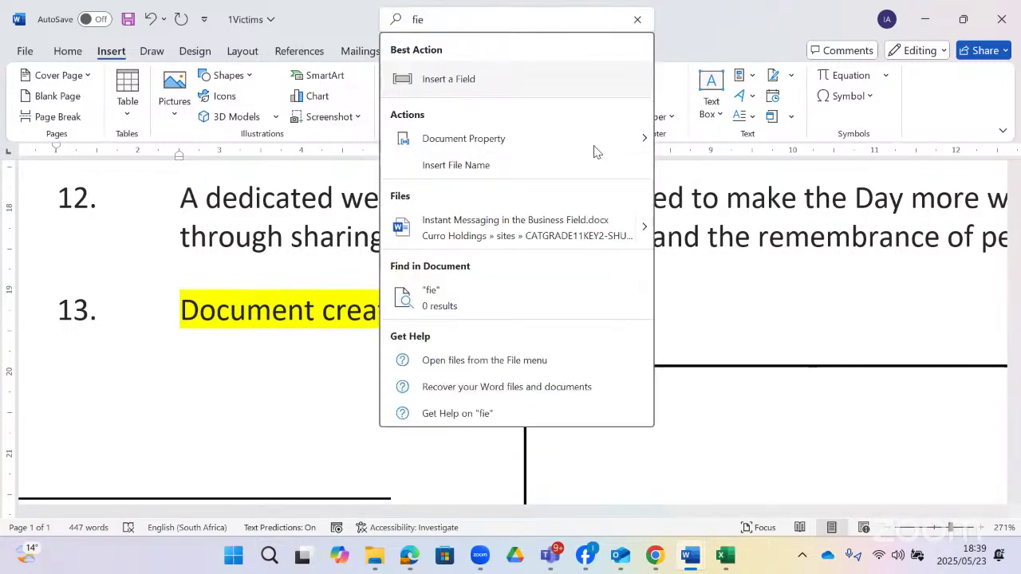
{"action": "left_click", "coordinate": [563, 78]}
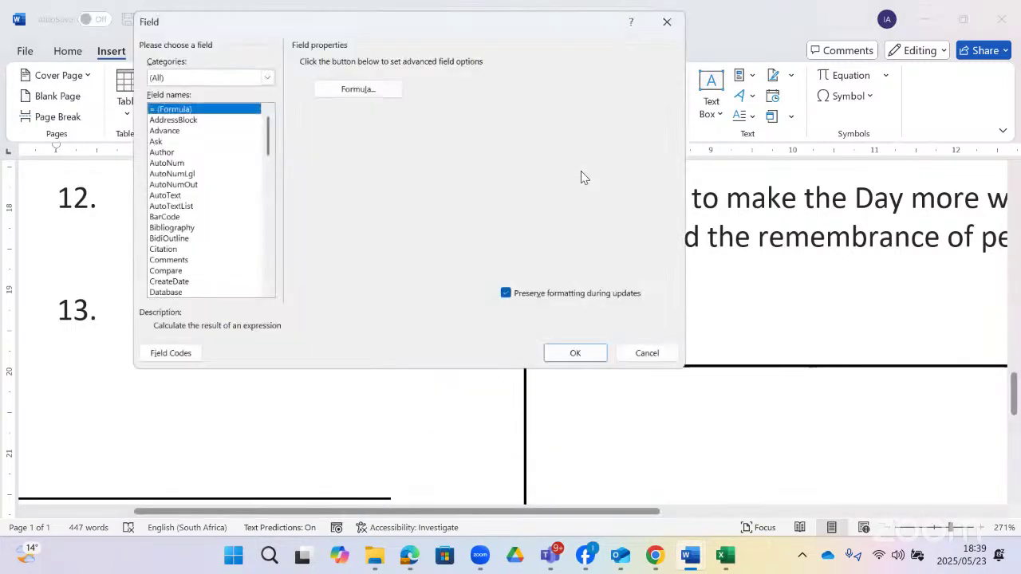
{"action": "scroll", "coordinate": [165, 231], "scroll_direction": "down", "scroll_amount": 1}
{"action": "left_click", "coordinate": [167, 251]}
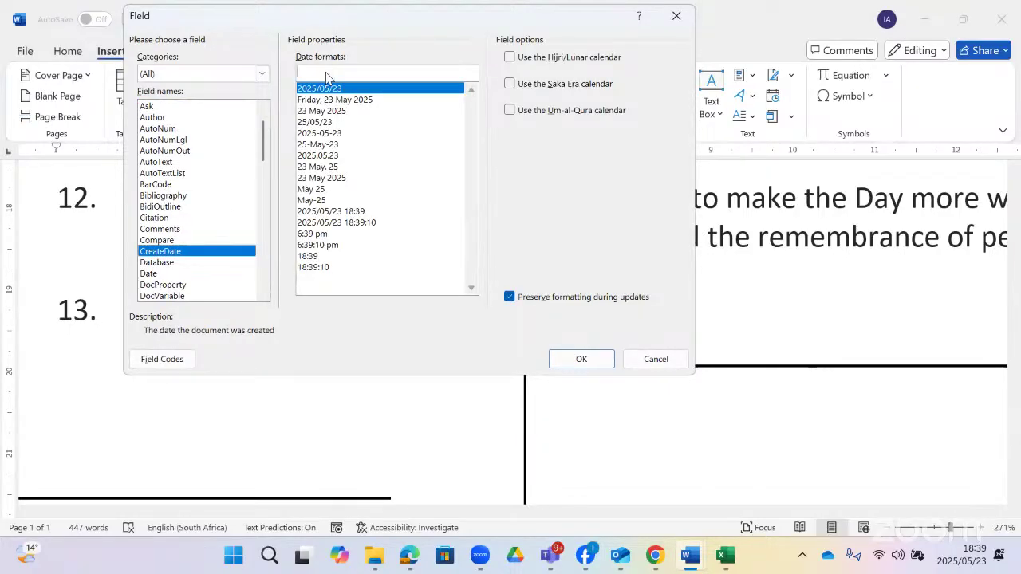
{"action": "type", "text": "hh:mm:ss"}
{"action": "left_click", "coordinate": [592, 358]}
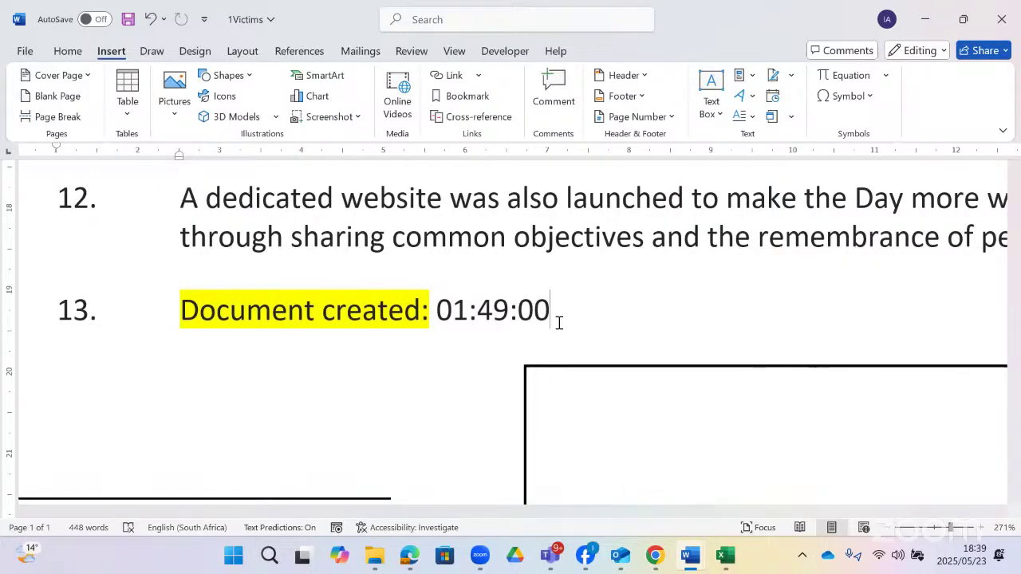
{"action": "scroll", "coordinate": [555, 331], "scroll_direction": "down", "scroll_amount": 3}
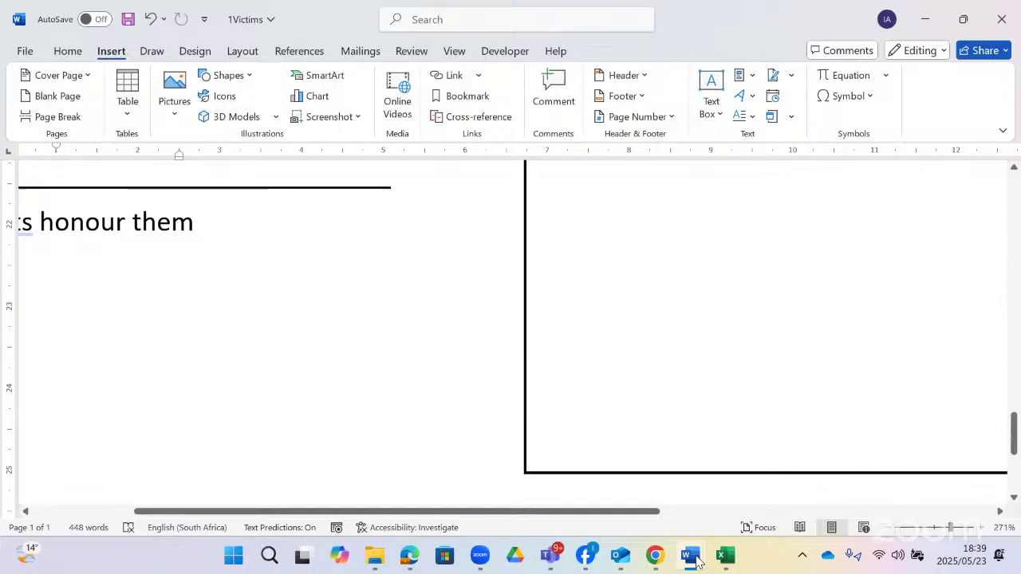
{"action": "key", "text": "alt+Tab"}
{"action": "scroll", "coordinate": [466, 367], "scroll_direction": "down", "scroll_amount": 1}
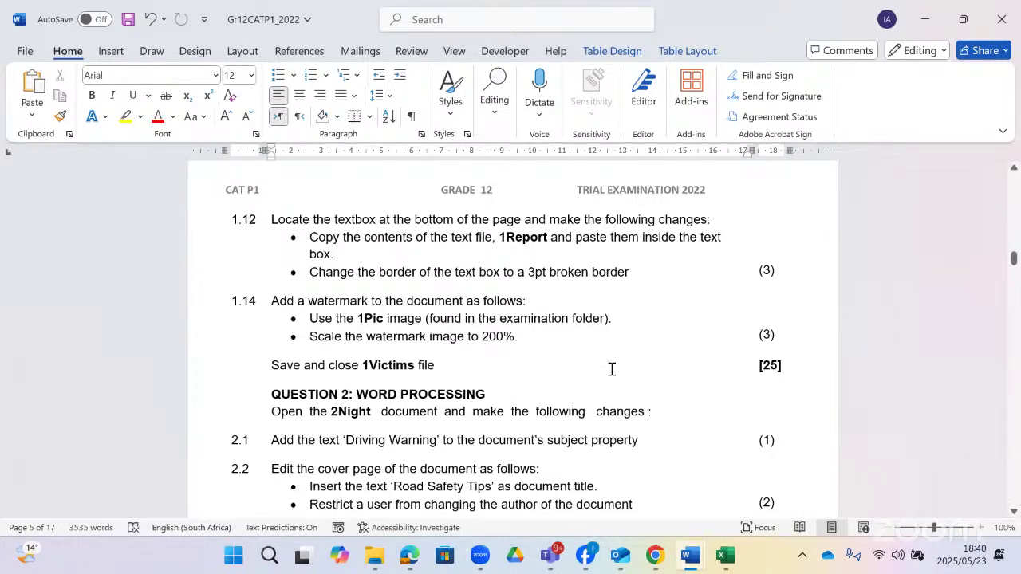
{"action": "key", "text": "alt+Tab"}
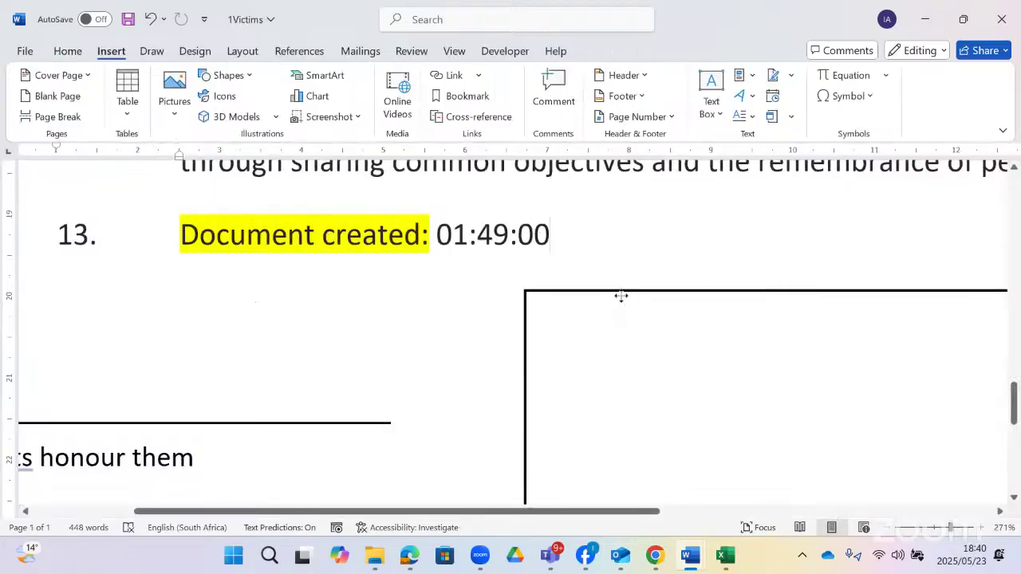
{"action": "left_click", "coordinate": [620, 296]}
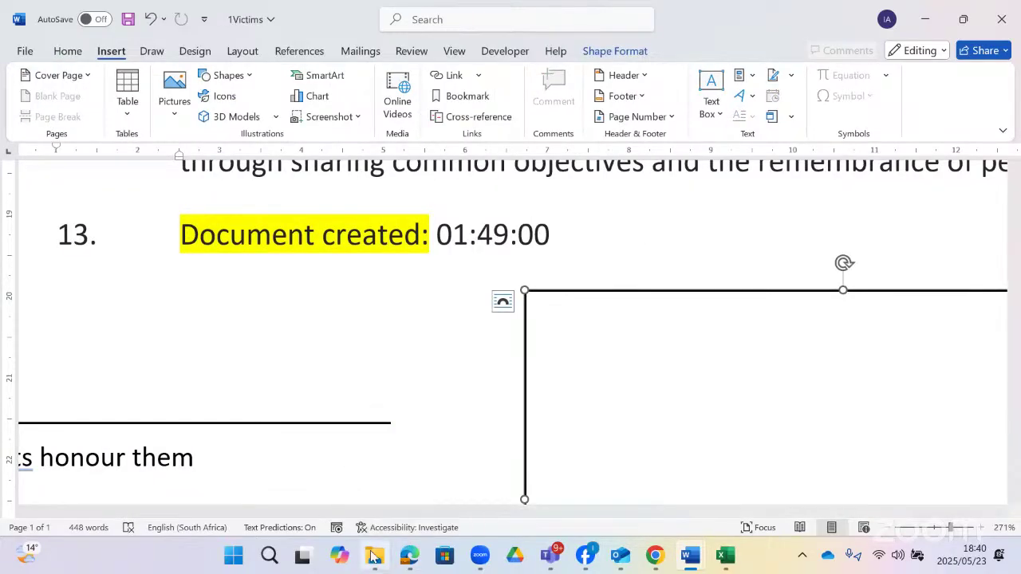
- Copy the 1Report paragraph from Notepad, close Notepad, and return to the Word text box
{"action": "mouse_move", "coordinate": [375, 556]}
{"action": "left_click", "coordinate": [375, 458]}
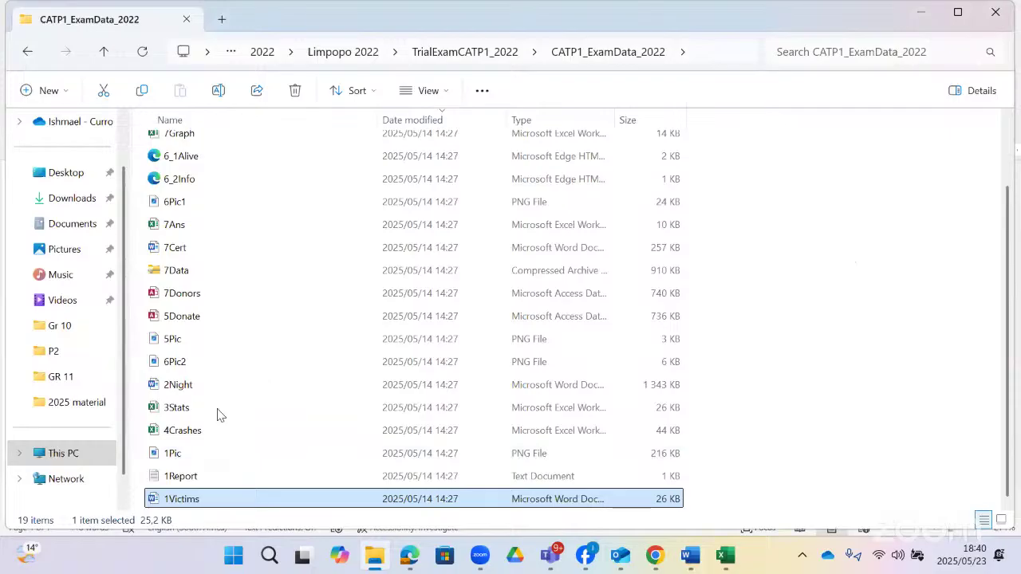
{"action": "double_click", "coordinate": [196, 477]}
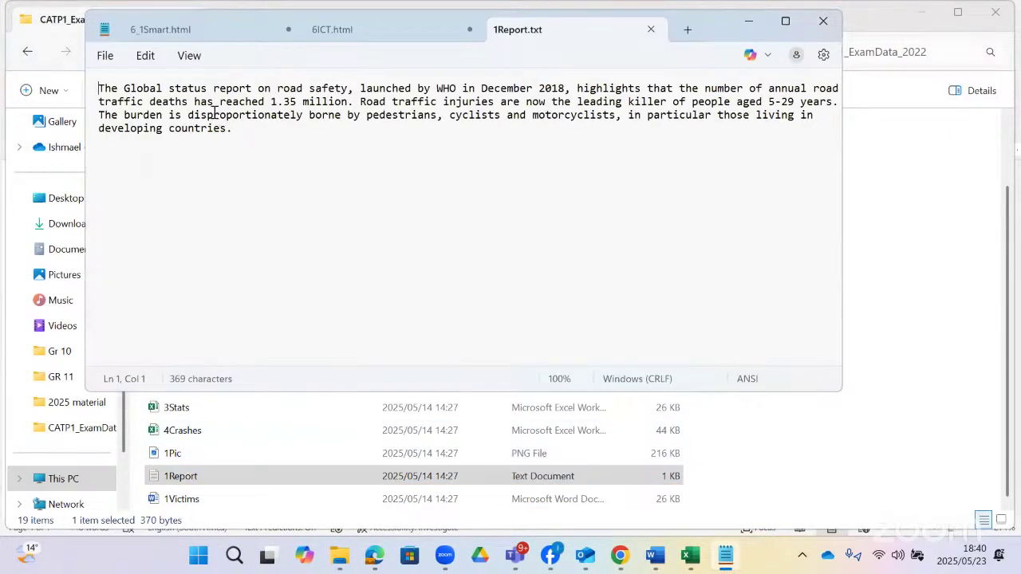
{"action": "left_click_drag", "start_coordinate": [232, 129], "coordinate": [96, 87]}
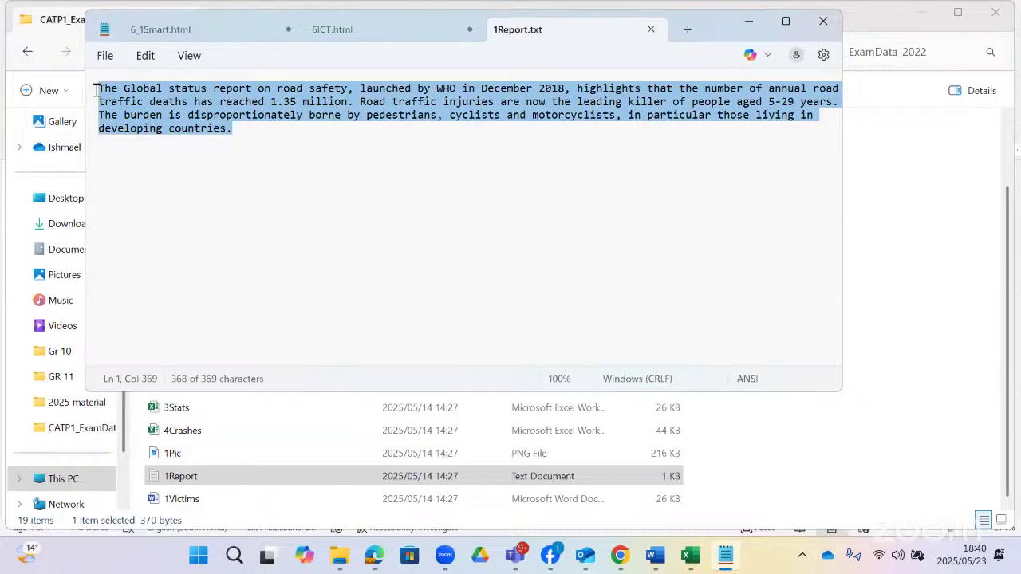
{"action": "right_click", "coordinate": [185, 103]}
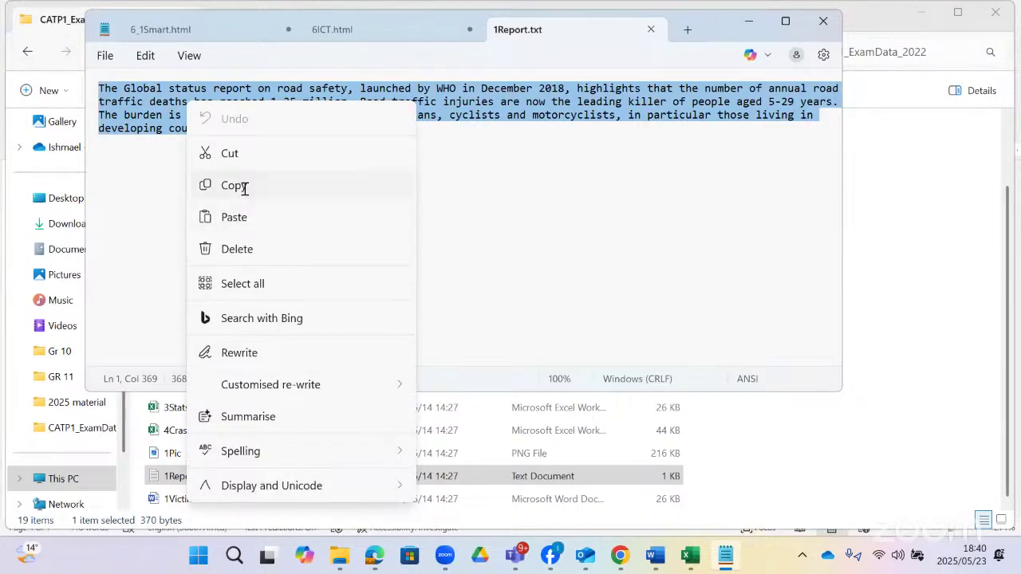
{"action": "left_click", "coordinate": [245, 188]}
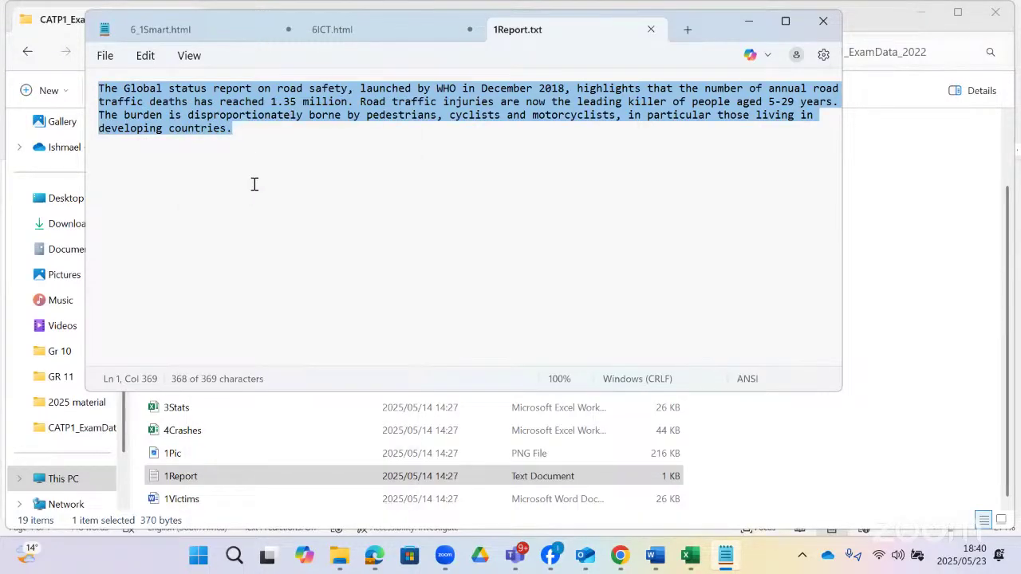
{"action": "left_click", "coordinate": [813, 30]}
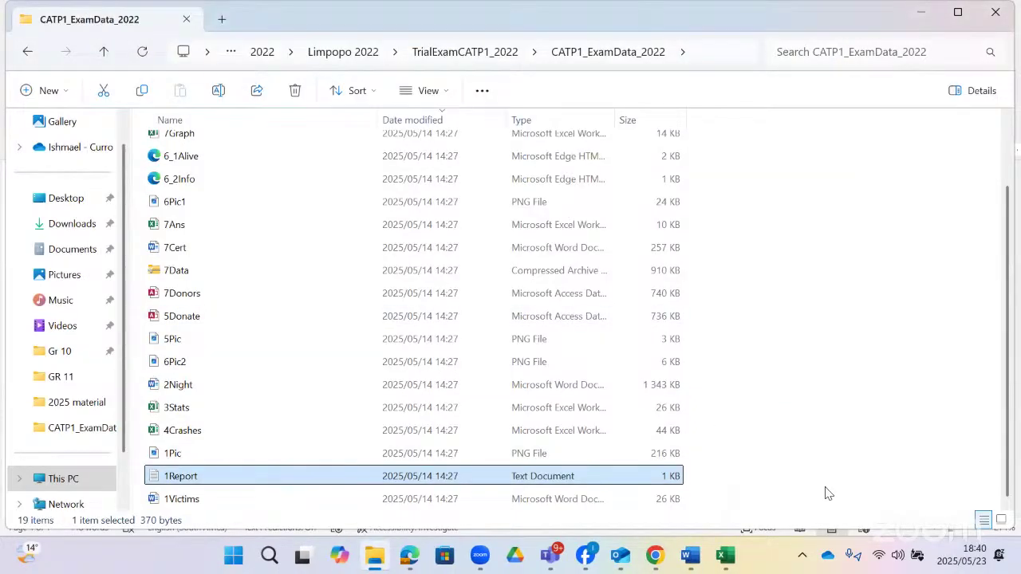
{"action": "key", "text": "alt+Tab"}
{"action": "right_click", "coordinate": [611, 313]}
- Paste the 1Report text into the bordered box, then move it left and resize it narrower
{"action": "left_click", "coordinate": [649, 133]}
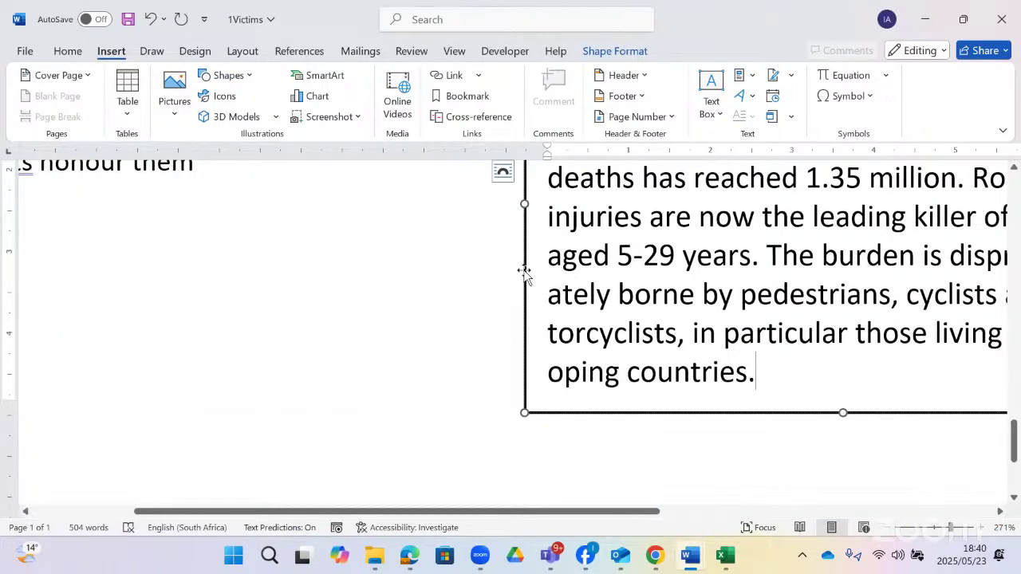
{"action": "left_click_drag", "start_coordinate": [524, 271], "coordinate": [203, 299]}
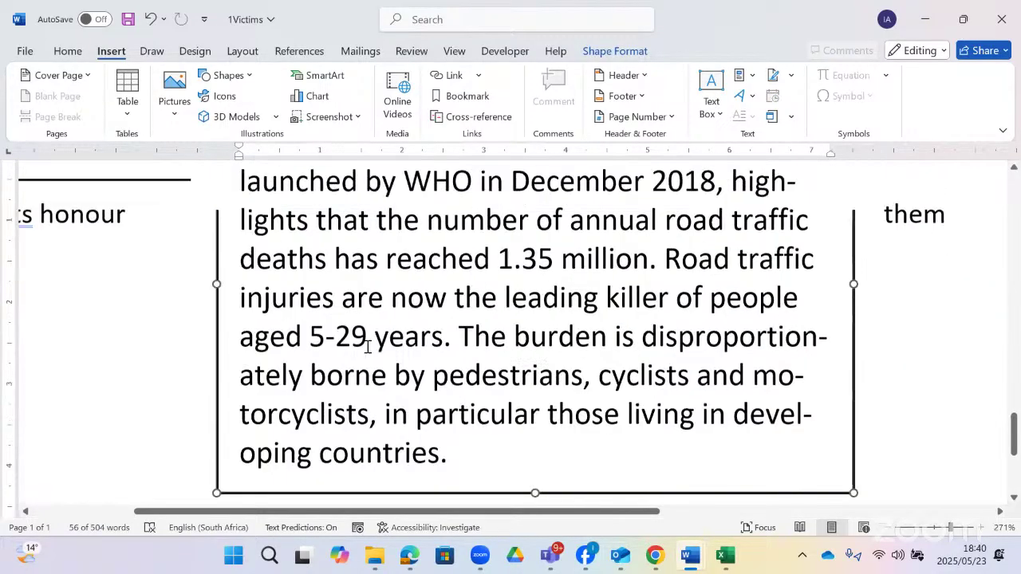
{"action": "scroll", "coordinate": [367, 345], "scroll_direction": "up", "scroll_amount": 5}
{"action": "left_click_drag", "start_coordinate": [216, 335], "coordinate": [305, 430]}
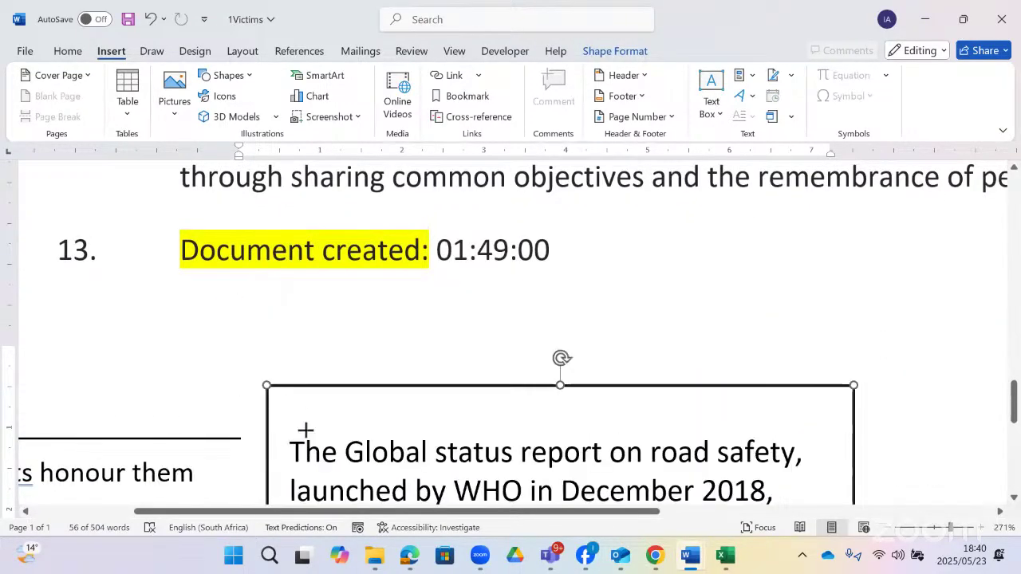
{"action": "scroll", "coordinate": [428, 178], "scroll_direction": "down", "scroll_amount": 3}
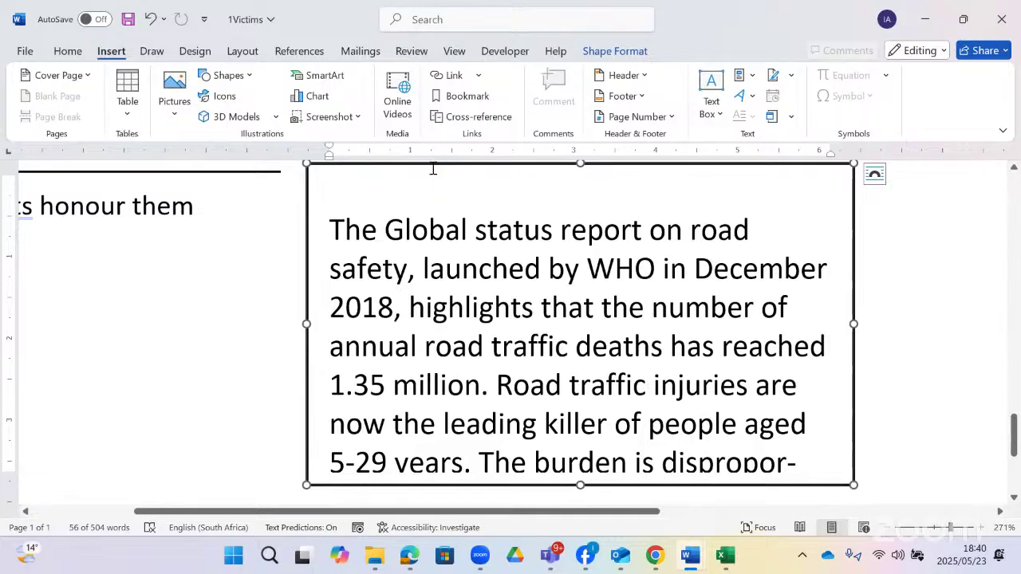
{"action": "scroll", "coordinate": [433, 168], "scroll_direction": "up", "scroll_amount": 2}
{"action": "left_click_drag", "start_coordinate": [426, 269], "coordinate": [321, 164]}
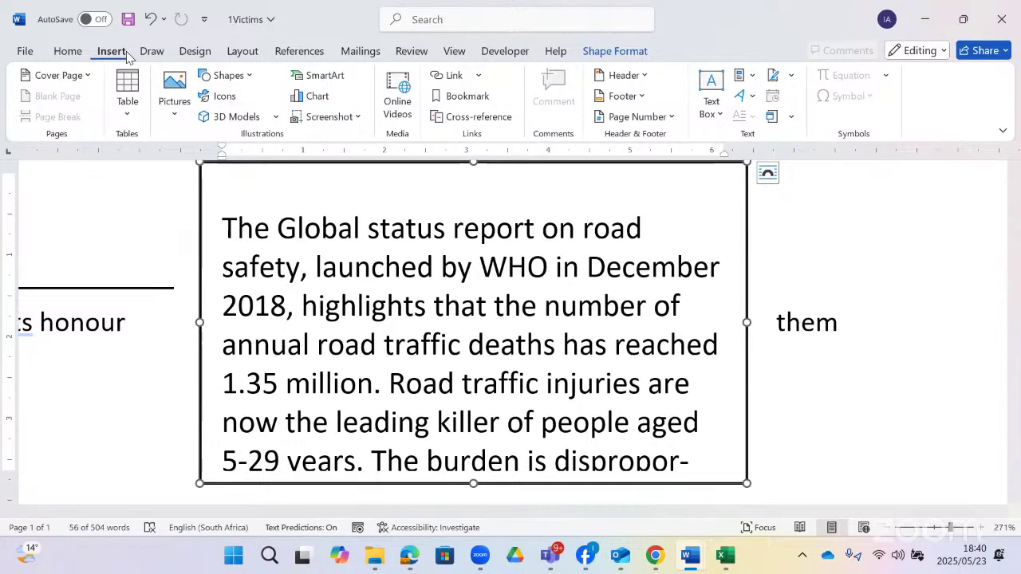
- Draw a new text box on the right side of the page and enlarge it
{"action": "left_click", "coordinate": [252, 79]}
{"action": "left_click", "coordinate": [205, 118]}
{"action": "mouse_move", "coordinate": [826, 223]}
{"action": "left_mouse_down"}
{"action": "mouse_move", "coordinate": [957, 264]}
{"action": "mouse_move", "coordinate": [1014, 376]}
{"action": "mouse_move", "coordinate": [1016, 410]}
{"action": "left_mouse_up"}
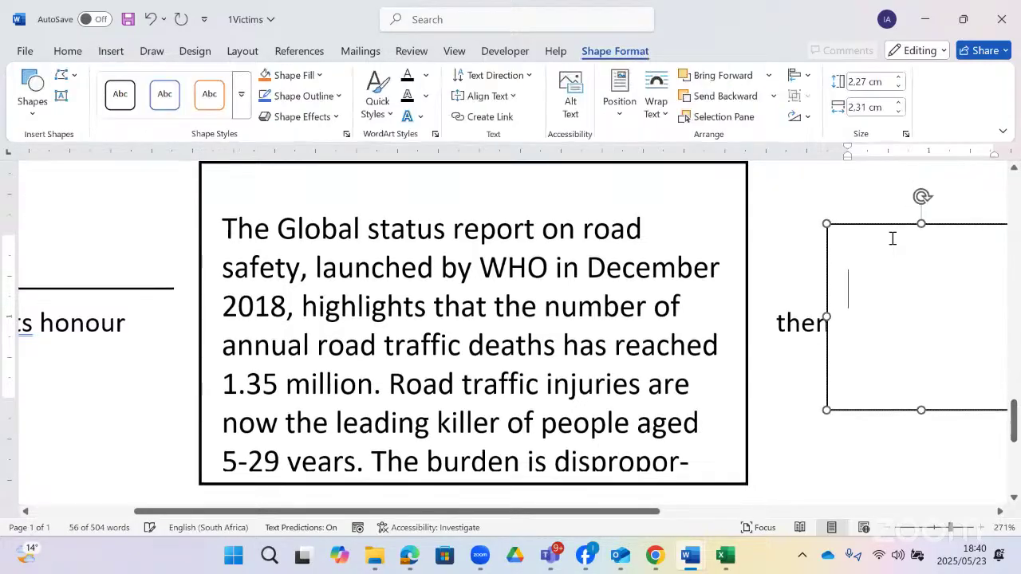
{"action": "left_click_drag", "start_coordinate": [890, 225], "coordinate": [835, 196]}
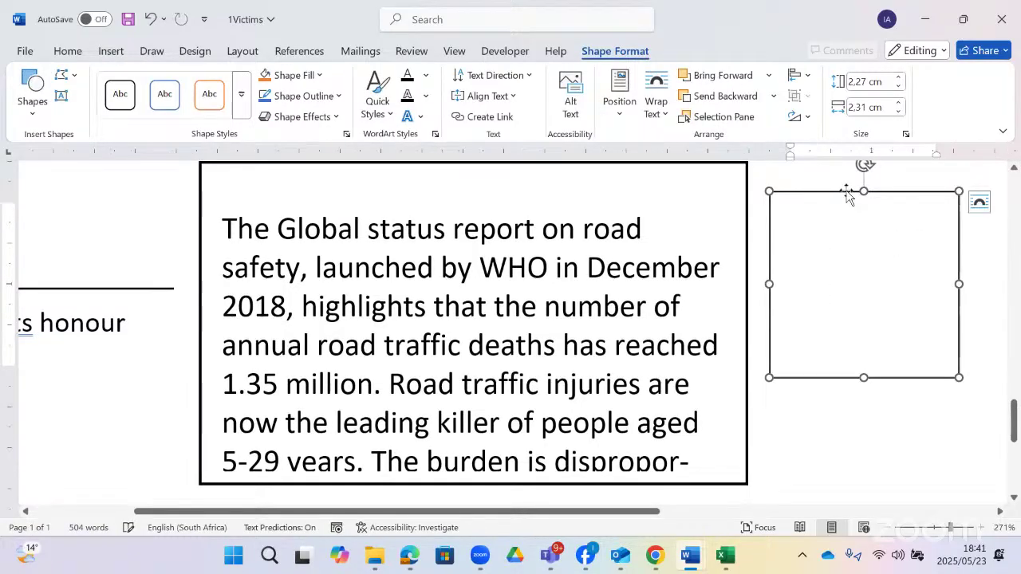
{"action": "left_click_drag", "start_coordinate": [783, 377], "coordinate": [764, 408]}
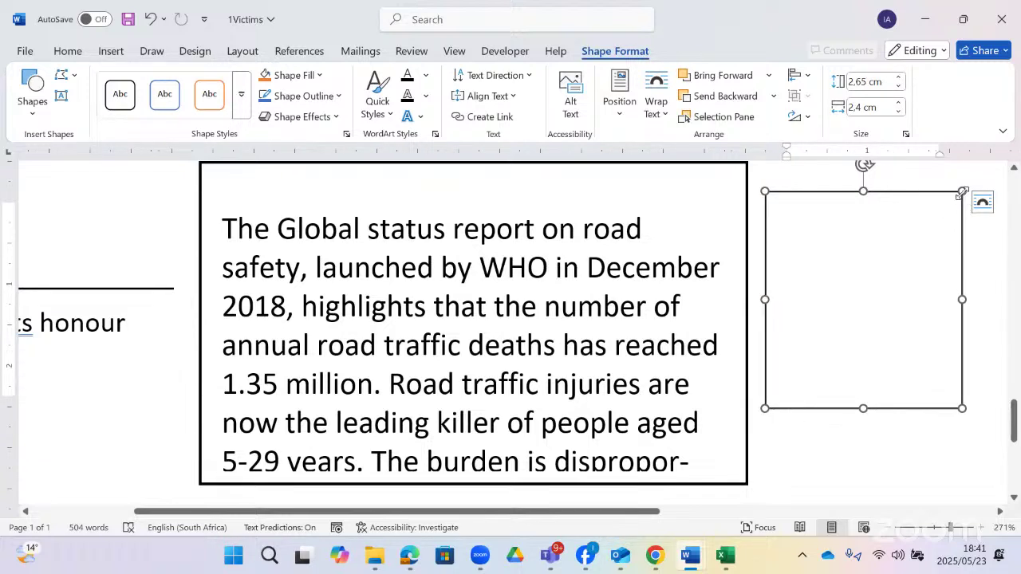
{"action": "left_click_drag", "start_coordinate": [961, 192], "coordinate": [987, 185]}
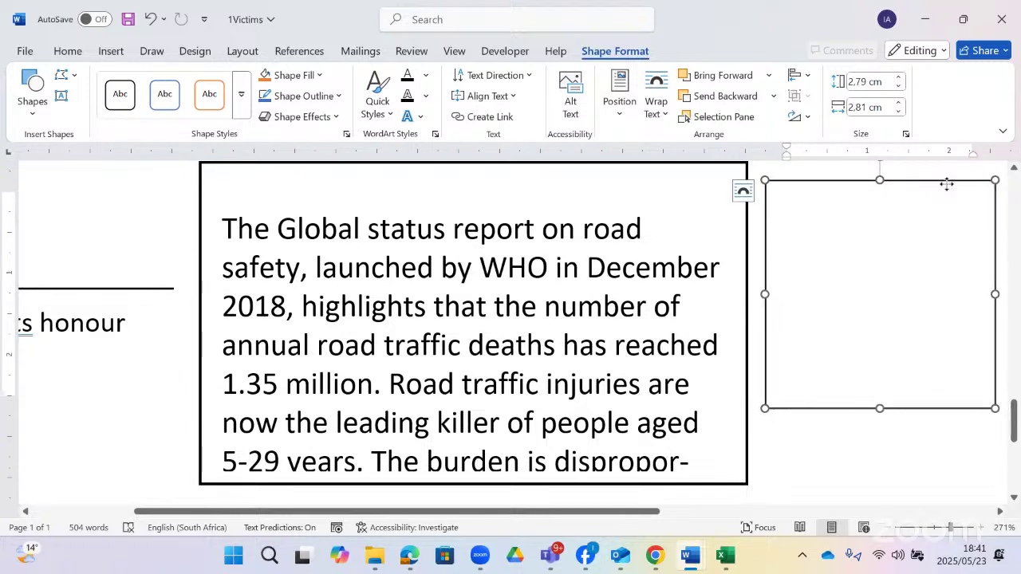
- Shrink the report text box to 3.34 cm by 6.52 cm and nudge it left
{"action": "left_click", "coordinate": [236, 483]}
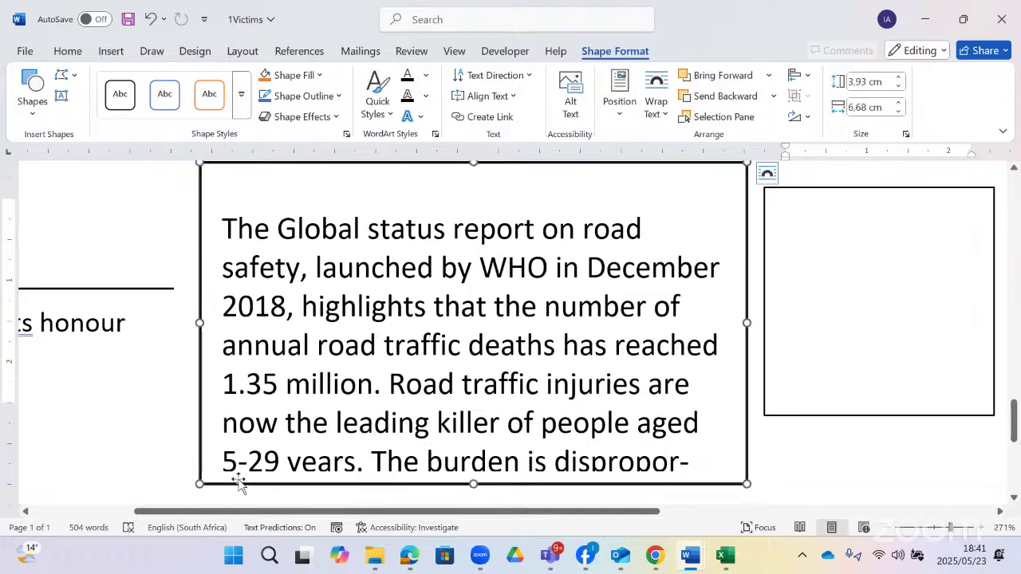
{"action": "left_click_drag", "start_coordinate": [197, 483], "coordinate": [212, 435]}
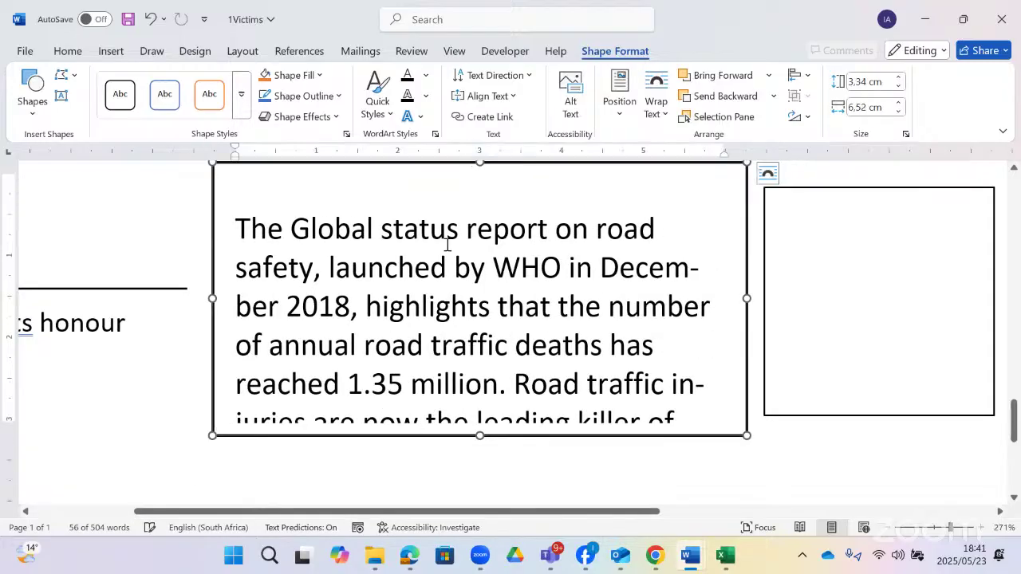
{"action": "left_click_drag", "start_coordinate": [446, 169], "coordinate": [412, 183]}
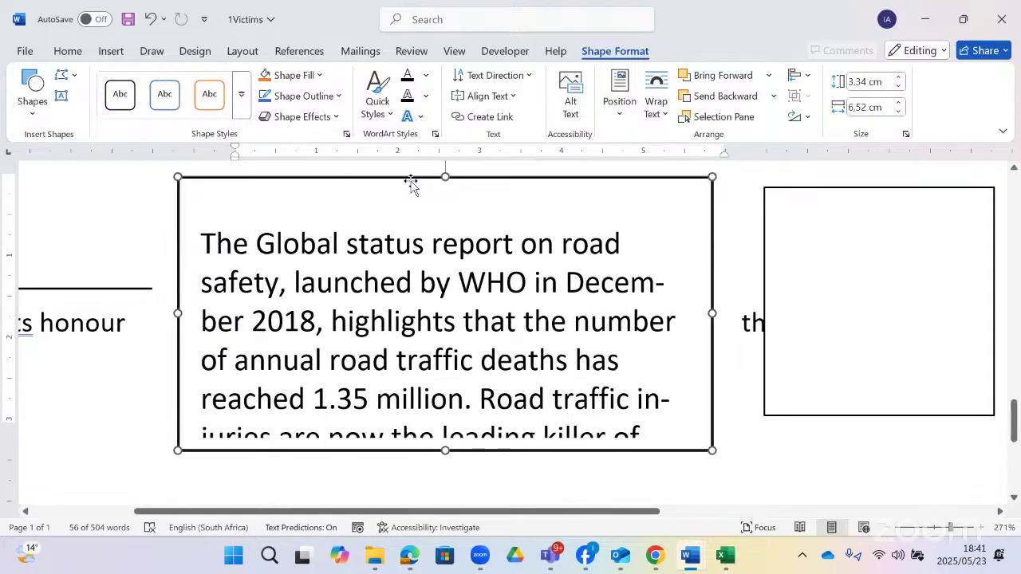
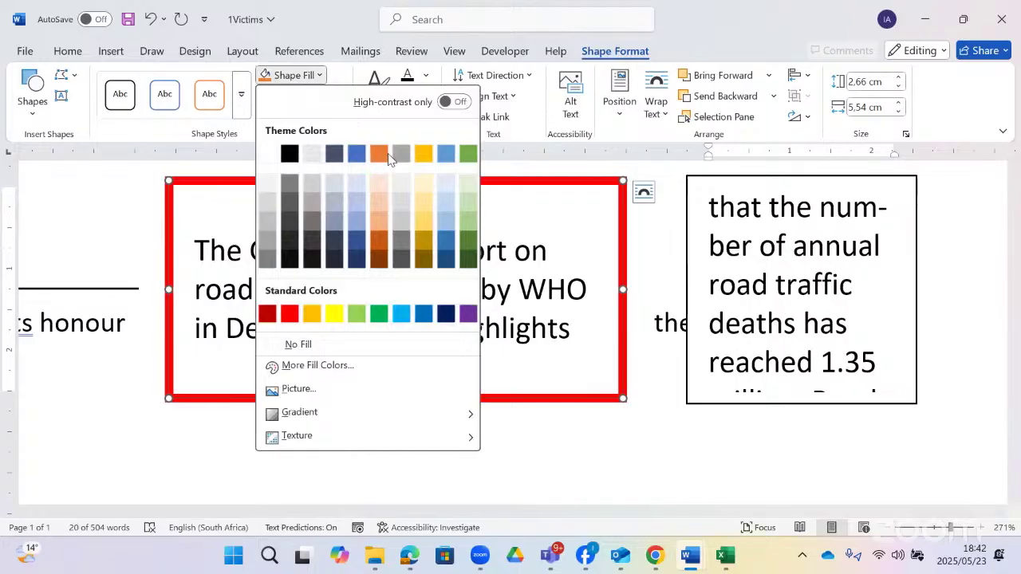
- Keep the light green fill, rotate the box's text 270° to read bottom-to-top, and flip it horizontally
{"action": "left_click", "coordinate": [466, 186]}
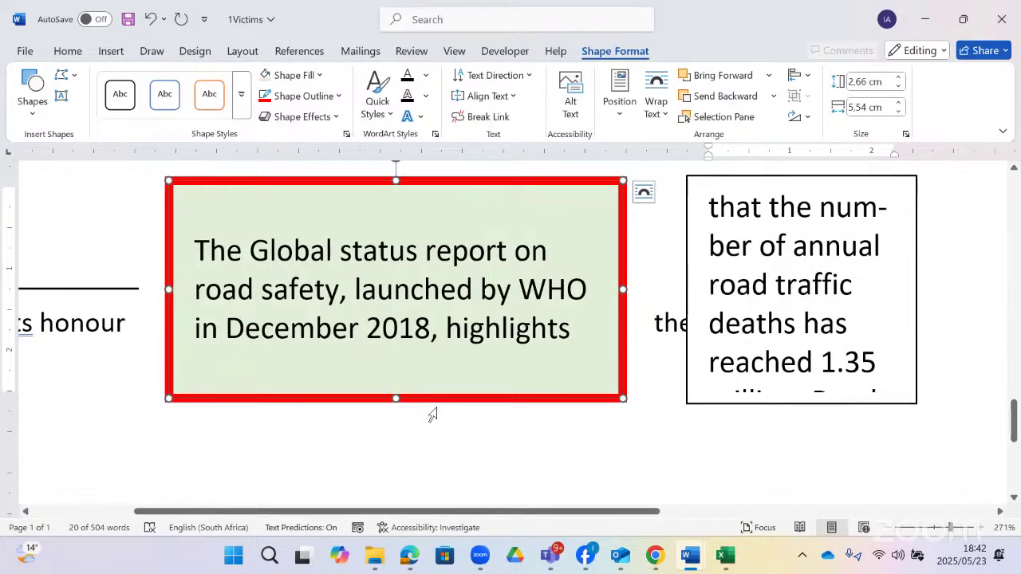
{"action": "left_click", "coordinate": [530, 76]}
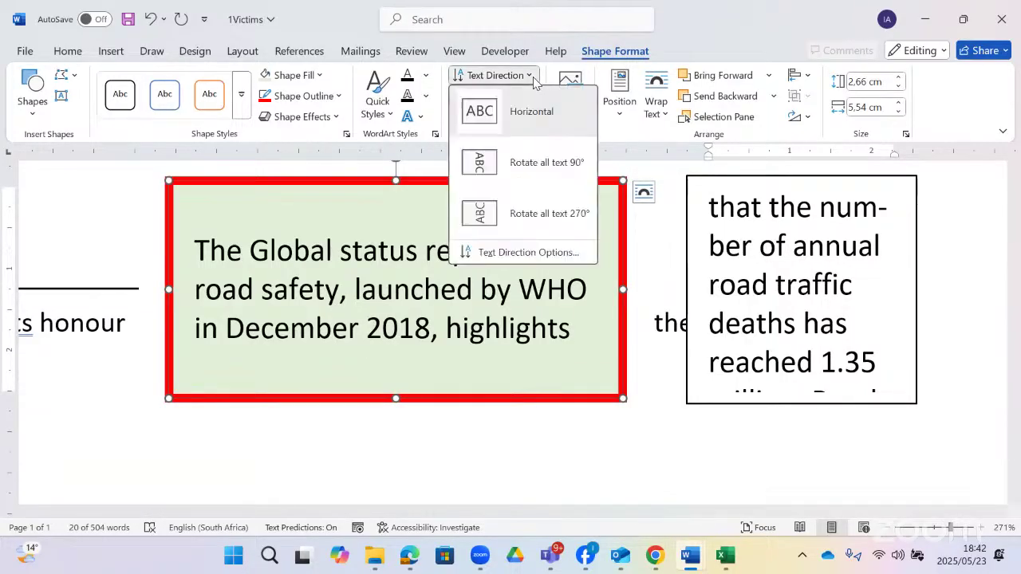
{"action": "left_click", "coordinate": [478, 164]}
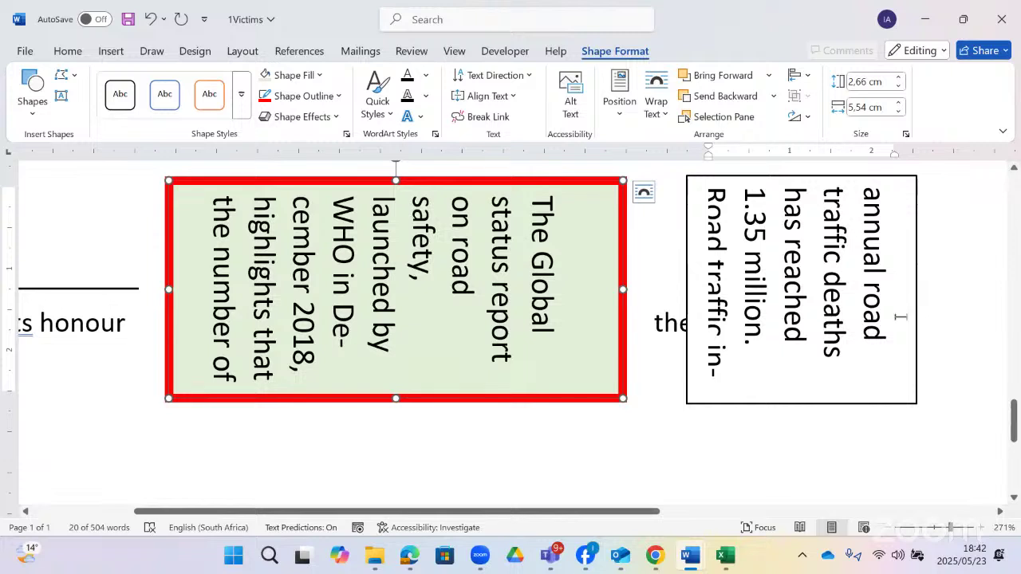
{"action": "left_click", "coordinate": [531, 76]}
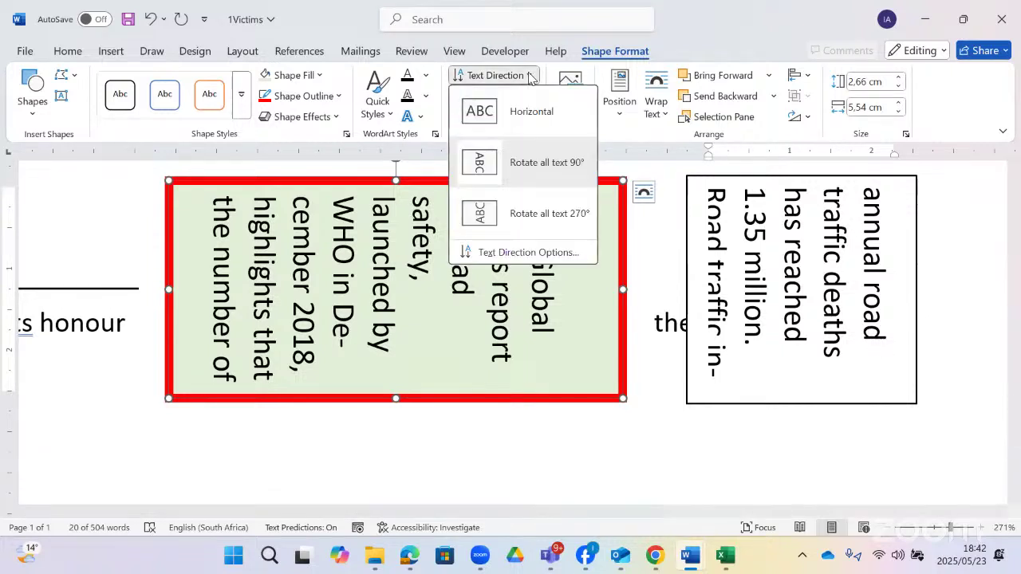
{"action": "left_click", "coordinate": [524, 212]}
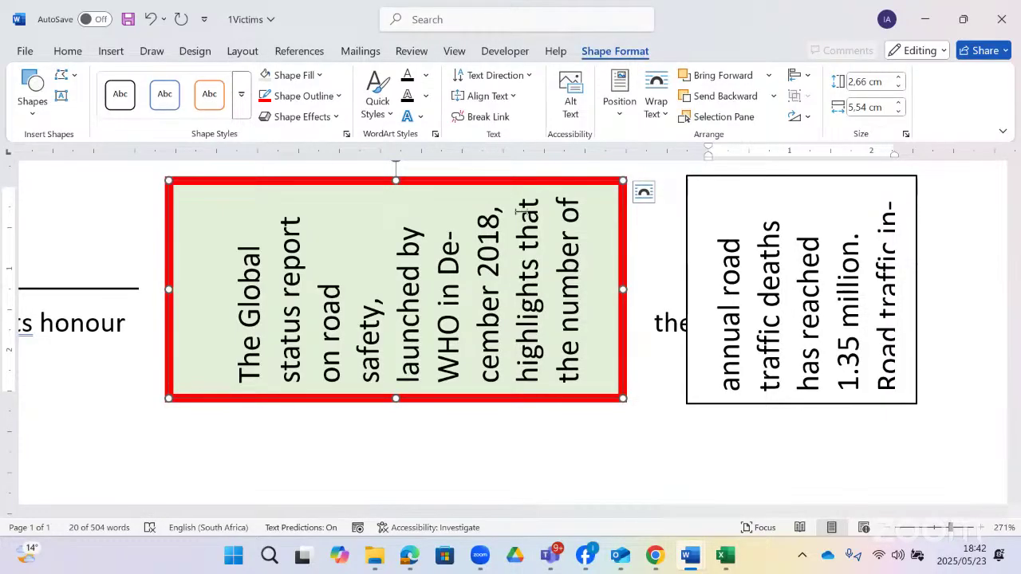
{"action": "left_click", "coordinate": [802, 116]}
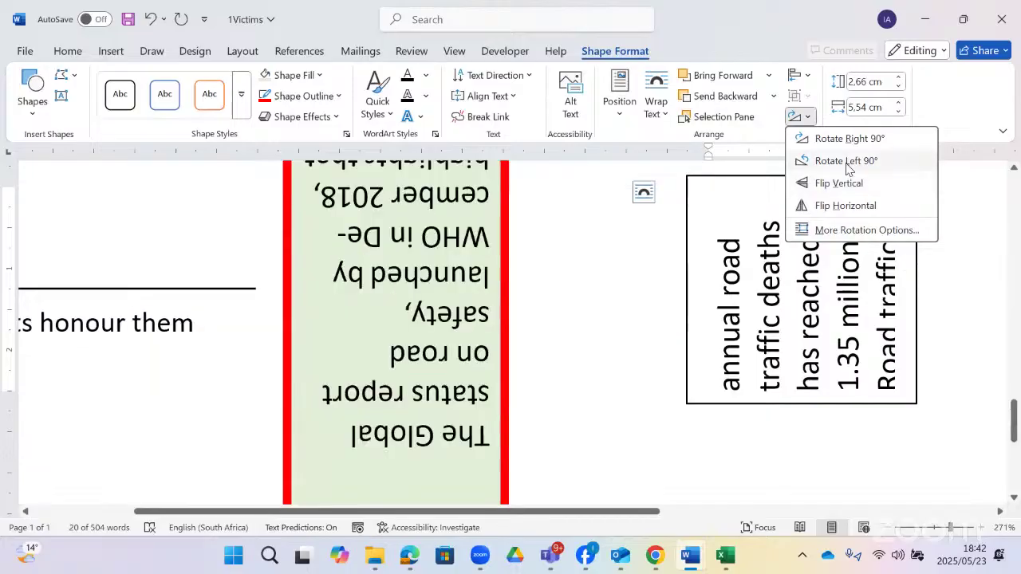
{"action": "left_click", "coordinate": [833, 205]}
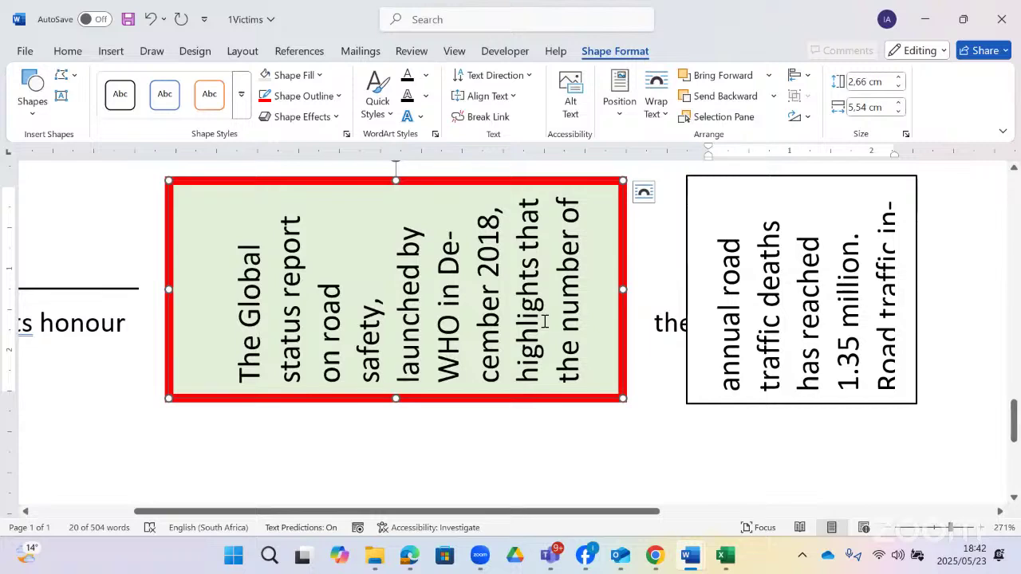
- Check the question paper, then open the Watermark gallery from Design and again through a 'wate' search
{"action": "key", "text": "alt+Tab"}
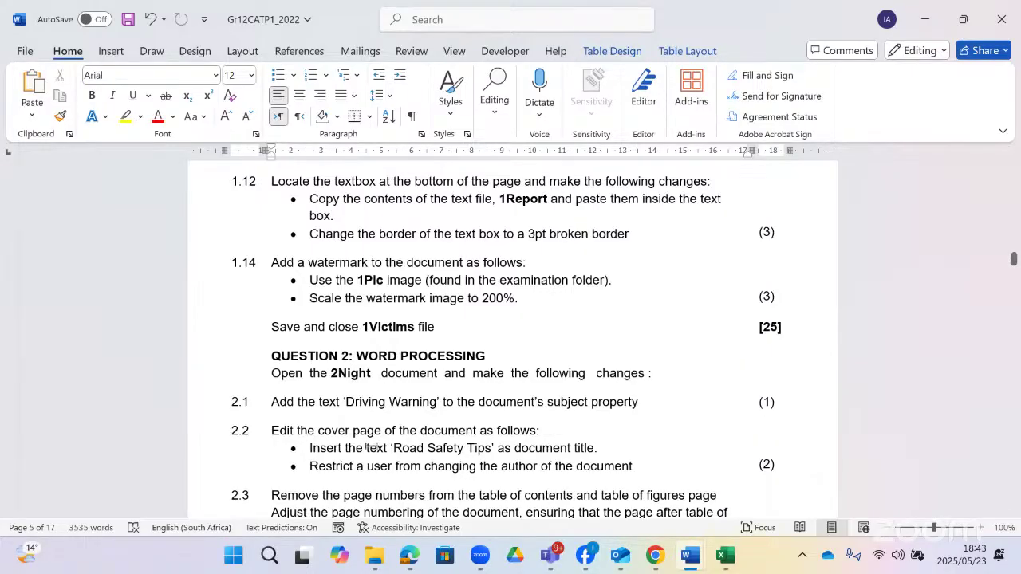
{"action": "key", "text": "alt+Tab"}
{"action": "left_click", "coordinate": [111, 50]}
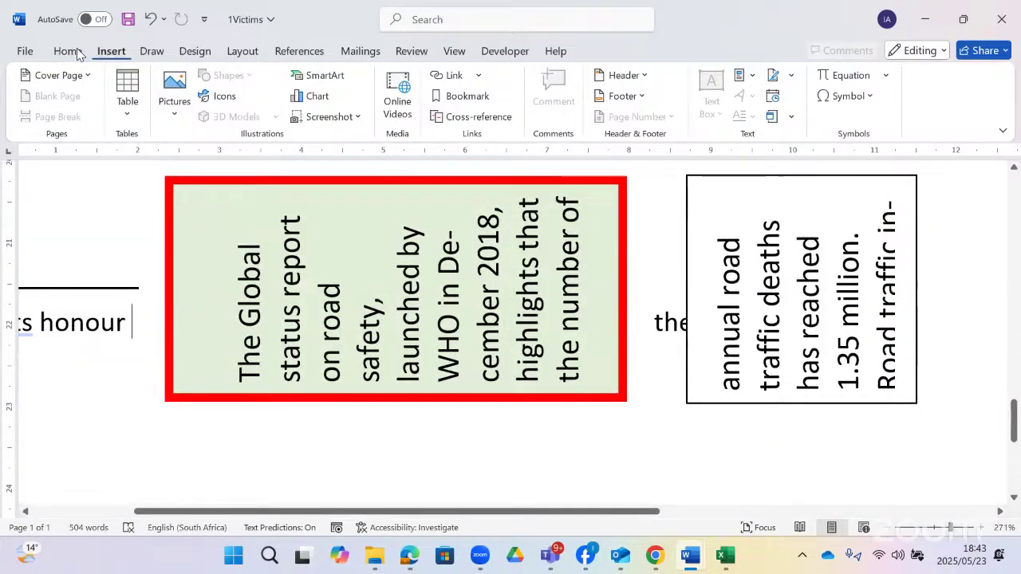
{"action": "left_click", "coordinate": [194, 50]}
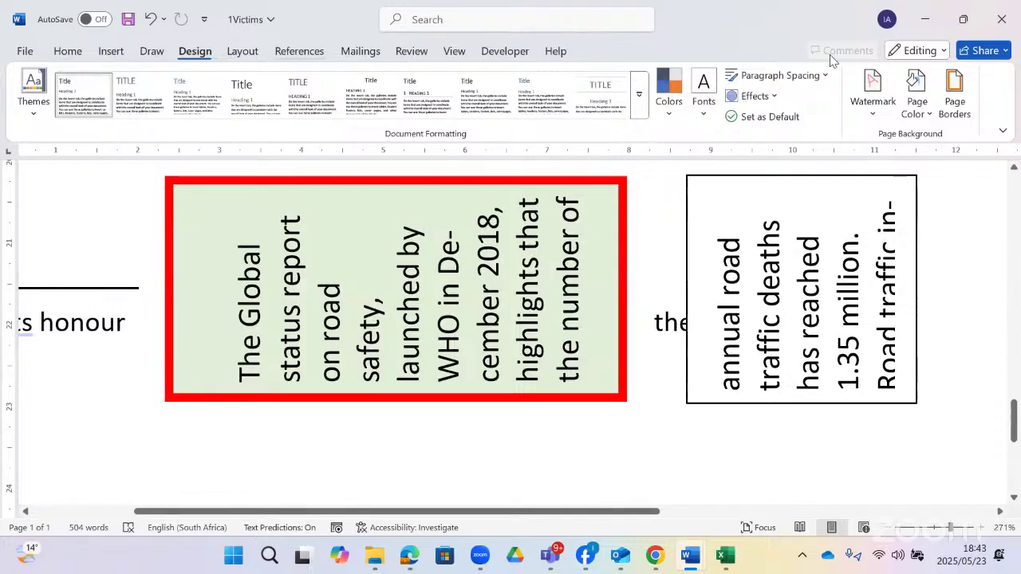
{"action": "left_click", "coordinate": [871, 115]}
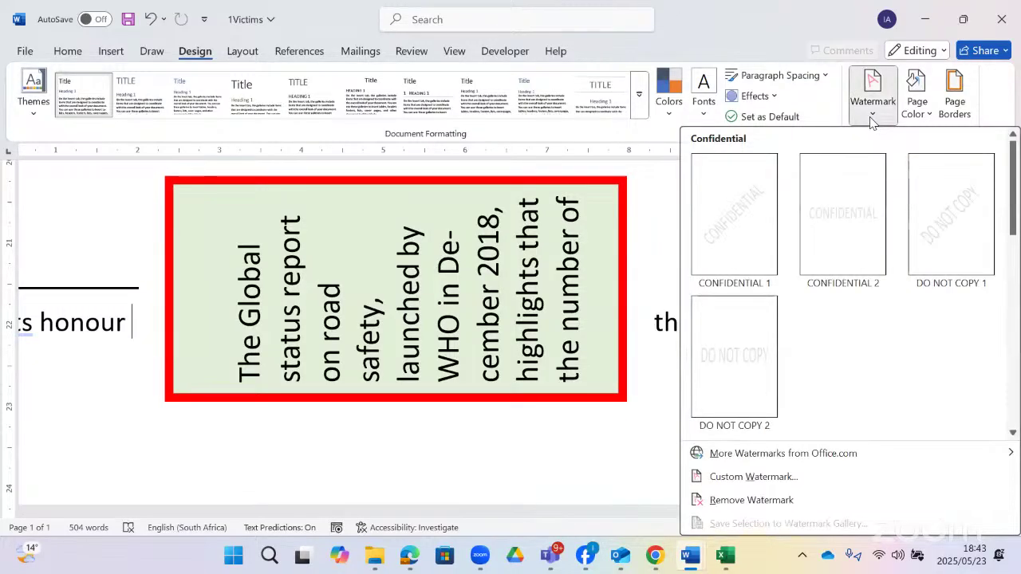
{"action": "left_click", "coordinate": [461, 20]}
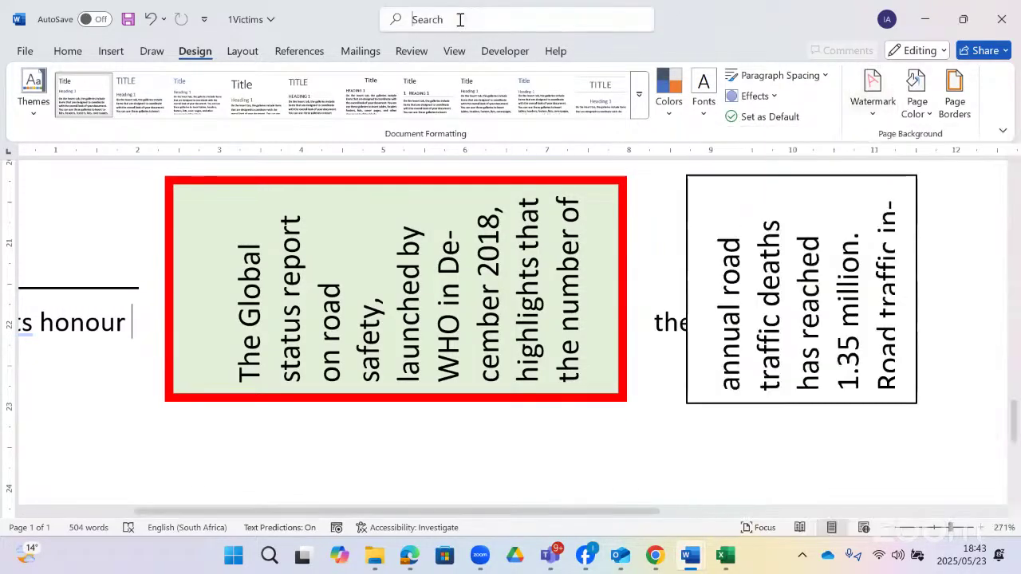
{"action": "type", "text": "wate"}
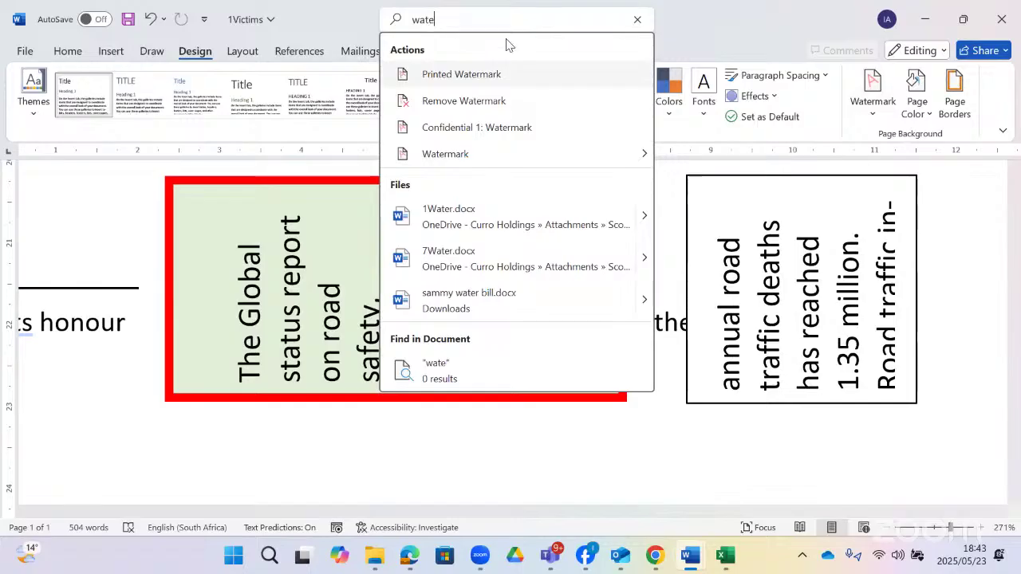
{"action": "left_click", "coordinate": [539, 156]}
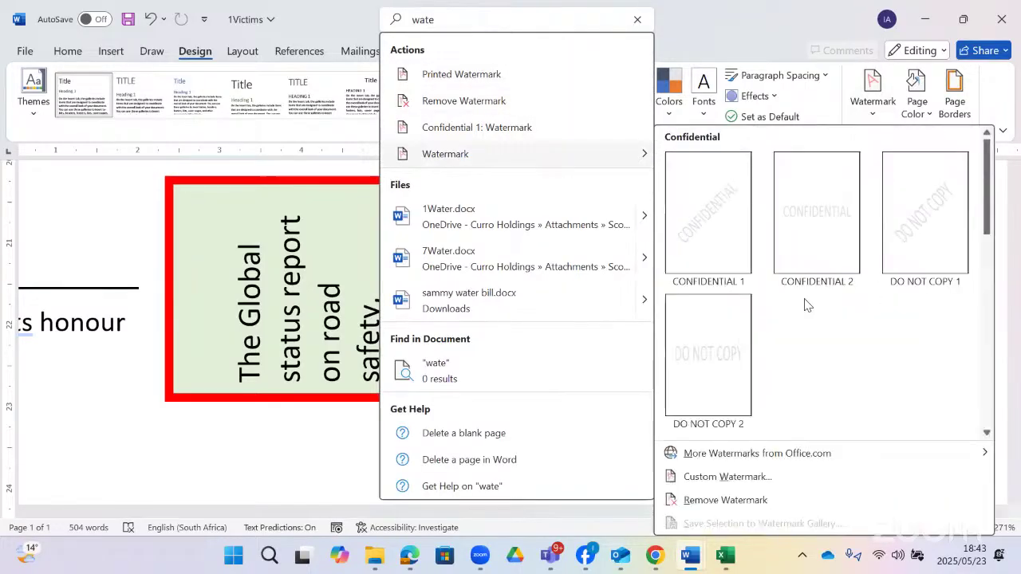
- In Custom Watermark, choose Picture watermark and select a picture from a file
{"action": "left_click", "coordinate": [745, 478]}
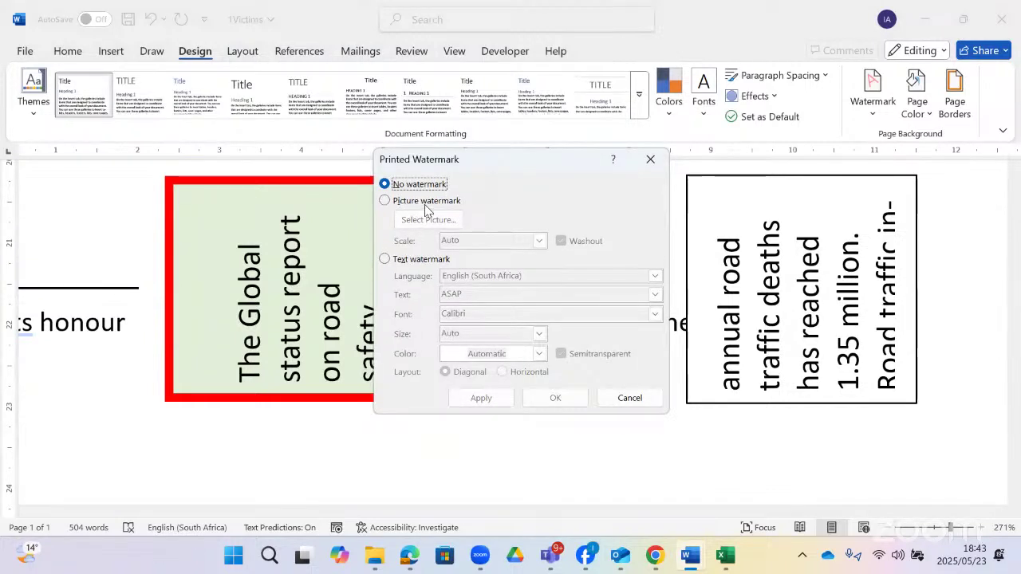
{"action": "left_click", "coordinate": [434, 204]}
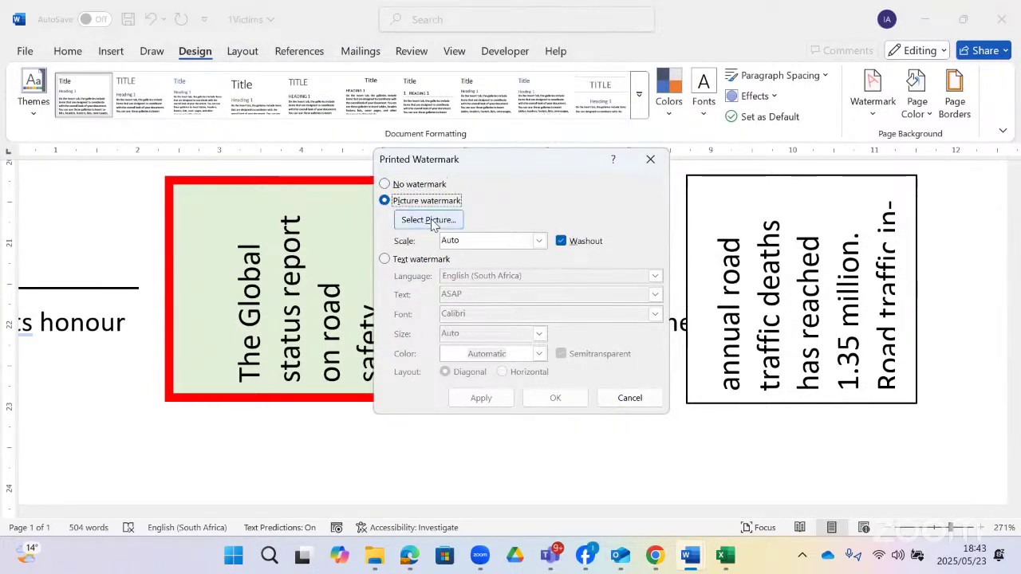
{"action": "left_click", "coordinate": [432, 220]}
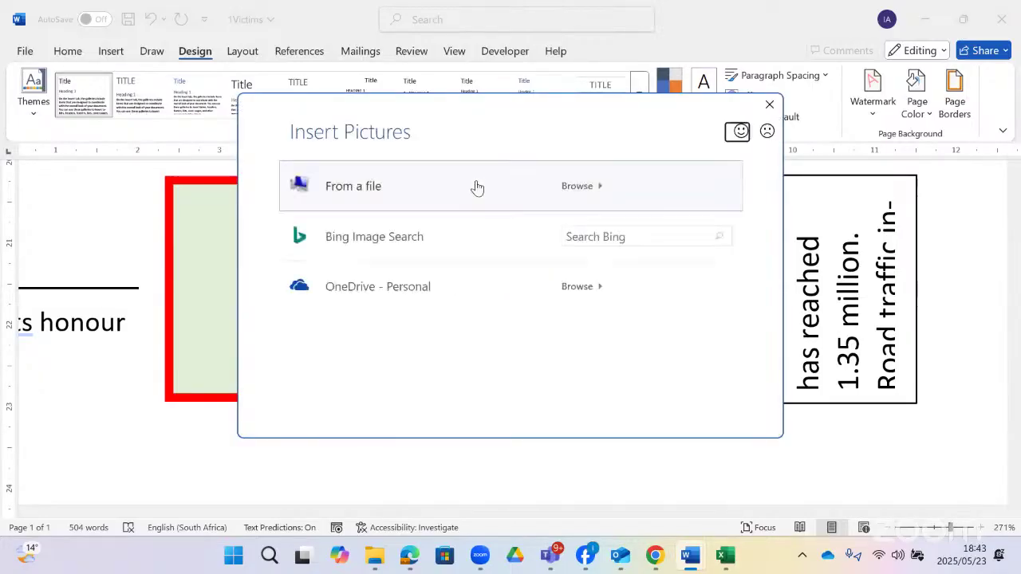
{"action": "left_click", "coordinate": [468, 185]}
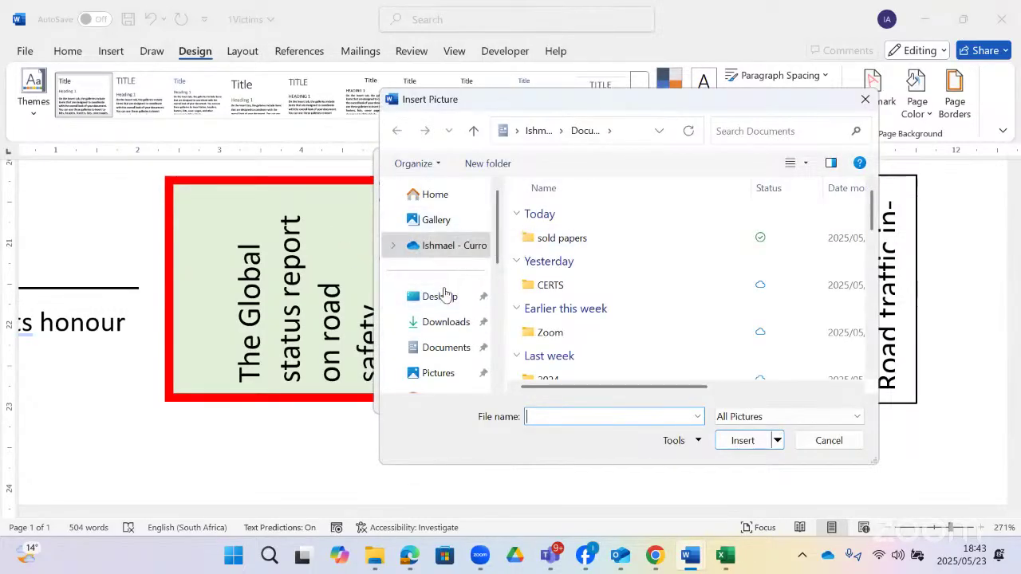
- Browse the STUDENTS_Shared_High$ (L:) drive into ALL SUBJECTS PRELIMS > CAT
{"action": "scroll", "coordinate": [467, 326], "scroll_direction": "down", "scroll_amount": 5}
{"action": "left_click", "coordinate": [445, 293]}
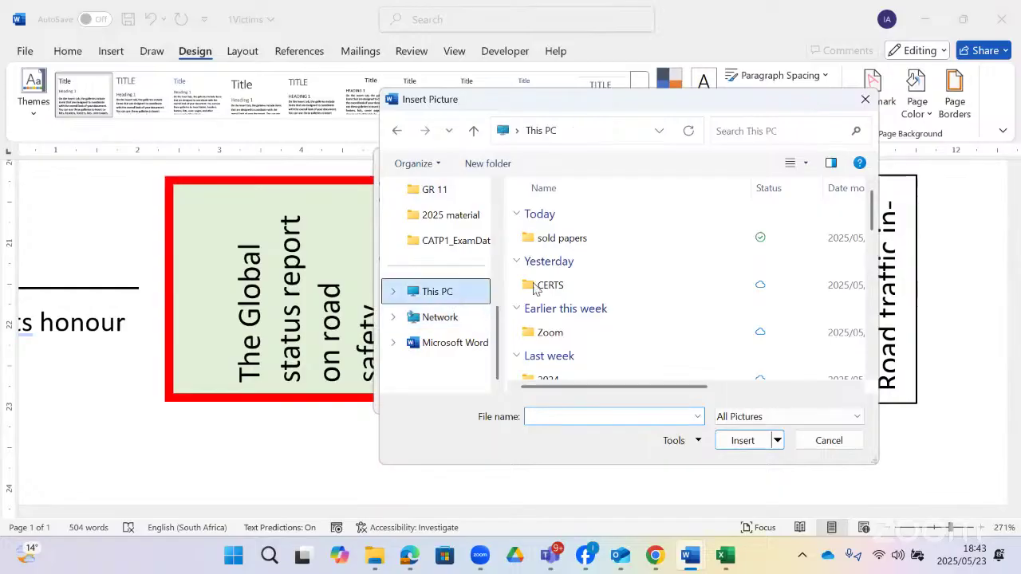
{"action": "double_click", "coordinate": [645, 360]}
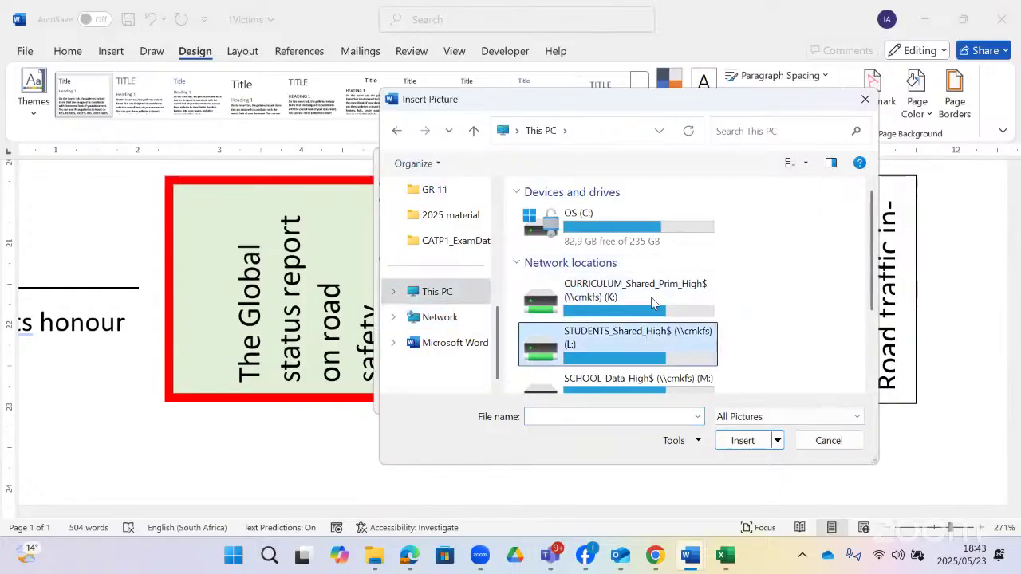
{"action": "scroll", "coordinate": [586, 271], "scroll_direction": "down", "scroll_amount": 6}
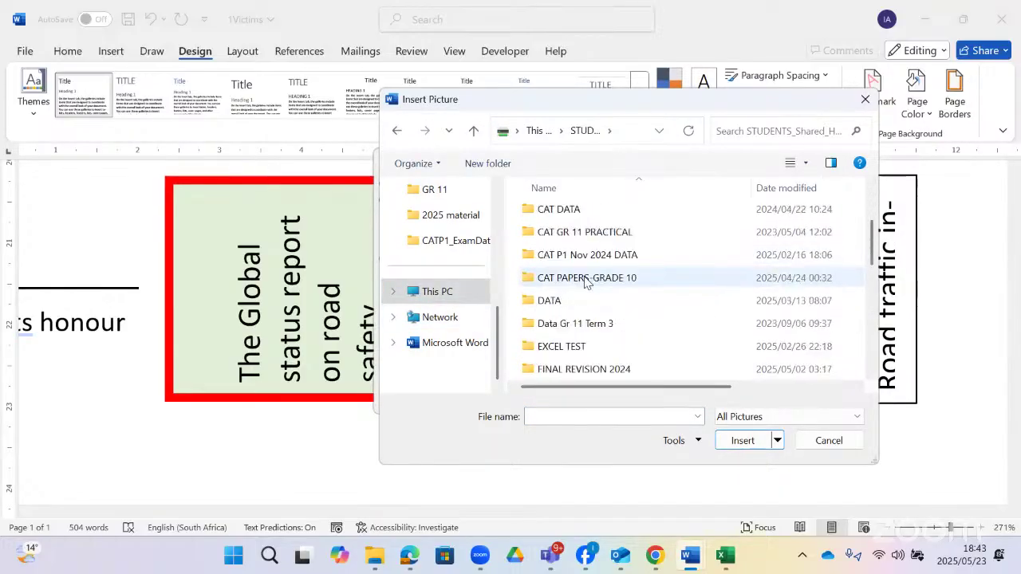
{"action": "scroll", "coordinate": [586, 284], "scroll_direction": "down", "scroll_amount": 2}
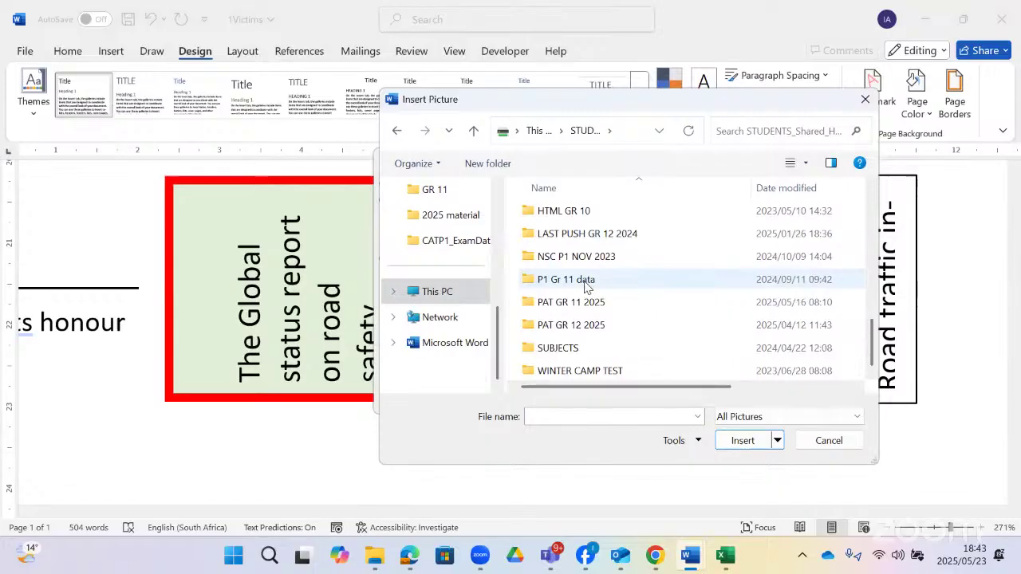
{"action": "scroll", "coordinate": [586, 285], "scroll_direction": "up", "scroll_amount": 4}
{"action": "scroll", "coordinate": [589, 271], "scroll_direction": "up", "scroll_amount": 3}
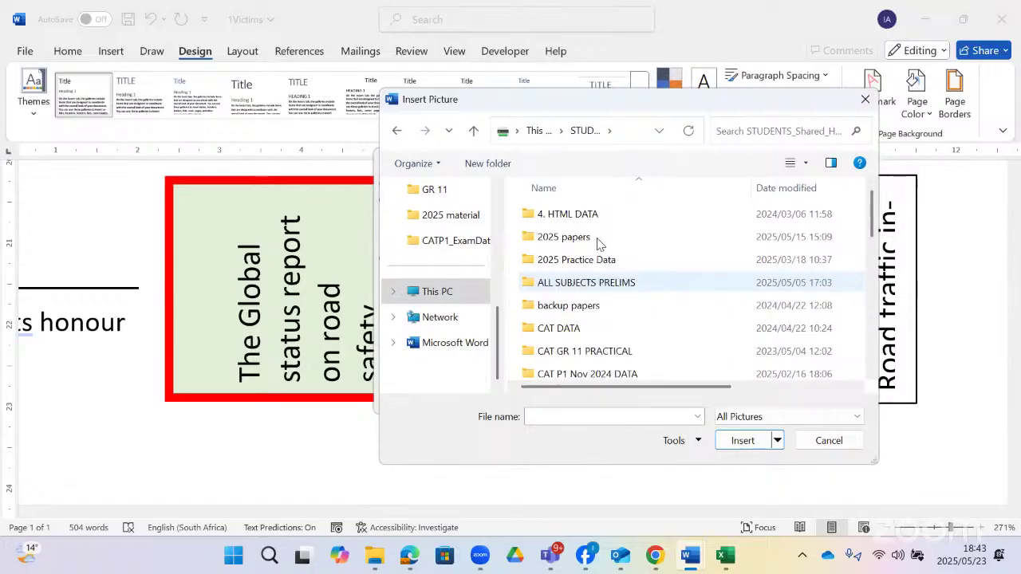
{"action": "double_click", "coordinate": [588, 284]}
{"action": "scroll", "coordinate": [586, 282], "scroll_direction": "down", "scroll_amount": 1}
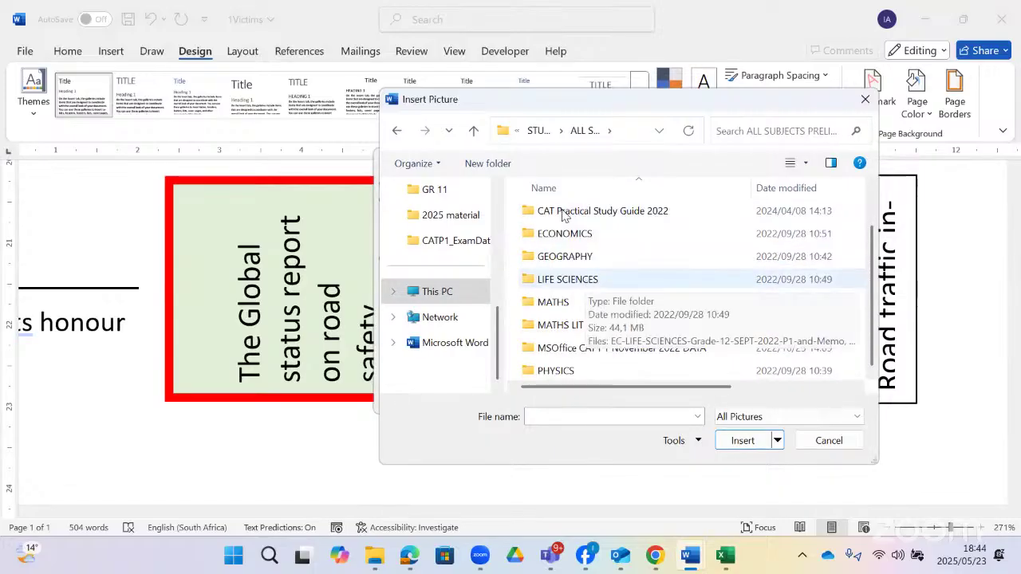
{"action": "scroll", "coordinate": [574, 247], "scroll_direction": "up", "scroll_amount": 1}
{"action": "double_click", "coordinate": [571, 239]}
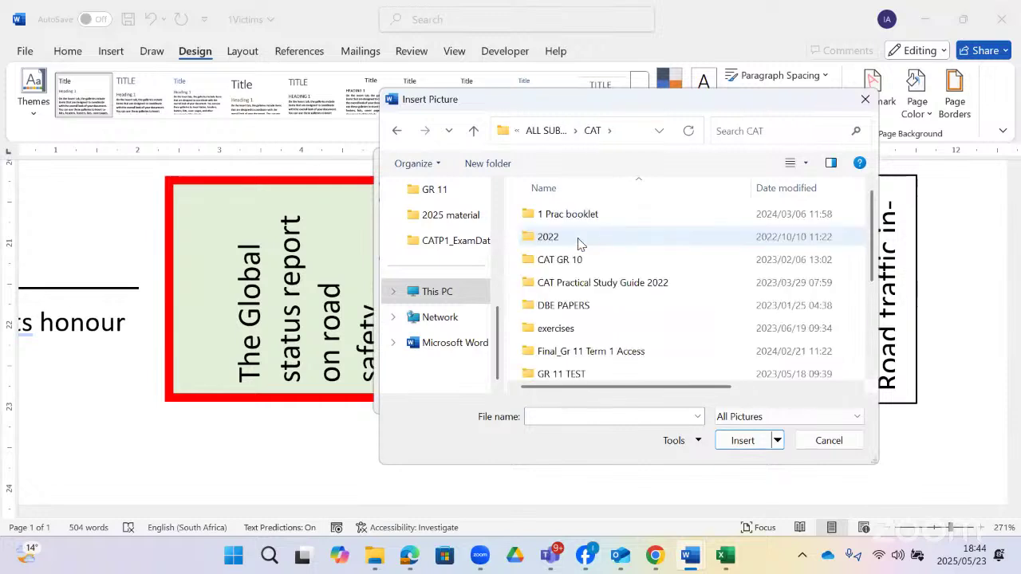
- Go through 2022, Limpopo 2022 and TrialExamCATP1_2022 to CATP1_ExamData_2022 and insert 1Pic
{"action": "double_click", "coordinate": [577, 239]}
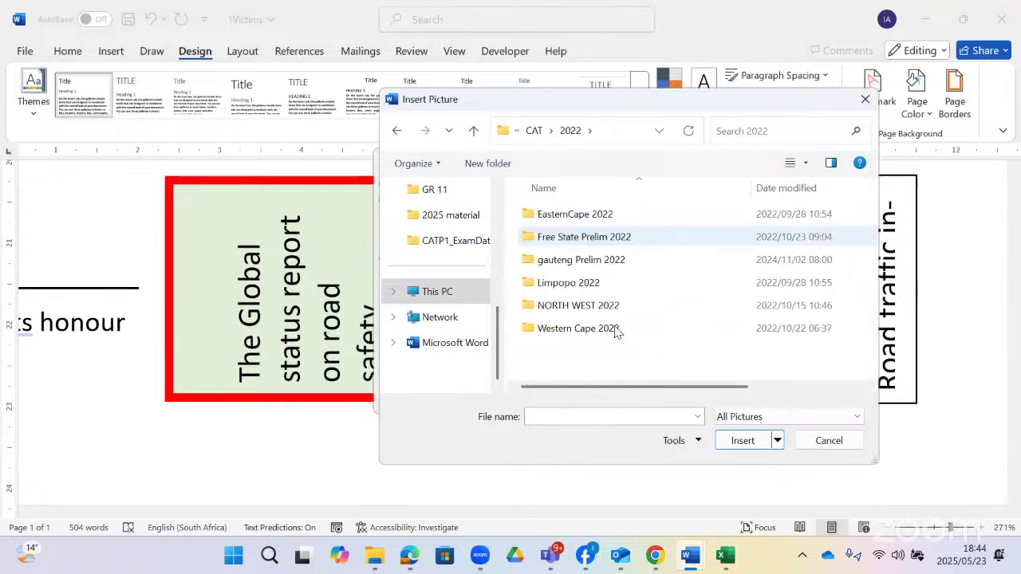
{"action": "double_click", "coordinate": [587, 283]}
{"action": "double_click", "coordinate": [567, 224]}
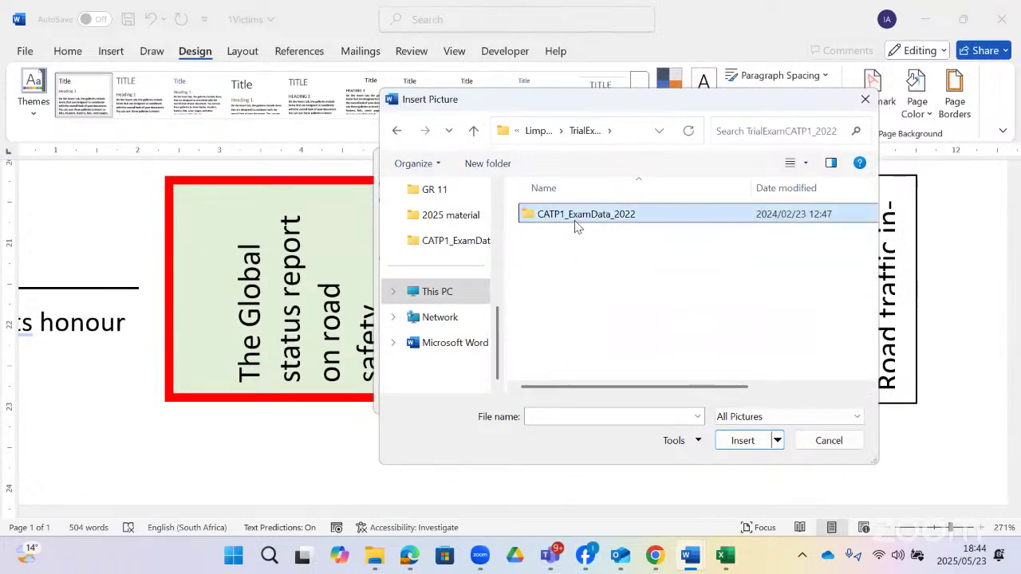
{"action": "double_click", "coordinate": [573, 224]}
{"action": "left_click", "coordinate": [560, 218]}
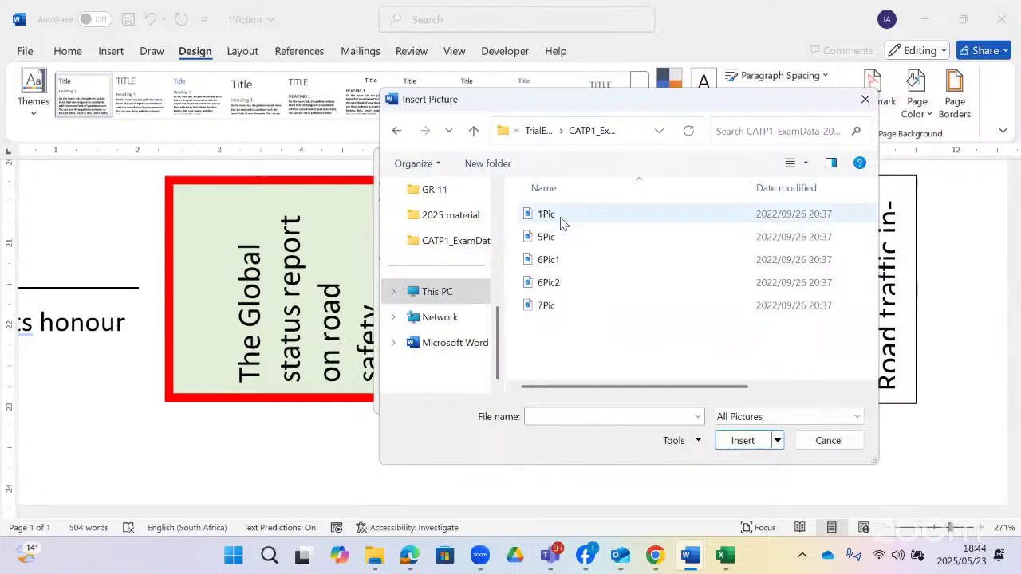
{"action": "left_click", "coordinate": [741, 441]}
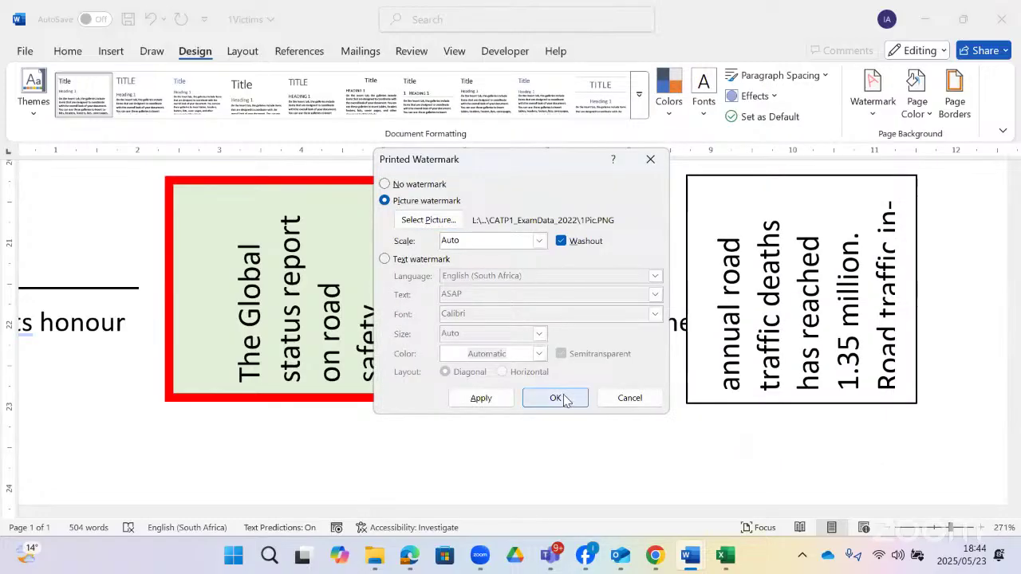
- Scale the 1Pic picture watermark to 200% with Washout kept on, apply it and close the dialog
{"action": "left_click", "coordinate": [533, 241]}
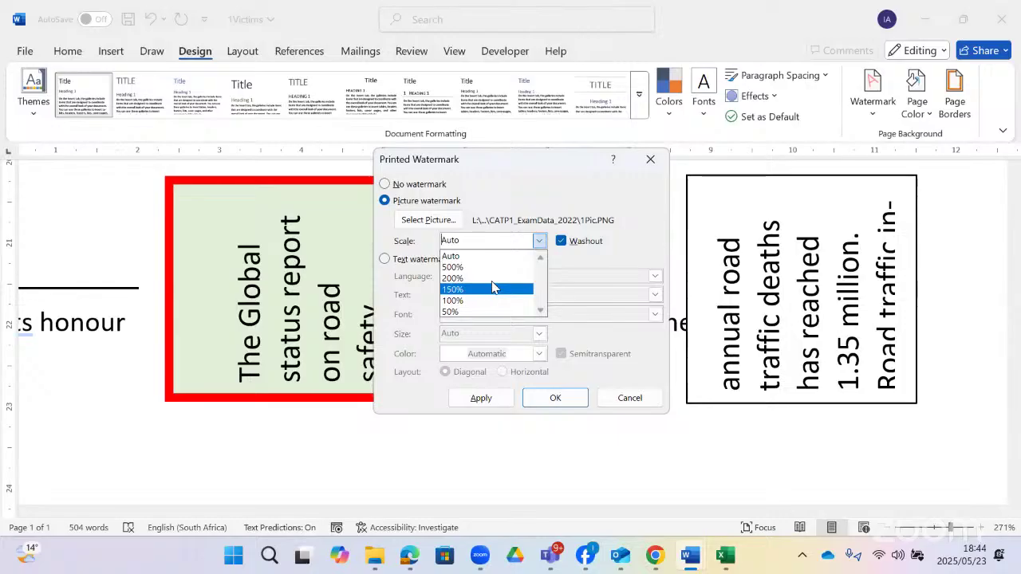
{"action": "left_click", "coordinate": [488, 279]}
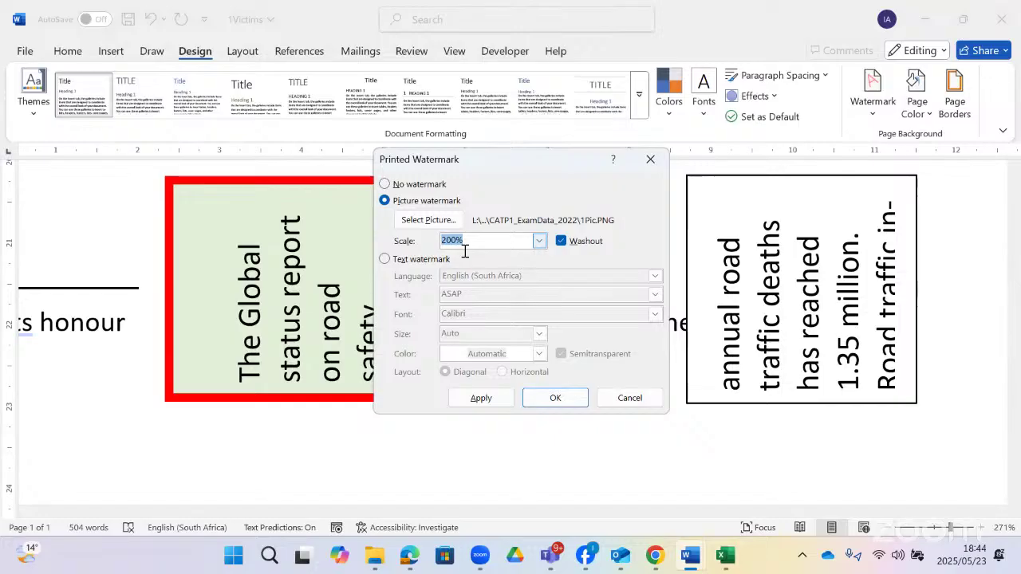
{"action": "left_click", "coordinate": [562, 242]}
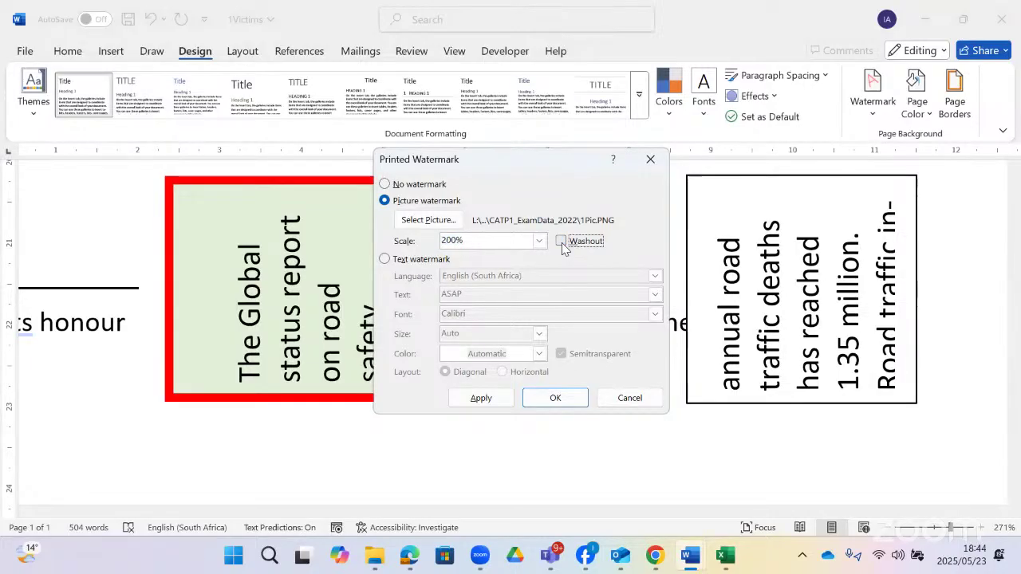
{"action": "left_click", "coordinate": [562, 242]}
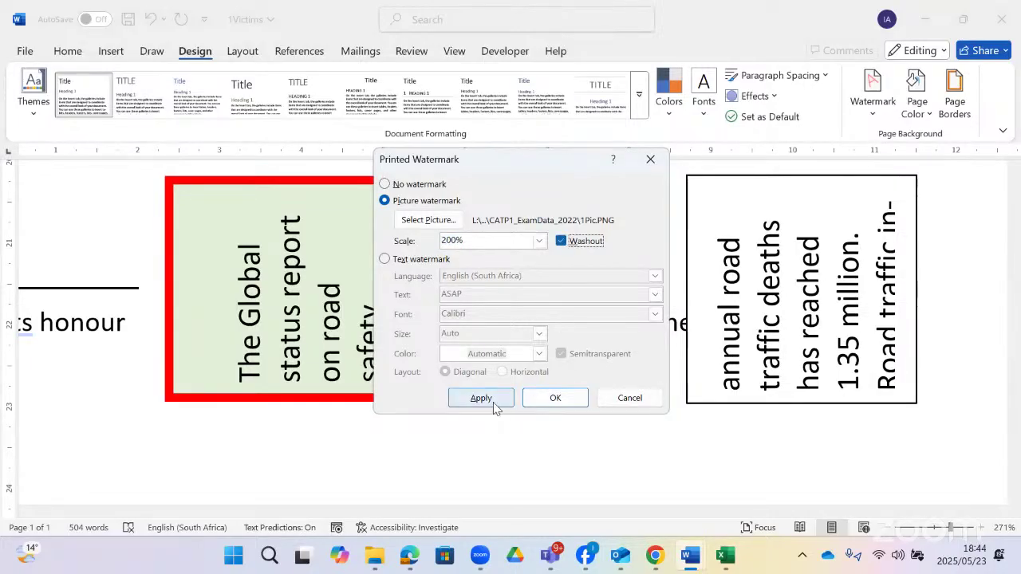
{"action": "left_click", "coordinate": [493, 406]}
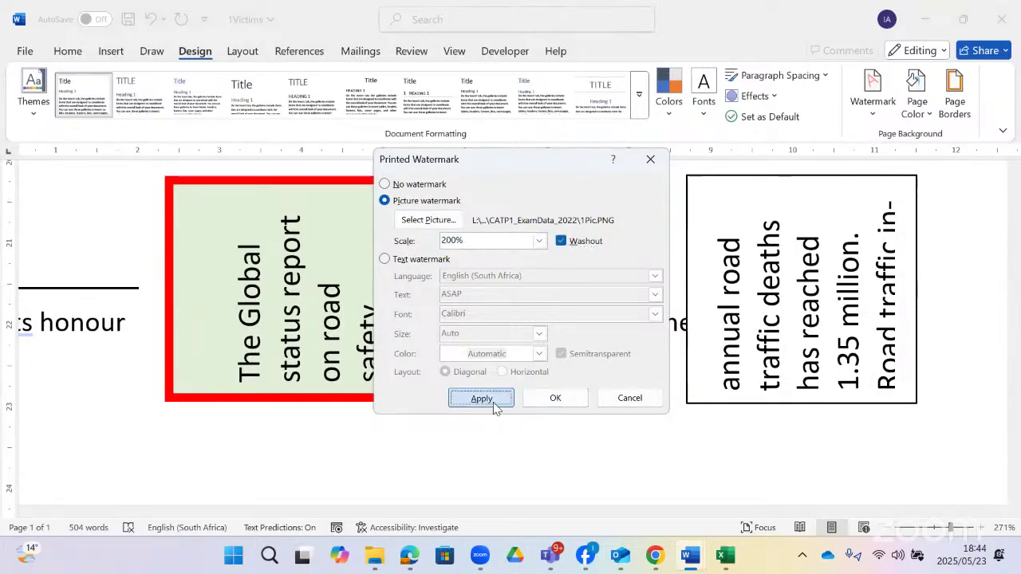
{"action": "left_click", "coordinate": [629, 400]}
{"action": "scroll", "coordinate": [637, 353], "scroll_direction": "down", "scroll_amount": 5}
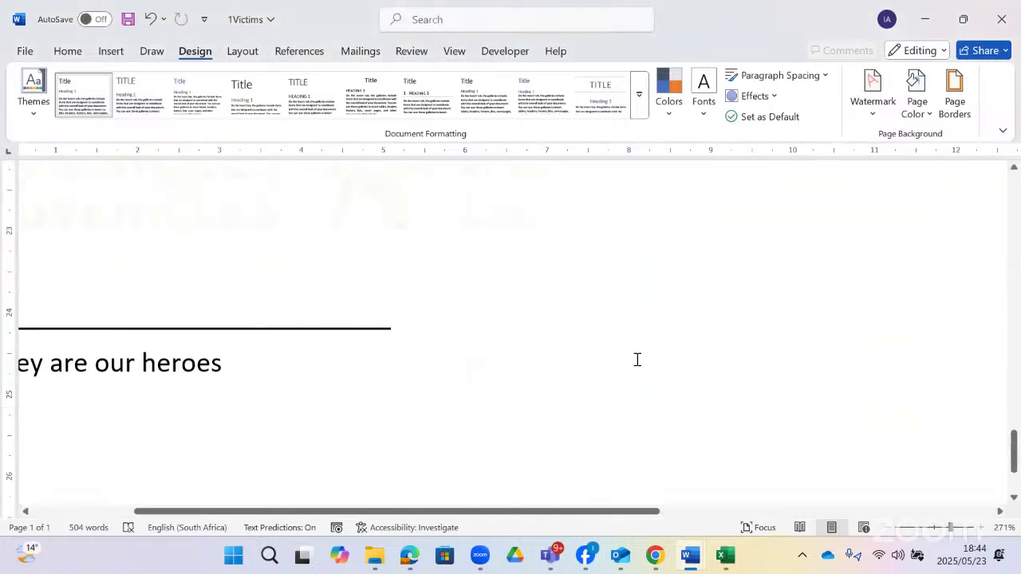
{"action": "scroll", "coordinate": [637, 360], "scroll_direction": "up", "scroll_amount": 15}
{"action": "scroll", "coordinate": [638, 359], "scroll_direction": "up", "scroll_amount": 10}
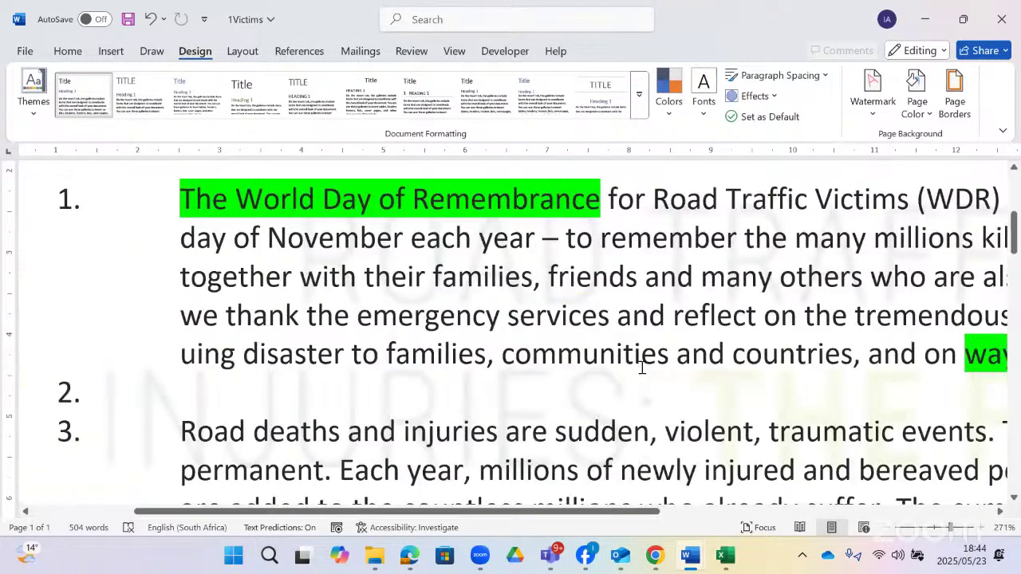
{"action": "scroll", "coordinate": [640, 359], "scroll_direction": "down", "scroll_amount": 2}
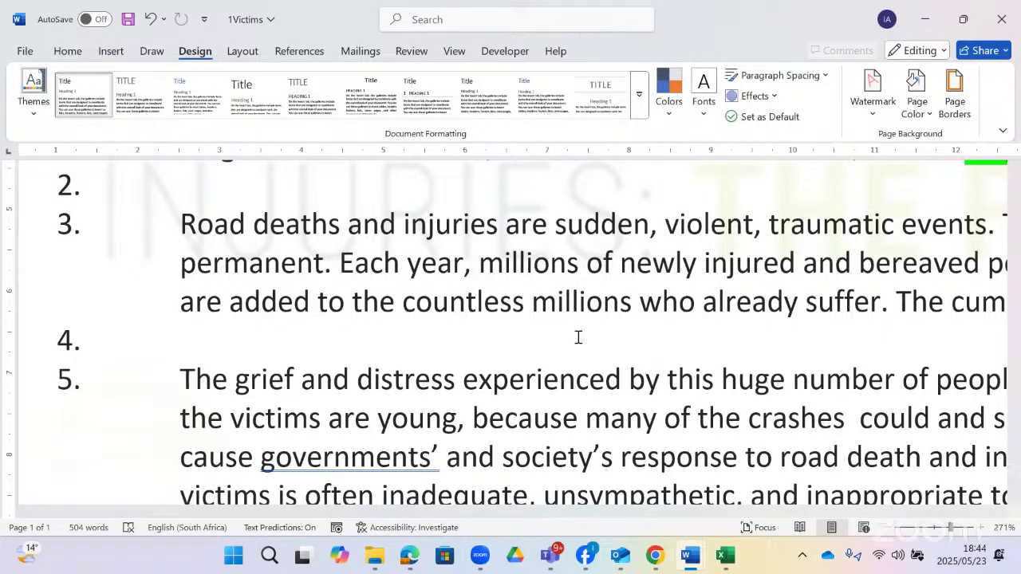
{"action": "scroll", "coordinate": [556, 326], "scroll_direction": "up", "scroll_amount": 6}
{"action": "scroll", "coordinate": [557, 324], "scroll_direction": "down", "scroll_amount": 3}
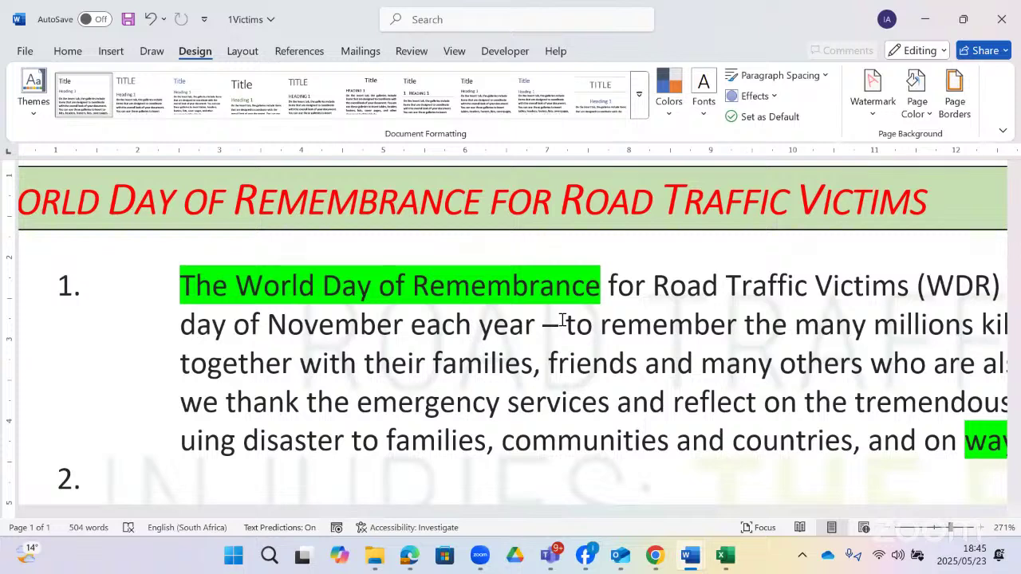
{"action": "scroll", "coordinate": [555, 390], "scroll_direction": "down", "scroll_amount": 2}
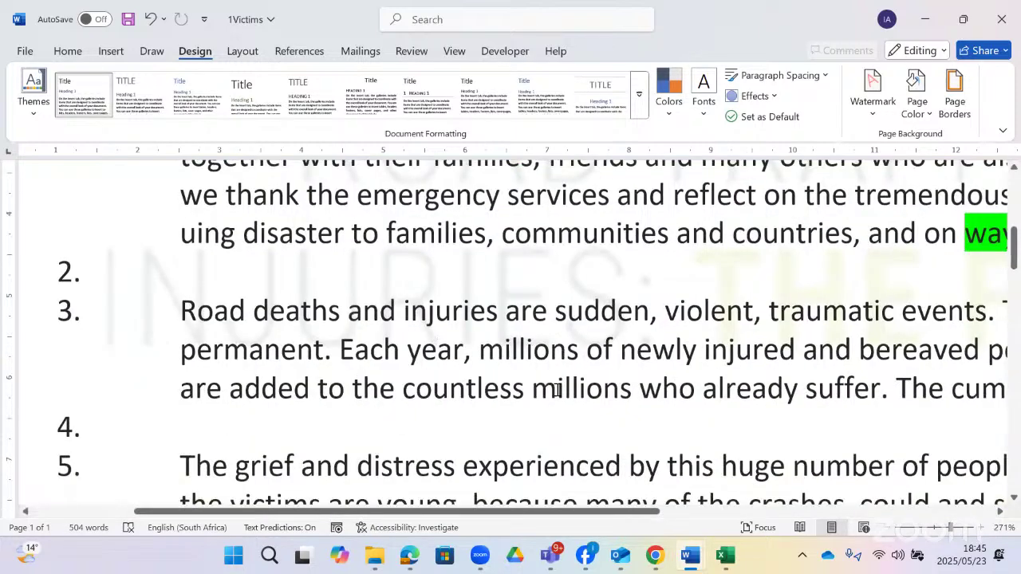
{"action": "left_click", "coordinate": [339, 261]}
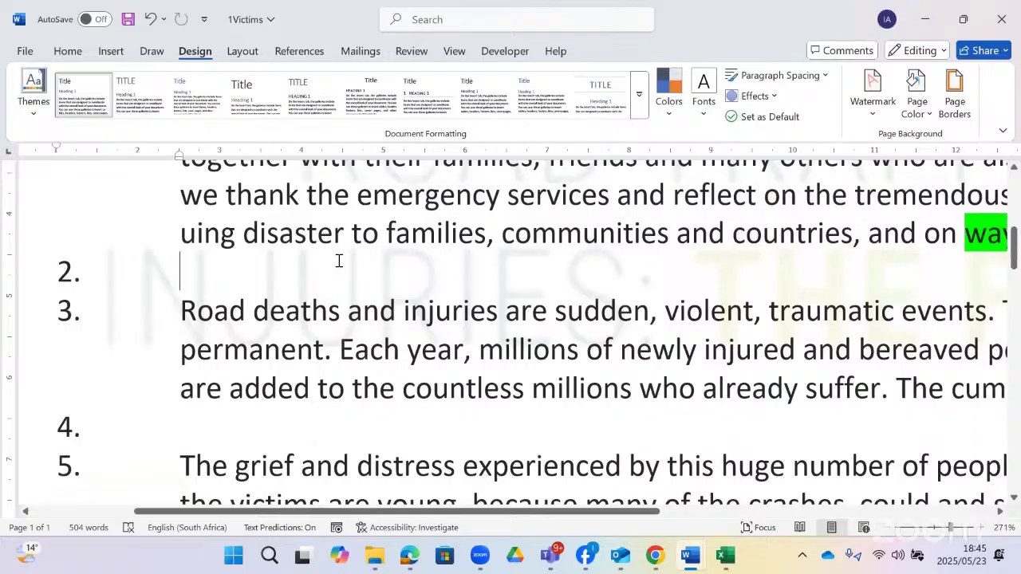
- Open More Symbols and switch the symbol font to Wingdings
{"action": "left_click", "coordinate": [113, 52]}
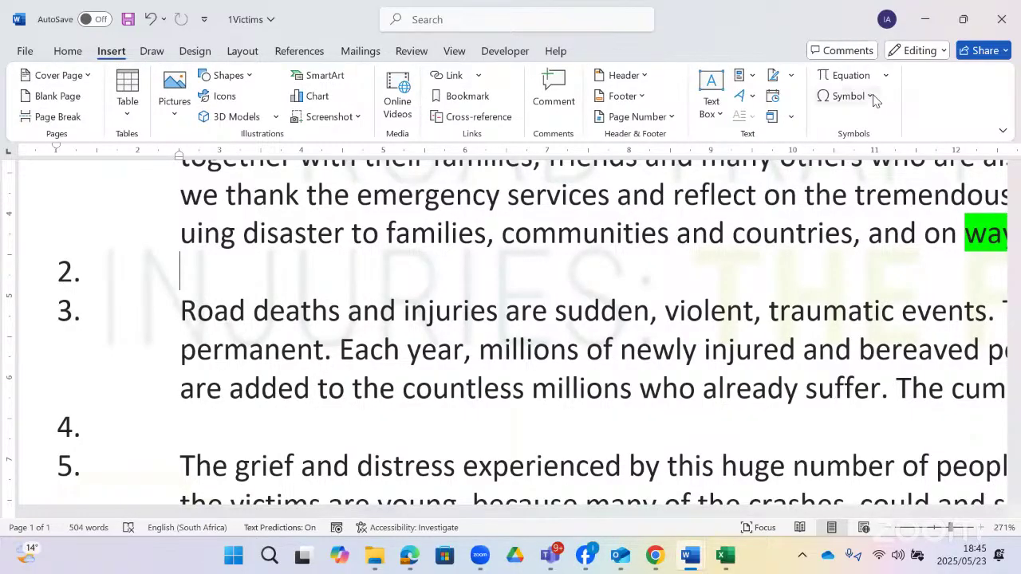
{"action": "left_click", "coordinate": [871, 97]}
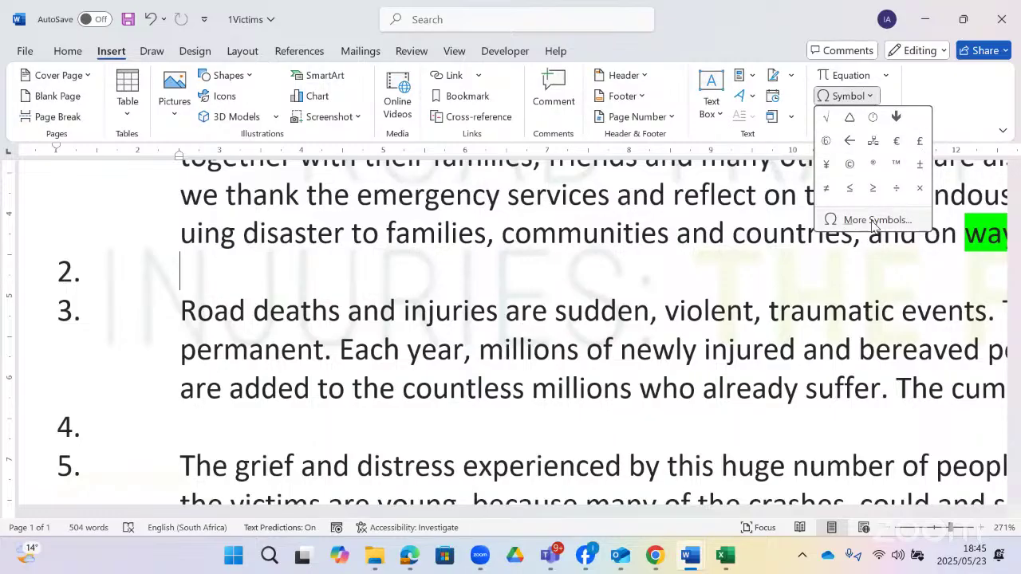
{"action": "left_click", "coordinate": [872, 223]}
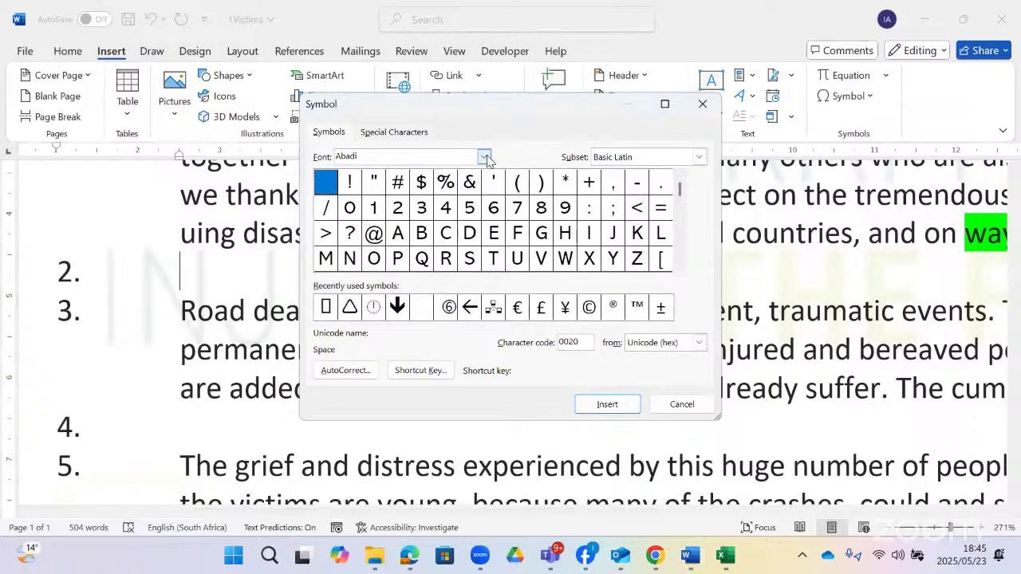
{"action": "left_click", "coordinate": [485, 157]}
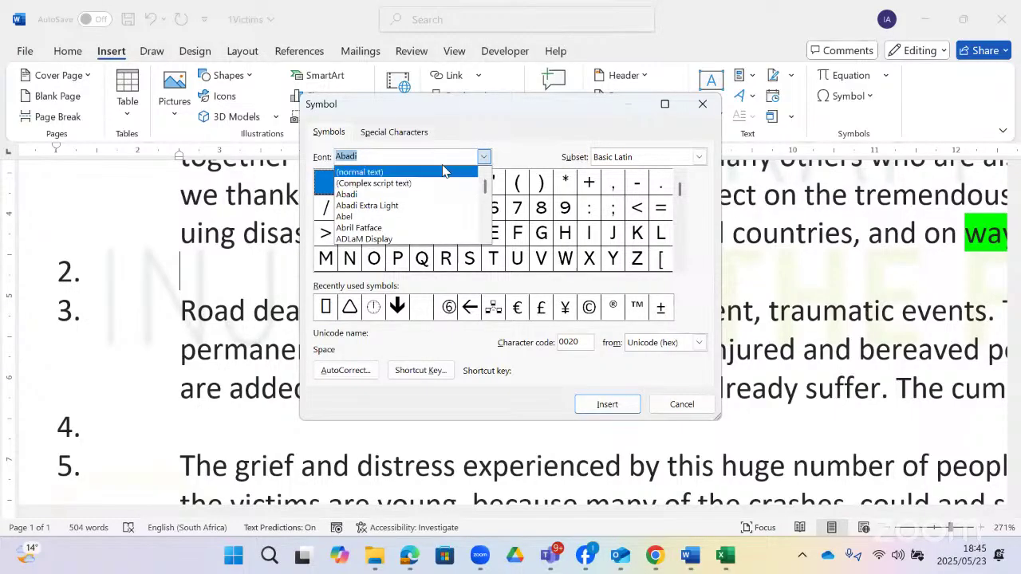
{"action": "type", "text": "win"}
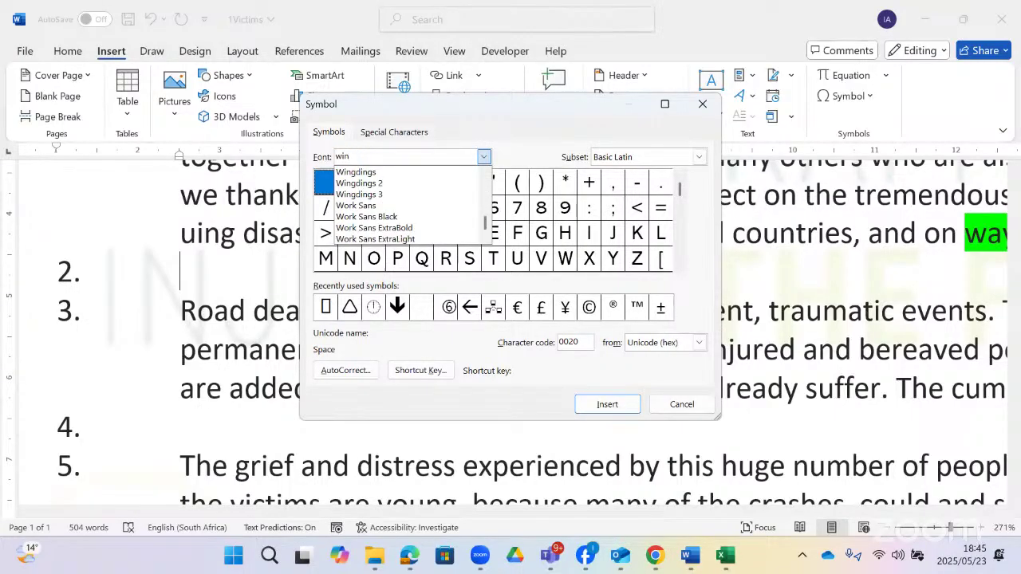
{"action": "left_click", "coordinate": [355, 174]}
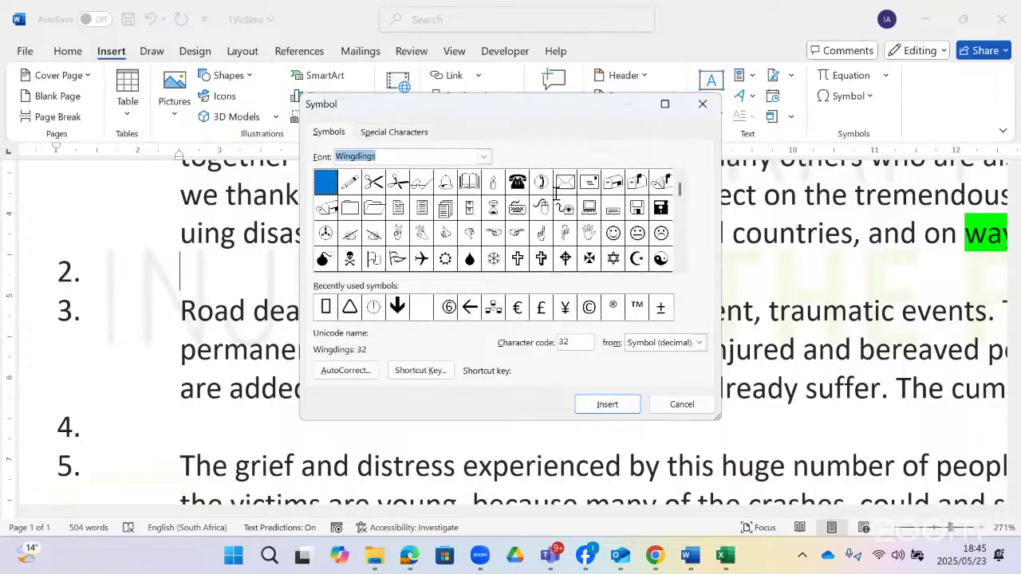
- Insert Wingdings character 204 into empty item 2 and close the Symbol dialog
{"action": "left_click_drag", "start_coordinate": [581, 348], "coordinate": [554, 351]}
{"action": "type", "text": "14"}
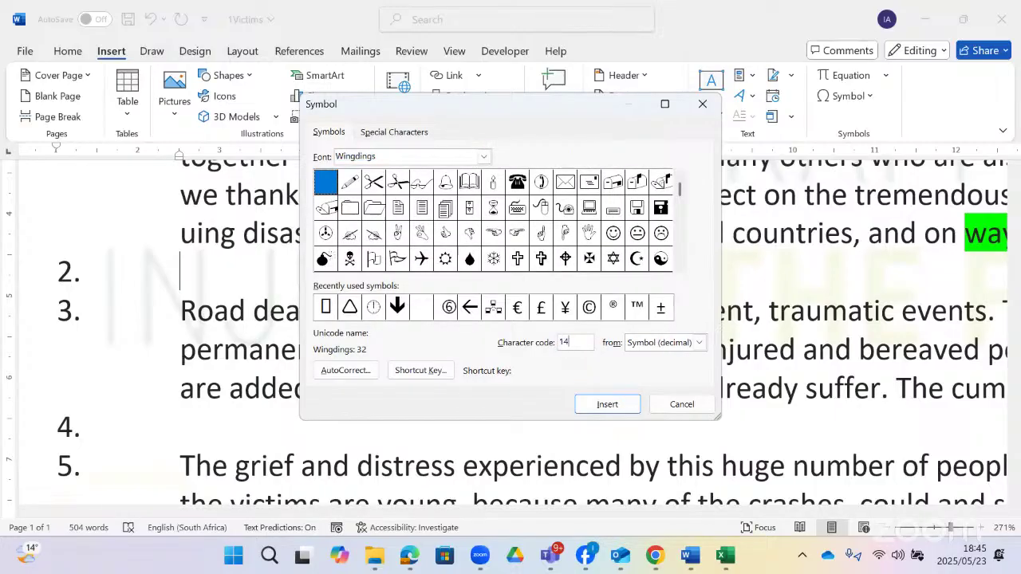
{"action": "type", "text": "0"}
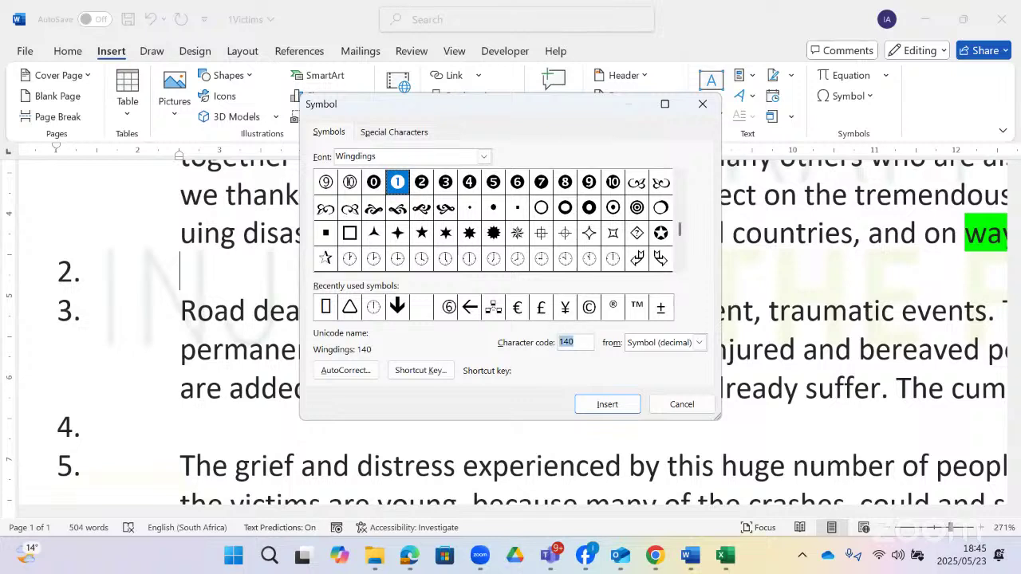
{"action": "type", "text": "240"}
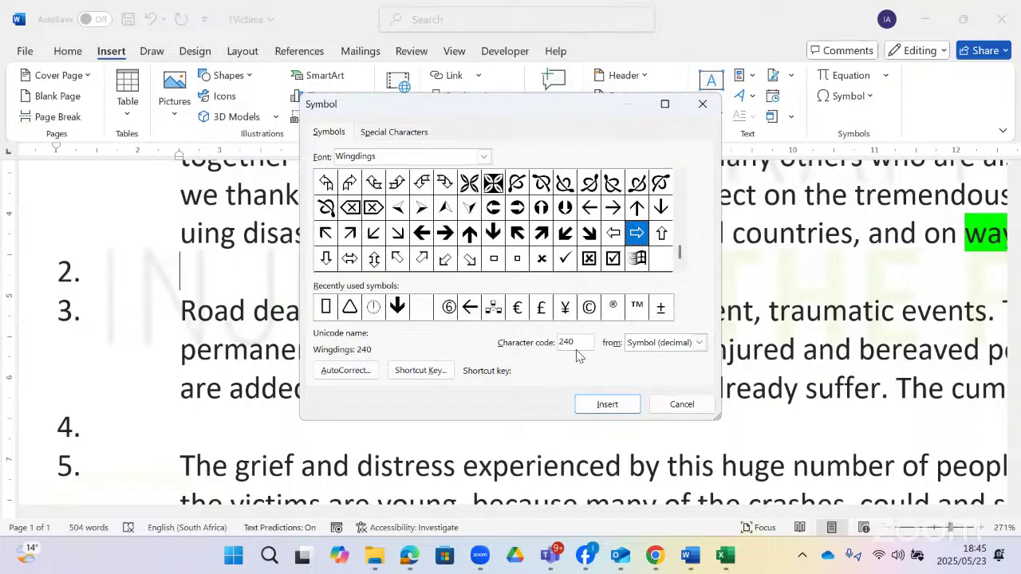
{"action": "type", "text": "3"}
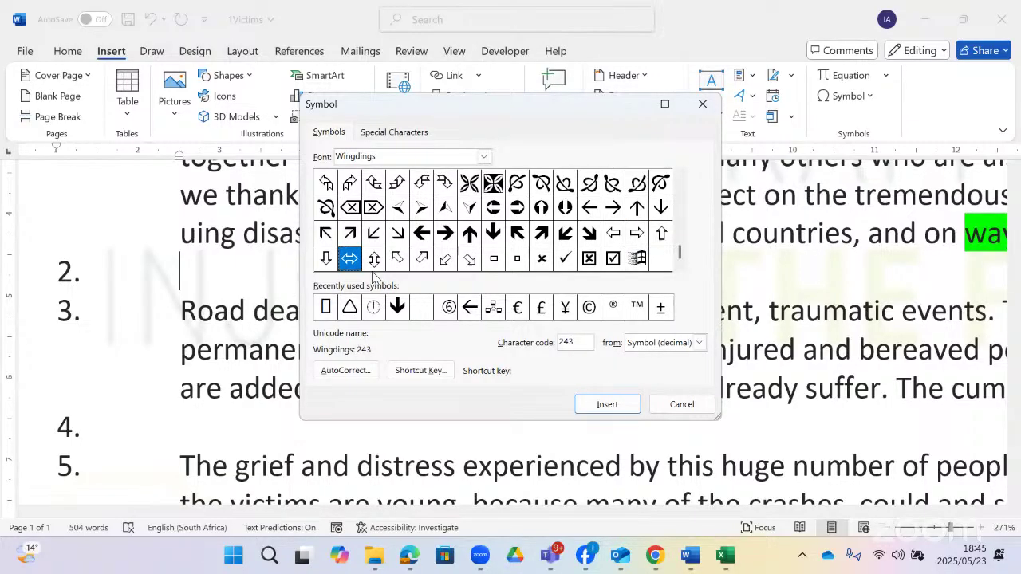
{"action": "left_click", "coordinate": [492, 183]}
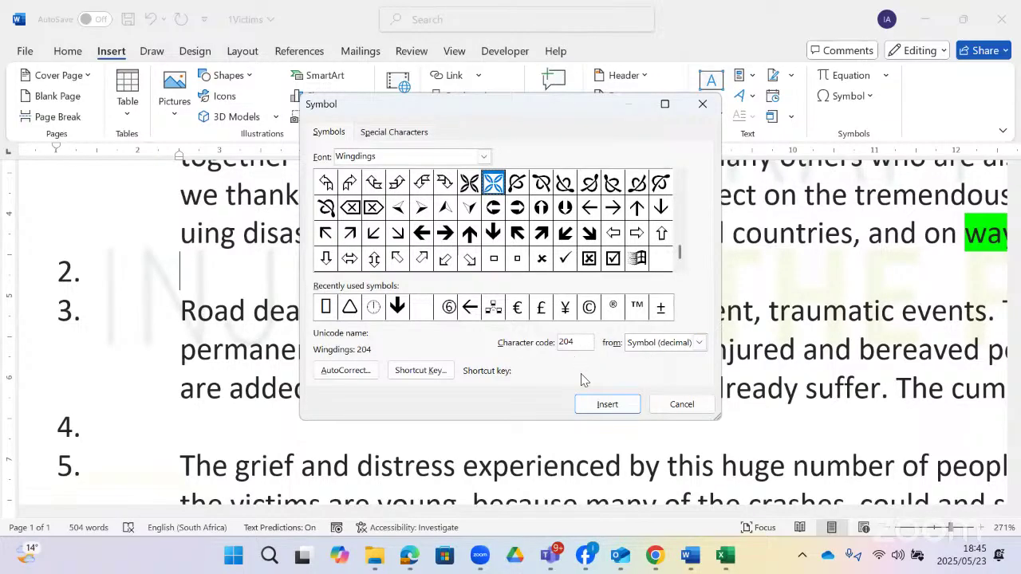
{"action": "left_click", "coordinate": [590, 406]}
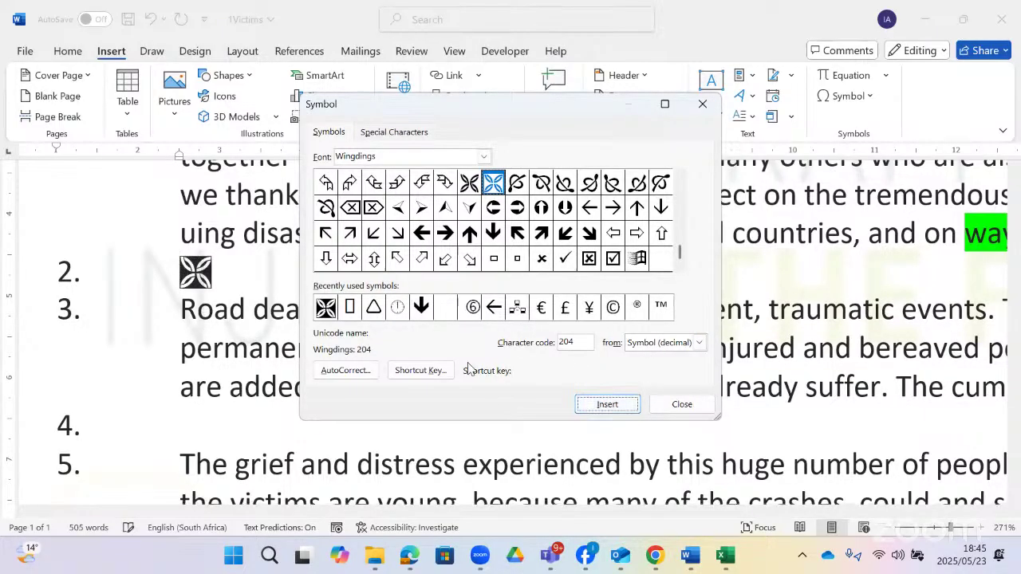
{"action": "left_click", "coordinate": [680, 404]}
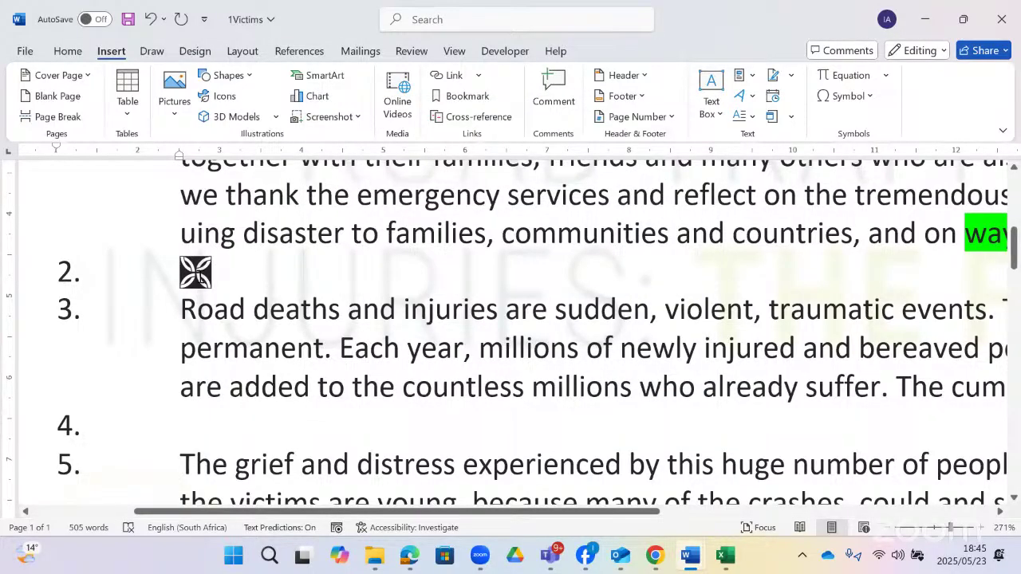
- Cut the inserted Wingdings symbol back out of item 2
{"action": "double_click", "coordinate": [195, 275]}
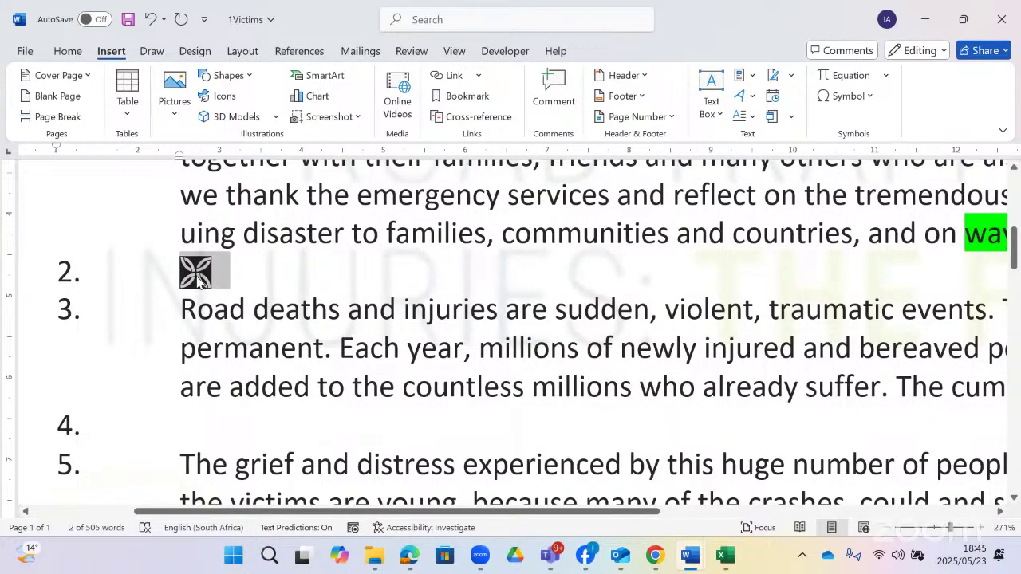
{"action": "right_click", "coordinate": [198, 277]}
{"action": "left_click", "coordinate": [233, 192]}
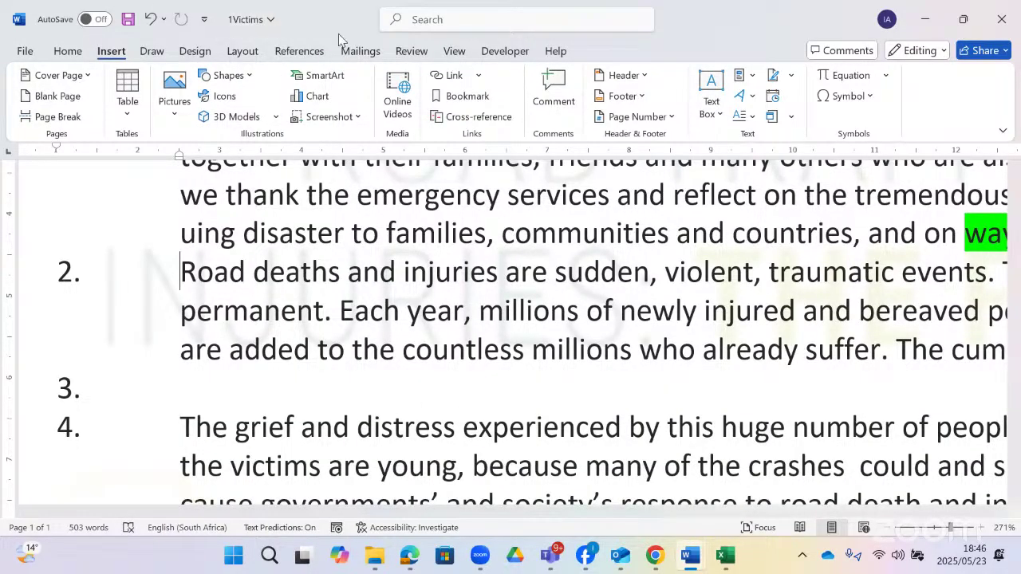
- Search 'water' and open Custom Watermark to reach the Printed Watermark dialog
{"action": "left_click", "coordinate": [440, 21]}
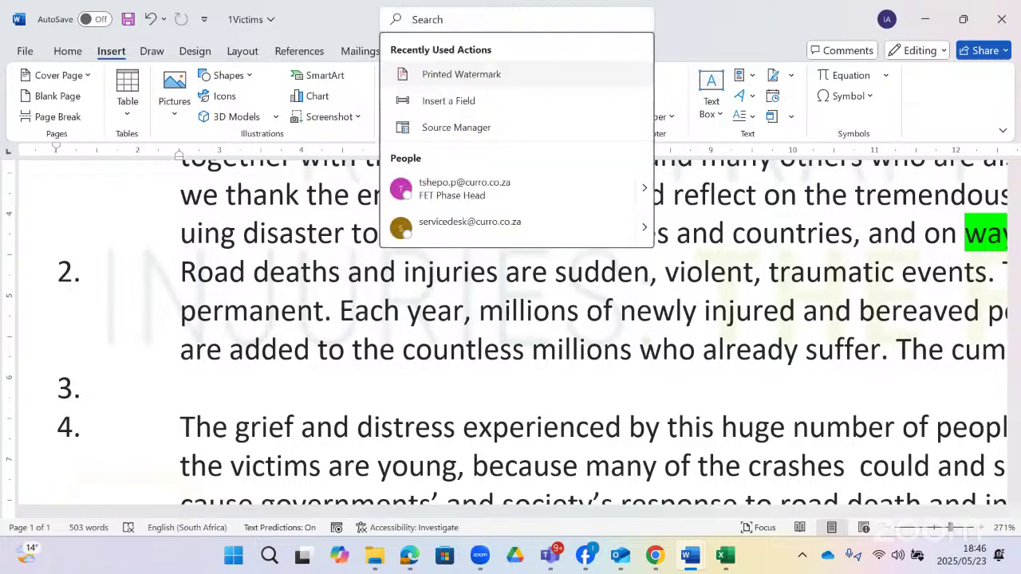
{"action": "type", "text": "water"}
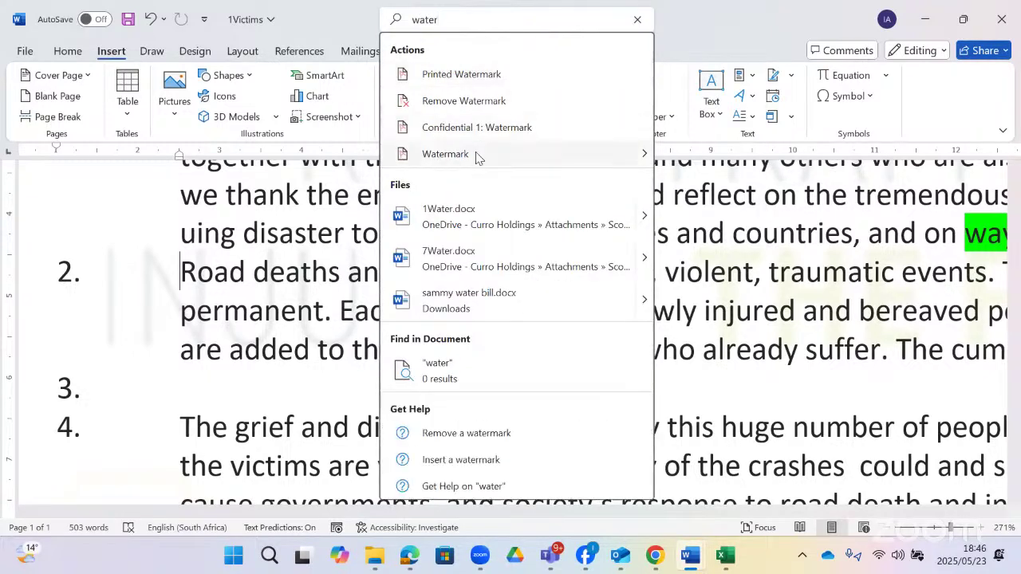
{"action": "mouse_move", "coordinate": [564, 161]}
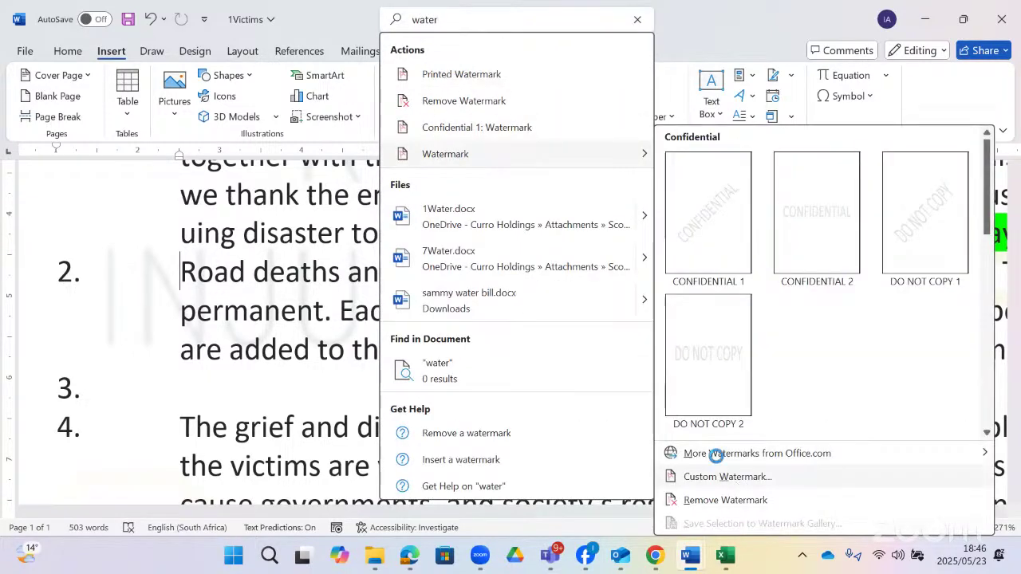
{"action": "left_click", "coordinate": [718, 472]}
- Switch the watermark from picture to Text watermark and clear its text
{"action": "left_click_drag", "start_coordinate": [489, 164], "coordinate": [466, 124]}
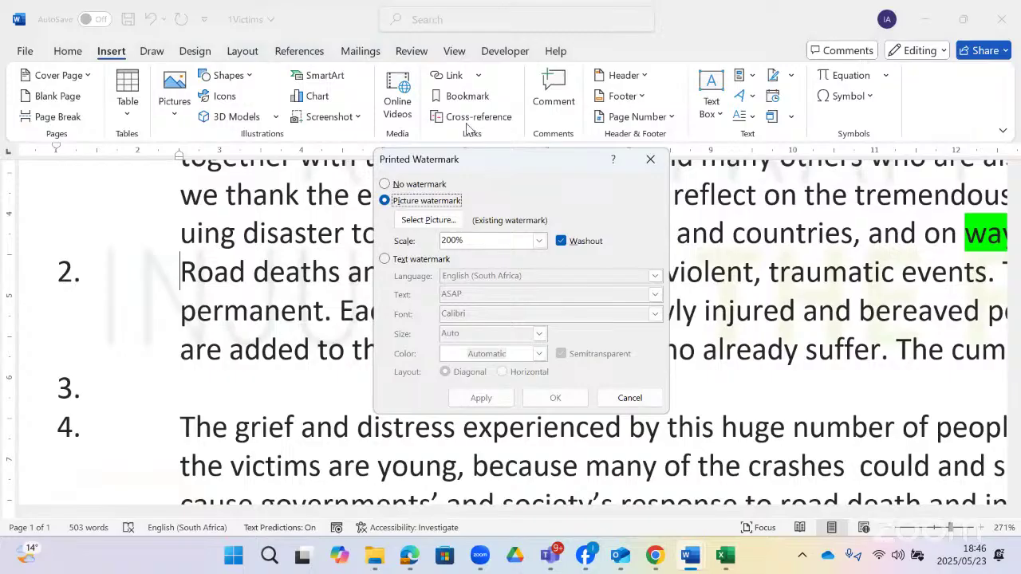
{"action": "left_click", "coordinate": [393, 223]}
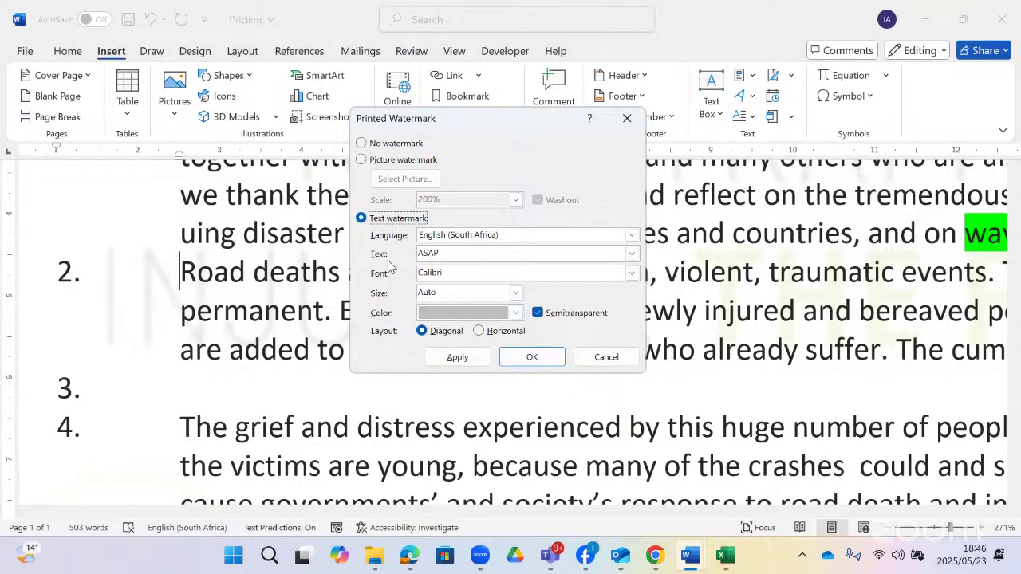
{"action": "left_click", "coordinate": [447, 252]}
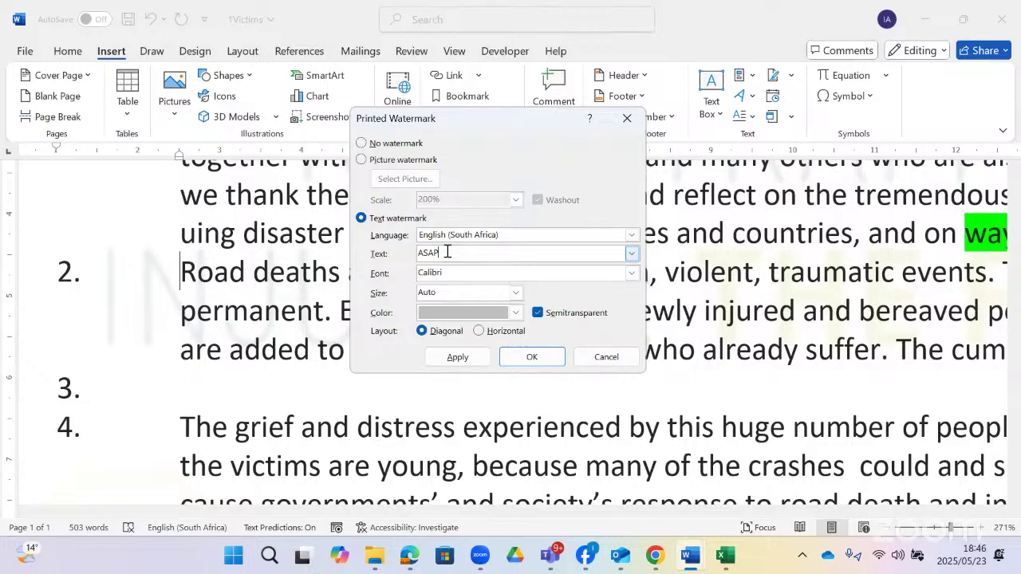
{"action": "key", "text": "BackSpace"}
{"action": "key", "text": "BackSpace"}
{"action": "key", "text": "BackSpace"}
{"action": "key", "text": "BackSpace"}
{"action": "right_click", "coordinate": [450, 253]}
{"action": "left_click", "coordinate": [489, 296]}
{"action": "key", "text": "BackSpace"}
{"action": "key", "text": "BackSpace"}
- Set the text watermark to Wingdings font, size 250, red colour, horizontal layout
{"action": "left_click", "coordinate": [631, 274]}
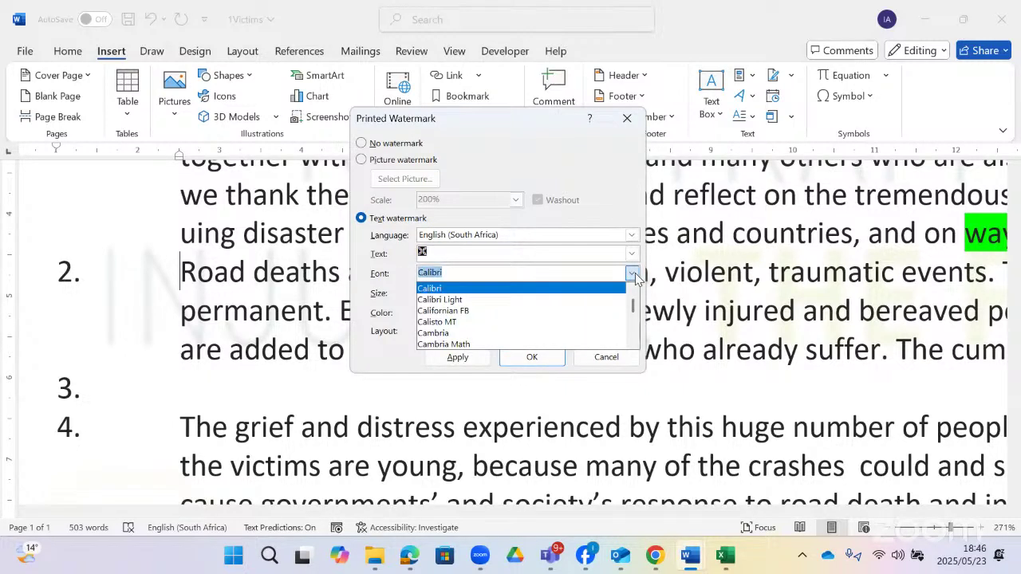
{"action": "type", "text": "wing"}
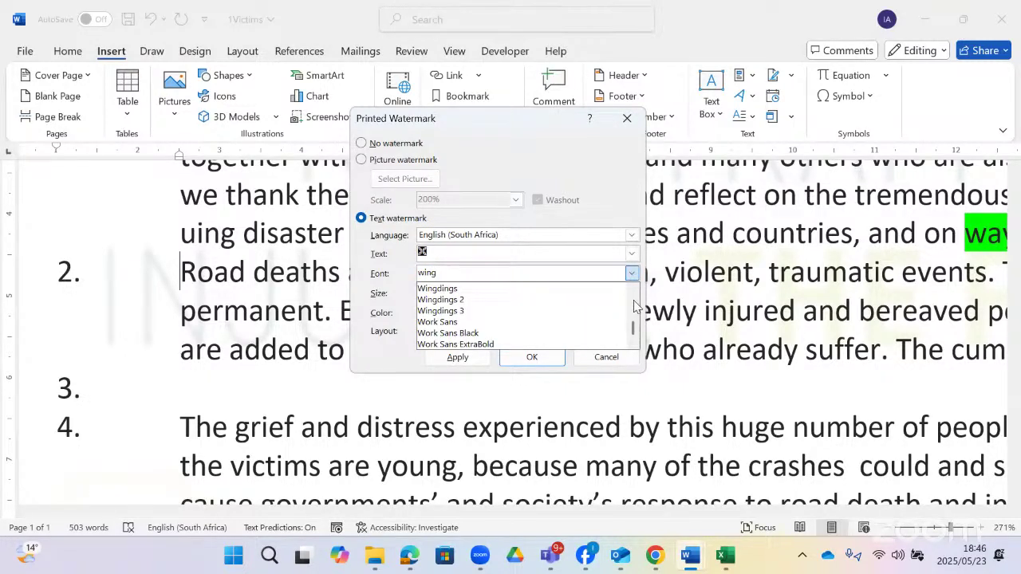
{"action": "left_click", "coordinate": [567, 289]}
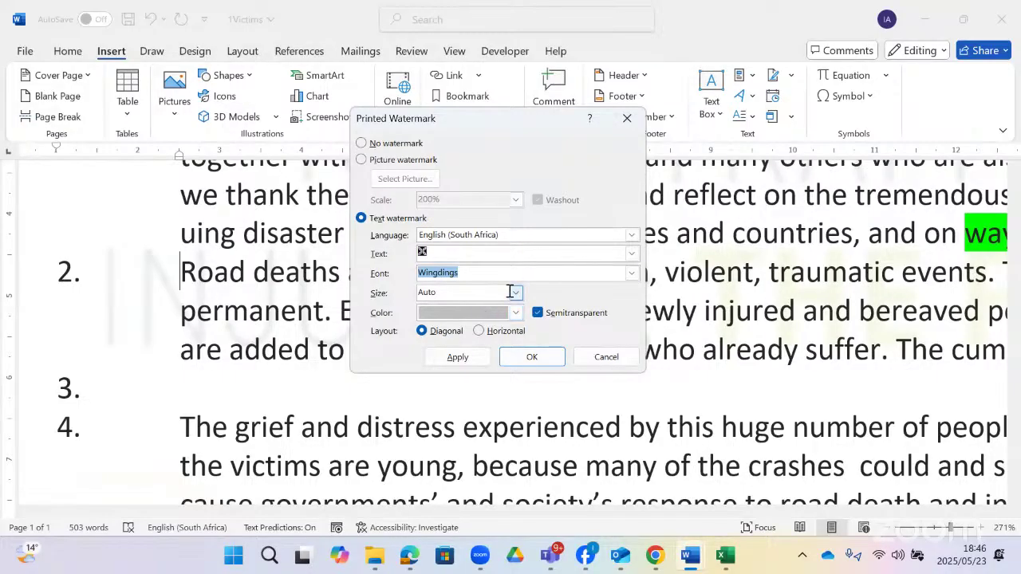
{"action": "left_click", "coordinate": [517, 294]}
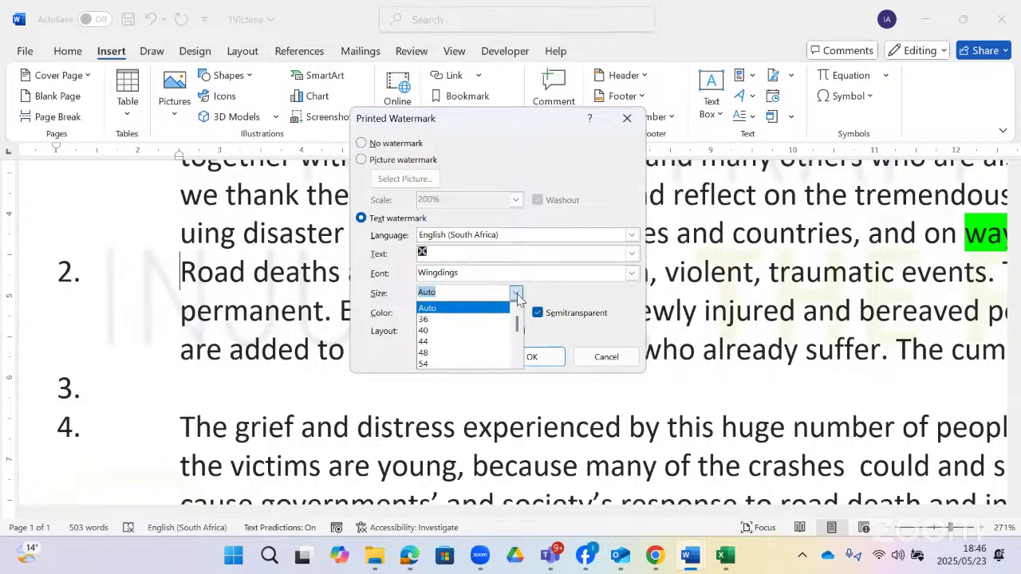
{"action": "type", "text": "250"}
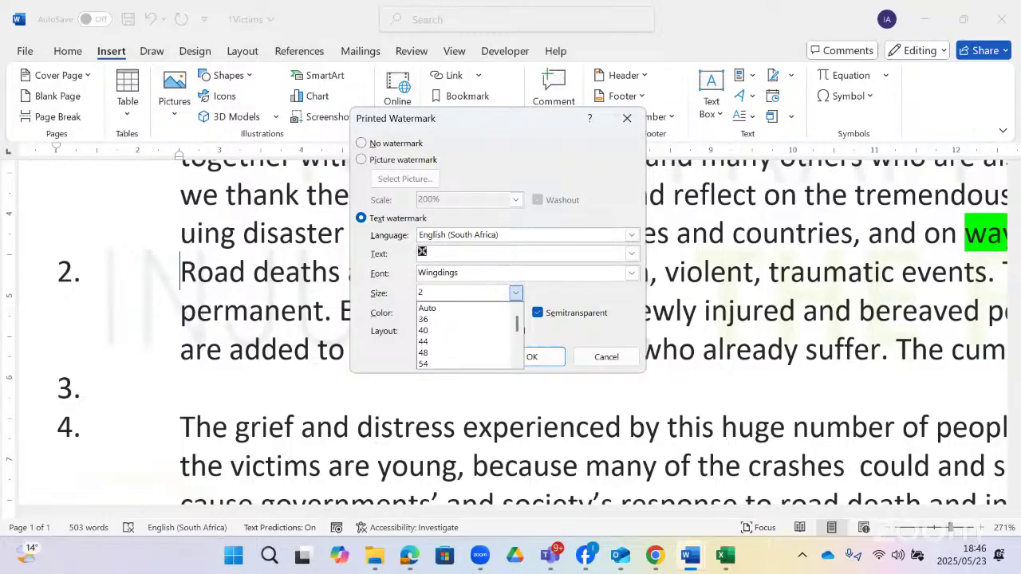
{"action": "left_click", "coordinate": [400, 317]}
{"action": "left_click", "coordinate": [517, 313]}
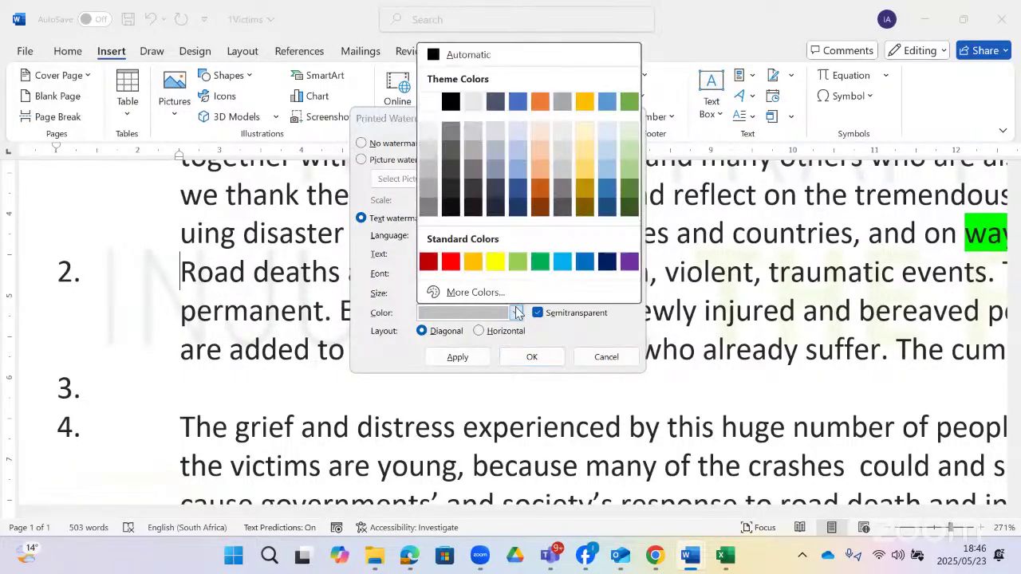
{"action": "left_click", "coordinate": [458, 266]}
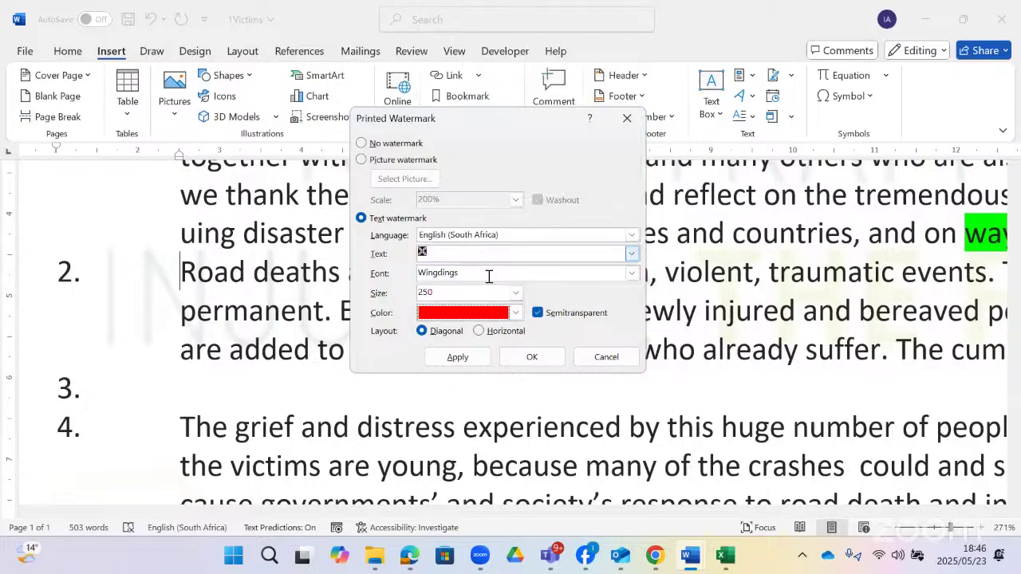
{"action": "left_click", "coordinate": [480, 332]}
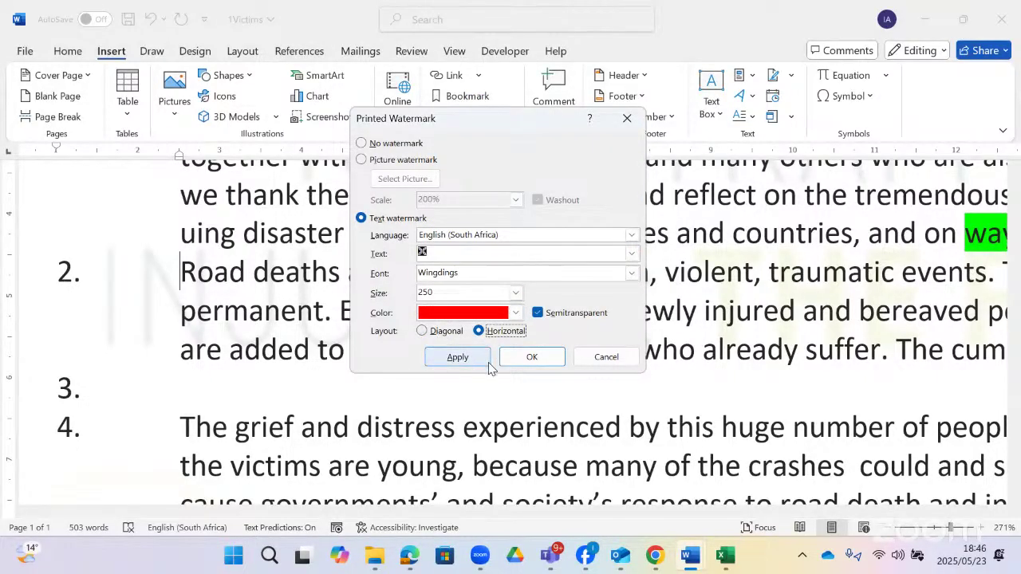
- Apply the watermark, uncheck Semitransparent, apply again and close the dialog
{"action": "left_click", "coordinate": [469, 358]}
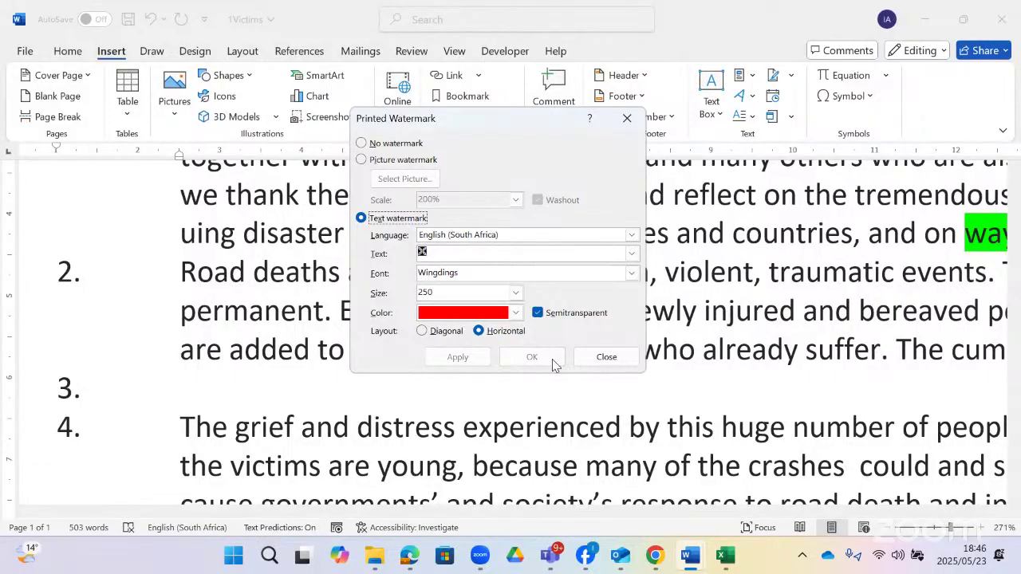
{"action": "left_click", "coordinate": [538, 313]}
{"action": "left_click", "coordinate": [455, 357]}
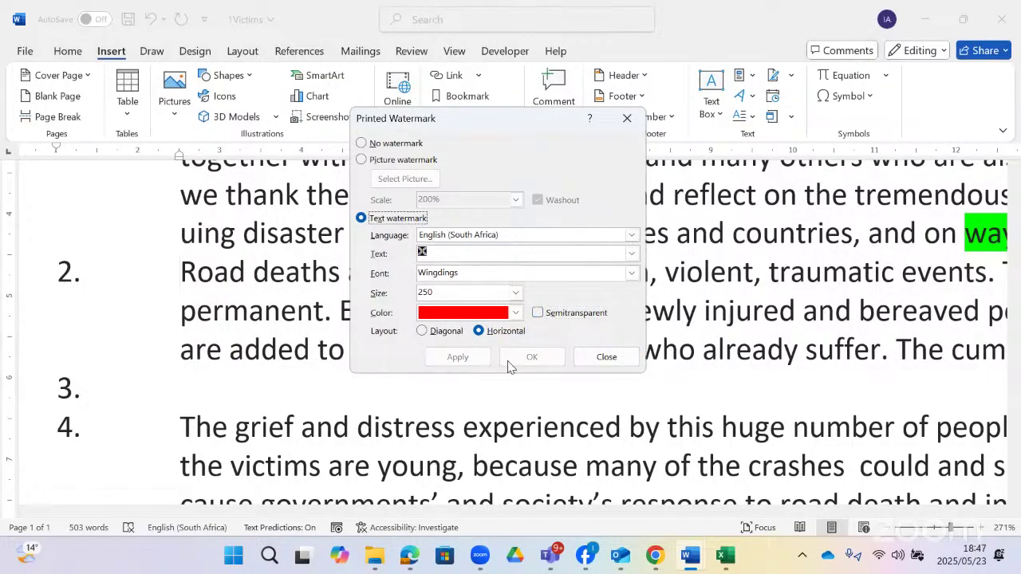
{"action": "left_click", "coordinate": [597, 363]}
- Scroll through 1Victims to check the red Wingdings watermark behind the numbered paragraphs
{"action": "scroll", "coordinate": [565, 358], "scroll_direction": "up", "scroll_amount": 5}
{"action": "scroll", "coordinate": [585, 346], "scroll_direction": "down", "scroll_amount": 3}
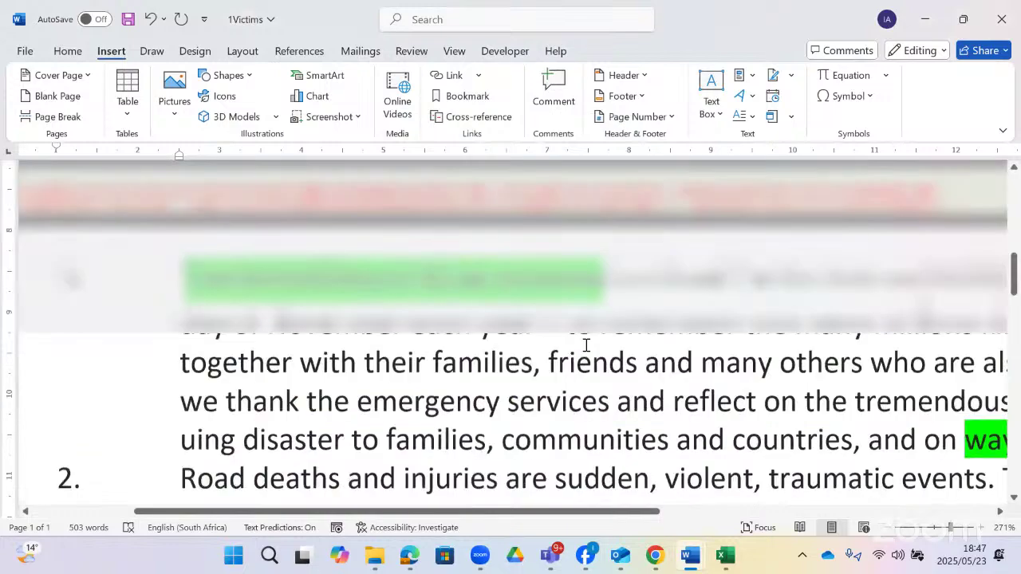
{"action": "scroll", "coordinate": [585, 345], "scroll_direction": "down", "scroll_amount": 10}
{"action": "scroll", "coordinate": [633, 309], "scroll_direction": "down", "scroll_amount": 10}
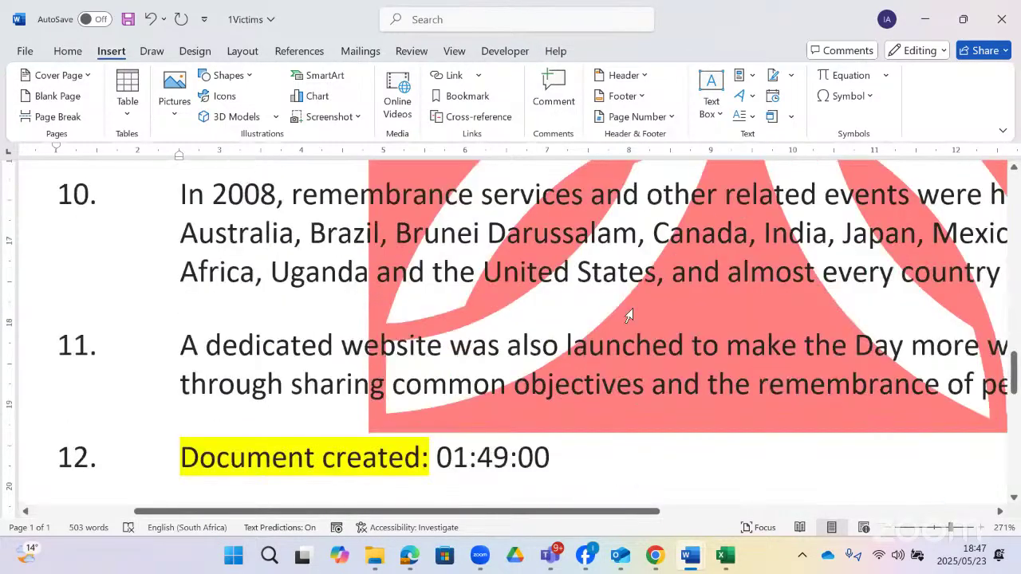
{"action": "scroll", "coordinate": [633, 308], "scroll_direction": "up", "scroll_amount": 15}
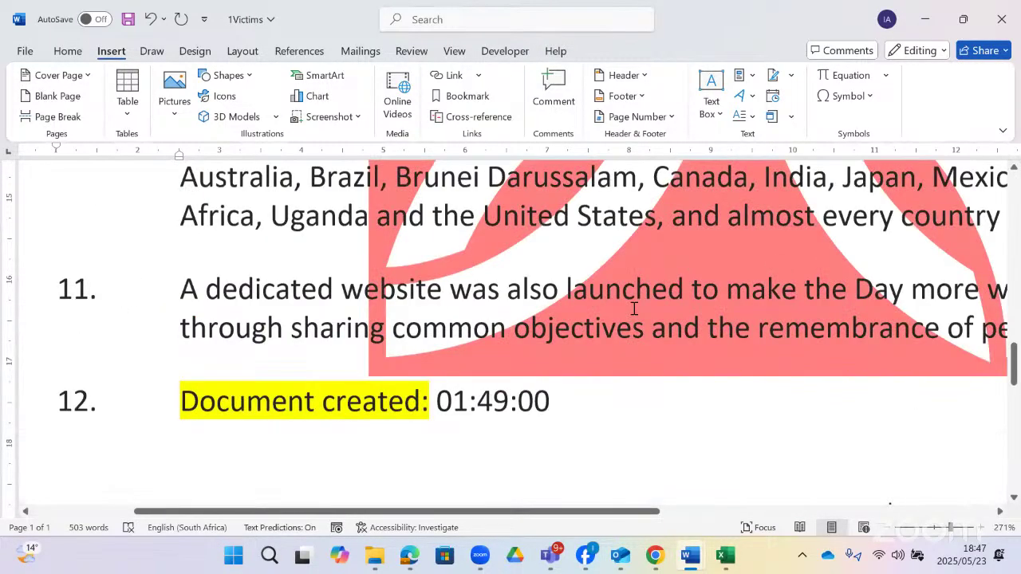
{"action": "scroll", "coordinate": [633, 309], "scroll_direction": "up", "scroll_amount": 2}
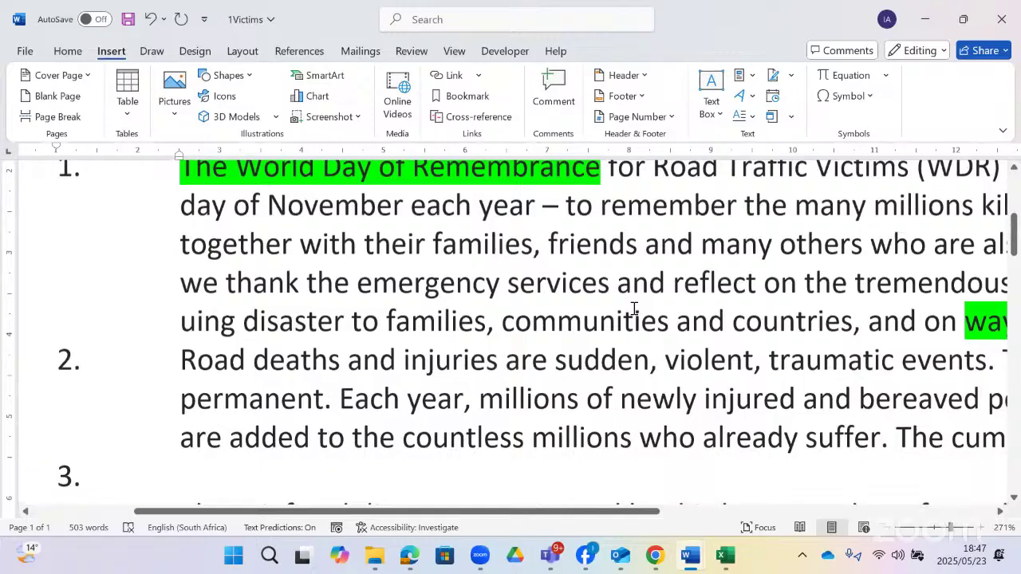
{"action": "scroll", "coordinate": [633, 308], "scroll_direction": "down", "scroll_amount": 6}
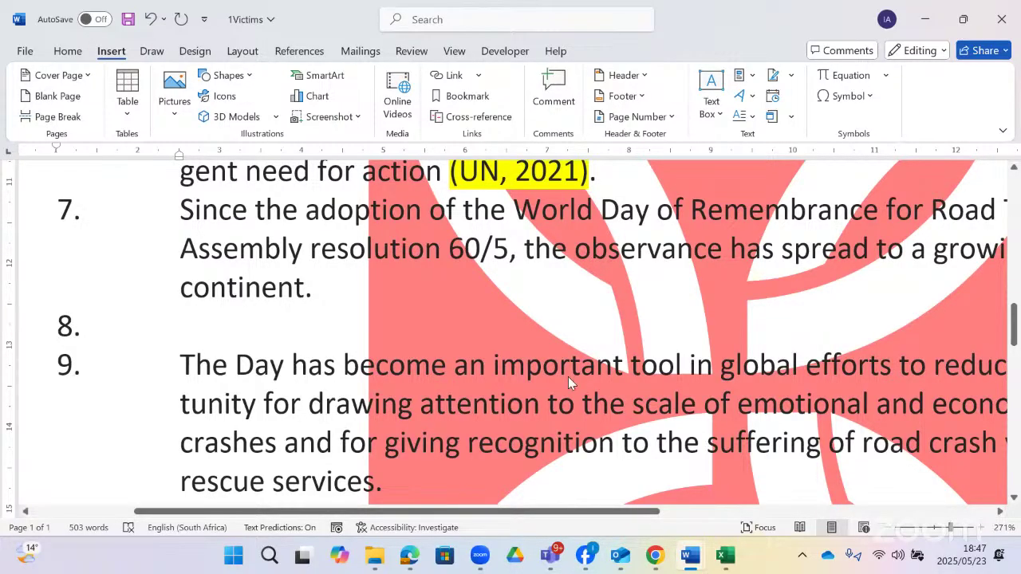
{"action": "key", "text": "alt+Tab"}
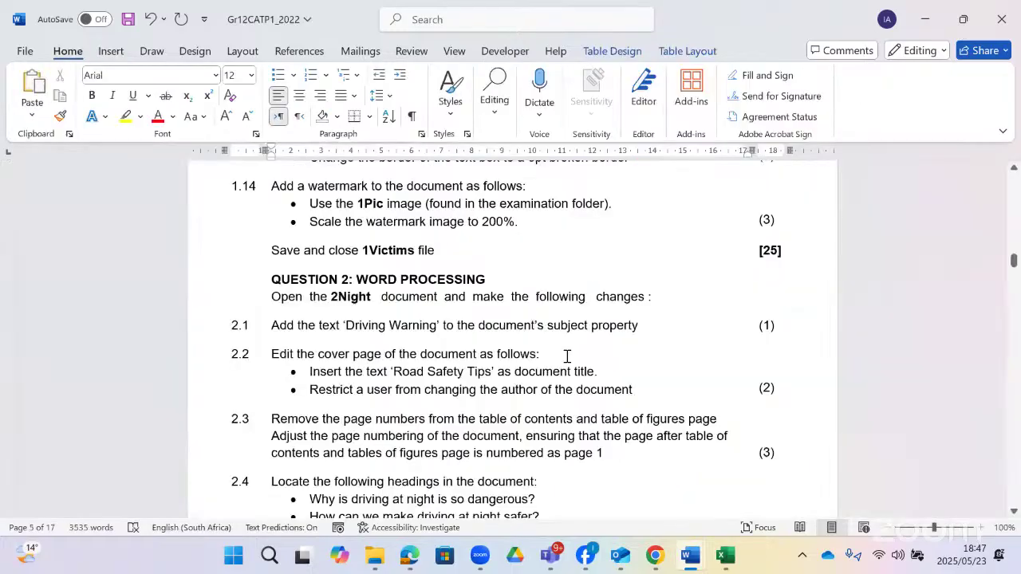
{"action": "scroll", "coordinate": [567, 356], "scroll_direction": "down", "scroll_amount": 1}
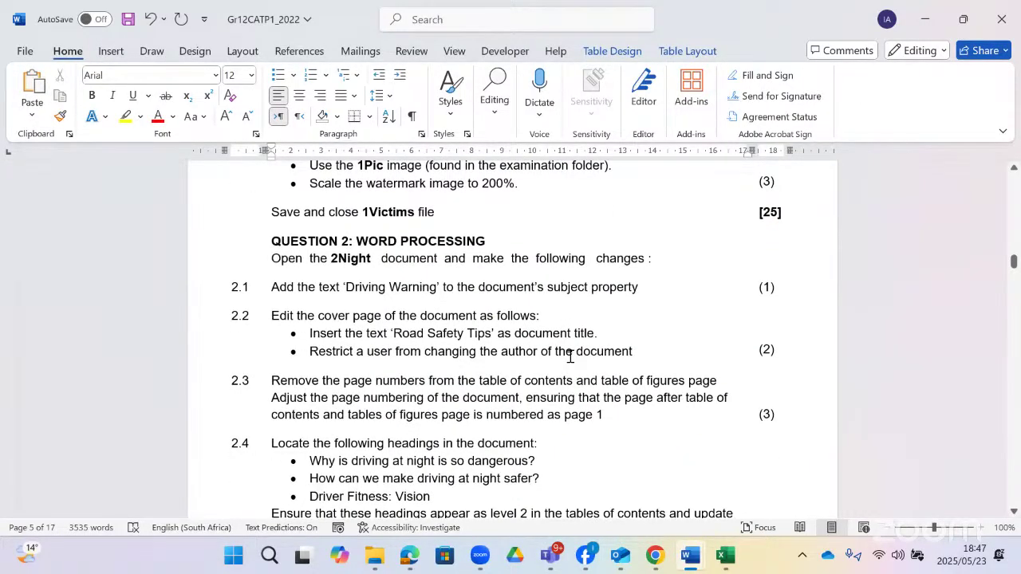
{"action": "scroll", "coordinate": [457, 365], "scroll_direction": "down", "scroll_amount": 1}
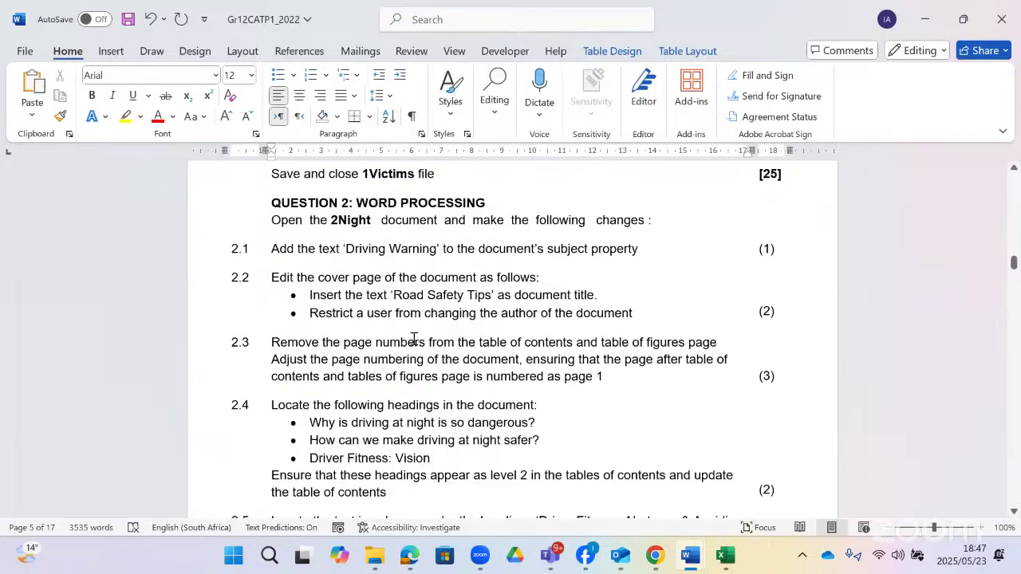
{"action": "scroll", "coordinate": [444, 348], "scroll_direction": "down", "scroll_amount": 5}
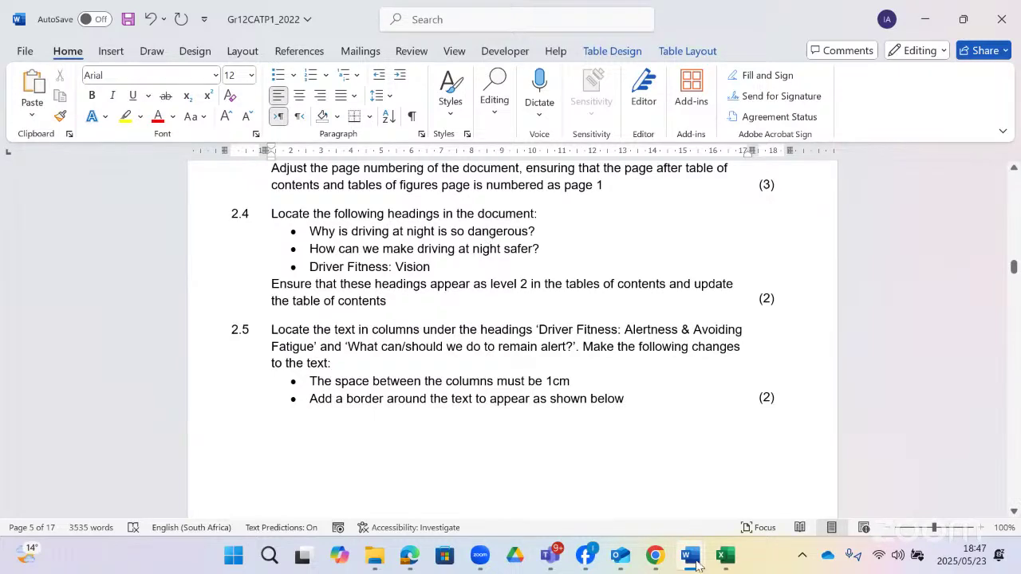
- Close 1Victims without saving and open 2Night from File Explorer
{"action": "left_click", "coordinate": [1001, 17]}
{"action": "left_click", "coordinate": [1002, 17]}
{"action": "left_click", "coordinate": [675, 495]}
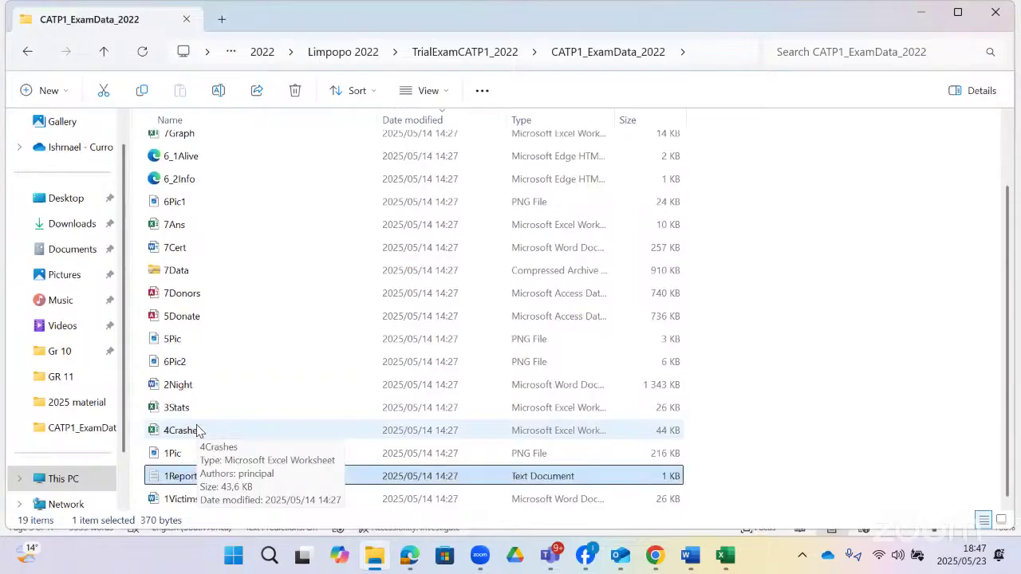
{"action": "double_click", "coordinate": [195, 385]}
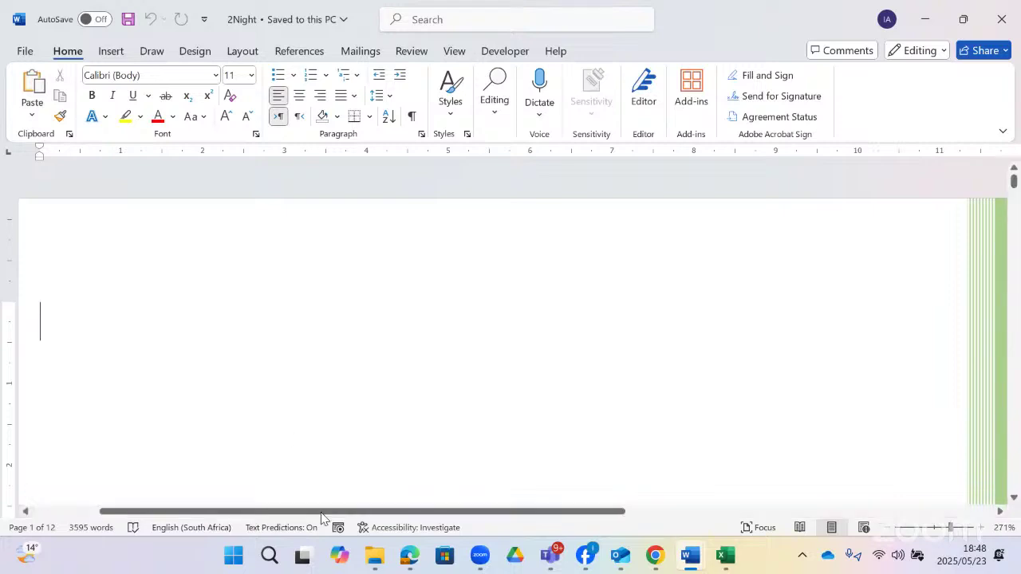
- Review task 2.1's 'Driving Warning' subject instruction, then return to 2Night and open File backstage
{"action": "mouse_move", "coordinate": [374, 556]}
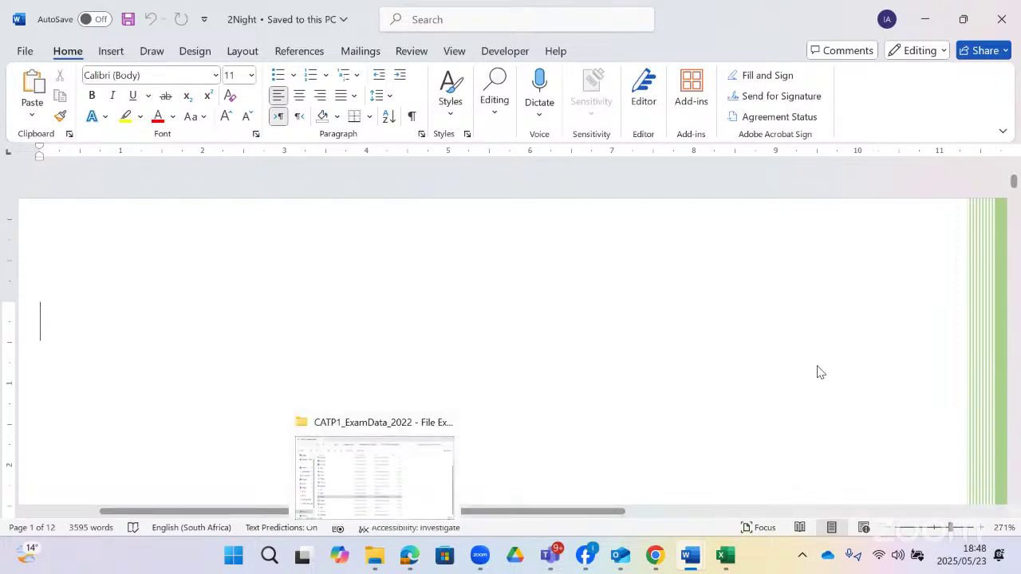
{"action": "key", "text": "alt+Tab"}
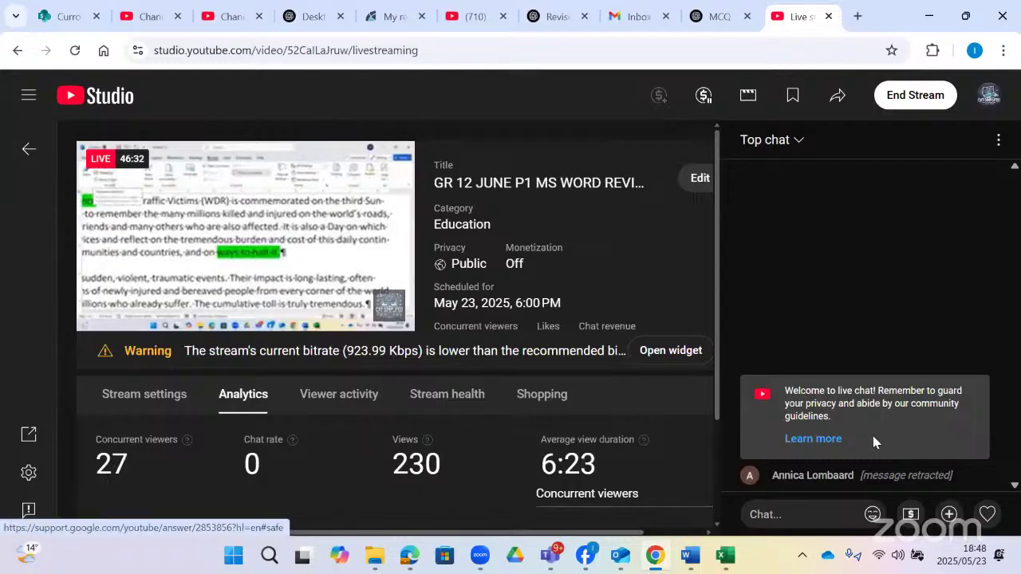
{"action": "left_click", "coordinate": [929, 16]}
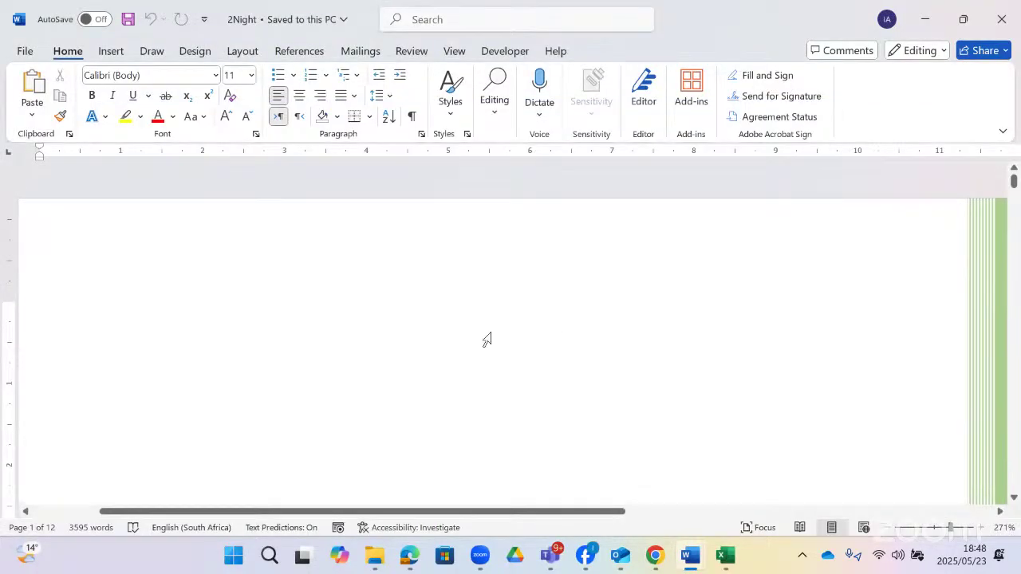
{"action": "scroll", "coordinate": [492, 333], "scroll_direction": "down", "scroll_amount": 10}
{"action": "scroll", "coordinate": [491, 334], "scroll_direction": "down", "scroll_amount": 6}
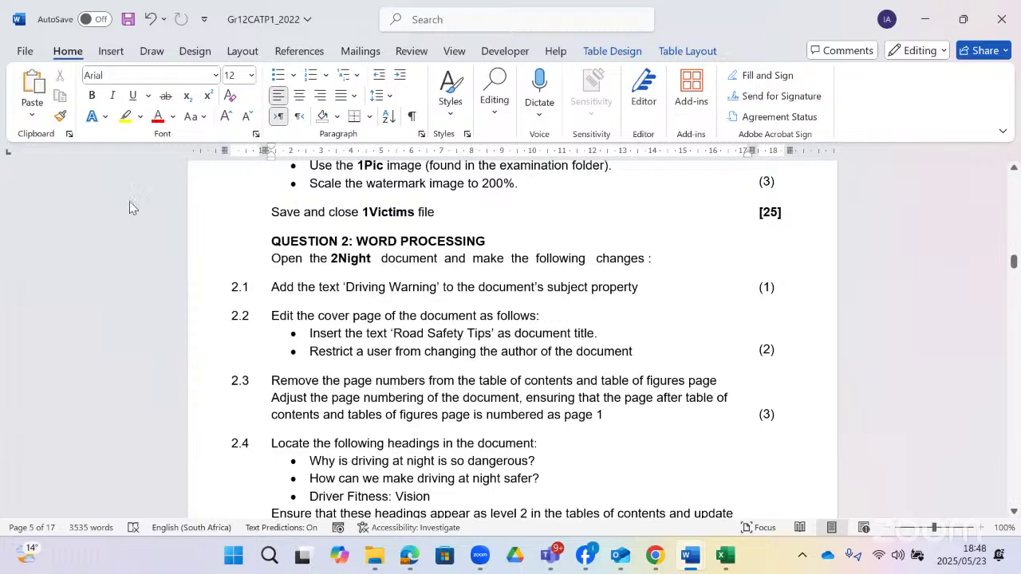
{"action": "key", "text": "alt+Tab"}
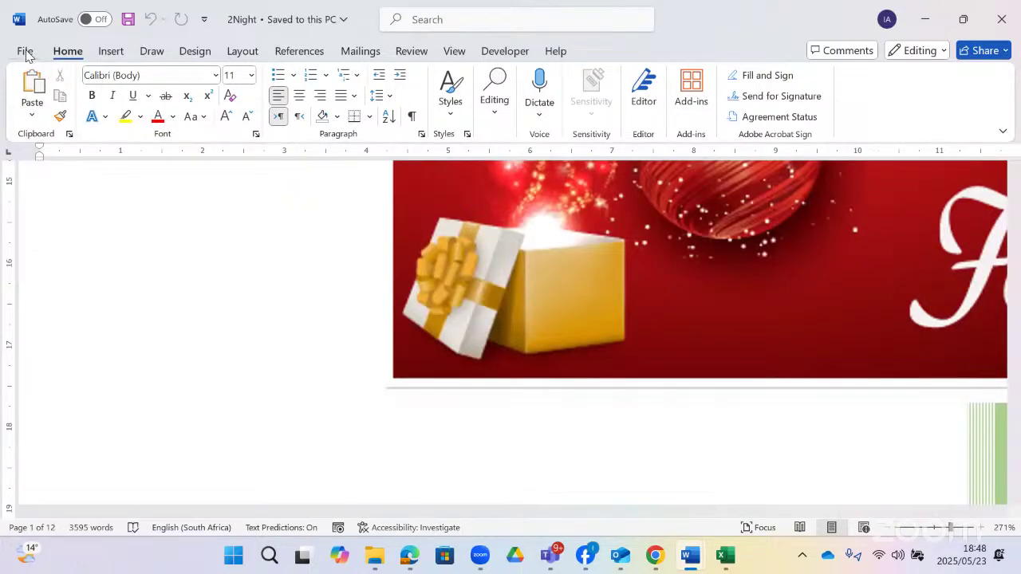
{"action": "left_click", "coordinate": [26, 51]}
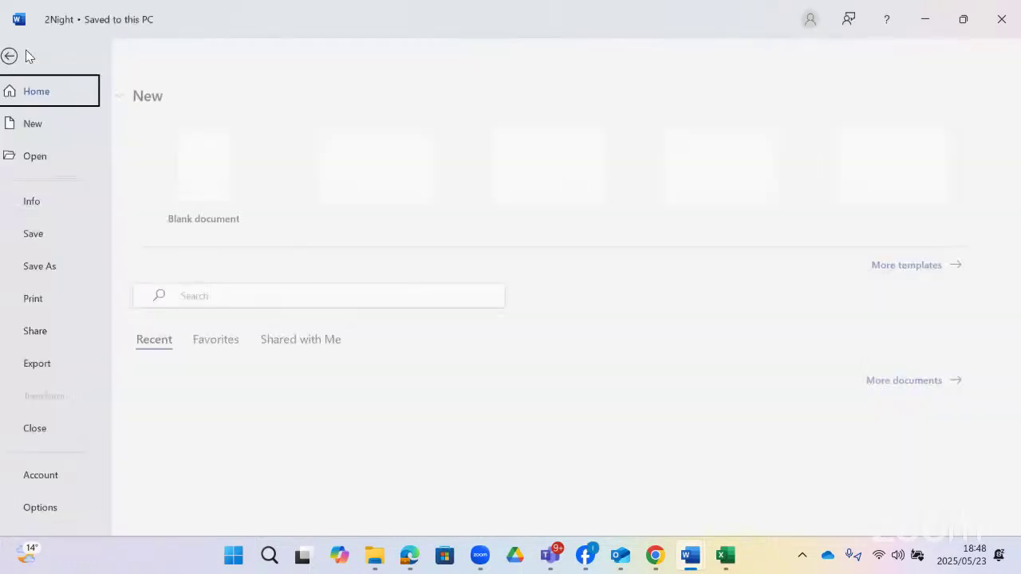
- Open File > Info and reveal all of 2Night's document properties
{"action": "left_click", "coordinate": [64, 204]}
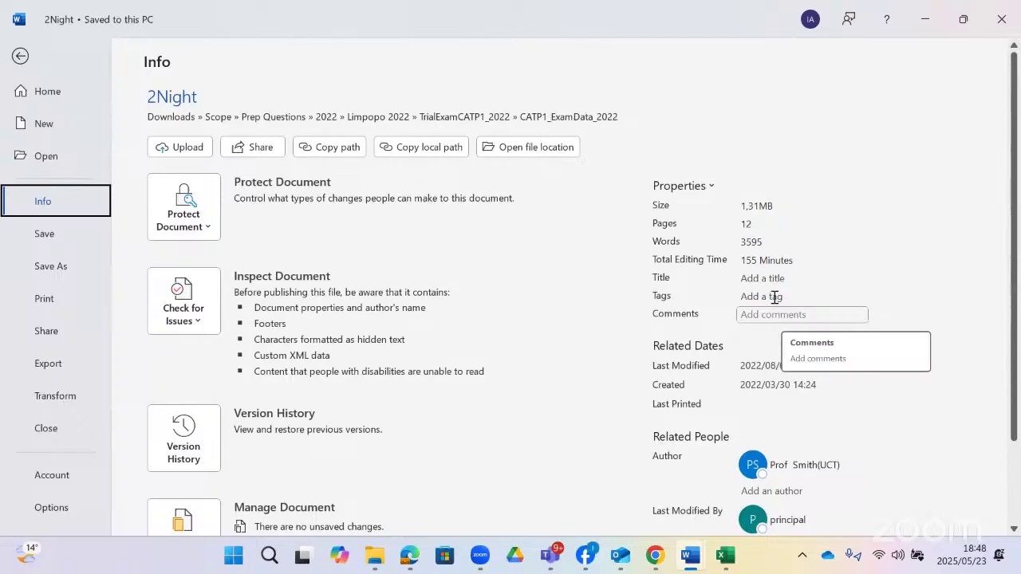
{"action": "left_click", "coordinate": [743, 279]}
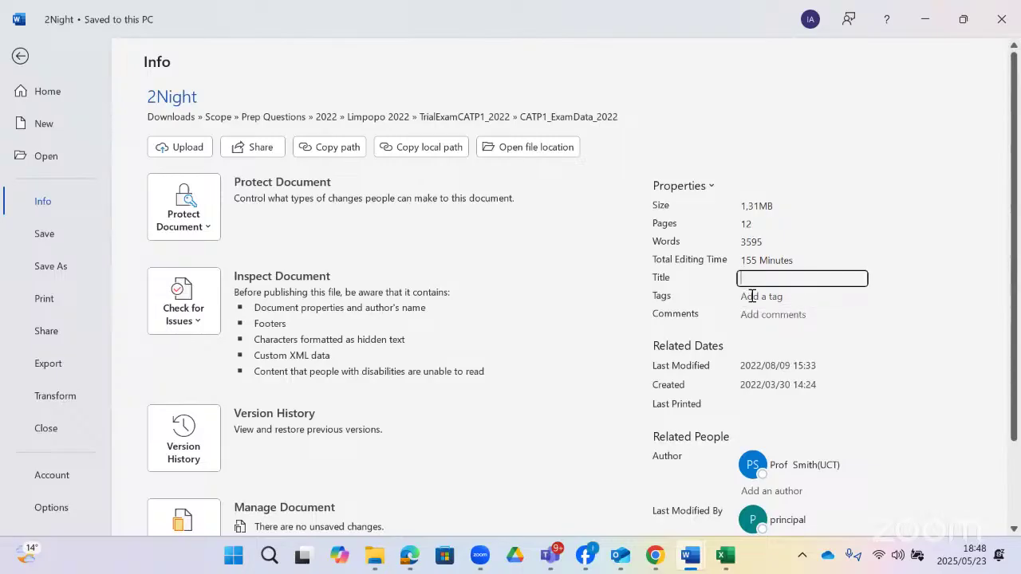
{"action": "left_click", "coordinate": [754, 300]}
{"action": "left_click", "coordinate": [754, 315]}
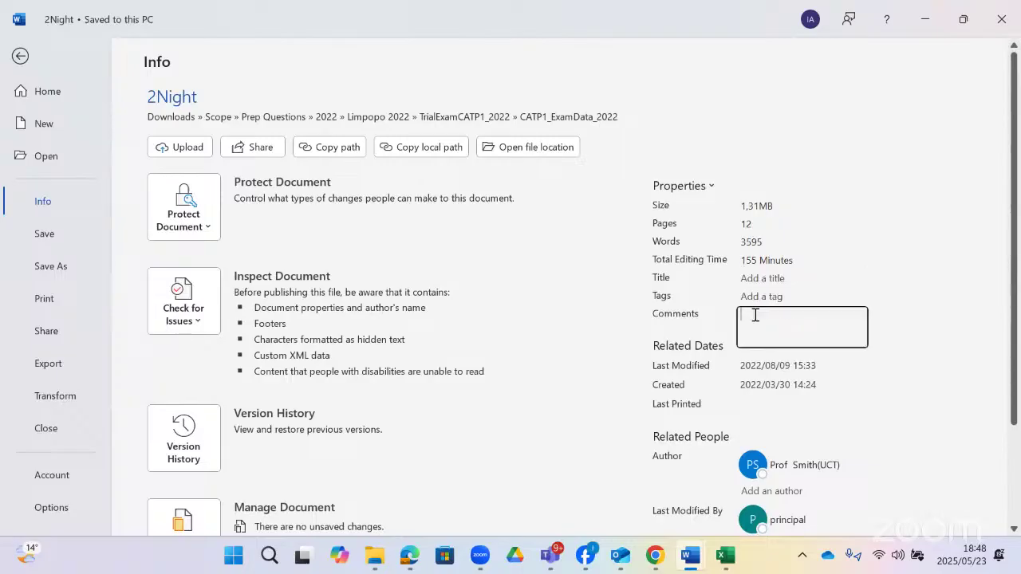
{"action": "scroll", "coordinate": [768, 395], "scroll_direction": "down", "scroll_amount": 3}
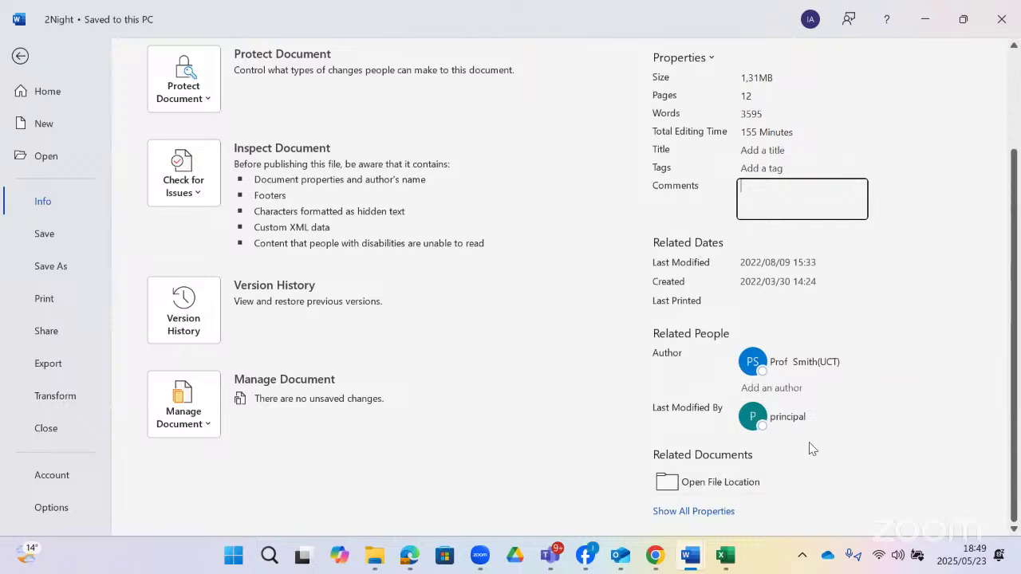
{"action": "left_click", "coordinate": [671, 514]}
{"action": "scroll", "coordinate": [832, 337], "scroll_direction": "down", "scroll_amount": 1}
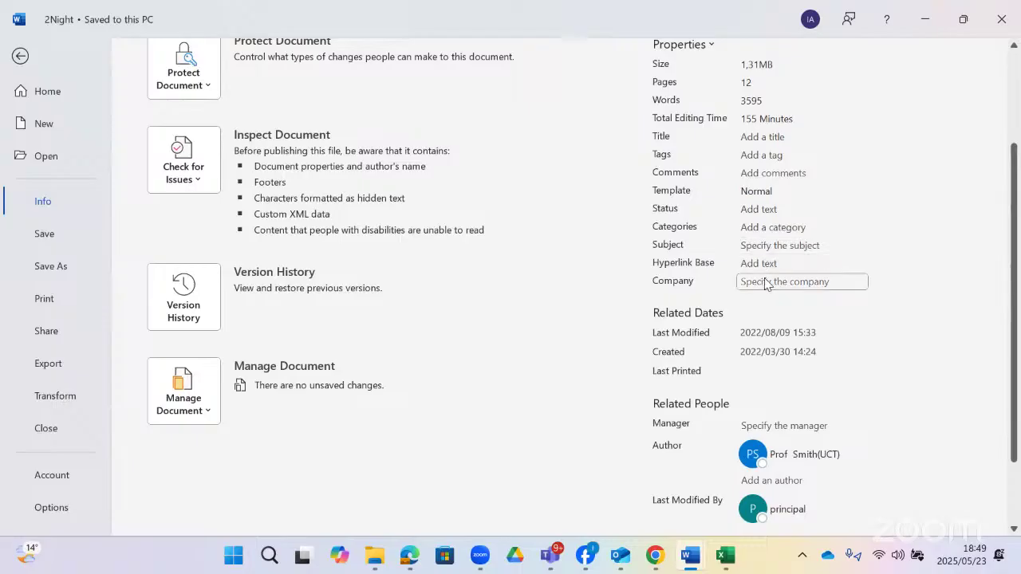
{"action": "scroll", "coordinate": [781, 283], "scroll_direction": "down", "scroll_amount": 3}
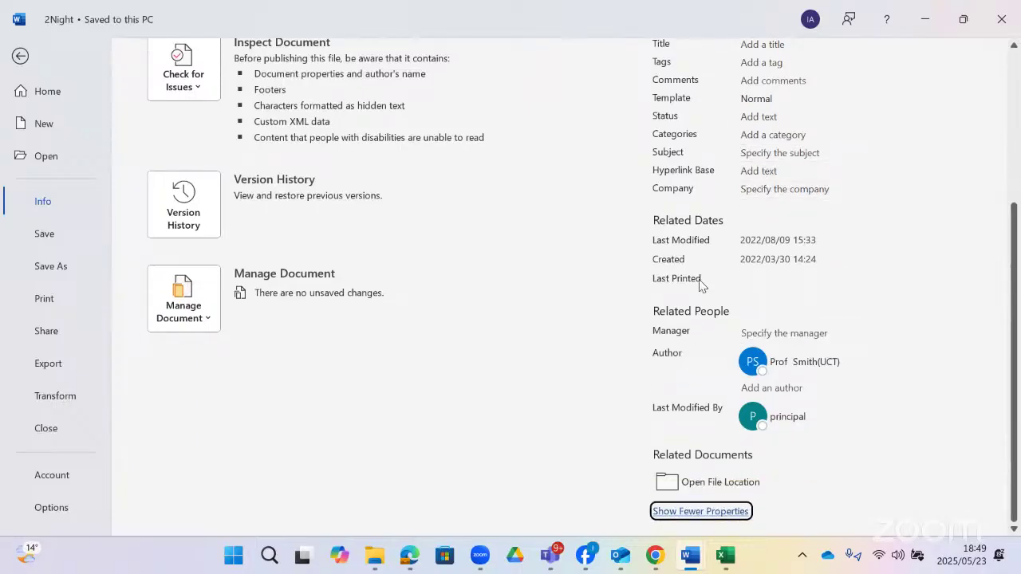
{"action": "scroll", "coordinate": [700, 284], "scroll_direction": "up", "scroll_amount": 1}
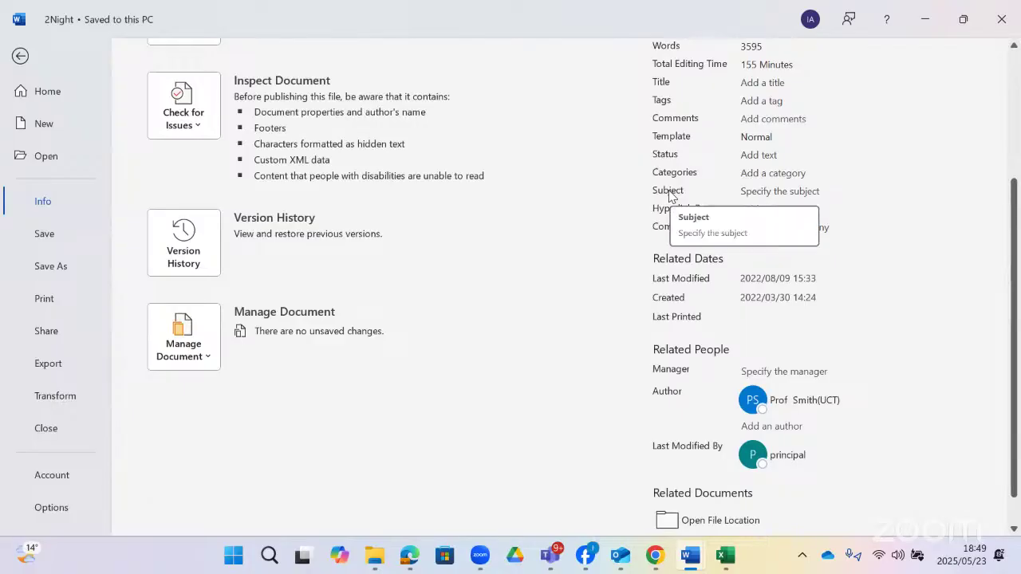
- Set the Subject property to 'Driving warnings' and go back to the document
{"action": "left_click", "coordinate": [749, 188]}
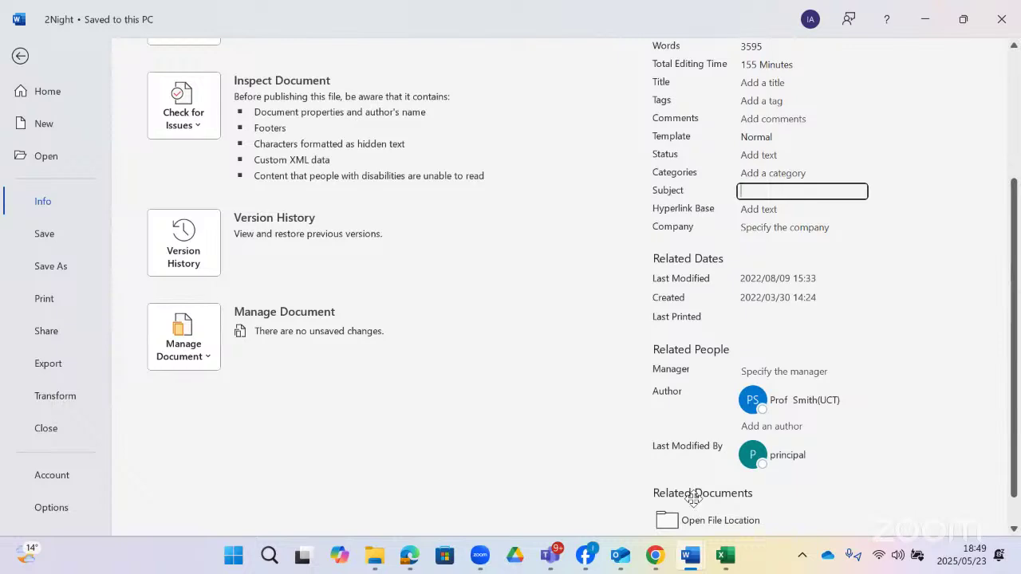
{"action": "left_click", "coordinate": [694, 499]}
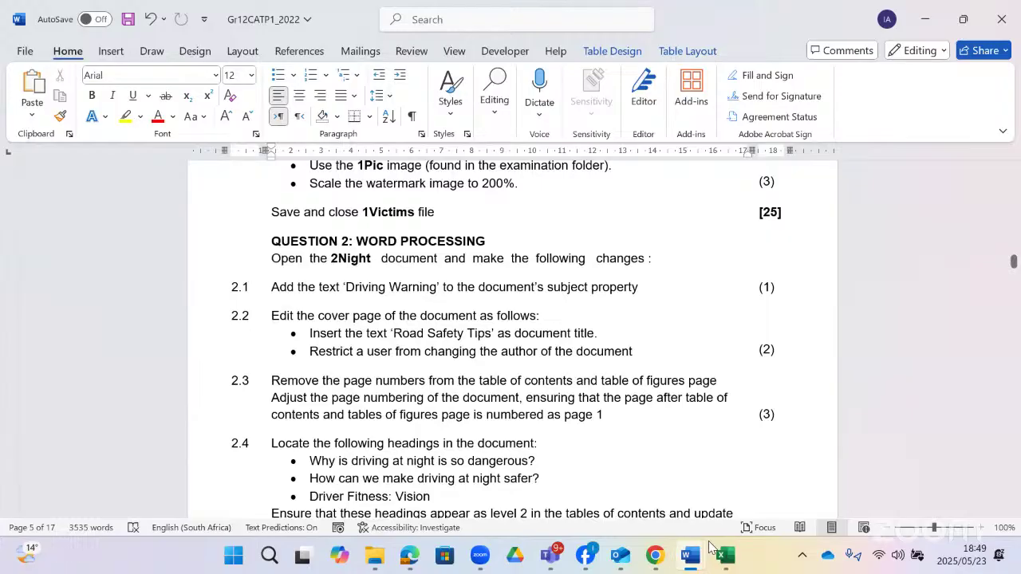
{"action": "key", "text": "alt+Tab"}
{"action": "type", "text": "Dr"}
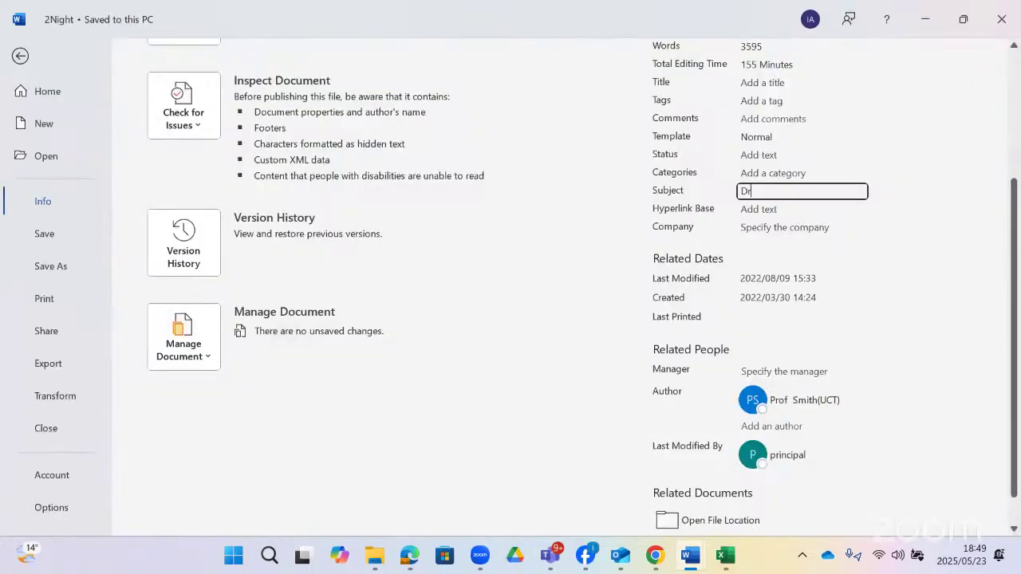
{"action": "type", "text": "iving warnings"}
{"action": "key", "text": "Return"}
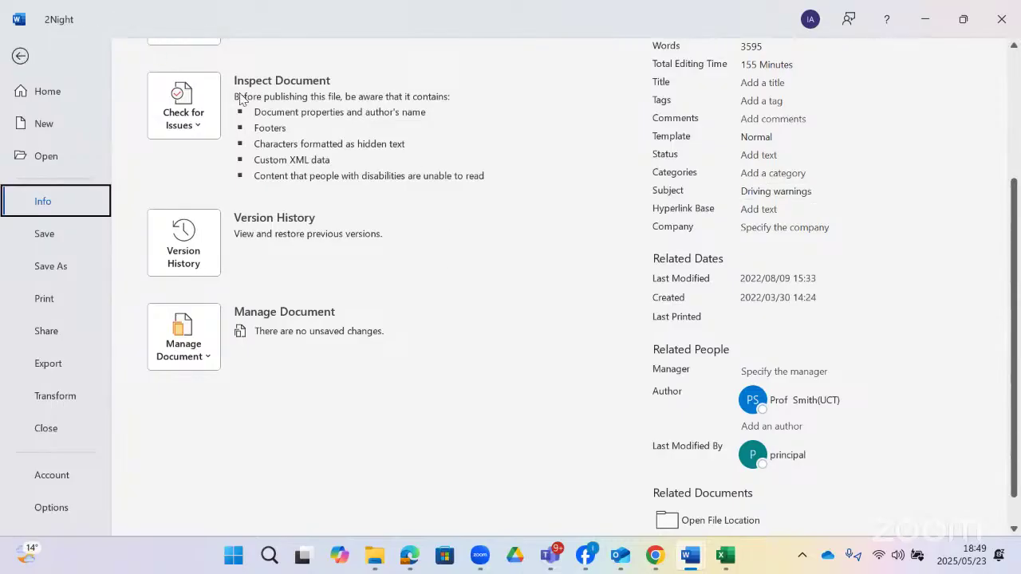
{"action": "key", "text": "Escape"}
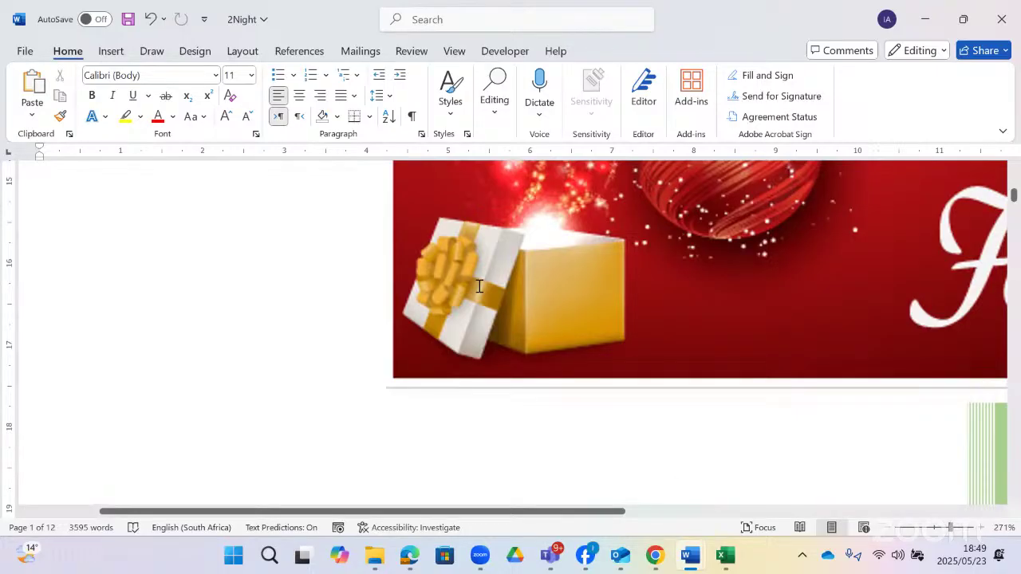
- Replace the cover's [Document title] placeholder with 'Road safety'
{"action": "key", "text": "alt+Tab"}
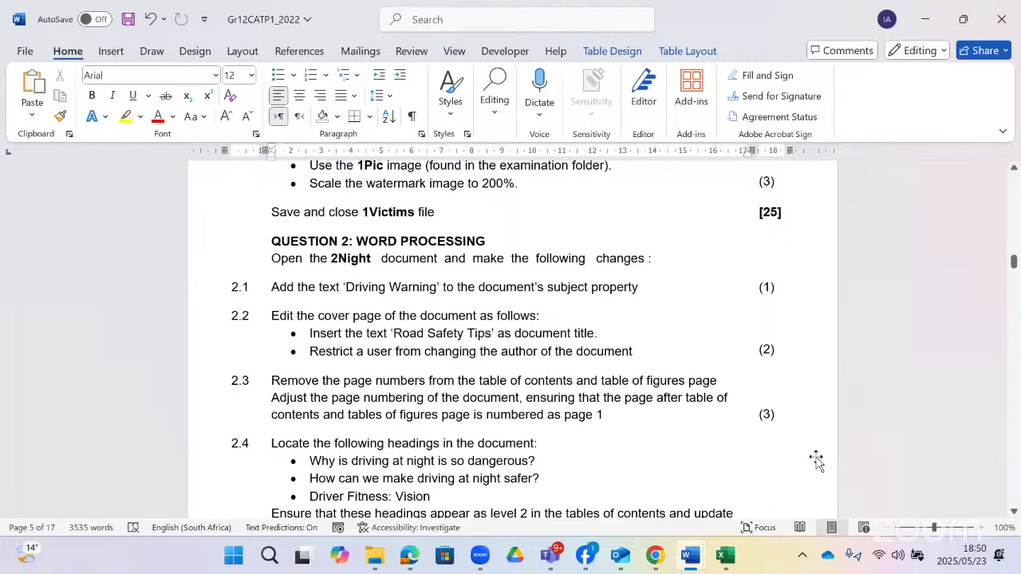
{"action": "key", "text": "alt+Tab"}
{"action": "scroll", "coordinate": [683, 385], "scroll_direction": "down", "scroll_amount": 2}
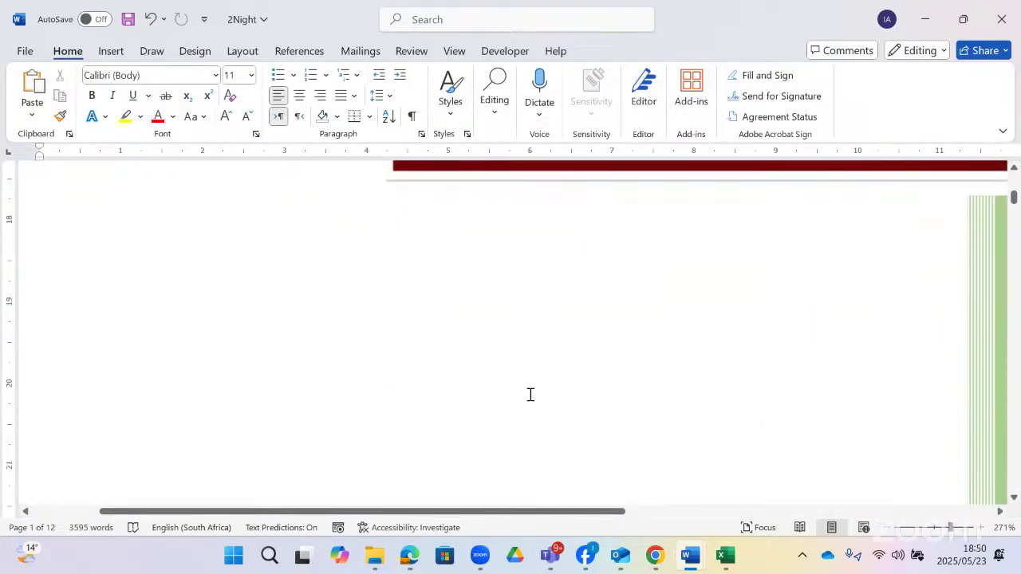
{"action": "scroll", "coordinate": [743, 387], "scroll_direction": "down", "scroll_amount": 15, "text": "ctrl"}
{"action": "scroll", "coordinate": [743, 392], "scroll_direction": "down", "scroll_amount": 3}
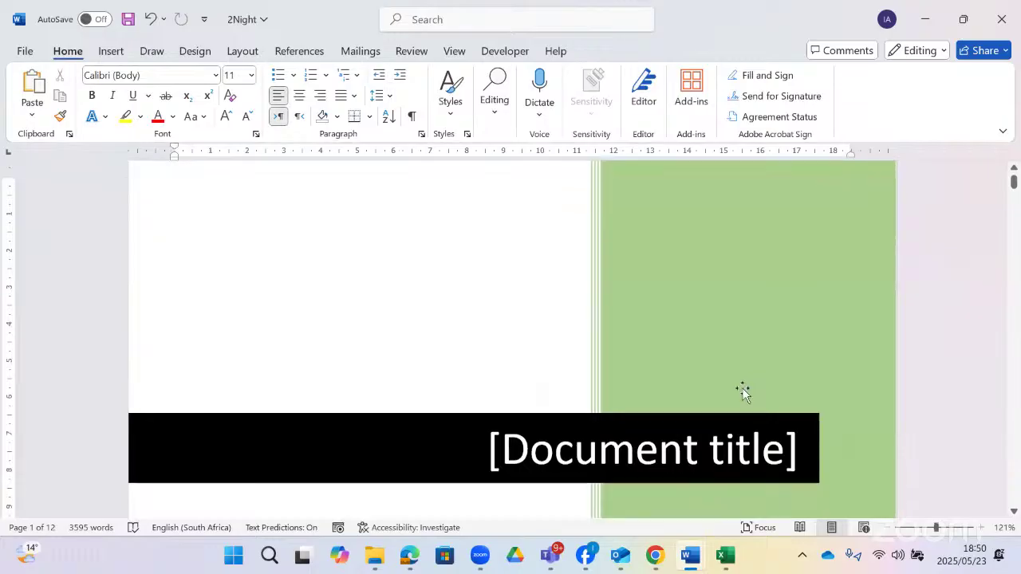
{"action": "left_click", "coordinate": [773, 347]}
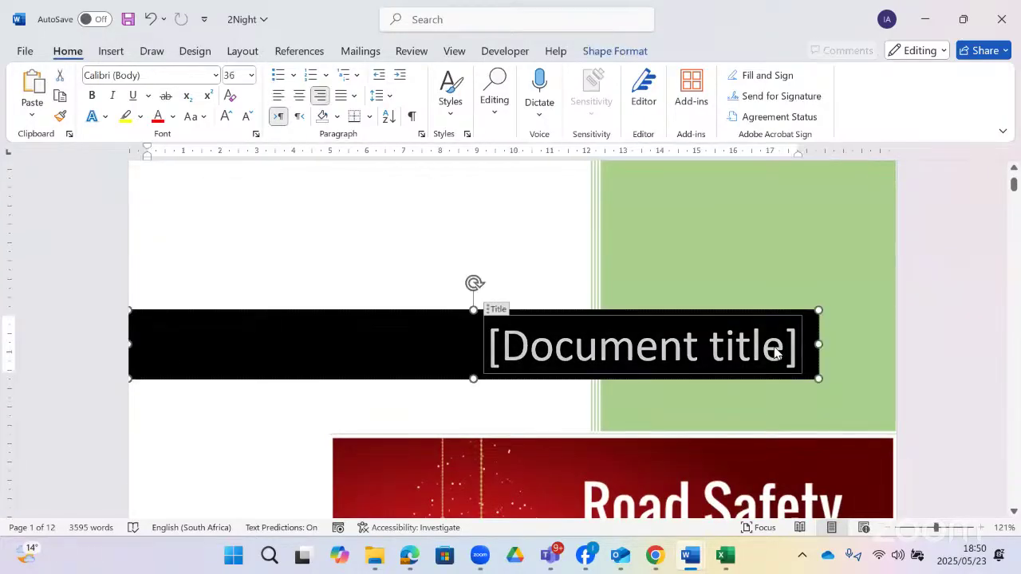
{"action": "type", "text": "Ro"}
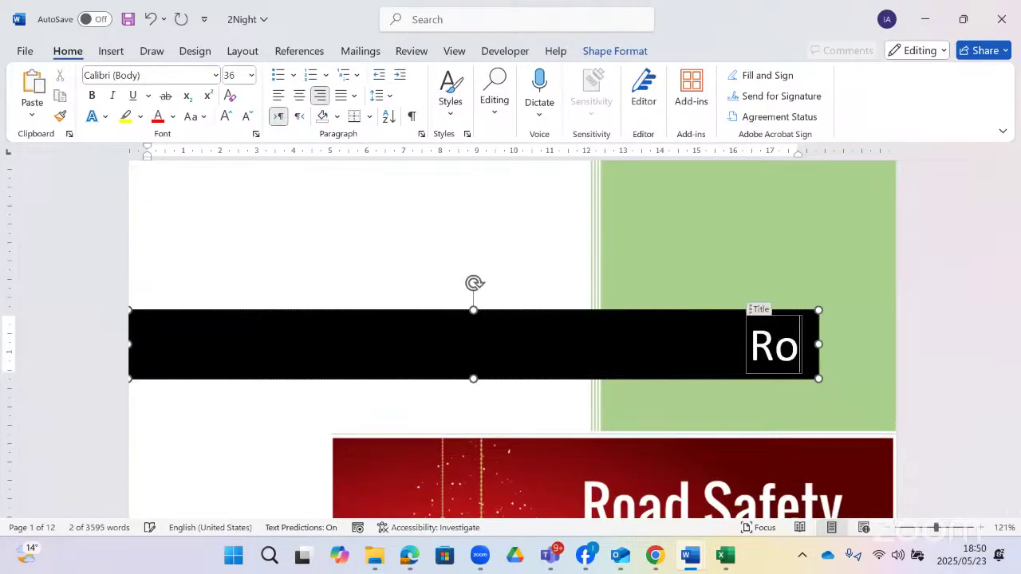
{"action": "type", "text": "ad saft"}
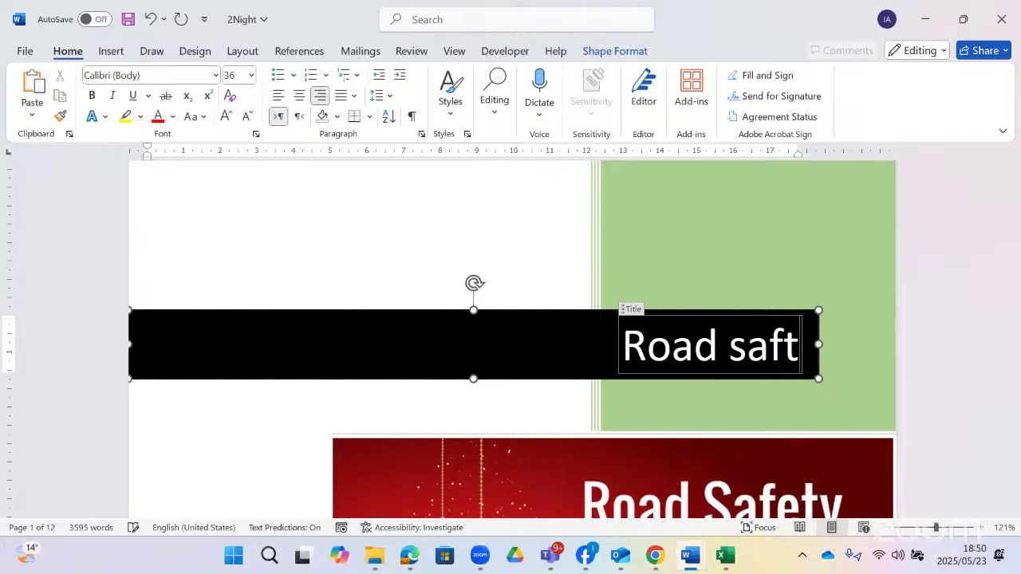
{"action": "key", "text": "BackSpace"}
{"action": "type", "text": "ety"}
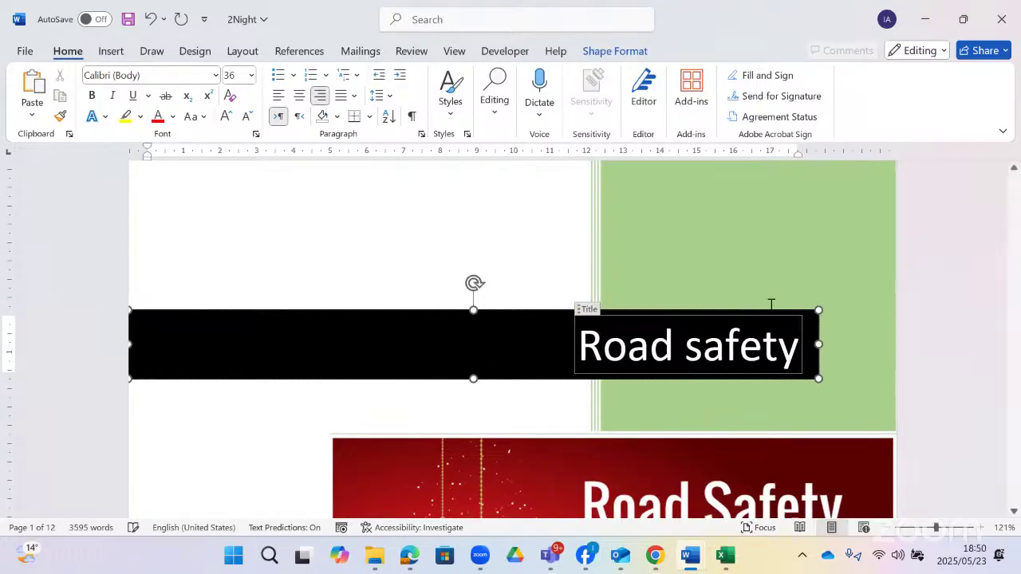
{"action": "scroll", "coordinate": [771, 307], "scroll_direction": "down", "scroll_amount": 5}
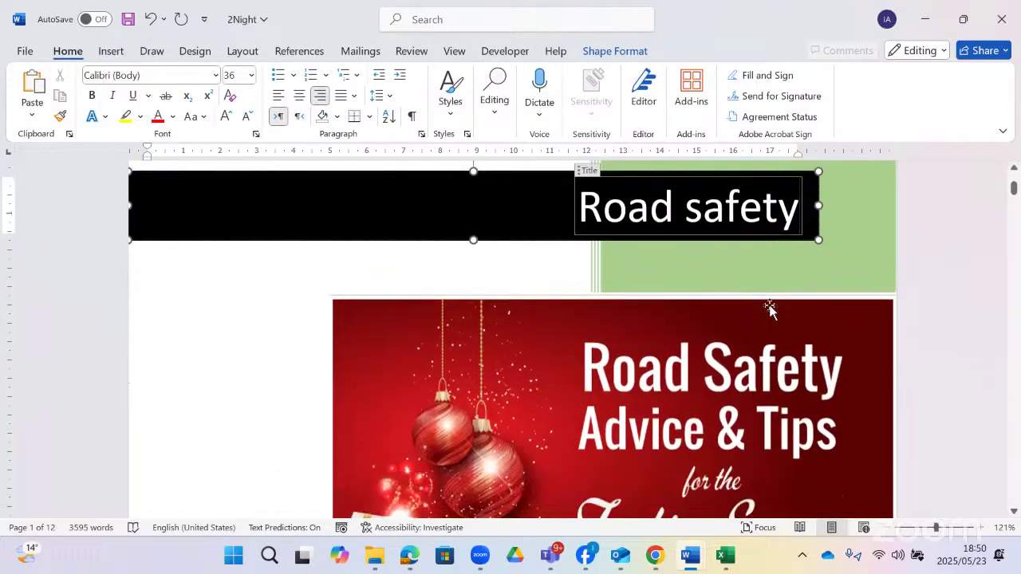
{"action": "scroll", "coordinate": [770, 308], "scroll_direction": "down", "scroll_amount": 7}
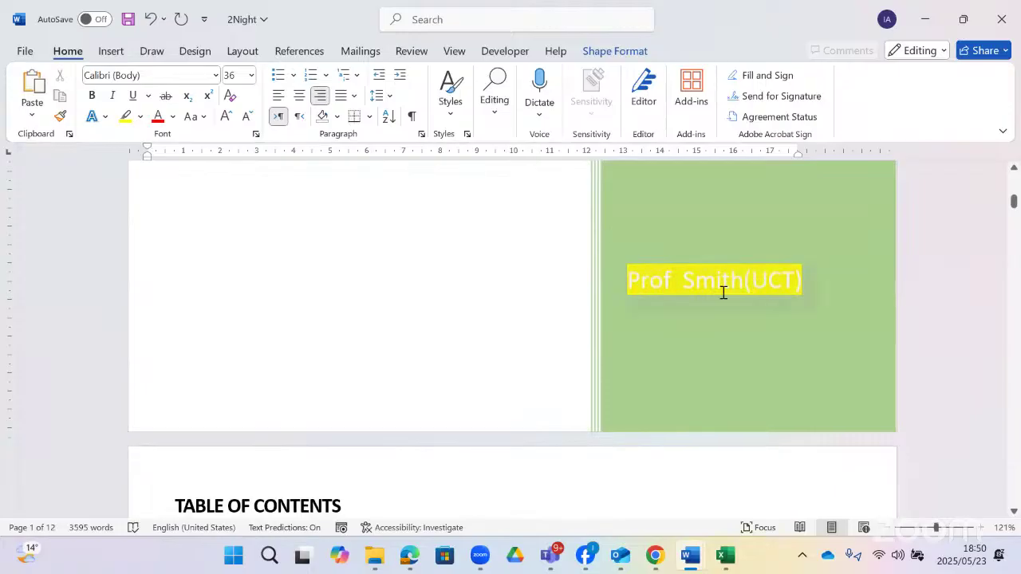
- Select the cover author name, restrict editing to Filling in forms, and enforce protection without a password
{"action": "left_click", "coordinate": [727, 293]}
{"action": "left_click", "coordinate": [650, 258]}
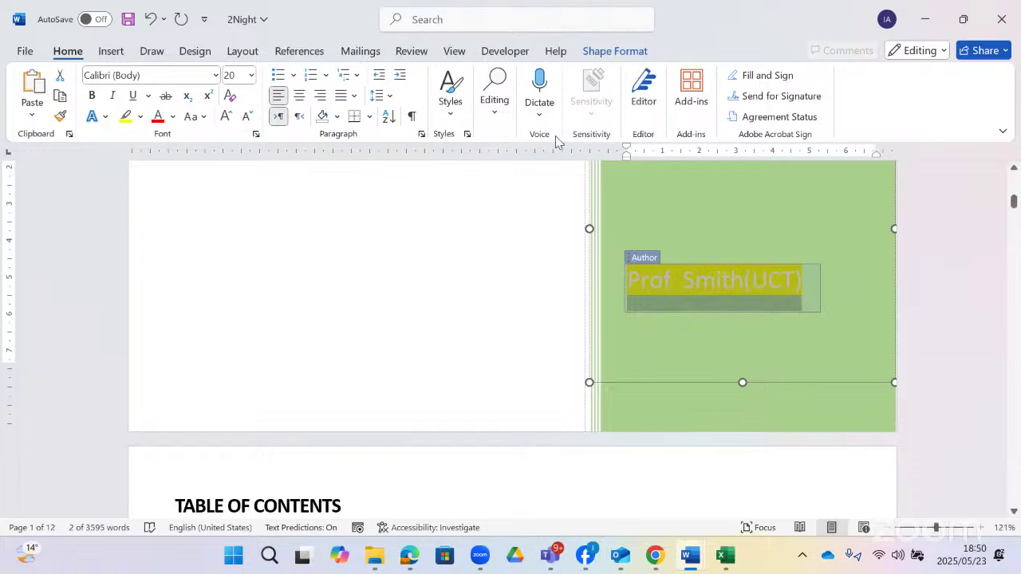
{"action": "left_click", "coordinate": [504, 50]}
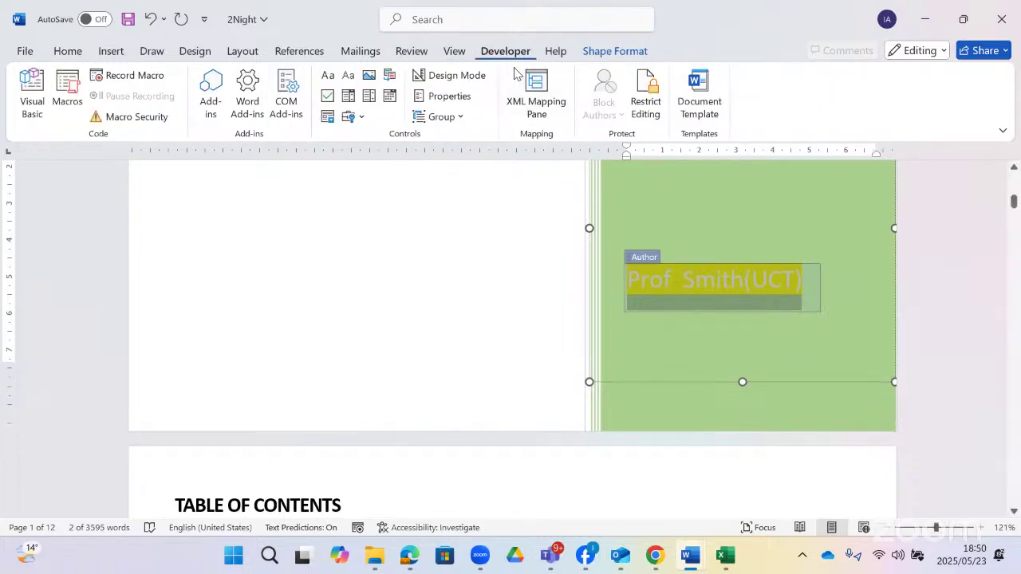
{"action": "left_click", "coordinate": [654, 108]}
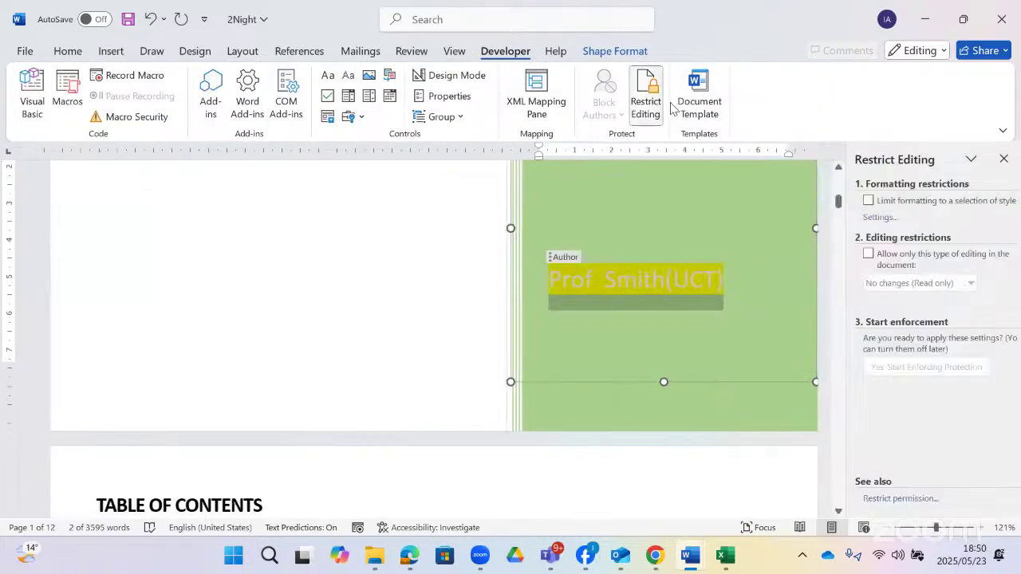
{"action": "left_click", "coordinate": [867, 254]}
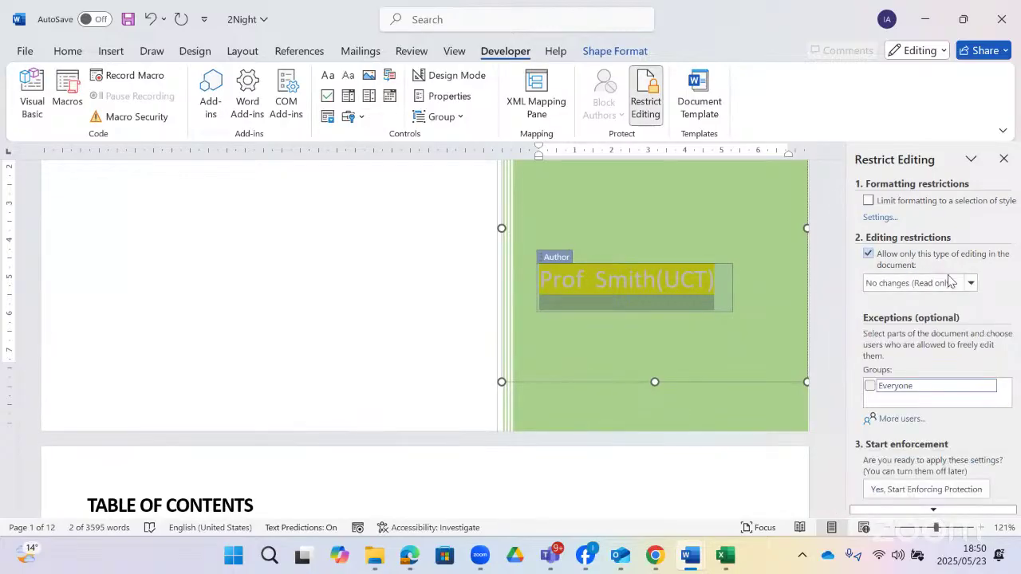
{"action": "left_click", "coordinate": [972, 284]}
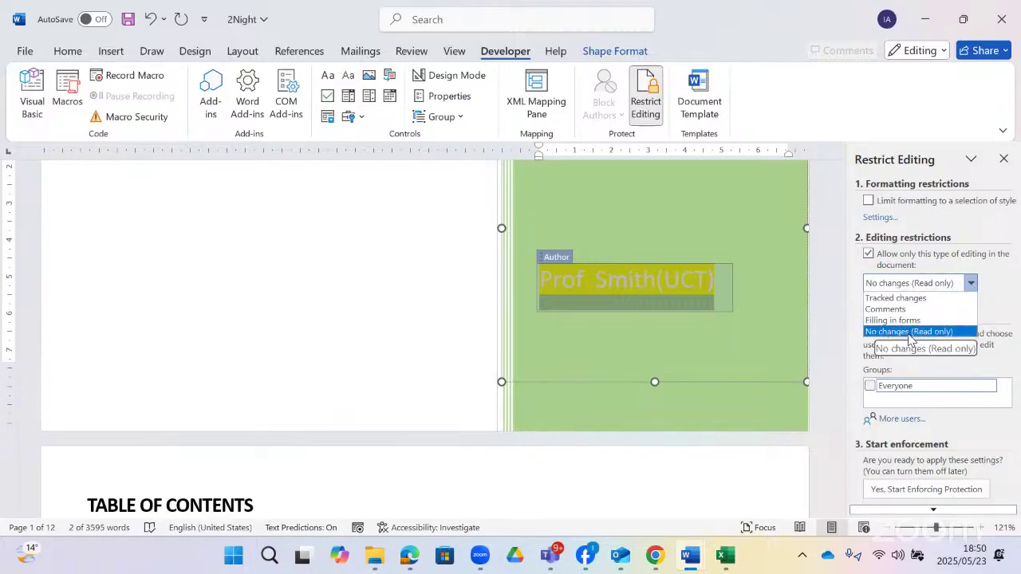
{"action": "left_click", "coordinate": [909, 333]}
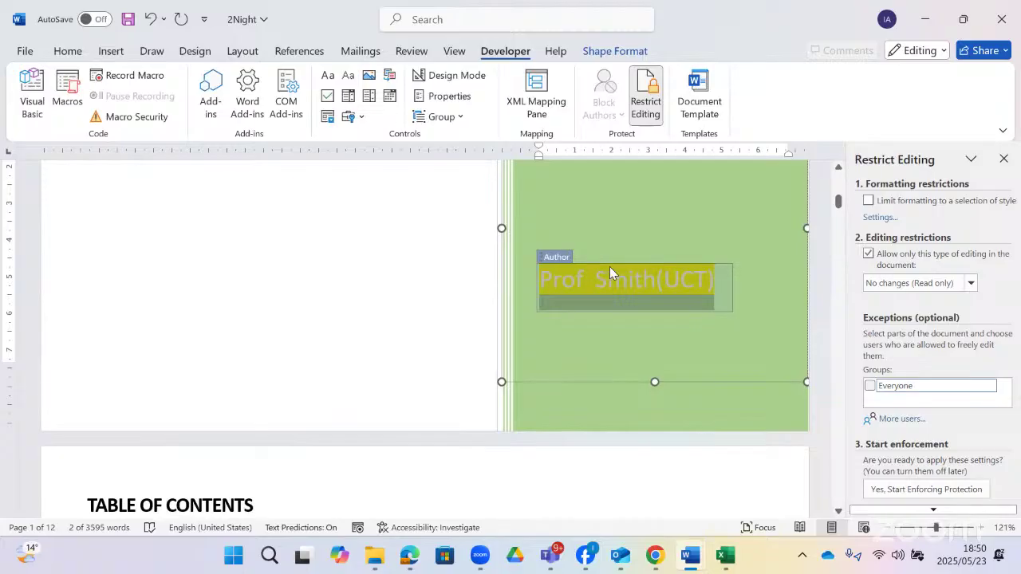
{"action": "left_click", "coordinate": [970, 283]}
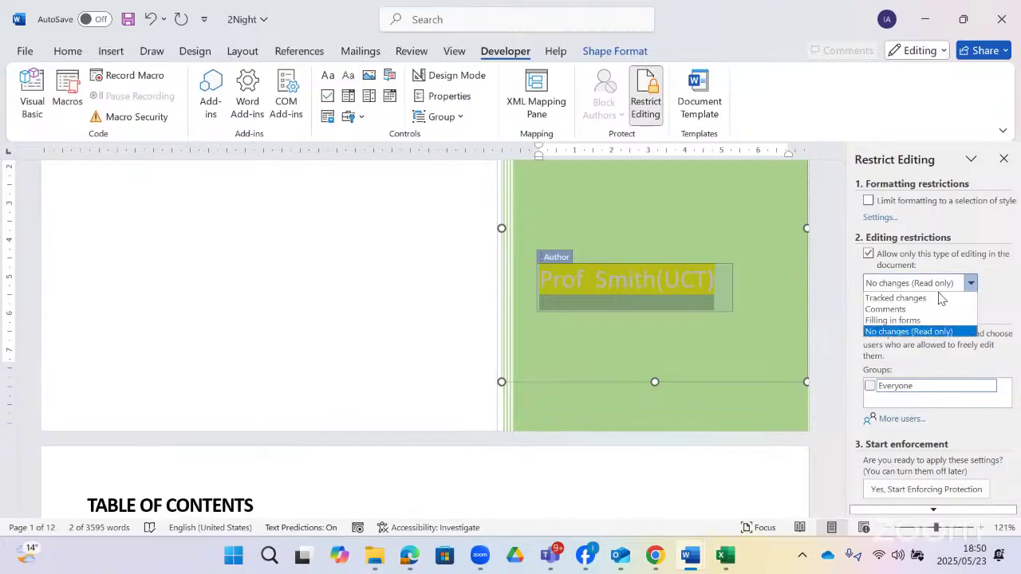
{"action": "left_click", "coordinate": [909, 322]}
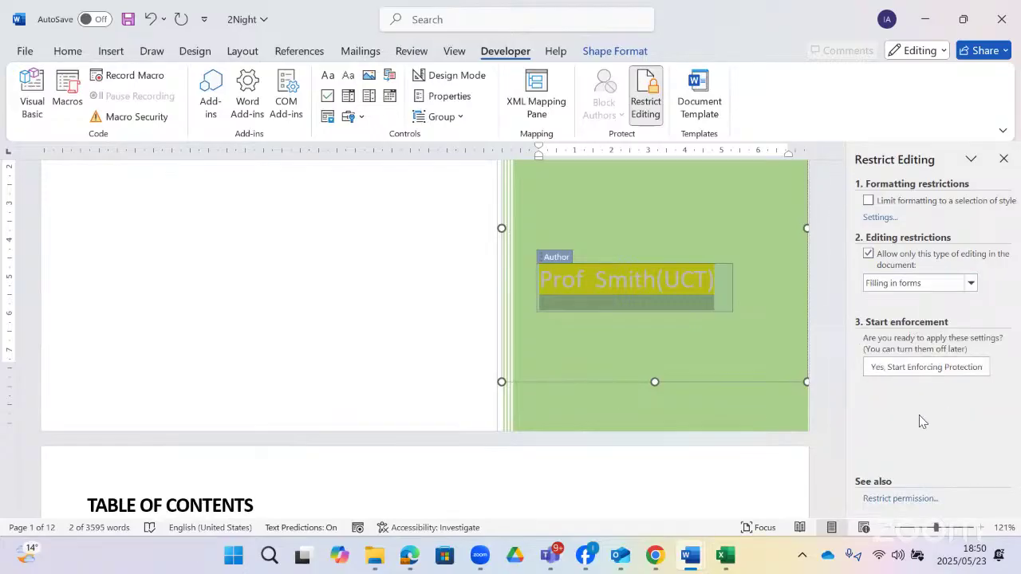
{"action": "left_click", "coordinate": [927, 367]}
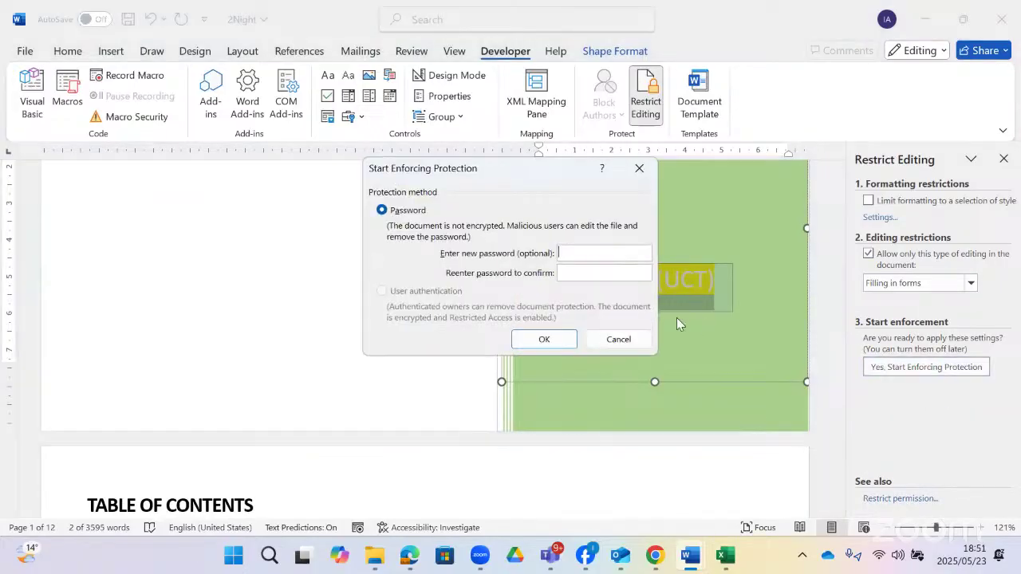
{"action": "left_click", "coordinate": [558, 343]}
- Test editing the cover author, contents page and body text, then stop protection
{"action": "scroll", "coordinate": [654, 342], "scroll_direction": "down", "scroll_amount": 6}
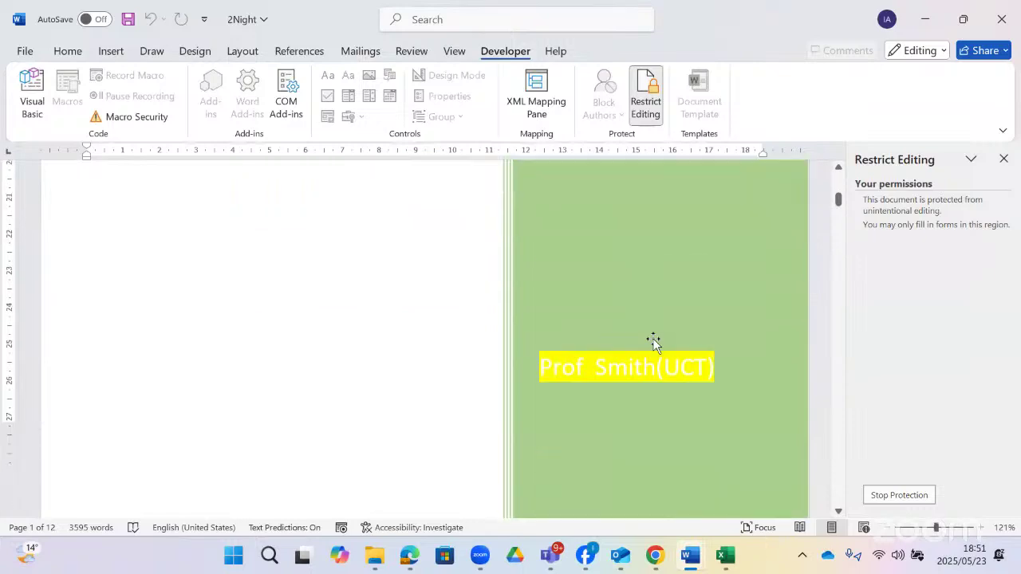
{"action": "left_click", "coordinate": [620, 273]}
{"action": "scroll", "coordinate": [328, 459], "scroll_direction": "down", "scroll_amount": 4}
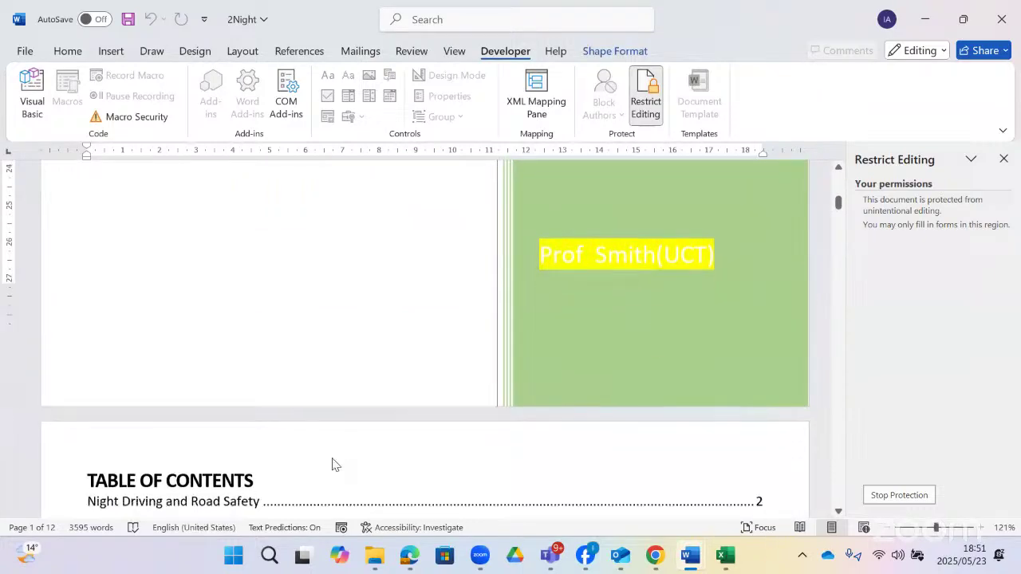
{"action": "left_click", "coordinate": [362, 434]}
{"action": "scroll", "coordinate": [363, 439], "scroll_direction": "down", "scroll_amount": 7}
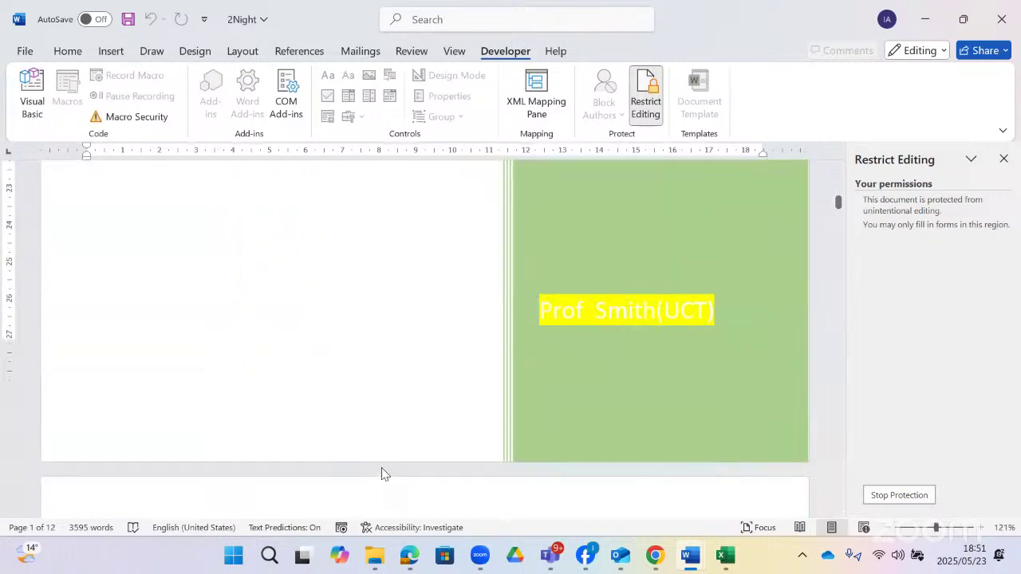
{"action": "scroll", "coordinate": [624, 397], "scroll_direction": "down", "scroll_amount": 10}
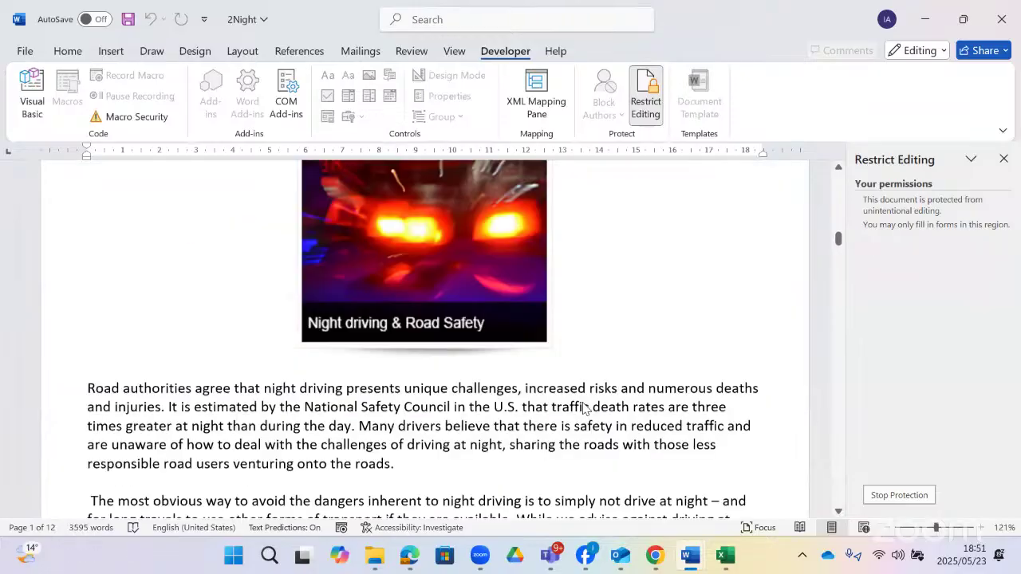
{"action": "scroll", "coordinate": [575, 293], "scroll_direction": "down", "scroll_amount": 3}
{"action": "left_click", "coordinate": [709, 429]}
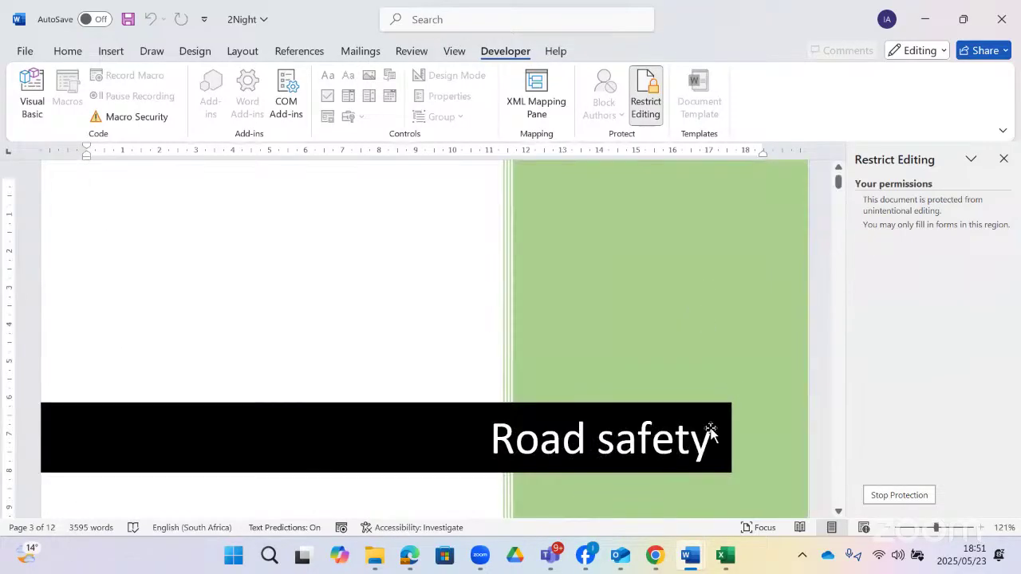
{"action": "scroll", "coordinate": [741, 392], "scroll_direction": "down", "scroll_amount": 2}
{"action": "left_click", "coordinate": [921, 495]}
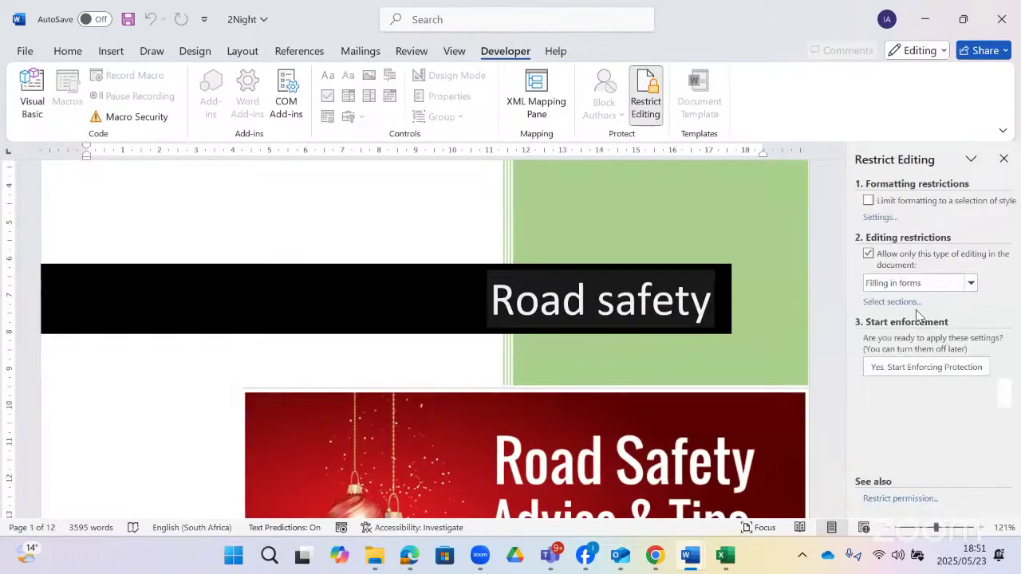
- Select the Author content control, keep Filling in forms as the restriction, and switch to the question paper
{"action": "scroll", "coordinate": [694, 450], "scroll_direction": "down", "scroll_amount": 1}
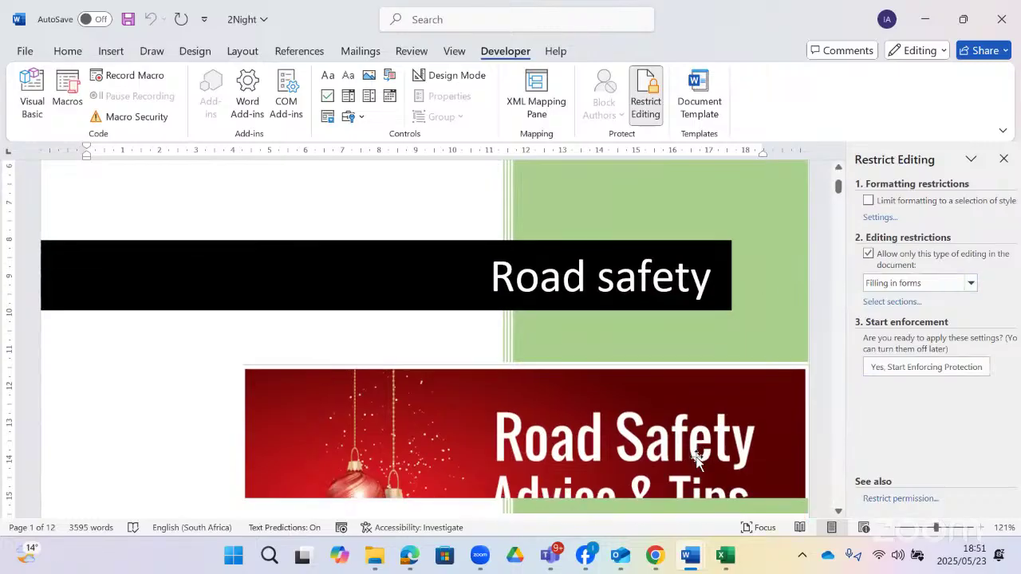
{"action": "scroll", "coordinate": [680, 451], "scroll_direction": "down", "scroll_amount": 10}
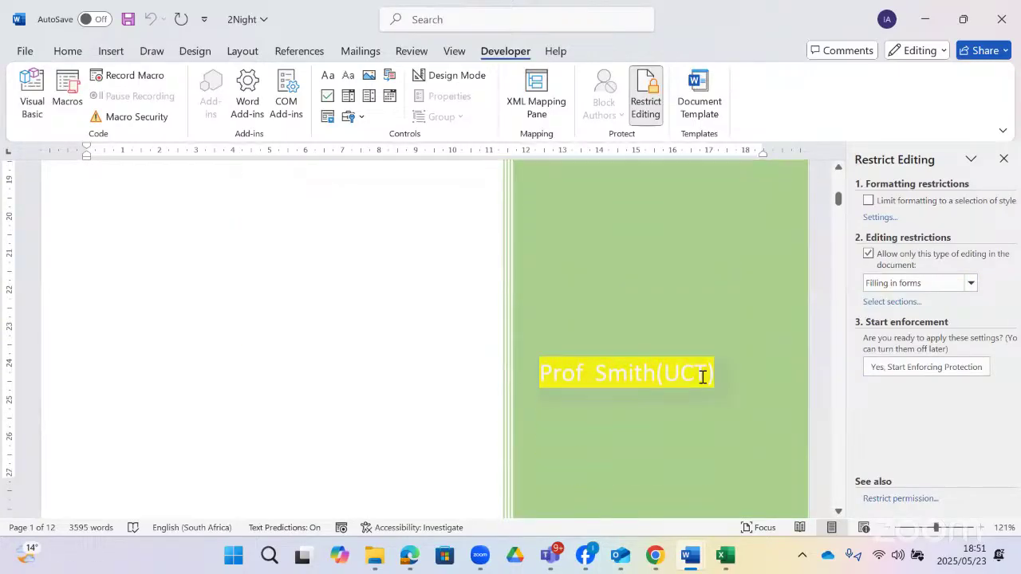
{"action": "left_click", "coordinate": [705, 373]}
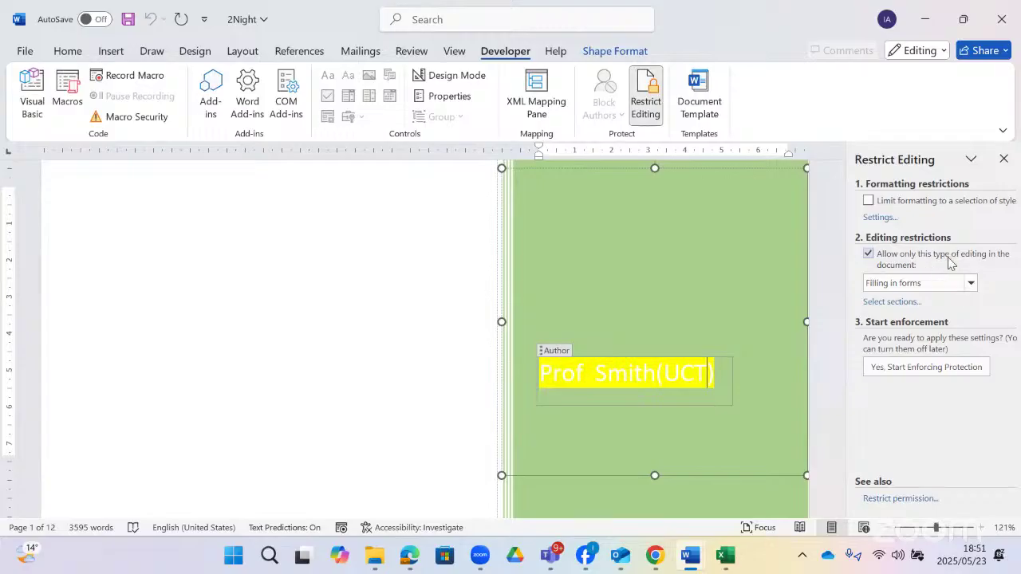
{"action": "left_click", "coordinate": [552, 352]}
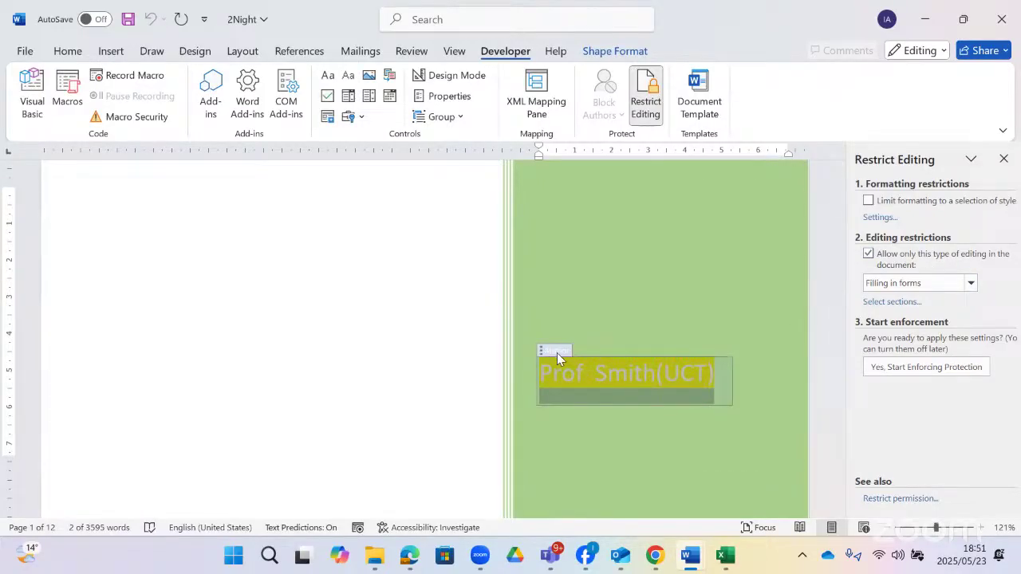
{"action": "left_click", "coordinate": [969, 285]}
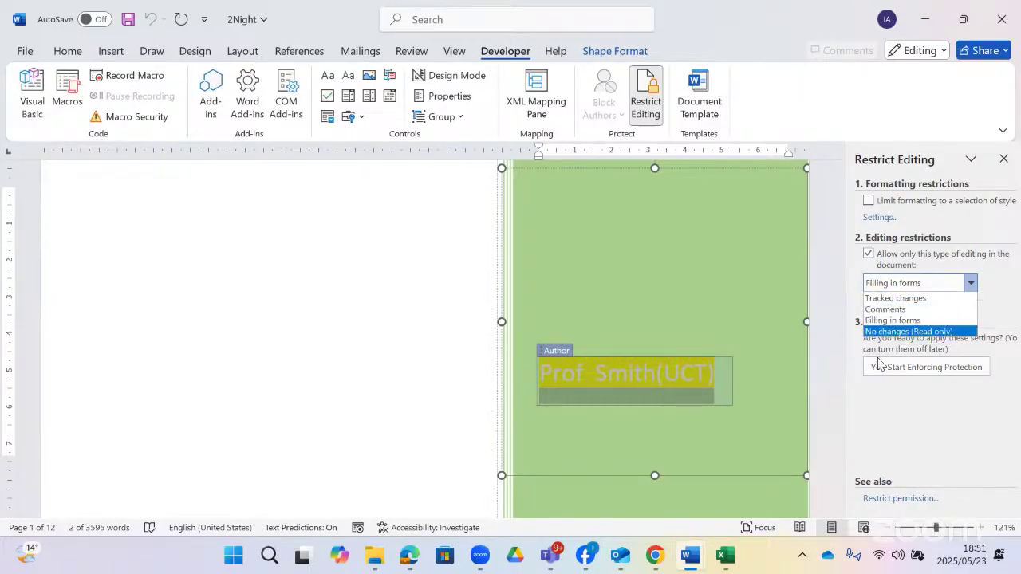
{"action": "left_click", "coordinate": [901, 322]}
{"action": "scroll", "coordinate": [403, 435], "scroll_direction": "down", "scroll_amount": 15}
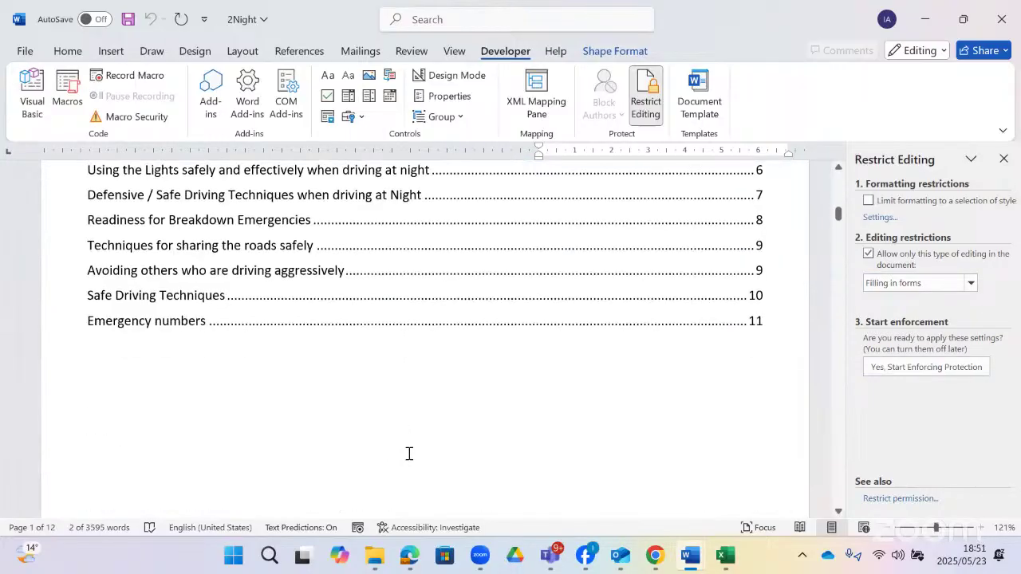
{"action": "scroll", "coordinate": [529, 450], "scroll_direction": "down", "scroll_amount": 5}
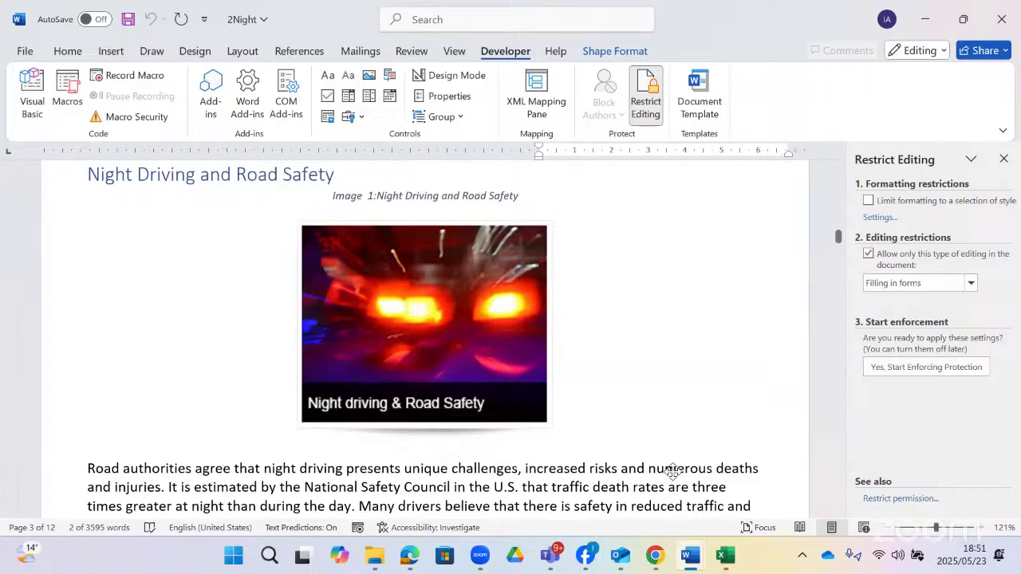
{"action": "key", "text": "alt+Tab"}
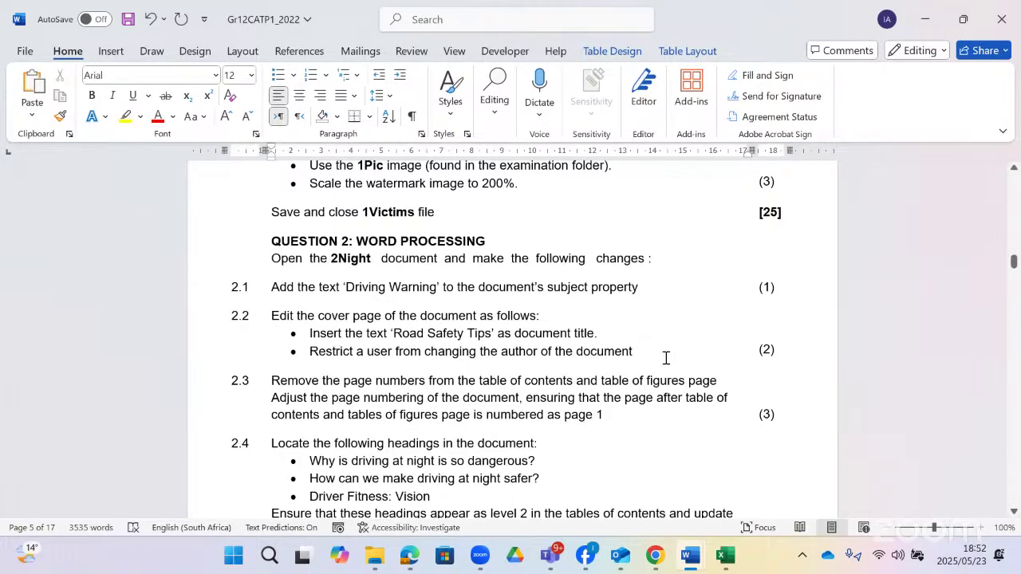
{"action": "mouse_move", "coordinate": [709, 562]}
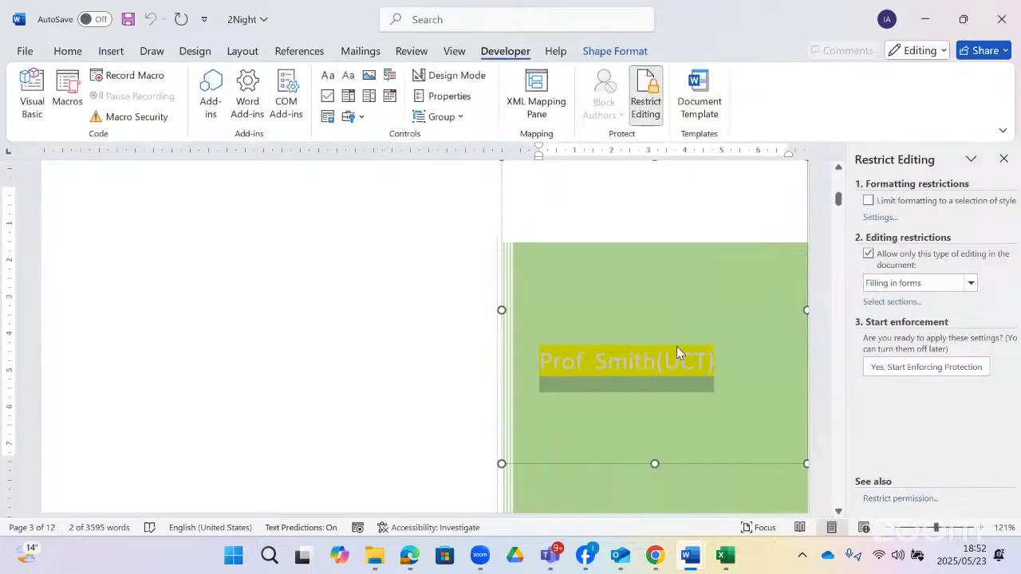
- Back in 2Night, test-type 'gg' in the Author field, undo it, and close the Restrict Editing pane
{"action": "left_click", "coordinate": [683, 371]}
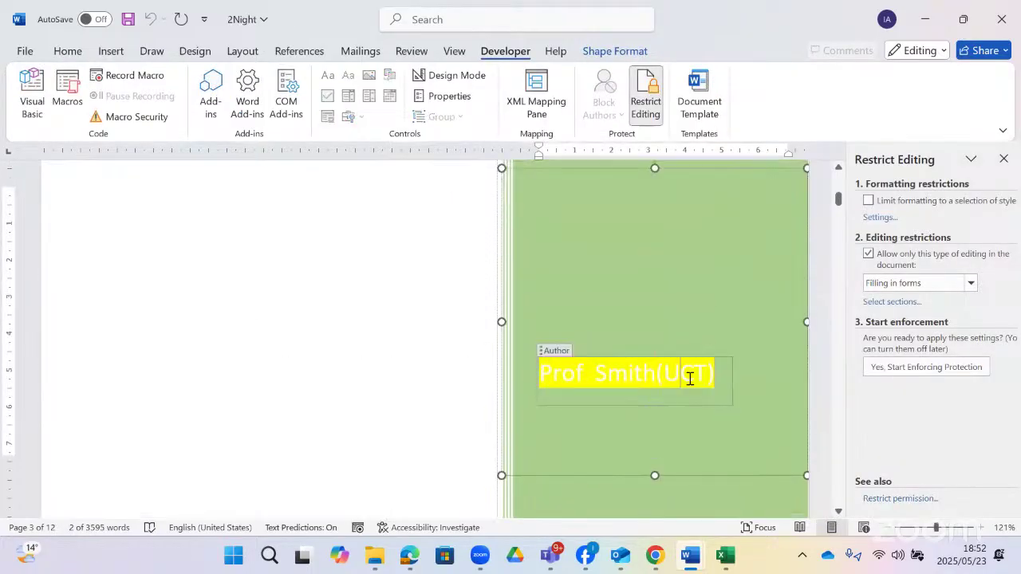
{"action": "left_click", "coordinate": [703, 376]}
{"action": "type", "text": "gg"}
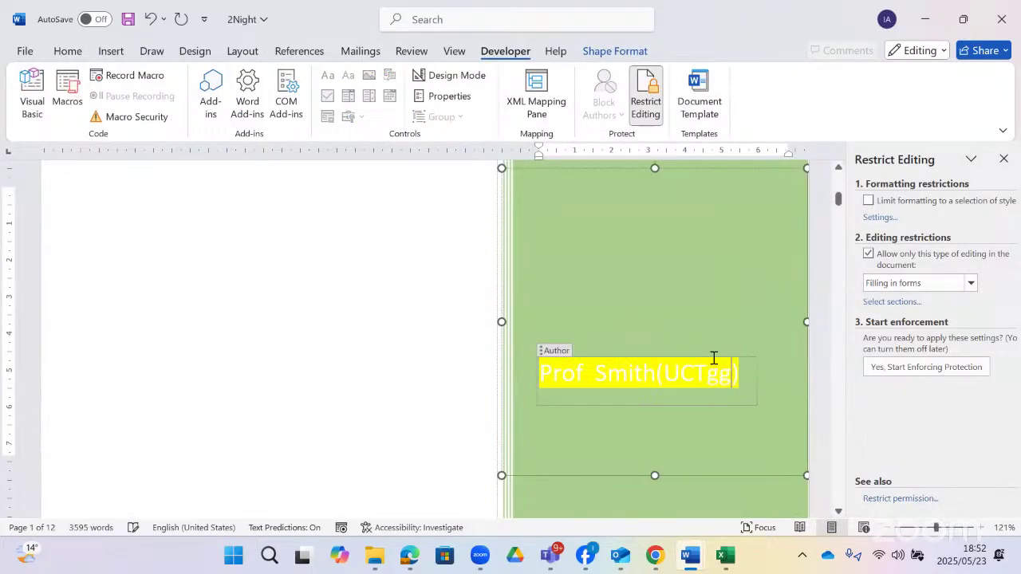
{"action": "key", "text": "ctrl+z"}
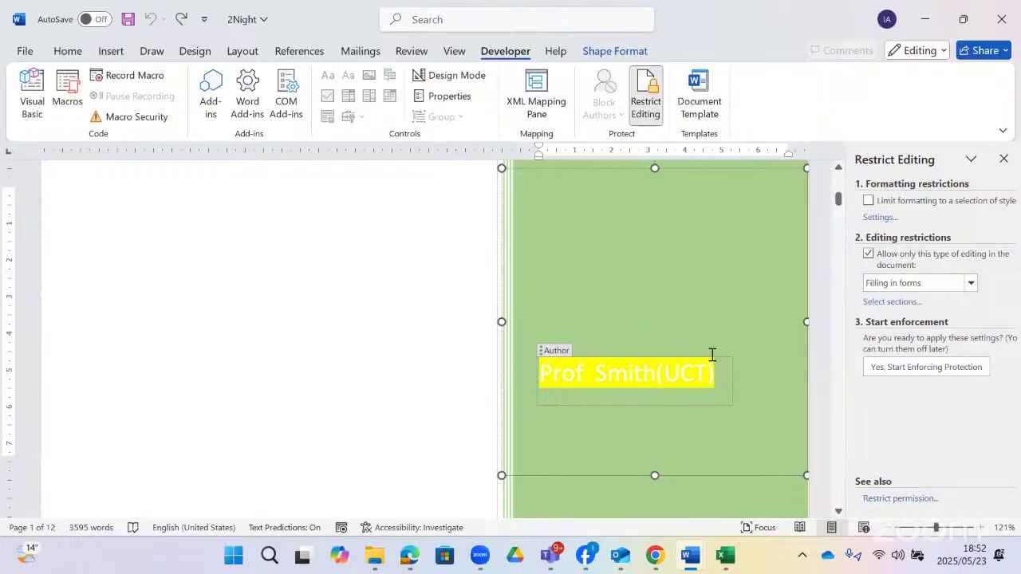
{"action": "left_click", "coordinate": [548, 348]}
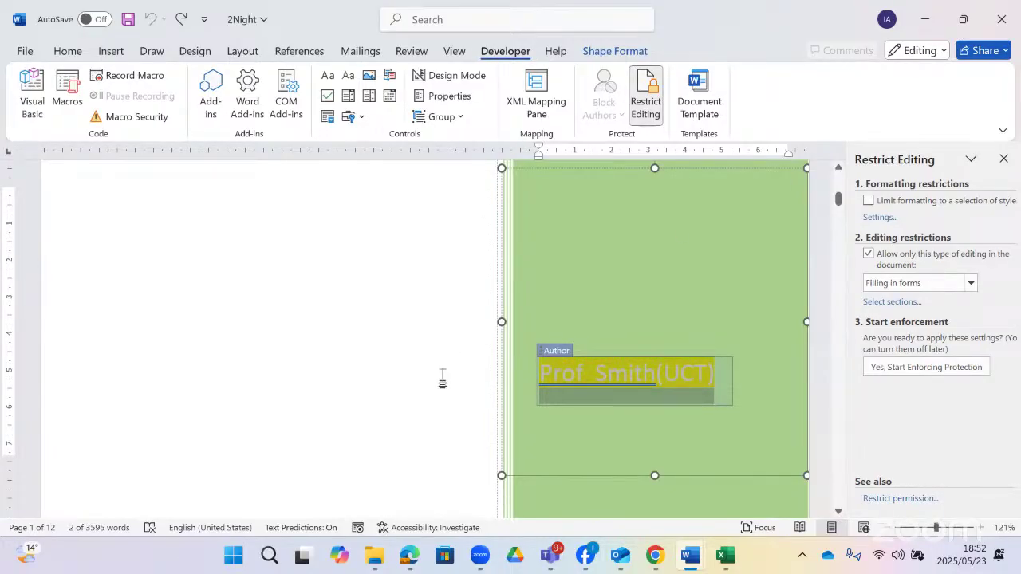
{"action": "left_click", "coordinate": [680, 380]}
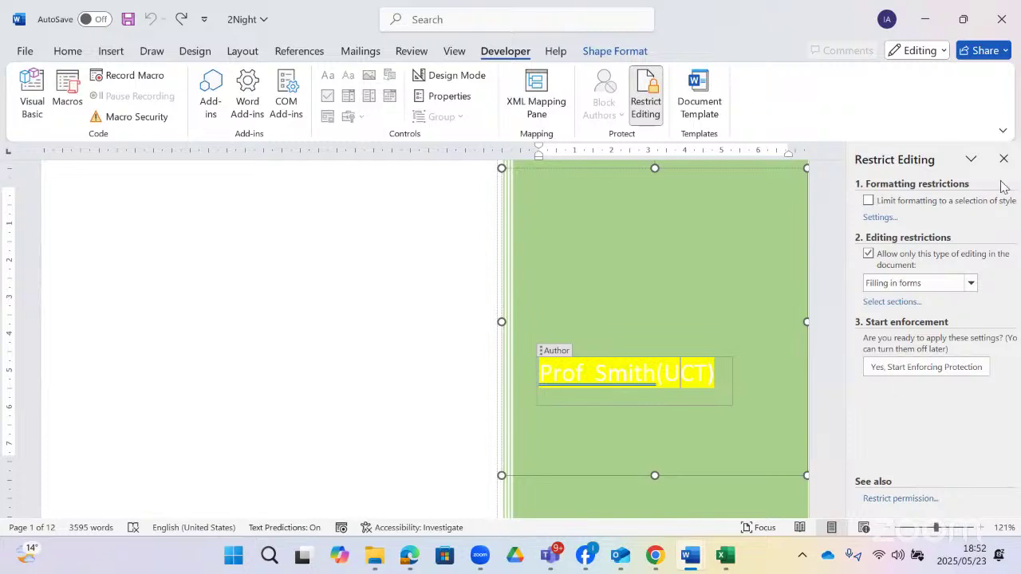
{"action": "left_click", "coordinate": [973, 159]}
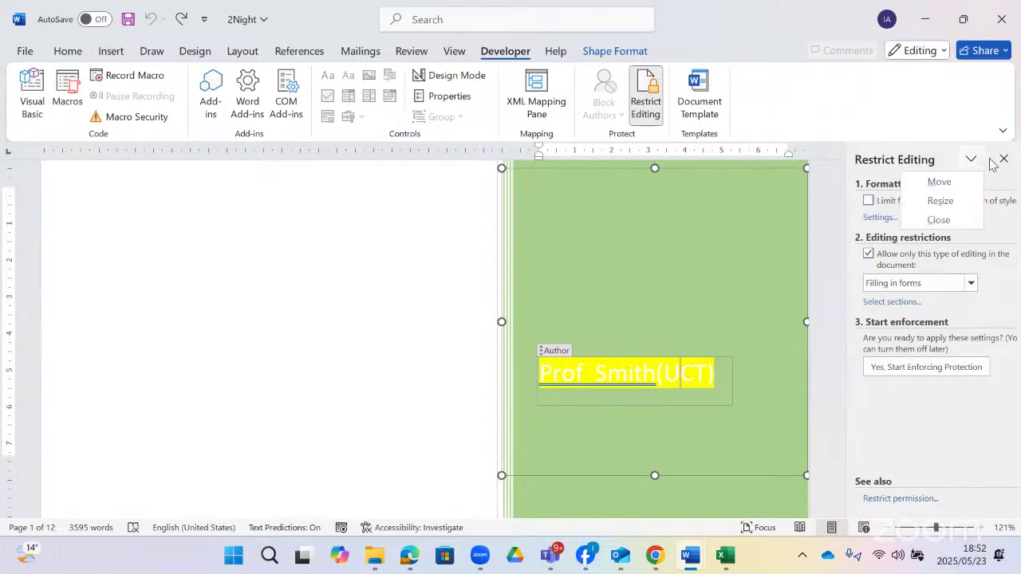
{"action": "left_click", "coordinate": [1003, 159]}
{"action": "left_click", "coordinate": [1003, 159]}
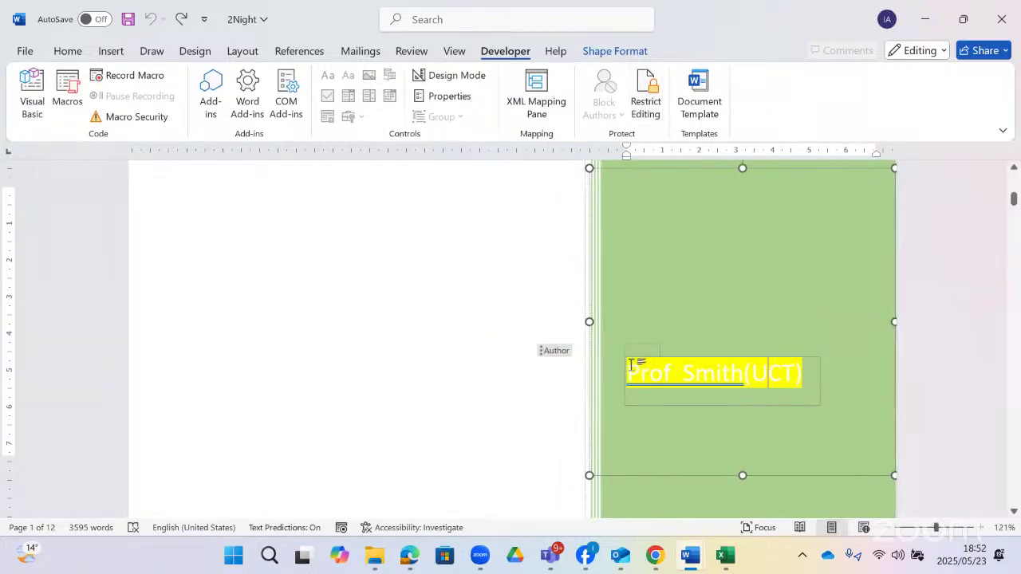
- Open File > Info and inspect the existing author's contact card
{"action": "left_click", "coordinate": [20, 54]}
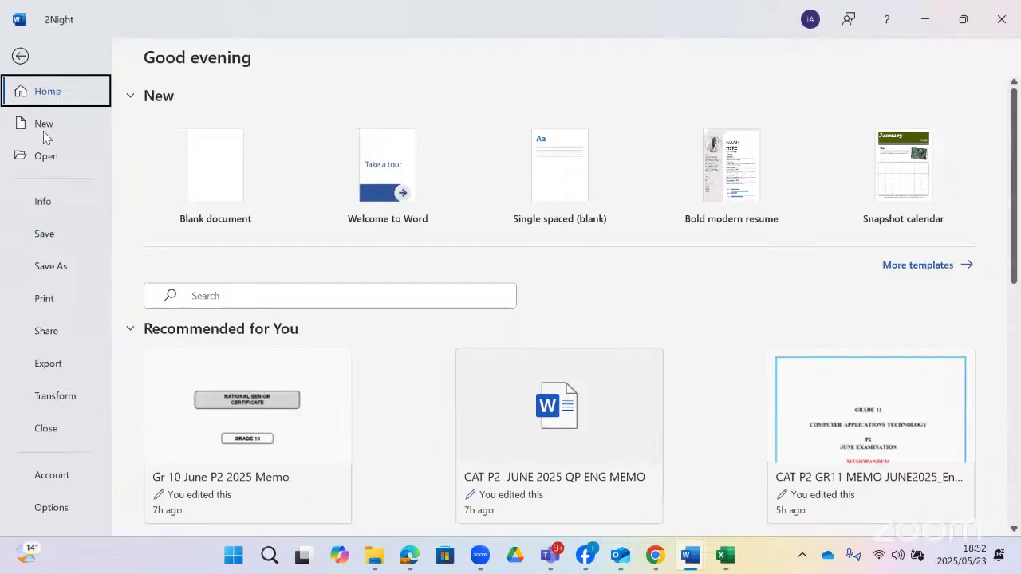
{"action": "left_click", "coordinate": [51, 201]}
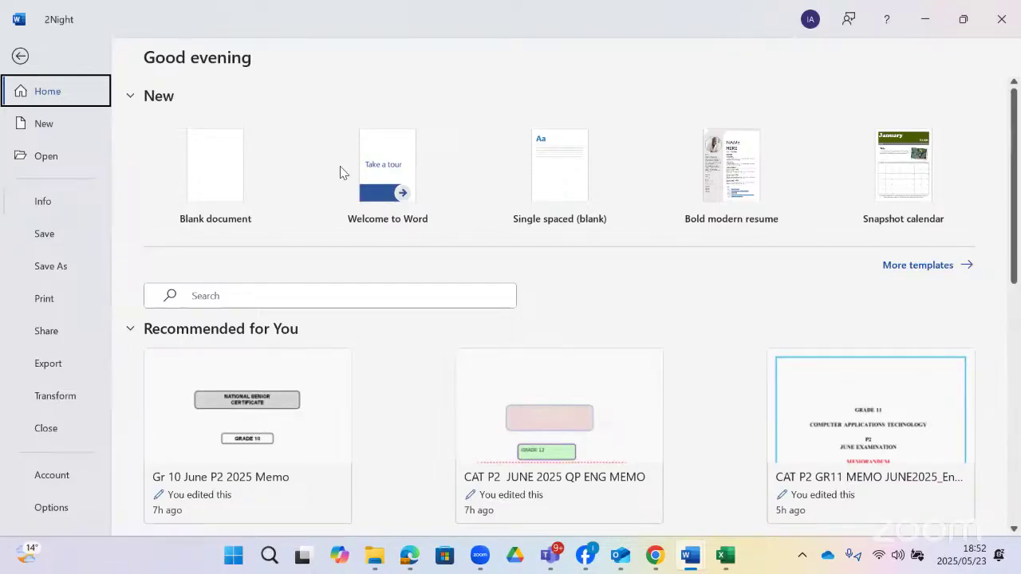
{"action": "scroll", "coordinate": [847, 359], "scroll_direction": "down", "scroll_amount": 2}
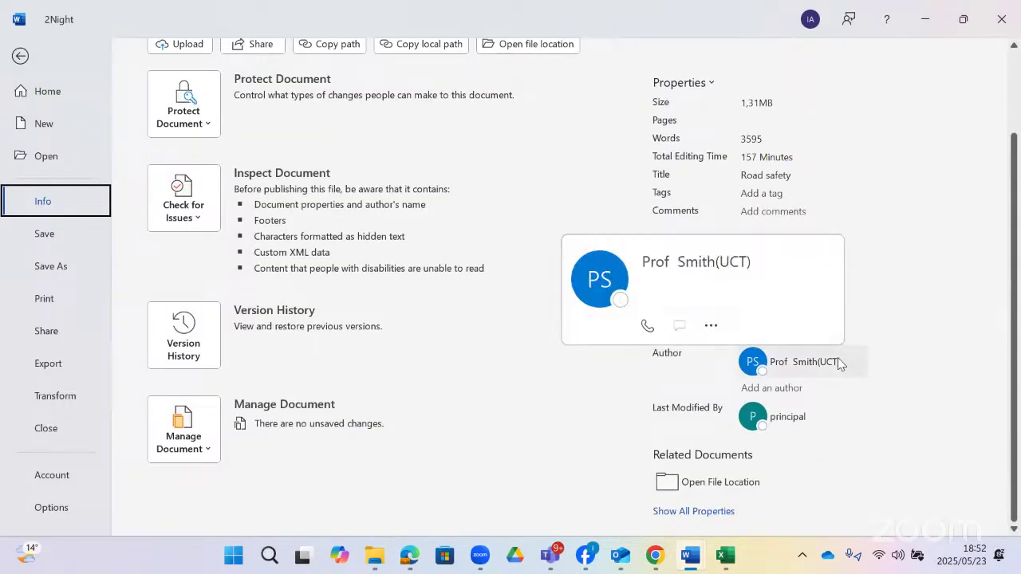
{"action": "left_click", "coordinate": [823, 371]}
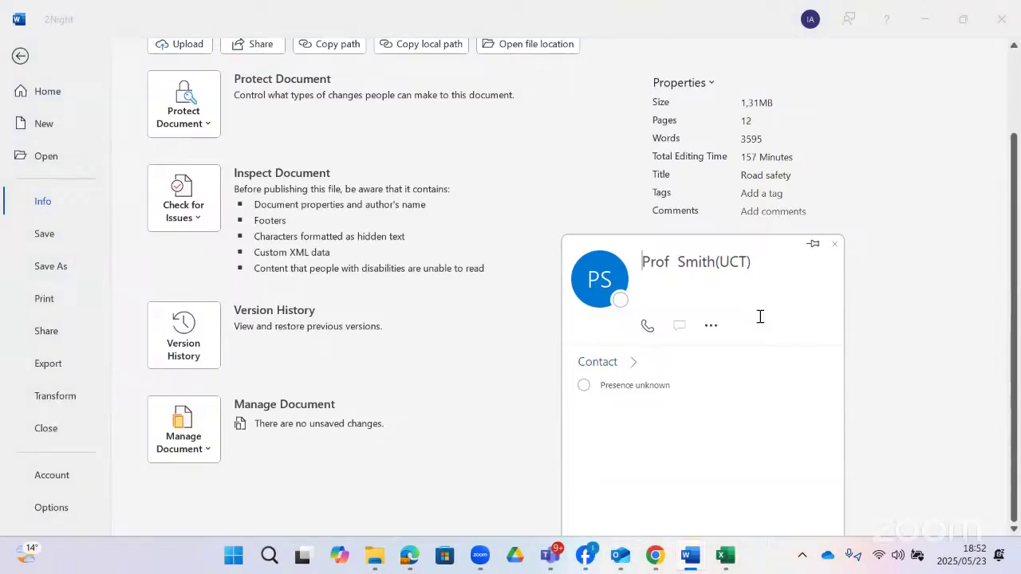
{"action": "left_click", "coordinate": [710, 327]}
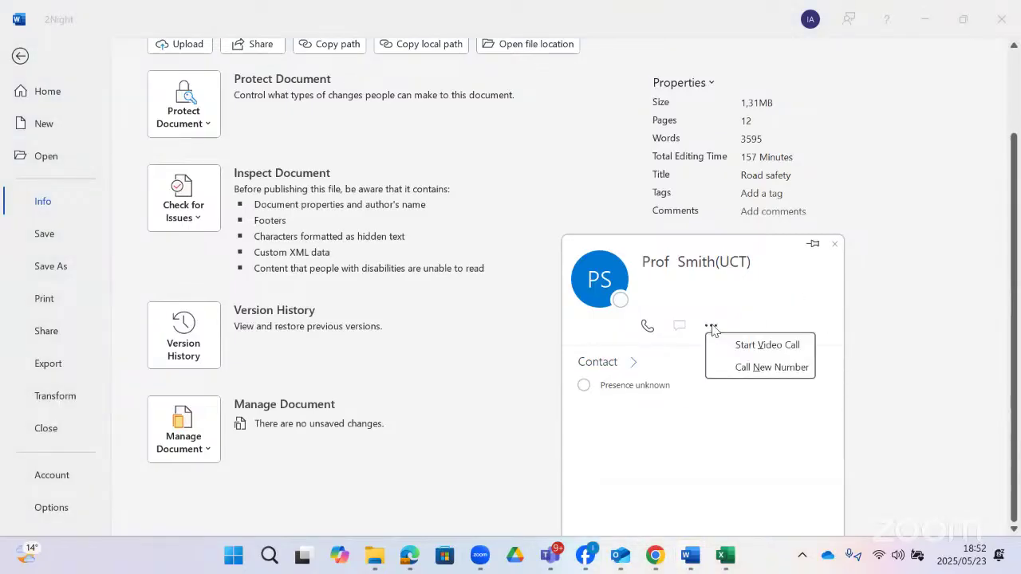
{"action": "left_click", "coordinate": [930, 369]}
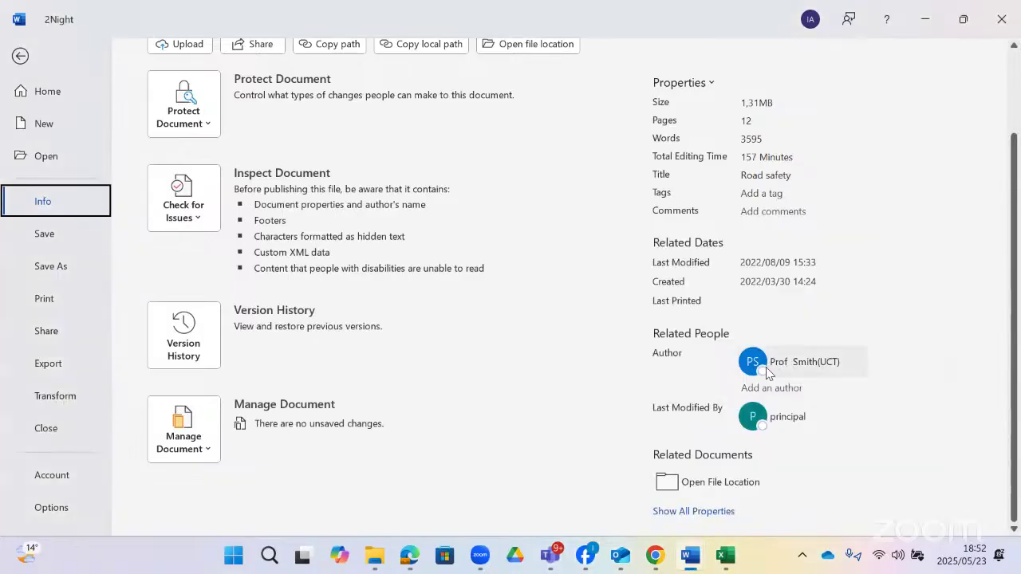
{"action": "left_click", "coordinate": [814, 366]}
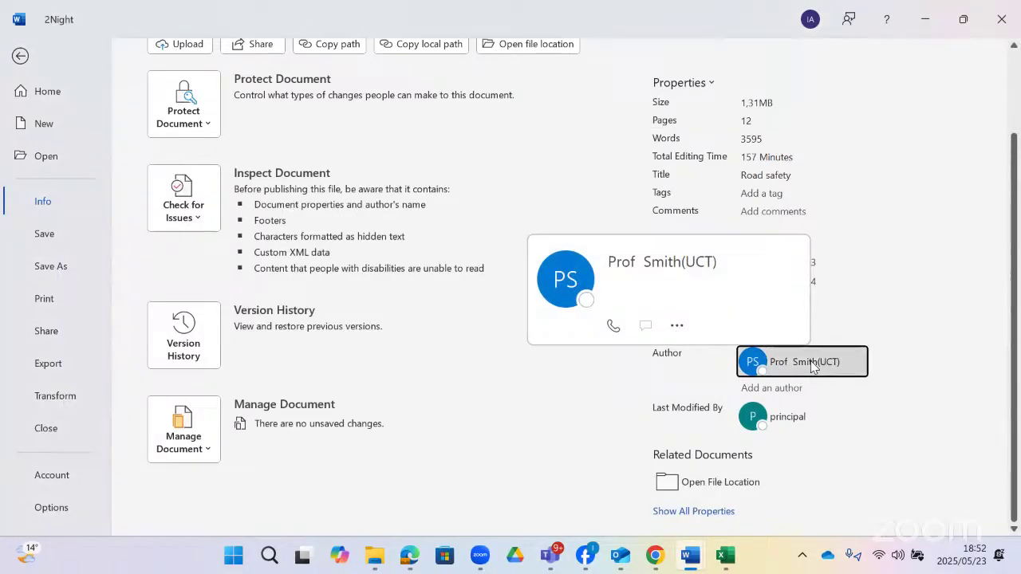
{"action": "left_click", "coordinate": [813, 366]}
{"action": "left_click", "coordinate": [919, 372]}
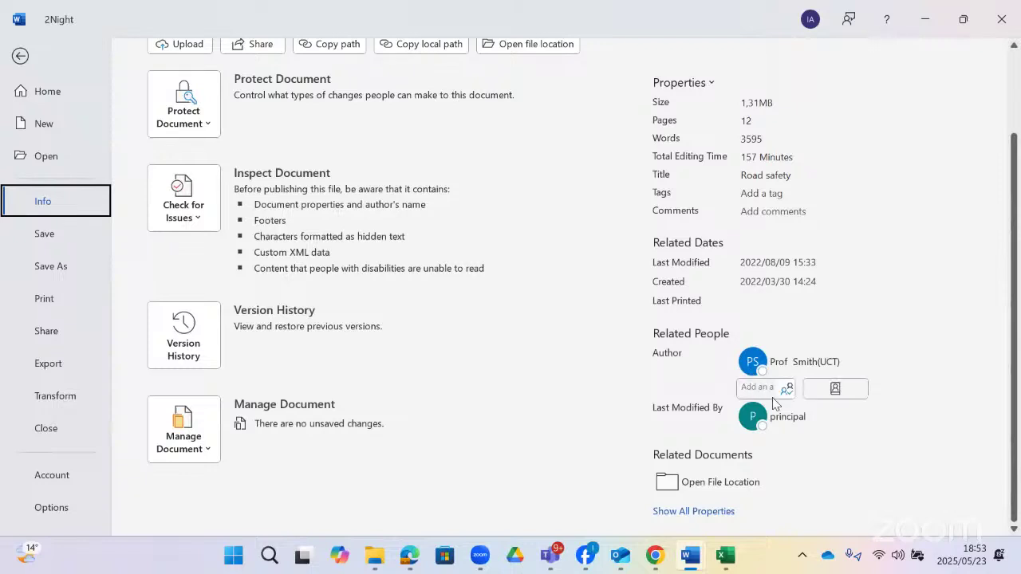
- Add the second author's username as a new author and return to the document
{"action": "left_click", "coordinate": [769, 386]}
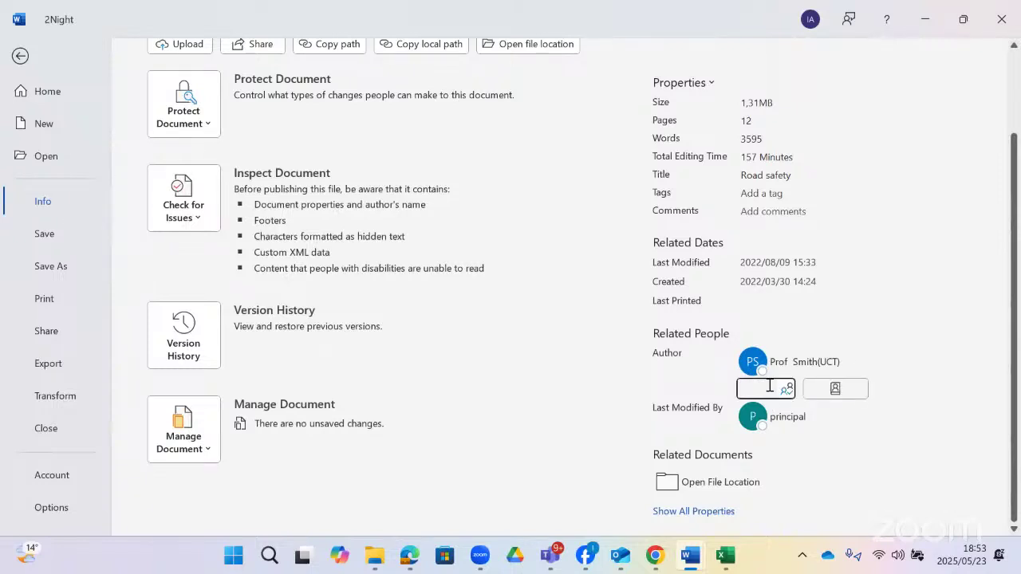
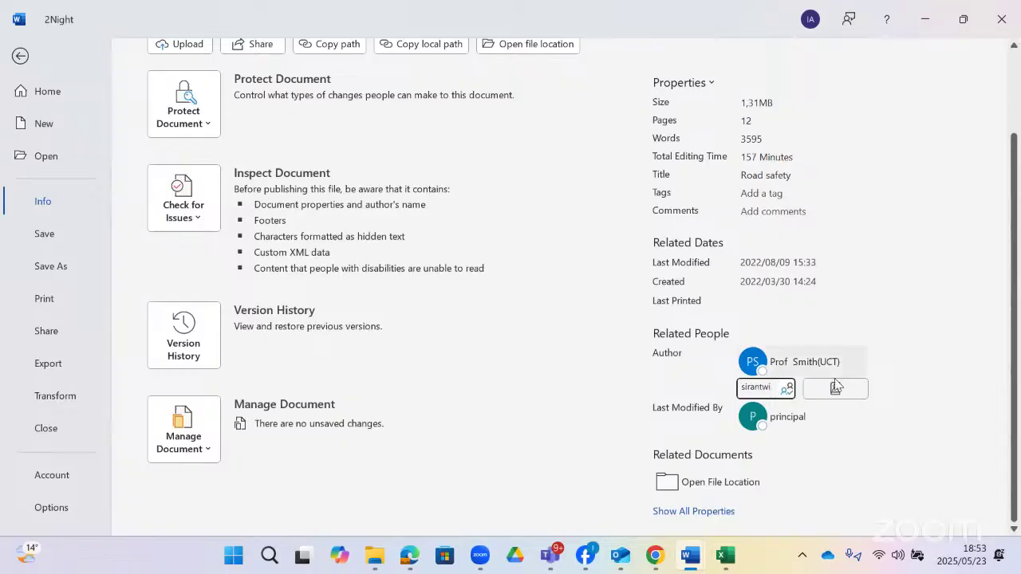
{"action": "left_click", "coordinate": [834, 388]}
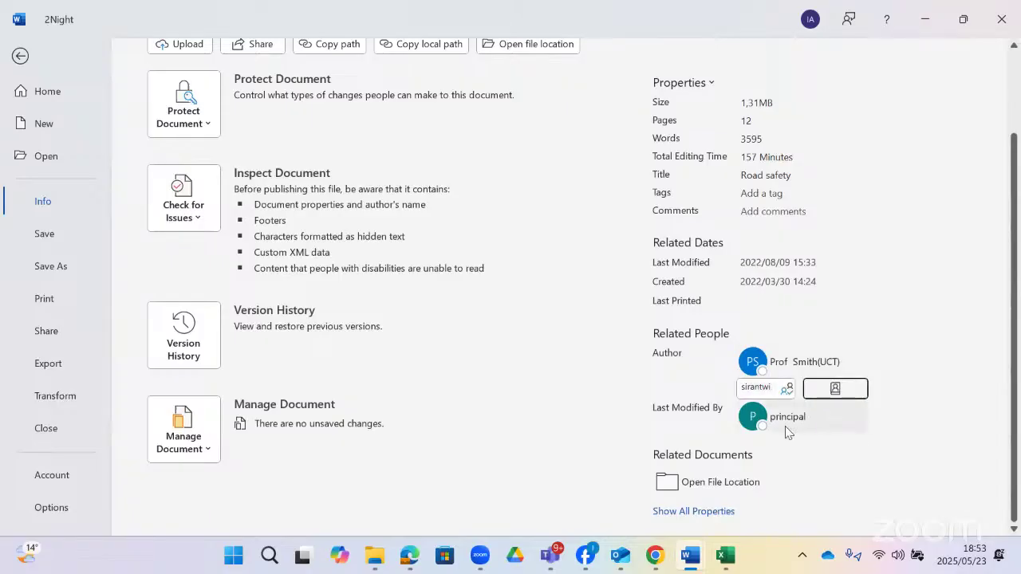
{"action": "mouse_move", "coordinate": [823, 378]}
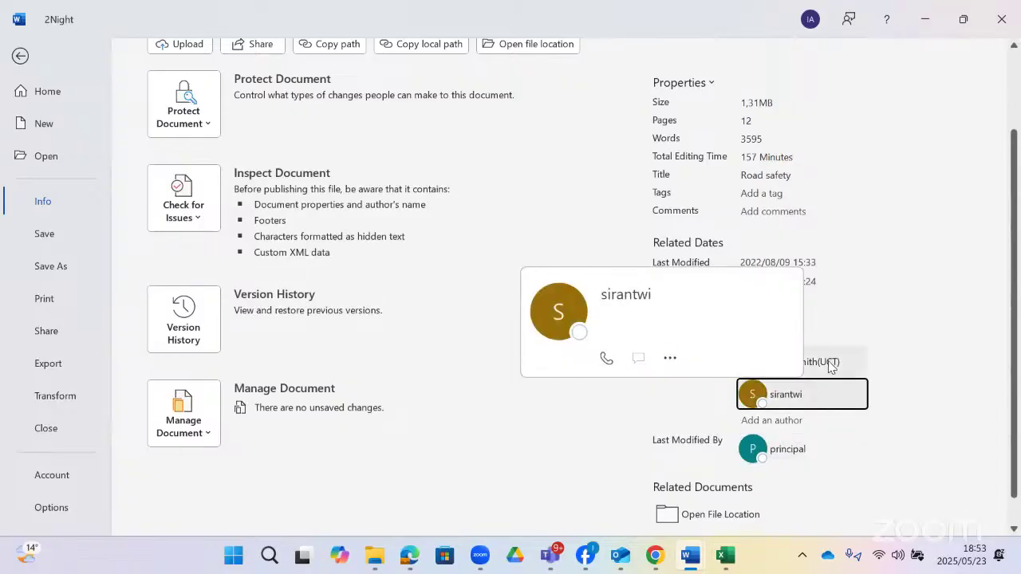
{"action": "mouse_move", "coordinate": [832, 360]}
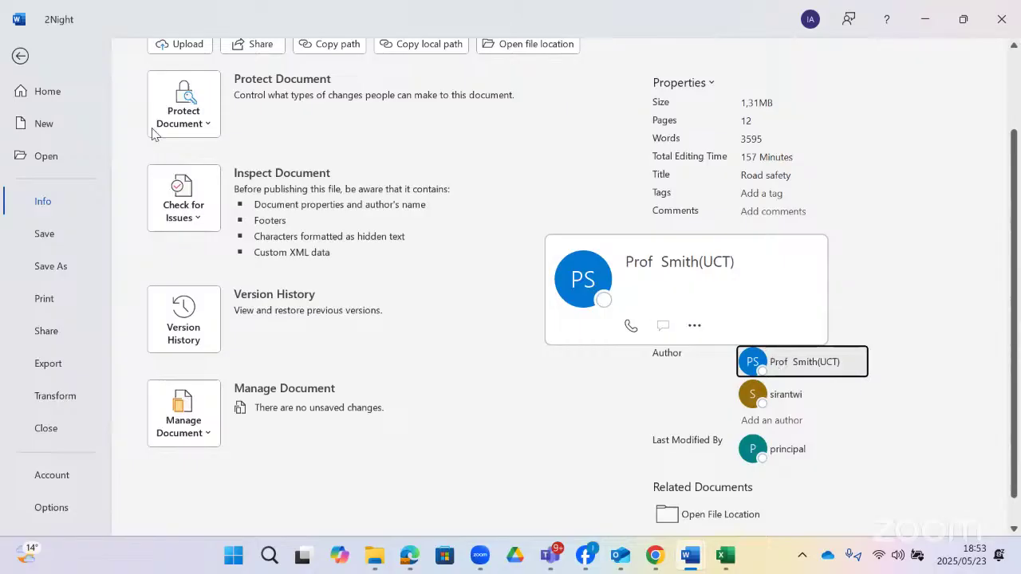
{"action": "left_click", "coordinate": [24, 58]}
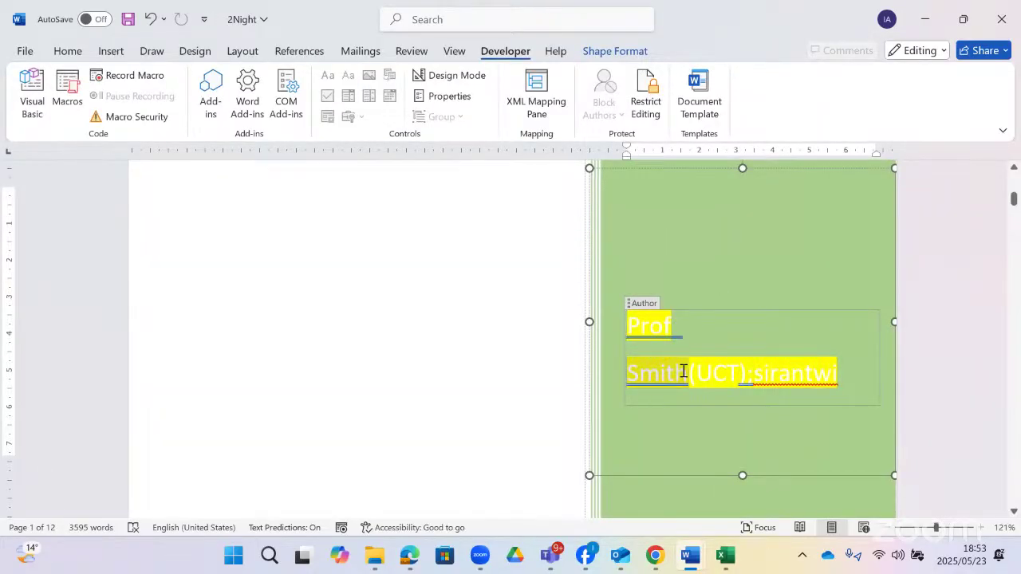
- Undo the added second author, select the cover's Author field text, and open Restrict Editing
{"action": "left_click", "coordinate": [670, 327]}
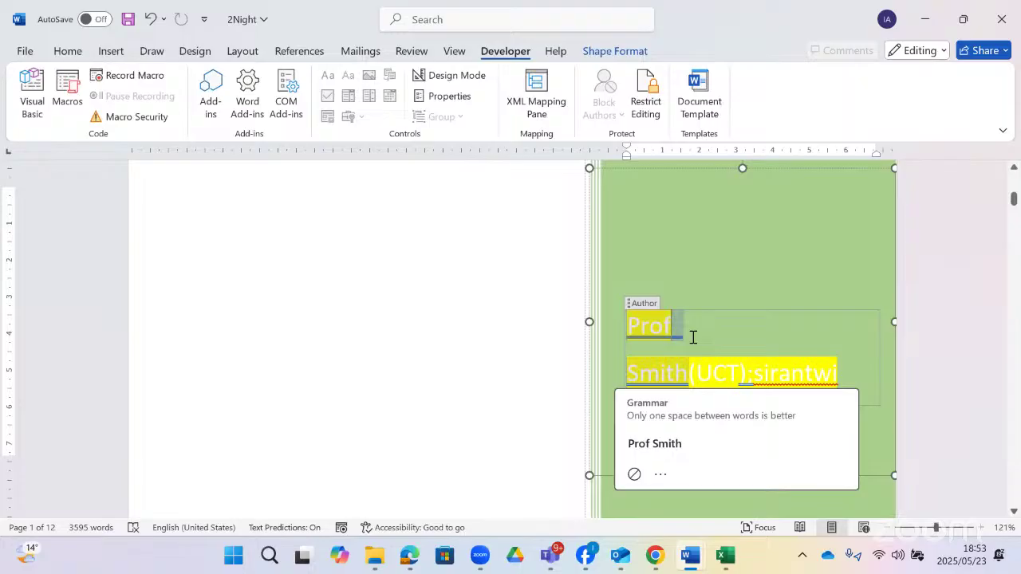
{"action": "key", "text": "ctrl+z"}
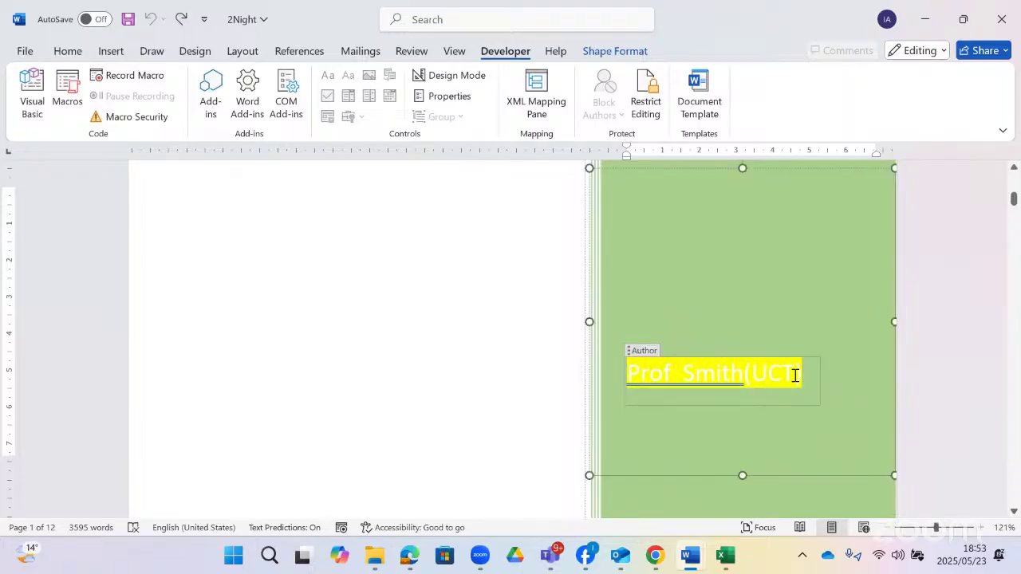
{"action": "left_click_drag", "start_coordinate": [794, 374], "coordinate": [635, 371]}
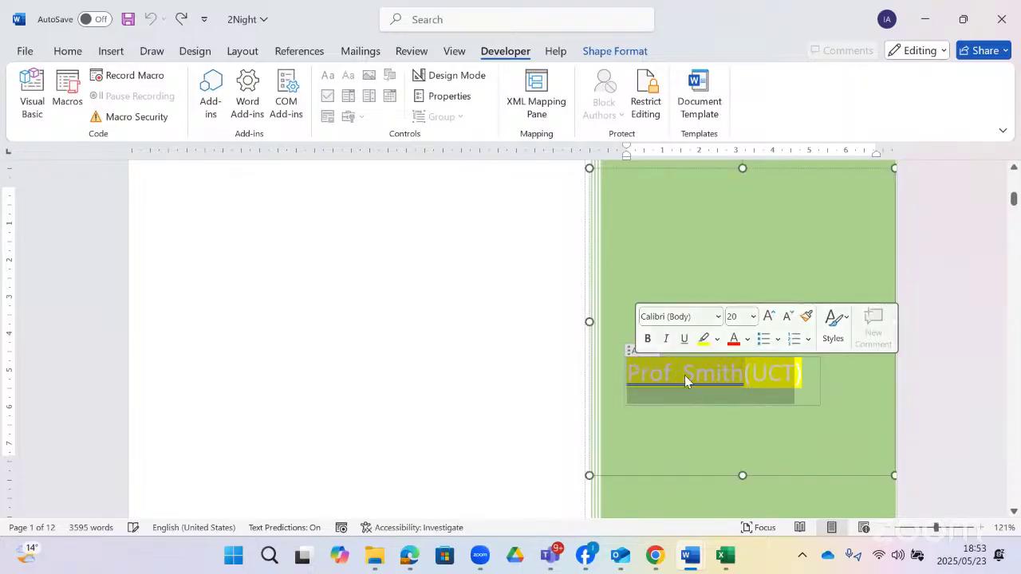
{"action": "left_click", "coordinate": [647, 106]}
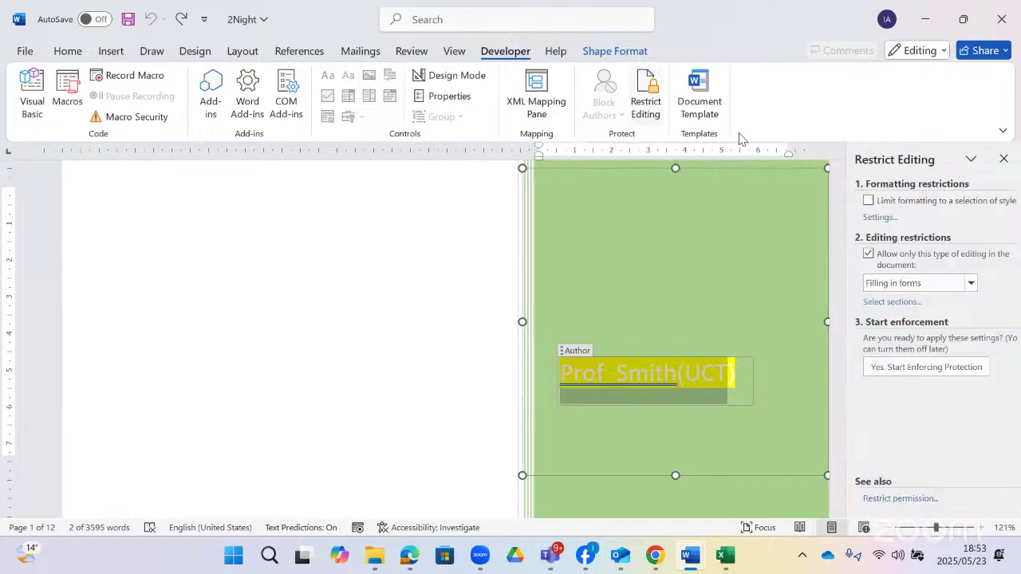
- Choose No changes (Read only) and tick Everyone as an exception for the selected Author text
{"action": "left_click", "coordinate": [961, 282]}
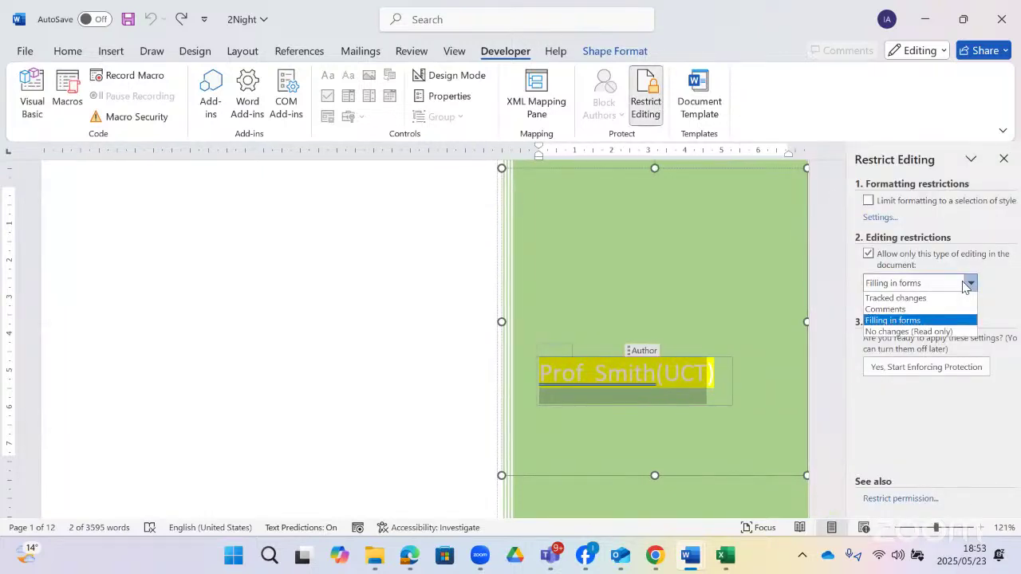
{"action": "left_click", "coordinate": [909, 331]}
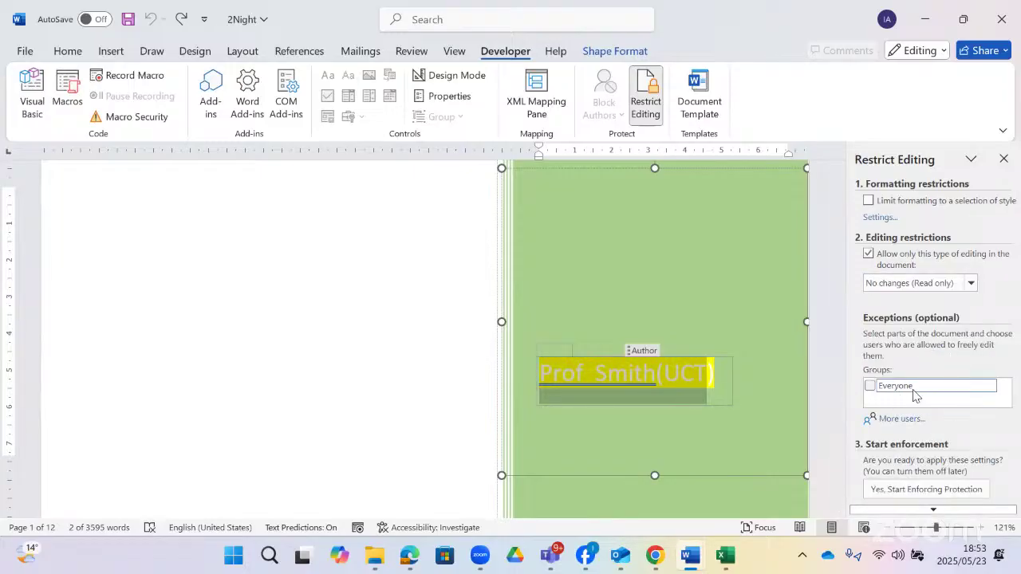
{"action": "left_click", "coordinate": [991, 386]}
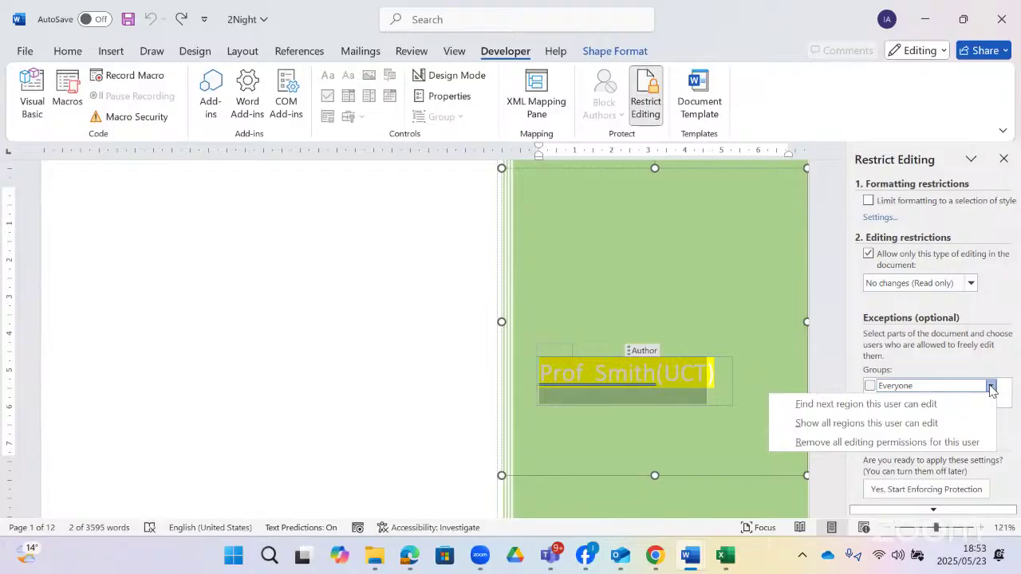
{"action": "left_click", "coordinate": [895, 424]}
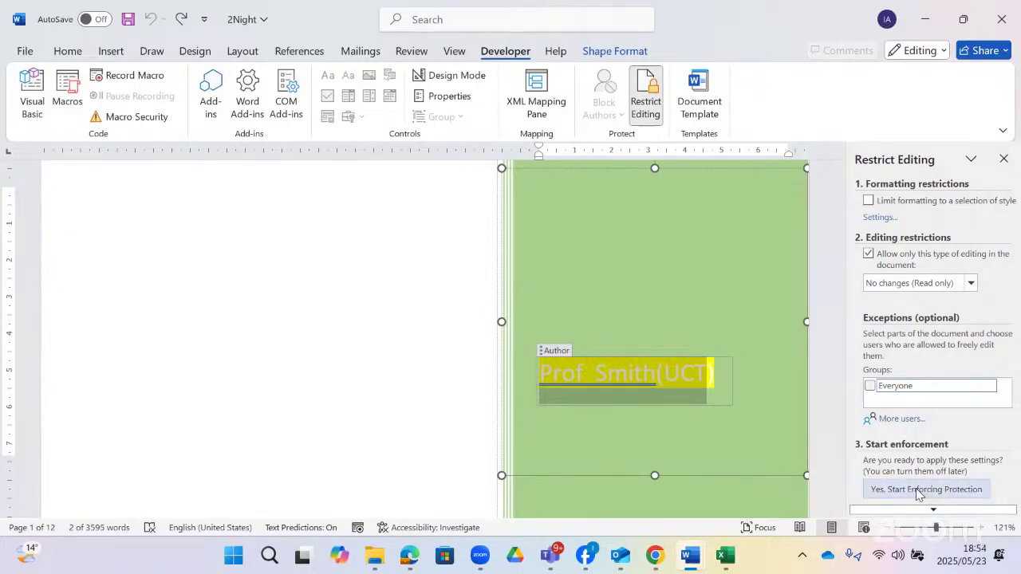
{"action": "left_click", "coordinate": [869, 385]}
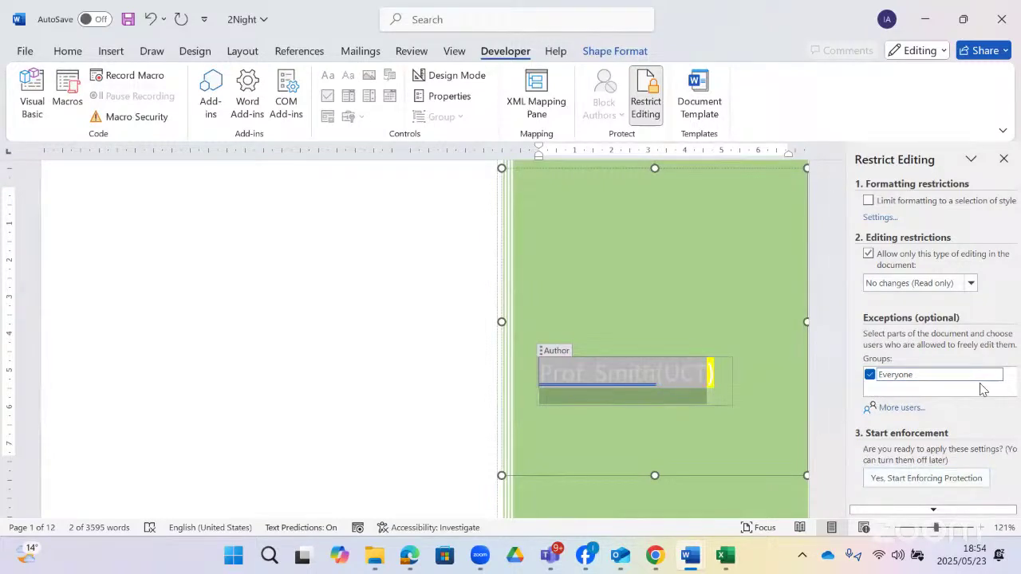
- Enforce read-only protection without a password and test typing 'hh' in the Author field
{"action": "left_click", "coordinate": [927, 479]}
{"action": "left_click", "coordinate": [547, 339]}
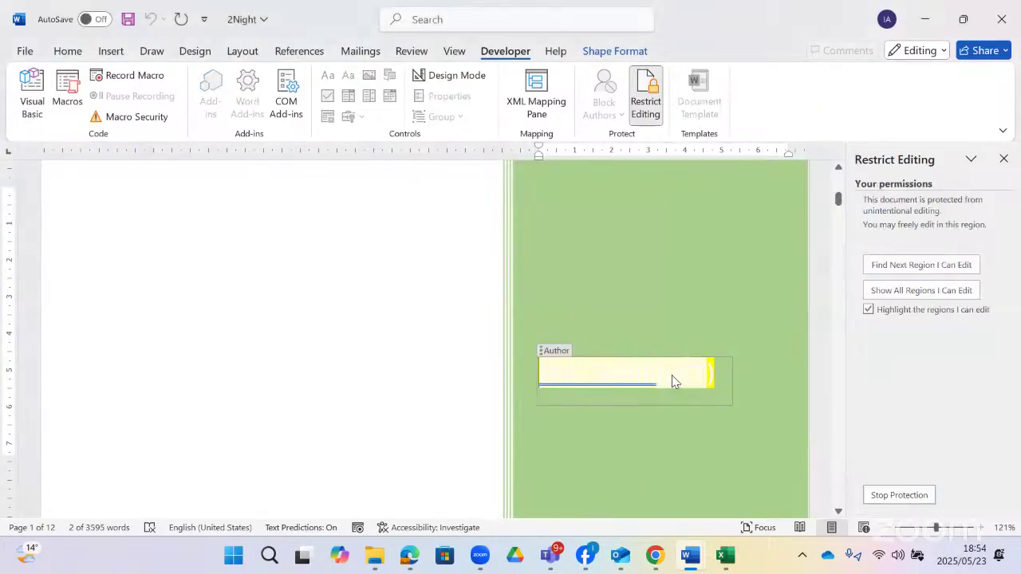
{"action": "left_click", "coordinate": [684, 370]}
{"action": "type", "text": "hh"}
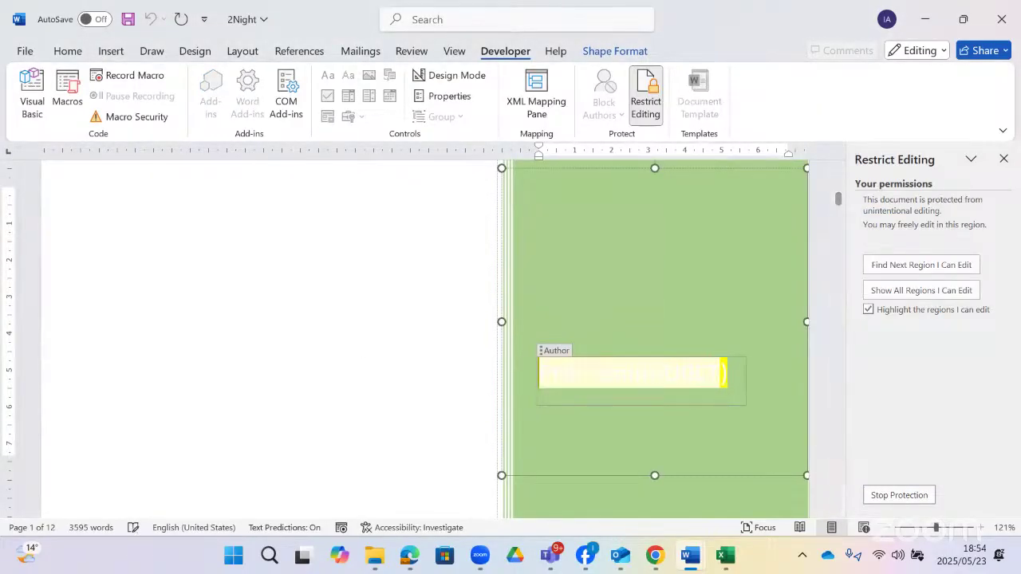
{"action": "key", "text": "BackSpace"}
{"action": "key", "text": "BackSpace"}
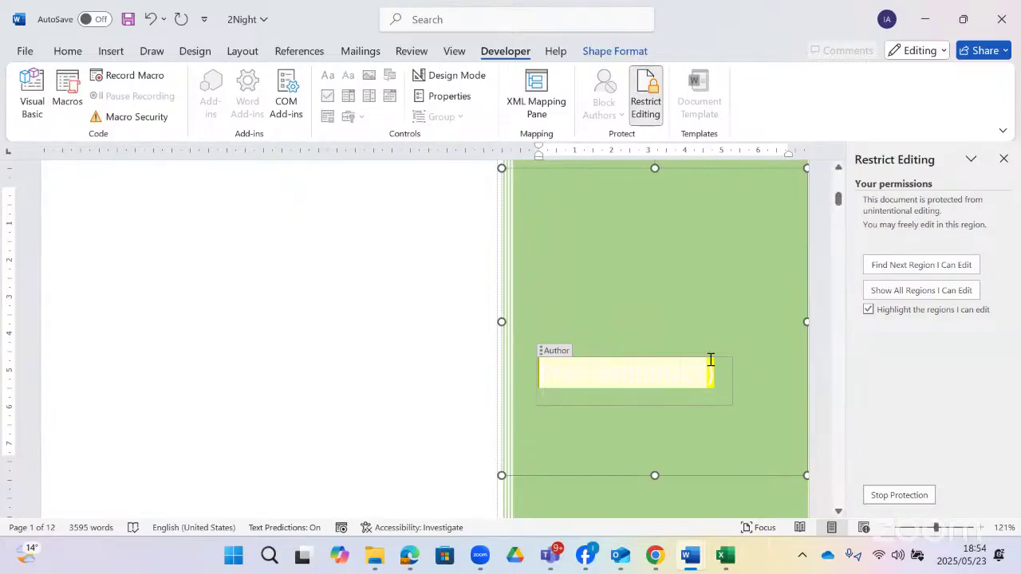
- Stop protection, remove the Everyone exception from the Author field, and re-enforce read-only protection
{"action": "left_click", "coordinate": [898, 495]}
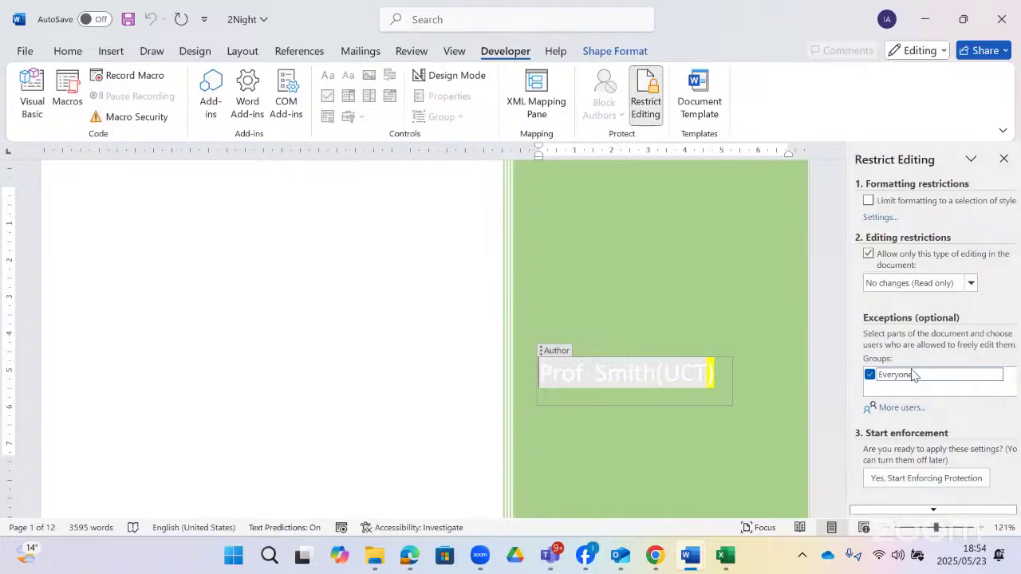
{"action": "left_click", "coordinate": [870, 375]}
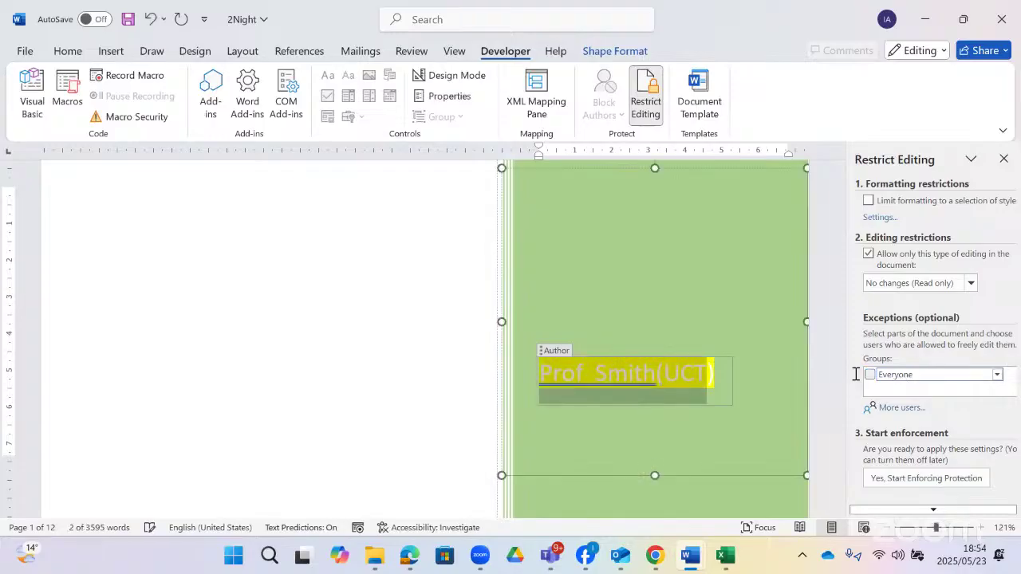
{"action": "left_click", "coordinate": [914, 481]}
{"action": "left_click", "coordinate": [548, 338]}
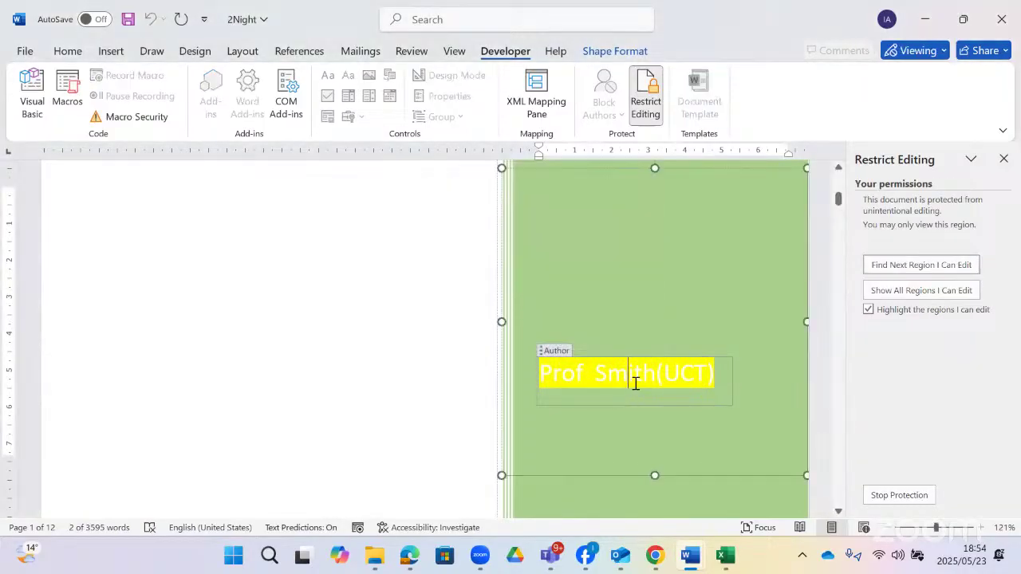
{"action": "left_click", "coordinate": [635, 384]}
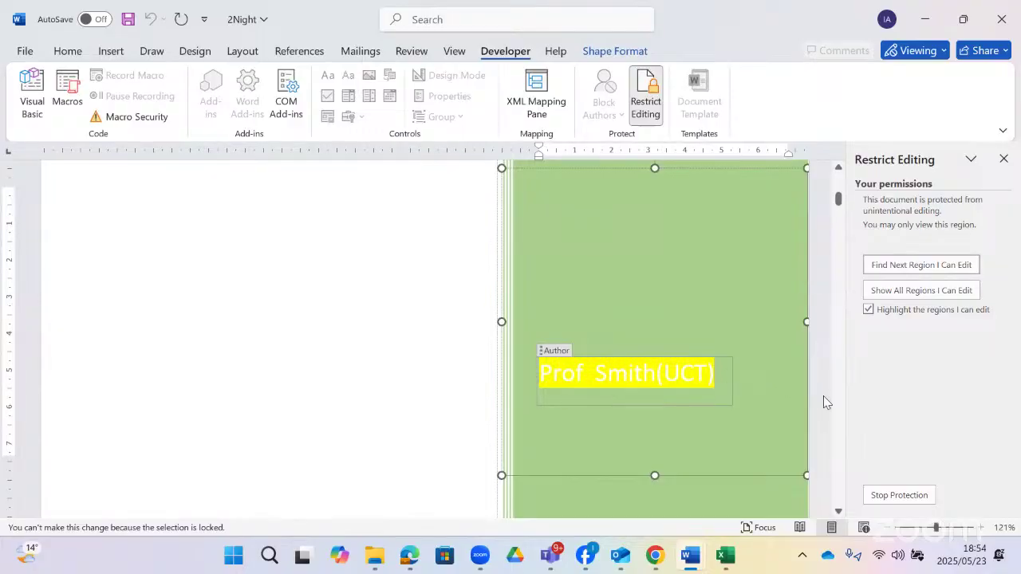
{"action": "left_click", "coordinate": [899, 495]}
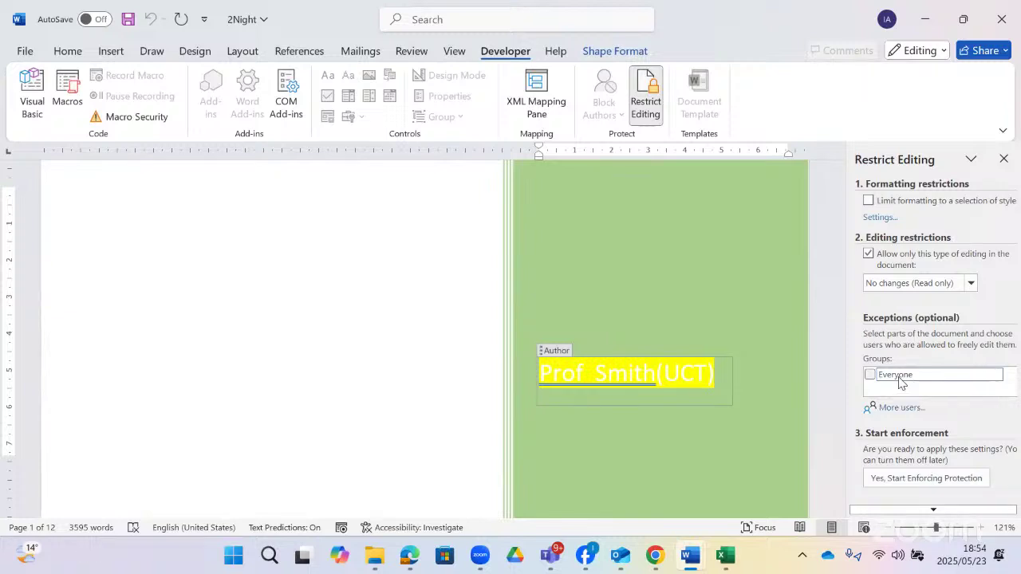
{"action": "left_click", "coordinate": [869, 375]}
{"action": "left_click", "coordinate": [869, 375]}
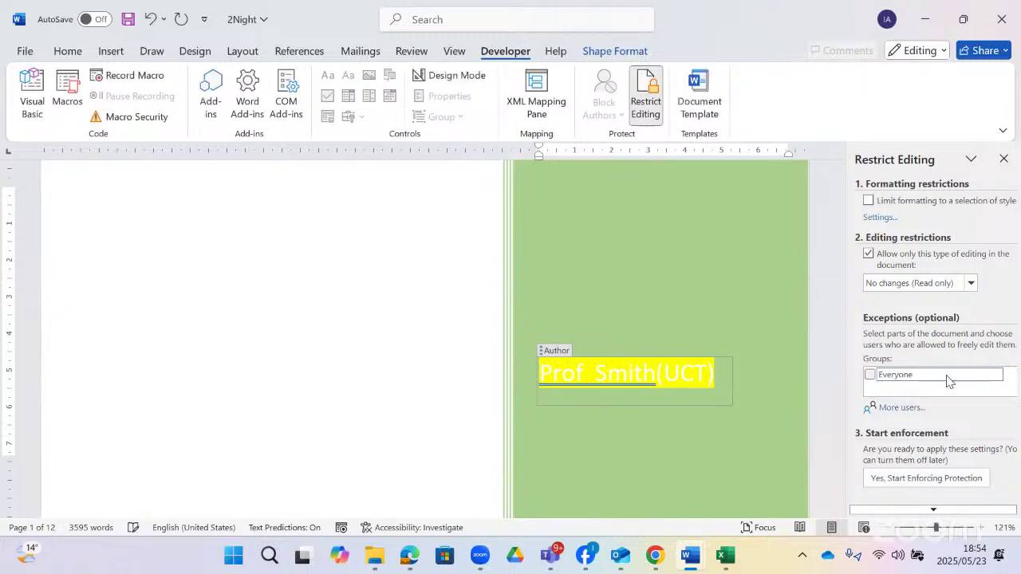
{"action": "left_click", "coordinate": [998, 376]}
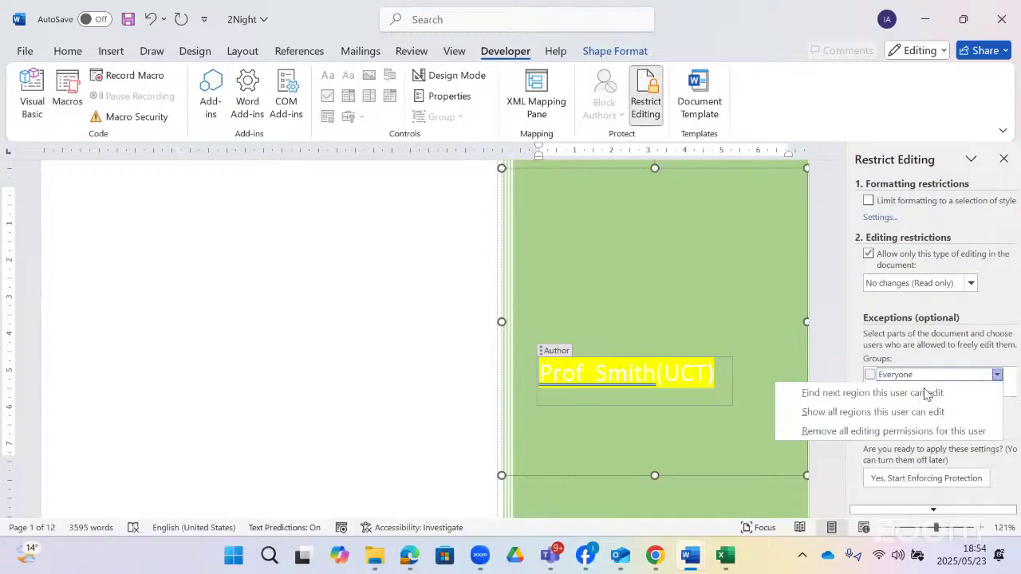
{"action": "left_click", "coordinate": [902, 414]}
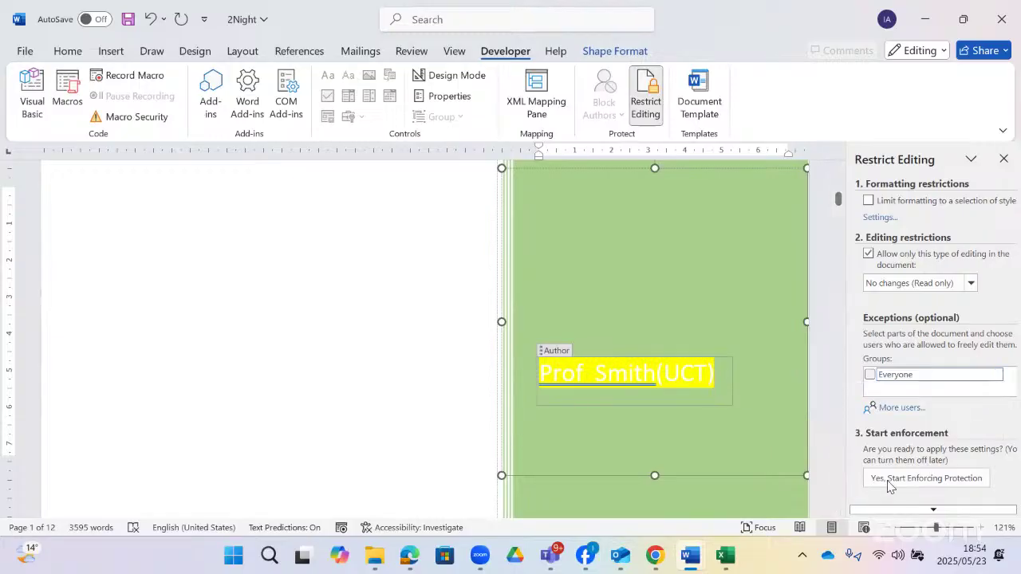
{"action": "left_click", "coordinate": [917, 477]}
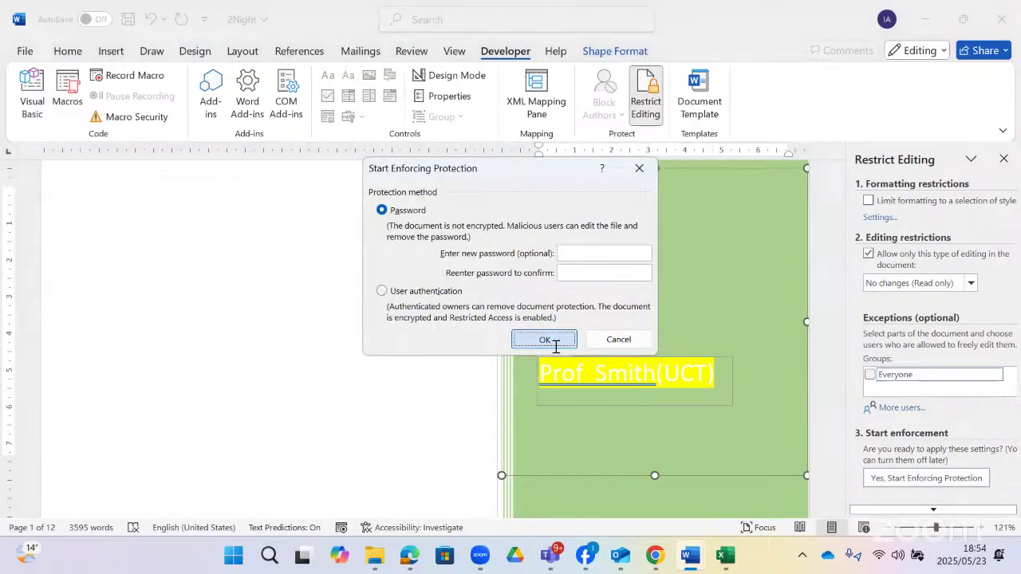
{"action": "left_click", "coordinate": [554, 342]}
- Confirm the author name can't be deleted, then switch to the question paper
{"action": "left_click", "coordinate": [665, 381]}
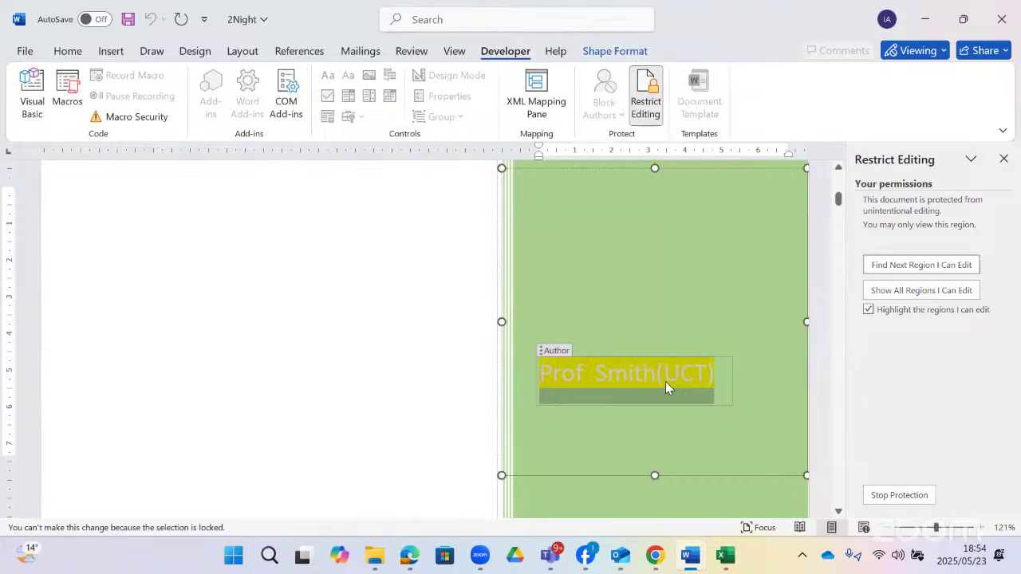
{"action": "key", "text": "BackSpace"}
{"action": "left_click", "coordinate": [357, 346]}
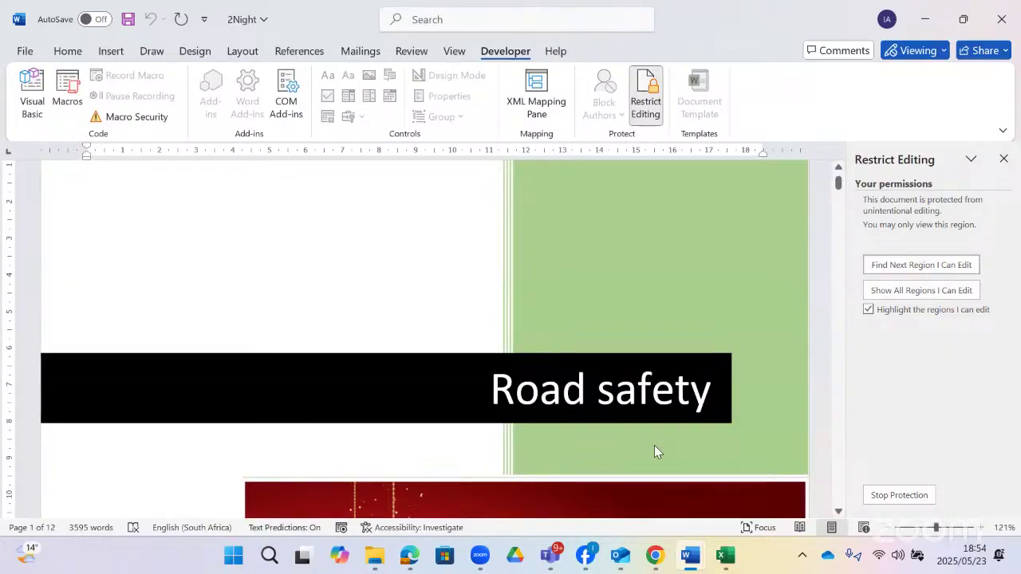
{"action": "key", "text": "alt+Tab"}
{"action": "scroll", "coordinate": [496, 393], "scroll_direction": "down", "scroll_amount": 1}
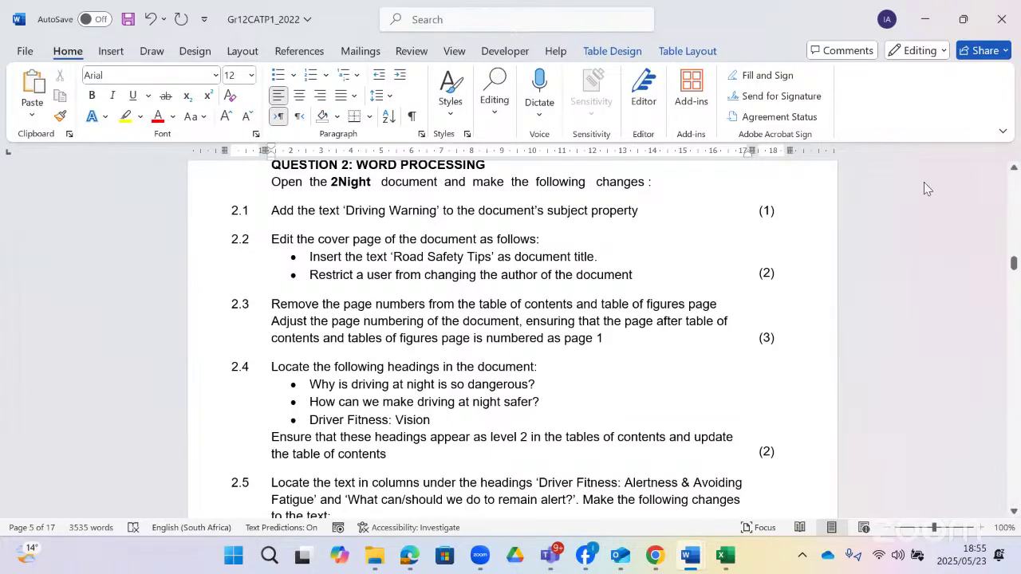
- Bring 2Night back, scroll to page 2's footer showing 1, and close the Restrict Editing pane
{"action": "left_click", "coordinate": [925, 19]}
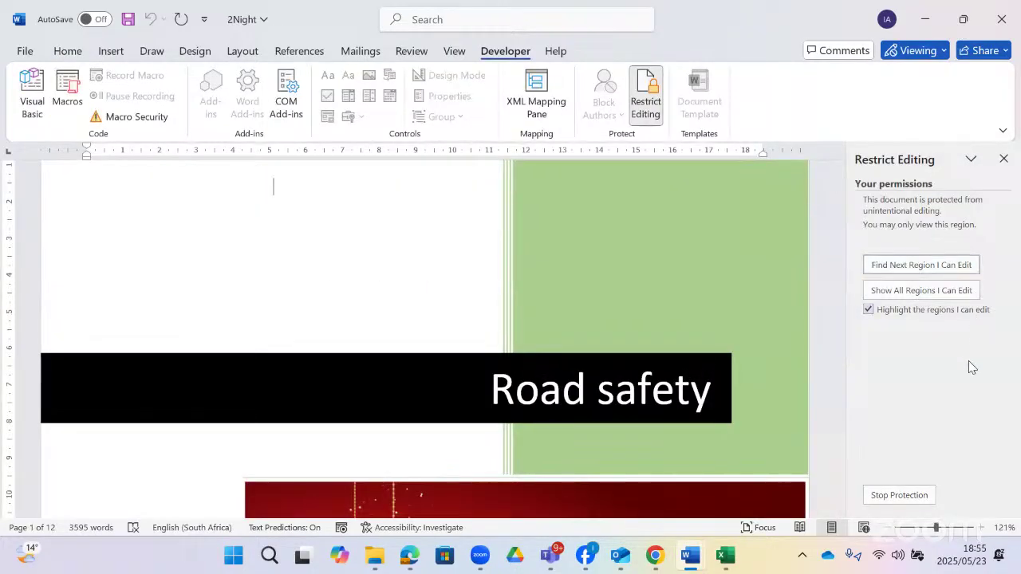
{"action": "scroll", "coordinate": [522, 391], "scroll_direction": "down", "scroll_amount": 5}
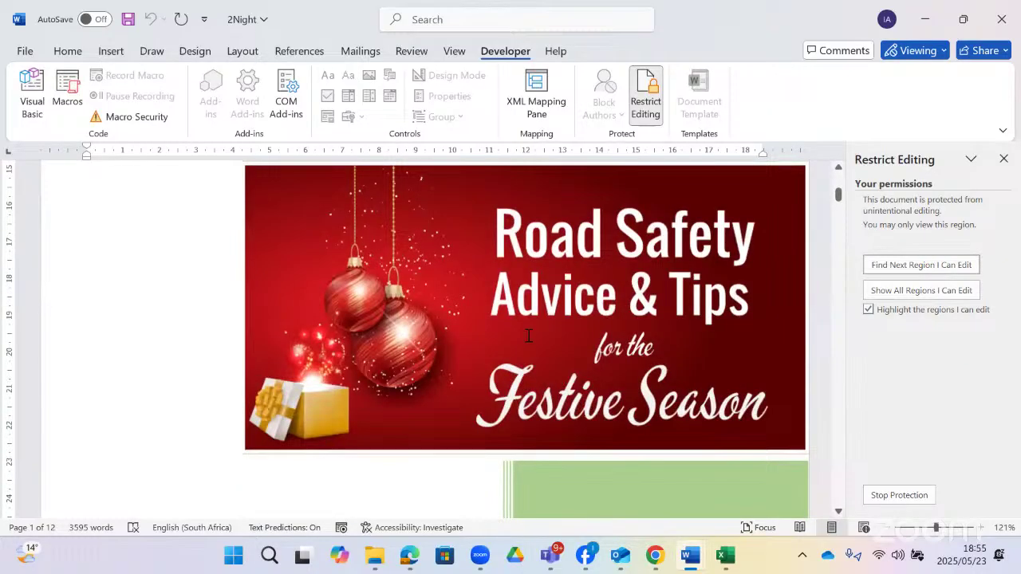
{"action": "scroll", "coordinate": [528, 336], "scroll_direction": "down", "scroll_amount": 10}
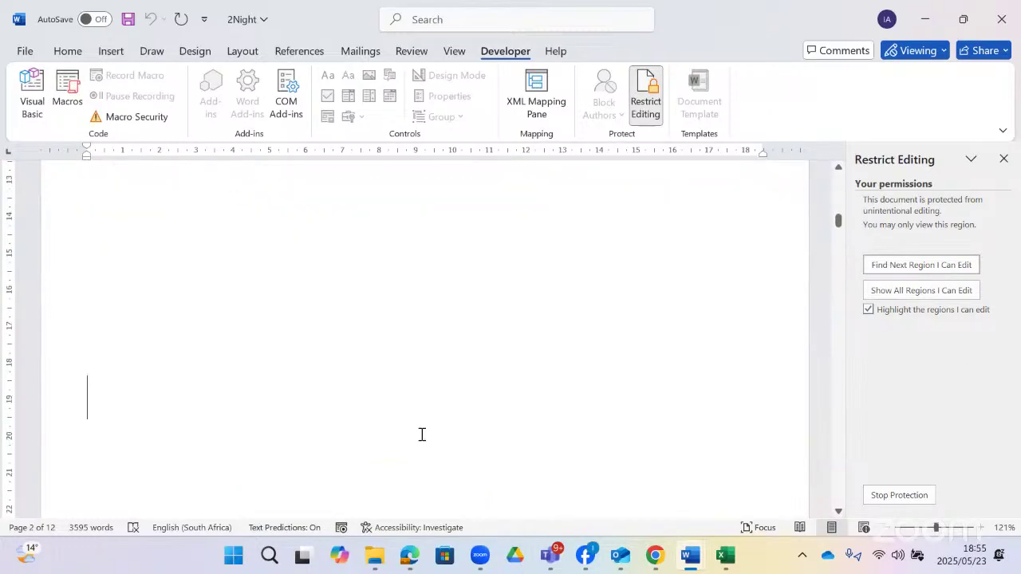
{"action": "scroll", "coordinate": [422, 433], "scroll_direction": "down", "scroll_amount": 5}
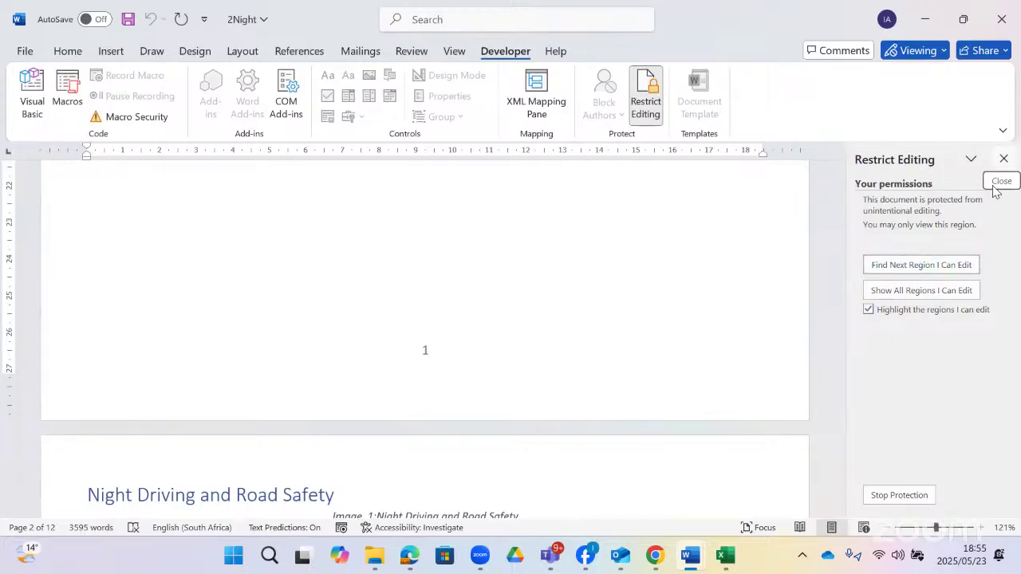
{"action": "left_click", "coordinate": [1003, 159]}
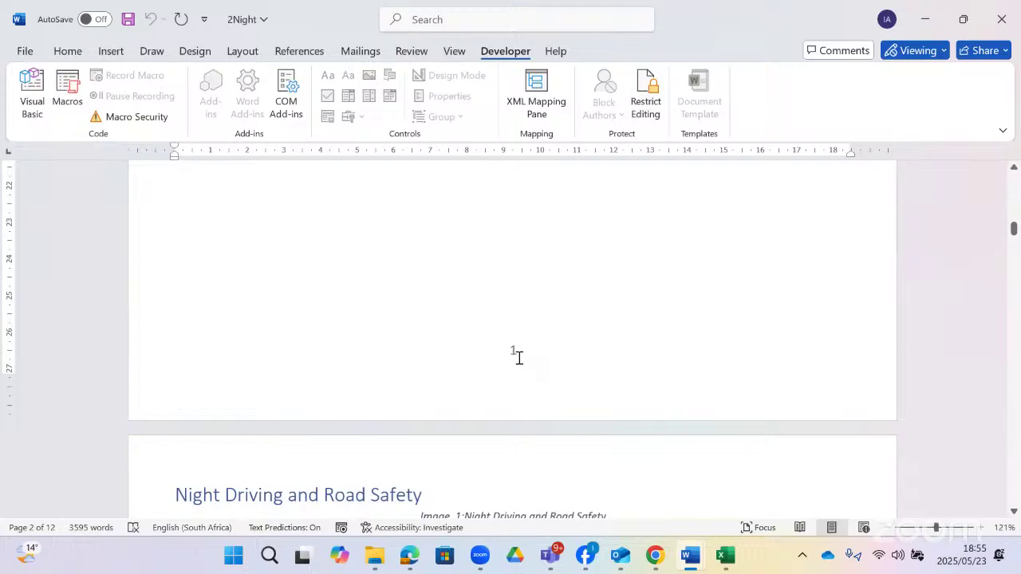
- Open the Section 1 footer and place the caret below page number 1
{"action": "double_click", "coordinate": [518, 357]}
{"action": "scroll", "coordinate": [553, 363], "scroll_direction": "up", "scroll_amount": 15}
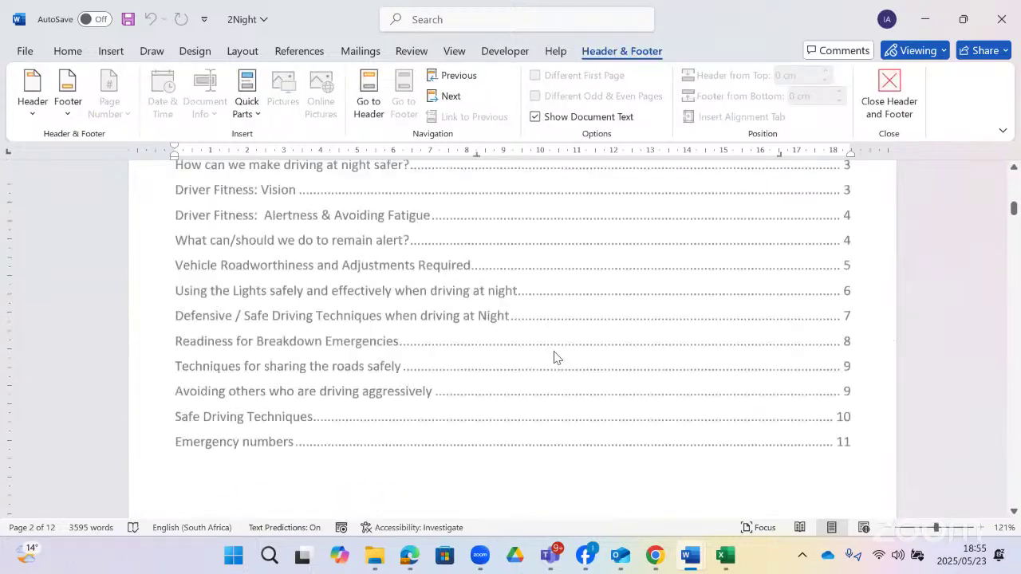
{"action": "scroll", "coordinate": [557, 341], "scroll_direction": "down", "scroll_amount": 12}
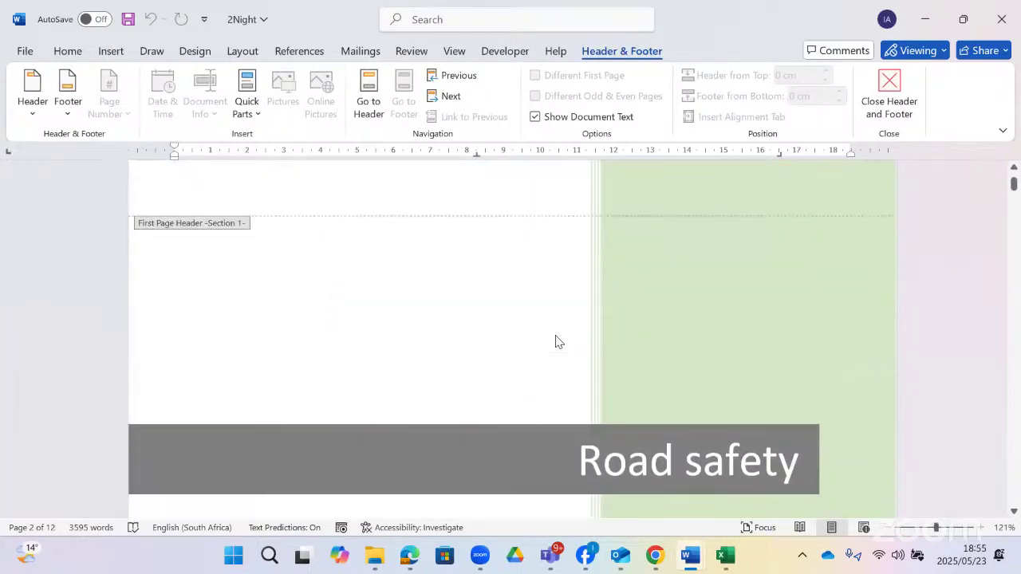
{"action": "scroll", "coordinate": [556, 336], "scroll_direction": "up", "scroll_amount": 4}
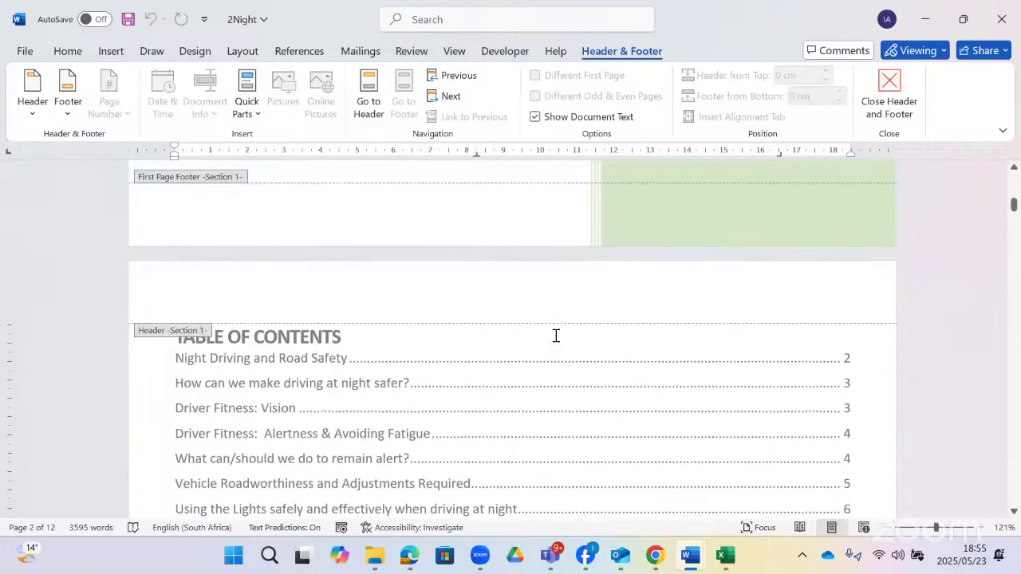
{"action": "scroll", "coordinate": [584, 332], "scroll_direction": "down", "scroll_amount": 10}
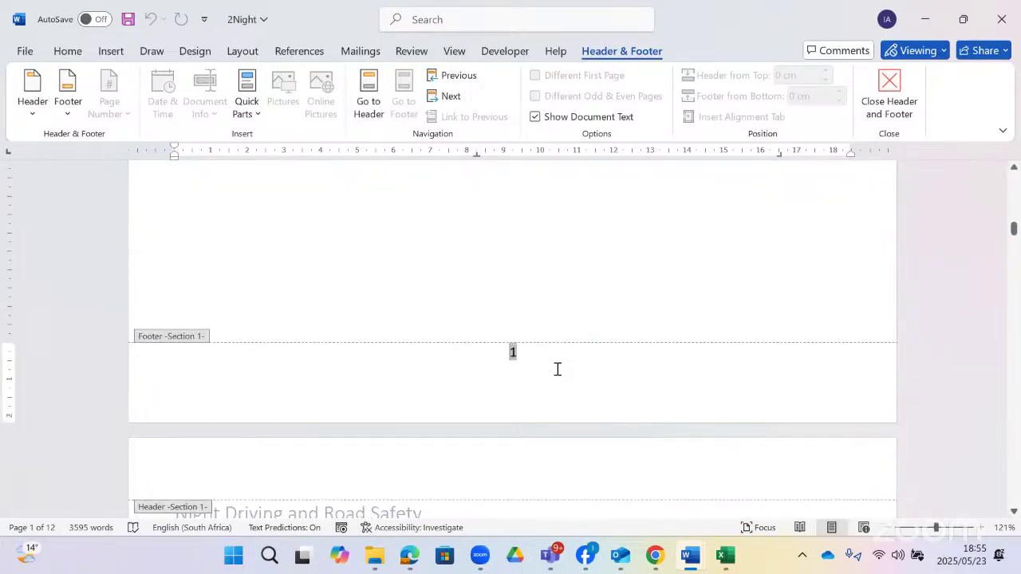
{"action": "left_click", "coordinate": [557, 369]}
{"action": "scroll", "coordinate": [557, 369], "scroll_direction": "up", "scroll_amount": 12}
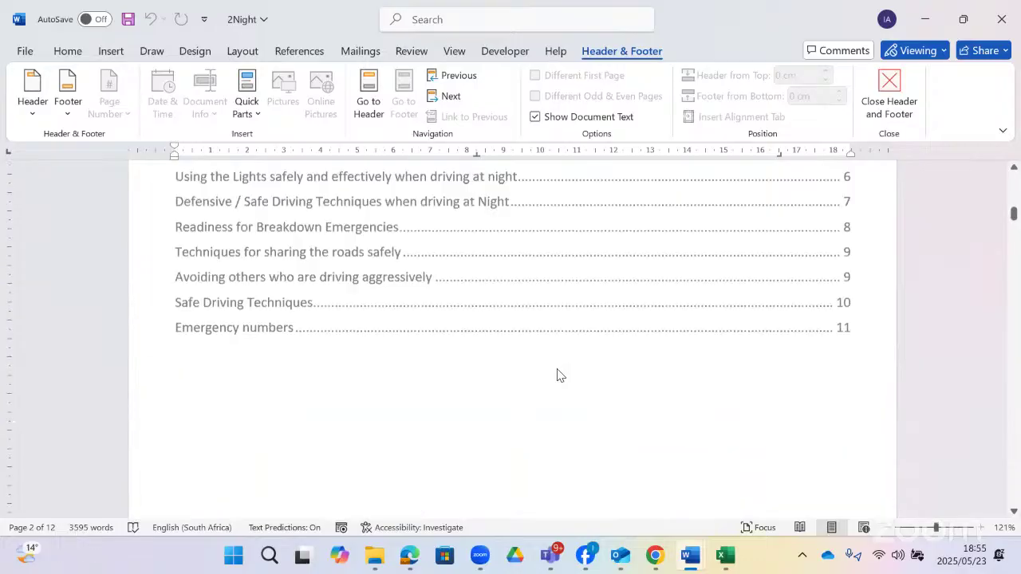
{"action": "scroll", "coordinate": [557, 370], "scroll_direction": "down", "scroll_amount": 4}
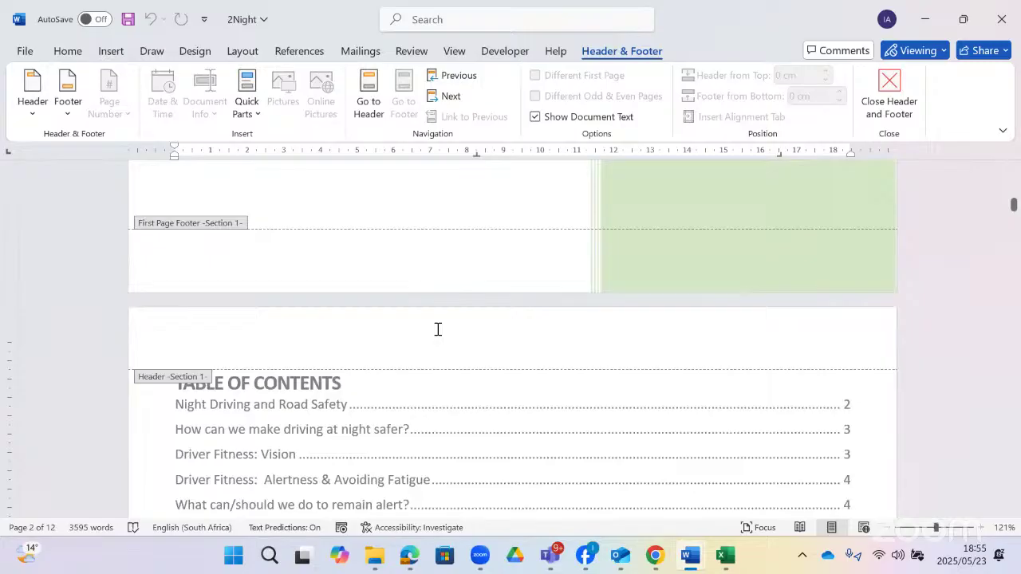
- Reread task 2.3 in the question paper, then try deleting the locked footer page number
{"action": "key", "text": "alt+Tab"}
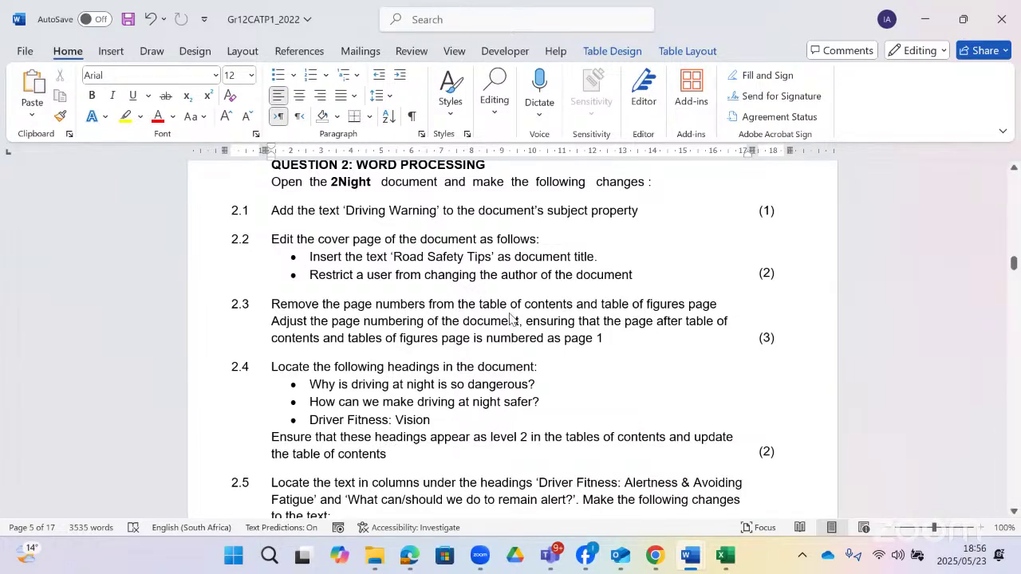
{"action": "key", "text": "alt+Tab"}
{"action": "scroll", "coordinate": [512, 318], "scroll_direction": "up", "scroll_amount": 1}
{"action": "scroll", "coordinate": [512, 319], "scroll_direction": "down", "scroll_amount": 9}
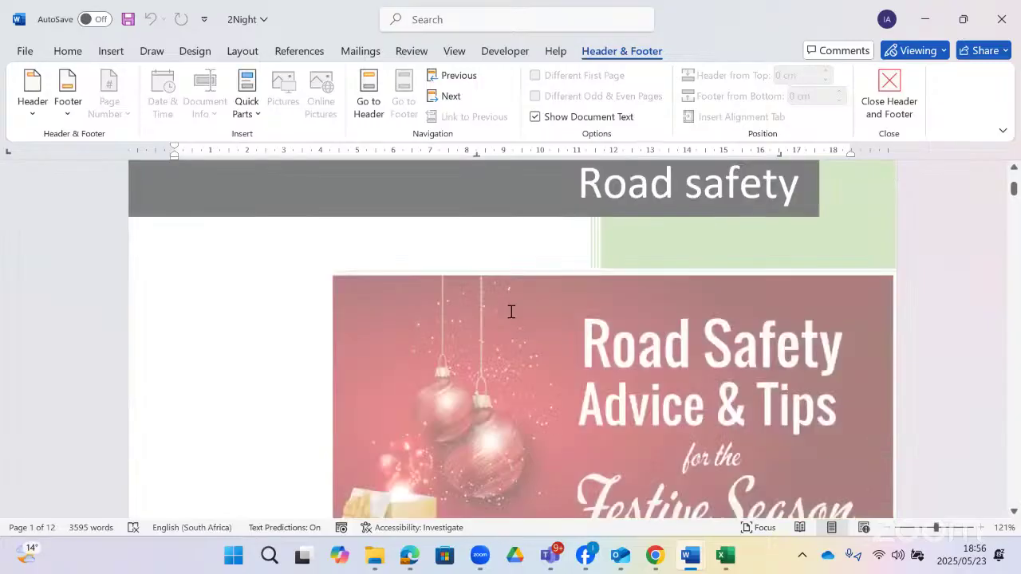
{"action": "scroll", "coordinate": [510, 319], "scroll_direction": "down", "scroll_amount": 15}
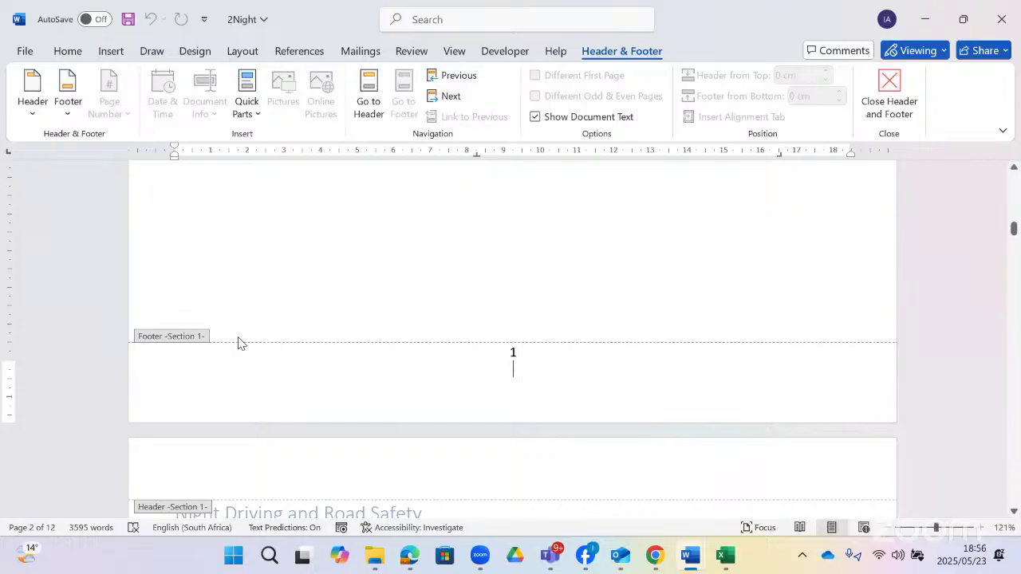
{"action": "scroll", "coordinate": [295, 345], "scroll_direction": "down", "scroll_amount": 2}
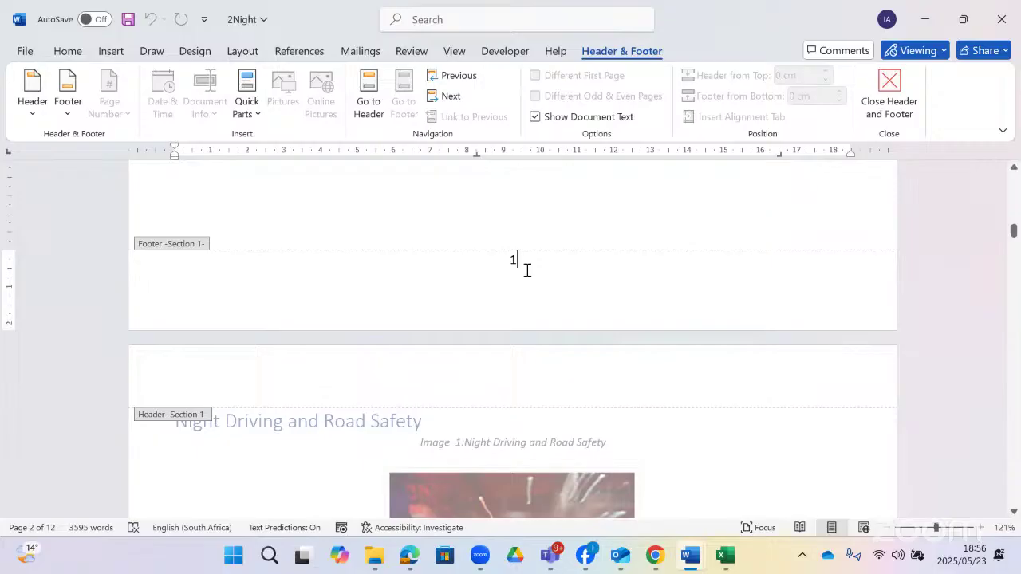
{"action": "key", "text": "BackSpace"}
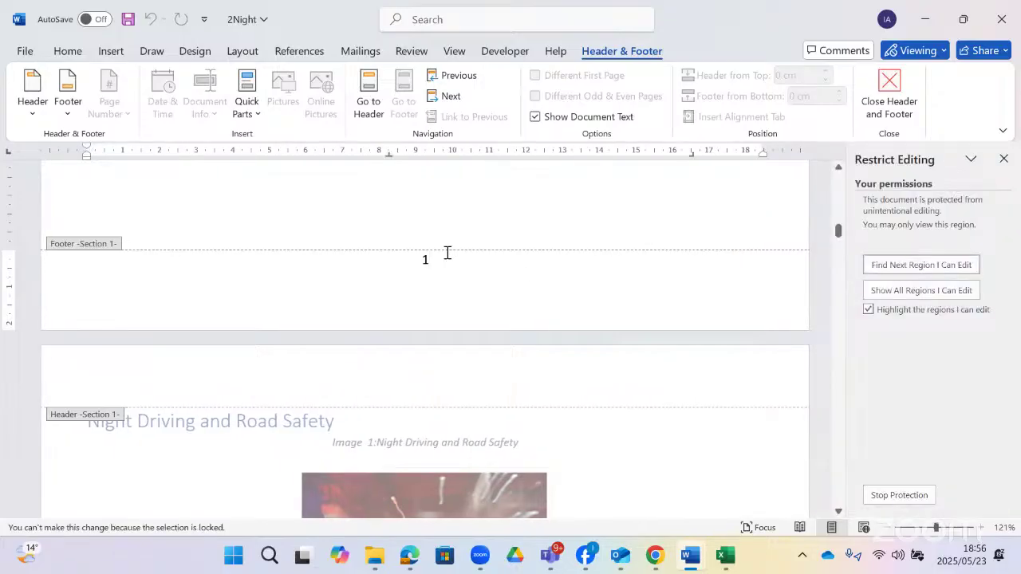
- Stop document protection, close the Restrict Editing pane, and delete the contents-page footer number
{"action": "left_click", "coordinate": [901, 494]}
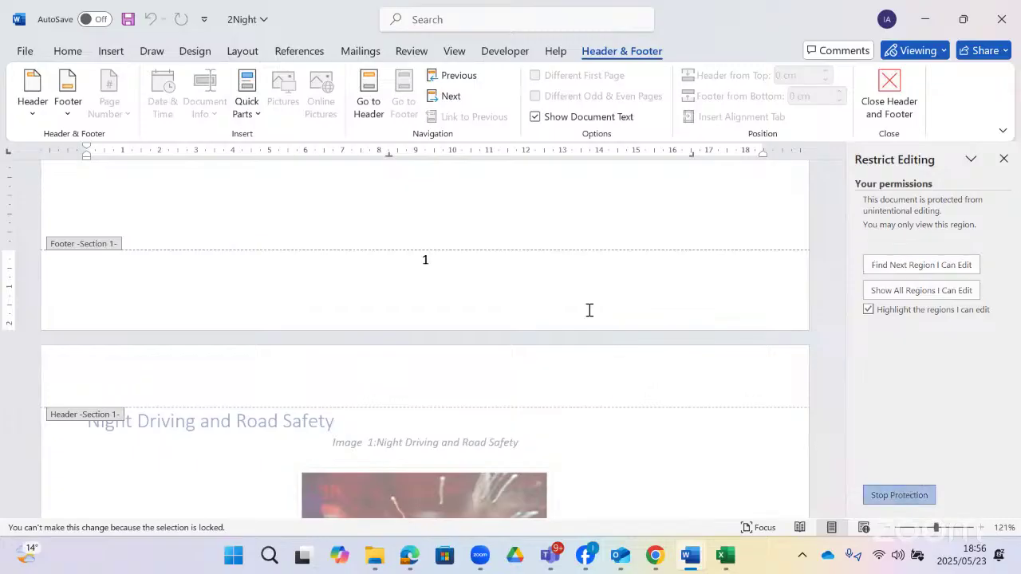
{"action": "left_click", "coordinate": [1003, 159]}
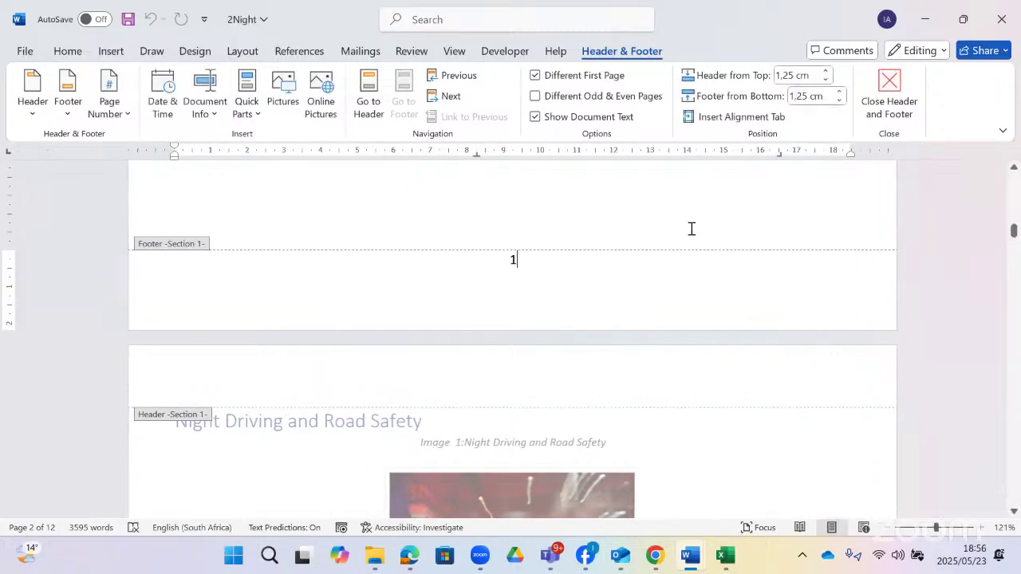
{"action": "key", "text": "BackSpace"}
{"action": "key", "text": "BackSpace"}
- Leave footer editing and return to the page-2 table of contents in the body
{"action": "scroll", "coordinate": [551, 287], "scroll_direction": "down", "scroll_amount": 5}
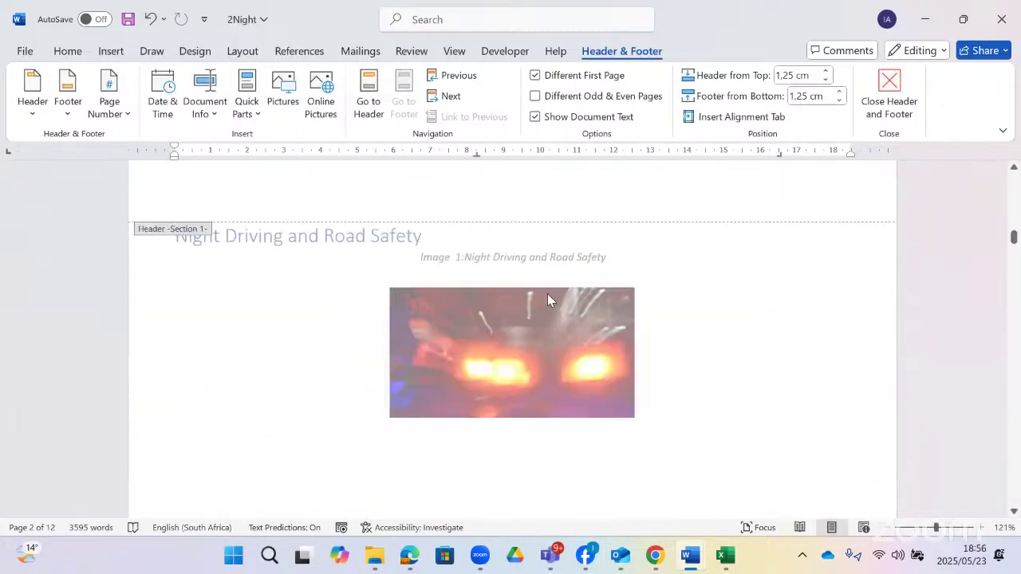
{"action": "scroll", "coordinate": [547, 299], "scroll_direction": "down", "scroll_amount": 7}
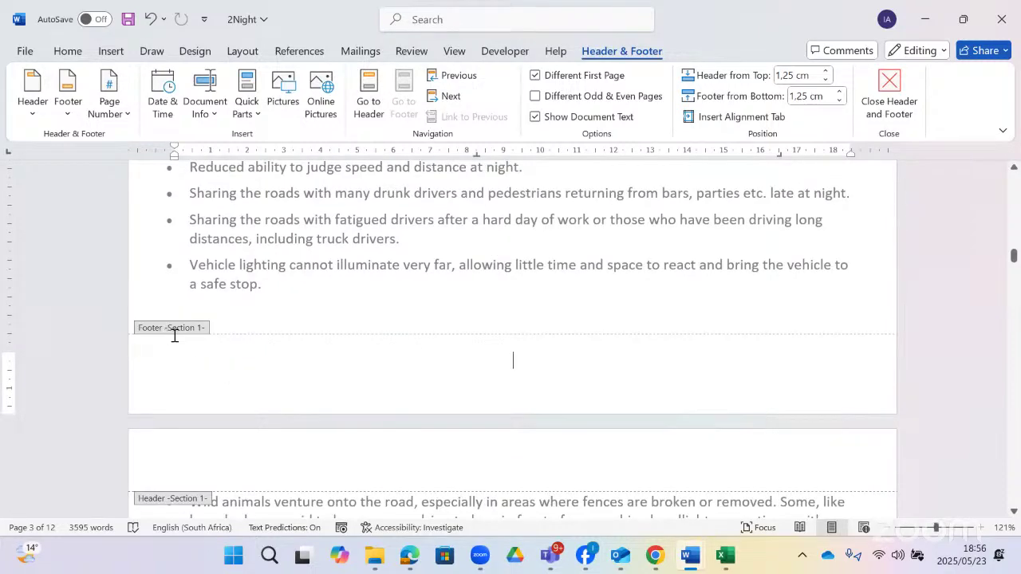
{"action": "scroll", "coordinate": [253, 389], "scroll_direction": "down", "scroll_amount": 8}
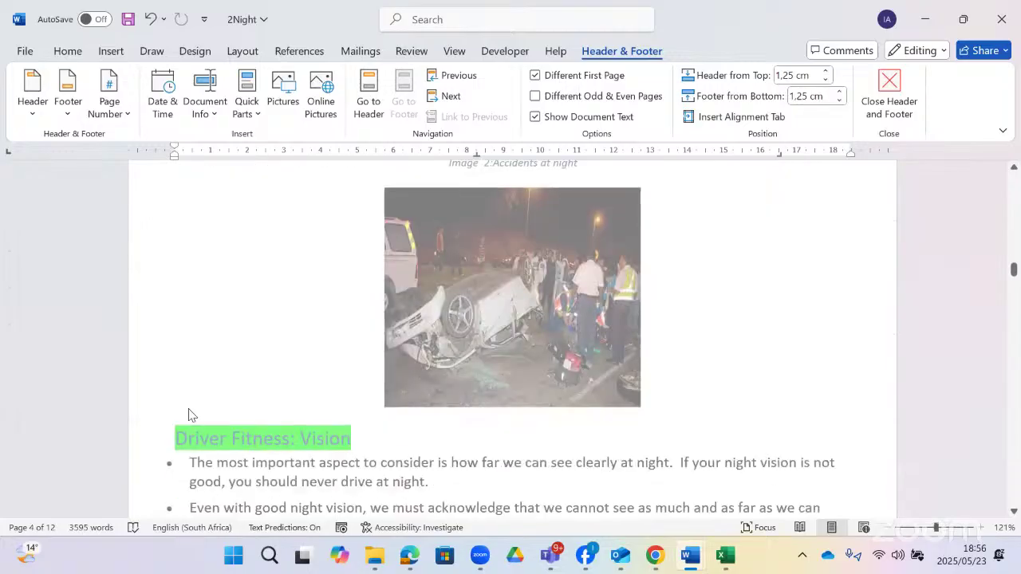
{"action": "scroll", "coordinate": [264, 454], "scroll_direction": "down", "scroll_amount": 10}
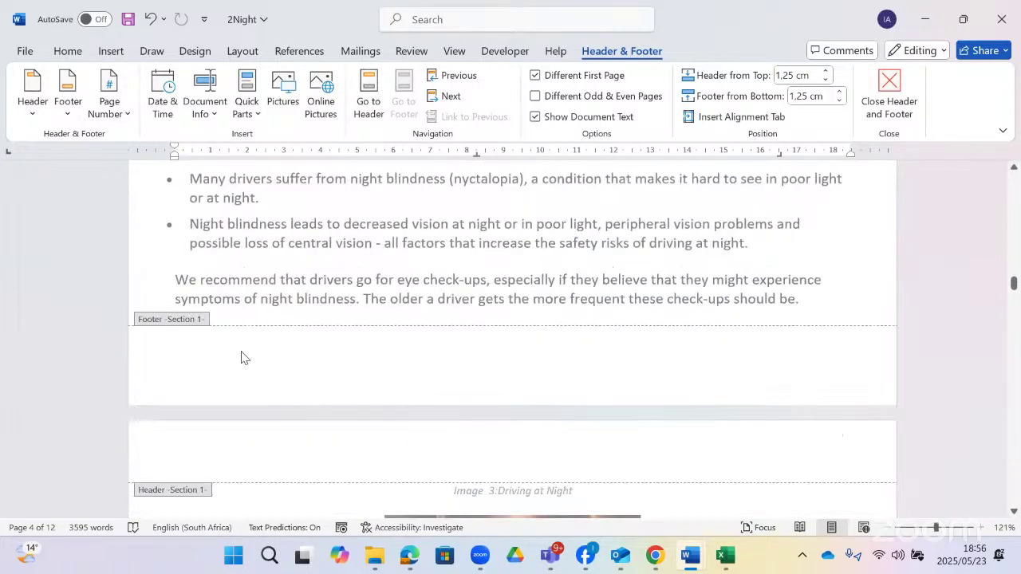
{"action": "scroll", "coordinate": [241, 357], "scroll_direction": "down", "scroll_amount": 3}
{"action": "scroll", "coordinate": [246, 355], "scroll_direction": "up", "scroll_amount": 20}
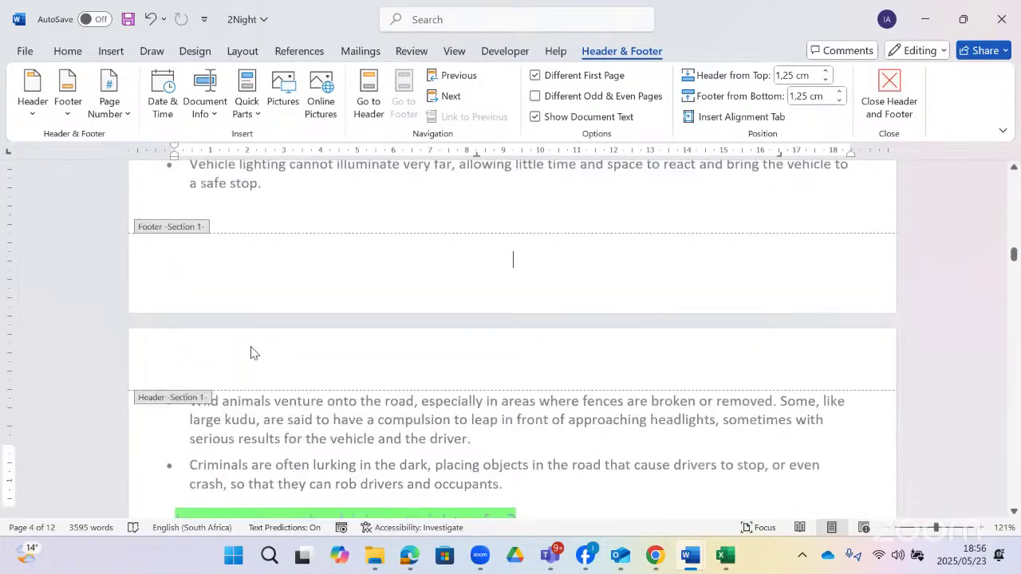
{"action": "scroll", "coordinate": [252, 352], "scroll_direction": "up", "scroll_amount": 20}
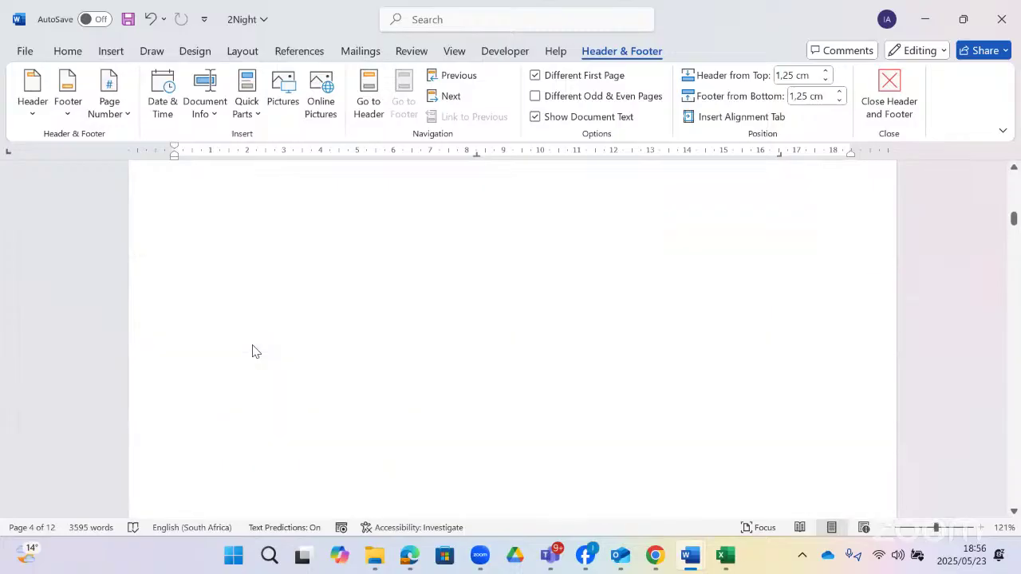
{"action": "scroll", "coordinate": [251, 351], "scroll_direction": "up", "scroll_amount": 15}
{"action": "scroll", "coordinate": [256, 343], "scroll_direction": "down", "scroll_amount": 5}
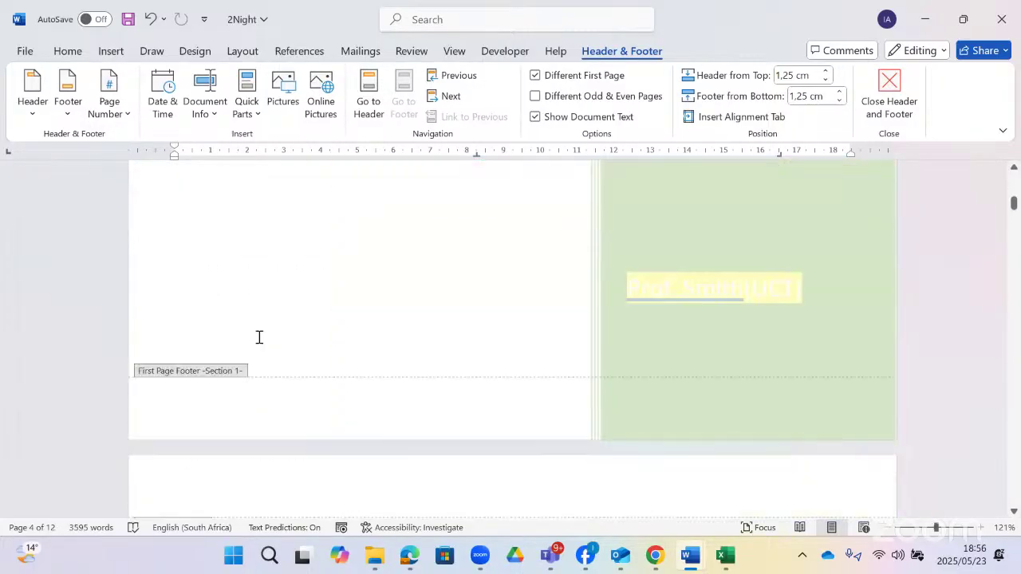
{"action": "scroll", "coordinate": [259, 337], "scroll_direction": "down", "scroll_amount": 10}
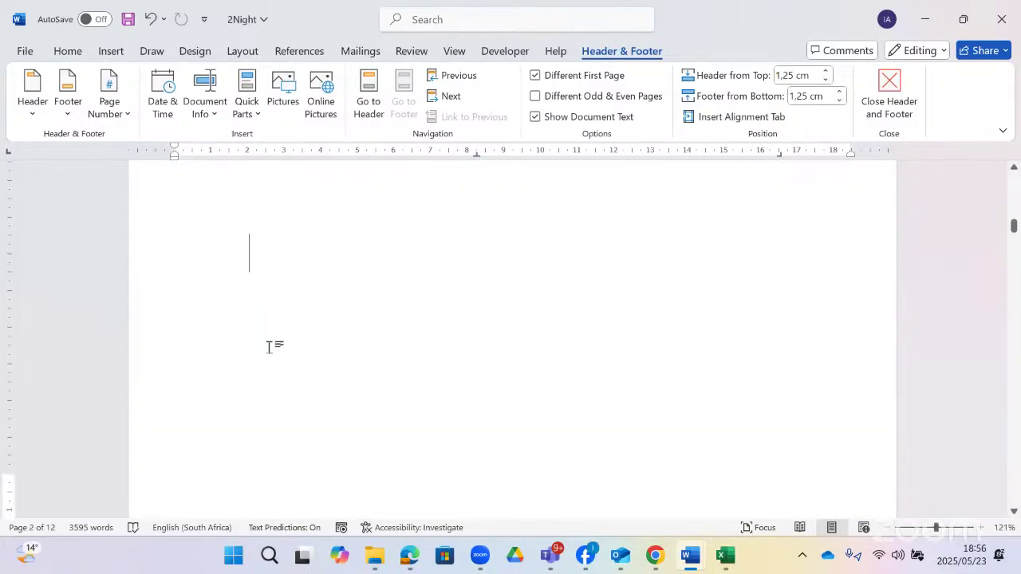
{"action": "double_click", "coordinate": [269, 347]}
{"action": "scroll", "coordinate": [354, 366], "scroll_direction": "up", "scroll_amount": 8}
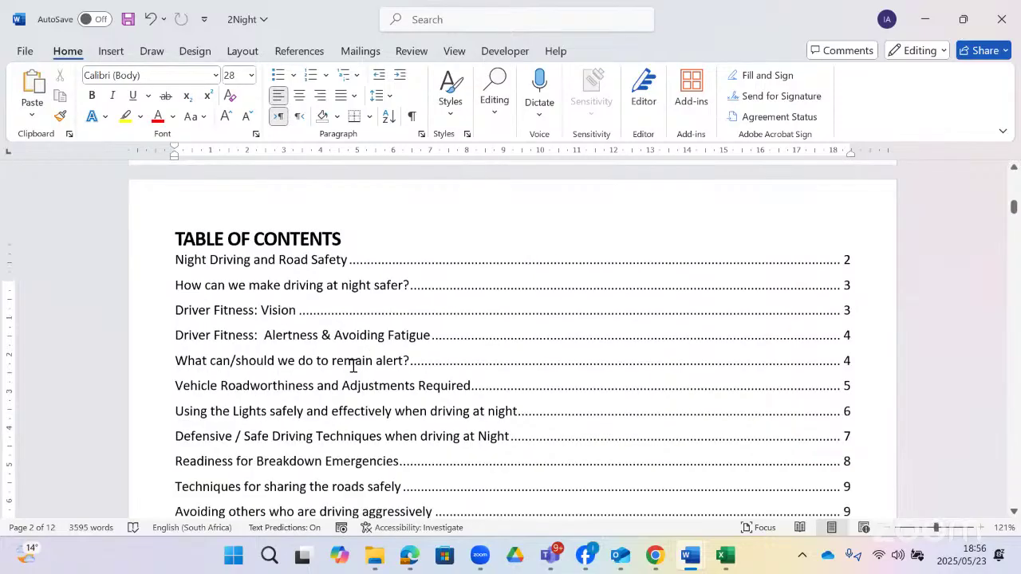
{"action": "scroll", "coordinate": [353, 366], "scroll_direction": "up", "scroll_amount": 8}
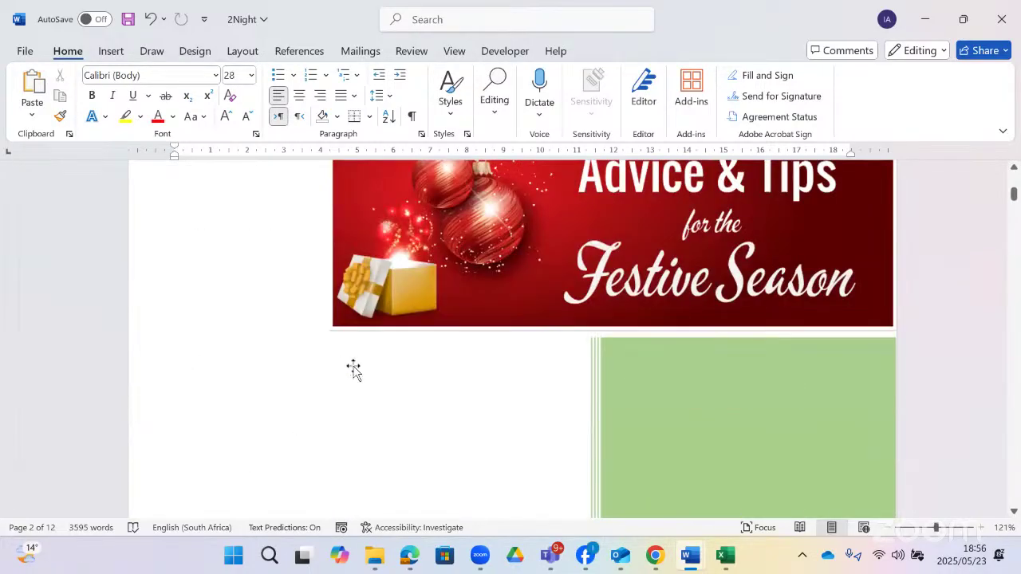
{"action": "scroll", "coordinate": [437, 230], "scroll_direction": "up", "scroll_amount": 3}
{"action": "scroll", "coordinate": [433, 375], "scroll_direction": "down", "scroll_amount": 8}
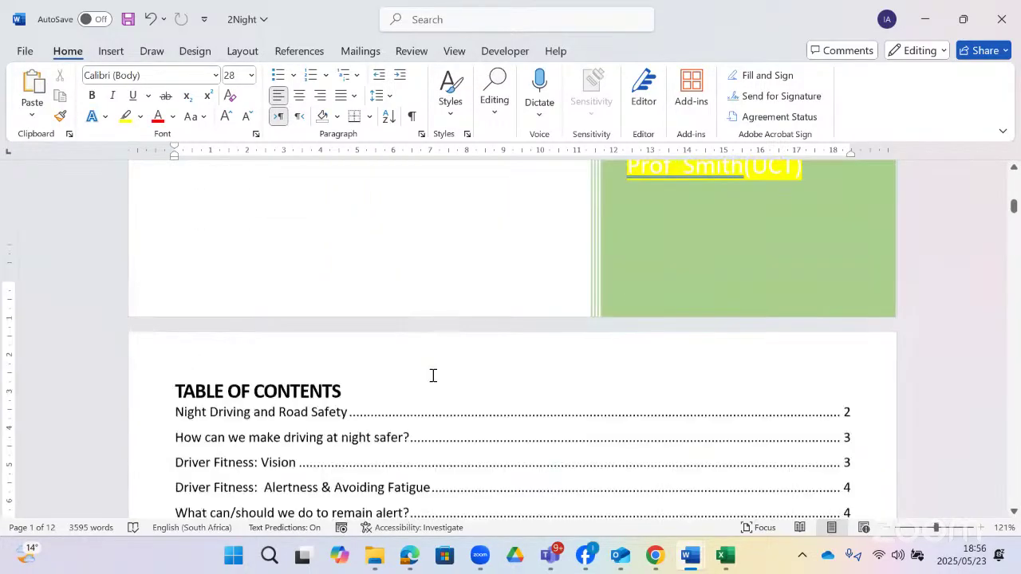
{"action": "scroll", "coordinate": [433, 375], "scroll_direction": "down", "scroll_amount": 15}
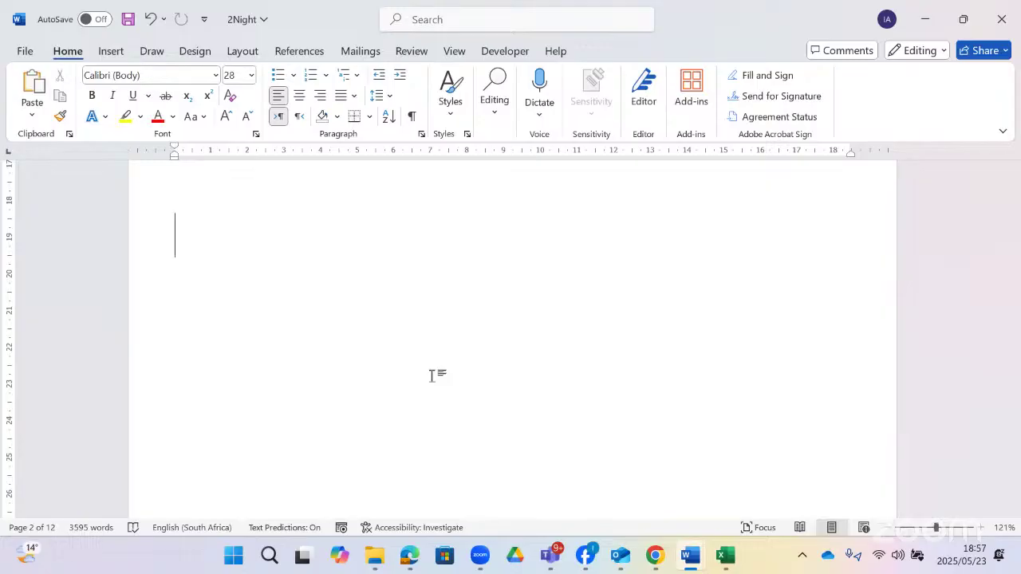
{"action": "scroll", "coordinate": [461, 367], "scroll_direction": "up", "scroll_amount": 8}
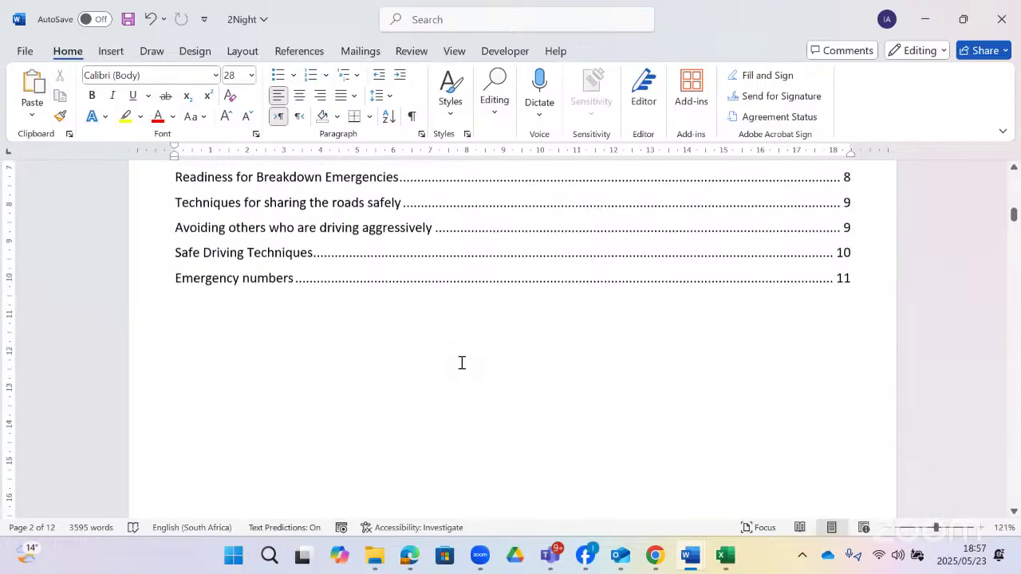
{"action": "scroll", "coordinate": [387, 358], "scroll_direction": "up", "scroll_amount": 7}
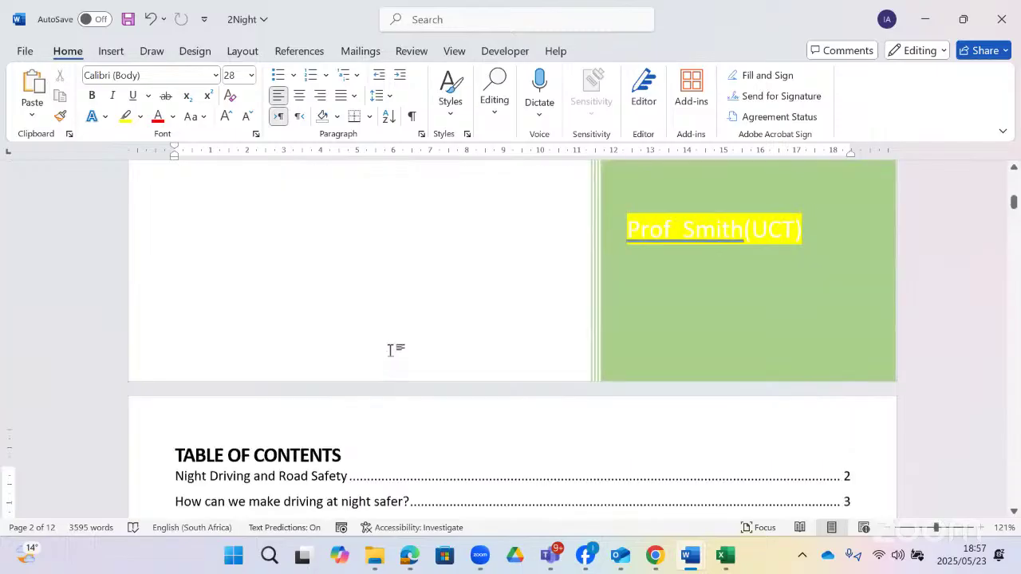
{"action": "scroll", "coordinate": [390, 350], "scroll_direction": "up", "scroll_amount": 10}
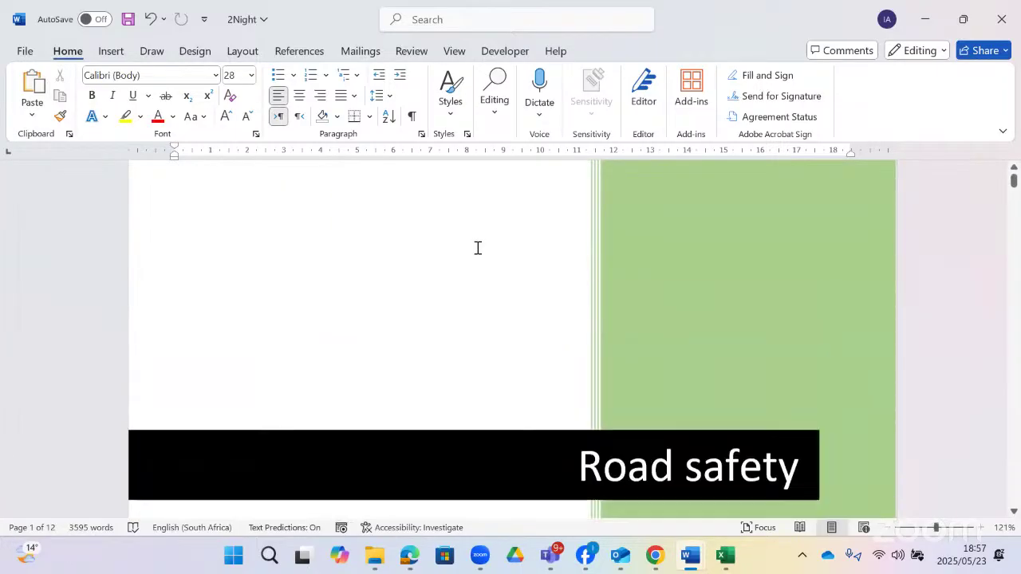
{"action": "scroll", "coordinate": [477, 248], "scroll_direction": "down", "scroll_amount": 15}
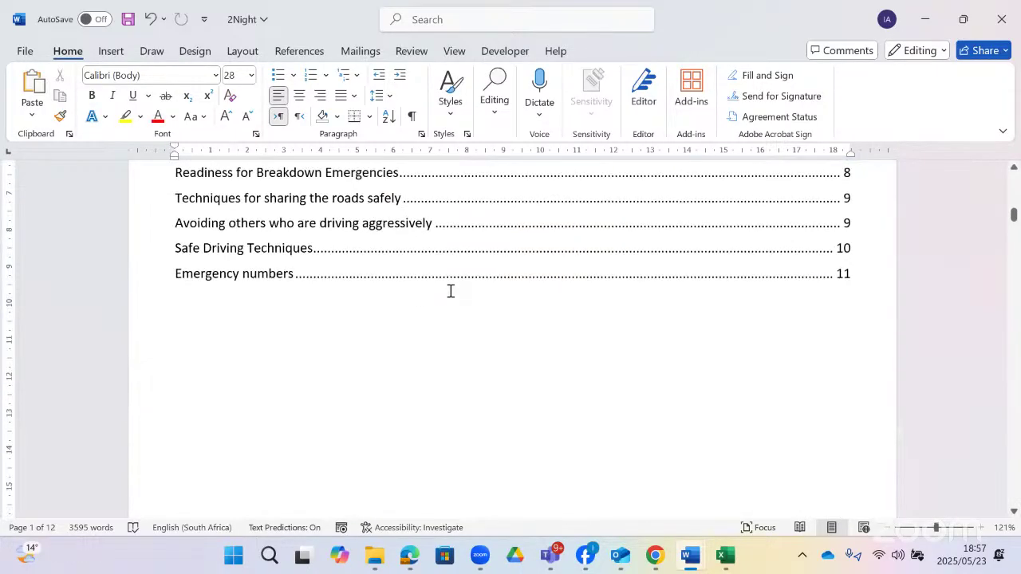
{"action": "scroll", "coordinate": [422, 293], "scroll_direction": "down", "scroll_amount": 5}
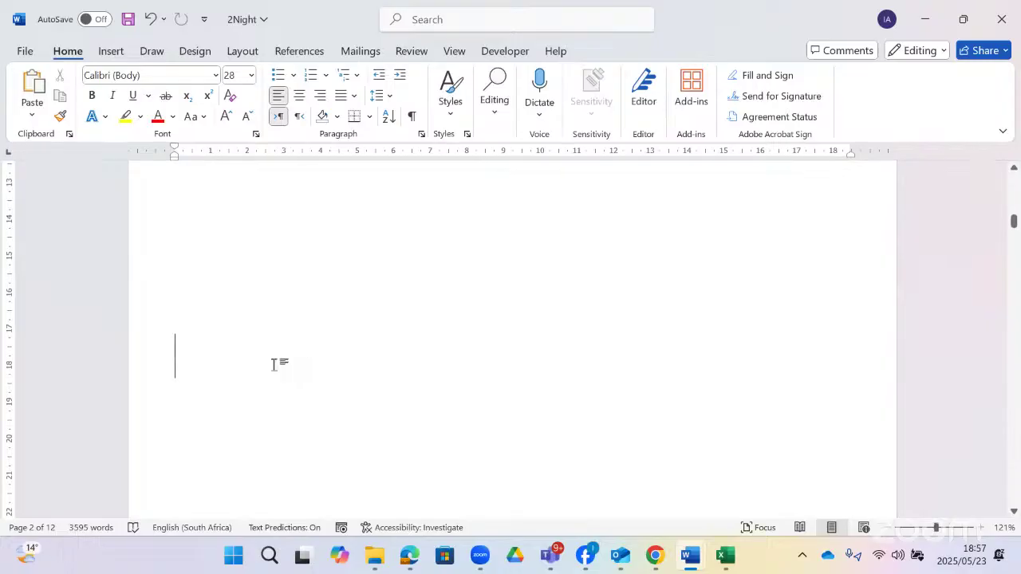
- Insert a Continuous section break right after the page-2 table of contents
{"action": "left_click", "coordinate": [240, 52]}
{"action": "left_click", "coordinate": [239, 79]}
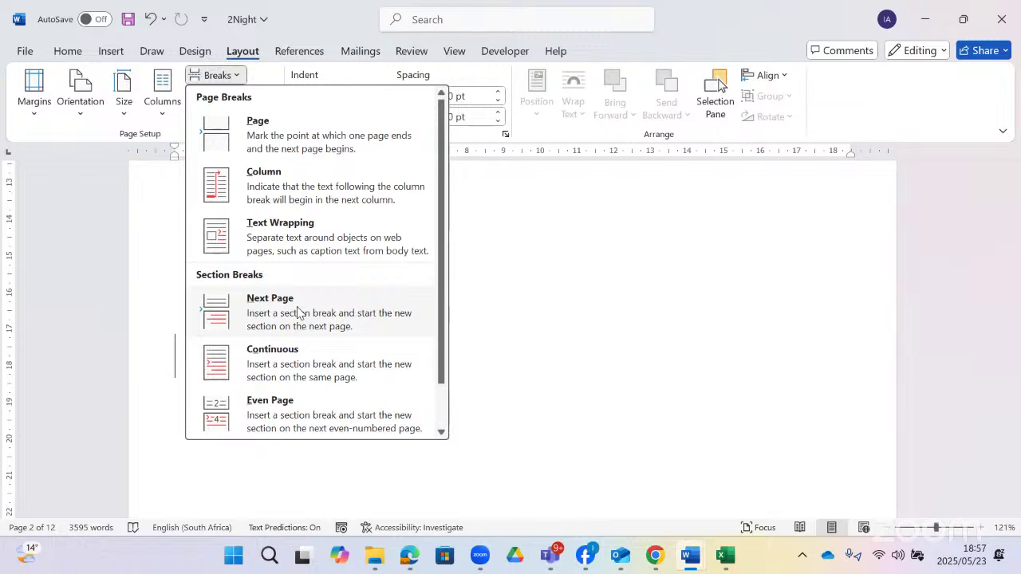
{"action": "left_click", "coordinate": [289, 360]}
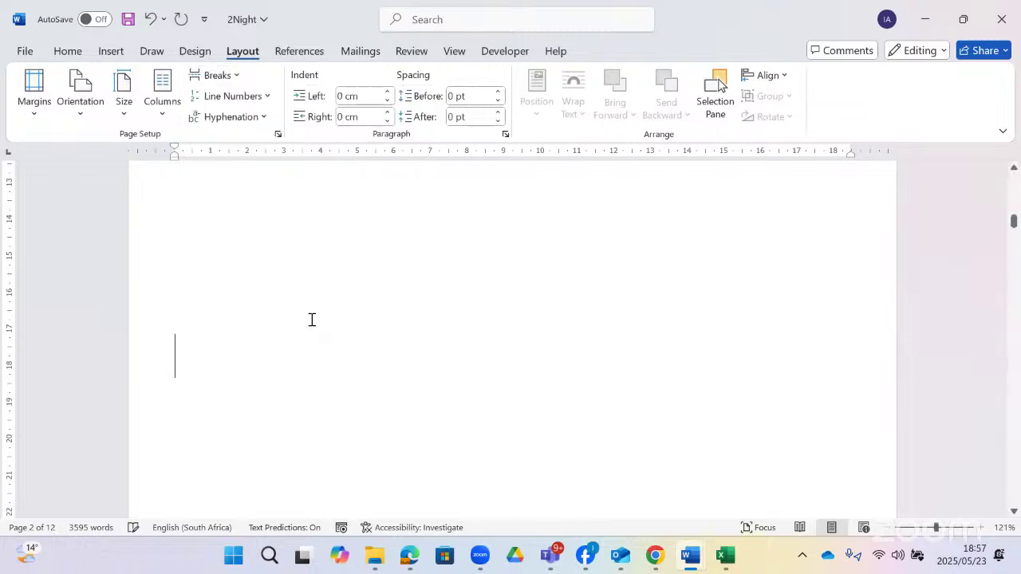
{"action": "left_click", "coordinate": [70, 52]}
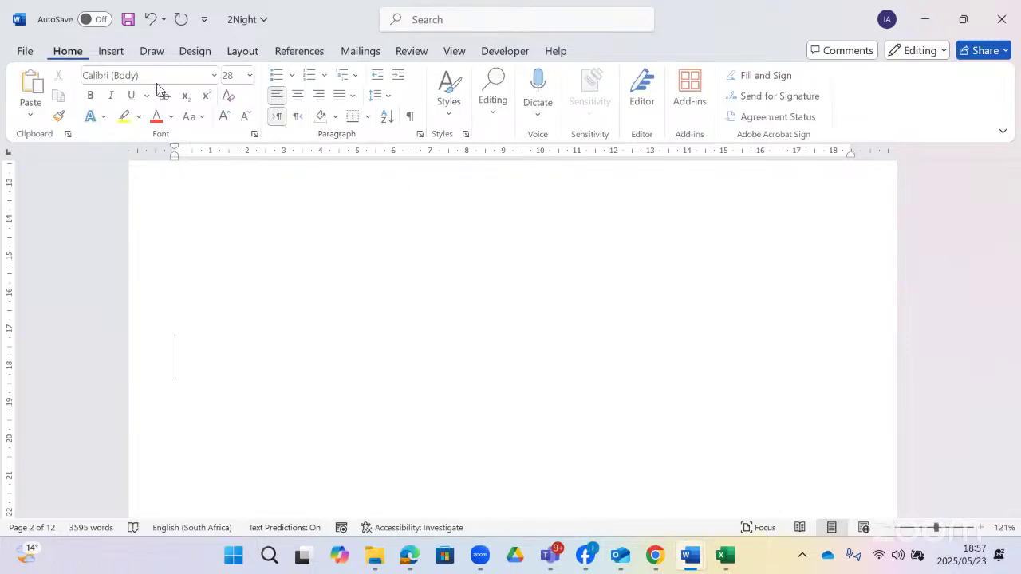
- Turn on Show/Hide ¶ and confirm the Section Break (Continuous) line below the contents
{"action": "left_click", "coordinate": [409, 118]}
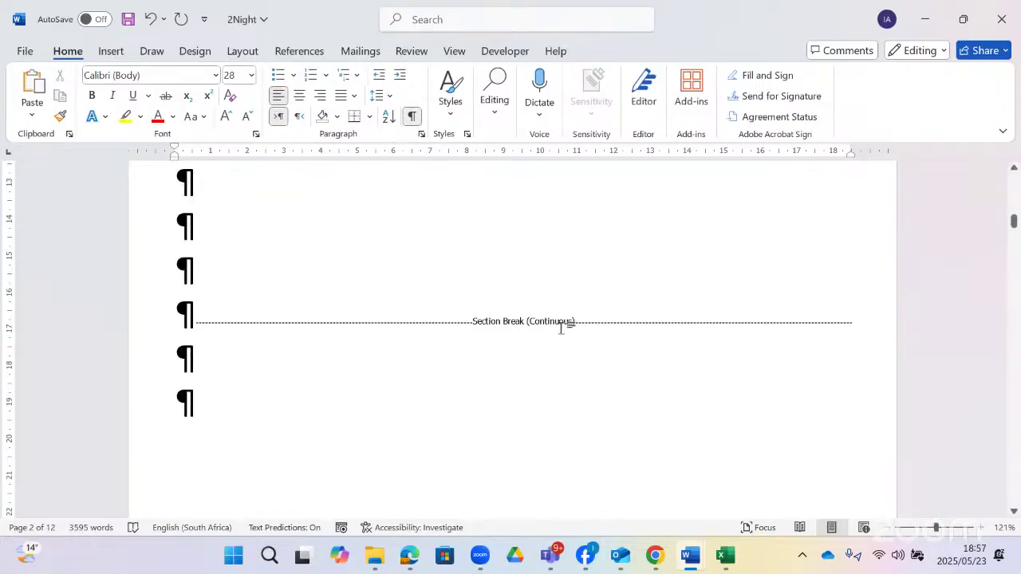
{"action": "scroll", "coordinate": [514, 321], "scroll_direction": "up", "scroll_amount": 3}
{"action": "scroll", "coordinate": [514, 321], "scroll_direction": "up", "scroll_amount": 12}
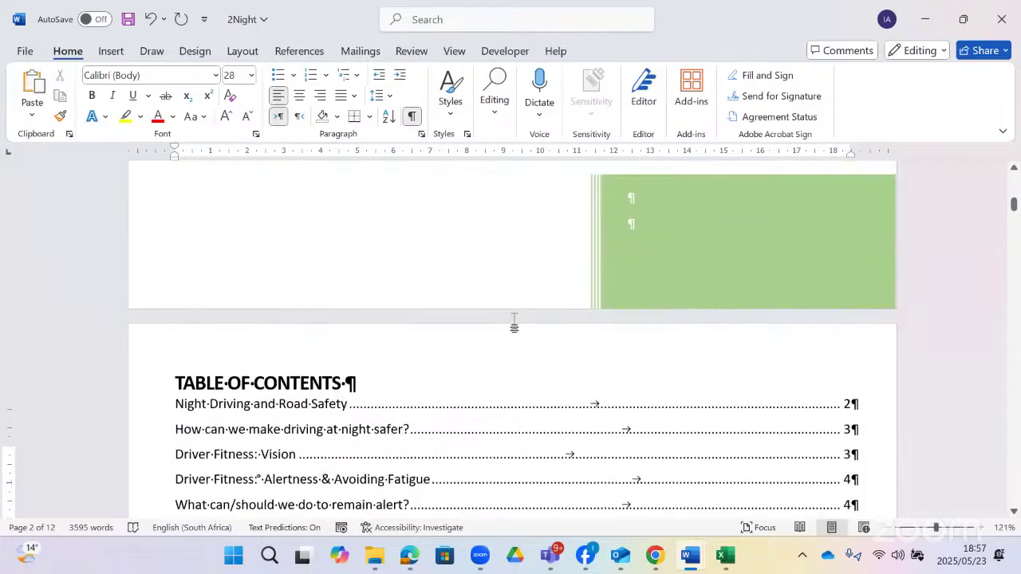
{"action": "scroll", "coordinate": [515, 322], "scroll_direction": "down", "scroll_amount": 12}
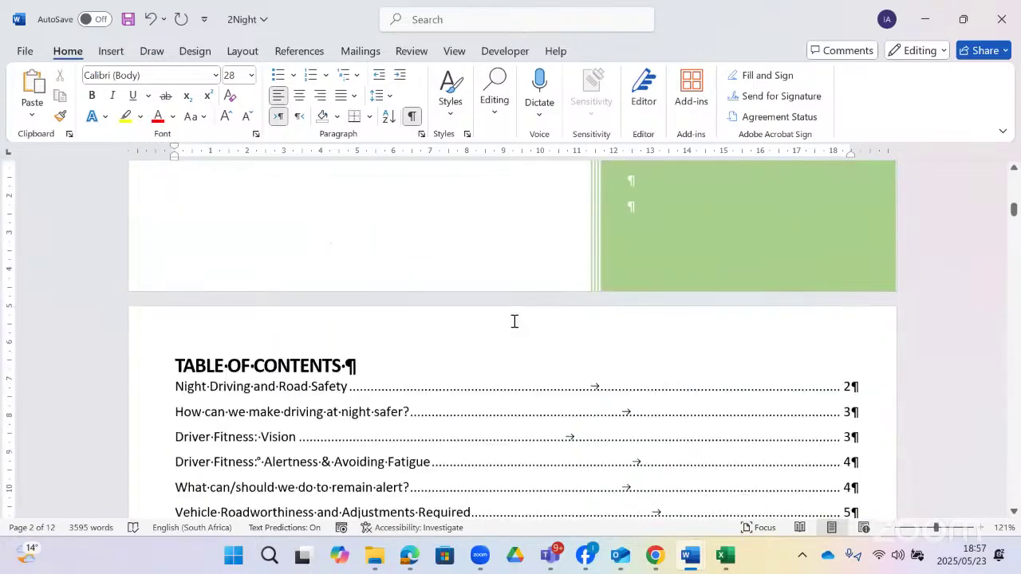
{"action": "scroll", "coordinate": [515, 321], "scroll_direction": "down", "scroll_amount": 8}
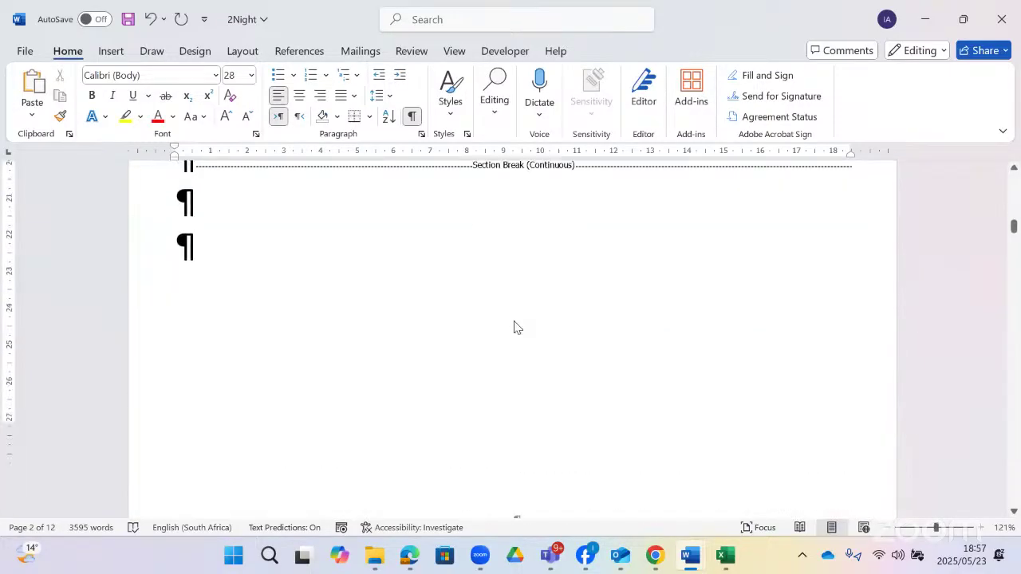
{"action": "scroll", "coordinate": [515, 321], "scroll_direction": "down", "scroll_amount": 3}
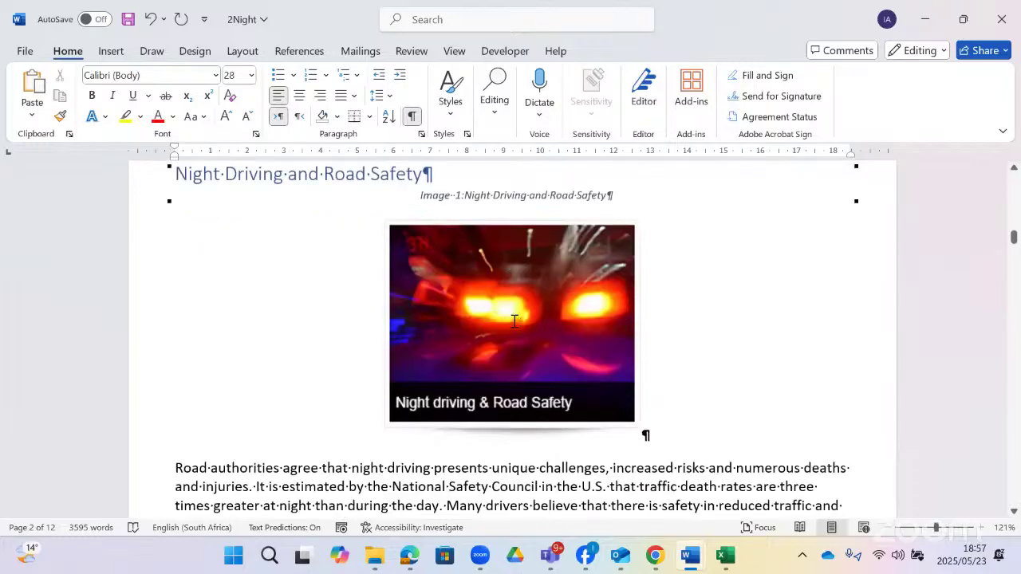
{"action": "scroll", "coordinate": [479, 305], "scroll_direction": "up", "scroll_amount": 2}
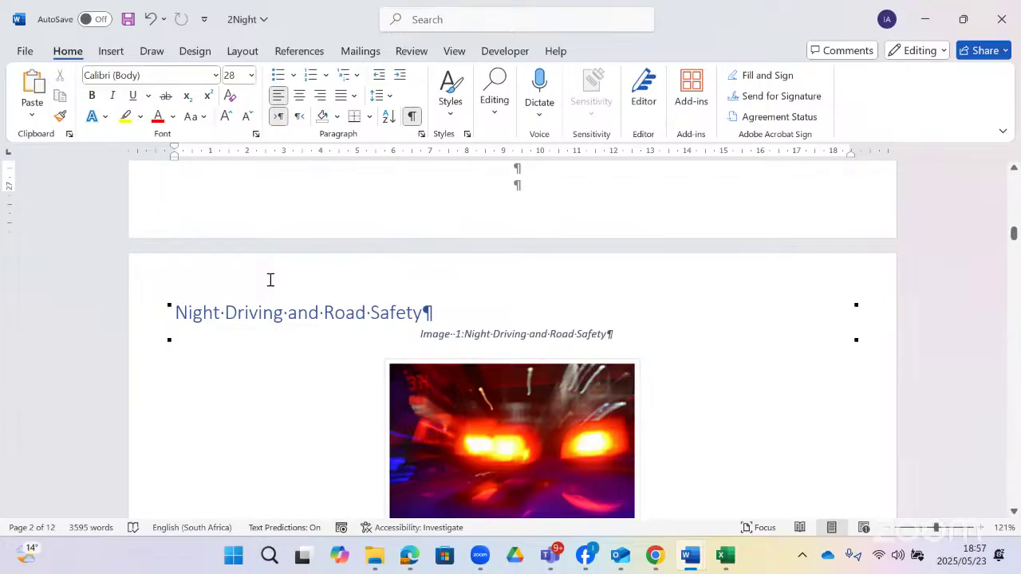
{"action": "double_click", "coordinate": [349, 279]}
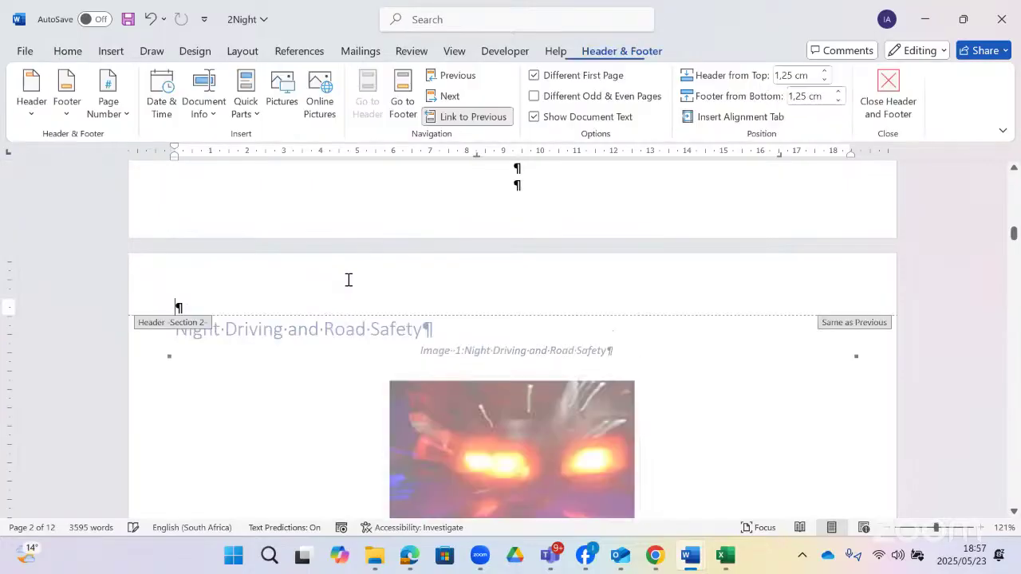
{"action": "left_click", "coordinate": [488, 121]}
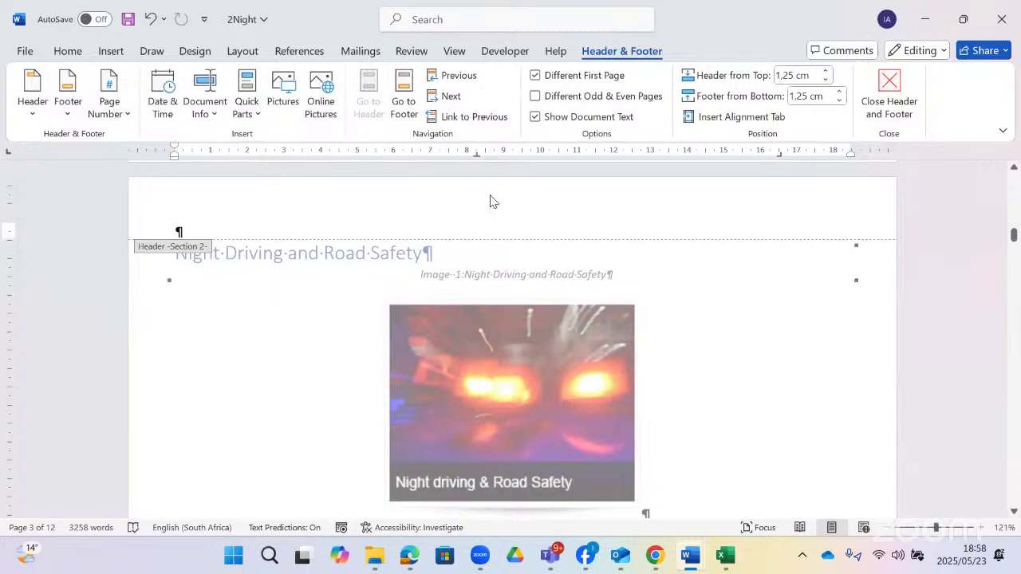
{"action": "scroll", "coordinate": [491, 201], "scroll_direction": "down", "scroll_amount": 4}
{"action": "scroll", "coordinate": [471, 223], "scroll_direction": "down", "scroll_amount": 10}
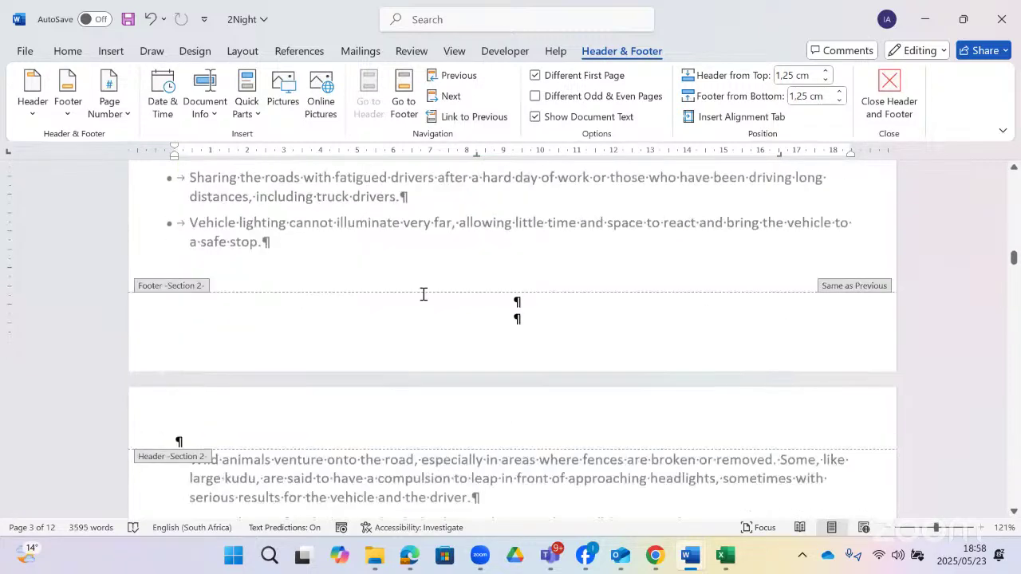
{"action": "left_click", "coordinate": [422, 291]}
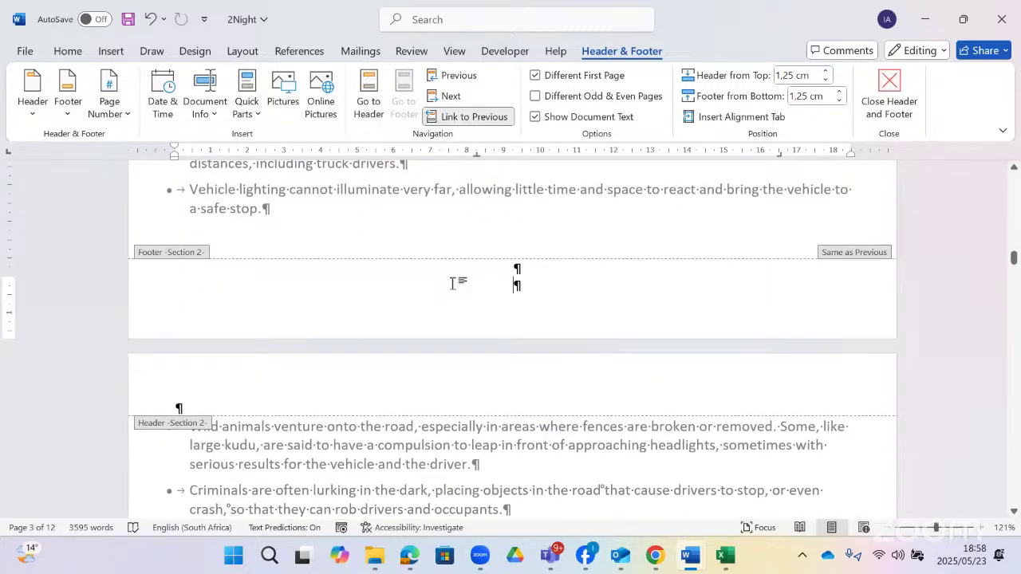
{"action": "left_click", "coordinate": [470, 116]}
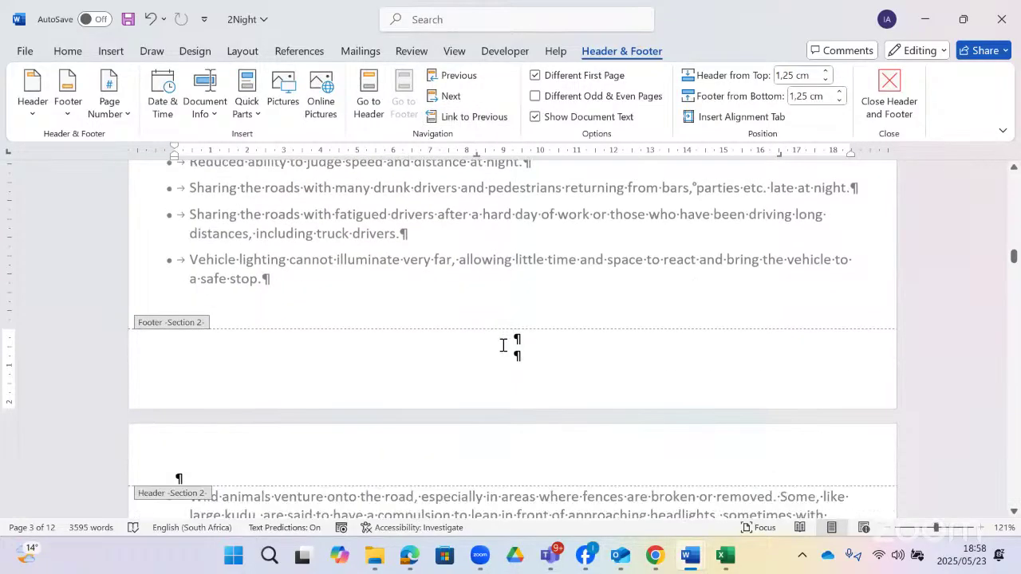
{"action": "scroll", "coordinate": [495, 342], "scroll_direction": "up", "scroll_amount": 15}
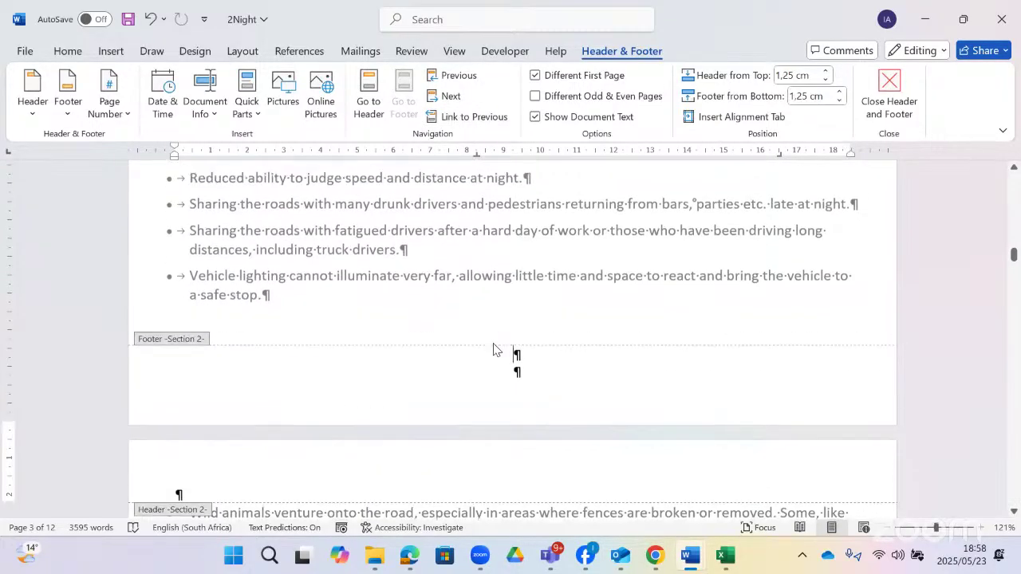
{"action": "scroll", "coordinate": [479, 253], "scroll_direction": "up", "scroll_amount": 2}
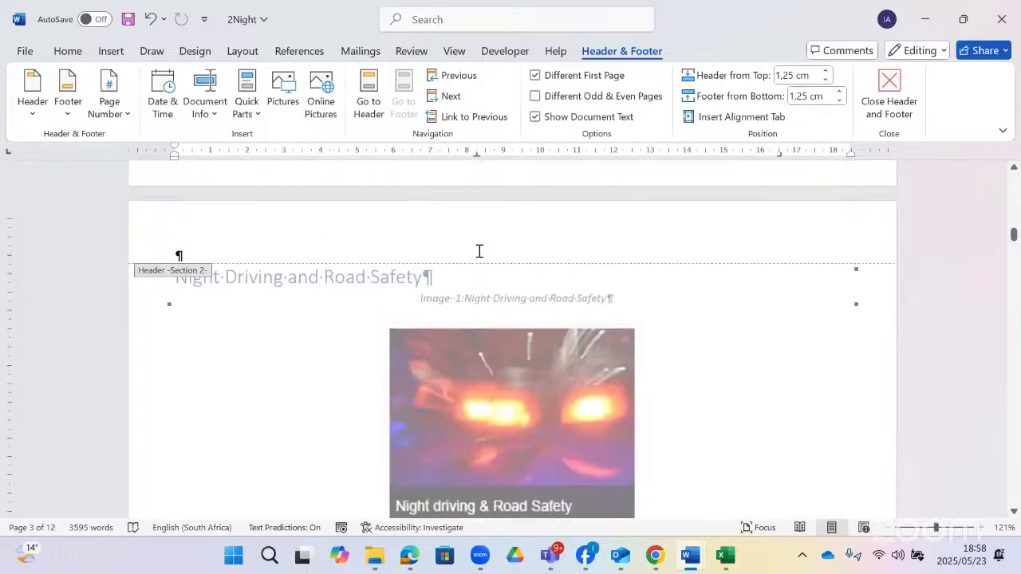
{"action": "left_click", "coordinate": [471, 238]}
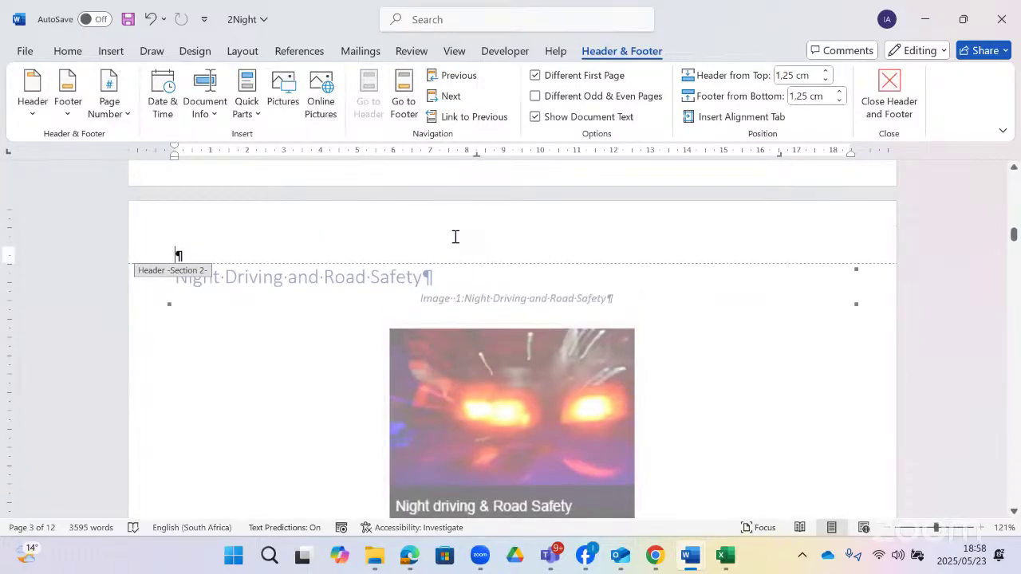
{"action": "scroll", "coordinate": [455, 240], "scroll_direction": "up", "scroll_amount": 8}
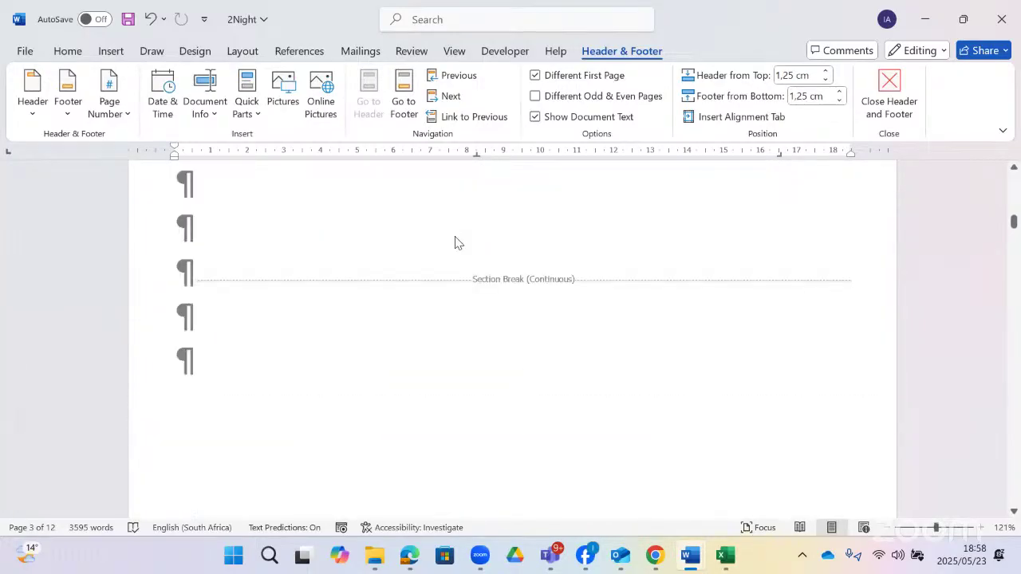
{"action": "scroll", "coordinate": [455, 243], "scroll_direction": "up", "scroll_amount": 7}
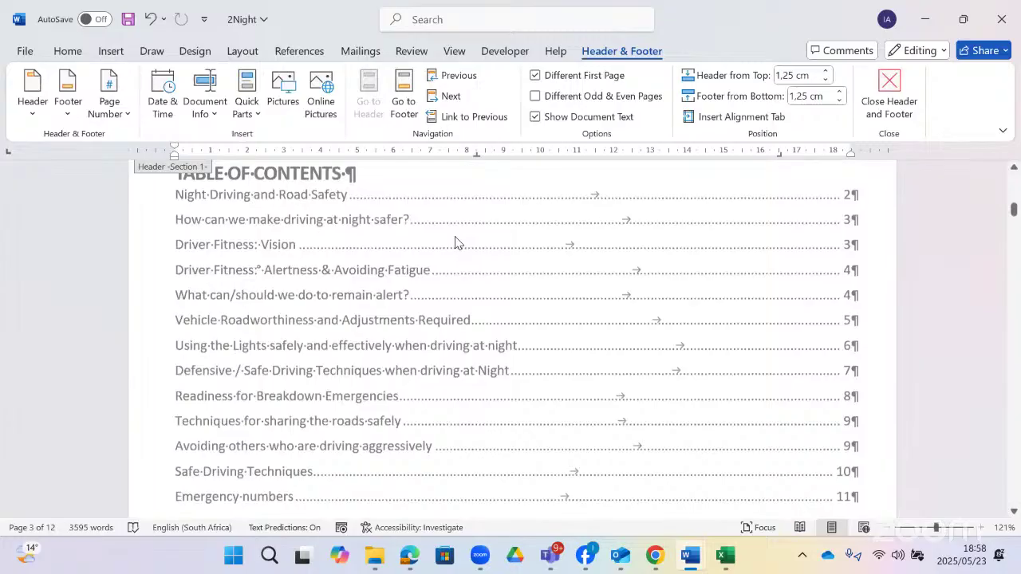
{"action": "scroll", "coordinate": [455, 243], "scroll_direction": "up", "scroll_amount": 1}
{"action": "scroll", "coordinate": [456, 242], "scroll_direction": "up", "scroll_amount": 20}
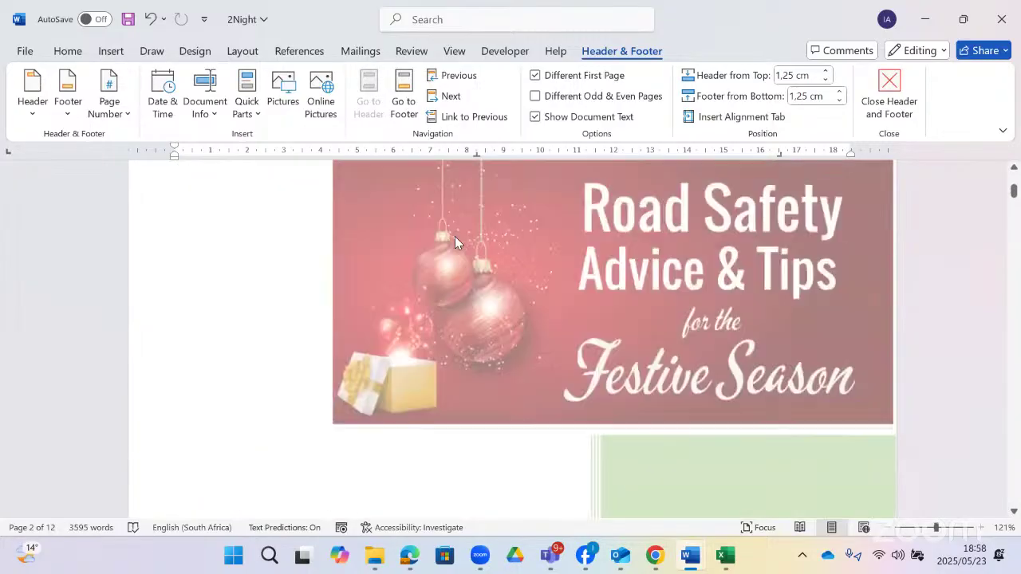
{"action": "scroll", "coordinate": [479, 323], "scroll_direction": "down", "scroll_amount": 20}
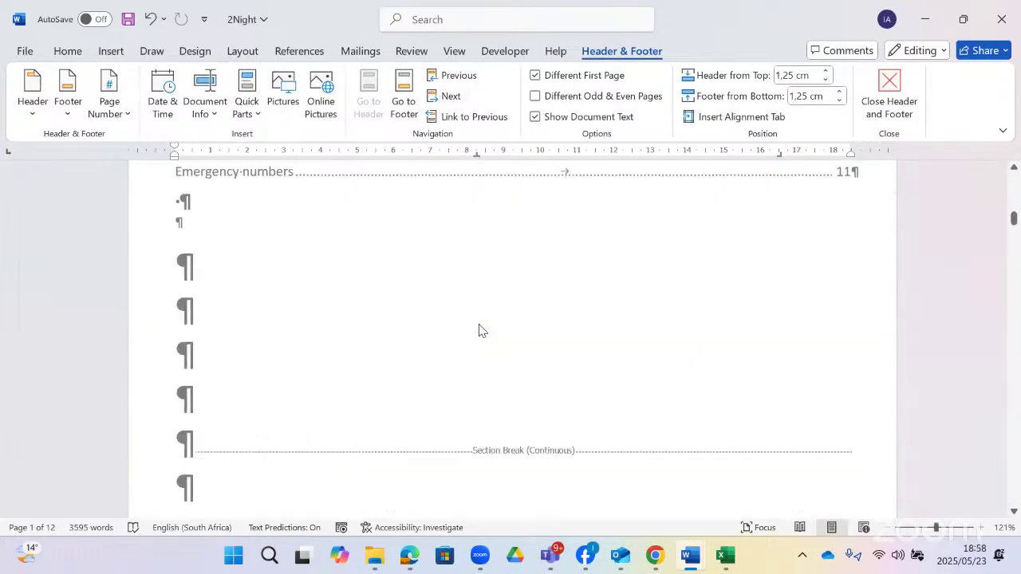
{"action": "scroll", "coordinate": [431, 308], "scroll_direction": "up", "scroll_amount": 2}
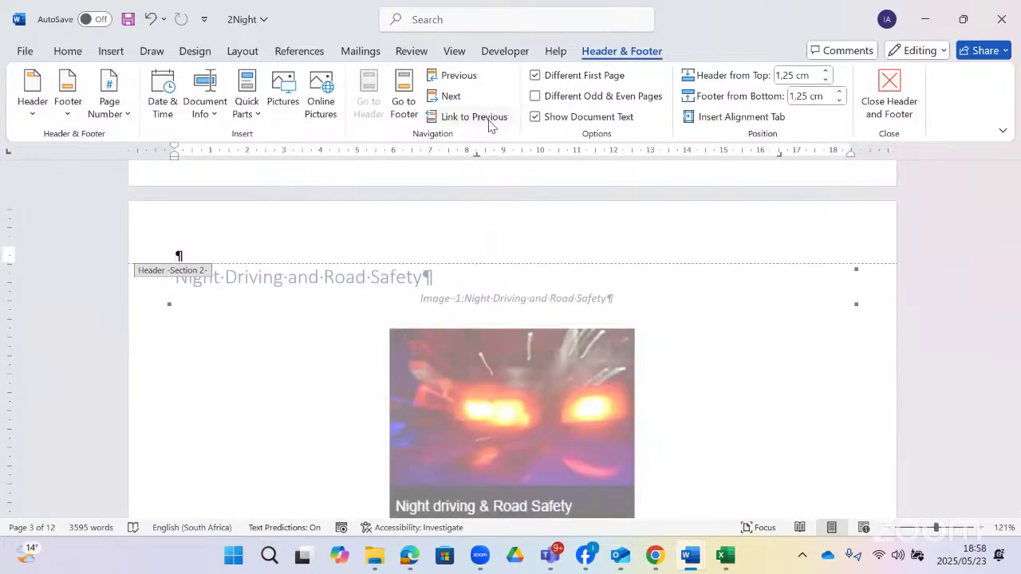
{"action": "scroll", "coordinate": [508, 297], "scroll_direction": "down", "scroll_amount": 10}
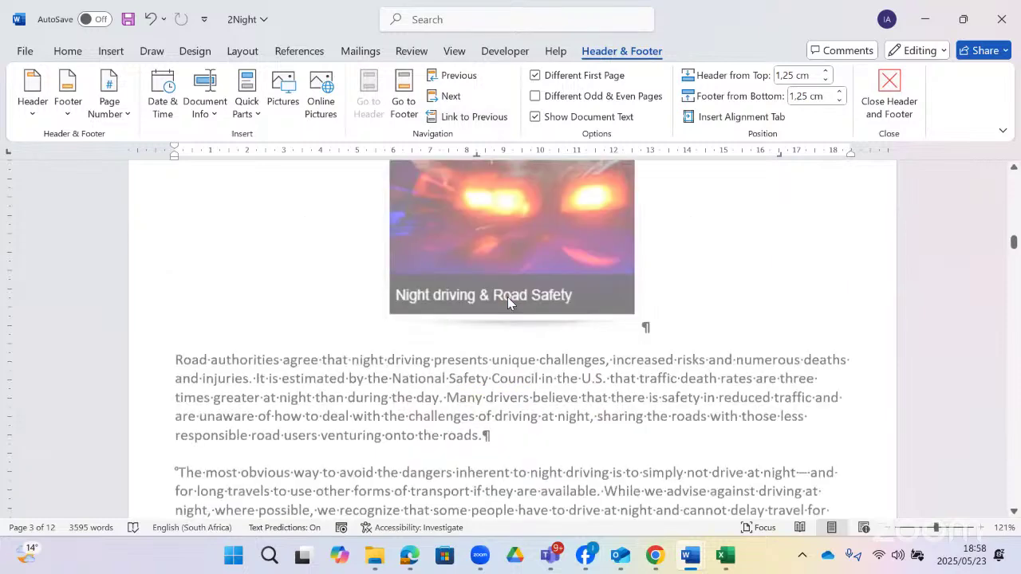
{"action": "scroll", "coordinate": [509, 296], "scroll_direction": "down", "scroll_amount": 3}
{"action": "left_click", "coordinate": [496, 310]}
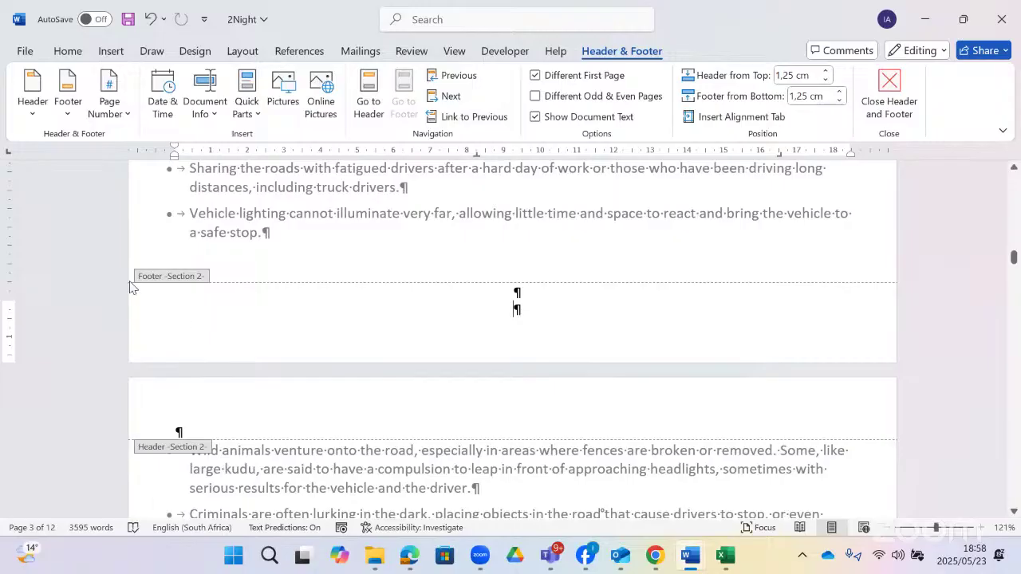
{"action": "scroll", "coordinate": [335, 286], "scroll_direction": "up", "scroll_amount": 15}
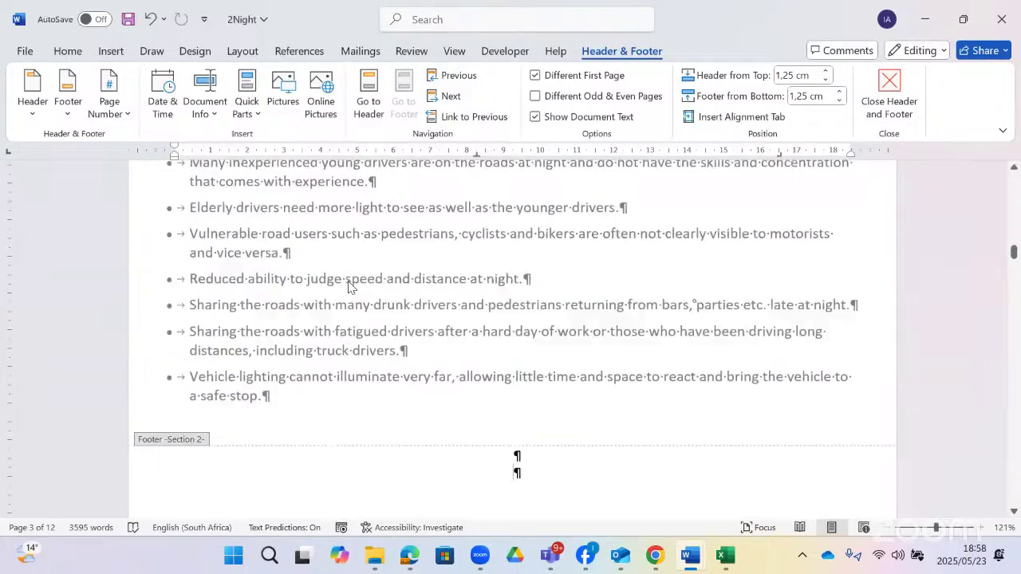
{"action": "scroll", "coordinate": [347, 287], "scroll_direction": "up", "scroll_amount": 3}
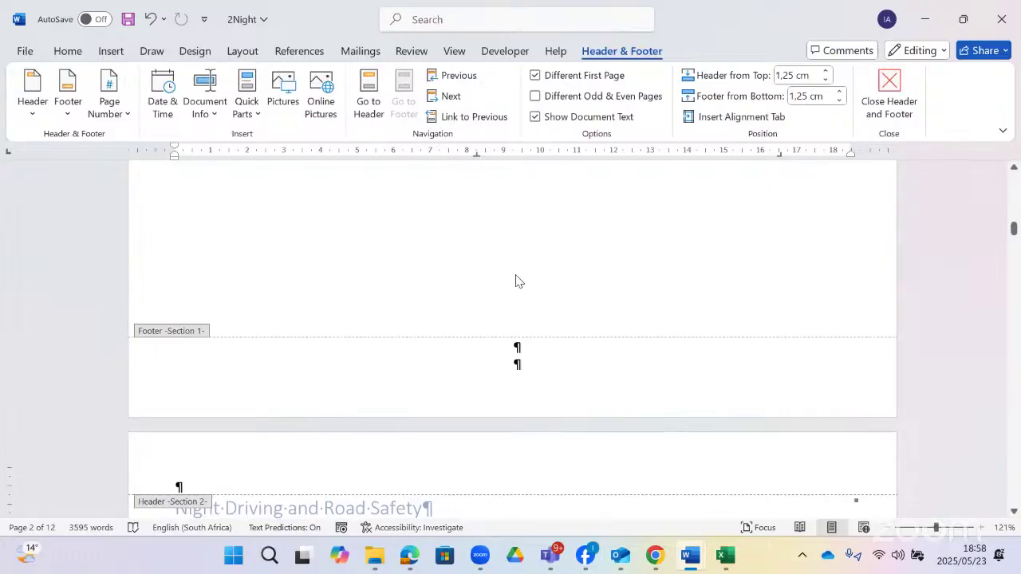
{"action": "scroll", "coordinate": [515, 319], "scroll_direction": "down", "scroll_amount": 8}
{"action": "scroll", "coordinate": [505, 370], "scroll_direction": "down", "scroll_amount": 20}
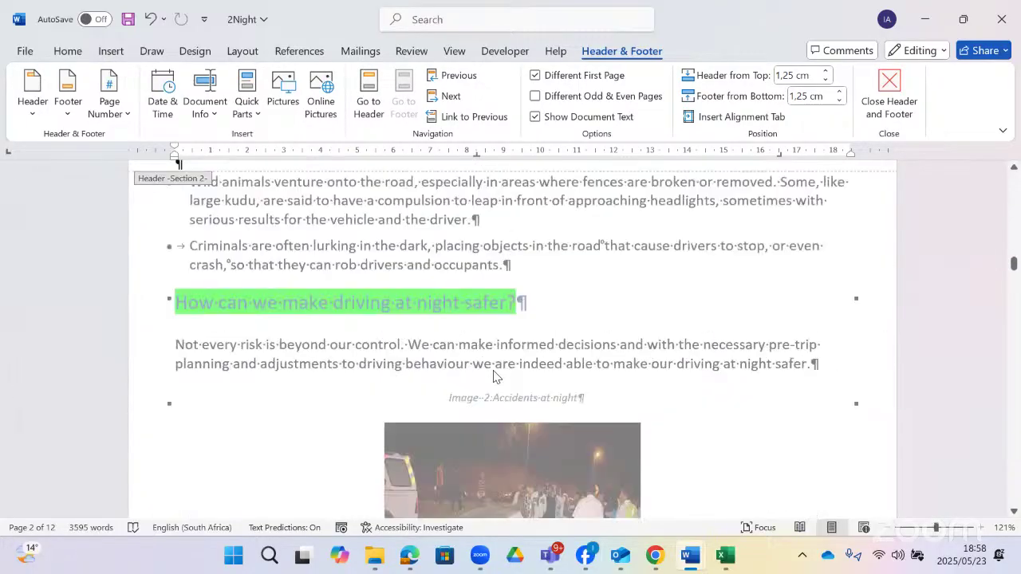
{"action": "scroll", "coordinate": [494, 370], "scroll_direction": "down", "scroll_amount": 10}
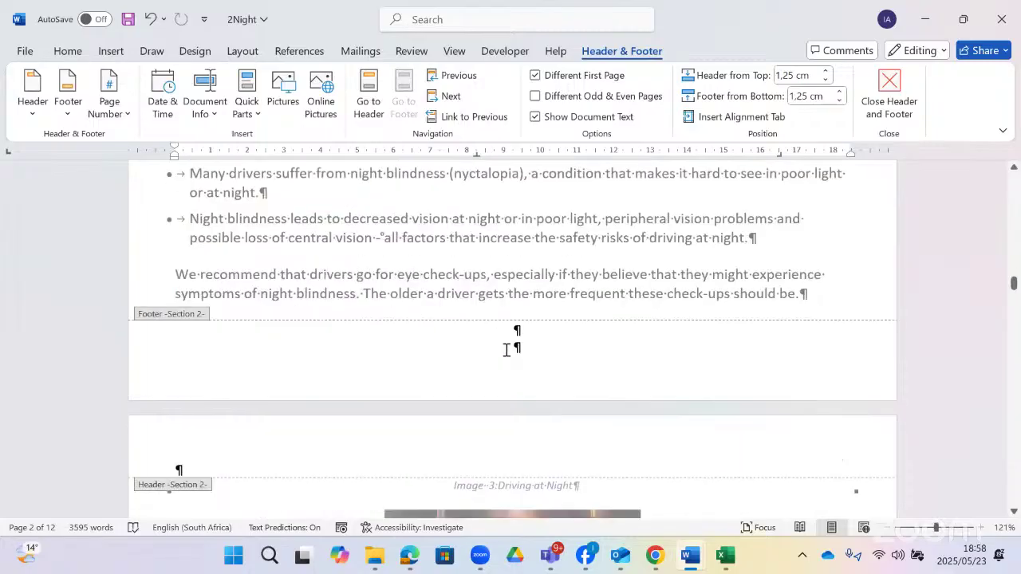
- Hide formatting marks and add a Plain Number 2 centred bottom page number in Section 2
{"action": "left_click", "coordinate": [508, 337]}
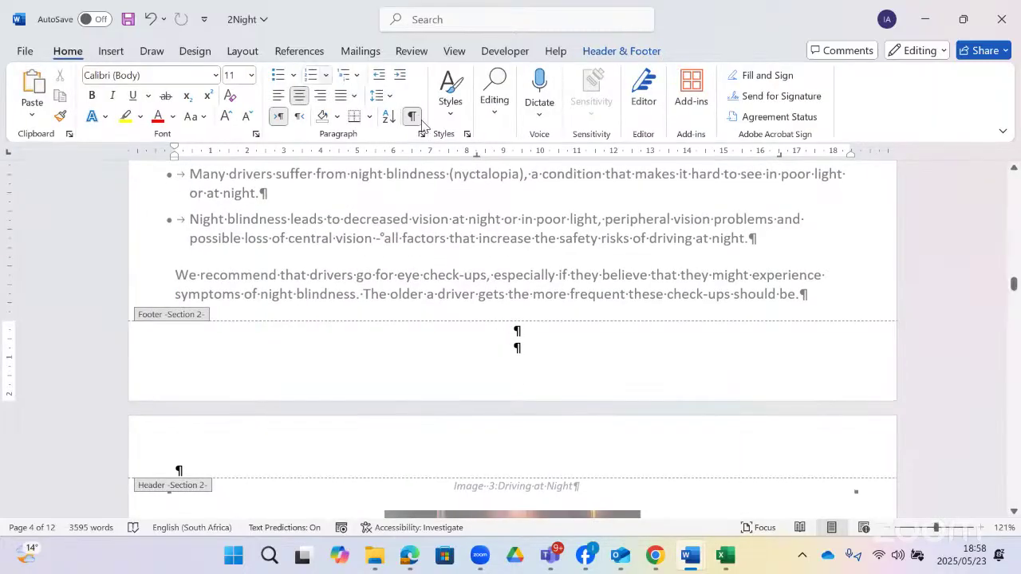
{"action": "left_click", "coordinate": [412, 117]}
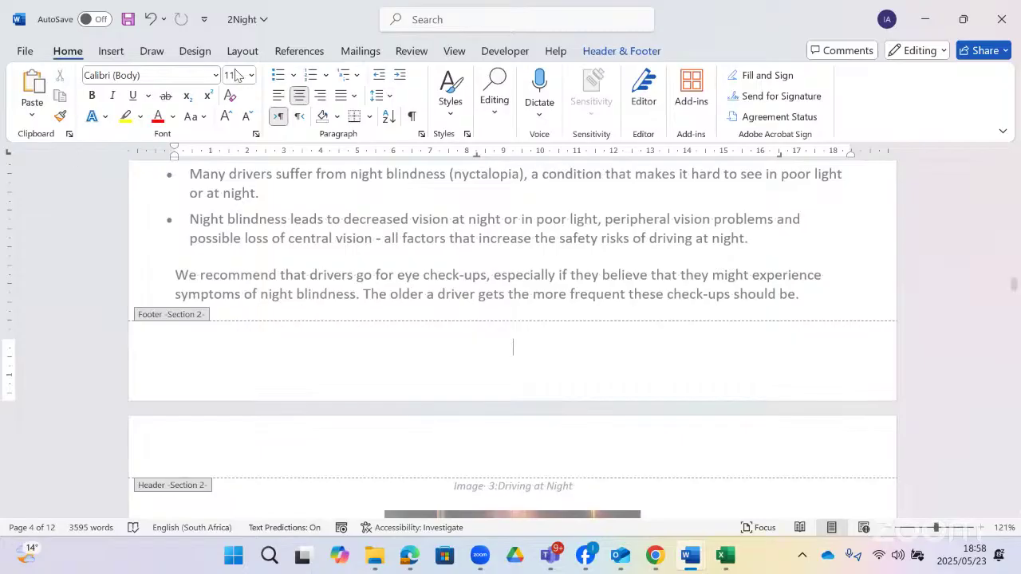
{"action": "left_click", "coordinate": [629, 53]}
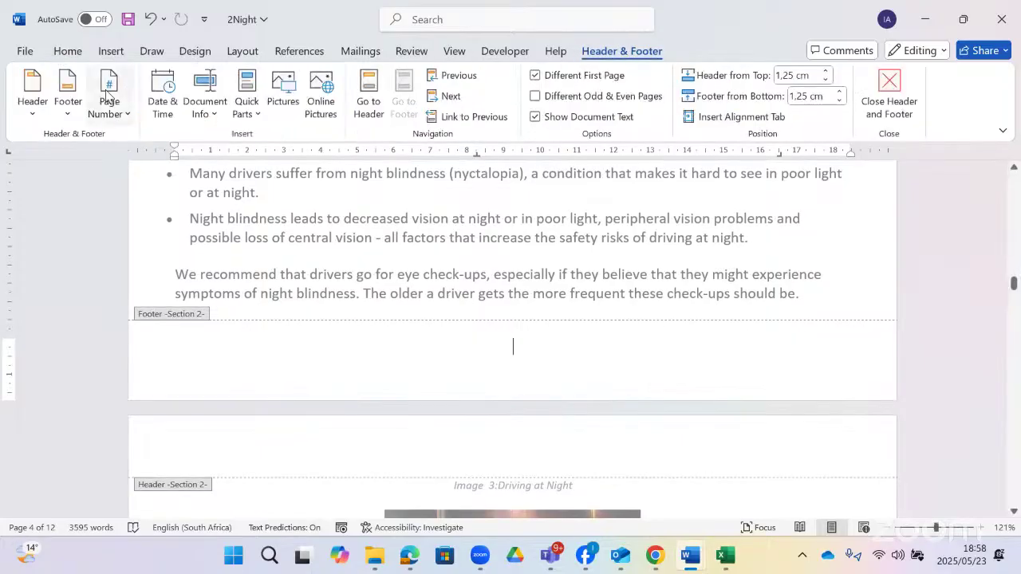
{"action": "left_click", "coordinate": [110, 102]}
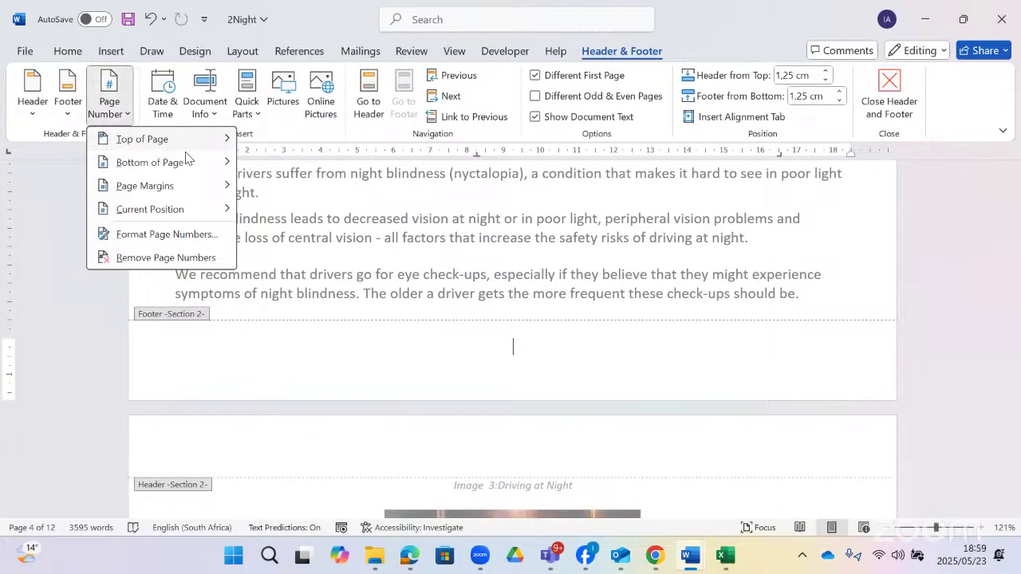
{"action": "mouse_move", "coordinate": [191, 162]}
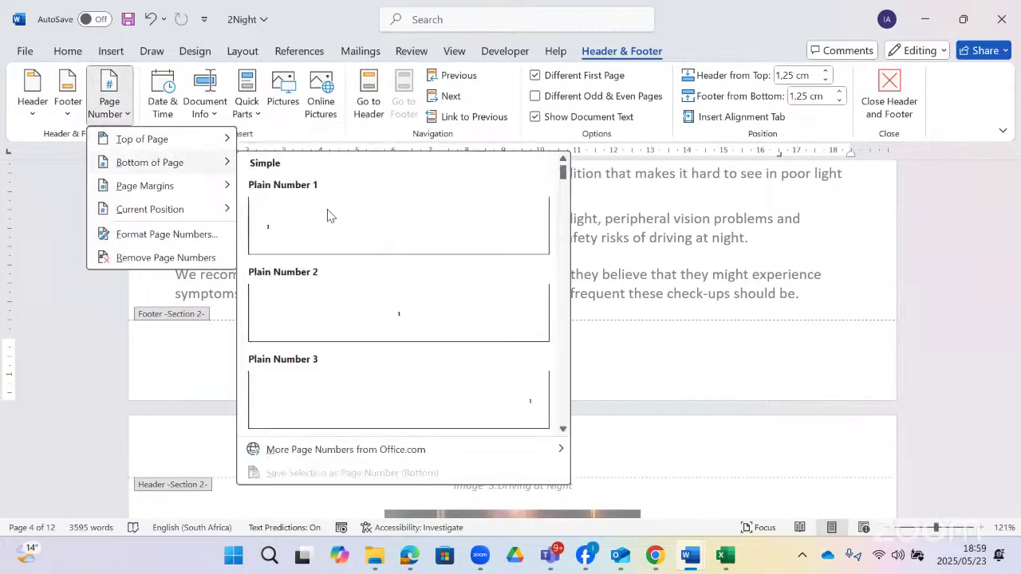
{"action": "left_click", "coordinate": [404, 300]}
- Check the Section 1 footer to make sure it has no page numbers
{"action": "scroll", "coordinate": [550, 357], "scroll_direction": "up", "scroll_amount": 4}
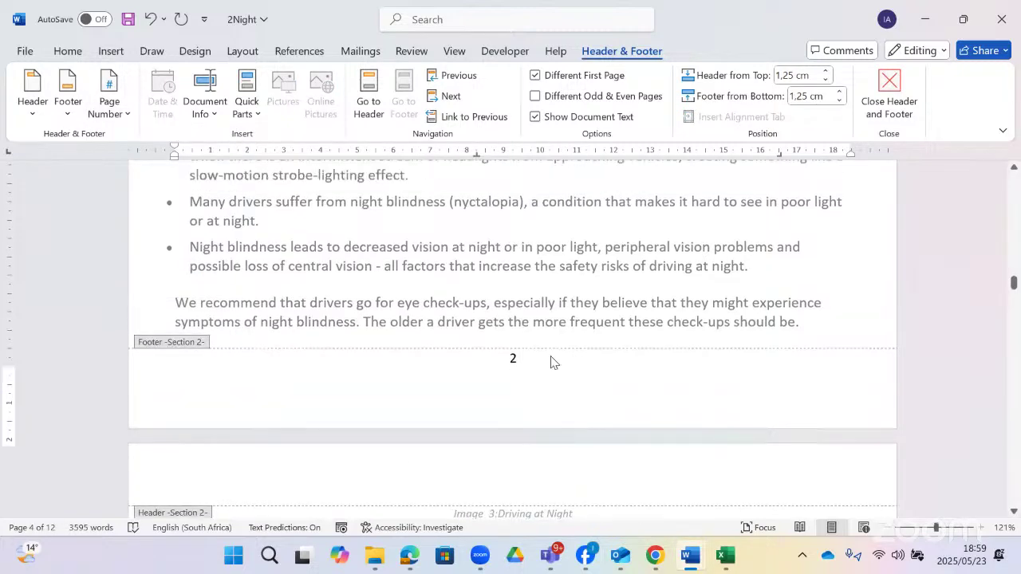
{"action": "scroll", "coordinate": [508, 394], "scroll_direction": "up", "scroll_amount": 12}
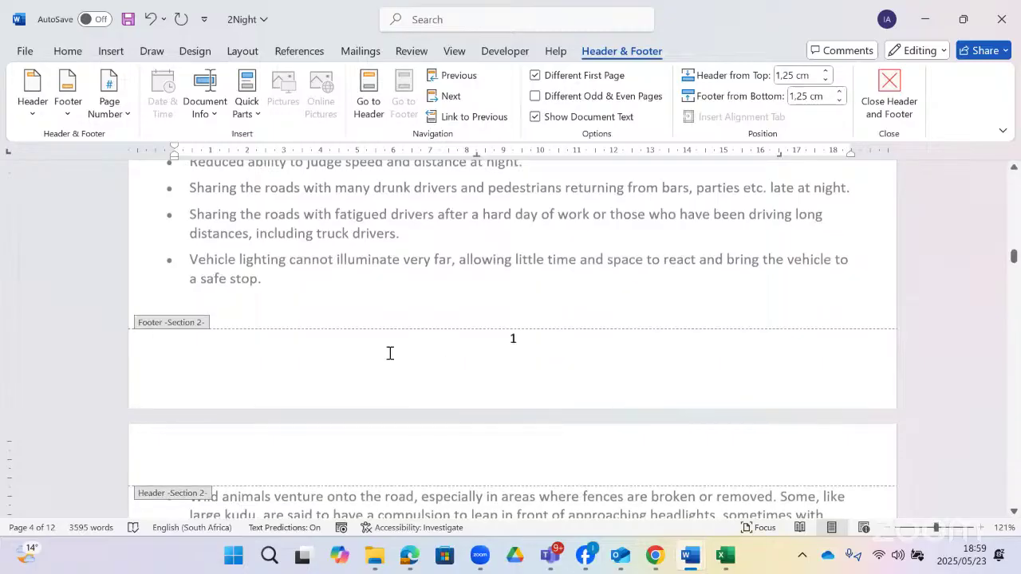
{"action": "scroll", "coordinate": [485, 374], "scroll_direction": "up", "scroll_amount": 12}
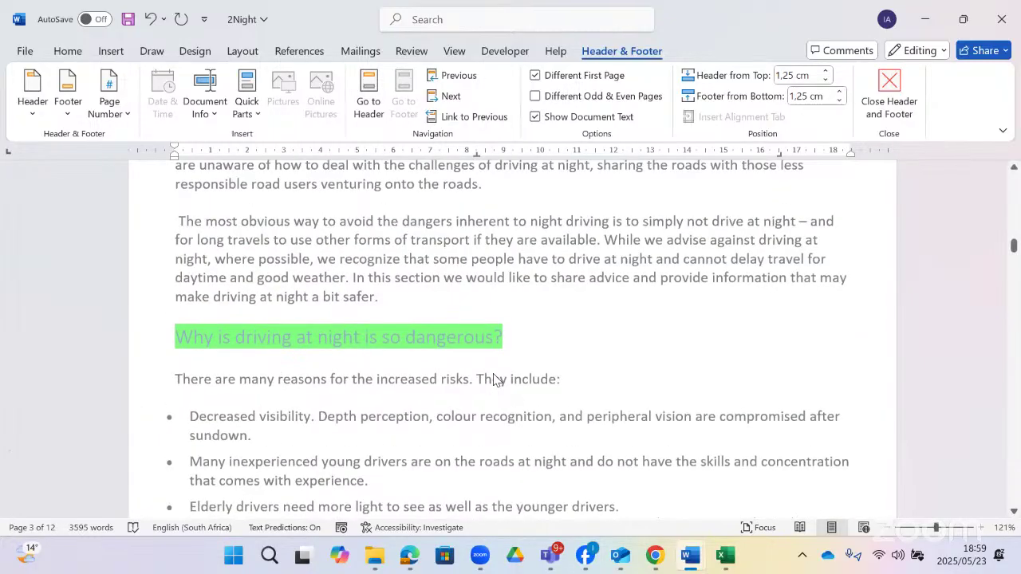
{"action": "scroll", "coordinate": [493, 379], "scroll_direction": "up", "scroll_amount": 10}
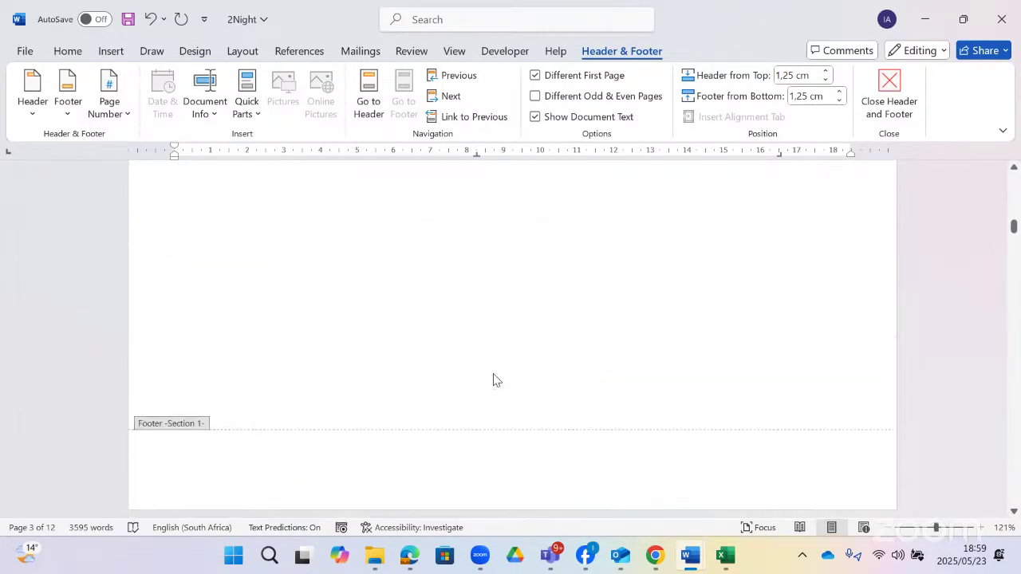
{"action": "scroll", "coordinate": [492, 380], "scroll_direction": "down", "scroll_amount": 5}
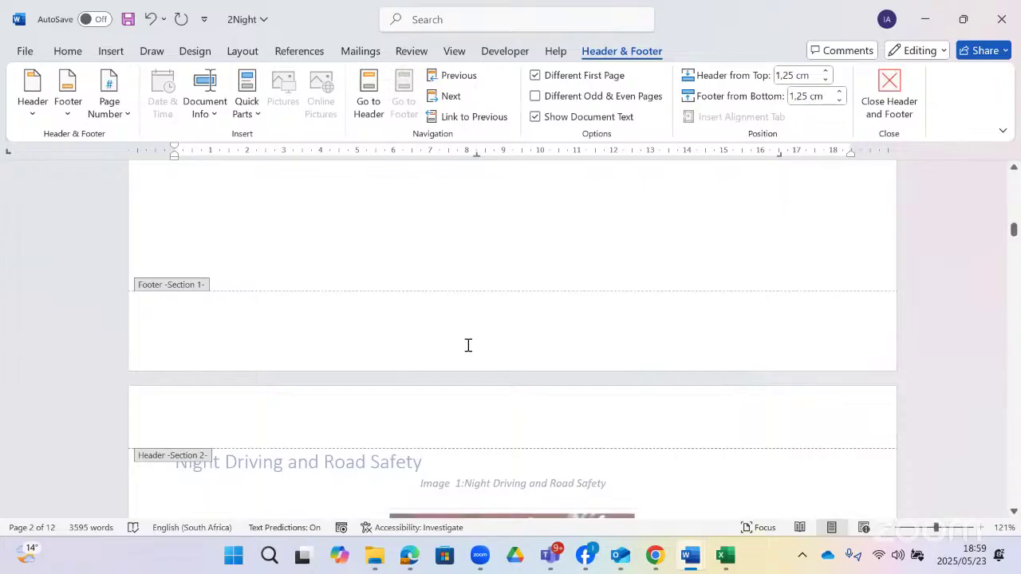
{"action": "left_click", "coordinate": [468, 345]}
{"action": "scroll", "coordinate": [491, 398], "scroll_direction": "up", "scroll_amount": 7}
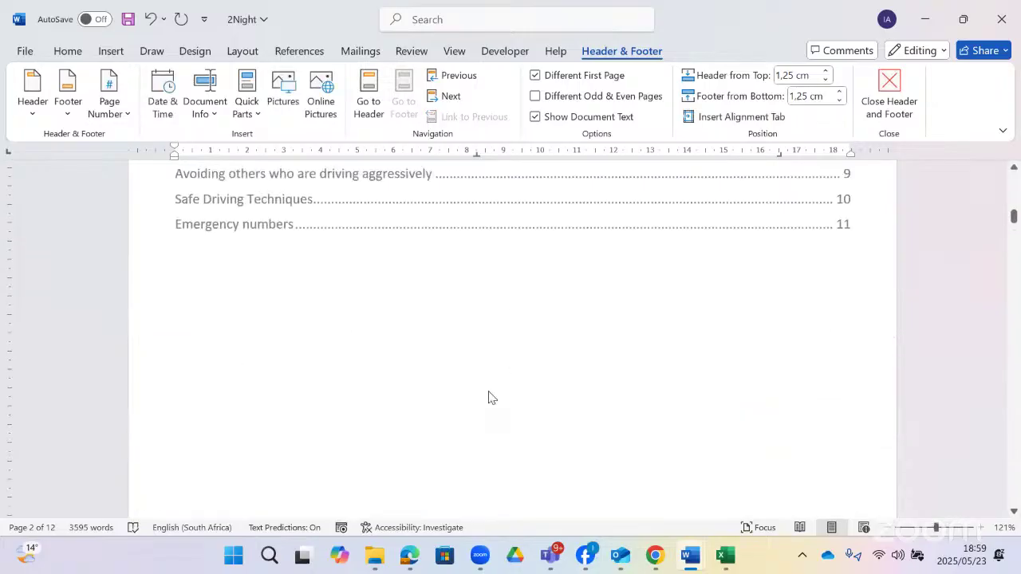
{"action": "scroll", "coordinate": [491, 395], "scroll_direction": "up", "scroll_amount": 8}
{"action": "scroll", "coordinate": [478, 430], "scroll_direction": "down", "scroll_amount": 6}
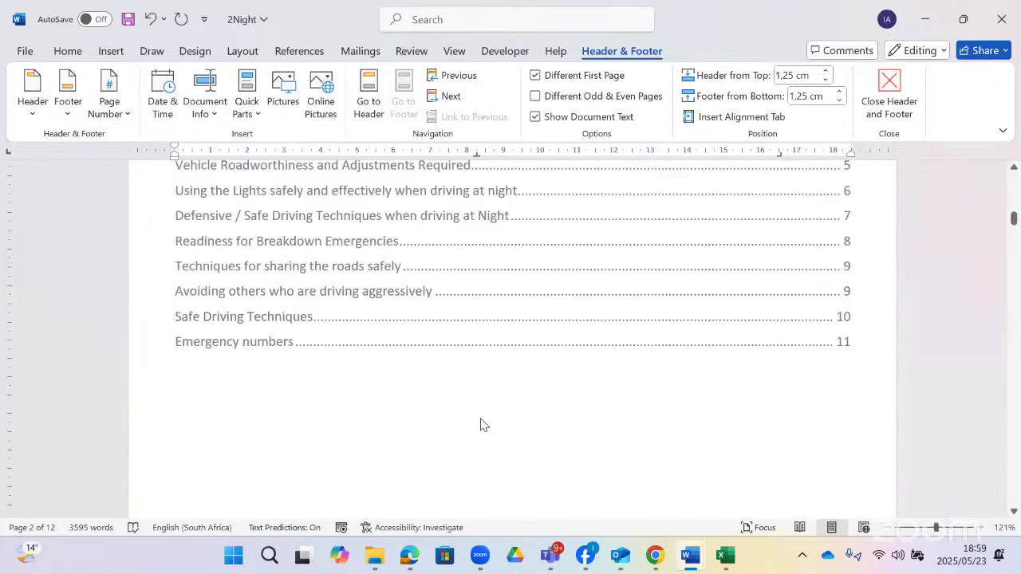
{"action": "scroll", "coordinate": [481, 424], "scroll_direction": "down", "scroll_amount": 15}
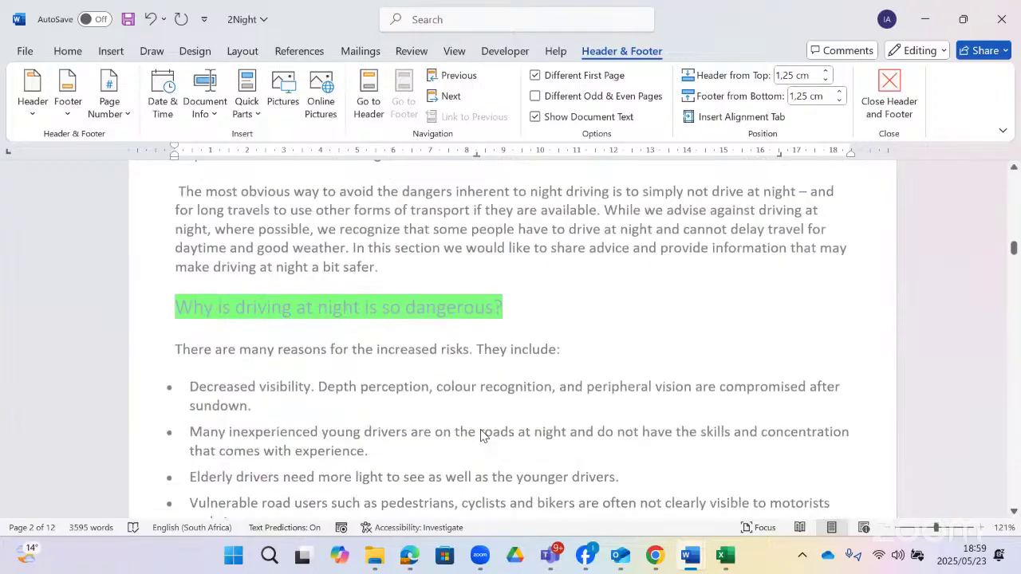
{"action": "scroll", "coordinate": [480, 435], "scroll_direction": "down", "scroll_amount": 10}
{"action": "scroll", "coordinate": [518, 313], "scroll_direction": "down", "scroll_amount": 12}
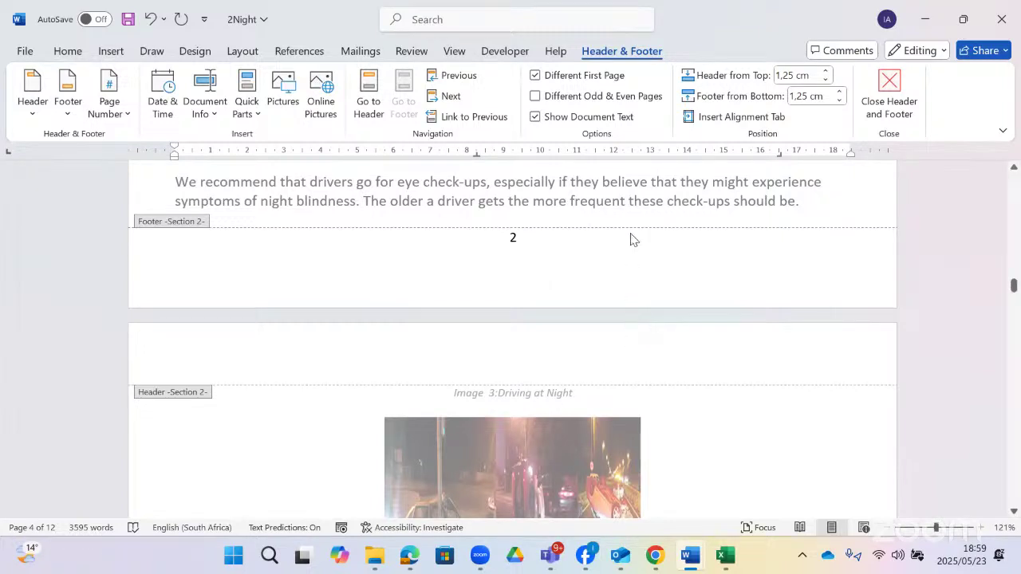
- Close footer editing and switch to the Gr12CATP1_2022 question paper
{"action": "double_click", "coordinate": [642, 204]}
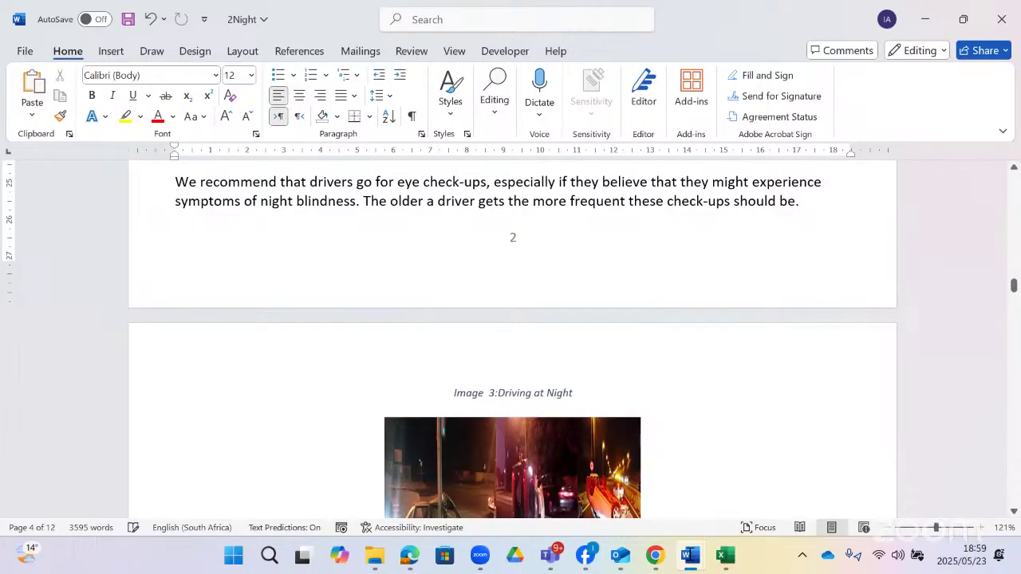
{"action": "left_click", "coordinate": [691, 554]}
{"action": "scroll", "coordinate": [479, 333], "scroll_direction": "down", "scroll_amount": 1}
{"action": "scroll", "coordinate": [481, 333], "scroll_direction": "down", "scroll_amount": 1}
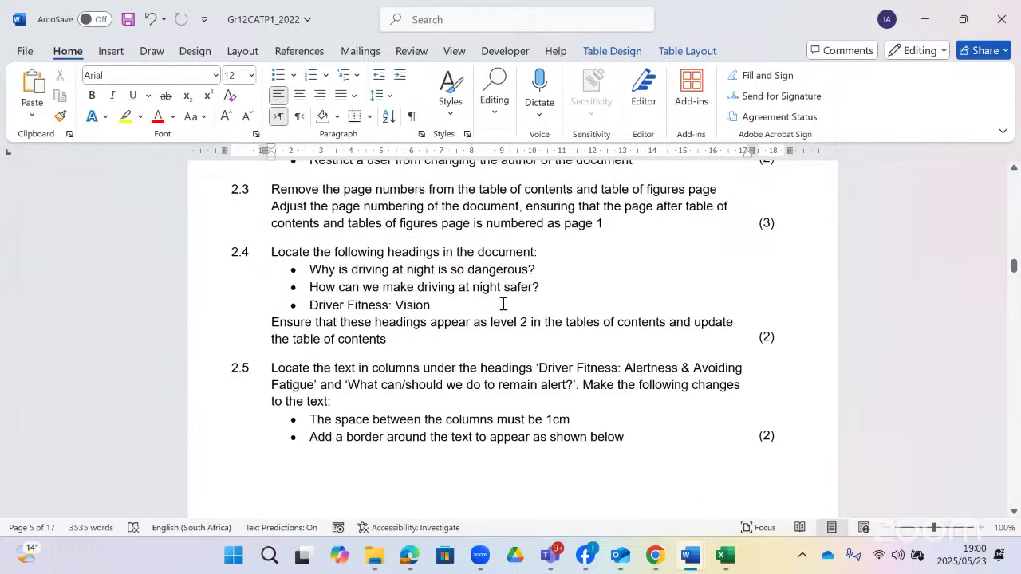
- Back in 2Night, make the 'Driver Fitness: Vision' heading a Heading 2
{"action": "key", "text": "alt+Tab"}
{"action": "left_click_drag", "start_coordinate": [546, 274], "coordinate": [388, 269]}
{"action": "scroll", "coordinate": [408, 341], "scroll_direction": "up", "scroll_amount": 1}
{"action": "scroll", "coordinate": [451, 359], "scroll_direction": "up", "scroll_amount": 1}
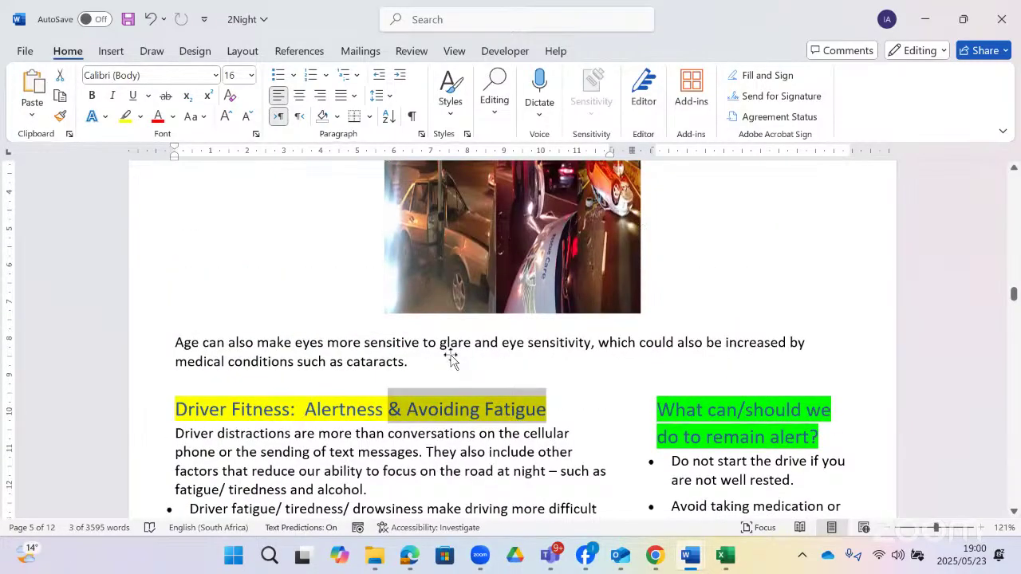
{"action": "scroll", "coordinate": [451, 359], "scroll_direction": "up", "scroll_amount": 1}
{"action": "scroll", "coordinate": [452, 359], "scroll_direction": "down", "scroll_amount": 3}
{"action": "scroll", "coordinate": [451, 359], "scroll_direction": "up", "scroll_amount": 12}
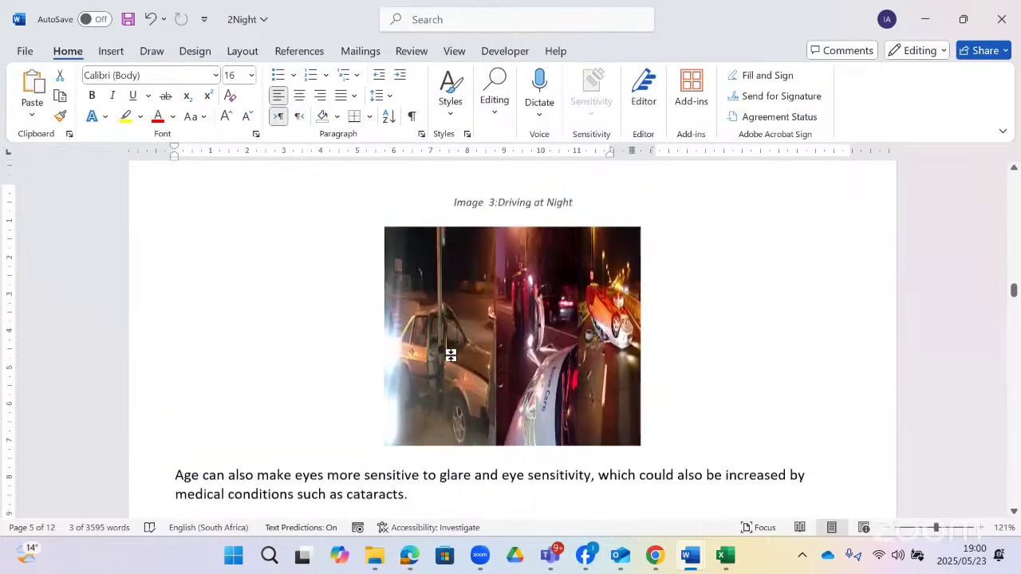
{"action": "scroll", "coordinate": [451, 359], "scroll_direction": "up", "scroll_amount": 3}
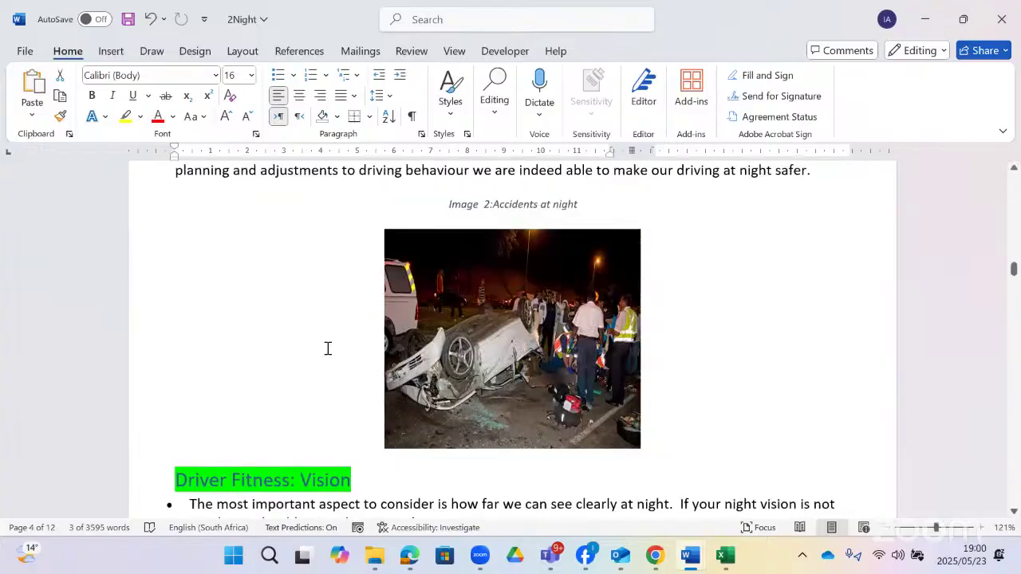
{"action": "scroll", "coordinate": [326, 349], "scroll_direction": "down", "scroll_amount": 2}
{"action": "left_click_drag", "start_coordinate": [350, 341], "coordinate": [176, 341]}
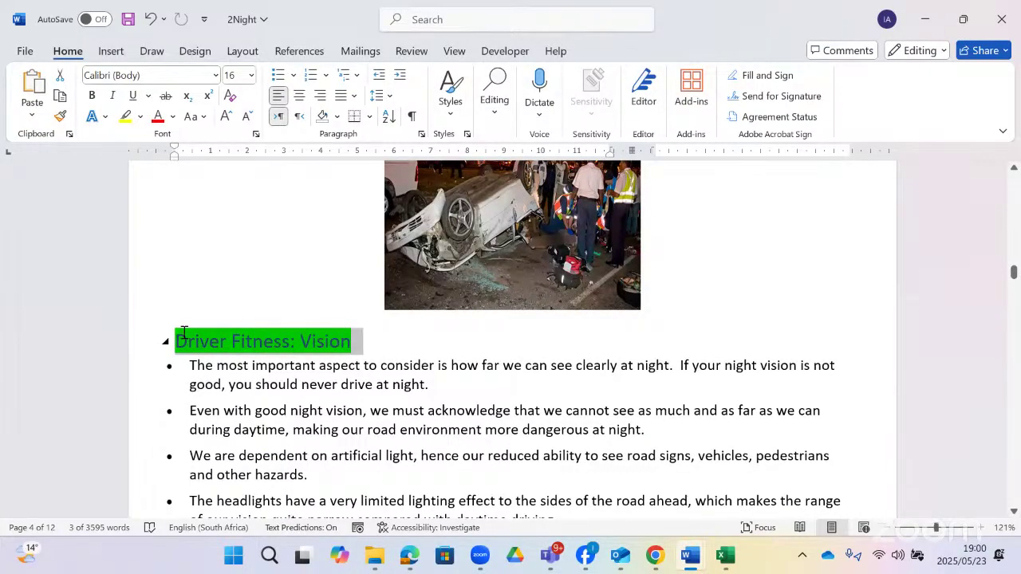
{"action": "left_click", "coordinate": [449, 118]}
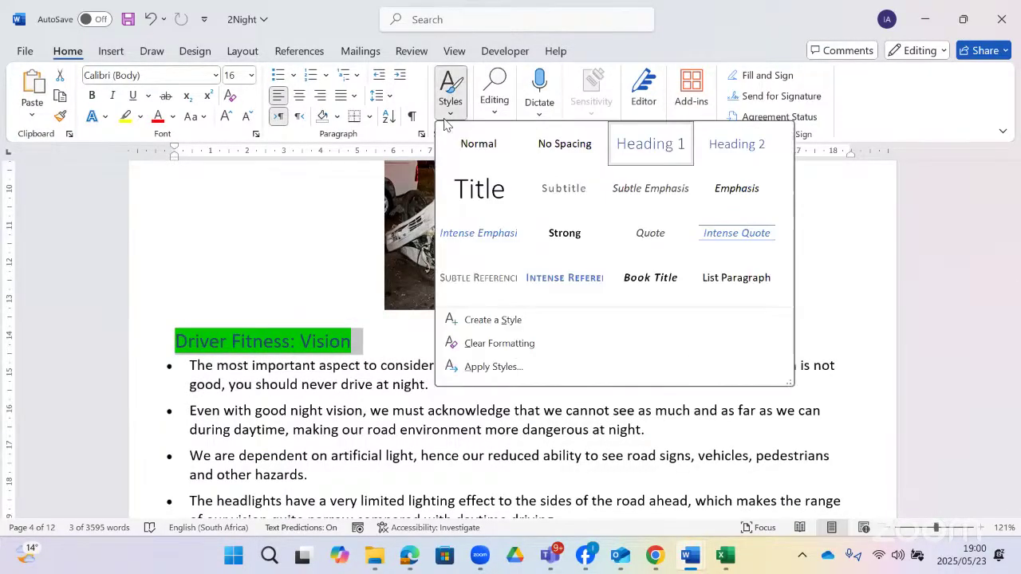
{"action": "left_click", "coordinate": [742, 150]}
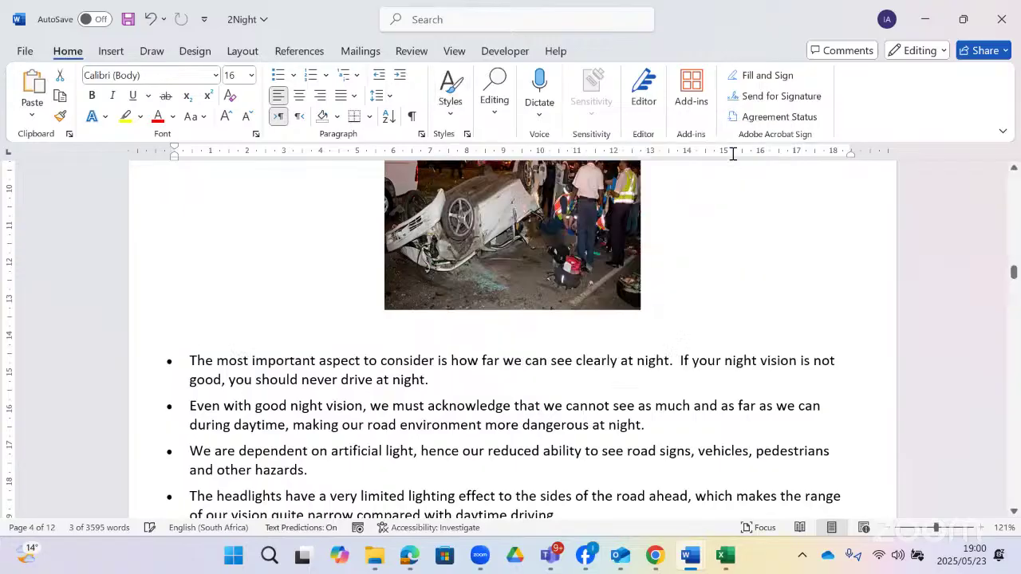
- Apply Heading 2 to the heading on making night driving safer
{"action": "scroll", "coordinate": [452, 406], "scroll_direction": "up", "scroll_amount": 5}
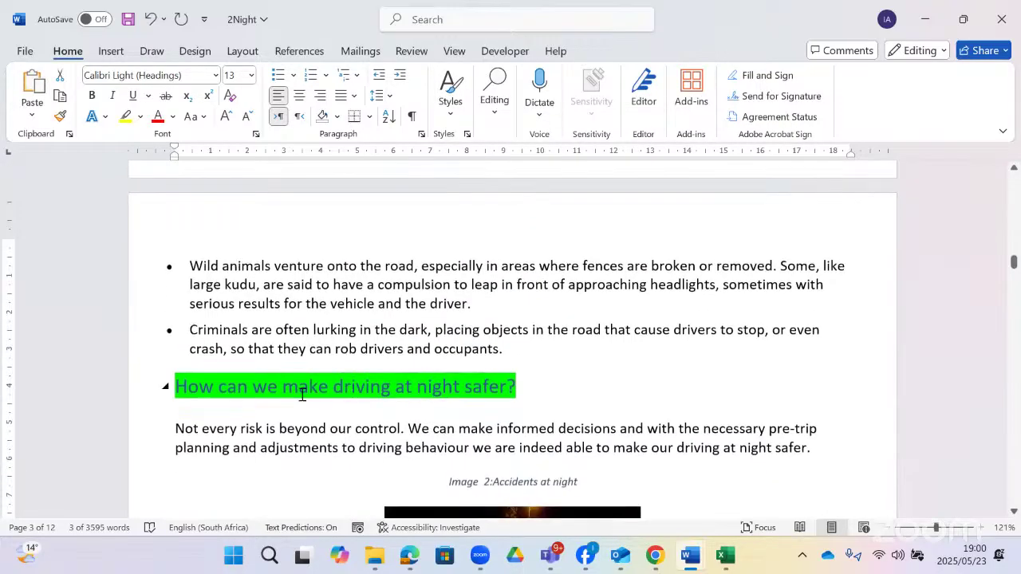
{"action": "left_click_drag", "start_coordinate": [443, 386], "coordinate": [175, 399]}
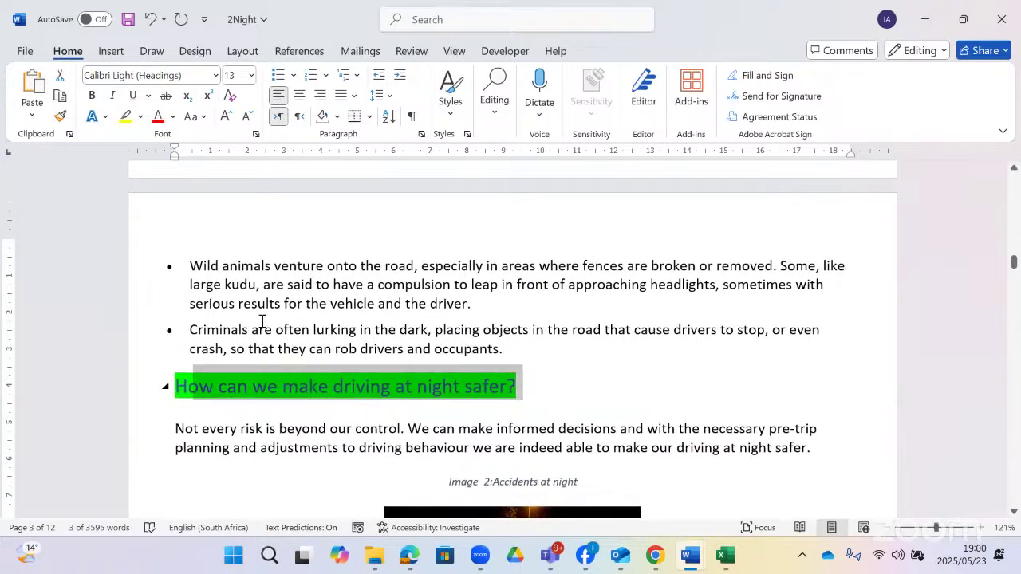
{"action": "left_click", "coordinate": [451, 108]}
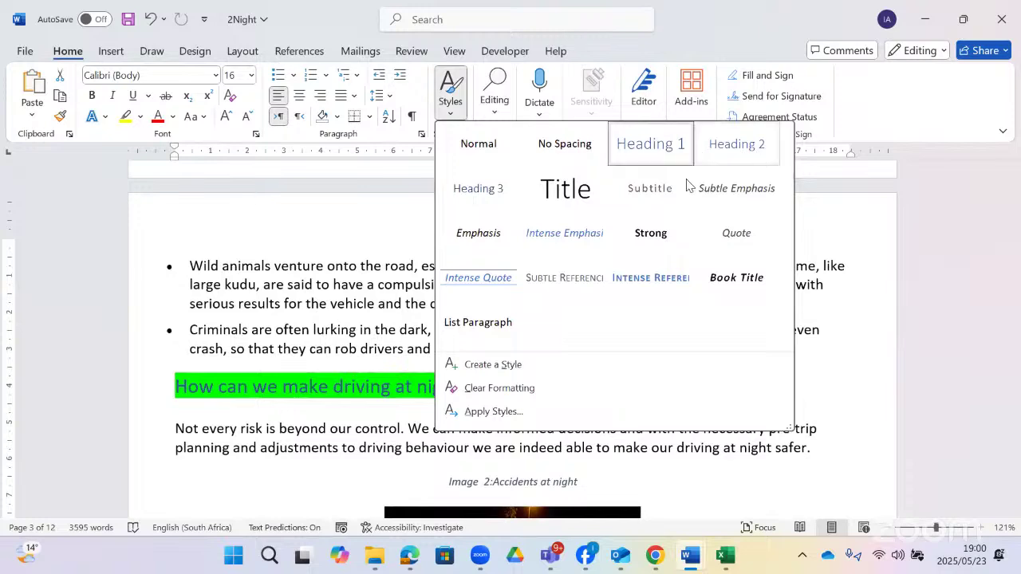
{"action": "left_click", "coordinate": [734, 141]}
- Apply Heading 2 to the heading on why night driving is dangerous
{"action": "scroll", "coordinate": [469, 385], "scroll_direction": "up", "scroll_amount": 3}
{"action": "scroll", "coordinate": [470, 386], "scroll_direction": "up", "scroll_amount": 6}
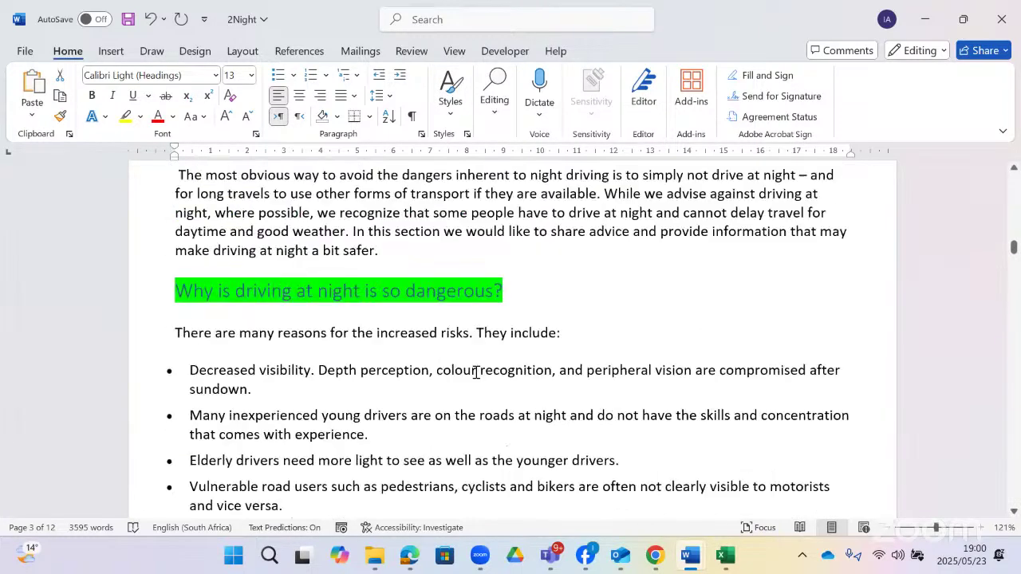
{"action": "triple_click", "coordinate": [503, 292]}
{"action": "left_click", "coordinate": [159, 292]}
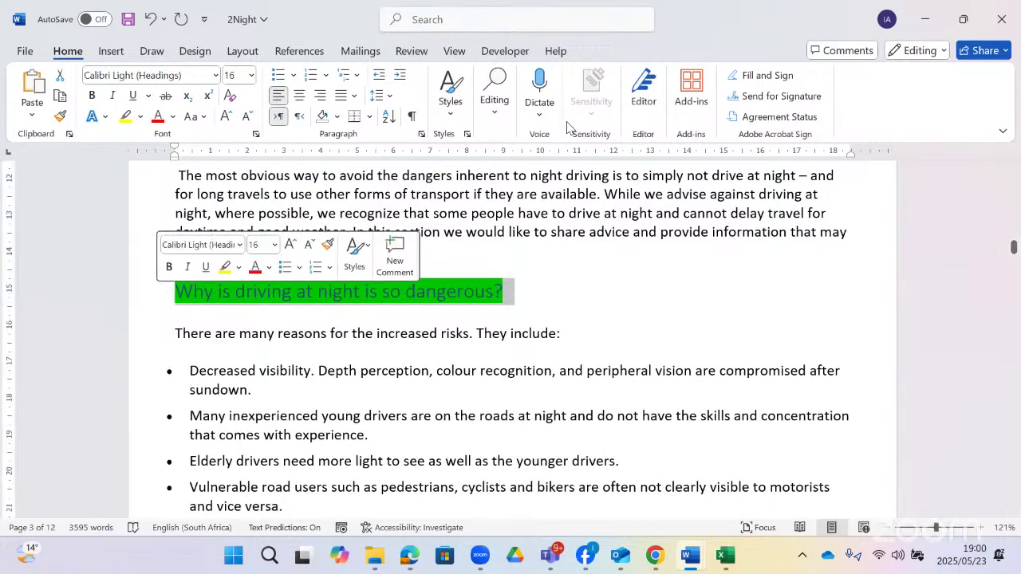
{"action": "left_click", "coordinate": [451, 95]}
{"action": "left_click", "coordinate": [726, 143]}
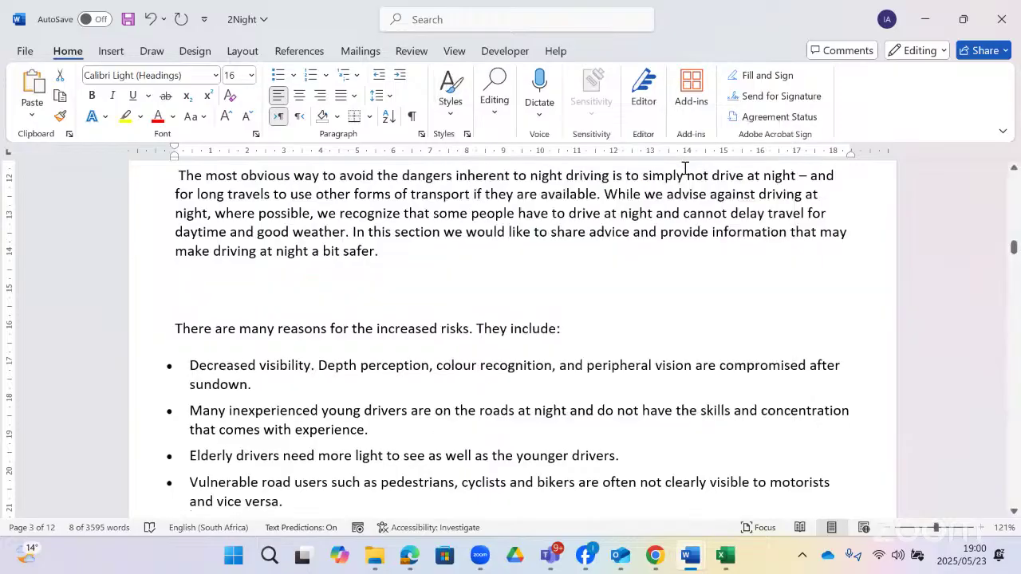
{"action": "scroll", "coordinate": [567, 324], "scroll_direction": "up", "scroll_amount": 4}
{"action": "scroll", "coordinate": [573, 324], "scroll_direction": "up", "scroll_amount": 10}
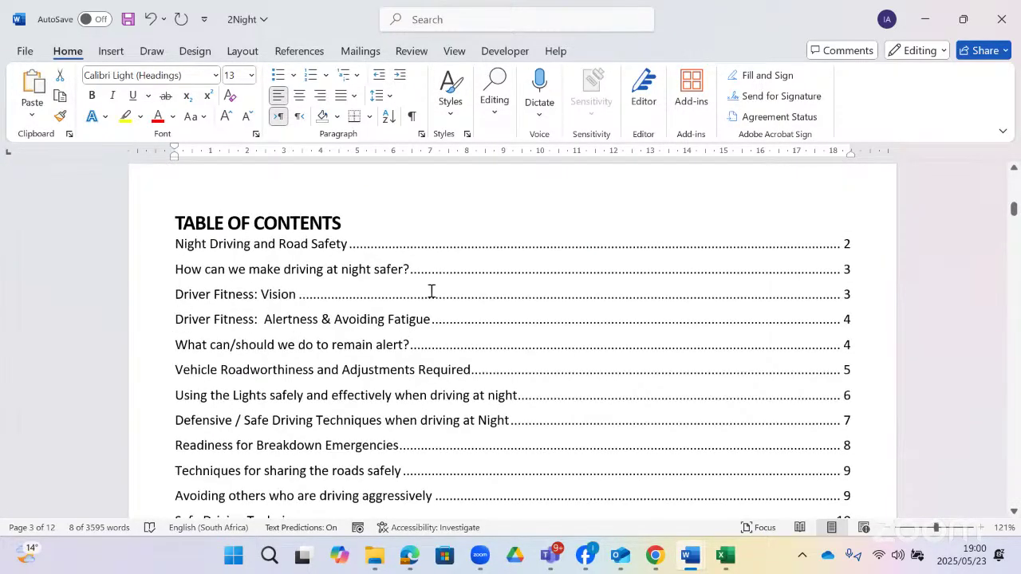
- Update the entire table of contents, then return to the Gr12CATP1_2022 question paper
{"action": "right_click", "coordinate": [348, 297]}
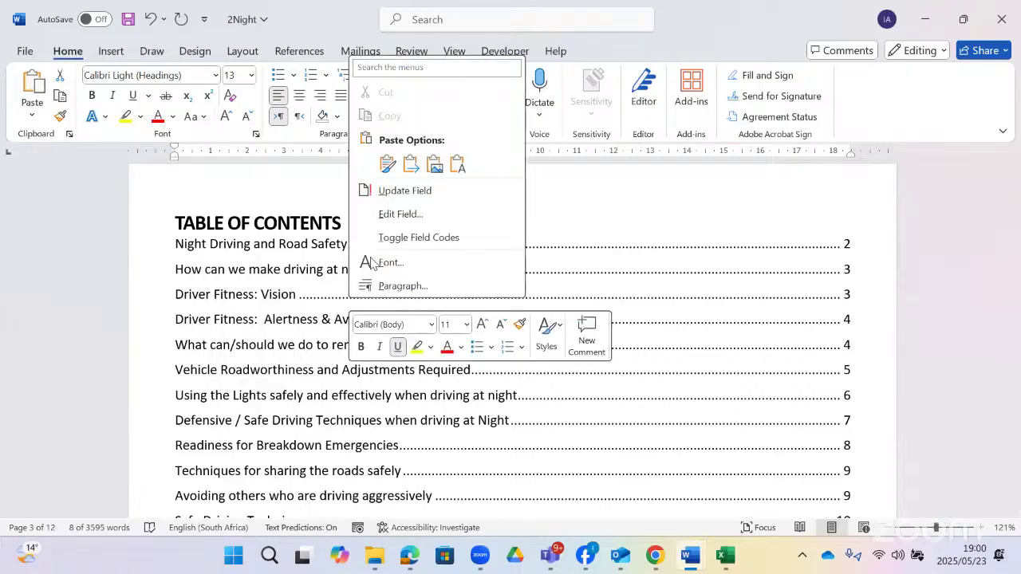
{"action": "left_click", "coordinate": [410, 193]}
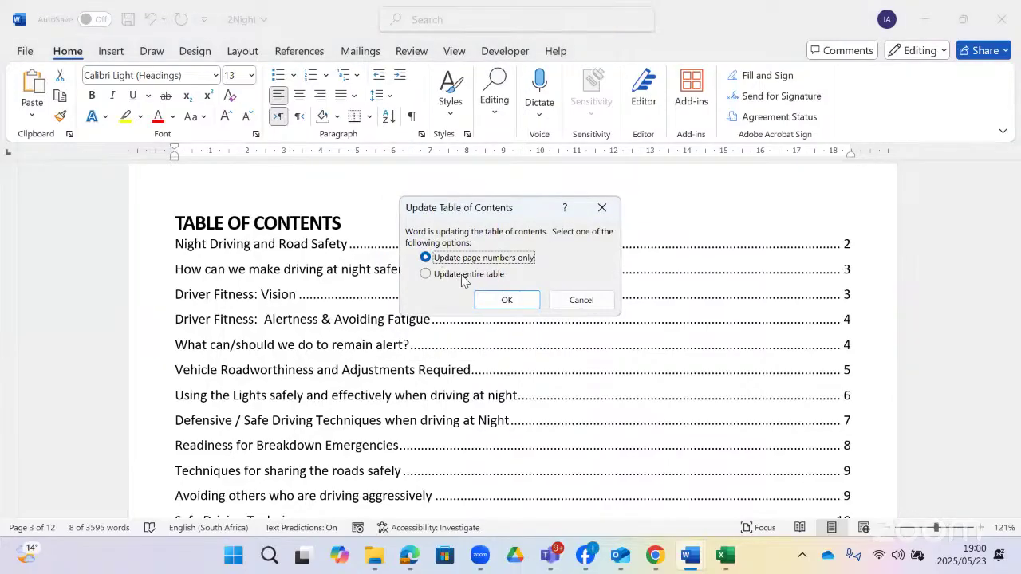
{"action": "left_click", "coordinate": [482, 277]}
{"action": "left_click", "coordinate": [515, 300]}
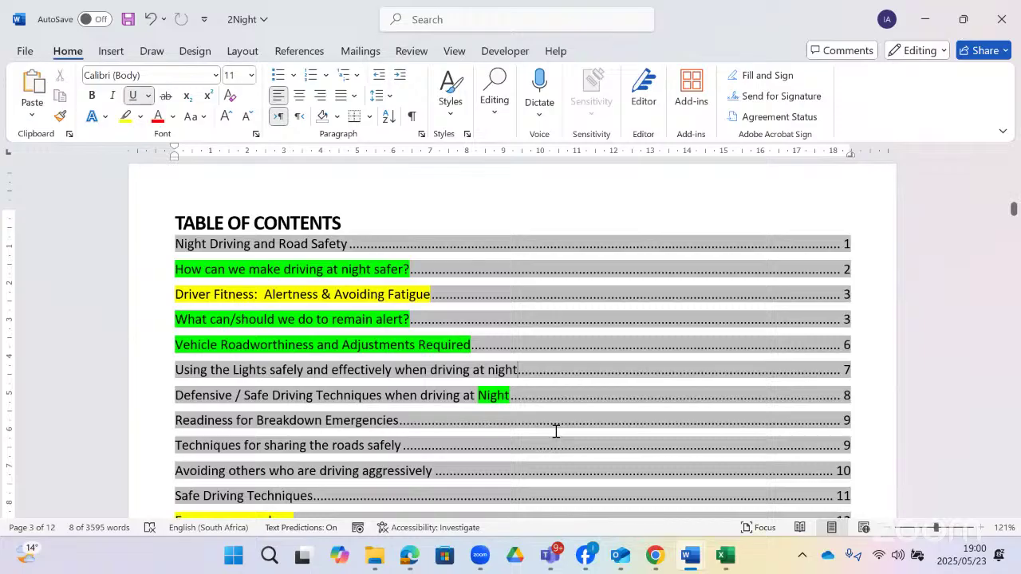
{"action": "key", "text": "alt+Tab"}
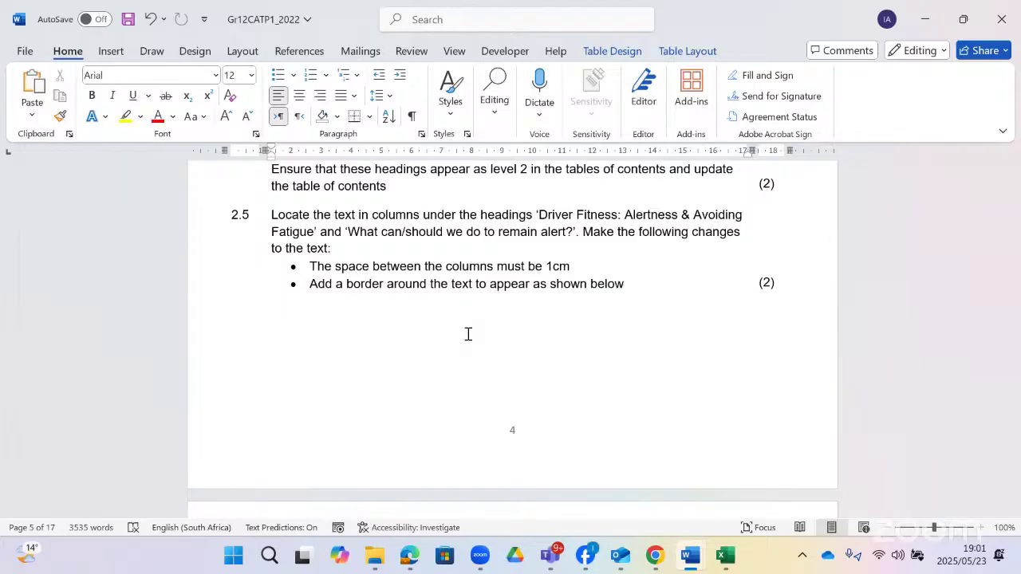
- Read question 2.6, then select both columns of the 'Driver Fitness: Alertness' text in 2Night
{"action": "scroll", "coordinate": [625, 253], "scroll_direction": "down", "scroll_amount": 5}
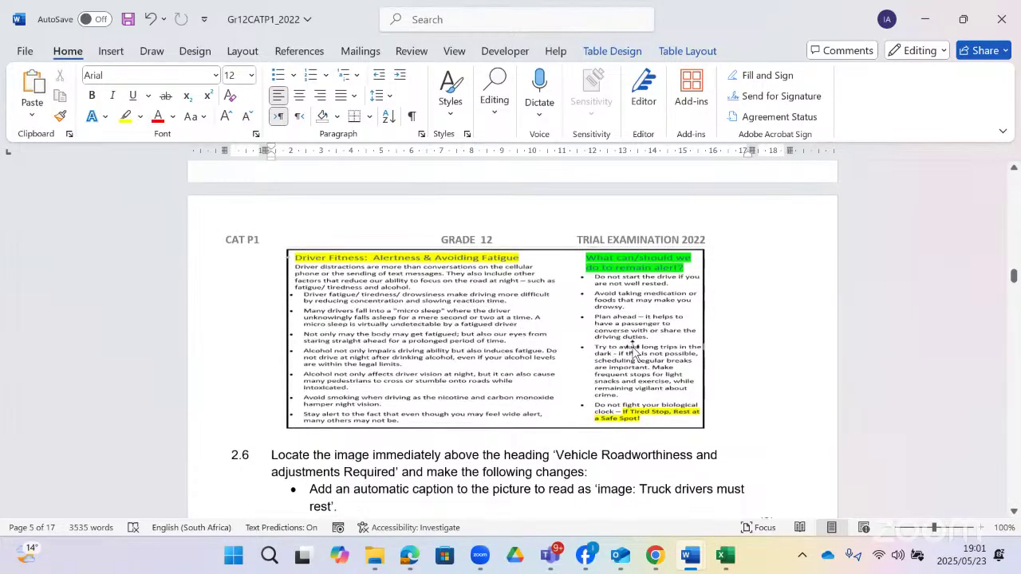
{"action": "scroll", "coordinate": [563, 319], "scroll_direction": "down", "scroll_amount": 4}
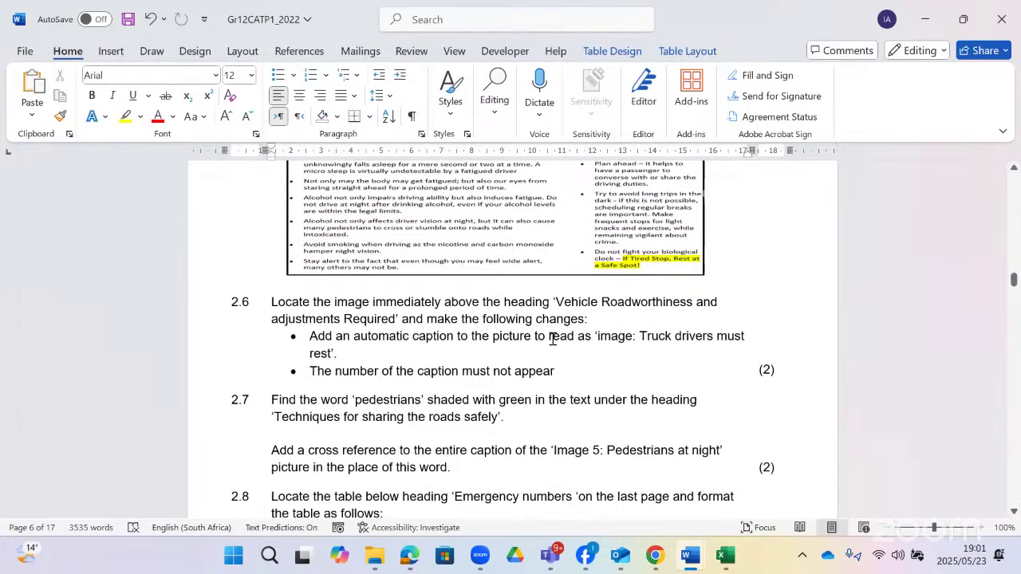
{"action": "key", "text": "alt+Tab"}
{"action": "scroll", "coordinate": [576, 339], "scroll_direction": "down", "scroll_amount": 5}
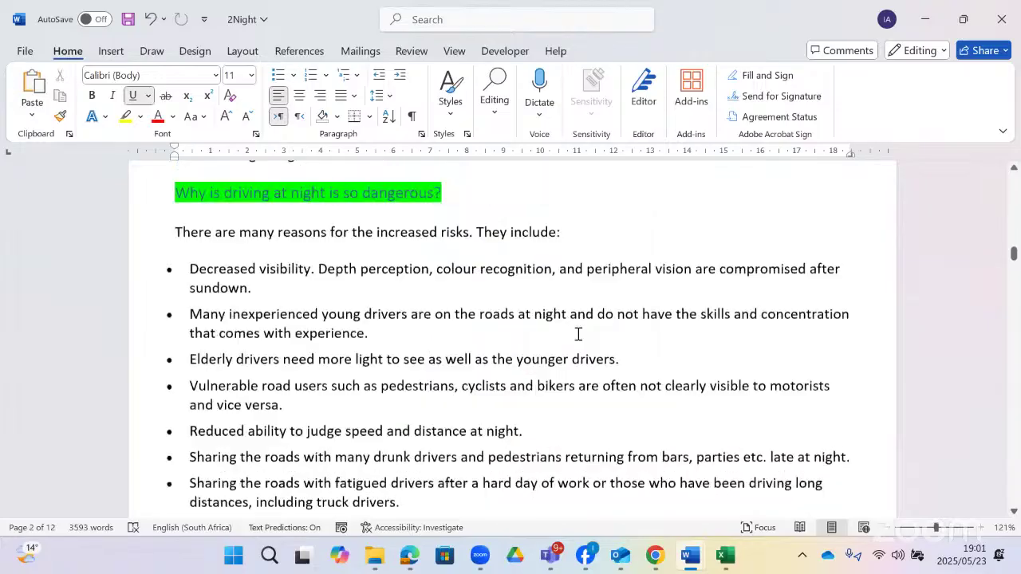
{"action": "scroll", "coordinate": [579, 337], "scroll_direction": "down", "scroll_amount": 10}
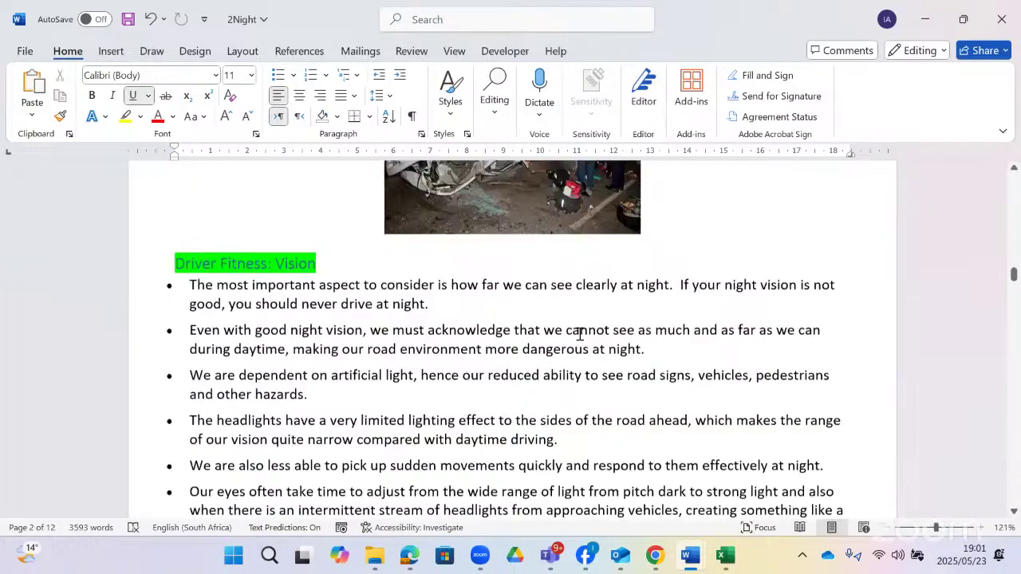
{"action": "scroll", "coordinate": [580, 333], "scroll_direction": "down", "scroll_amount": 5}
{"action": "scroll", "coordinate": [580, 333], "scroll_direction": "down", "scroll_amount": 10}
{"action": "scroll", "coordinate": [582, 330], "scroll_direction": "up", "scroll_amount": 4}
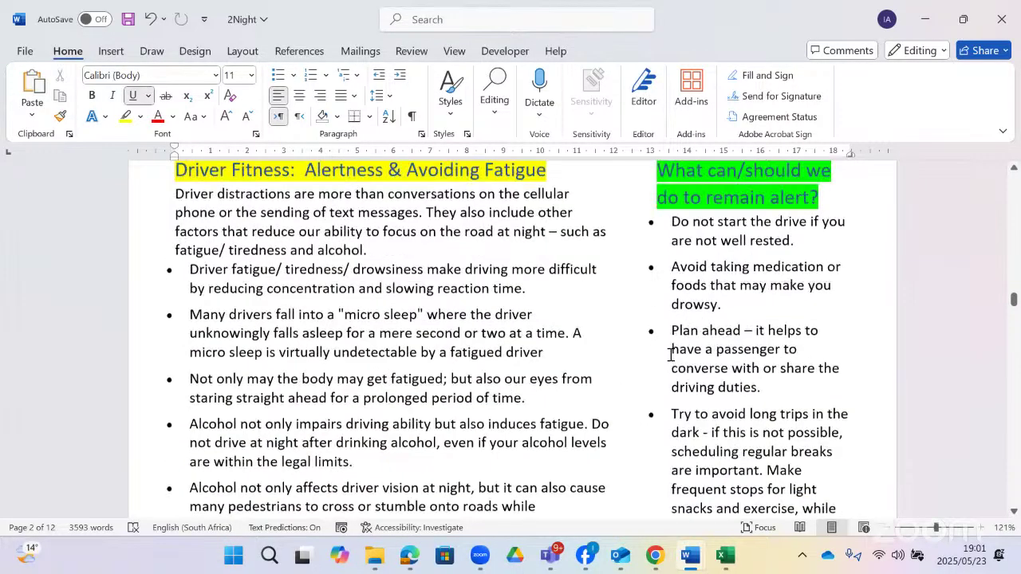
{"action": "scroll", "coordinate": [671, 355], "scroll_direction": "down", "scroll_amount": 1}
{"action": "scroll", "coordinate": [767, 389], "scroll_direction": "down", "scroll_amount": 3}
{"action": "left_click_drag", "start_coordinate": [649, 401], "coordinate": [174, 221]}
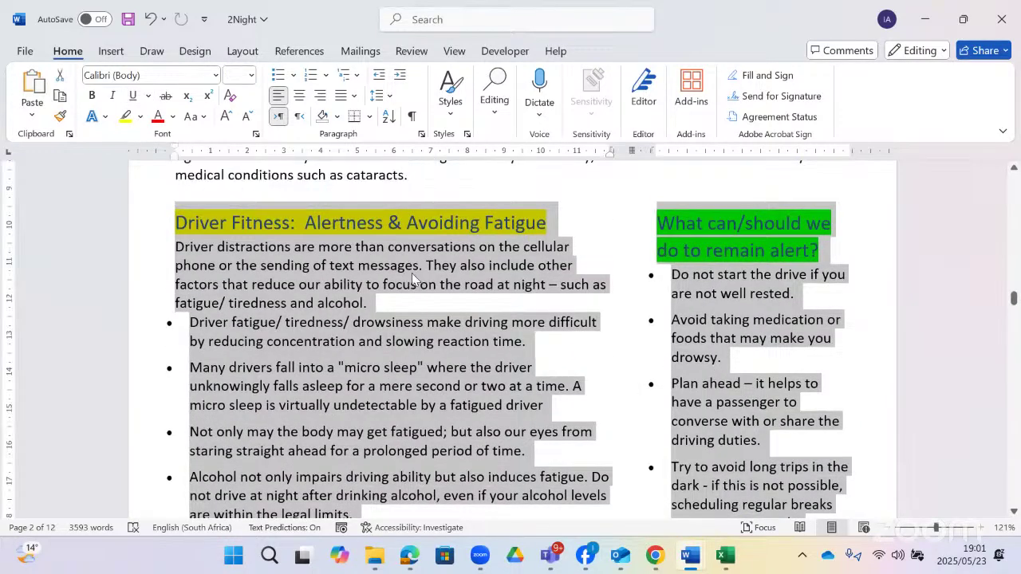
{"action": "scroll", "coordinate": [412, 273], "scroll_direction": "down", "scroll_amount": 6}
{"action": "scroll", "coordinate": [416, 273], "scroll_direction": "down", "scroll_amount": 5}
{"action": "scroll", "coordinate": [414, 276], "scroll_direction": "up", "scroll_amount": 10}
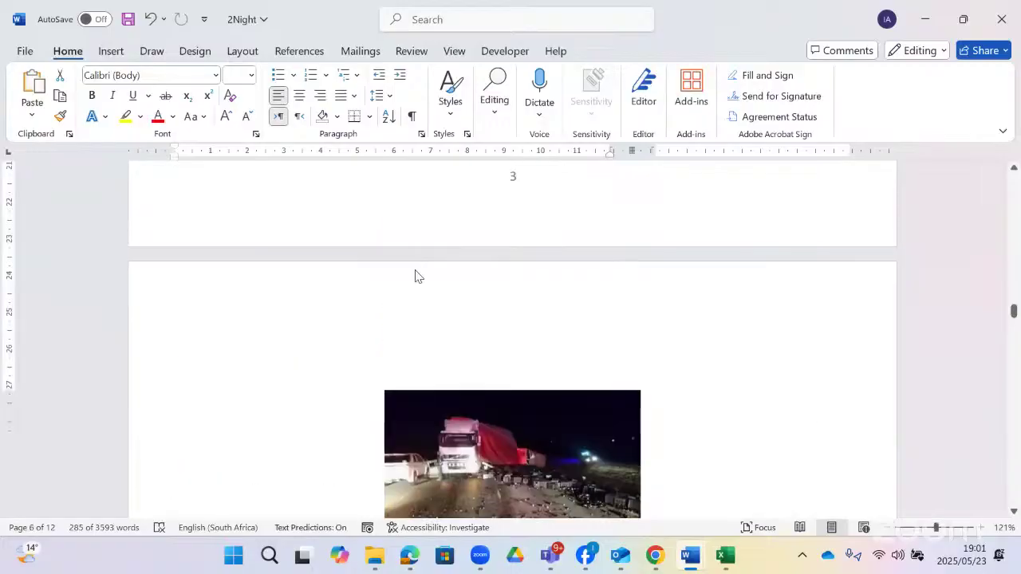
{"action": "scroll", "coordinate": [366, 207], "scroll_direction": "down", "scroll_amount": 3}
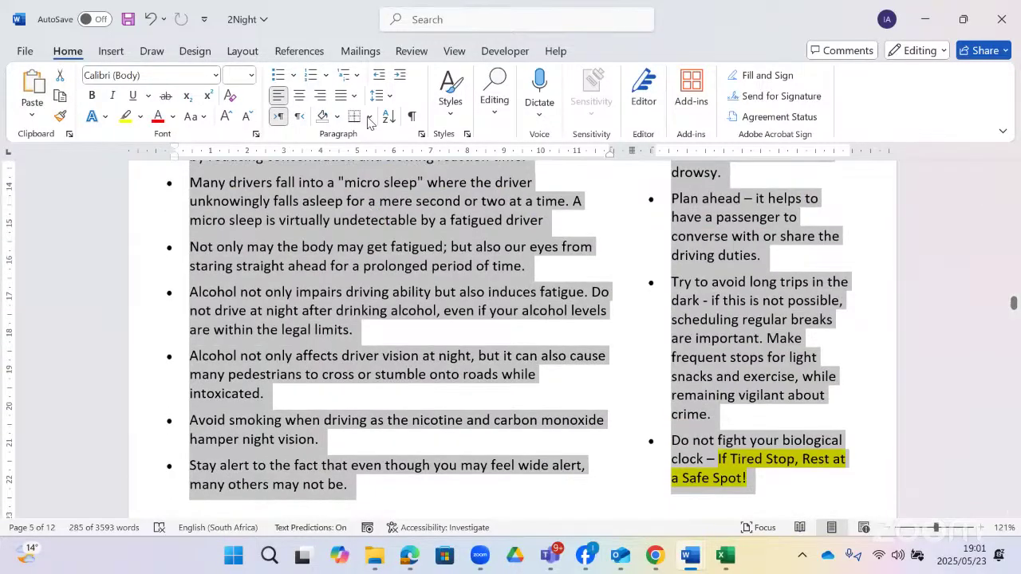
- Set the selected Driver Fitness text to two columns with 1 cm spacing
{"action": "left_click", "coordinate": [425, 18]}
{"action": "type", "text": "colum"}
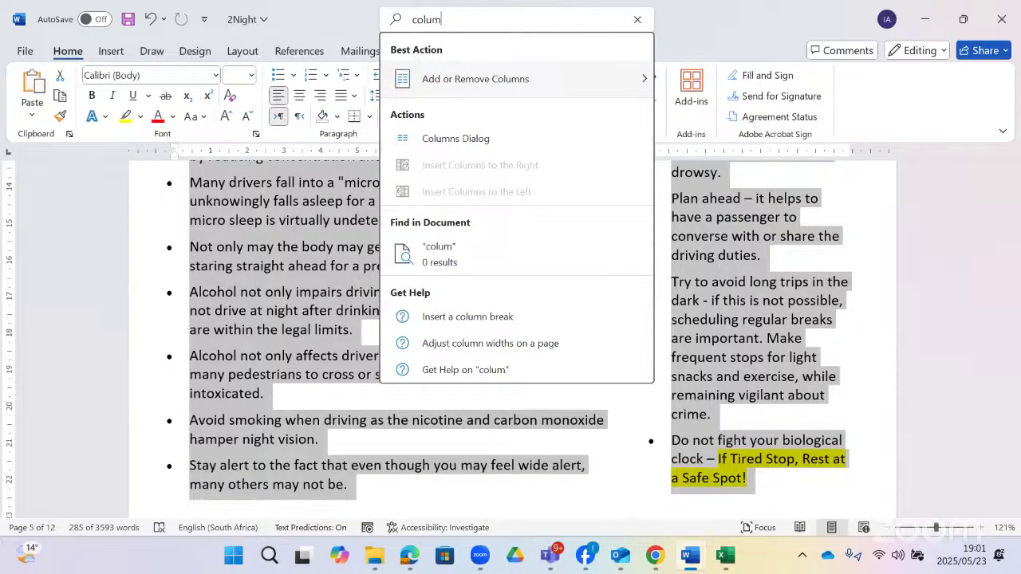
{"action": "mouse_move", "coordinate": [458, 78]}
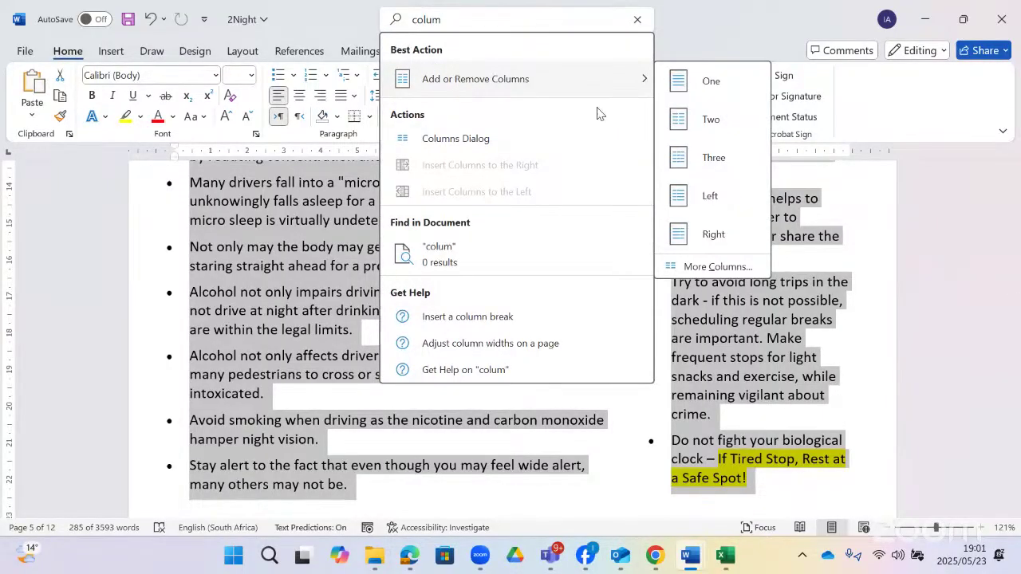
{"action": "left_click", "coordinate": [717, 267]}
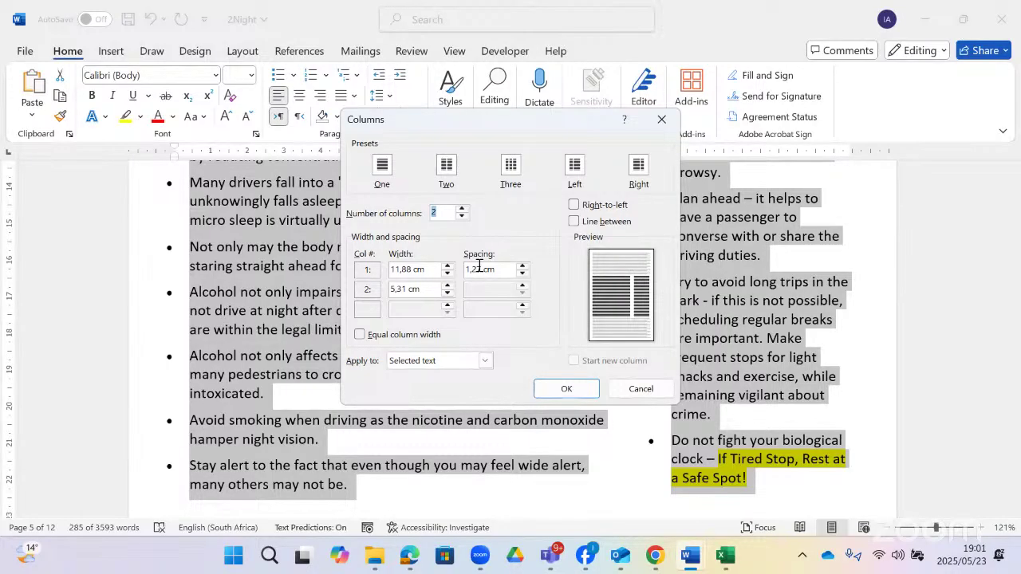
{"action": "left_click_drag", "start_coordinate": [479, 269], "coordinate": [463, 274]}
{"action": "type", "text": "1"}
{"action": "left_click", "coordinate": [484, 361]}
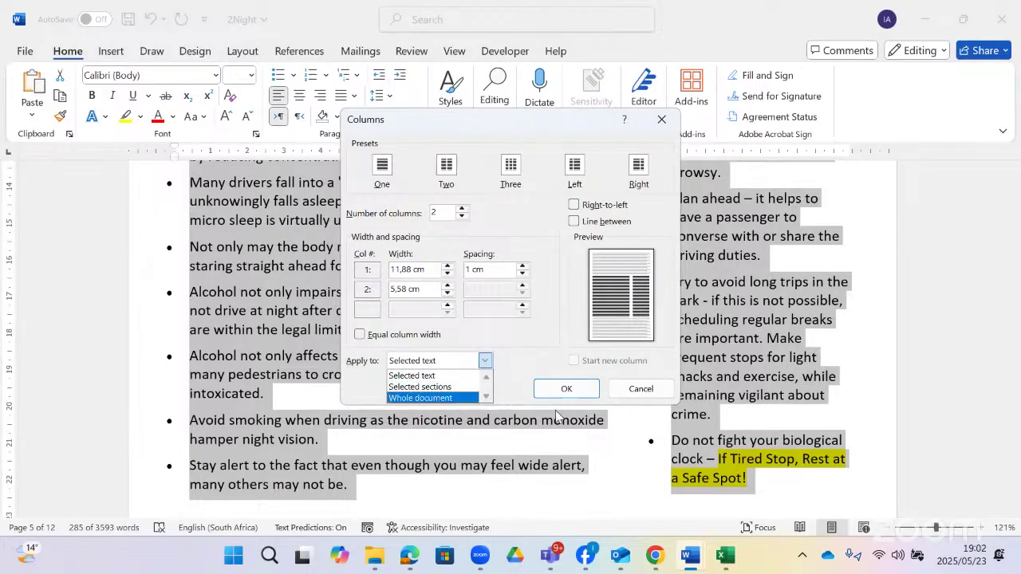
{"action": "left_click", "coordinate": [539, 341]}
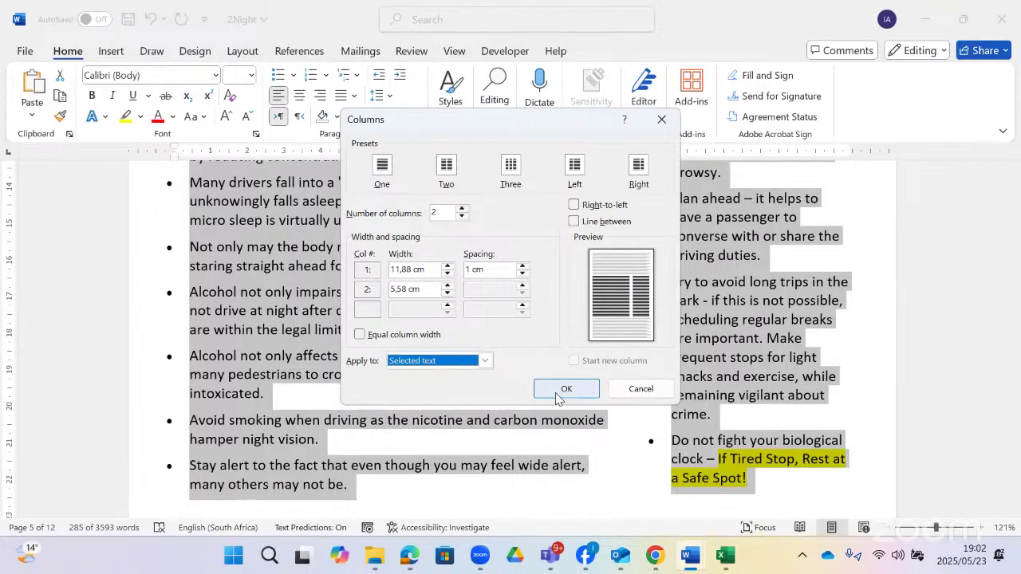
{"action": "left_click", "coordinate": [557, 392]}
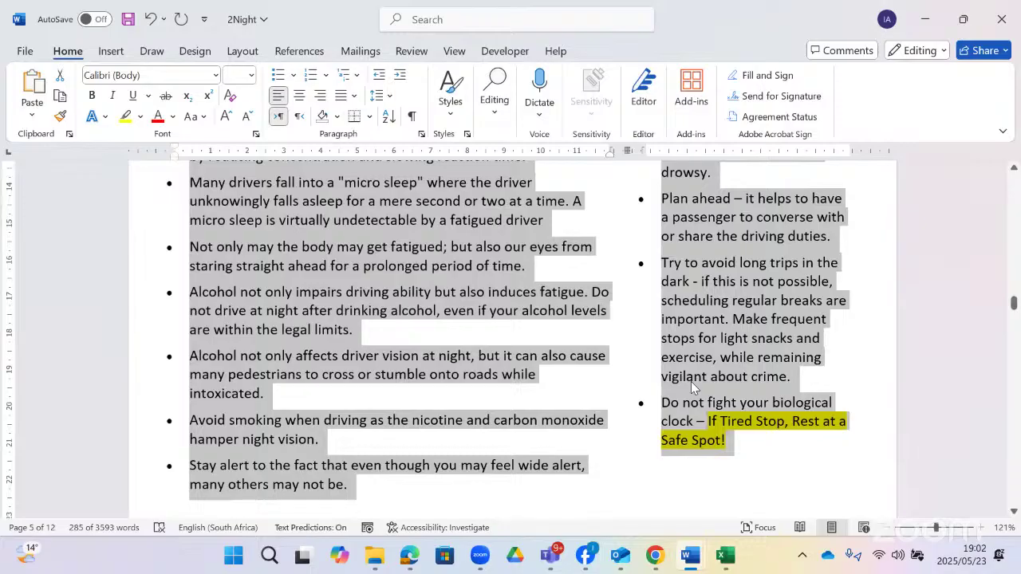
{"action": "scroll", "coordinate": [690, 381], "scroll_direction": "up", "scroll_amount": 5}
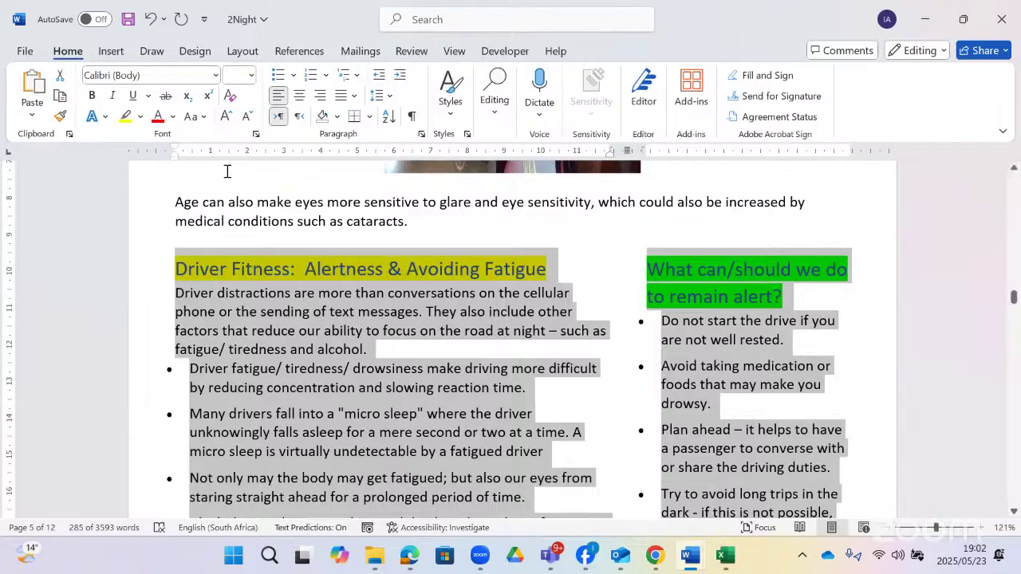
- Choose a 3-D setting with the double-line style in Borders and Shading
{"action": "double_click", "coordinate": [369, 153]}
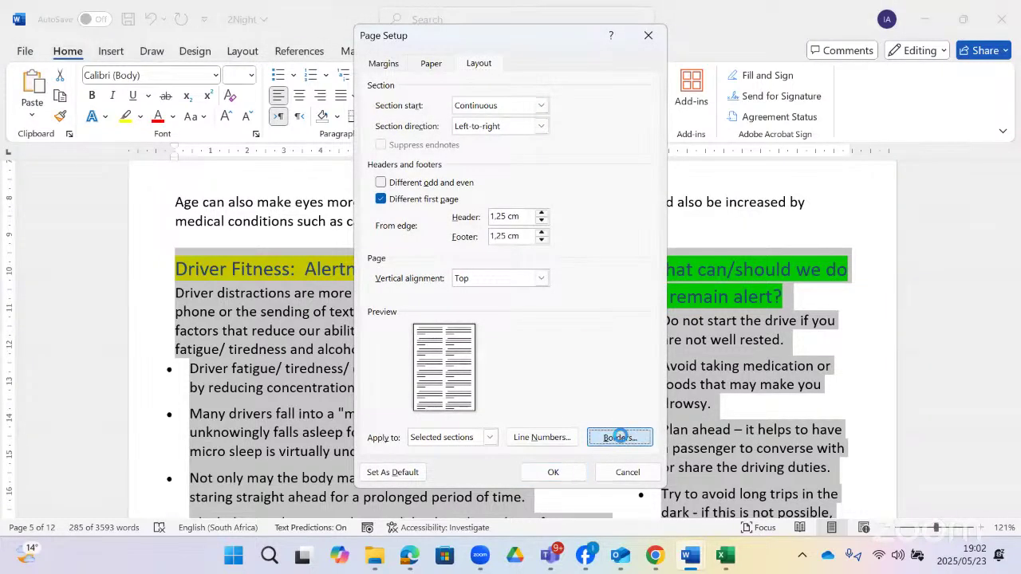
{"action": "key", "text": "Escape"}
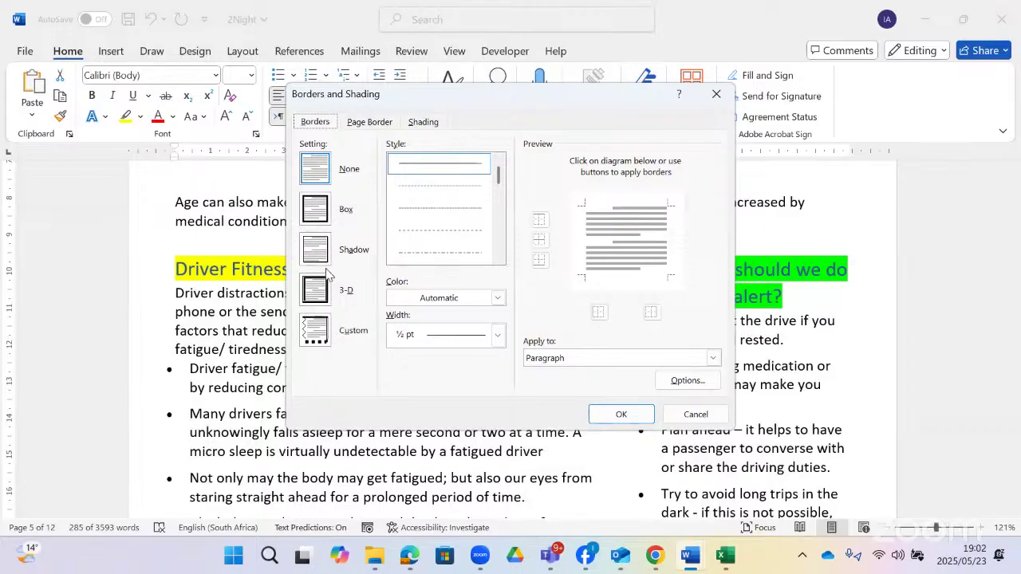
{"action": "left_click", "coordinate": [316, 289]}
{"action": "scroll", "coordinate": [494, 255], "scroll_direction": "down", "scroll_amount": 2}
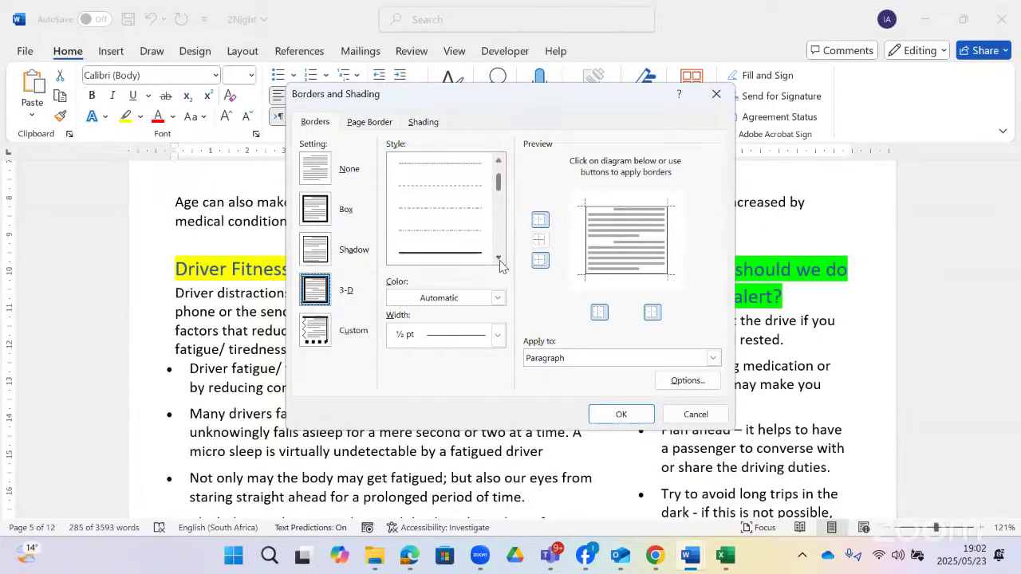
{"action": "left_click", "coordinate": [456, 208]}
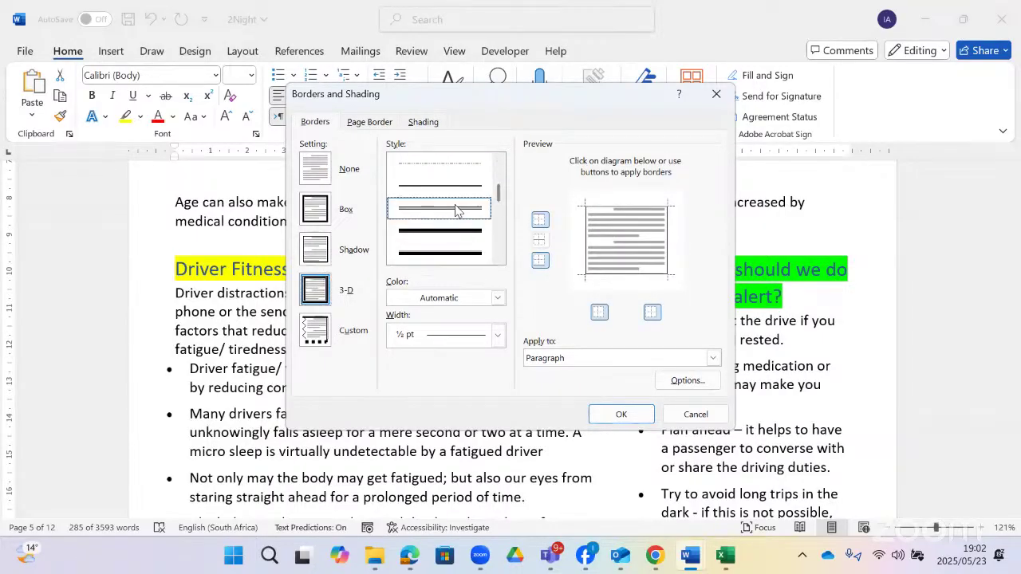
- Apply the border to Paragraph, keep the default spacing options, and confirm
{"action": "left_click", "coordinate": [712, 358]}
{"action": "left_click", "coordinate": [710, 361]}
{"action": "left_click", "coordinate": [711, 361]}
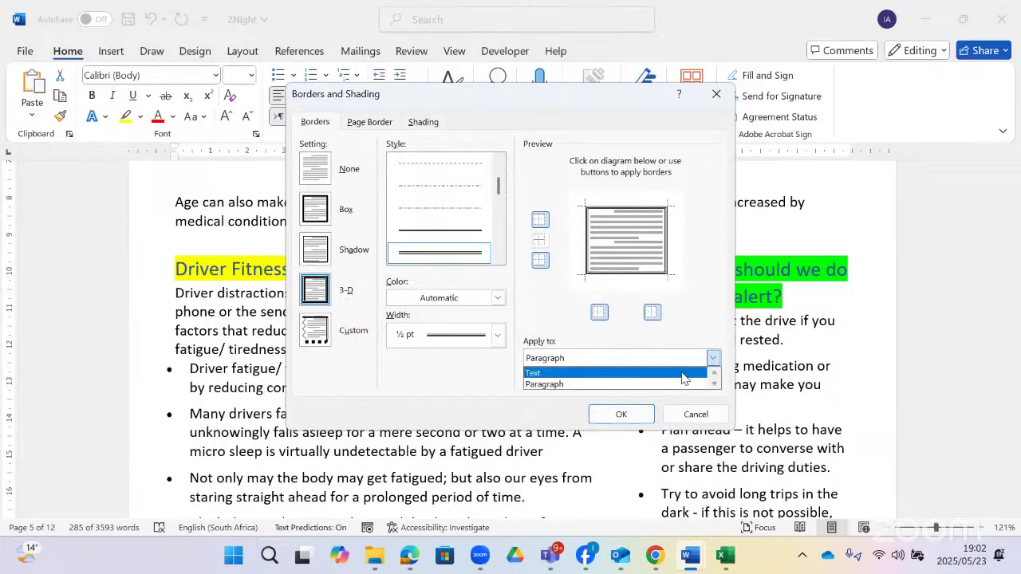
{"action": "left_click", "coordinate": [683, 373]}
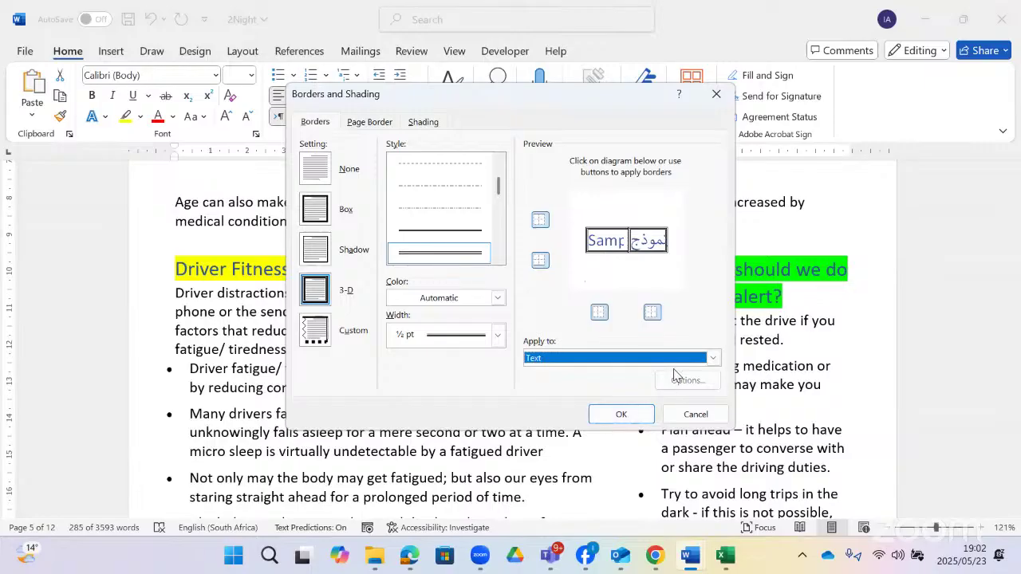
{"action": "left_click", "coordinate": [711, 358]}
{"action": "left_click", "coordinate": [633, 386]}
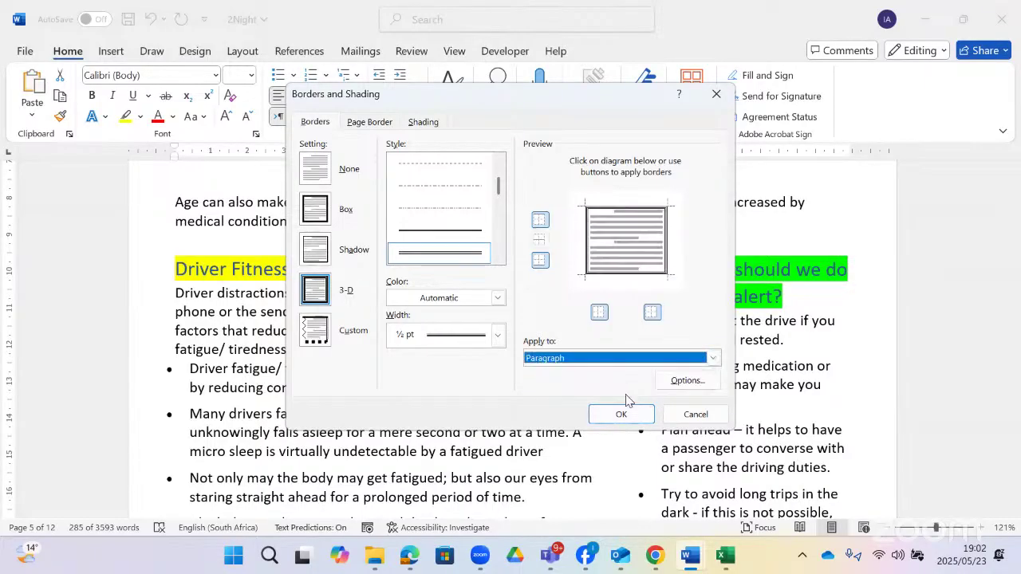
{"action": "left_click", "coordinate": [689, 382]}
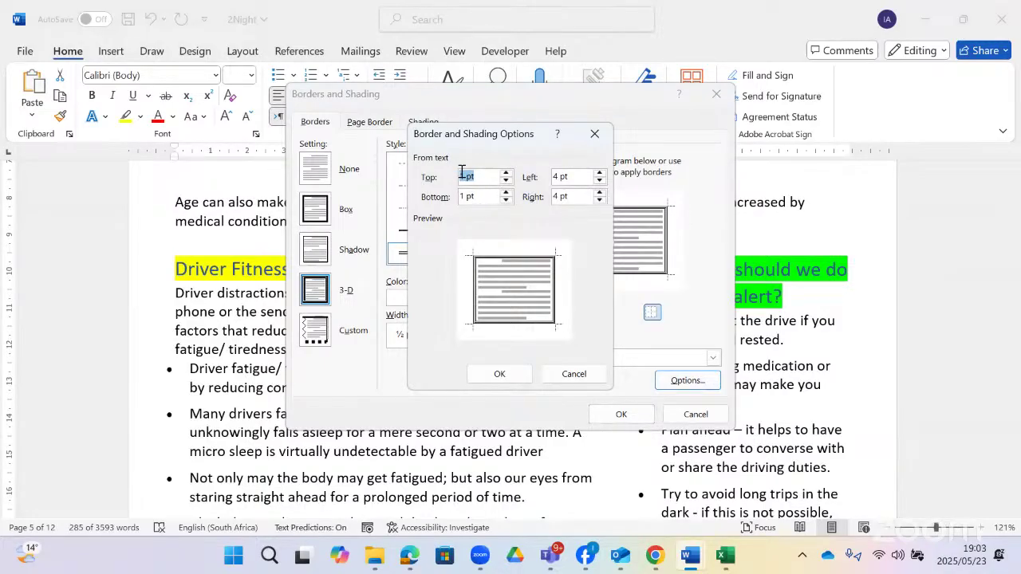
{"action": "left_click", "coordinate": [506, 378]}
{"action": "left_click", "coordinate": [620, 414]}
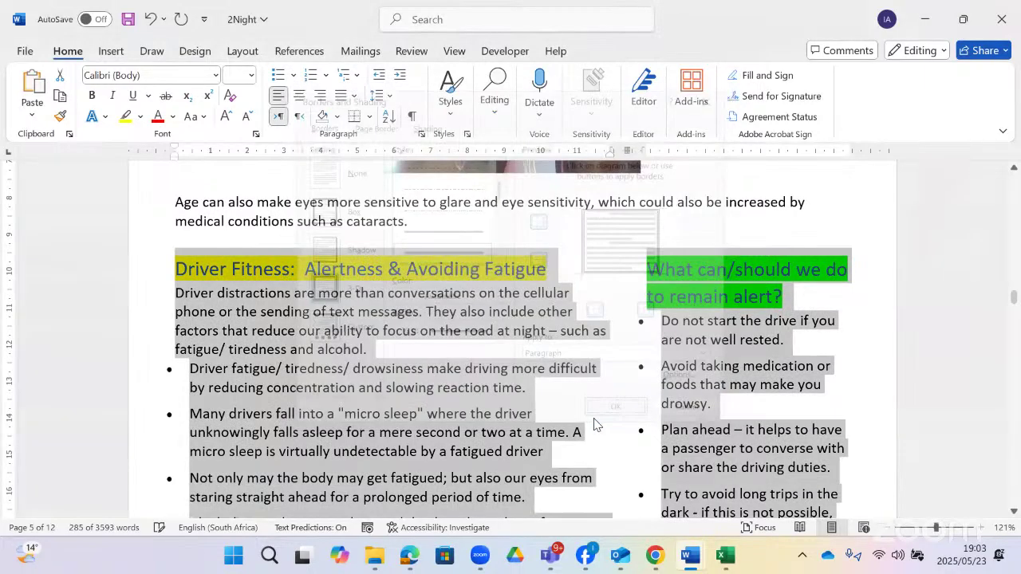
{"action": "scroll", "coordinate": [564, 368], "scroll_direction": "down", "scroll_amount": 2}
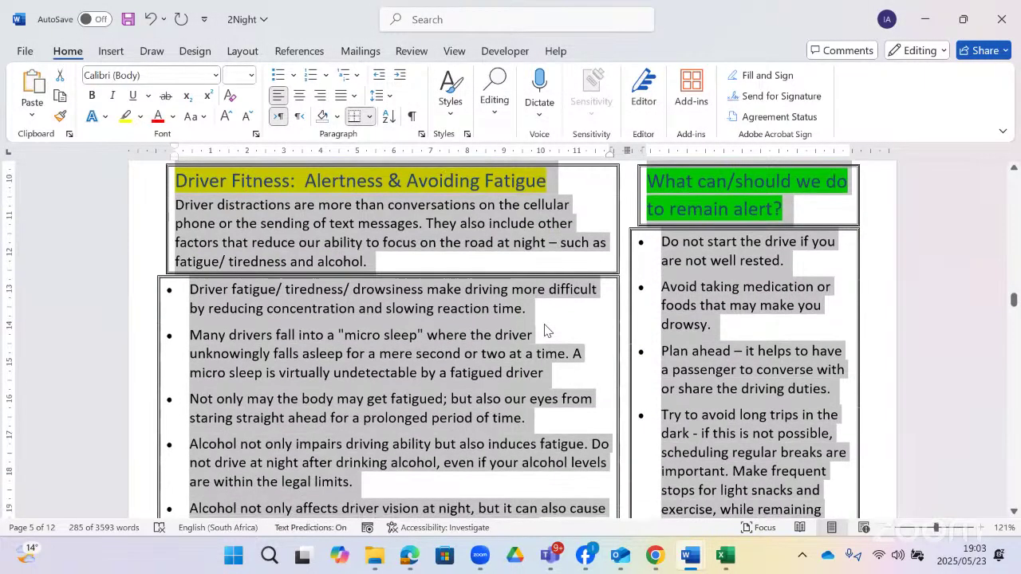
- Review the bordered text, then search for the columns command with 'colum'
{"action": "scroll", "coordinate": [546, 329], "scroll_direction": "down", "scroll_amount": 4}
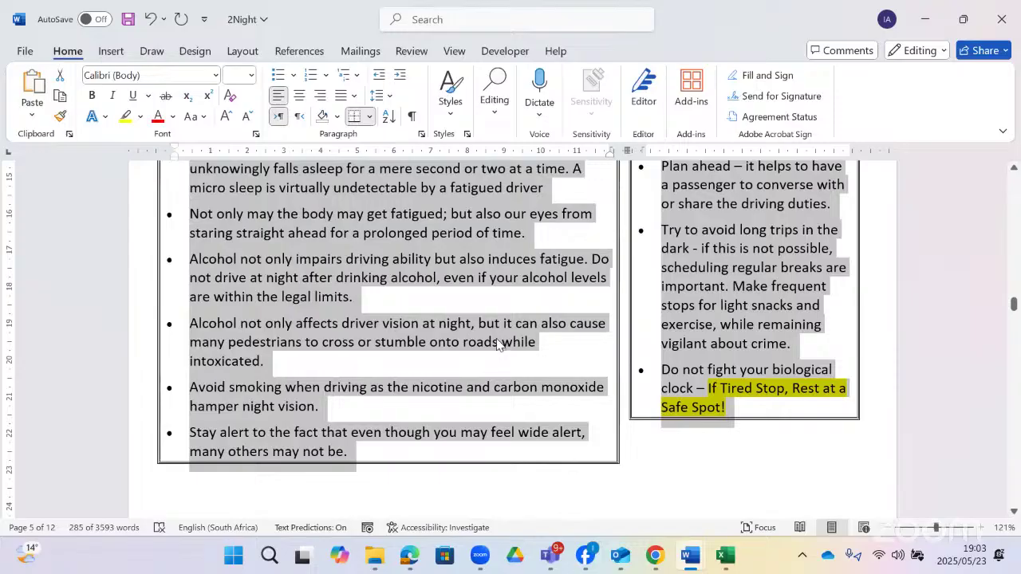
{"action": "scroll", "coordinate": [497, 345], "scroll_direction": "up", "scroll_amount": 4}
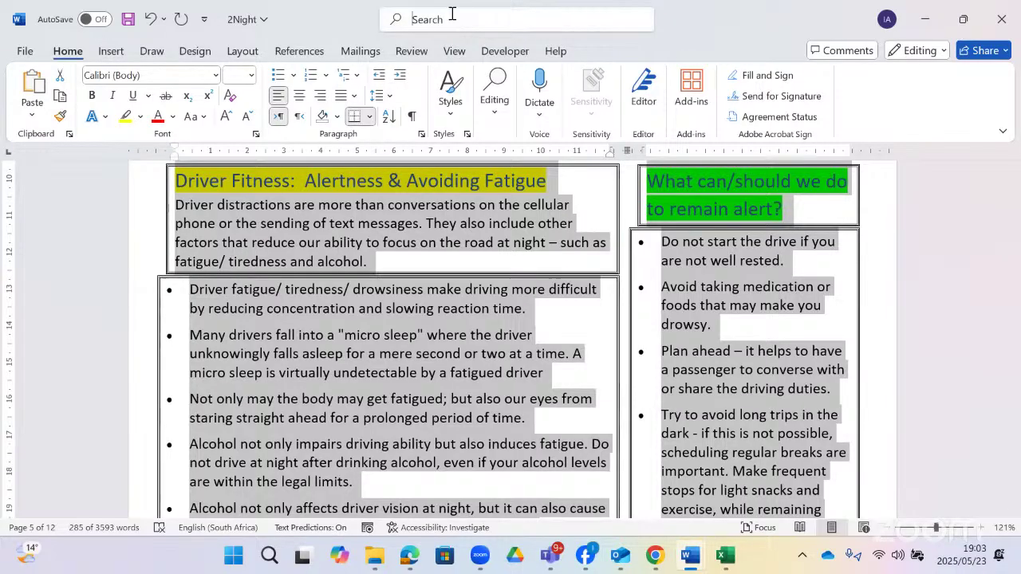
{"action": "left_click", "coordinate": [412, 19]}
{"action": "type", "text": "colum"}
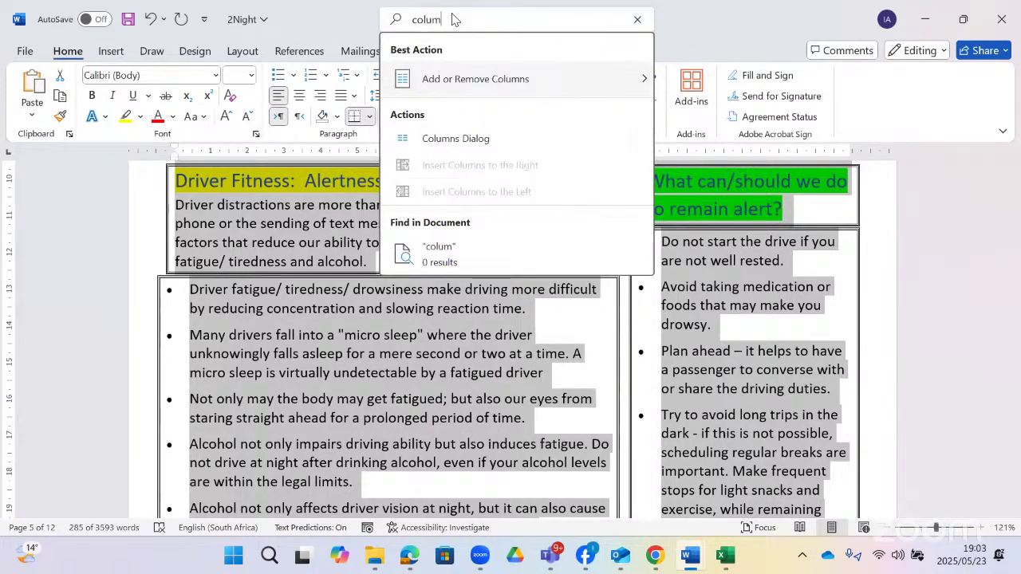
- Reconfirm two columns with 1 cm spacing on the selected text in More Columns
{"action": "mouse_move", "coordinate": [577, 78]}
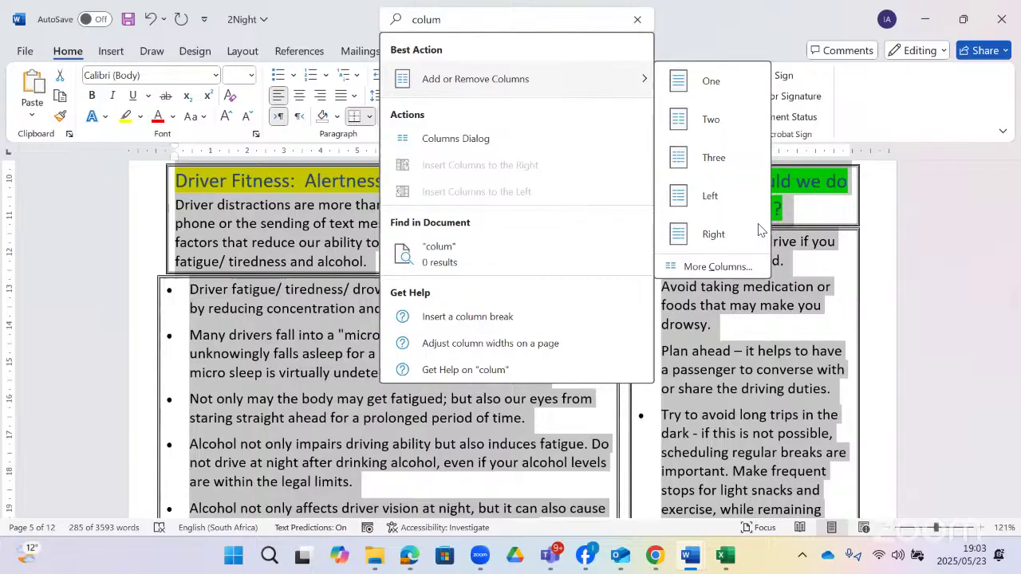
{"action": "left_click", "coordinate": [723, 267]}
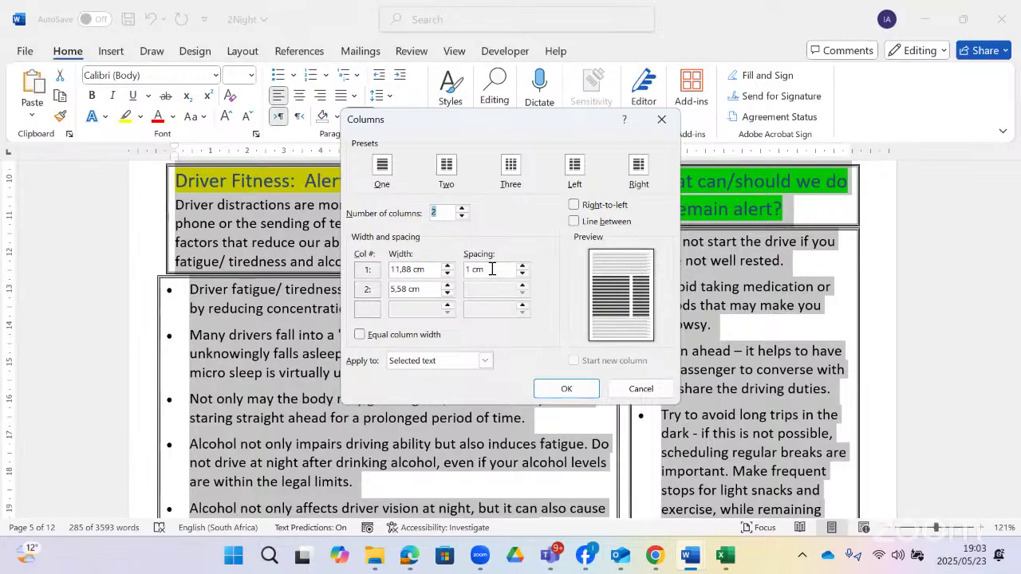
{"action": "left_click", "coordinate": [485, 361]}
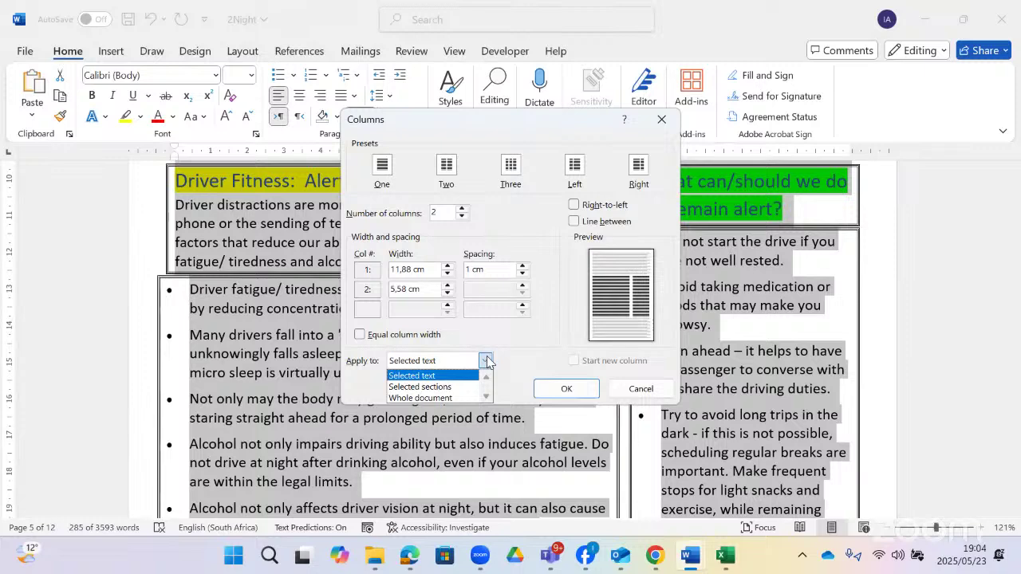
{"action": "left_click", "coordinate": [485, 361]}
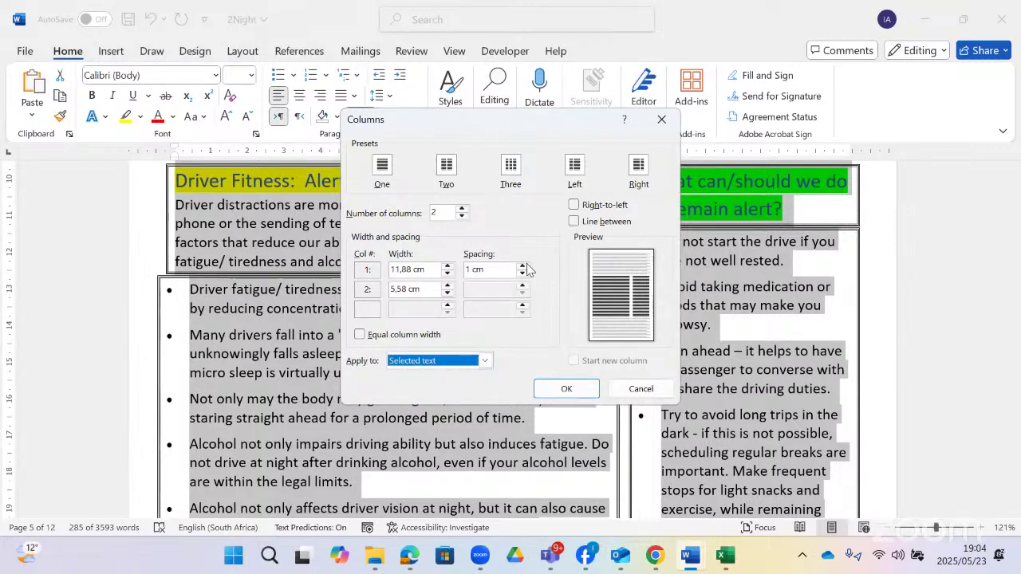
{"action": "left_click", "coordinate": [565, 388]}
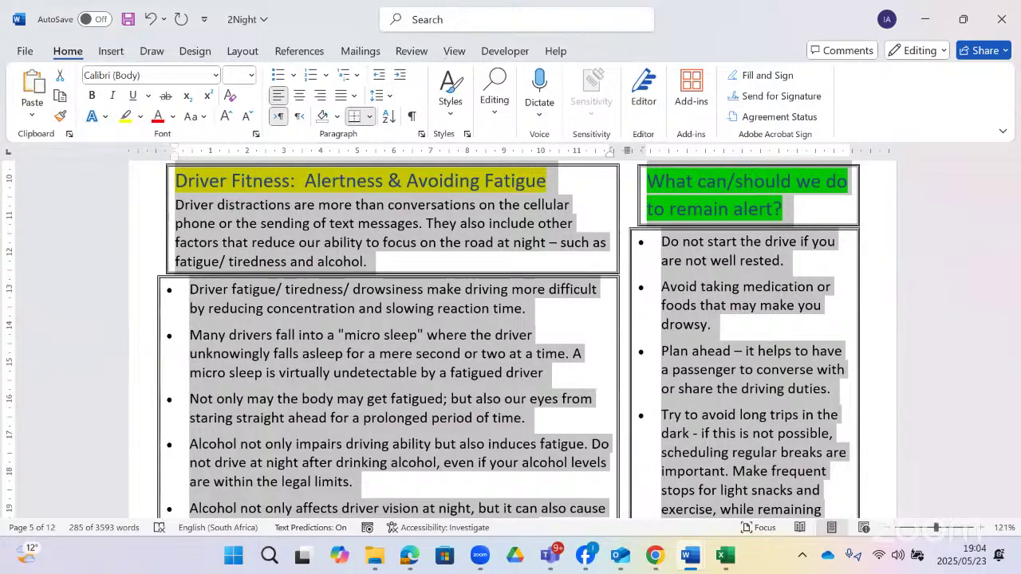
- Change the double-line border's Apply to from Paragraph to Text
{"action": "left_click", "coordinate": [463, 21]}
{"action": "type", "text": "bor"}
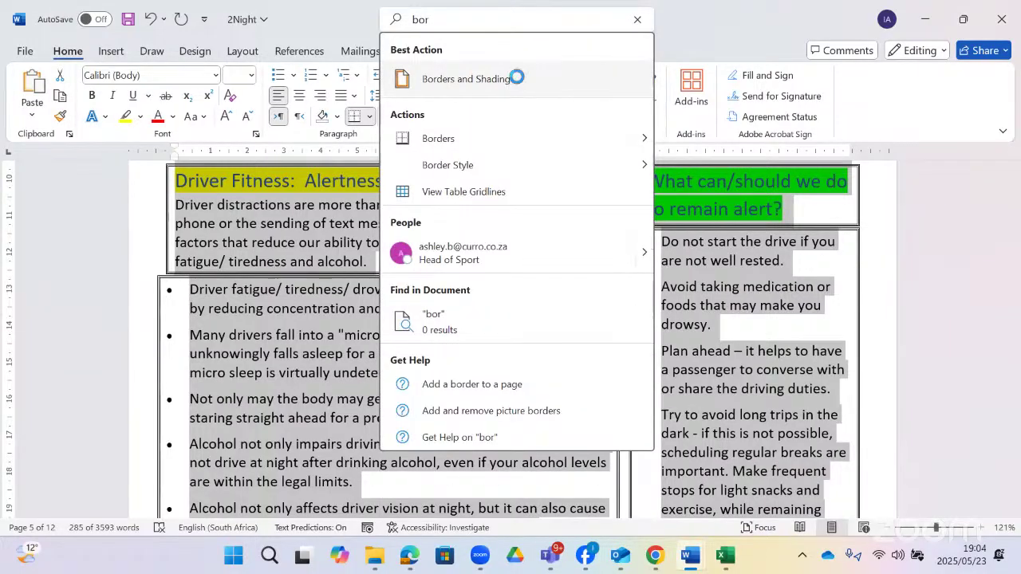
{"action": "left_click", "coordinate": [517, 78]}
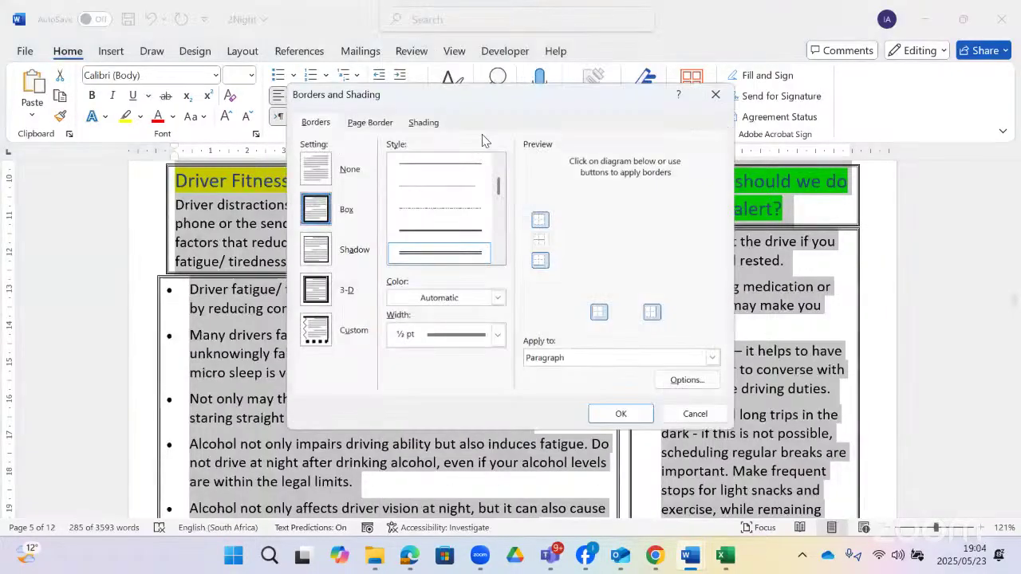
{"action": "left_click", "coordinate": [709, 357]}
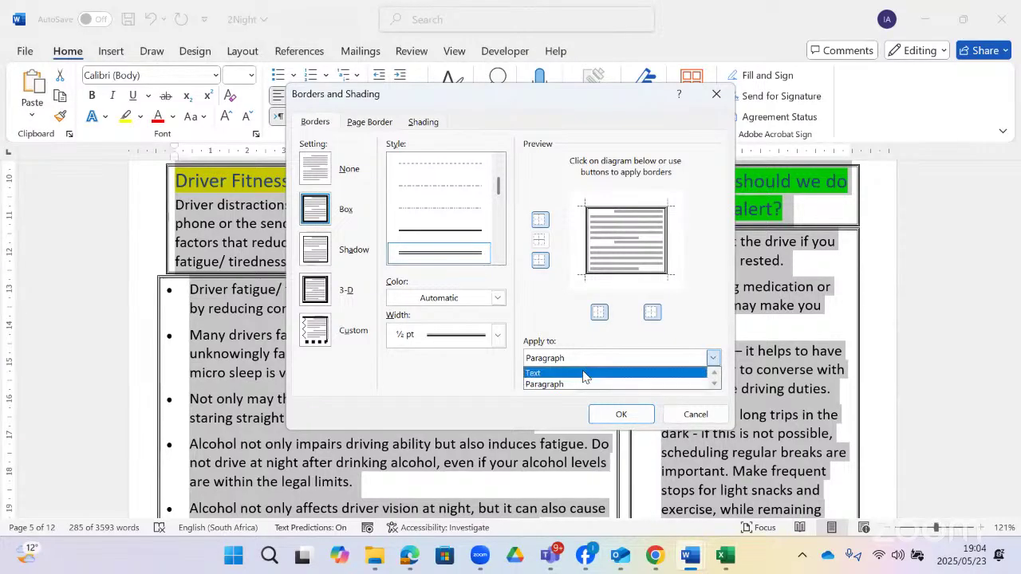
{"action": "left_click", "coordinate": [583, 372]}
{"action": "left_click", "coordinate": [619, 415]}
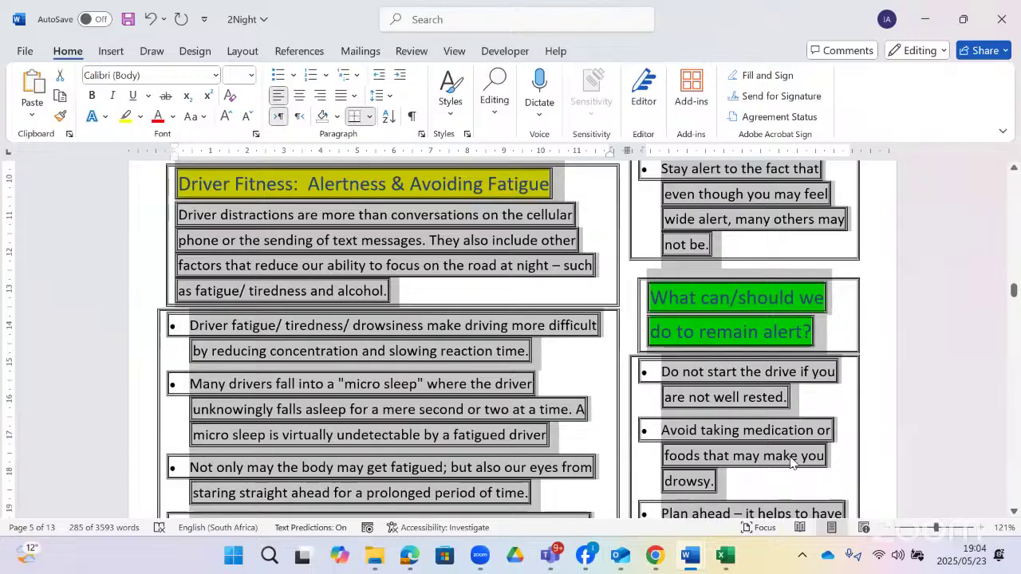
- Switch to Gr12CATP1_2022 and study question 2.5's bordered two-column example
{"action": "mouse_move", "coordinate": [690, 556]}
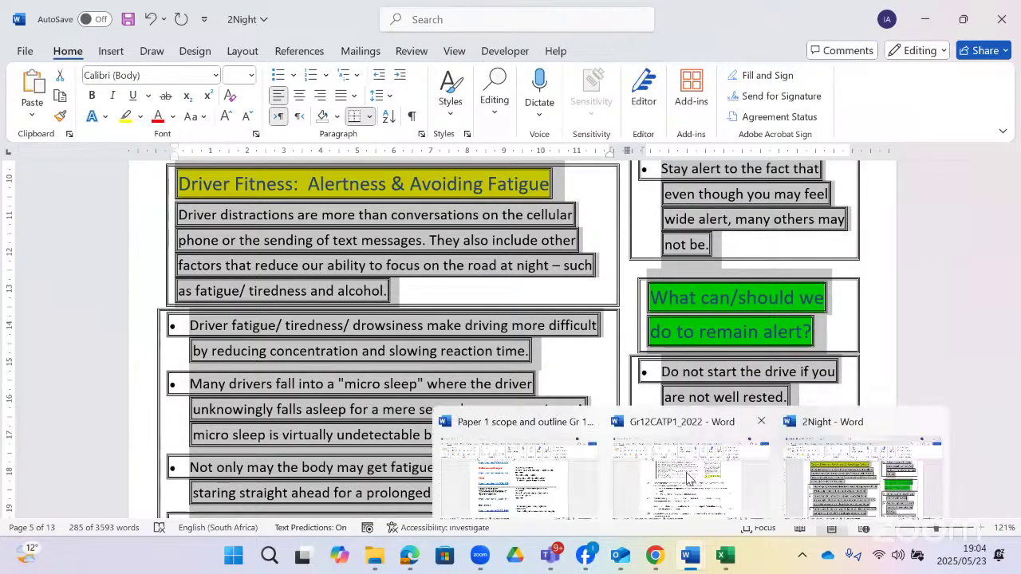
{"action": "left_click", "coordinate": [688, 479]}
{"action": "scroll", "coordinate": [533, 323], "scroll_direction": "up", "scroll_amount": 3}
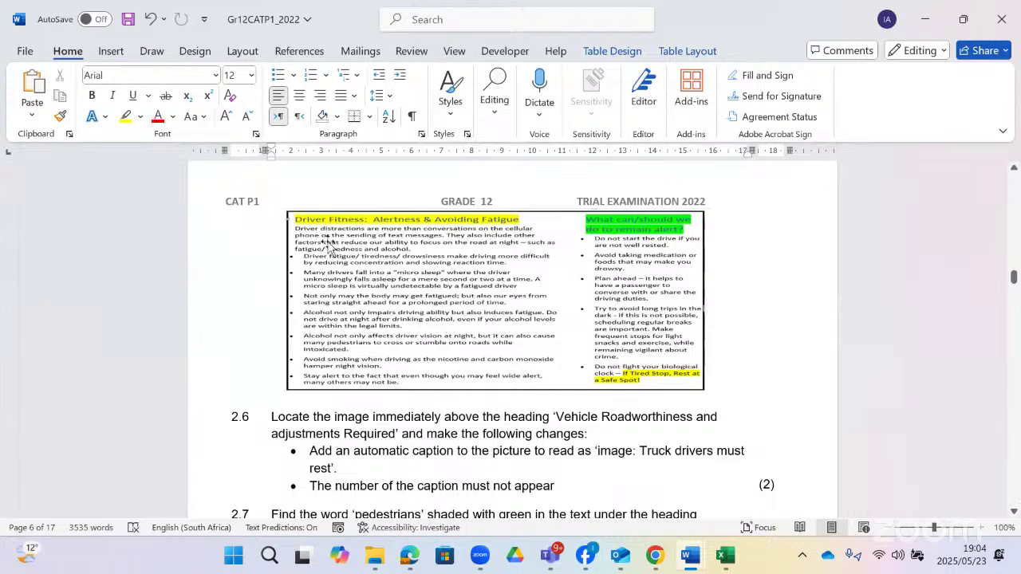
{"action": "scroll", "coordinate": [485, 280], "scroll_direction": "up", "scroll_amount": 12}
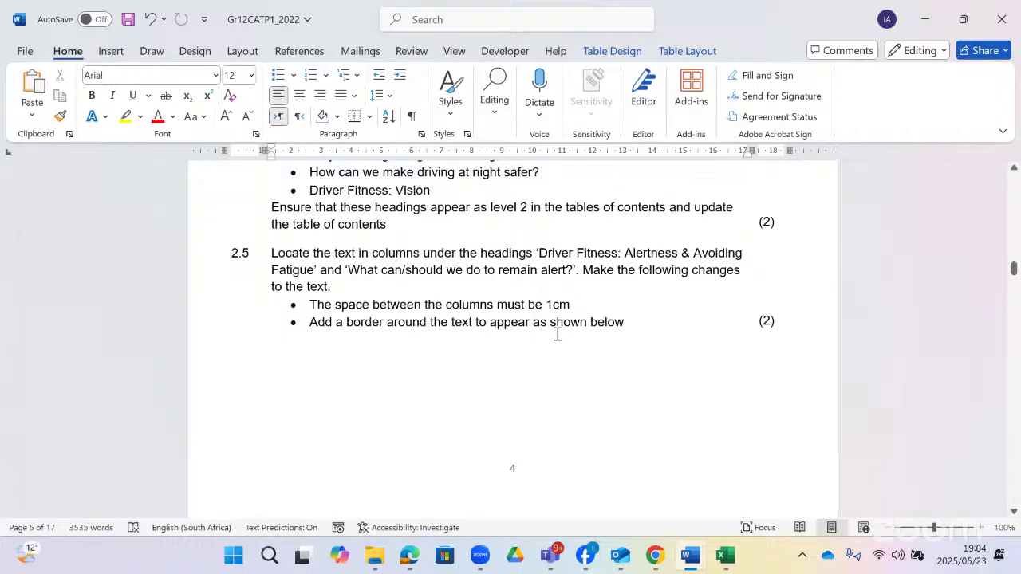
{"action": "scroll", "coordinate": [621, 328], "scroll_direction": "down", "scroll_amount": 7}
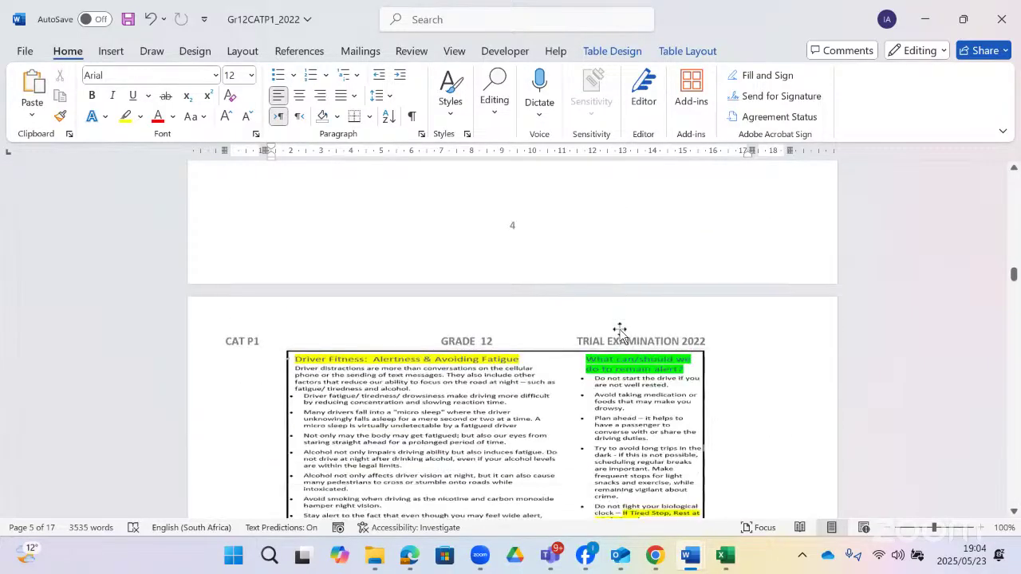
{"action": "scroll", "coordinate": [621, 331], "scroll_direction": "down", "scroll_amount": 3}
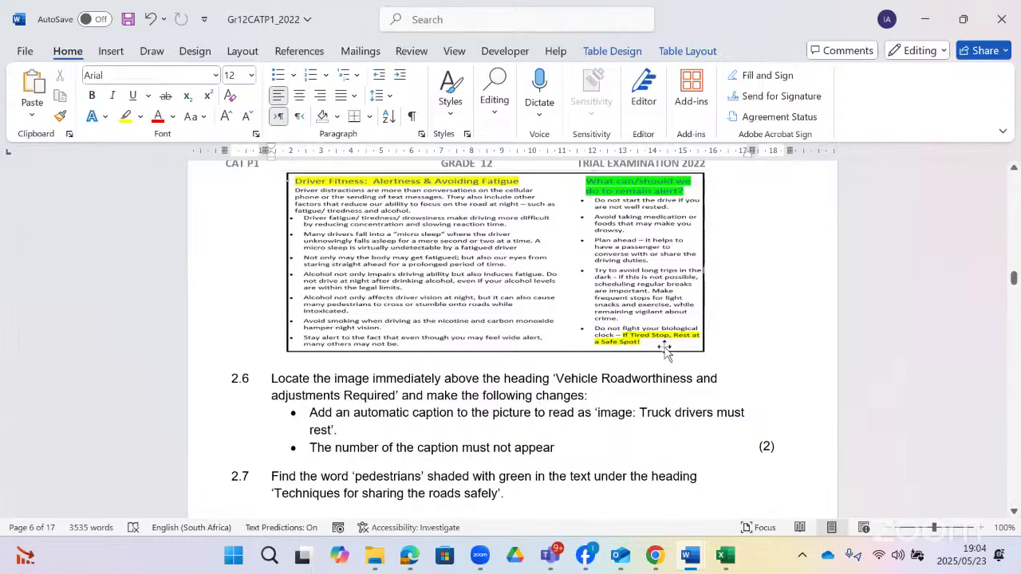
- In 2Night, revisit the Borders and Shading options so only the paragraph boxes remain
{"action": "left_click", "coordinate": [822, 476]}
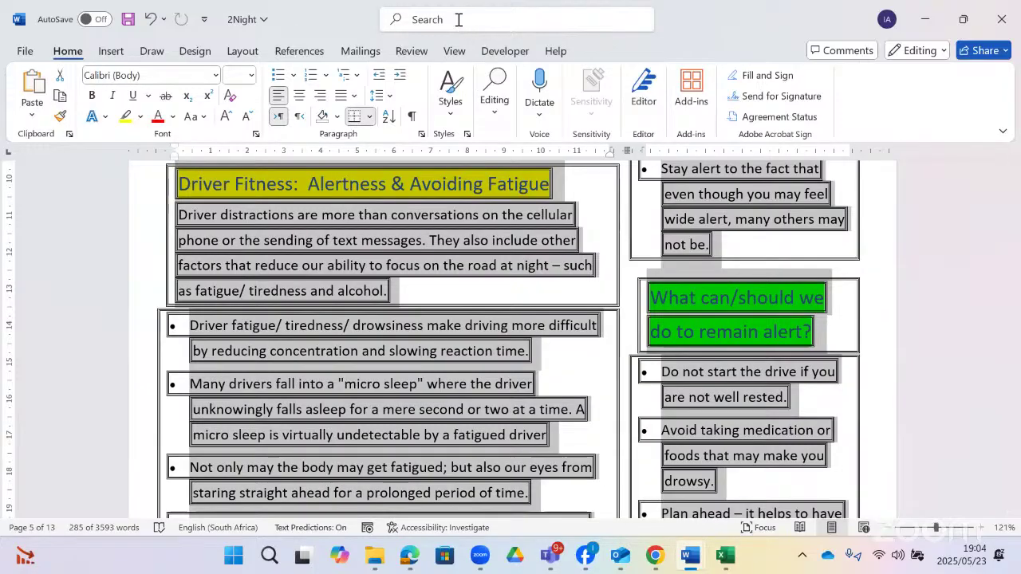
{"action": "left_click", "coordinate": [458, 19]}
{"action": "type", "text": "bor"}
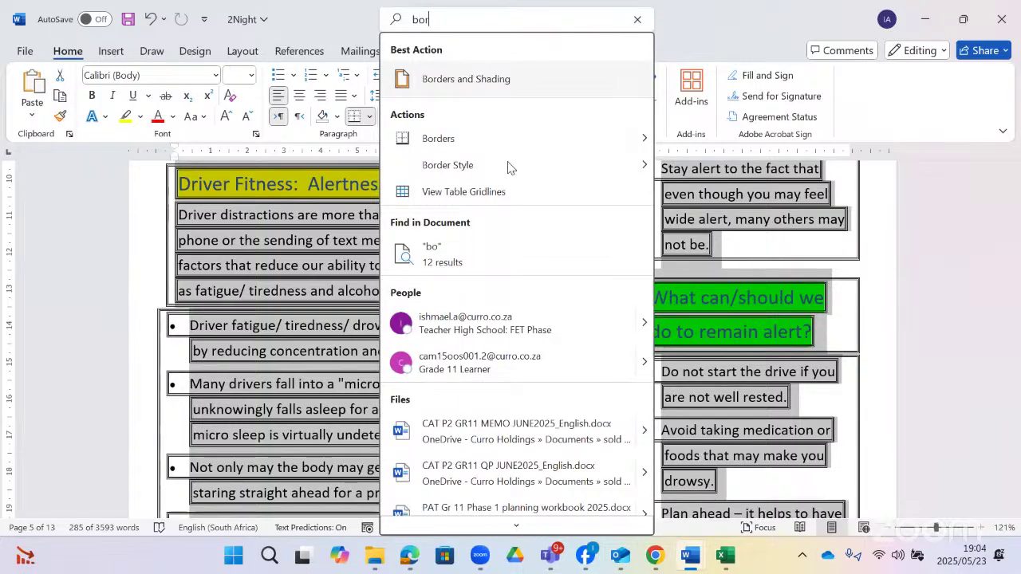
{"action": "key", "text": "Return"}
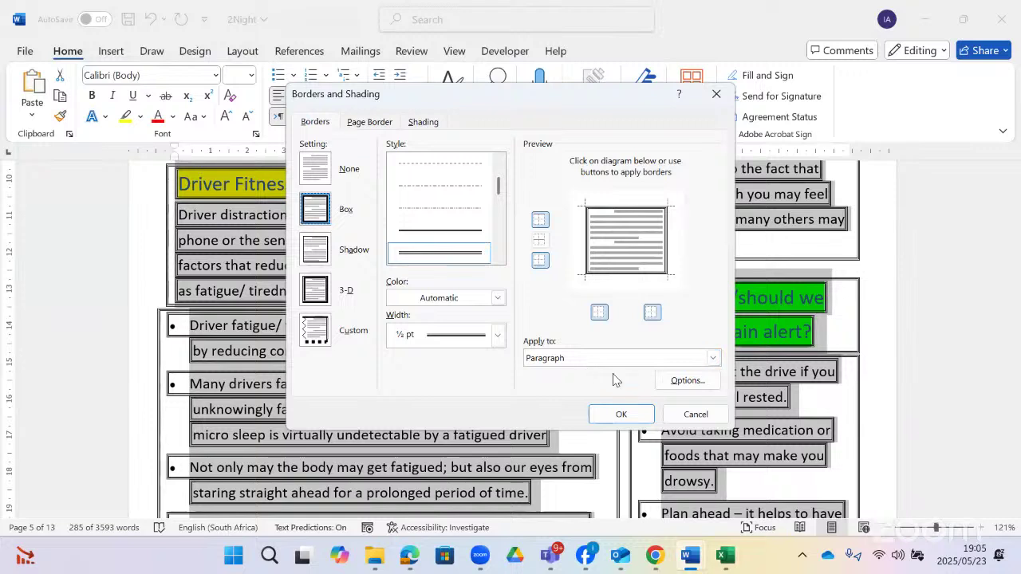
{"action": "left_click", "coordinate": [673, 385]}
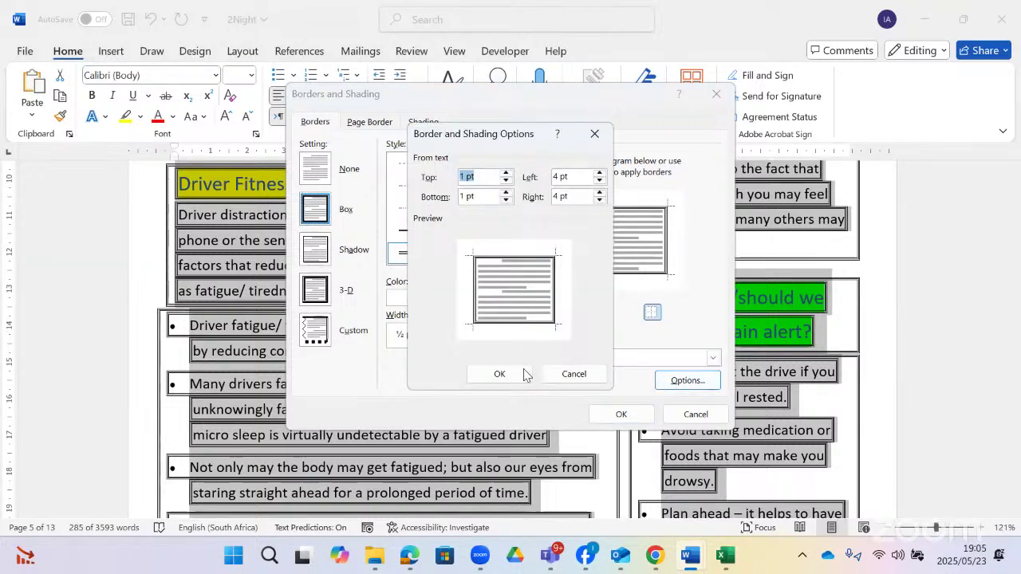
{"action": "left_click", "coordinate": [520, 373]}
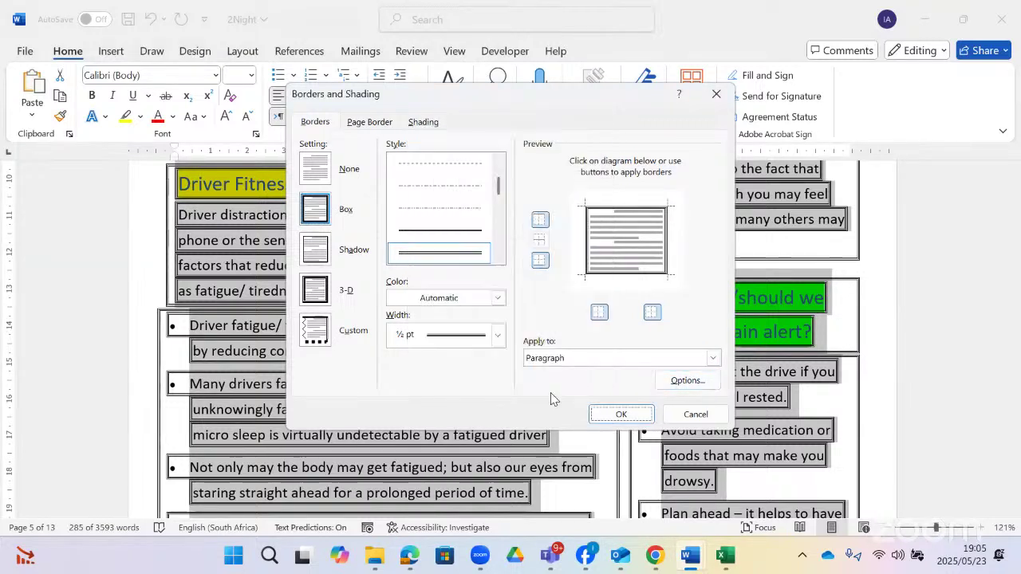
{"action": "left_click", "coordinate": [620, 415]}
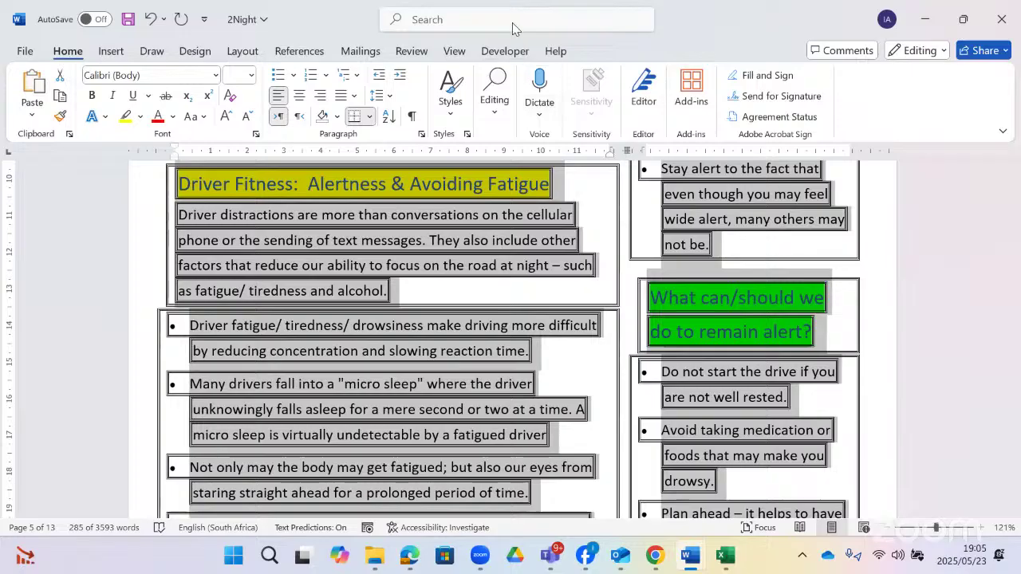
{"action": "left_click", "coordinate": [513, 21]}
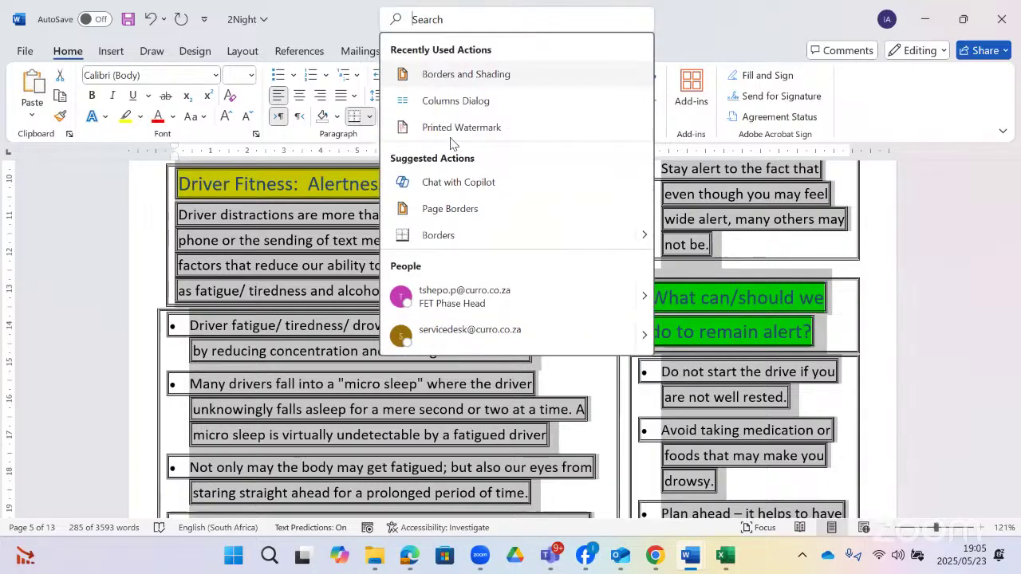
{"action": "left_click", "coordinate": [316, 261]}
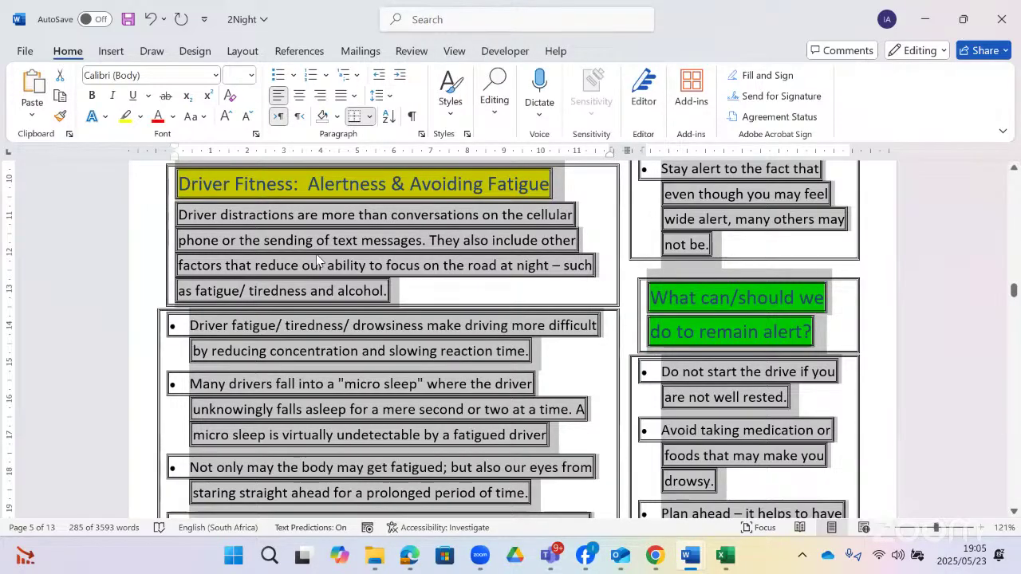
- Add blank lines above the Driver Fitness heading, then remove them again
{"action": "left_click", "coordinate": [484, 309]}
{"action": "scroll", "coordinate": [389, 314], "scroll_direction": "down", "scroll_amount": 1}
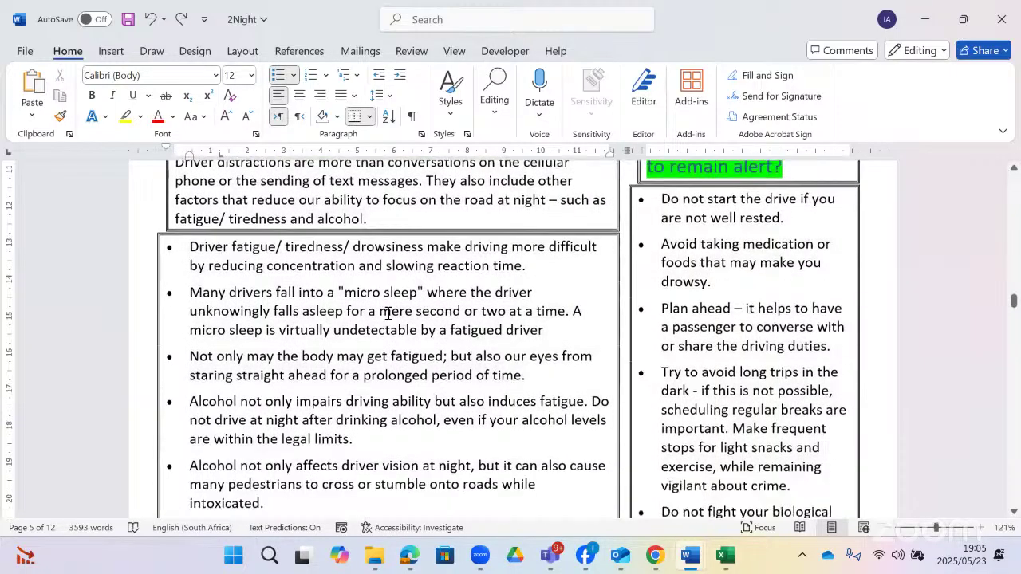
{"action": "scroll", "coordinate": [537, 292], "scroll_direction": "up", "scroll_amount": 3}
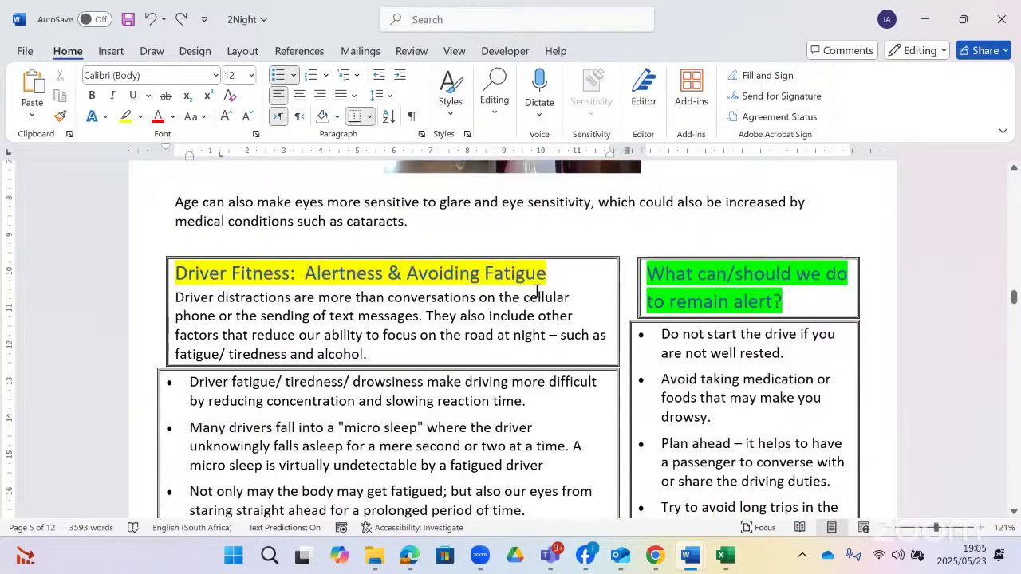
{"action": "left_click", "coordinate": [174, 269]}
{"action": "key", "text": "Return"}
{"action": "key", "text": "Return"}
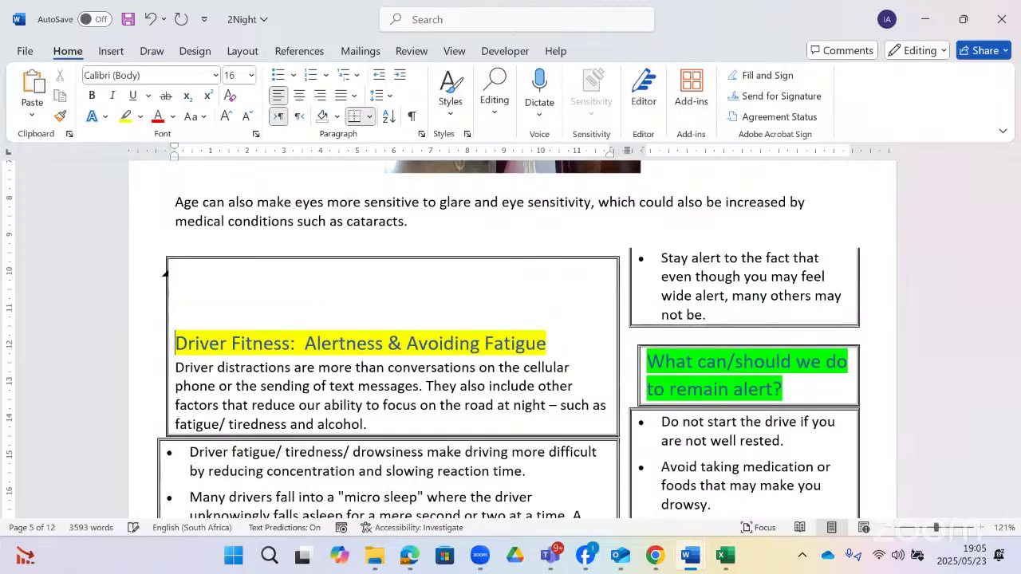
{"action": "key", "text": "Return"}
{"action": "key", "text": "Return"}
{"action": "key", "text": "Return"}
{"action": "key", "text": "Return"}
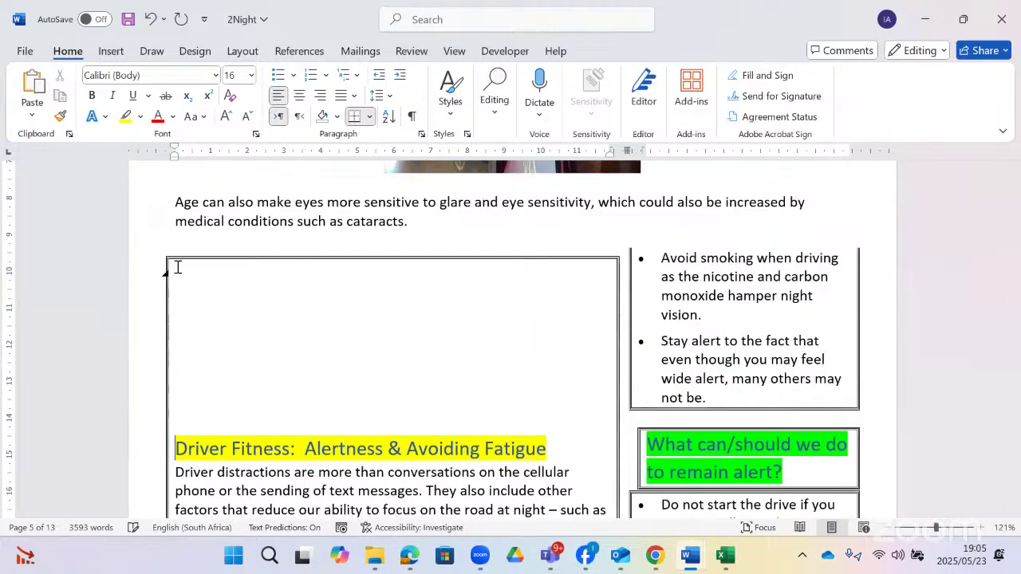
{"action": "scroll", "coordinate": [178, 267], "scroll_direction": "down", "scroll_amount": 1}
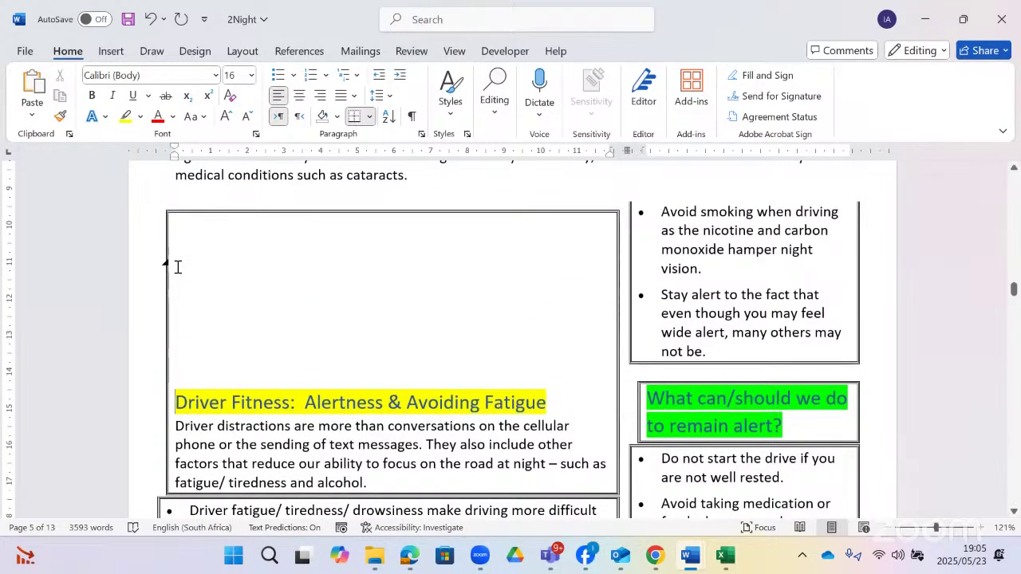
{"action": "key", "text": "BackSpace"}
{"action": "key", "text": "BackSpace"}
{"action": "key", "text": "BackSpace"}
{"action": "key", "text": "BackSpace"}
{"action": "key", "text": "BackSpace"}
{"action": "key", "text": "BackSpace"}
{"action": "key", "text": "BackSpace"}
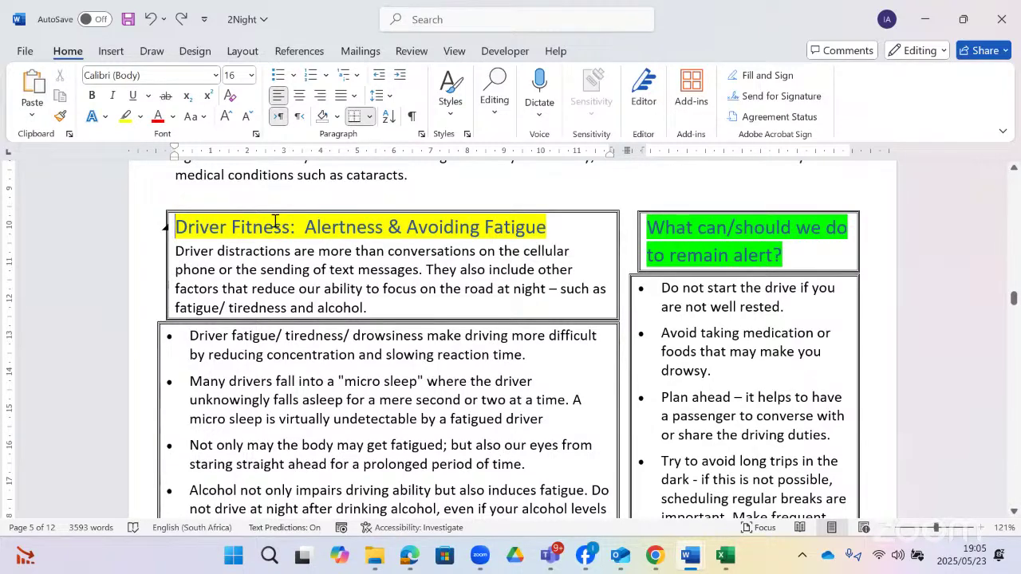
- Strip the double-line borders from the Driver Fitness heading, text and bullet columns
{"action": "key", "text": "ctrl+z"}
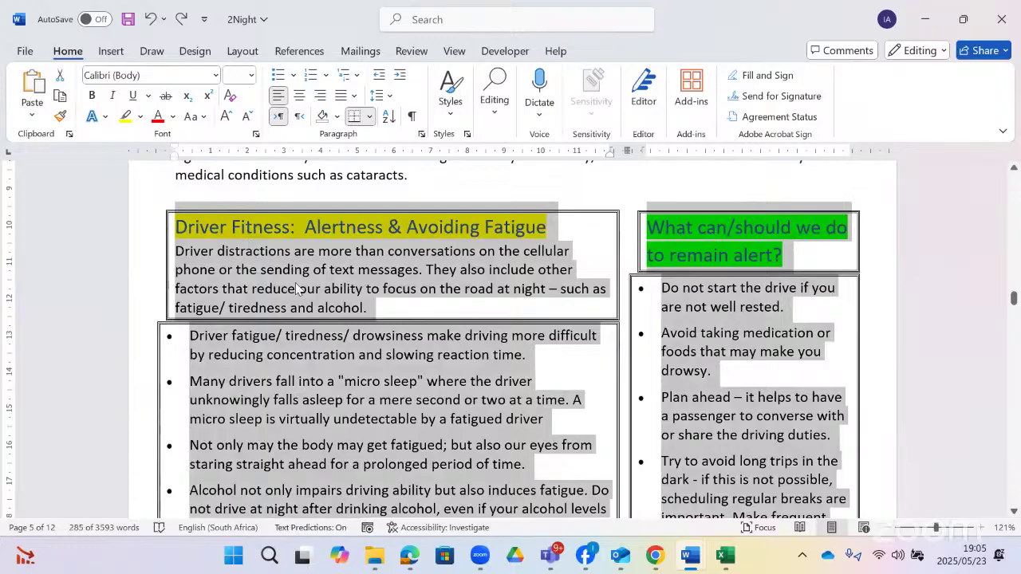
{"action": "key", "text": "ctrl+z"}
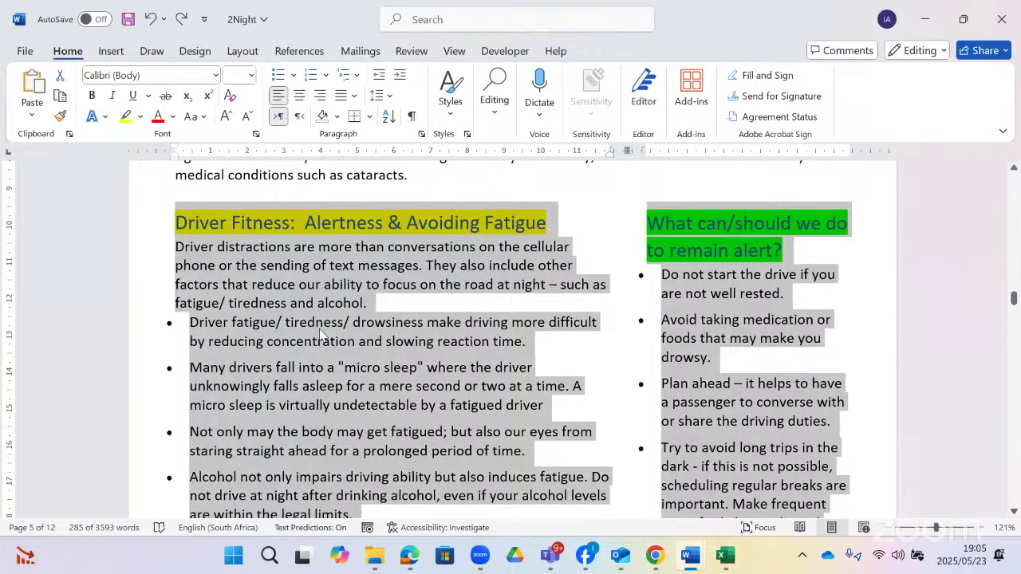
{"action": "left_click", "coordinate": [382, 363]}
{"action": "scroll", "coordinate": [383, 357], "scroll_direction": "down", "scroll_amount": 4}
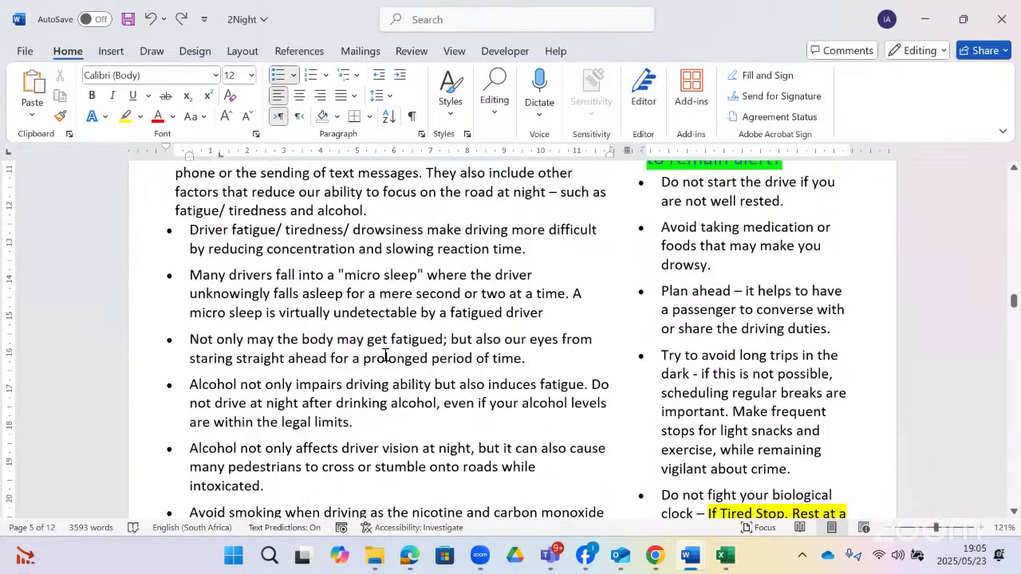
{"action": "scroll", "coordinate": [385, 353], "scroll_direction": "down", "scroll_amount": 5}
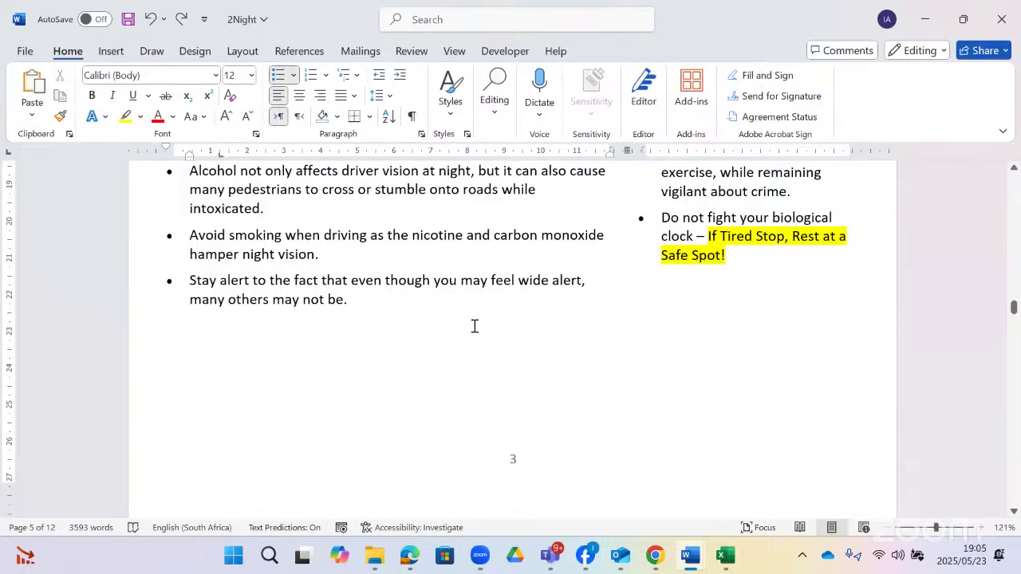
{"action": "scroll", "coordinate": [457, 334], "scroll_direction": "up", "scroll_amount": 3}
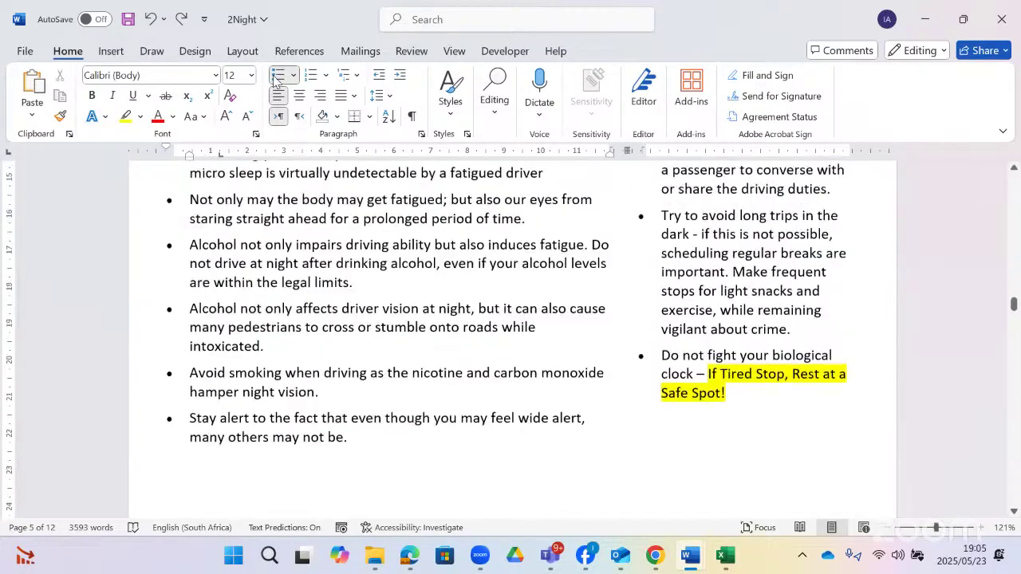
- Draw a text box over the two-column Driver Fitness section
{"action": "left_click", "coordinate": [112, 51]}
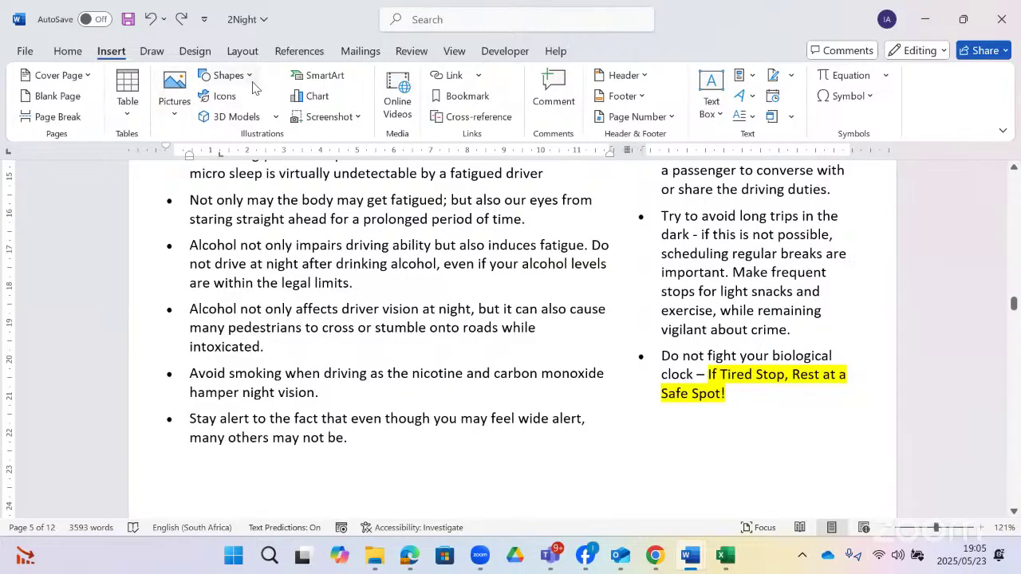
{"action": "left_click", "coordinate": [226, 75]}
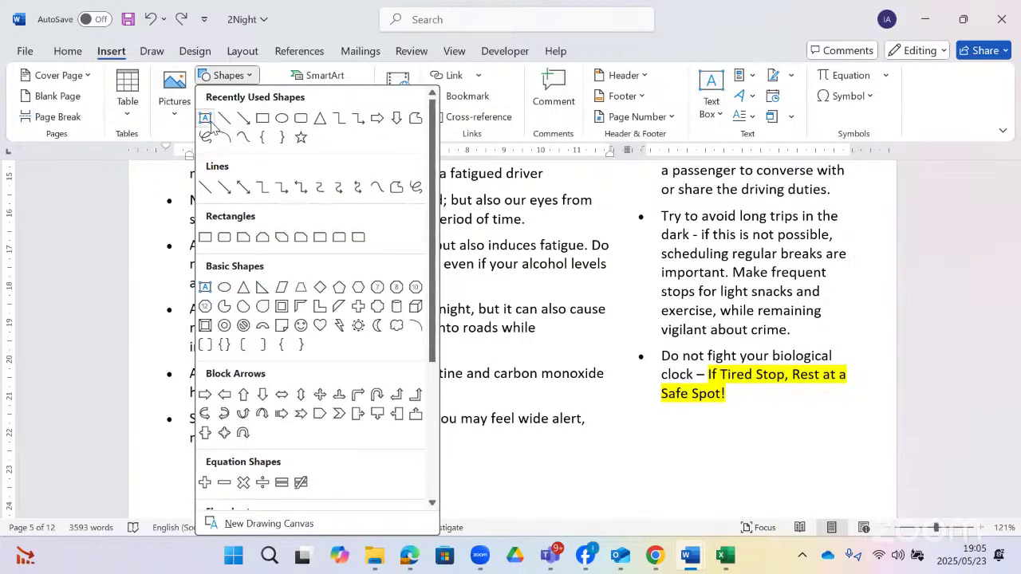
{"action": "left_click", "coordinate": [207, 119]}
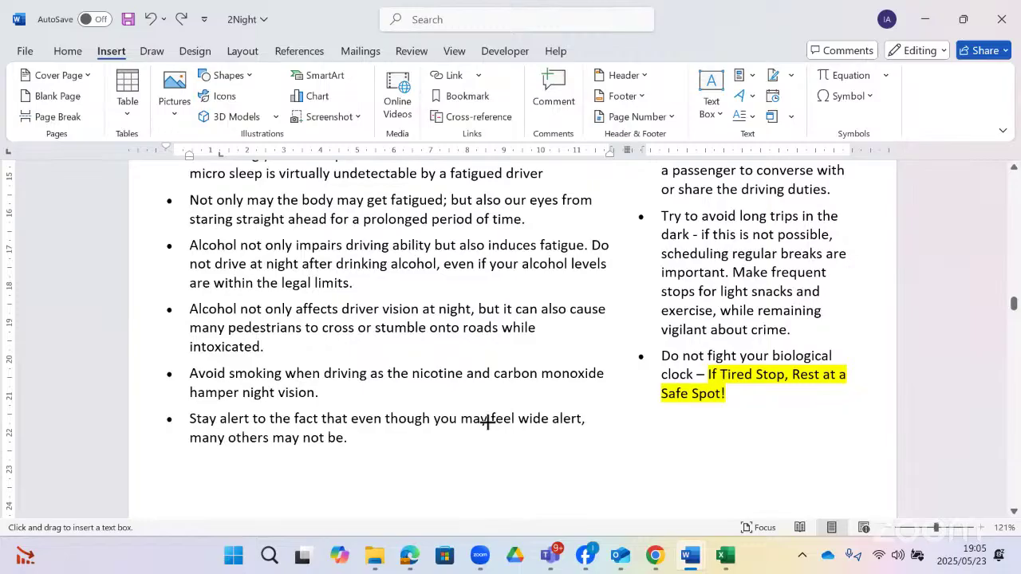
{"action": "scroll", "coordinate": [488, 422], "scroll_direction": "up", "scroll_amount": 5}
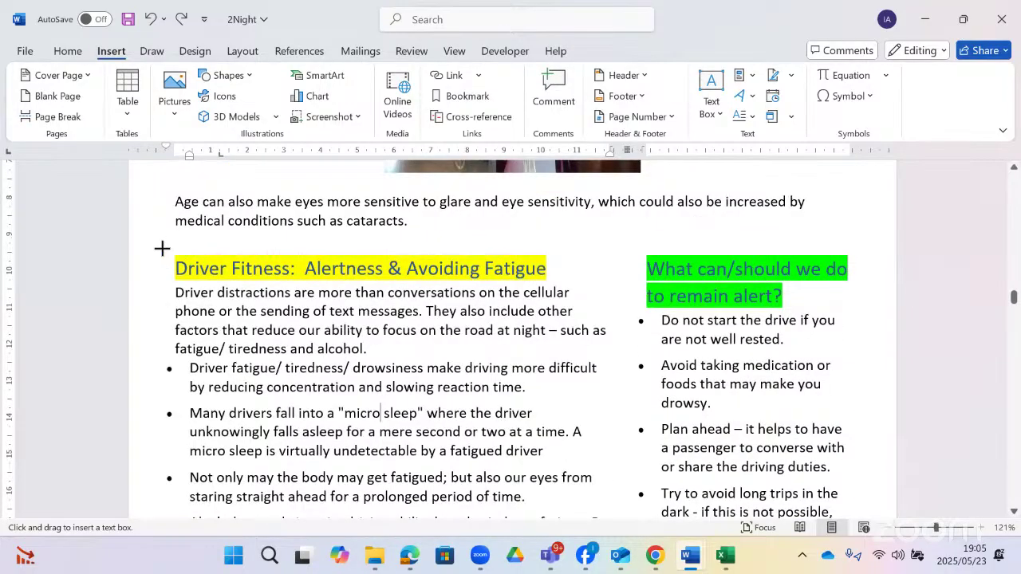
{"action": "left_click_drag", "start_coordinate": [162, 249], "coordinate": [869, 497]}
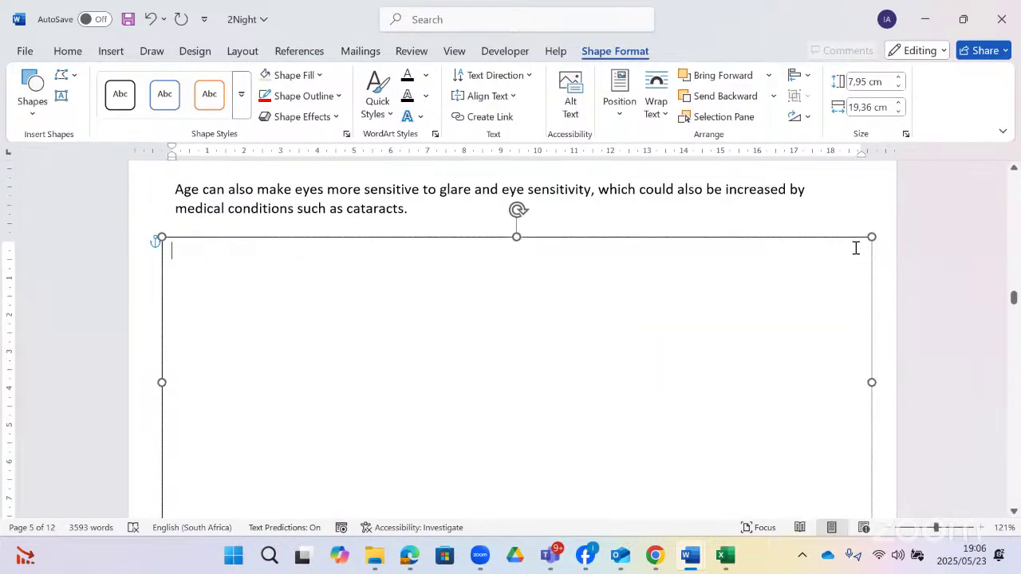
- Set the text box's layout option to Behind Text
{"action": "right_click", "coordinate": [852, 246]}
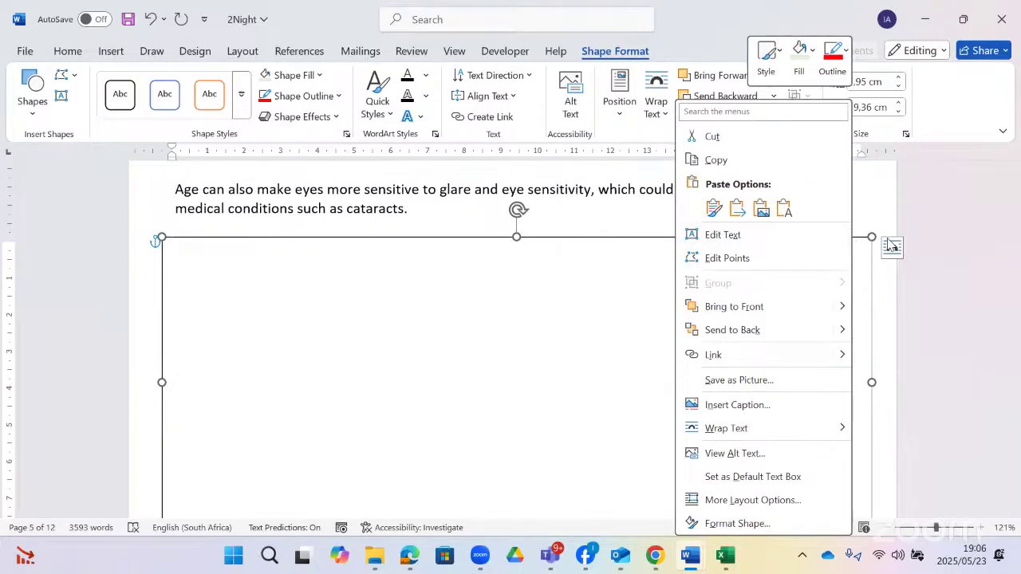
{"action": "left_click", "coordinate": [890, 248]}
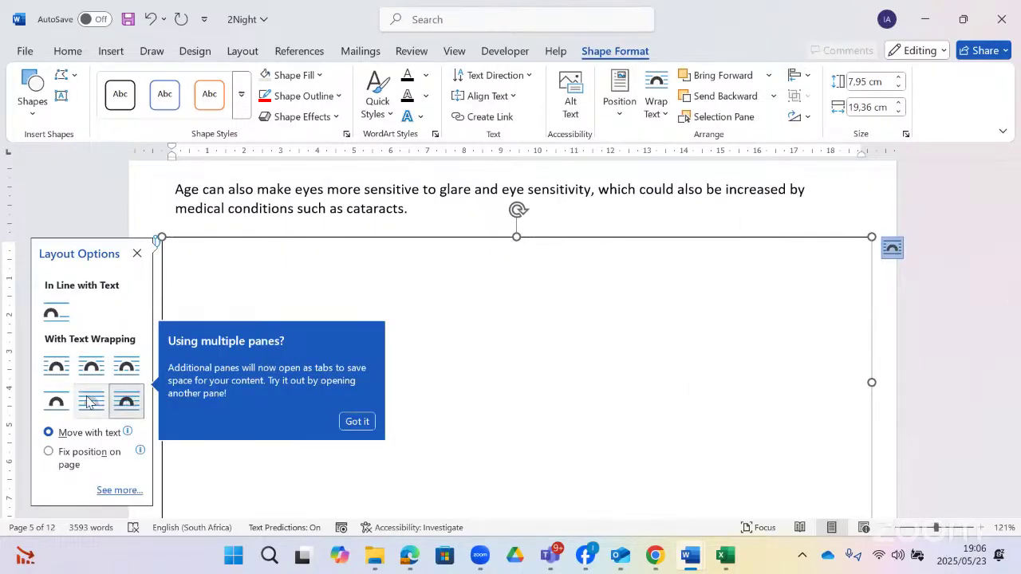
{"action": "left_click", "coordinate": [515, 227]}
{"action": "scroll", "coordinate": [335, 292], "scroll_direction": "down", "scroll_amount": 5}
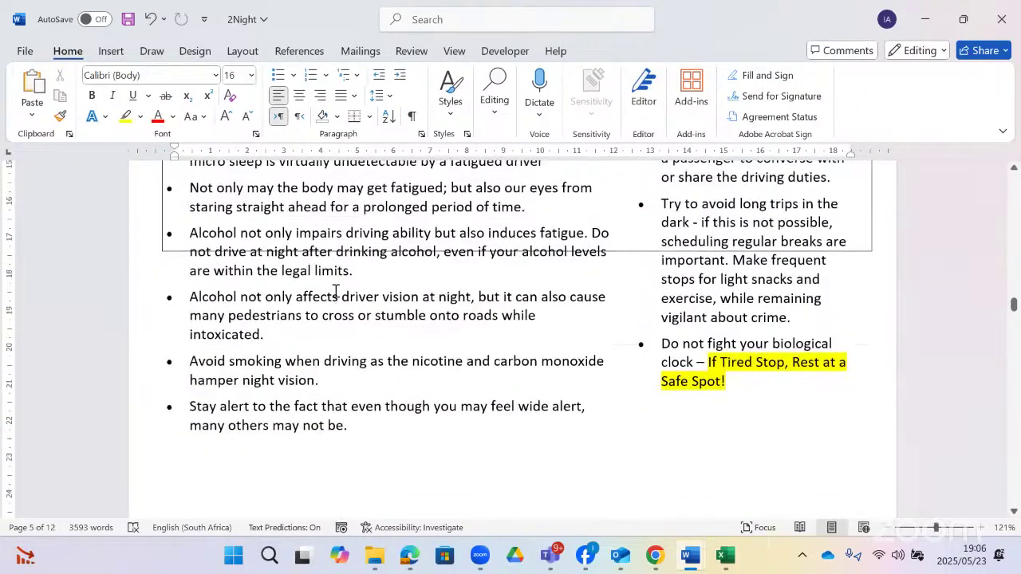
- Stretch the text box down so it encloses all the bullets
{"action": "left_click", "coordinate": [583, 249]}
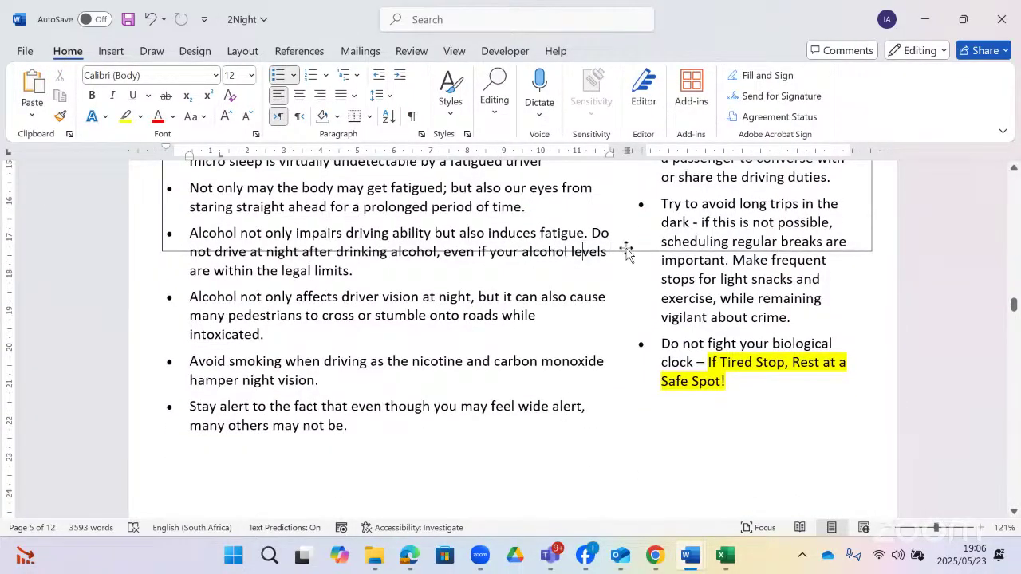
{"action": "left_click", "coordinate": [871, 249]}
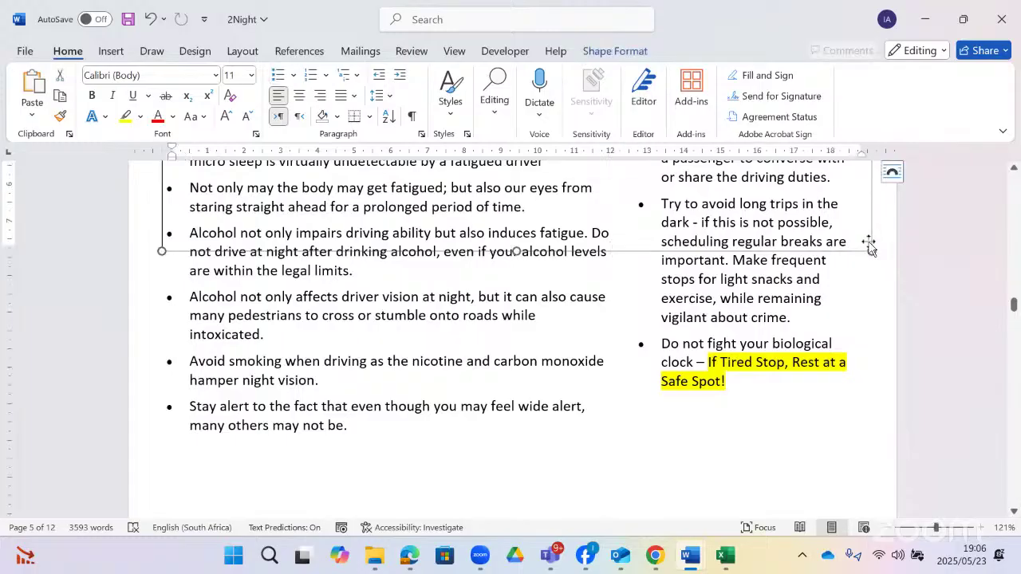
{"action": "left_click_drag", "start_coordinate": [872, 250], "coordinate": [868, 424]}
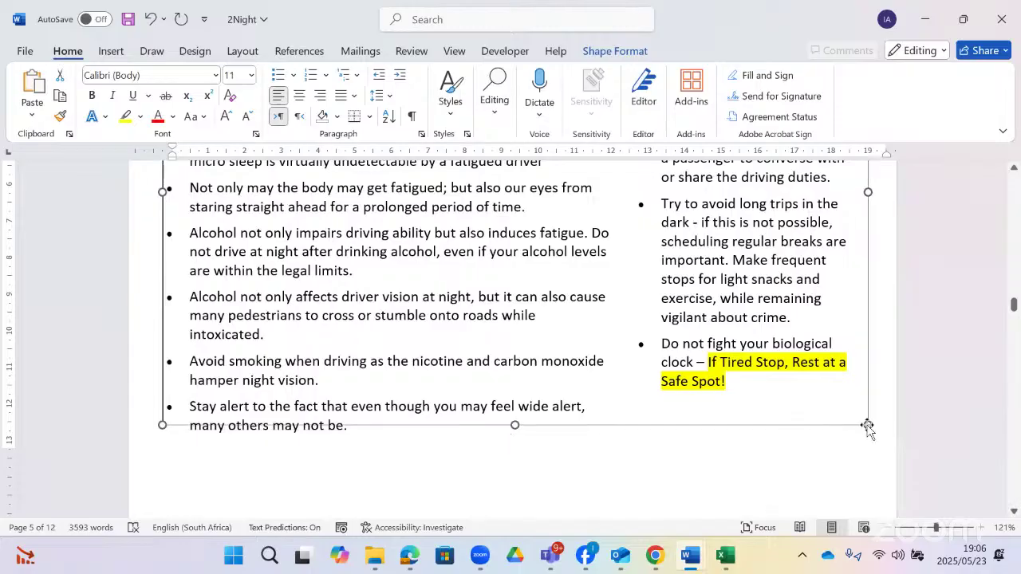
{"action": "scroll", "coordinate": [794, 375], "scroll_direction": "up", "scroll_amount": 3}
{"action": "scroll", "coordinate": [590, 282], "scroll_direction": "up", "scroll_amount": 2}
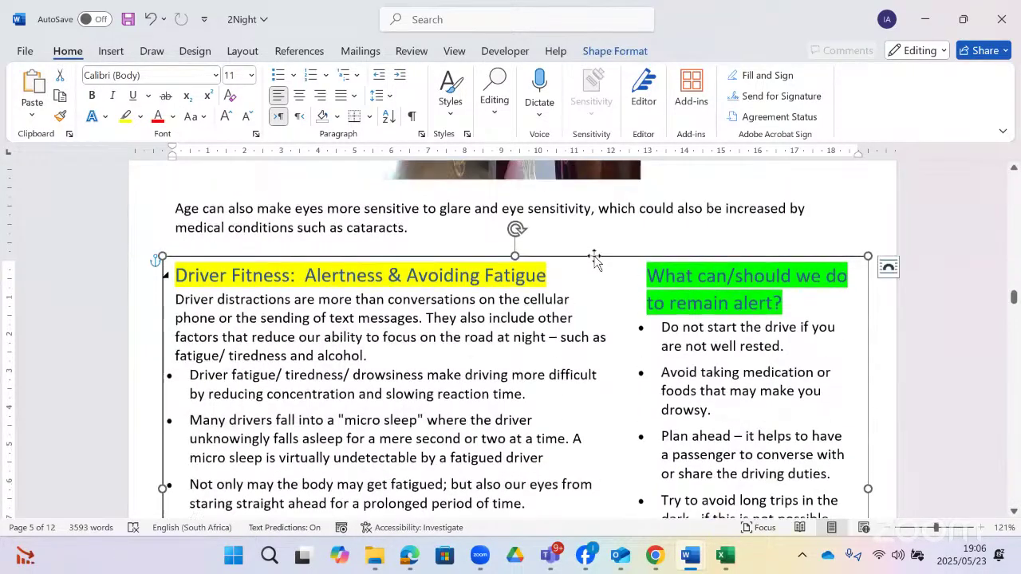
- Give the Driver Fitness text box a 3 pt outline weight
{"action": "left_click", "coordinate": [620, 53]}
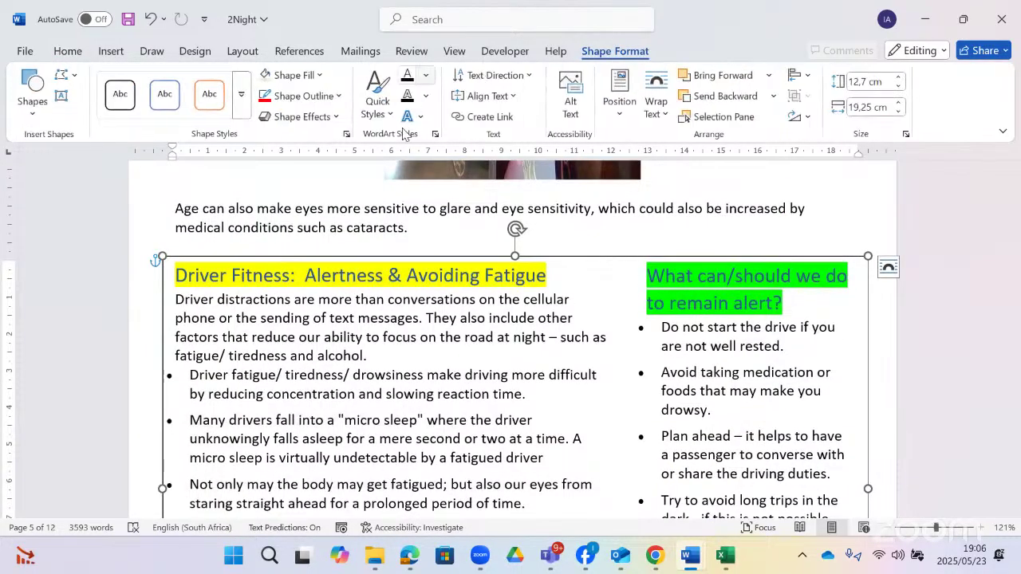
{"action": "left_click", "coordinate": [338, 97]}
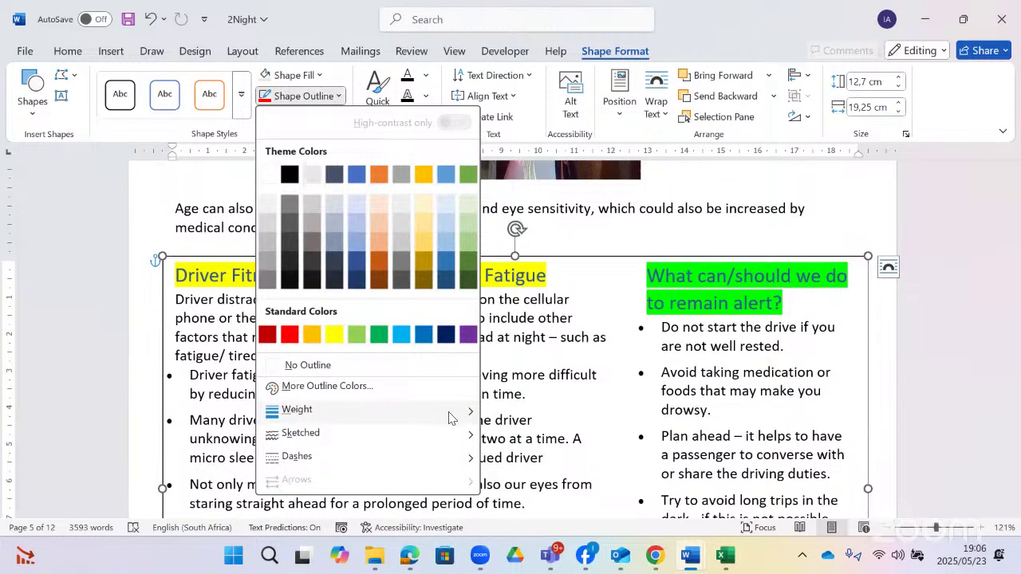
{"action": "mouse_move", "coordinate": [467, 417]}
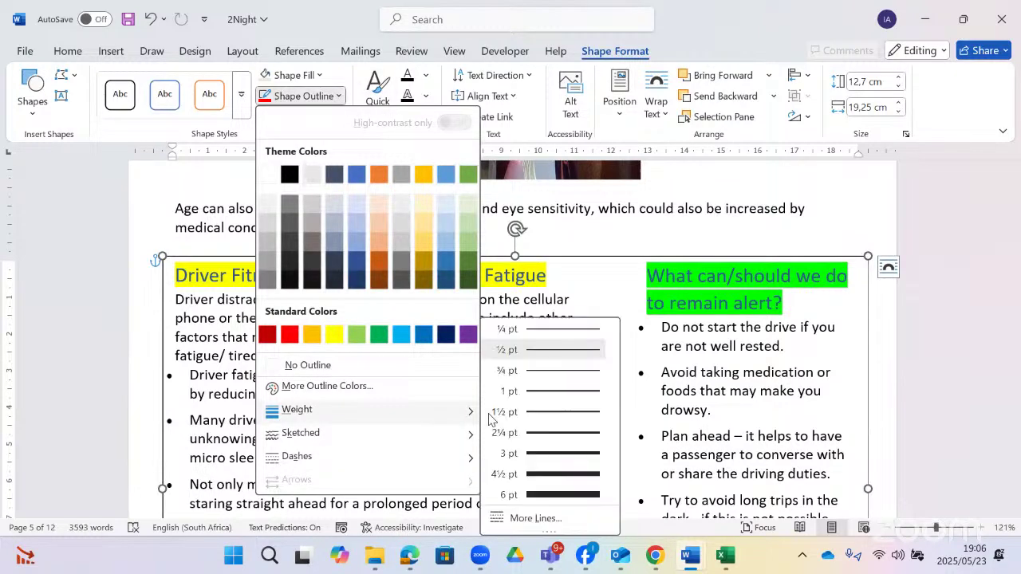
{"action": "left_click", "coordinate": [637, 265]}
{"action": "left_click", "coordinate": [678, 230]}
{"action": "scroll", "coordinate": [679, 230], "scroll_direction": "down", "scroll_amount": 6}
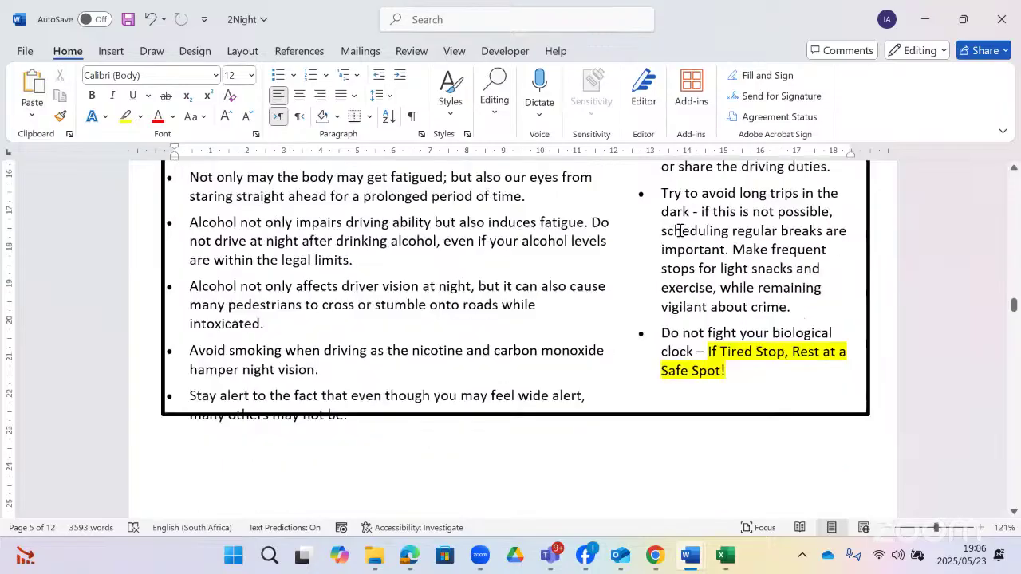
{"action": "scroll", "coordinate": [678, 230], "scroll_direction": "up", "scroll_amount": 5}
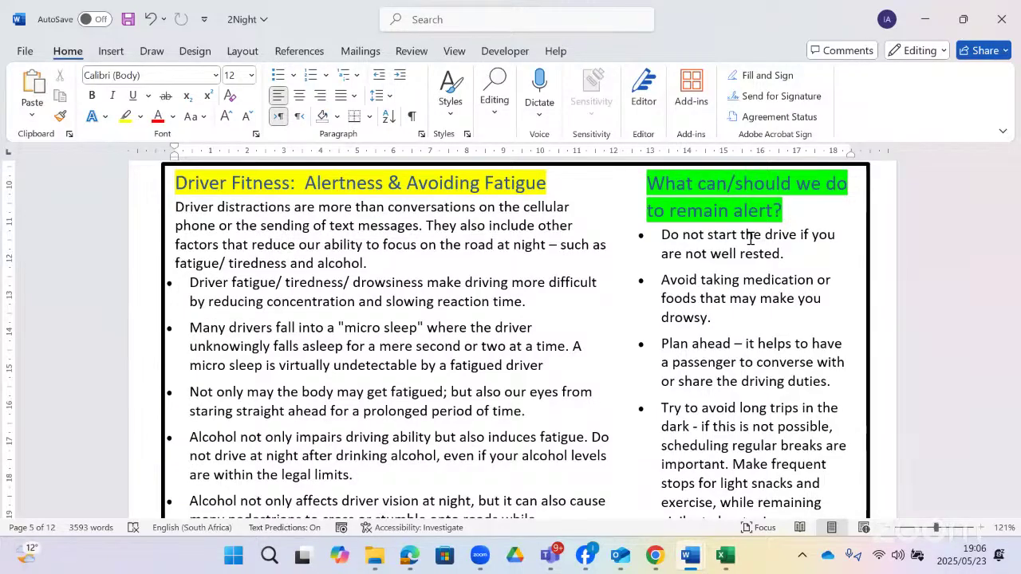
- Undo twice to remove the bordered text box
{"action": "key", "text": "Page_Down"}
{"action": "scroll", "coordinate": [750, 239], "scroll_direction": "up", "scroll_amount": 3}
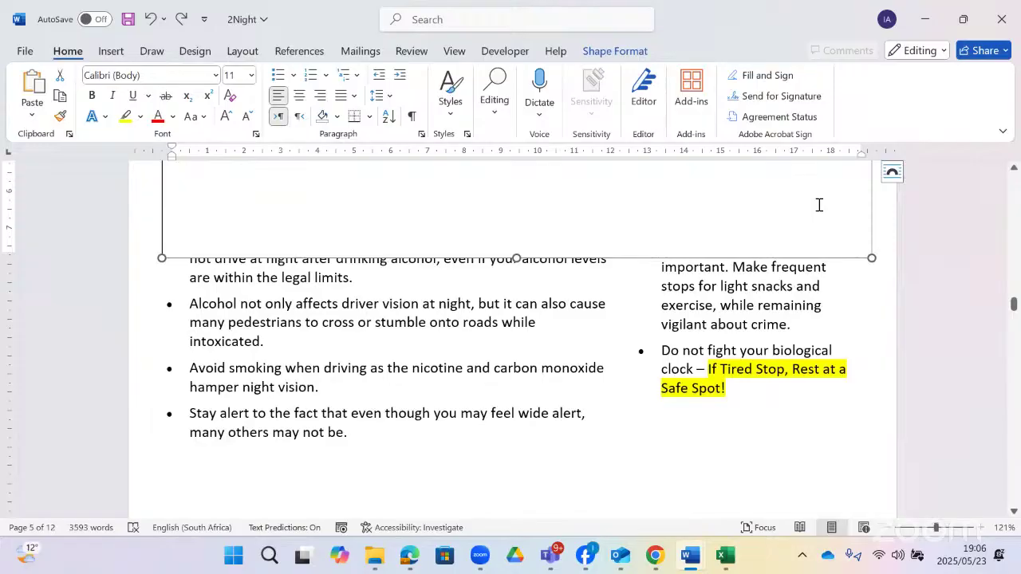
{"action": "key", "text": "Page_Up"}
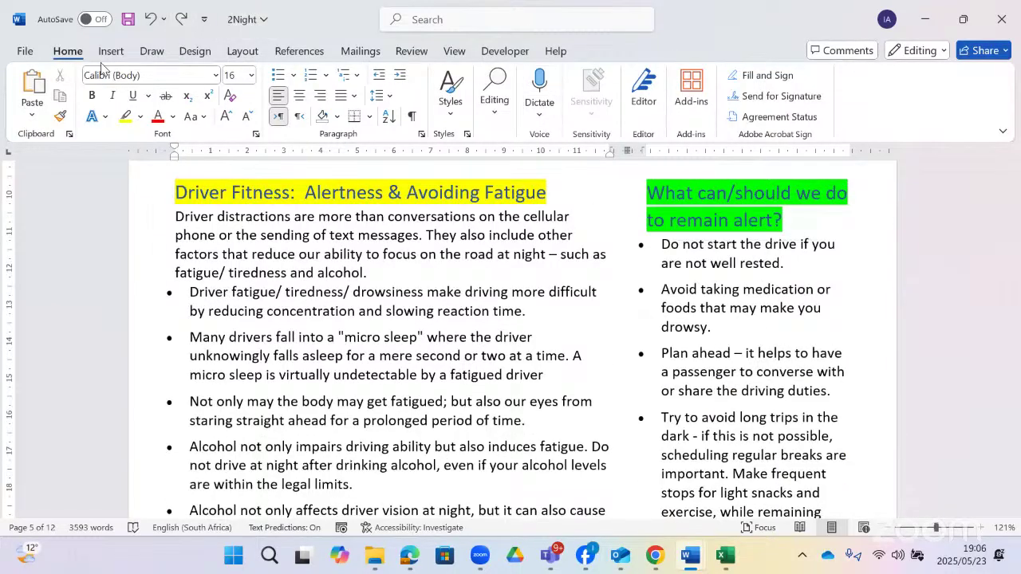
- Draw a new text box over the Driver Fitness section
{"action": "left_click", "coordinate": [110, 52]}
{"action": "left_click", "coordinate": [249, 77]}
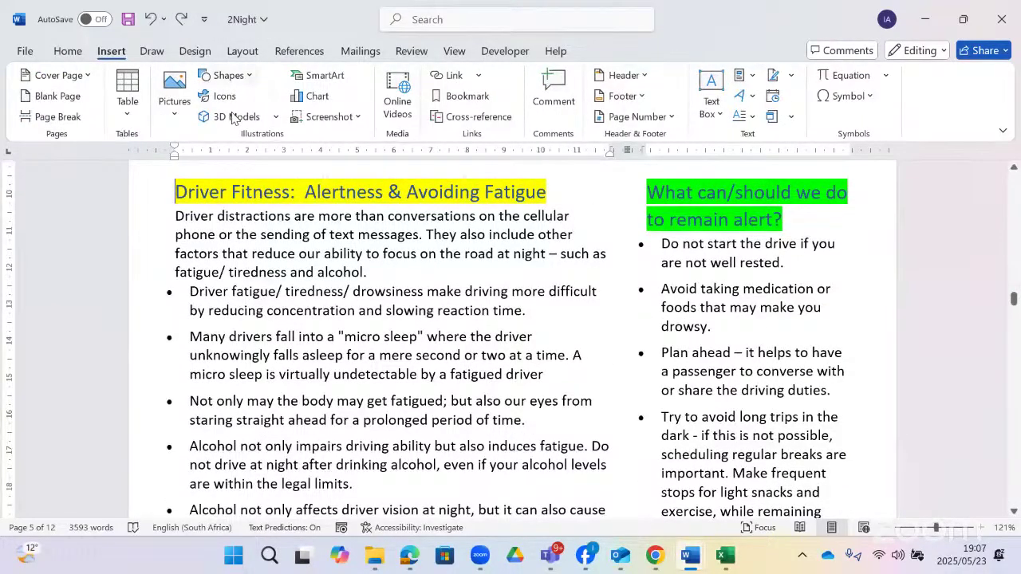
{"action": "left_click", "coordinate": [205, 118]}
{"action": "scroll", "coordinate": [187, 262], "scroll_direction": "up", "scroll_amount": 2}
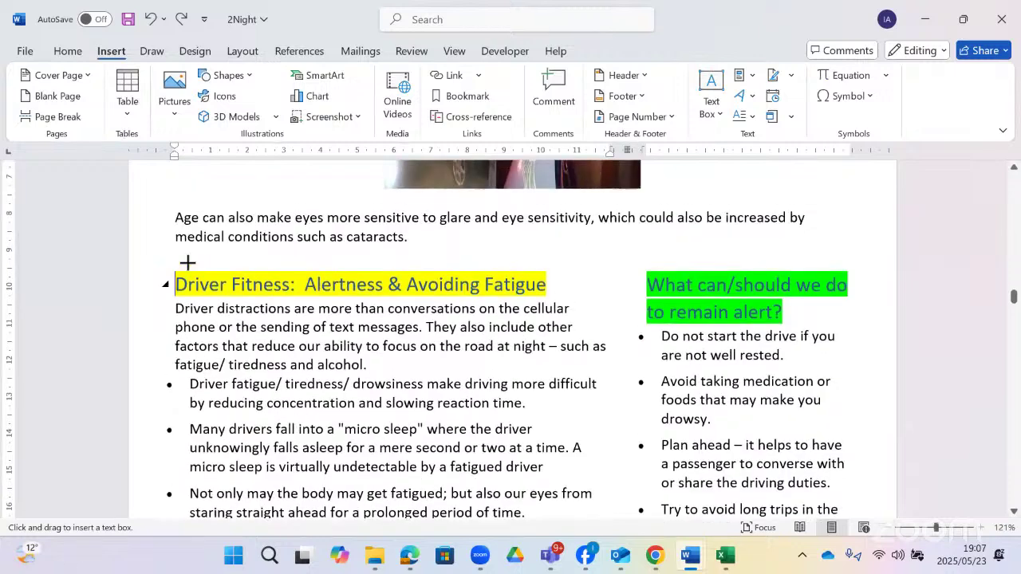
{"action": "left_click_drag", "start_coordinate": [162, 257], "coordinate": [867, 514]}
- Enlarge the new text box to 13,7 × 19,42 cm to cover the section
{"action": "scroll", "coordinate": [790, 410], "scroll_direction": "down", "scroll_amount": 4}
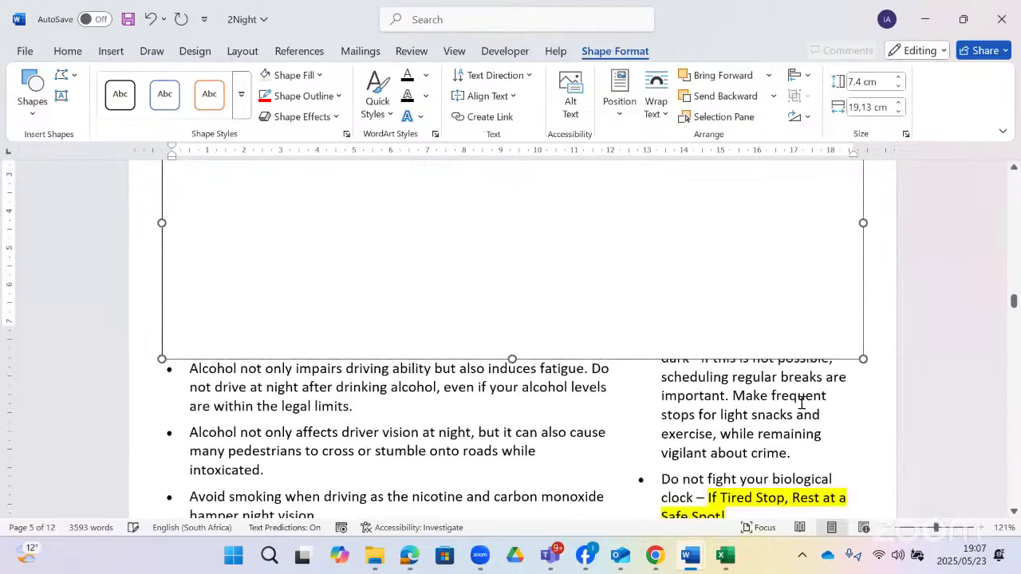
{"action": "left_click_drag", "start_coordinate": [858, 327], "coordinate": [869, 492]}
{"action": "scroll", "coordinate": [834, 409], "scroll_direction": "down", "scroll_amount": 3}
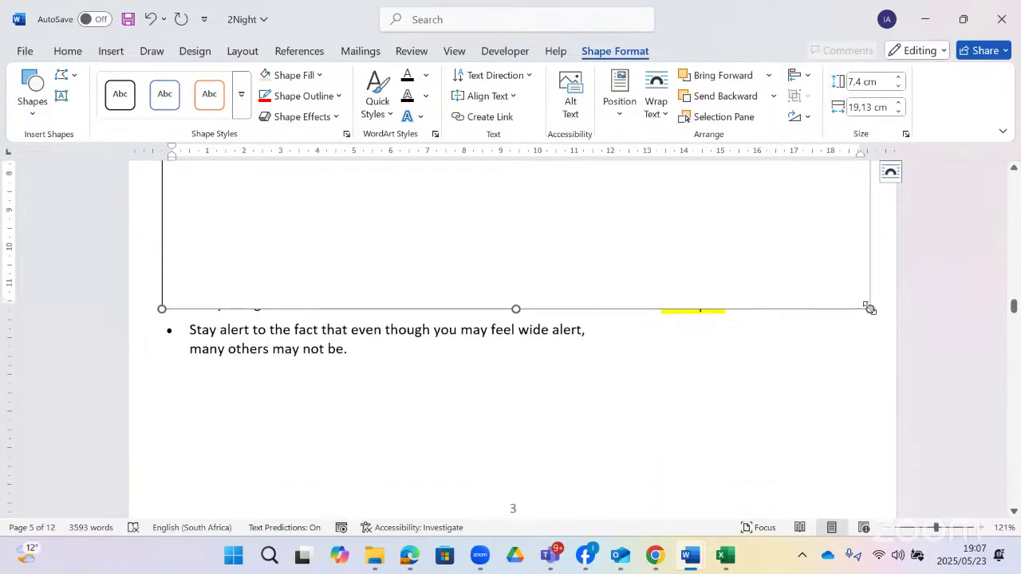
{"action": "left_click_drag", "start_coordinate": [868, 308], "coordinate": [872, 376]}
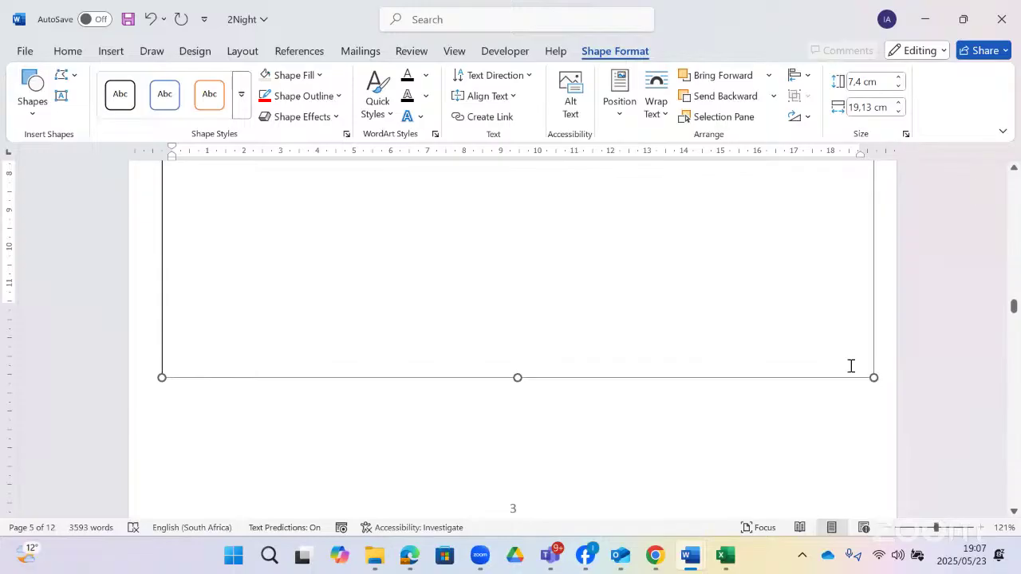
{"action": "scroll", "coordinate": [825, 351], "scroll_direction": "up", "scroll_amount": 8}
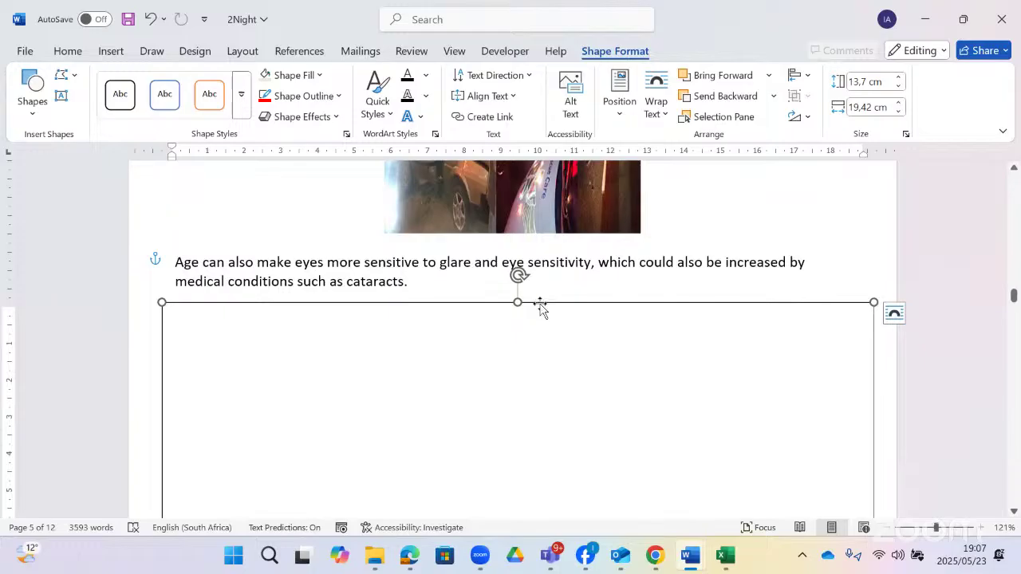
- Put the new box behind the text and give it a 3 pt outline
{"action": "left_click", "coordinate": [893, 313]}
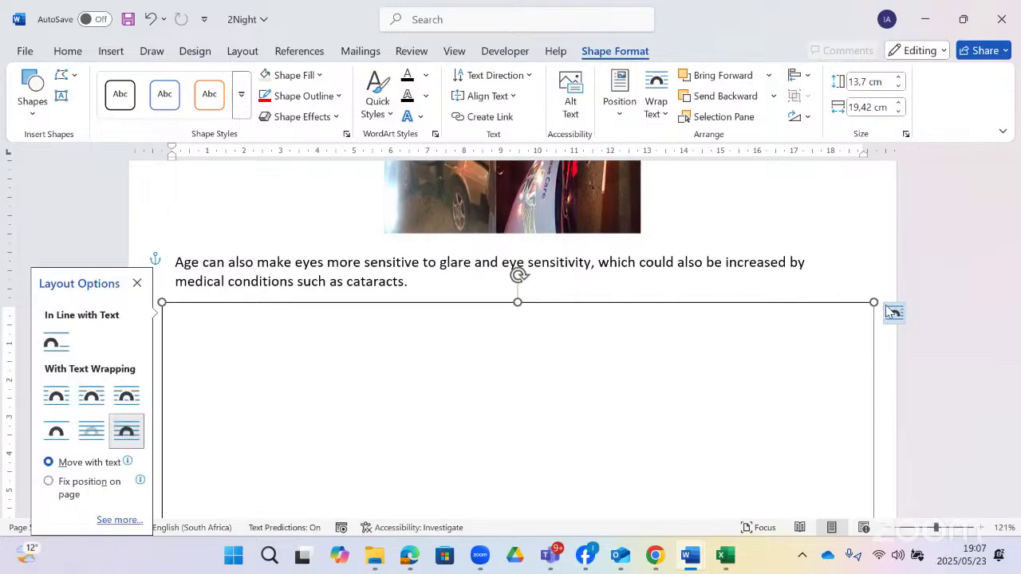
{"action": "left_click", "coordinate": [91, 430]}
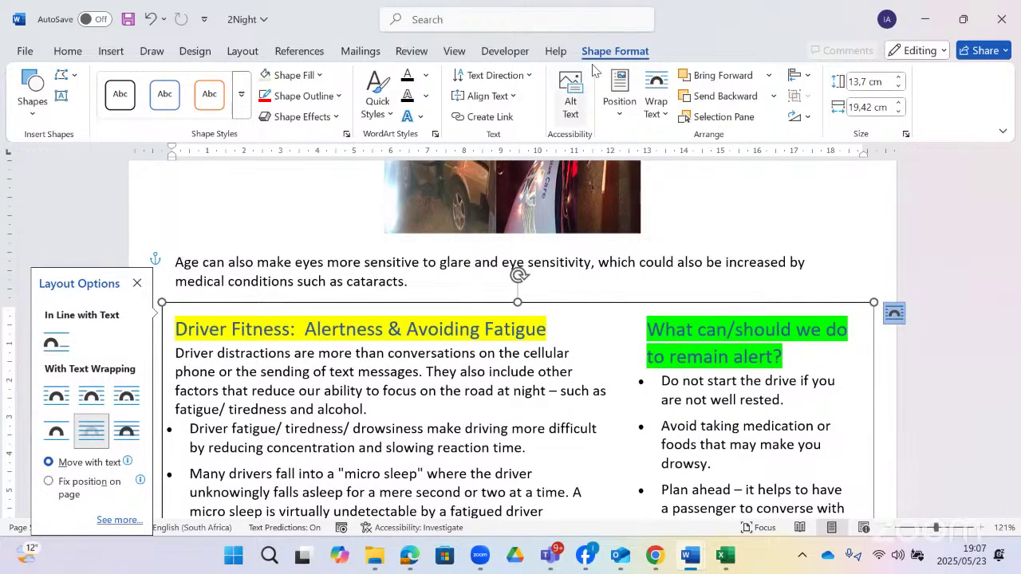
{"action": "left_click", "coordinate": [342, 97]}
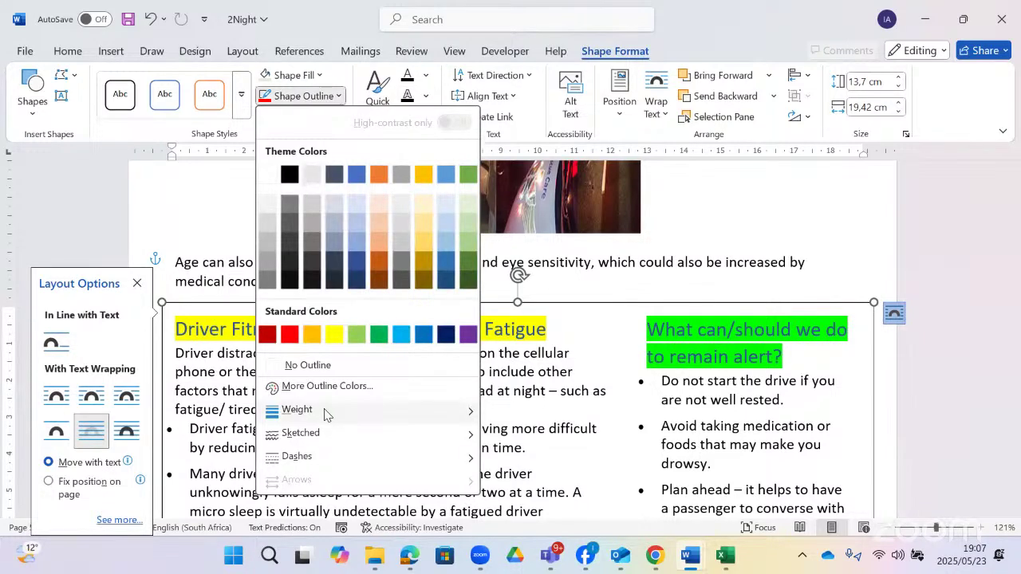
{"action": "mouse_move", "coordinate": [326, 413]}
{"action": "left_click", "coordinate": [566, 453]}
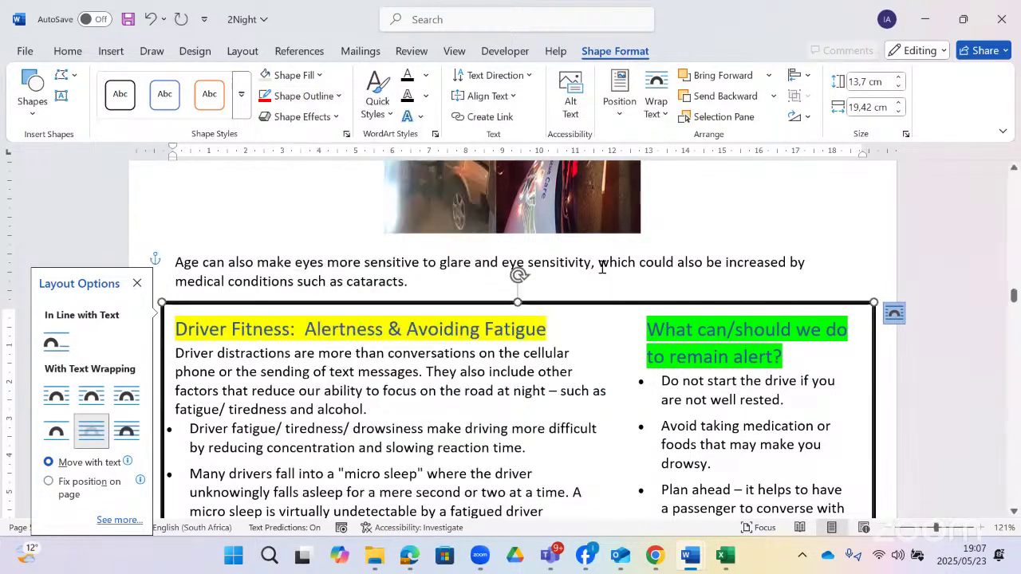
{"action": "left_click", "coordinate": [595, 263]}
- Switch to the Gr12CATP1_2022 question paper window
{"action": "scroll", "coordinate": [551, 291], "scroll_direction": "down", "scroll_amount": 5}
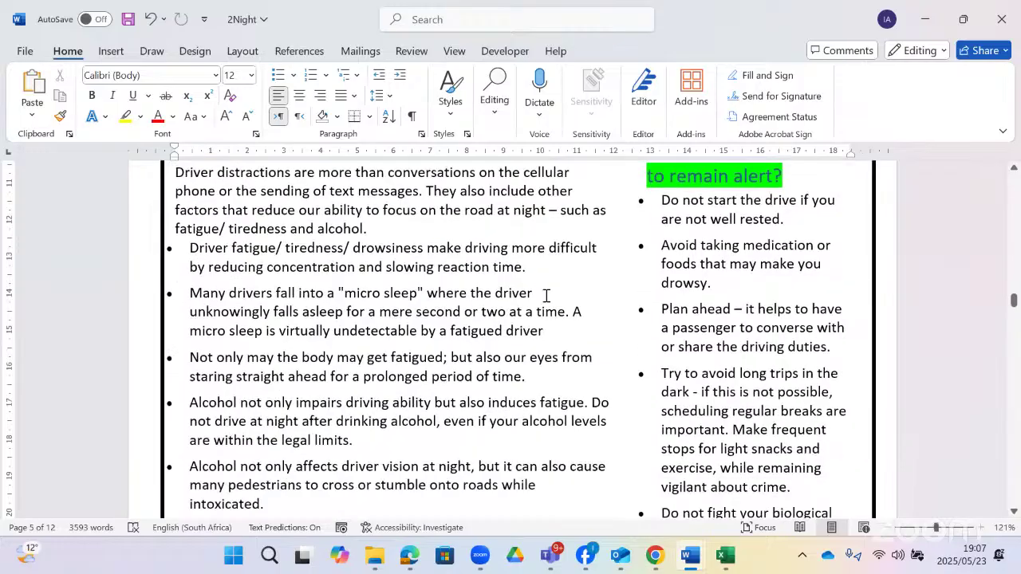
{"action": "scroll", "coordinate": [529, 291], "scroll_direction": "down", "scroll_amount": 2}
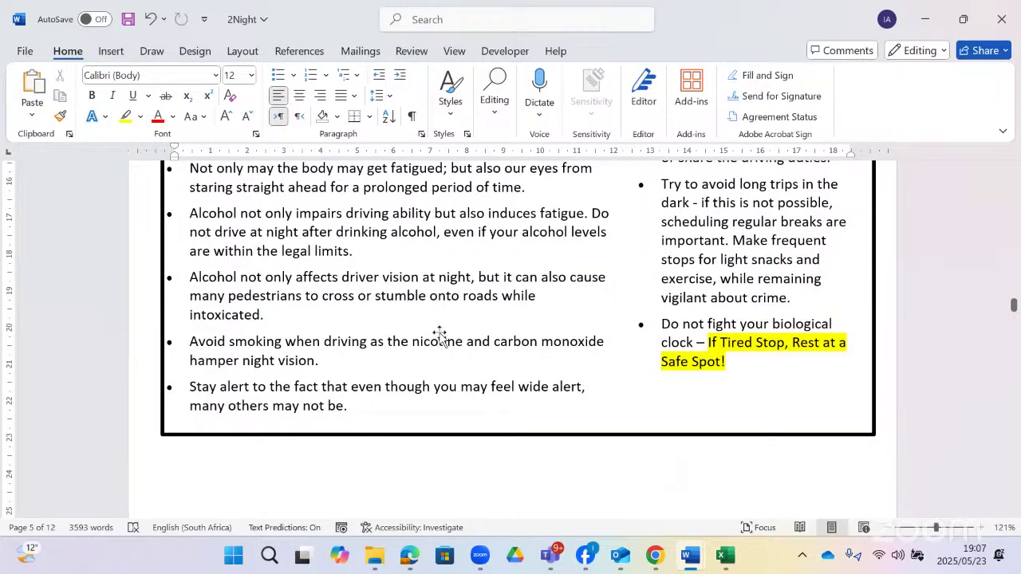
{"action": "key", "text": "alt+Tab"}
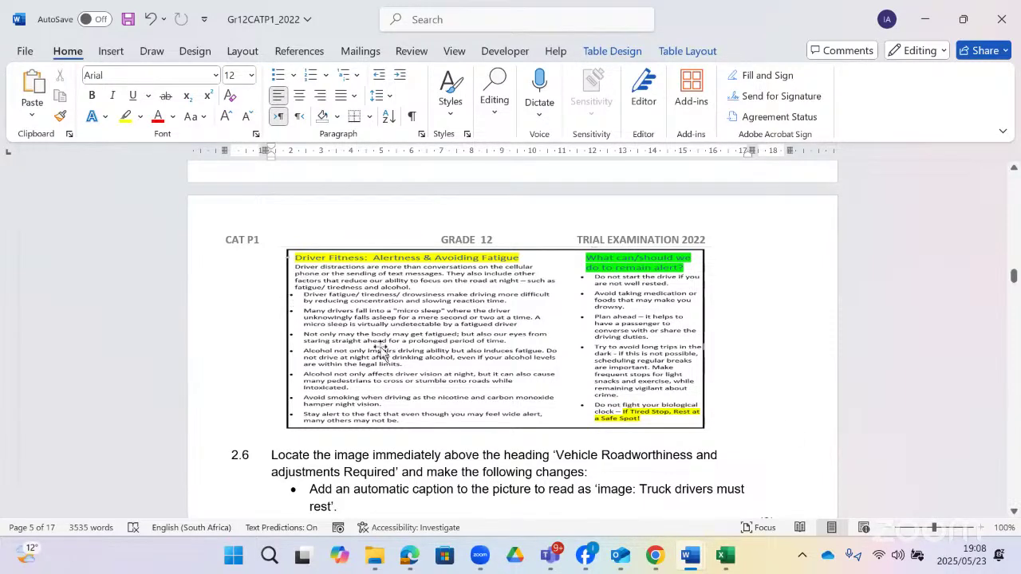
- Scroll the question paper through questions 2.6 to 2.9
{"action": "scroll", "coordinate": [391, 351], "scroll_direction": "down", "scroll_amount": 3}
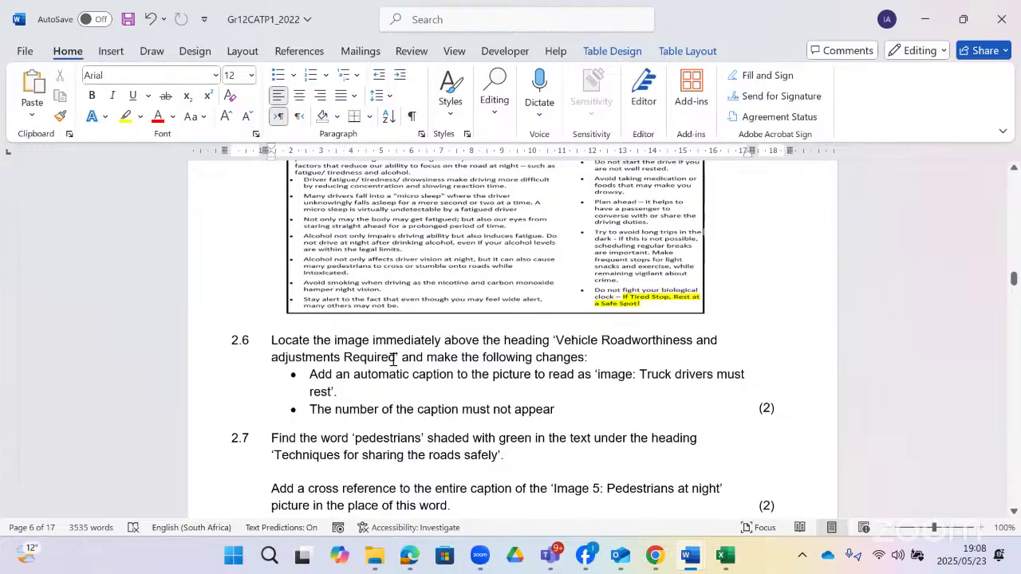
{"action": "scroll", "coordinate": [394, 362], "scroll_direction": "down", "scroll_amount": 1}
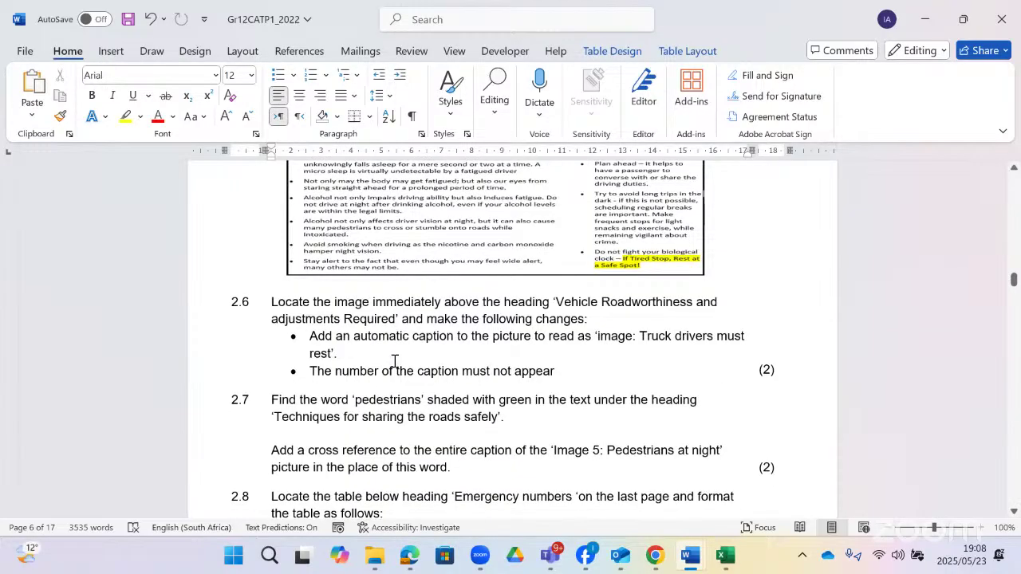
{"action": "scroll", "coordinate": [394, 361], "scroll_direction": "down", "scroll_amount": 2}
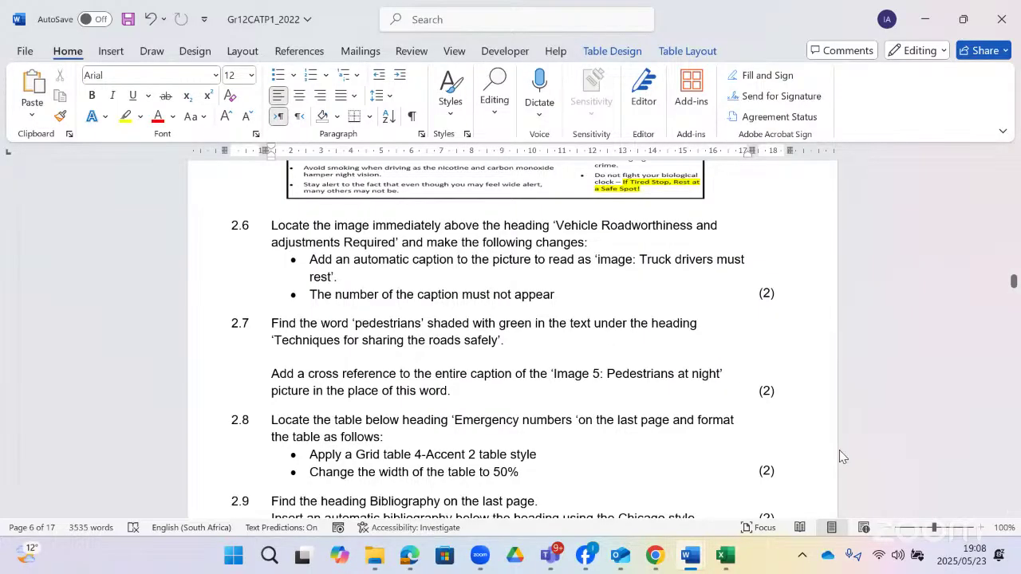
- Back in 2Night, start inserting a caption for the truck picture
{"action": "key", "text": "alt+Tab"}
{"action": "scroll", "coordinate": [427, 272], "scroll_direction": "down", "scroll_amount": 1}
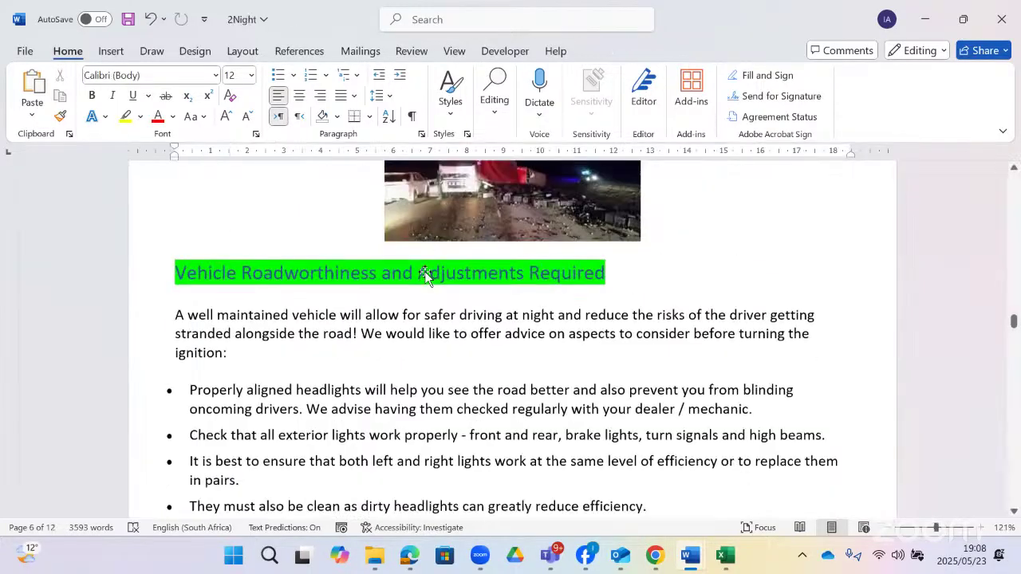
{"action": "scroll", "coordinate": [427, 274], "scroll_direction": "up", "scroll_amount": 3}
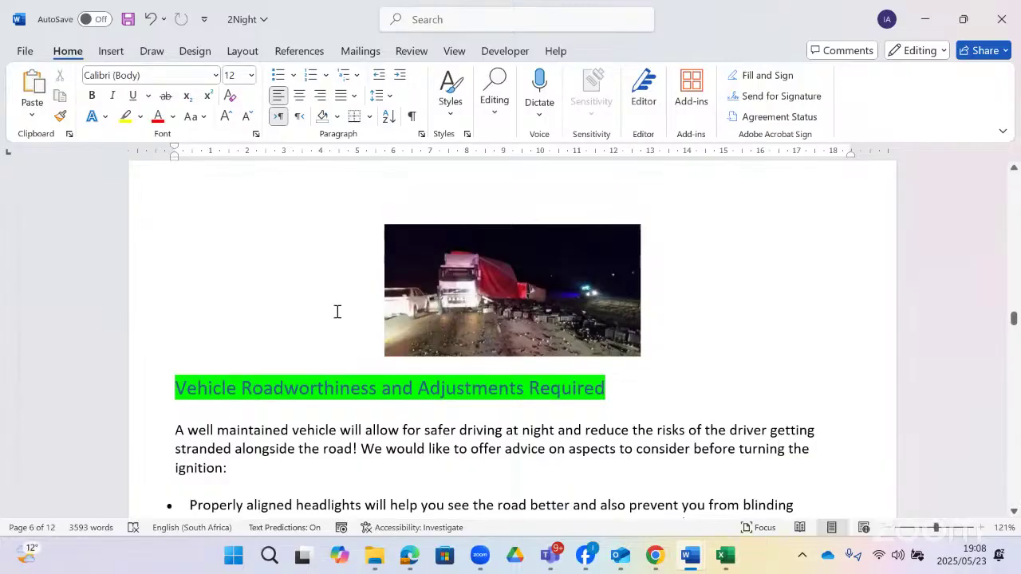
{"action": "right_click", "coordinate": [510, 261]}
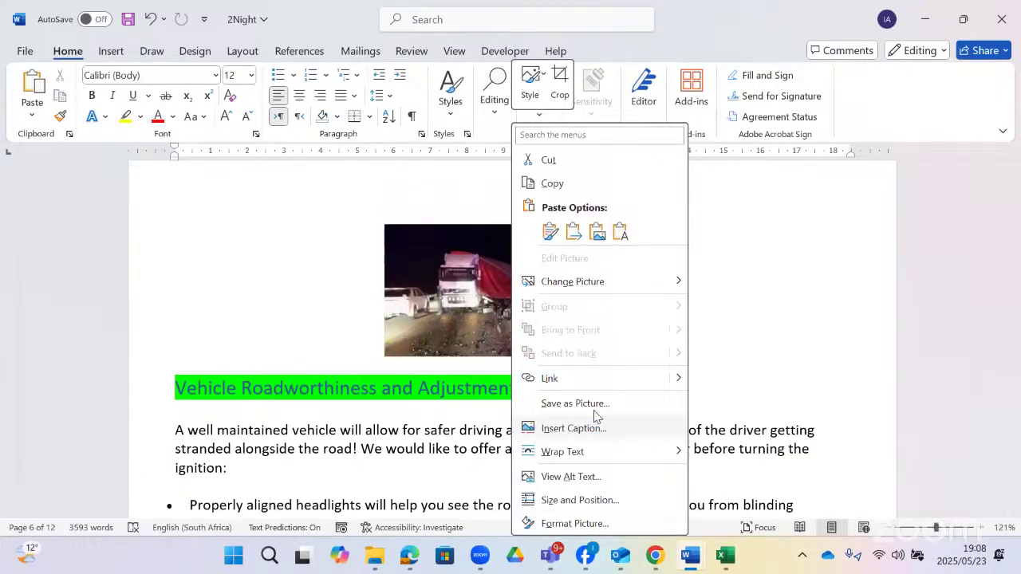
{"action": "left_click", "coordinate": [590, 428]}
- Try the Equation, Figure and Table caption labels
{"action": "left_click_drag", "start_coordinate": [463, 172], "coordinate": [450, 161]}
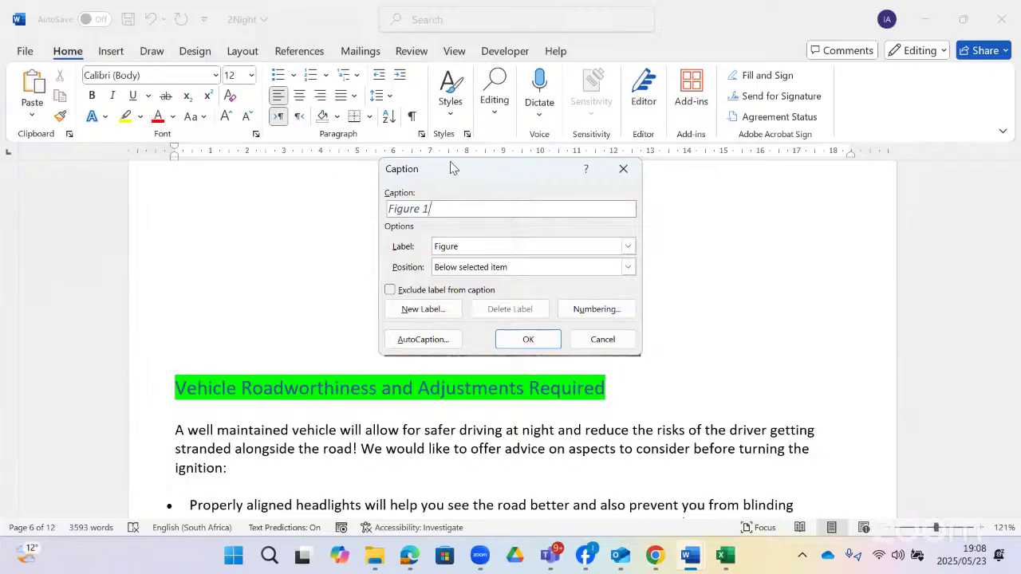
{"action": "left_click", "coordinate": [435, 236]}
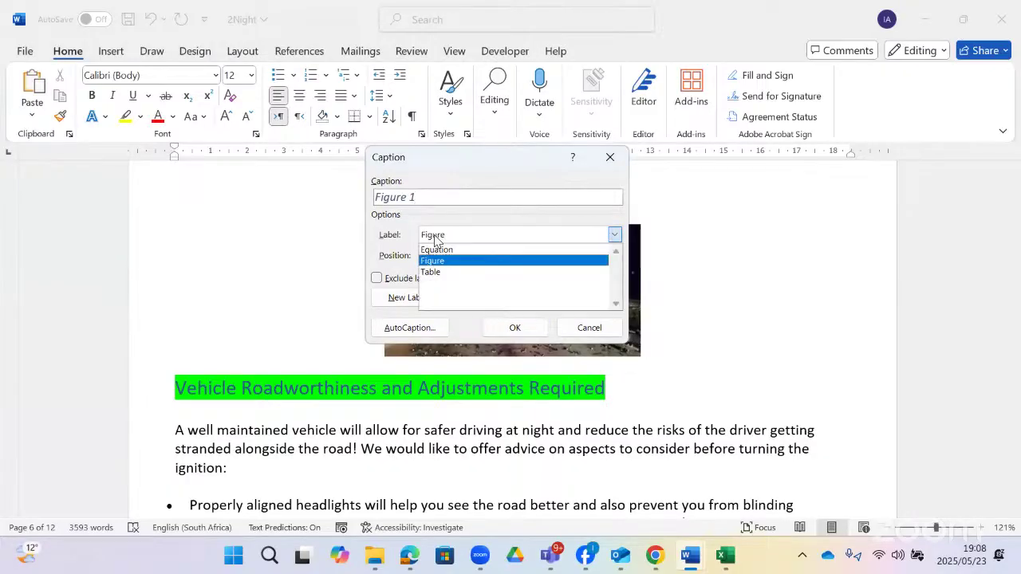
{"action": "left_click", "coordinate": [436, 250]}
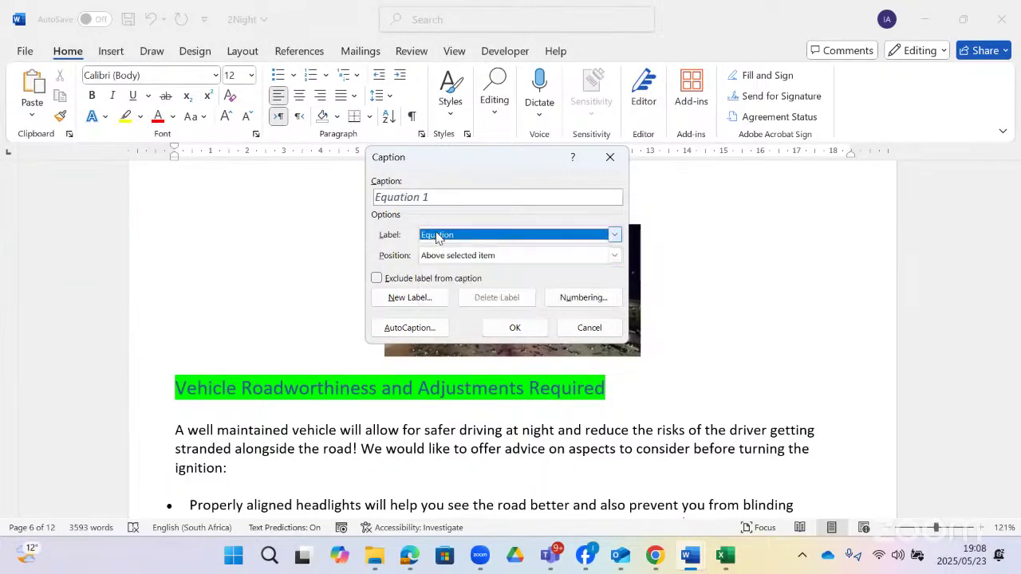
{"action": "left_click", "coordinate": [437, 237]}
{"action": "left_click", "coordinate": [432, 261]}
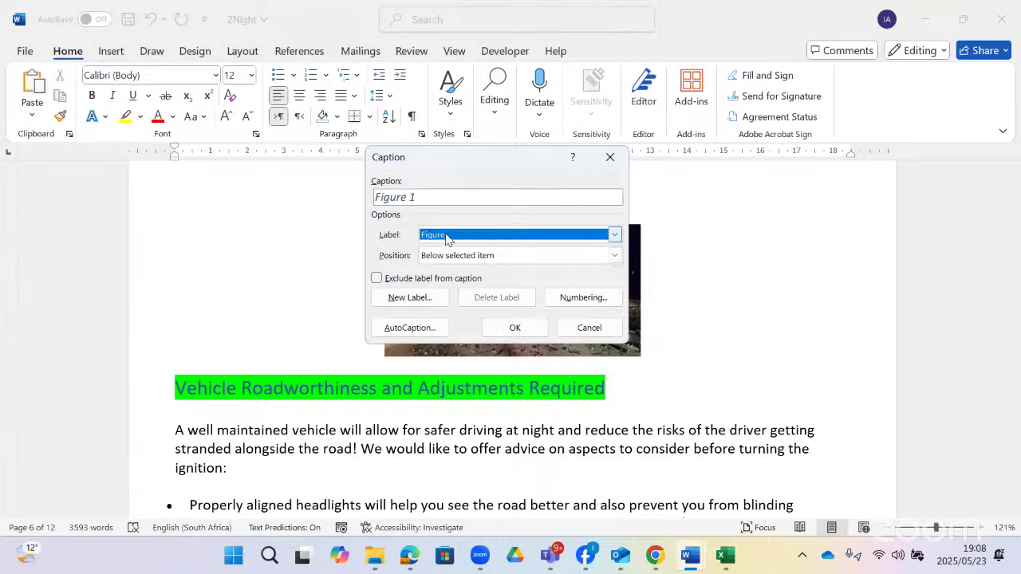
{"action": "left_click", "coordinate": [444, 237]}
{"action": "left_click", "coordinate": [430, 272]}
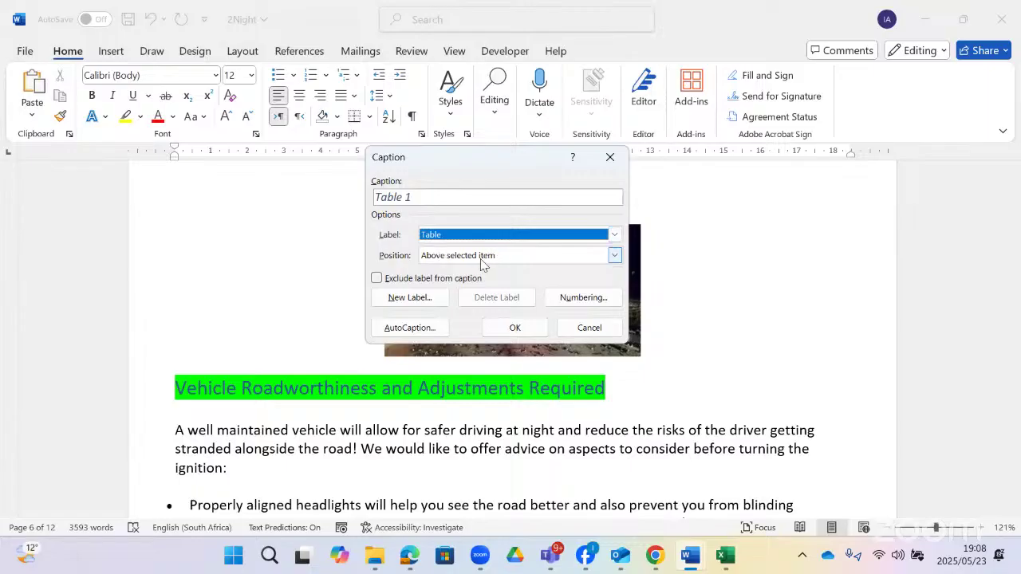
- Create a new caption label named 'formula'
{"action": "left_click", "coordinate": [414, 299]}
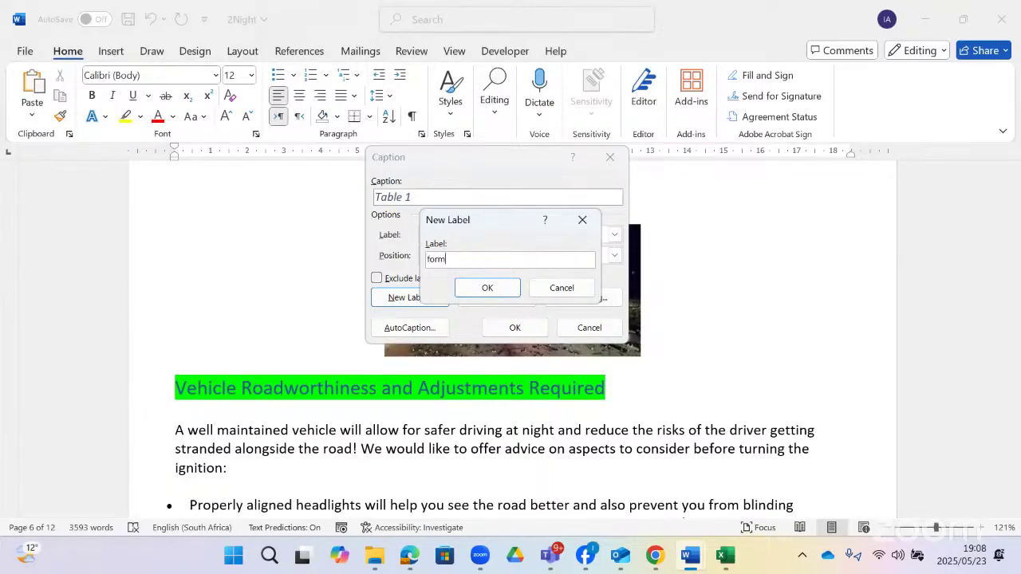
{"action": "type", "text": "formula"}
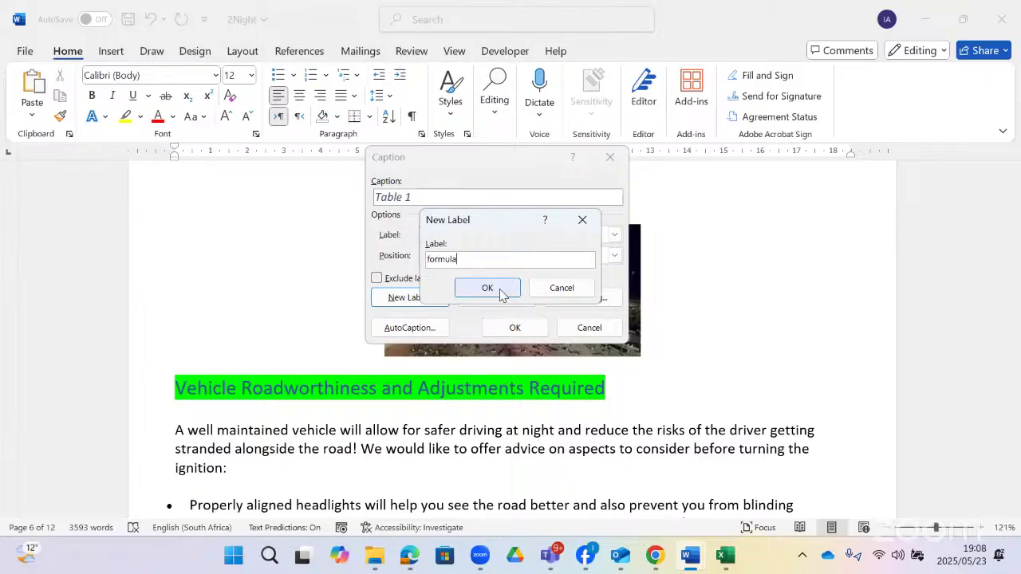
{"action": "left_click", "coordinate": [499, 289]}
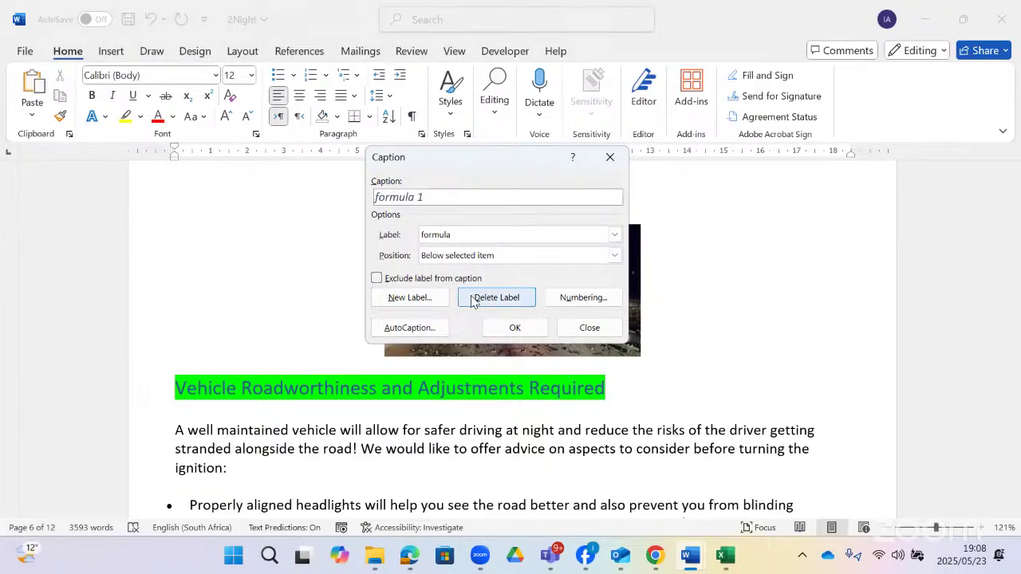
- Switch the caption position to above the item, then back to below
{"action": "left_click", "coordinate": [509, 257]}
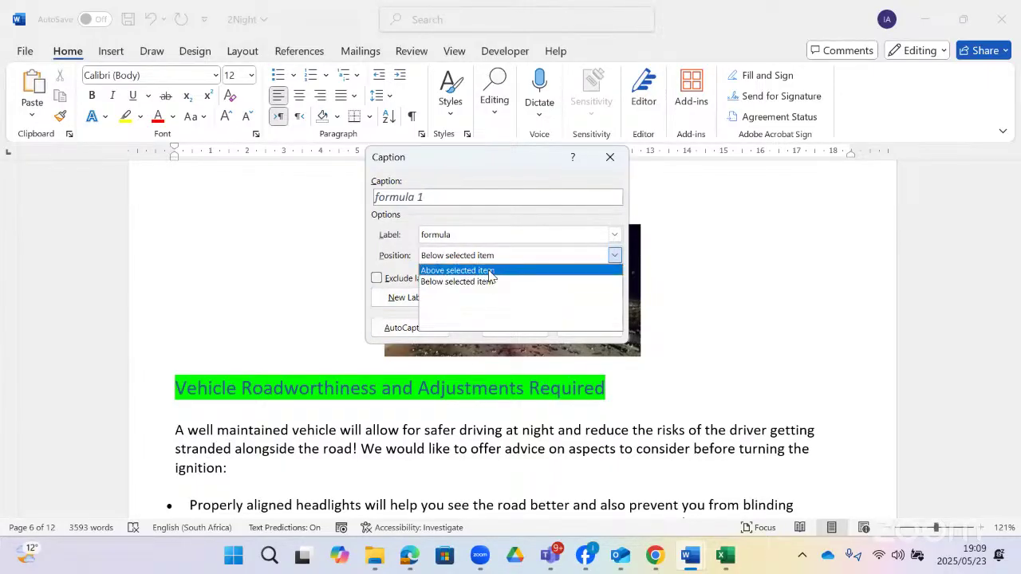
{"action": "left_click", "coordinate": [481, 271]}
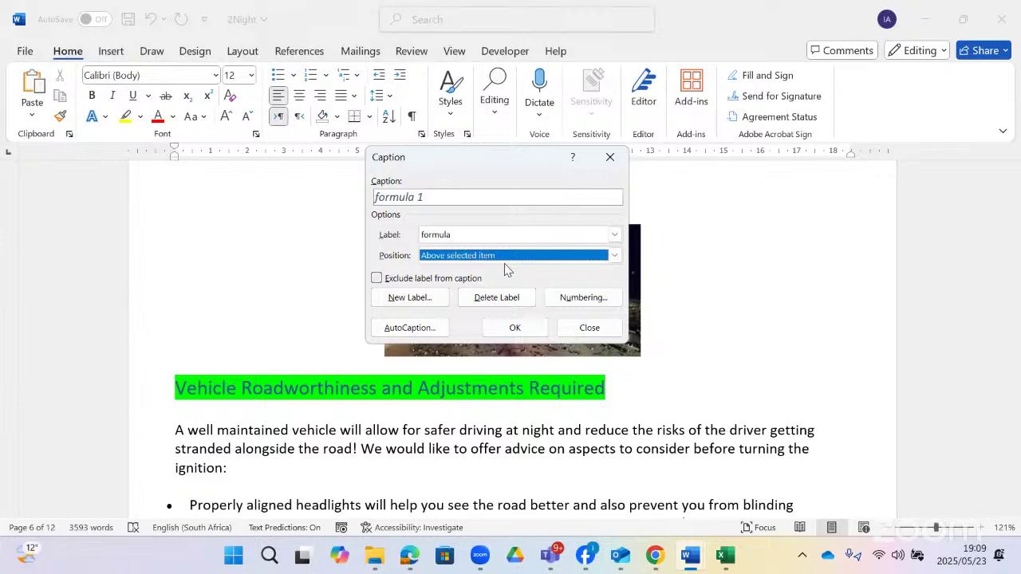
{"action": "left_click", "coordinate": [511, 257]}
{"action": "left_click", "coordinate": [483, 280]}
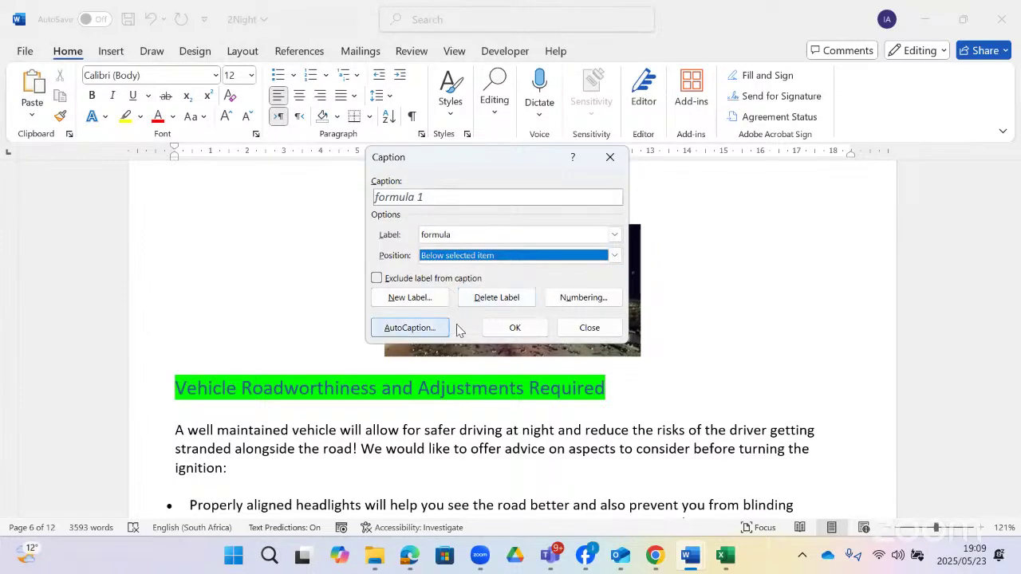
- Set caption numbering to the i, ii, iii format without chapter numbers
{"action": "left_click", "coordinate": [581, 298]}
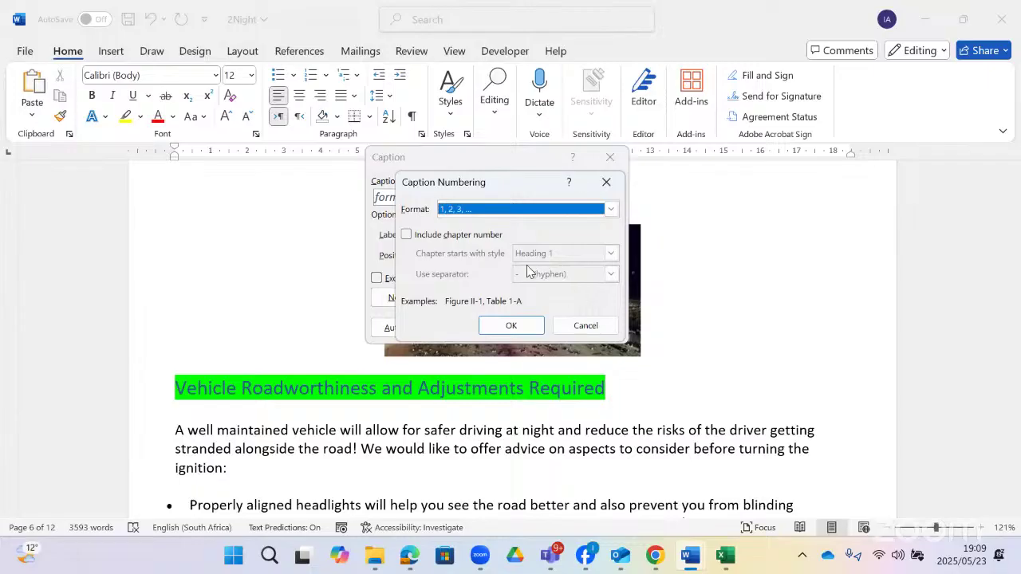
{"action": "left_click", "coordinate": [439, 236]}
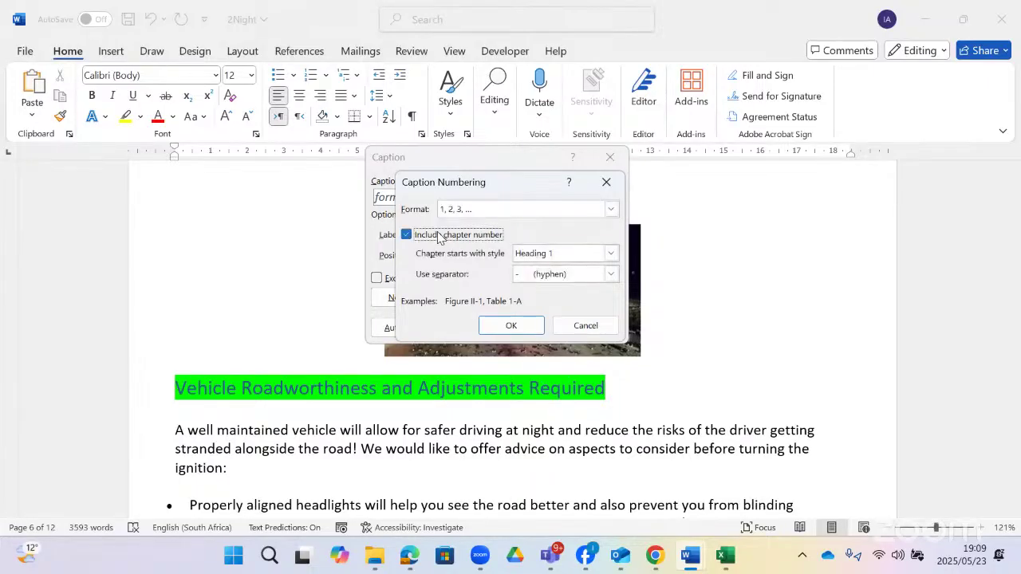
{"action": "left_click", "coordinate": [458, 235]}
{"action": "left_click", "coordinate": [609, 210]}
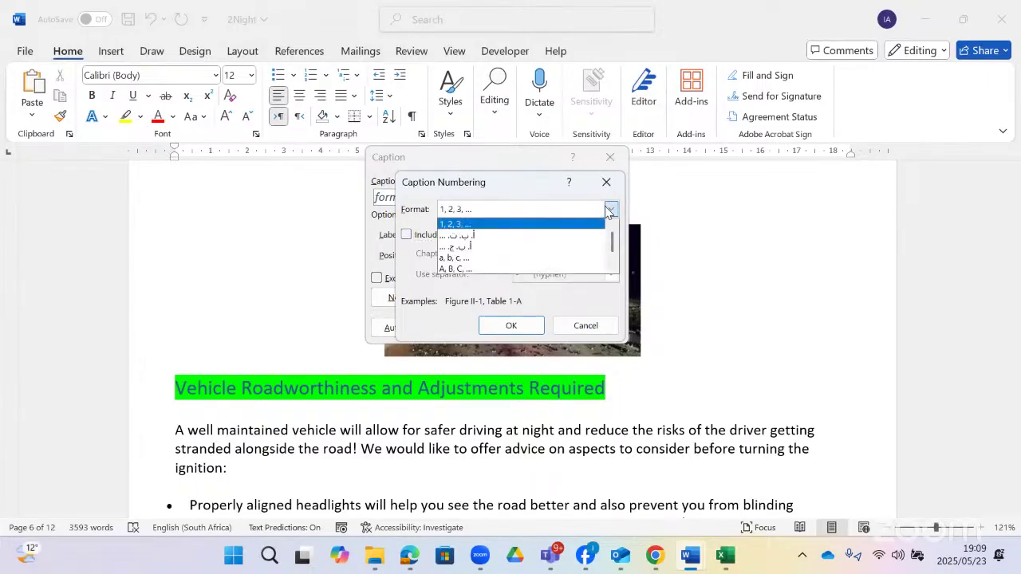
{"action": "left_click", "coordinate": [610, 210]}
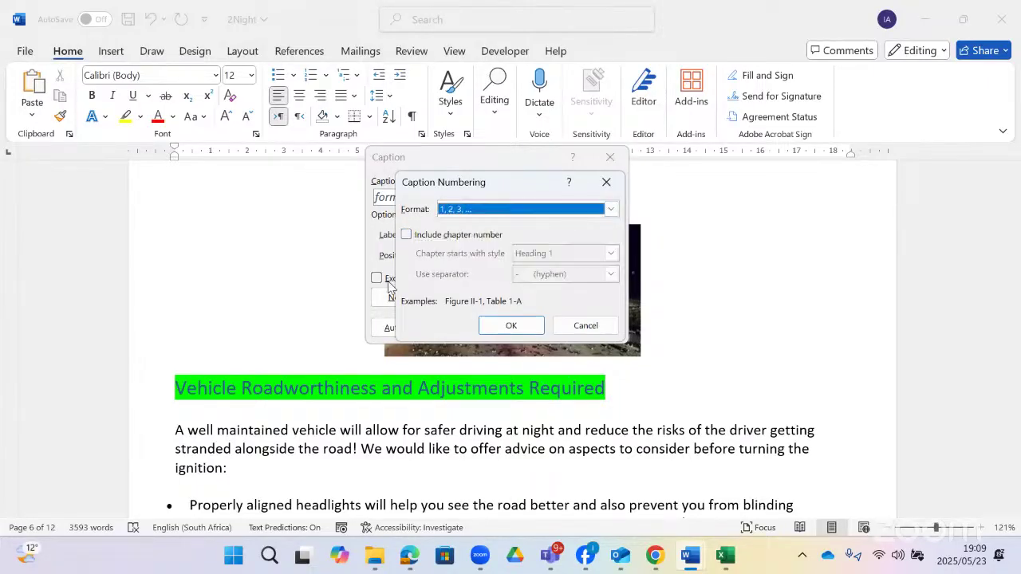
{"action": "left_click", "coordinate": [484, 239]}
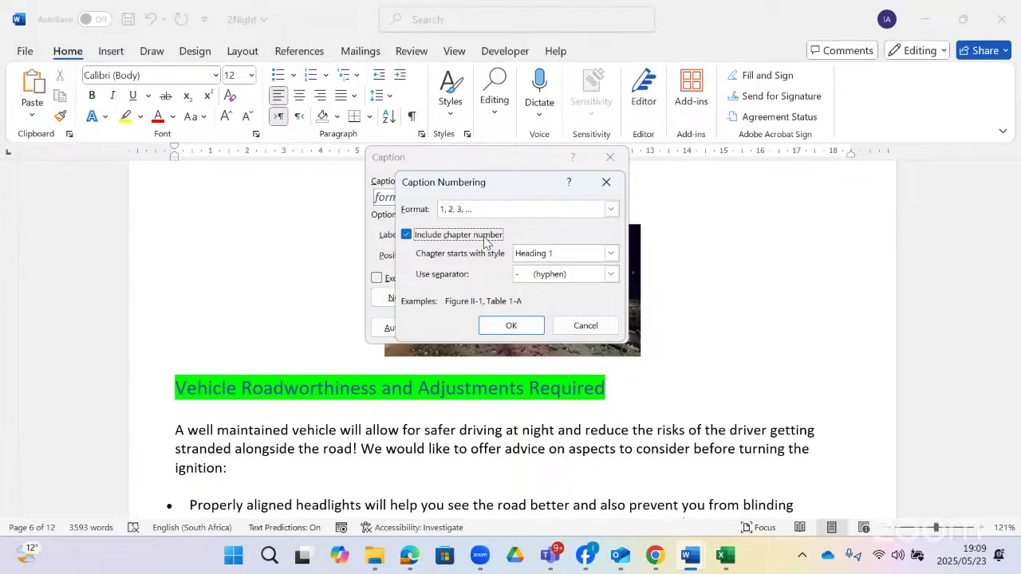
{"action": "left_click", "coordinate": [485, 238]}
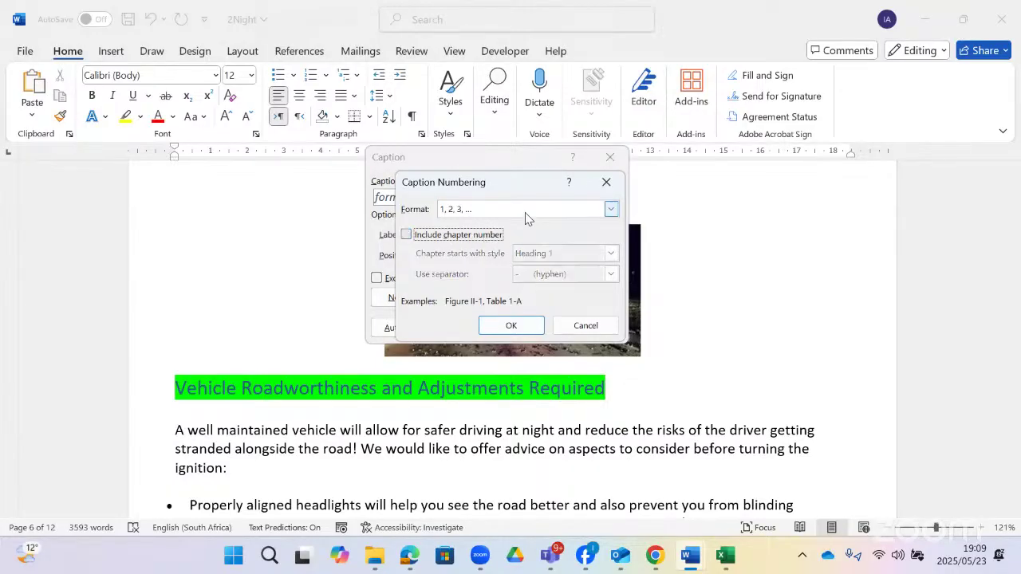
{"action": "left_click", "coordinate": [522, 209]}
{"action": "left_click", "coordinate": [526, 218]}
{"action": "left_click", "coordinate": [526, 215]}
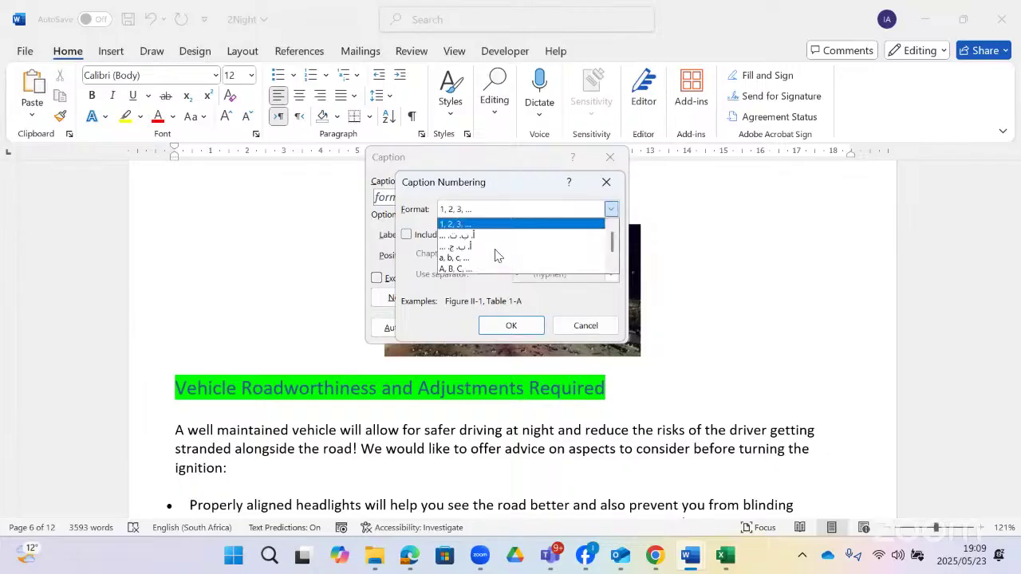
{"action": "scroll", "coordinate": [495, 253], "scroll_direction": "down", "scroll_amount": 2}
{"action": "scroll", "coordinate": [460, 264], "scroll_direction": "down", "scroll_amount": 1}
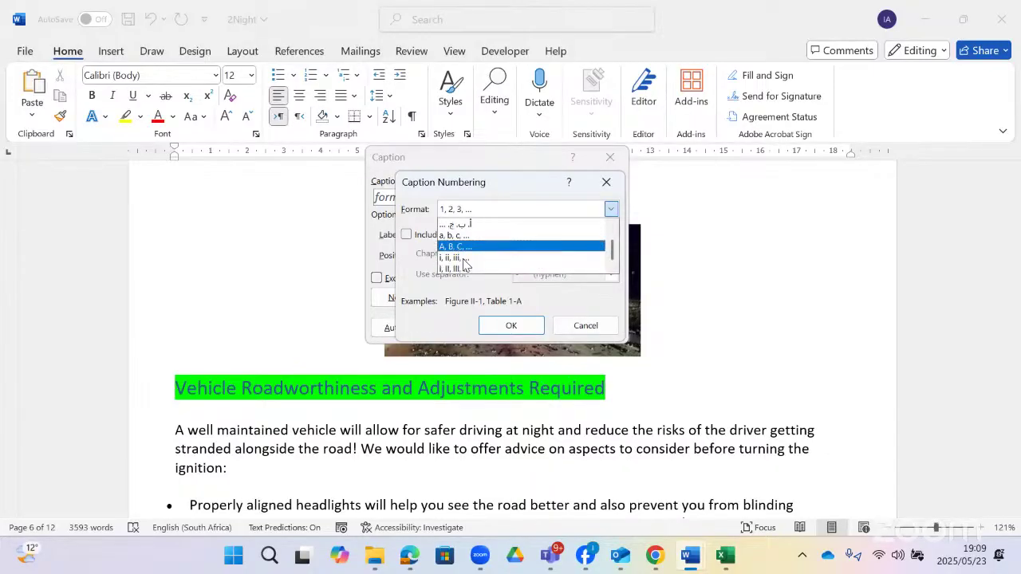
{"action": "left_click", "coordinate": [465, 260]}
{"action": "left_click", "coordinate": [511, 326]}
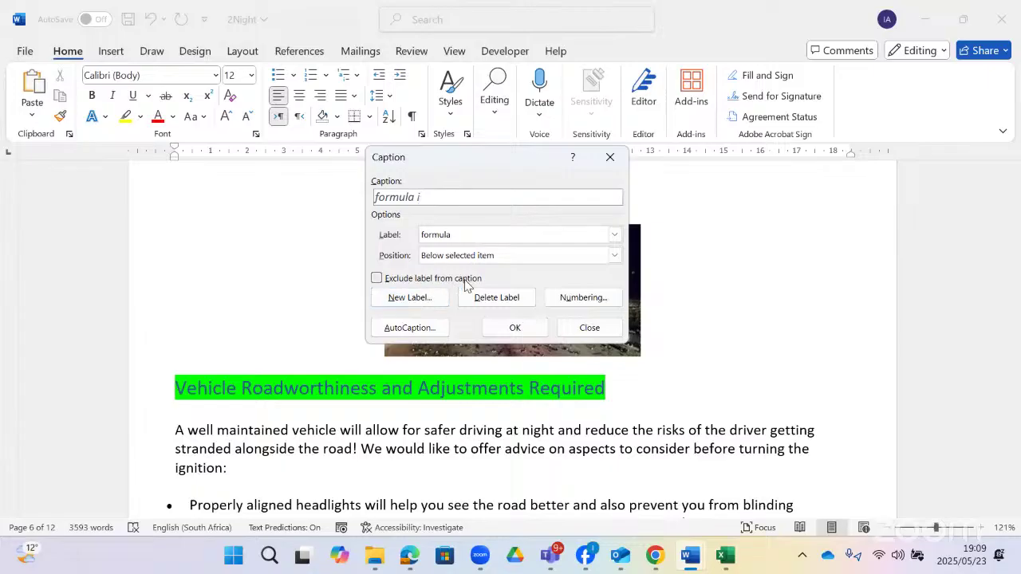
- Toggle Exclude label on and off, then open and close AutoCaption
{"action": "left_click", "coordinate": [377, 279]}
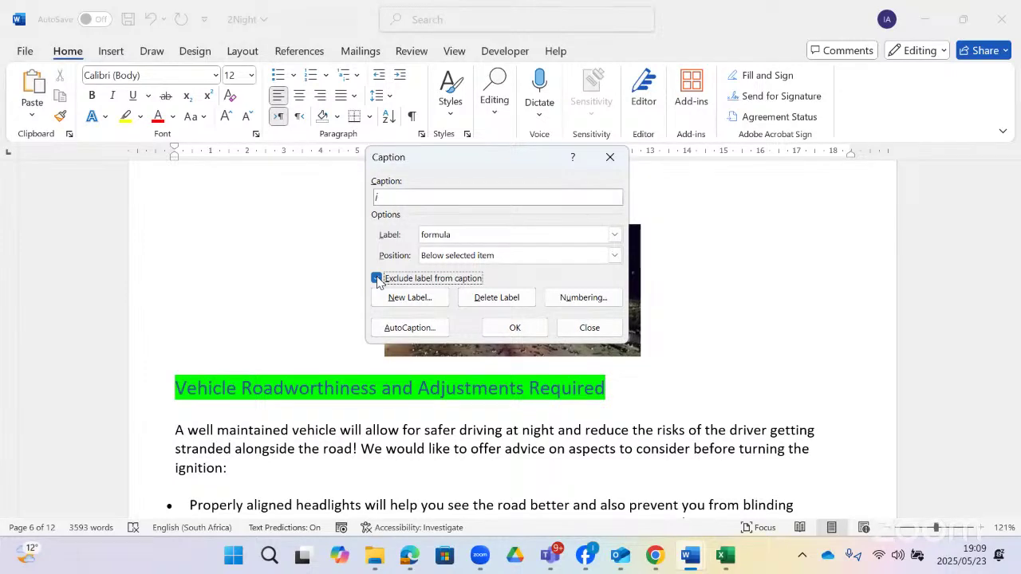
{"action": "left_click", "coordinate": [376, 279]}
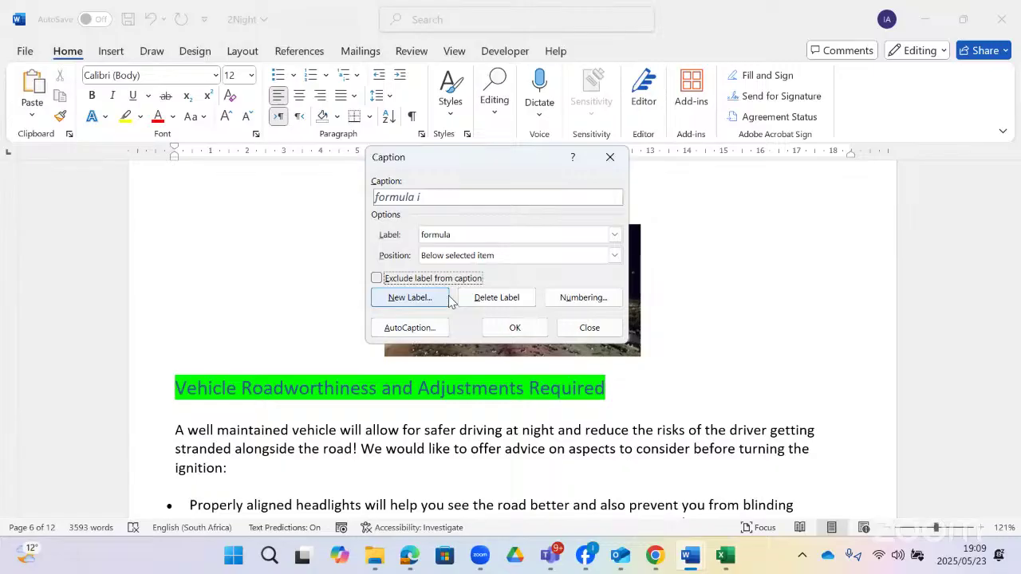
{"action": "left_click", "coordinate": [421, 326]}
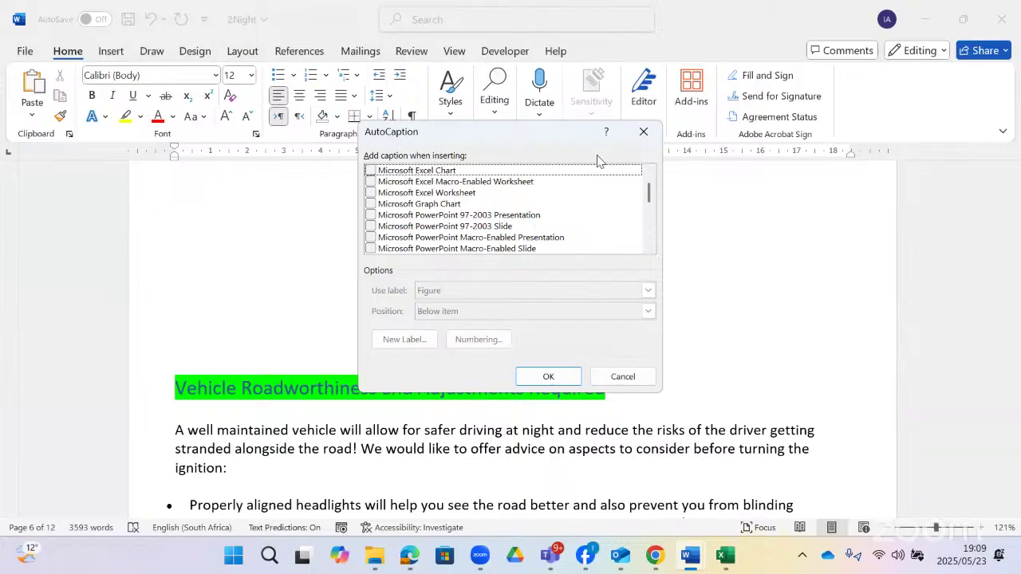
{"action": "left_click_drag", "start_coordinate": [648, 195], "coordinate": [644, 147]}
{"action": "left_click", "coordinate": [643, 132]}
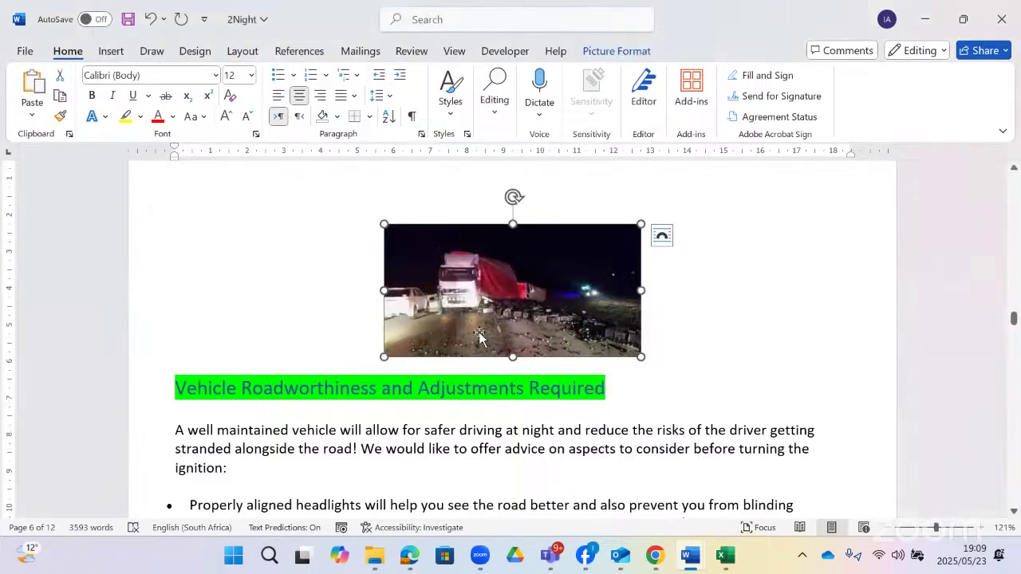
- Caption the truck picture '1 mage 1' with the label excluded
{"action": "right_click", "coordinate": [504, 315]}
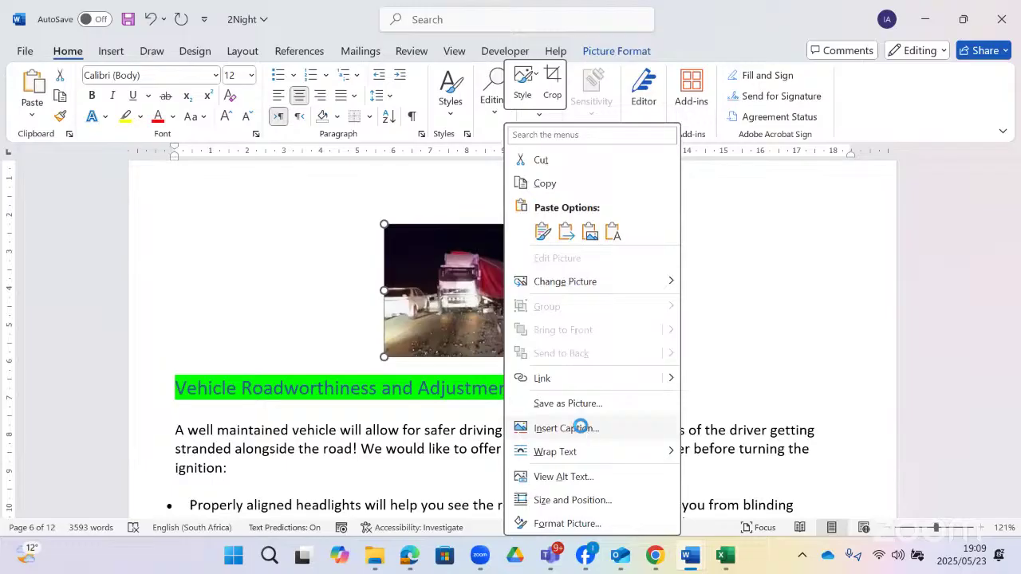
{"action": "left_click", "coordinate": [581, 427]}
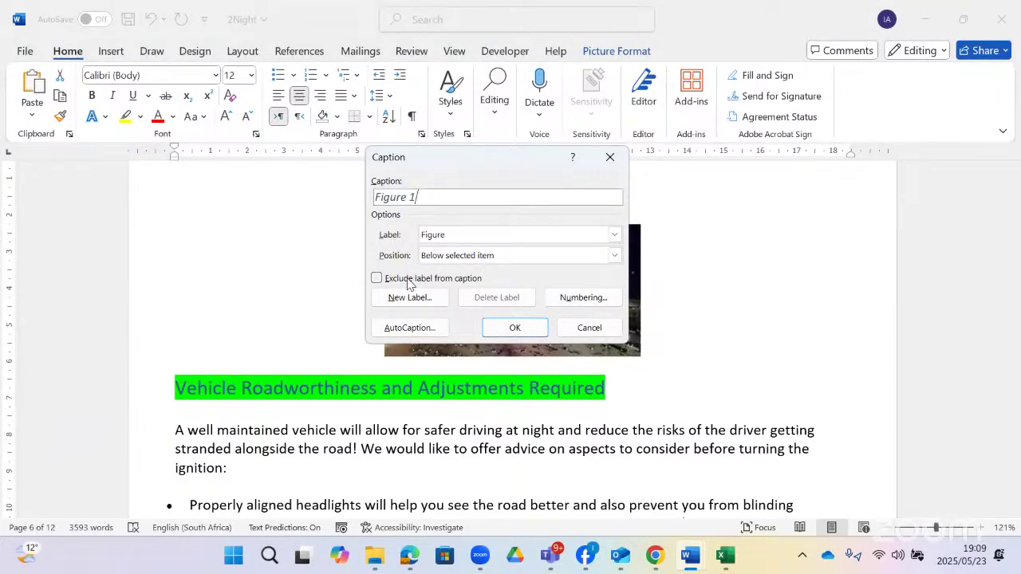
{"action": "left_click", "coordinate": [376, 277]}
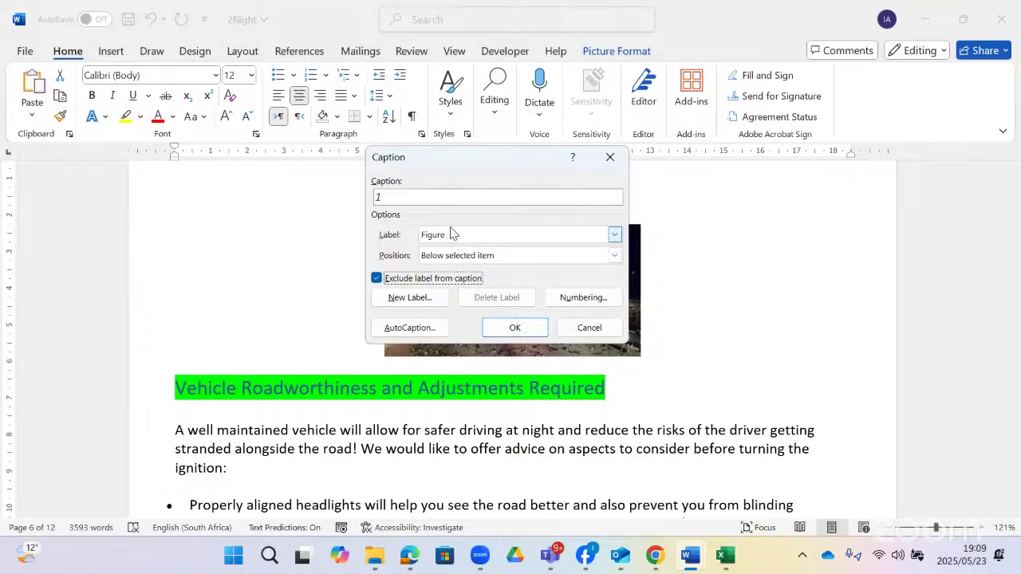
{"action": "left_click", "coordinate": [431, 203]}
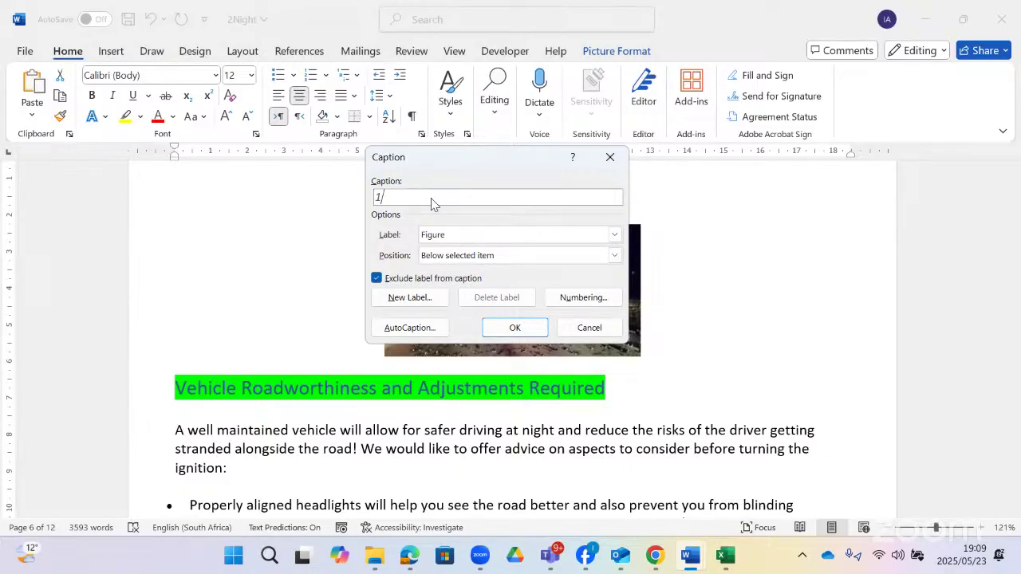
{"action": "type", "text": "mage 1"}
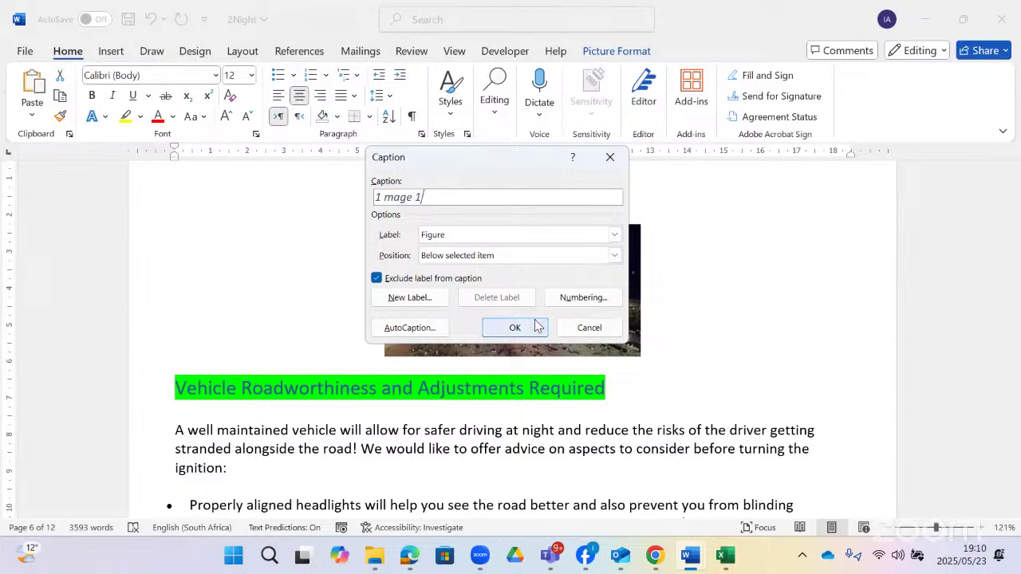
{"action": "left_click", "coordinate": [518, 327]}
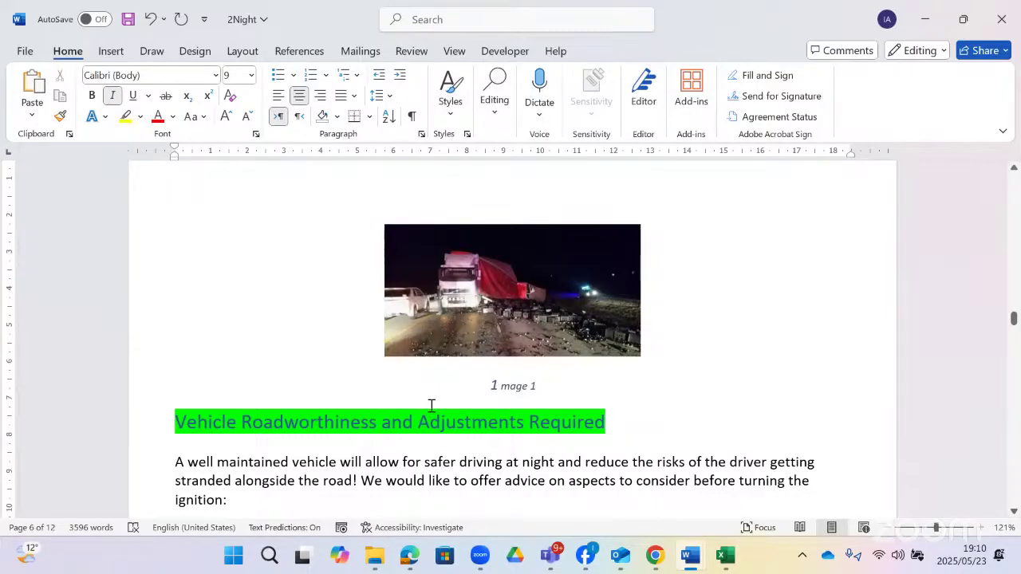
- Read questions 2.6 to 2.10 in Gr12CATP1_2022, down to the table of figures task
{"action": "key", "text": "alt+Tab"}
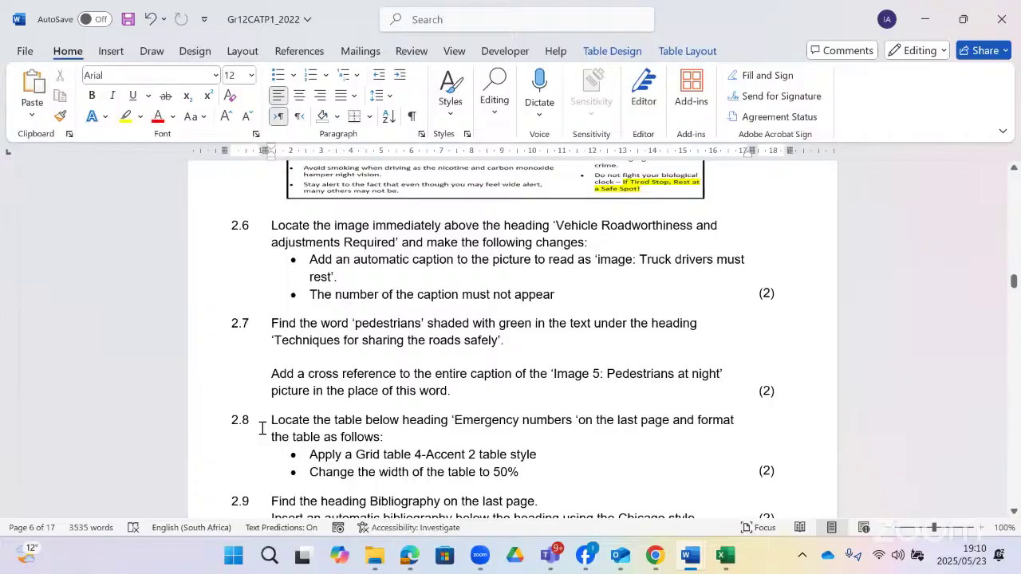
{"action": "scroll", "coordinate": [262, 428], "scroll_direction": "down", "scroll_amount": 1}
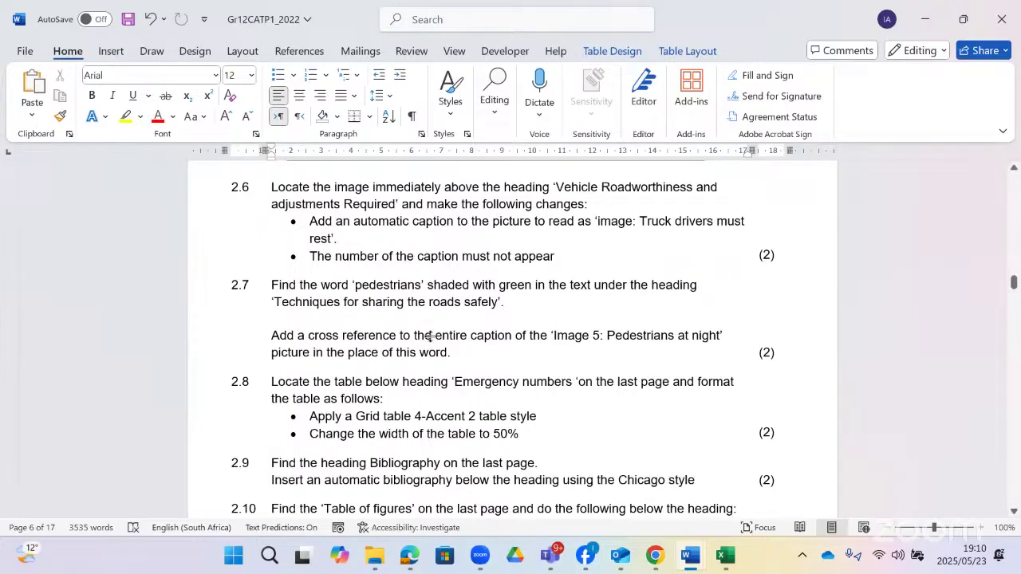
{"action": "scroll", "coordinate": [430, 336], "scroll_direction": "down", "scroll_amount": 1}
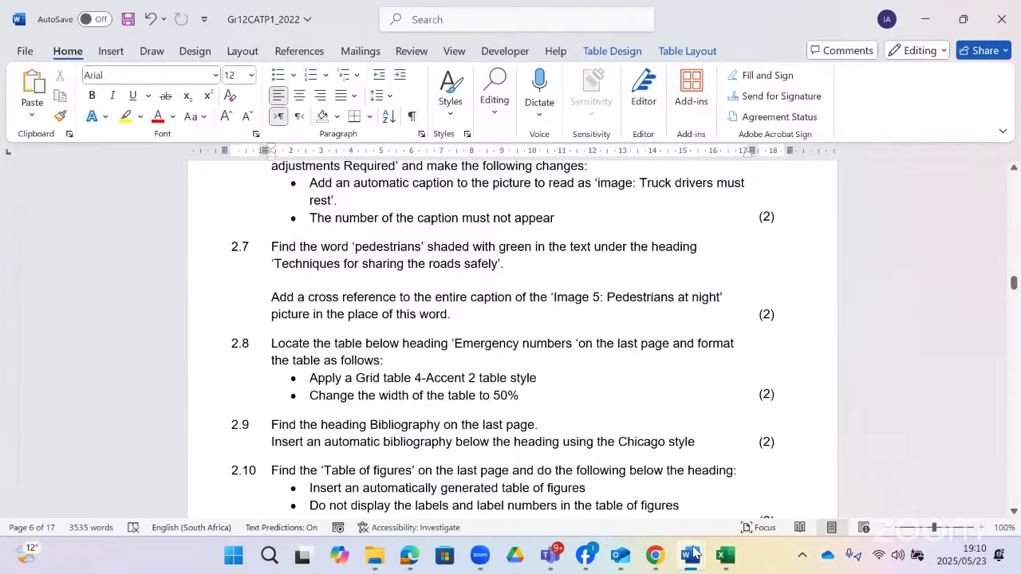
- Return to the 2Night document and undo the stray 'fpede' letters typed into the caption
{"action": "mouse_move", "coordinate": [692, 552]}
{"action": "left_click", "coordinate": [854, 490]}
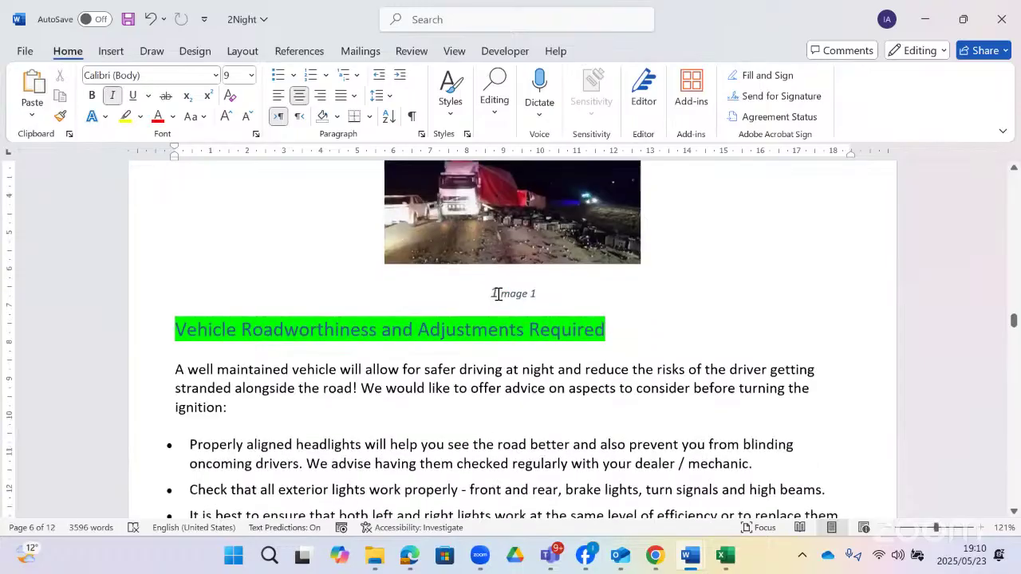
{"action": "scroll", "coordinate": [498, 295], "scroll_direction": "down", "scroll_amount": 15}
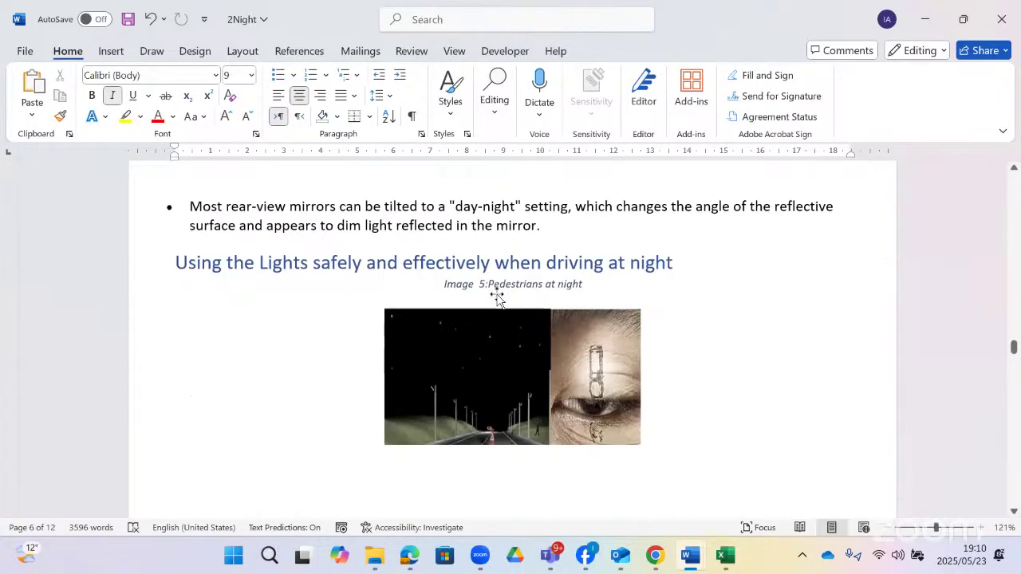
{"action": "scroll", "coordinate": [499, 294], "scroll_direction": "down", "scroll_amount": 3}
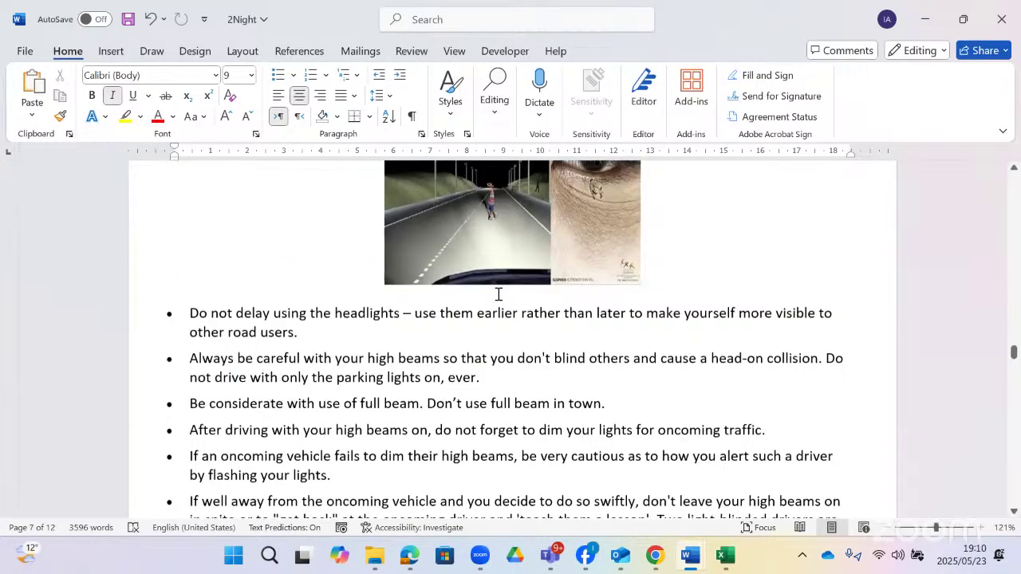
{"action": "scroll", "coordinate": [498, 295], "scroll_direction": "down", "scroll_amount": 15}
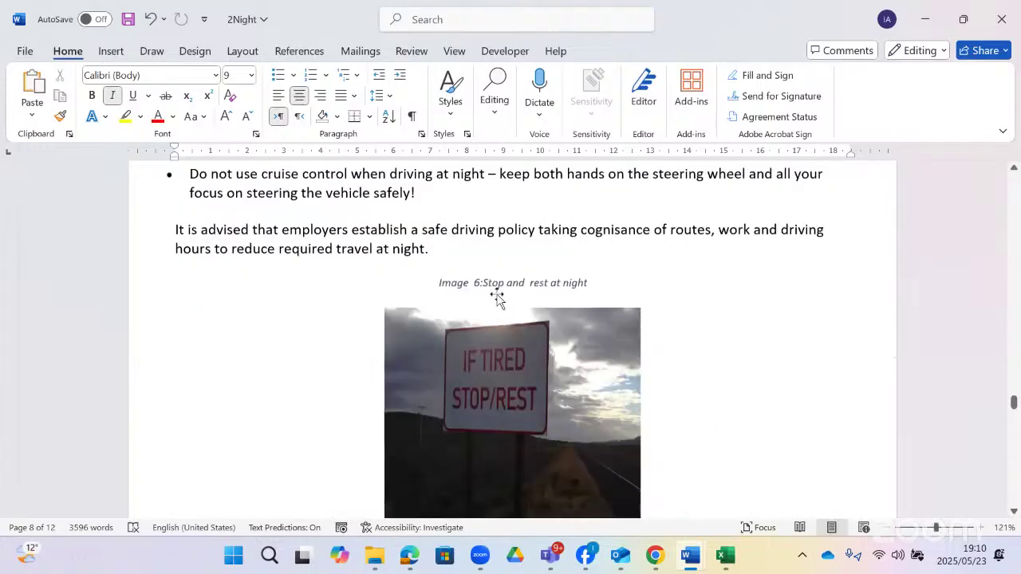
{"action": "scroll", "coordinate": [500, 296], "scroll_direction": "down", "scroll_amount": 5}
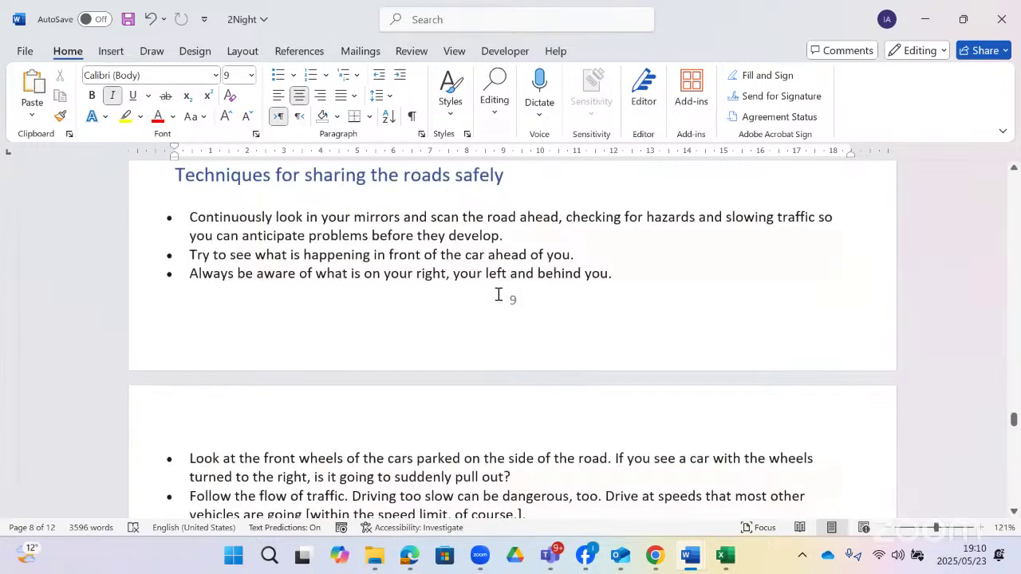
{"action": "scroll", "coordinate": [498, 296], "scroll_direction": "up", "scroll_amount": 10}
{"action": "scroll", "coordinate": [732, 74], "scroll_direction": "up", "scroll_amount": 2}
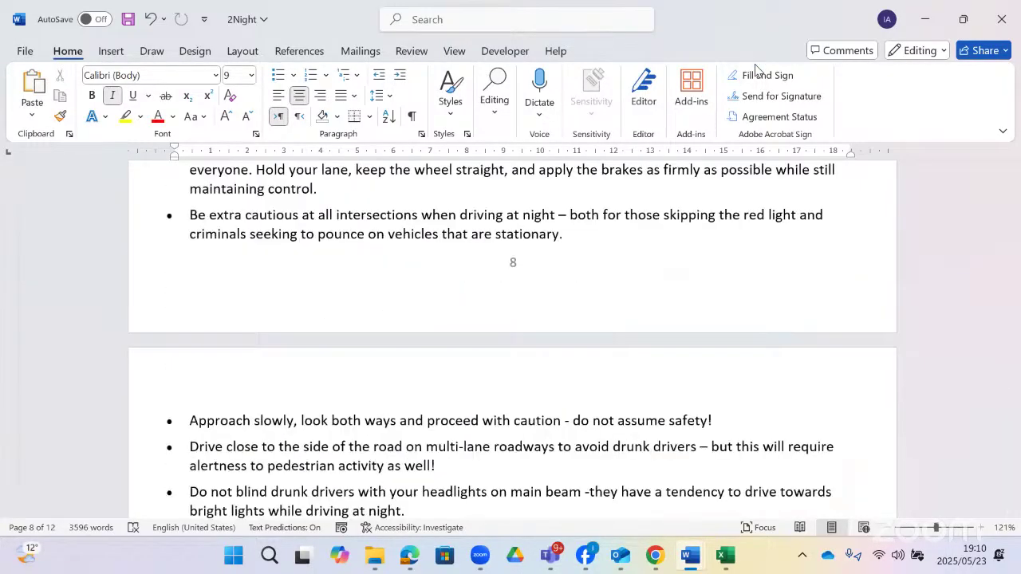
{"action": "type", "text": "fpede"}
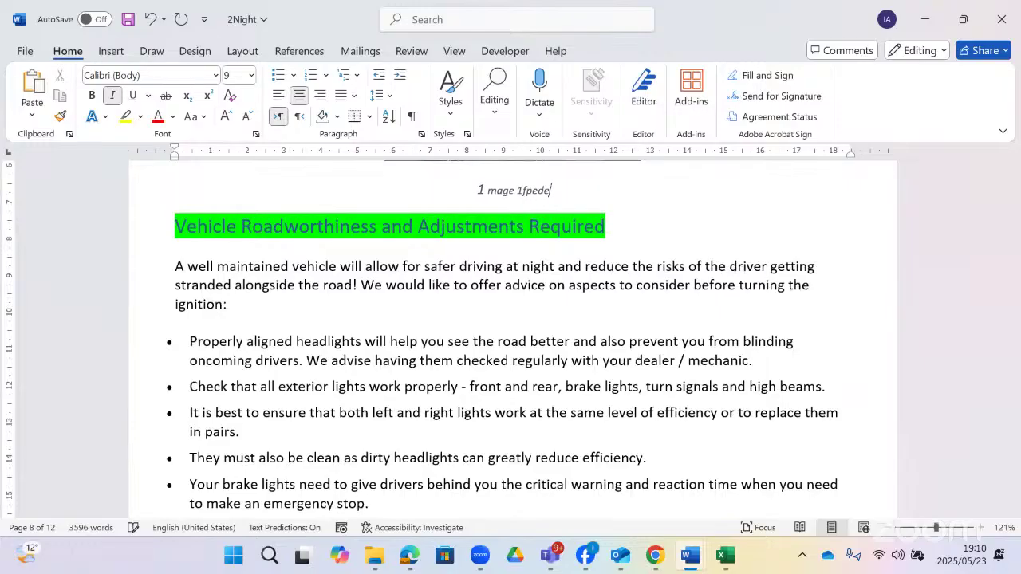
{"action": "key", "text": "ctrl+a"}
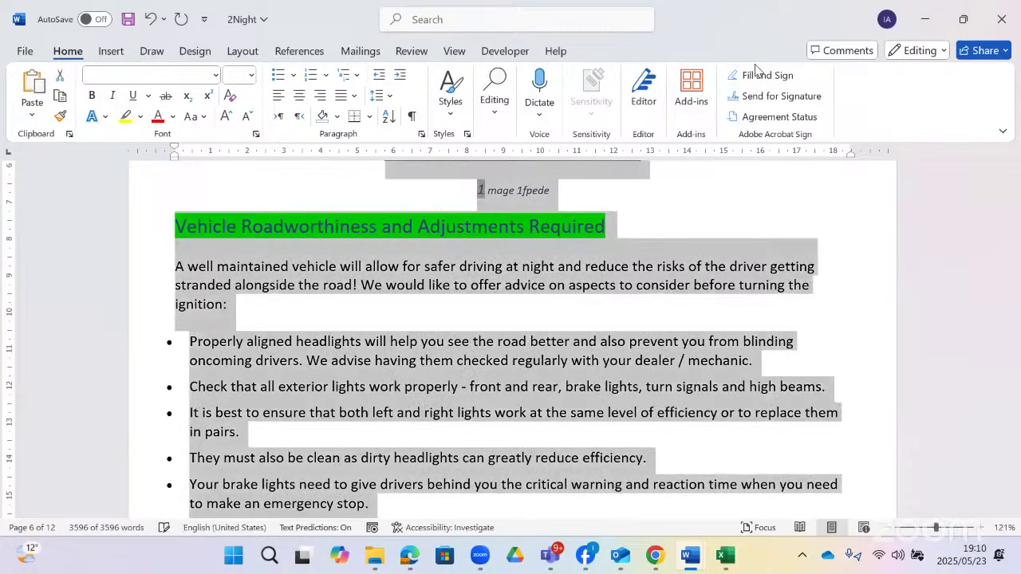
{"action": "key", "text": "ctrl+z"}
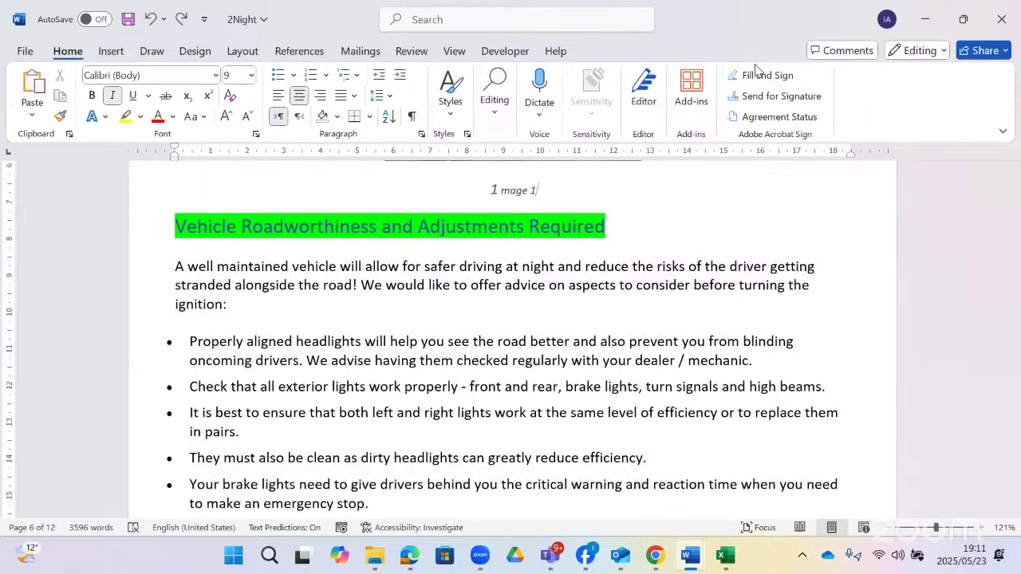
- Search the document for 'pedestrians' in the Navigation pane, then check the question paper
{"action": "key", "text": "ctrl+f"}
{"action": "type", "text": "p"}
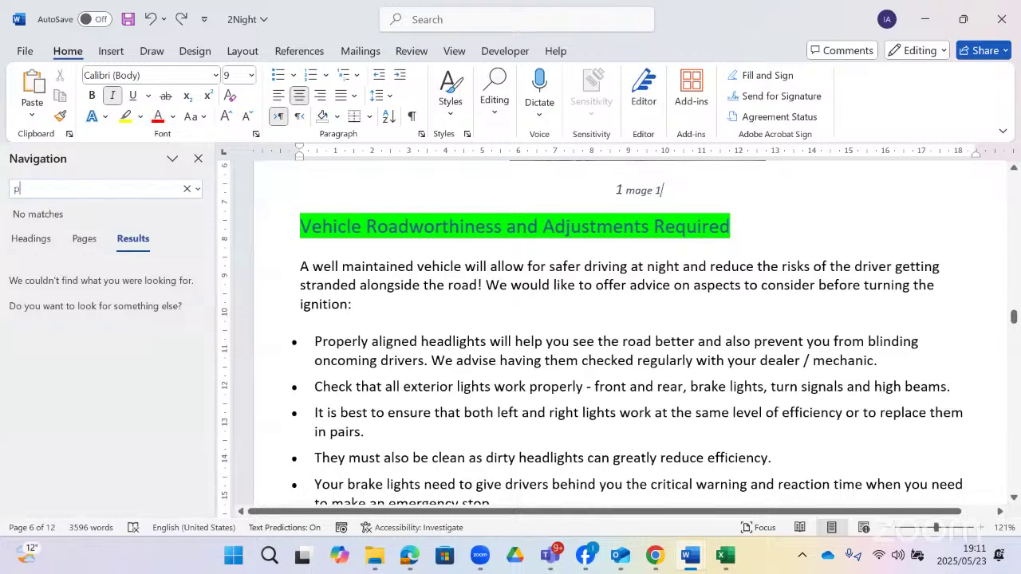
{"action": "type", "text": "ede"}
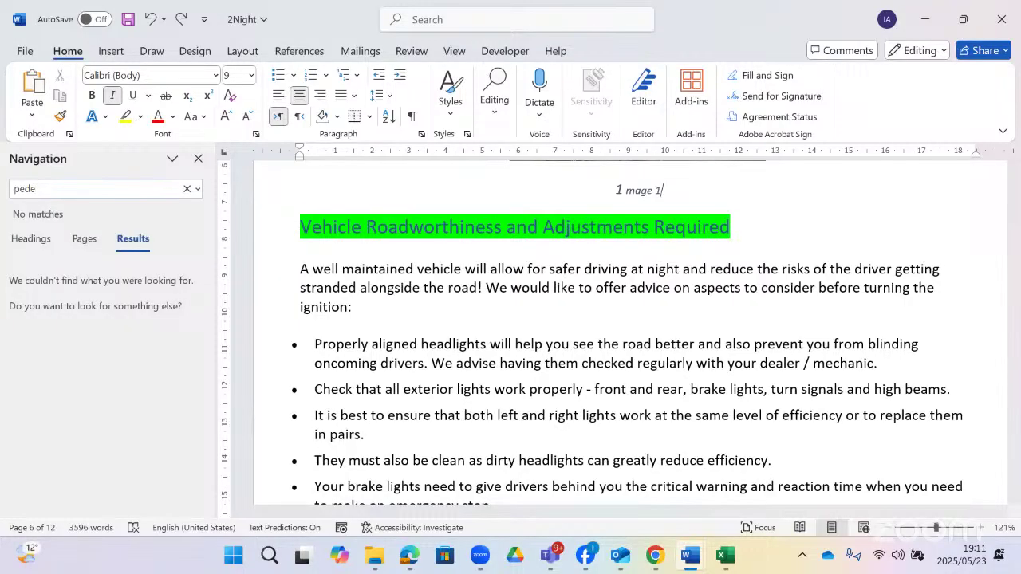
{"action": "type", "text": "tra"}
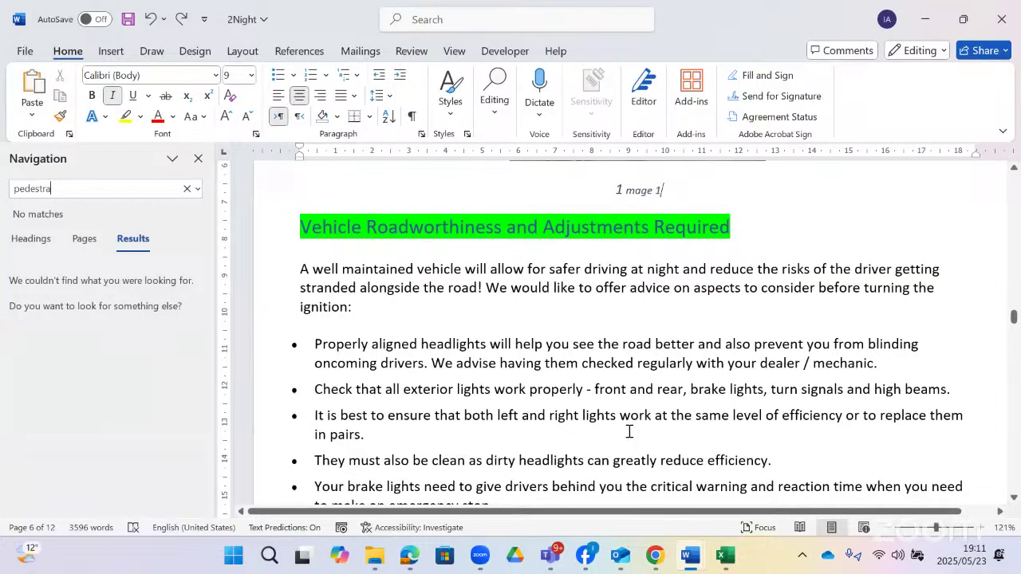
{"action": "key", "text": "alt+Tab"}
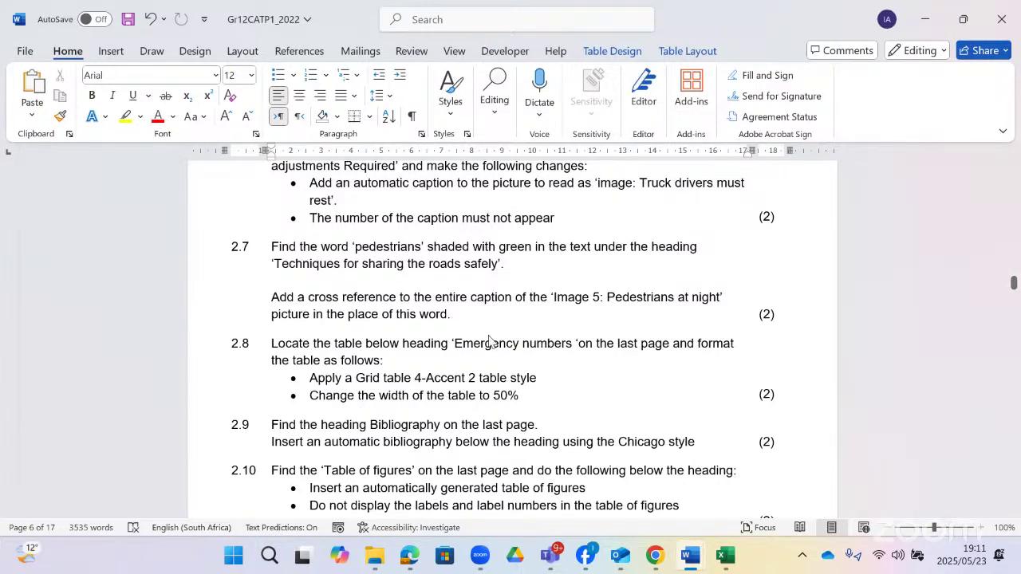
- Back in 2Night, click into the green-shaded 'pedestrians' in the page 10 Techniques bullet
{"action": "key", "text": "alt+Tab"}
{"action": "scroll", "coordinate": [489, 332], "scroll_direction": "down", "scroll_amount": 10}
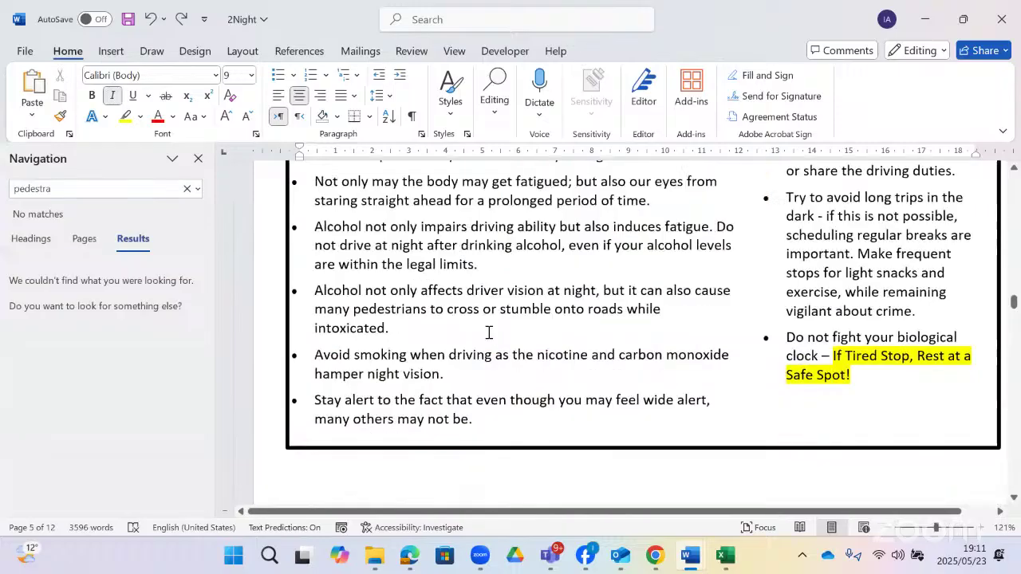
{"action": "scroll", "coordinate": [488, 332], "scroll_direction": "down", "scroll_amount": 15}
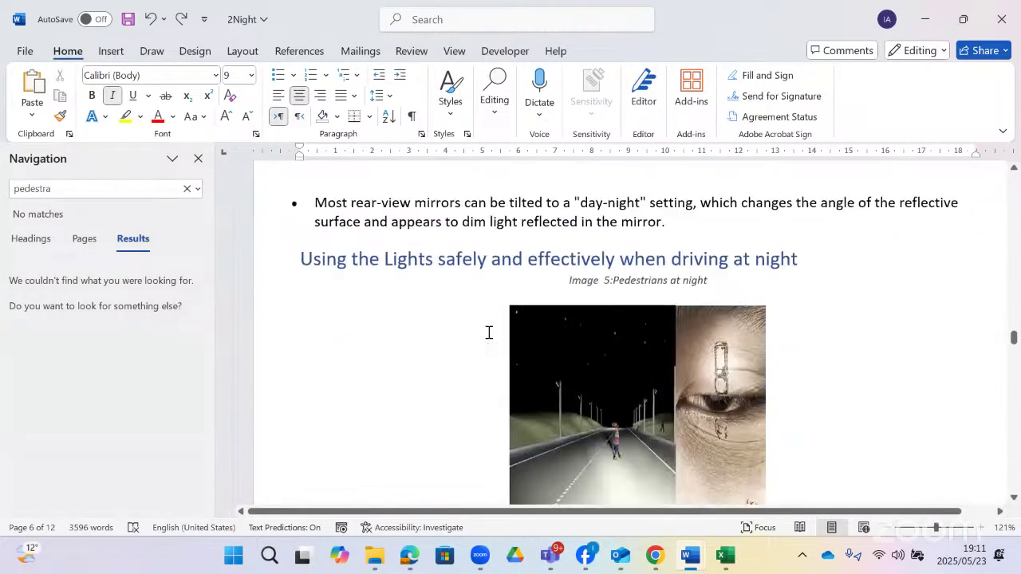
{"action": "scroll", "coordinate": [489, 333], "scroll_direction": "up", "scroll_amount": 3}
{"action": "scroll", "coordinate": [488, 333], "scroll_direction": "down", "scroll_amount": 7}
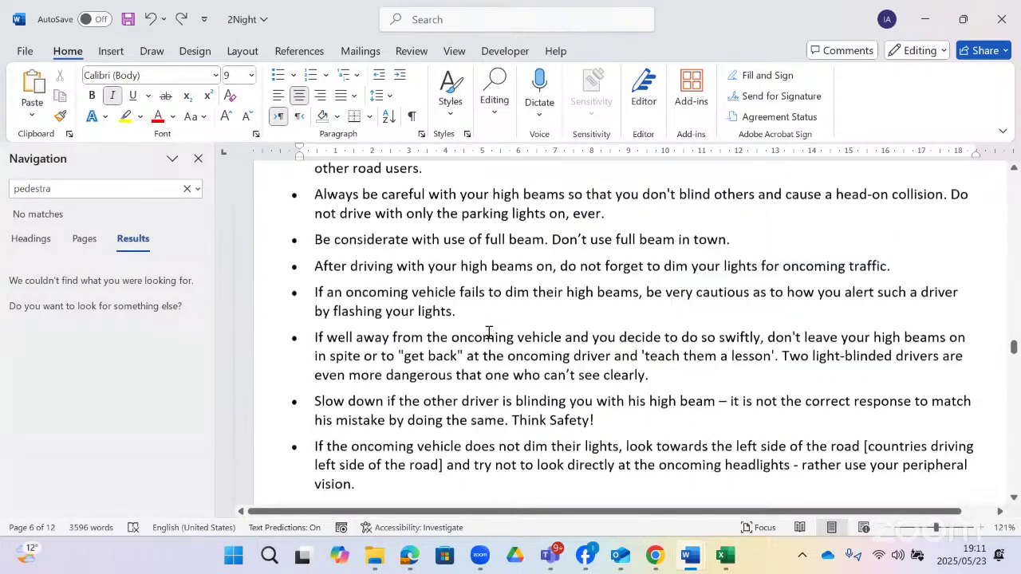
{"action": "scroll", "coordinate": [489, 333], "scroll_direction": "down", "scroll_amount": 6}
{"action": "scroll", "coordinate": [489, 333], "scroll_direction": "down", "scroll_amount": 5}
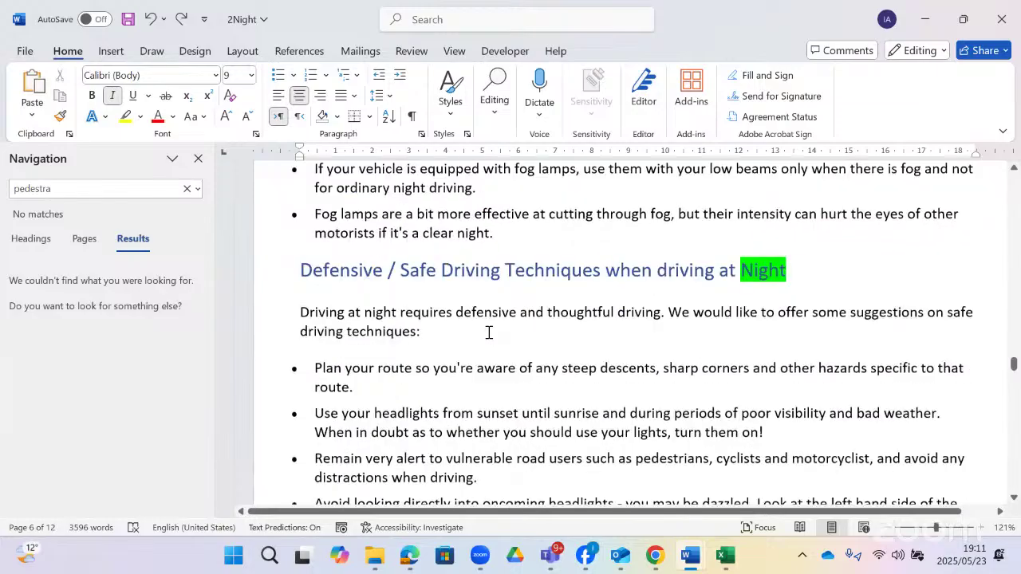
{"action": "scroll", "coordinate": [488, 333], "scroll_direction": "down", "scroll_amount": 12}
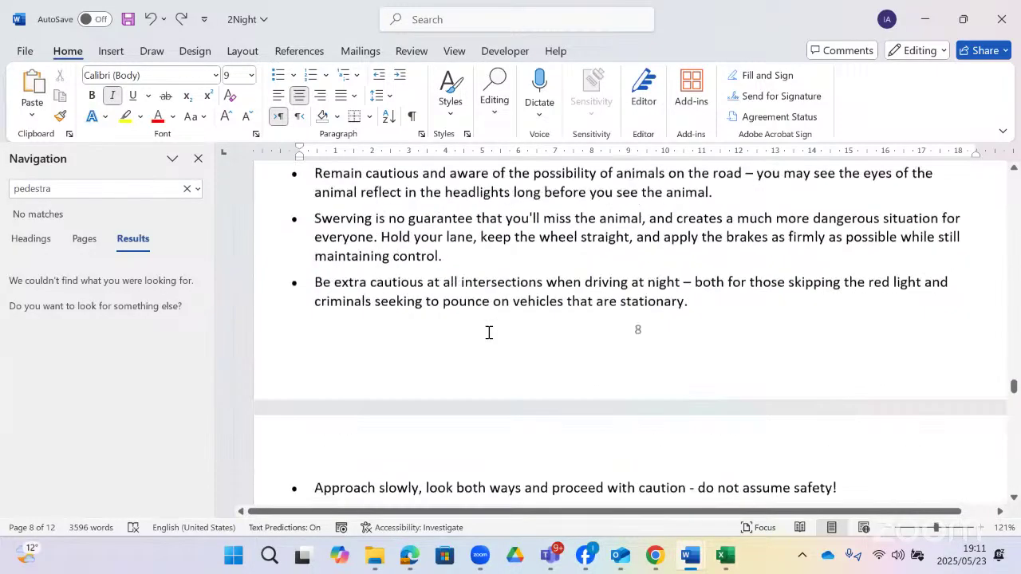
{"action": "scroll", "coordinate": [488, 333], "scroll_direction": "down", "scroll_amount": 6}
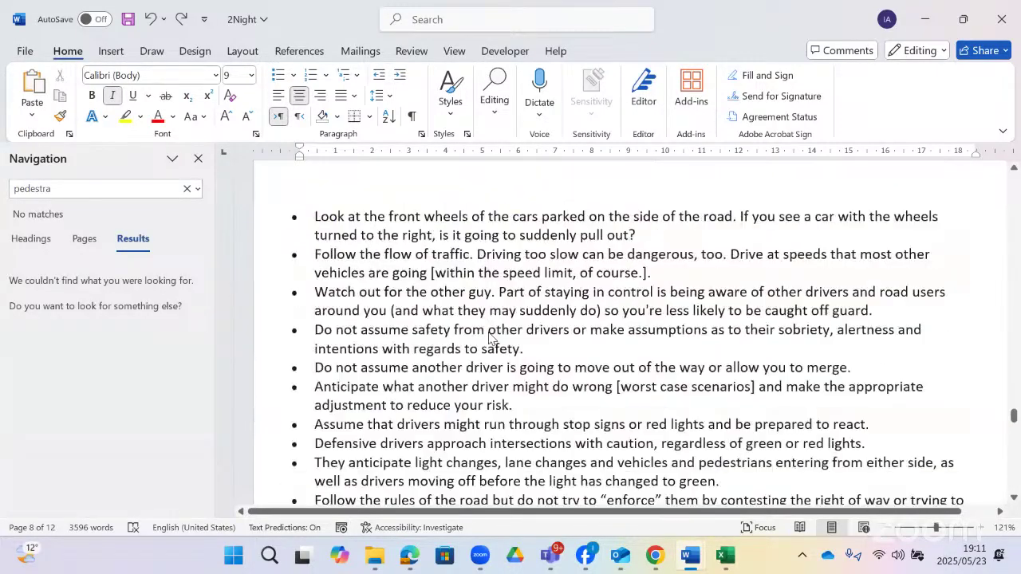
{"action": "scroll", "coordinate": [488, 335], "scroll_direction": "up", "scroll_amount": 5}
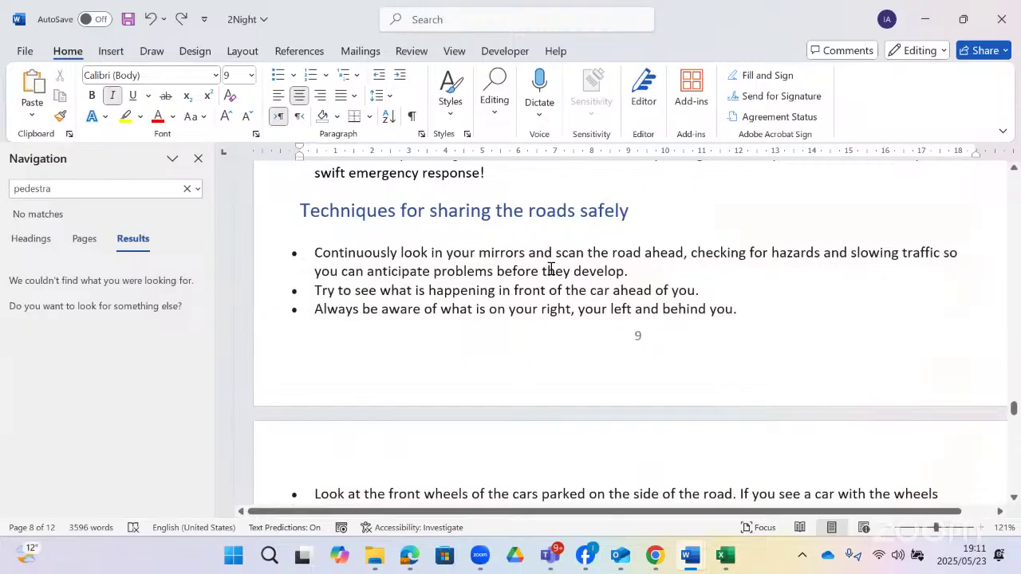
{"action": "scroll", "coordinate": [551, 269], "scroll_direction": "down", "scroll_amount": 4}
{"action": "scroll", "coordinate": [550, 269], "scroll_direction": "up", "scroll_amount": 4}
{"action": "scroll", "coordinate": [567, 287], "scroll_direction": "down", "scroll_amount": 5}
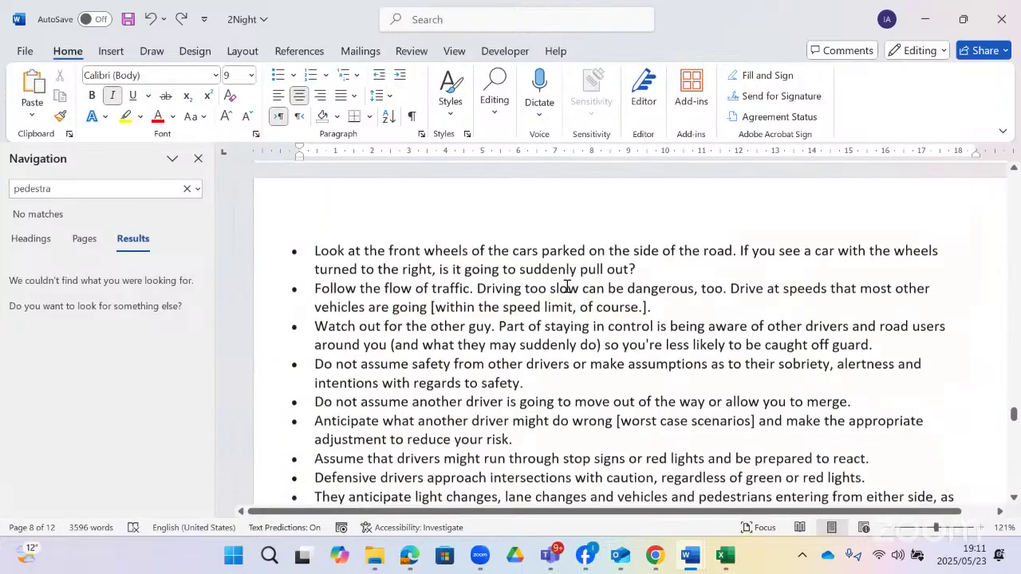
{"action": "scroll", "coordinate": [516, 373], "scroll_direction": "down", "scroll_amount": 2}
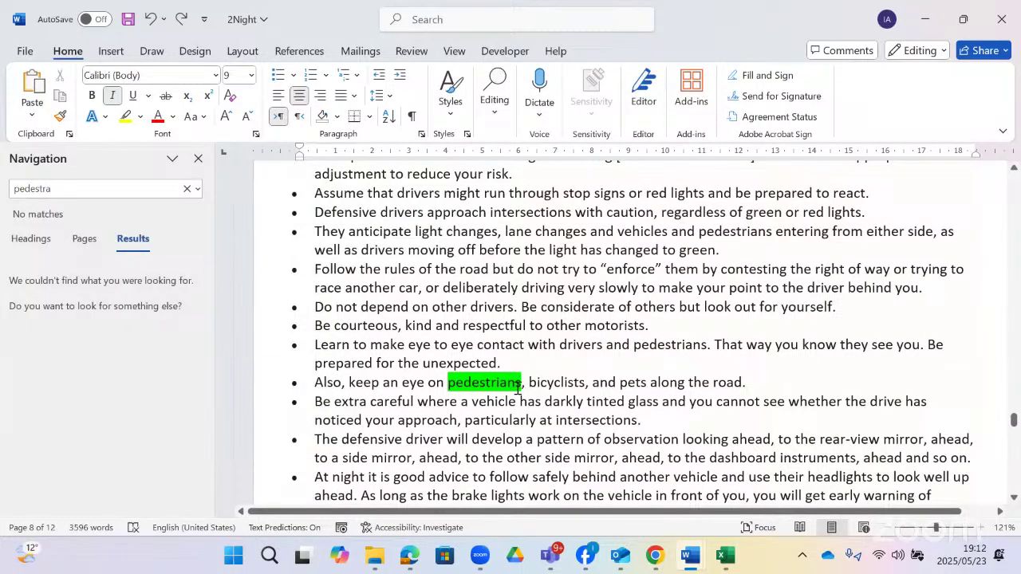
{"action": "left_click", "coordinate": [523, 382]}
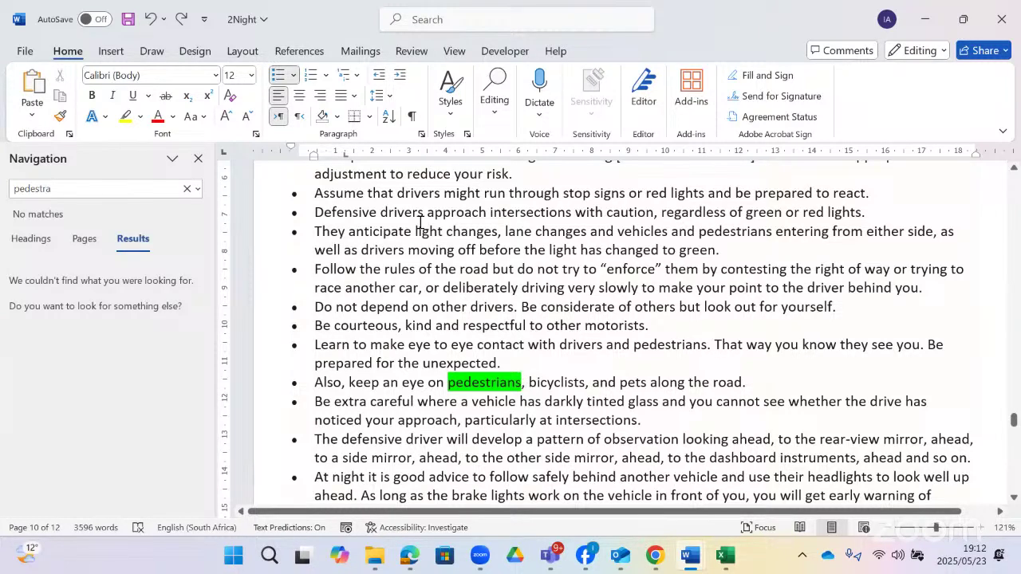
- Open the Cross-reference dialog and try the Numbered item, Heading, Bookmark and Footnote reference types
{"action": "left_click", "coordinate": [307, 55]}
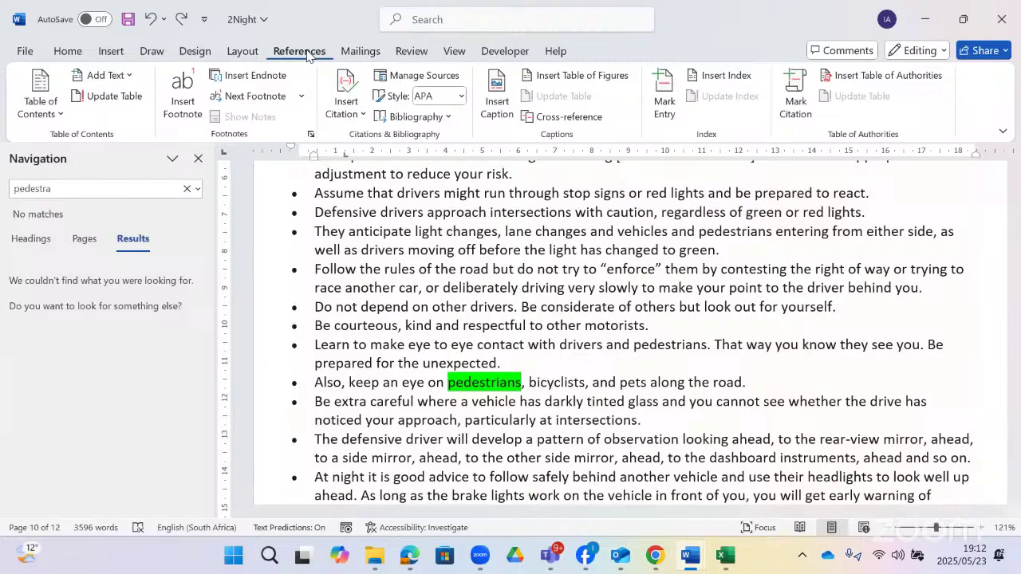
{"action": "left_click", "coordinate": [569, 116]}
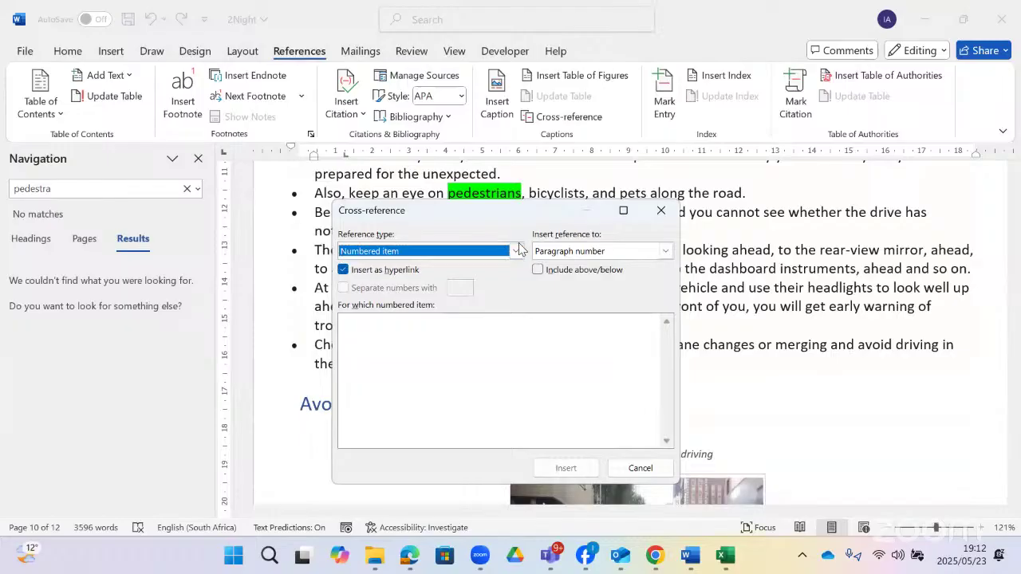
{"action": "left_click", "coordinate": [516, 252]}
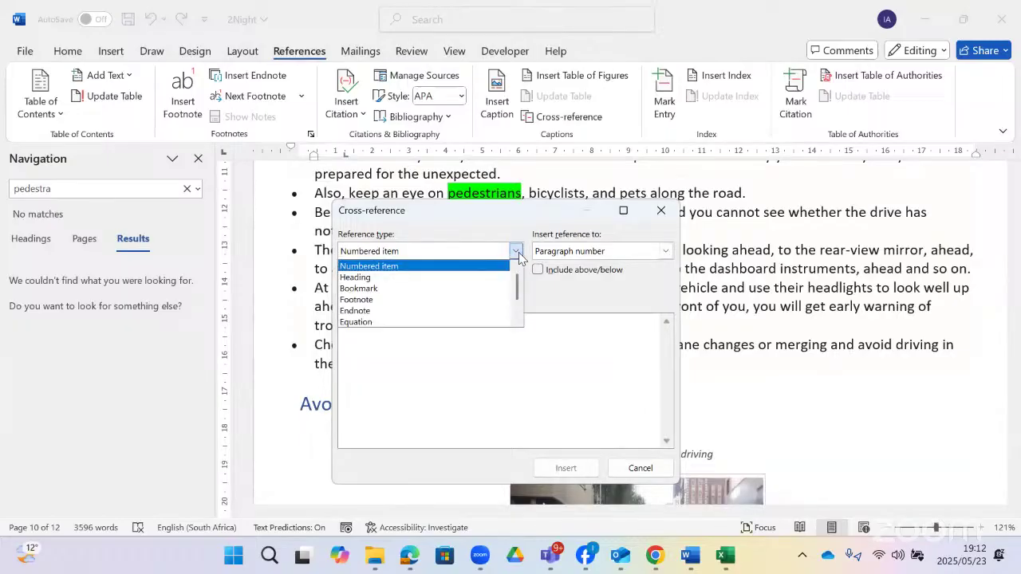
{"action": "left_click", "coordinate": [467, 267]}
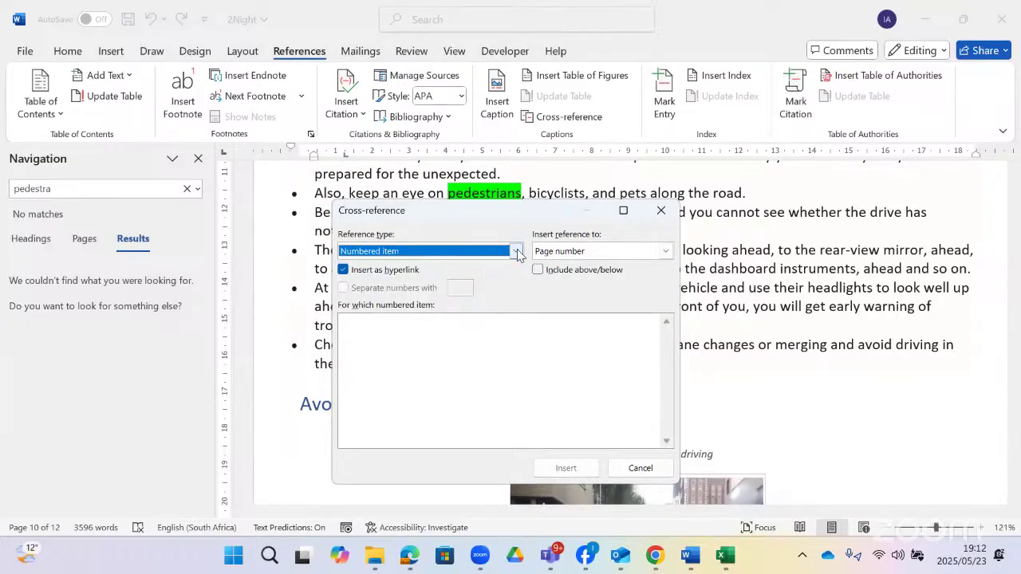
{"action": "left_click", "coordinate": [511, 251]}
{"action": "left_click", "coordinate": [459, 279]}
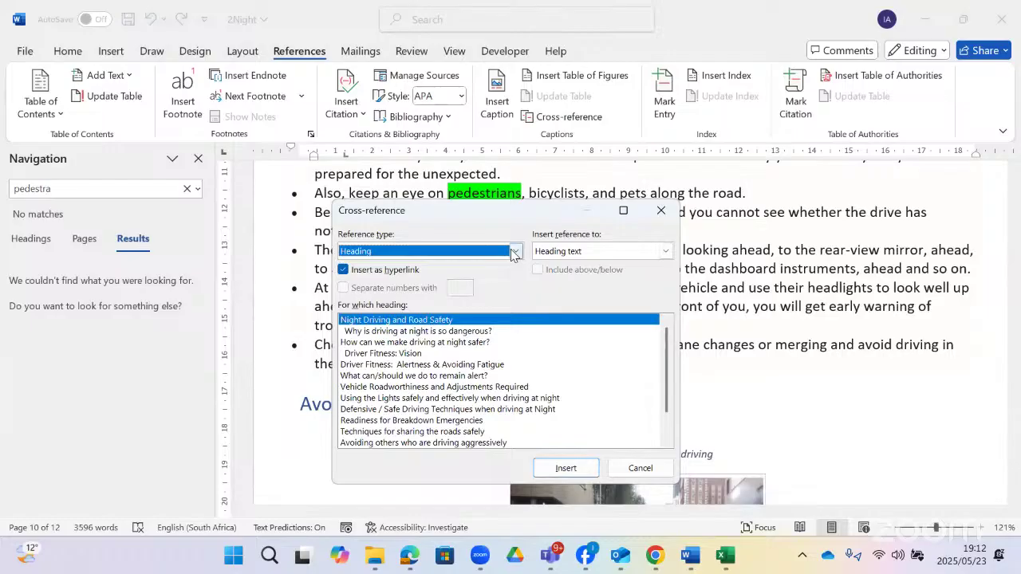
{"action": "left_click", "coordinate": [514, 251]}
{"action": "left_click", "coordinate": [435, 289]}
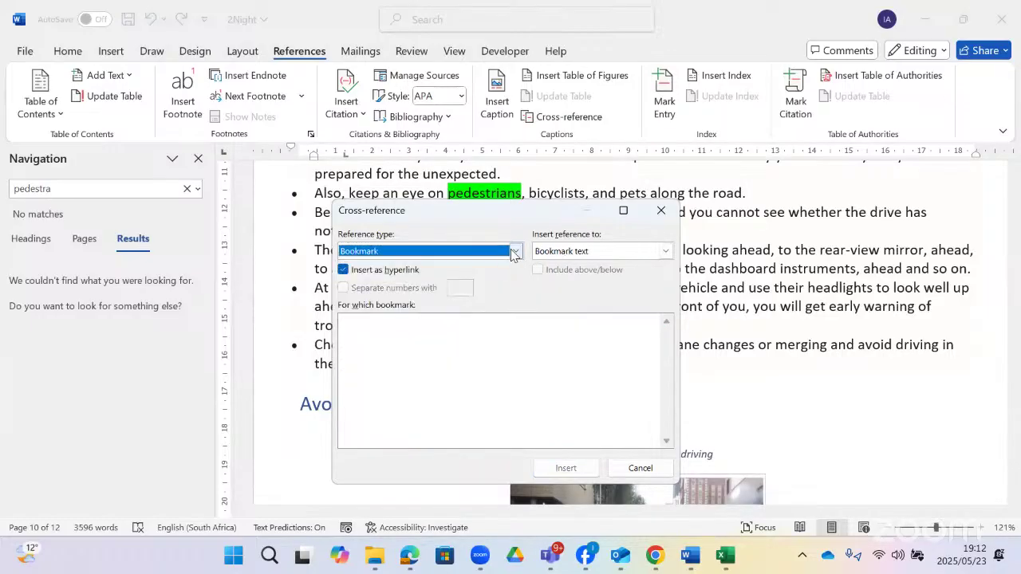
{"action": "left_click", "coordinate": [514, 252]}
{"action": "left_click", "coordinate": [411, 300]}
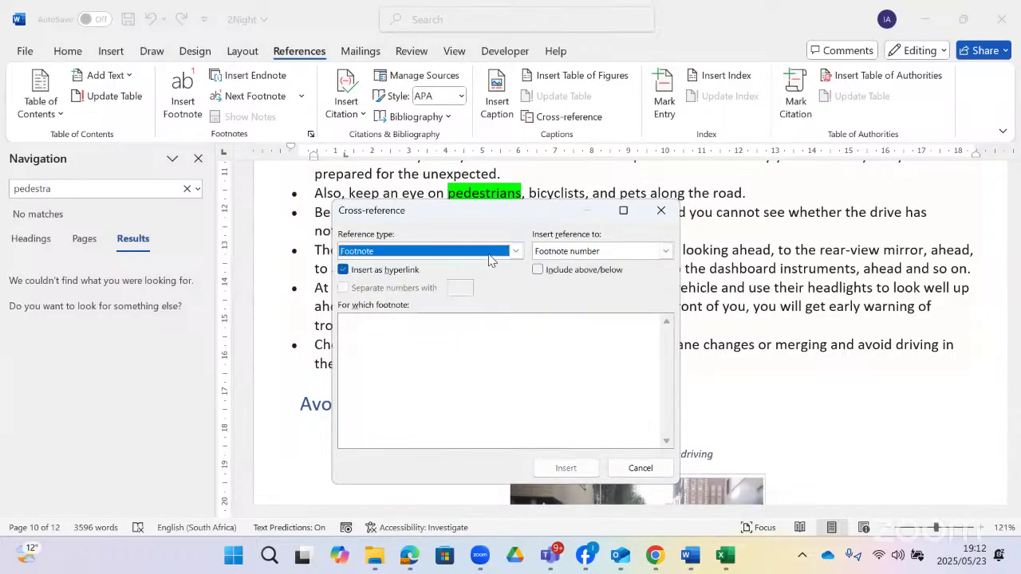
- Insert a Figure cross-reference showing the entire caption after 'pedestrians'
{"action": "left_click", "coordinate": [514, 251]}
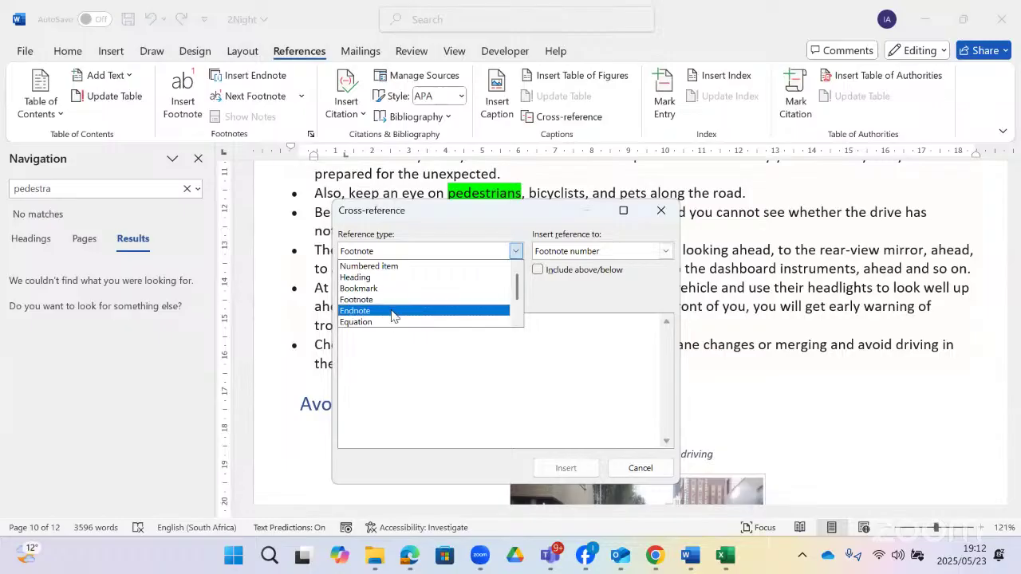
{"action": "scroll", "coordinate": [395, 319], "scroll_direction": "down", "scroll_amount": 2}
{"action": "scroll", "coordinate": [396, 319], "scroll_direction": "down", "scroll_amount": 1}
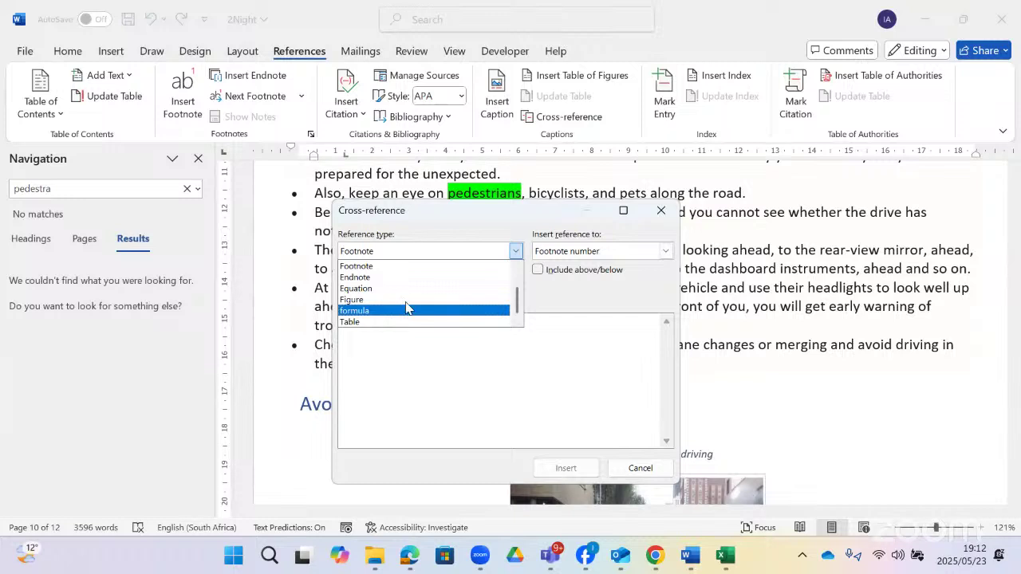
{"action": "left_click", "coordinate": [403, 301]}
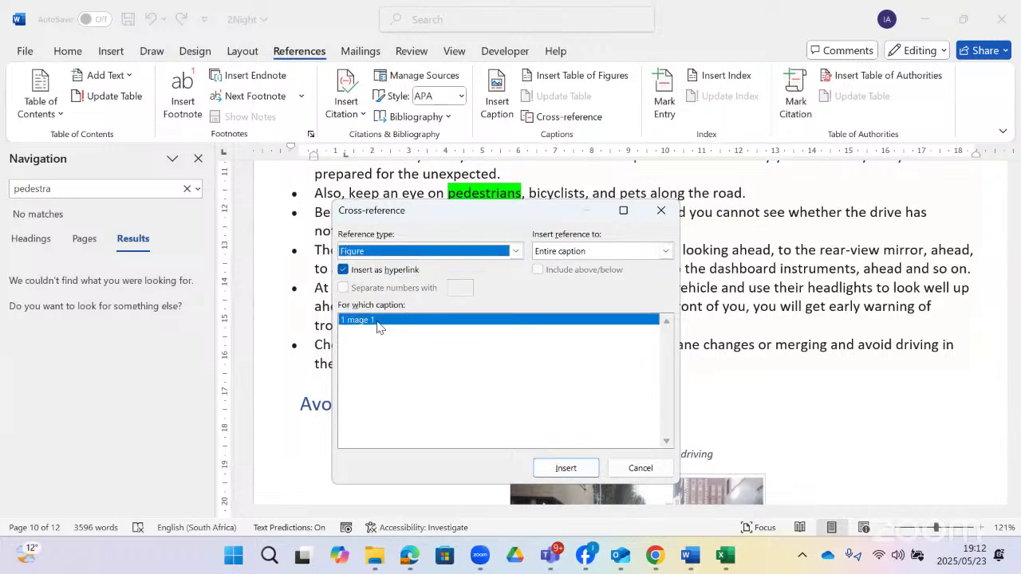
{"action": "left_click", "coordinate": [574, 255]}
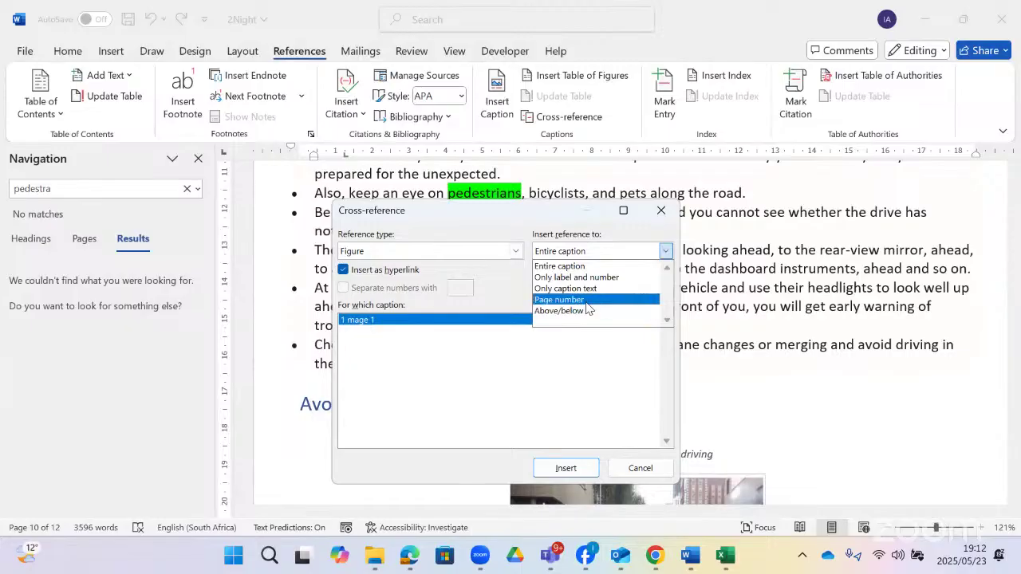
{"action": "left_click", "coordinate": [560, 266]}
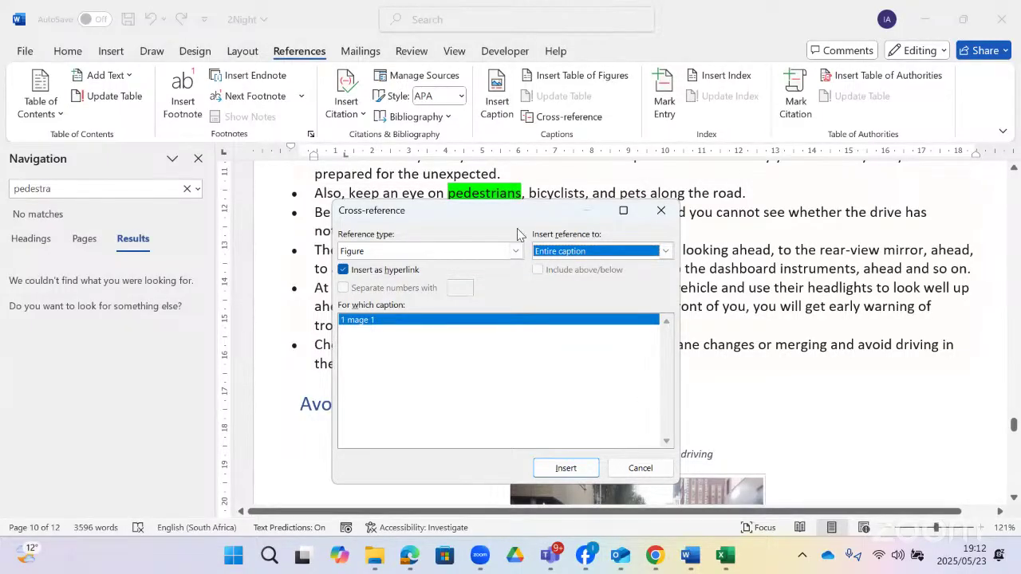
{"action": "left_click", "coordinate": [589, 369]}
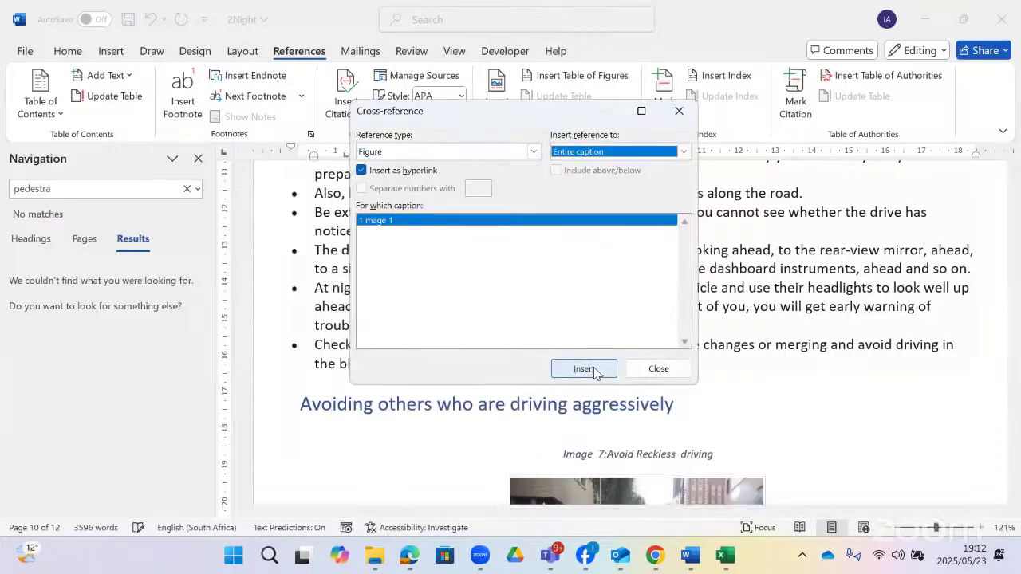
{"action": "left_click", "coordinate": [658, 367]}
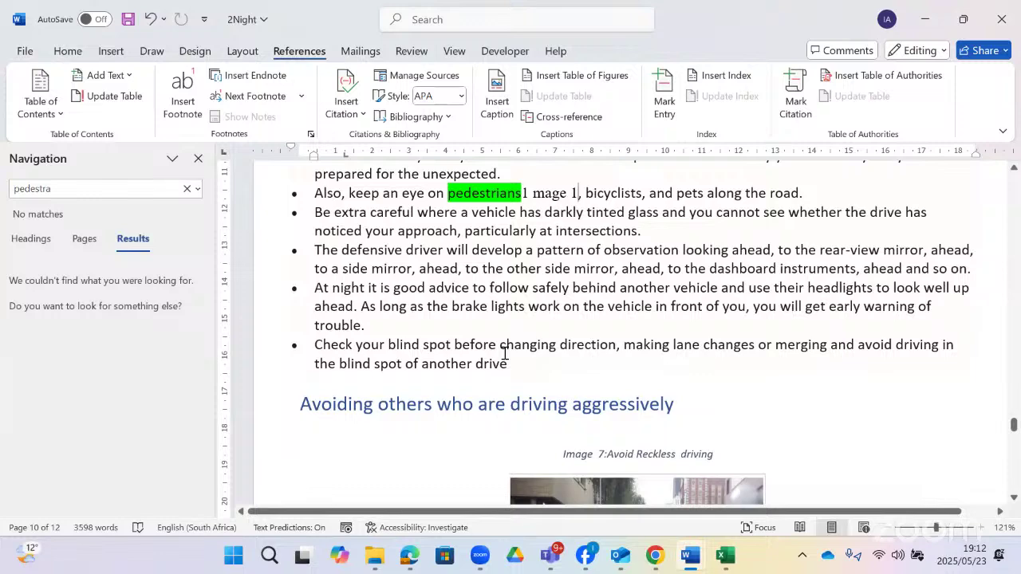
{"action": "key", "text": "alt+Tab"}
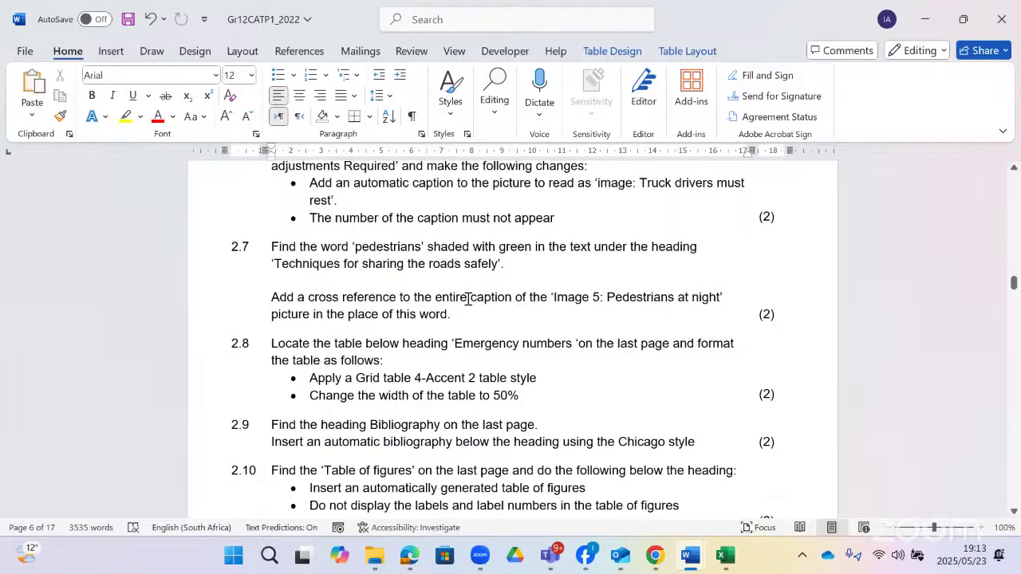
- Highlight 'entire caption' in yellow in question 2.7 of the Gr12CATP1_2022 paper
{"action": "left_click_drag", "start_coordinate": [515, 299], "coordinate": [439, 300]}
{"action": "left_click", "coordinate": [511, 273]}
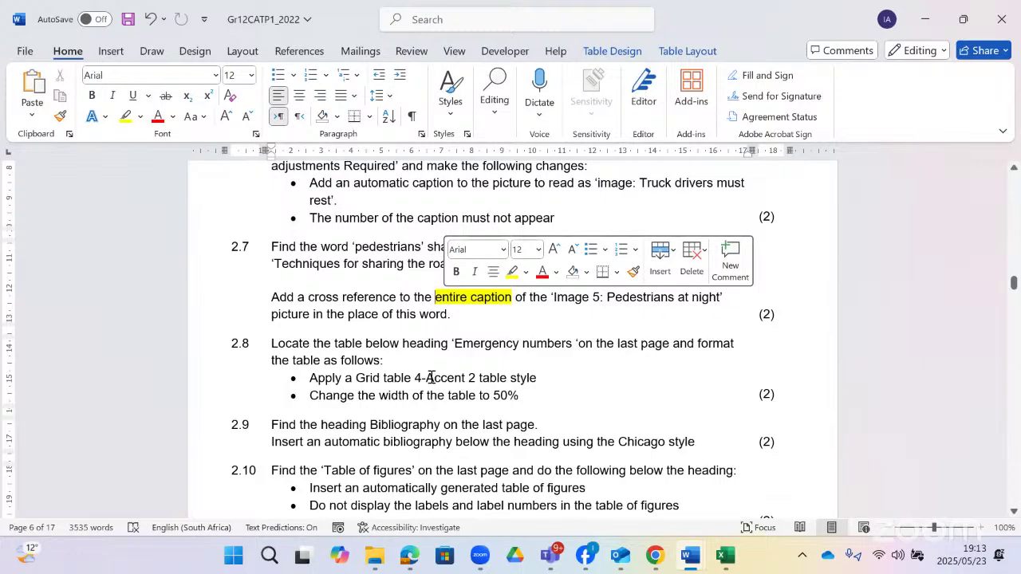
{"action": "scroll", "coordinate": [430, 377], "scroll_direction": "down", "scroll_amount": 1}
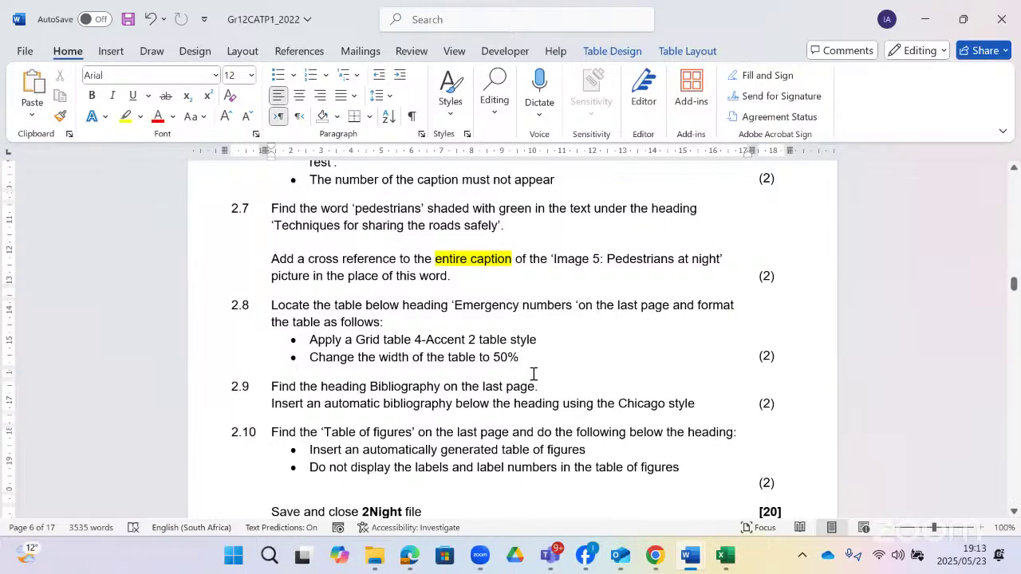
{"action": "scroll", "coordinate": [531, 374], "scroll_direction": "down", "scroll_amount": 1}
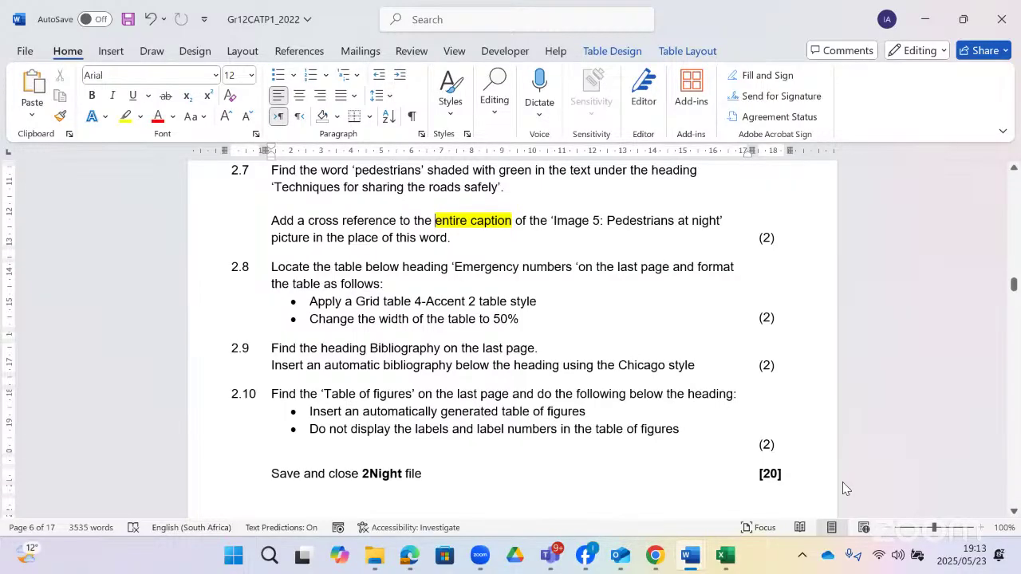
- In 2Night, select the whole Emergency numbers table from Table Layout
{"action": "key", "text": "alt+Tab"}
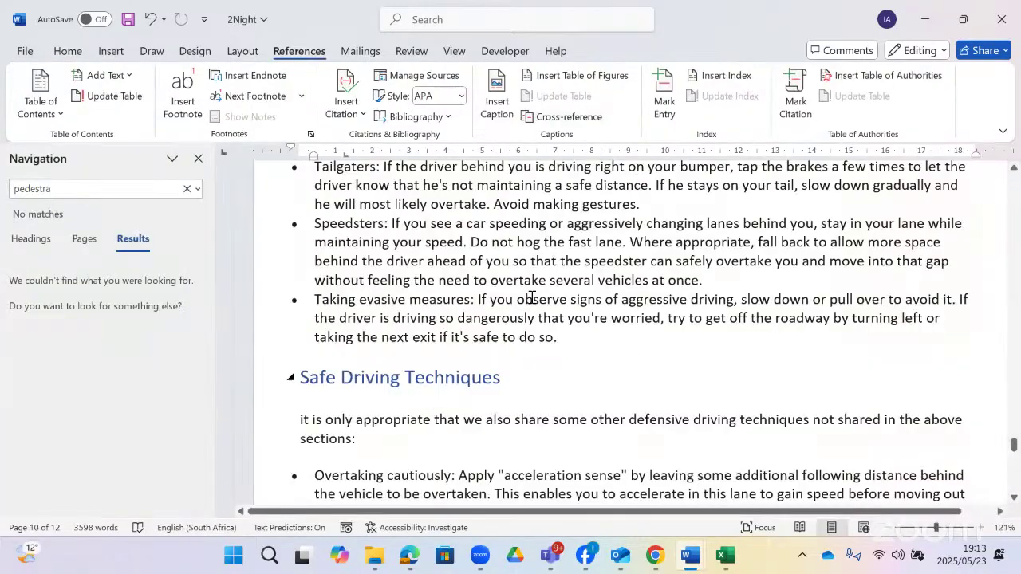
{"action": "scroll", "coordinate": [532, 297], "scroll_direction": "down", "scroll_amount": 15}
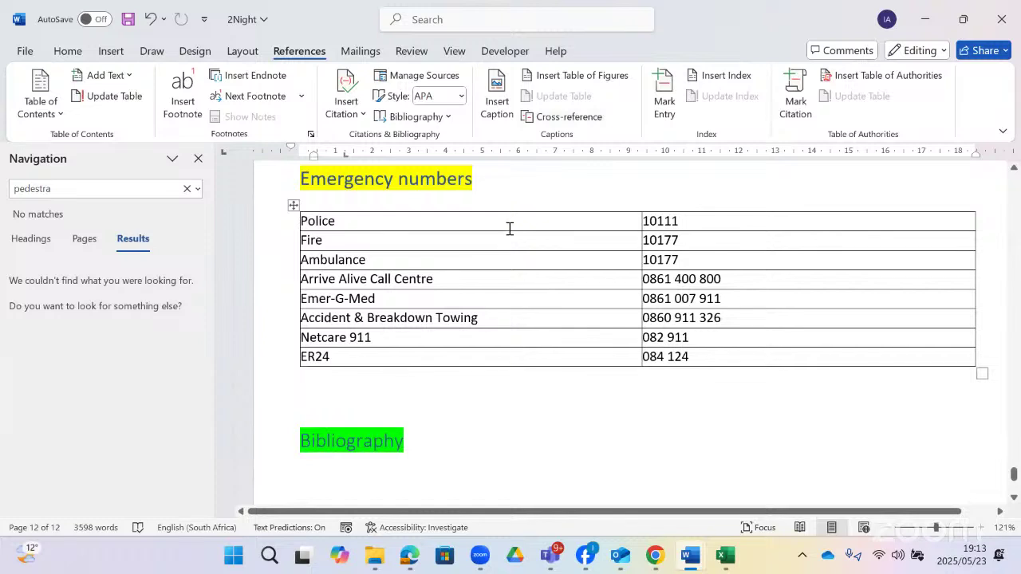
{"action": "left_click", "coordinate": [514, 220]}
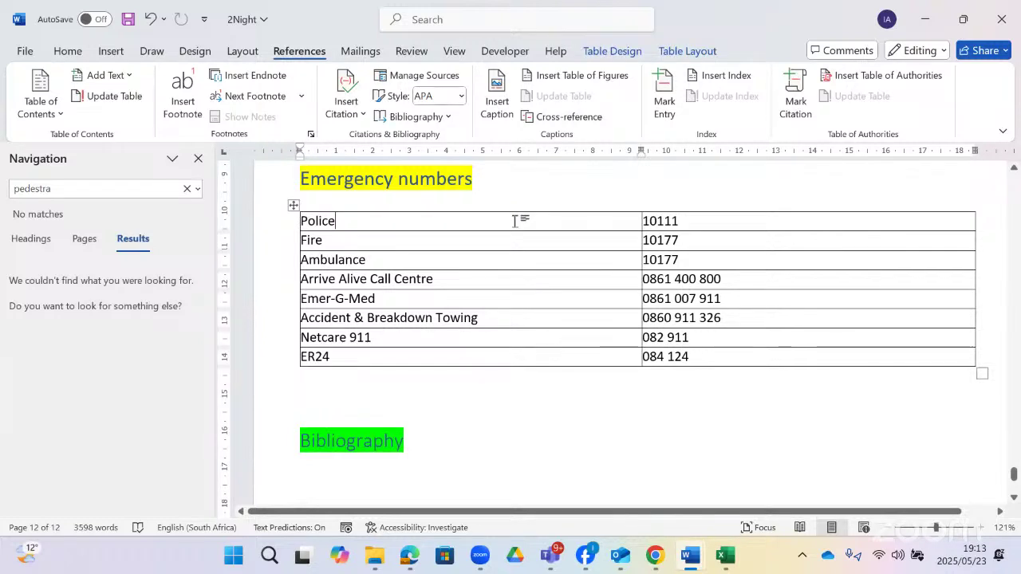
{"action": "left_click", "coordinate": [608, 52]}
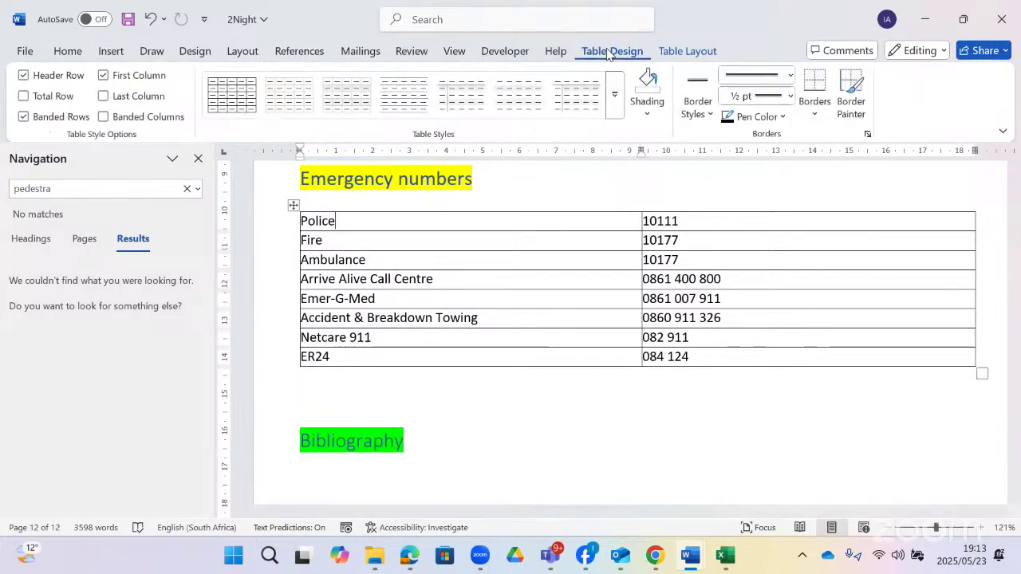
{"action": "left_click", "coordinate": [670, 53]}
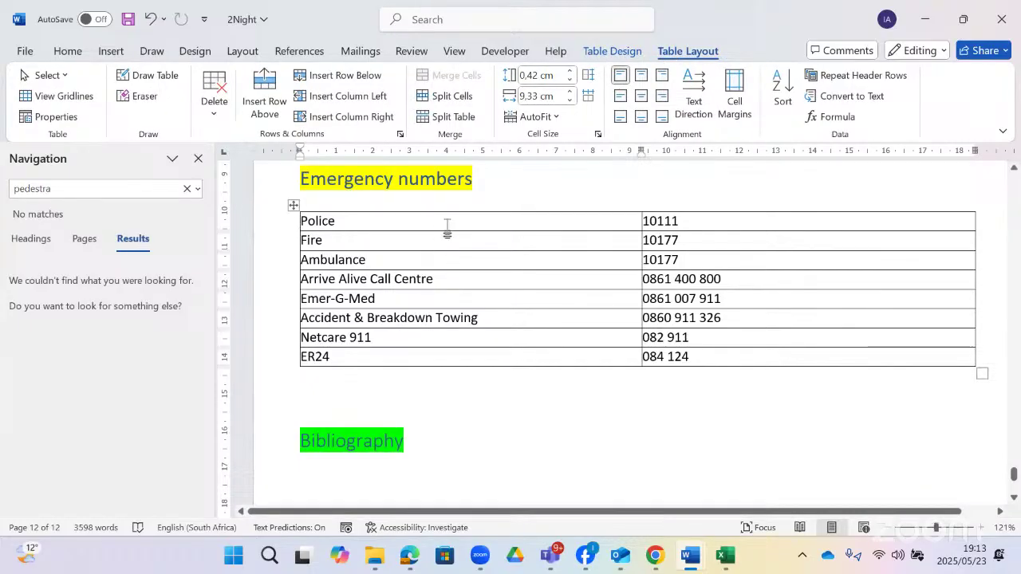
{"action": "left_click", "coordinate": [292, 203]}
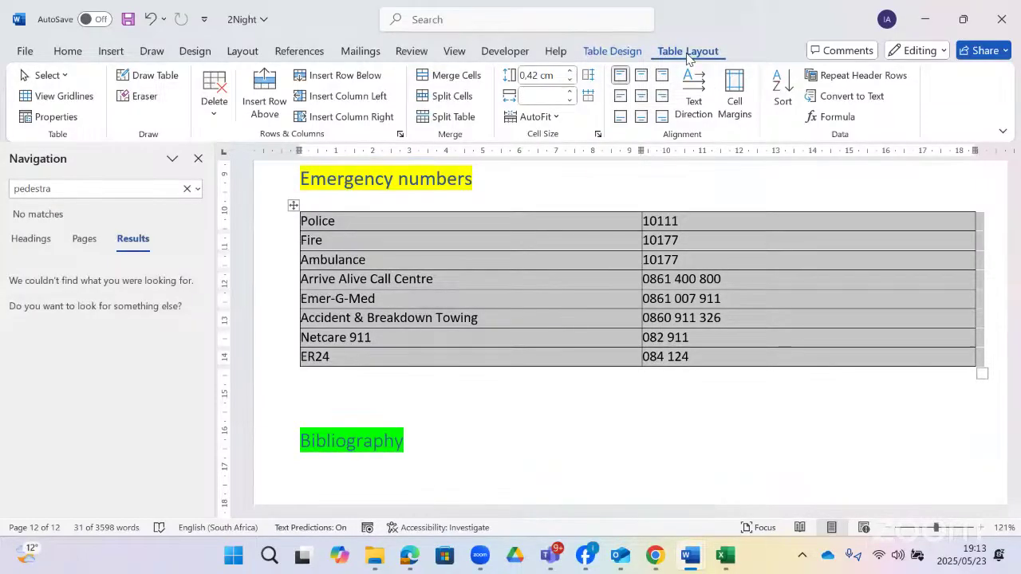
- Pick Column 1 in Sort but close without sorting, and leave Repeat Header Rows off
{"action": "left_click", "coordinate": [780, 96]}
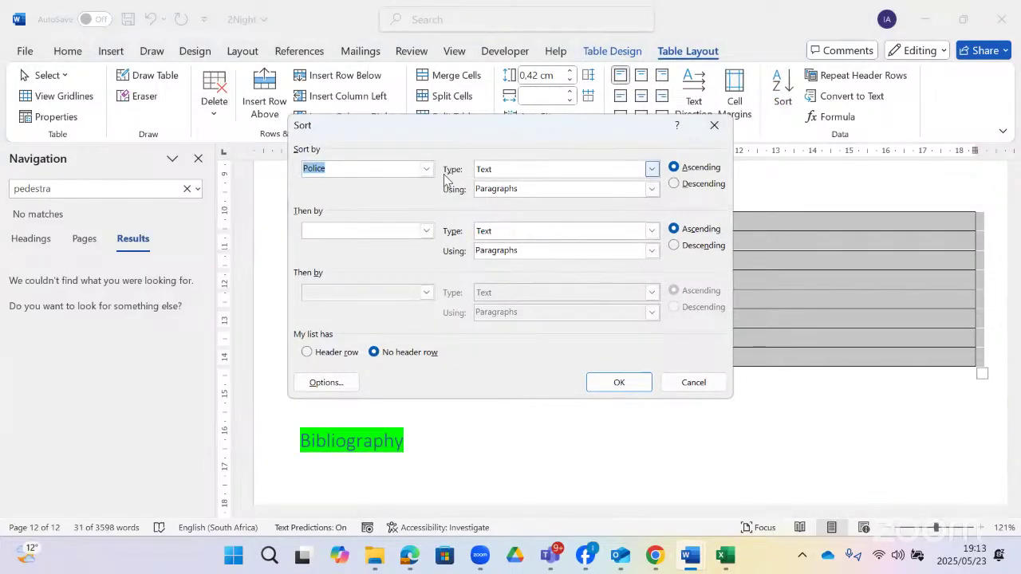
{"action": "left_click", "coordinate": [426, 169]}
{"action": "left_click", "coordinate": [416, 172]}
{"action": "left_click", "coordinate": [414, 172]}
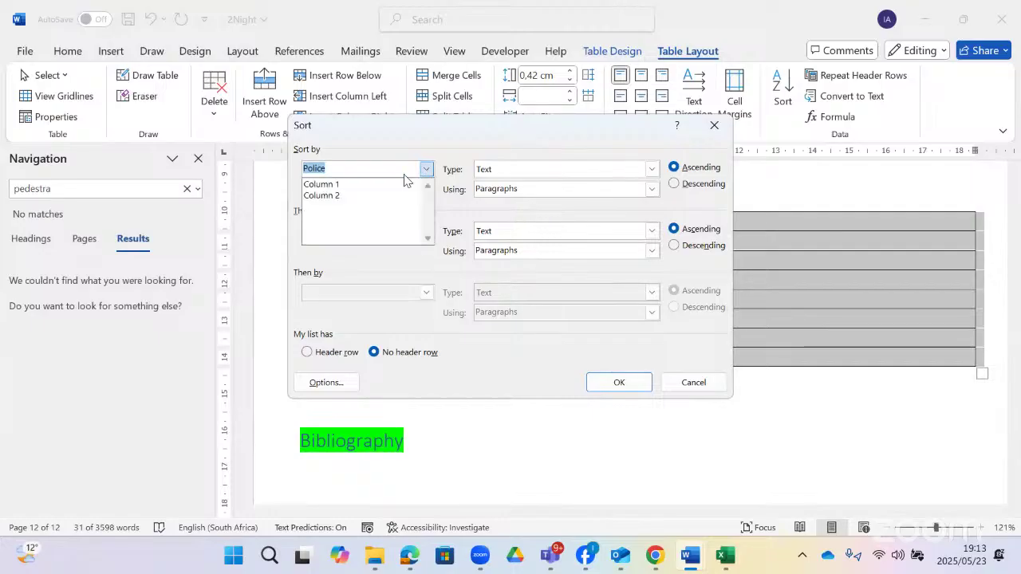
{"action": "left_click", "coordinate": [359, 183]}
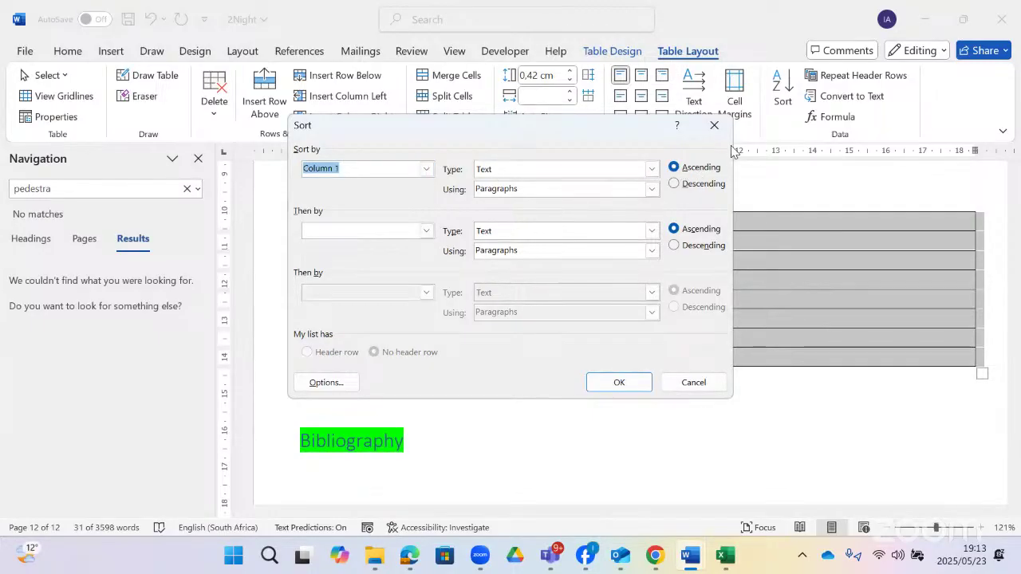
{"action": "left_click", "coordinate": [714, 128]}
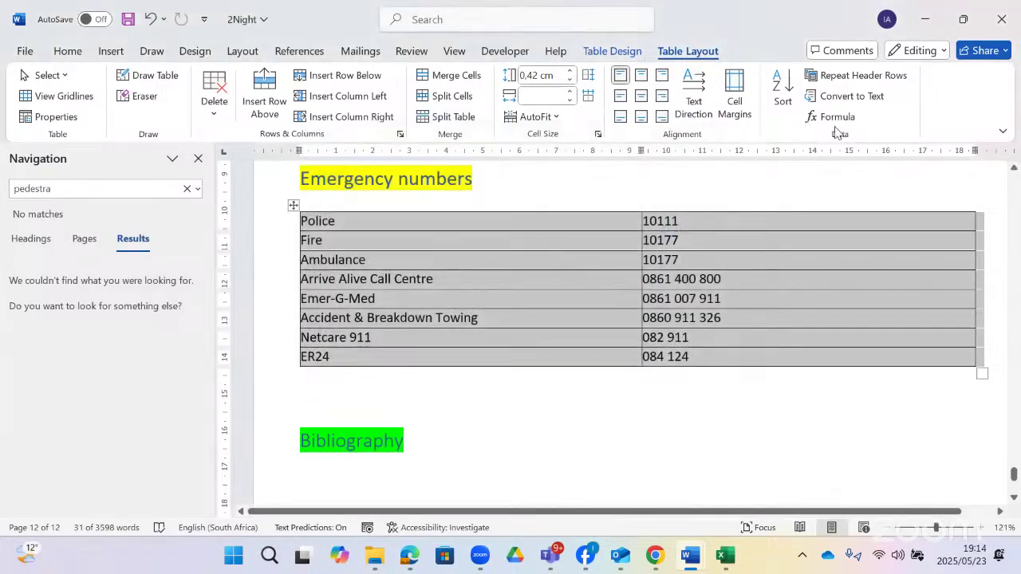
{"action": "left_click", "coordinate": [872, 84]}
{"action": "left_click", "coordinate": [872, 84]}
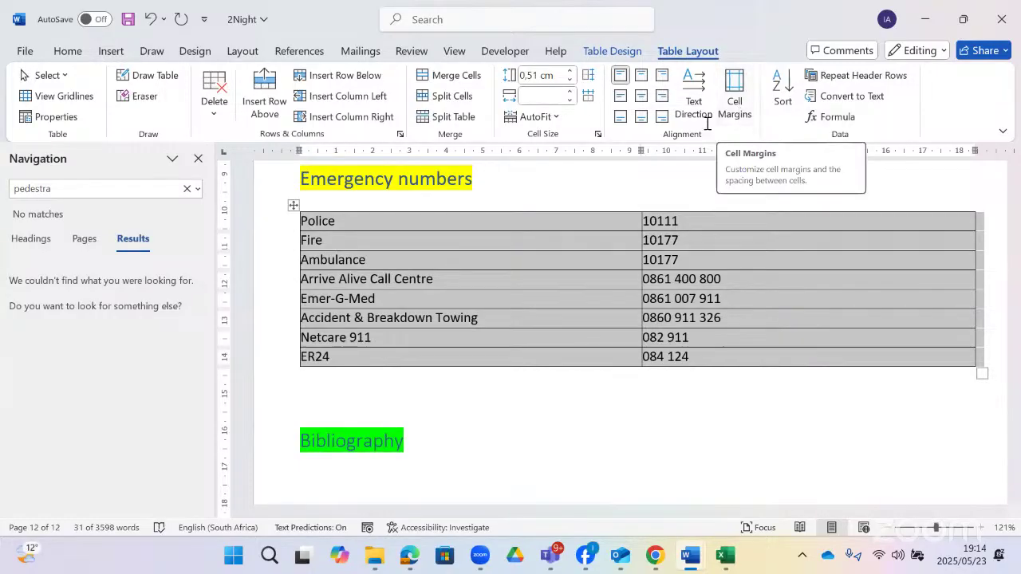
- Try changing the Police cell's text direction, then undo all those changes
{"action": "left_click", "coordinate": [515, 220]}
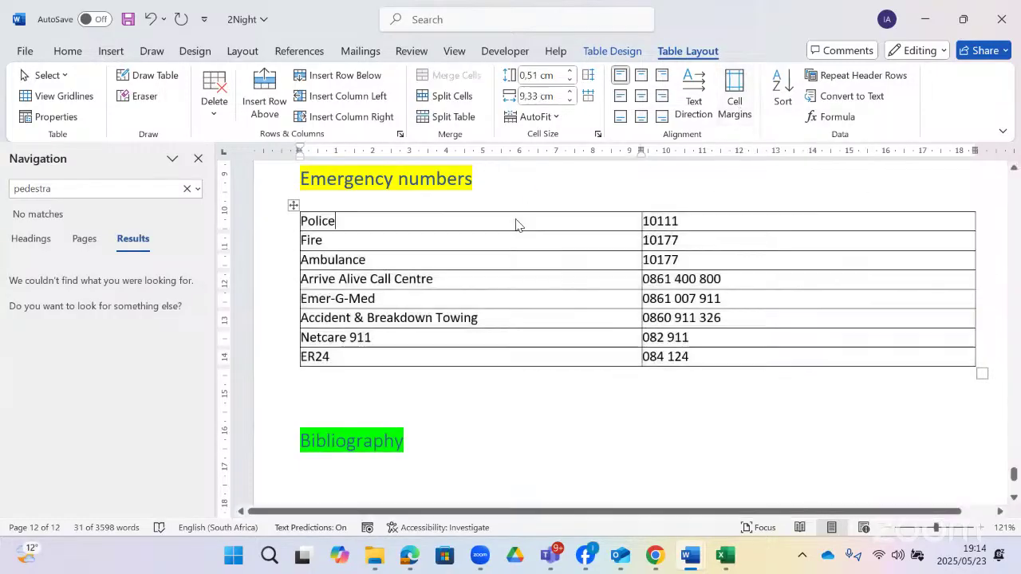
{"action": "left_click", "coordinate": [694, 101]}
{"action": "left_click", "coordinate": [692, 103]}
{"action": "left_click", "coordinate": [690, 106]}
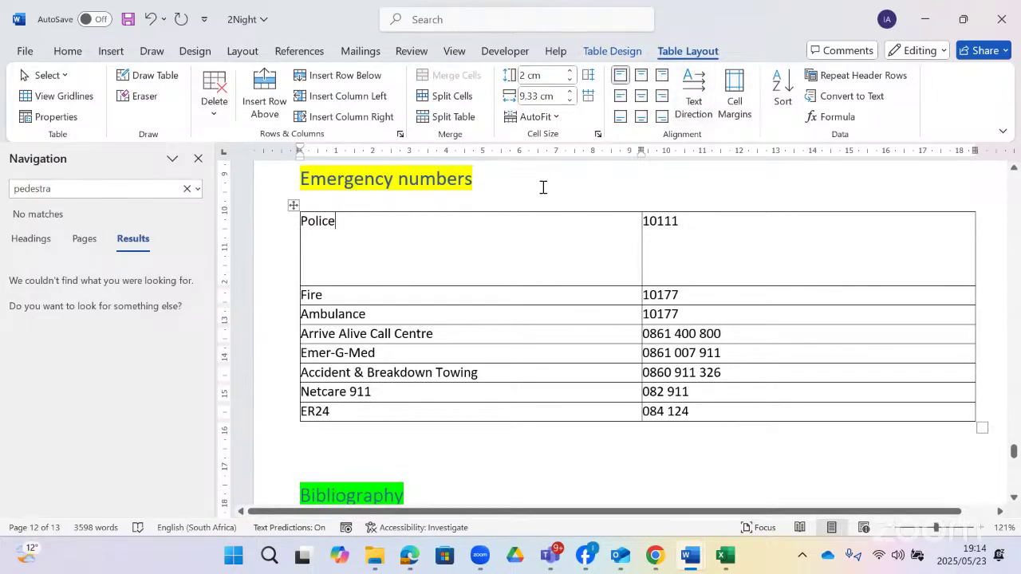
{"action": "key", "text": "ctrl+z"}
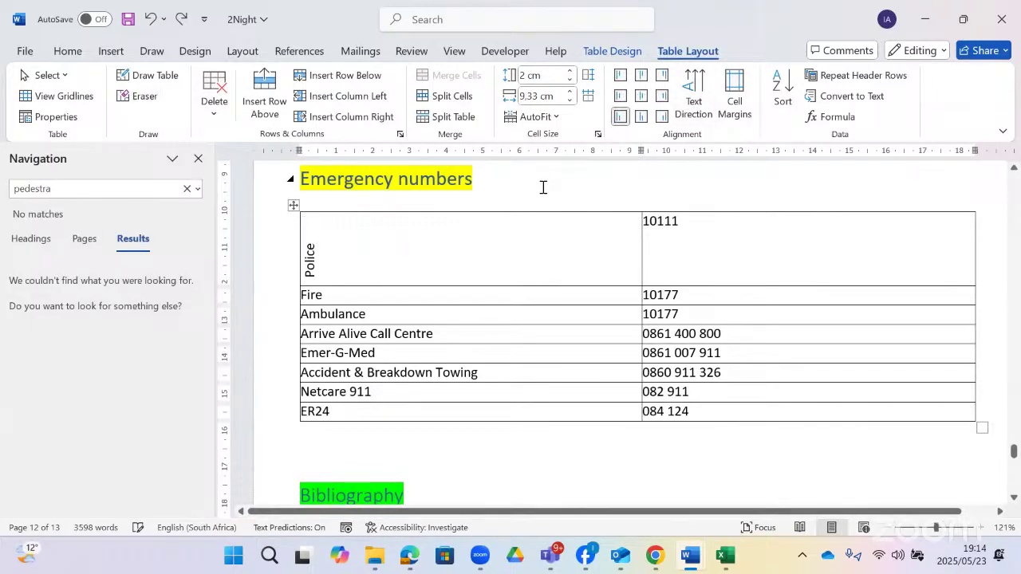
{"action": "key", "text": "ctrl+z"}
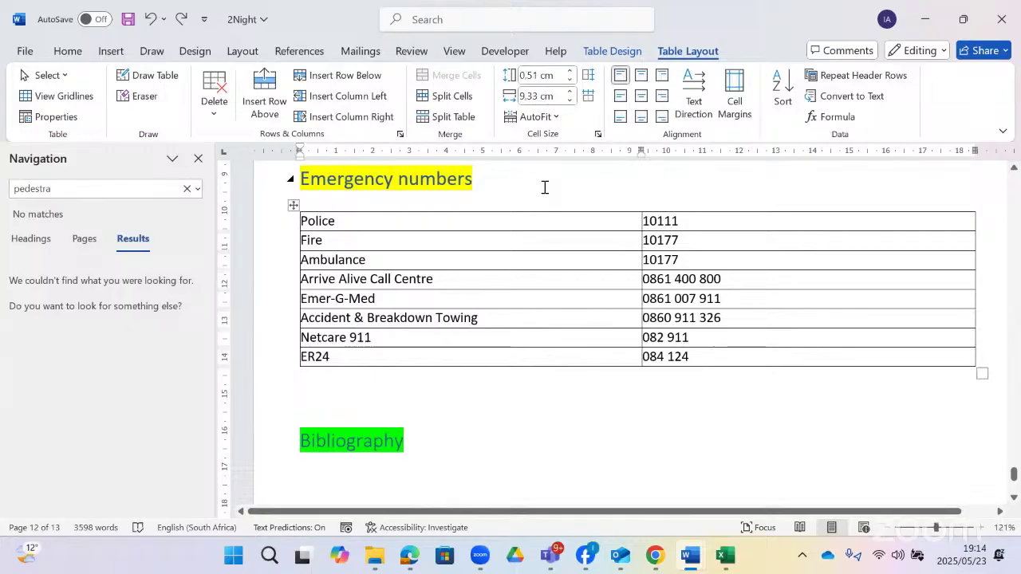
{"action": "key", "text": "ctrl+z"}
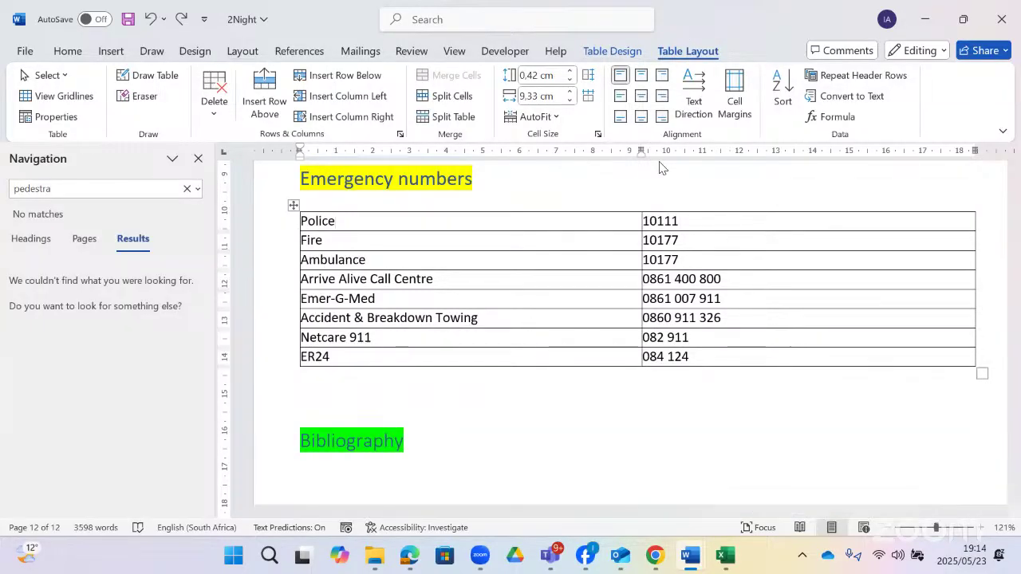
- AutoFit the Emergency numbers table to its contents, then to the window width
{"action": "left_click", "coordinate": [563, 117]}
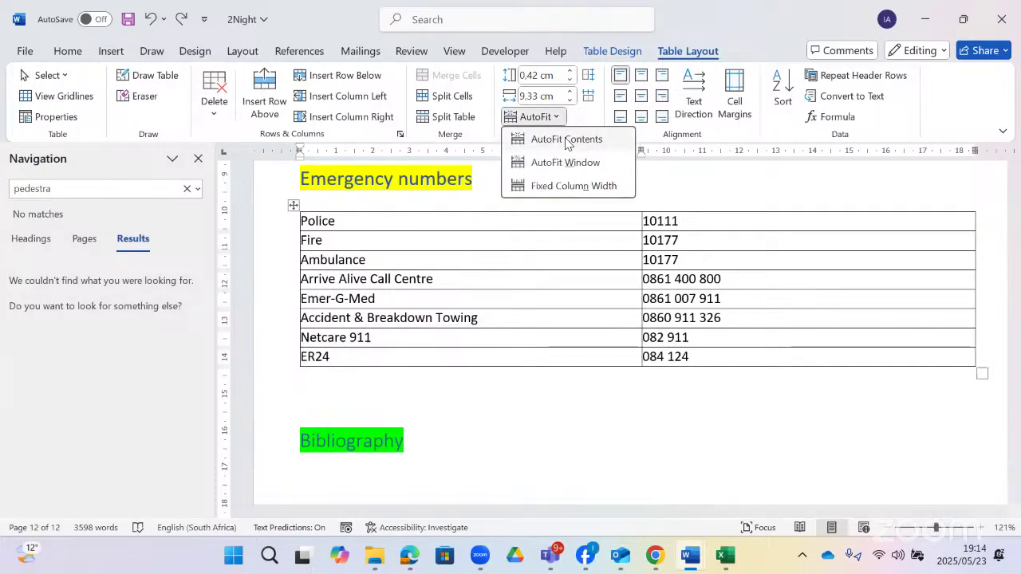
{"action": "left_click", "coordinate": [548, 140]}
{"action": "left_click", "coordinate": [556, 118]}
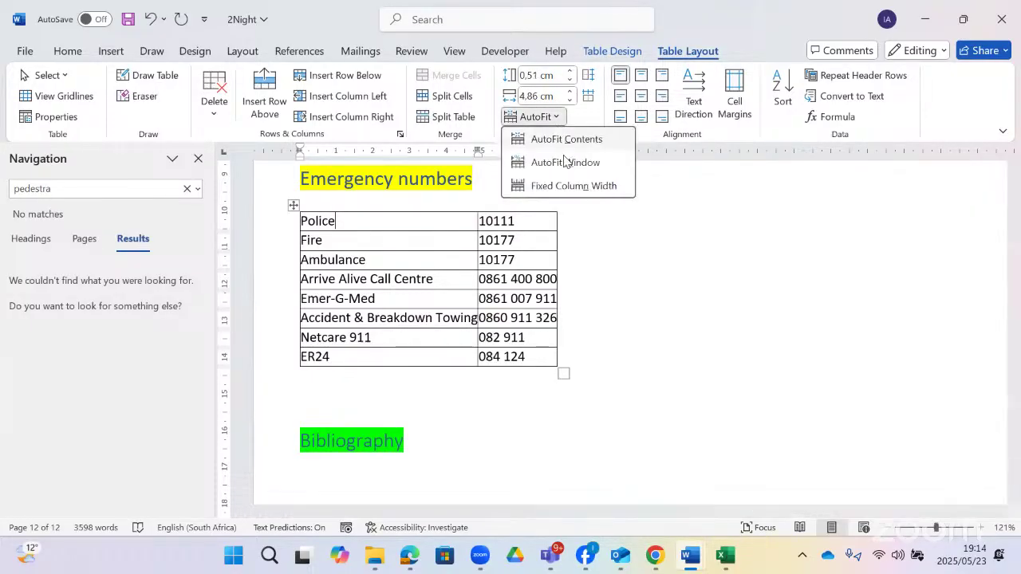
{"action": "left_click", "coordinate": [569, 161]}
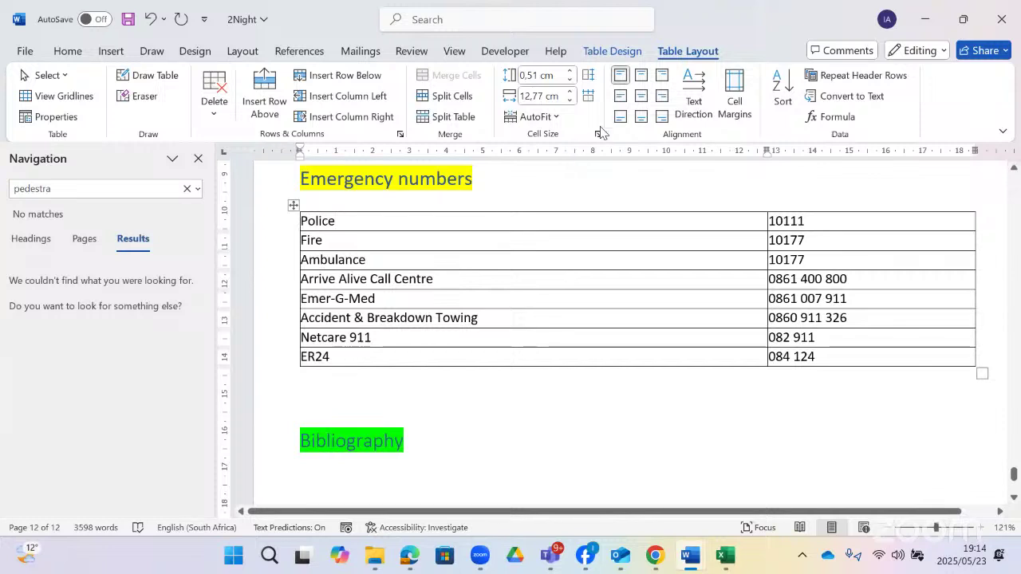
- Allow 1 cm spacing between cells of the Emergency numbers table
{"action": "left_click", "coordinate": [734, 104]}
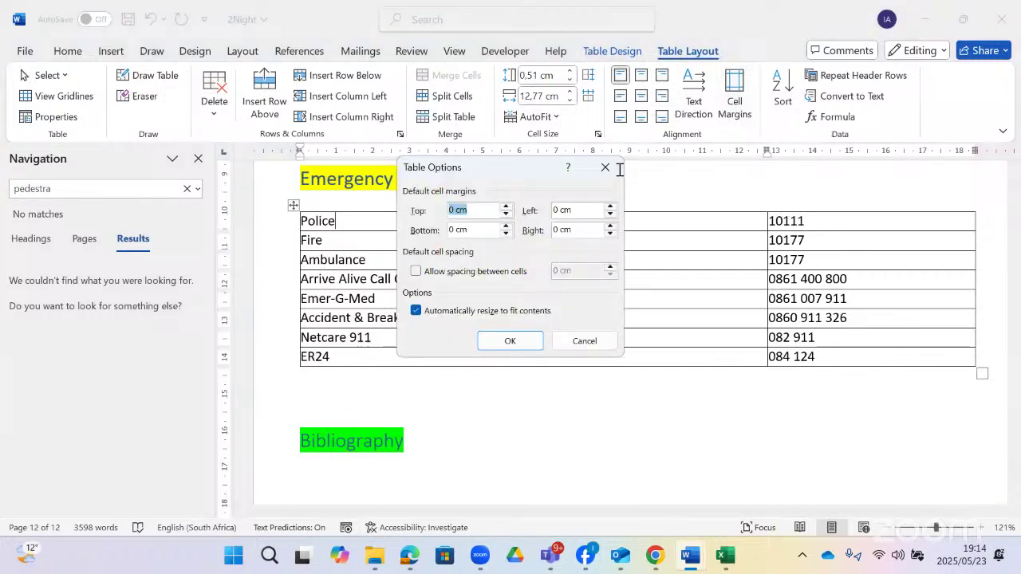
{"action": "left_click", "coordinate": [416, 274]}
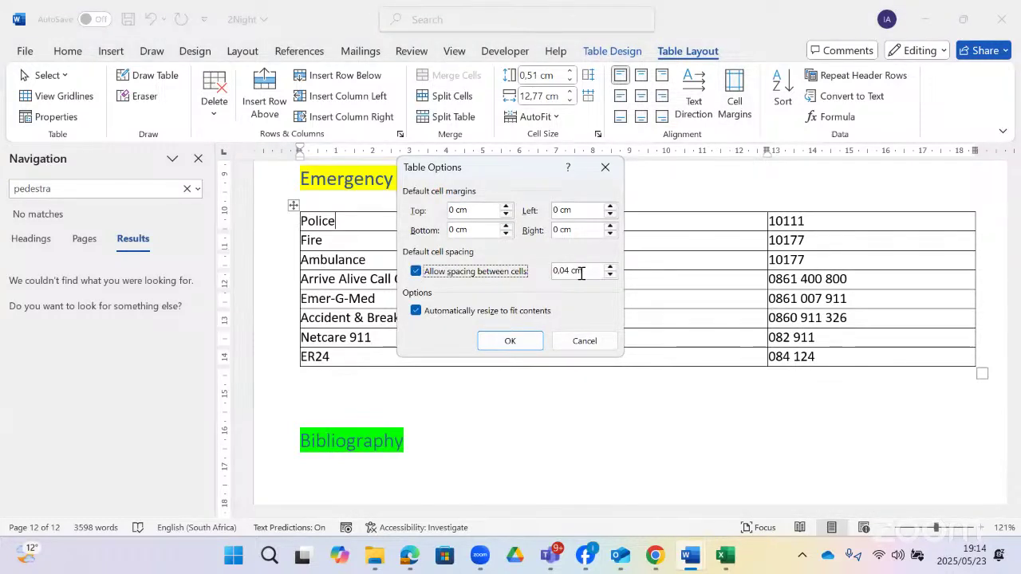
{"action": "left_click_drag", "start_coordinate": [568, 272], "coordinate": [549, 277]}
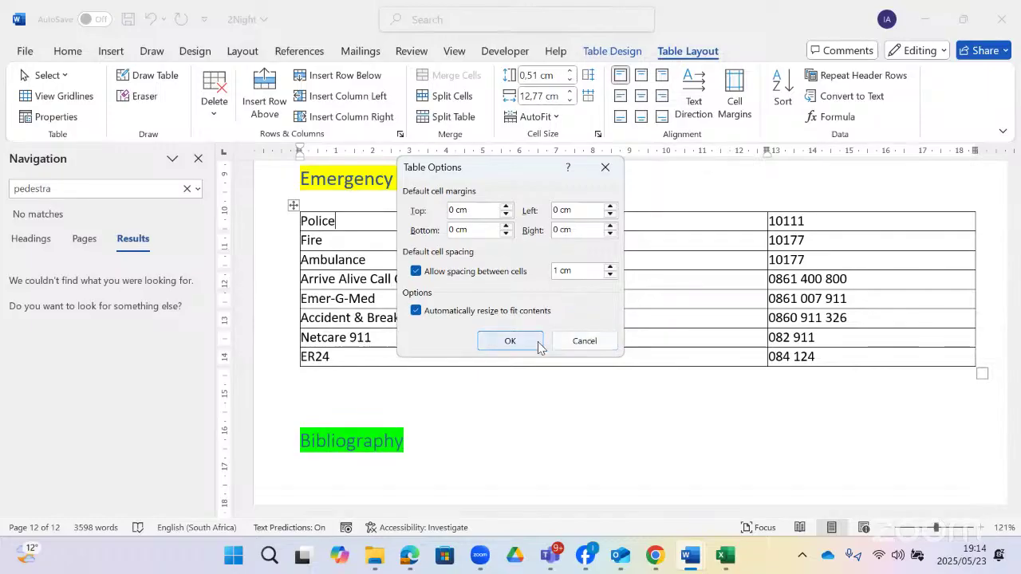
{"action": "left_click", "coordinate": [510, 341]}
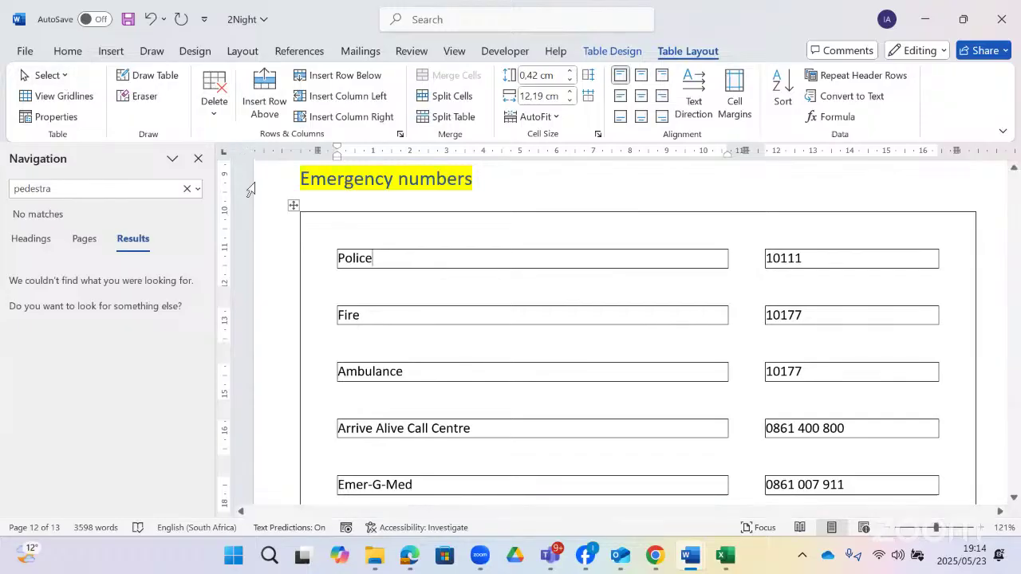
- Centre all entries of the Emergency numbers table, then browse Table Properties without applying changes
{"action": "left_click", "coordinate": [295, 204]}
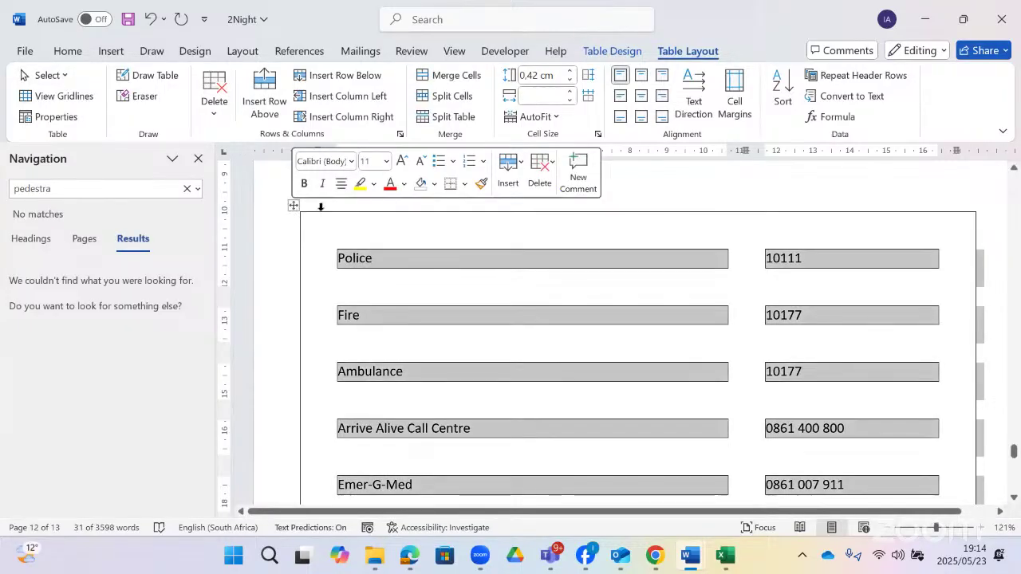
{"action": "left_click", "coordinate": [640, 96]}
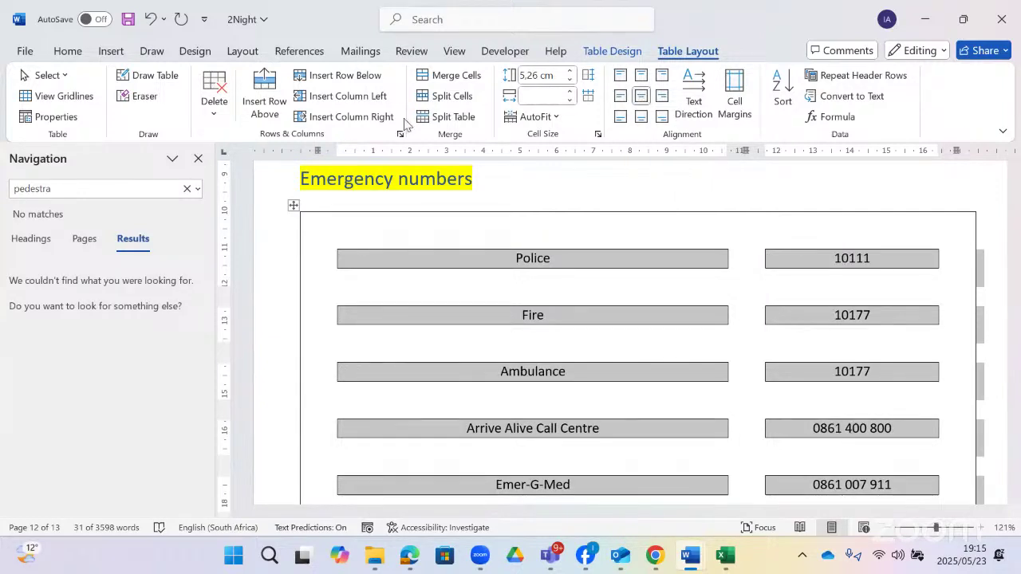
{"action": "left_click", "coordinate": [70, 120]}
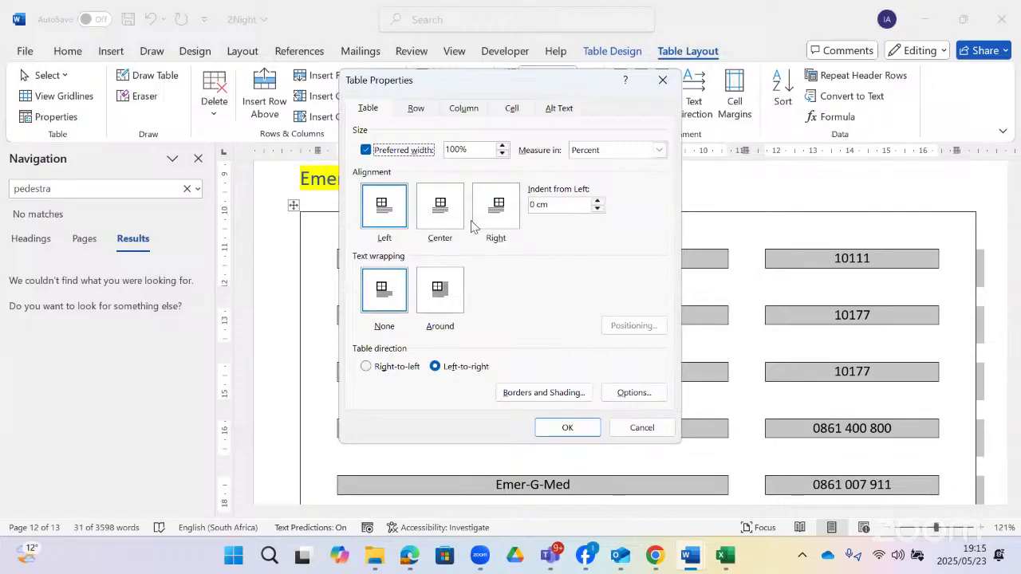
{"action": "left_click", "coordinate": [443, 214]}
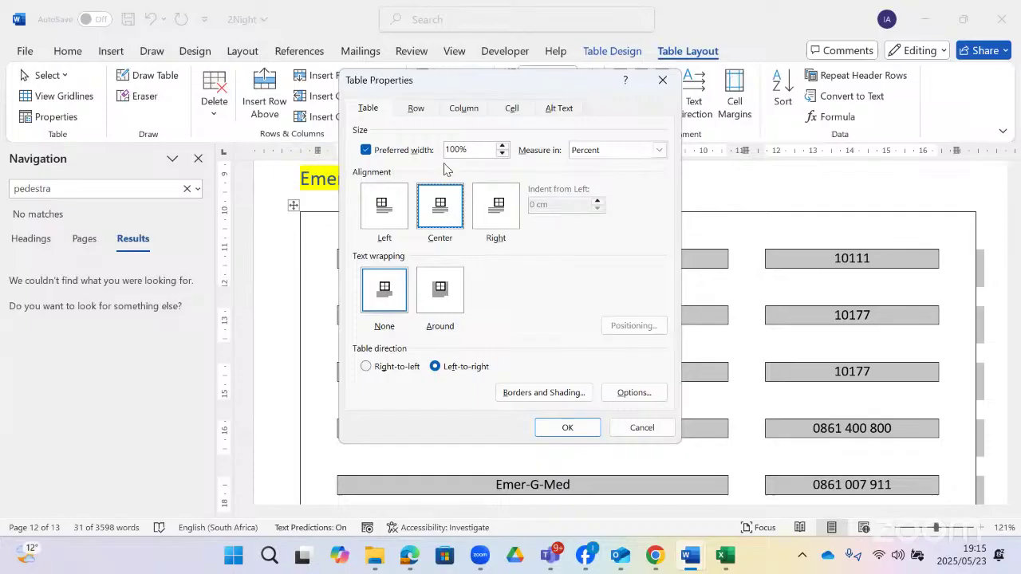
{"action": "left_click", "coordinate": [500, 154]}
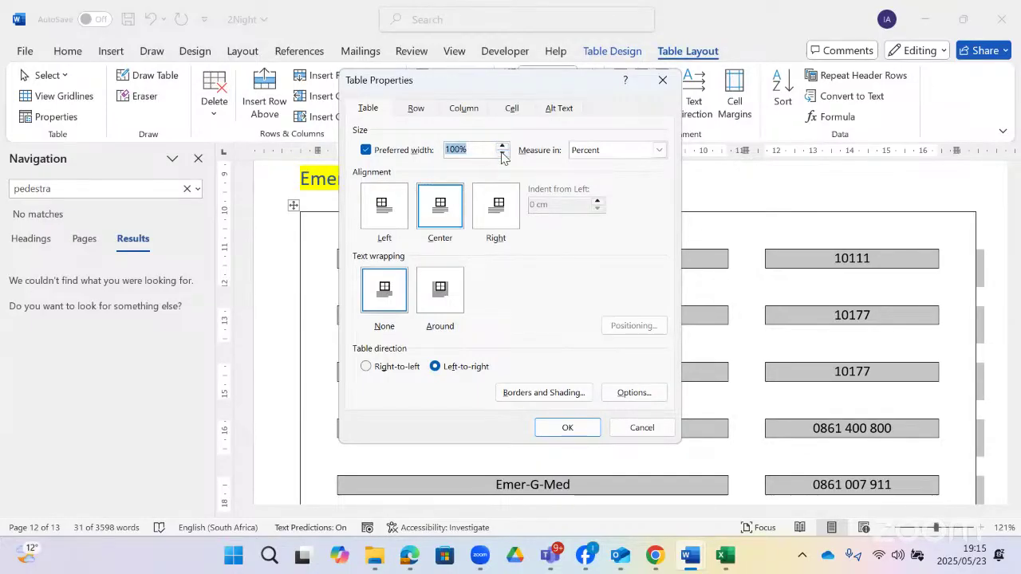
{"action": "left_click", "coordinate": [501, 146]}
{"action": "left_click", "coordinate": [415, 117]}
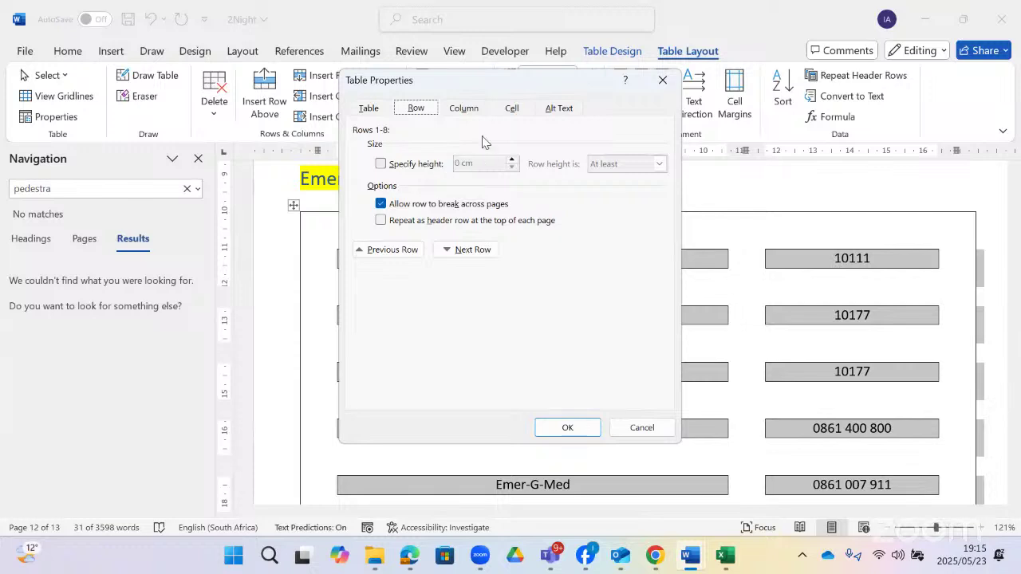
{"action": "left_click", "coordinate": [464, 110]}
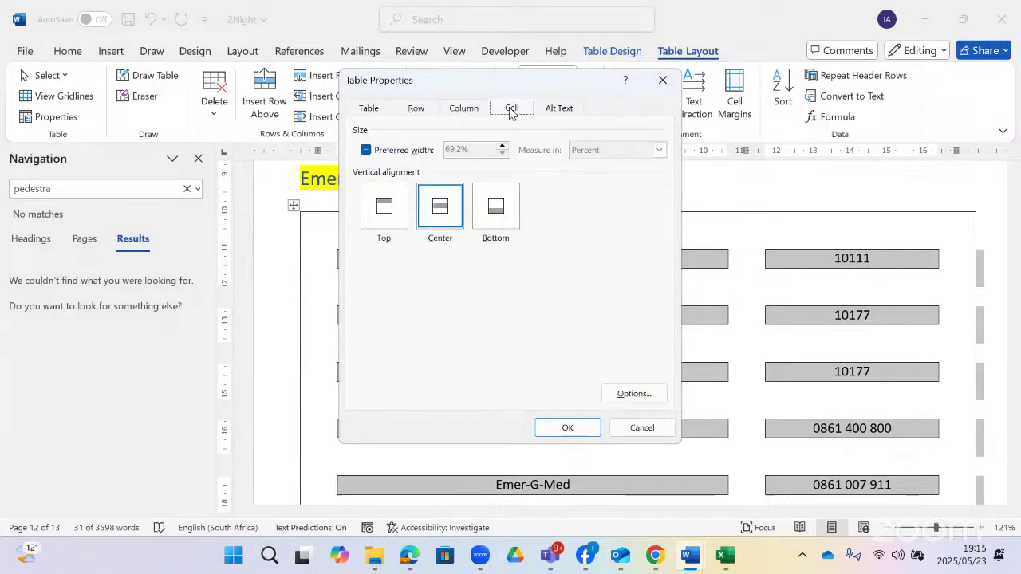
{"action": "left_click", "coordinate": [566, 108]}
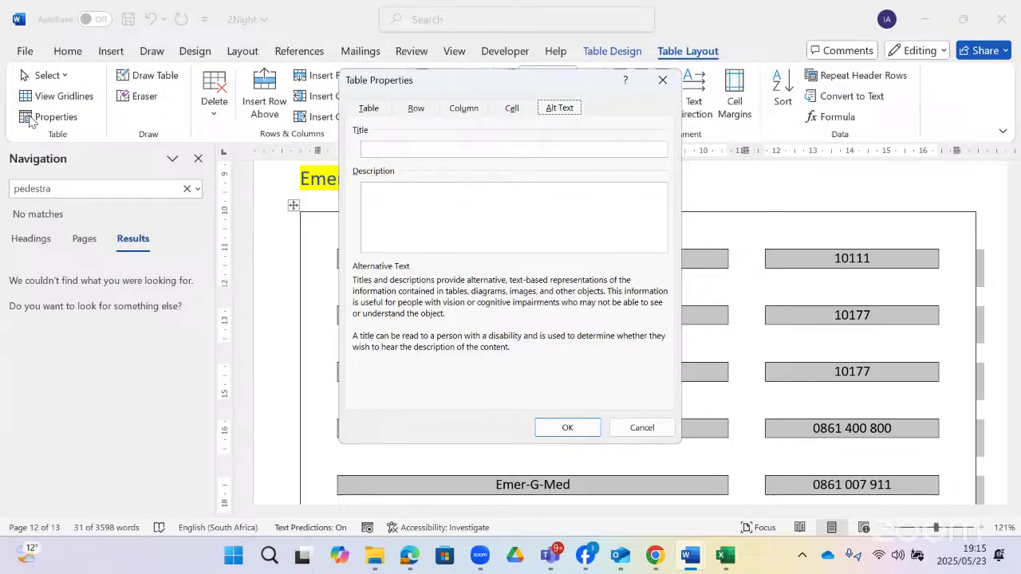
{"action": "left_click", "coordinate": [662, 80]}
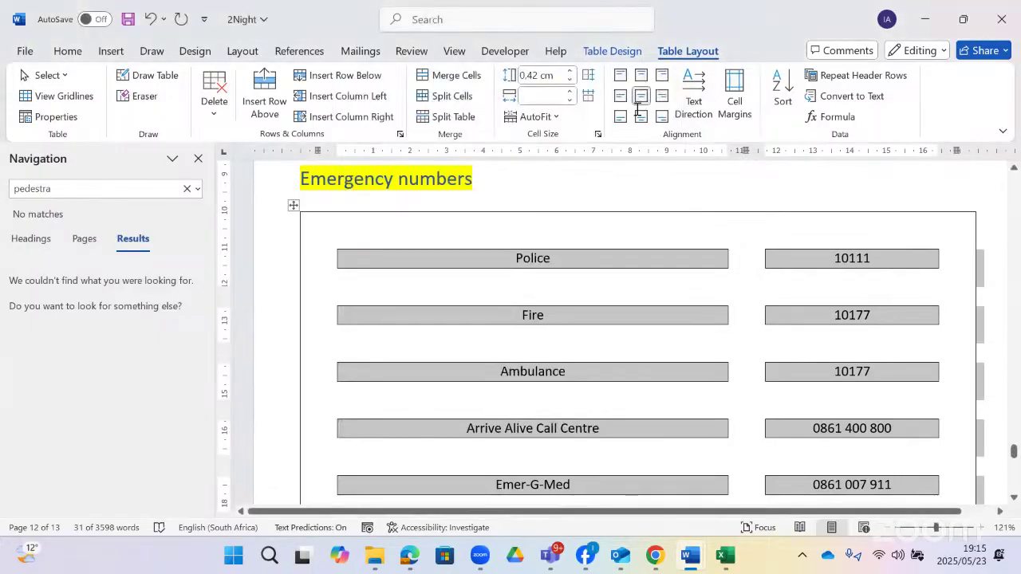
- Show the Table Design options and check the question paper's instructions
{"action": "left_click", "coordinate": [611, 51]}
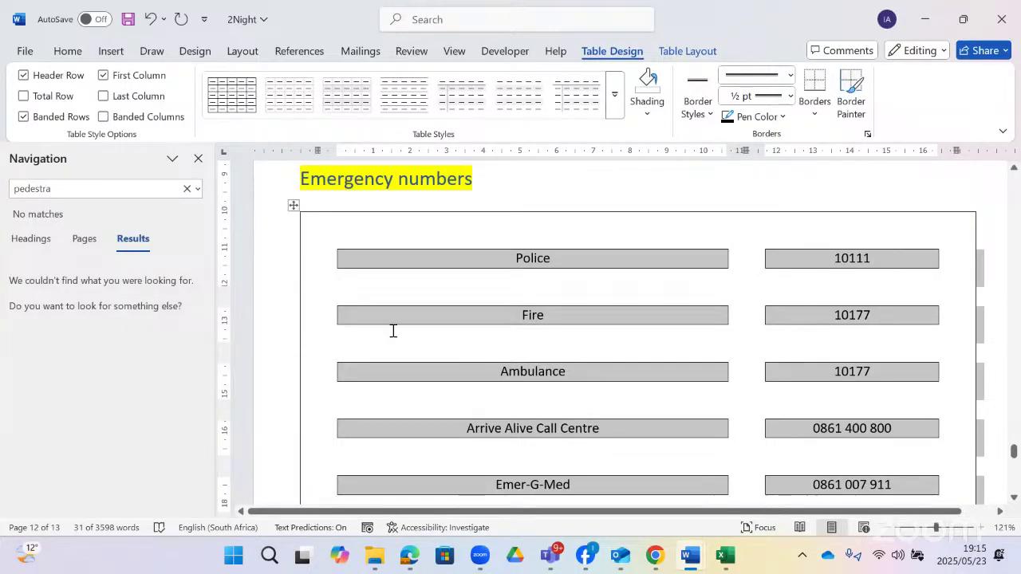
{"action": "key", "text": "alt+Tab"}
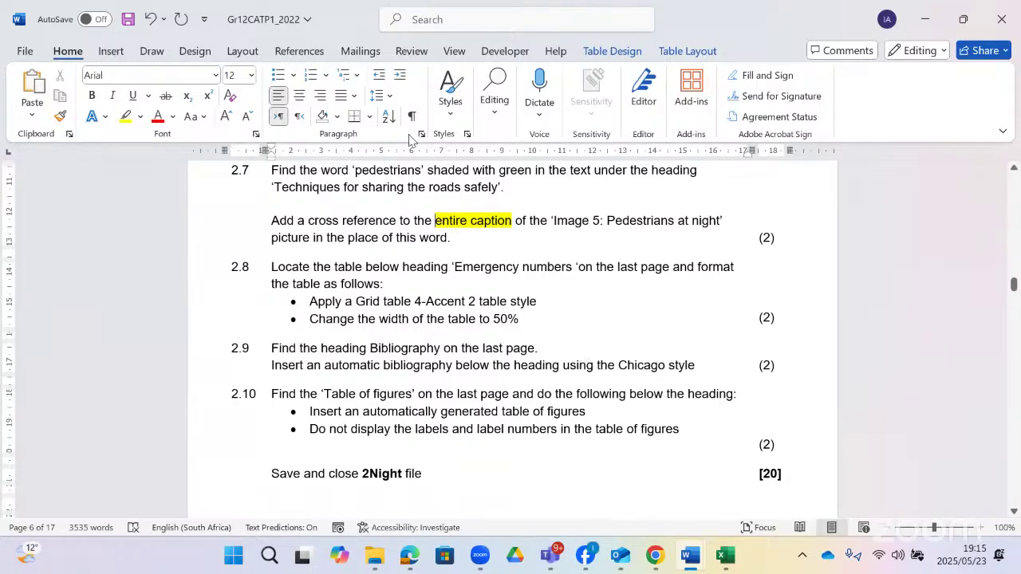
{"action": "key", "text": "alt+Tab"}
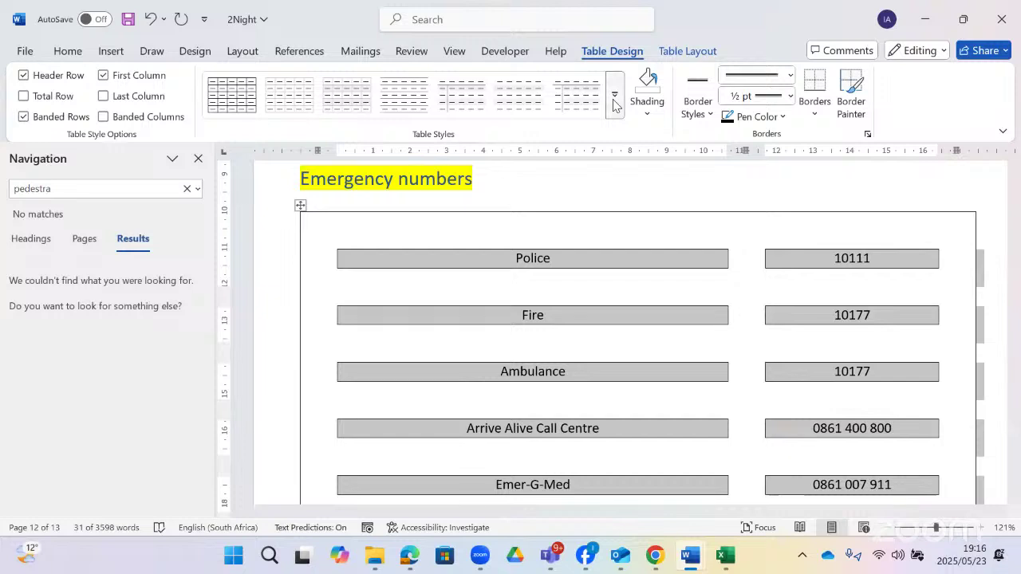
- Apply the orange Grid Table 4 - Accent 2 style to the Emergency numbers table
{"action": "left_click", "coordinate": [614, 102]}
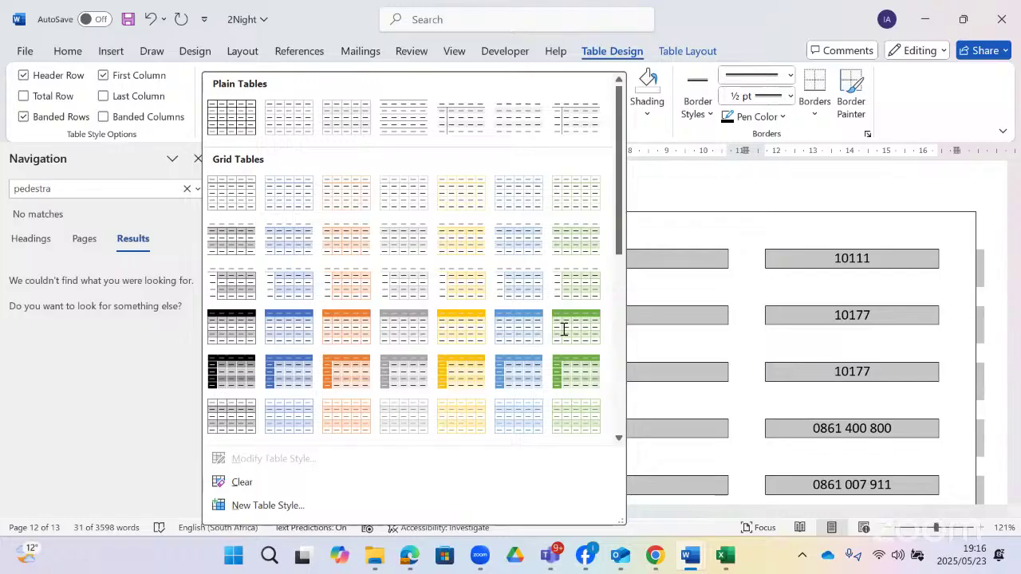
{"action": "key", "text": "alt+Tab"}
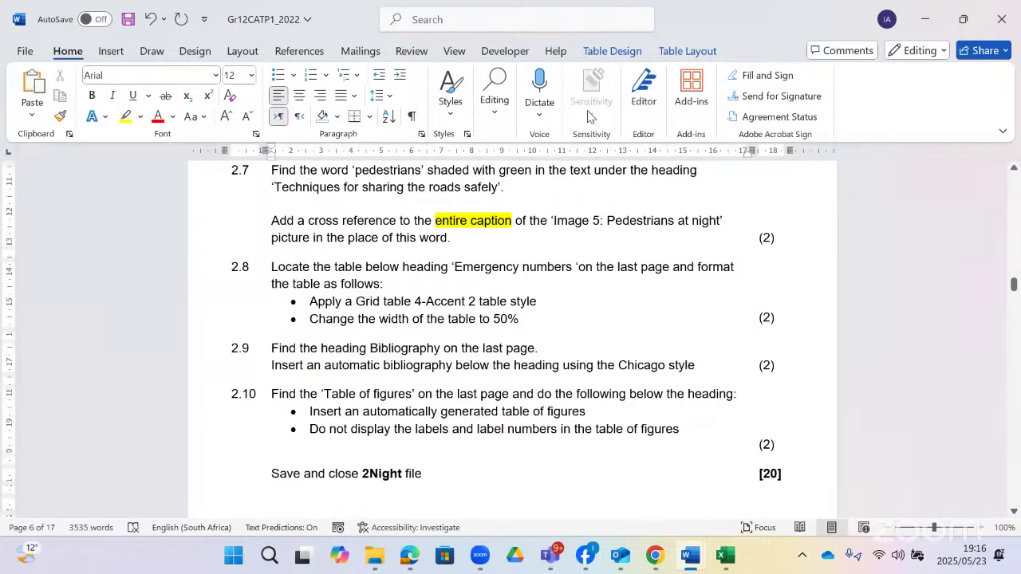
{"action": "key", "text": "alt+Tab"}
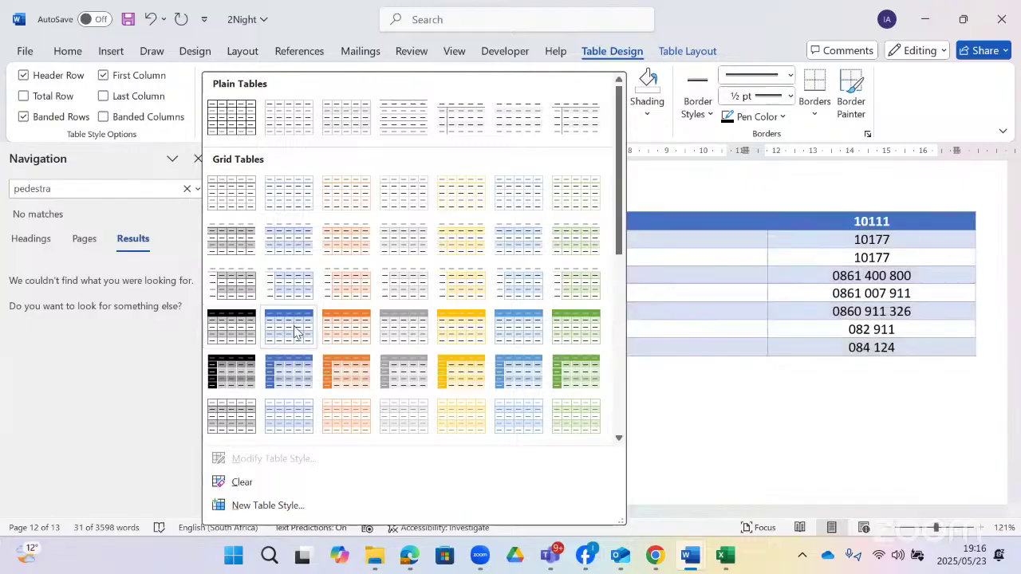
{"action": "left_click", "coordinate": [351, 319]}
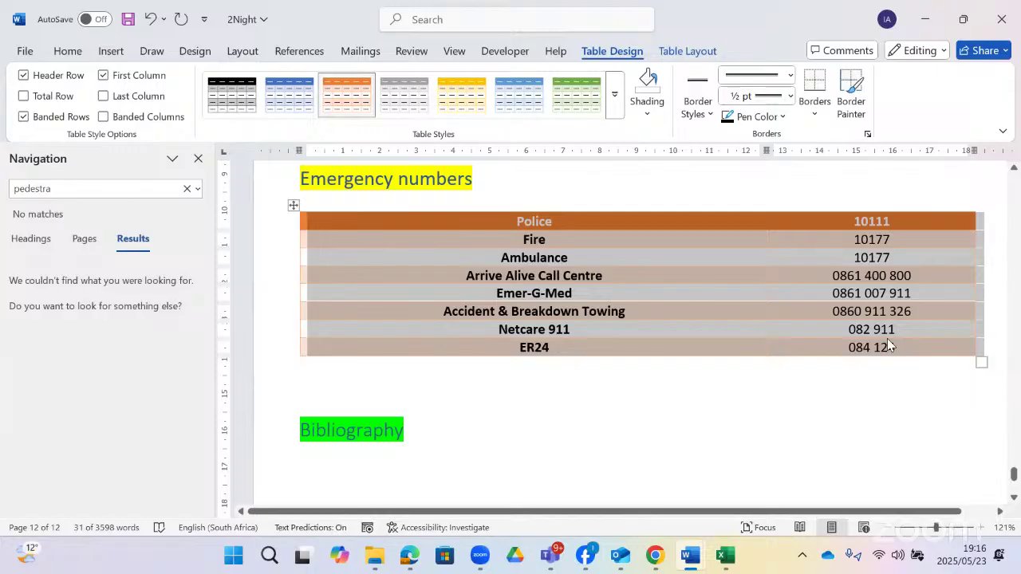
- Add a new last row below ER24 holding =COUNT(ABOVE), which shows 8, then return to the question paper
{"action": "left_click", "coordinate": [550, 347]}
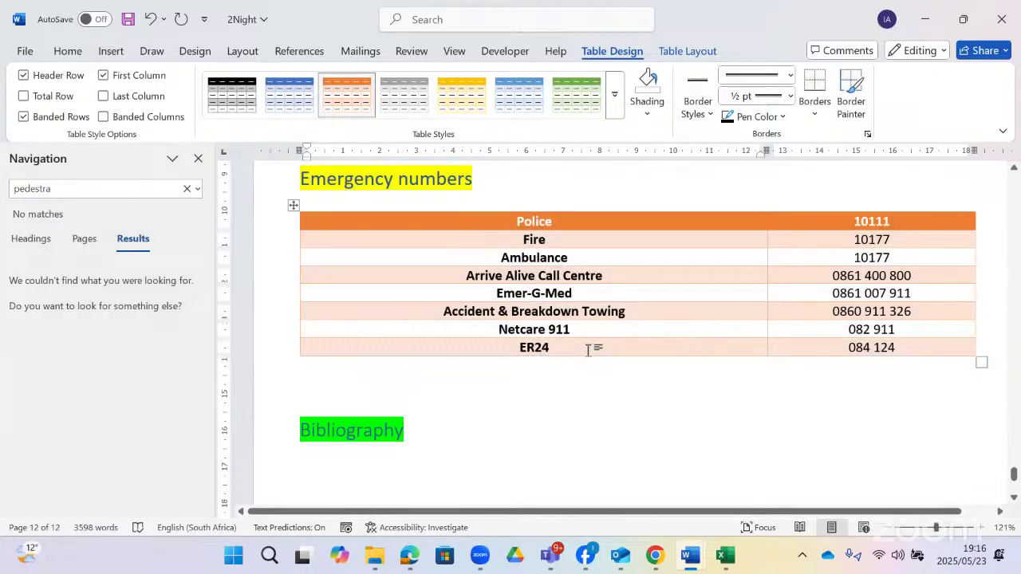
{"action": "key", "text": "Tab"}
{"action": "key", "text": "Tab"}
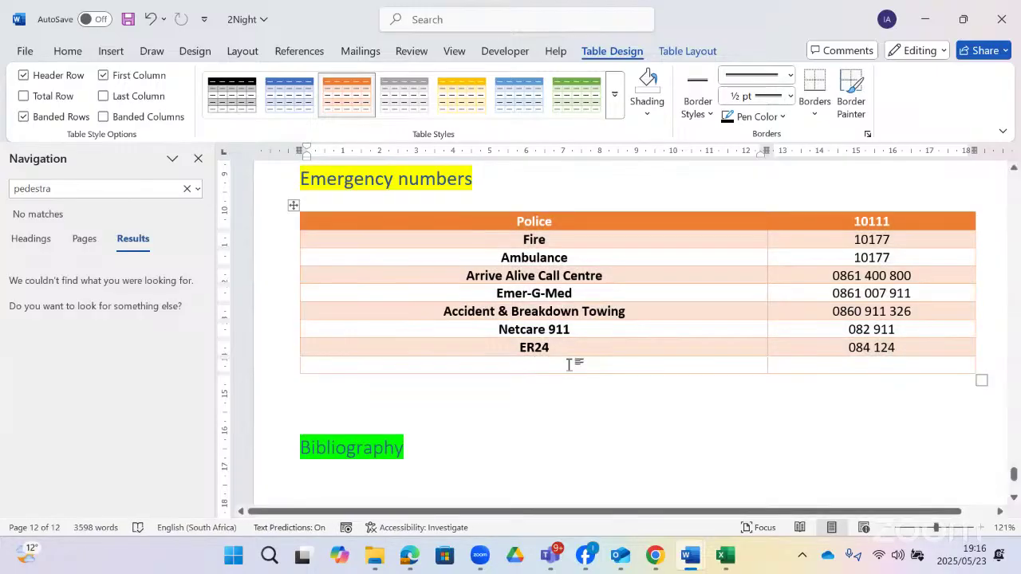
{"action": "left_click", "coordinate": [675, 51]}
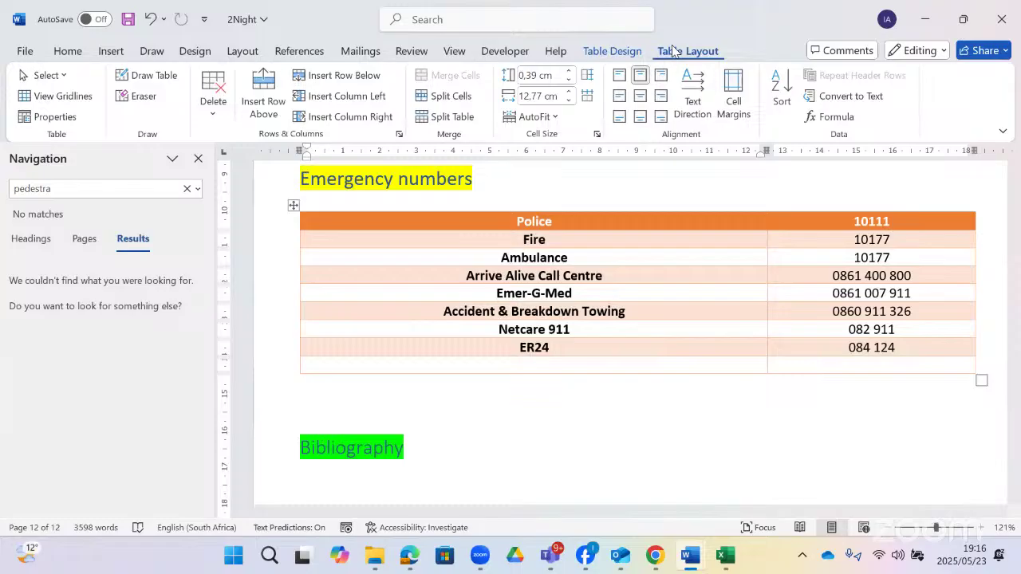
{"action": "left_click", "coordinate": [837, 116]}
{"action": "type", "text": "count"}
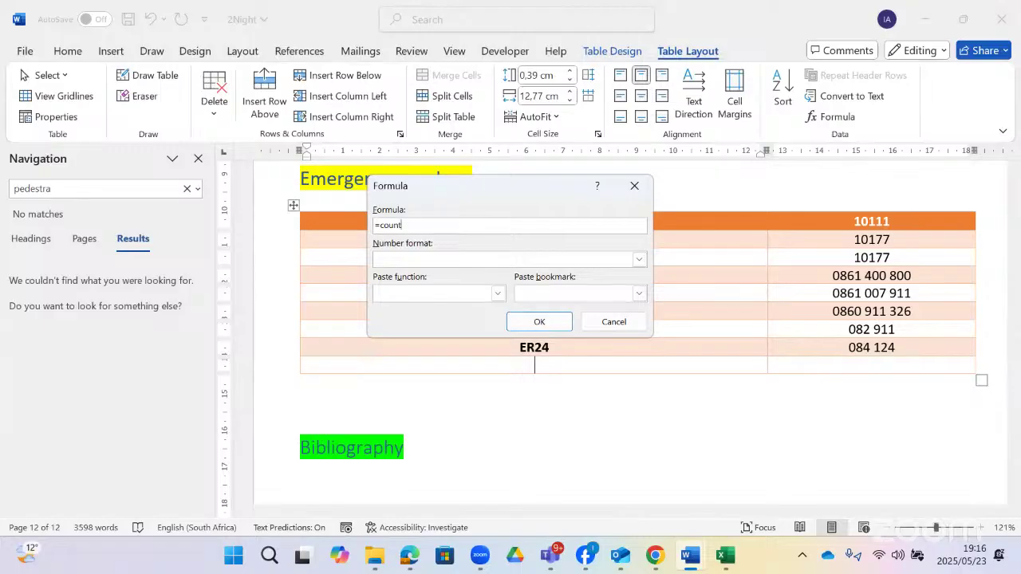
{"action": "type", "text": "(above"}
{"action": "left_click", "coordinate": [523, 320]}
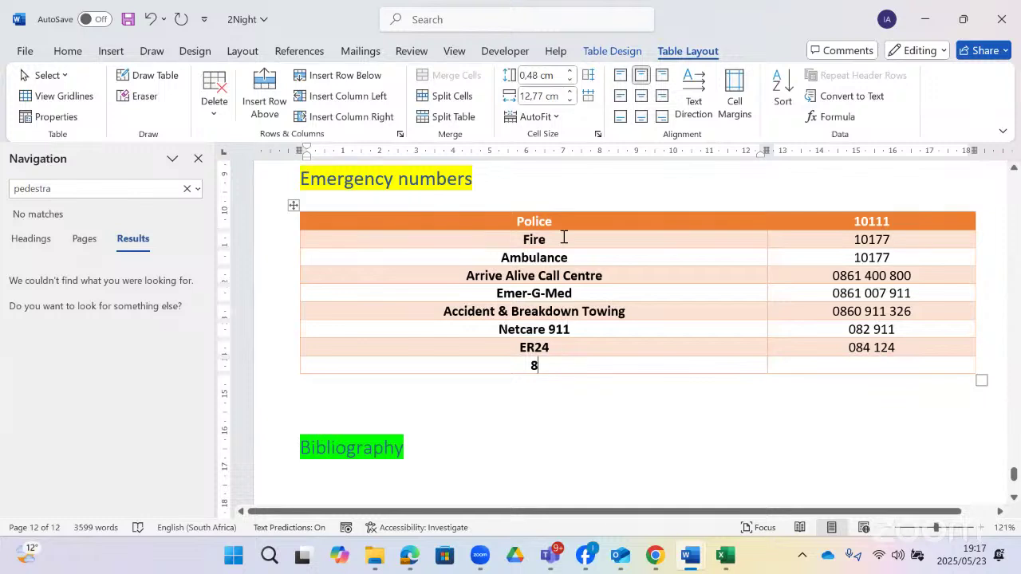
{"action": "left_click", "coordinate": [534, 254]}
{"action": "key", "text": "alt+Tab"}
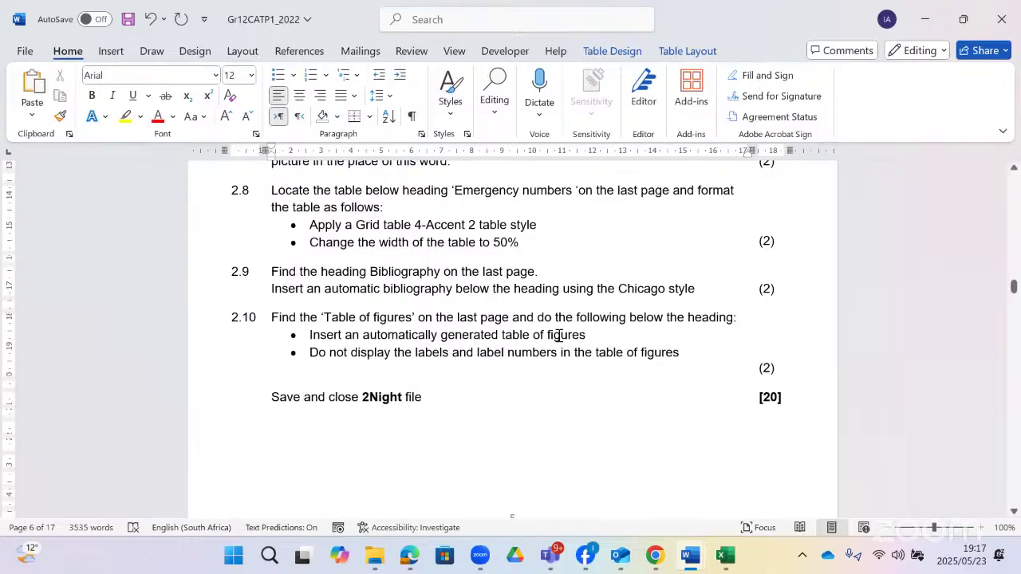
- Insert an automatic bibliography under the 2Night document's Bibliography heading
{"action": "scroll", "coordinate": [561, 335], "scroll_direction": "down", "scroll_amount": 1}
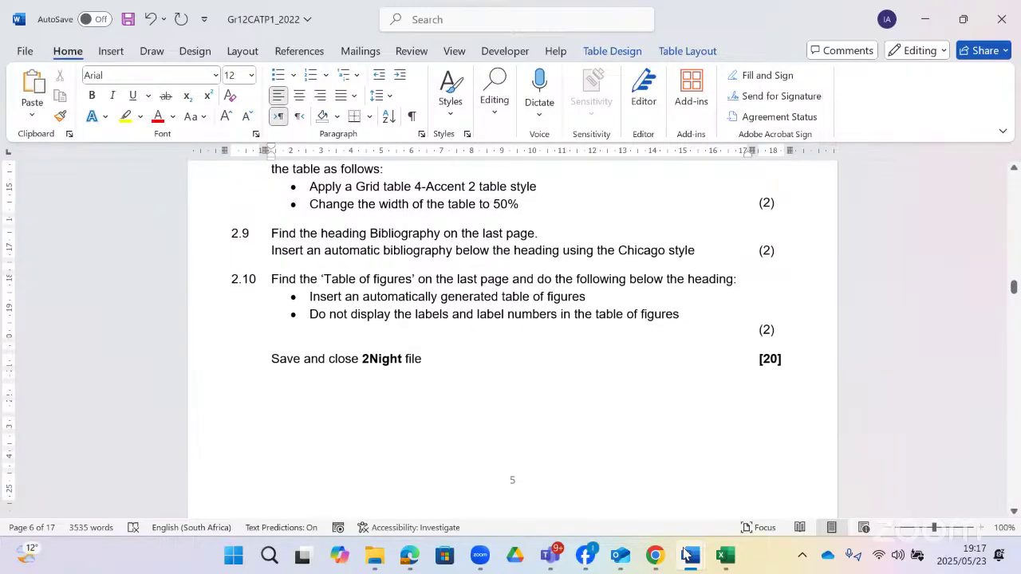
{"action": "key", "text": "alt+Tab"}
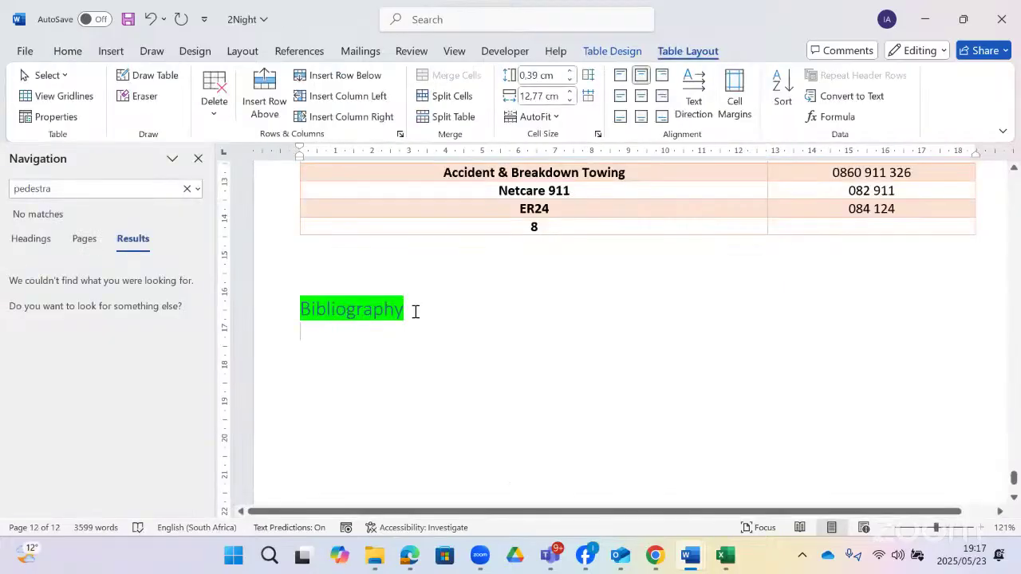
{"action": "left_click", "coordinate": [299, 51]}
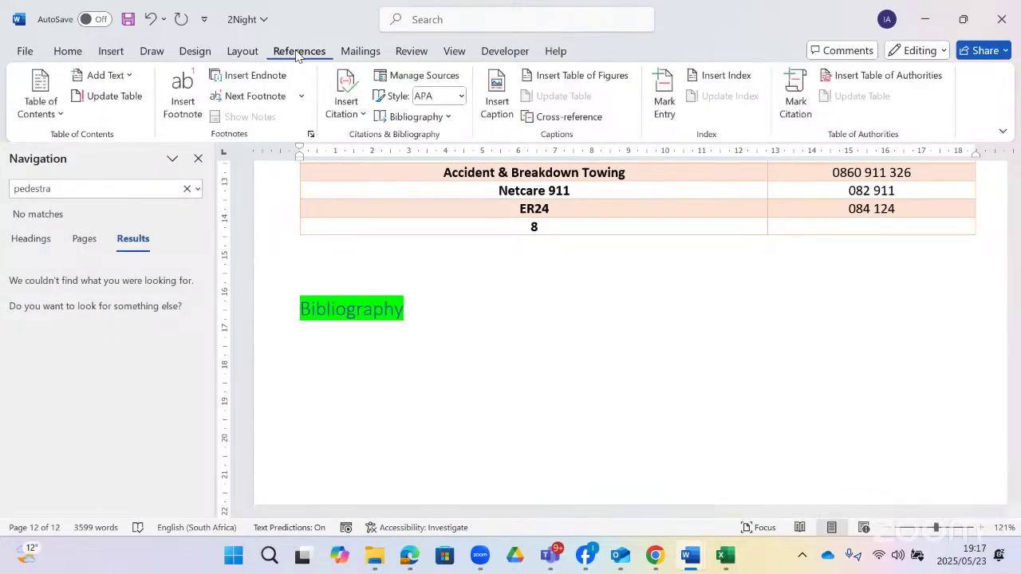
{"action": "left_click", "coordinate": [449, 120]}
{"action": "left_click", "coordinate": [422, 380]}
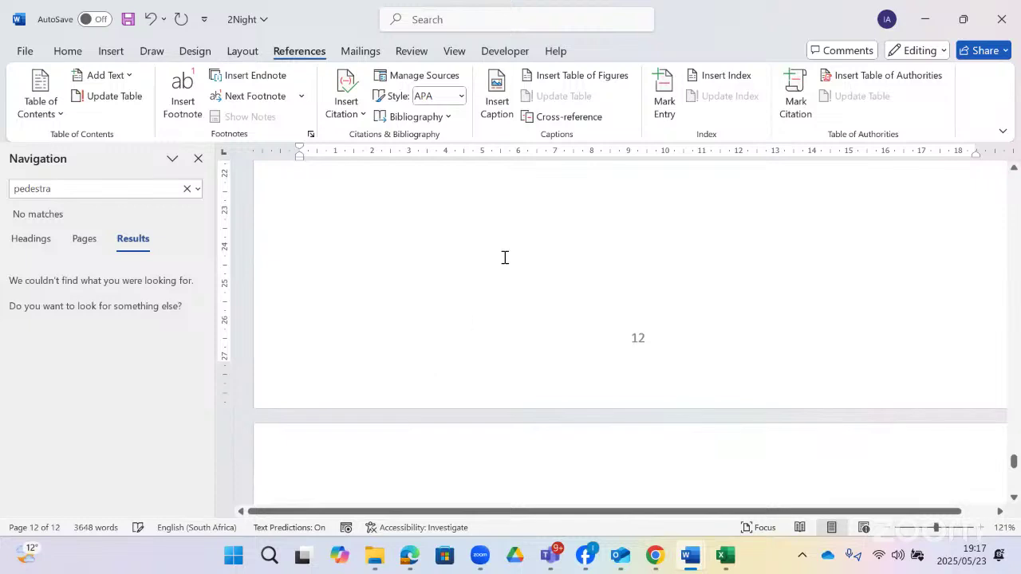
- Switch the citation style to Harvard and insert the built-in Bibliography
{"action": "scroll", "coordinate": [505, 257], "scroll_direction": "up", "scroll_amount": 3}
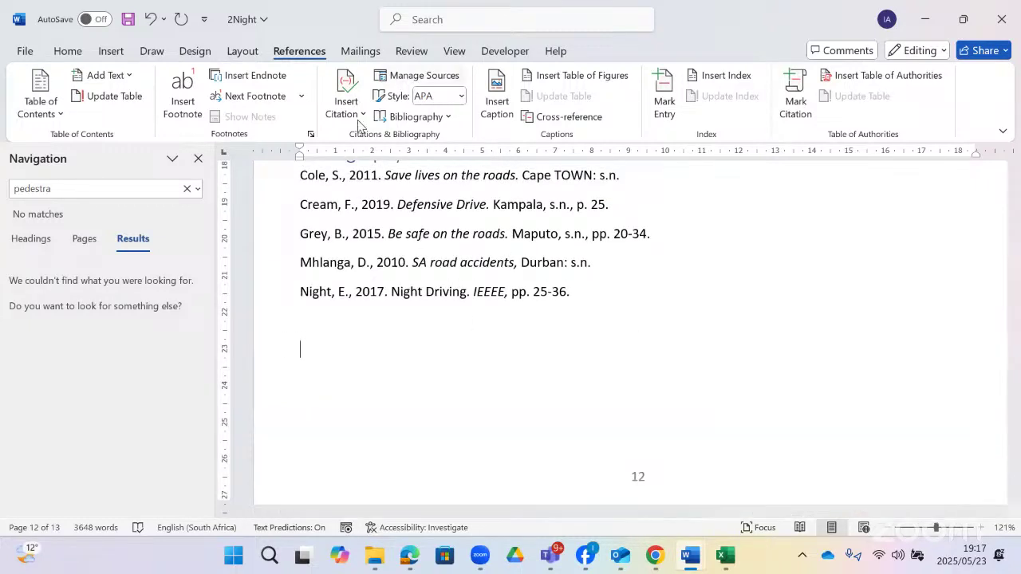
{"action": "left_click", "coordinate": [460, 97]}
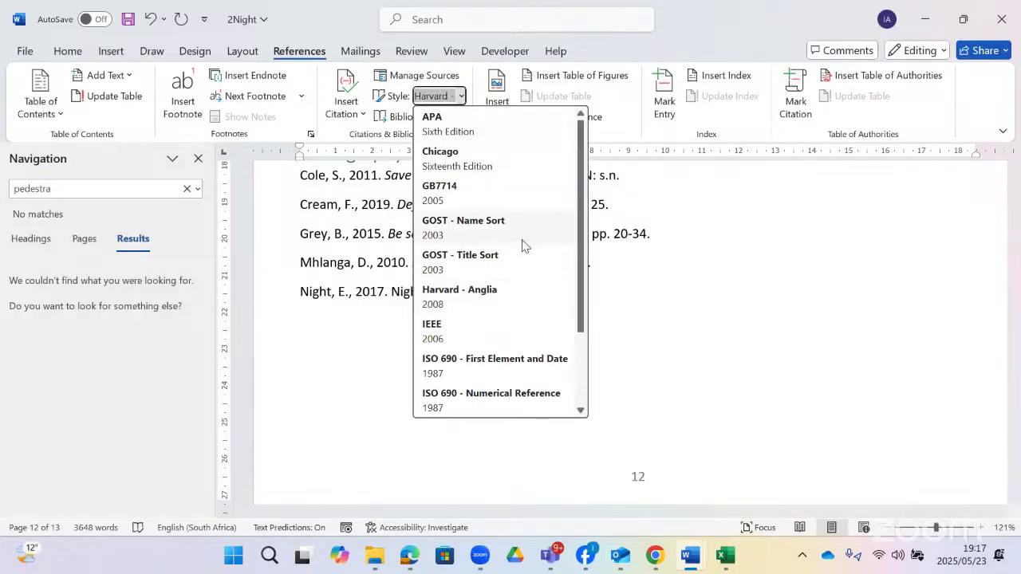
{"action": "left_click", "coordinate": [494, 310]}
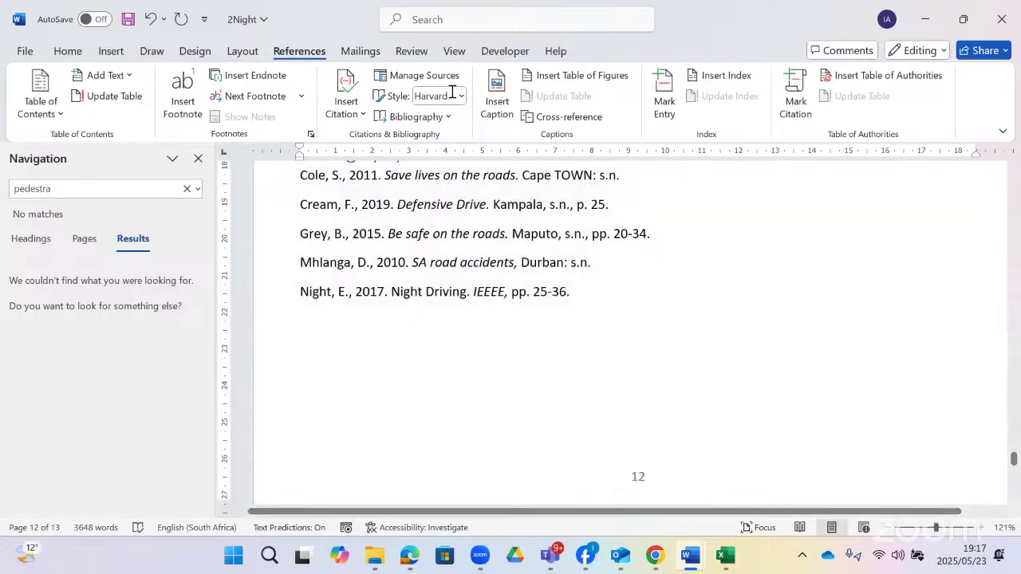
{"action": "left_click", "coordinate": [444, 118]}
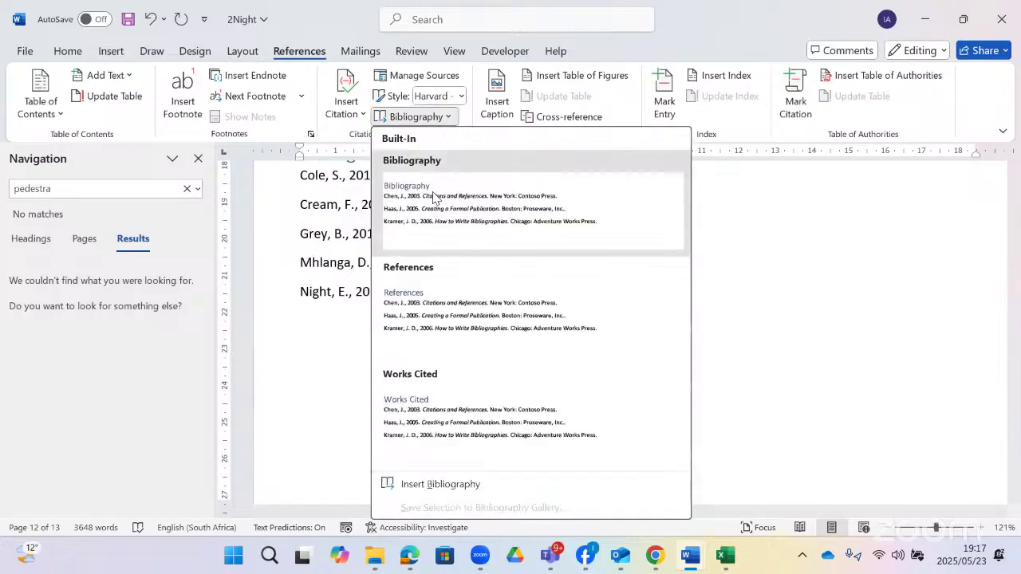
{"action": "left_click", "coordinate": [437, 199]}
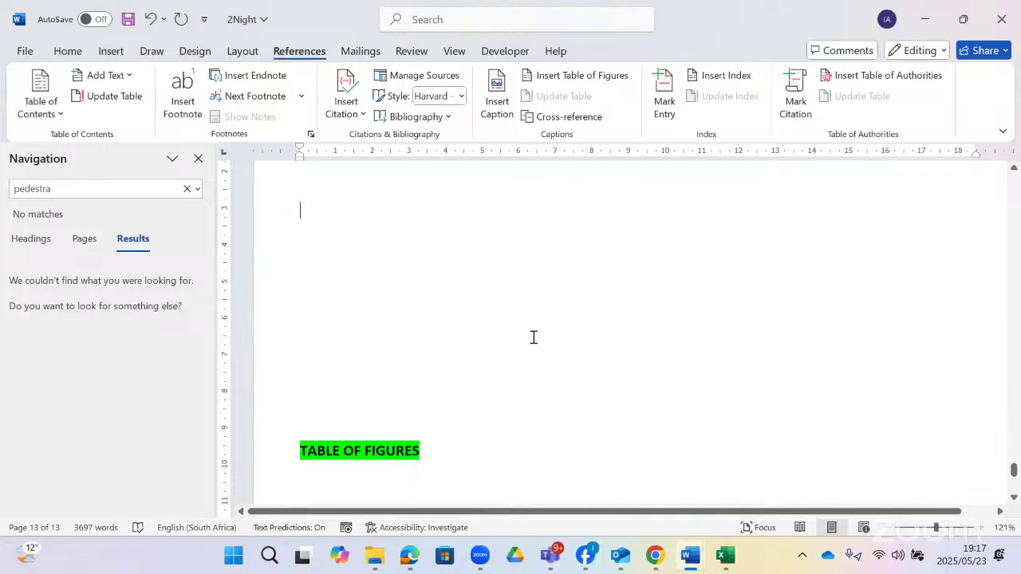
- Insert a Distinctive-format table of figures with a dashed tab leader and no labels or numbers
{"action": "key", "text": "alt+Tab"}
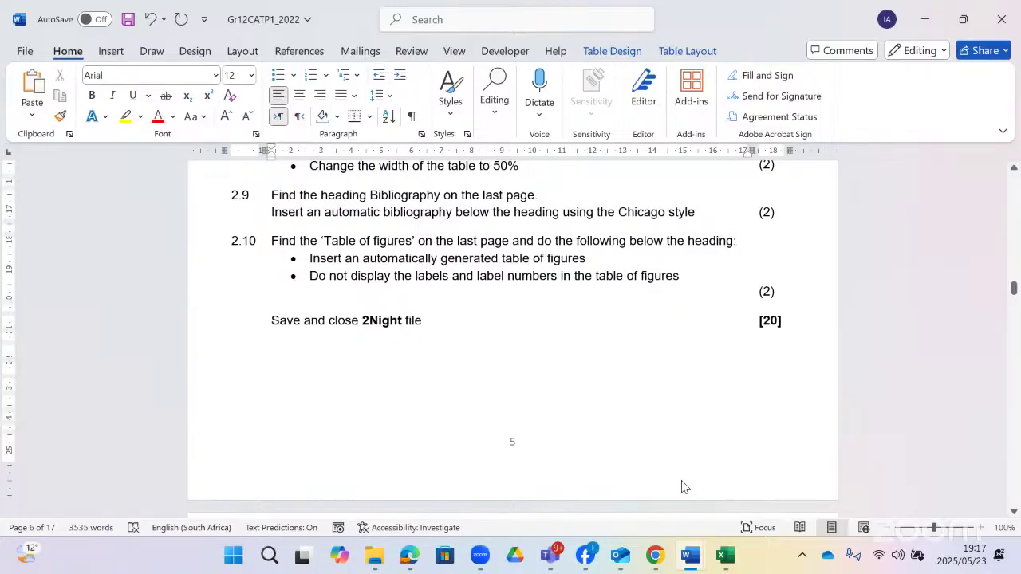
{"action": "key", "text": "alt+Tab"}
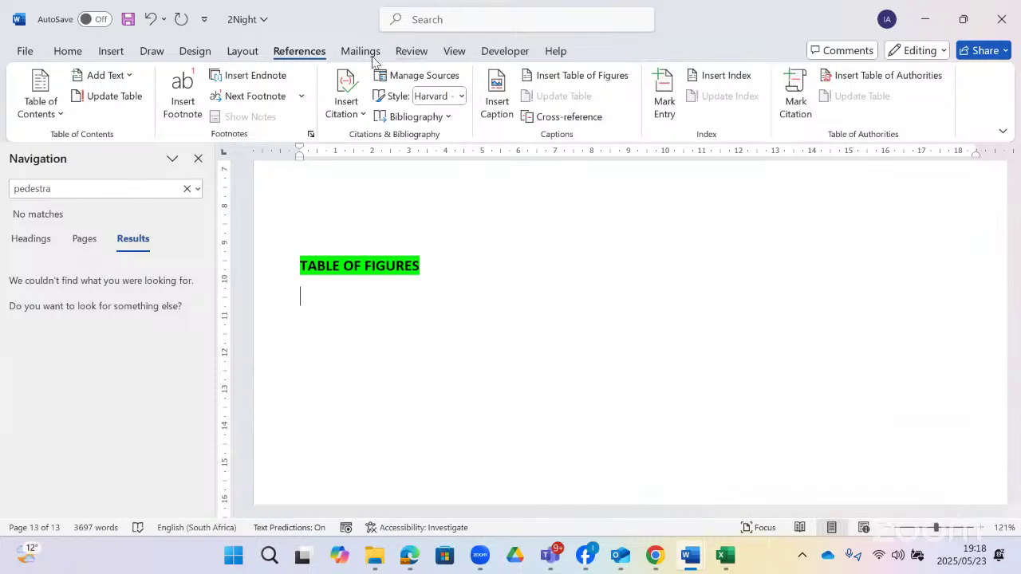
{"action": "left_click", "coordinate": [583, 75]}
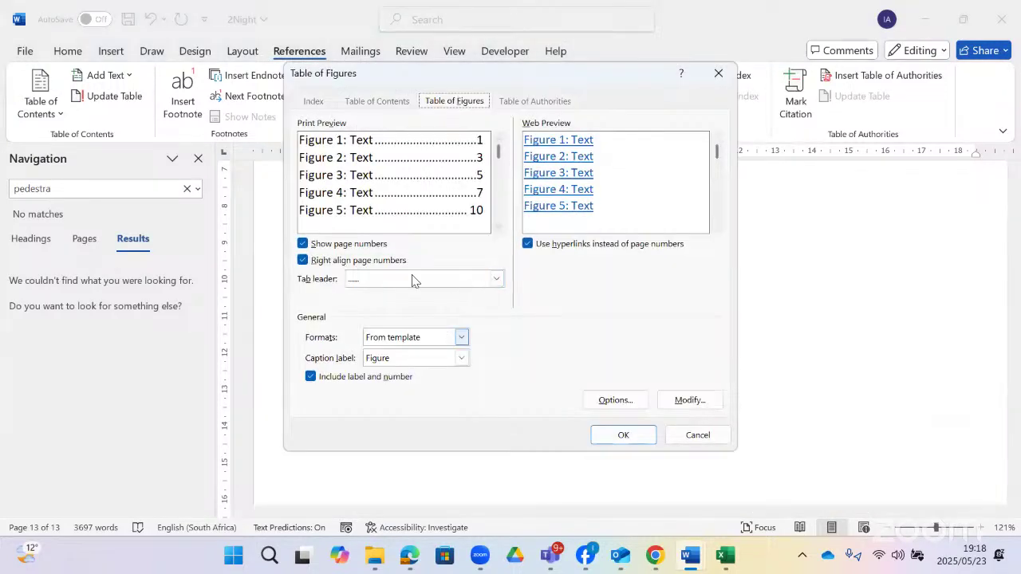
{"action": "left_click", "coordinate": [497, 278]}
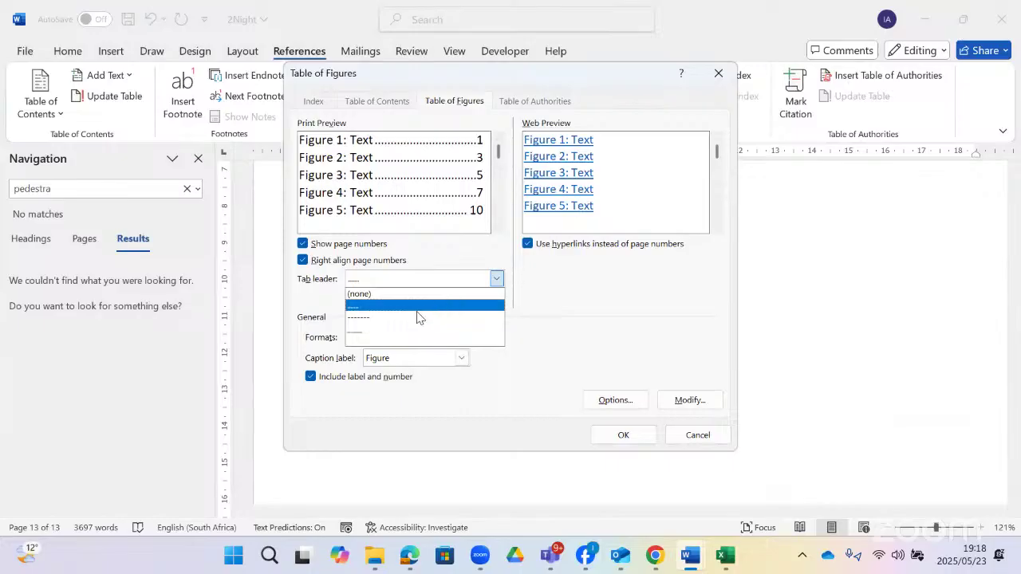
{"action": "left_click", "coordinate": [417, 317]}
{"action": "left_click", "coordinate": [462, 338]}
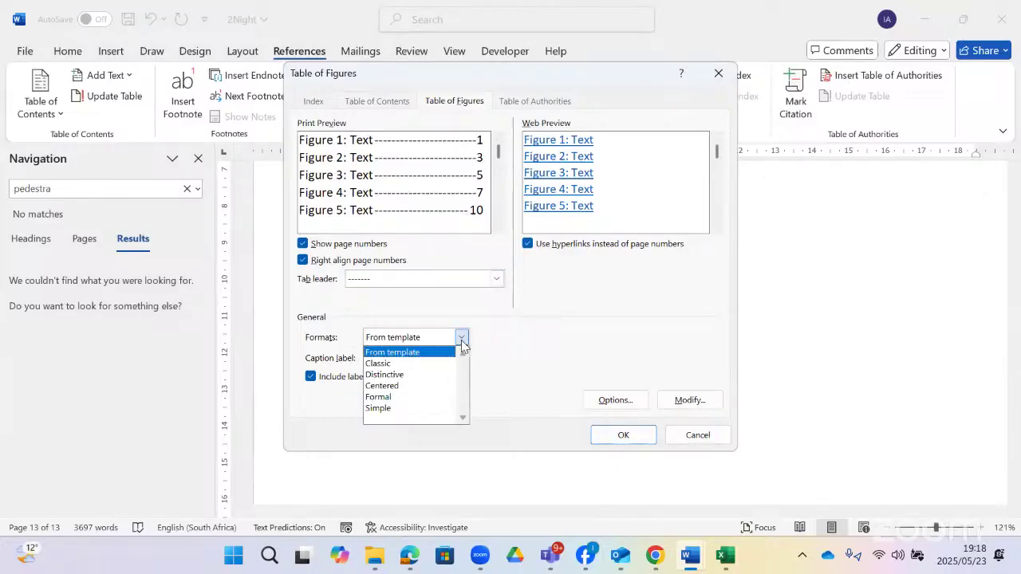
{"action": "left_click", "coordinate": [386, 377]}
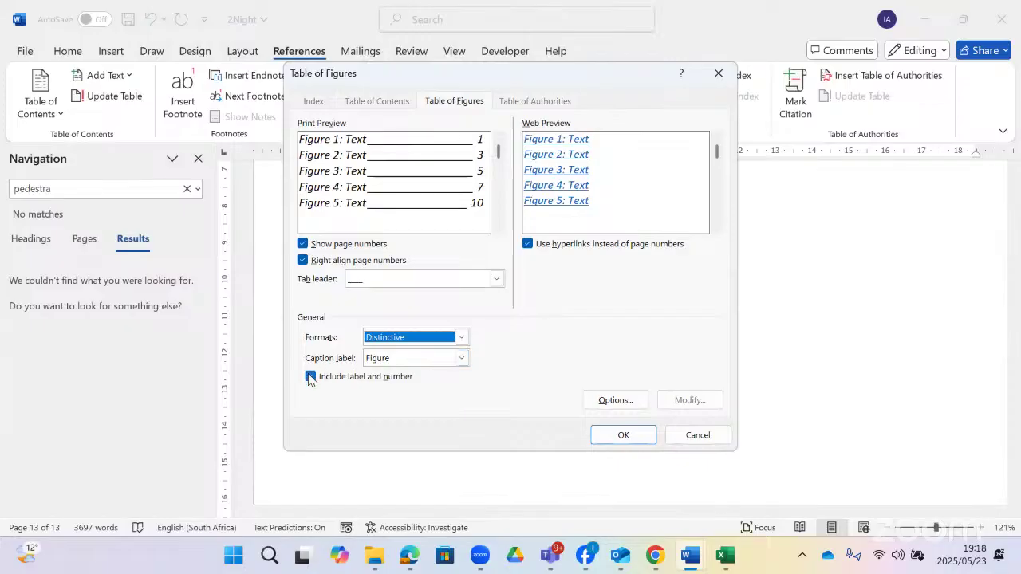
{"action": "left_click", "coordinate": [344, 379]}
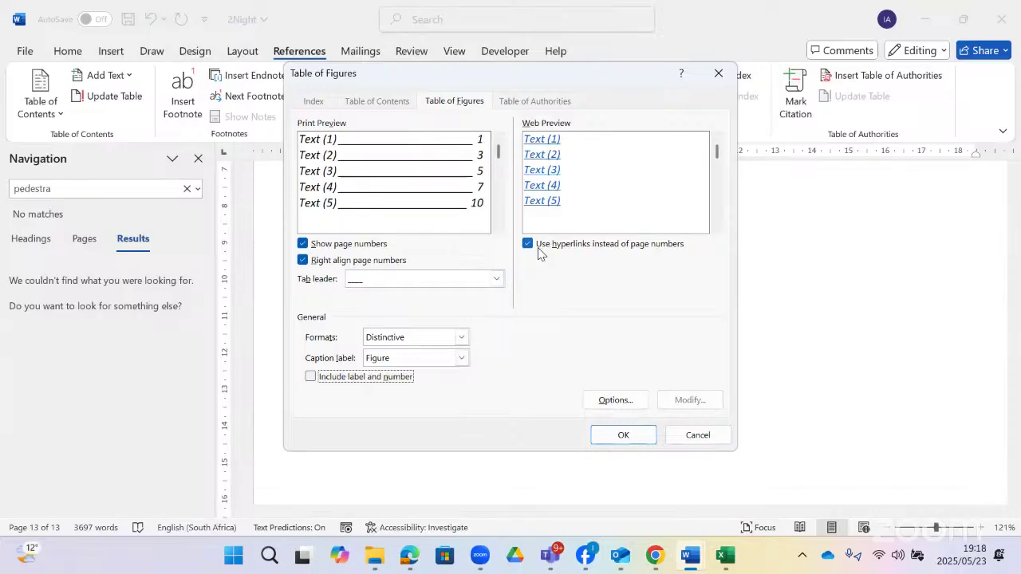
{"action": "left_click", "coordinate": [539, 251]}
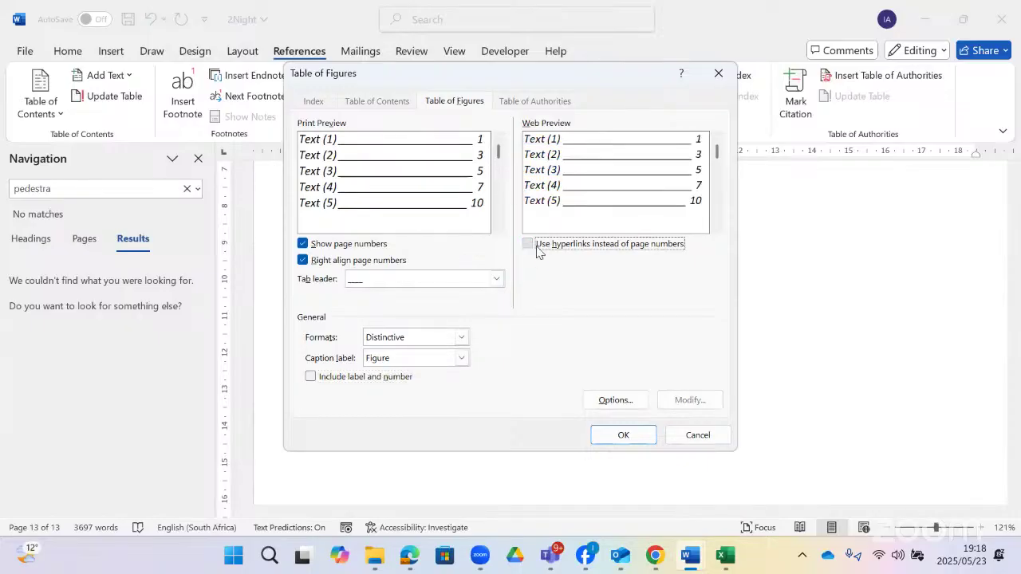
{"action": "left_click", "coordinate": [539, 250]}
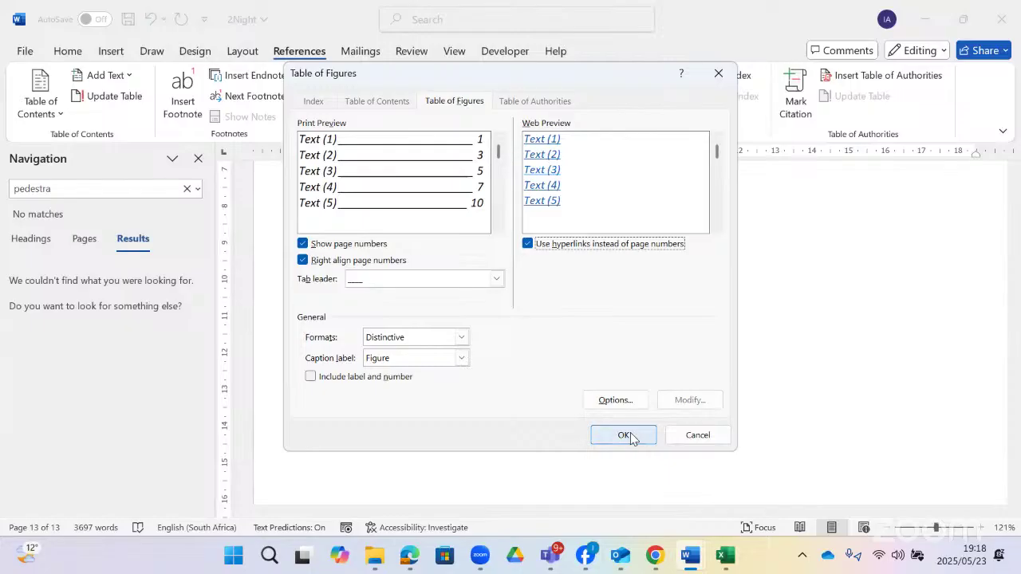
{"action": "left_click", "coordinate": [622, 433]}
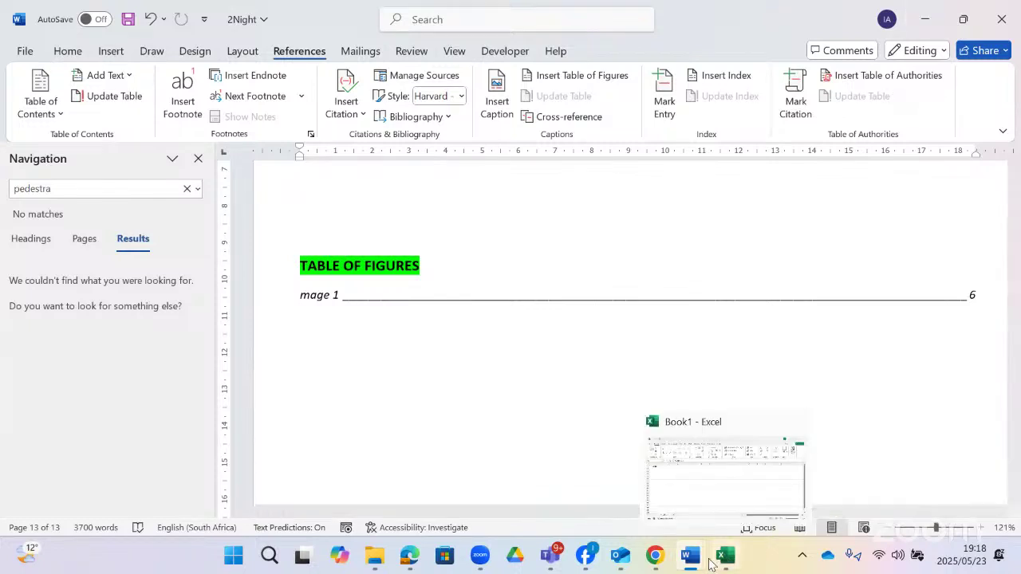
- Bring up the Gr12CATP1_2022 paper and scroll to question 7.4's mail merge instructions
{"action": "mouse_move", "coordinate": [700, 566]}
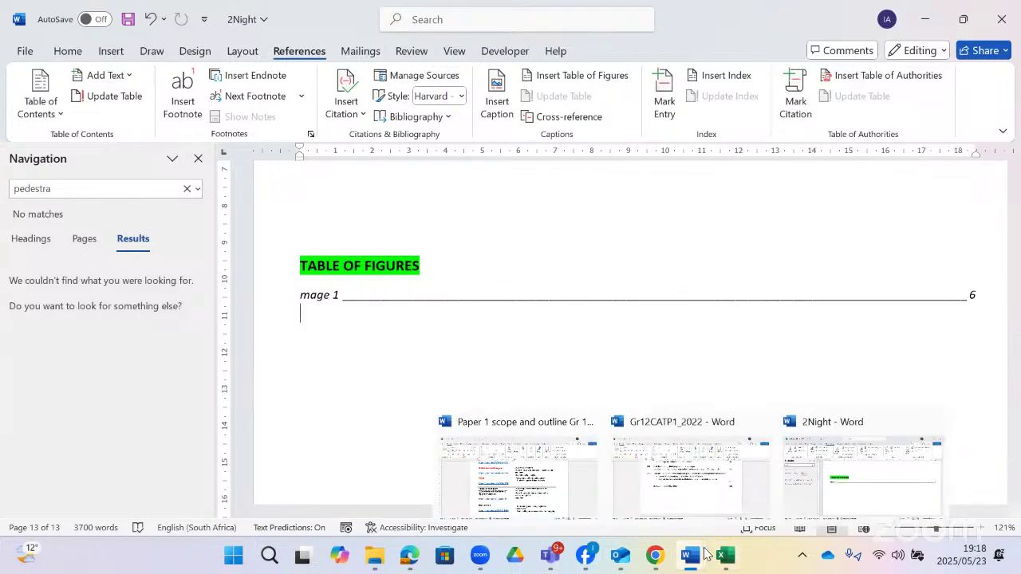
{"action": "left_click", "coordinate": [700, 461]}
{"action": "scroll", "coordinate": [550, 227], "scroll_direction": "down", "scroll_amount": 20}
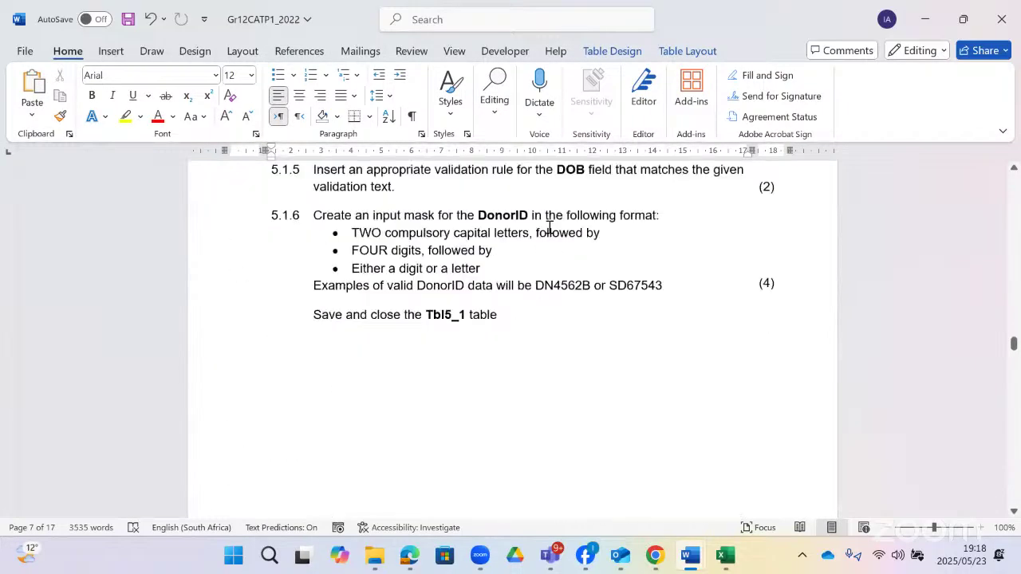
{"action": "scroll", "coordinate": [550, 228], "scroll_direction": "down", "scroll_amount": 5}
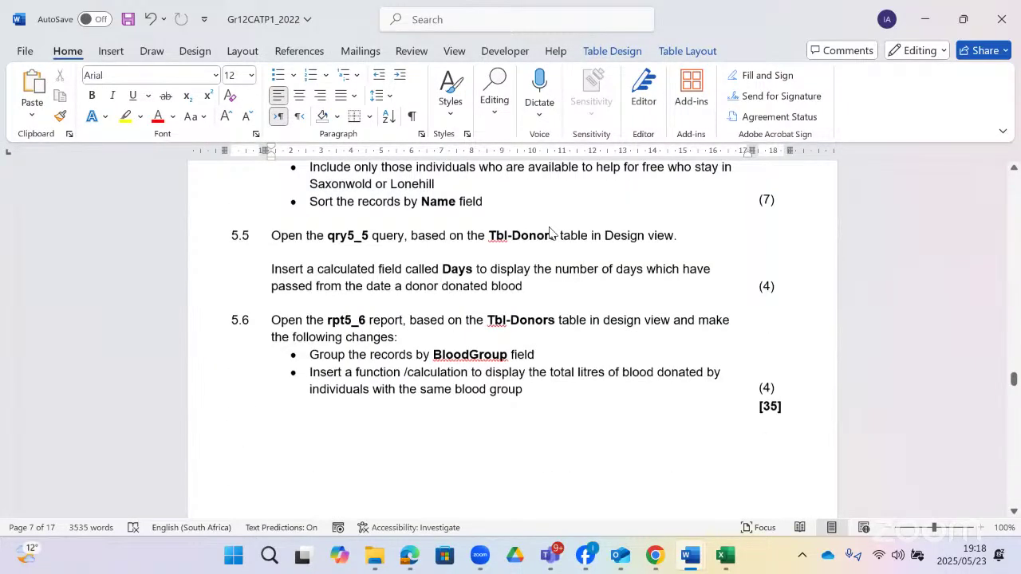
{"action": "scroll", "coordinate": [549, 232], "scroll_direction": "down", "scroll_amount": 5}
{"action": "scroll", "coordinate": [548, 228], "scroll_direction": "down", "scroll_amount": 20}
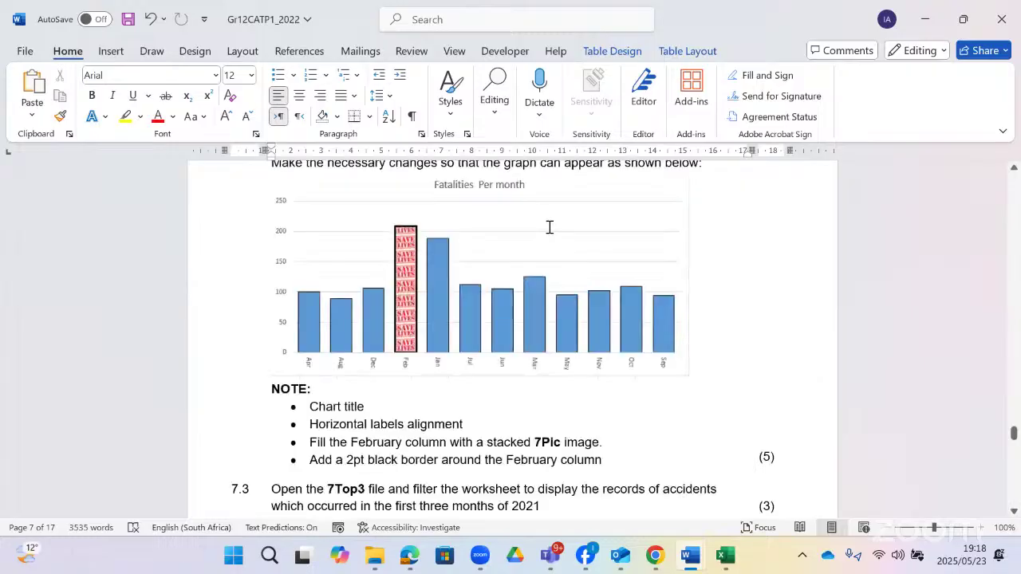
{"action": "scroll", "coordinate": [549, 227], "scroll_direction": "down", "scroll_amount": 5}
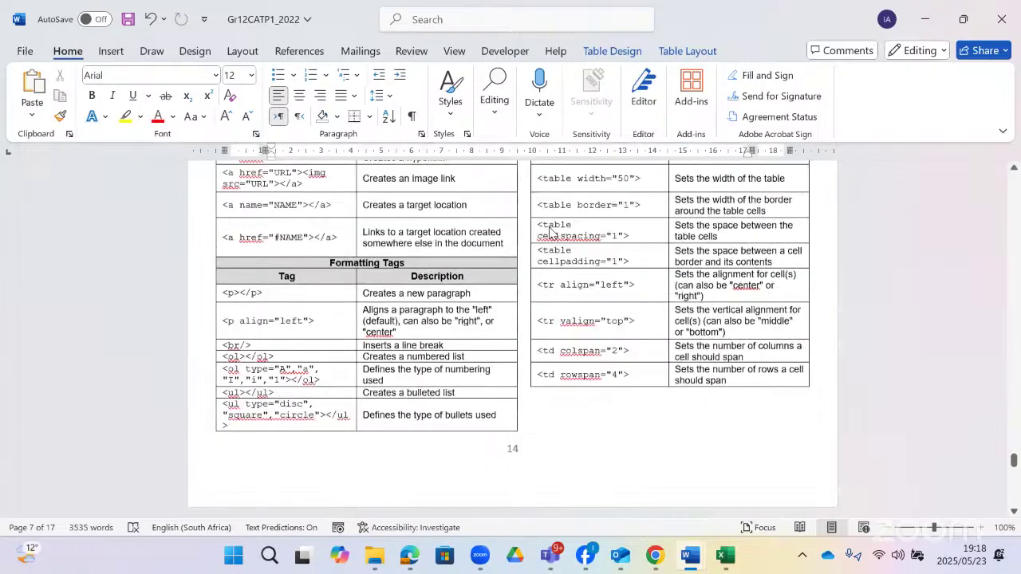
{"action": "scroll", "coordinate": [550, 228], "scroll_direction": "up", "scroll_amount": 20}
{"action": "scroll", "coordinate": [549, 227], "scroll_direction": "up", "scroll_amount": 5}
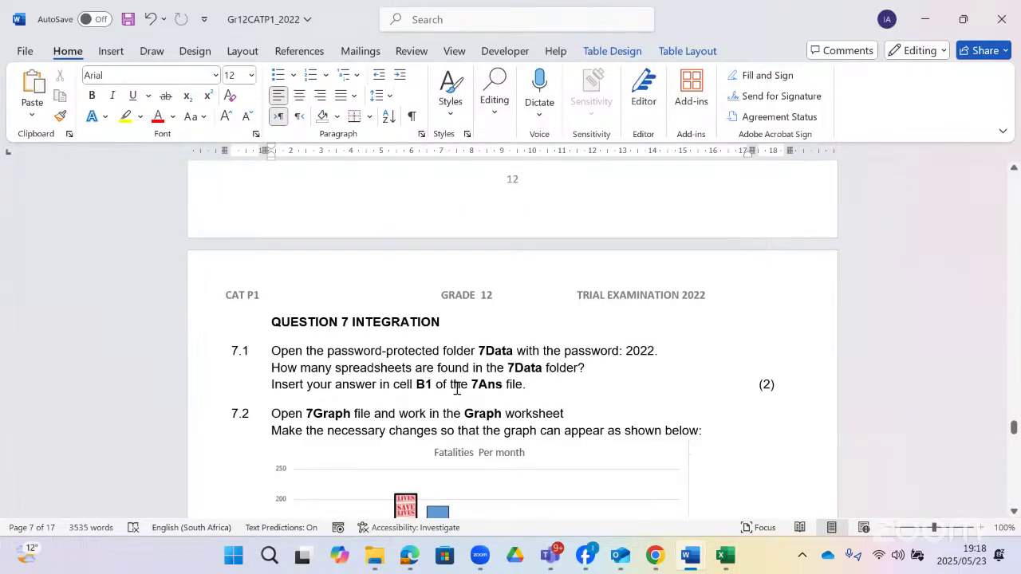
{"action": "scroll", "coordinate": [471, 386], "scroll_direction": "down", "scroll_amount": 8}
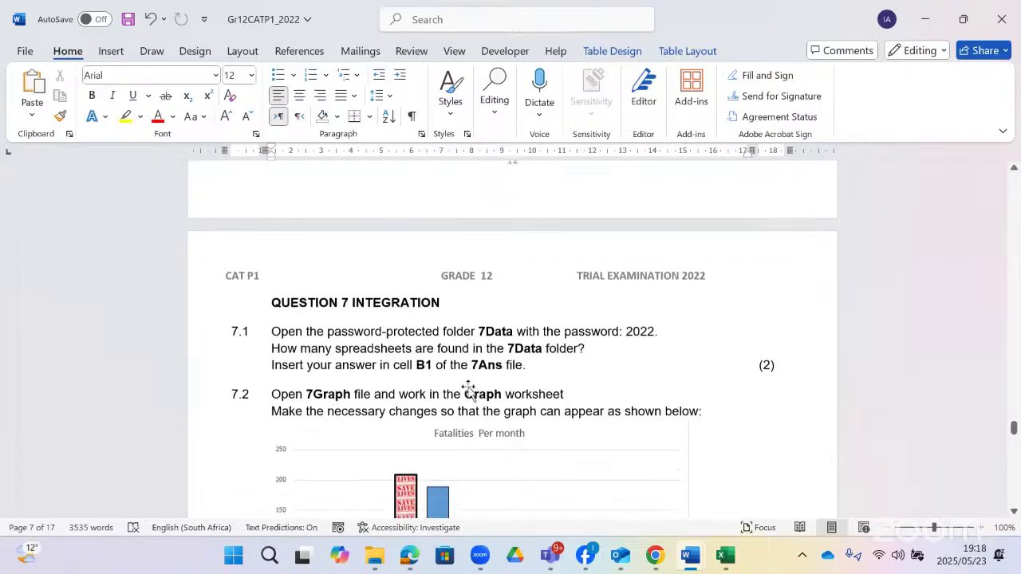
{"action": "scroll", "coordinate": [549, 347], "scroll_direction": "up", "scroll_amount": 4}
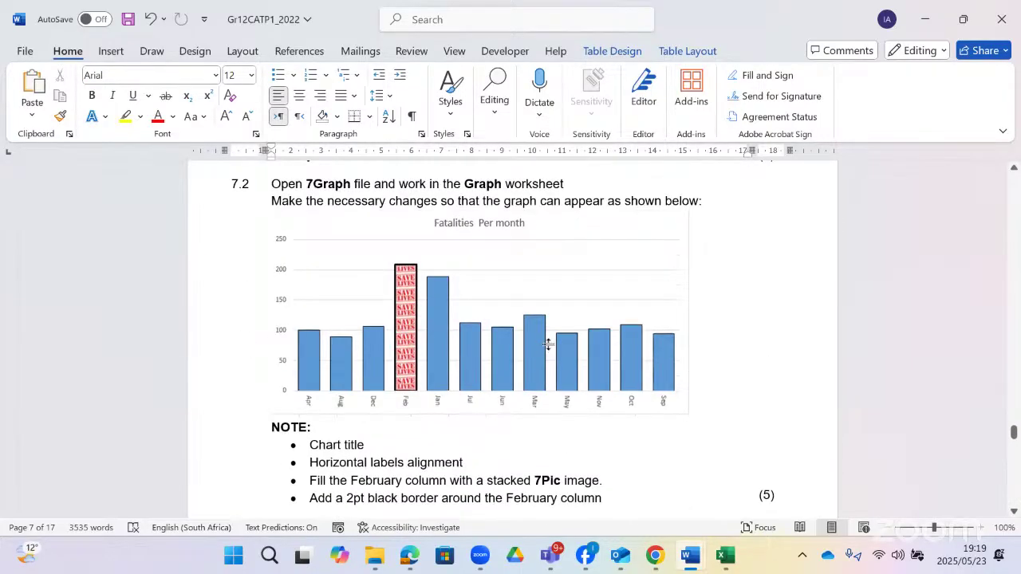
{"action": "scroll", "coordinate": [549, 345], "scroll_direction": "down", "scroll_amount": 6}
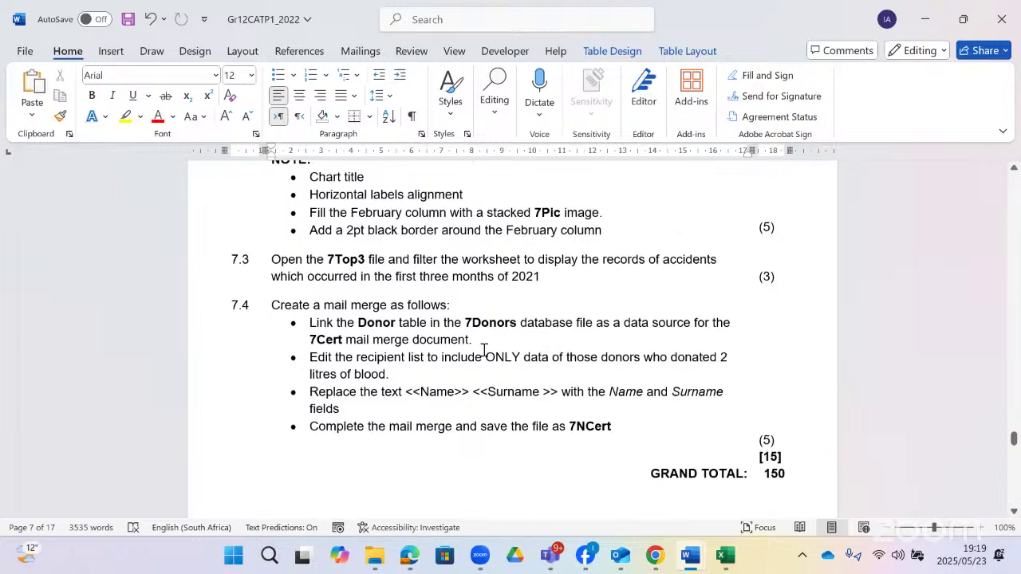
{"action": "left_click", "coordinate": [459, 356]}
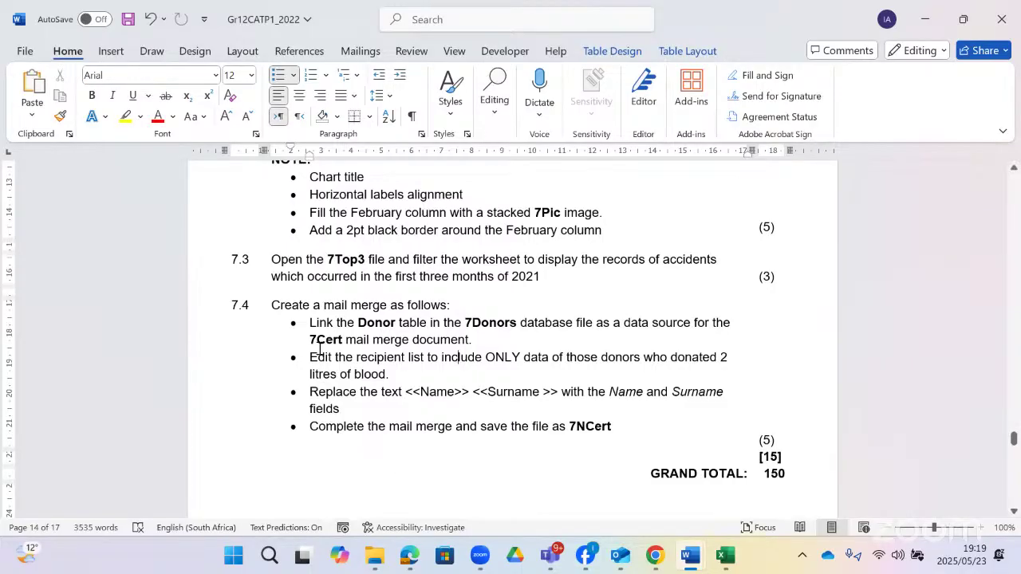
- Open the 7Cert certificate document from the CATP1_ExamData_2022 folder in Word
{"action": "left_click", "coordinate": [377, 564]}
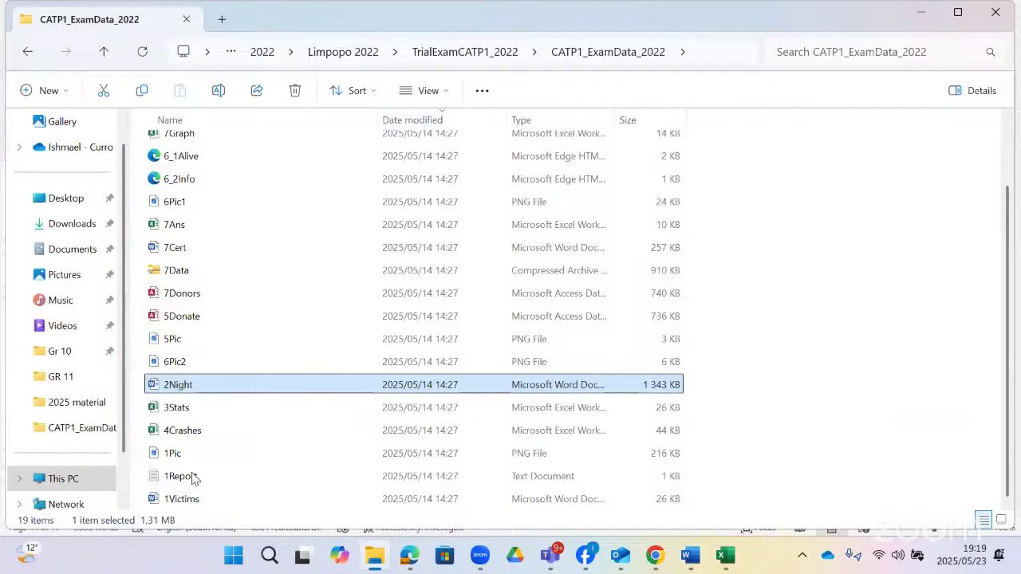
{"action": "scroll", "coordinate": [212, 244], "scroll_direction": "up", "scroll_amount": 1}
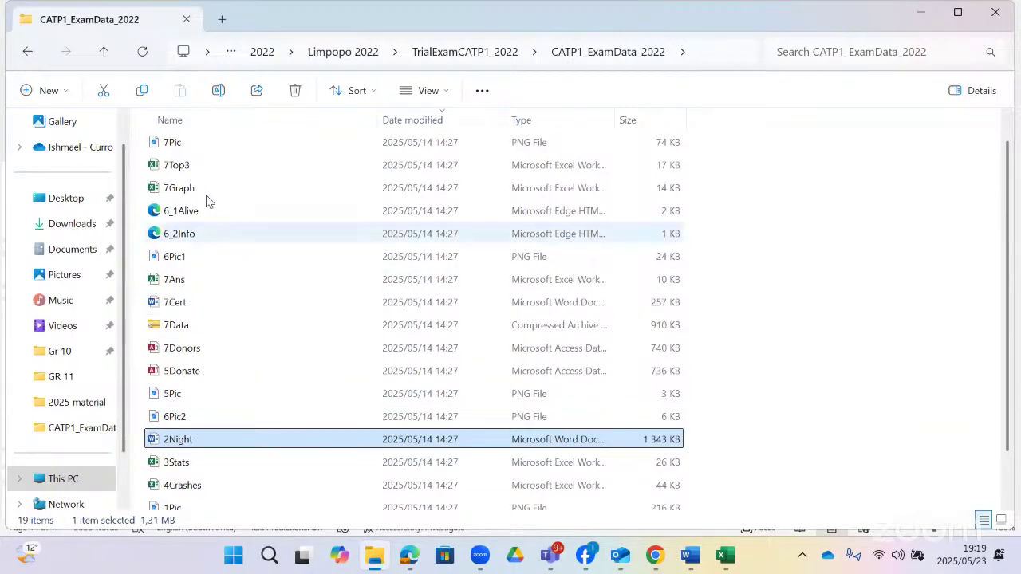
{"action": "double_click", "coordinate": [192, 309]}
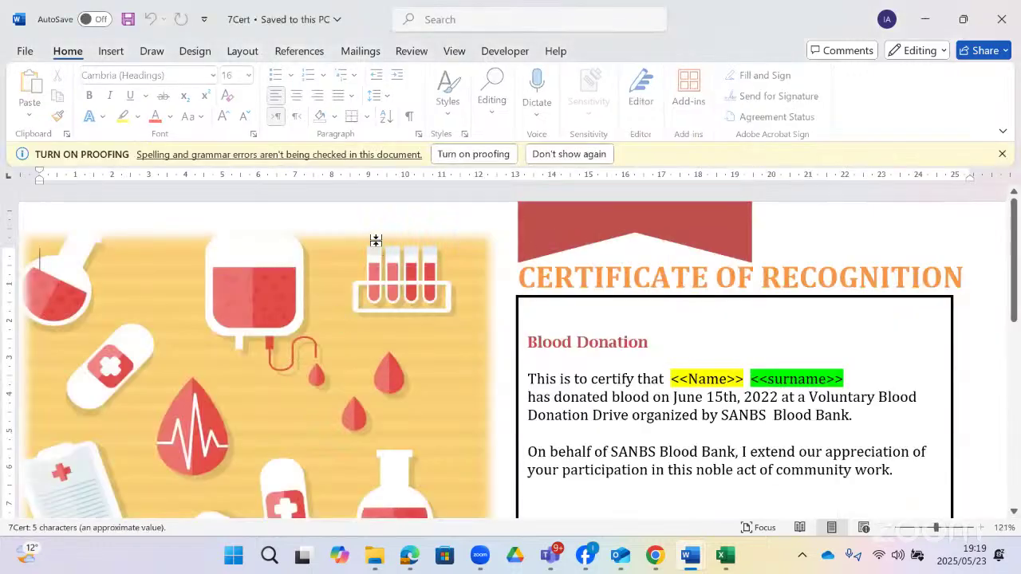
- Dismiss the proofing notice and set 7Cert up as a Letters mail merge
{"action": "left_click", "coordinate": [998, 155]}
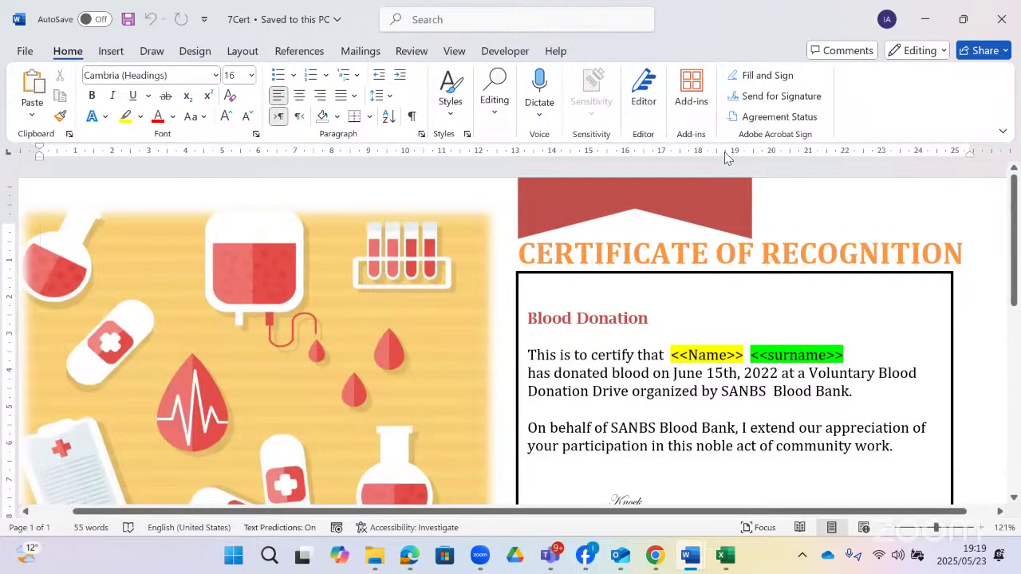
{"action": "left_click", "coordinate": [360, 50]}
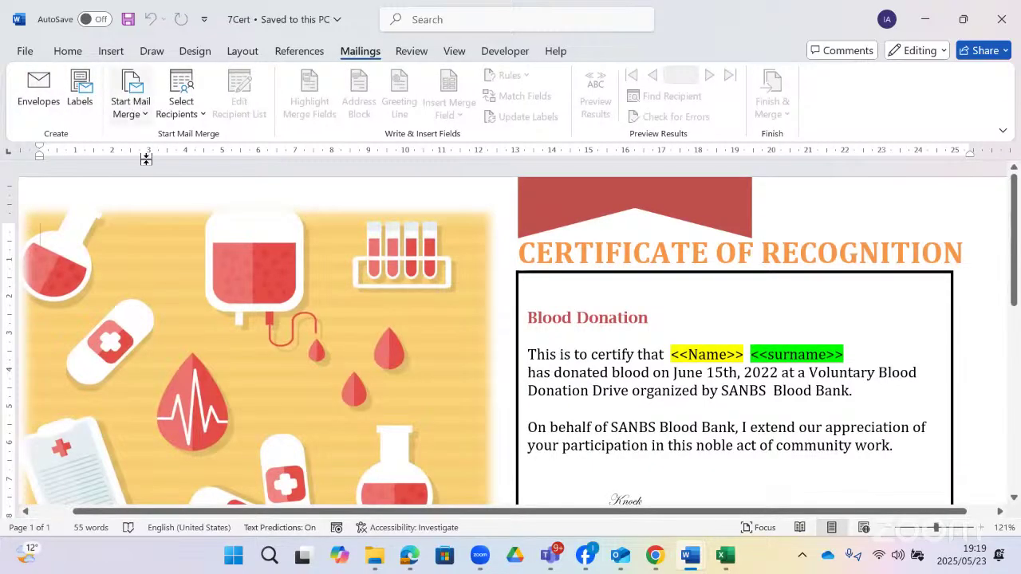
{"action": "left_click", "coordinate": [141, 115]}
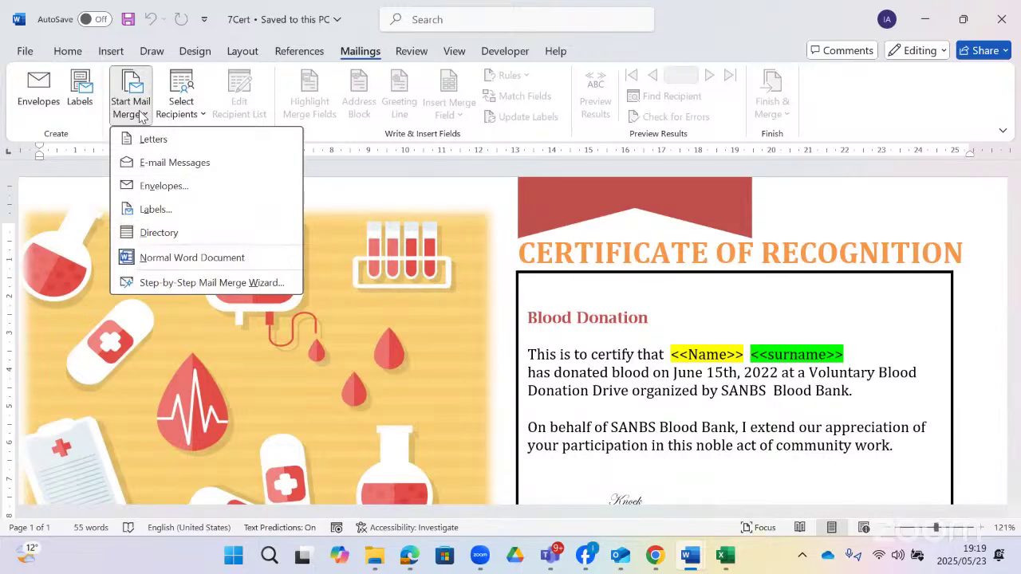
{"action": "left_click", "coordinate": [163, 141]}
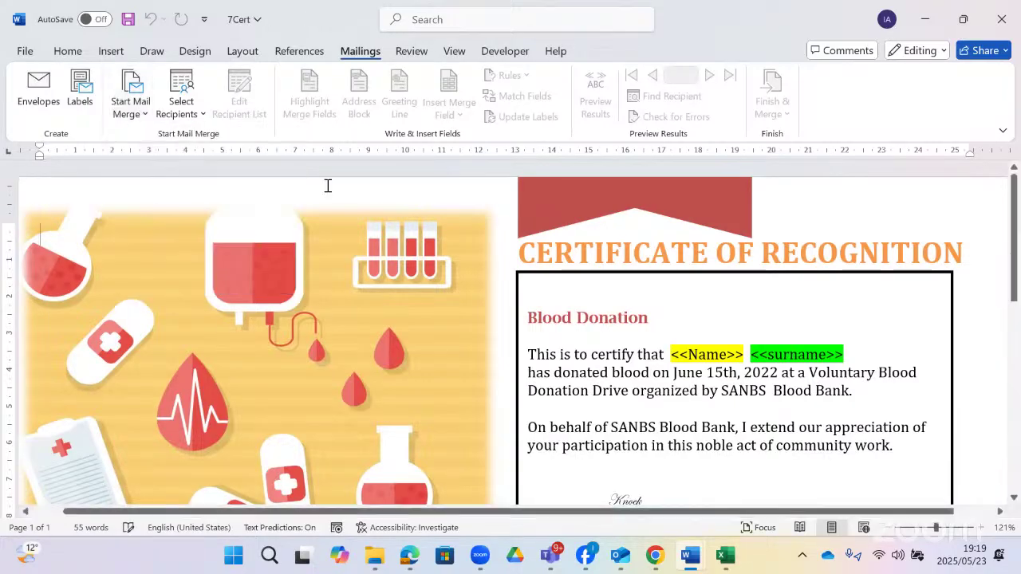
- Begin choosing an existing recipient list, cancel, and check the question paper
{"action": "left_click", "coordinate": [192, 116]}
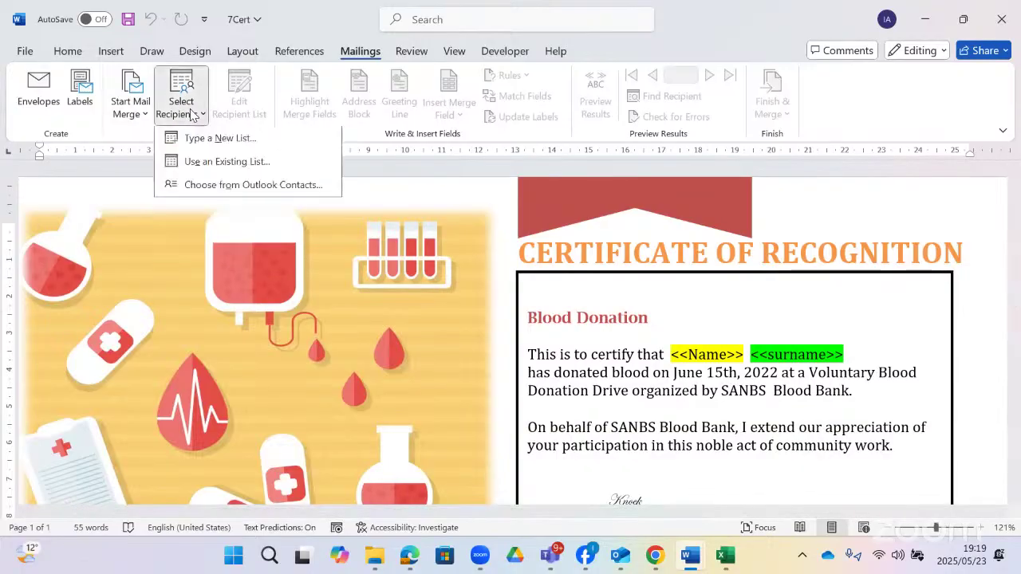
{"action": "left_click", "coordinate": [199, 163]}
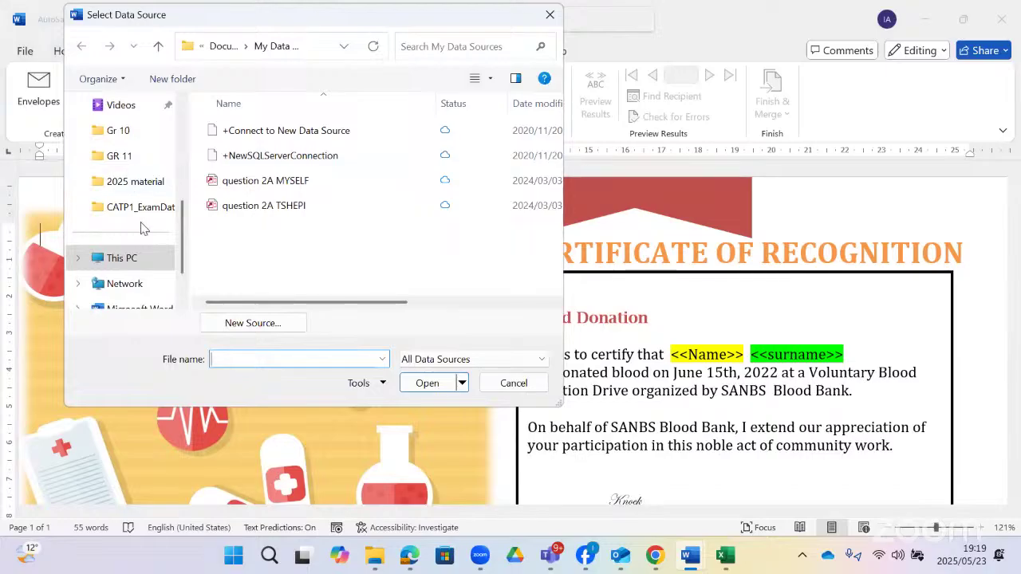
{"action": "scroll", "coordinate": [141, 231], "scroll_direction": "down", "scroll_amount": 1}
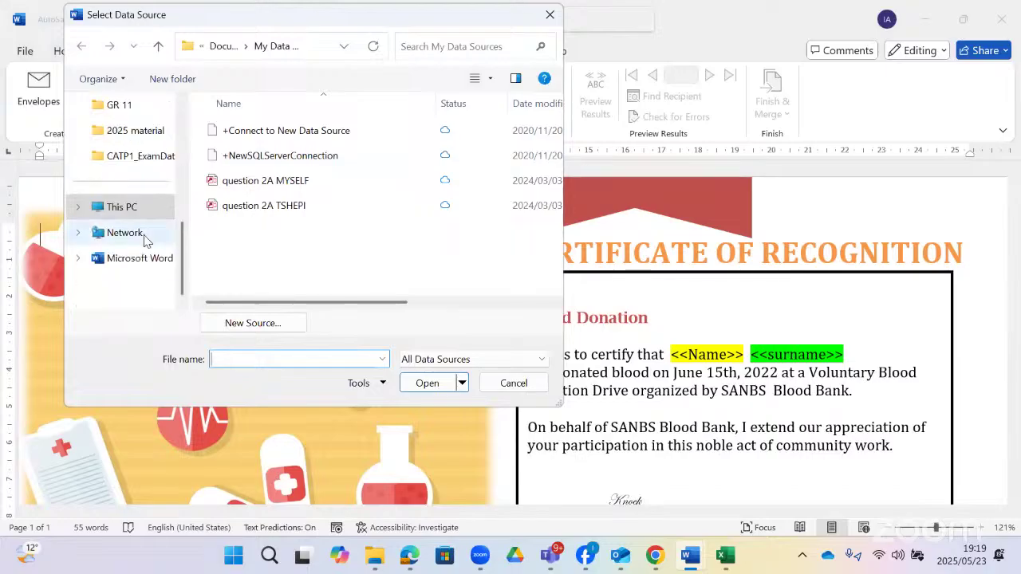
{"action": "left_click", "coordinate": [138, 155]}
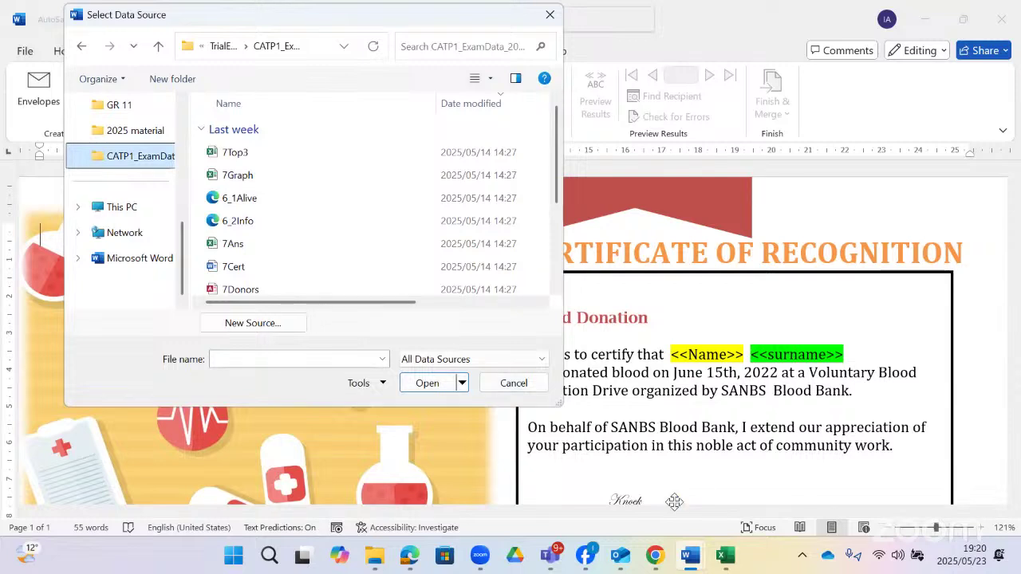
{"action": "left_click", "coordinate": [510, 366]}
{"action": "left_click", "coordinate": [513, 383]}
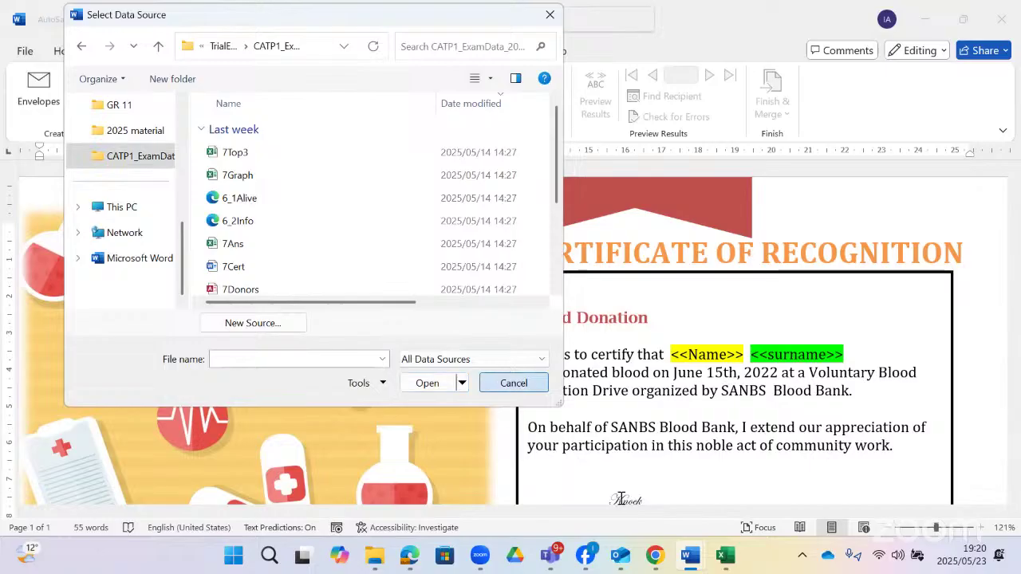
{"action": "left_click", "coordinate": [513, 383]}
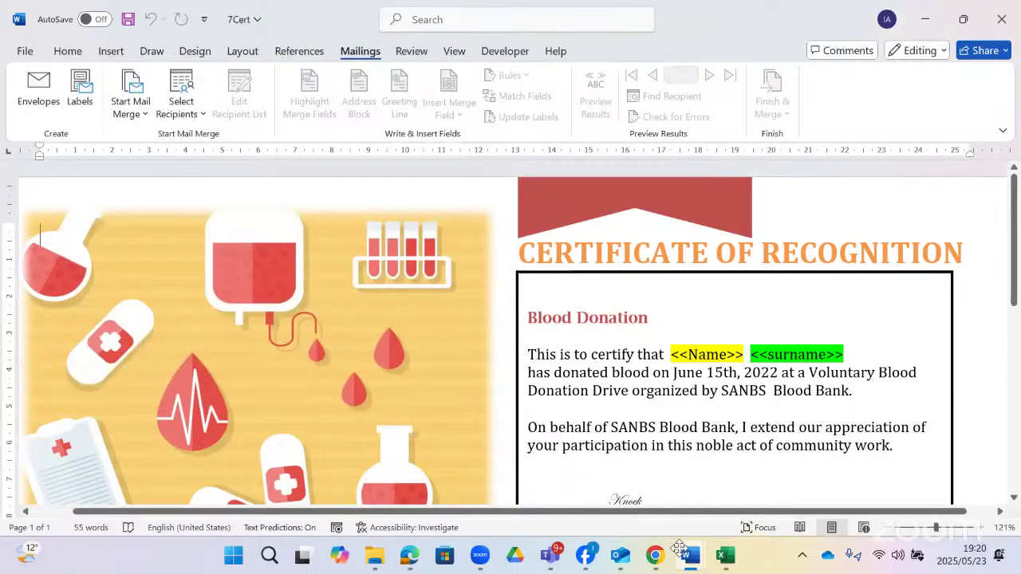
{"action": "left_click", "coordinate": [678, 548]}
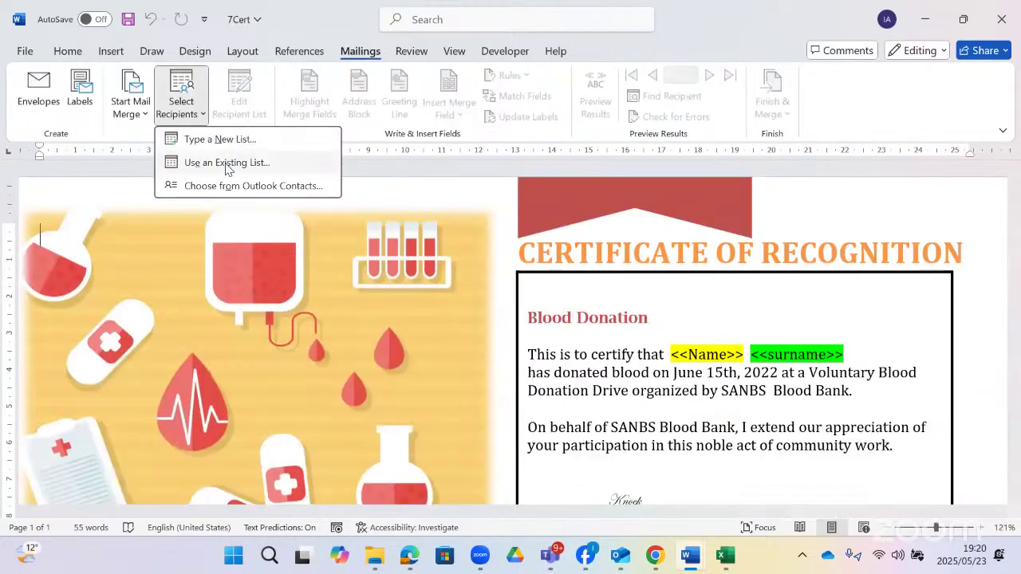
- Link the 7Donors database from the exam data folder as the recipient list
{"action": "left_click", "coordinate": [227, 165]}
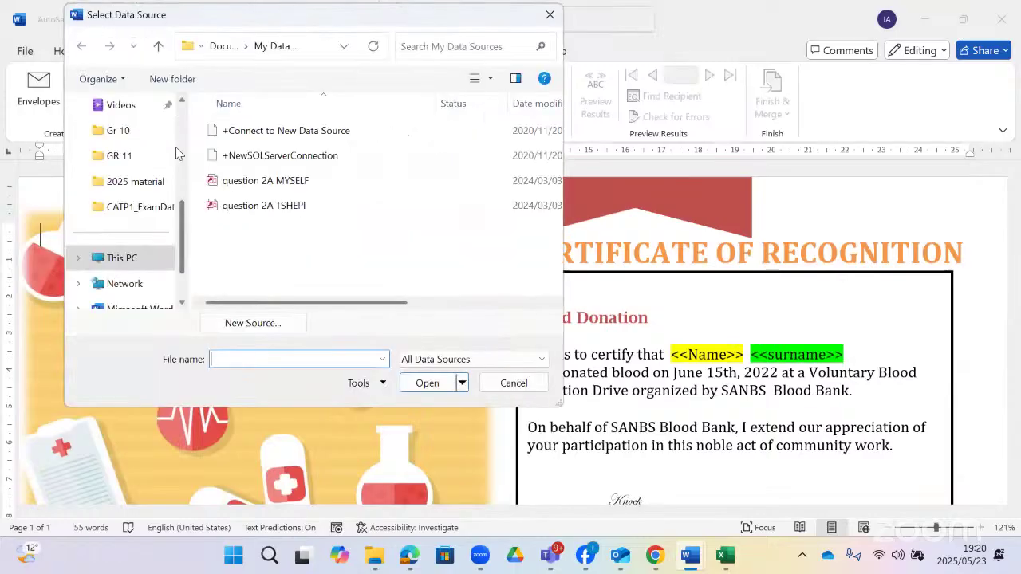
{"action": "left_click", "coordinate": [132, 207]}
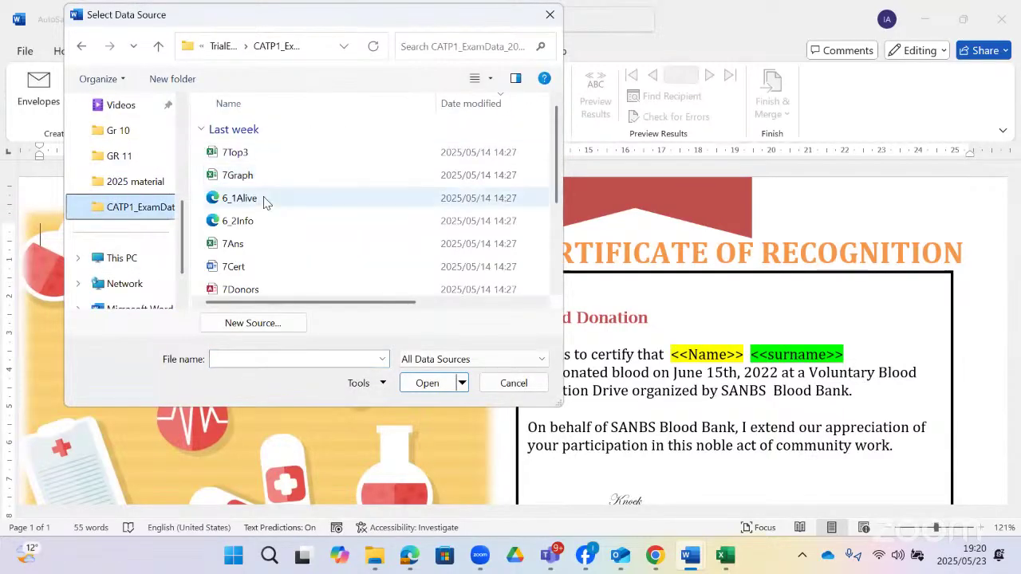
{"action": "scroll", "coordinate": [263, 200], "scroll_direction": "down", "scroll_amount": 2}
{"action": "double_click", "coordinate": [257, 177]}
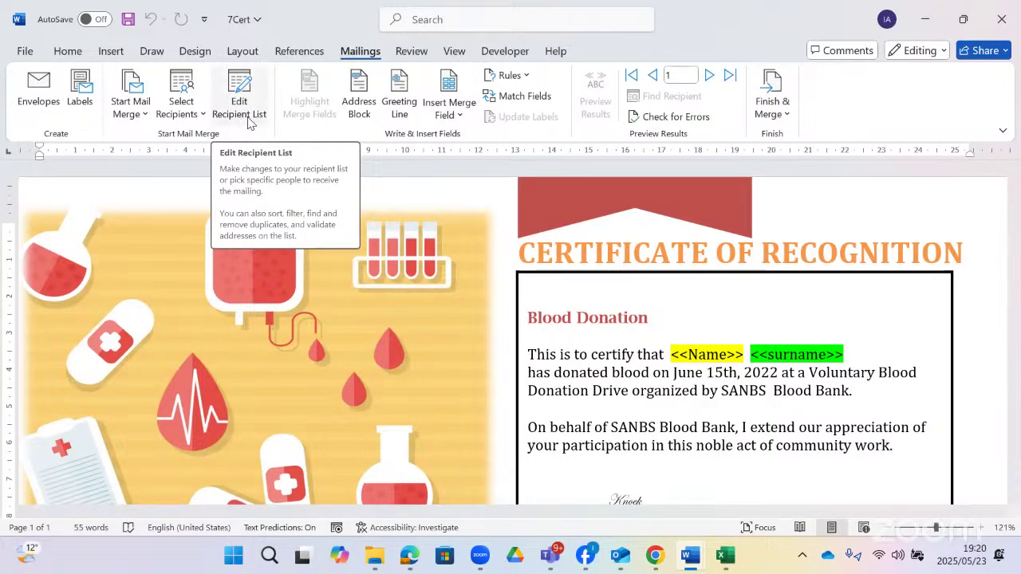
- View the 7Donors recipient list, then recheck the Gr12CATP1_2022 question paper
{"action": "left_click", "coordinate": [250, 112]}
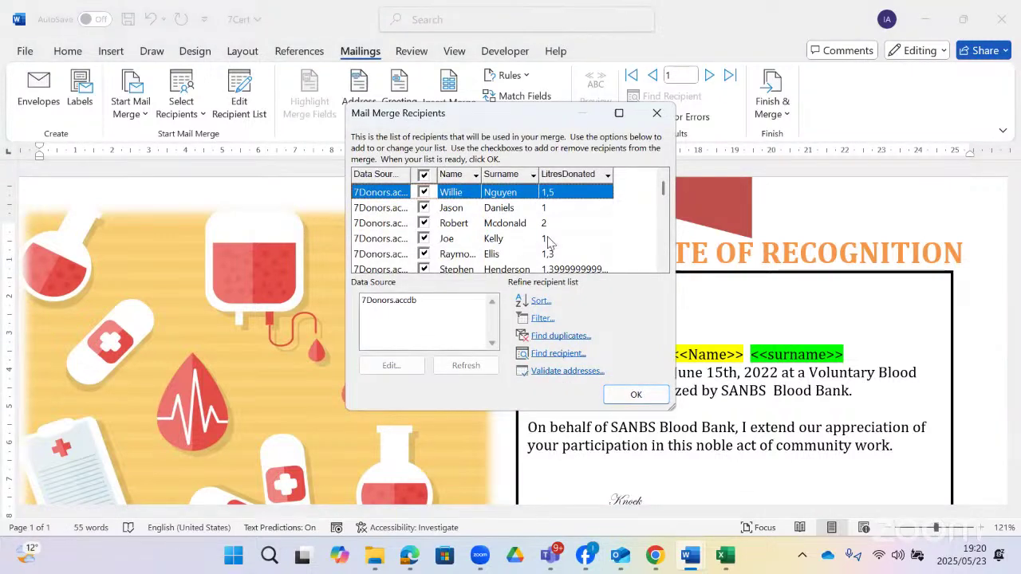
{"action": "left_click", "coordinate": [637, 394]}
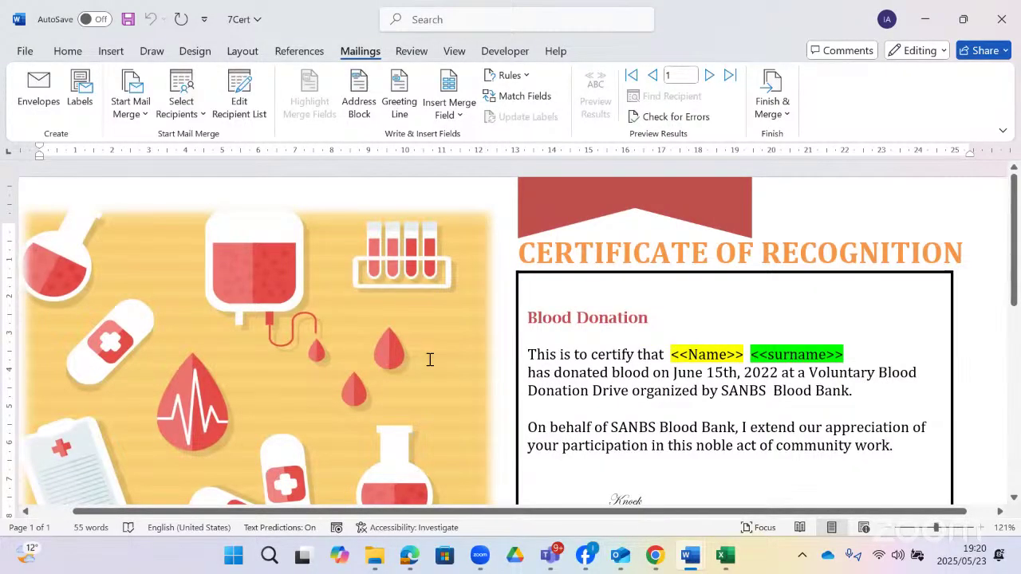
{"action": "key", "text": "alt+Tab"}
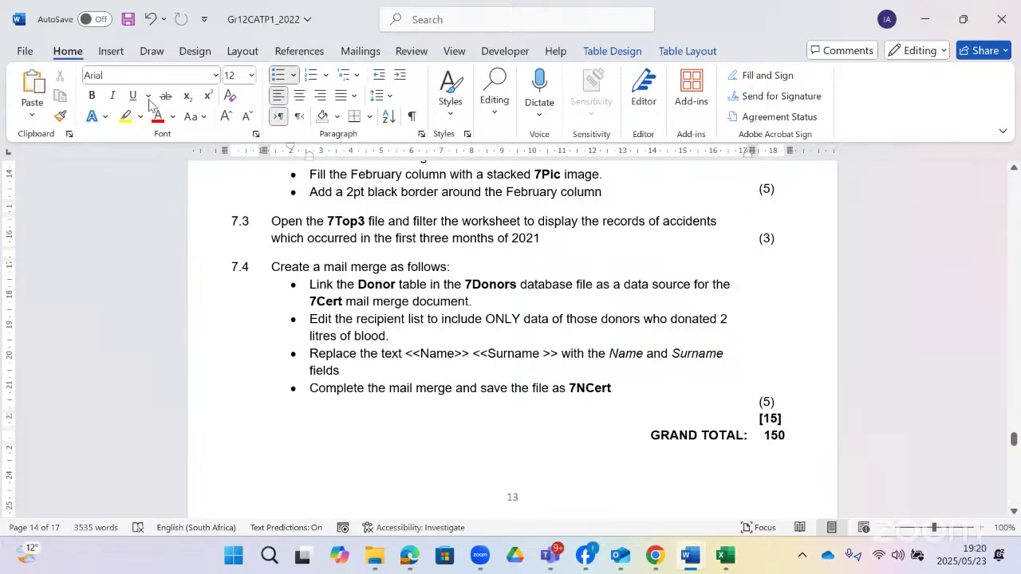
{"action": "key", "text": "alt+Tab"}
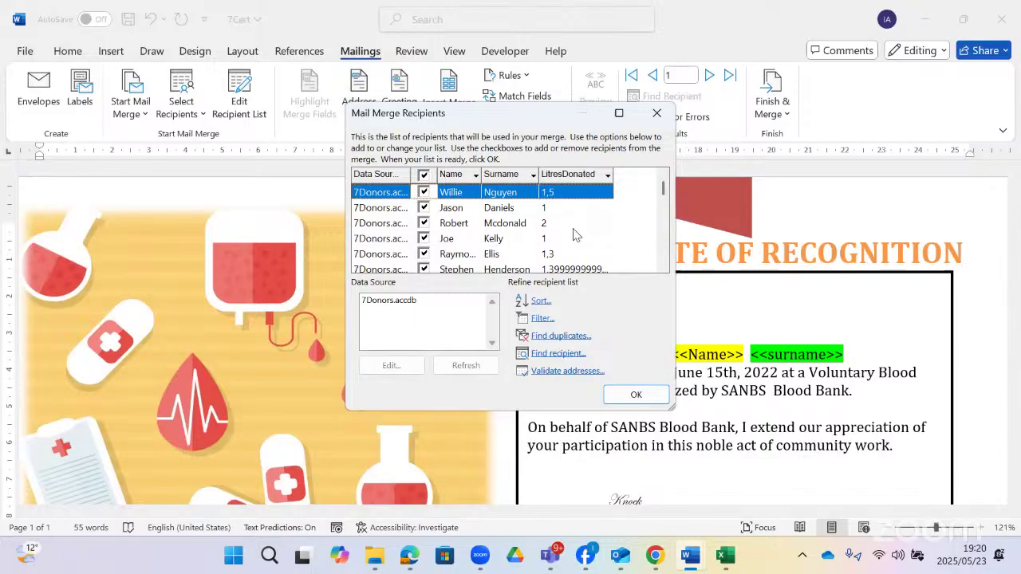
- Sort the recipients by LitresDonated in ascending order
{"action": "scroll", "coordinate": [574, 233], "scroll_direction": "down", "scroll_amount": 3}
{"action": "scroll", "coordinate": [574, 233], "scroll_direction": "down", "scroll_amount": 1}
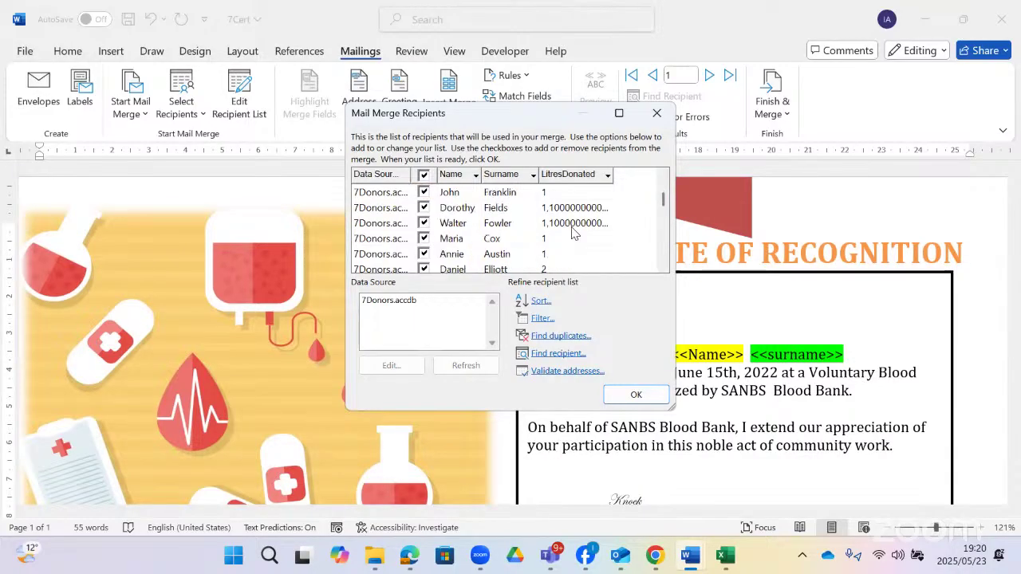
{"action": "scroll", "coordinate": [590, 219], "scroll_direction": "up", "scroll_amount": 2}
{"action": "left_click", "coordinate": [610, 179]}
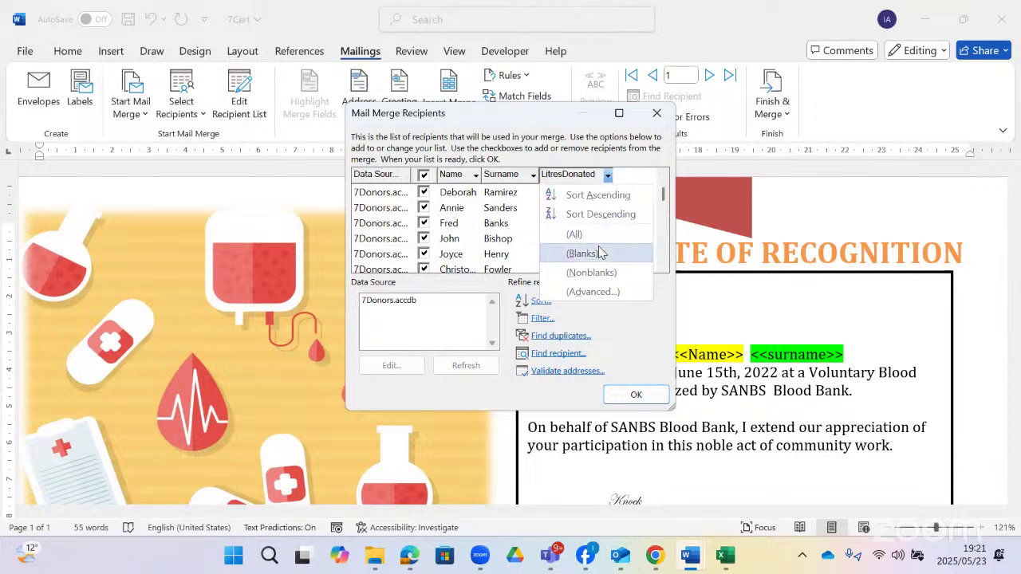
{"action": "left_click", "coordinate": [597, 195]}
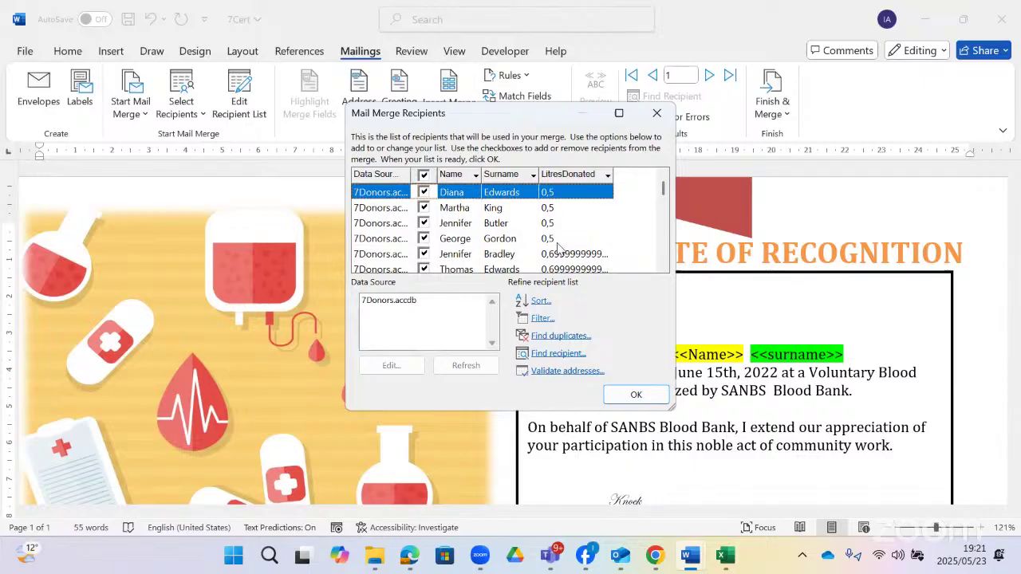
- Filter the recipients to LitresDonated Equal to 2, keeping the condition joiner as And
{"action": "left_click", "coordinate": [542, 318]}
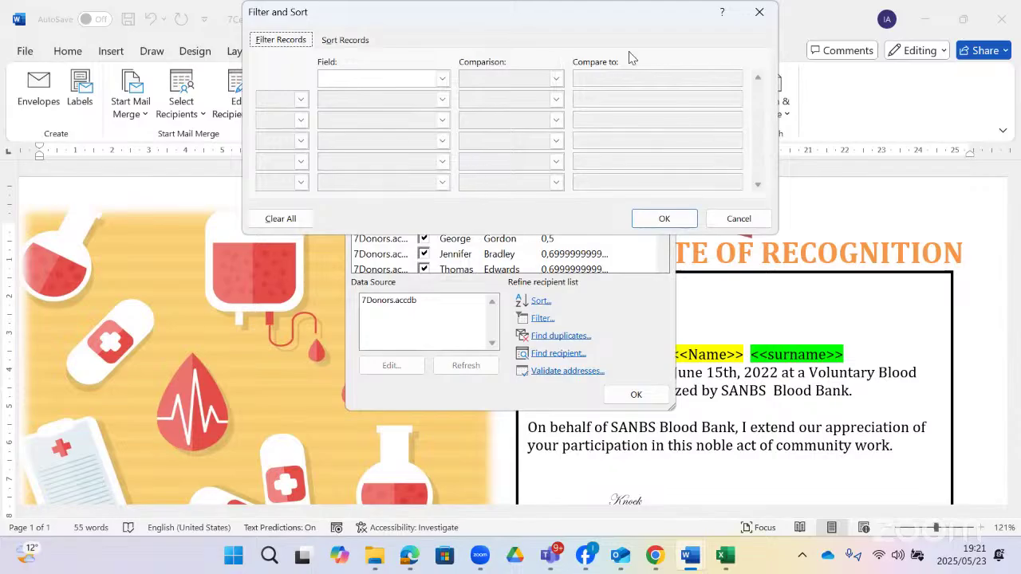
{"action": "left_click", "coordinate": [441, 78]}
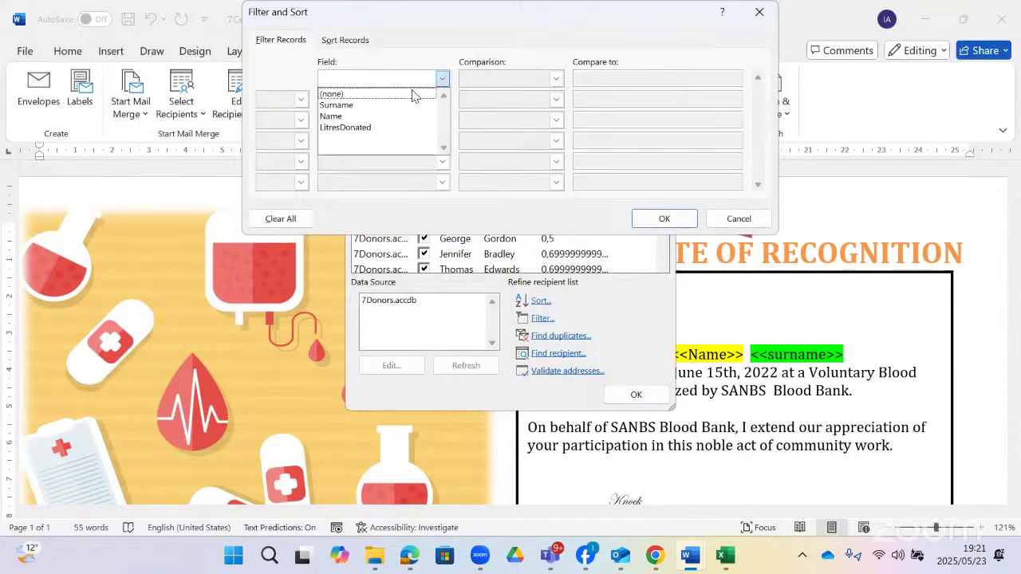
{"action": "left_click", "coordinate": [371, 127]}
{"action": "left_click", "coordinate": [602, 78]}
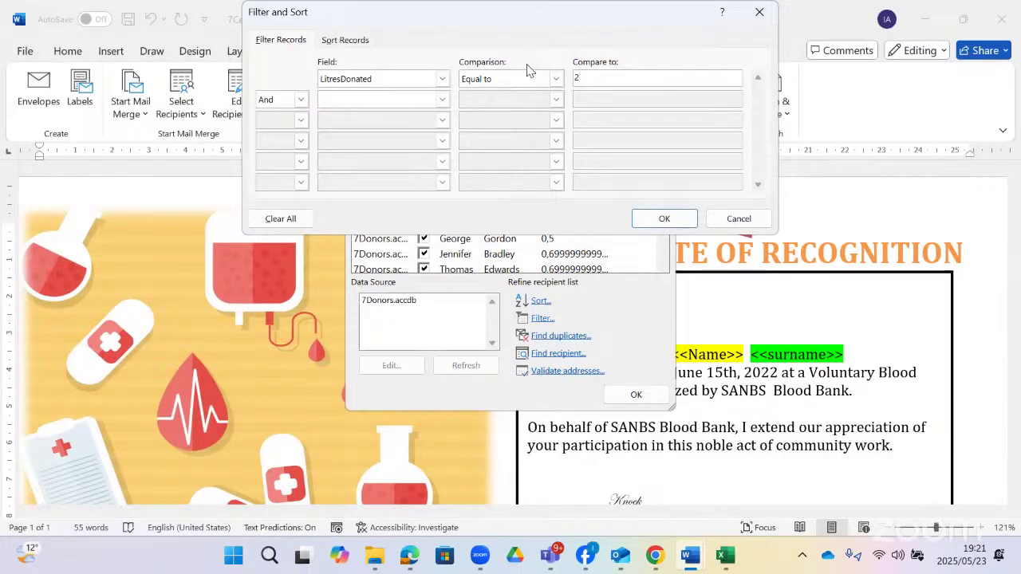
{"action": "left_click", "coordinate": [556, 79]}
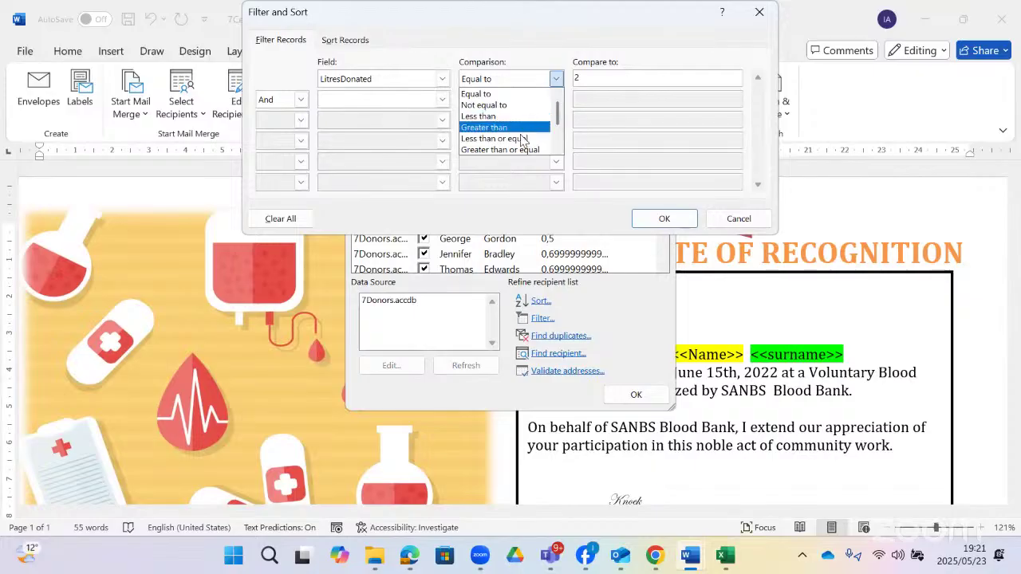
{"action": "left_click", "coordinate": [442, 26]}
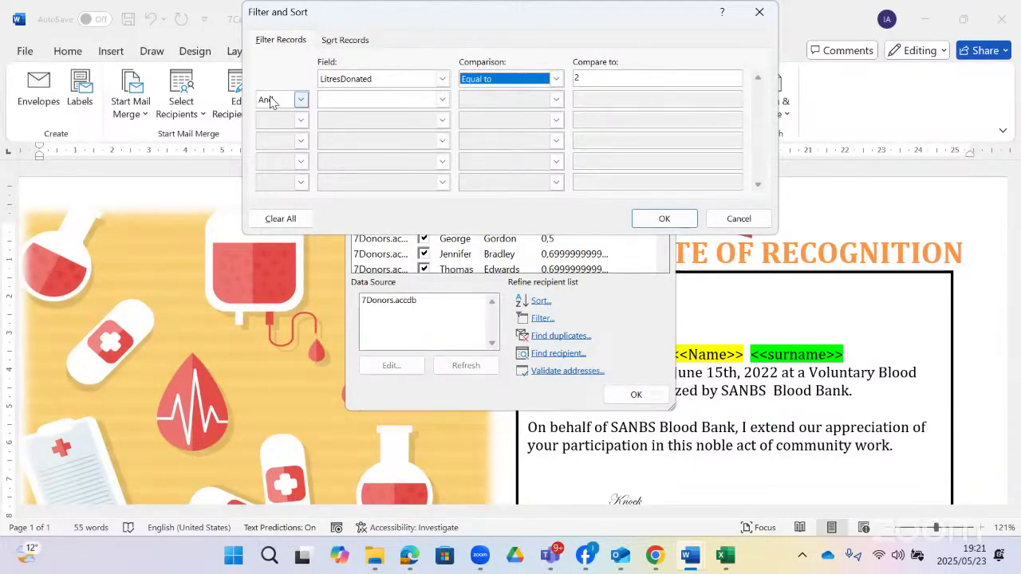
{"action": "left_click", "coordinate": [300, 99]}
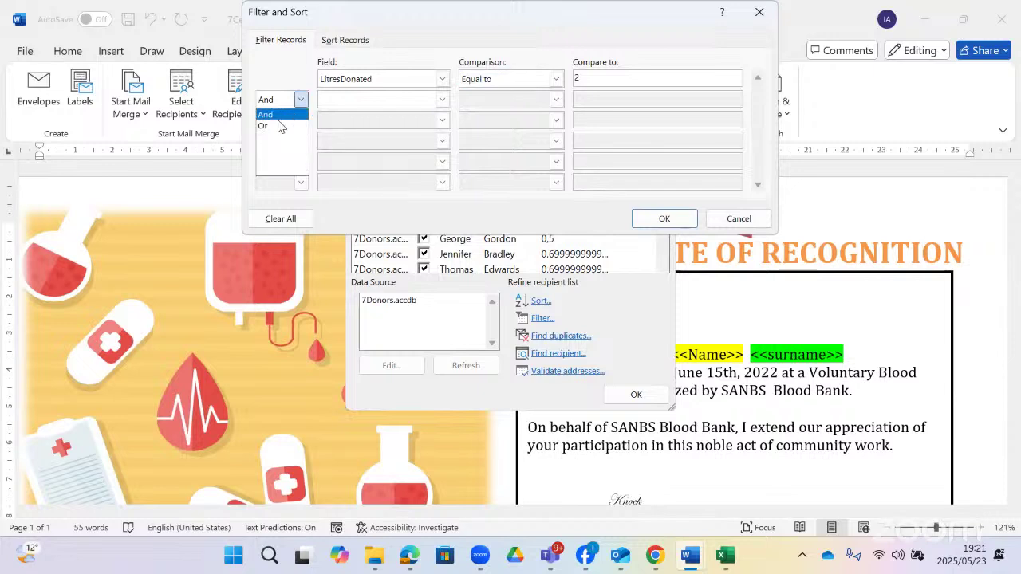
{"action": "left_click", "coordinate": [286, 127]}
{"action": "left_click", "coordinate": [300, 99]}
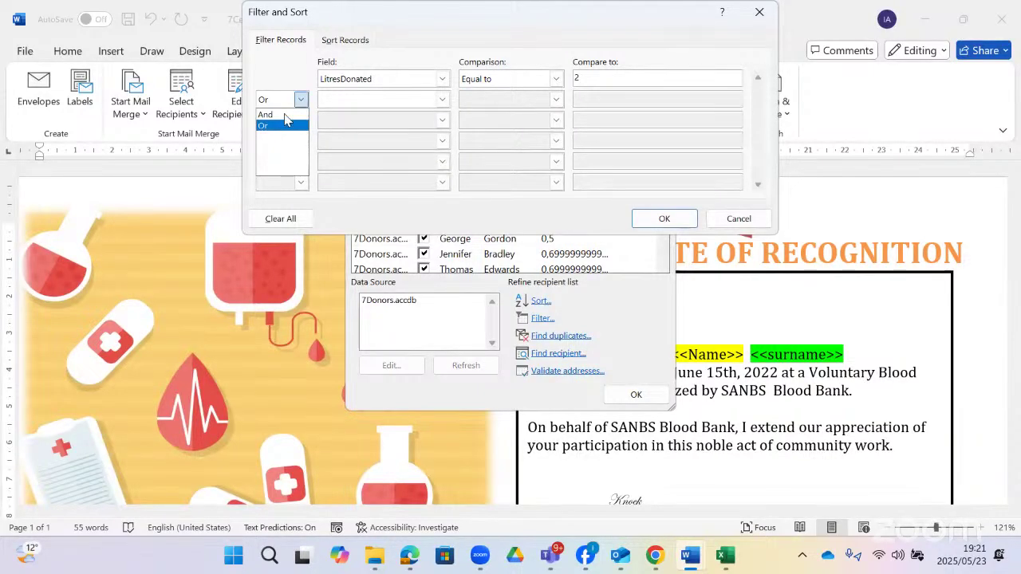
{"action": "left_click", "coordinate": [296, 95]}
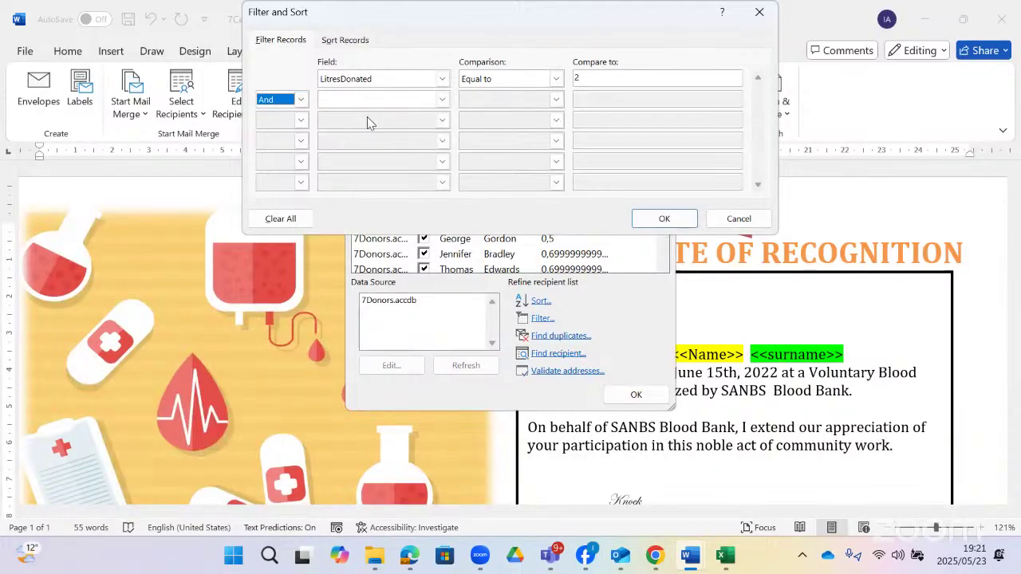
{"action": "left_click", "coordinate": [650, 219]}
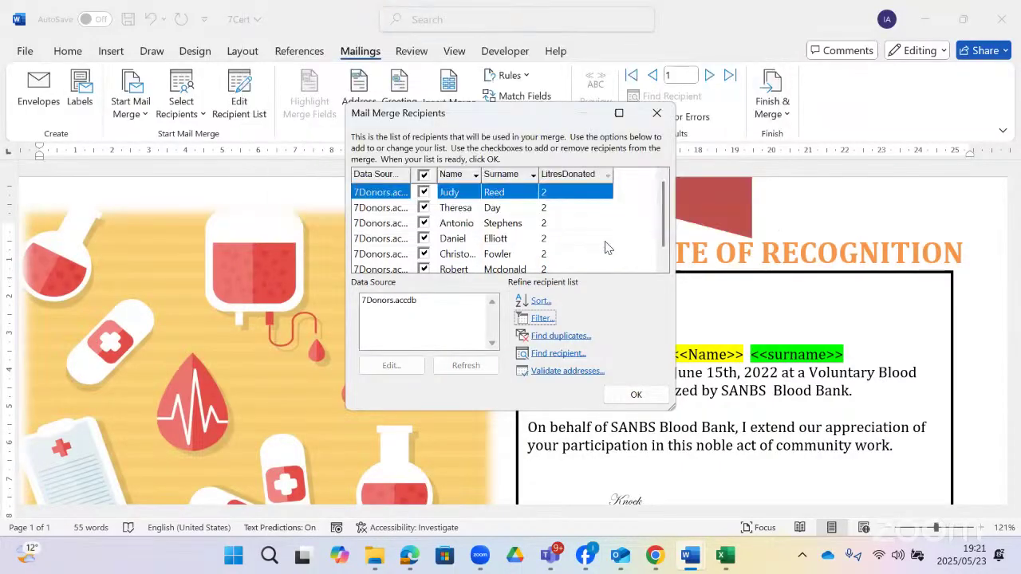
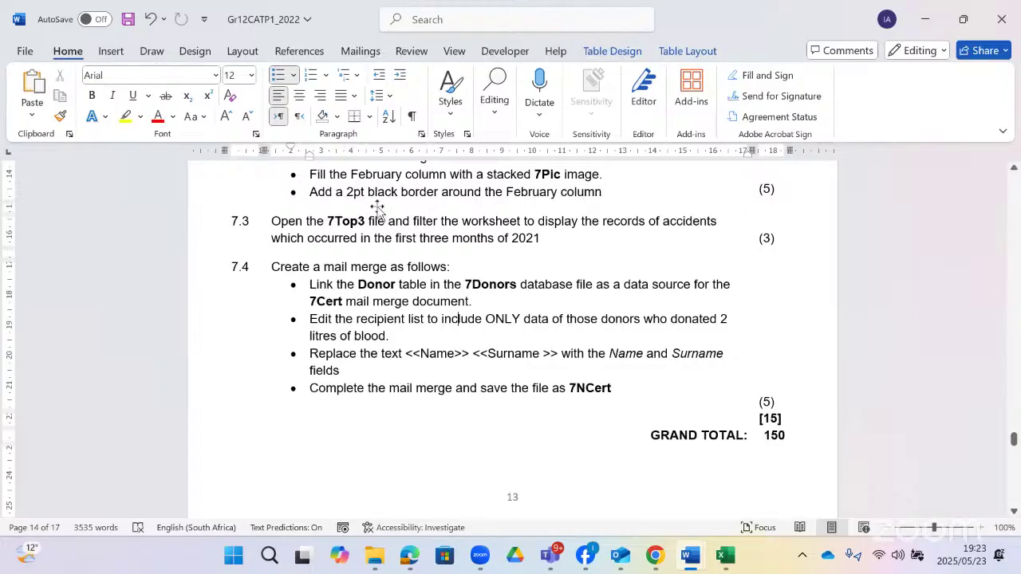
- Close the merged certificate letters, the Gr12CATP1_2022 exam paper and 7Cert, discarding all changes
{"action": "key", "text": "alt+Tab"}
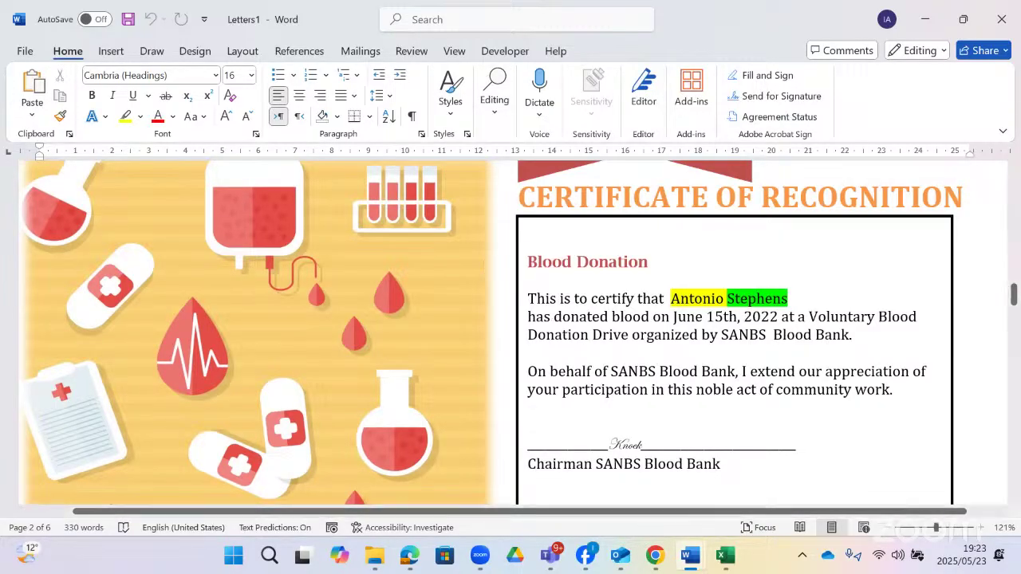
{"action": "left_click", "coordinate": [1002, 29]}
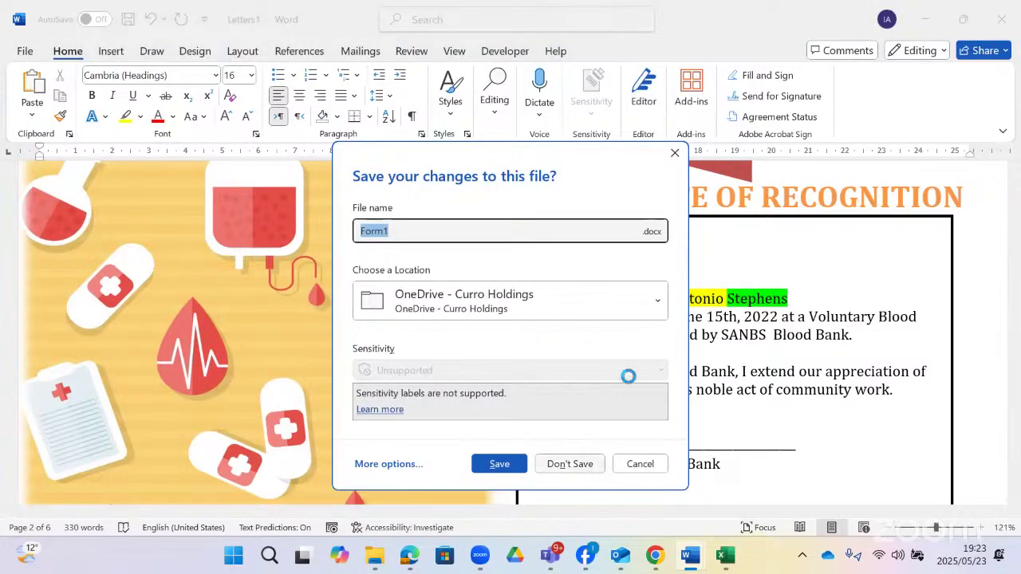
{"action": "left_click", "coordinate": [570, 464]}
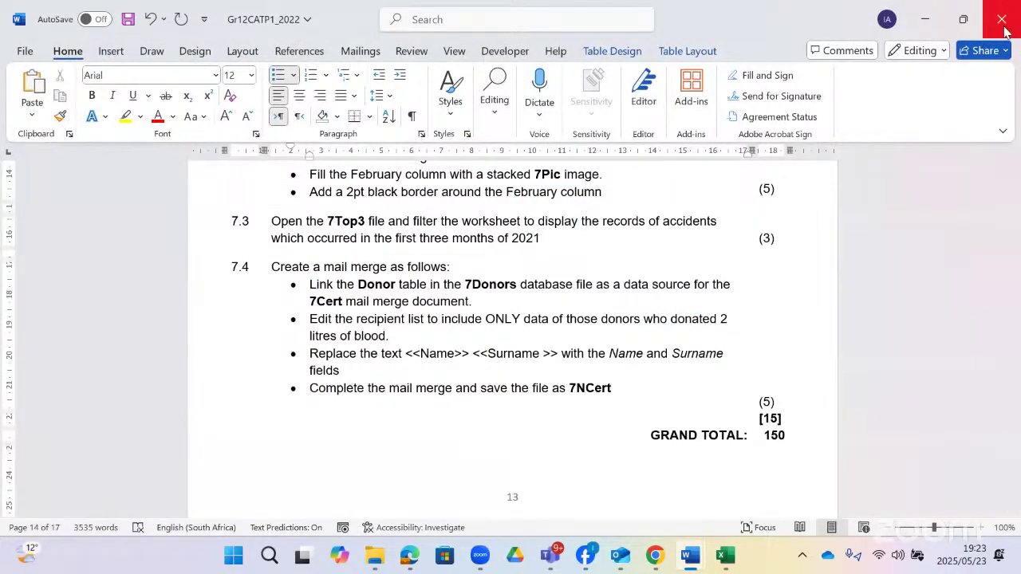
{"action": "left_click", "coordinate": [1002, 30]}
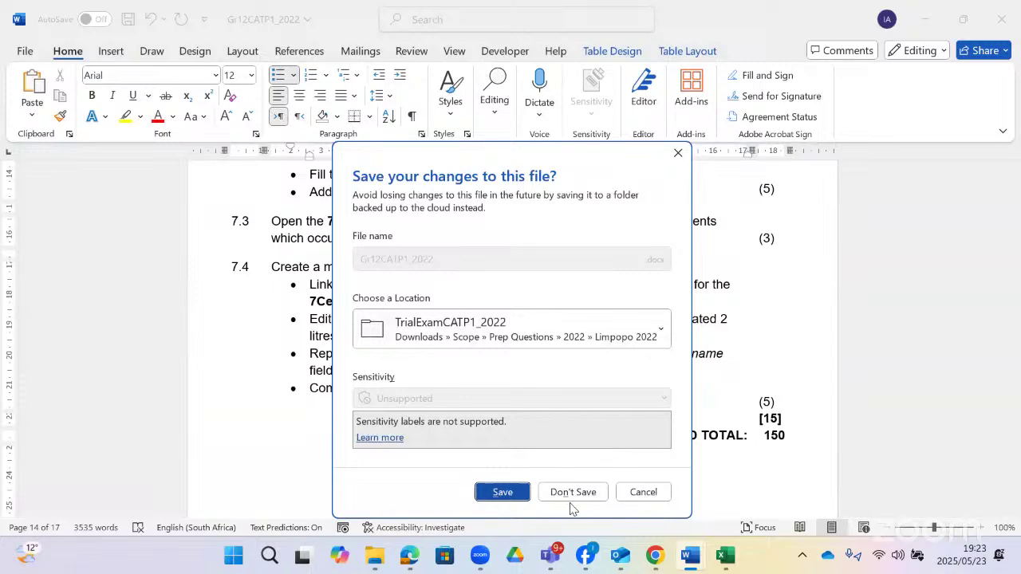
{"action": "left_click", "coordinate": [571, 496]}
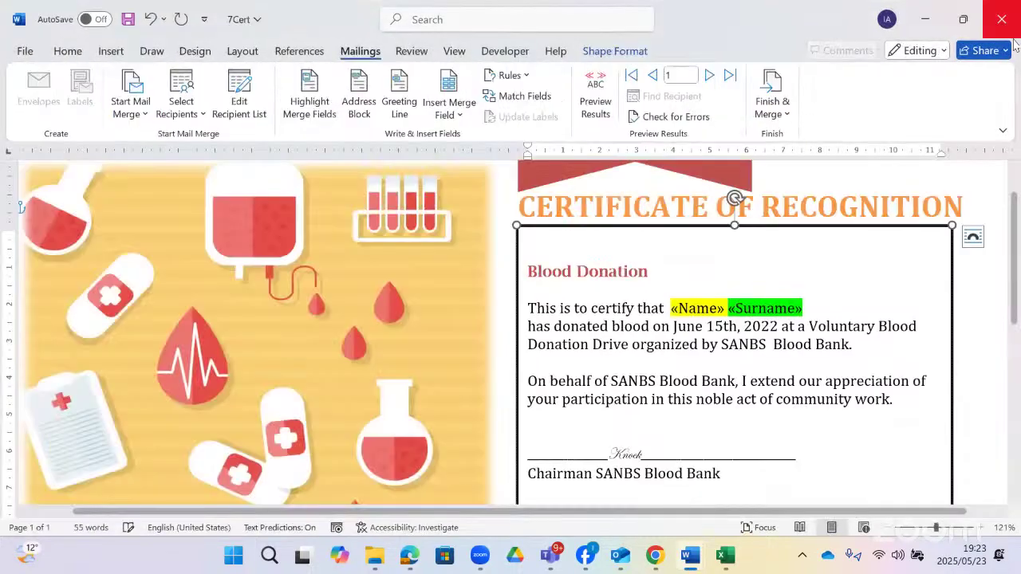
{"action": "left_click", "coordinate": [1010, 32]}
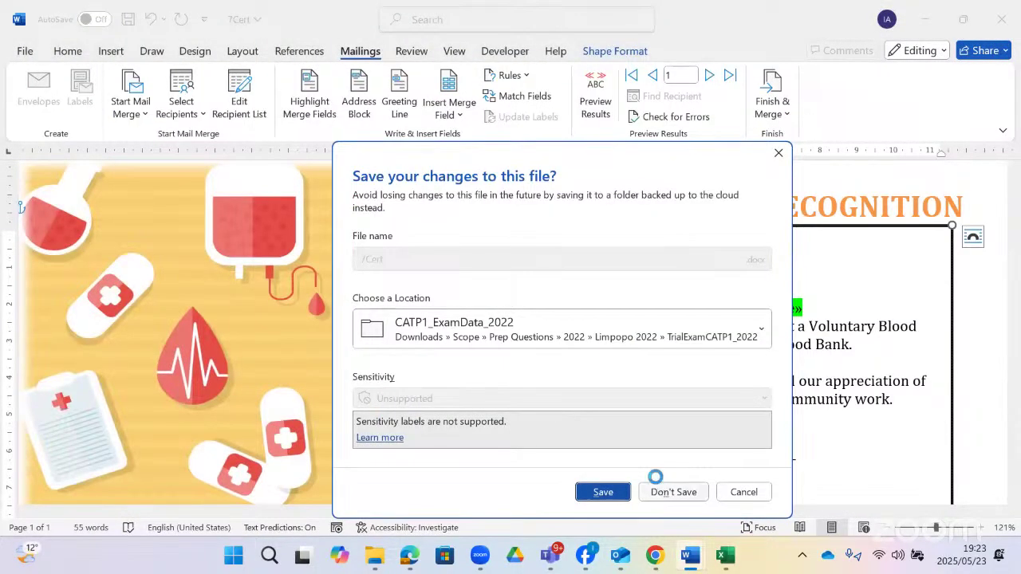
{"action": "left_click", "coordinate": [654, 482]}
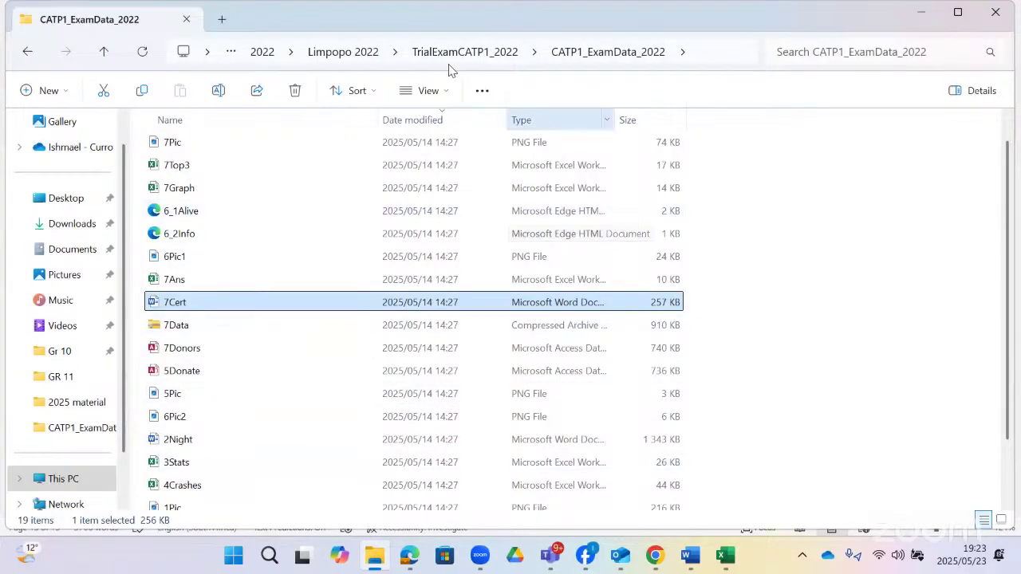
- Go up to 2022, then into Free State Prelim 2022 > P1 Practical, and open CAT P1 PREP SEPT 2022 QP ENG
{"action": "left_click", "coordinate": [351, 58]}
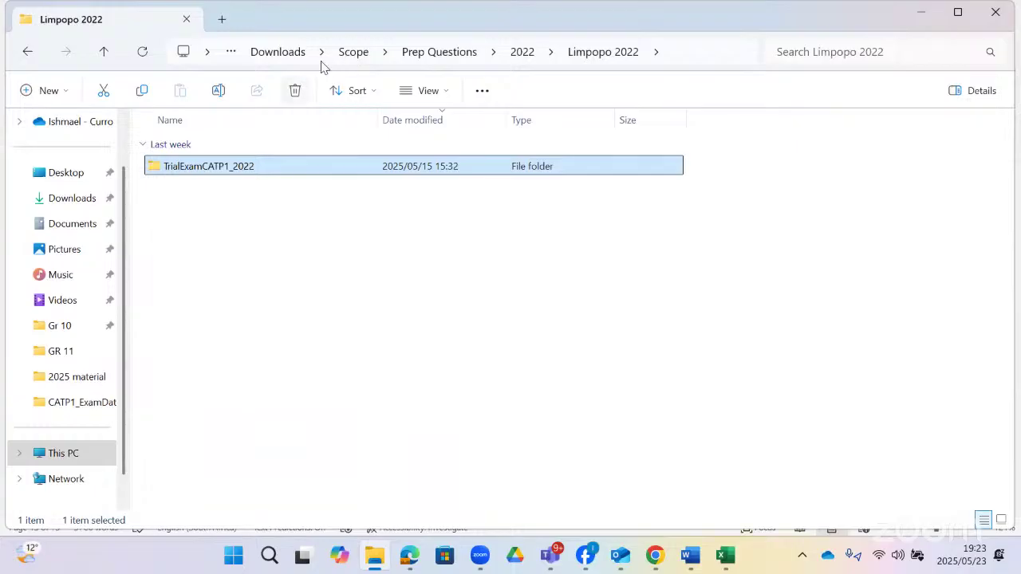
{"action": "left_click", "coordinate": [521, 52]}
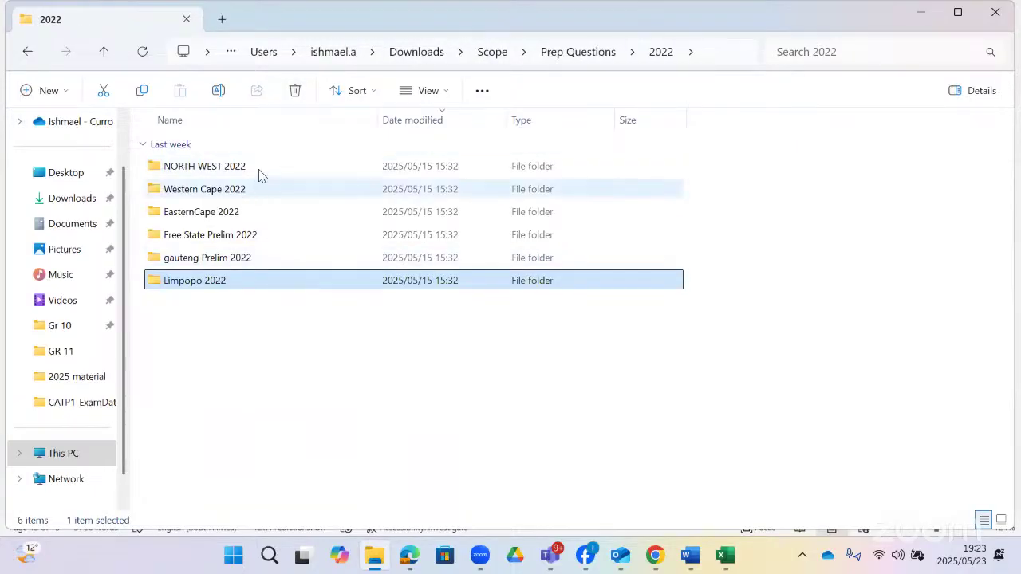
{"action": "double_click", "coordinate": [233, 236]}
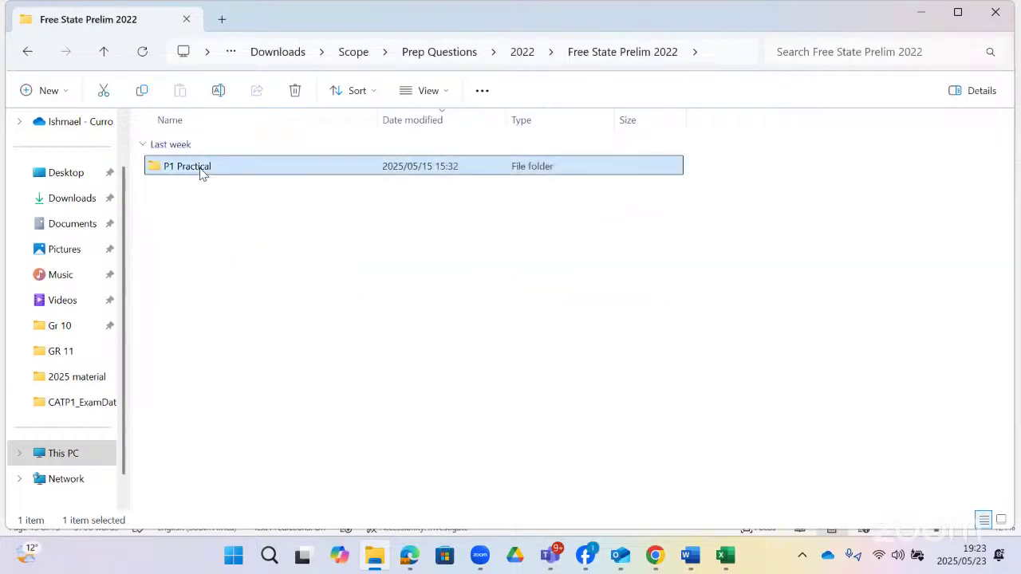
{"action": "double_click", "coordinate": [198, 169]}
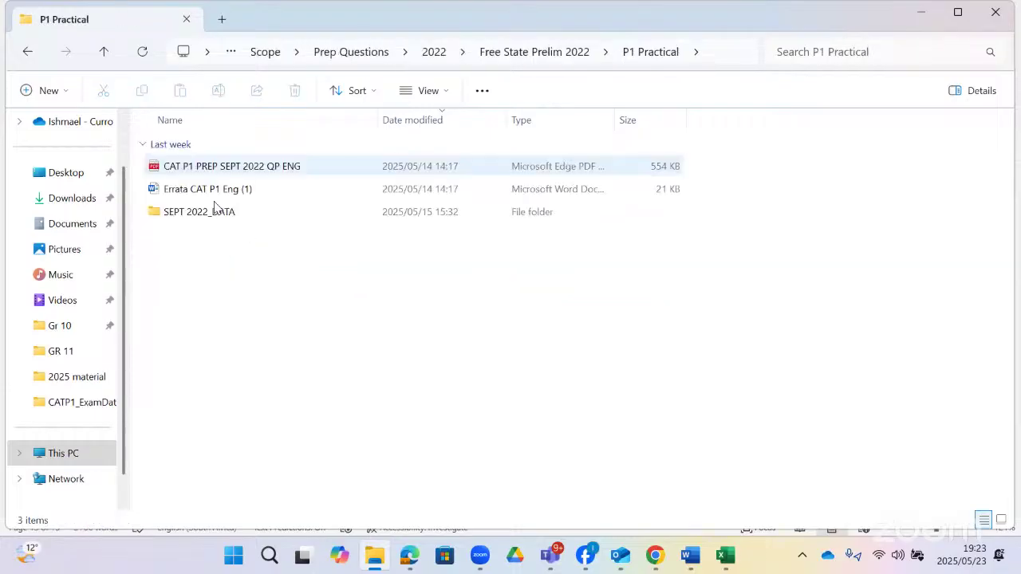
{"action": "left_click", "coordinate": [267, 173]}
{"action": "double_click", "coordinate": [267, 174]}
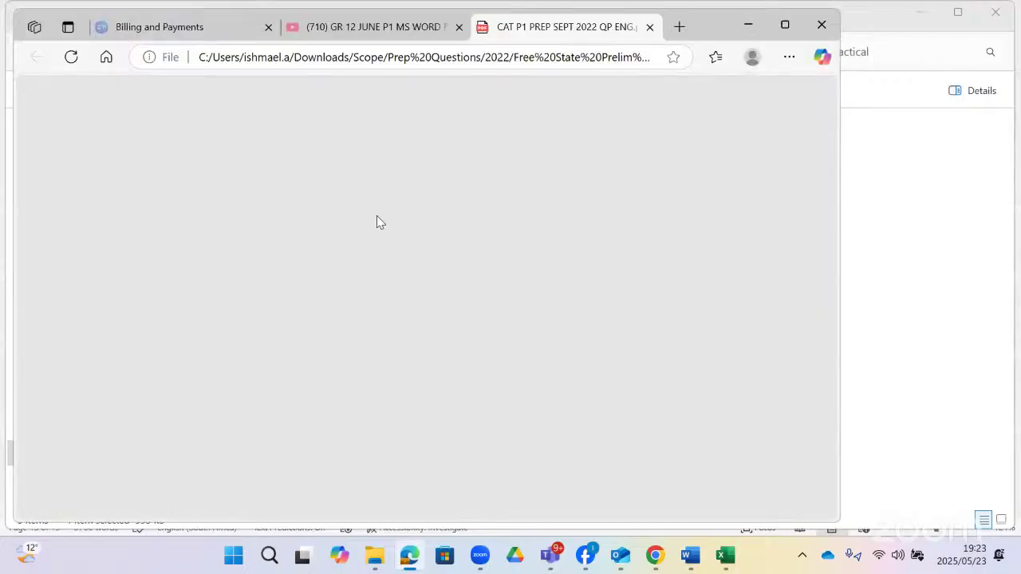
- Scroll through the exam paper PDF to read Question 1
{"action": "scroll", "coordinate": [391, 204], "scroll_direction": "down", "scroll_amount": 10}
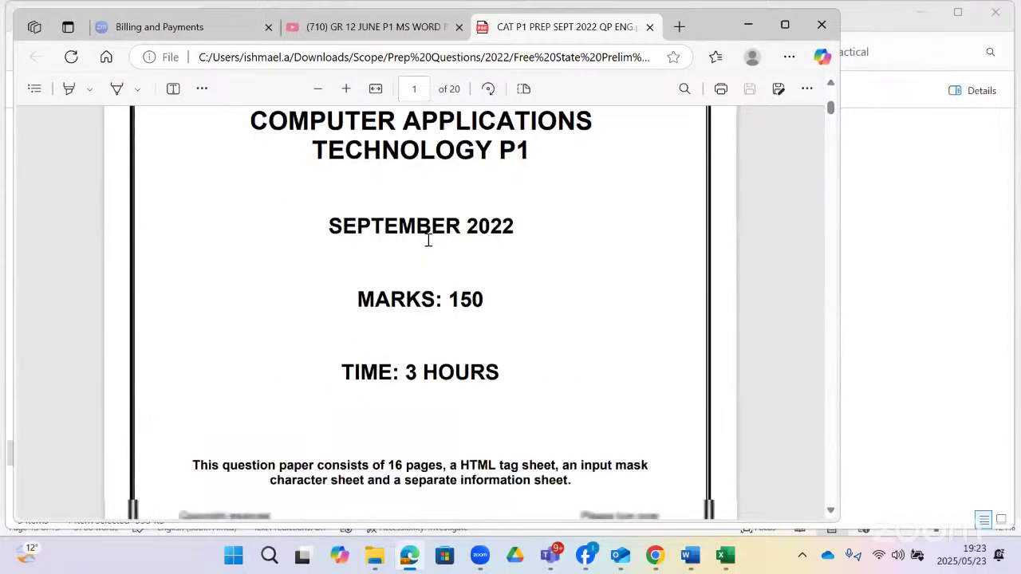
{"action": "scroll", "coordinate": [429, 239], "scroll_direction": "down", "scroll_amount": 15}
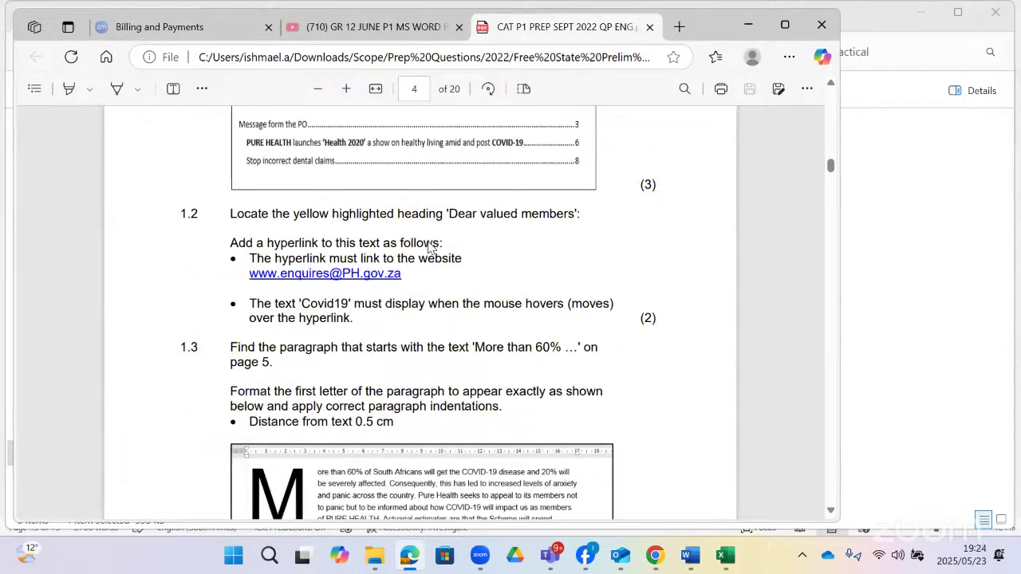
{"action": "scroll", "coordinate": [428, 247], "scroll_direction": "up", "scroll_amount": 2}
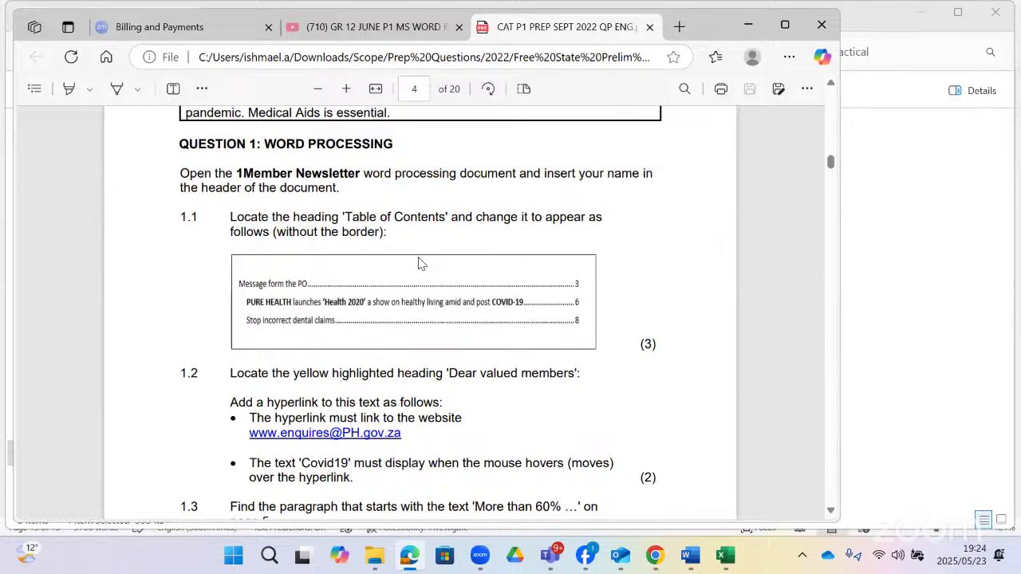
{"action": "scroll", "coordinate": [364, 290], "scroll_direction": "up", "scroll_amount": 2}
{"action": "scroll", "coordinate": [388, 289], "scroll_direction": "down", "scroll_amount": 7}
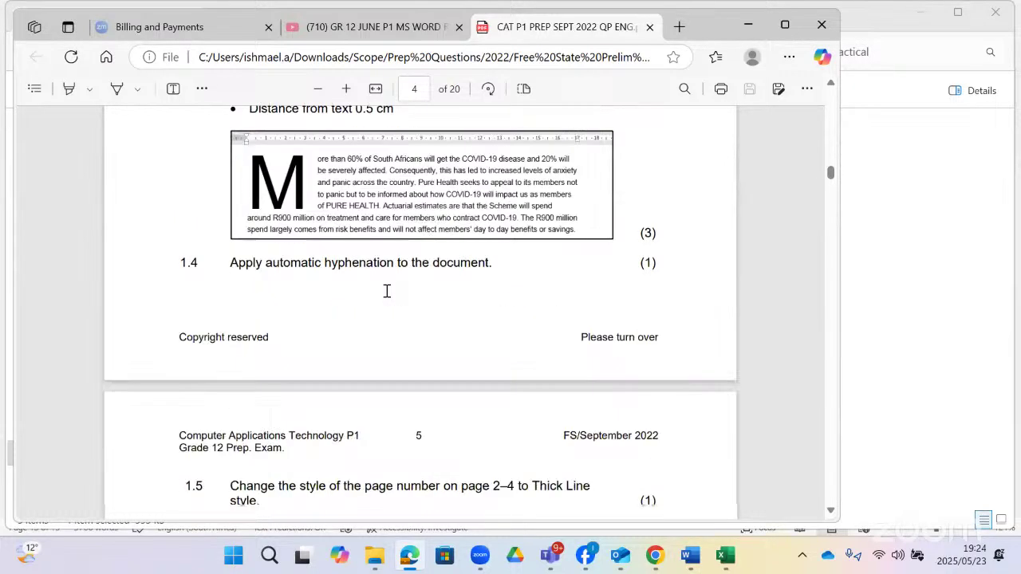
{"action": "scroll", "coordinate": [387, 291], "scroll_direction": "up", "scroll_amount": 6}
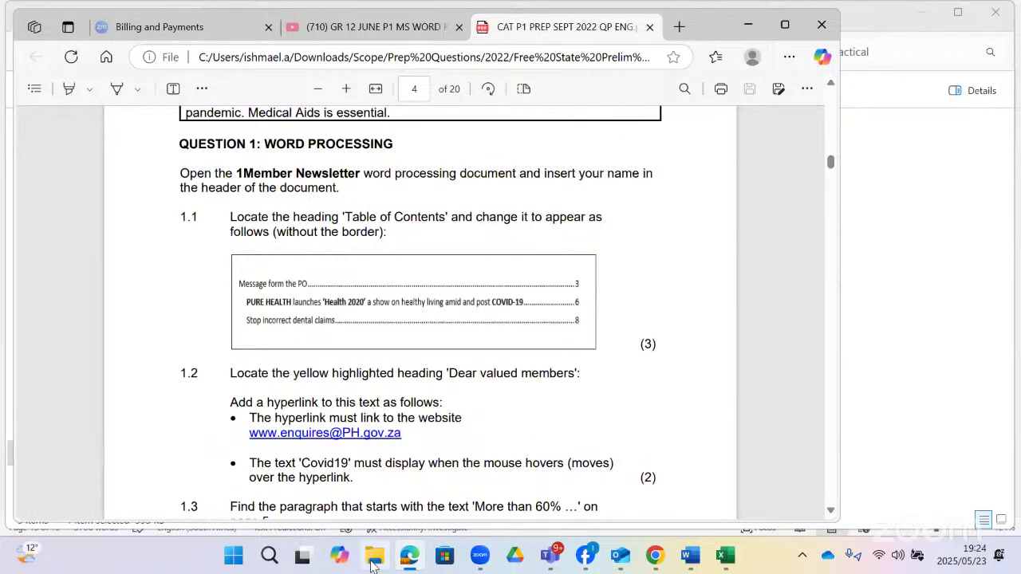
- Open the 1Member Newsletter document from the SEPT 2022_DATA folder
{"action": "left_click", "coordinate": [375, 496]}
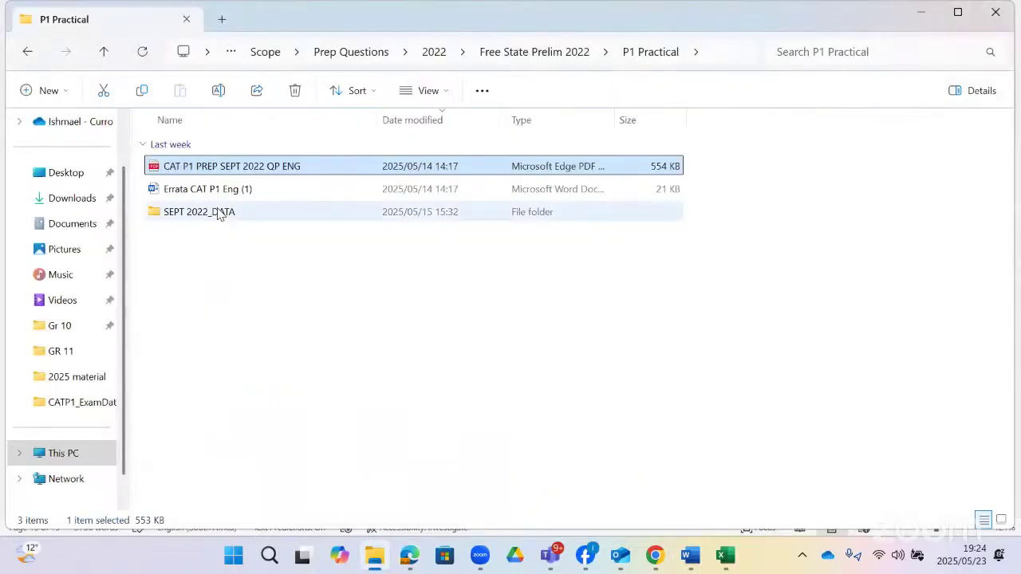
{"action": "double_click", "coordinate": [218, 213]}
{"action": "left_click", "coordinate": [212, 171]}
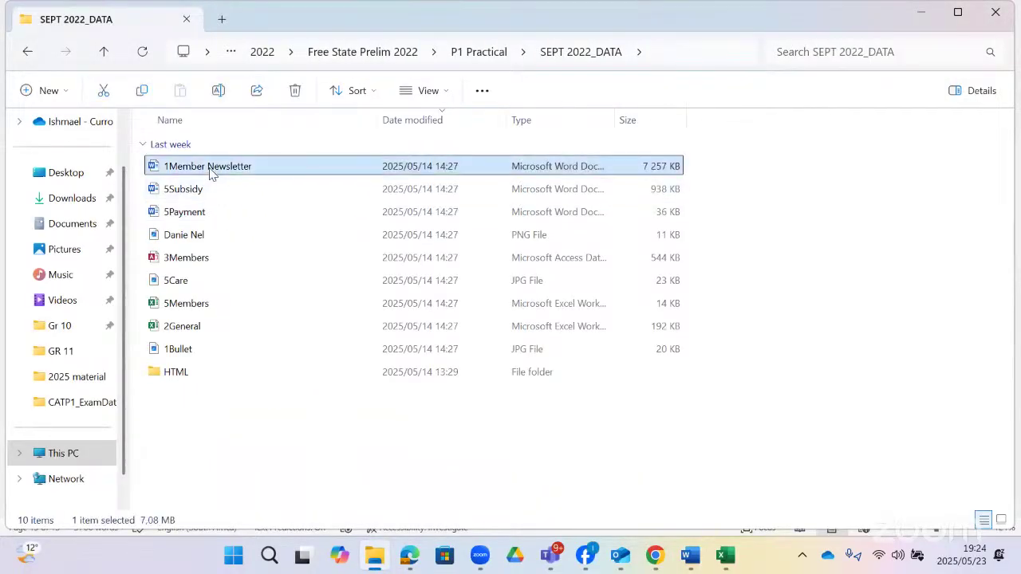
{"action": "double_click", "coordinate": [212, 172]}
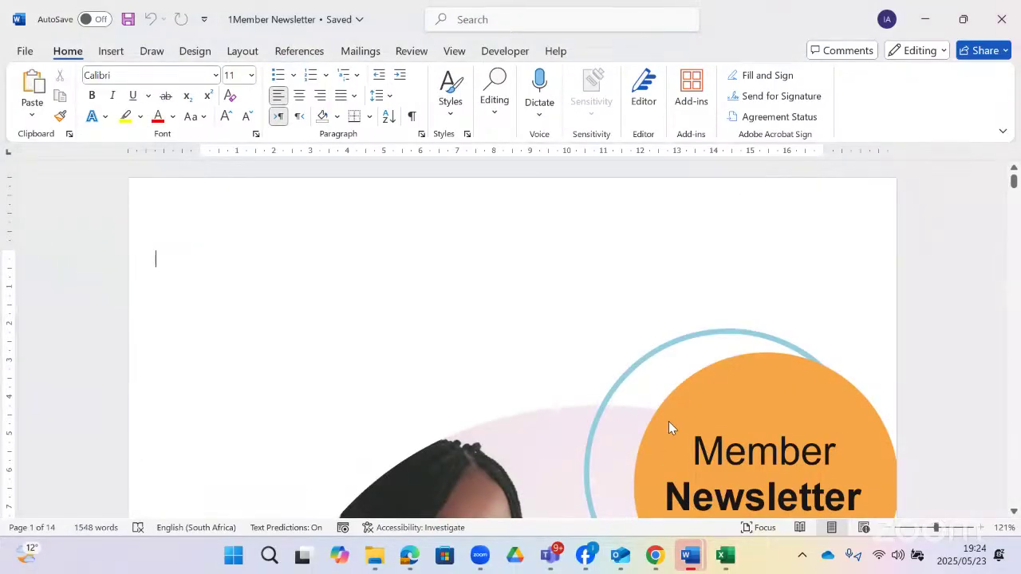
- Compare the newsletter's page-2 Table of Contents with Question 1.1 in the exam paper
{"action": "left_click", "coordinate": [690, 556]}
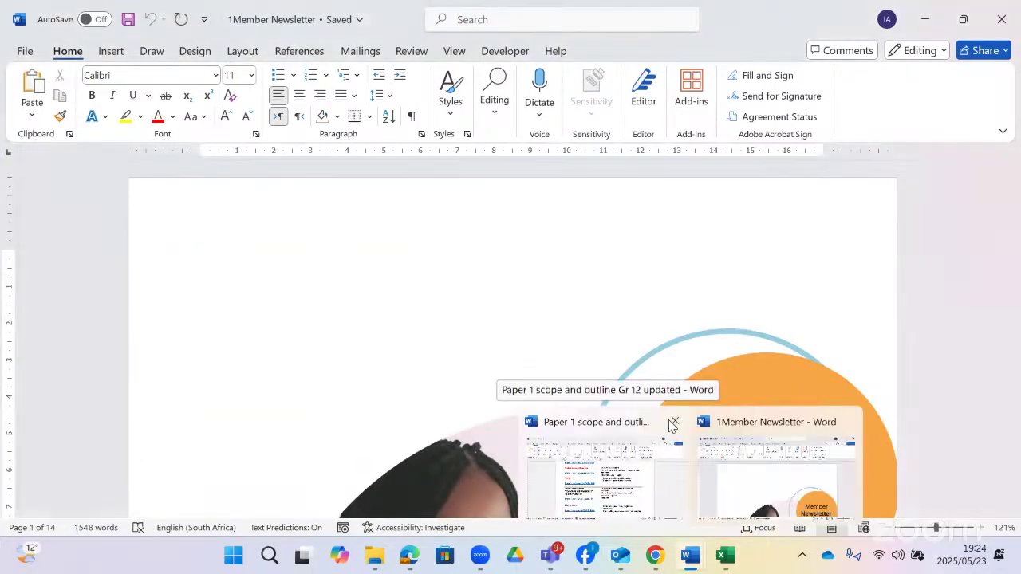
{"action": "left_click", "coordinate": [589, 497]}
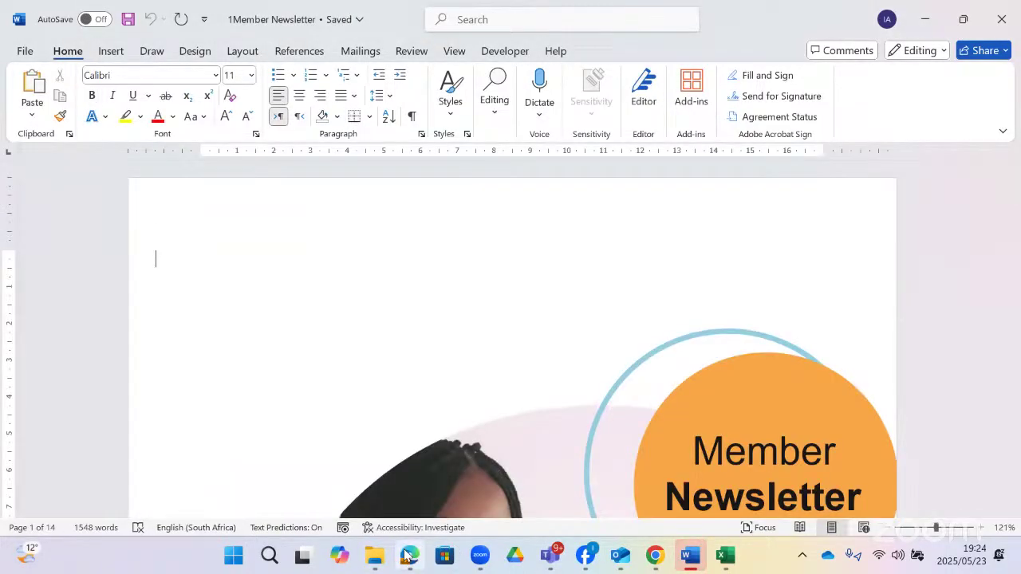
{"action": "left_click", "coordinate": [408, 556]}
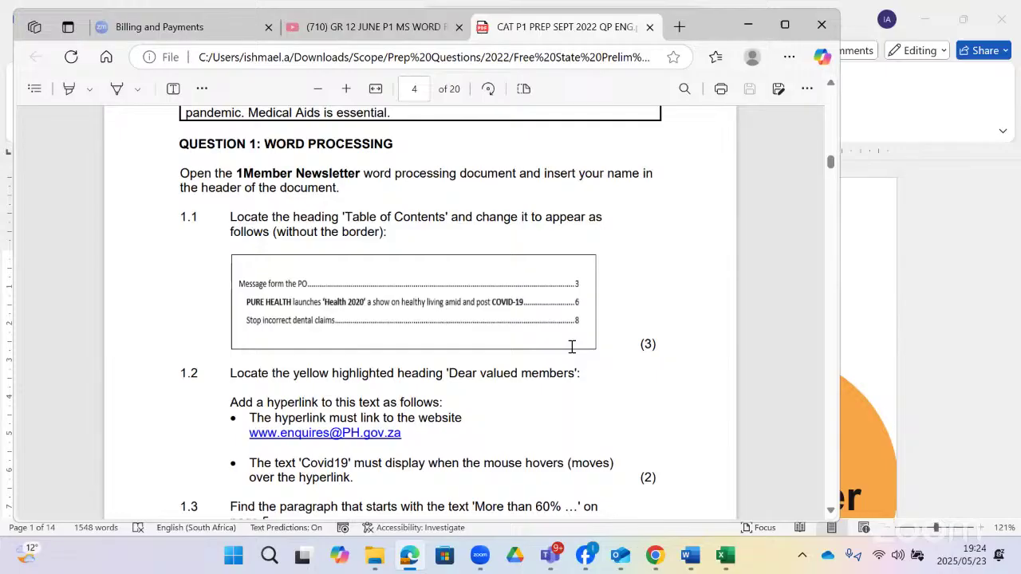
{"action": "key", "text": "alt+Tab"}
{"action": "scroll", "coordinate": [289, 292], "scroll_direction": "up", "scroll_amount": 2}
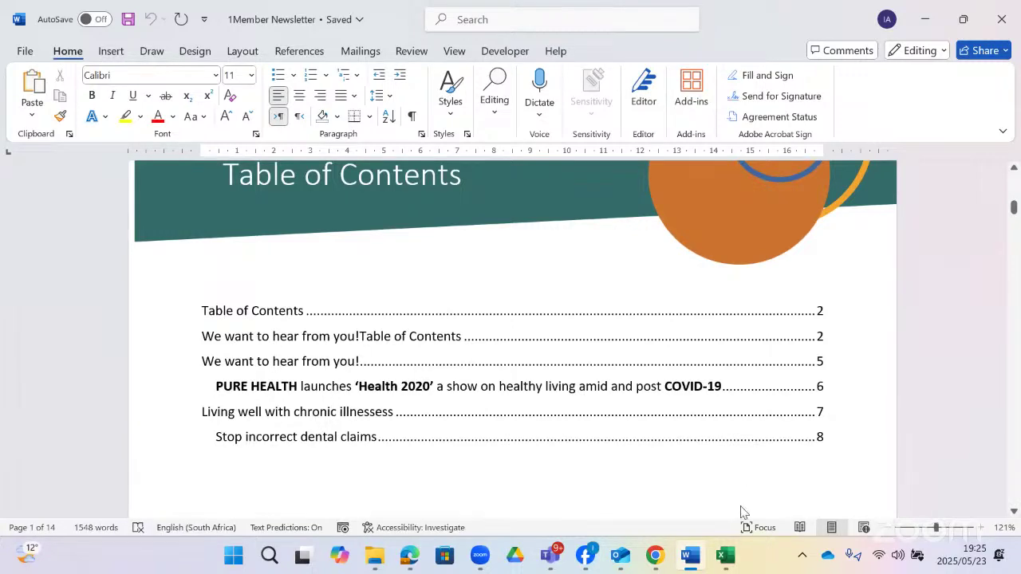
{"action": "key", "text": "alt+Tab"}
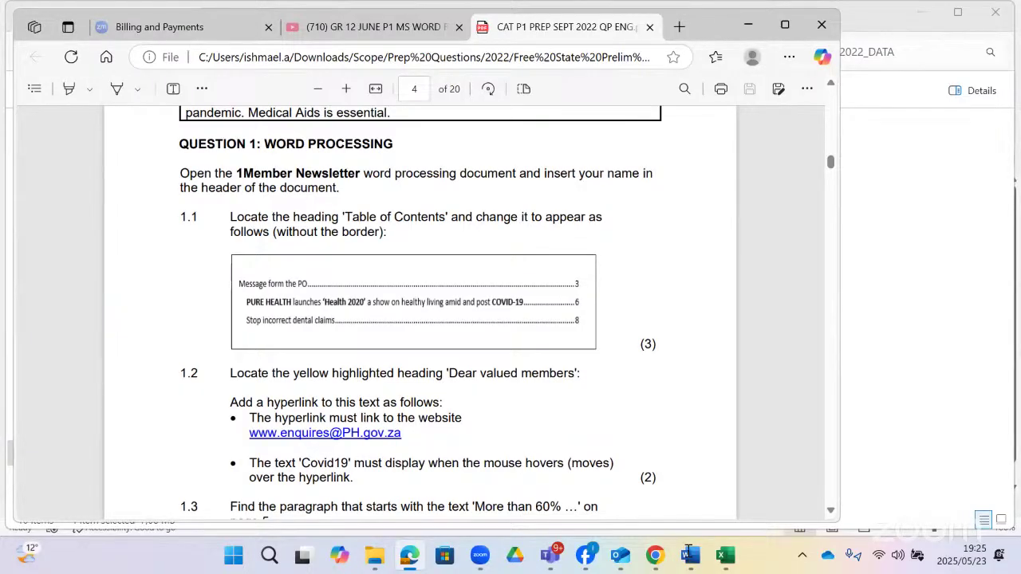
- Check which style the 'Message form the PO' title uses in the Styles gallery
{"action": "key", "text": "alt+Tab"}
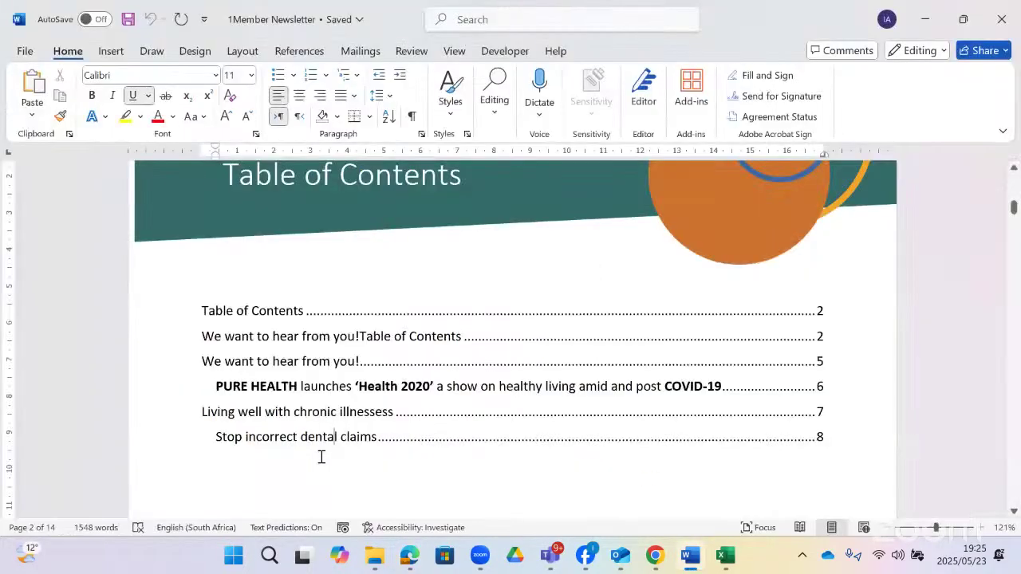
{"action": "double_click", "coordinate": [292, 388]}
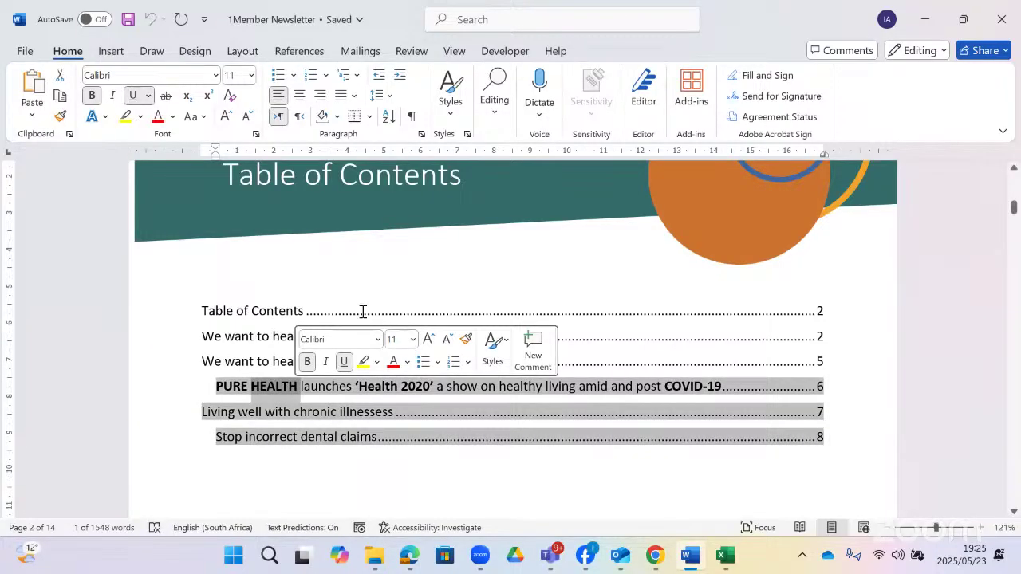
{"action": "scroll", "coordinate": [319, 345], "scroll_direction": "down", "scroll_amount": 15}
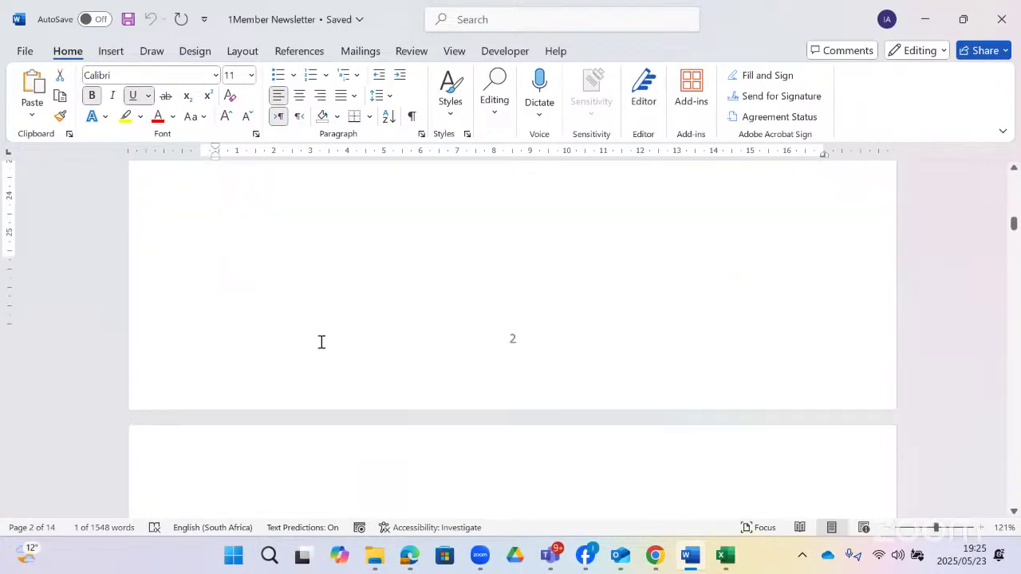
{"action": "left_click", "coordinate": [415, 276]}
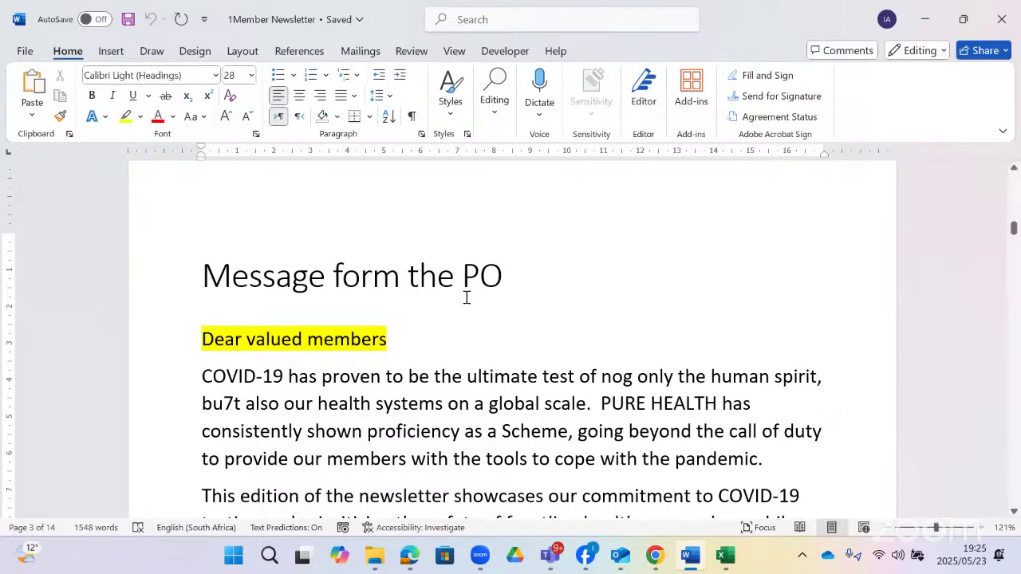
{"action": "left_click", "coordinate": [450, 112]}
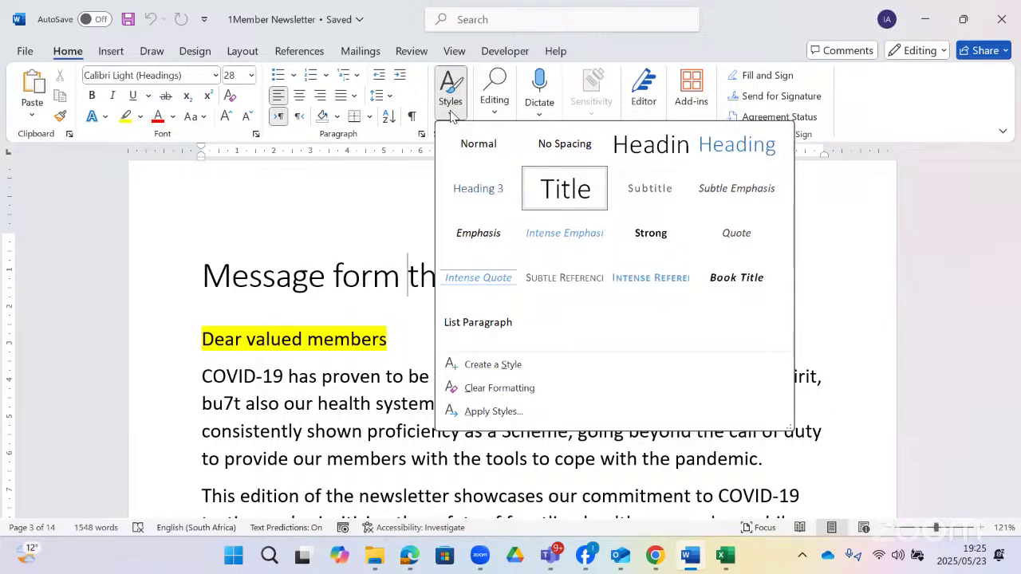
{"action": "left_click", "coordinate": [305, 276]}
- Check the style of the 'PURE HEALTH launches Health 2020' heading on page 6
{"action": "scroll", "coordinate": [303, 273], "scroll_direction": "down", "scroll_amount": 4}
{"action": "scroll", "coordinate": [303, 274], "scroll_direction": "down", "scroll_amount": 15}
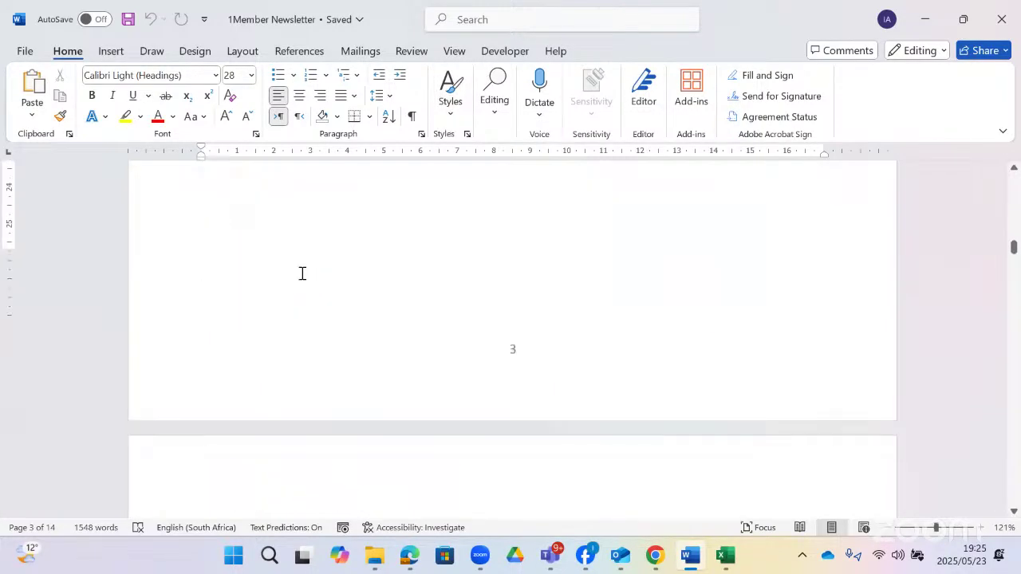
{"action": "scroll", "coordinate": [302, 273], "scroll_direction": "down", "scroll_amount": 3}
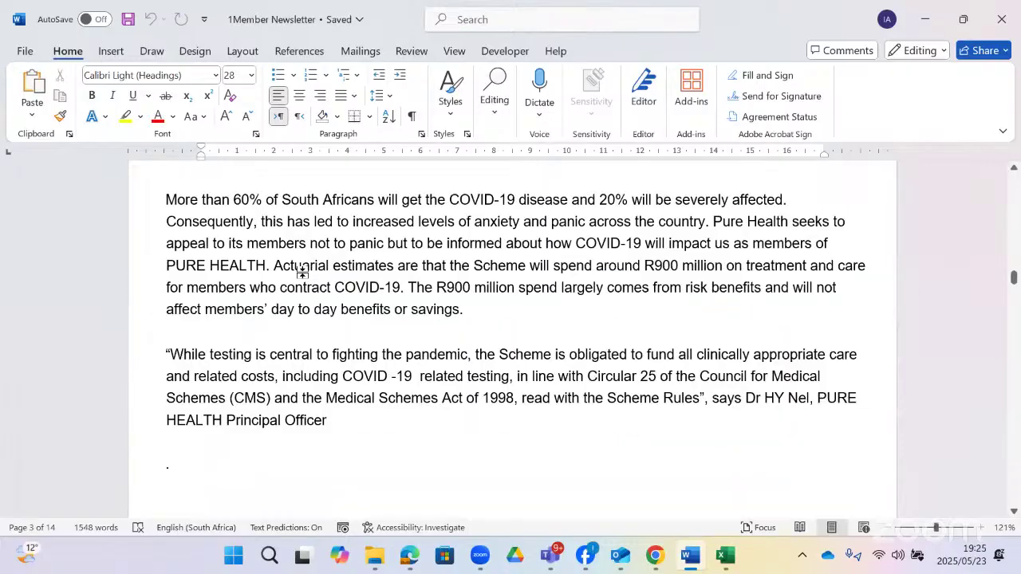
{"action": "scroll", "coordinate": [302, 274], "scroll_direction": "up", "scroll_amount": 3}
{"action": "scroll", "coordinate": [302, 275], "scroll_direction": "down", "scroll_amount": 4}
{"action": "scroll", "coordinate": [302, 275], "scroll_direction": "down", "scroll_amount": 6}
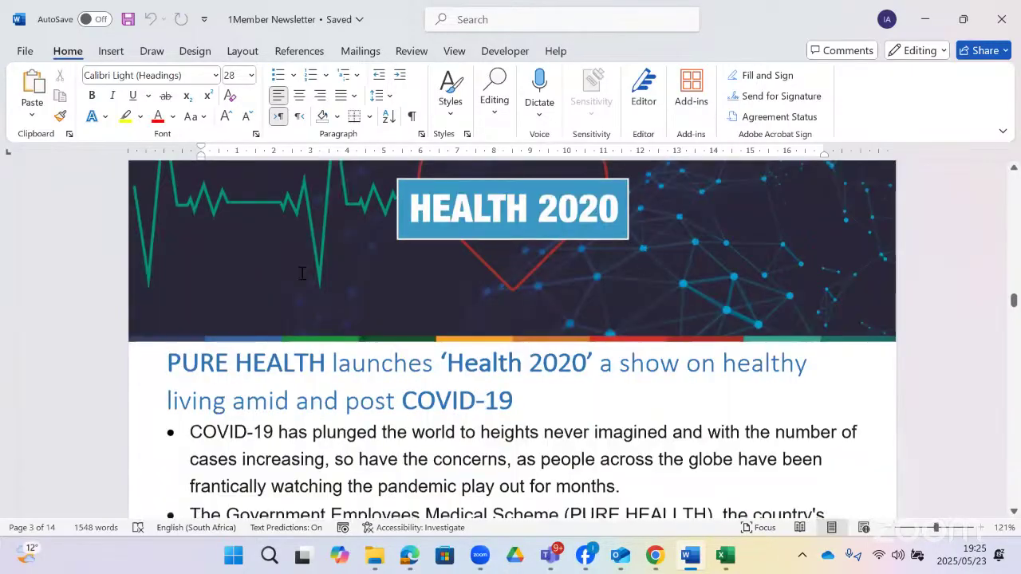
{"action": "left_click", "coordinate": [347, 255]}
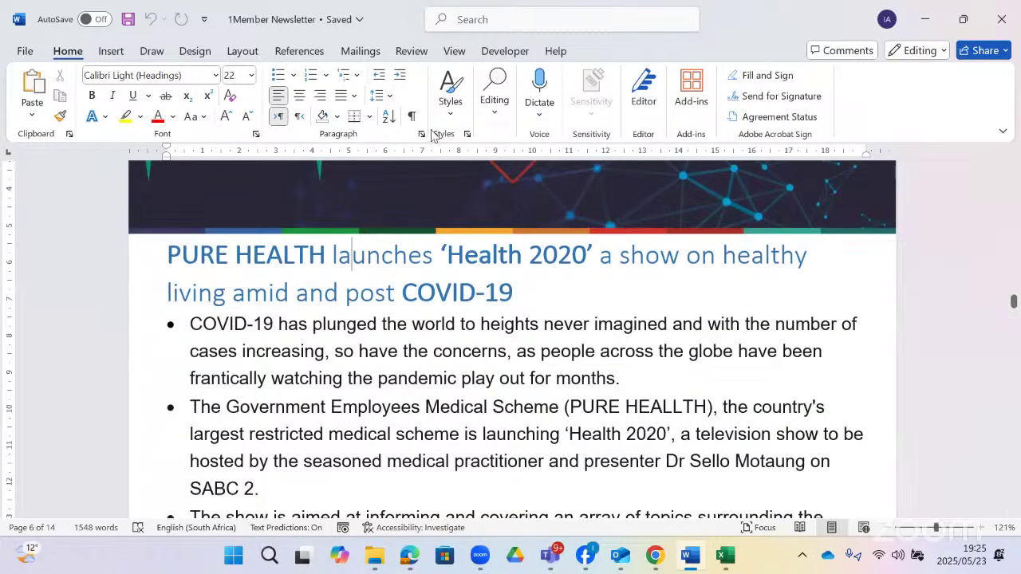
{"action": "left_click", "coordinate": [451, 117]}
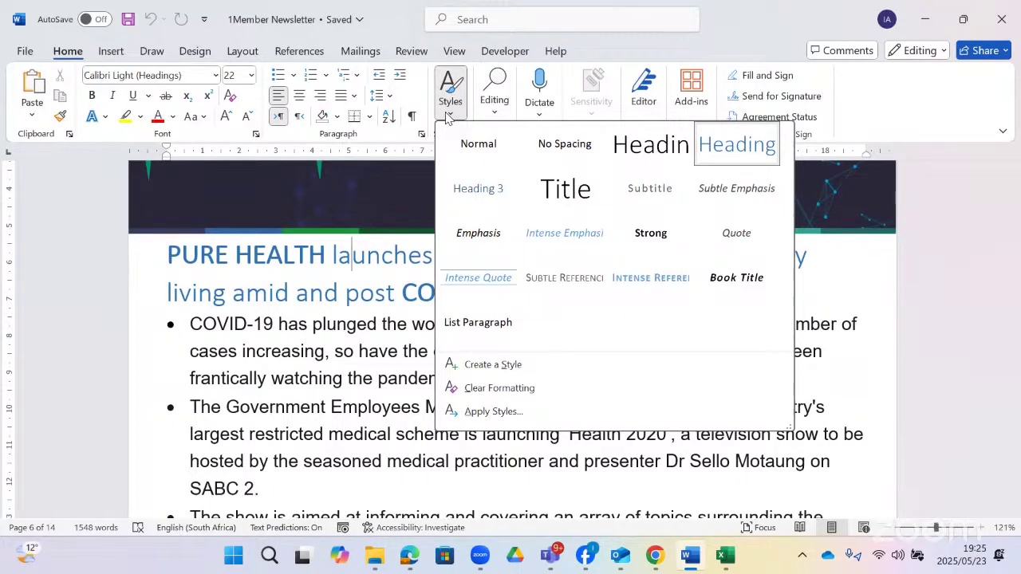
{"action": "left_click", "coordinate": [447, 117]}
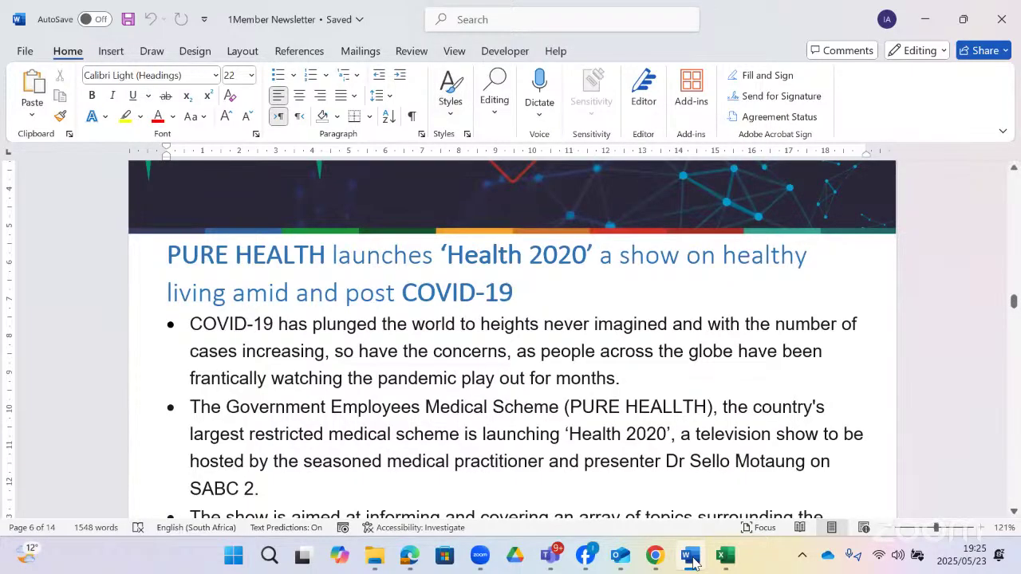
- Reread question 1.1, then select all six entries of the newsletter's table of contents
{"action": "key", "text": "alt+Tab"}
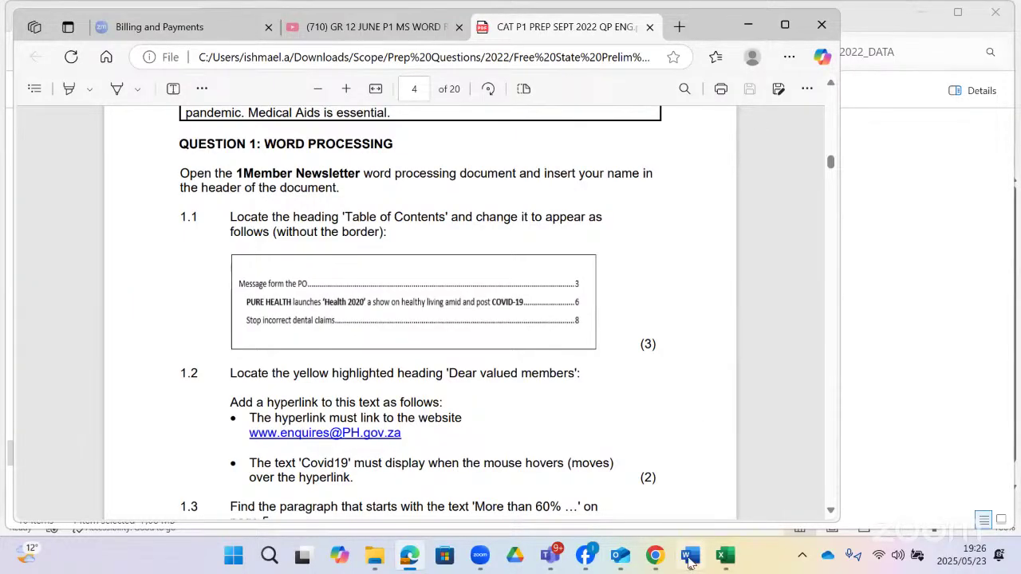
{"action": "mouse_move", "coordinate": [689, 556]}
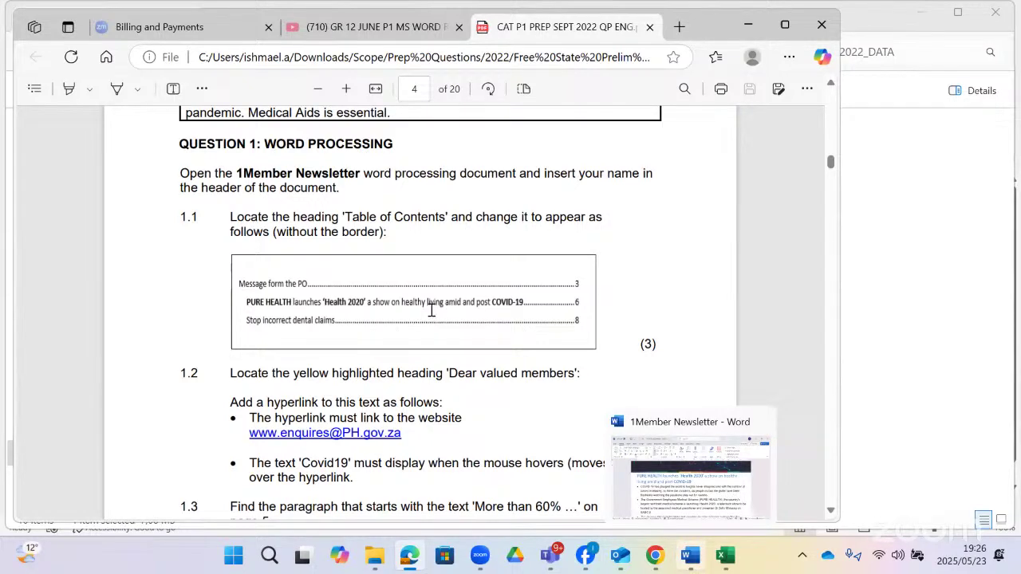
{"action": "scroll", "coordinate": [430, 308], "scroll_direction": "up", "scroll_amount": 10}
{"action": "scroll", "coordinate": [431, 309], "scroll_direction": "up", "scroll_amount": 15}
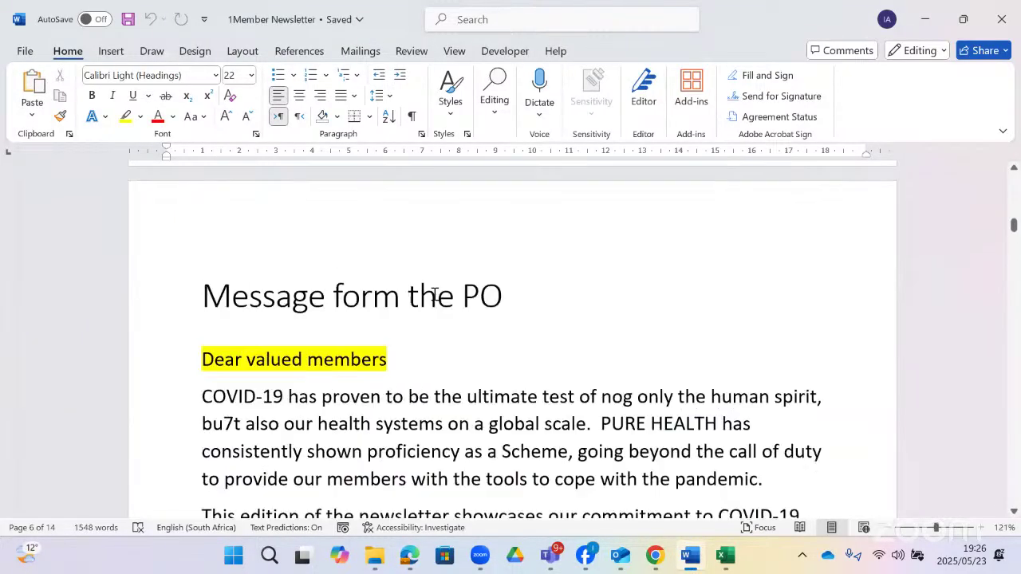
{"action": "scroll", "coordinate": [421, 313], "scroll_direction": "down", "scroll_amount": 3}
{"action": "left_click", "coordinate": [427, 322]}
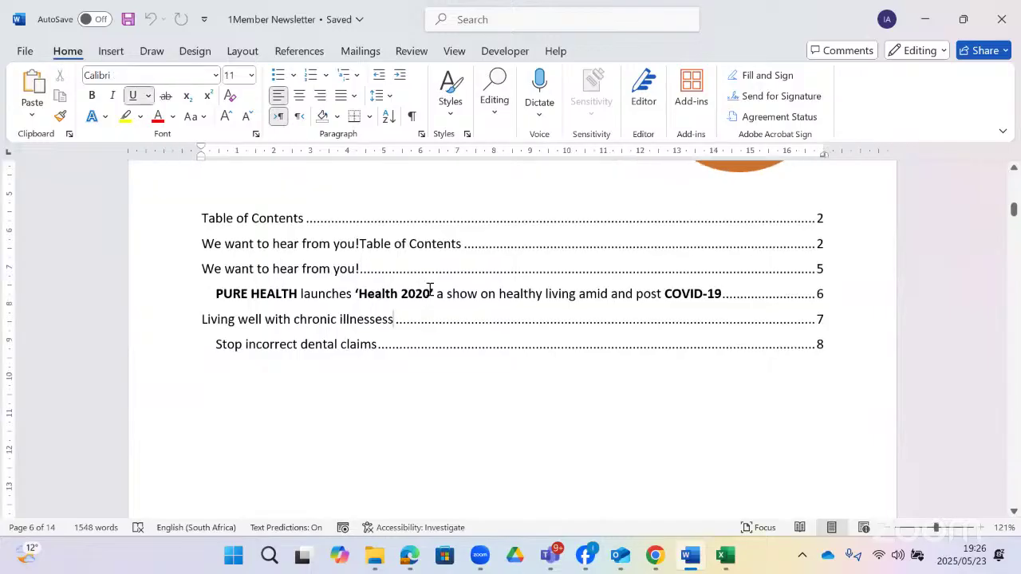
{"action": "left_click_drag", "start_coordinate": [429, 286], "coordinate": [271, 170]}
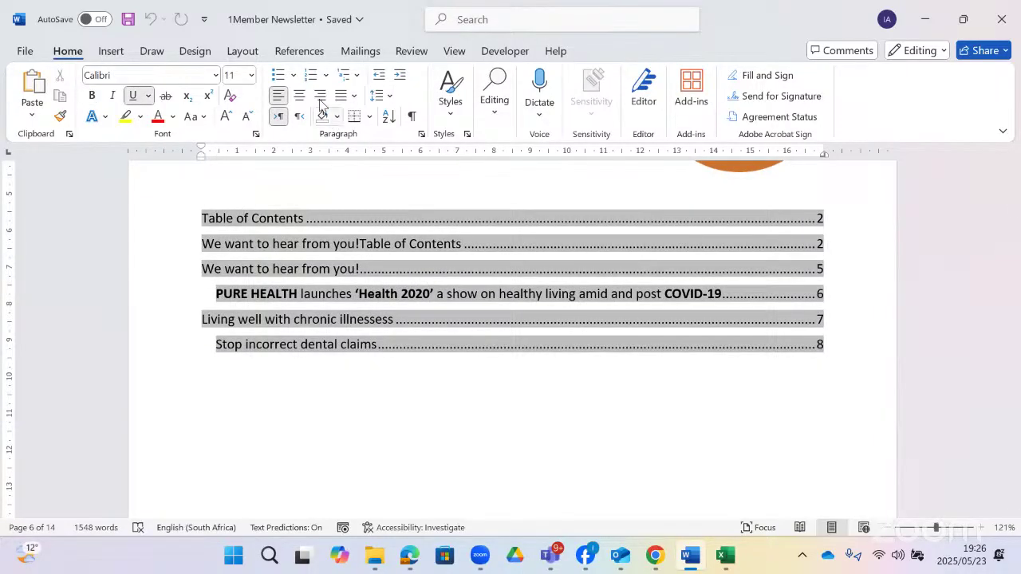
{"action": "left_click", "coordinate": [300, 50]}
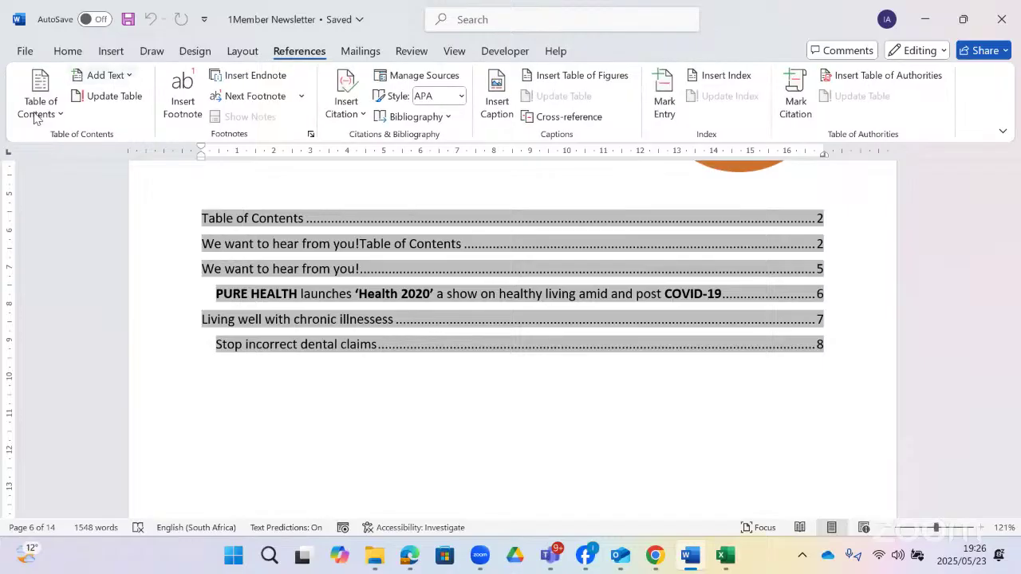
- Start a Custom Table of Contents showing 2 levels and open its style Options
{"action": "left_click", "coordinate": [63, 114]}
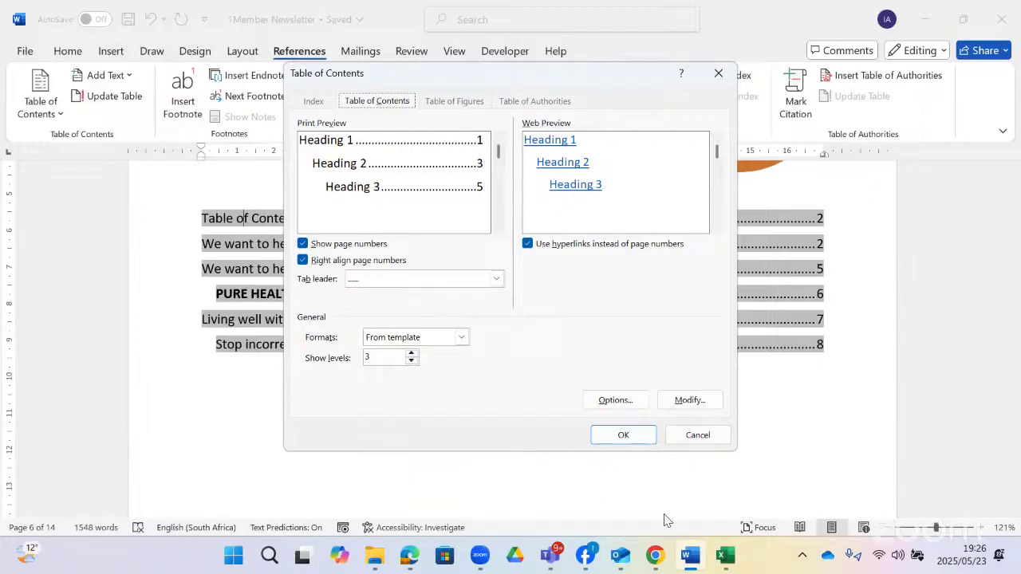
{"action": "left_click", "coordinate": [410, 555]}
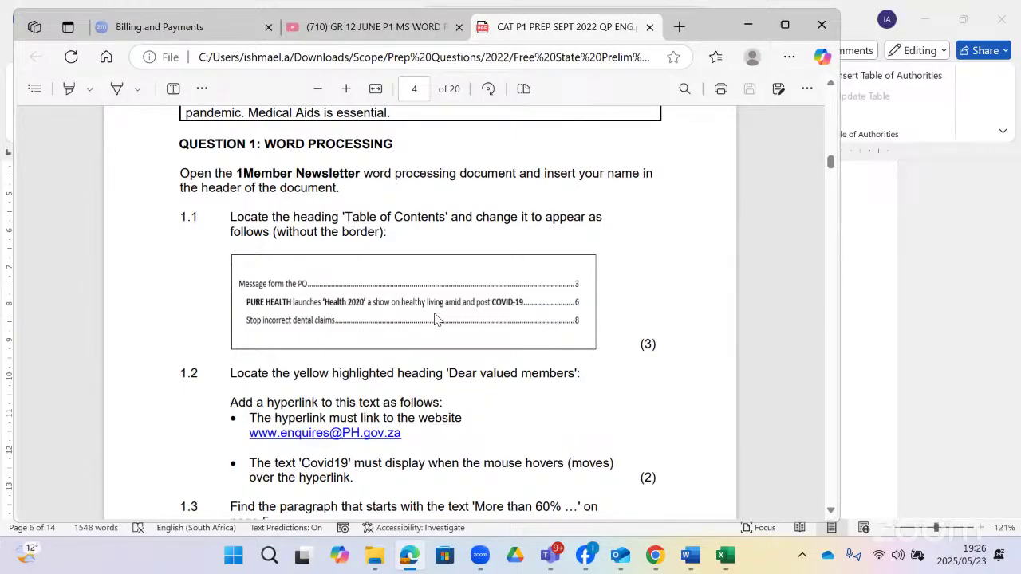
{"action": "key", "text": "alt+Tab"}
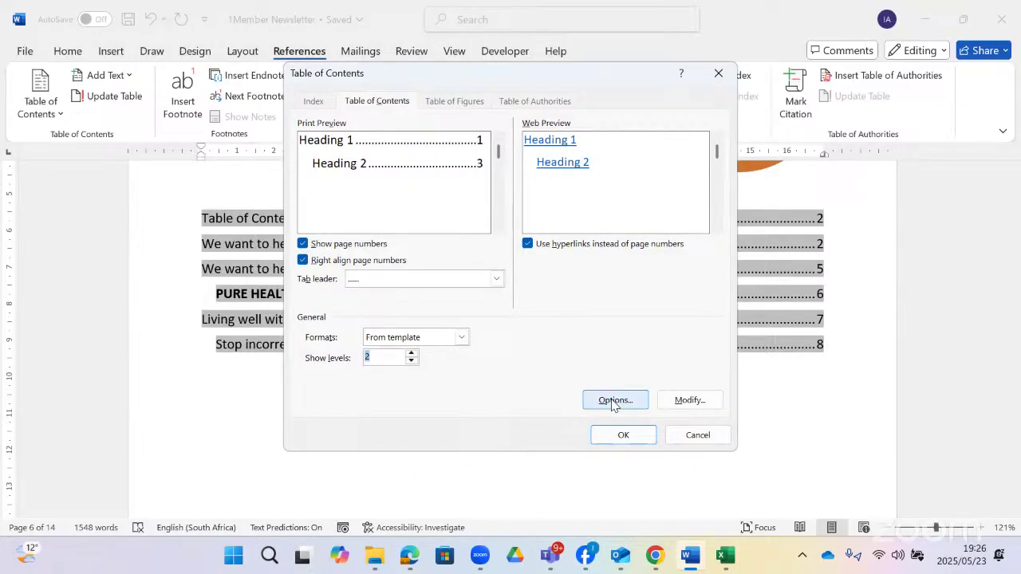
{"action": "left_click", "coordinate": [614, 402]}
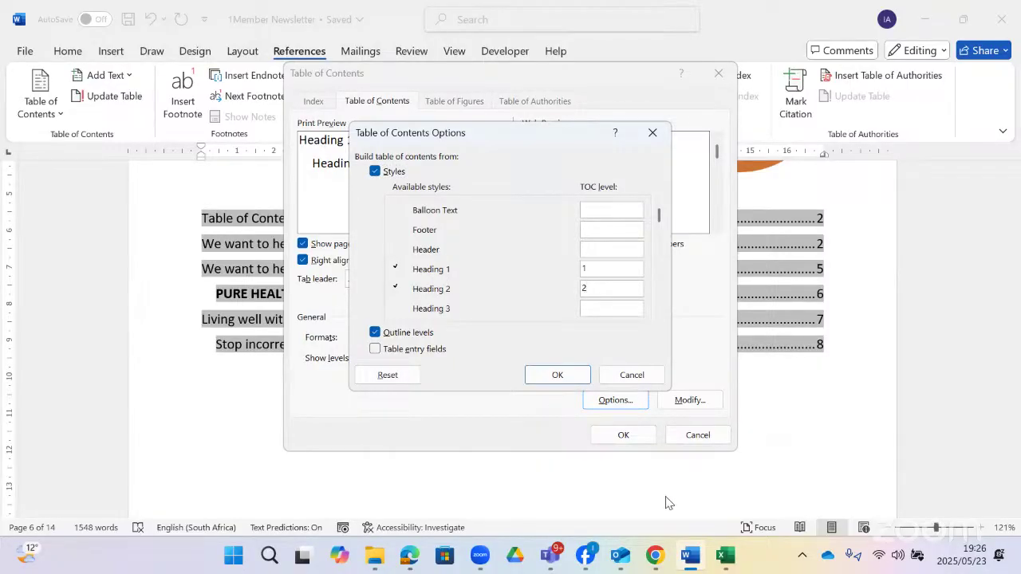
- Map Title to TOC level 1 instead of Heading 1 and replace the existing table of contents
{"action": "left_click", "coordinate": [419, 560]}
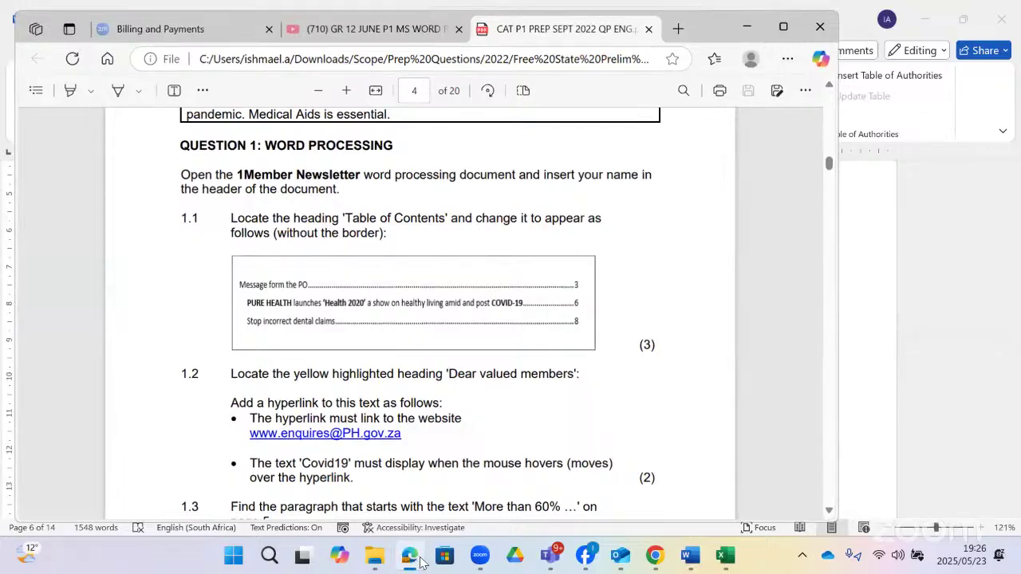
{"action": "left_click", "coordinate": [420, 559]}
{"action": "left_click", "coordinate": [419, 560]}
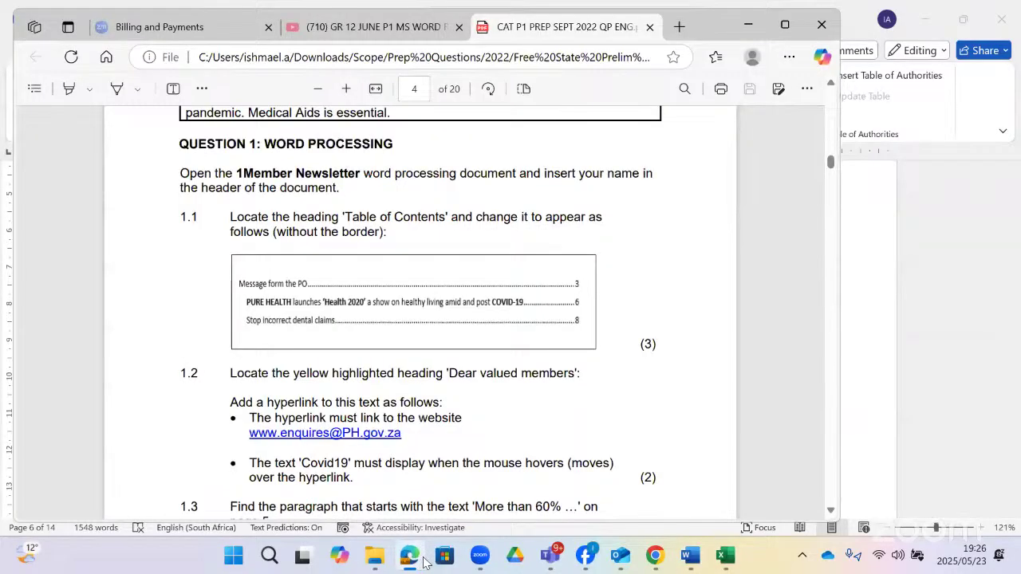
{"action": "left_click", "coordinate": [420, 560]}
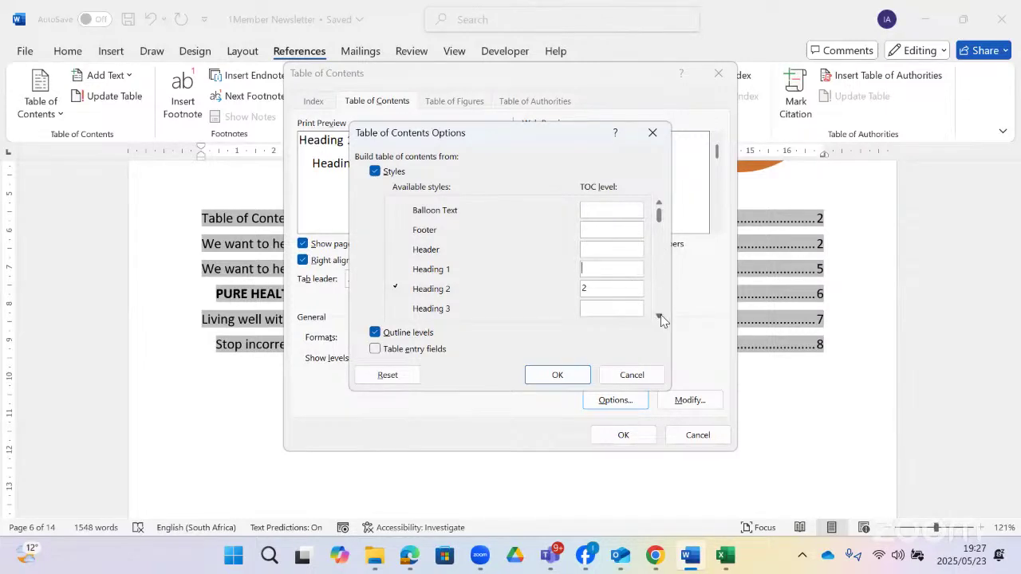
{"action": "scroll", "coordinate": [660, 316], "scroll_direction": "down", "scroll_amount": 3}
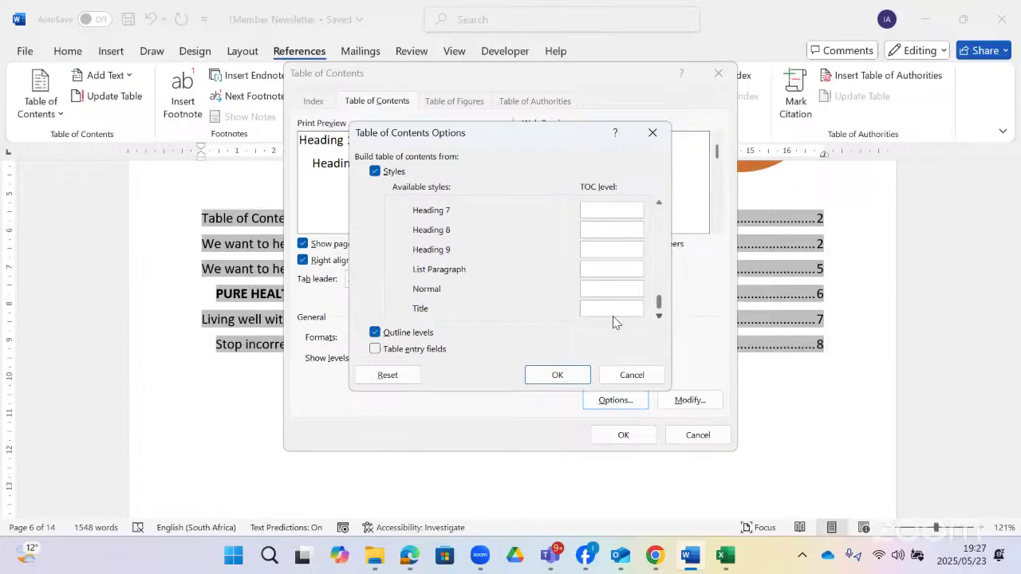
{"action": "left_click", "coordinate": [588, 307]}
{"action": "type", "text": "1"}
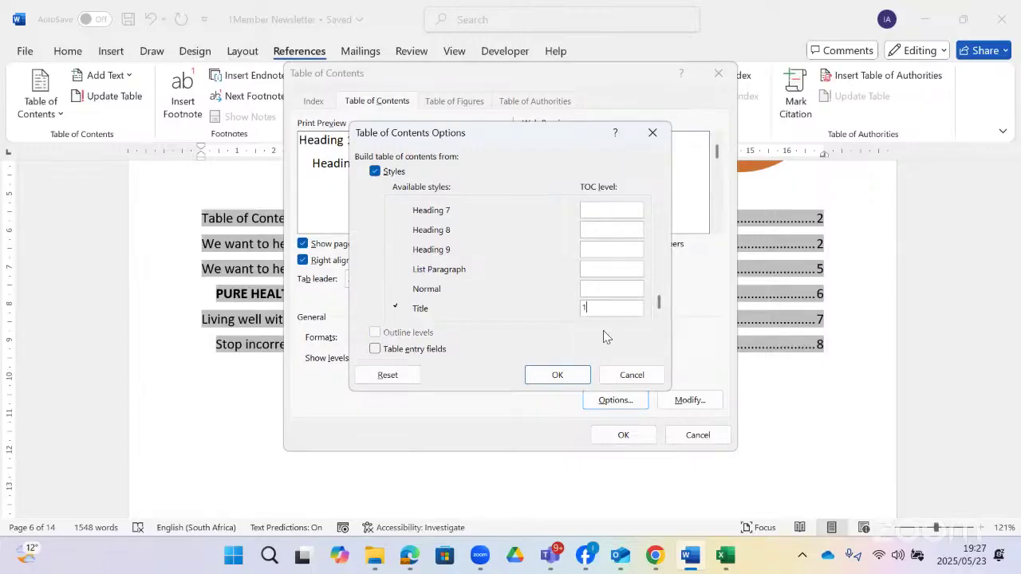
{"action": "left_click", "coordinate": [574, 377]}
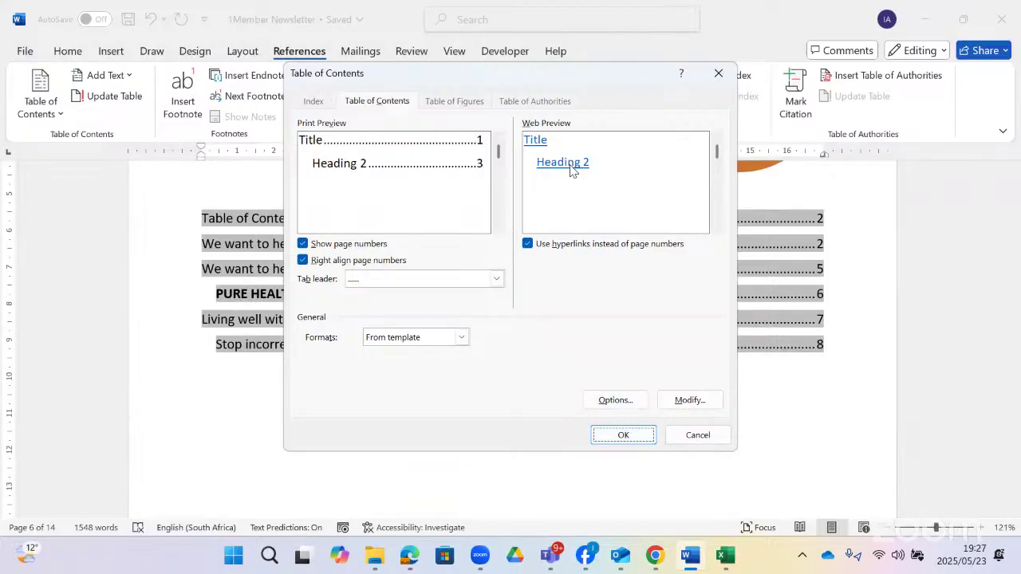
{"action": "left_click", "coordinate": [636, 437]}
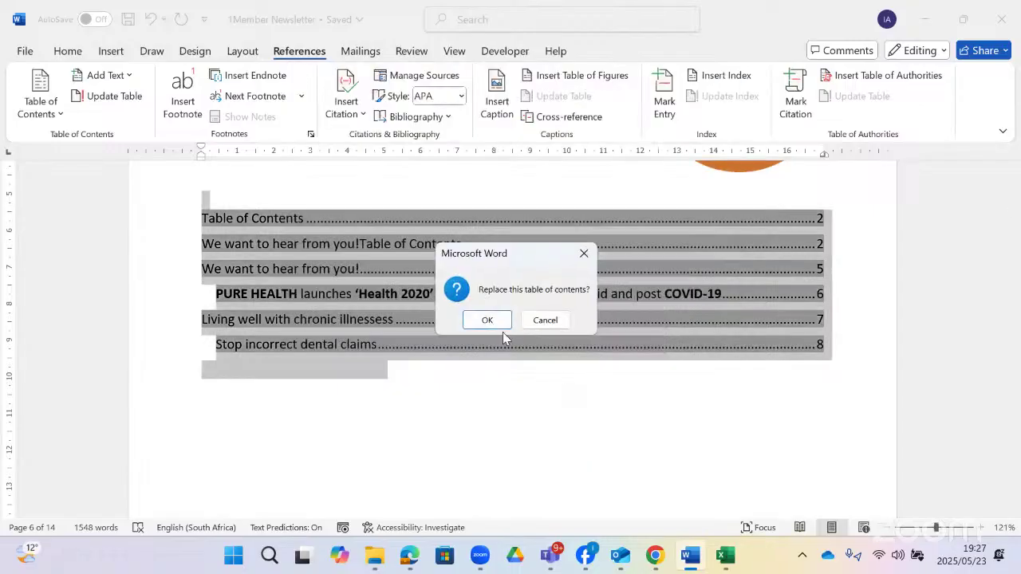
{"action": "left_click", "coordinate": [493, 319]}
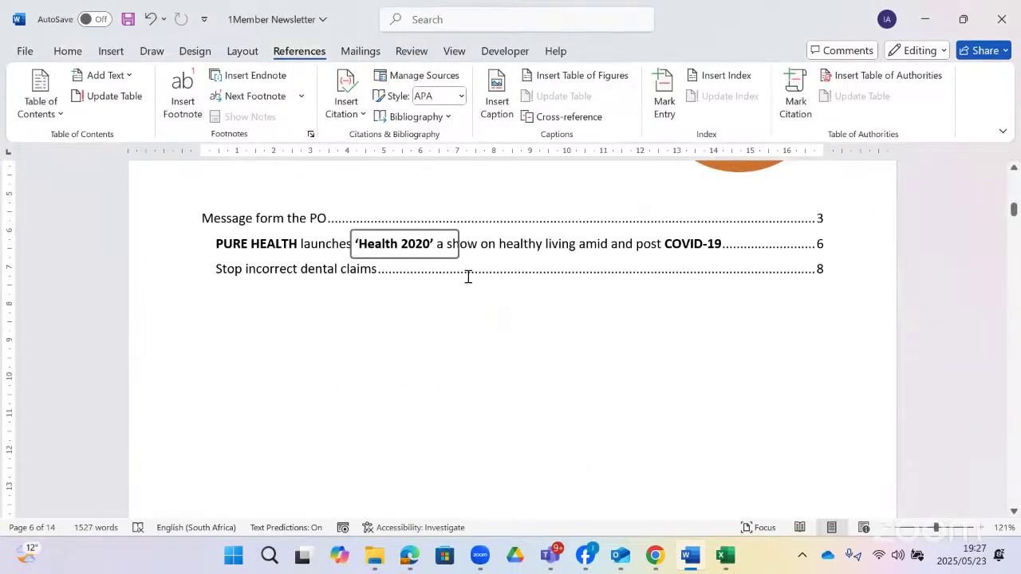
- Read question 1.2 in the exam paper, then scroll the newsletter to 'Dear valued members'
{"action": "left_click", "coordinate": [303, 331]}
{"action": "scroll", "coordinate": [302, 331], "scroll_direction": "up", "scroll_amount": 1}
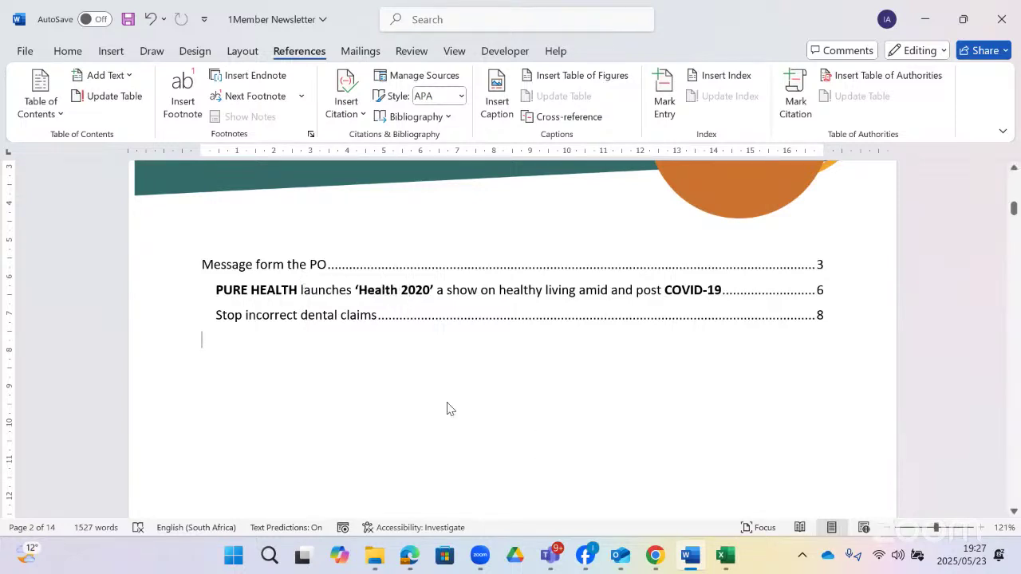
{"action": "left_click", "coordinate": [411, 561]}
{"action": "scroll", "coordinate": [597, 423], "scroll_direction": "down", "scroll_amount": 3}
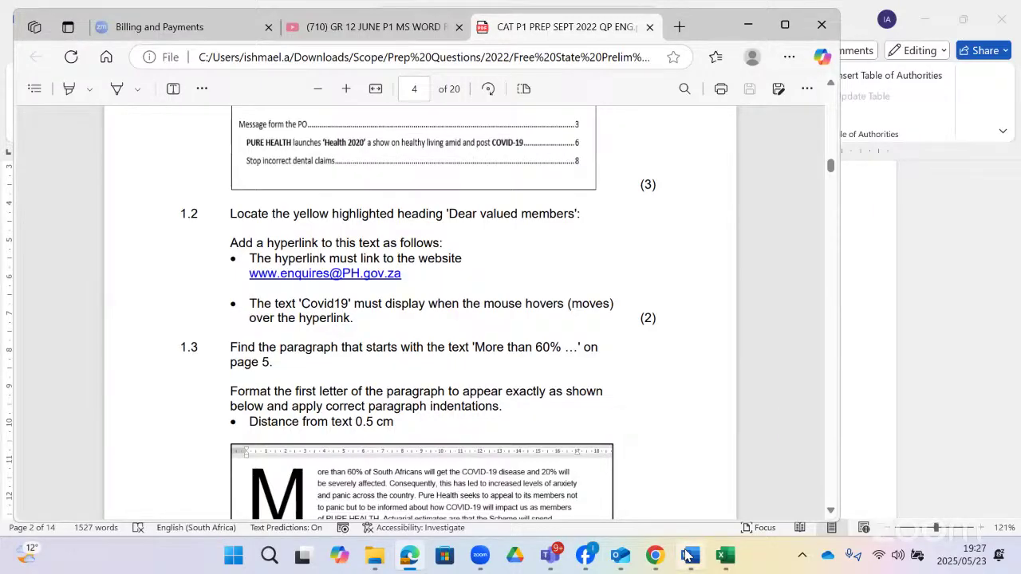
{"action": "mouse_move", "coordinate": [687, 556]}
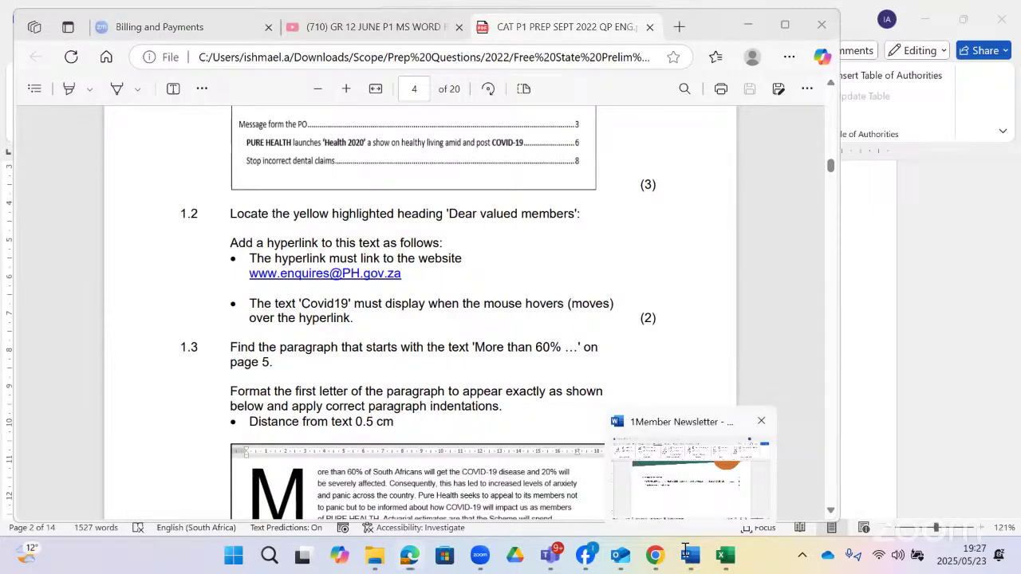
{"action": "left_click", "coordinate": [685, 549]}
{"action": "scroll", "coordinate": [445, 308], "scroll_direction": "down", "scroll_amount": 10}
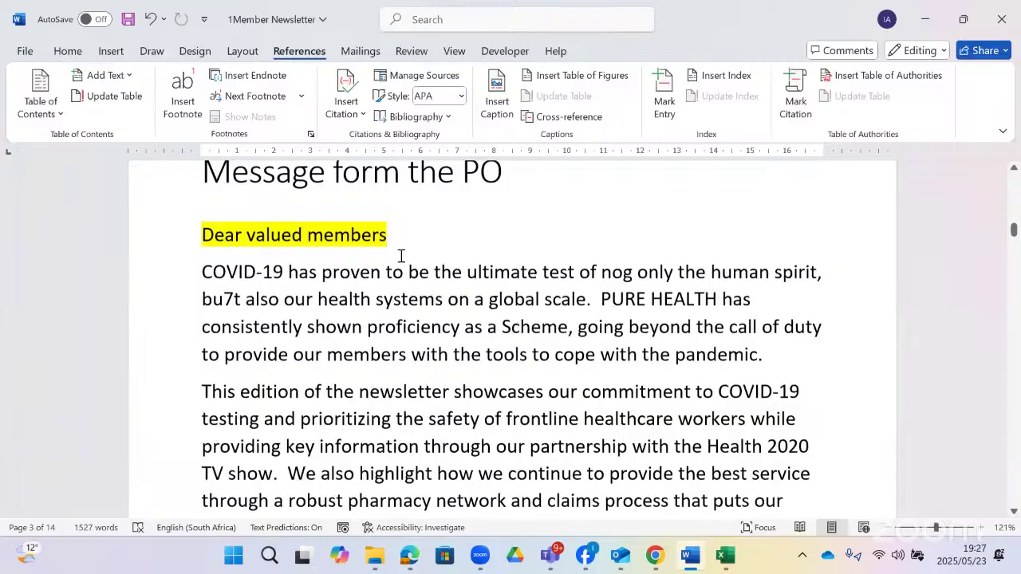
- Select the 'Dear valued members' heading and enter the PH.co.za enquiries address as its hyperlink
{"action": "left_click_drag", "start_coordinate": [388, 246], "coordinate": [199, 244]}
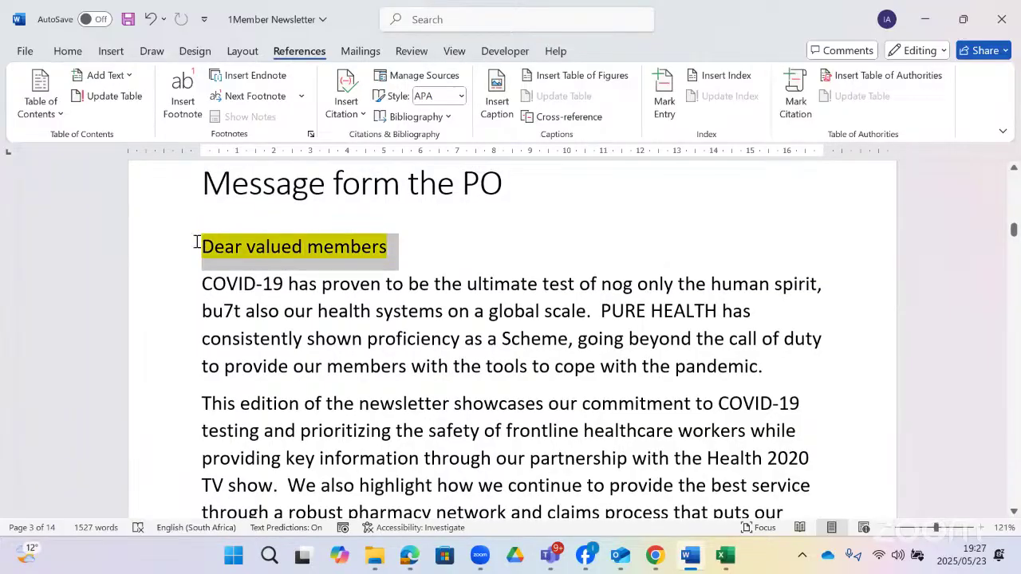
{"action": "right_click", "coordinate": [304, 250]}
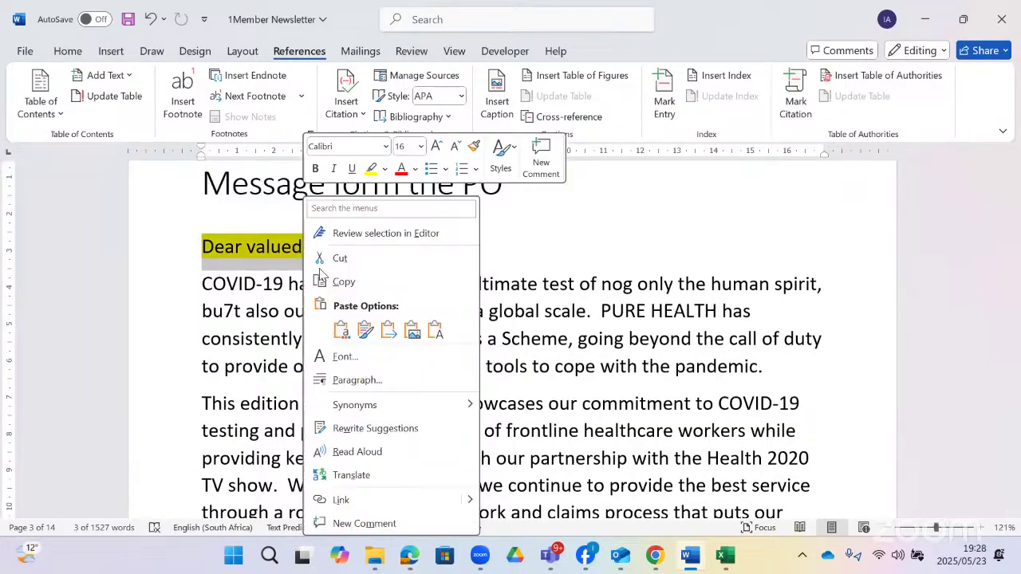
{"action": "left_click", "coordinate": [341, 500]}
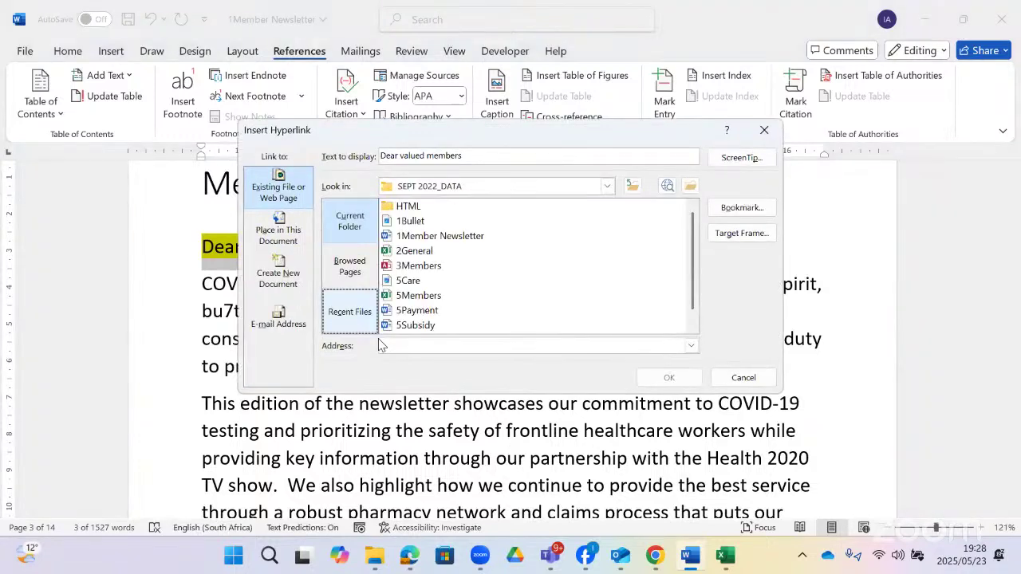
{"action": "left_click", "coordinate": [382, 345]}
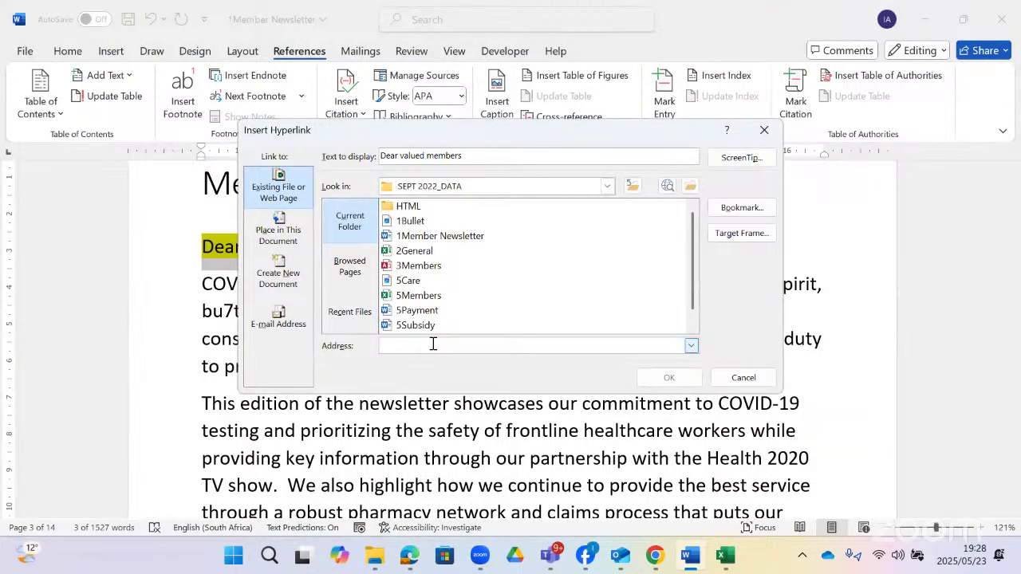
{"action": "type", "text": "www."}
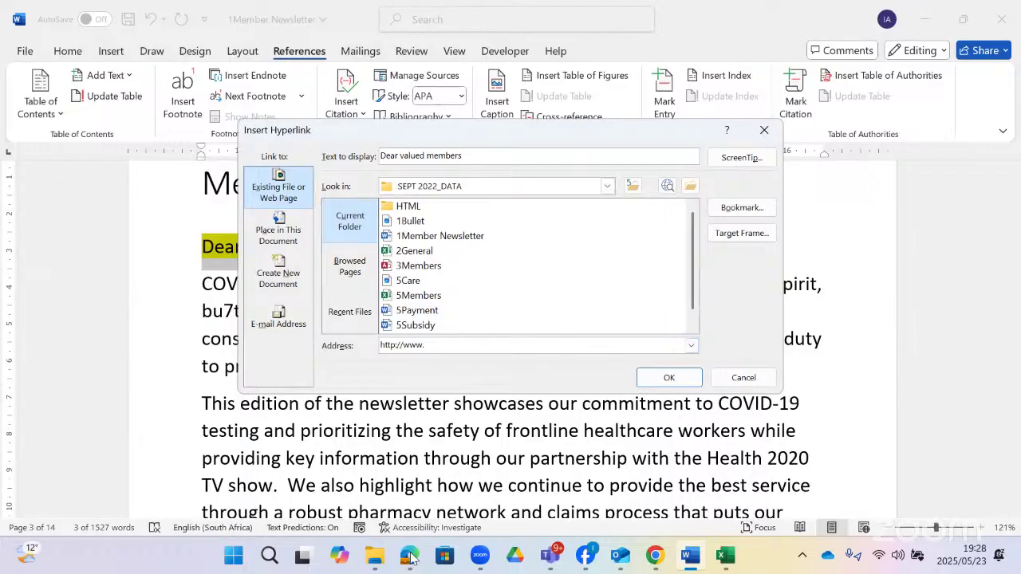
{"action": "left_click", "coordinate": [410, 559]}
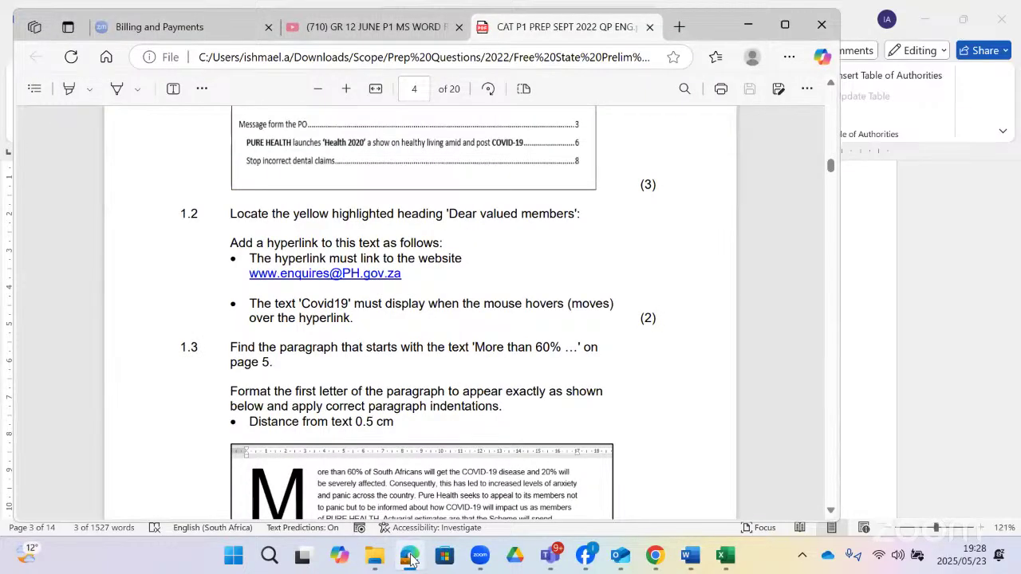
{"action": "left_click", "coordinate": [410, 558]}
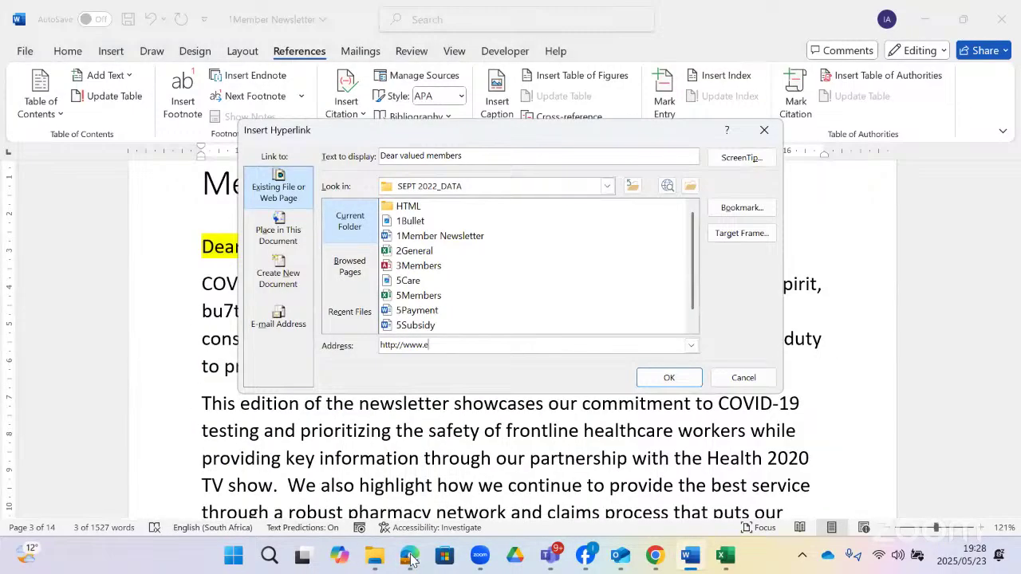
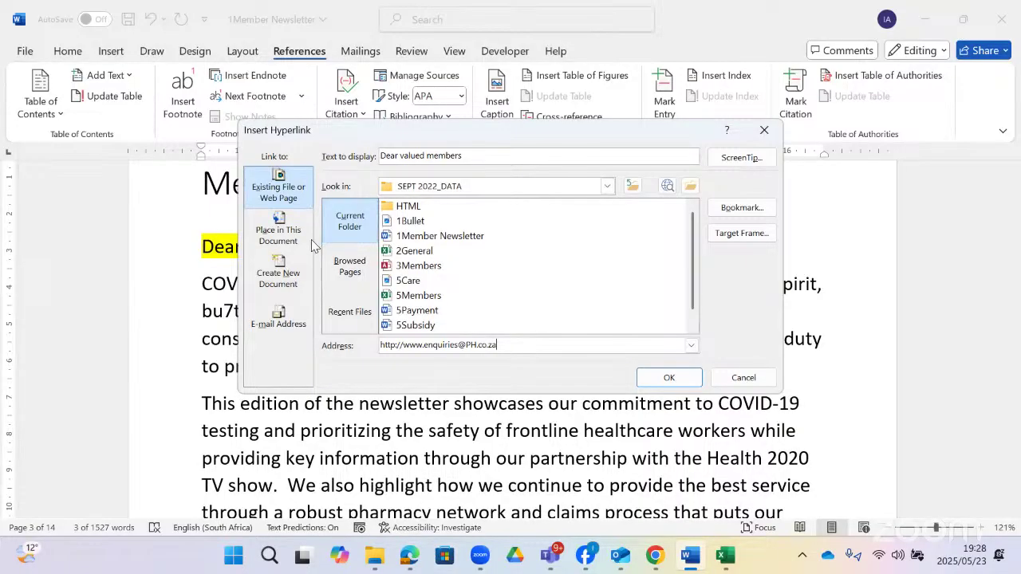
- Browse the Bookmark, Place in This Document and E-mail Address options, returning to Existing File or Web Page
{"action": "left_click", "coordinate": [730, 215]}
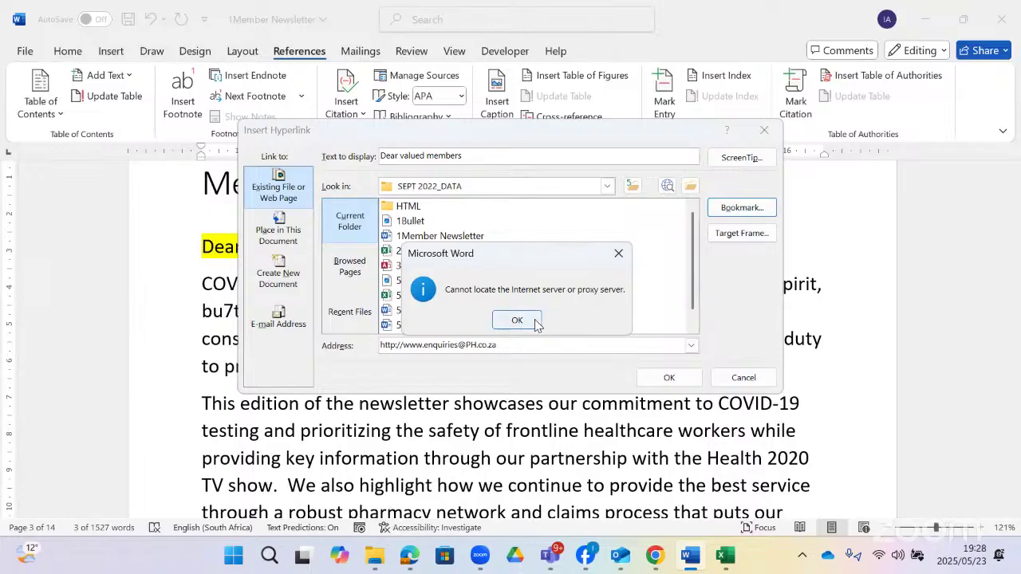
{"action": "left_click", "coordinate": [534, 322]}
{"action": "left_click", "coordinate": [534, 321]}
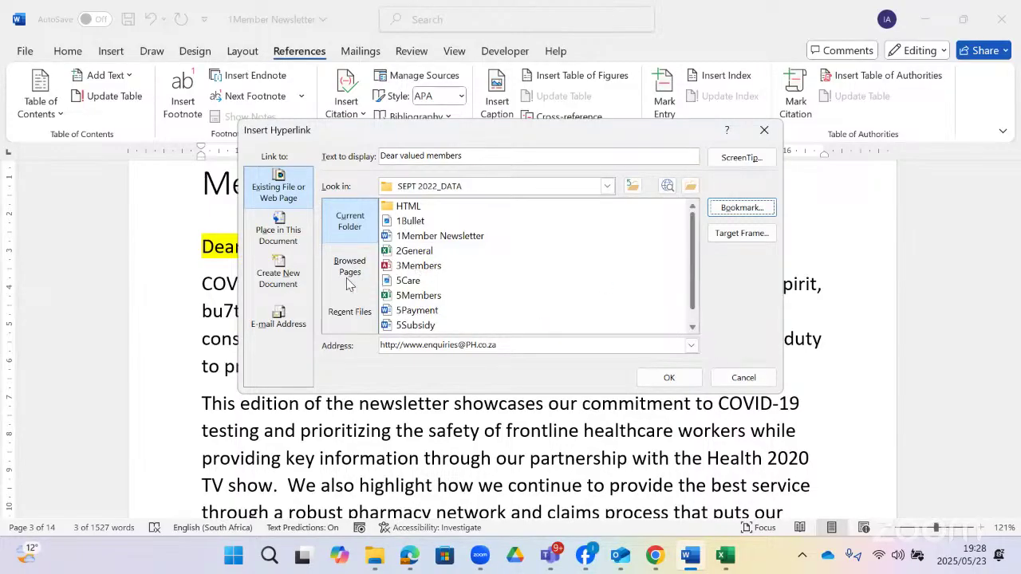
{"action": "left_click", "coordinate": [278, 231]}
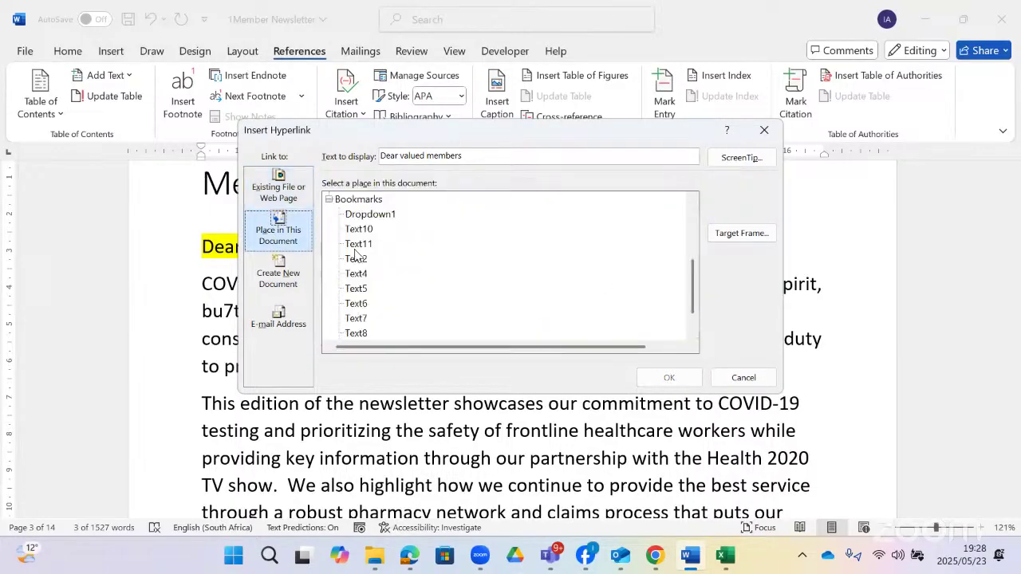
{"action": "scroll", "coordinate": [363, 249], "scroll_direction": "up", "scroll_amount": 3}
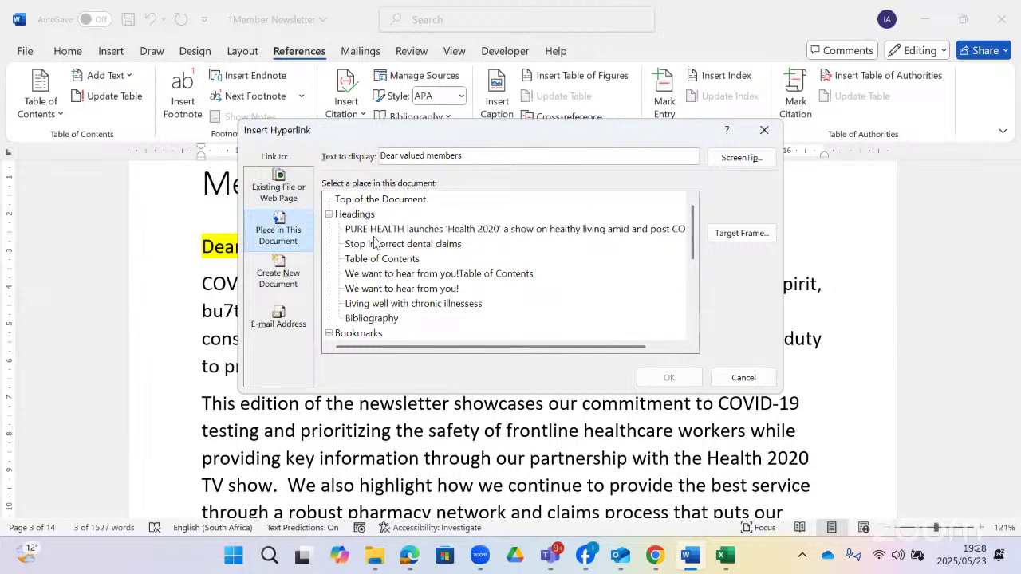
{"action": "scroll", "coordinate": [391, 290], "scroll_direction": "down", "scroll_amount": 5}
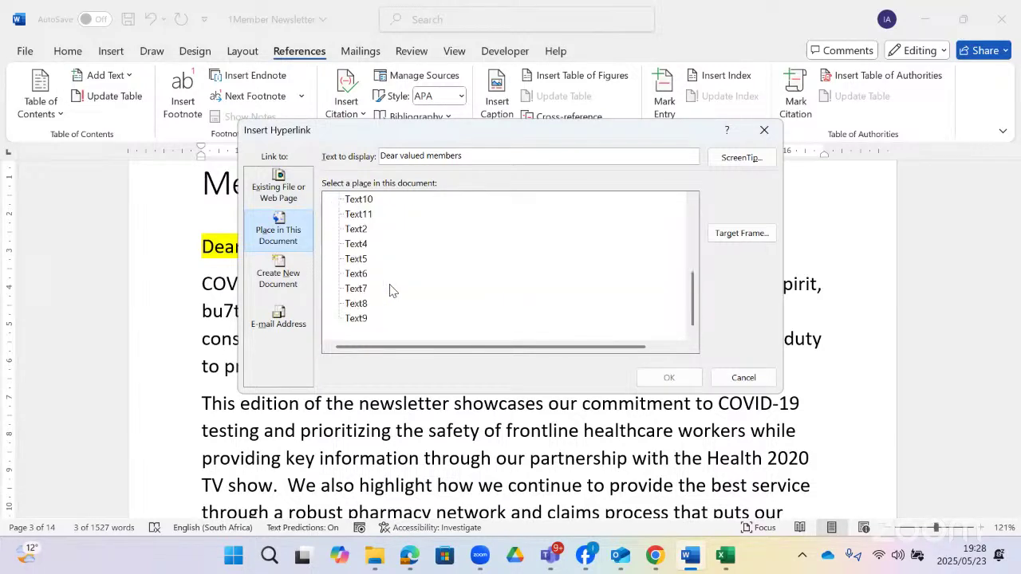
{"action": "scroll", "coordinate": [391, 291], "scroll_direction": "up", "scroll_amount": 5}
{"action": "scroll", "coordinate": [388, 303], "scroll_direction": "down", "scroll_amount": 1}
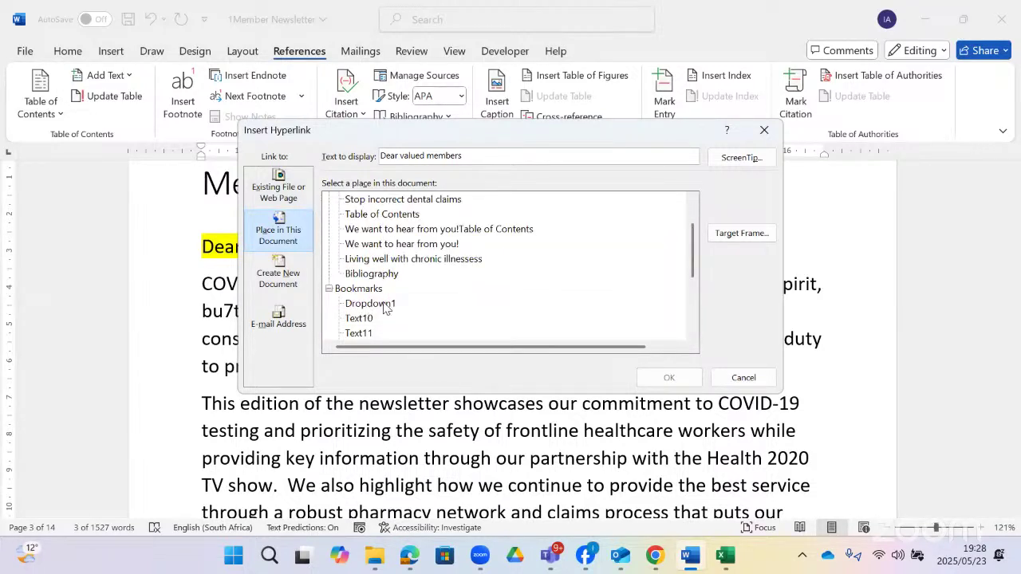
{"action": "scroll", "coordinate": [386, 308], "scroll_direction": "up", "scroll_amount": 1}
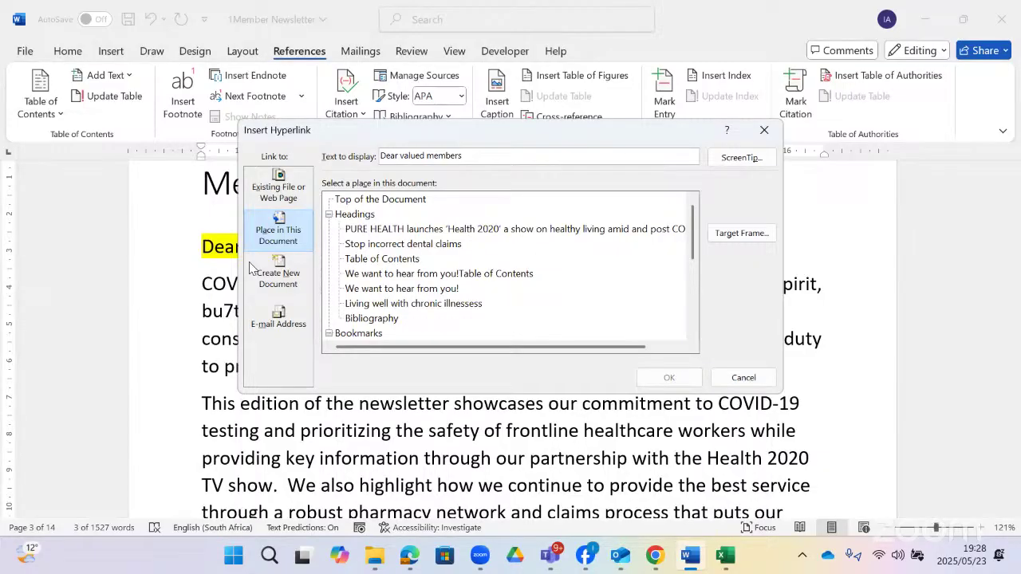
{"action": "left_click", "coordinate": [279, 228]}
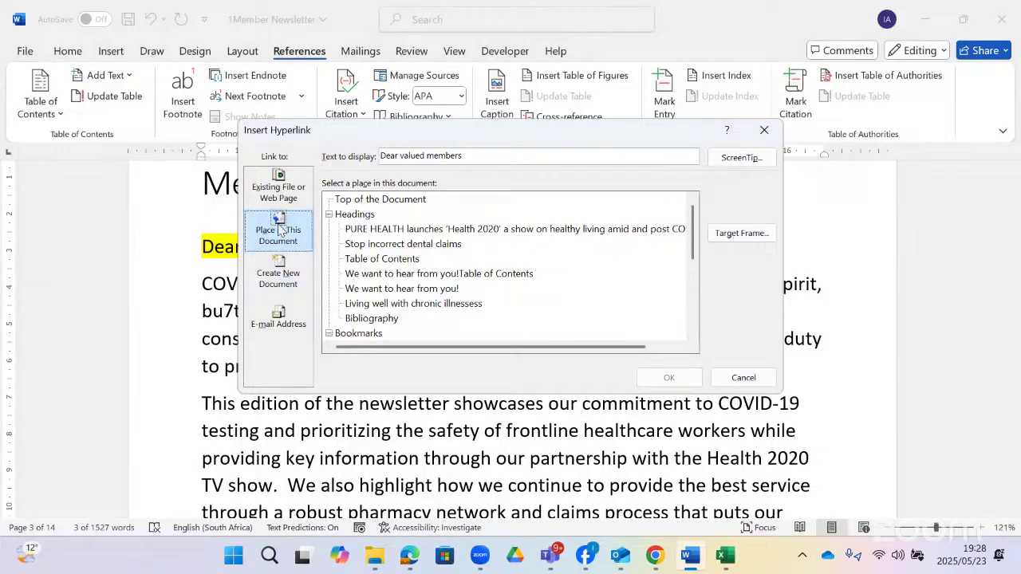
{"action": "left_click", "coordinate": [279, 319]}
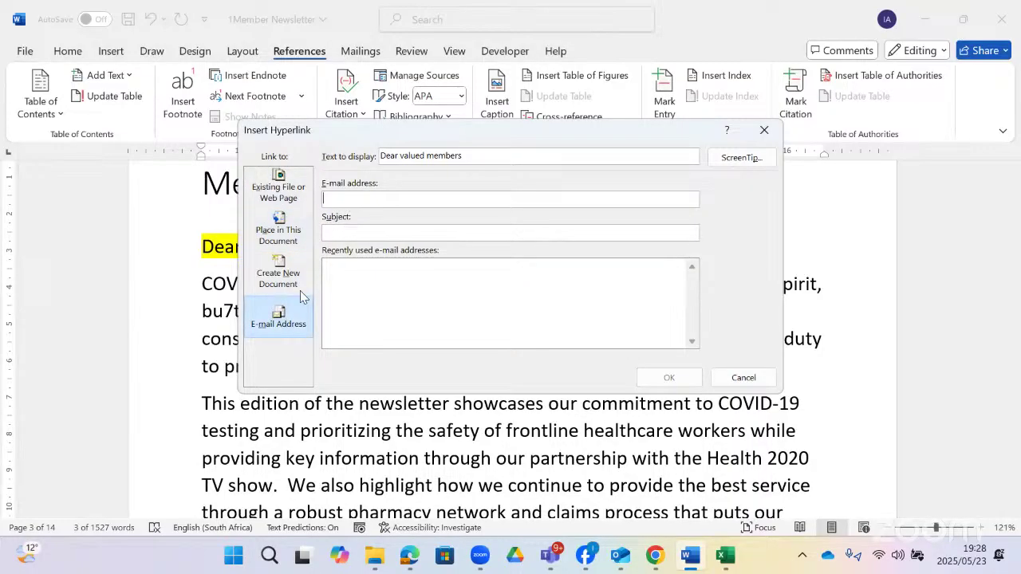
{"action": "left_click", "coordinate": [279, 190]}
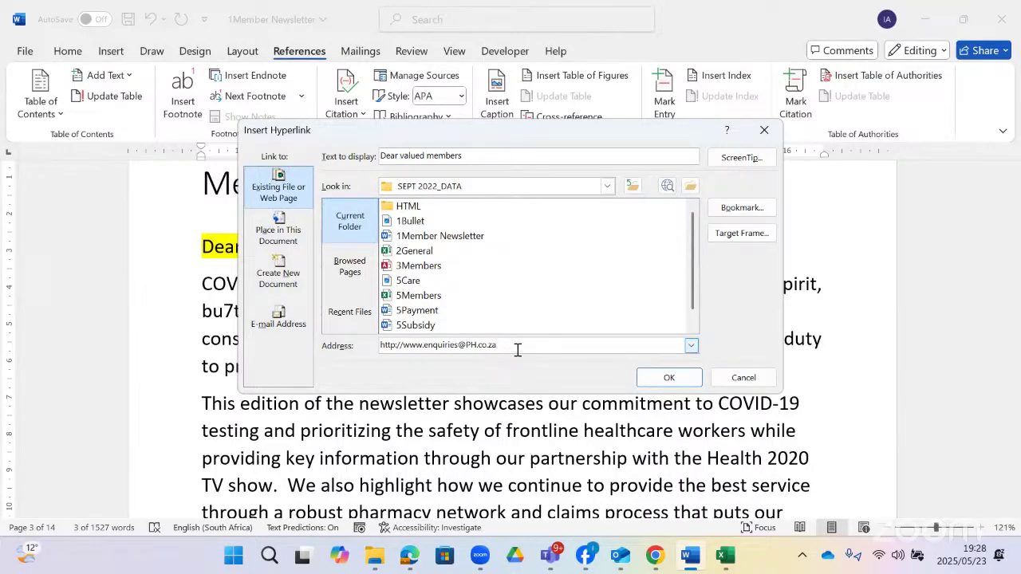
- Create the hyperlink on 'Dear valued members' with the ScreenTip 'enqiuiries'
{"action": "left_click", "coordinate": [742, 158]}
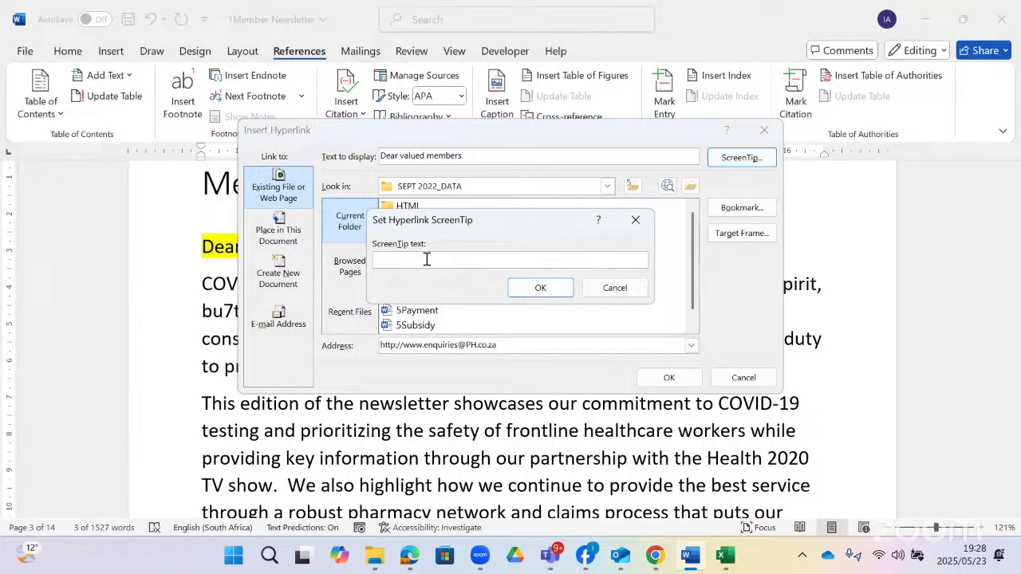
{"action": "type", "text": "e"}
{"action": "type", "text": "nqi"}
{"action": "type", "text": "uir"}
{"action": "type", "text": "ies"}
{"action": "left_click", "coordinate": [540, 288]}
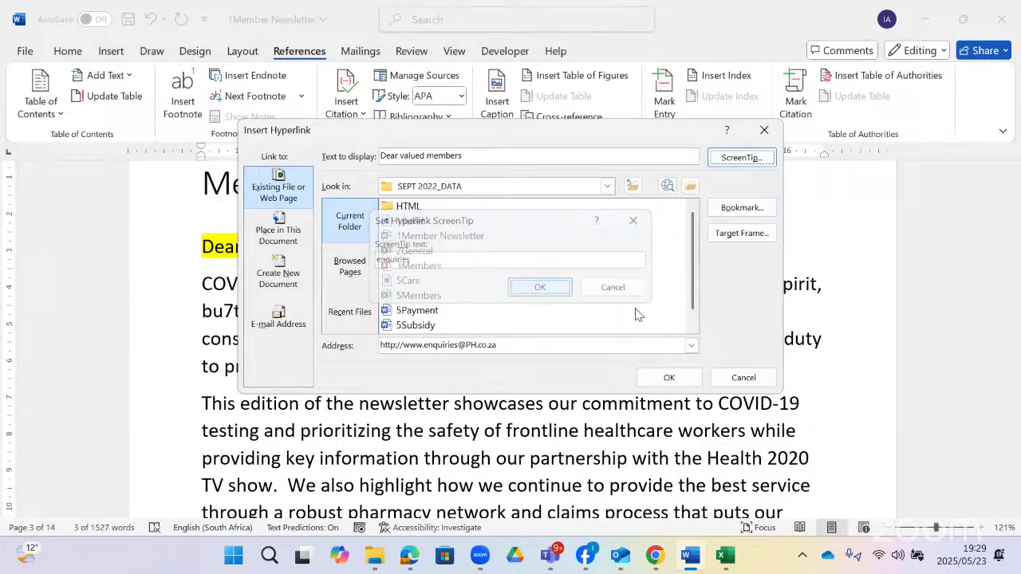
{"action": "left_click", "coordinate": [663, 379]}
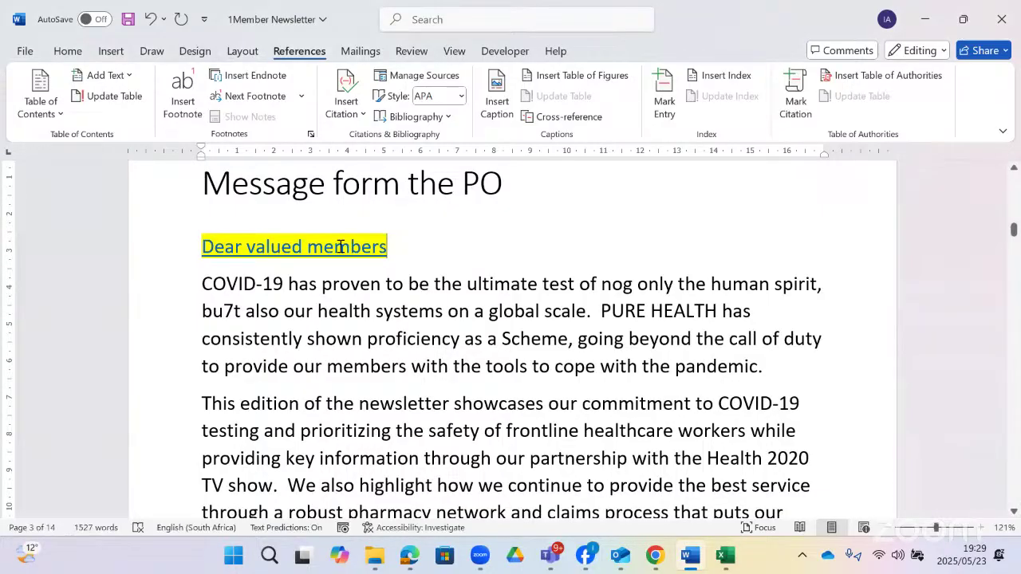
- After rechecking the task, change the hyperlink's ScreenTip to 'Covid 19' and save the edit
{"action": "mouse_move", "coordinate": [343, 253]}
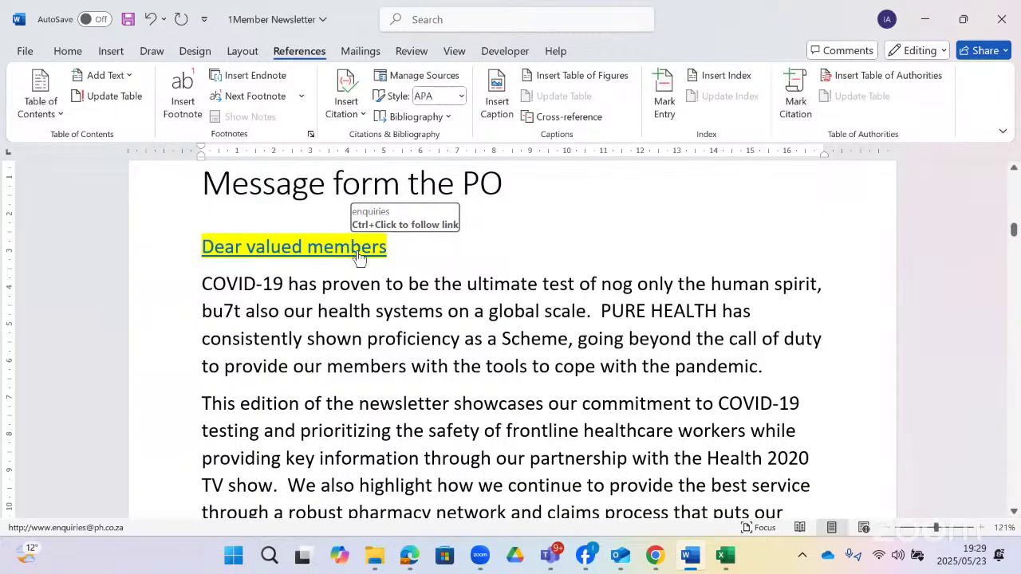
{"action": "left_click", "coordinate": [358, 253], "text": "ctrl"}
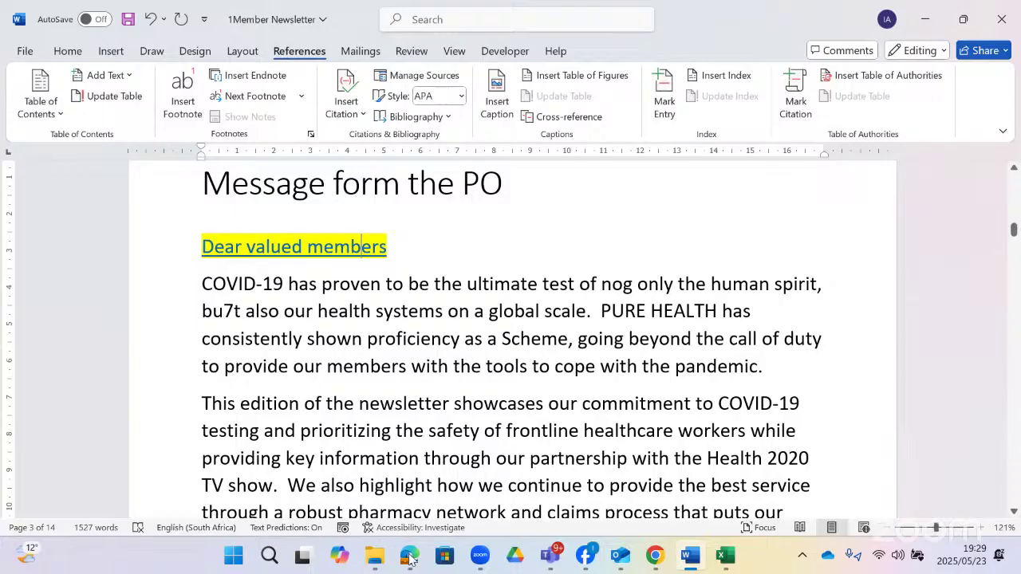
{"action": "left_click", "coordinate": [409, 555]}
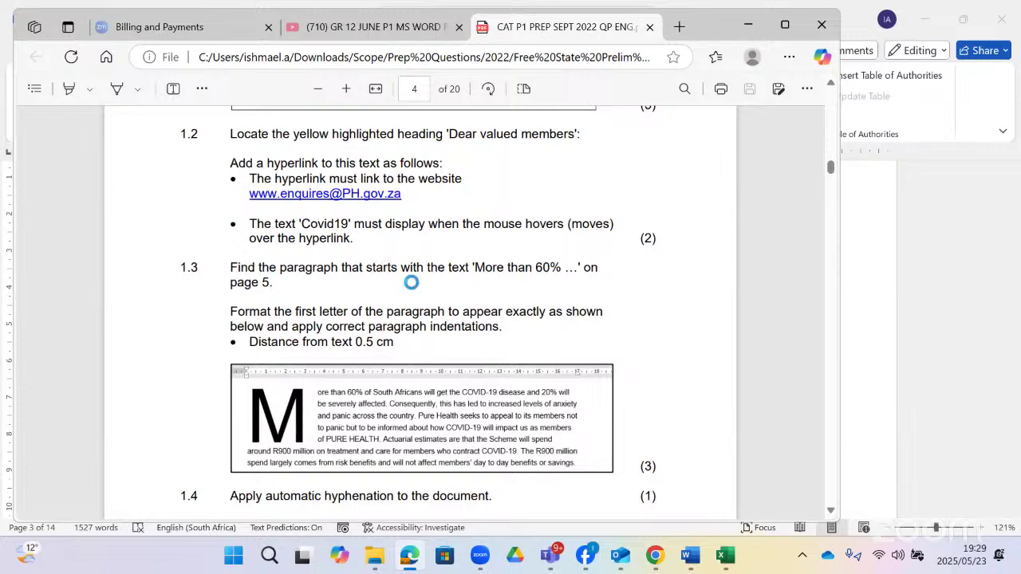
{"action": "key", "text": "alt+Tab"}
{"action": "left_click", "coordinate": [736, 158]}
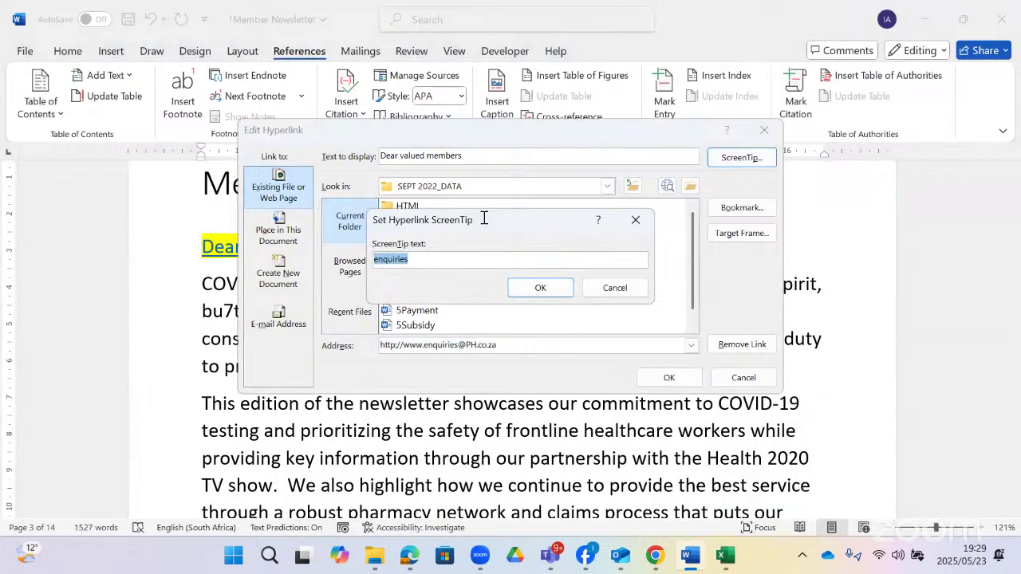
{"action": "type", "text": "Covid 19"}
{"action": "key", "text": "Return"}
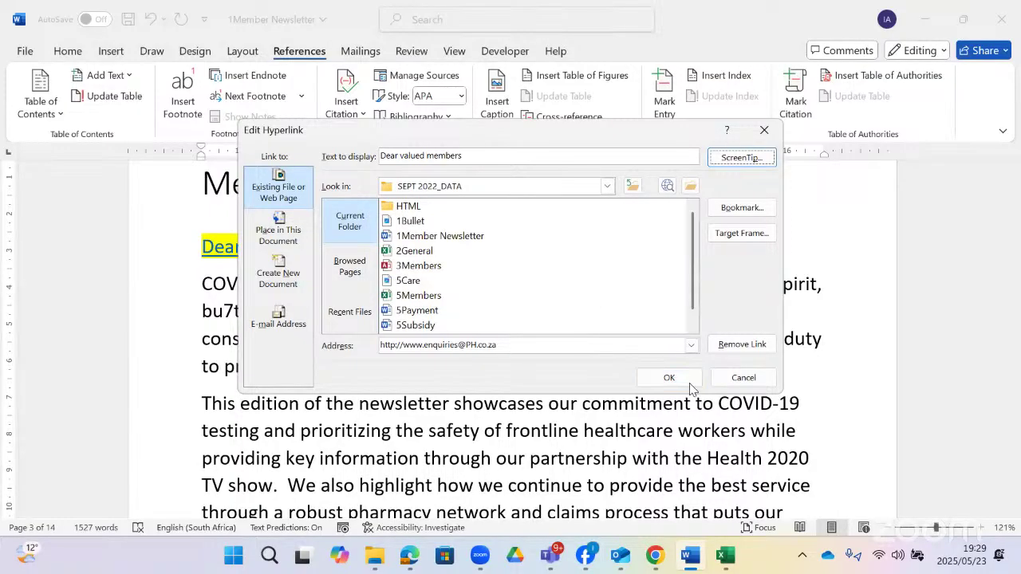
{"action": "left_click", "coordinate": [682, 379]}
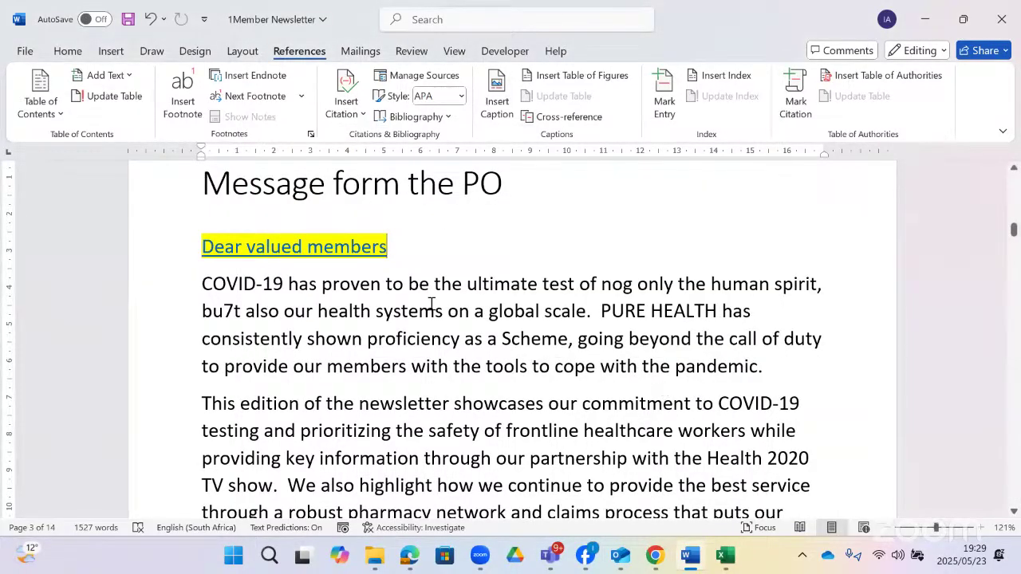
{"action": "mouse_move", "coordinate": [334, 249]}
{"action": "key", "text": "alt+Tab"}
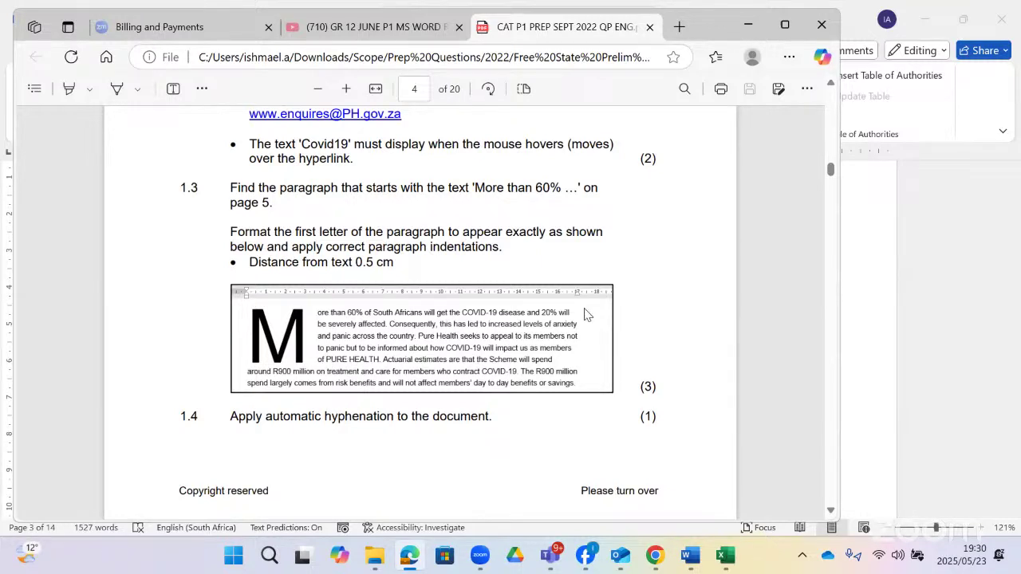
{"action": "scroll", "coordinate": [468, 323], "scroll_direction": "down", "scroll_amount": 2}
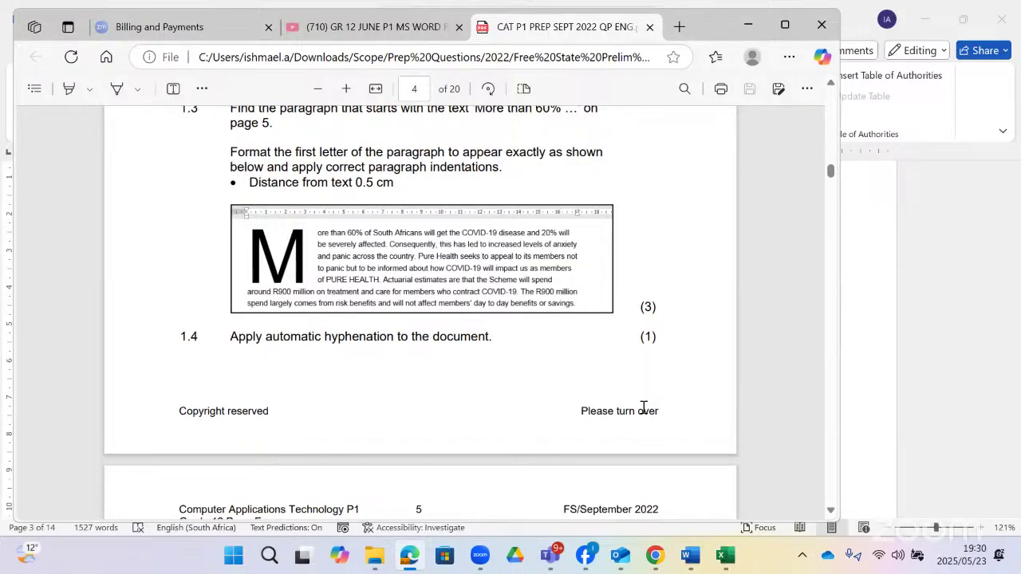
{"action": "key", "text": "alt+Tab"}
- Scroll to the 'More than 60%' paragraph and preview the Insert tab's Drop Cap options
{"action": "scroll", "coordinate": [393, 343], "scroll_direction": "down", "scroll_amount": 8}
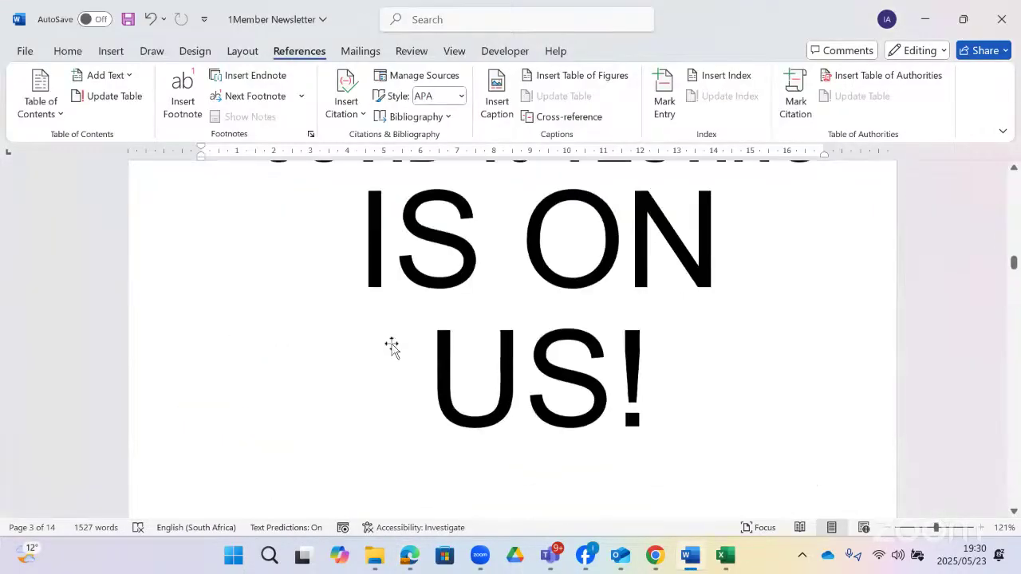
{"action": "scroll", "coordinate": [394, 345], "scroll_direction": "down", "scroll_amount": 7}
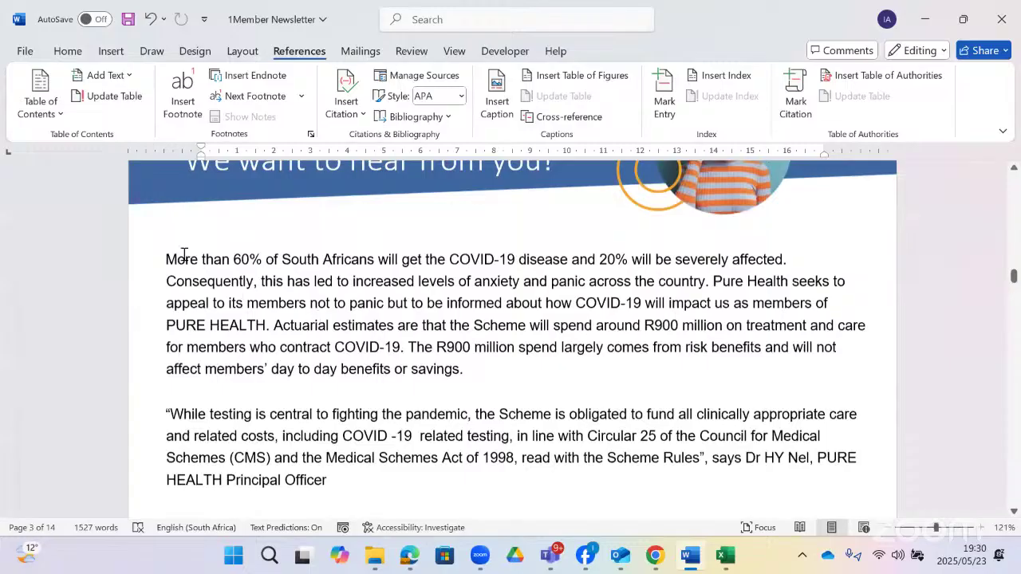
{"action": "scroll", "coordinate": [183, 254], "scroll_direction": "down", "scroll_amount": 1}
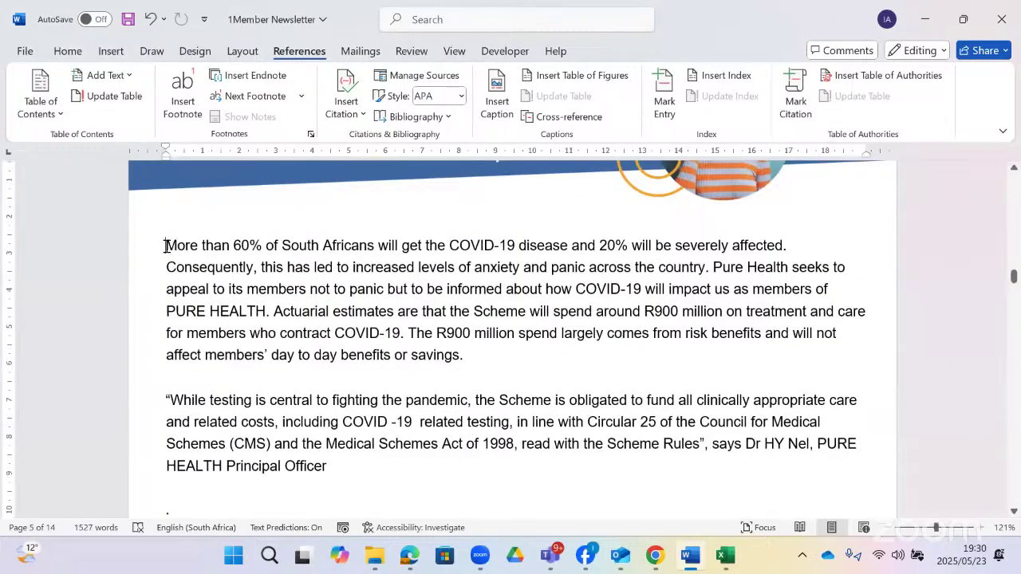
{"action": "left_click", "coordinate": [112, 51]}
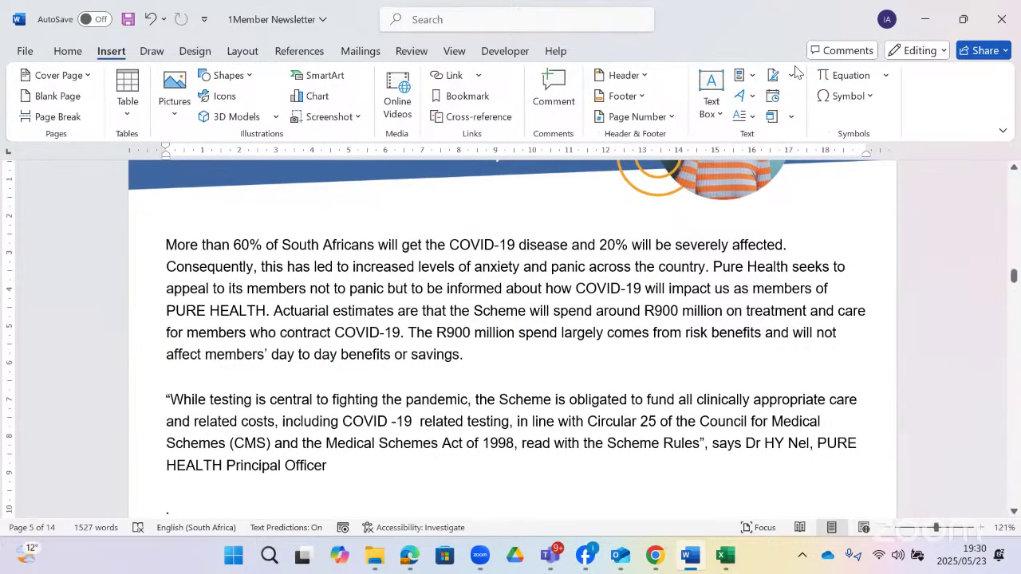
{"action": "left_click", "coordinate": [743, 116]}
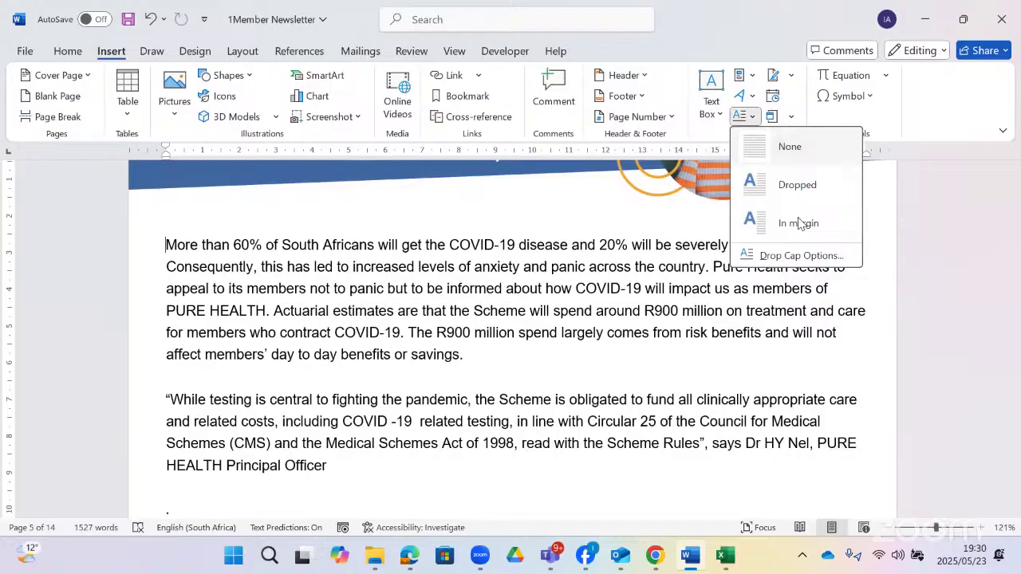
{"action": "left_click", "coordinate": [772, 256]}
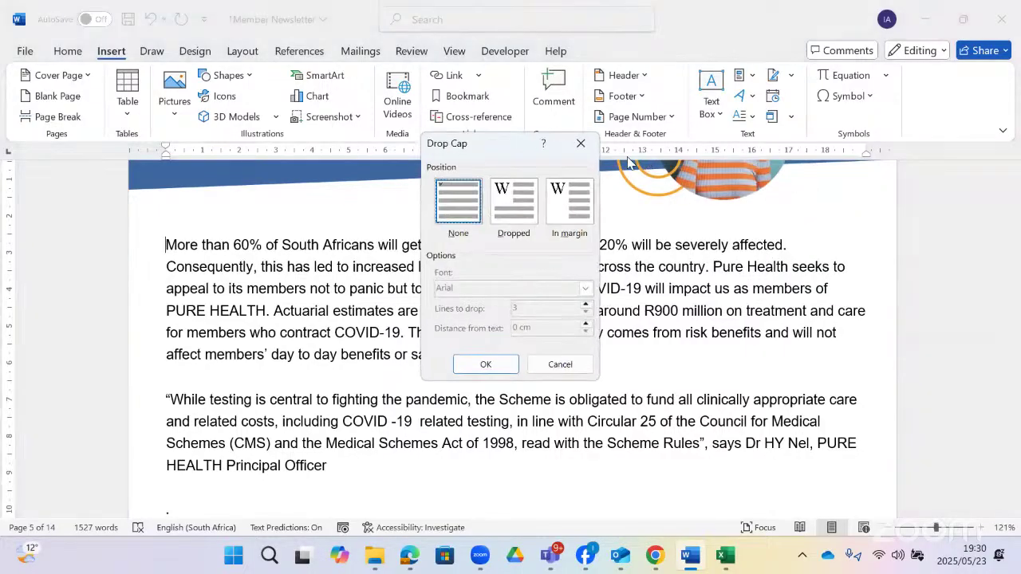
{"action": "left_click", "coordinate": [582, 144]}
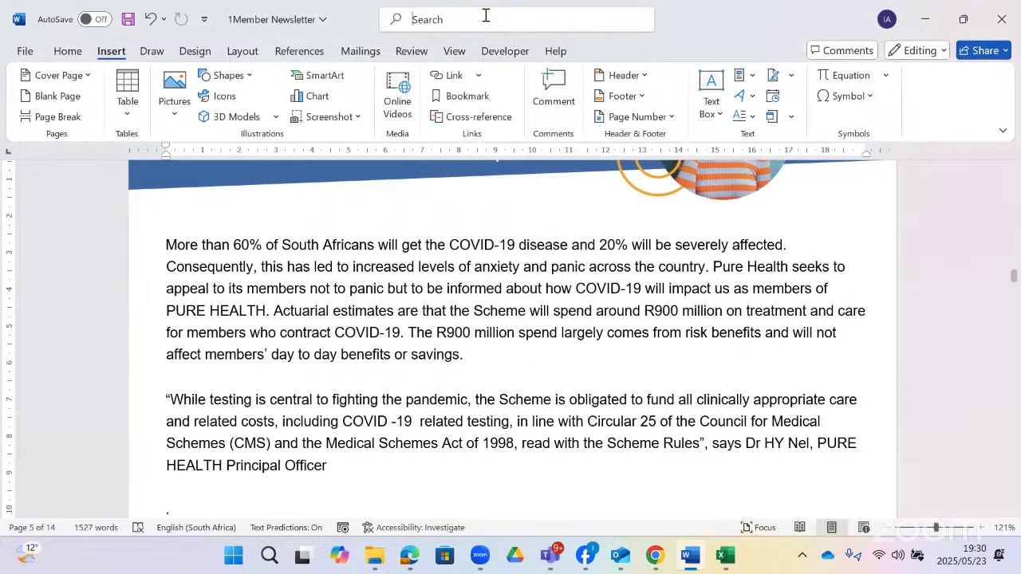
- Apply a Dropped capital M, 6 lines deep and 0,5 cm from the text
{"action": "left_click", "coordinate": [486, 19]}
{"action": "type", "text": "drop"}
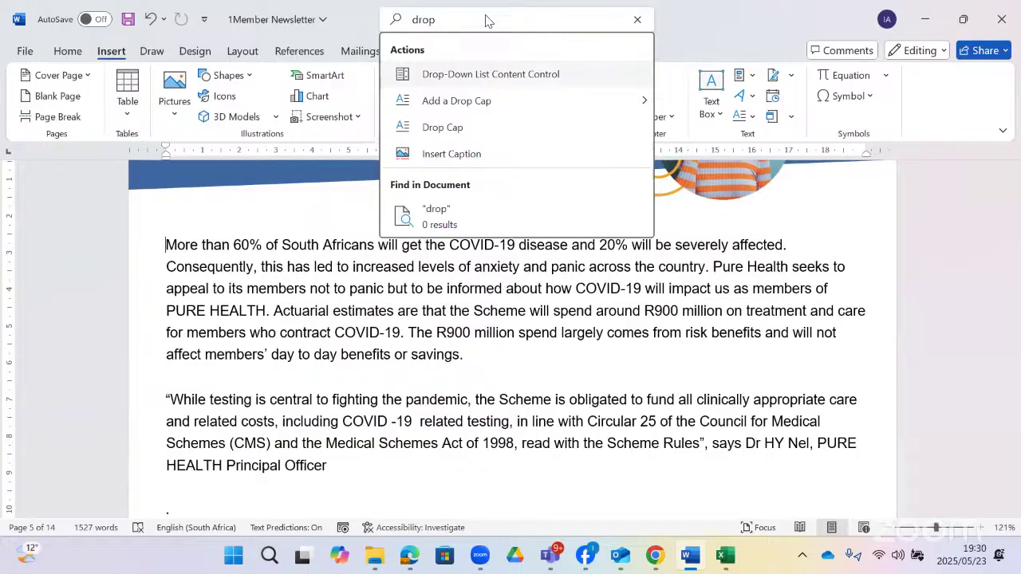
{"action": "mouse_move", "coordinate": [534, 109]}
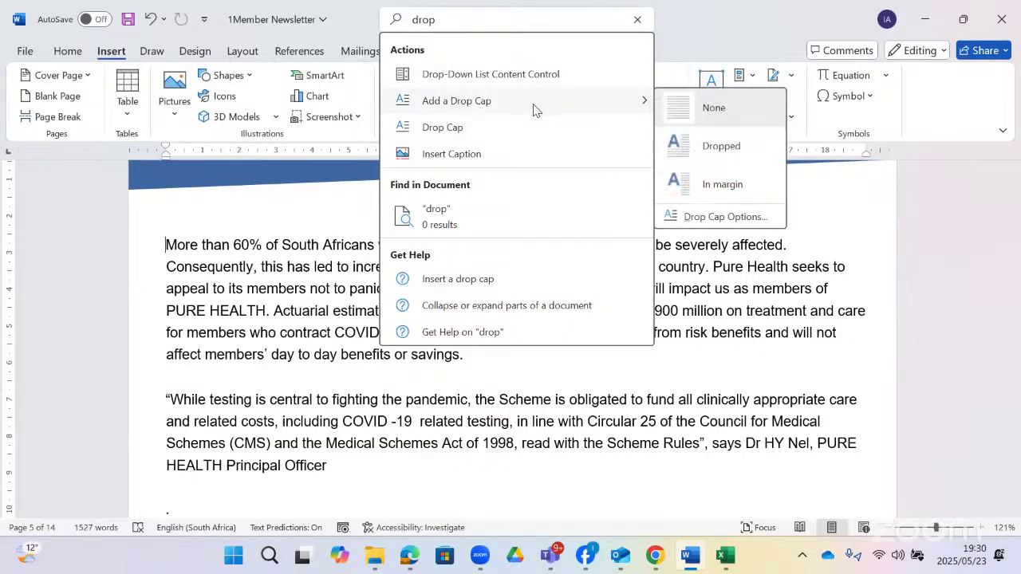
{"action": "left_click", "coordinate": [705, 217]}
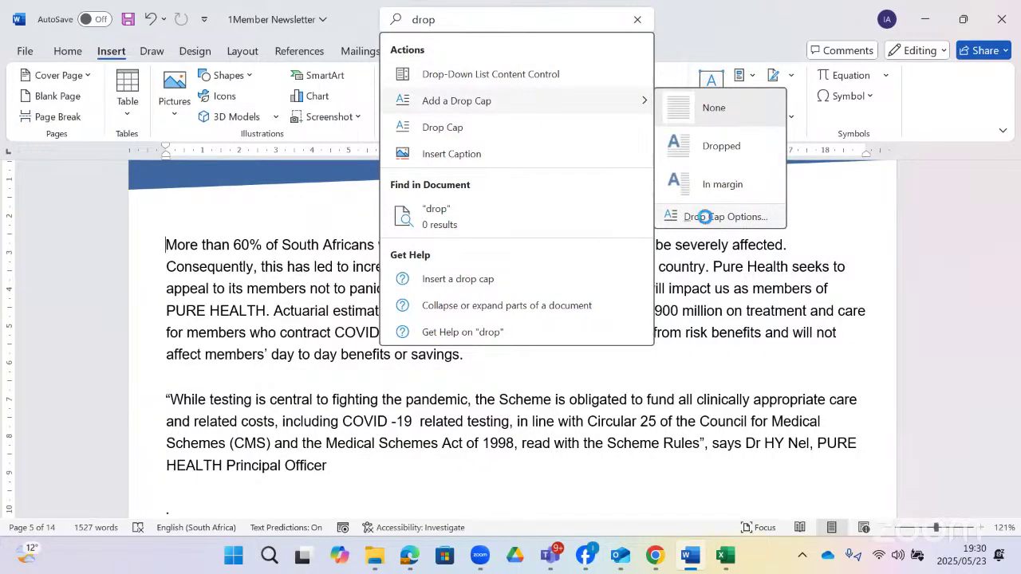
{"action": "left_click", "coordinate": [511, 209]}
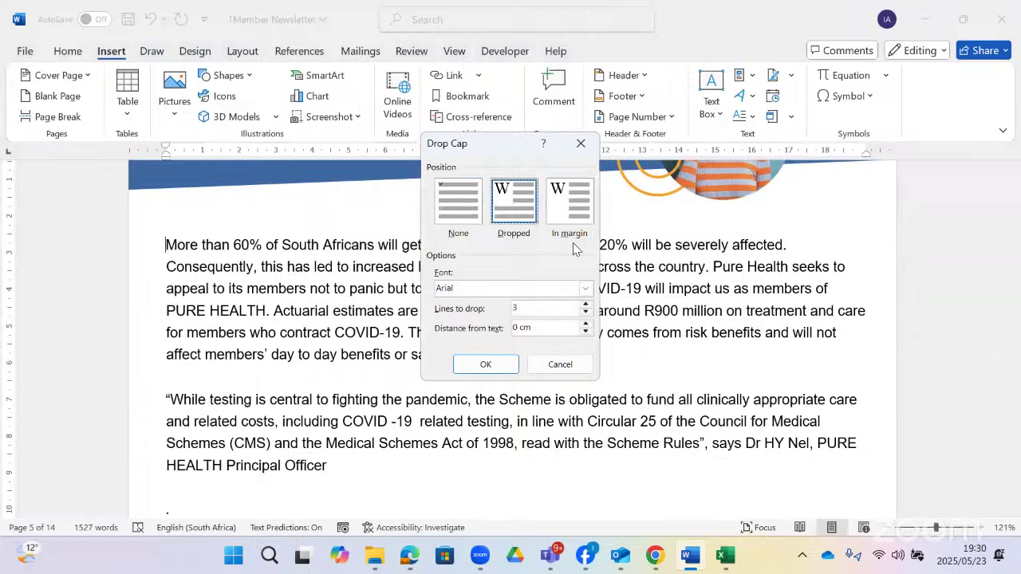
{"action": "left_click", "coordinate": [586, 305]}
{"action": "left_click", "coordinate": [586, 304]}
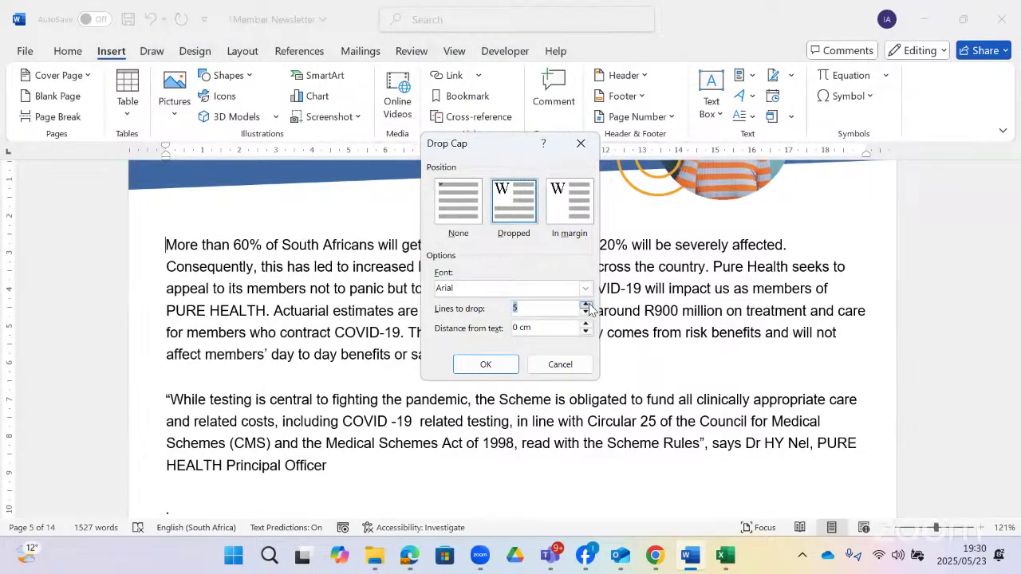
{"action": "left_click", "coordinate": [586, 323]}
{"action": "left_click", "coordinate": [586, 324]}
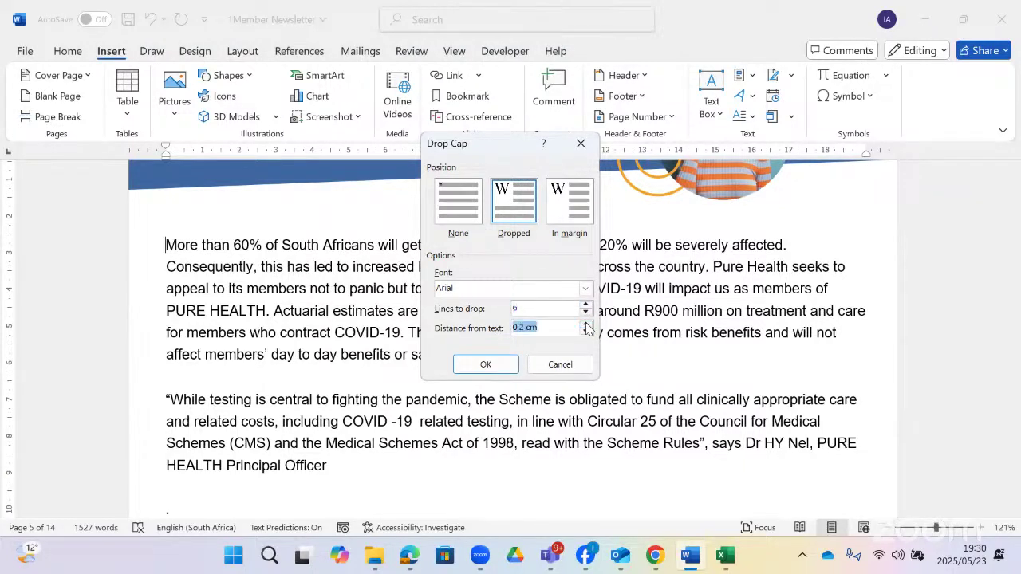
{"action": "left_click", "coordinate": [477, 365]}
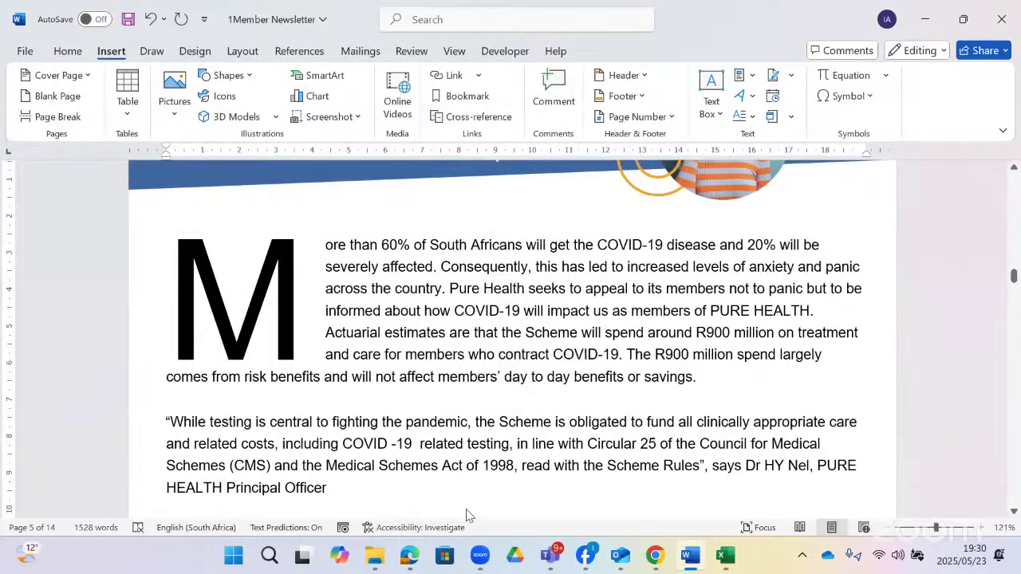
{"action": "left_click", "coordinate": [409, 556]}
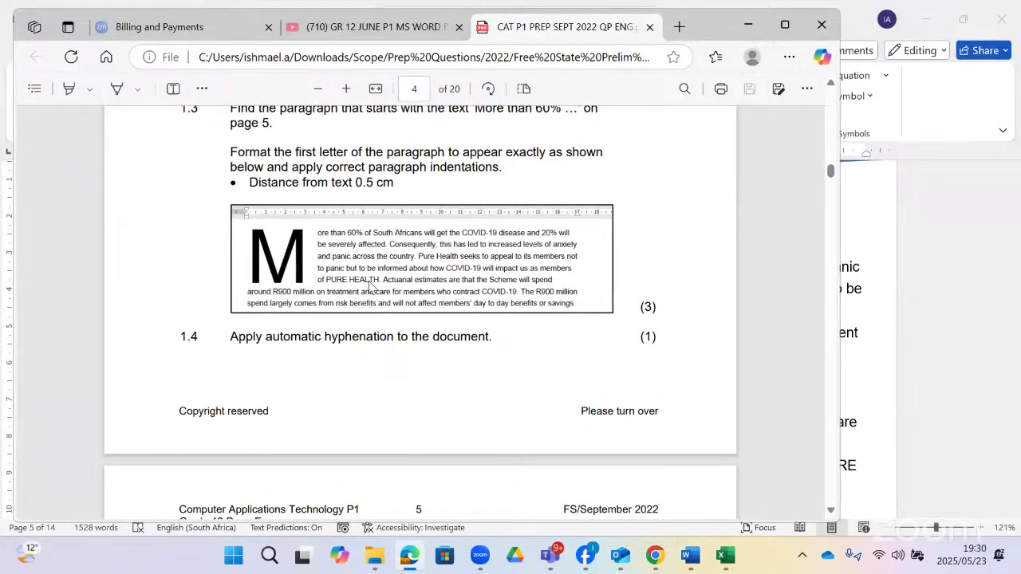
- Scroll the exam PDF to page 5 showing questions 1.5 and 1.6
{"action": "scroll", "coordinate": [593, 366], "scroll_direction": "down", "scroll_amount": 1}
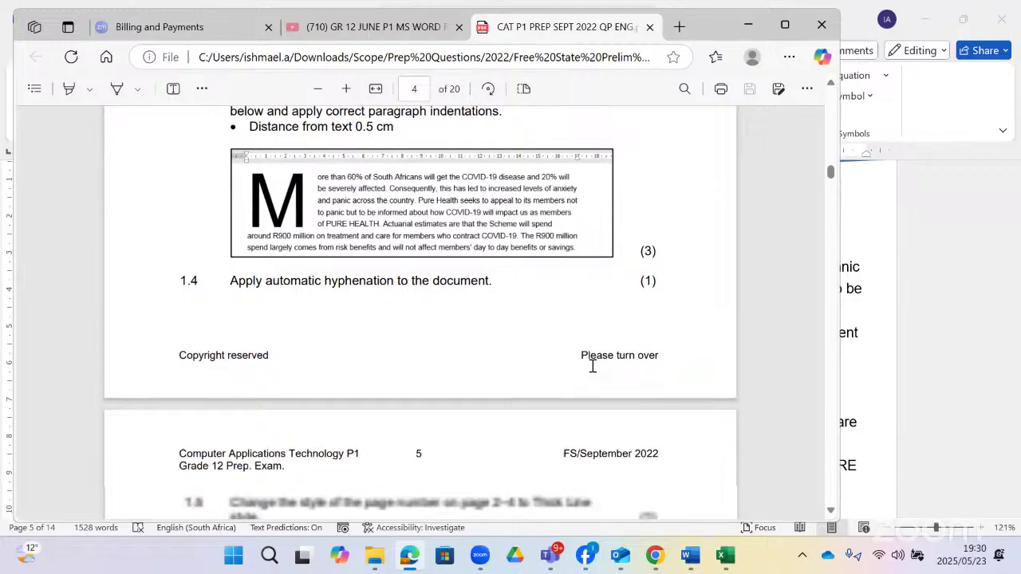
{"action": "scroll", "coordinate": [593, 366], "scroll_direction": "down", "scroll_amount": 3}
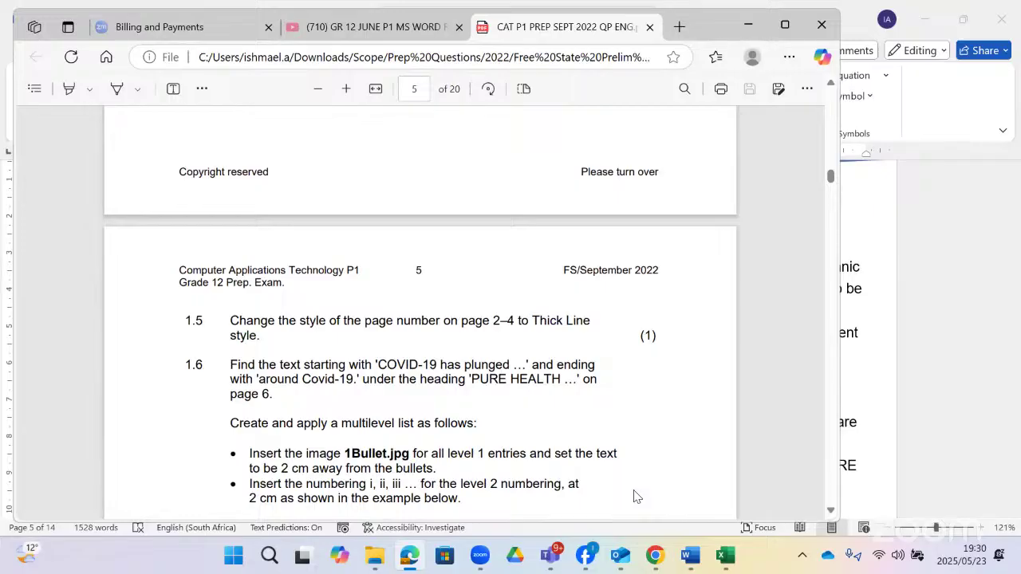
- Turn on Automatic hyphenation through the 'hyp' search and confirm it under Layout > Hyphenation
{"action": "left_click", "coordinate": [689, 554]}
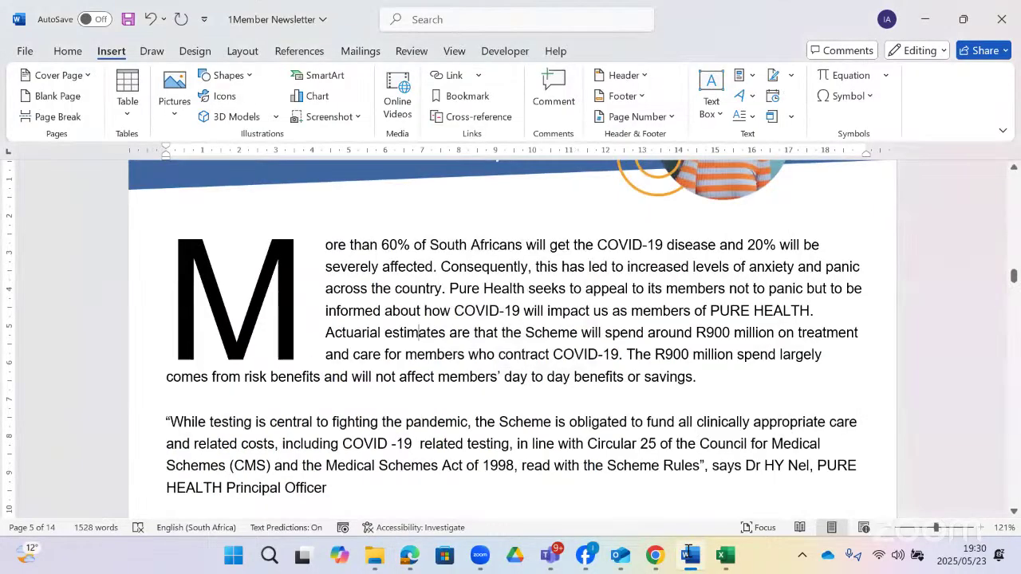
{"action": "left_click", "coordinate": [416, 20]}
{"action": "type", "text": "hyp"}
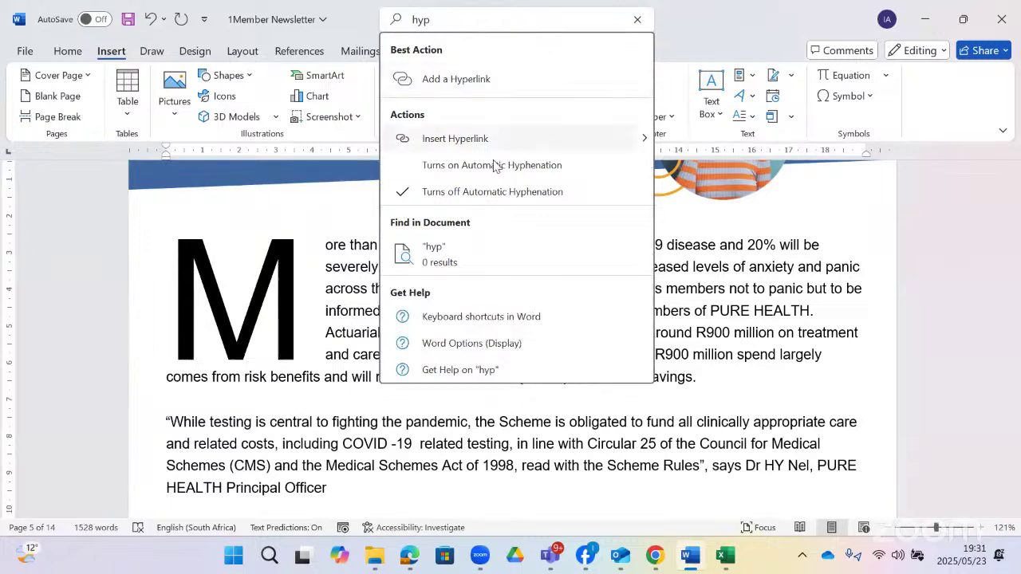
{"action": "left_click", "coordinate": [462, 167]}
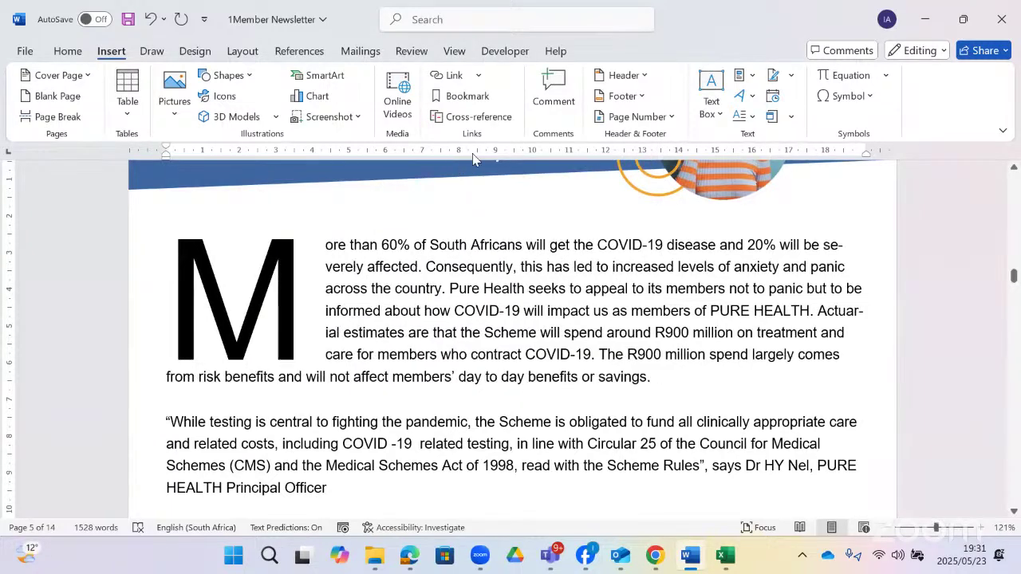
{"action": "left_click", "coordinate": [243, 51]}
{"action": "left_click", "coordinate": [264, 118]}
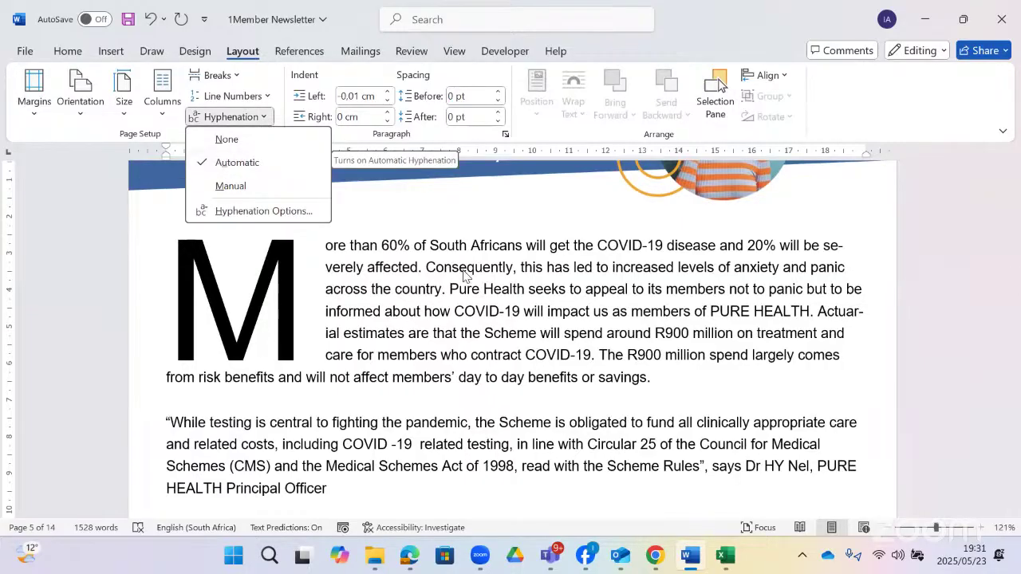
{"action": "left_click", "coordinate": [670, 357]}
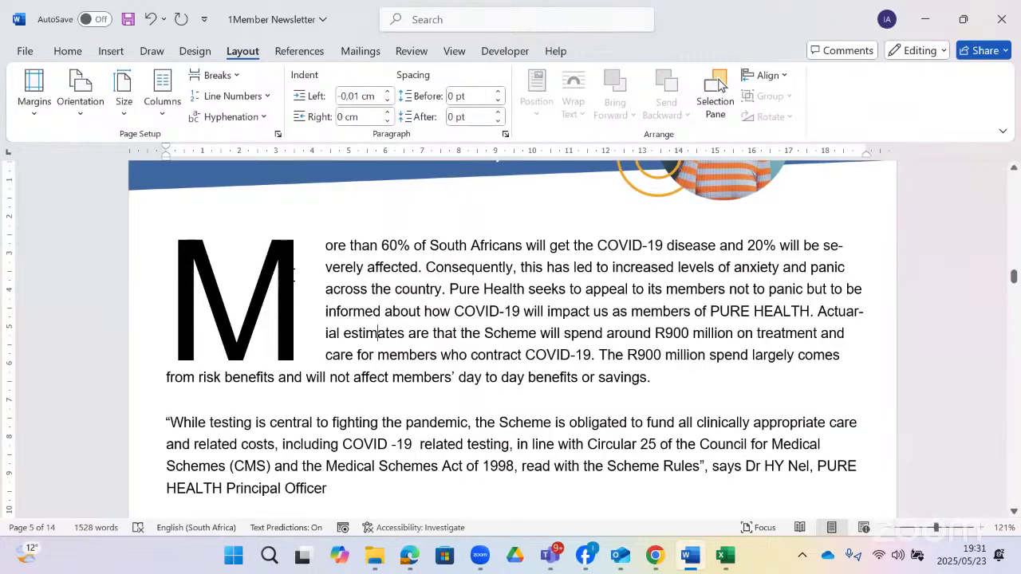
{"action": "key", "text": "alt+Tab"}
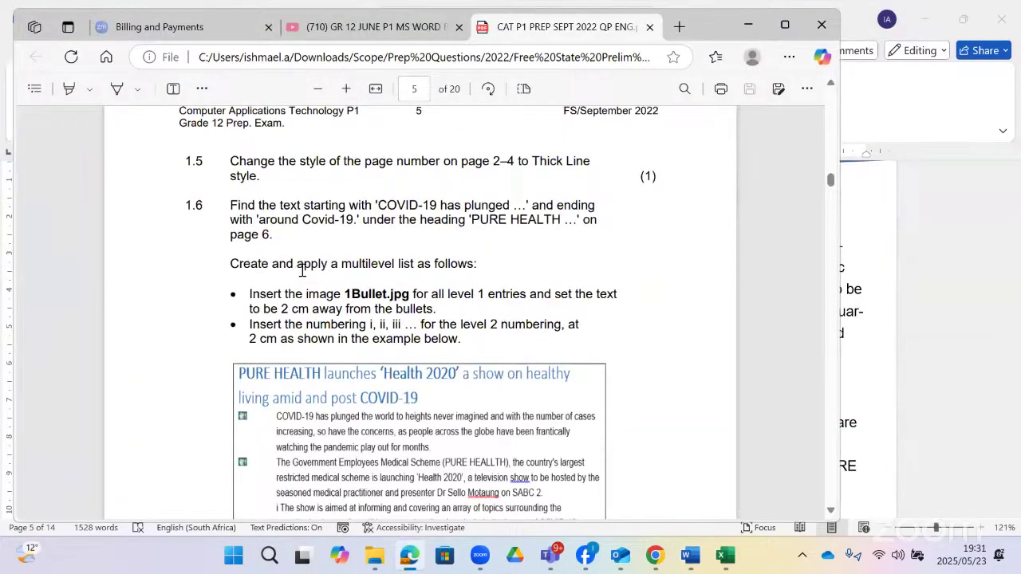
- Scroll the exam paper back up on page 5 to review the questions
{"action": "scroll", "coordinate": [292, 261], "scroll_direction": "up", "scroll_amount": 1}
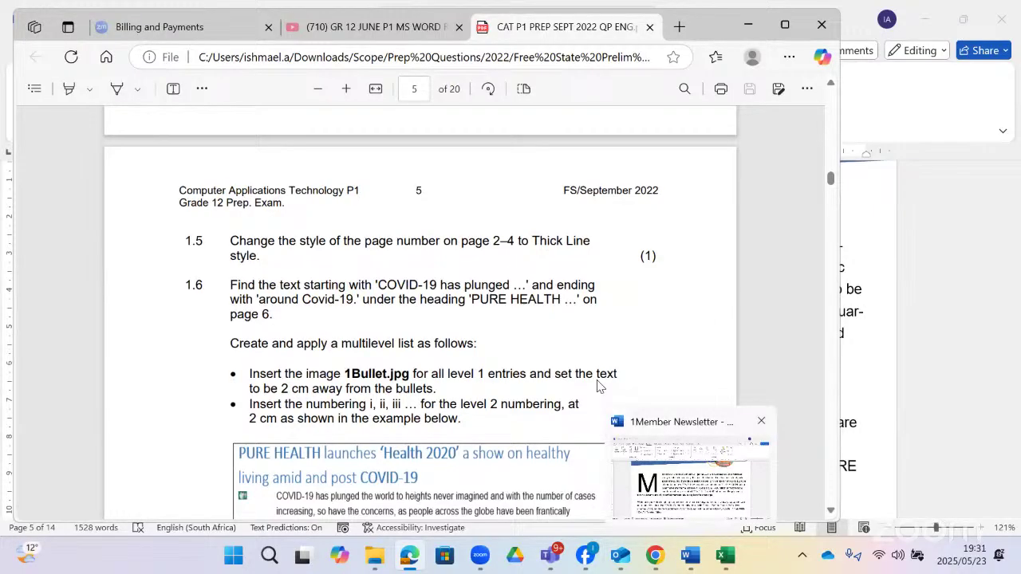
- Open the page-2 footer for editing at the line holding the page number
{"action": "scroll", "coordinate": [444, 316], "scroll_direction": "down", "scroll_amount": 10}
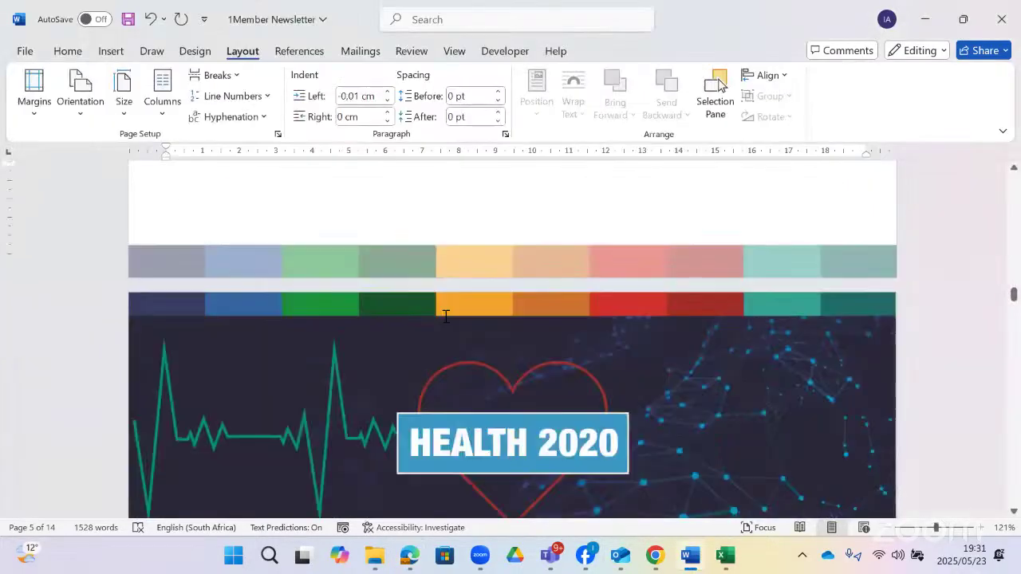
{"action": "scroll", "coordinate": [446, 316], "scroll_direction": "down", "scroll_amount": 15}
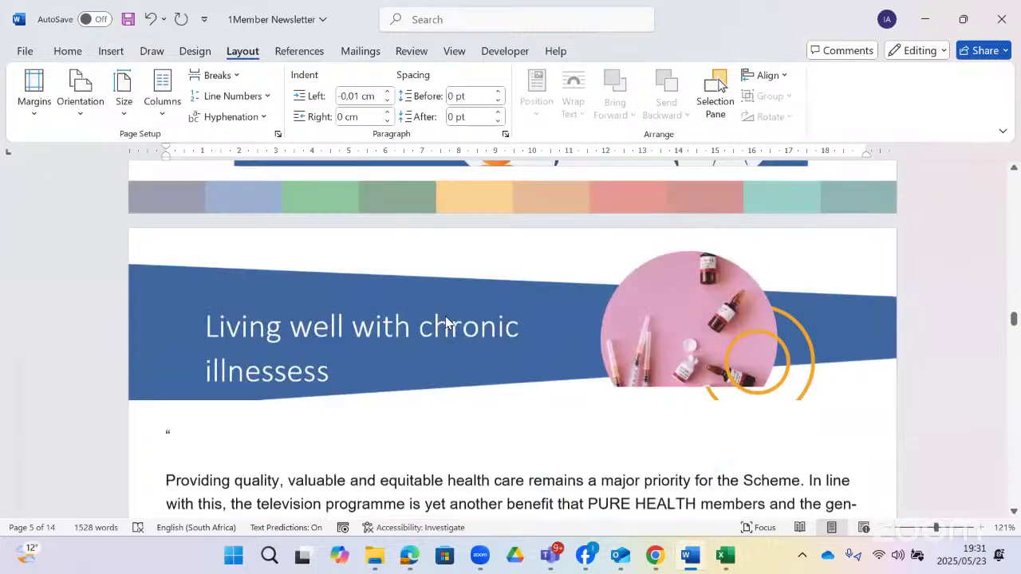
{"action": "scroll", "coordinate": [446, 317], "scroll_direction": "up", "scroll_amount": 1}
{"action": "scroll", "coordinate": [446, 316], "scroll_direction": "down", "scroll_amount": 3}
{"action": "scroll", "coordinate": [446, 317], "scroll_direction": "down", "scroll_amount": 12}
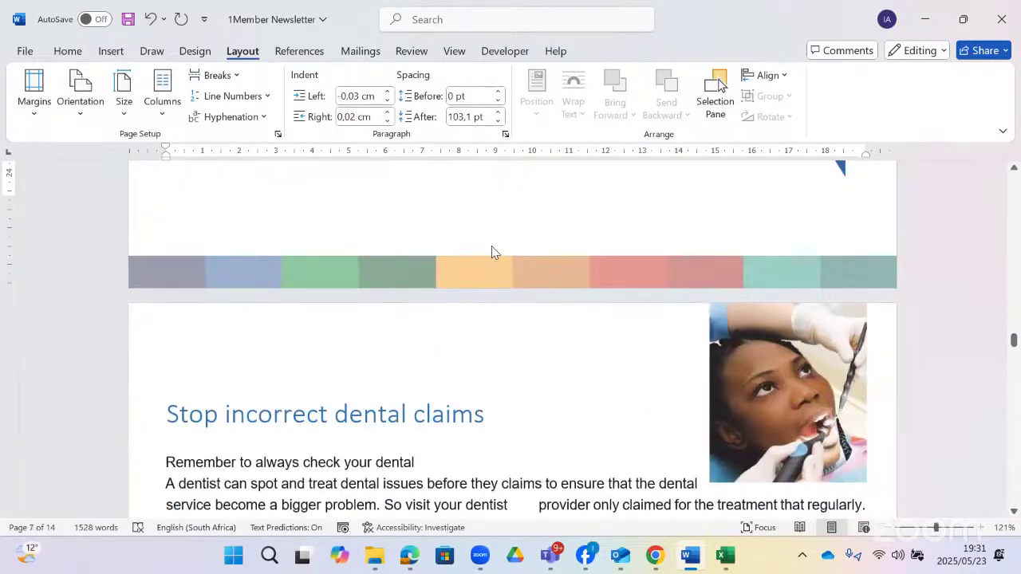
{"action": "double_click", "coordinate": [493, 242]}
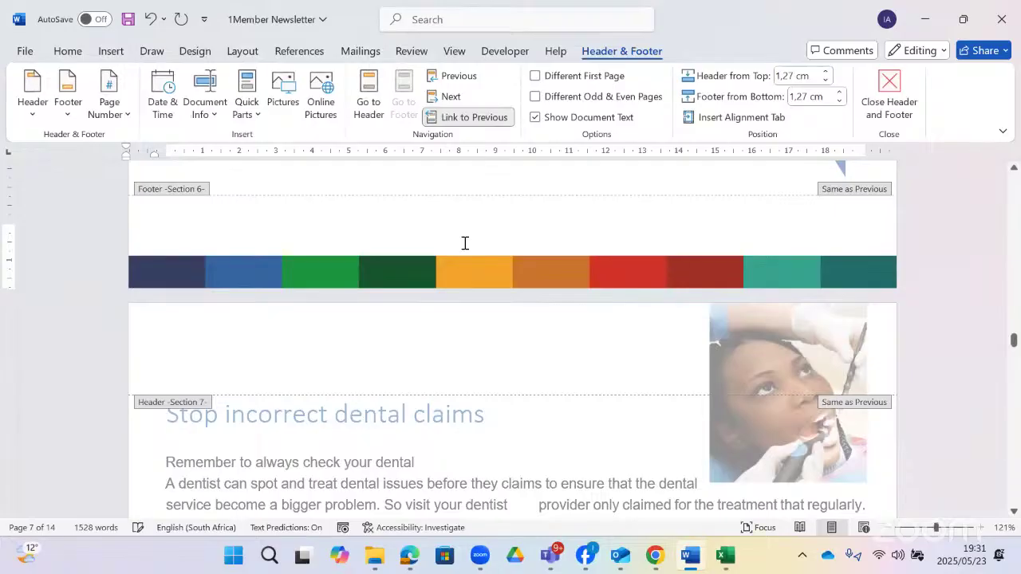
{"action": "scroll", "coordinate": [465, 249], "scroll_direction": "up", "scroll_amount": 12}
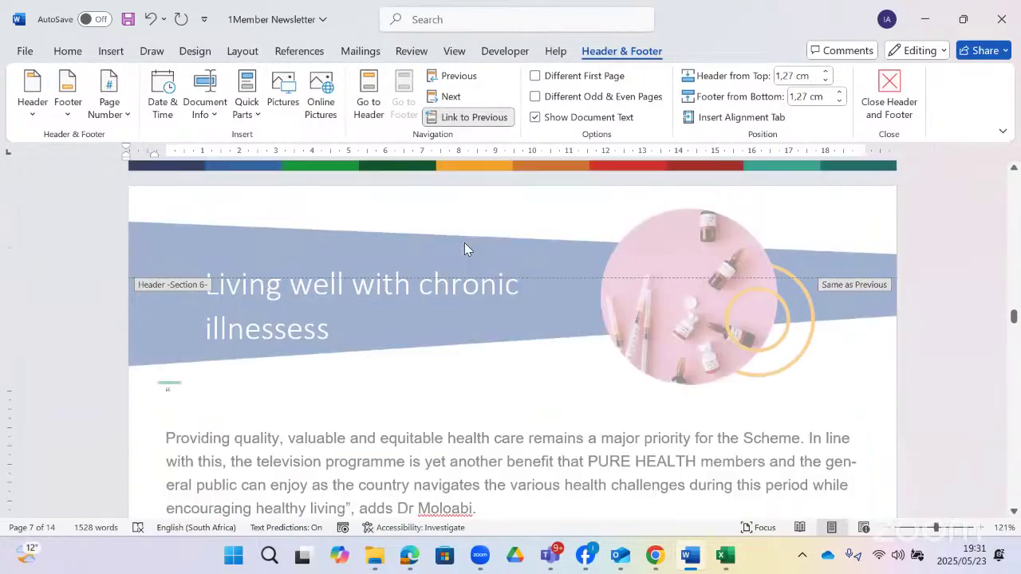
{"action": "scroll", "coordinate": [465, 249], "scroll_direction": "down", "scroll_amount": 4}
{"action": "scroll", "coordinate": [464, 249], "scroll_direction": "down", "scroll_amount": 15}
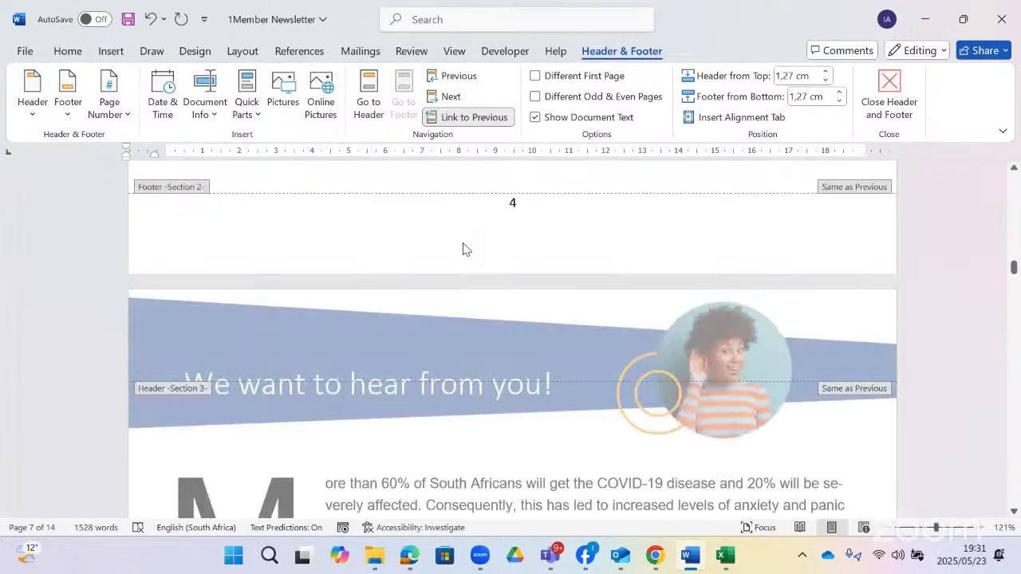
{"action": "left_click_drag", "start_coordinate": [1013, 256], "coordinate": [1012, 169]}
{"action": "scroll", "coordinate": [529, 321], "scroll_direction": "down", "scroll_amount": 15}
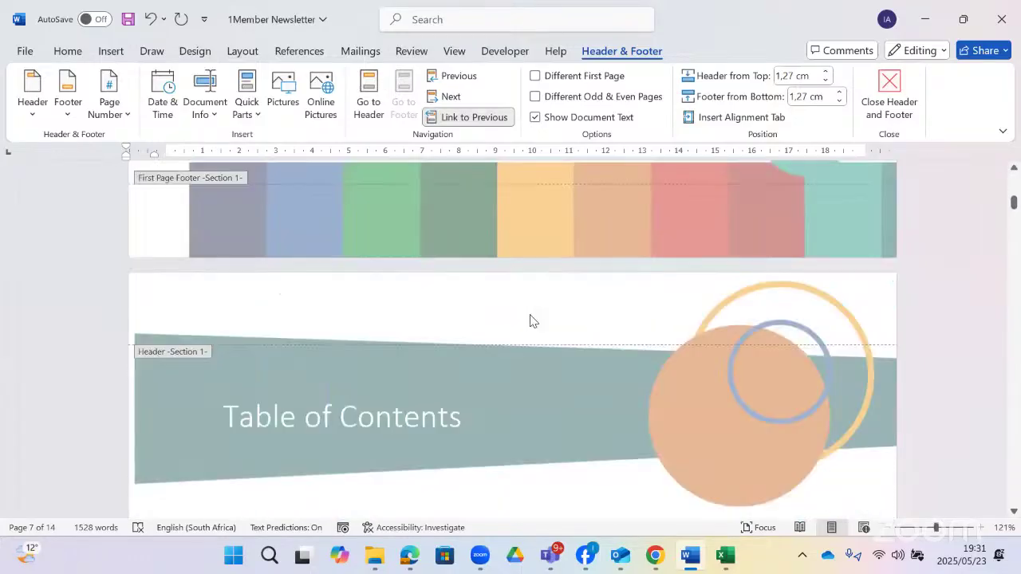
{"action": "scroll", "coordinate": [389, 318], "scroll_direction": "up", "scroll_amount": 2}
{"action": "scroll", "coordinate": [239, 319], "scroll_direction": "up", "scroll_amount": 2}
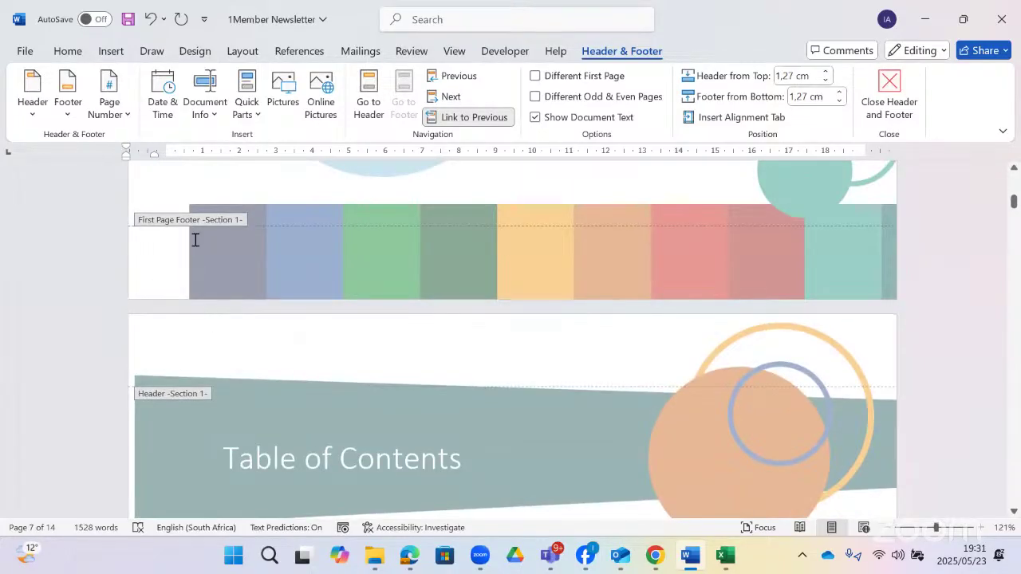
{"action": "scroll", "coordinate": [232, 237], "scroll_direction": "down", "scroll_amount": 2}
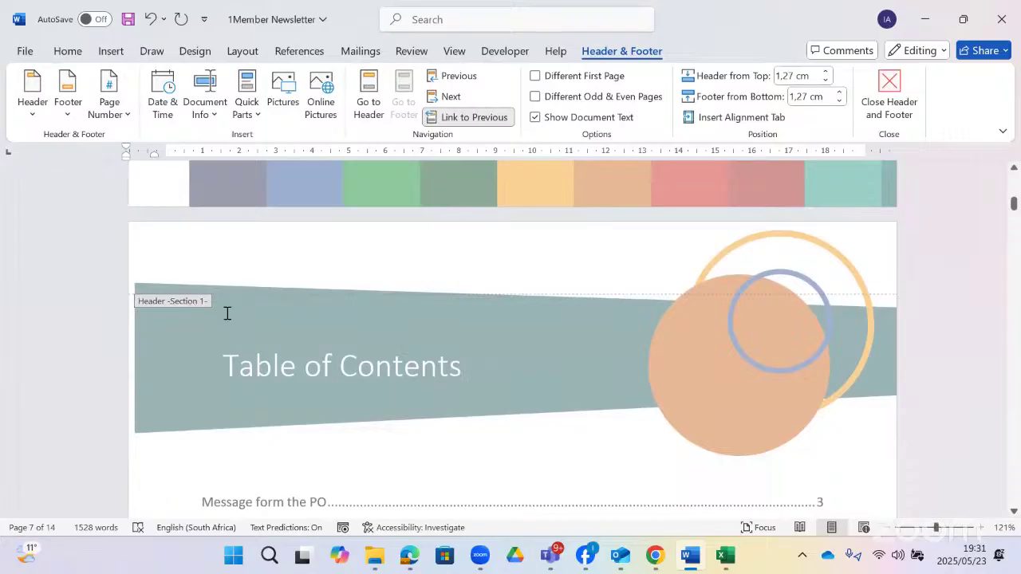
{"action": "scroll", "coordinate": [227, 313], "scroll_direction": "down", "scroll_amount": 20}
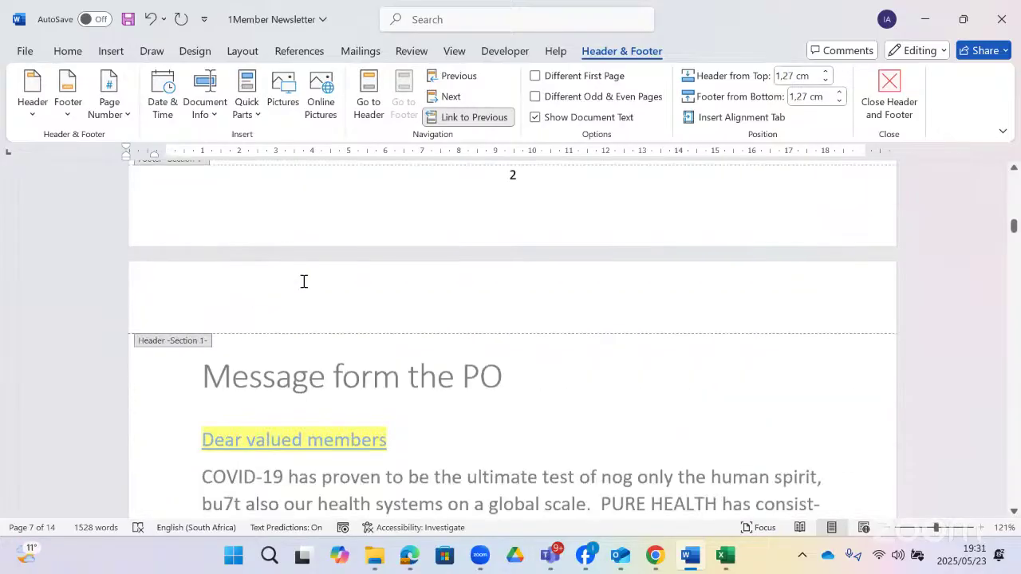
{"action": "scroll", "coordinate": [335, 284], "scroll_direction": "up", "scroll_amount": 2}
{"action": "left_click", "coordinate": [534, 281]}
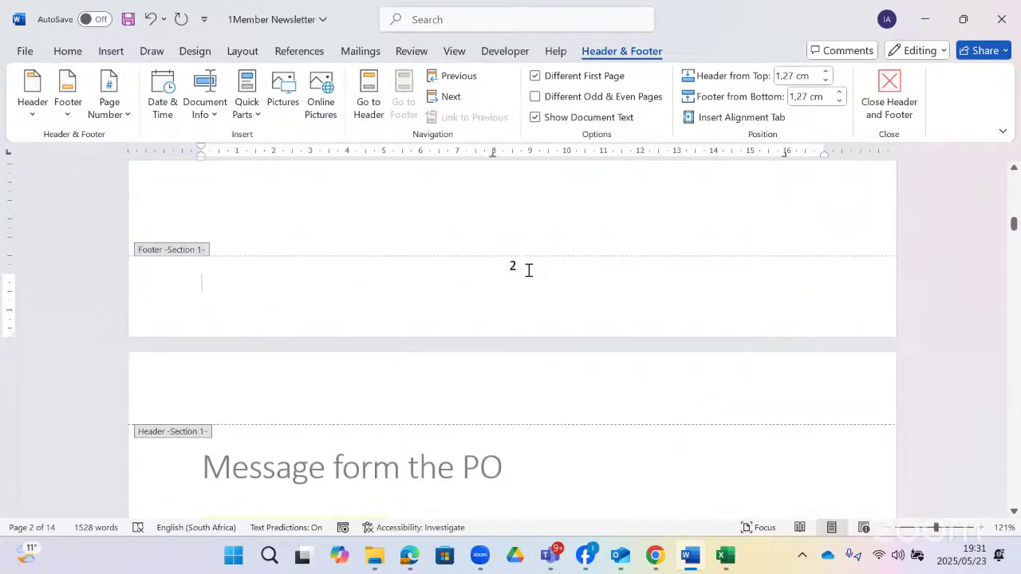
{"action": "left_click", "coordinate": [529, 269]}
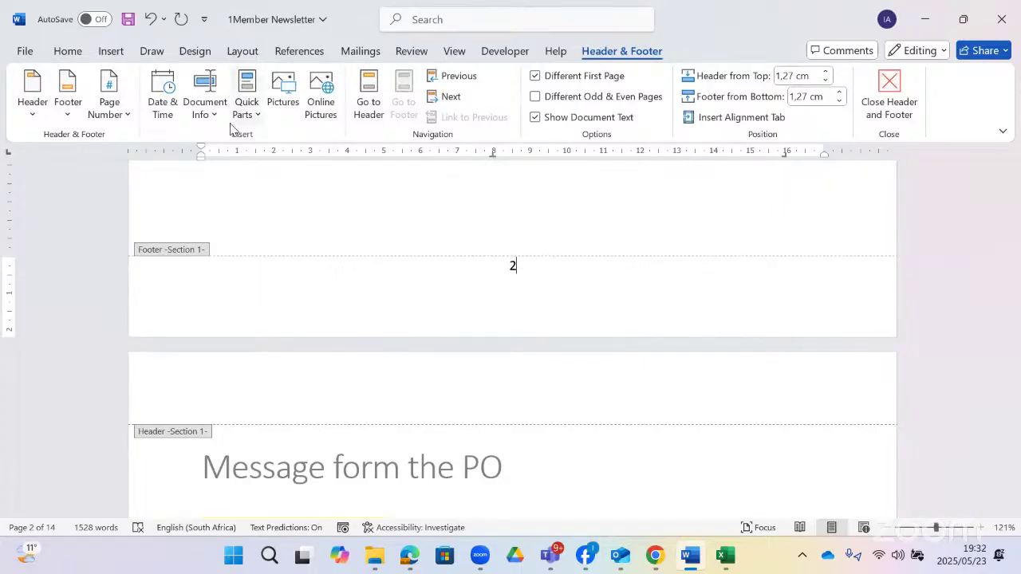
- Insert a Bottom of Page Thick Line page number, then close the footer
{"action": "left_click", "coordinate": [124, 120]}
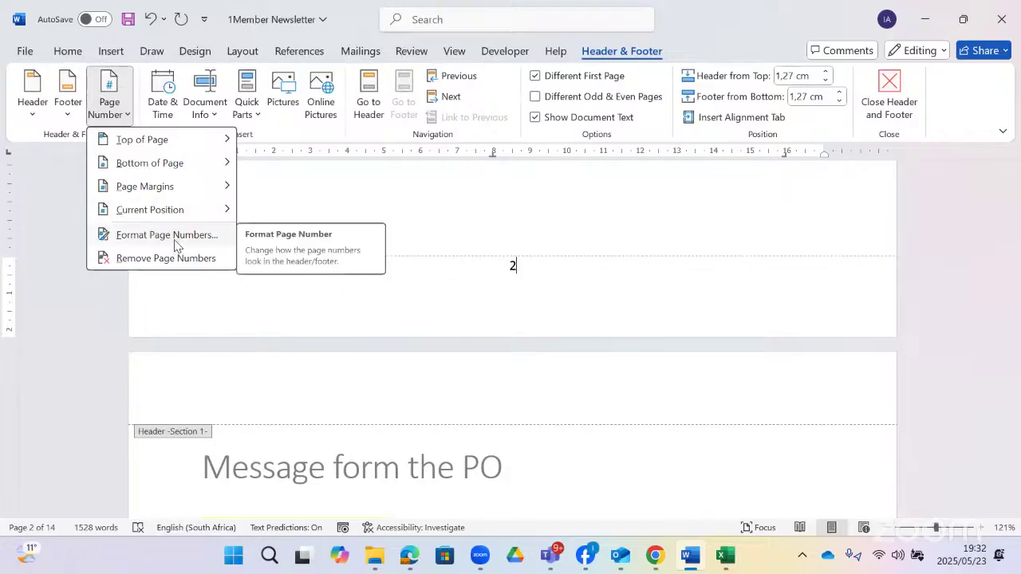
{"action": "mouse_move", "coordinate": [210, 165]}
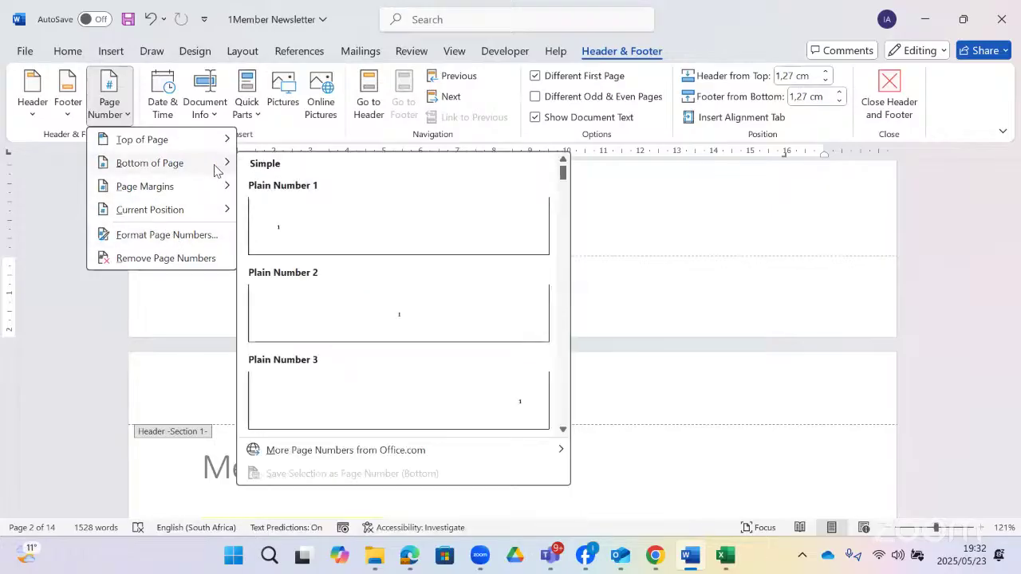
{"action": "scroll", "coordinate": [437, 322], "scroll_direction": "down", "scroll_amount": 10}
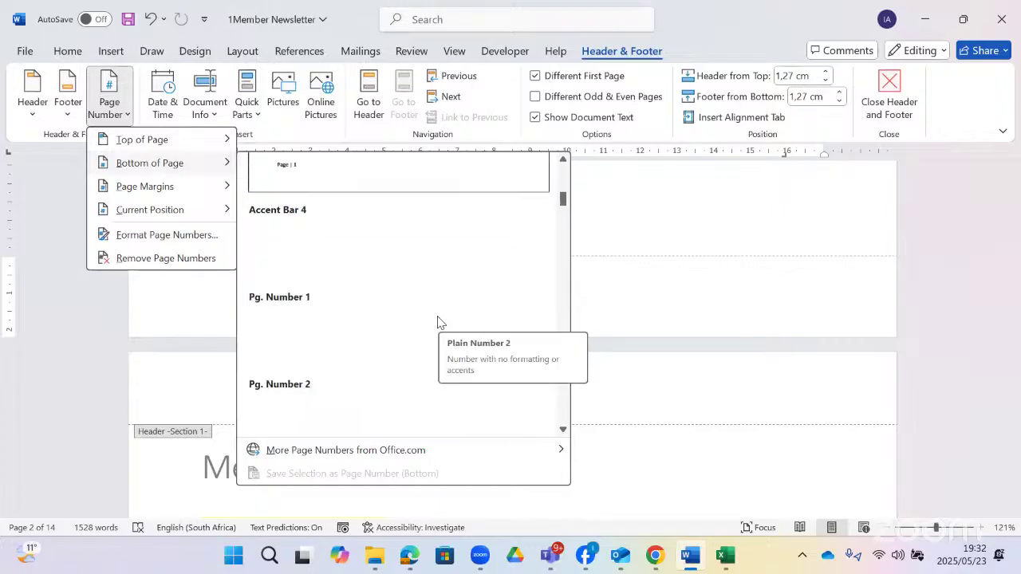
{"action": "scroll", "coordinate": [437, 322], "scroll_direction": "down", "scroll_amount": 12}
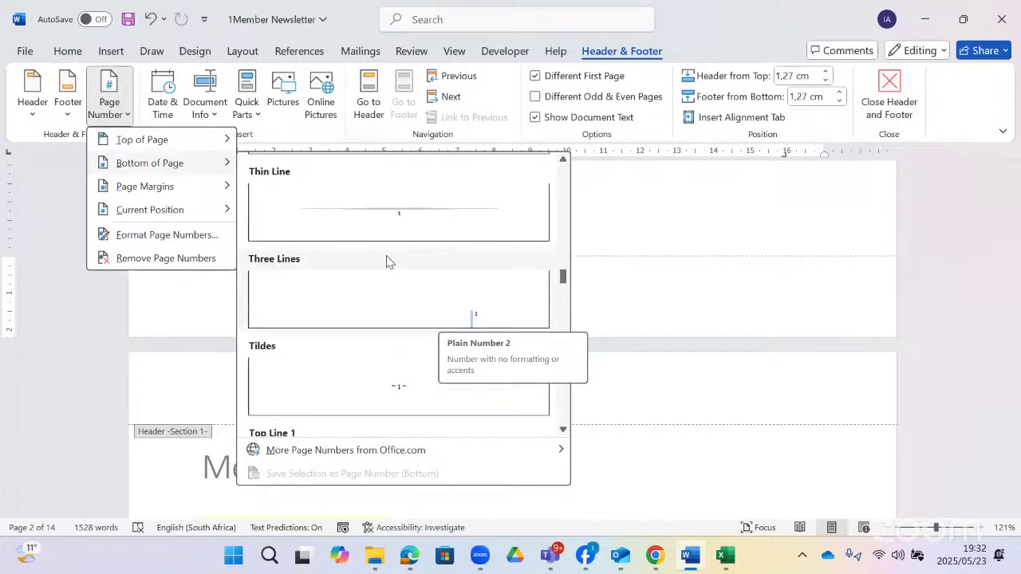
{"action": "scroll", "coordinate": [389, 259], "scroll_direction": "up", "scroll_amount": 3}
{"action": "scroll", "coordinate": [390, 291], "scroll_direction": "down", "scroll_amount": 3}
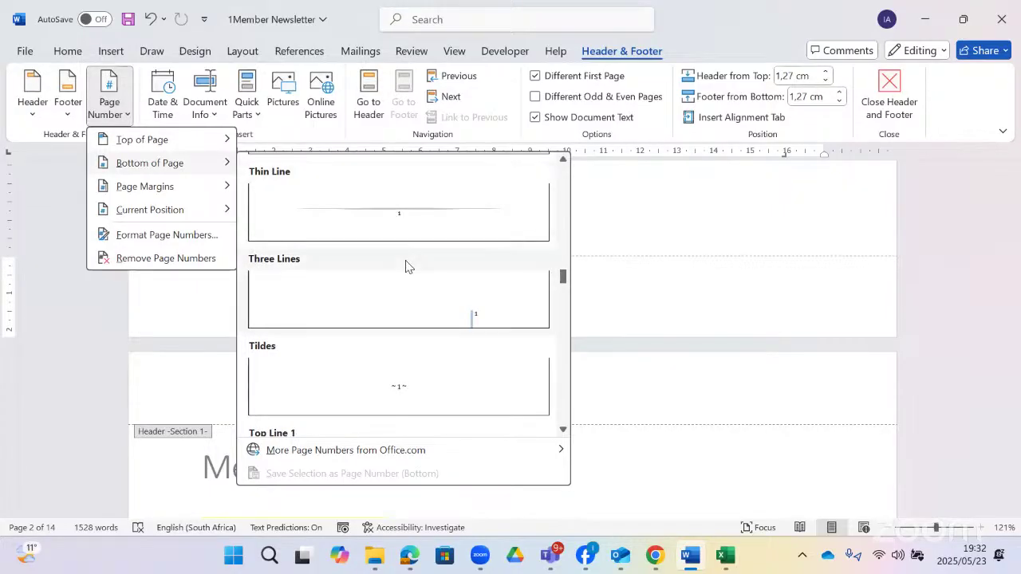
{"action": "scroll", "coordinate": [404, 268], "scroll_direction": "up", "scroll_amount": 3}
{"action": "left_click", "coordinate": [389, 366]}
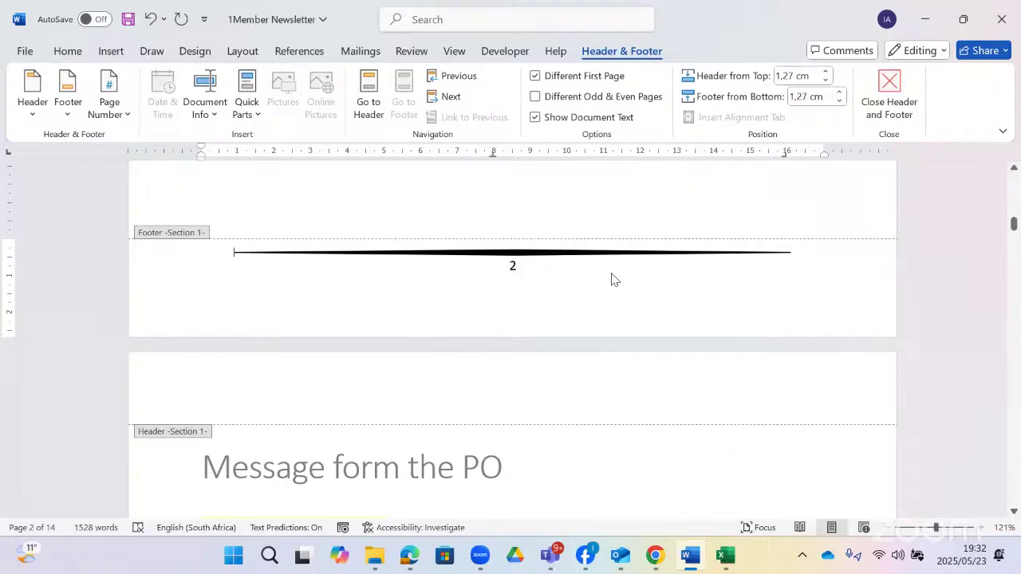
{"action": "scroll", "coordinate": [593, 238], "scroll_direction": "up", "scroll_amount": 1}
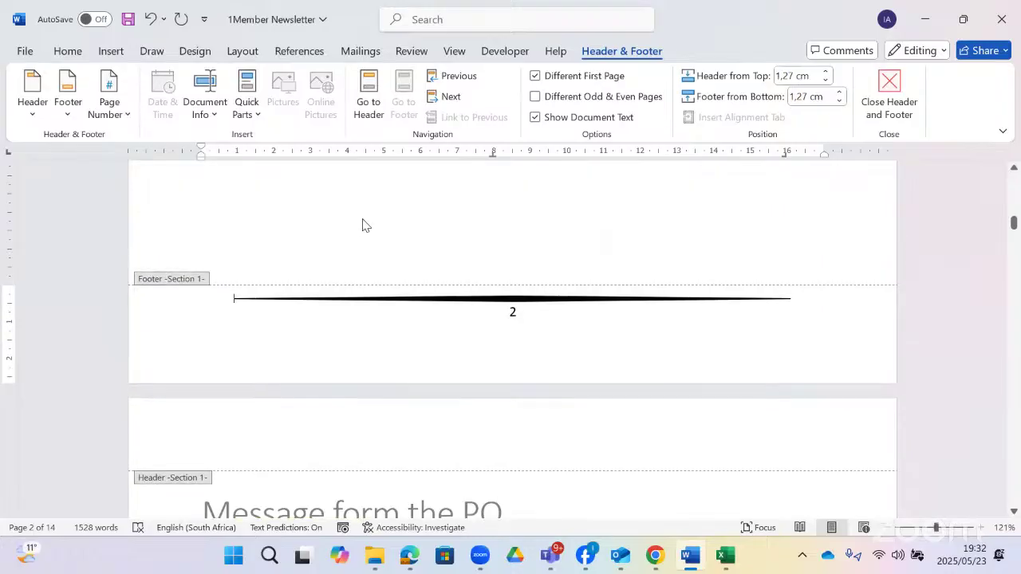
{"action": "double_click", "coordinate": [428, 216]}
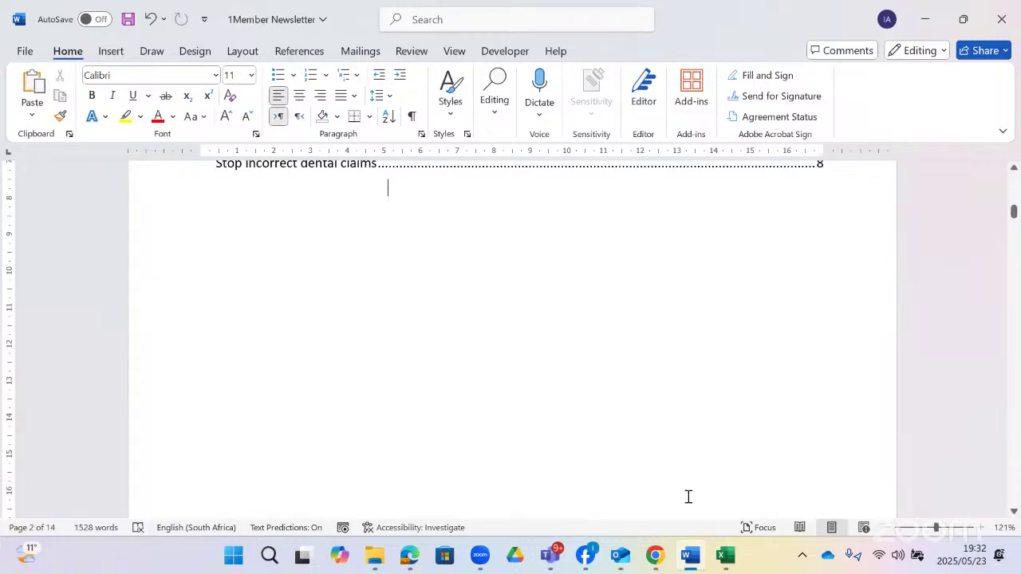
{"action": "key", "text": "alt+Tab"}
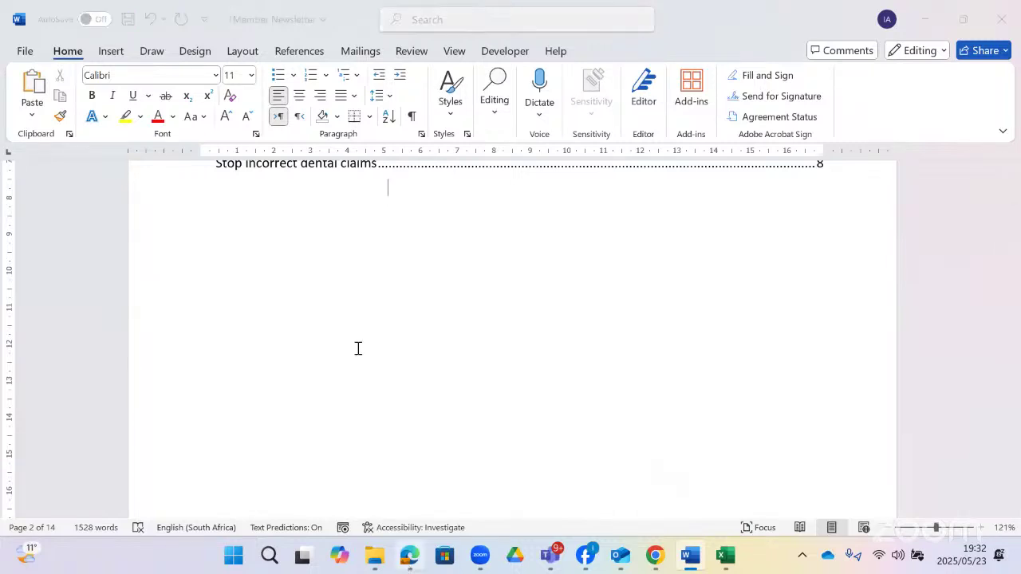
{"action": "scroll", "coordinate": [358, 349], "scroll_direction": "down", "scroll_amount": 1}
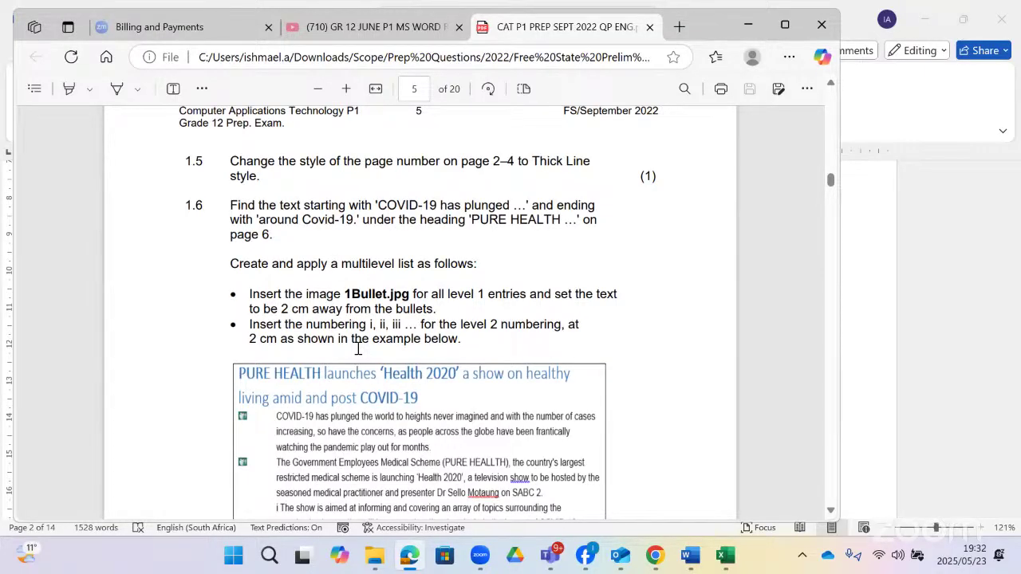
{"action": "scroll", "coordinate": [336, 269], "scroll_direction": "down", "scroll_amount": 2}
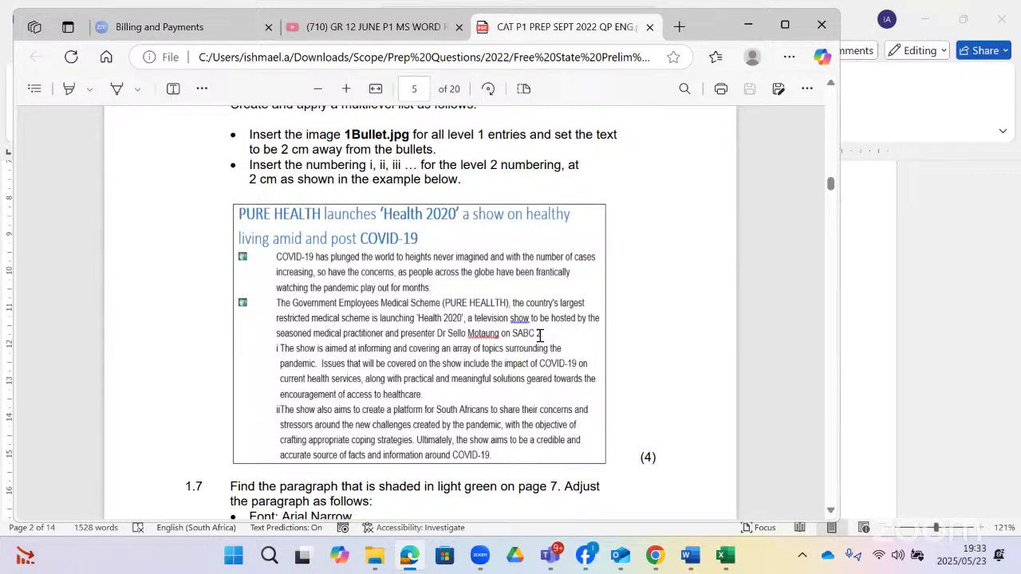
- Select the four bullet paragraphs under the PURE HEALTH heading
{"action": "key", "text": "alt+Tab"}
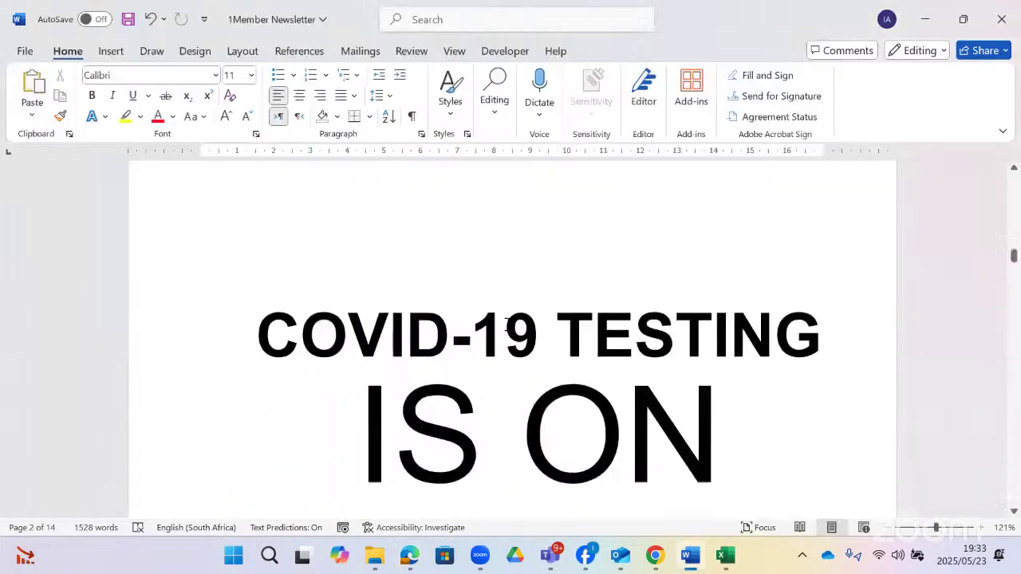
{"action": "scroll", "coordinate": [510, 325], "scroll_direction": "down", "scroll_amount": 10}
{"action": "scroll", "coordinate": [511, 325], "scroll_direction": "down", "scroll_amount": 15}
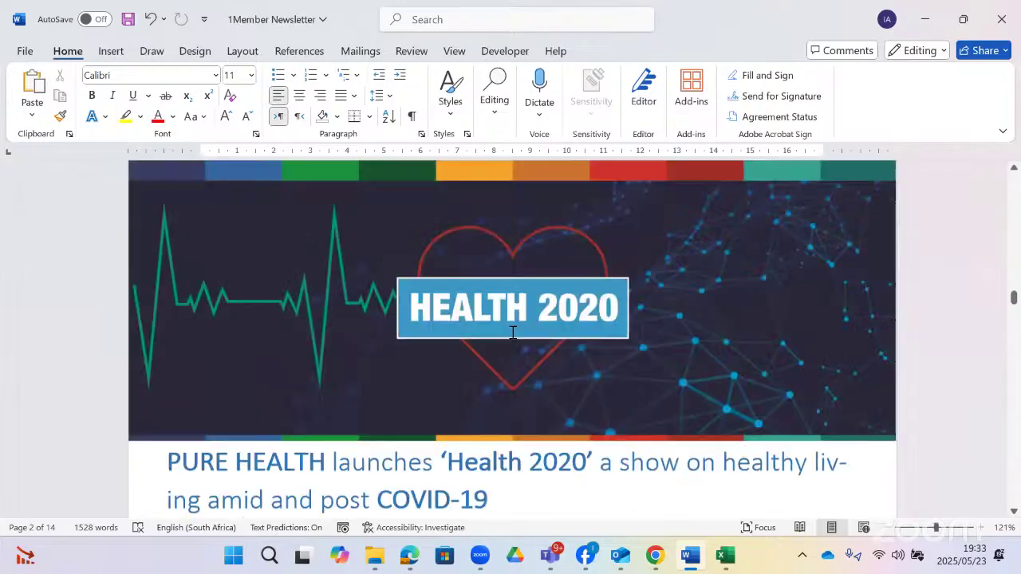
{"action": "scroll", "coordinate": [513, 333], "scroll_direction": "up", "scroll_amount": 1}
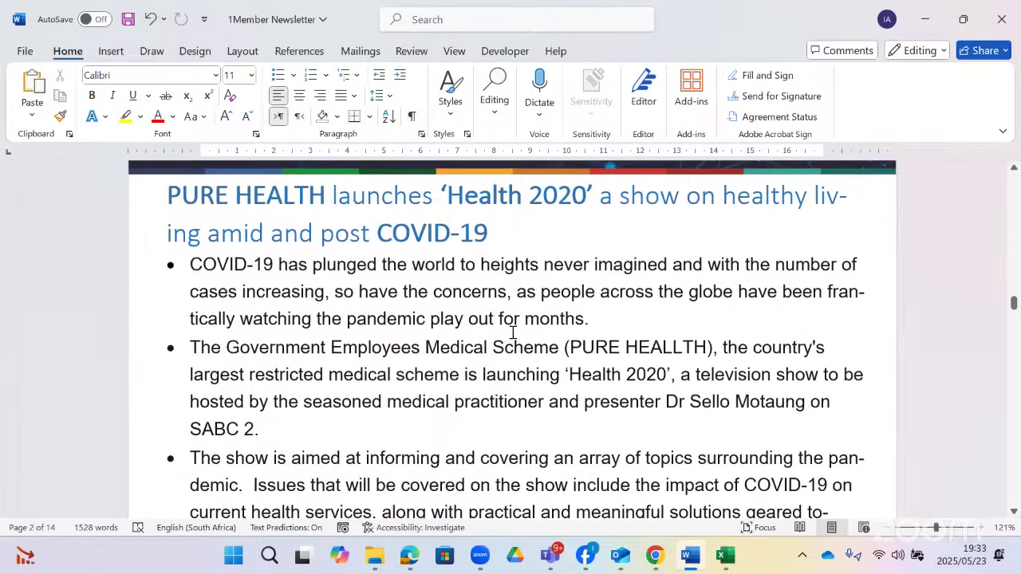
{"action": "left_click_drag", "start_coordinate": [190, 263], "coordinate": [277, 534]}
{"action": "left_click_drag", "start_coordinate": [474, 246], "coordinate": [745, 241]}
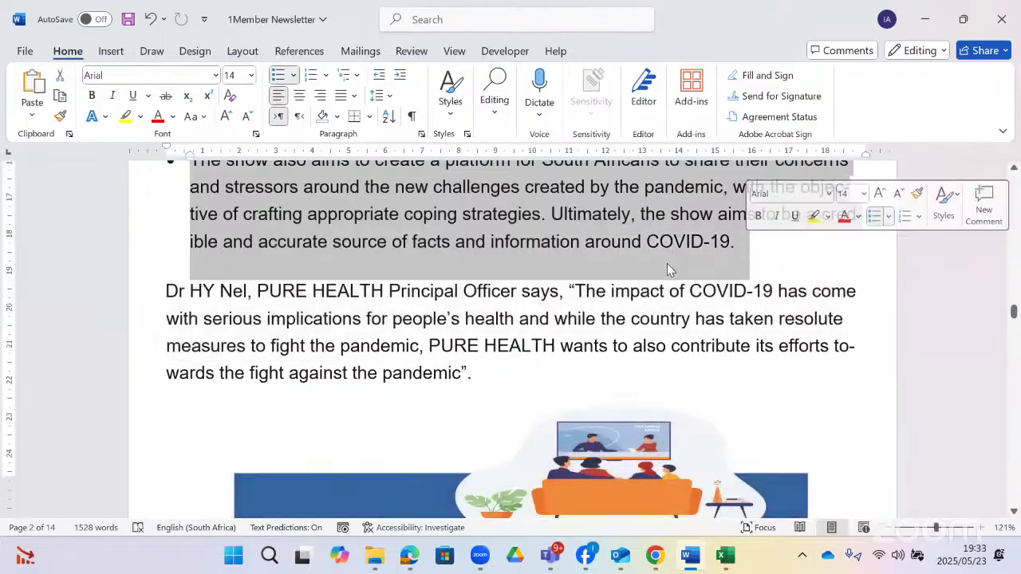
{"action": "left_click", "coordinate": [411, 558]}
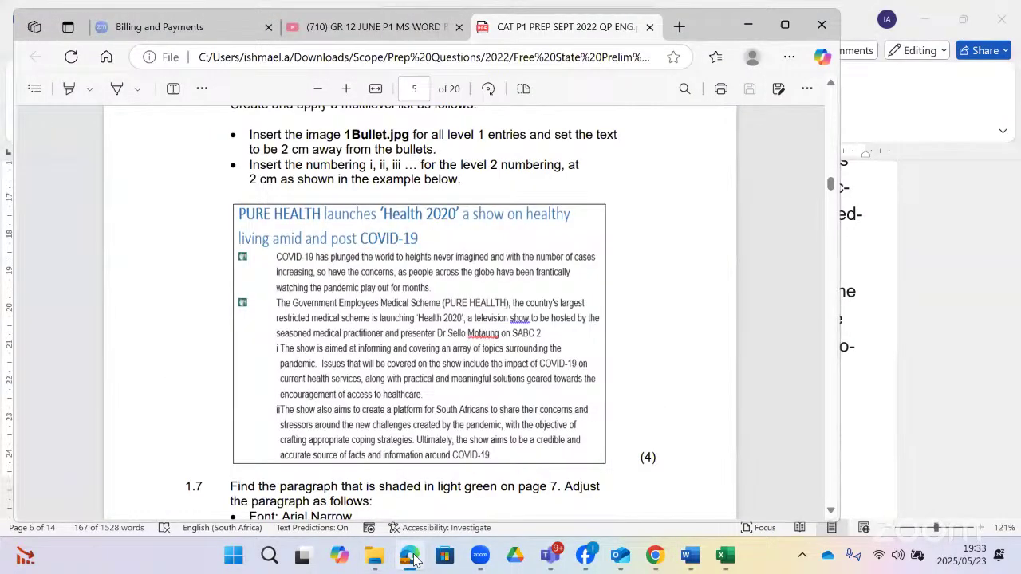
{"action": "left_click", "coordinate": [412, 558]}
{"action": "scroll", "coordinate": [309, 279], "scroll_direction": "up", "scroll_amount": 1}
{"action": "scroll", "coordinate": [309, 280], "scroll_direction": "up", "scroll_amount": 1}
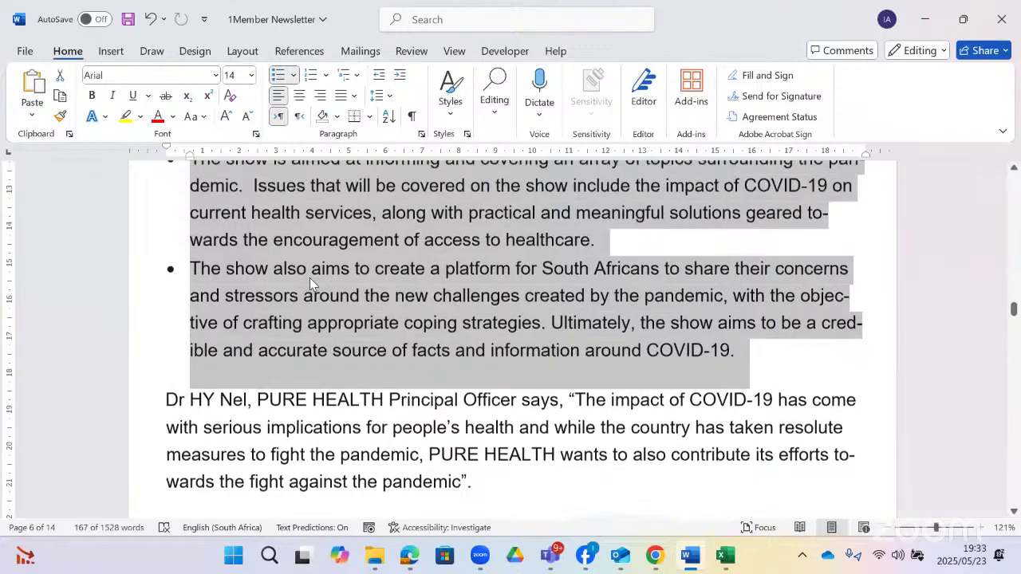
{"action": "scroll", "coordinate": [309, 278], "scroll_direction": "up", "scroll_amount": 3}
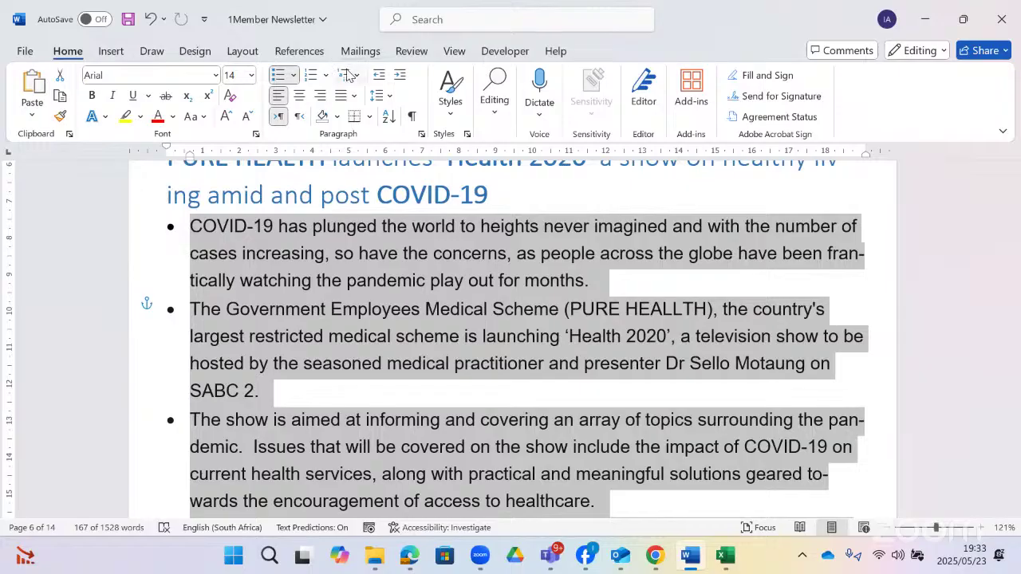
- Search 'mult' and choose Define New Multilevel List
{"action": "left_click", "coordinate": [429, 18]}
{"action": "type", "text": "mul"}
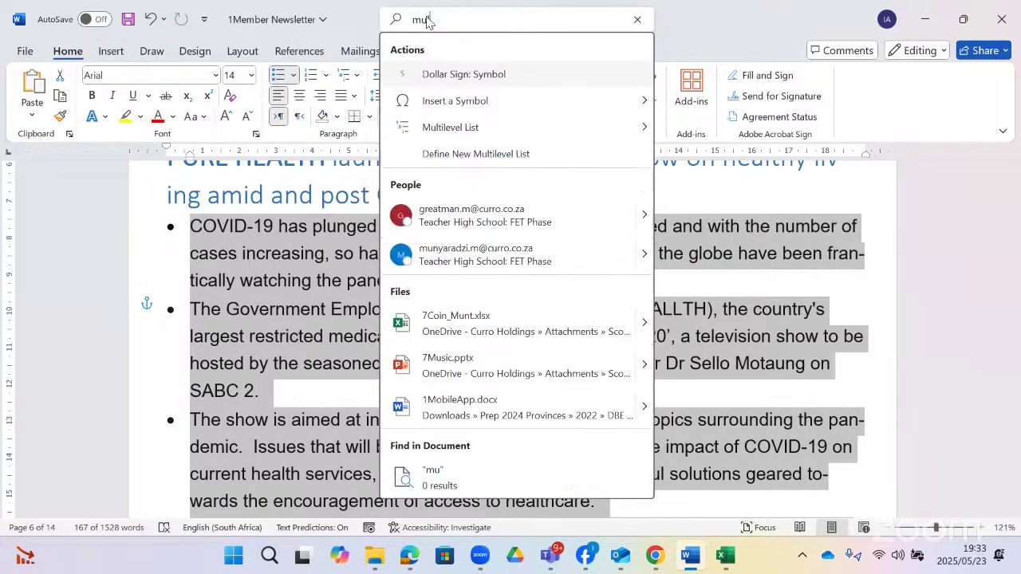
{"action": "type", "text": "t"}
{"action": "mouse_move", "coordinate": [614, 74]}
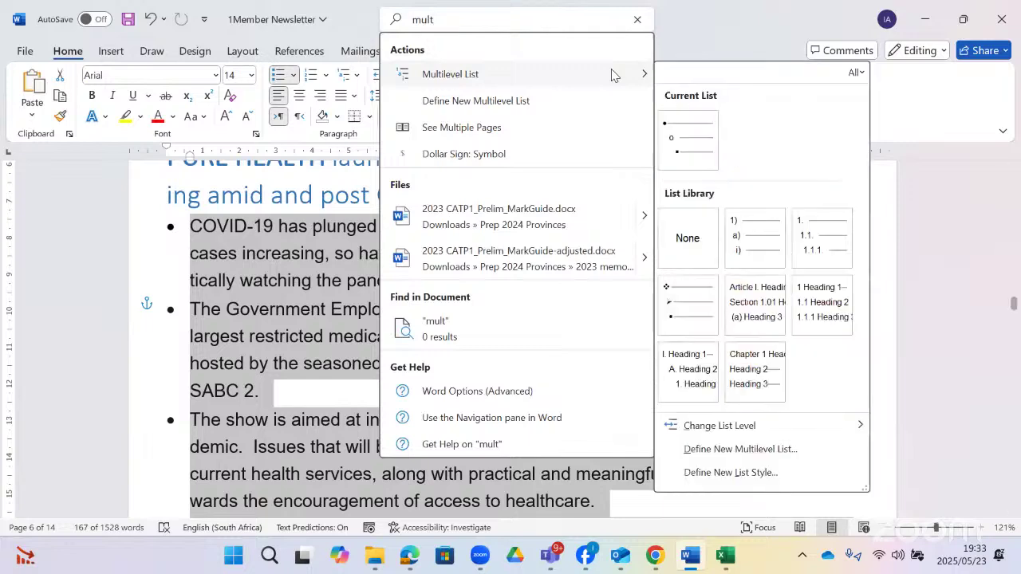
{"action": "left_click", "coordinate": [754, 448]}
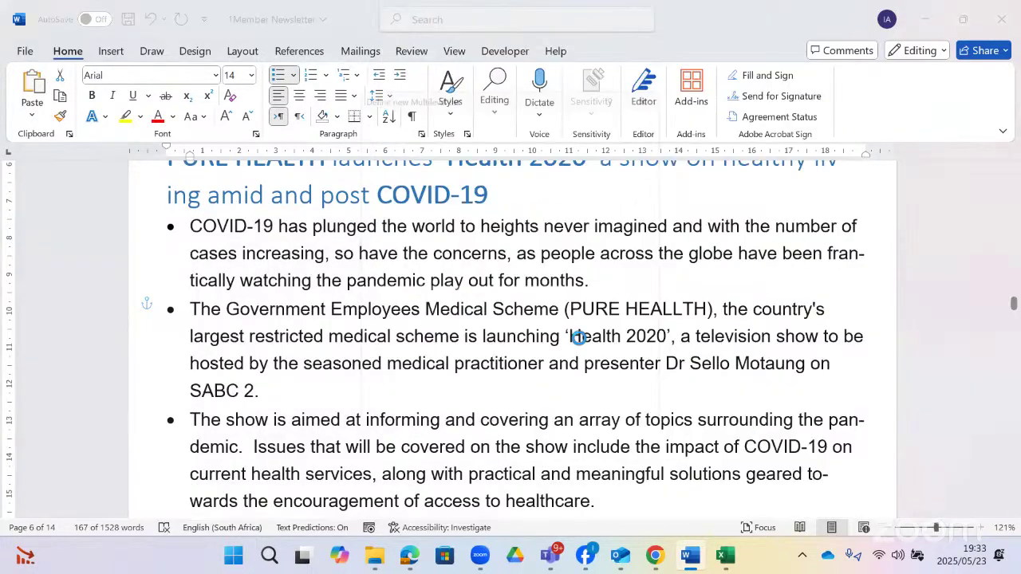
- For list level 1, choose a New Picture bullet taken from a file
{"action": "left_click", "coordinate": [361, 121]}
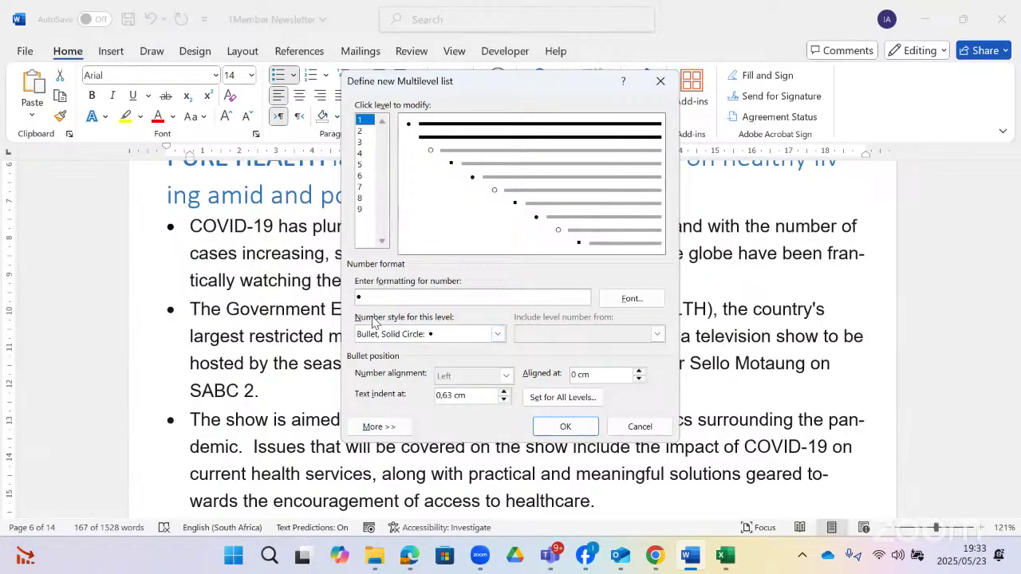
{"action": "left_click", "coordinate": [497, 334]}
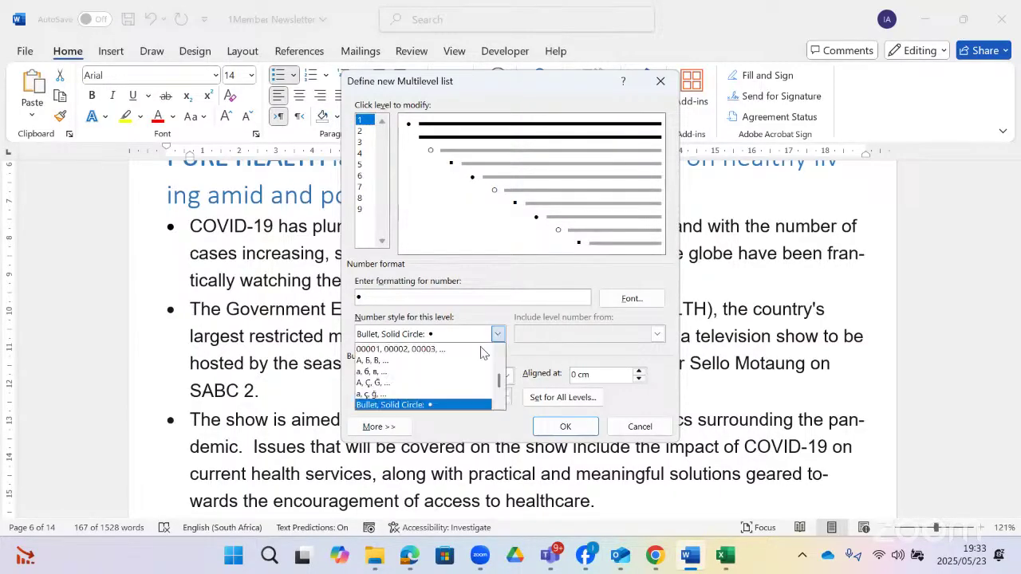
{"action": "scroll", "coordinate": [456, 390], "scroll_direction": "down", "scroll_amount": 5}
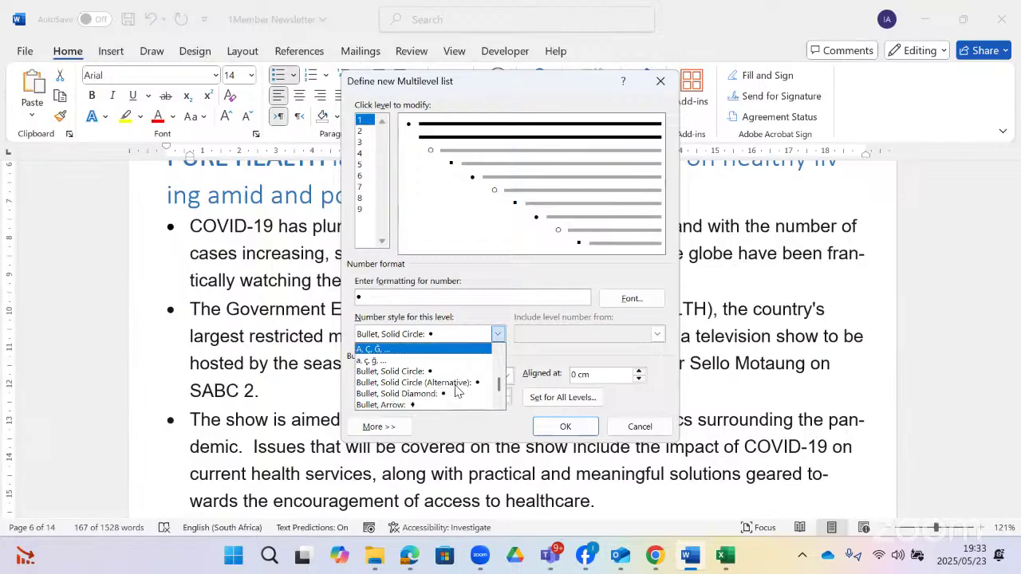
{"action": "scroll", "coordinate": [457, 391], "scroll_direction": "down", "scroll_amount": 2}
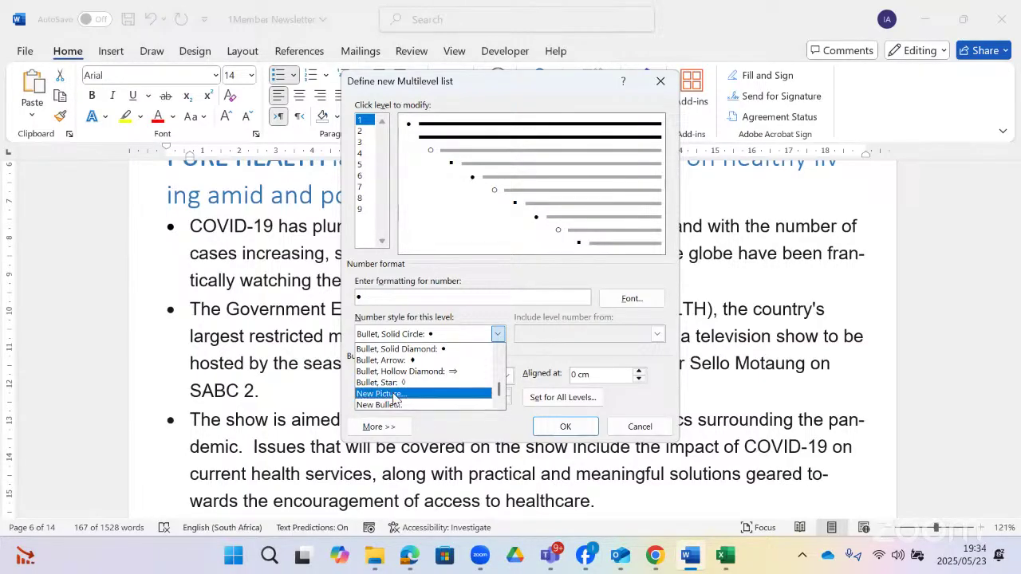
{"action": "left_click", "coordinate": [395, 394]}
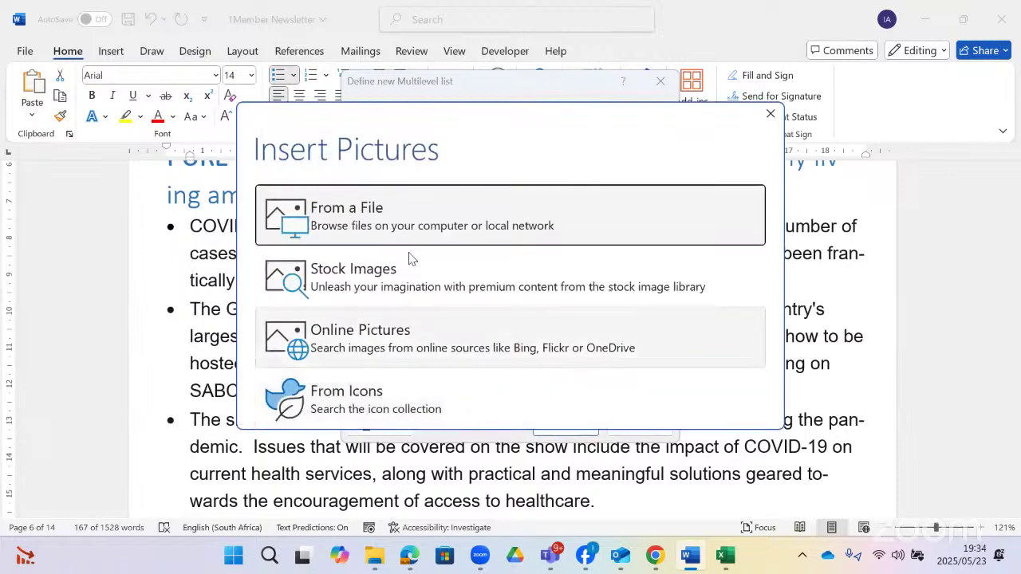
{"action": "left_click", "coordinate": [425, 228]}
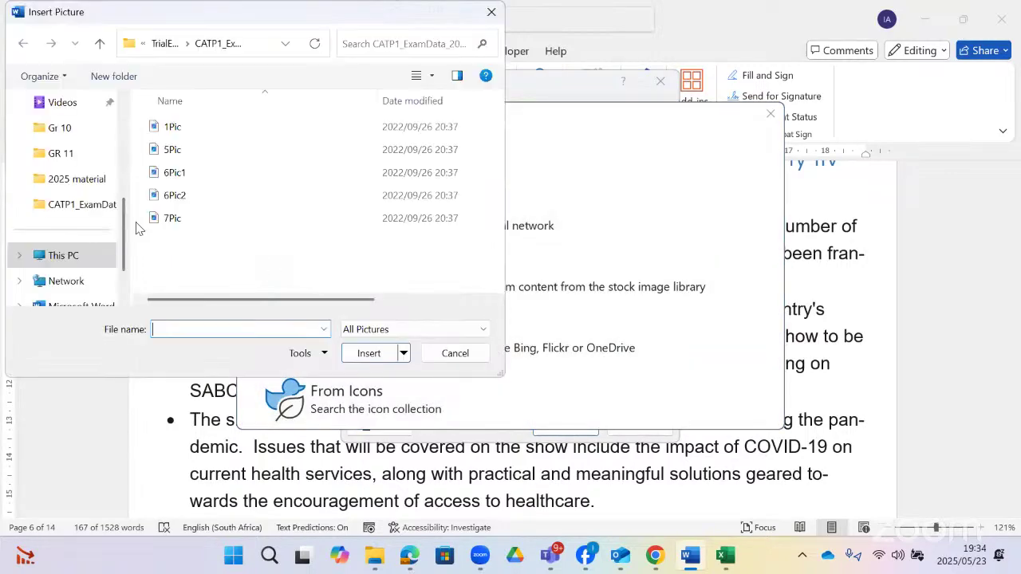
- Browse to the SEPT 2022_DATA folder and pick the 1Bullet image
{"action": "left_click", "coordinate": [92, 208]}
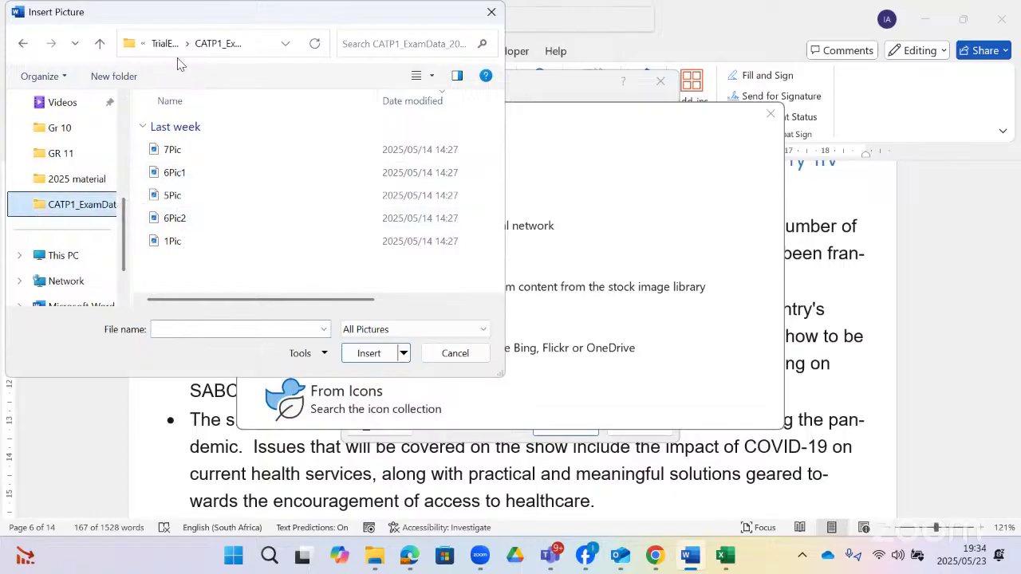
{"action": "left_click", "coordinate": [163, 46]}
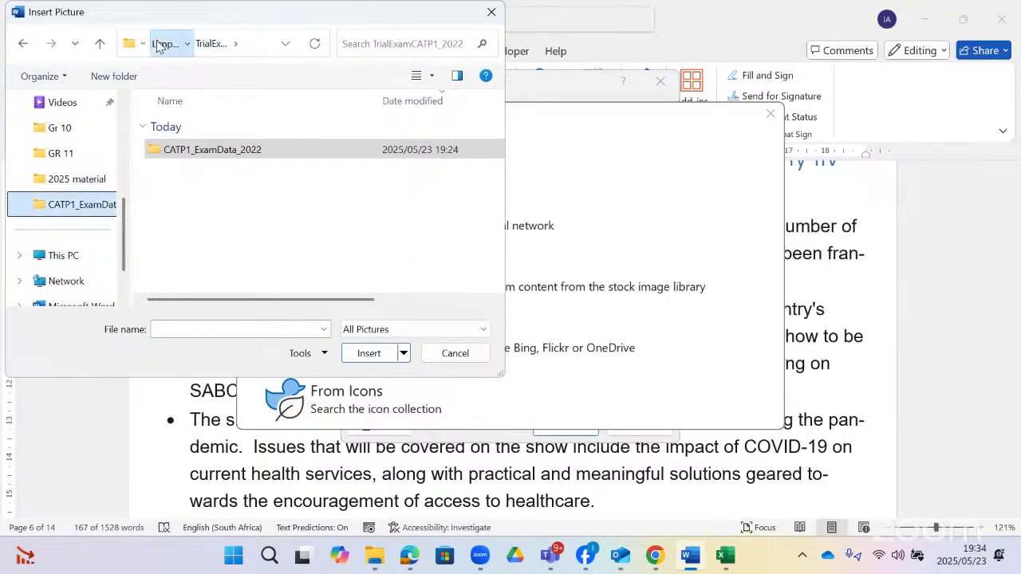
{"action": "left_click", "coordinate": [162, 43]}
{"action": "left_click", "coordinate": [162, 43]}
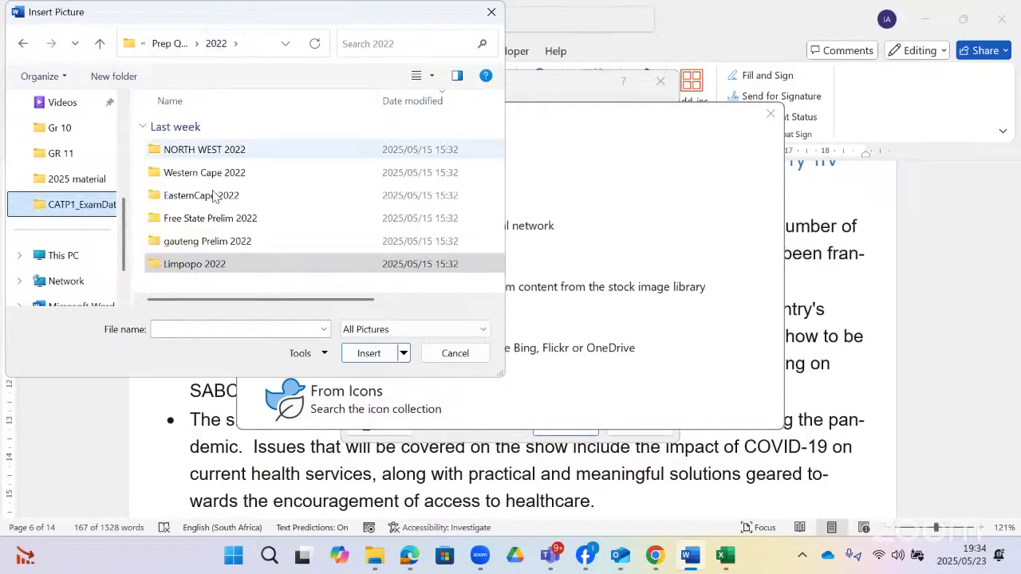
{"action": "double_click", "coordinate": [226, 218]}
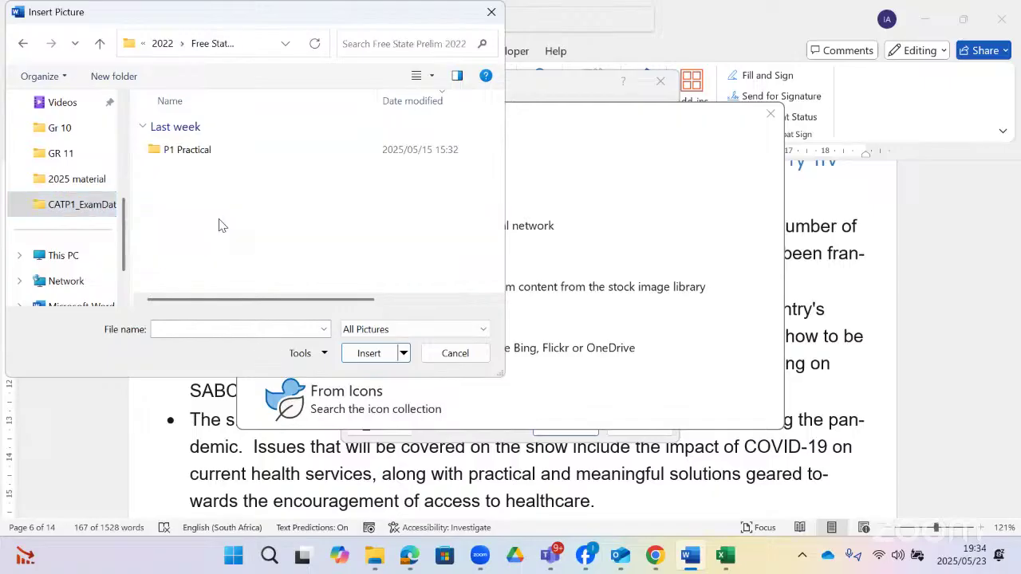
{"action": "double_click", "coordinate": [203, 152]}
{"action": "double_click", "coordinate": [204, 153]}
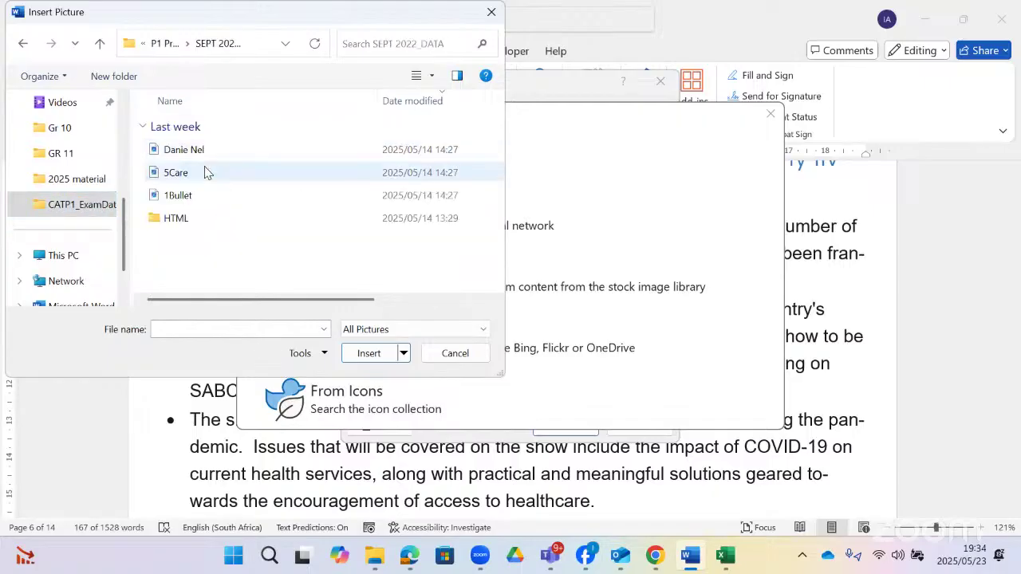
{"action": "double_click", "coordinate": [201, 196]}
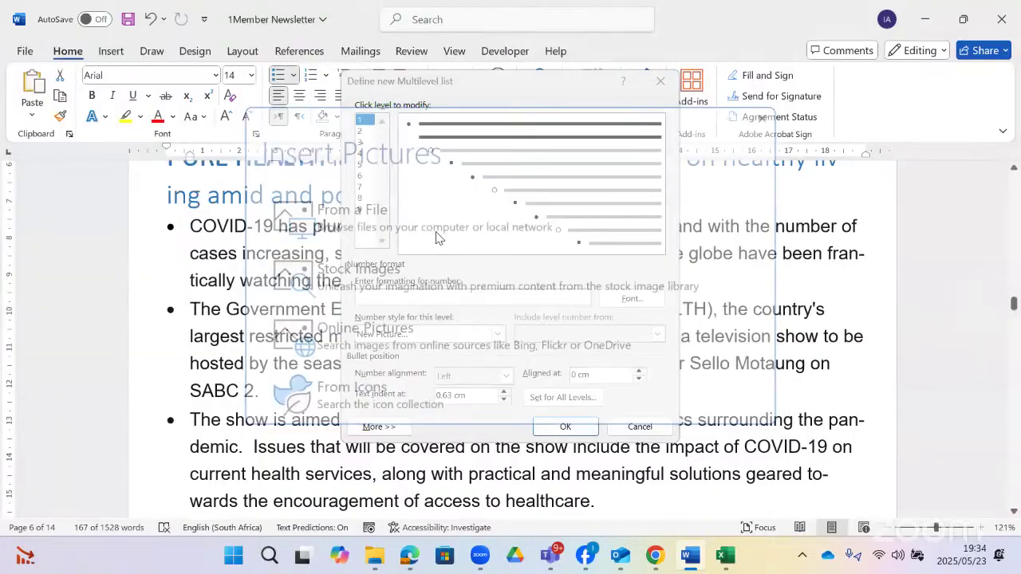
- Give list level 2 i, ii, iii numbering formatted as (i)
{"action": "left_click", "coordinate": [364, 132]}
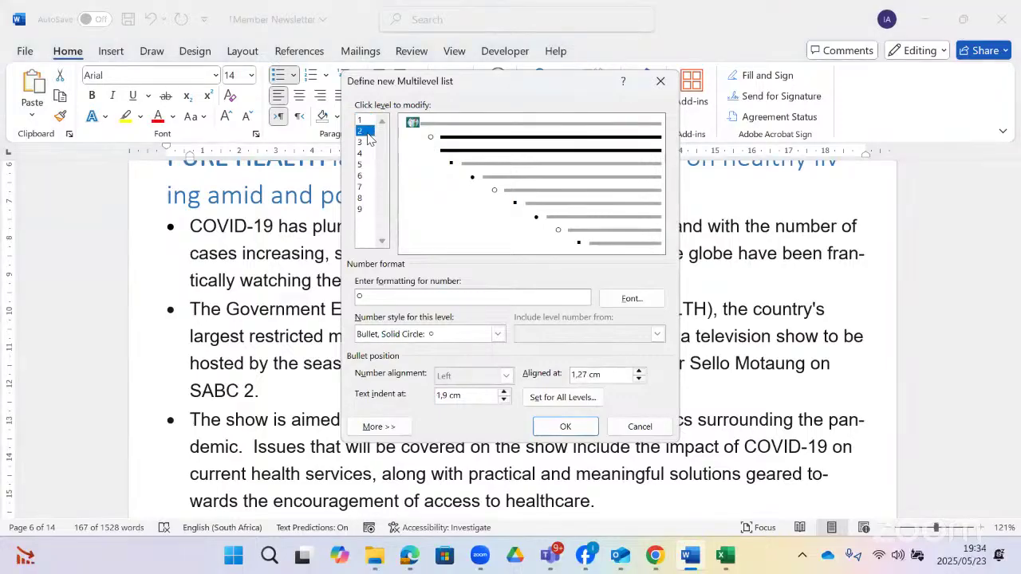
{"action": "left_click", "coordinate": [498, 333]}
{"action": "scroll", "coordinate": [408, 355], "scroll_direction": "up", "scroll_amount": 5}
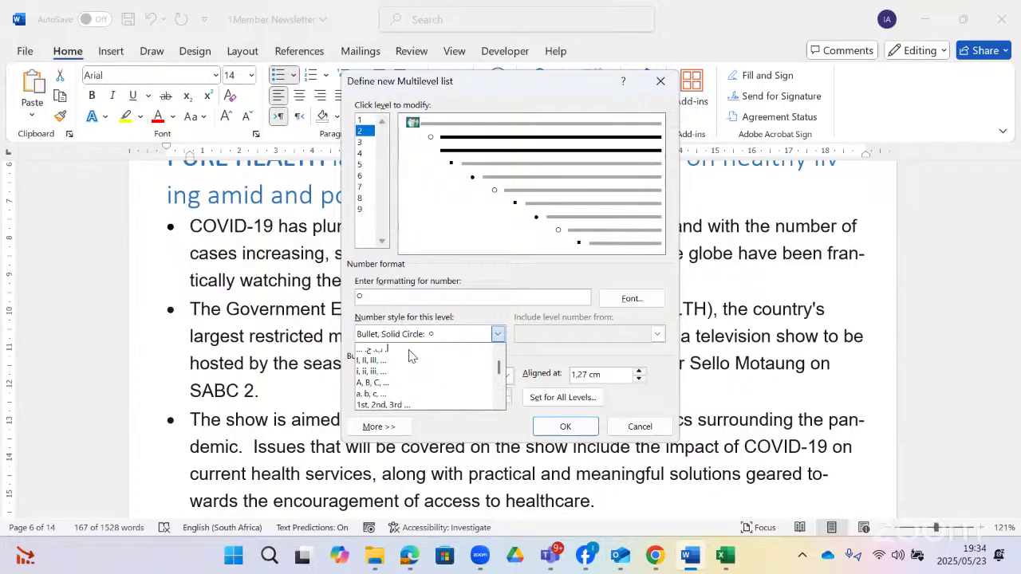
{"action": "scroll", "coordinate": [408, 355], "scroll_direction": "up", "scroll_amount": 1}
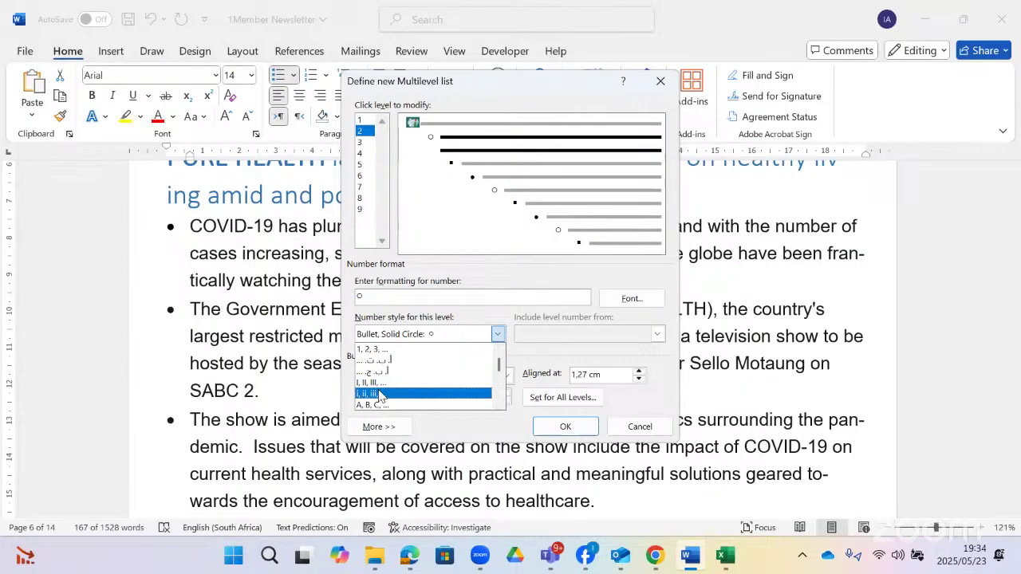
{"action": "left_click", "coordinate": [379, 393]}
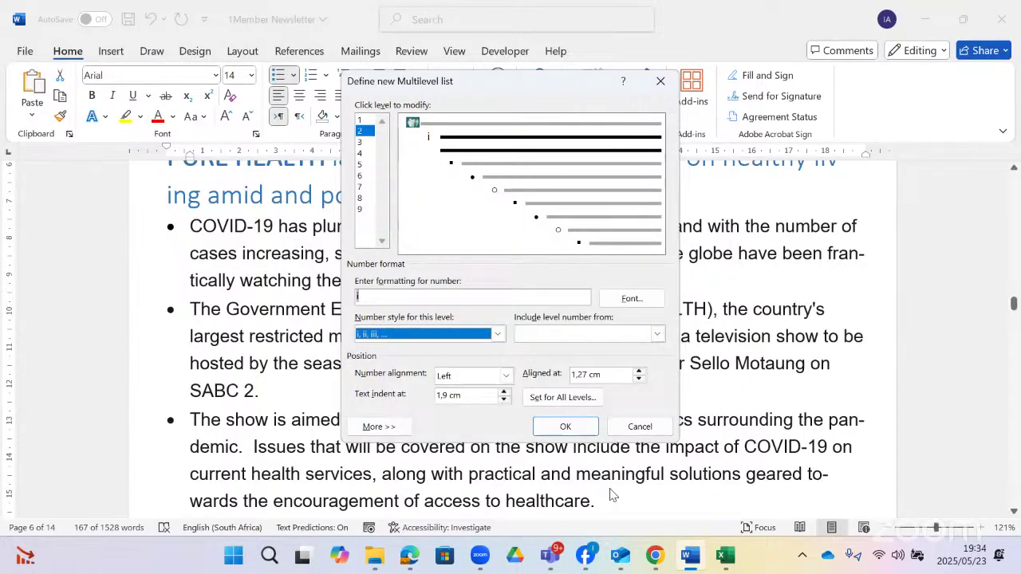
{"action": "left_click", "coordinate": [410, 558]}
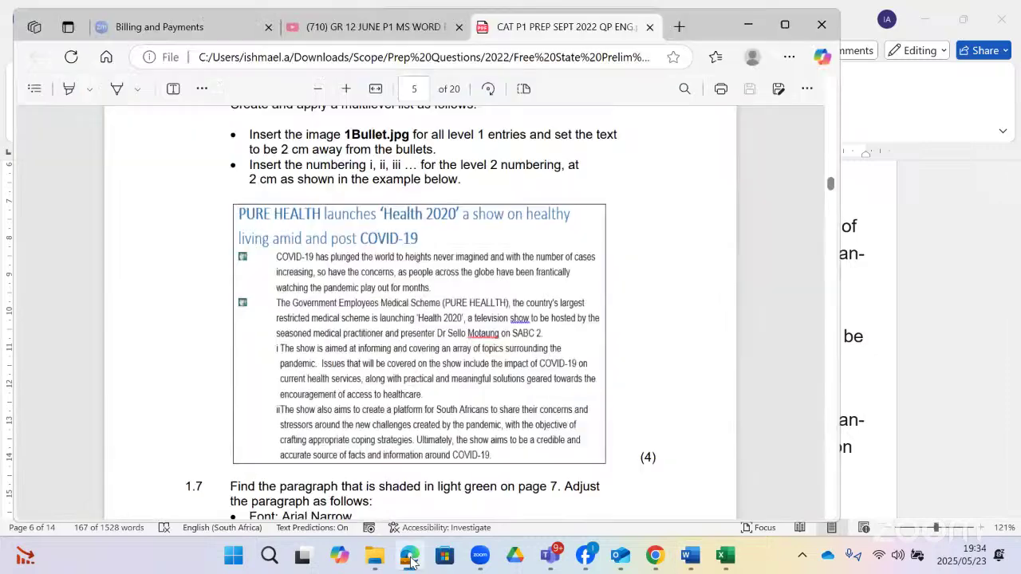
{"action": "left_click", "coordinate": [410, 558]}
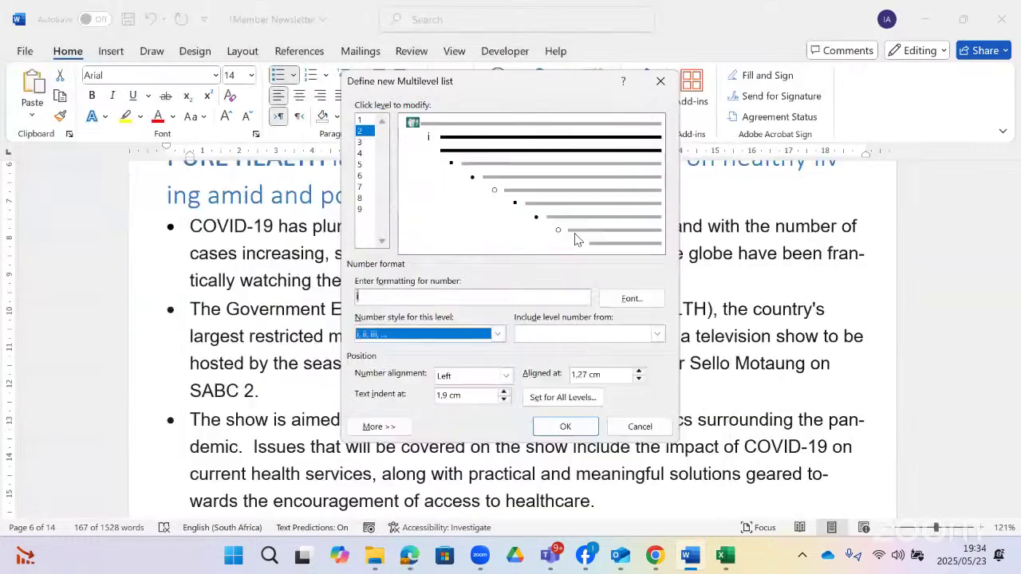
{"action": "left_click", "coordinate": [368, 296]}
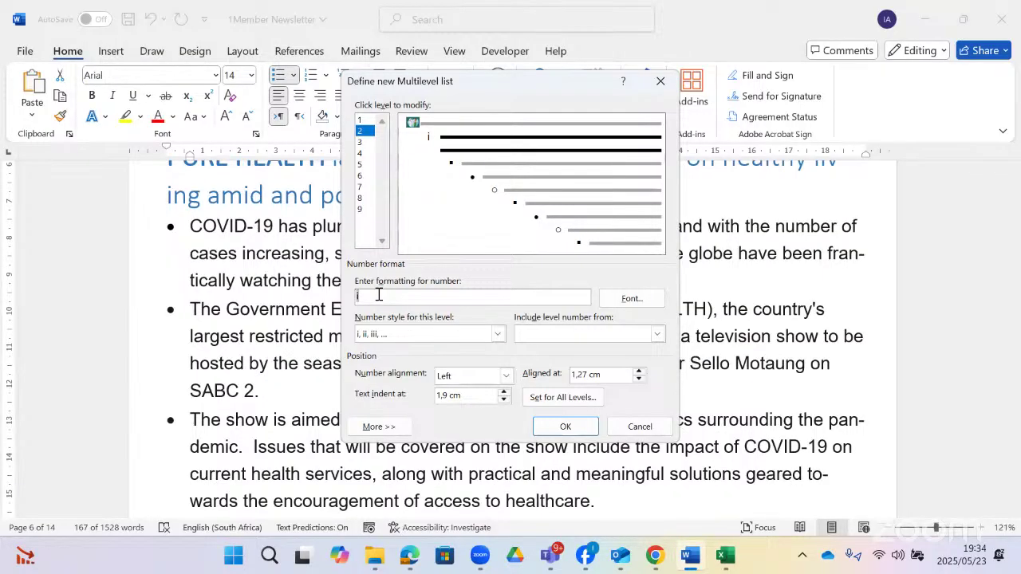
{"action": "type", "text": ")"}
{"action": "key", "text": "Home"}
{"action": "type", "text": "("}
- Apply the new list to the PURE HEALTH paragraphs and compare with the exam's example
{"action": "left_click", "coordinate": [562, 428]}
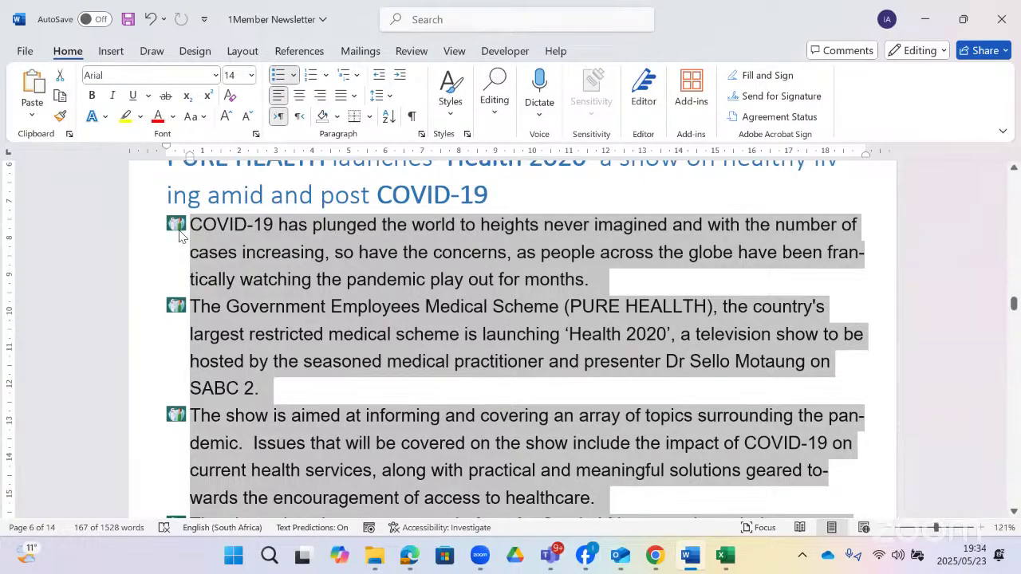
{"action": "scroll", "coordinate": [179, 236], "scroll_direction": "down", "scroll_amount": 3}
{"action": "scroll", "coordinate": [214, 271], "scroll_direction": "up", "scroll_amount": 2}
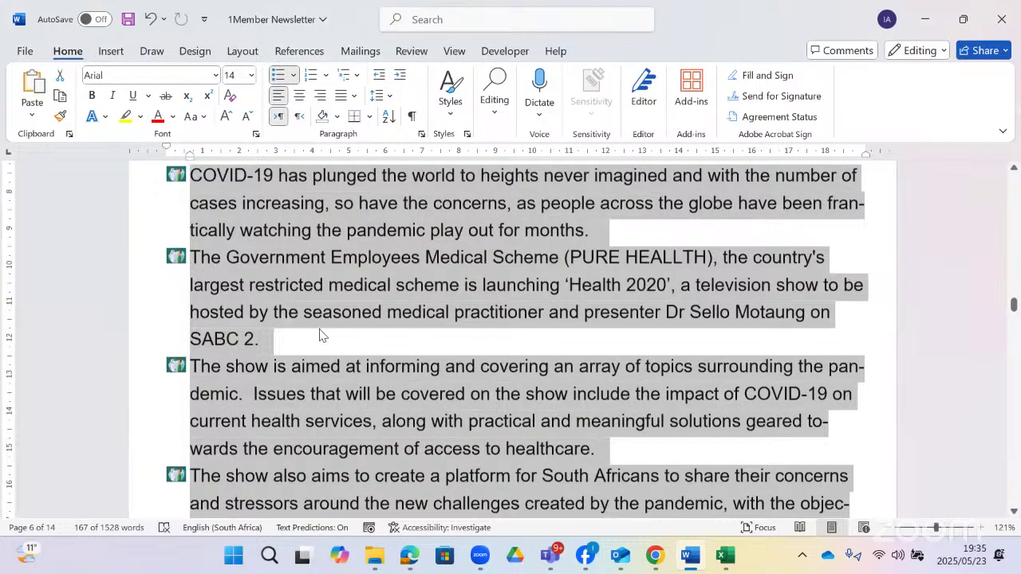
{"action": "scroll", "coordinate": [322, 335], "scroll_direction": "up", "scroll_amount": 1}
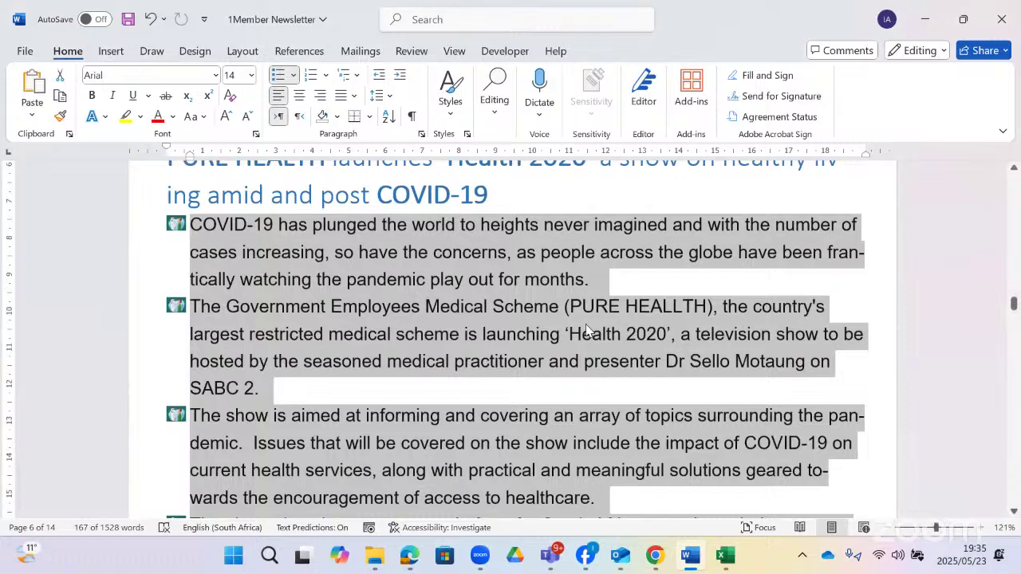
{"action": "left_click", "coordinate": [408, 557]}
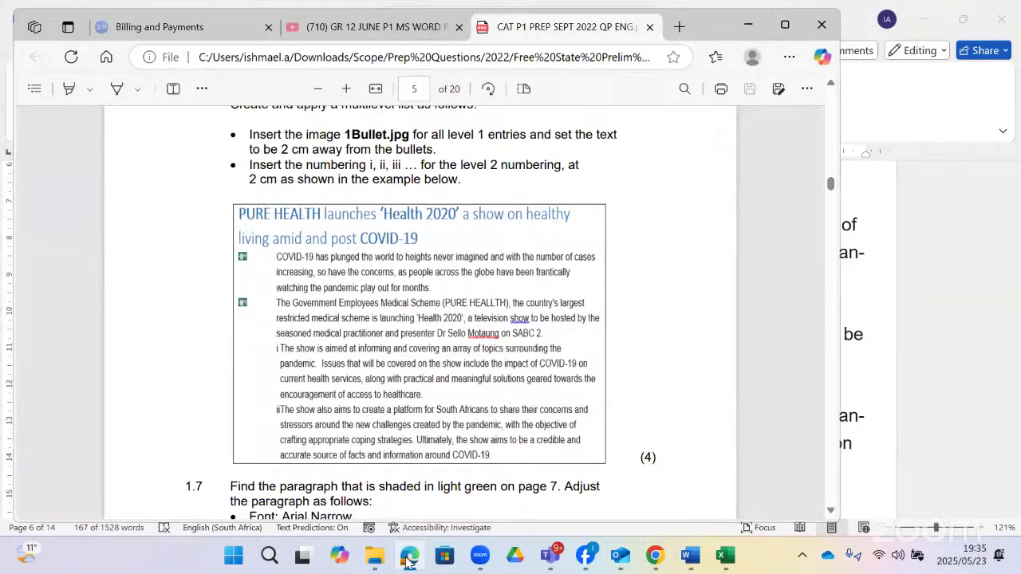
{"action": "left_click", "coordinate": [408, 557]}
{"action": "scroll", "coordinate": [244, 313], "scroll_direction": "down", "scroll_amount": 2}
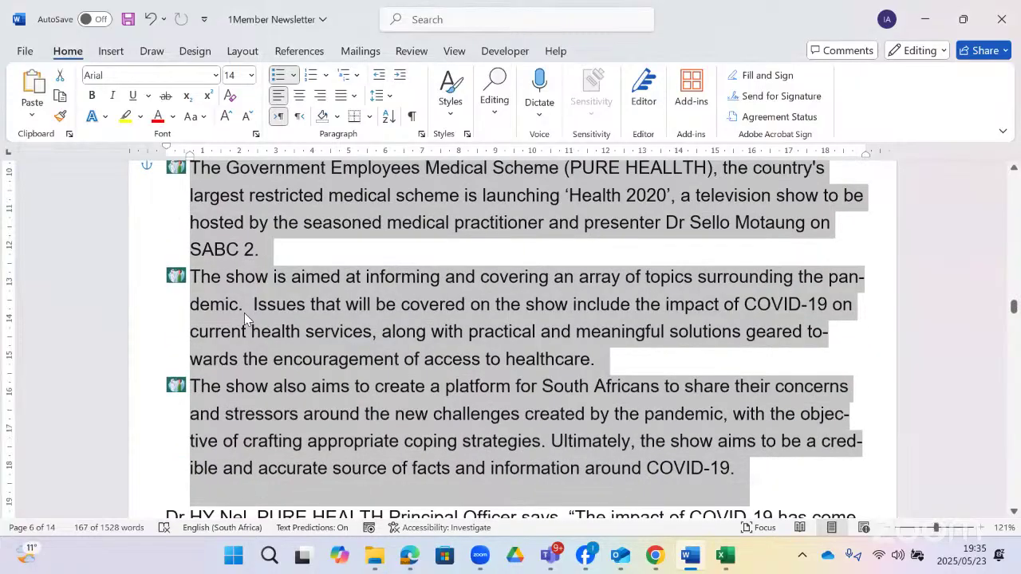
- Demote 'The show is aimed' to item (i) and 'The show also aims' to item (ii)
{"action": "left_click", "coordinate": [193, 278]}
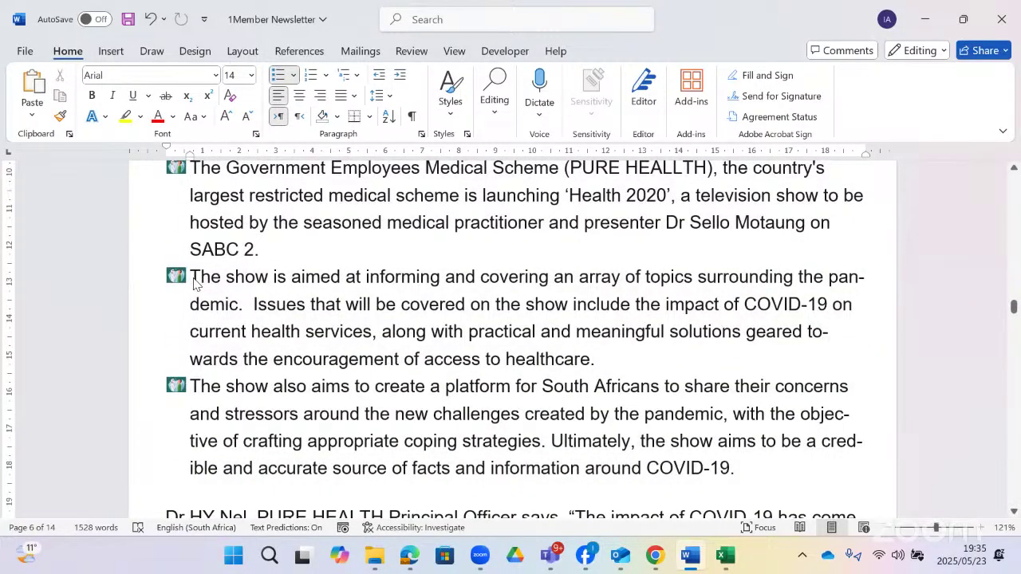
{"action": "key", "text": "Tab"}
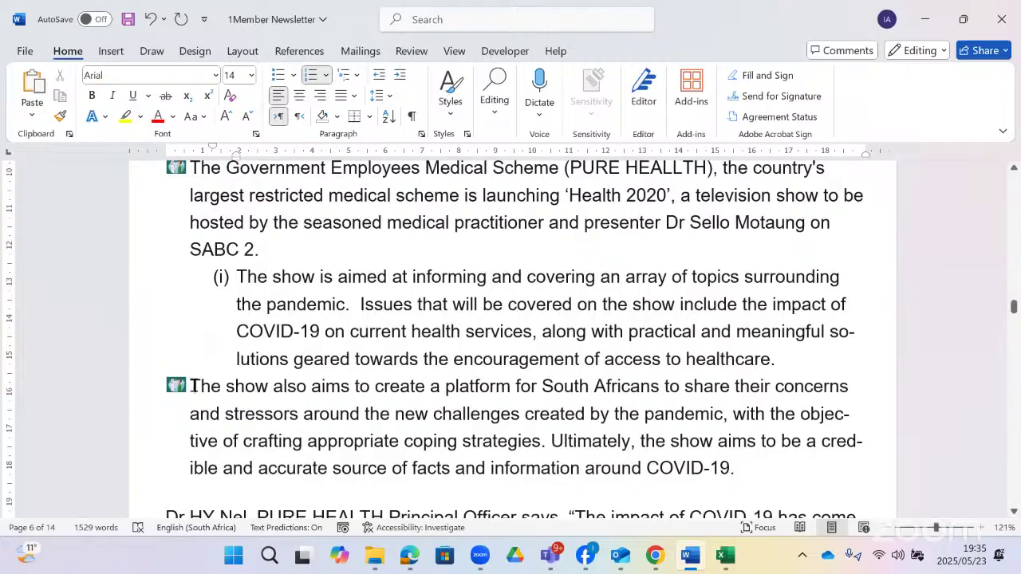
{"action": "left_click", "coordinate": [193, 386]}
{"action": "key", "text": "Tab"}
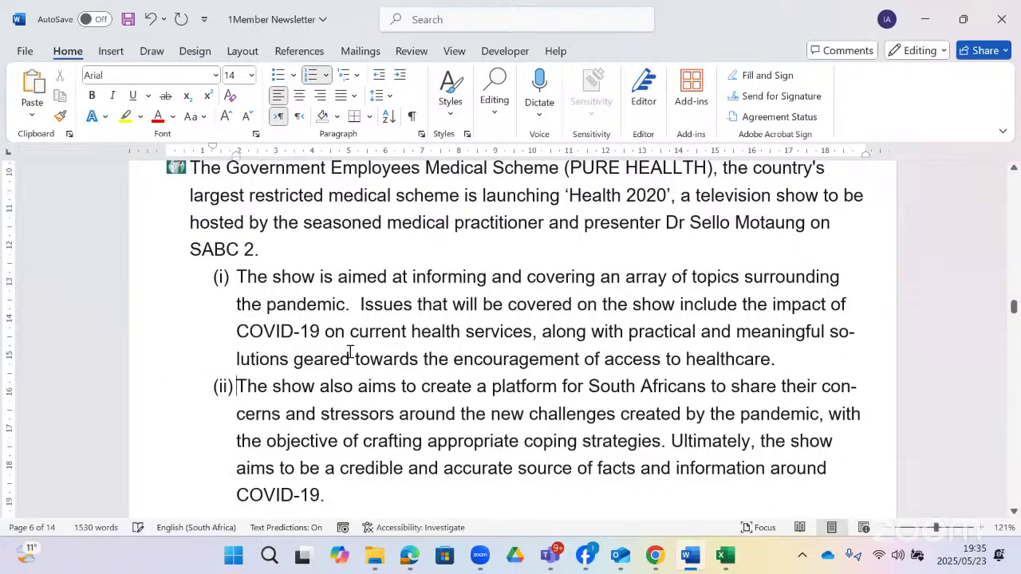
{"action": "key", "text": "Tab"}
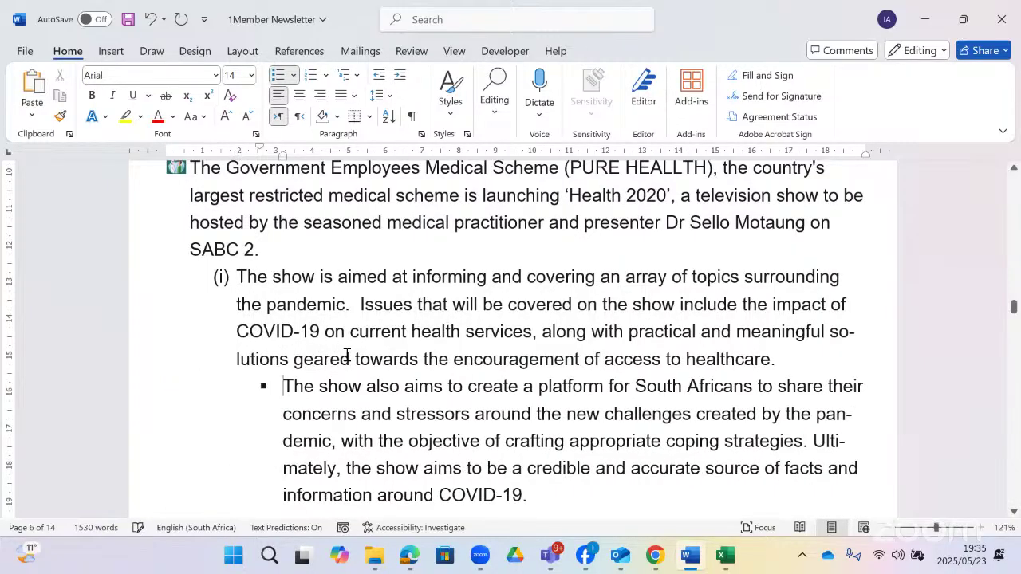
- Use Increase and Decrease Indent until 'The show also aims' settles back at level-2 item (ii)
{"action": "left_click", "coordinate": [379, 78]}
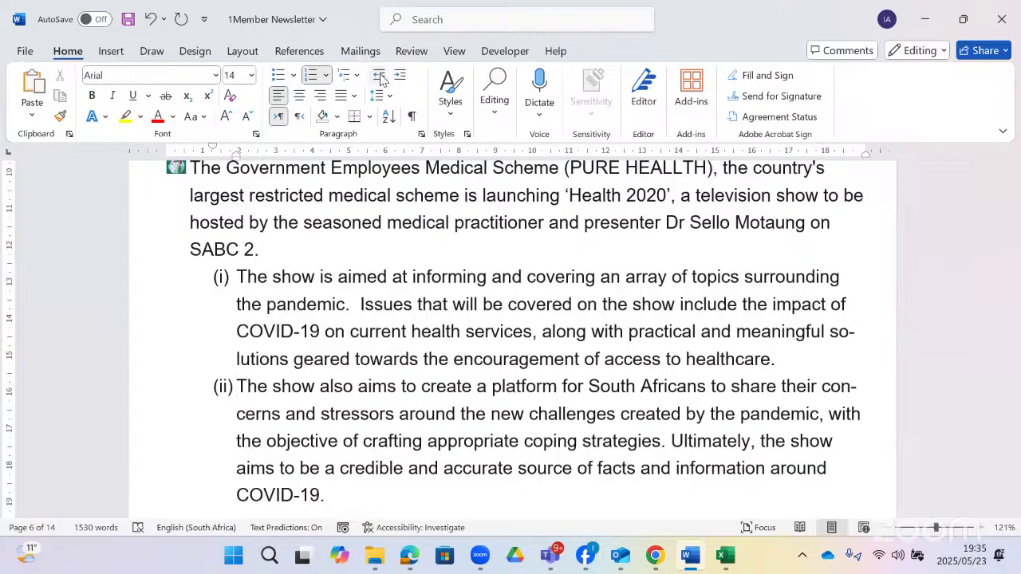
{"action": "left_click", "coordinate": [395, 76]}
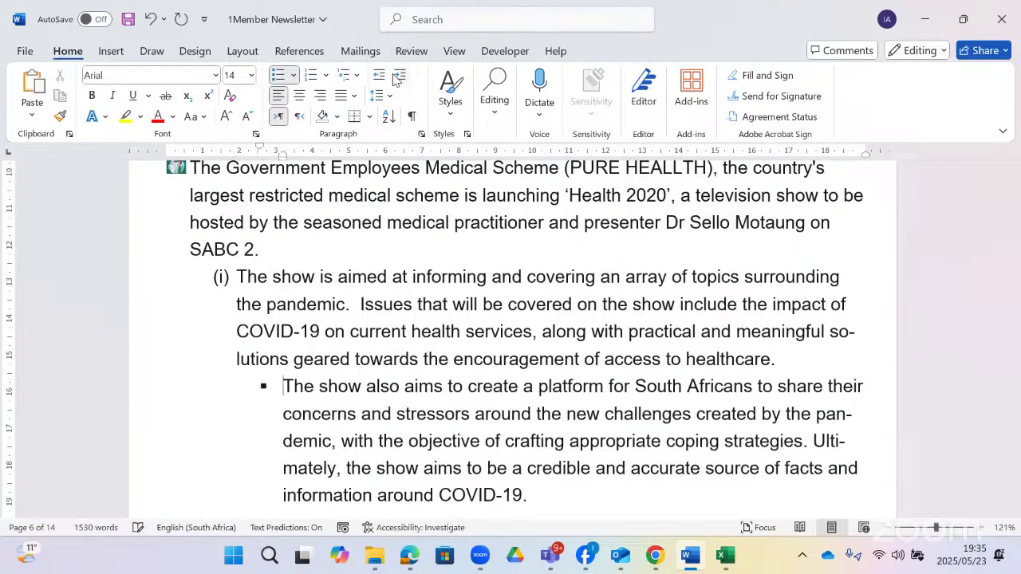
{"action": "left_click", "coordinate": [395, 77]}
{"action": "left_click", "coordinate": [395, 77]}
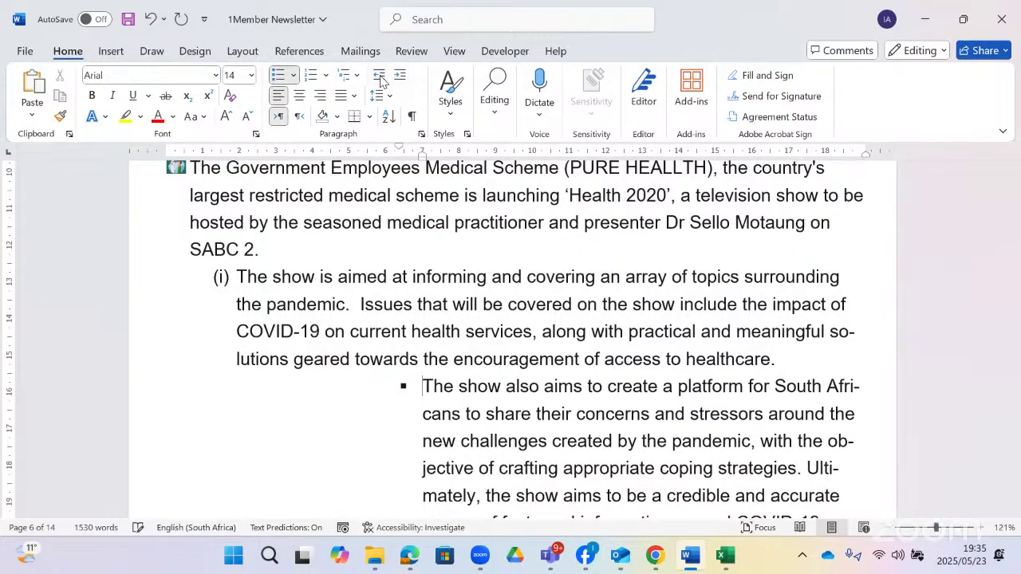
{"action": "left_click", "coordinate": [381, 80]}
{"action": "left_click", "coordinate": [381, 79]}
{"action": "left_click", "coordinate": [381, 80]}
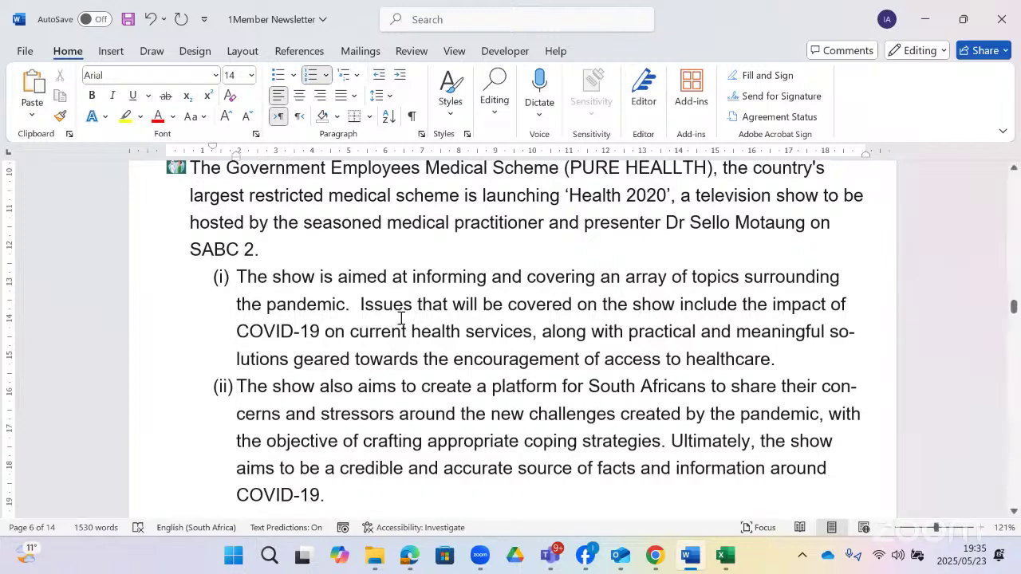
{"action": "scroll", "coordinate": [408, 315], "scroll_direction": "up", "scroll_amount": 1}
{"action": "scroll", "coordinate": [408, 315], "scroll_direction": "up", "scroll_amount": 1}
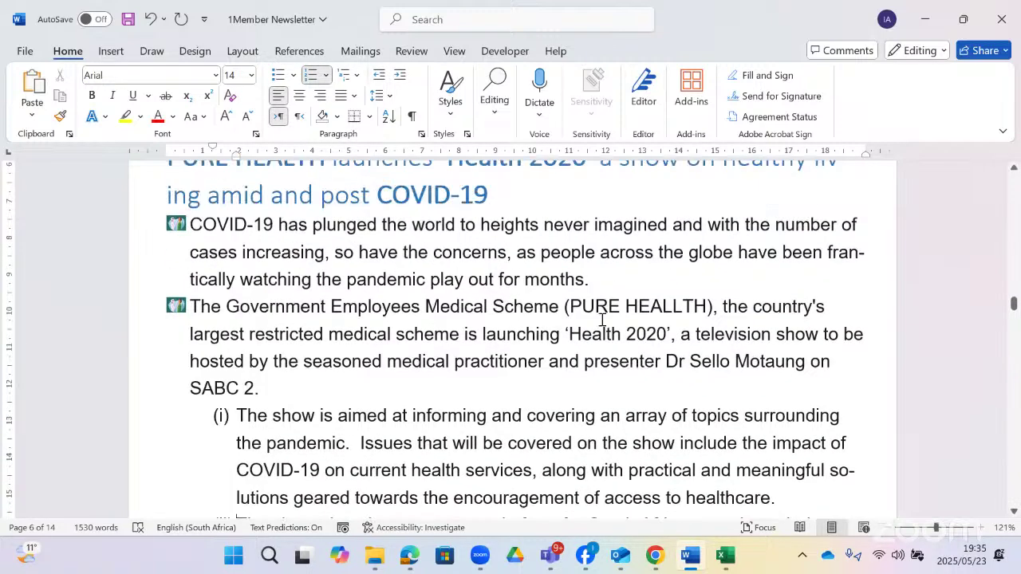
{"action": "left_click", "coordinate": [398, 558]}
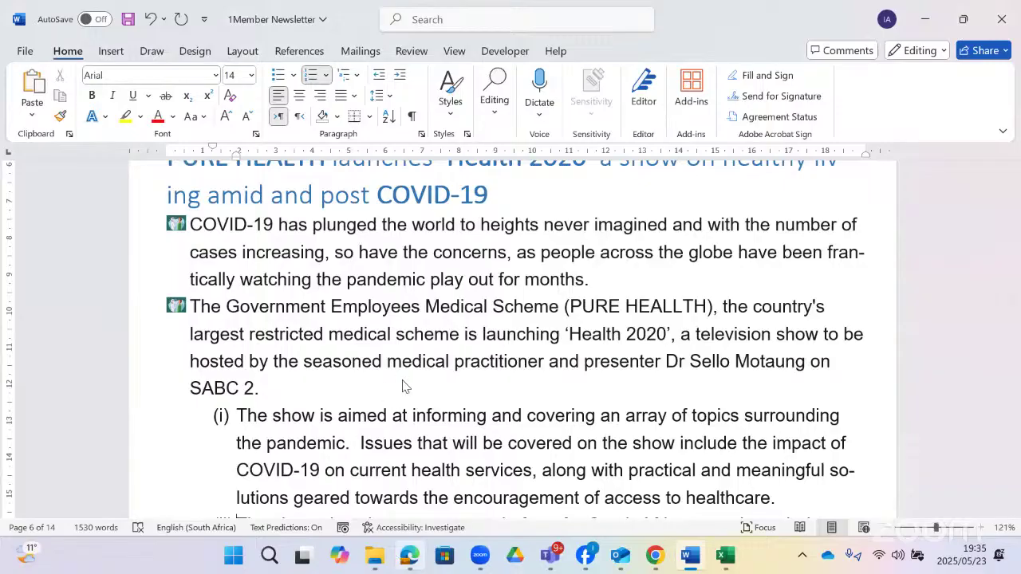
- Read question 1.7 in the exam PDF, then return to the green-shaded paragraph in Word
{"action": "scroll", "coordinate": [418, 338], "scroll_direction": "down", "scroll_amount": 1}
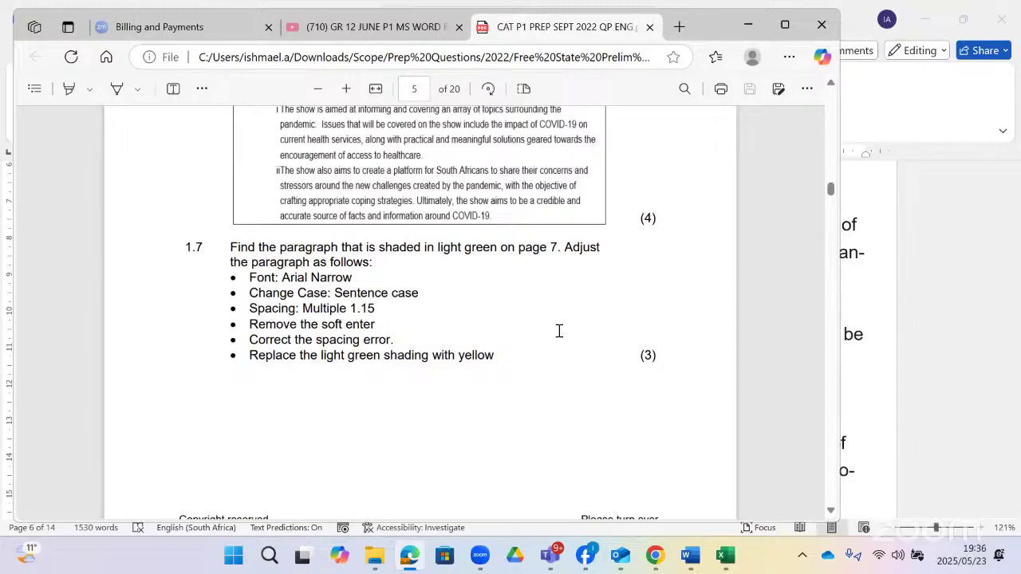
{"action": "key", "text": "alt+Tab"}
{"action": "scroll", "coordinate": [554, 331], "scroll_direction": "down", "scroll_amount": 8}
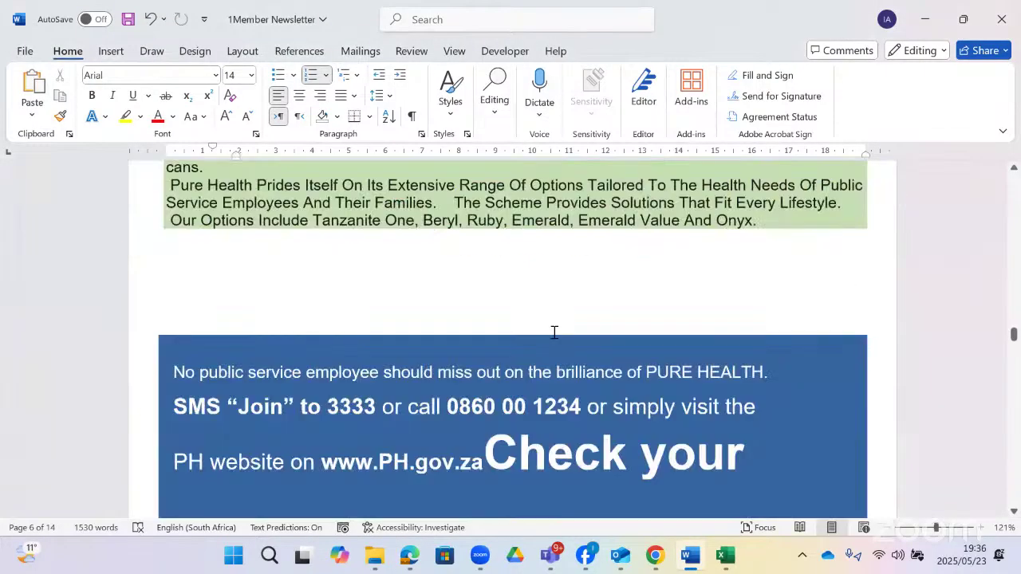
- Select the light-green paragraph from its start through 'Onyx.'
{"action": "scroll", "coordinate": [479, 343], "scroll_direction": "up", "scroll_amount": 4}
{"action": "scroll", "coordinate": [691, 513], "scroll_direction": "up", "scroll_amount": 1}
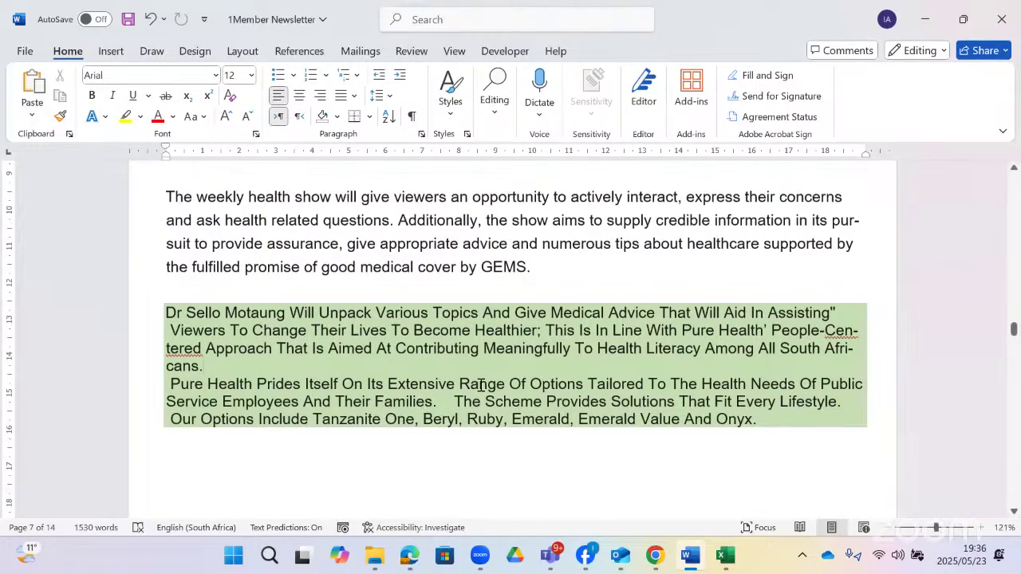
{"action": "scroll", "coordinate": [482, 385], "scroll_direction": "down", "scroll_amount": 5}
{"action": "scroll", "coordinate": [482, 386], "scroll_direction": "up", "scroll_amount": 5}
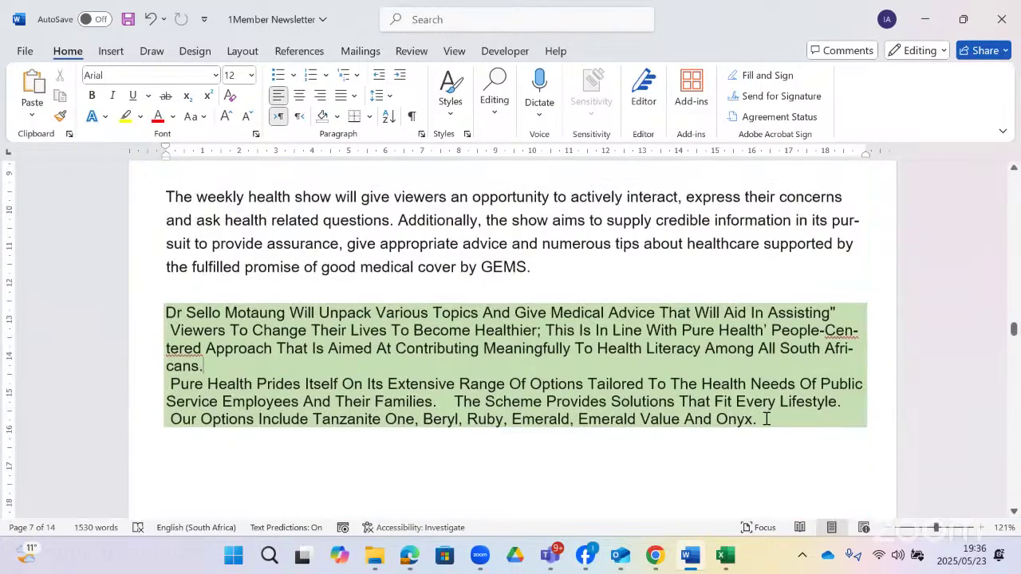
{"action": "left_click_drag", "start_coordinate": [765, 419], "coordinate": [192, 327]}
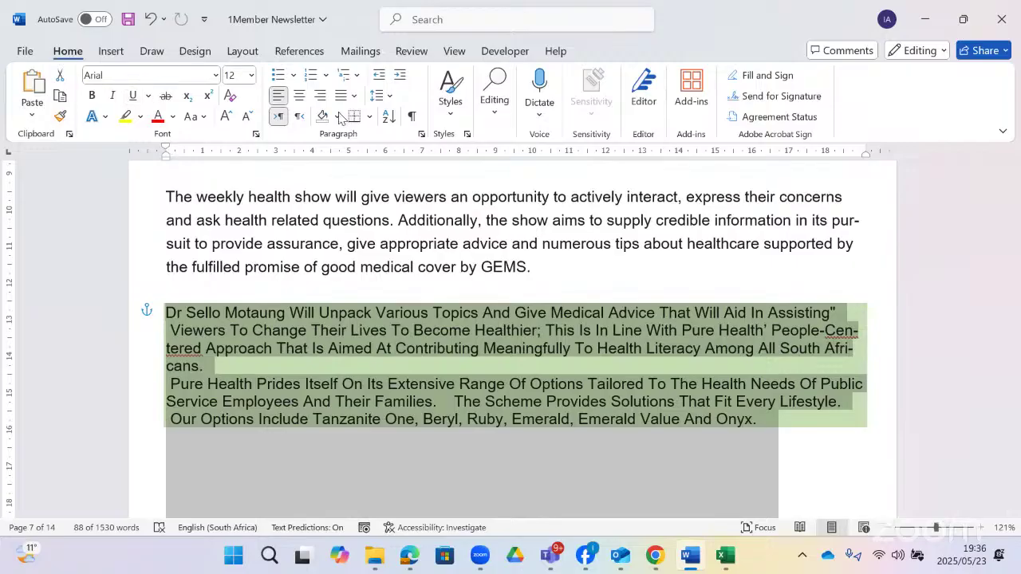
- Set the green-shaded paragraph's font to Arial Narrow
{"action": "left_click", "coordinate": [214, 76]}
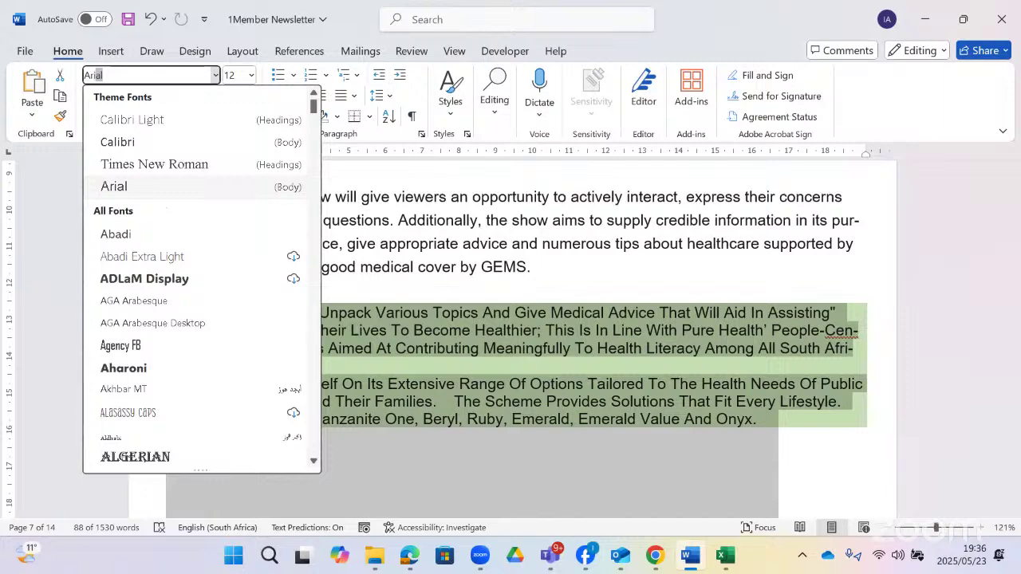
{"action": "type", "text": "Narrow"}
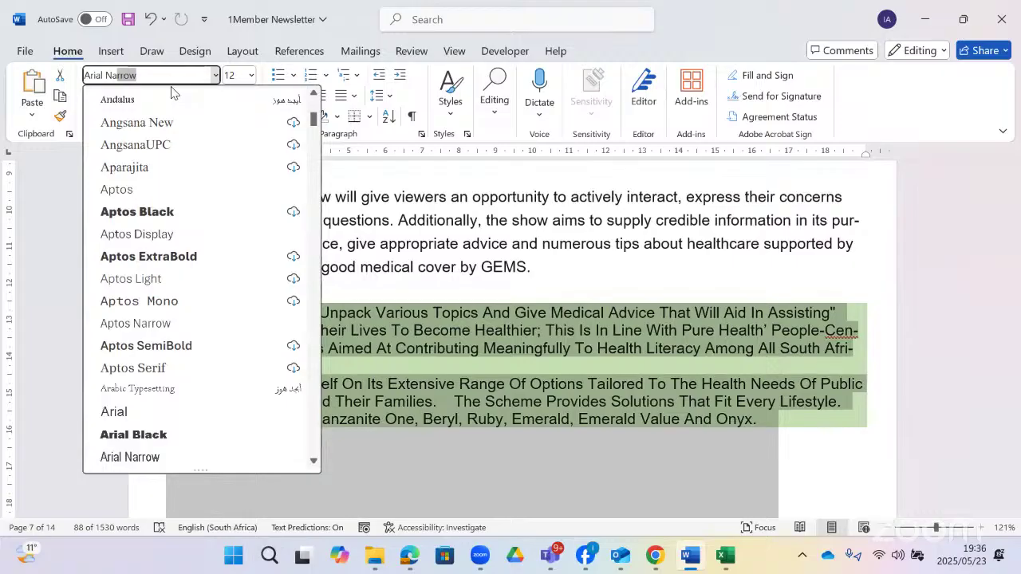
{"action": "key", "text": "Return"}
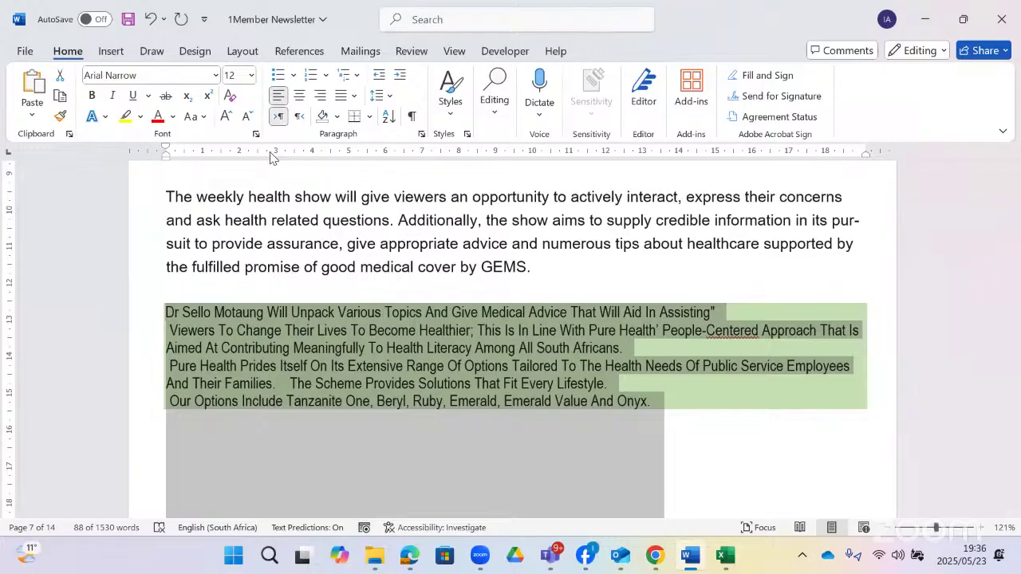
- Change the paragraph's capitalisation to Sentence case, then recheck question 1.7's instructions
{"action": "left_click", "coordinate": [204, 122]}
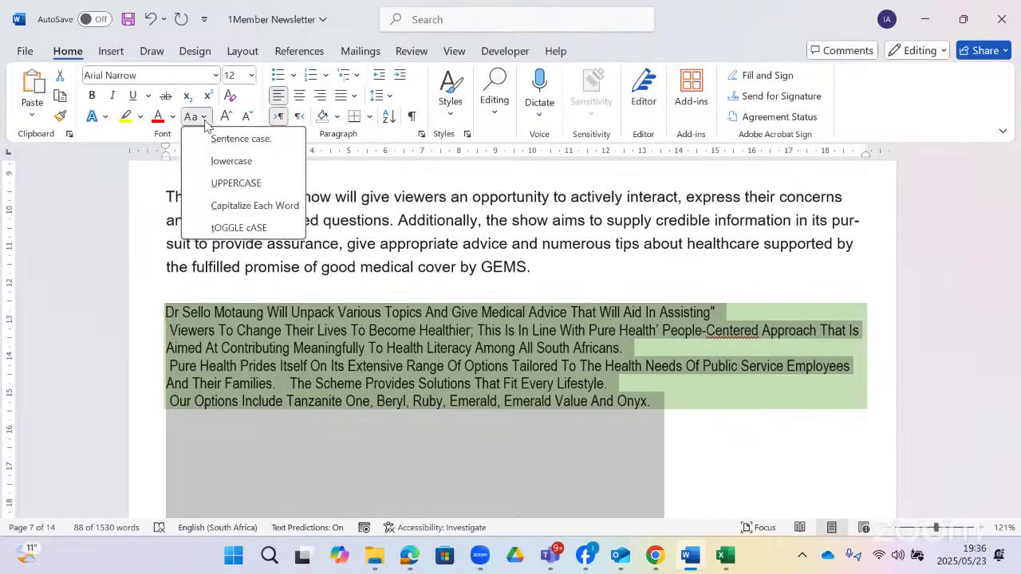
{"action": "left_click", "coordinate": [241, 140]}
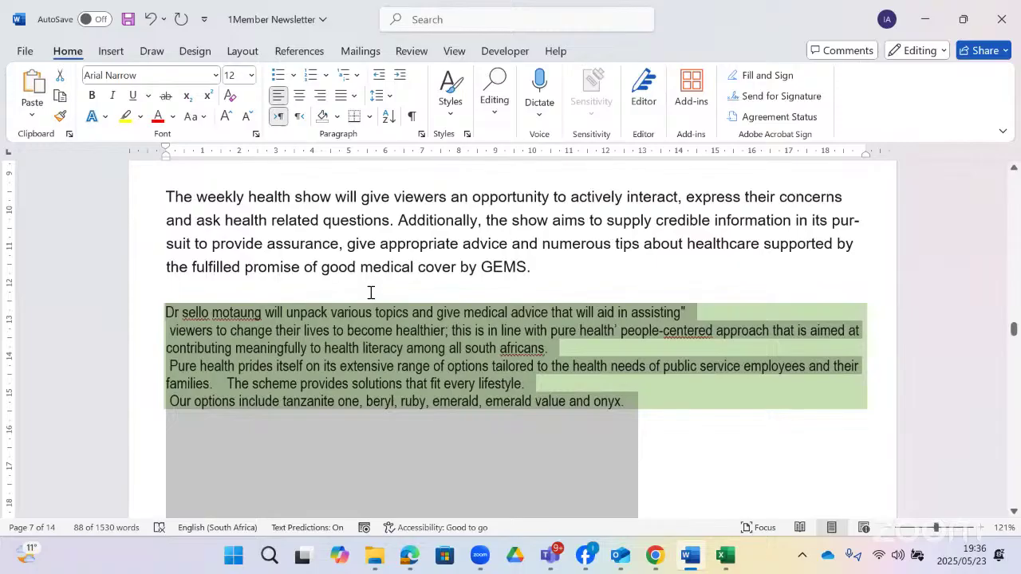
{"action": "left_click", "coordinate": [206, 121]}
{"action": "left_click", "coordinate": [232, 142]}
{"action": "left_click", "coordinate": [408, 555]}
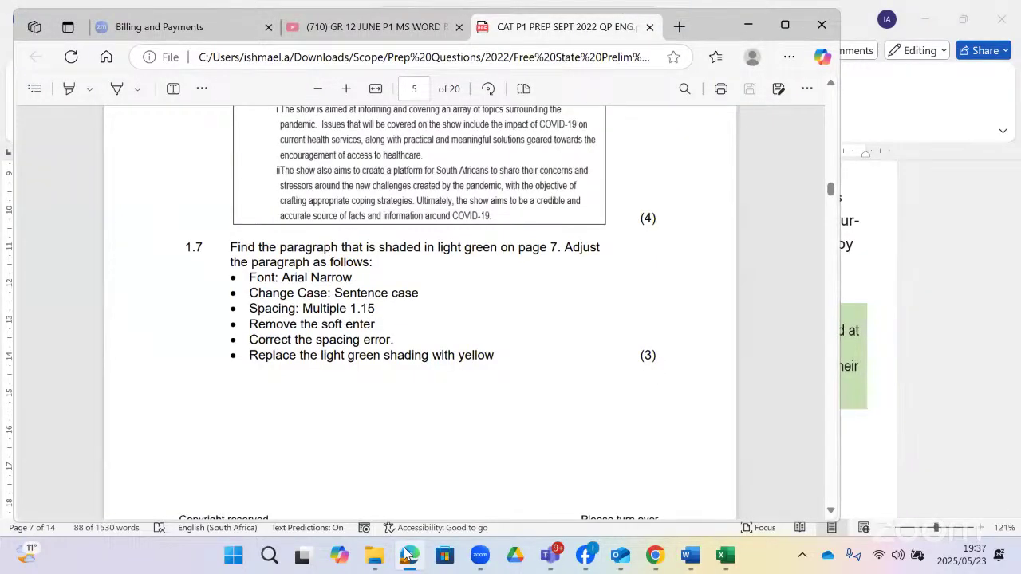
{"action": "left_click", "coordinate": [407, 555]}
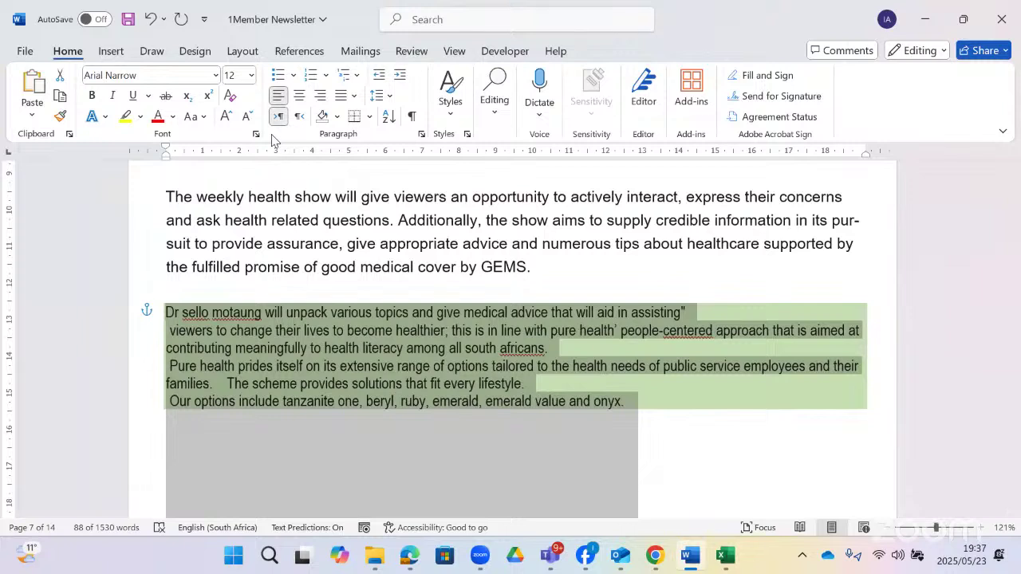
- Set the paragraph to Multiple line spacing at 1.15 and turn on Keep lines together
{"action": "left_click", "coordinate": [422, 137]}
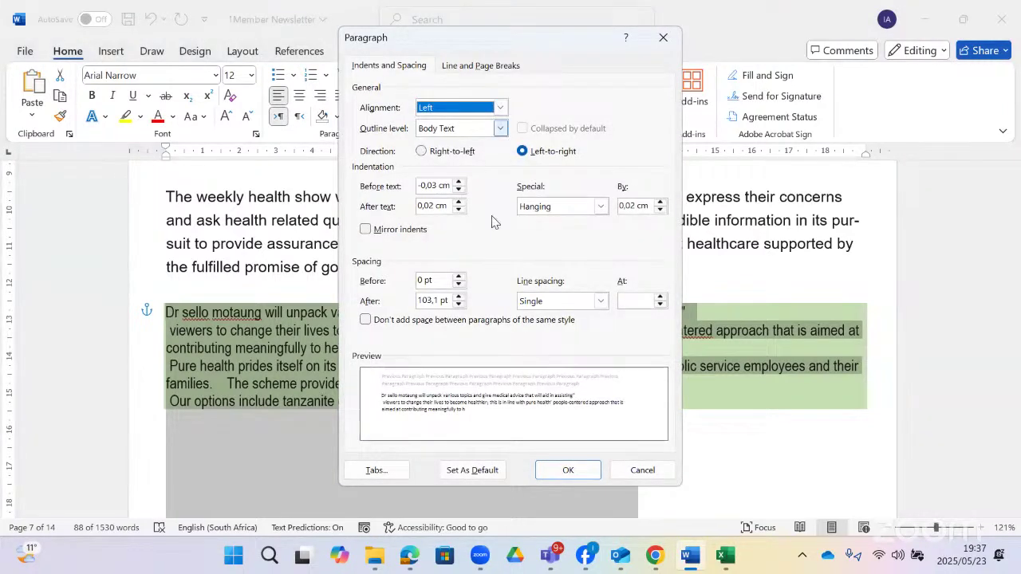
{"action": "left_click", "coordinate": [600, 301]}
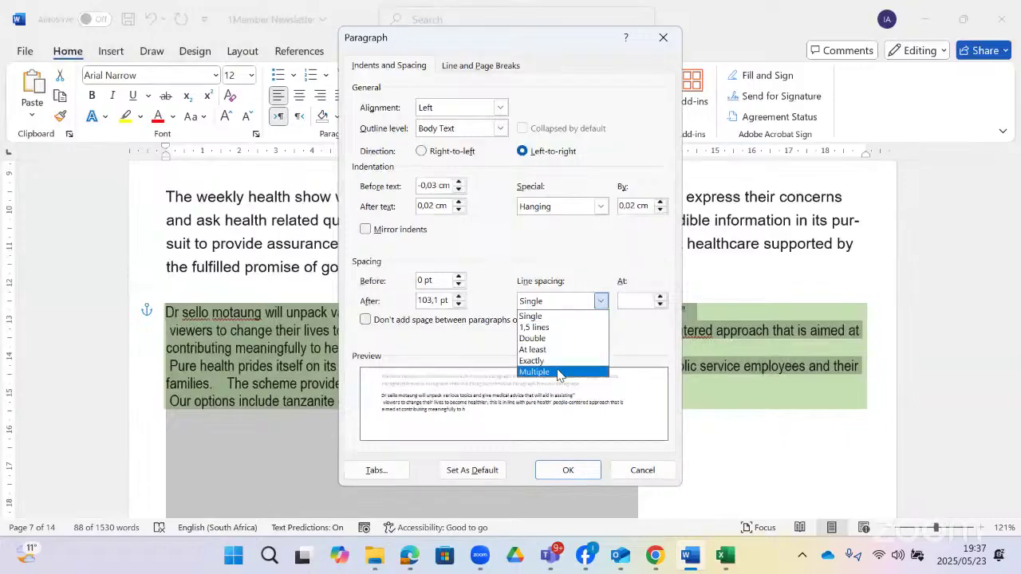
{"action": "left_click", "coordinate": [563, 371]}
{"action": "double_click", "coordinate": [629, 302]}
{"action": "type", "text": "1"}
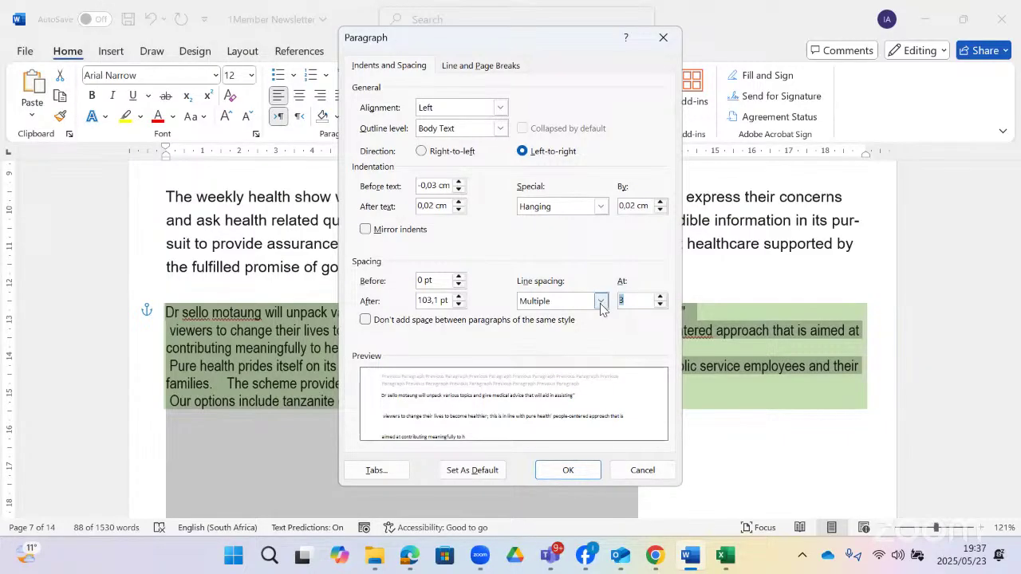
{"action": "type", "text": ".1"}
{"action": "type", "text": "5"}
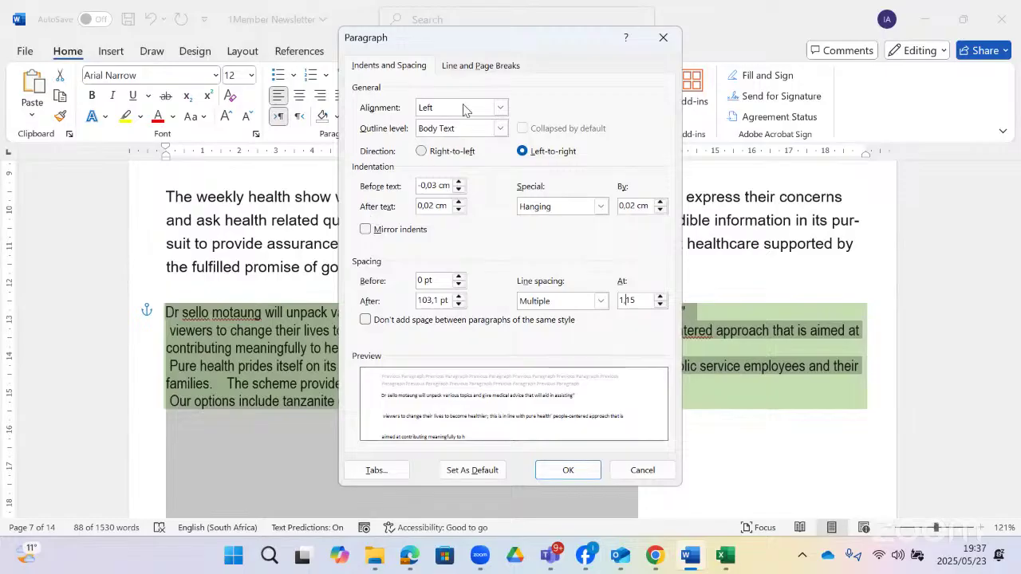
{"action": "left_click", "coordinate": [479, 70]}
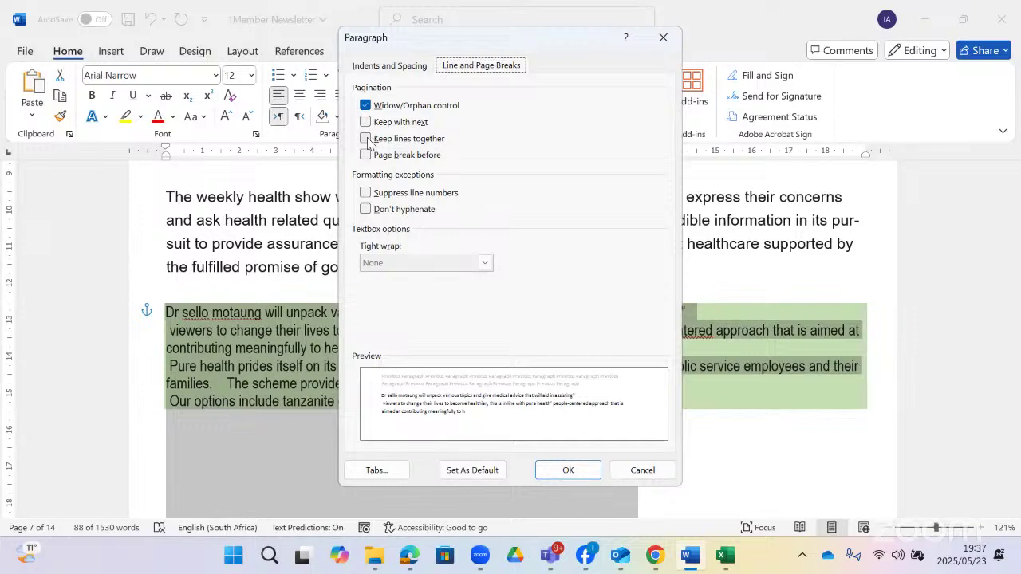
{"action": "left_click", "coordinate": [372, 140]}
{"action": "left_click", "coordinate": [408, 71]}
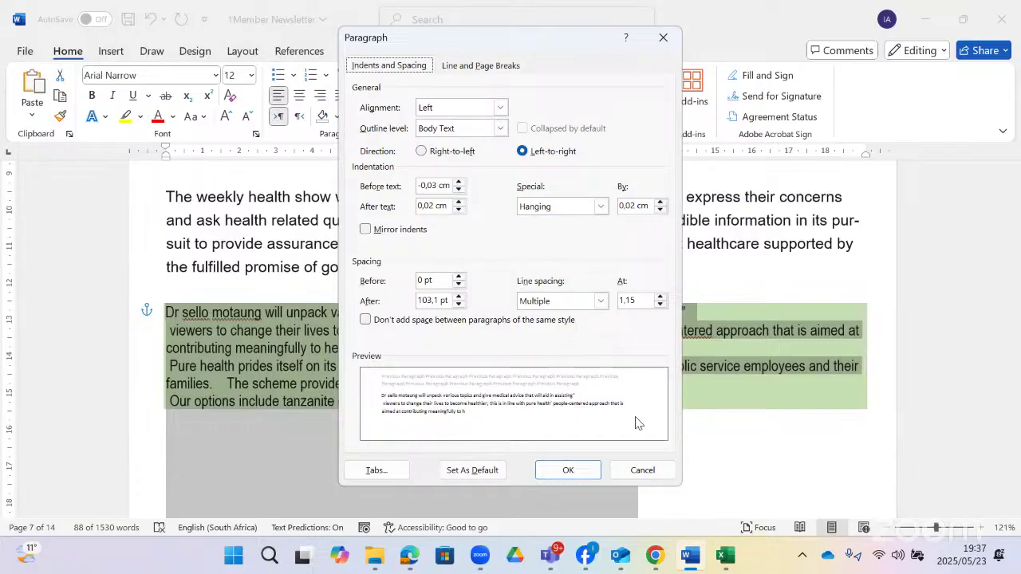
{"action": "left_click", "coordinate": [566, 469]}
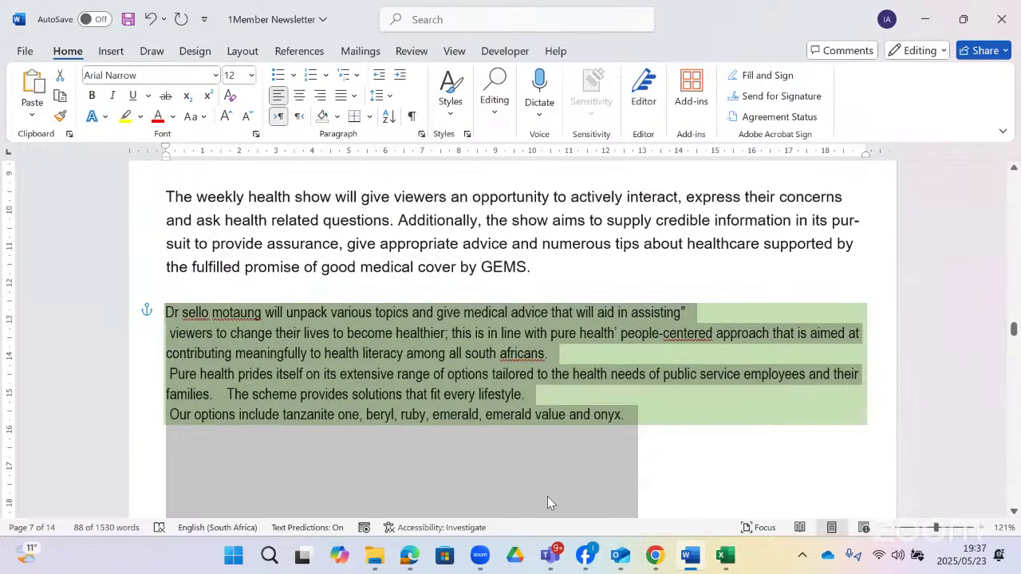
- Change the paragraph's shading fill from light green to yellow in Borders and Shading
{"action": "left_click", "coordinate": [409, 557]}
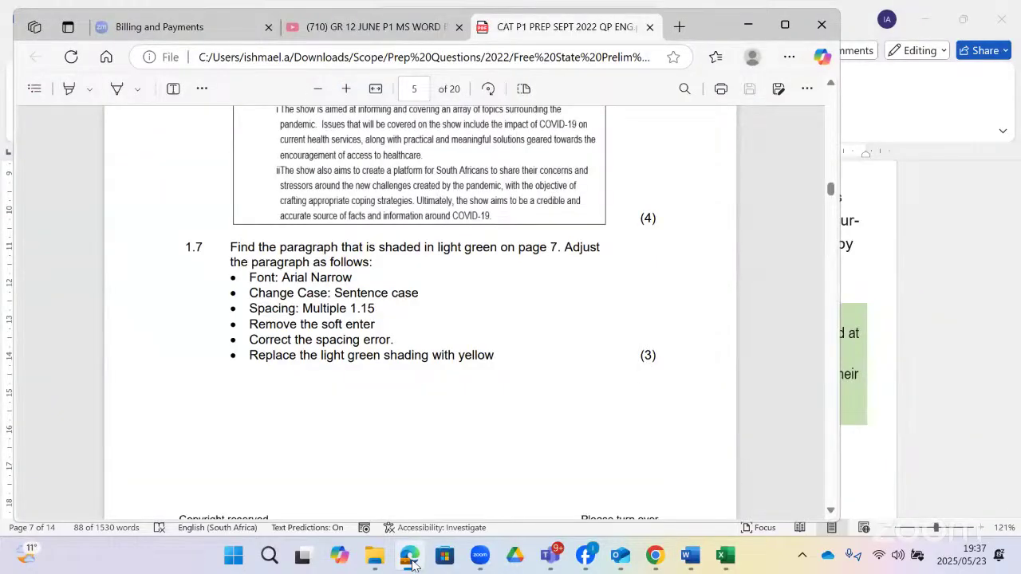
{"action": "left_click", "coordinate": [411, 561]}
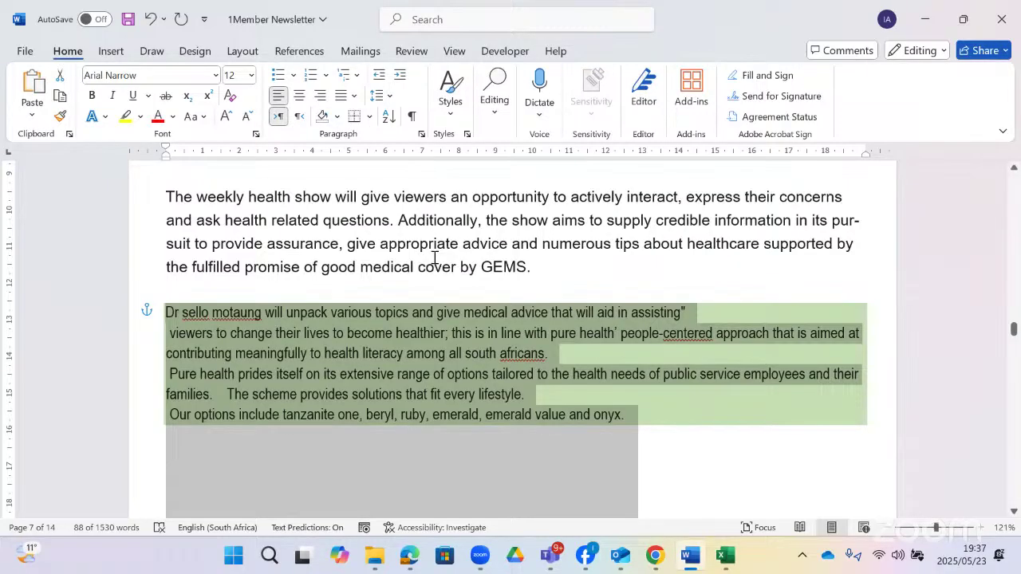
{"action": "left_click", "coordinate": [369, 117]}
{"action": "left_click", "coordinate": [418, 484]}
{"action": "left_click", "coordinate": [417, 124]}
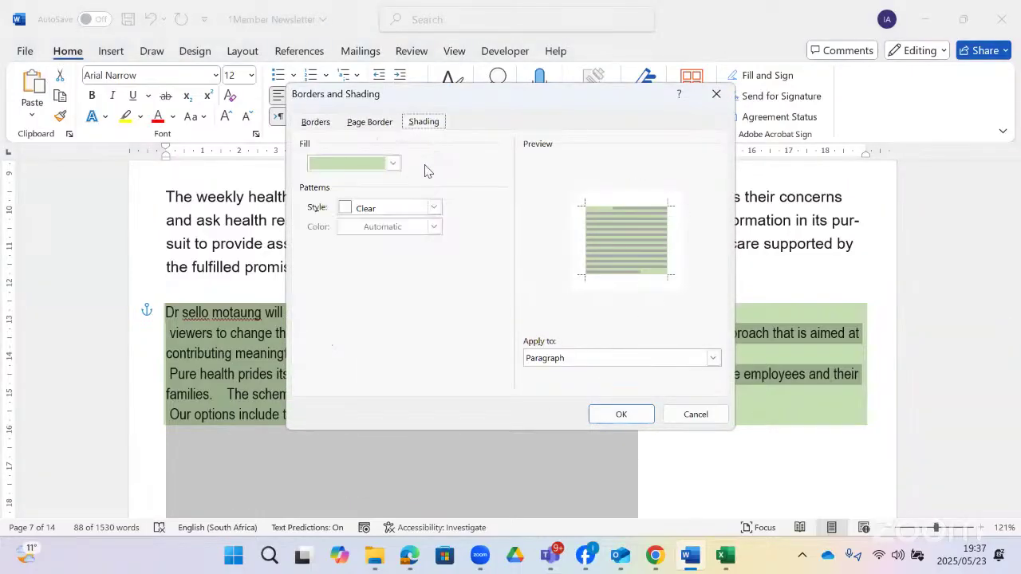
{"action": "left_click", "coordinate": [392, 164]}
{"action": "left_click", "coordinate": [385, 367]}
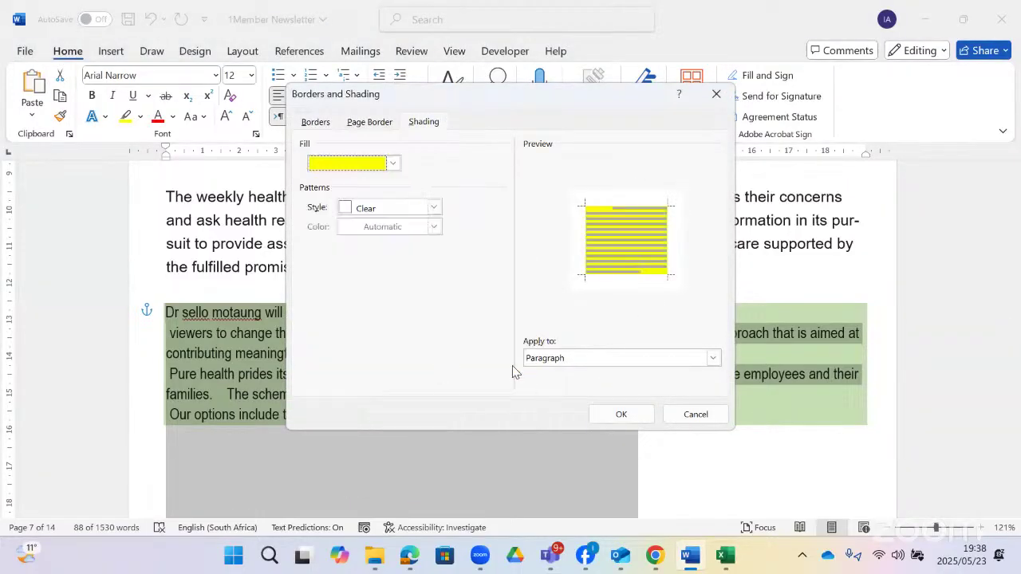
{"action": "key", "text": "Return"}
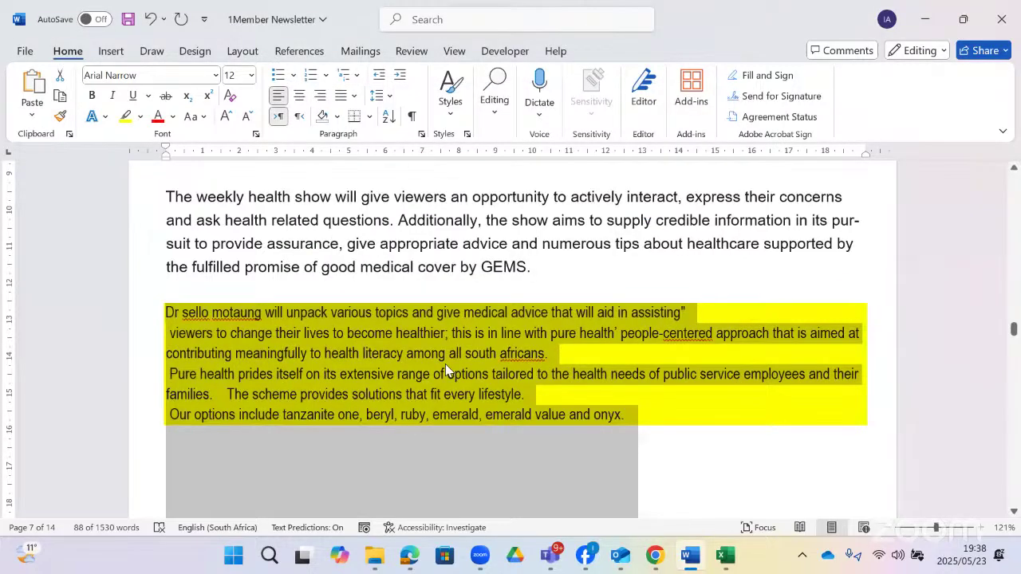
{"action": "left_click", "coordinate": [568, 393]}
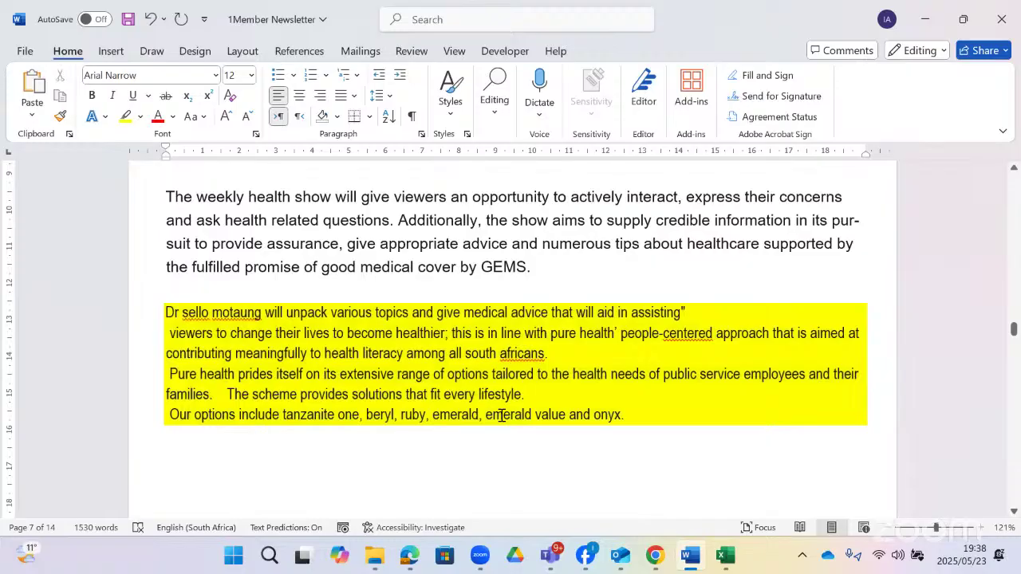
- Show formatting marks and zoom in on the yellow paragraph
{"action": "left_click", "coordinate": [412, 117]}
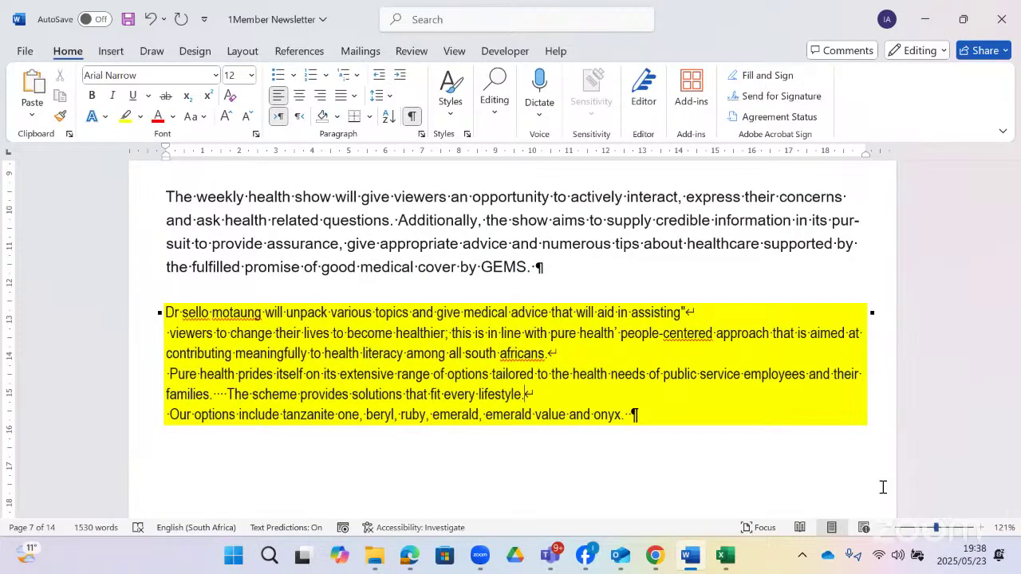
{"action": "scroll", "coordinate": [882, 486], "scroll_direction": "up", "scroll_amount": 9, "text": "ctrl"}
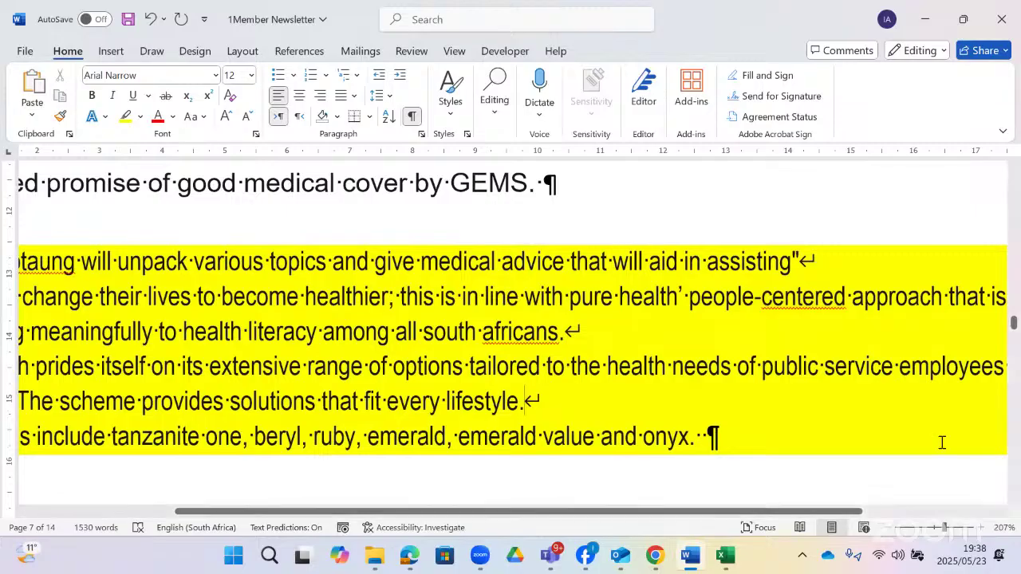
{"action": "scroll", "coordinate": [941, 442], "scroll_direction": "up", "scroll_amount": 7, "text": "ctrl"}
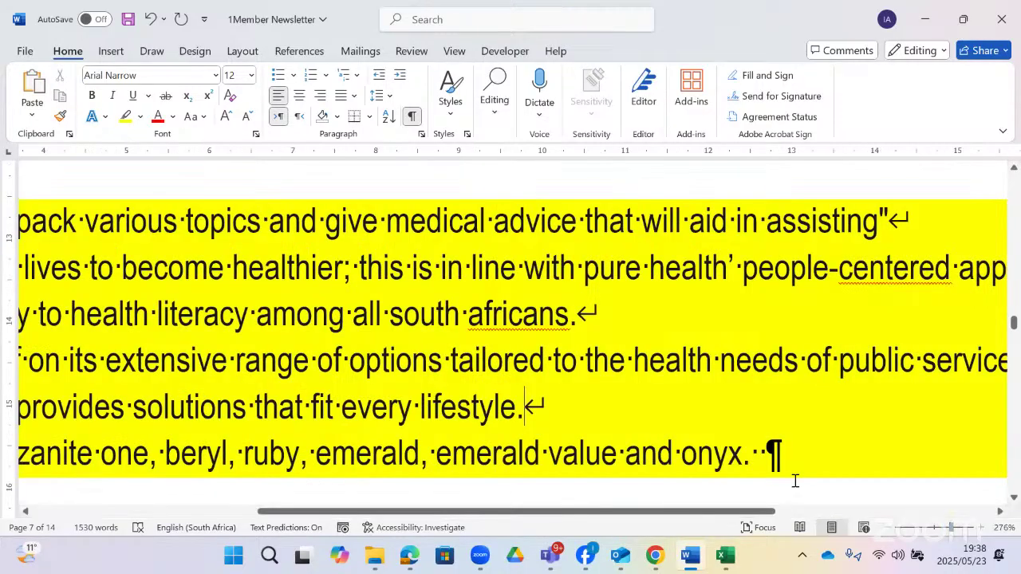
{"action": "left_click_drag", "start_coordinate": [769, 511], "coordinate": [832, 511]}
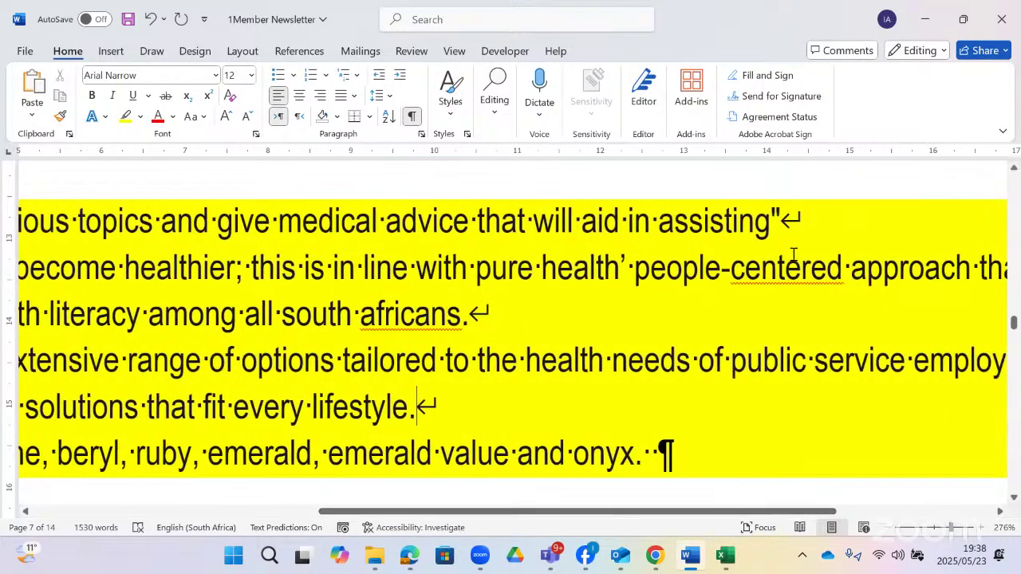
- Delete the soft line breaks after 'assisting"', 'africans.' and 'lifestyle.'
{"action": "left_click", "coordinate": [787, 221]}
{"action": "key", "text": "Delete"}
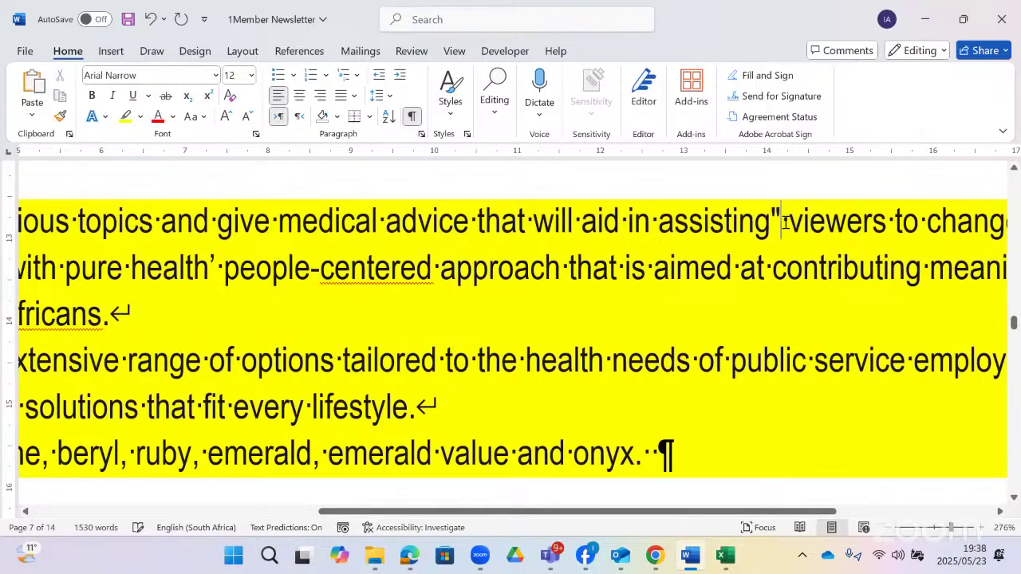
{"action": "left_click", "coordinate": [112, 316]}
{"action": "key", "text": "Delete"}
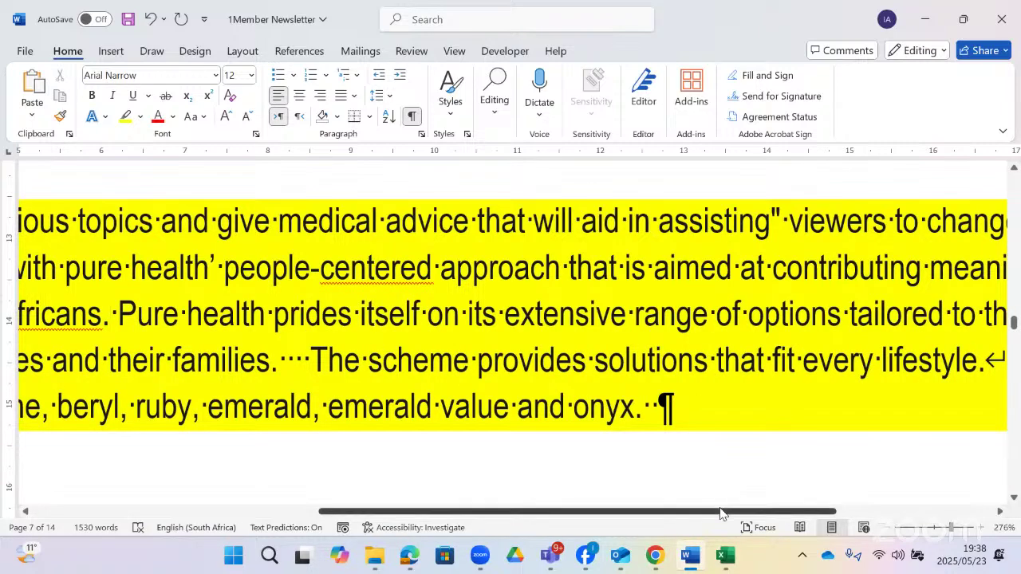
{"action": "scroll", "coordinate": [847, 500], "scroll_direction": "right", "scroll_amount": 5}
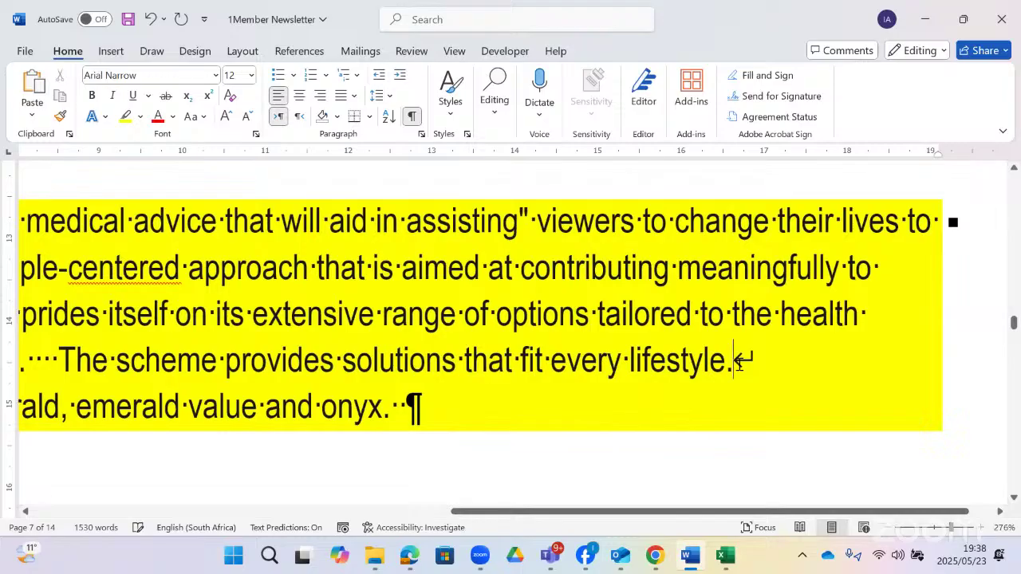
{"action": "left_click", "coordinate": [740, 364]}
{"action": "key", "text": "Delete"}
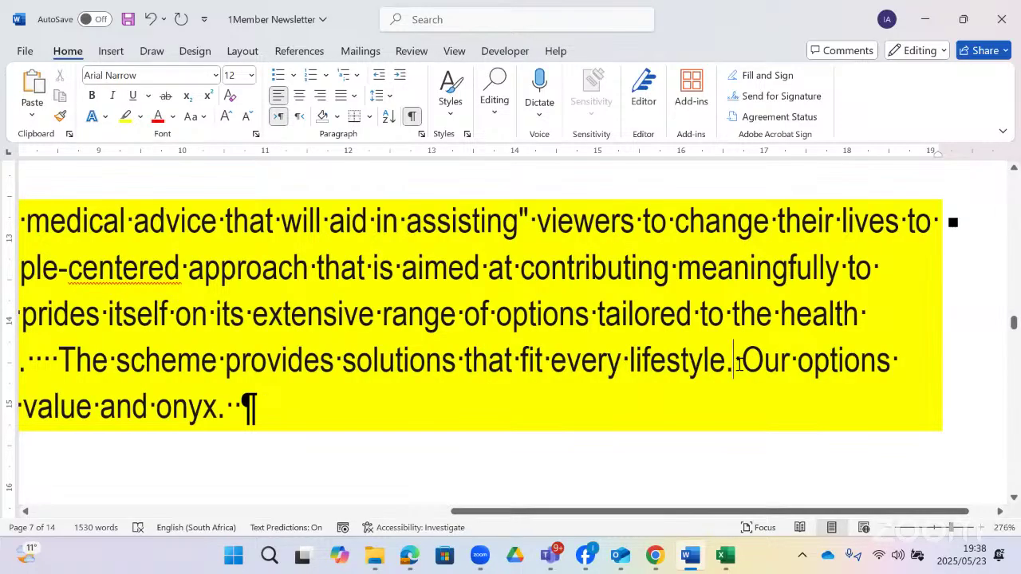
{"action": "scroll", "coordinate": [721, 366], "scroll_direction": "up", "scroll_amount": 1}
{"action": "scroll", "coordinate": [722, 367], "scroll_direction": "down", "scroll_amount": 1}
{"action": "scroll", "coordinate": [747, 504], "scroll_direction": "left", "scroll_amount": 6}
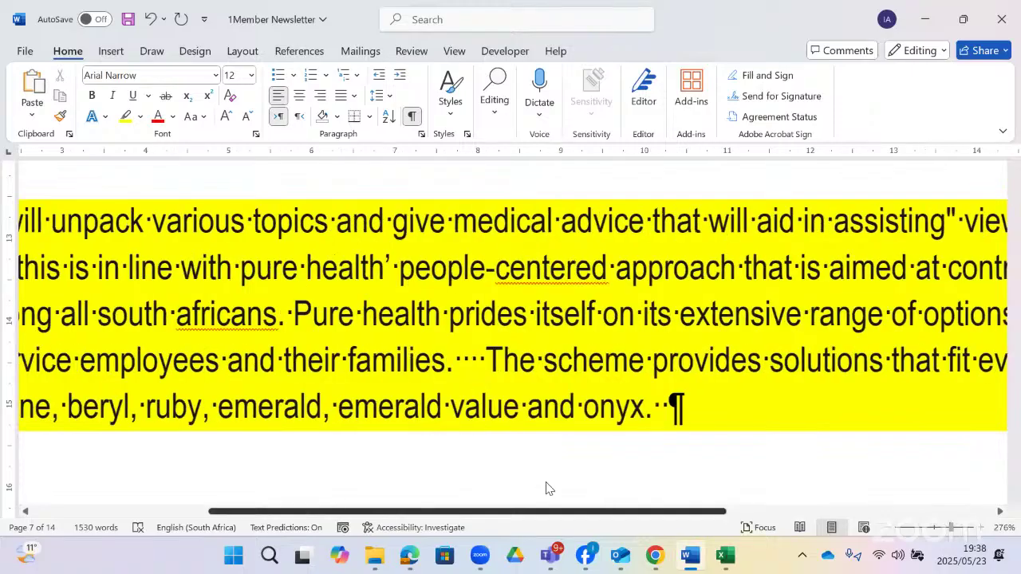
{"action": "scroll", "coordinate": [362, 467], "scroll_direction": "left", "scroll_amount": 3}
{"action": "scroll", "coordinate": [736, 429], "scroll_direction": "right", "scroll_amount": 4}
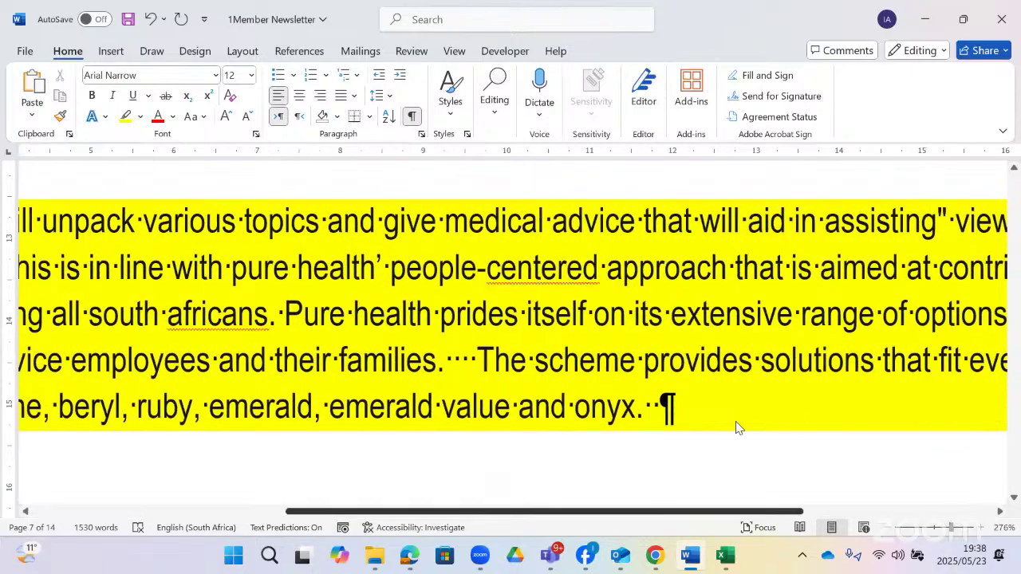
{"action": "scroll", "coordinate": [835, 420], "scroll_direction": "right", "scroll_amount": 4}
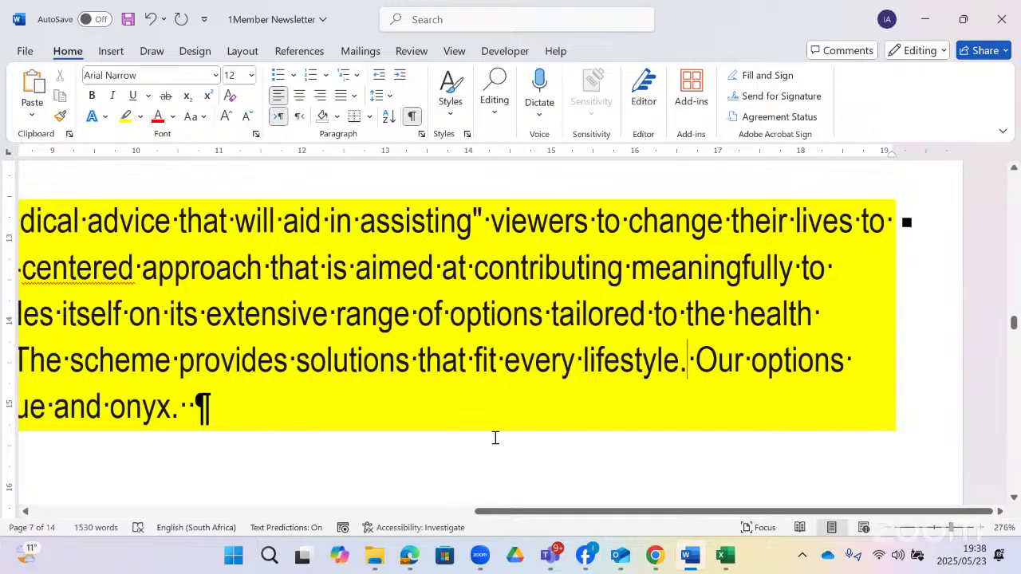
{"action": "left_click", "coordinate": [409, 555]}
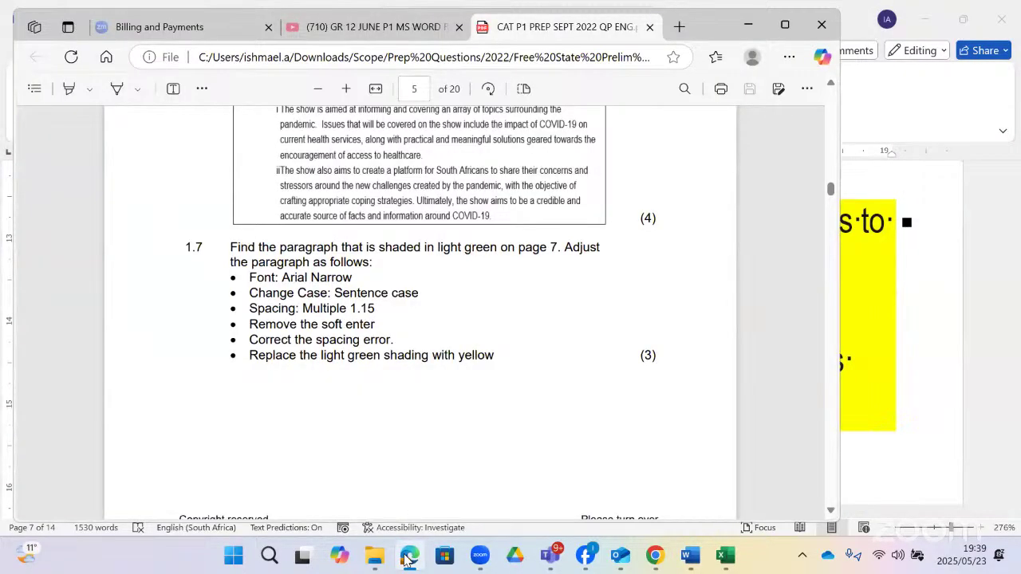
{"action": "left_click", "coordinate": [409, 556]}
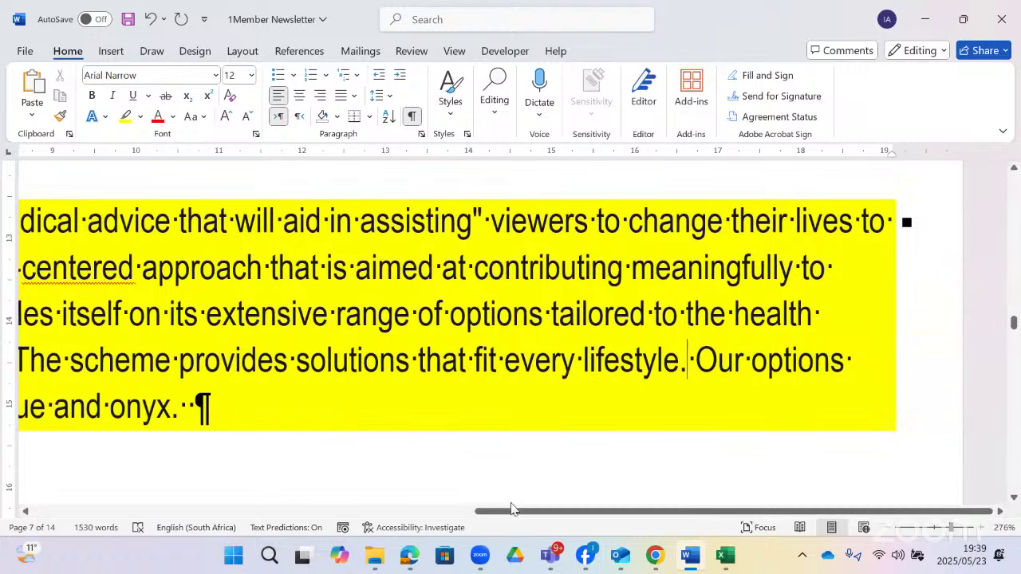
{"action": "left_click_drag", "start_coordinate": [511, 509], "coordinate": [230, 474]}
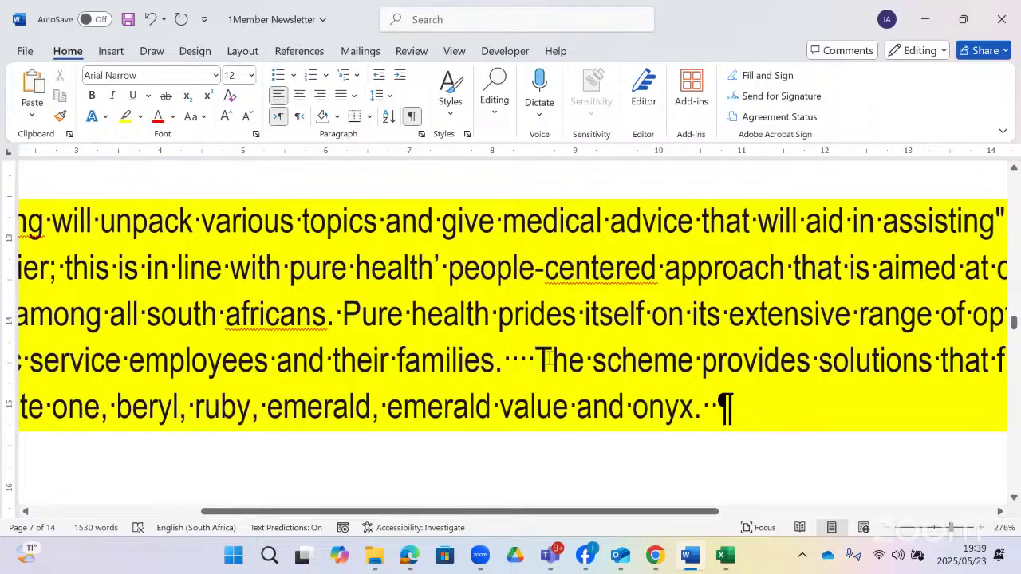
- Delete the surplus spaces before 'The scheme provides'
{"action": "left_click", "coordinate": [414, 118]}
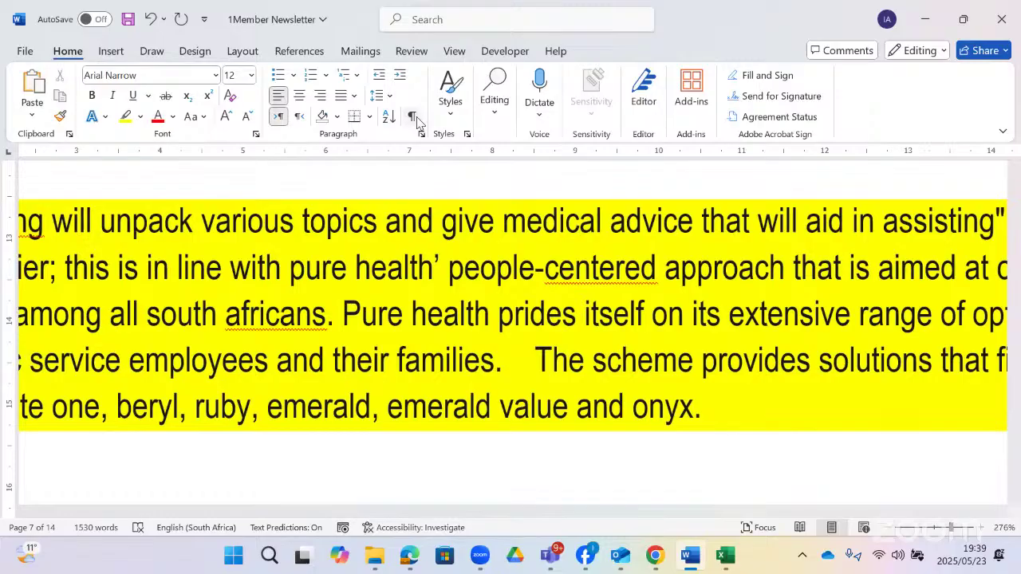
{"action": "left_click", "coordinate": [412, 118]}
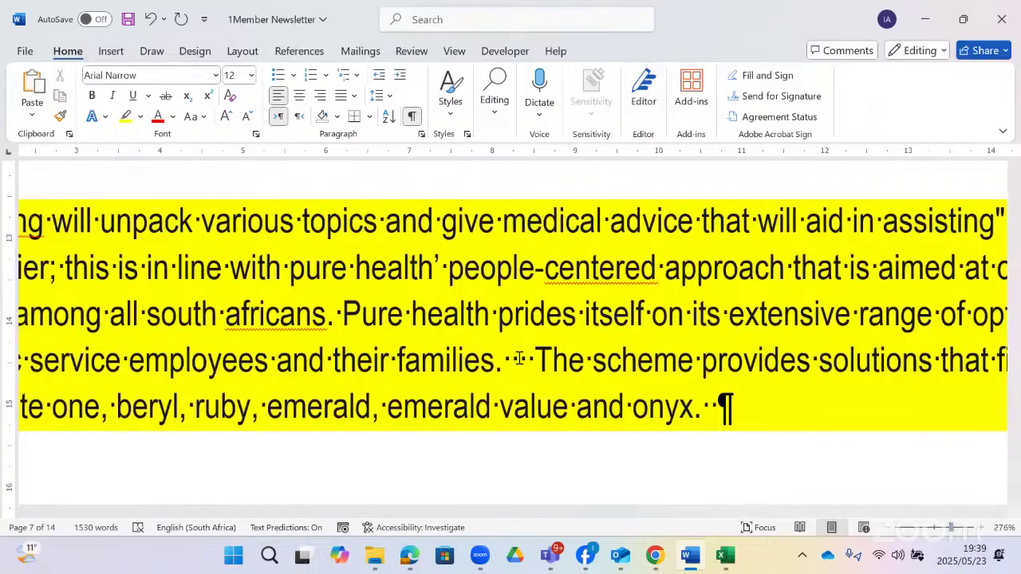
{"action": "scroll", "coordinate": [519, 359], "scroll_direction": "up", "scroll_amount": 3}
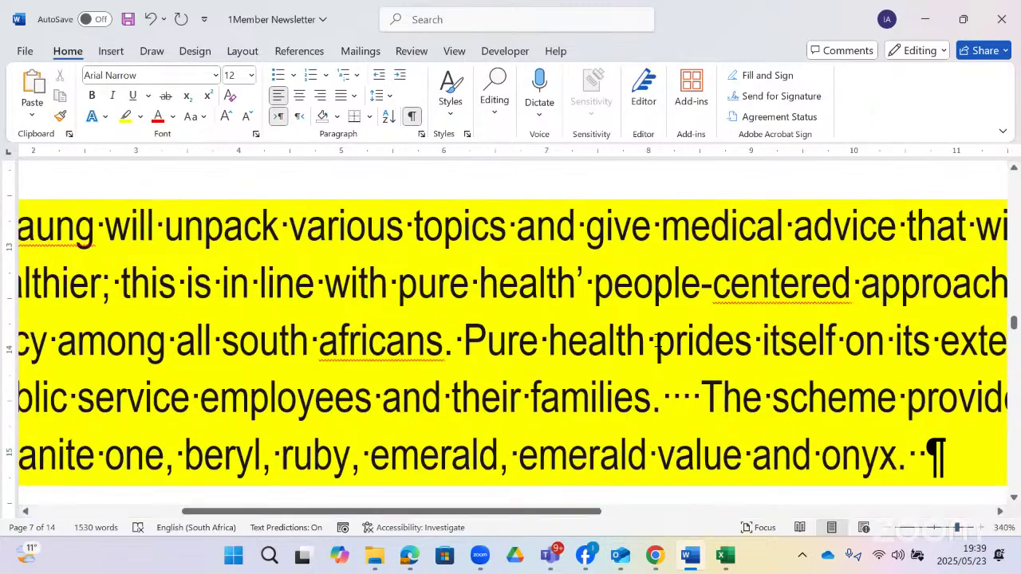
{"action": "scroll", "coordinate": [686, 307], "scroll_direction": "down", "scroll_amount": 2}
{"action": "left_click_drag", "start_coordinate": [652, 268], "coordinate": [699, 270]}
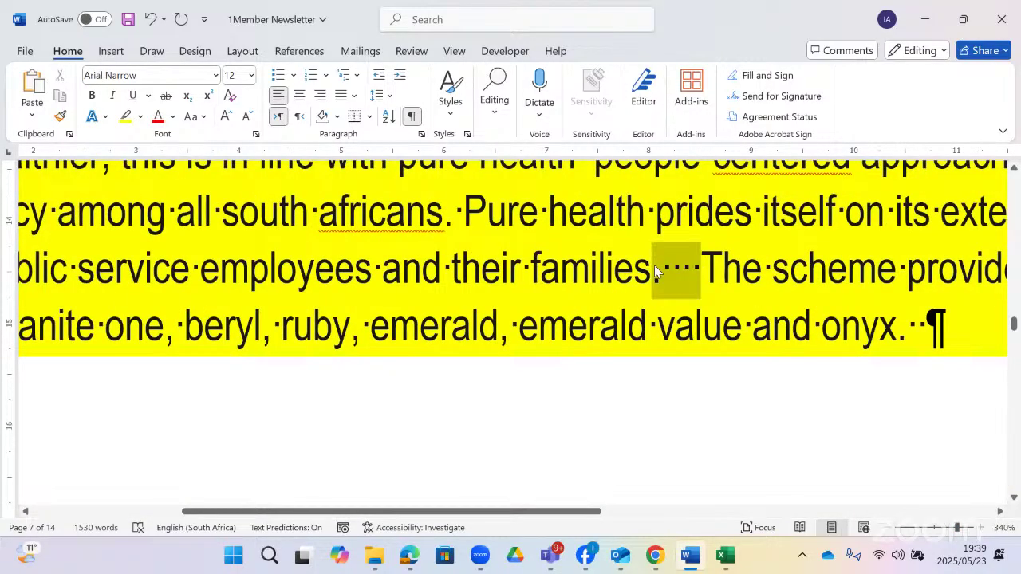
{"action": "left_click", "coordinate": [693, 269]}
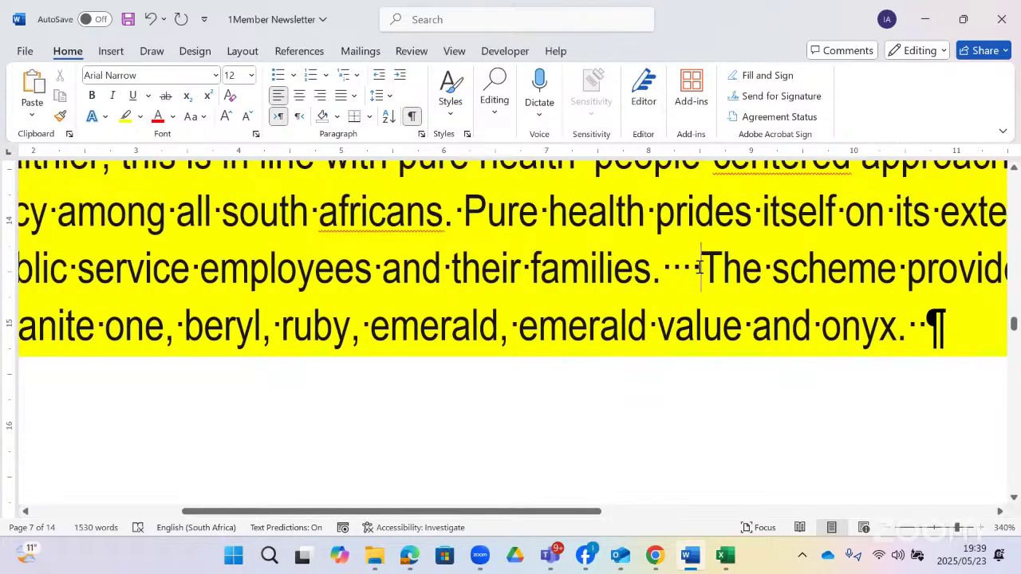
{"action": "left_click_drag", "start_coordinate": [701, 270], "coordinate": [681, 279]}
{"action": "key", "text": "BackSpace"}
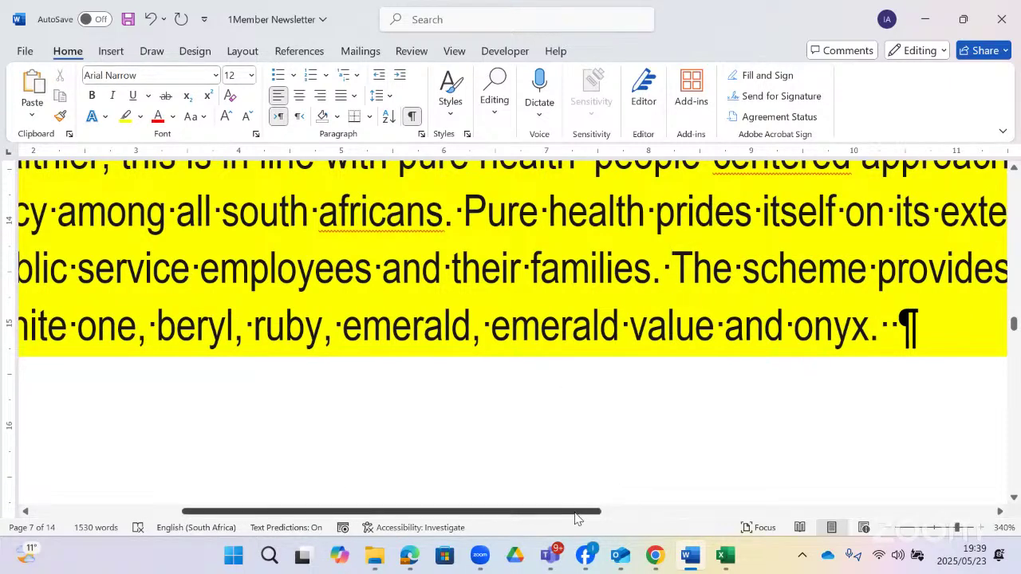
- Delete the extra space after 'onyx.' and review the finished paragraph
{"action": "left_click_drag", "start_coordinate": [524, 508], "coordinate": [788, 463]}
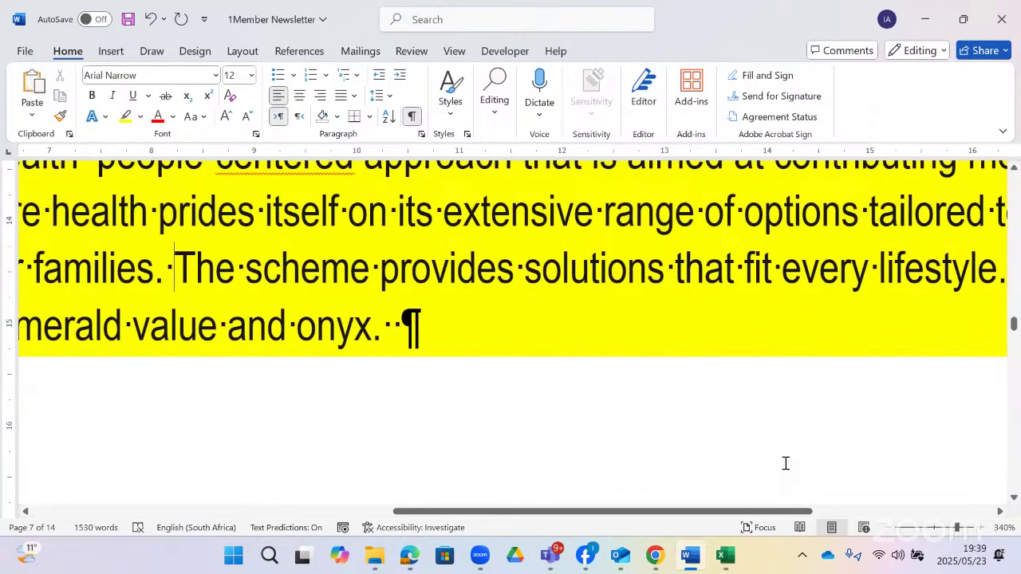
{"action": "left_click", "coordinate": [398, 324]}
{"action": "left_click_drag", "start_coordinate": [395, 324], "coordinate": [401, 335]}
{"action": "key", "text": "BackSpace"}
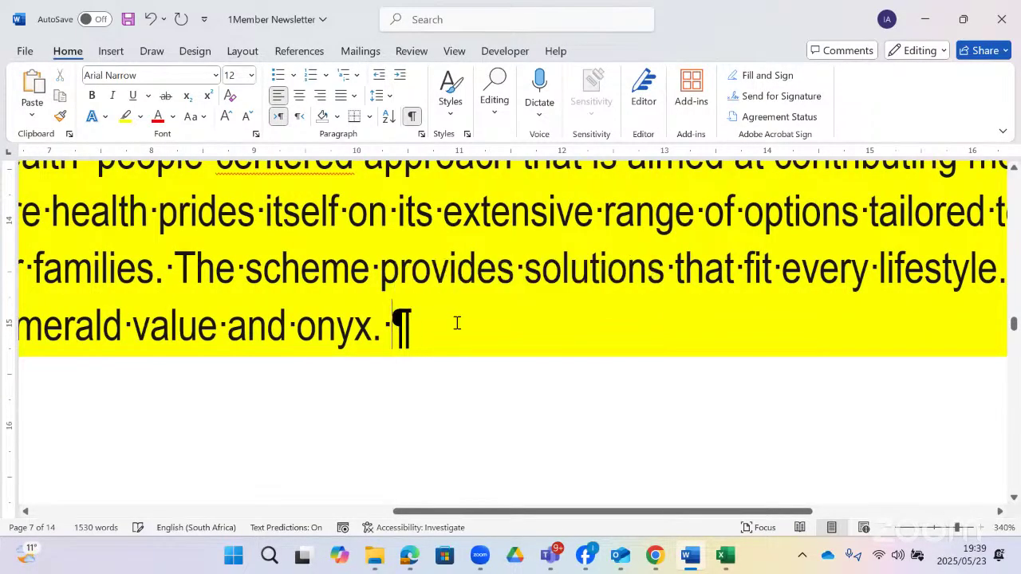
{"action": "scroll", "coordinate": [457, 323], "scroll_direction": "up", "scroll_amount": 3}
{"action": "scroll", "coordinate": [490, 322], "scroll_direction": "down", "scroll_amount": 2}
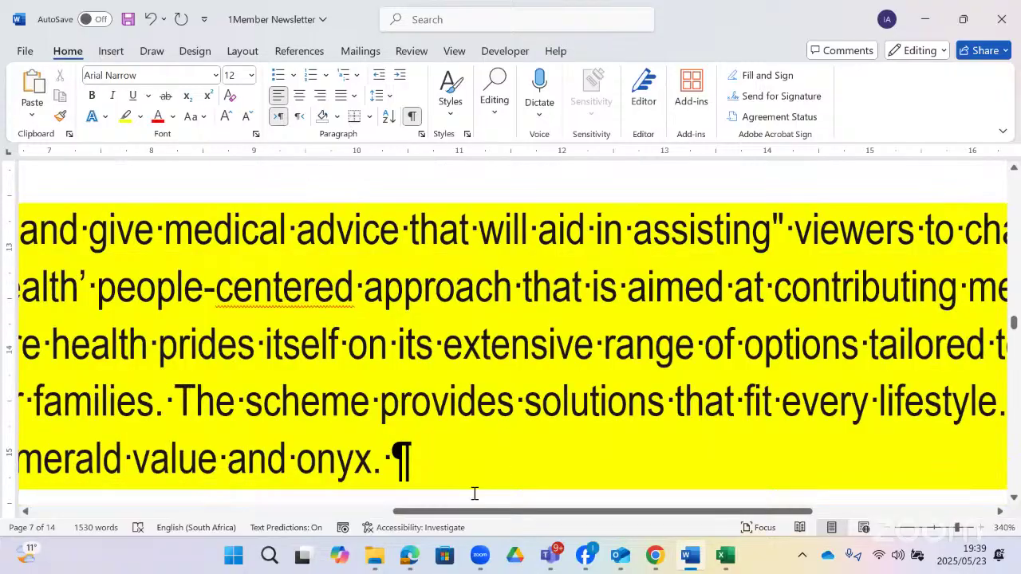
{"action": "left_click_drag", "start_coordinate": [482, 517], "coordinate": [727, 490]}
{"action": "scroll", "coordinate": [378, 432], "scroll_direction": "left", "scroll_amount": 5}
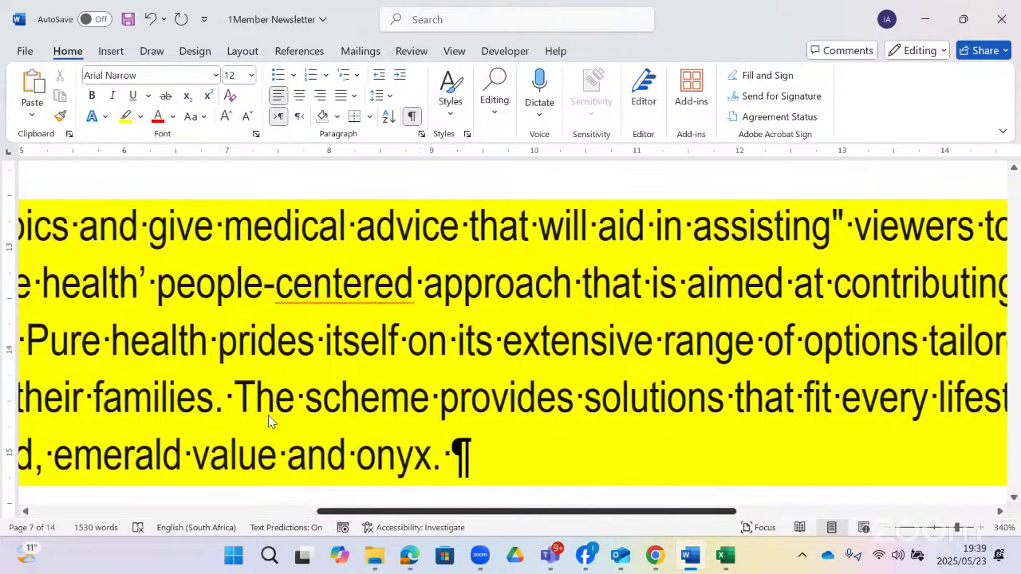
{"action": "scroll", "coordinate": [217, 396], "scroll_direction": "left", "scroll_amount": 4}
{"action": "scroll", "coordinate": [381, 483], "scroll_direction": "right", "scroll_amount": 3}
{"action": "scroll", "coordinate": [279, 511], "scroll_direction": "left", "scroll_amount": 1}
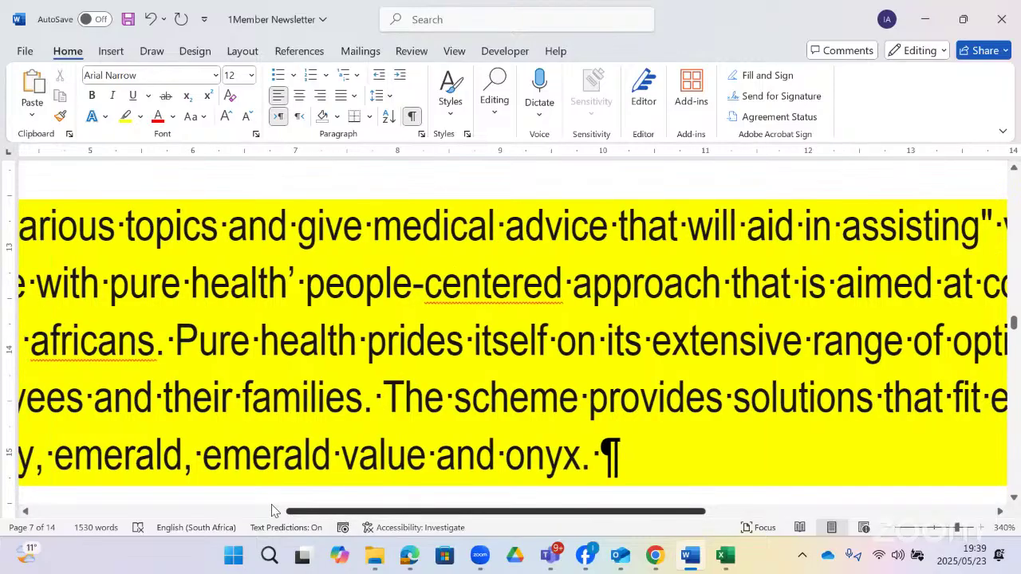
{"action": "scroll", "coordinate": [256, 517], "scroll_direction": "left", "scroll_amount": 3}
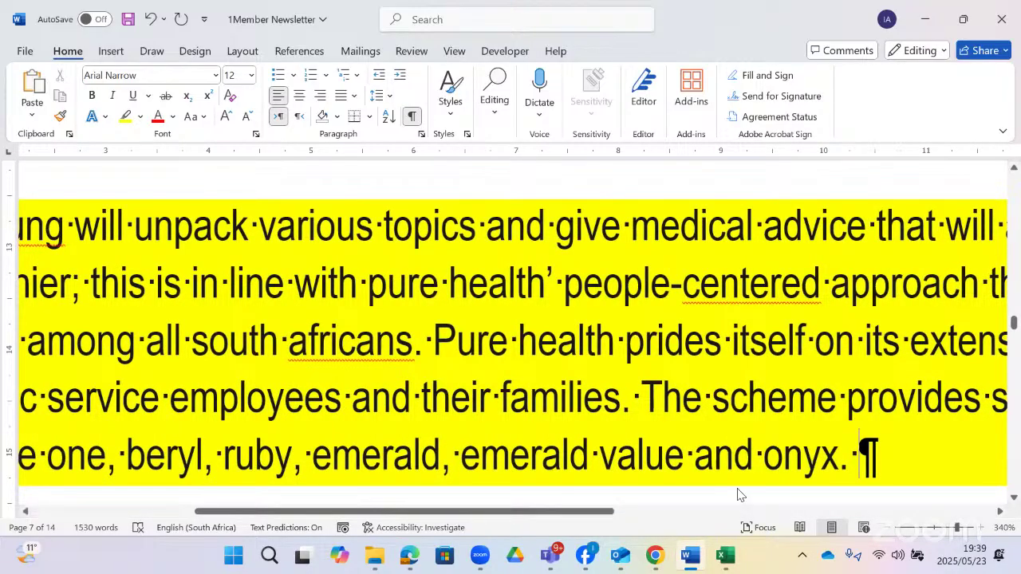
- Scroll the exam PDF to question 1.8 on the dental picture's Photocopy effect, position and alt text
{"action": "left_click", "coordinate": [409, 556]}
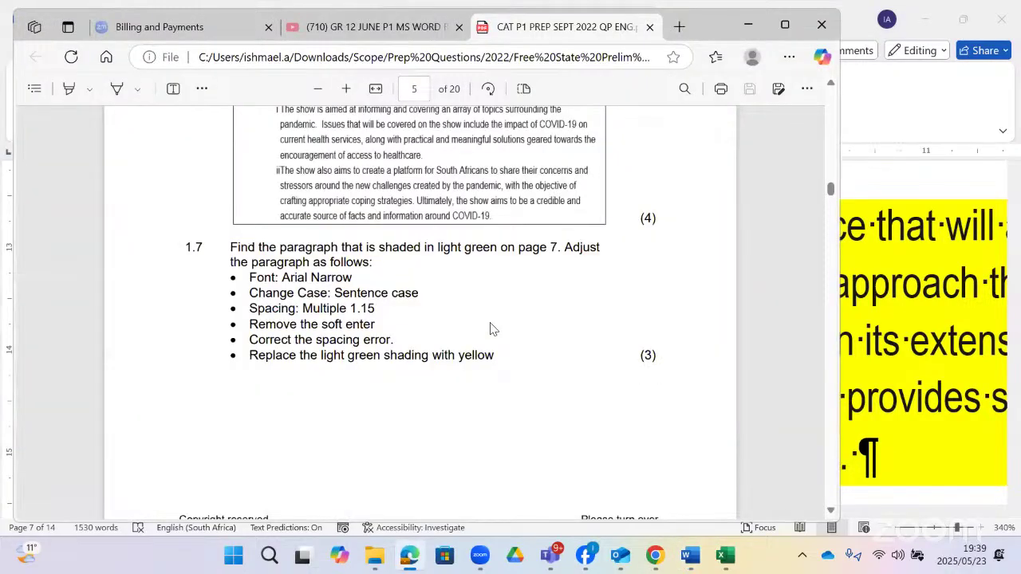
{"action": "scroll", "coordinate": [482, 326], "scroll_direction": "down", "scroll_amount": 5}
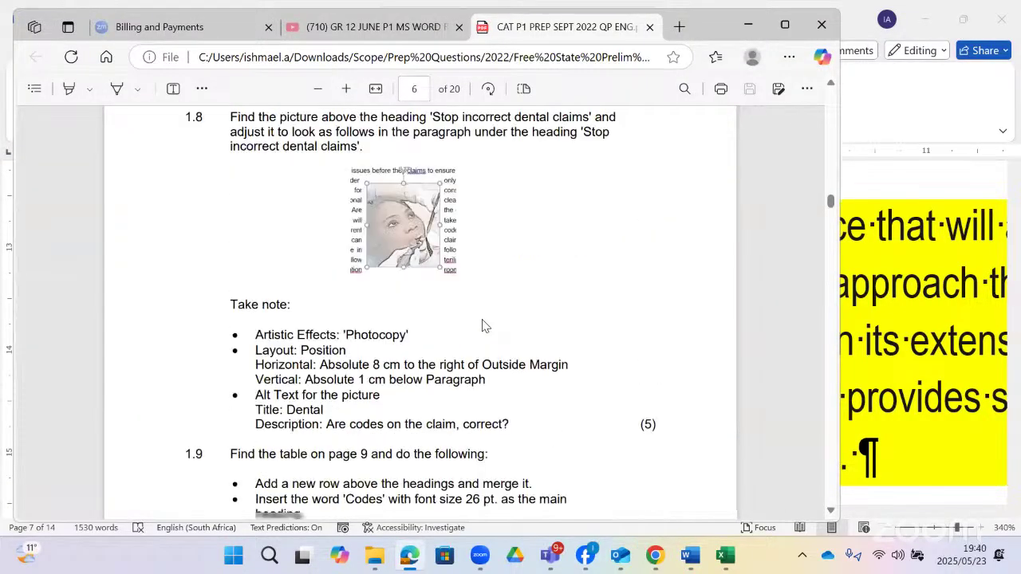
{"action": "scroll", "coordinate": [482, 325], "scroll_direction": "up", "scroll_amount": 1}
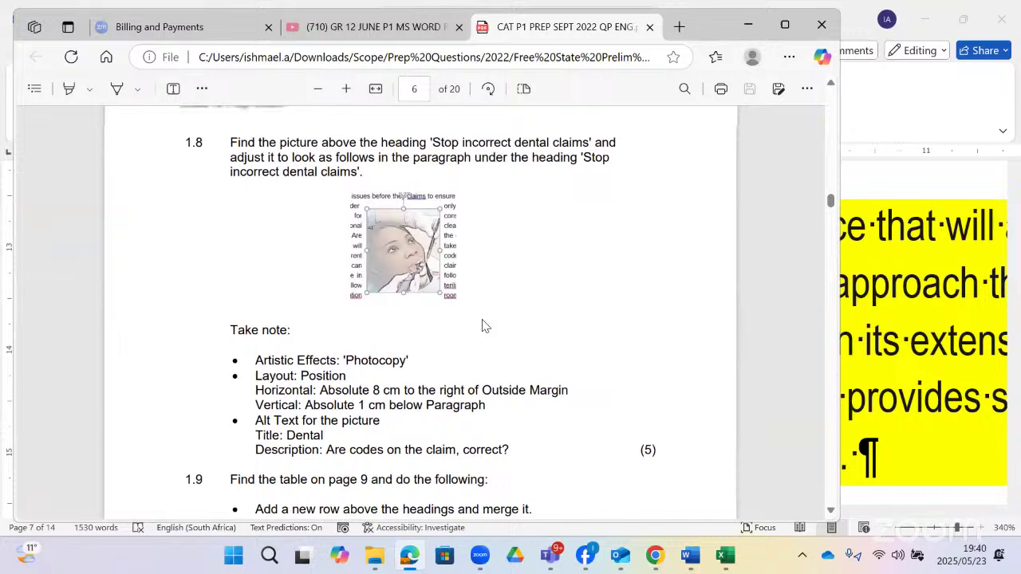
{"action": "scroll", "coordinate": [482, 325], "scroll_direction": "up", "scroll_amount": 1}
{"action": "scroll", "coordinate": [452, 339], "scroll_direction": "down", "scroll_amount": 2}
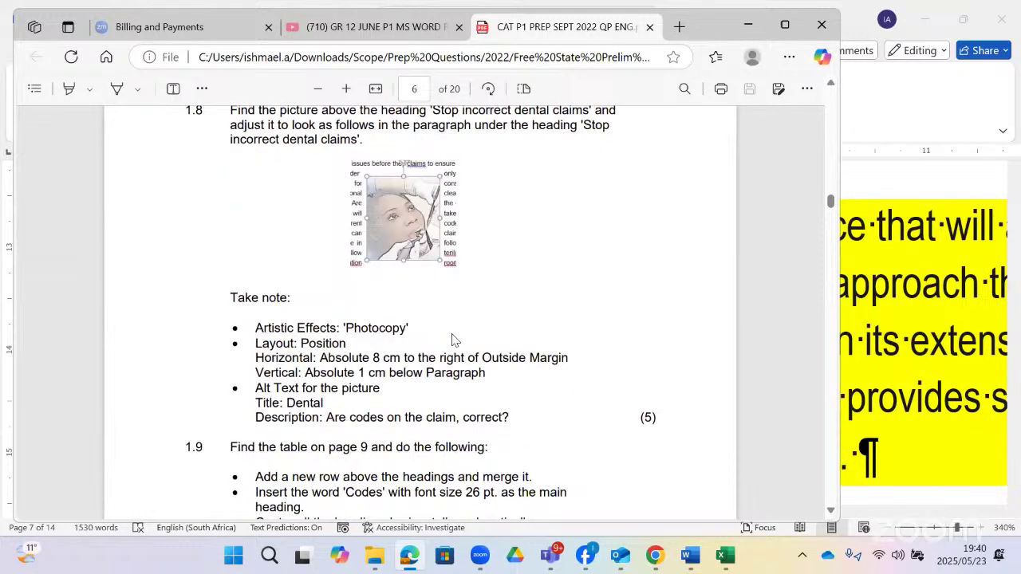
{"action": "scroll", "coordinate": [452, 339], "scroll_direction": "down", "scroll_amount": 1}
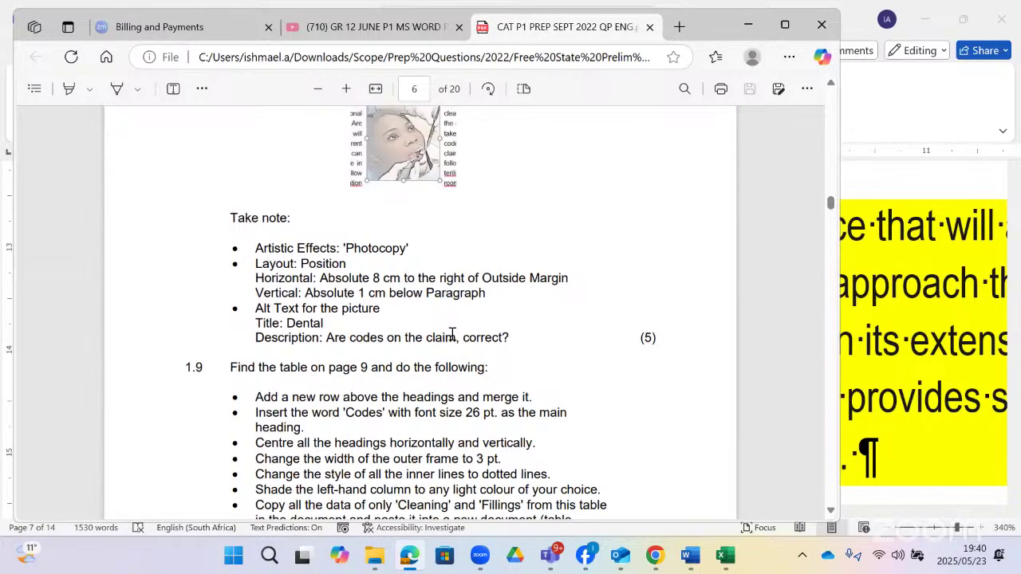
{"action": "scroll", "coordinate": [452, 335], "scroll_direction": "up", "scroll_amount": 1}
{"action": "scroll", "coordinate": [704, 470], "scroll_direction": "up", "scroll_amount": 1}
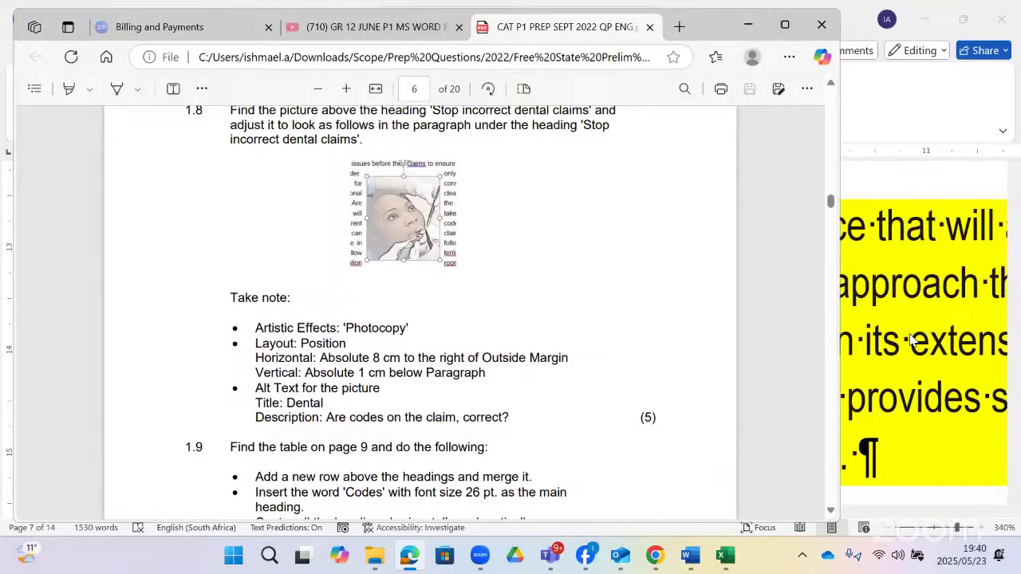
- Select the dental photo beside the 'Stop incorrect dental claims' heading, checking question 1.8 again
{"action": "left_click", "coordinate": [923, 514]}
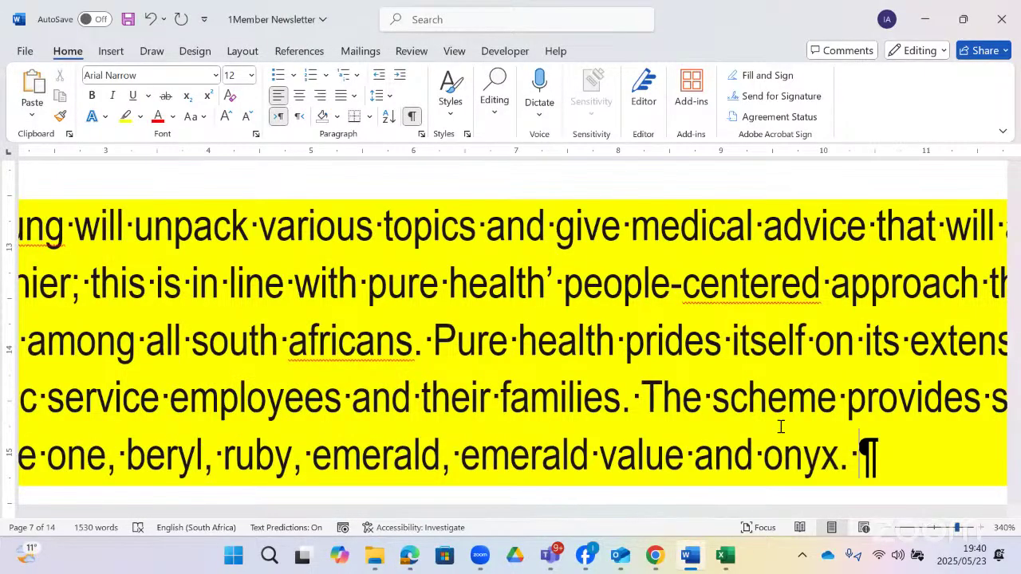
{"action": "scroll", "coordinate": [618, 361], "scroll_direction": "down", "scroll_amount": 8}
{"action": "scroll", "coordinate": [618, 360], "scroll_direction": "down", "scroll_amount": 10}
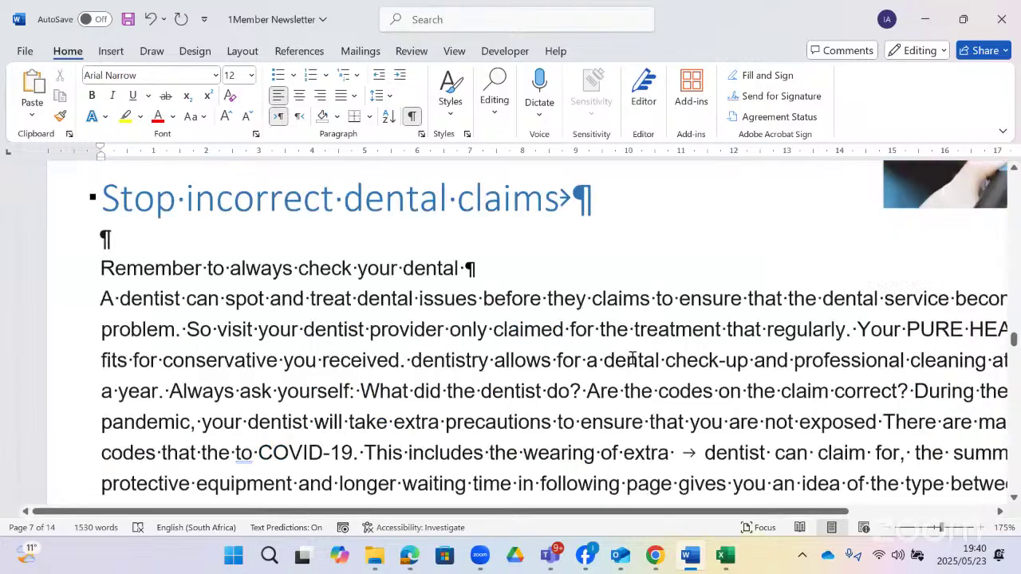
{"action": "scroll", "coordinate": [897, 415], "scroll_direction": "up", "scroll_amount": 2}
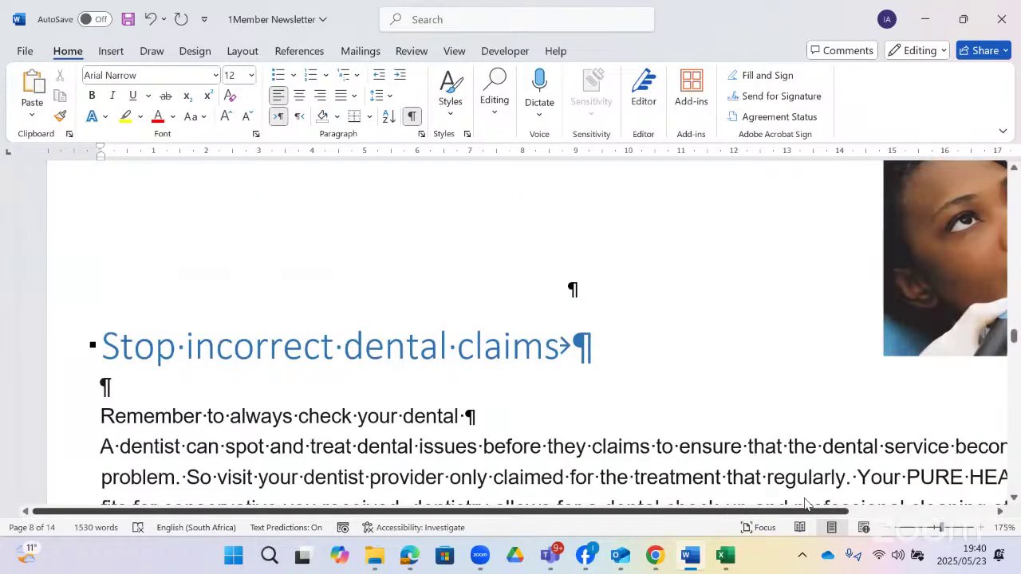
{"action": "left_click_drag", "start_coordinate": [805, 504], "coordinate": [949, 480]}
{"action": "scroll", "coordinate": [868, 369], "scroll_direction": "up", "scroll_amount": 2}
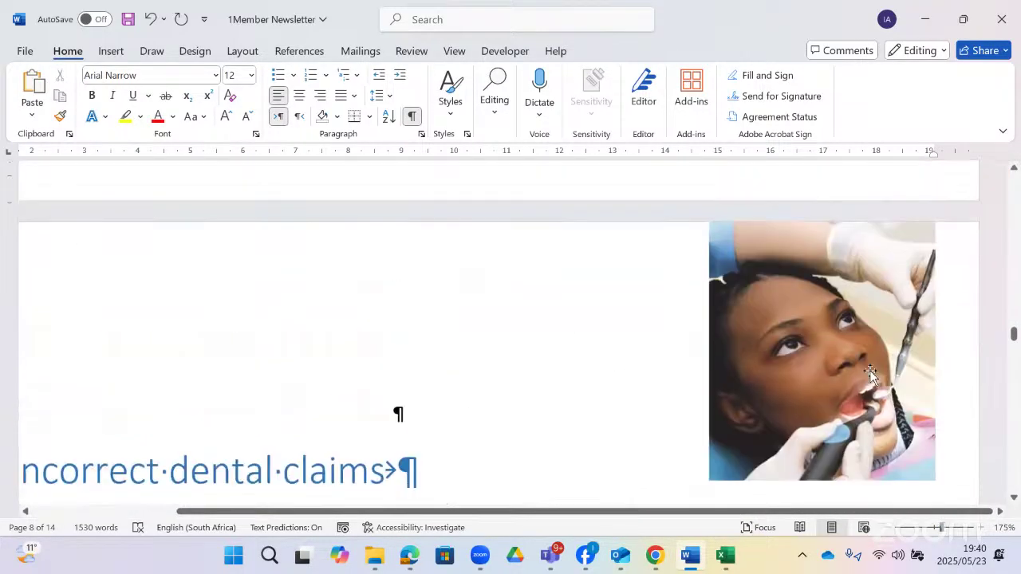
{"action": "scroll", "coordinate": [870, 375], "scroll_direction": "up", "scroll_amount": 1}
{"action": "left_click", "coordinate": [871, 375]}
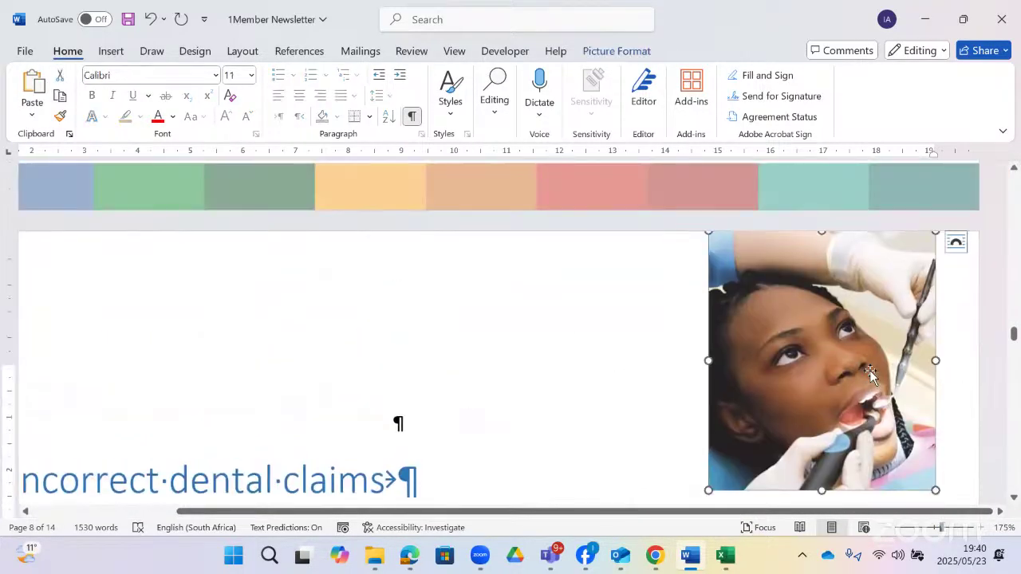
{"action": "left_click", "coordinate": [411, 561]}
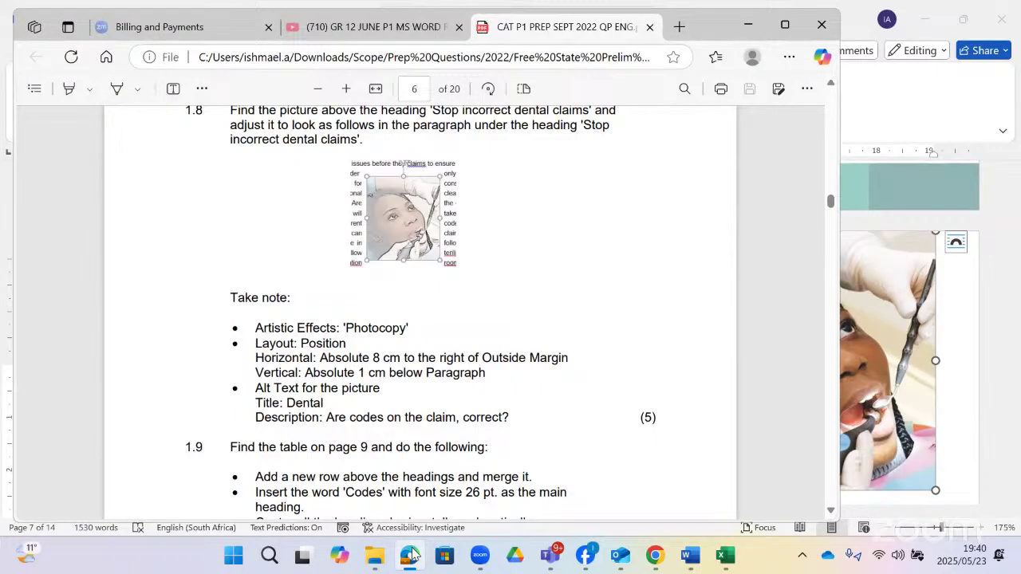
{"action": "left_click", "coordinate": [411, 554]}
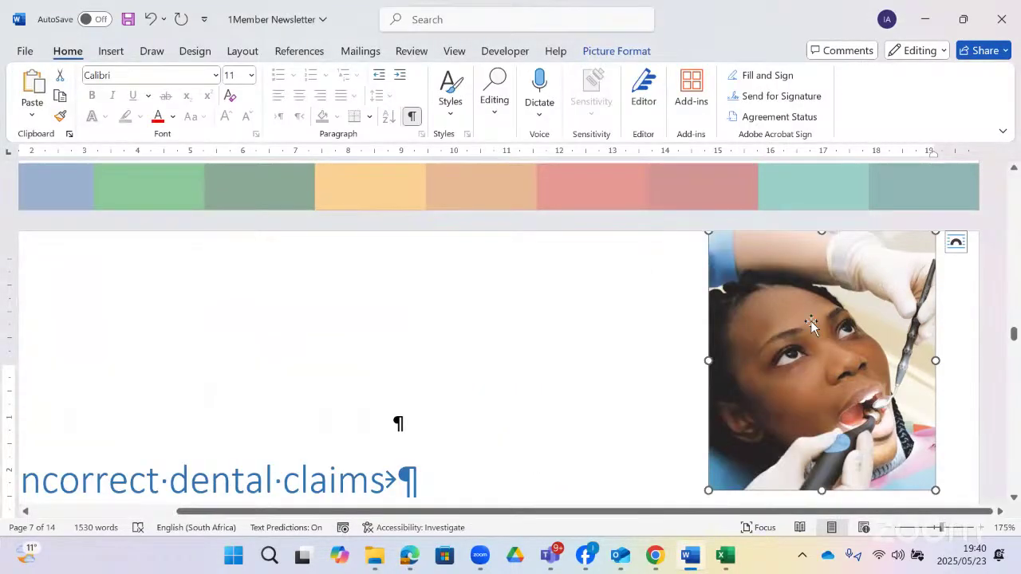
- Look through the Picture Format Corrections and Color options for the dental photo
{"action": "left_click", "coordinate": [616, 51]}
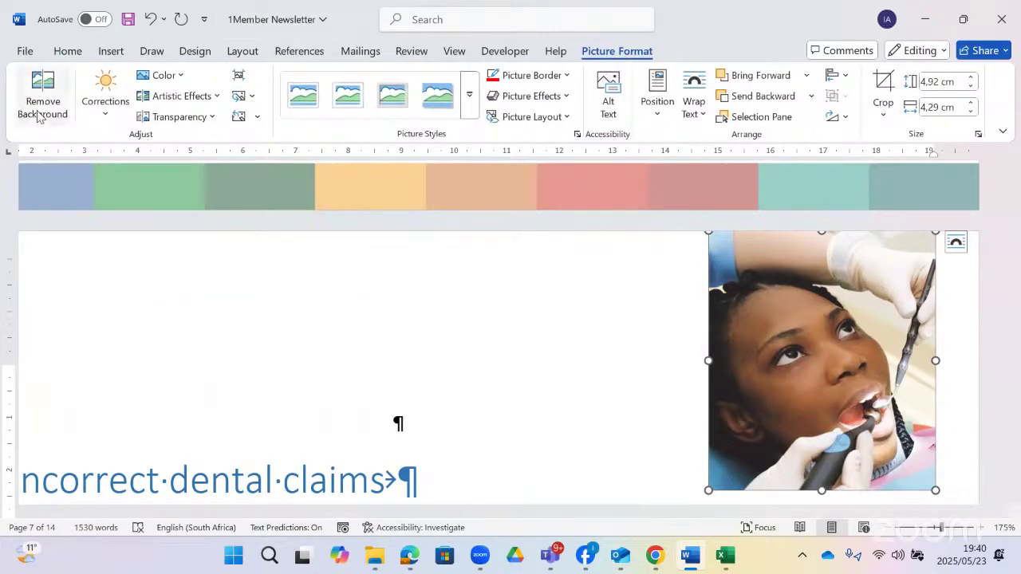
{"action": "left_click", "coordinate": [105, 112]}
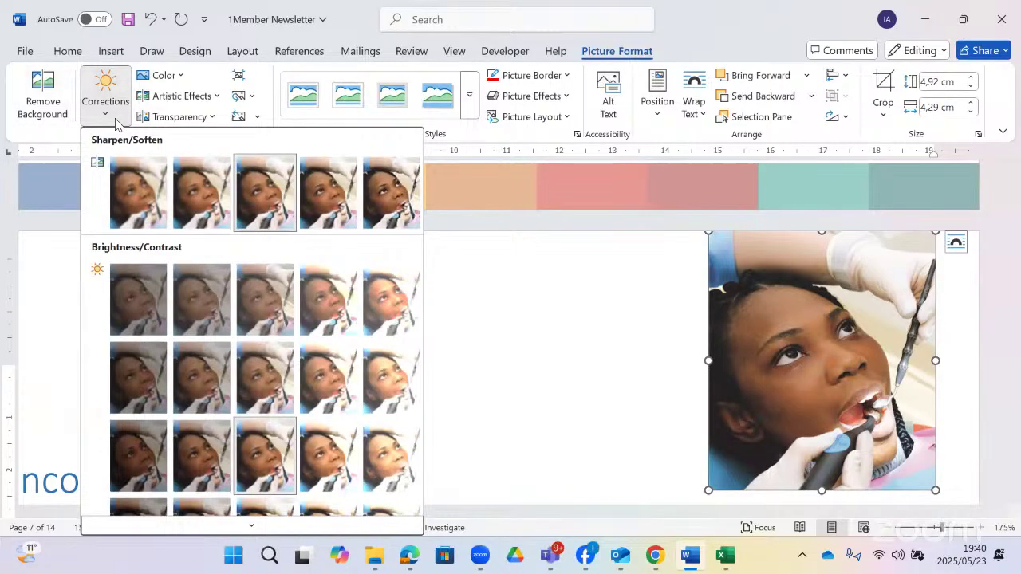
{"action": "left_click", "coordinate": [168, 81]}
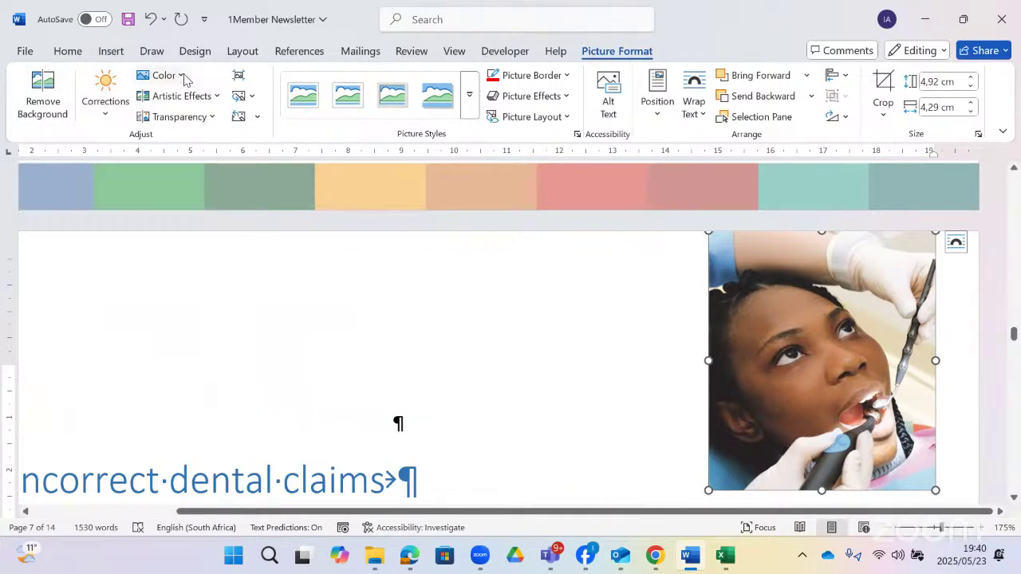
{"action": "left_click", "coordinate": [185, 80]}
{"action": "left_click", "coordinate": [184, 80]}
- Open the Artistic Effects gallery for the dental photo after rechecking the question paper
{"action": "left_click", "coordinate": [213, 99]}
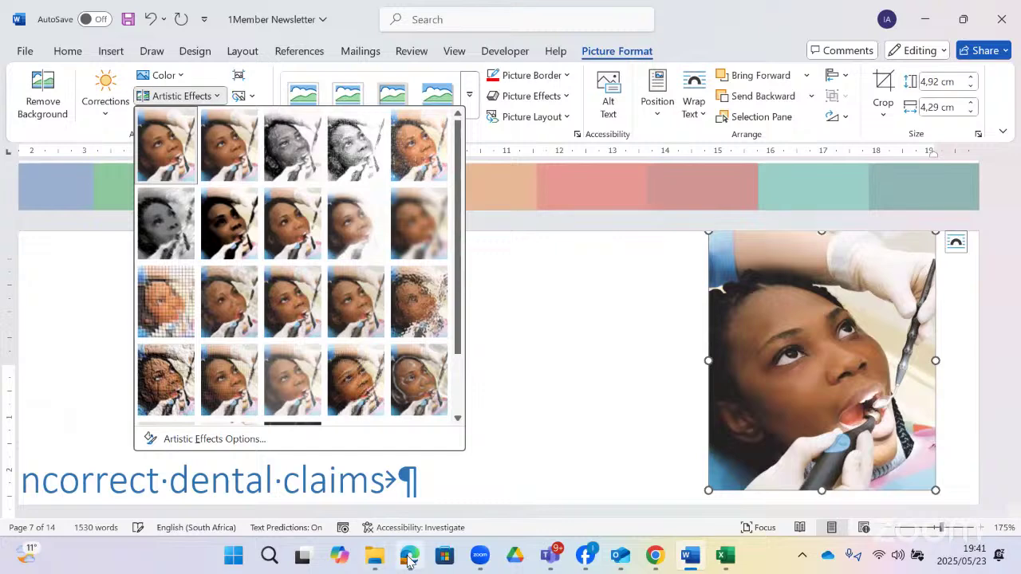
{"action": "left_click", "coordinate": [408, 557]}
{"action": "left_click", "coordinate": [408, 557]}
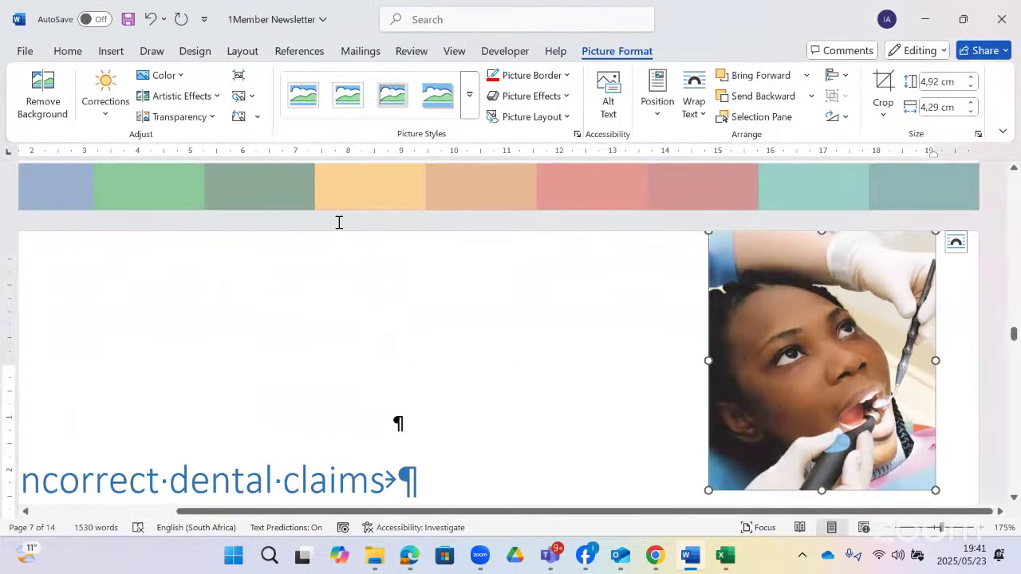
{"action": "left_click", "coordinate": [220, 97]}
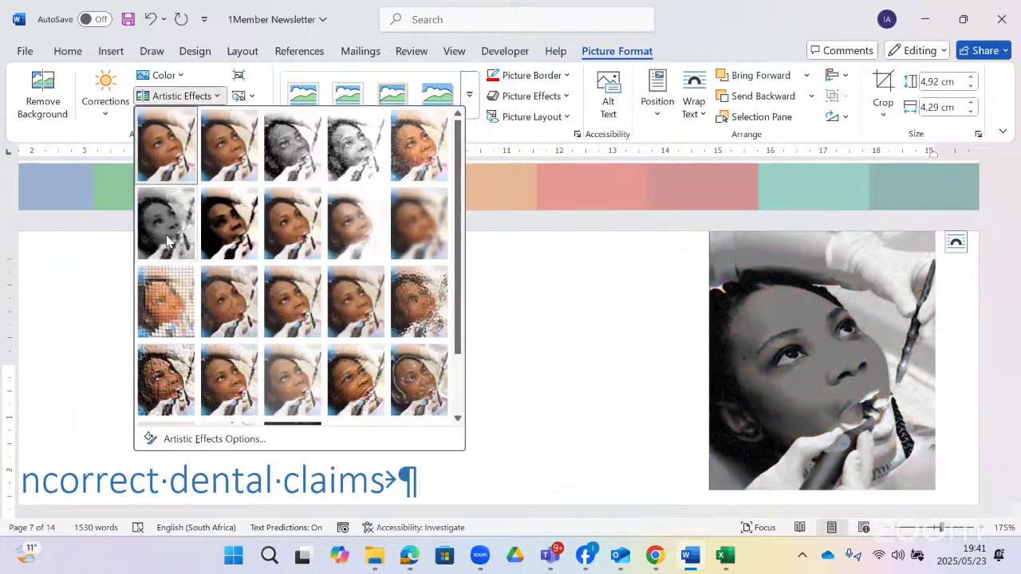
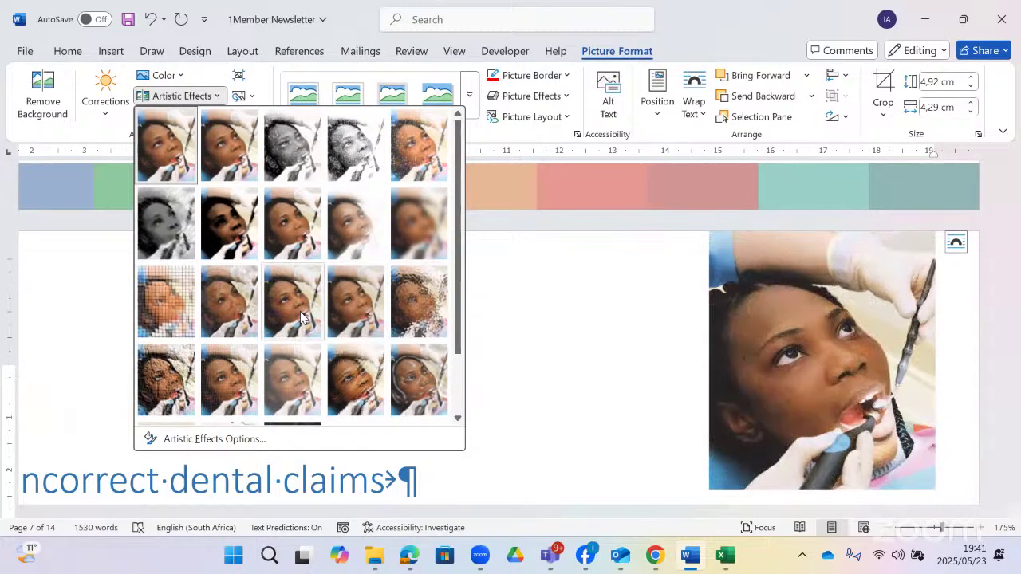
- Reopen the Artistic Effects gallery for the dental photo and go to Artistic Effects Options
{"action": "scroll", "coordinate": [311, 335], "scroll_direction": "down", "scroll_amount": 1}
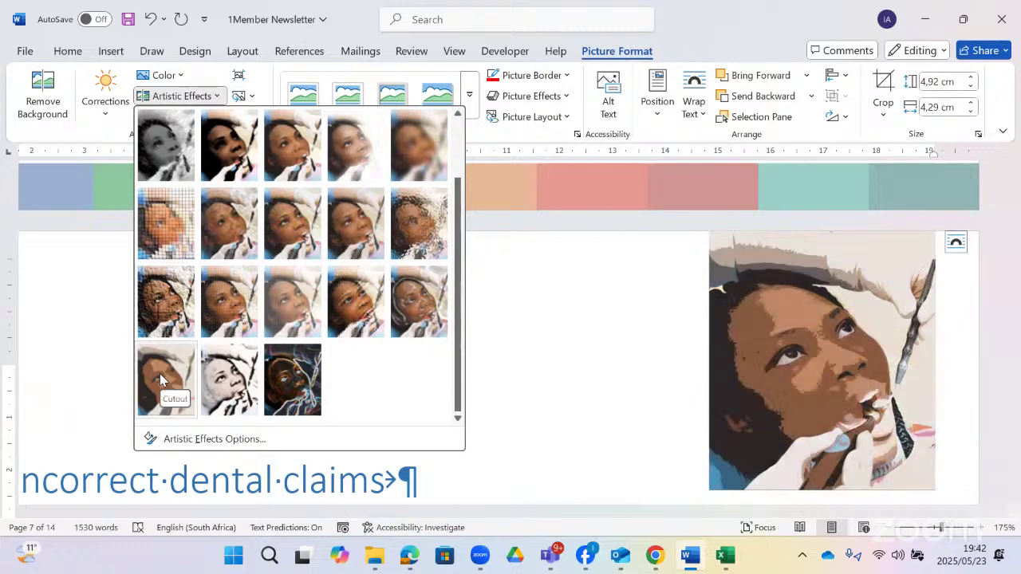
{"action": "scroll", "coordinate": [224, 301], "scroll_direction": "up", "scroll_amount": 1}
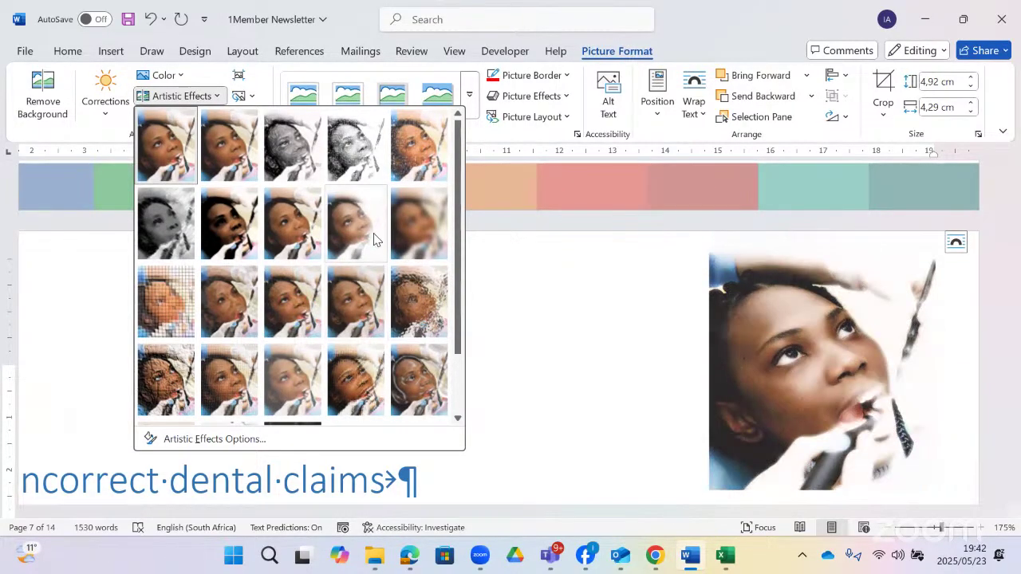
{"action": "left_click", "coordinate": [250, 97]}
{"action": "left_click", "coordinate": [250, 97]}
{"action": "left_click", "coordinate": [250, 97]}
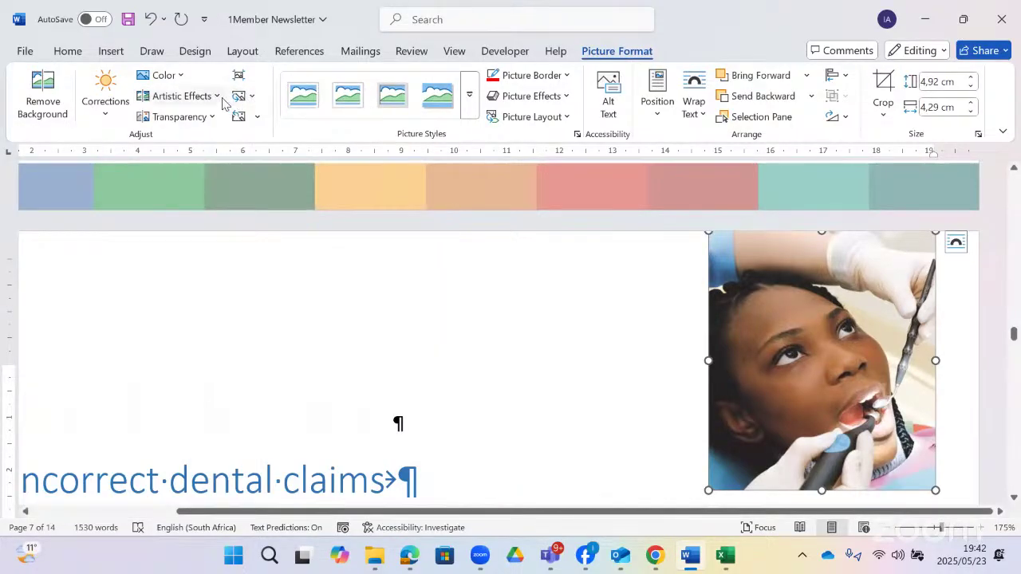
{"action": "left_click", "coordinate": [216, 96]}
{"action": "left_click", "coordinate": [203, 438]}
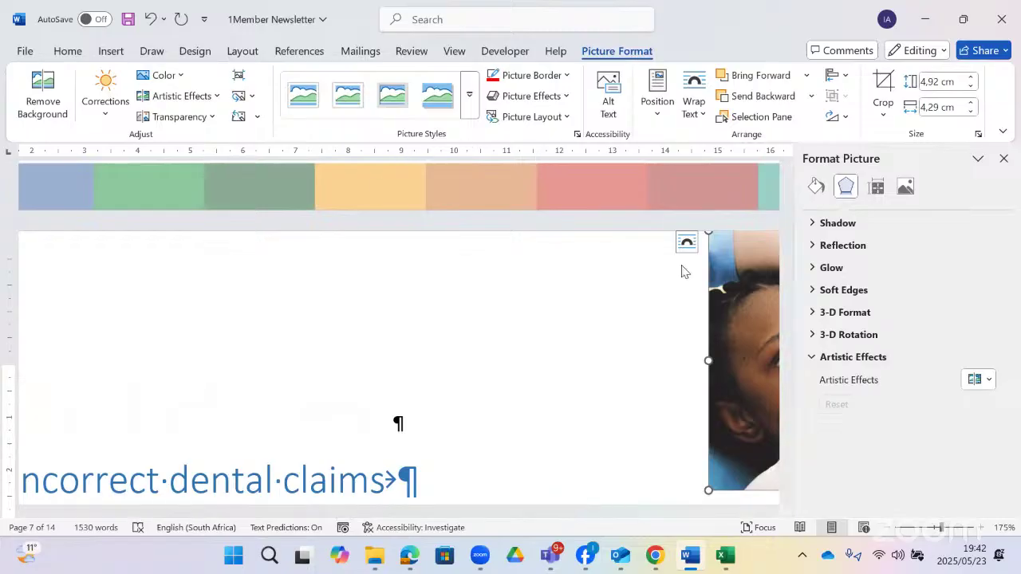
- Apply the Marker artistic effect in the Format Picture pane and close the pane
{"action": "left_click", "coordinate": [813, 358]}
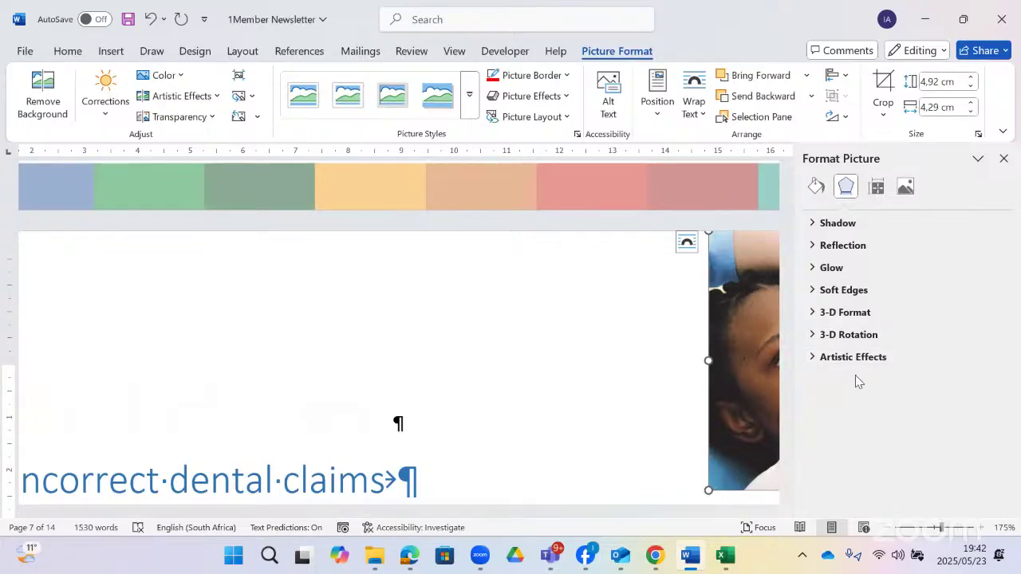
{"action": "left_click", "coordinate": [814, 357]}
{"action": "left_click", "coordinate": [989, 379]}
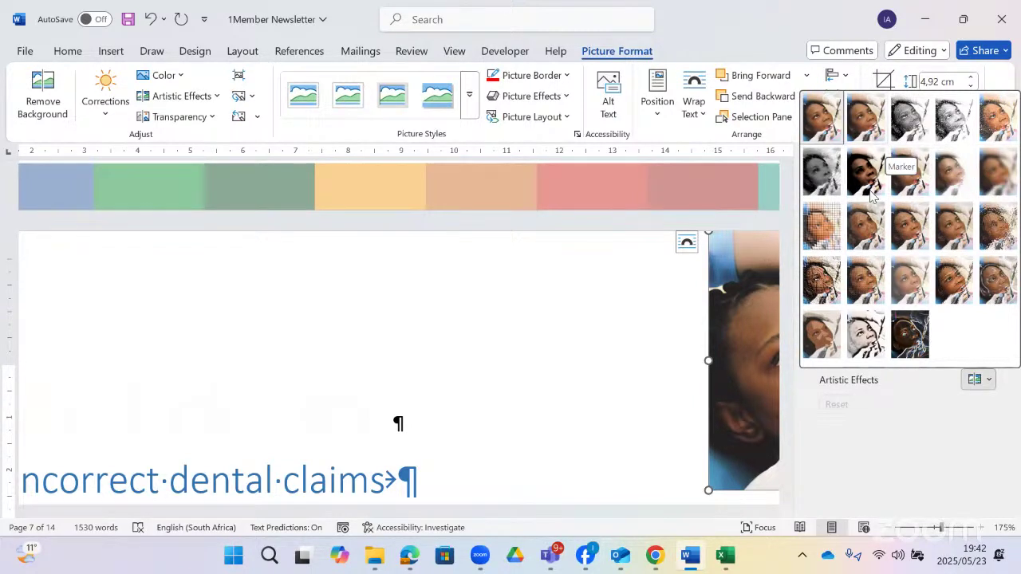
{"action": "left_click", "coordinate": [868, 138]}
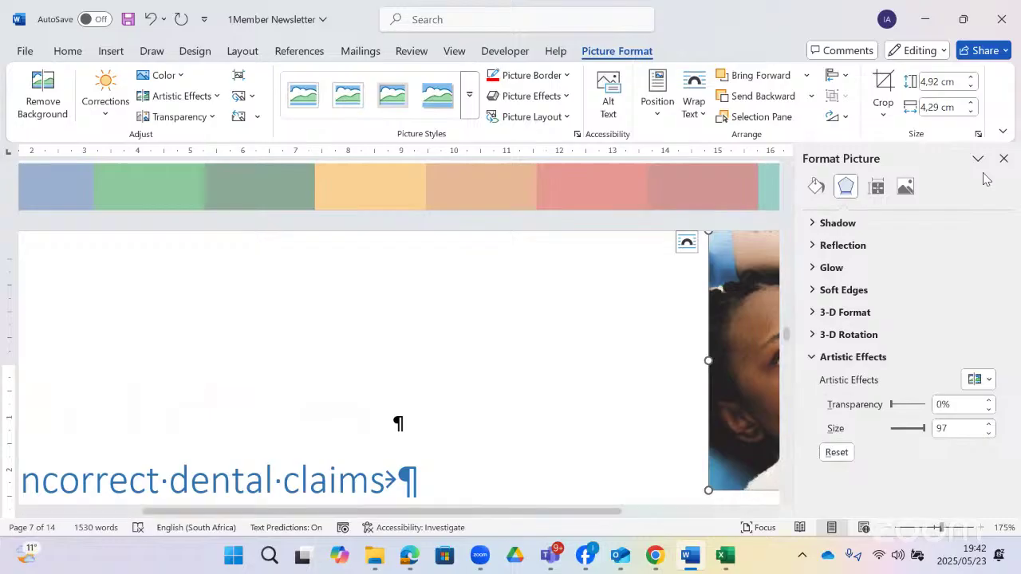
{"action": "left_click", "coordinate": [1003, 158]}
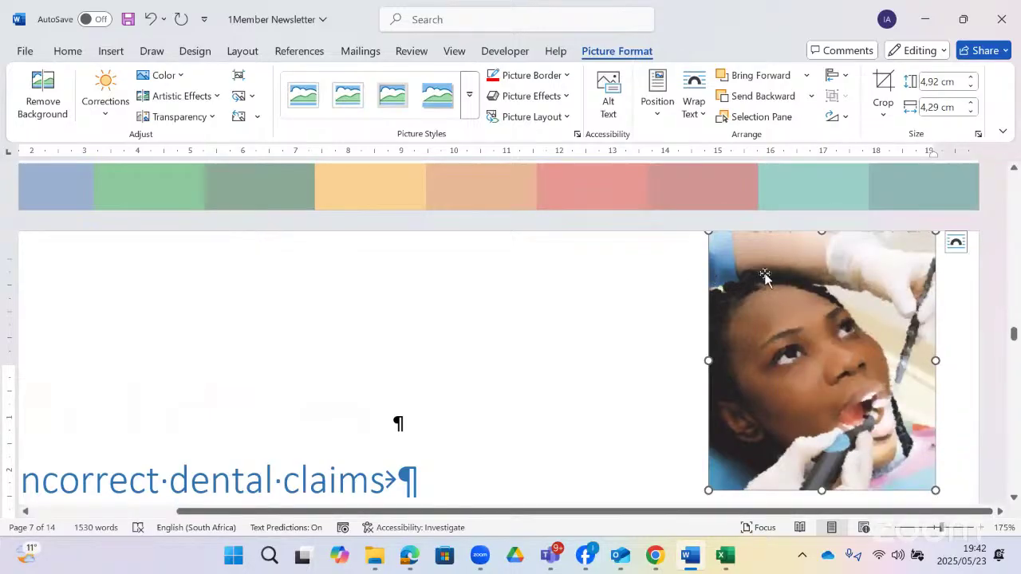
{"action": "left_click", "coordinate": [654, 102]}
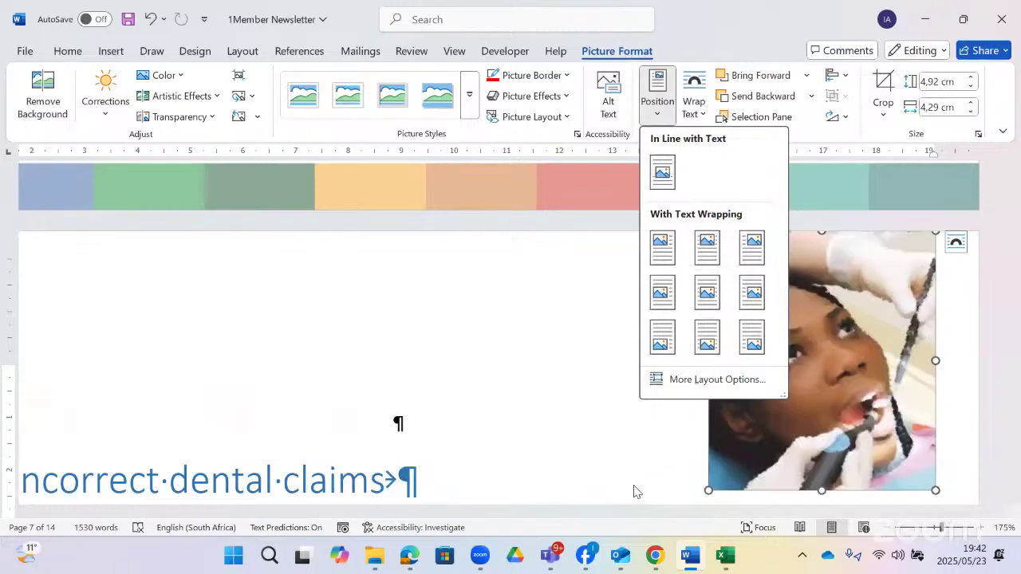
- Recheck the question paper, then open More Layout Options for the dental photo's position
{"action": "left_click", "coordinate": [410, 557]}
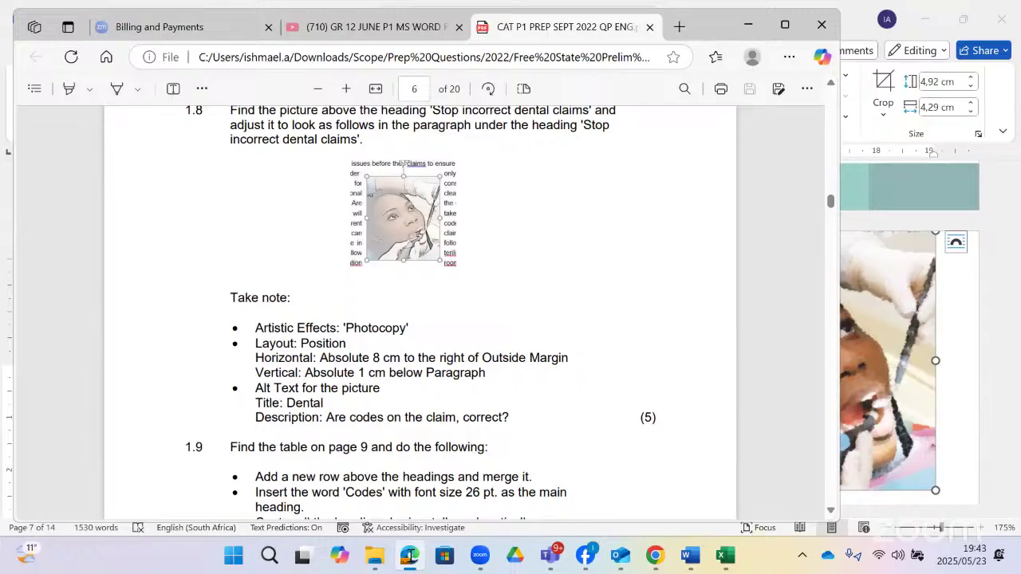
{"action": "left_click", "coordinate": [748, 28]}
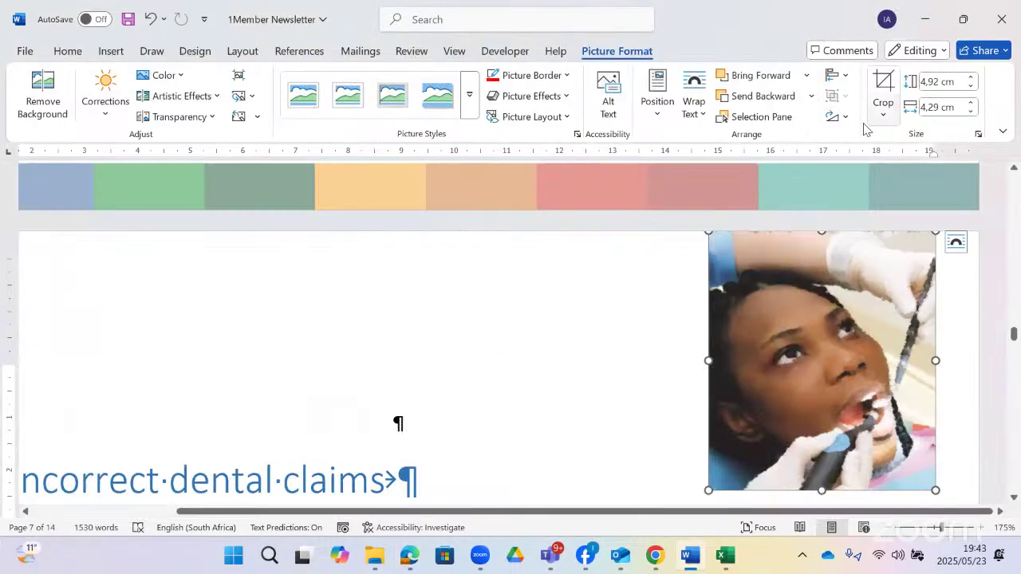
{"action": "left_click", "coordinate": [665, 122]}
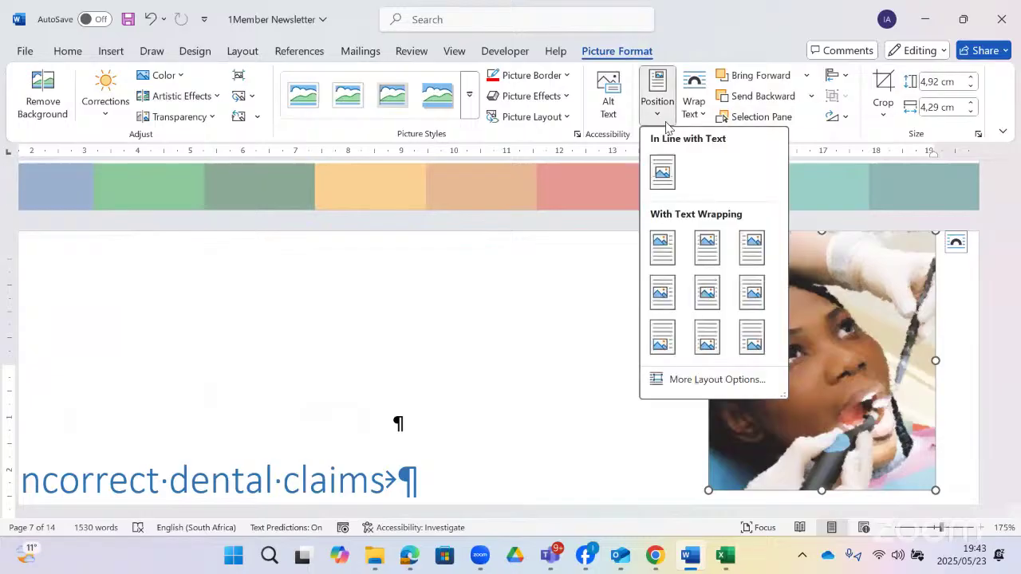
{"action": "left_click", "coordinate": [718, 379]}
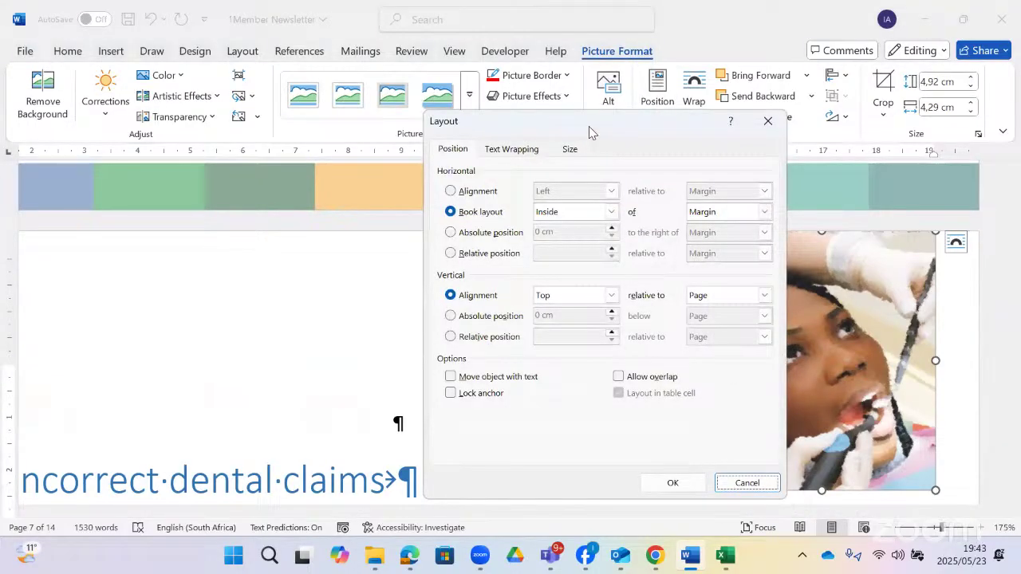
- Try Right horizontal alignment relative to the Outside Margin after rechecking the question paper
{"action": "left_click_drag", "start_coordinate": [606, 123], "coordinate": [479, 94]}
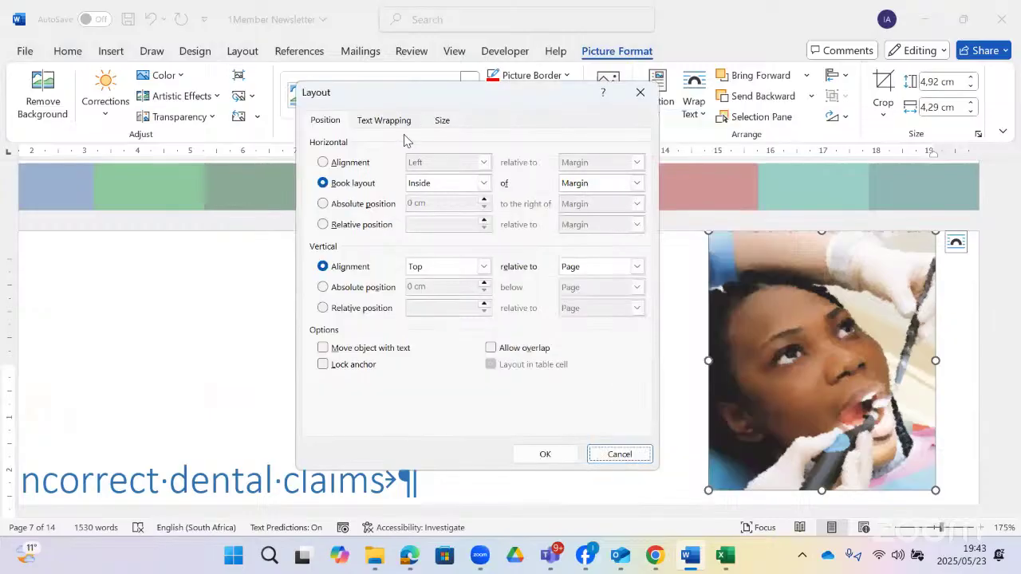
{"action": "left_click", "coordinate": [329, 162]}
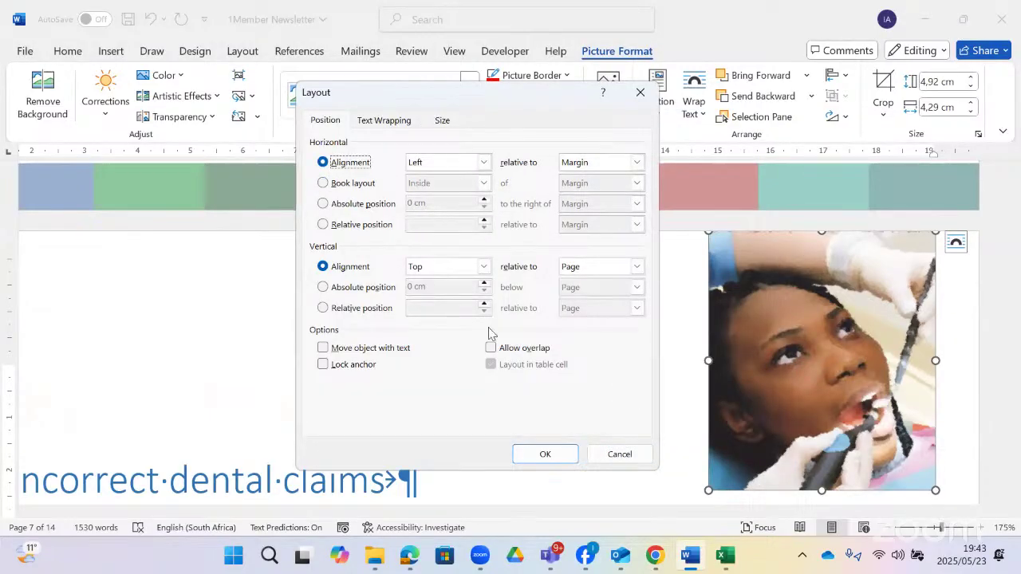
{"action": "left_click", "coordinate": [410, 558]}
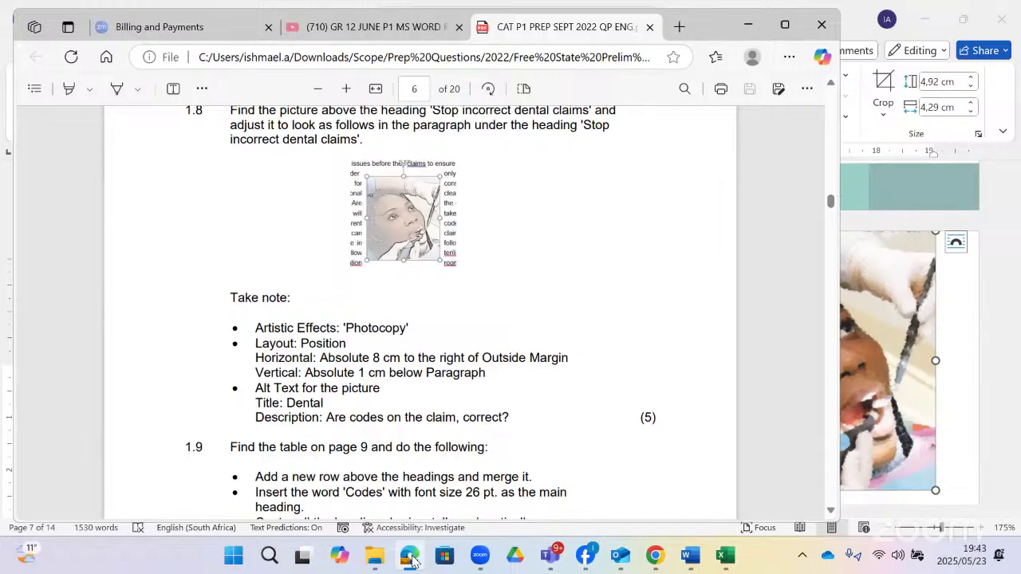
{"action": "key", "text": "alt+Tab"}
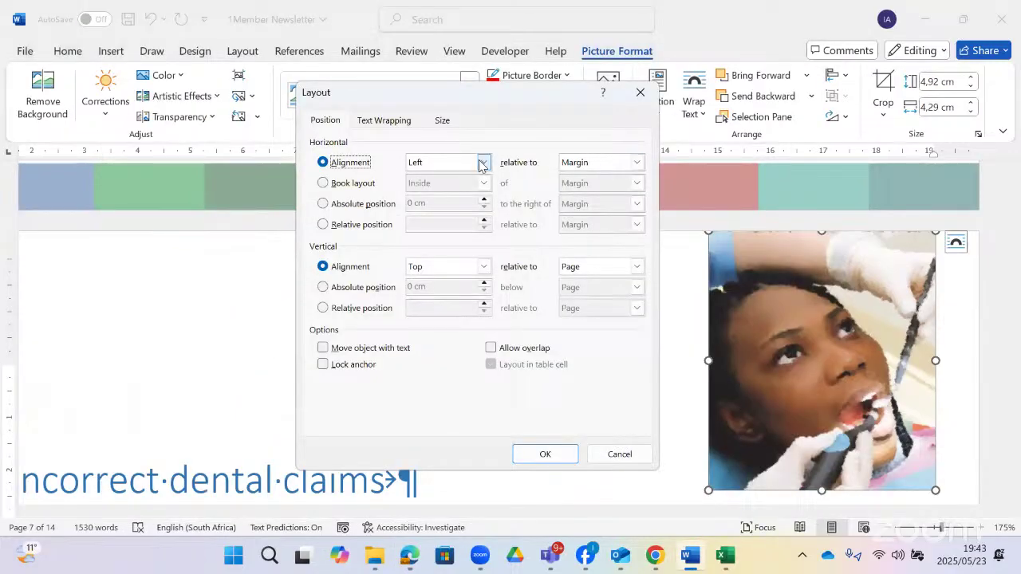
{"action": "left_click", "coordinate": [482, 162]}
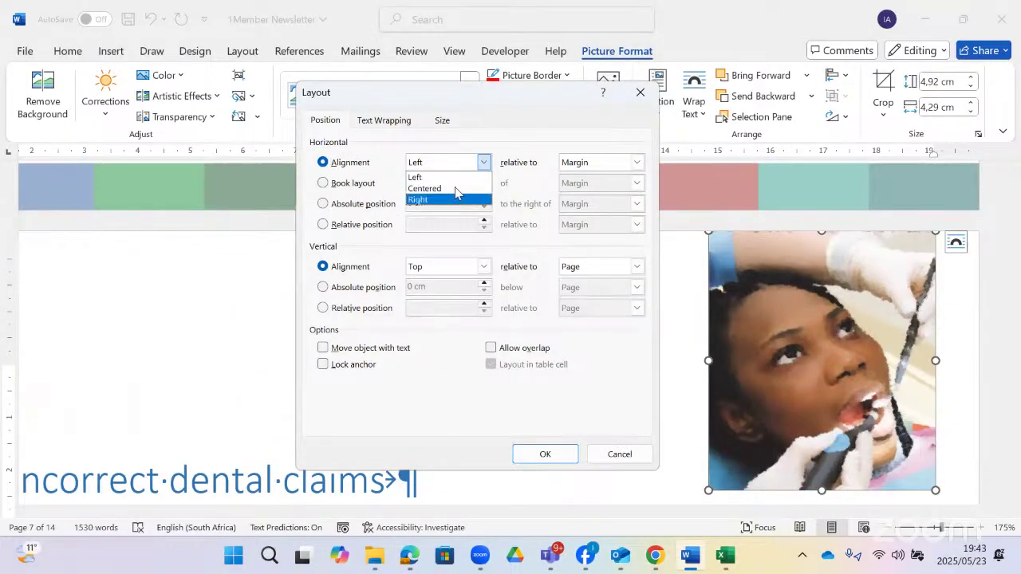
{"action": "left_click", "coordinate": [456, 193]}
{"action": "left_click", "coordinate": [636, 162]}
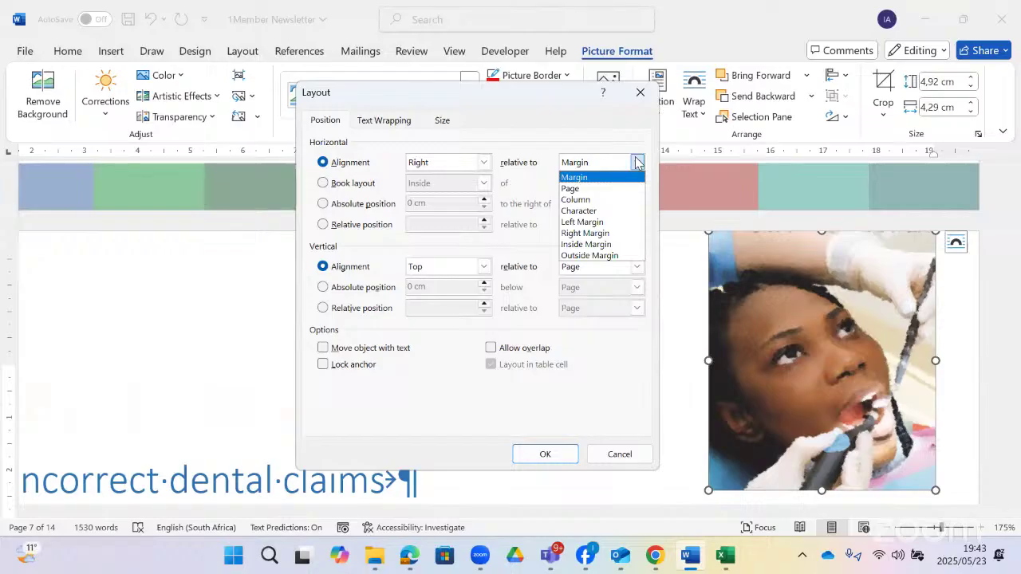
{"action": "left_click", "coordinate": [595, 255]}
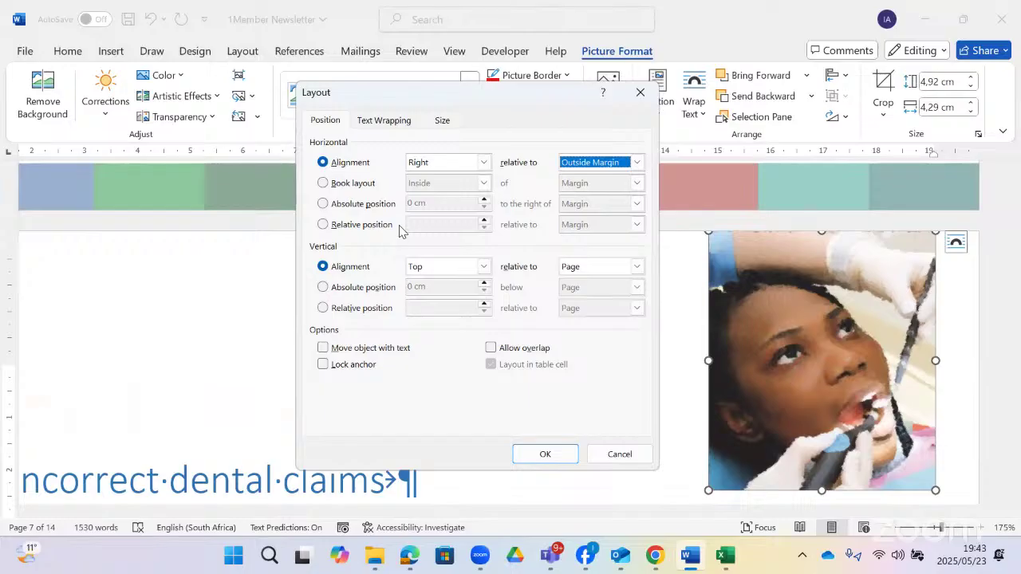
- Set horizontal absolute position 8 cm right of Outside Margin, and choose absolute vertical position
{"action": "left_click", "coordinate": [322, 204]}
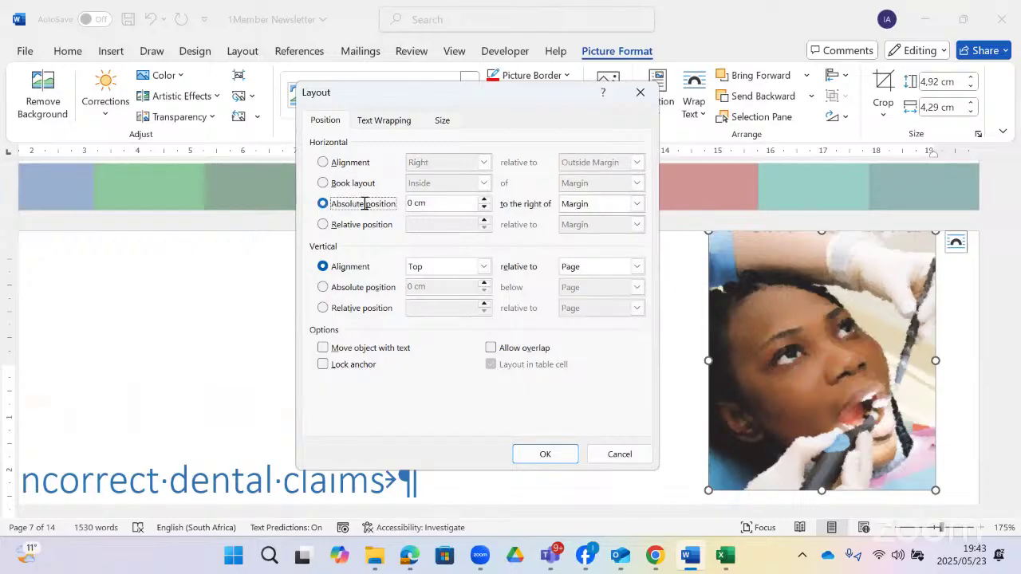
{"action": "left_click_drag", "start_coordinate": [414, 204], "coordinate": [404, 208]}
{"action": "type", "text": "8"}
{"action": "left_click", "coordinate": [636, 204]}
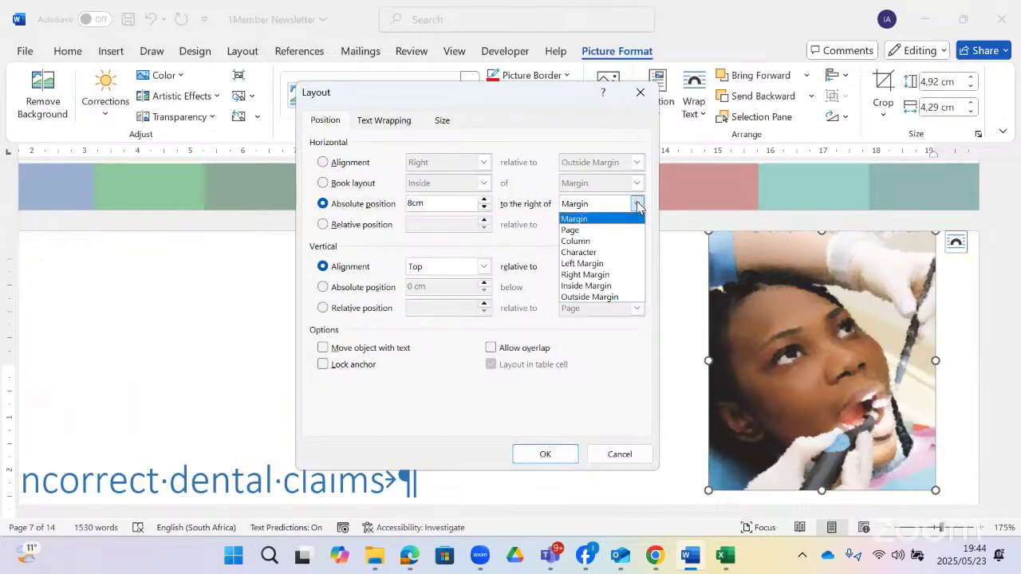
{"action": "left_click", "coordinate": [609, 296]}
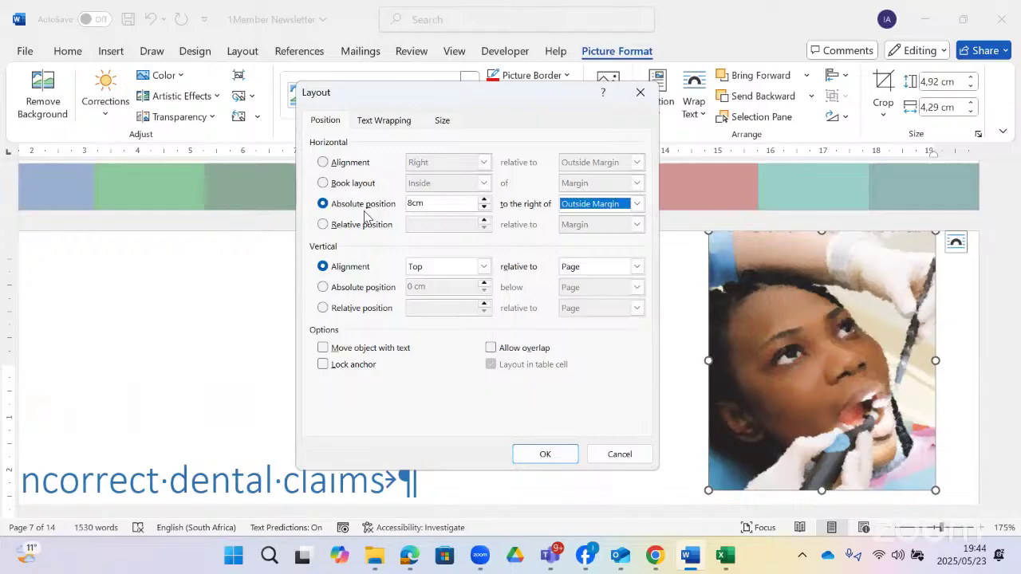
{"action": "left_click", "coordinate": [323, 287]}
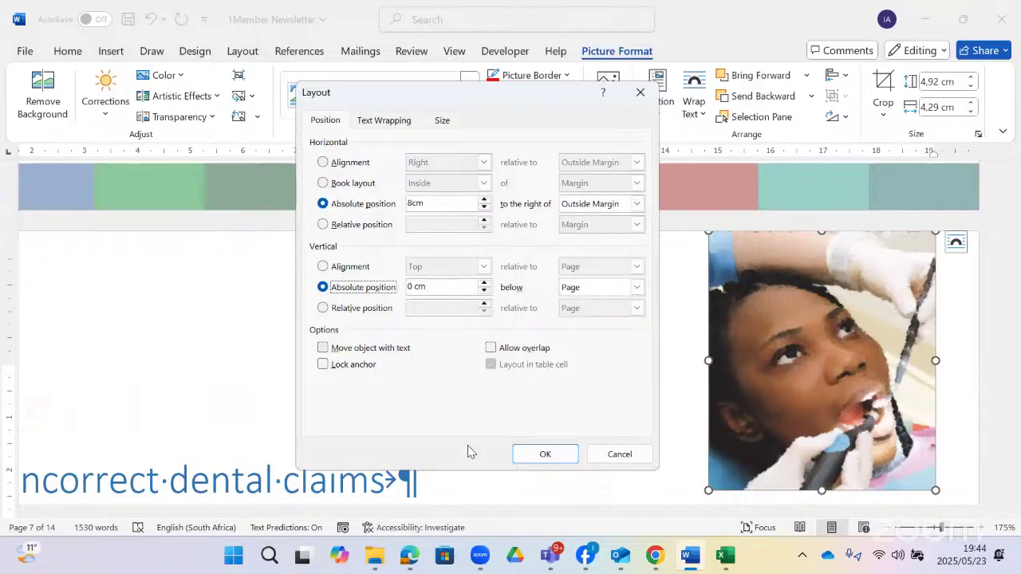
- Set the vertical absolute position to 1 cm below the Paragraph
{"action": "left_click", "coordinate": [409, 556]}
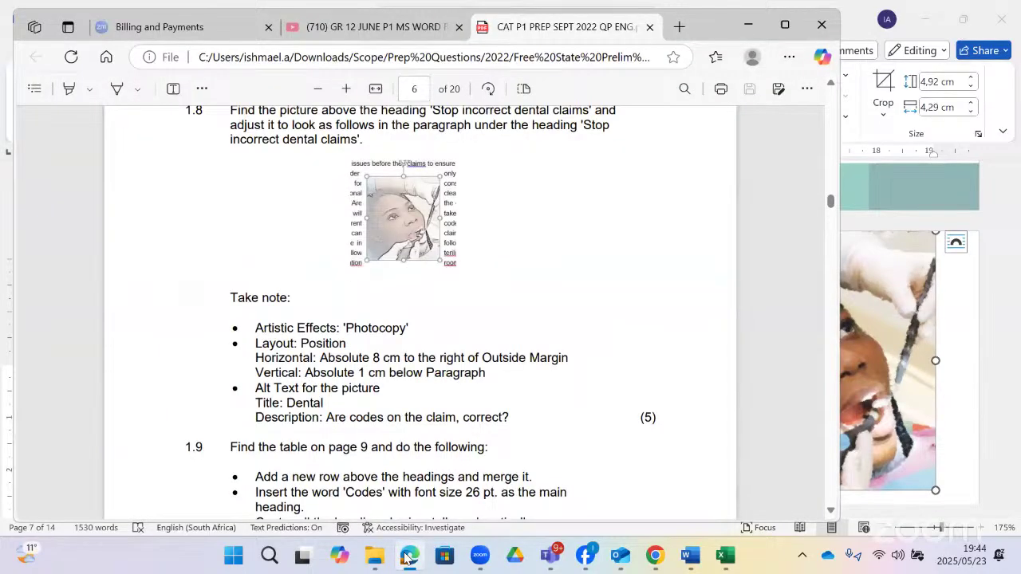
{"action": "left_click", "coordinate": [409, 556]}
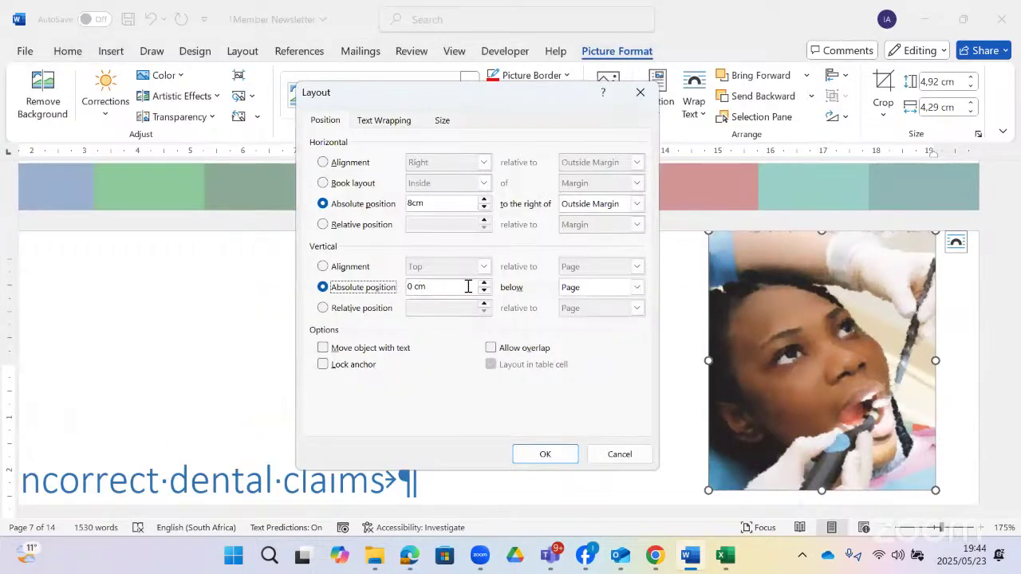
{"action": "left_click", "coordinate": [483, 283]}
{"action": "left_click", "coordinate": [483, 283]}
{"action": "left_click", "coordinate": [484, 283]}
{"action": "left_click", "coordinate": [483, 283]}
{"action": "left_click", "coordinate": [483, 283]}
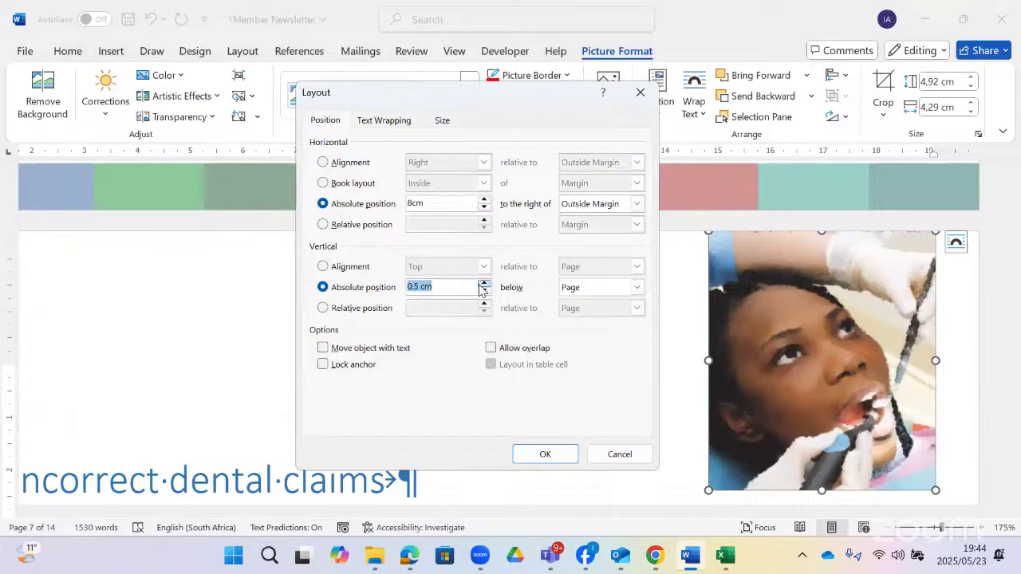
{"action": "left_click", "coordinate": [483, 283]}
{"action": "left_click", "coordinate": [483, 283]}
{"action": "left_click", "coordinate": [484, 283]}
{"action": "left_click", "coordinate": [483, 283]}
{"action": "left_click", "coordinate": [483, 284]}
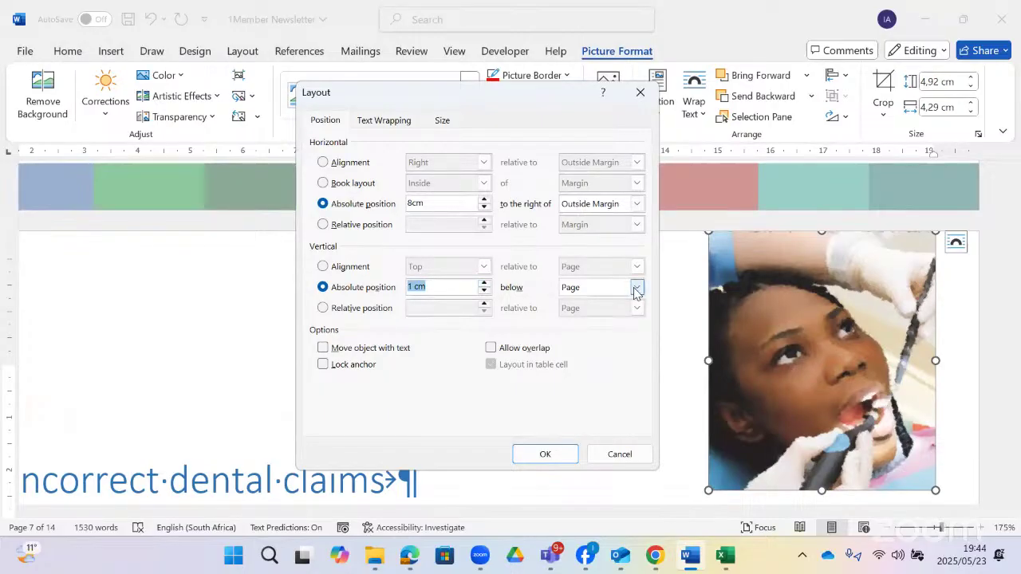
{"action": "left_click", "coordinate": [637, 292]}
{"action": "left_click", "coordinate": [610, 326]}
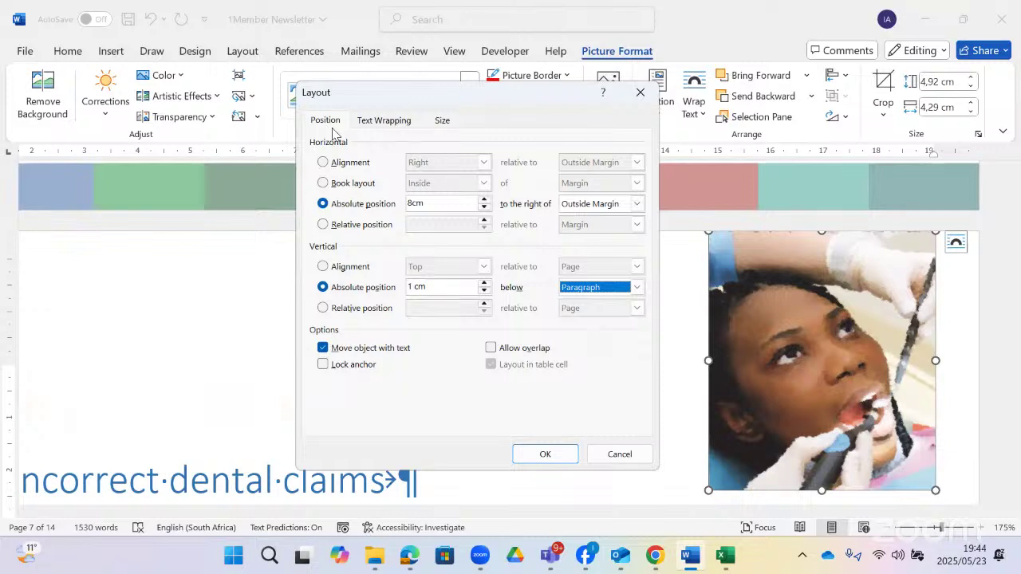
- Review text wrapping and size the picture 4.92 cm high by 4.29 cm wide, then apply
{"action": "left_click", "coordinate": [378, 128]}
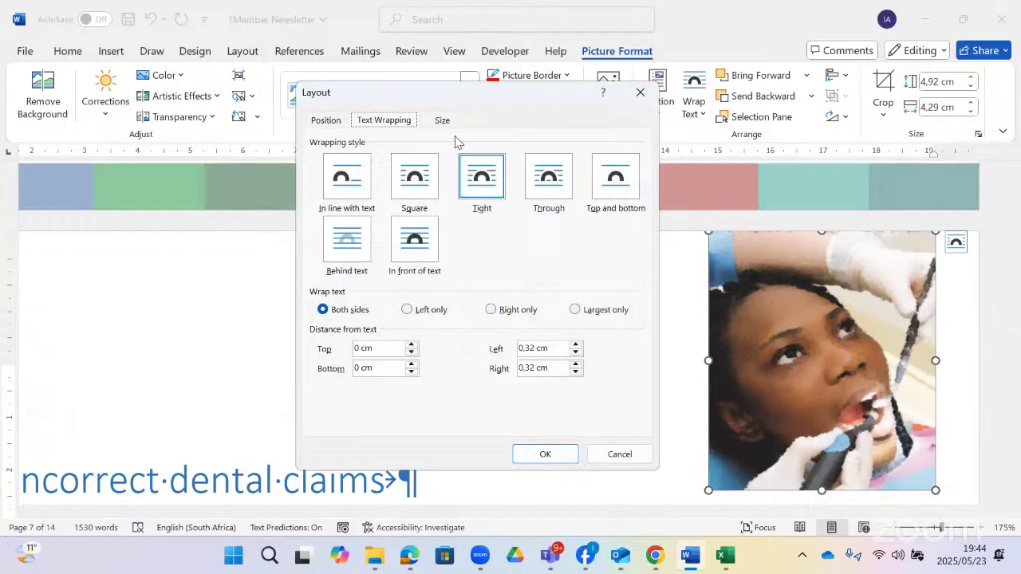
{"action": "left_click", "coordinate": [439, 119]}
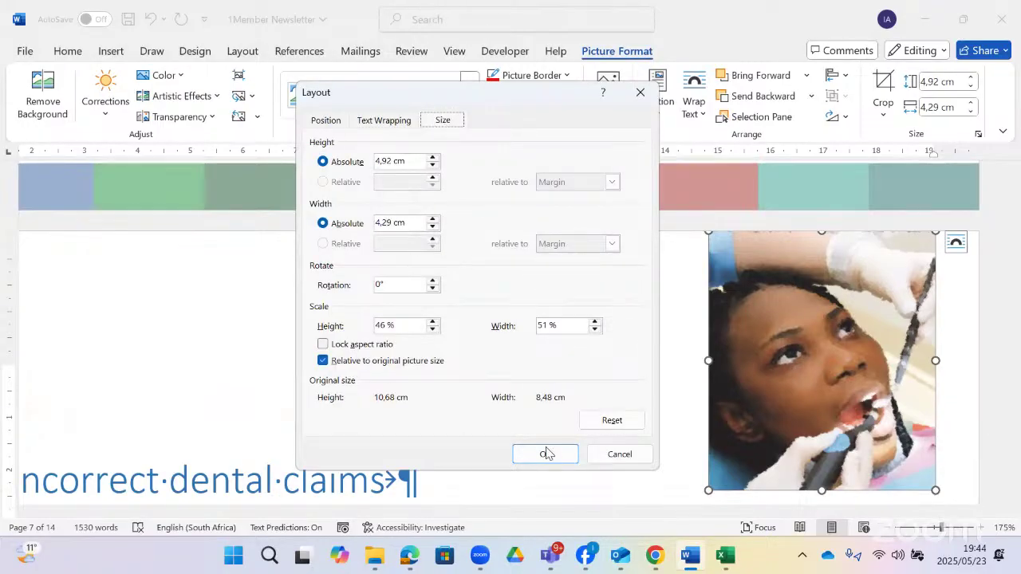
{"action": "left_click", "coordinate": [570, 453]}
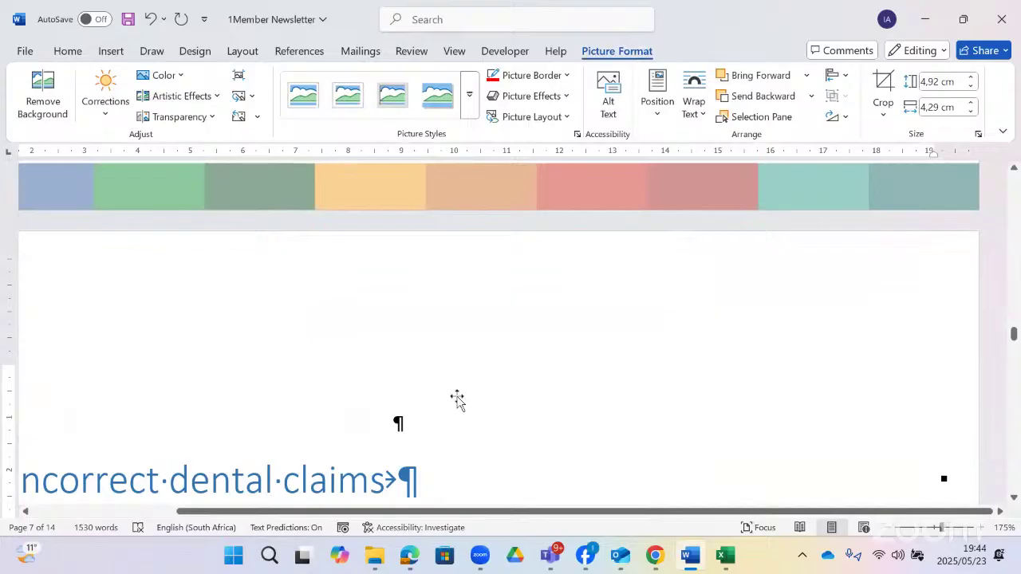
{"action": "scroll", "coordinate": [447, 292], "scroll_direction": "up", "scroll_amount": 3}
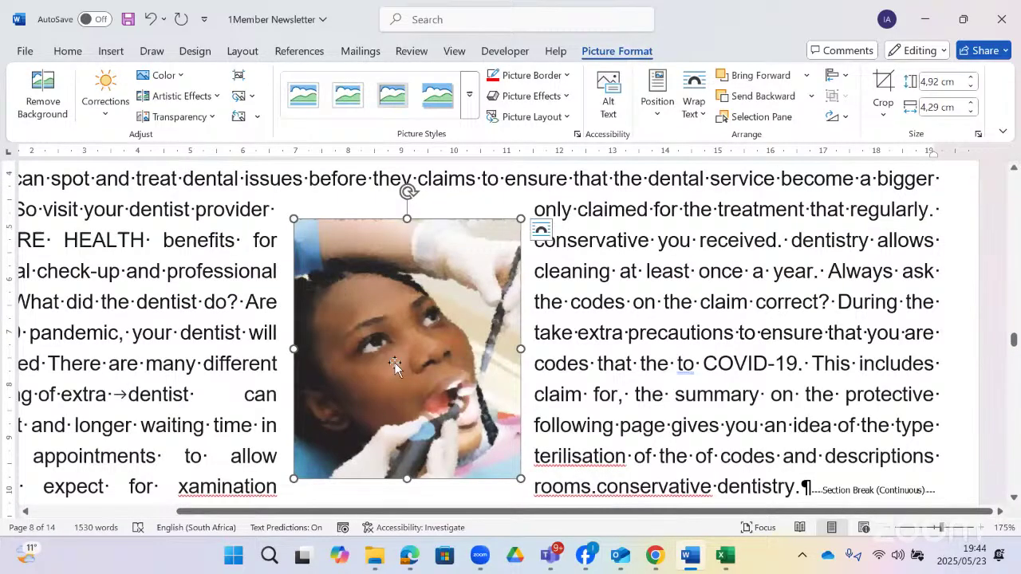
{"action": "left_click", "coordinate": [414, 563]}
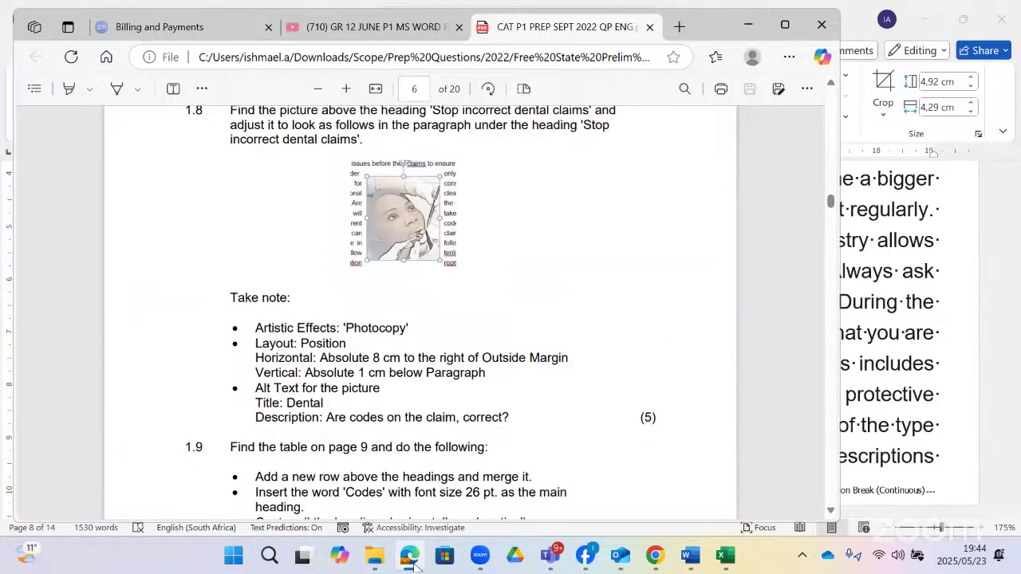
{"action": "left_click", "coordinate": [411, 558]}
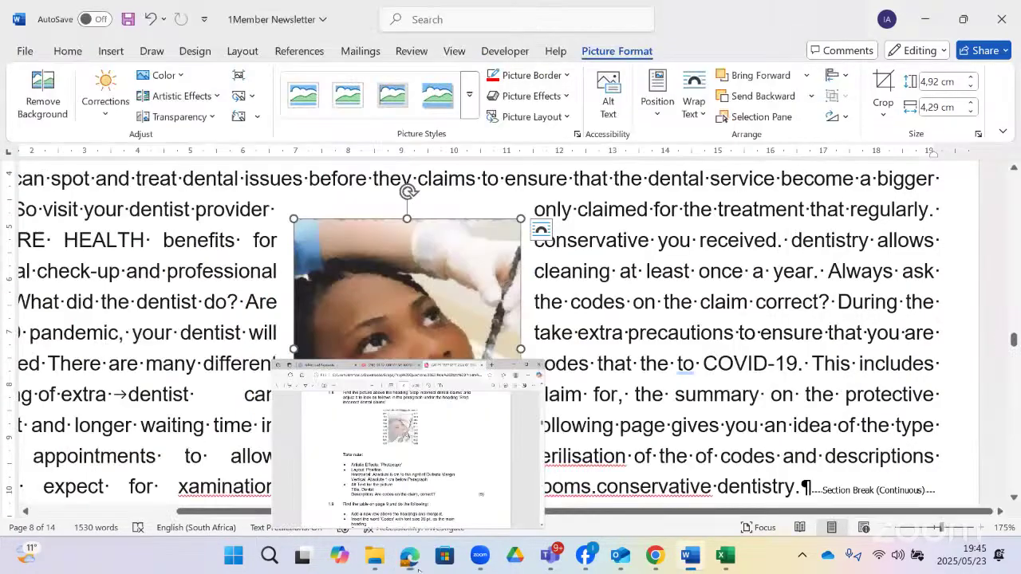
{"action": "left_click", "coordinate": [413, 563]}
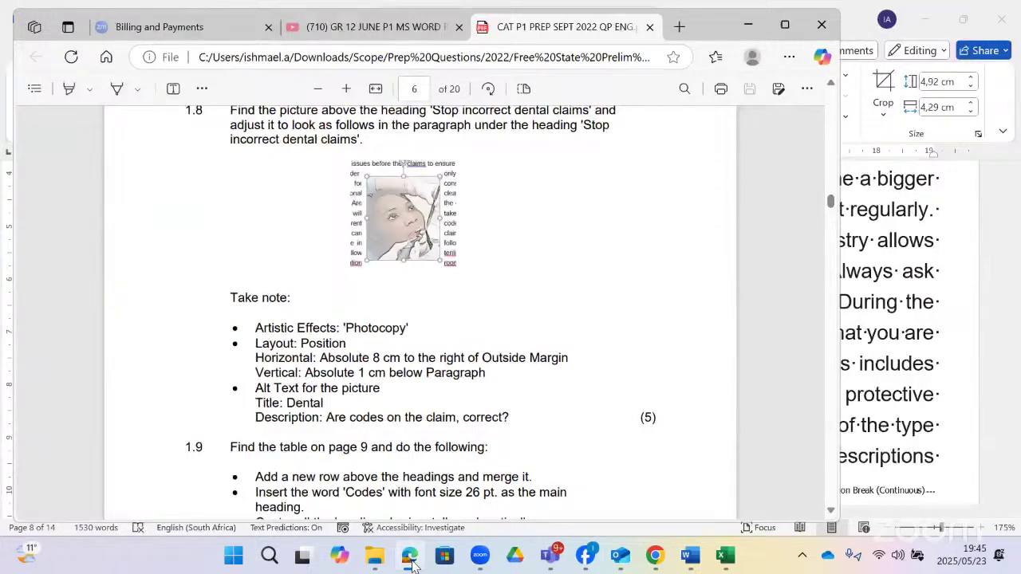
{"action": "left_click", "coordinate": [411, 561]}
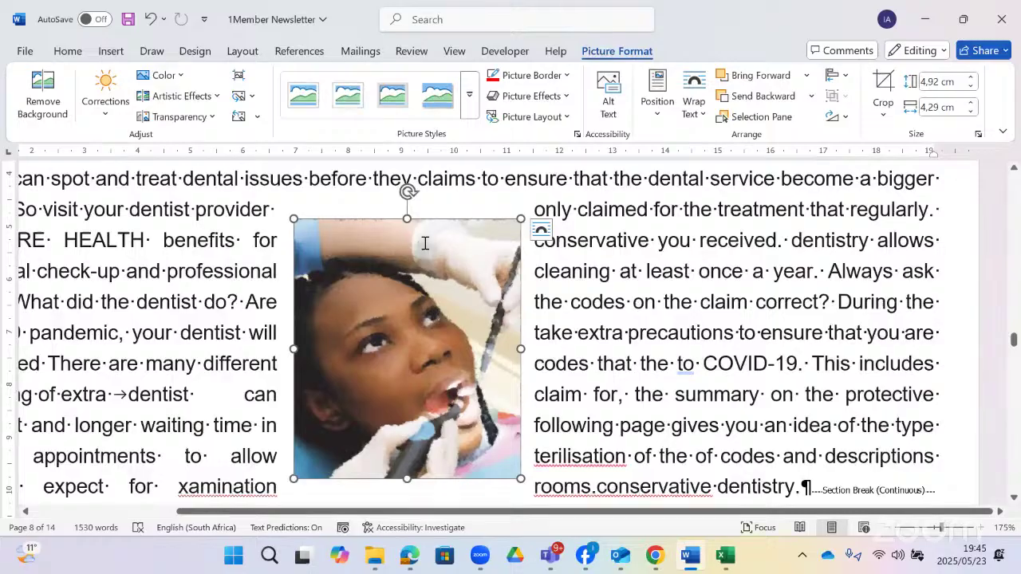
- Enter the alt text 'dental, are the claim correct?' across two lines
{"action": "left_click", "coordinate": [609, 92]}
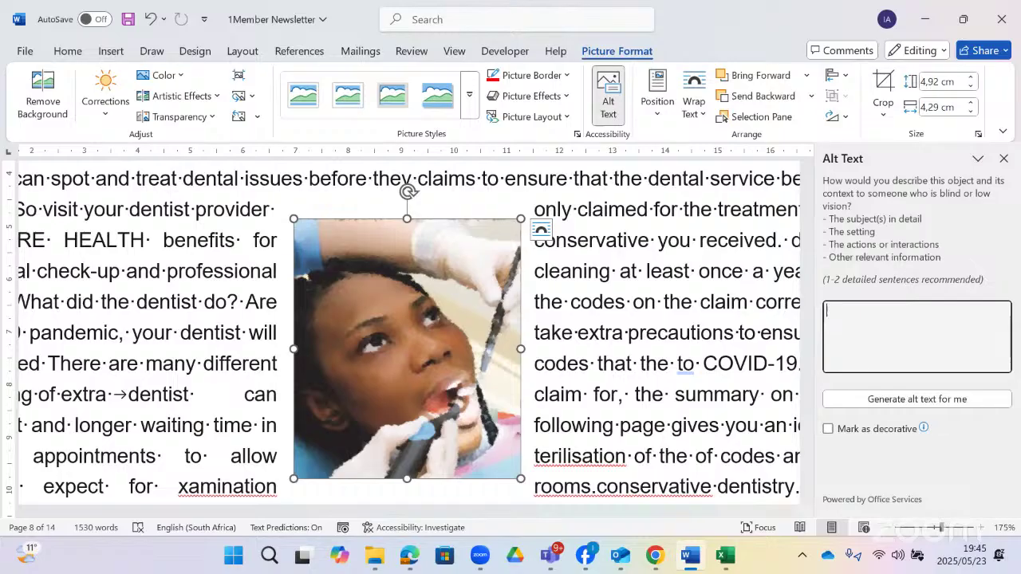
{"action": "type", "text": "dental"}
{"action": "key", "text": "Return"}
{"action": "type", "text": "aim co"}
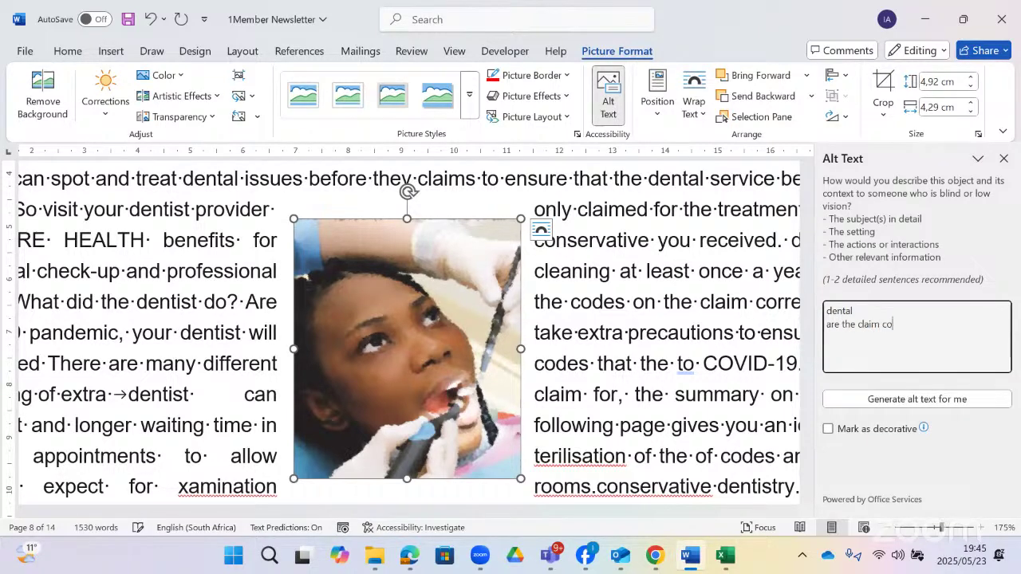
{"action": "type", "text": "rrect?"}
- Close the Alt Text pane, reopen it to confirm the description, then close it
{"action": "left_click", "coordinate": [981, 162]}
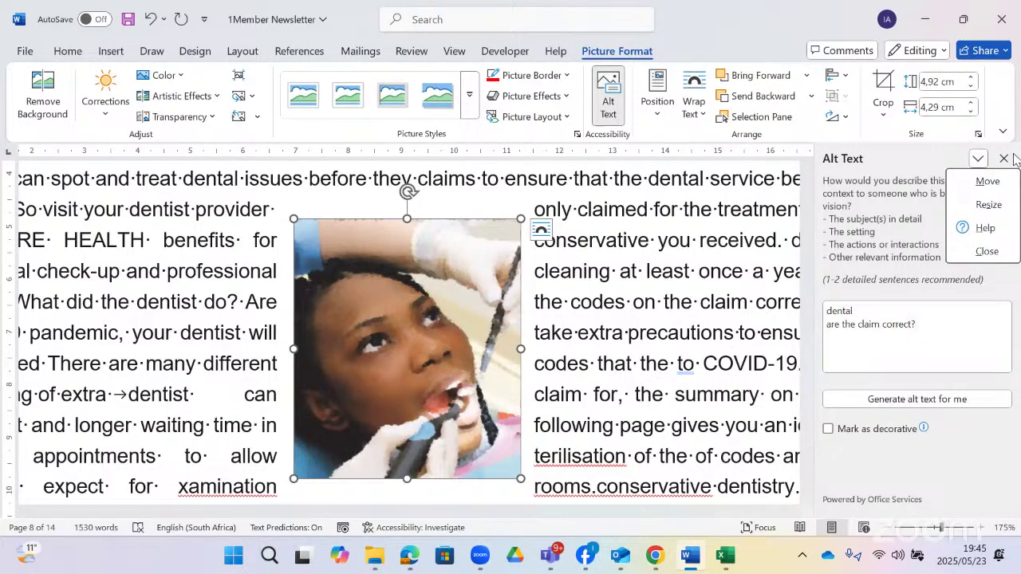
{"action": "left_click", "coordinate": [1005, 158]}
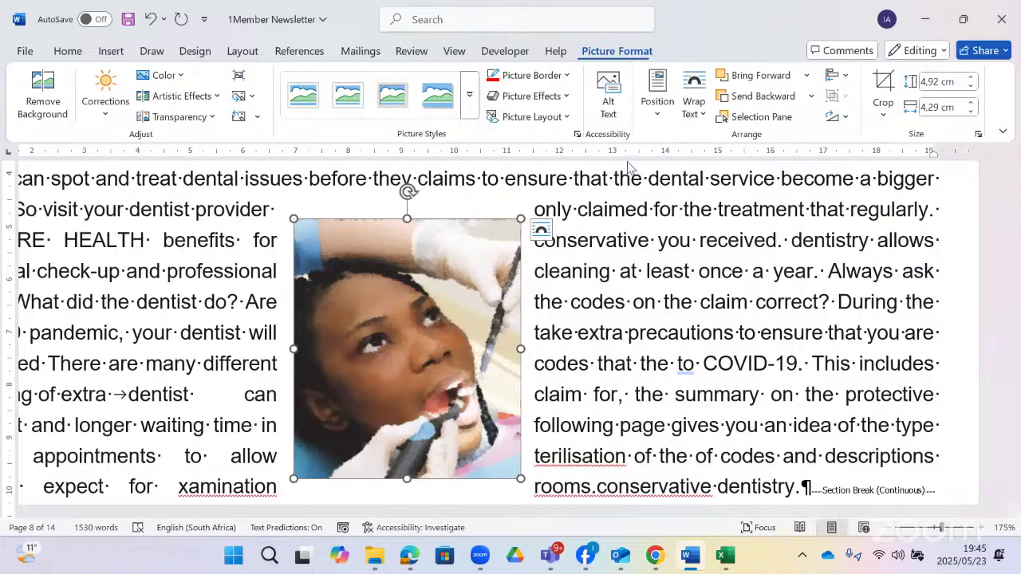
{"action": "left_click", "coordinate": [608, 94]}
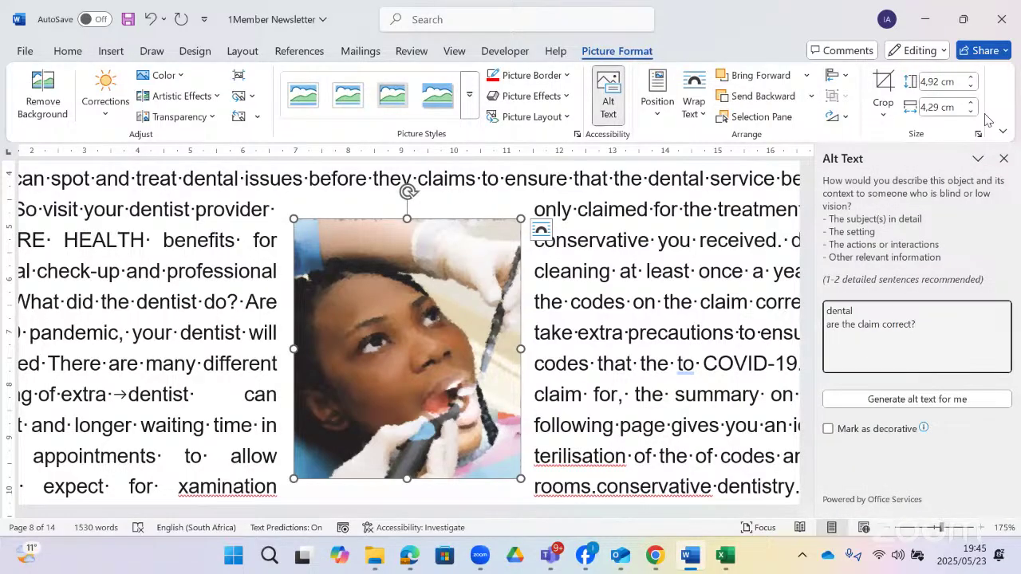
{"action": "left_click", "coordinate": [1005, 159]}
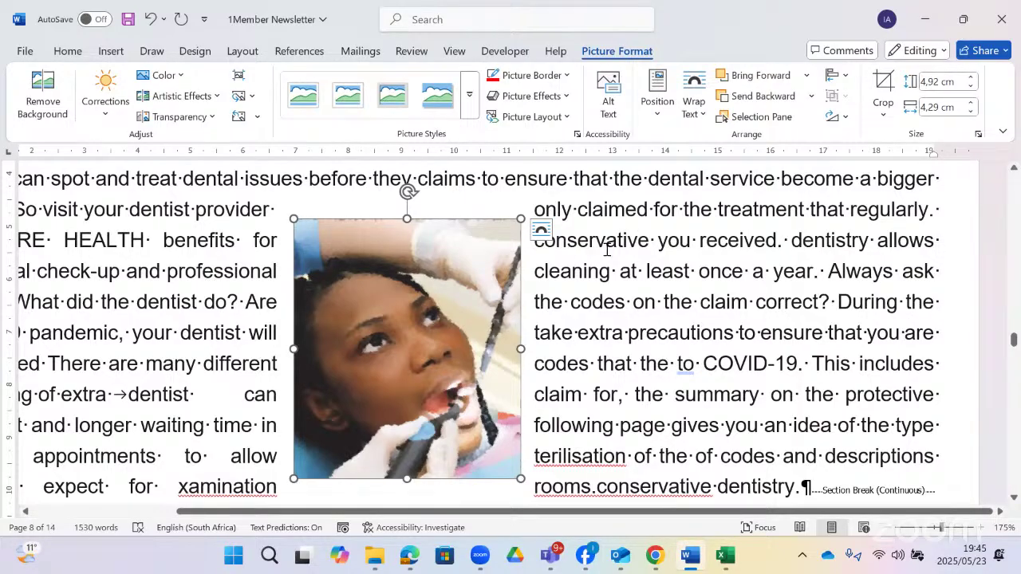
{"action": "left_click", "coordinate": [567, 76]}
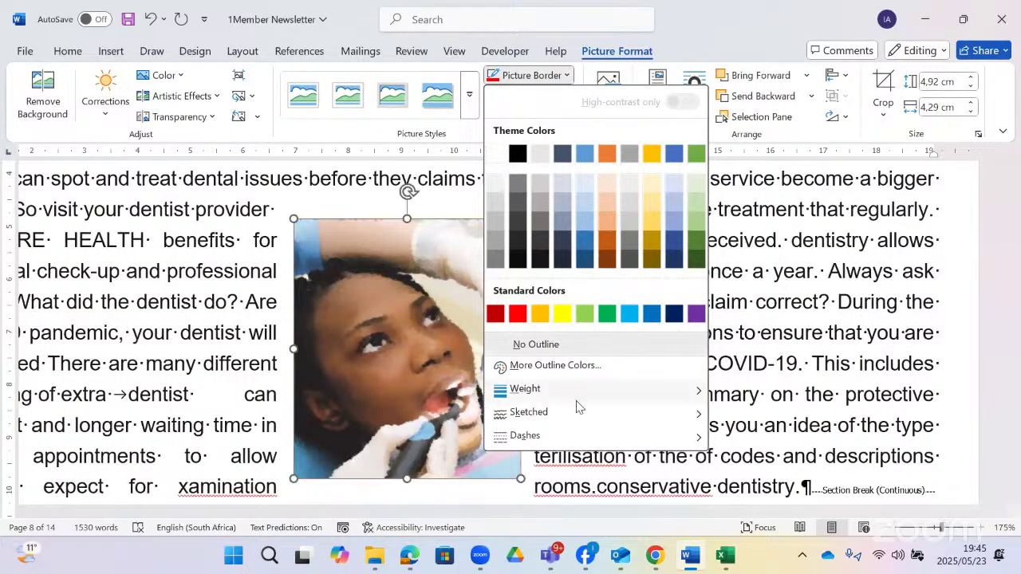
- Give the dentist picture a heavier black outline weight
{"action": "mouse_move", "coordinate": [578, 389]}
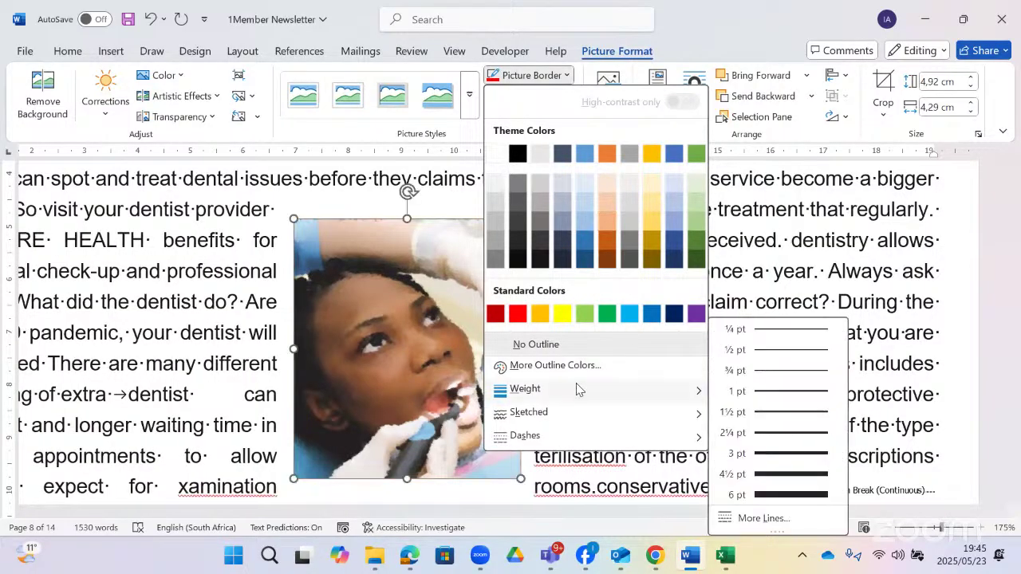
{"action": "left_click", "coordinate": [776, 432]}
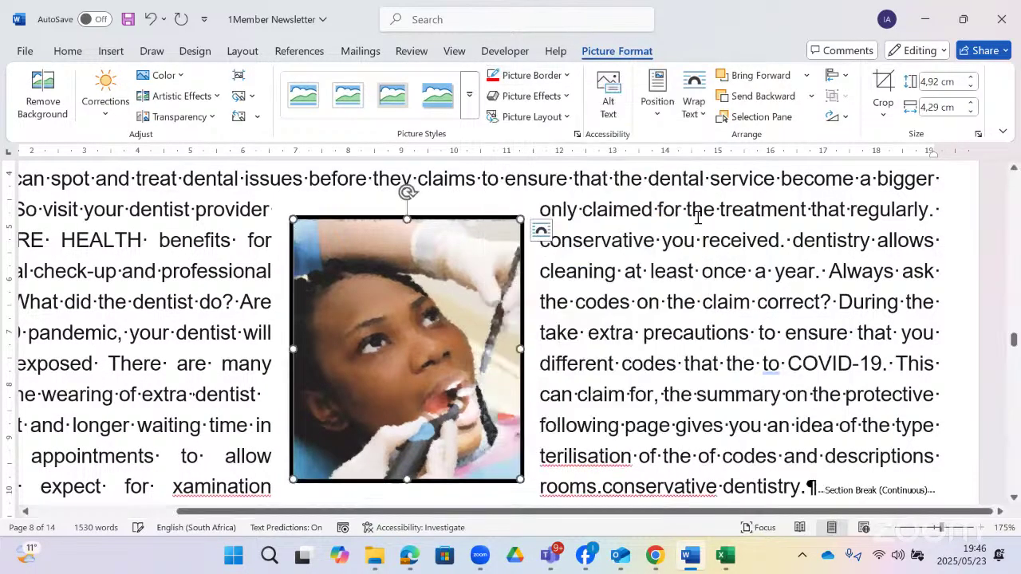
{"action": "left_click", "coordinate": [568, 96]}
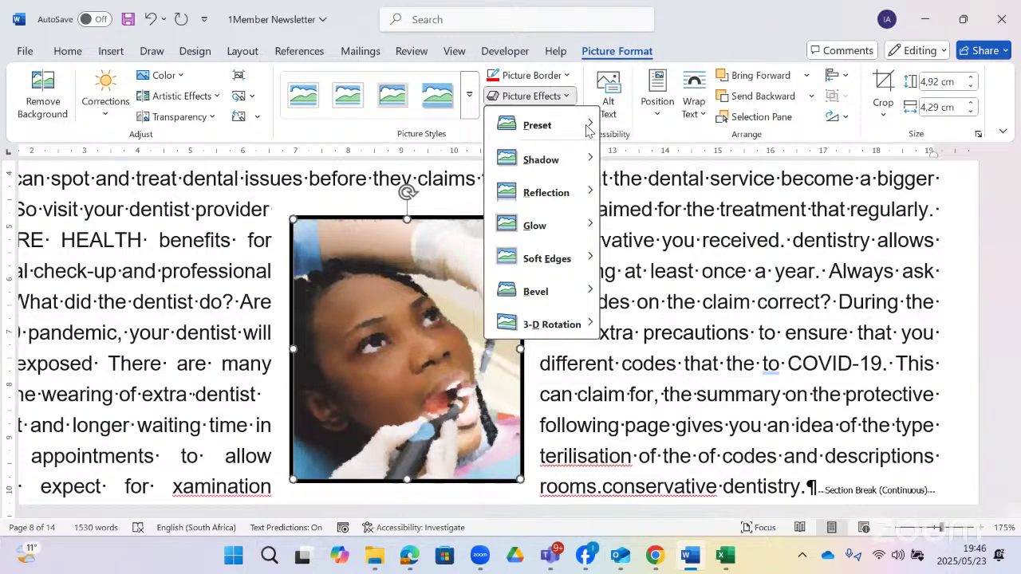
{"action": "mouse_move", "coordinate": [588, 125]}
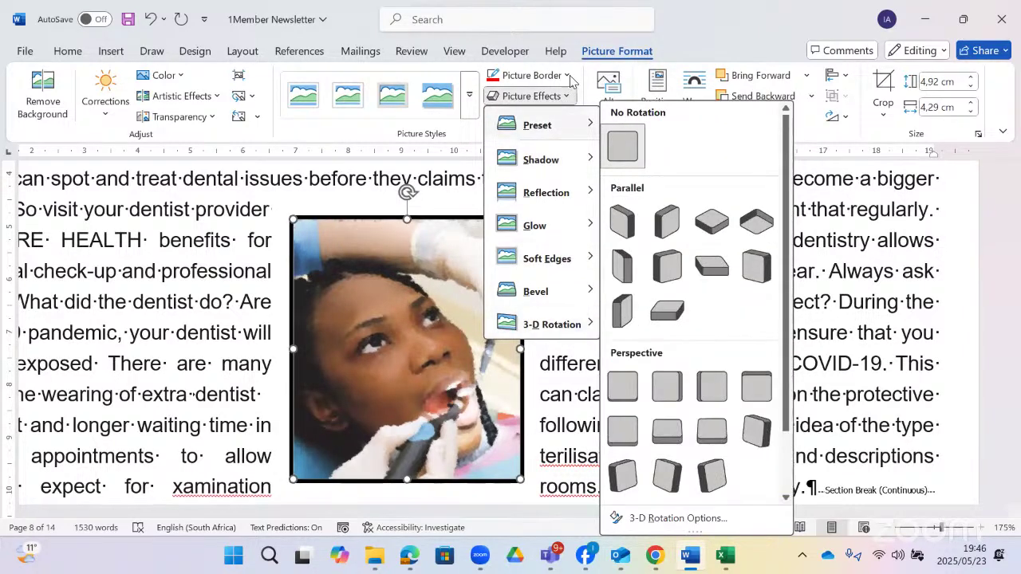
{"action": "left_click", "coordinate": [528, 75]}
{"action": "left_click", "coordinate": [357, 151]}
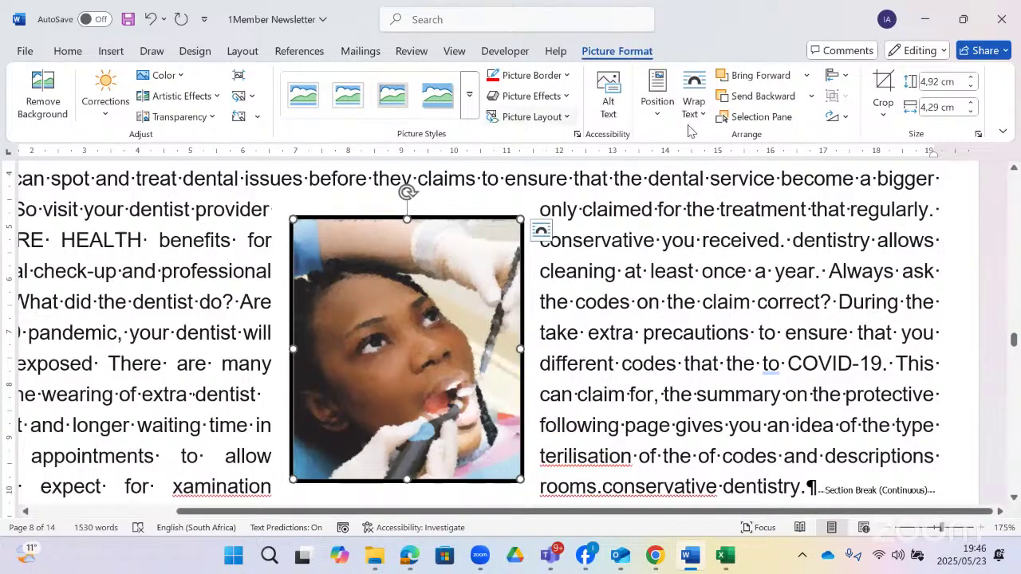
- Flip the picture vertically and crop it to a Heart shape
{"action": "left_click", "coordinate": [843, 120]}
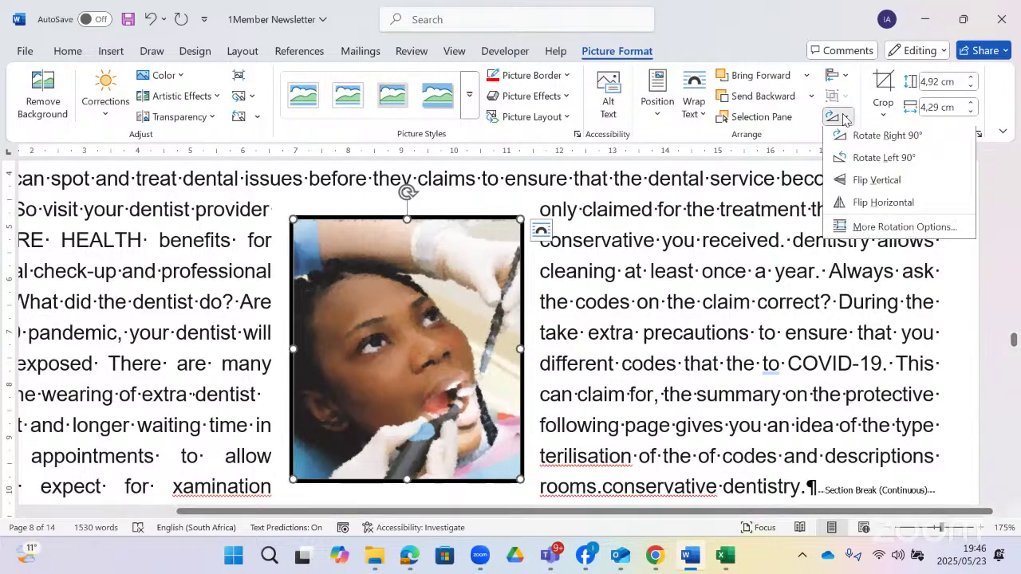
{"action": "left_click", "coordinate": [877, 184]}
{"action": "left_click", "coordinate": [883, 116]}
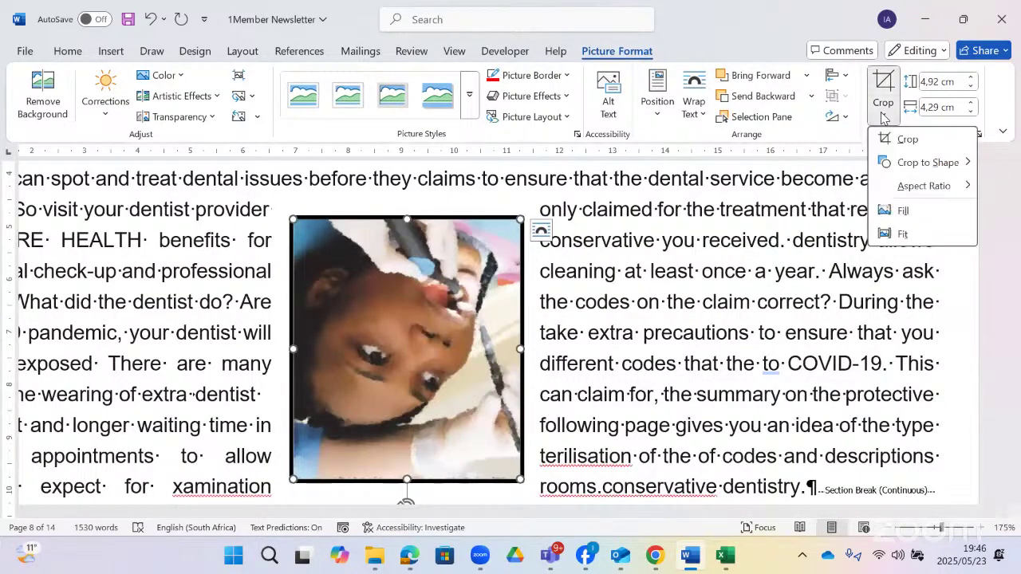
{"action": "mouse_move", "coordinate": [915, 161]}
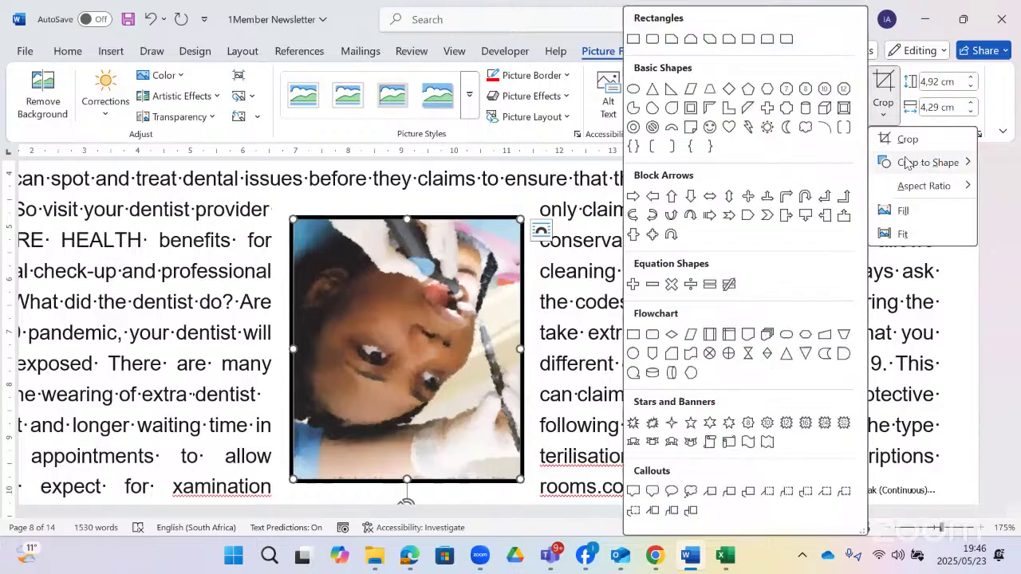
{"action": "left_click", "coordinate": [728, 126]}
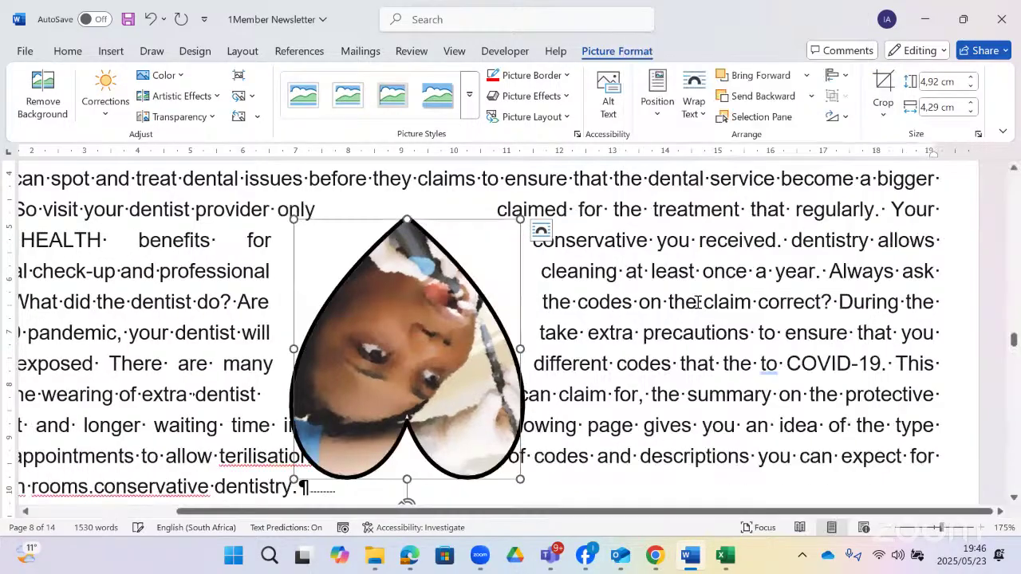
{"action": "left_click", "coordinate": [667, 300]}
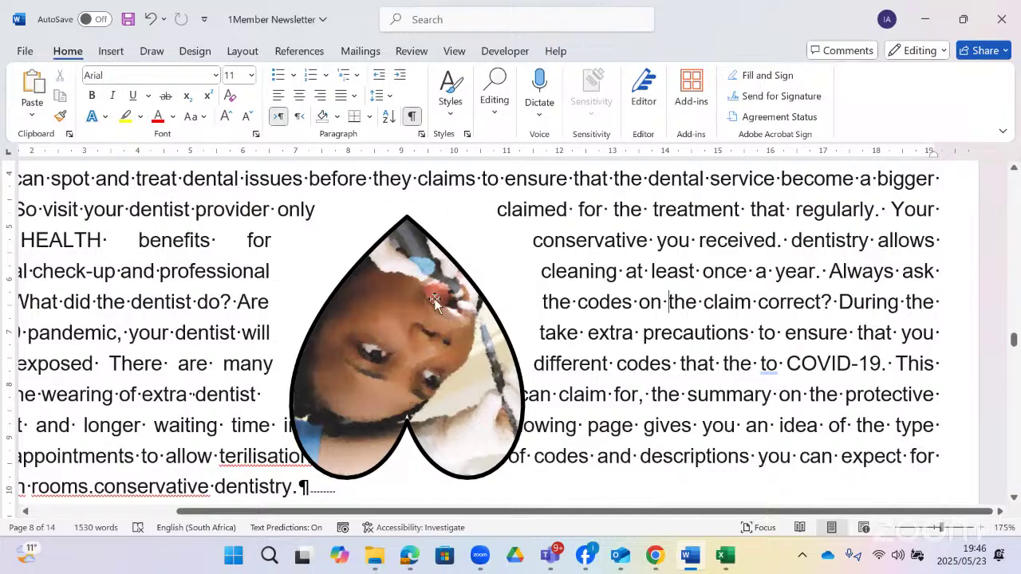
{"action": "left_click", "coordinate": [434, 299]}
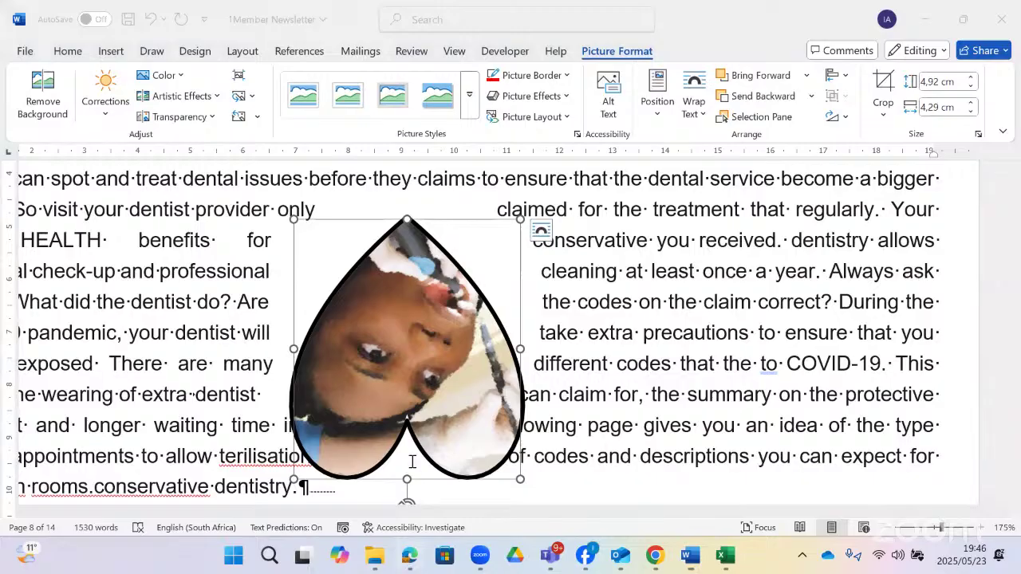
- Scroll the question paper to questions 1.9 and 1.10, then return to Word's codes table
{"action": "scroll", "coordinate": [399, 404], "scroll_direction": "down", "scroll_amount": 3}
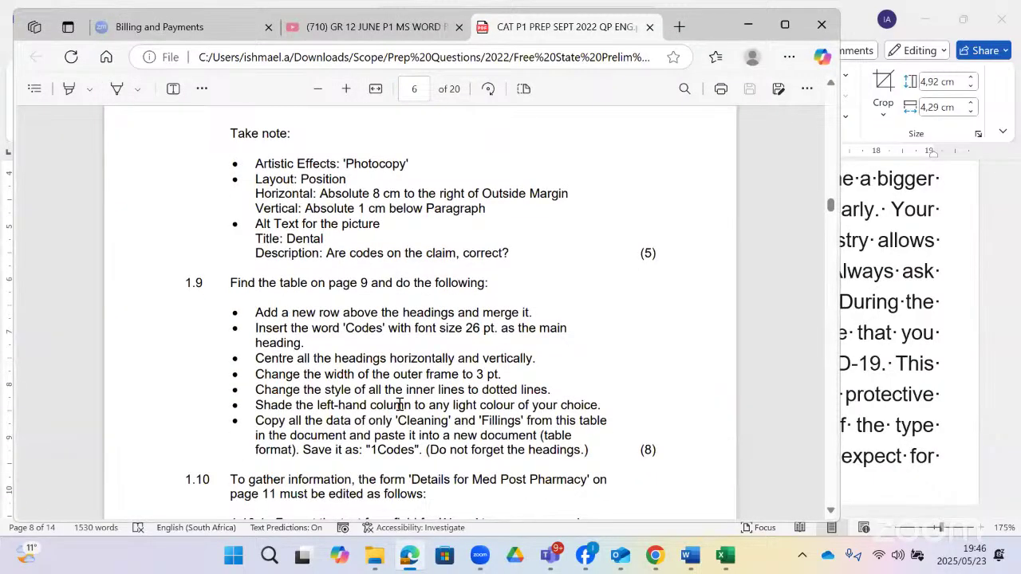
{"action": "scroll", "coordinate": [399, 404], "scroll_direction": "down", "scroll_amount": 2}
{"action": "scroll", "coordinate": [397, 401], "scroll_direction": "up", "scroll_amount": 1}
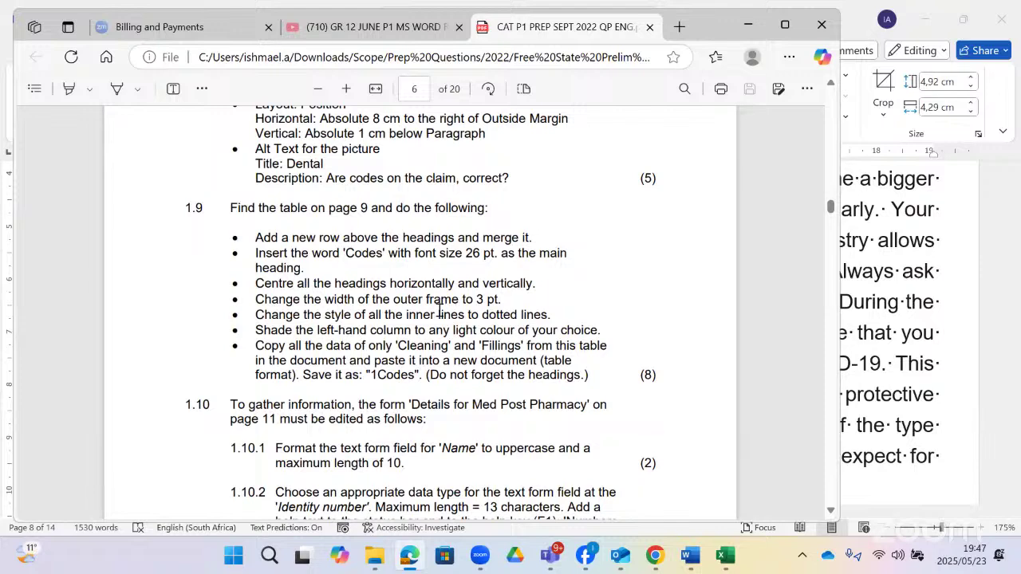
{"action": "scroll", "coordinate": [439, 311], "scroll_direction": "down", "scroll_amount": 1}
{"action": "scroll", "coordinate": [349, 299], "scroll_direction": "down", "scroll_amount": 5}
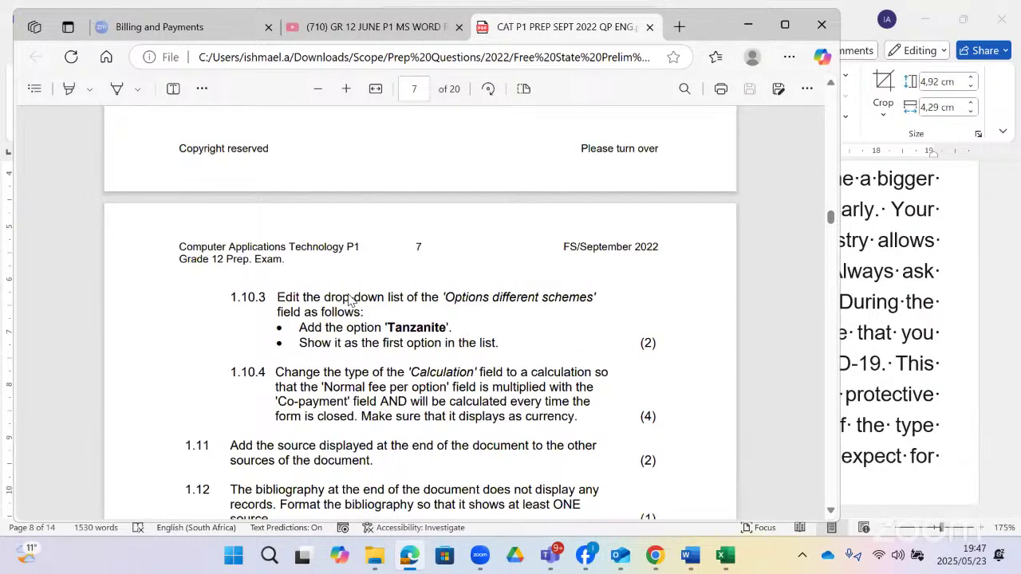
{"action": "scroll", "coordinate": [349, 299], "scroll_direction": "down", "scroll_amount": 10}
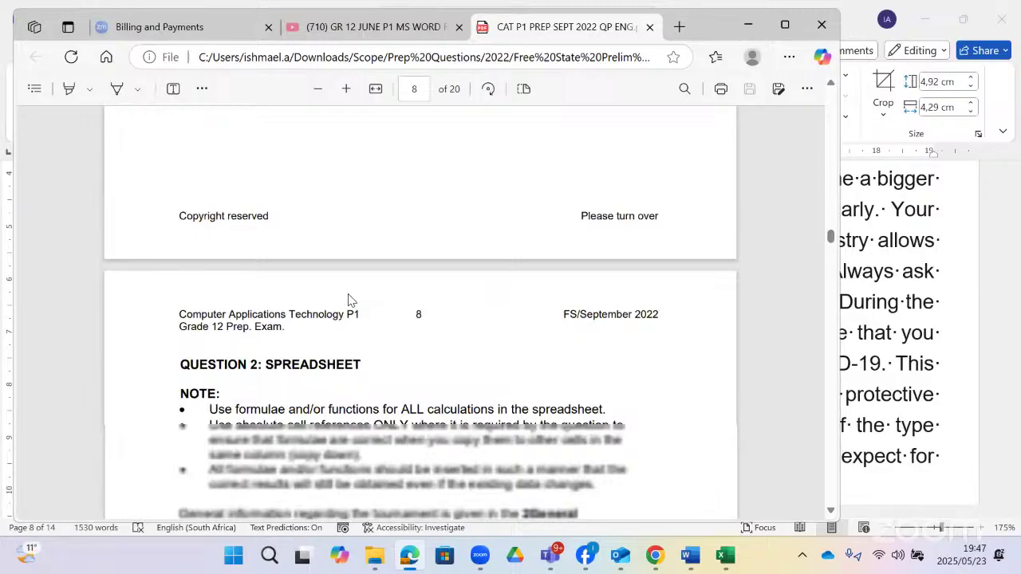
{"action": "scroll", "coordinate": [349, 299], "scroll_direction": "down", "scroll_amount": 1}
{"action": "scroll", "coordinate": [348, 299], "scroll_direction": "up", "scroll_amount": 12}
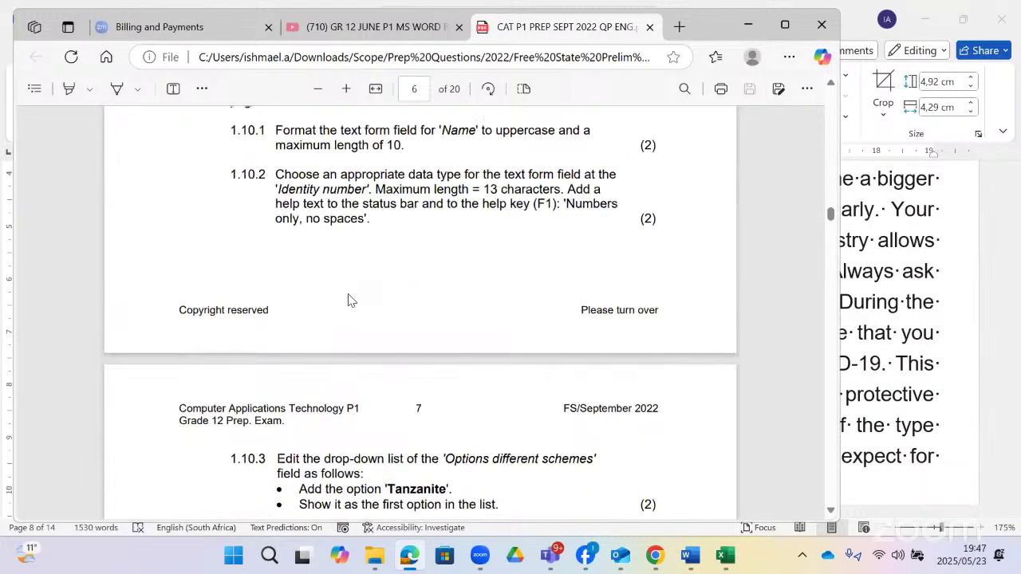
{"action": "scroll", "coordinate": [349, 299], "scroll_direction": "up", "scroll_amount": 4}
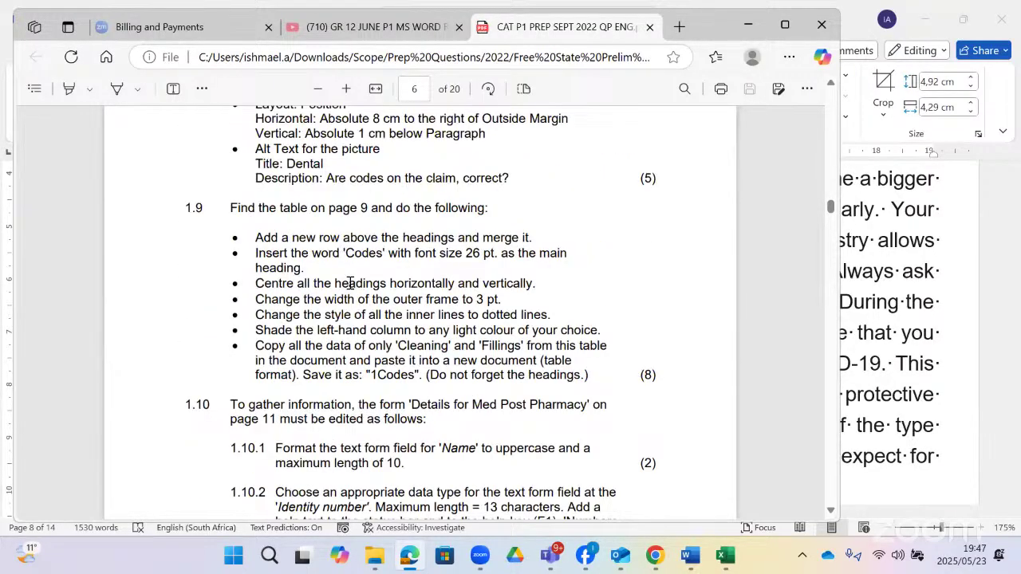
{"action": "scroll", "coordinate": [349, 283], "scroll_direction": "down", "scroll_amount": 1}
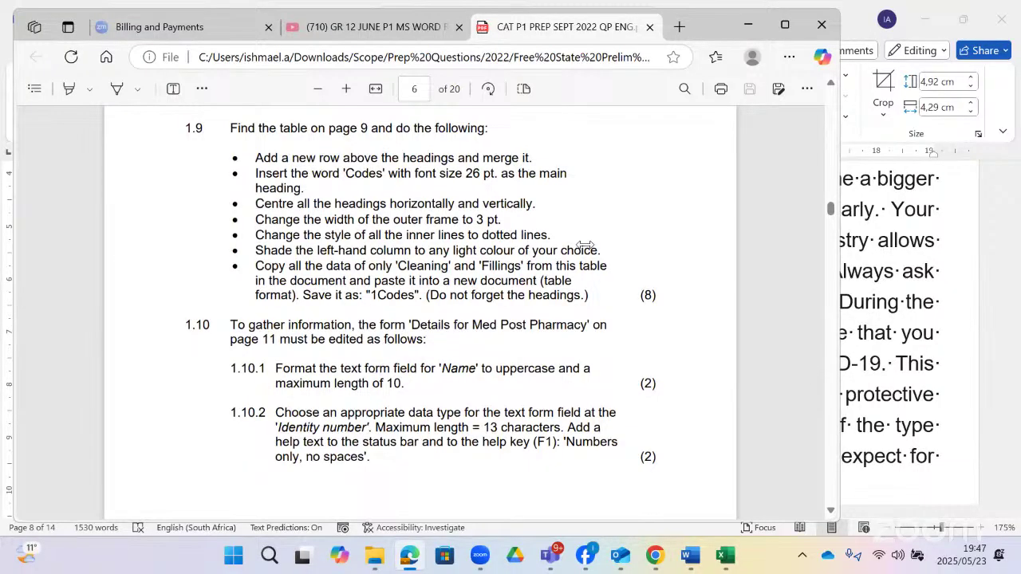
{"action": "key", "text": "alt+Tab"}
{"action": "scroll", "coordinate": [578, 249], "scroll_direction": "down", "scroll_amount": 6}
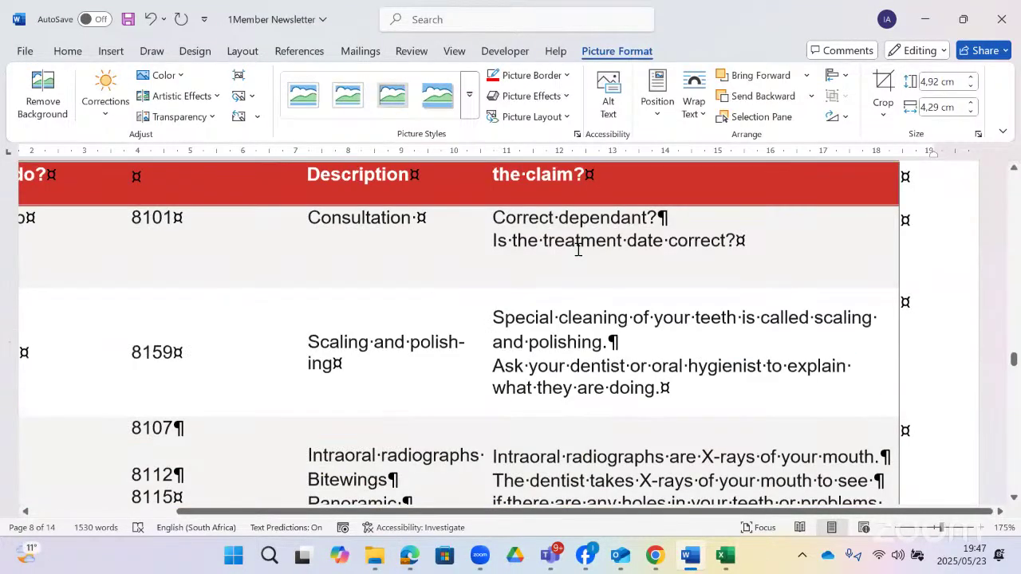
- Insert a new empty row above the header row of the page 9 codes table
{"action": "scroll", "coordinate": [578, 248], "scroll_direction": "down", "scroll_amount": 3}
{"action": "left_click", "coordinate": [787, 334]}
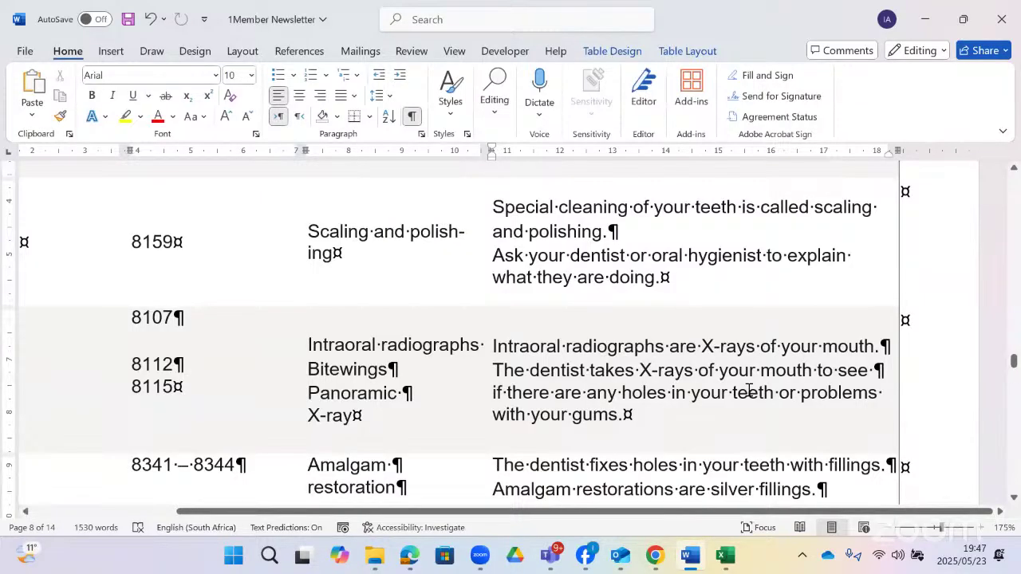
{"action": "scroll", "coordinate": [748, 391], "scroll_direction": "down", "scroll_amount": 8, "text": "ctrl"}
{"action": "scroll", "coordinate": [513, 244], "scroll_direction": "up", "scroll_amount": 2}
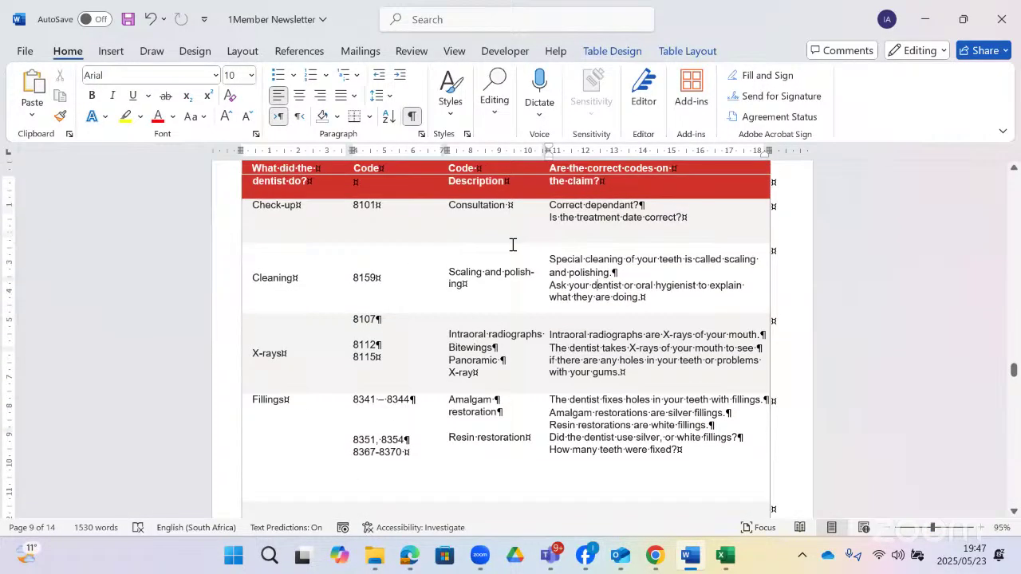
{"action": "scroll", "coordinate": [513, 244], "scroll_direction": "up", "scroll_amount": 3}
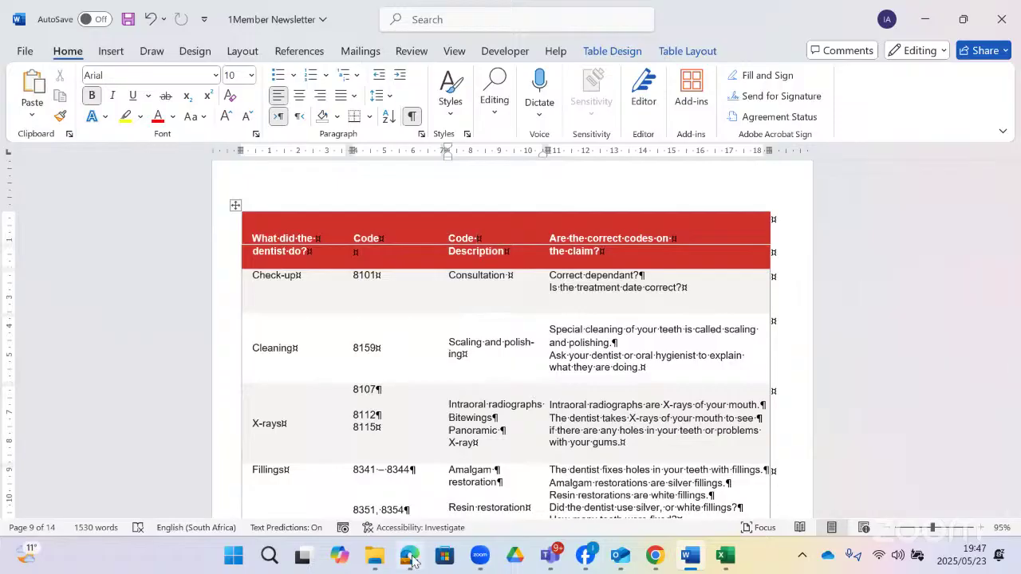
{"action": "left_click", "coordinate": [410, 556]}
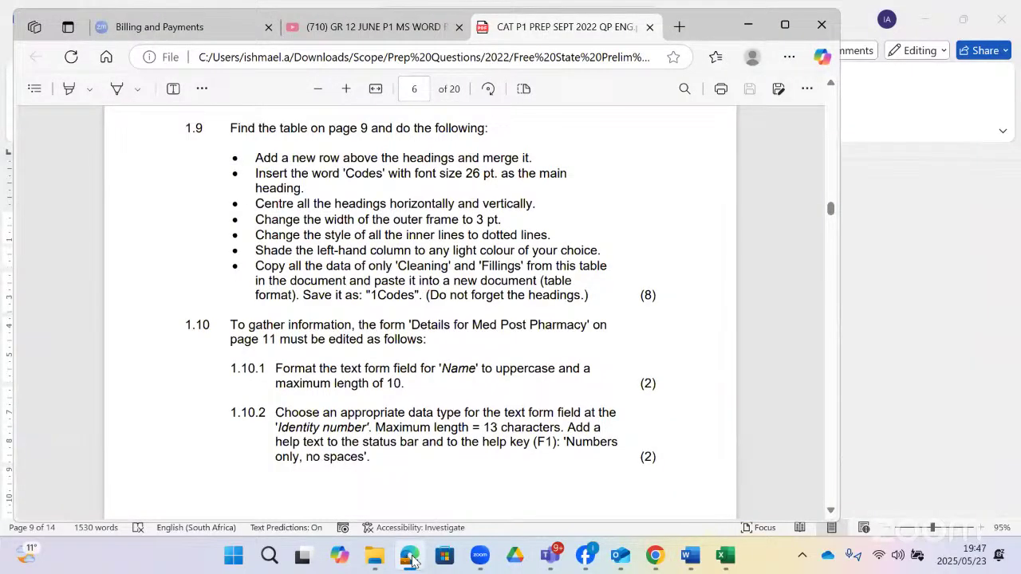
{"action": "left_click", "coordinate": [410, 556]}
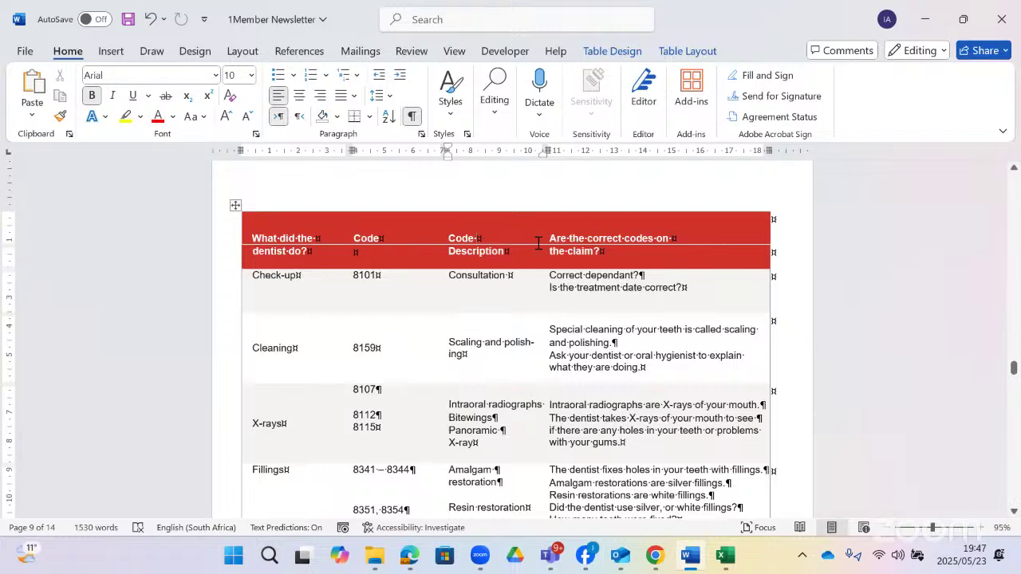
{"action": "left_click", "coordinate": [661, 51]}
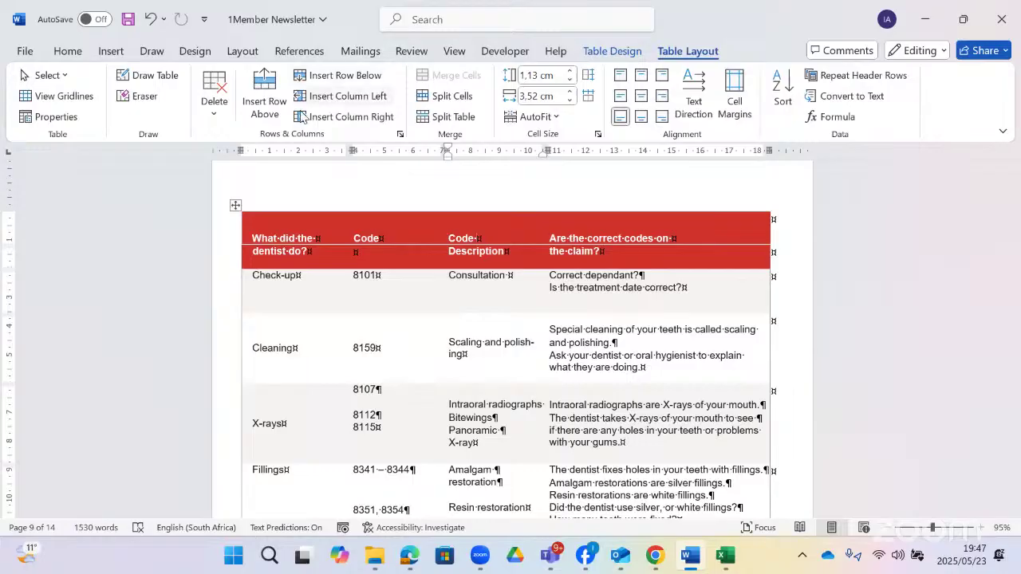
{"action": "left_click", "coordinate": [275, 104]}
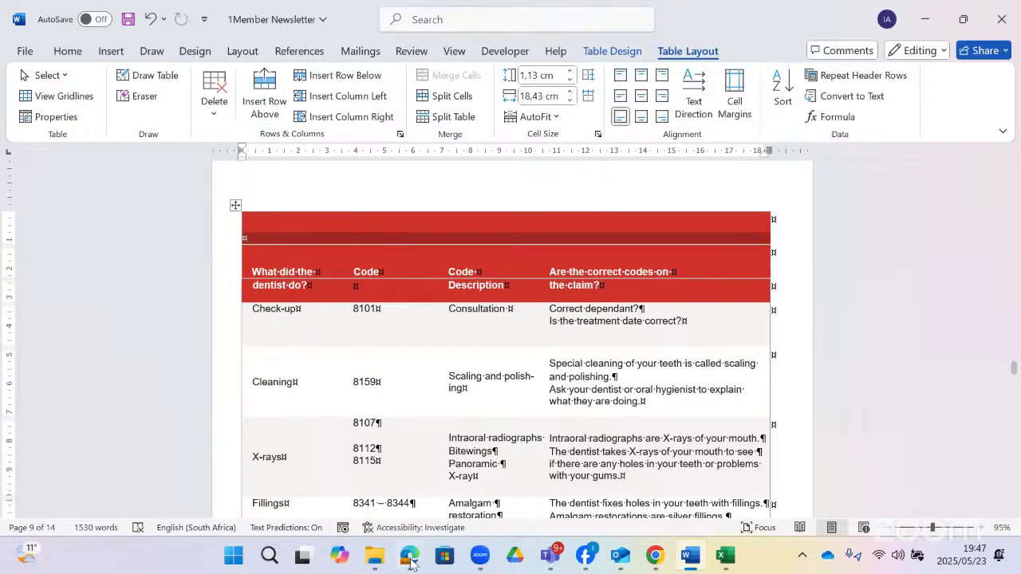
{"action": "left_click", "coordinate": [410, 559]}
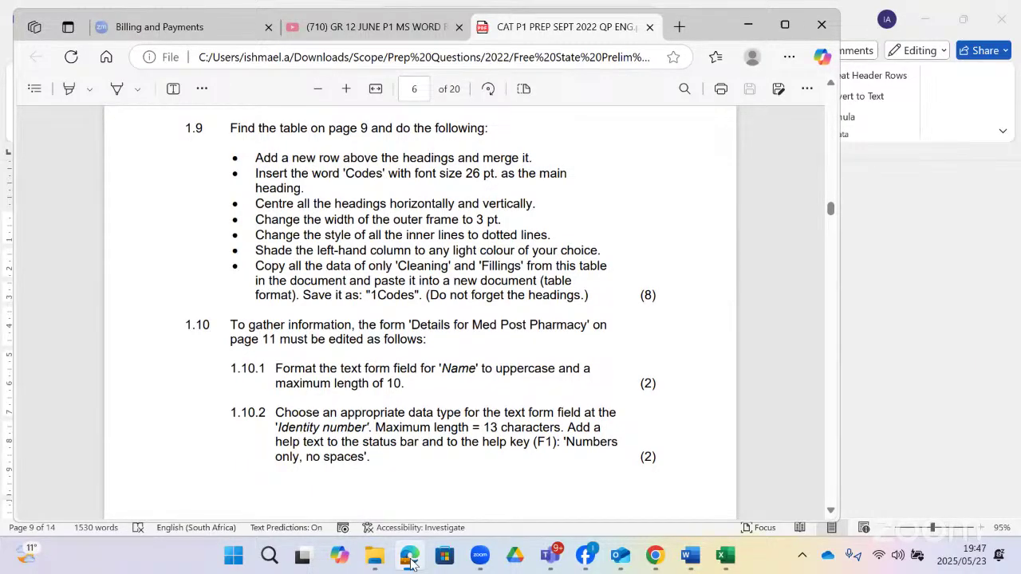
- Type 'codes' in the new top row and pick 26 pt from the font size list
{"action": "left_click", "coordinate": [410, 560]}
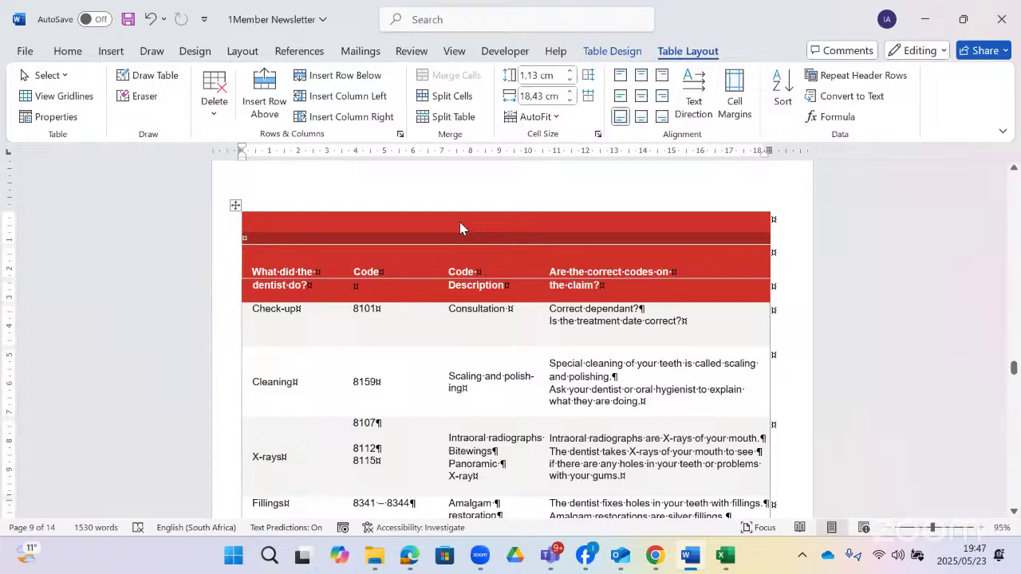
{"action": "left_click", "coordinate": [459, 225]}
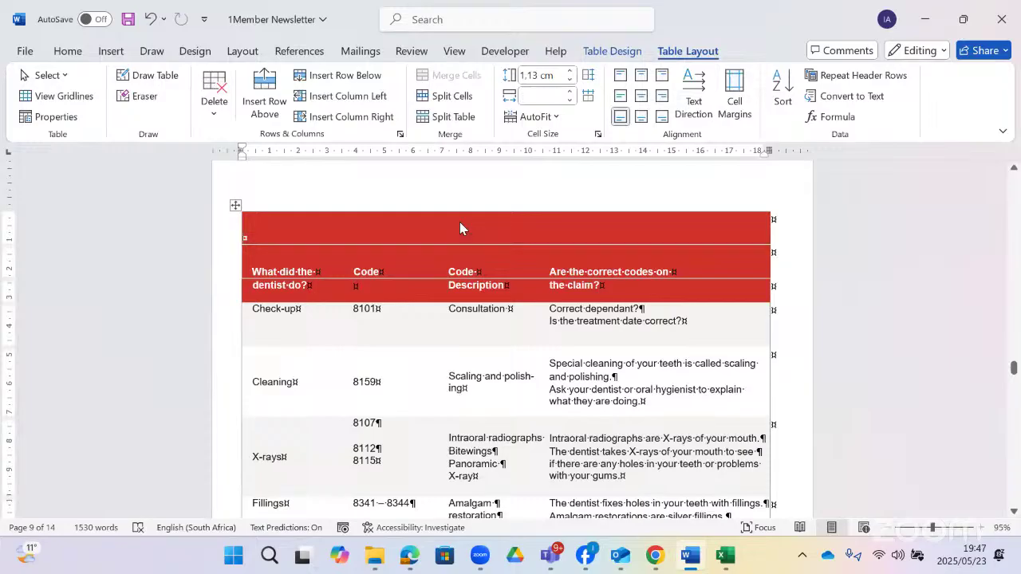
{"action": "type", "text": "codes"}
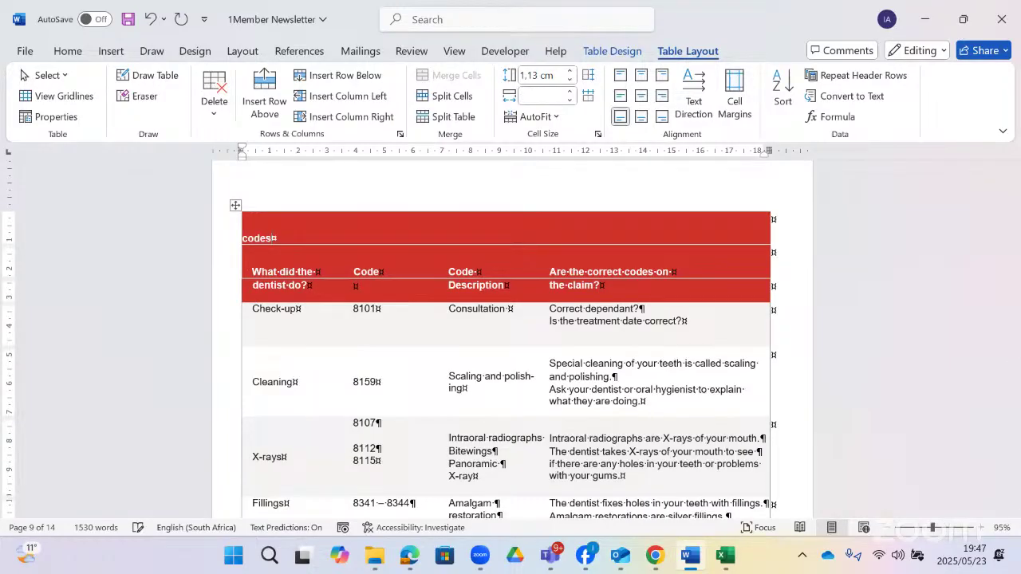
{"action": "left_click", "coordinate": [67, 51]}
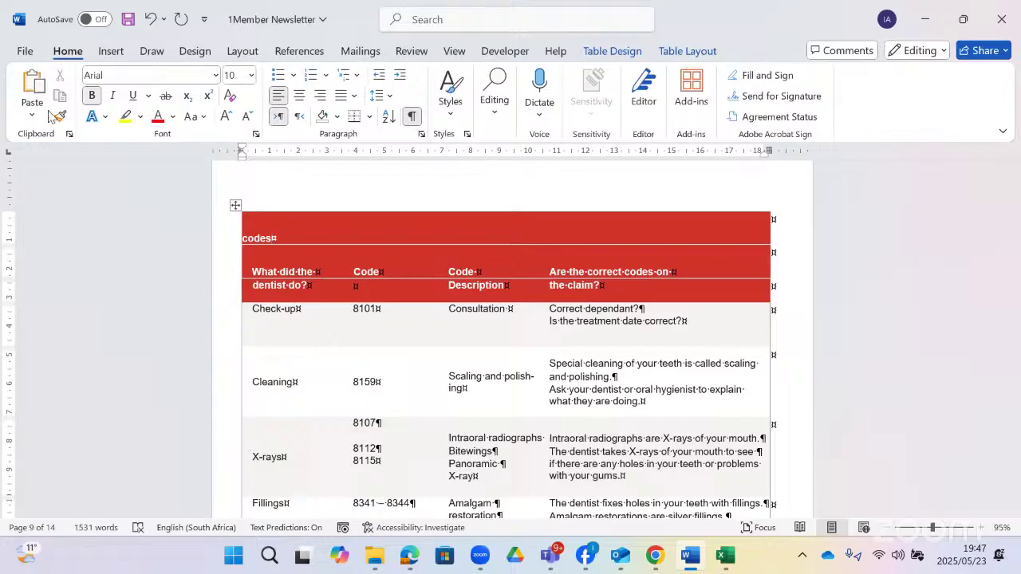
{"action": "left_click", "coordinate": [251, 75]}
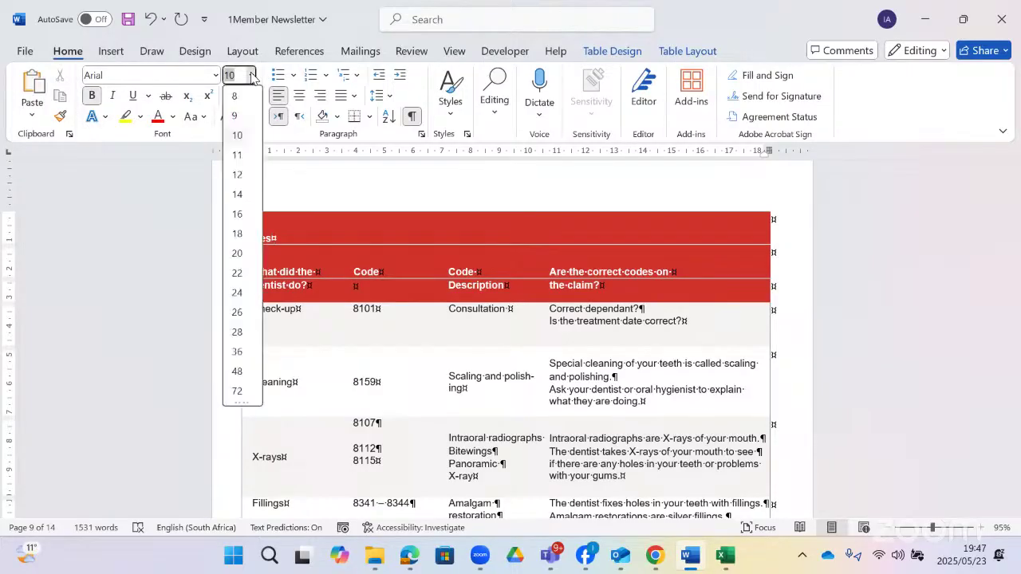
{"action": "left_click", "coordinate": [252, 76]}
{"action": "left_click", "coordinate": [252, 75]}
{"action": "left_click", "coordinate": [241, 314]}
- Enlarge the selected 'codes' to 26 pt, hide formatting marks and centre it in its cell
{"action": "left_click_drag", "start_coordinate": [272, 238], "coordinate": [240, 237]}
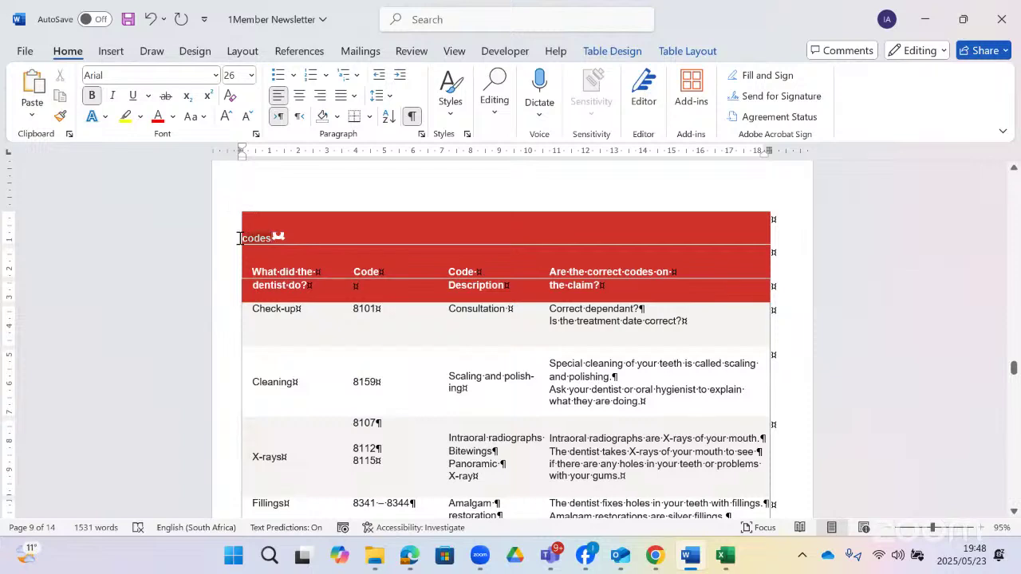
{"action": "left_click", "coordinate": [226, 117]}
{"action": "left_click", "coordinate": [226, 117]}
{"action": "left_click", "coordinate": [226, 117]}
{"action": "left_click", "coordinate": [226, 117]}
{"action": "left_click", "coordinate": [225, 118]}
{"action": "left_click", "coordinate": [226, 118]}
{"action": "left_click", "coordinate": [226, 117]}
{"action": "left_click", "coordinate": [226, 117]}
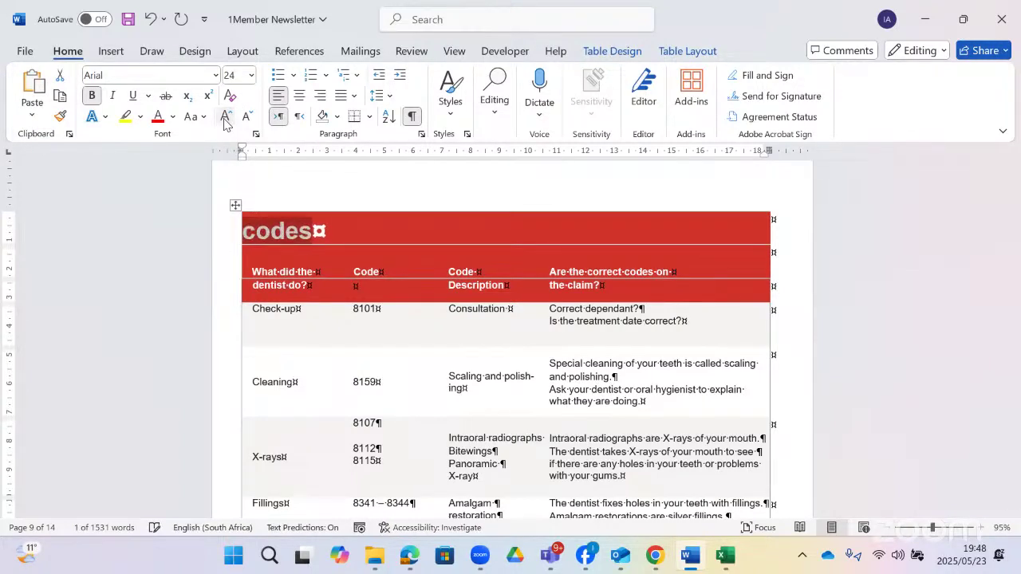
{"action": "left_click", "coordinate": [225, 117]}
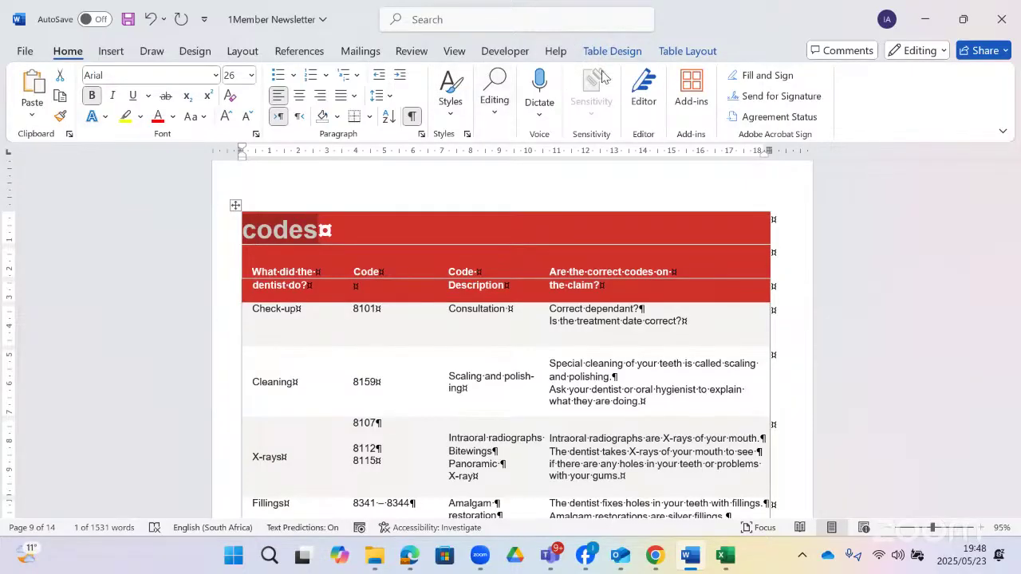
{"action": "left_click", "coordinate": [412, 117]}
{"action": "left_click", "coordinate": [688, 51]}
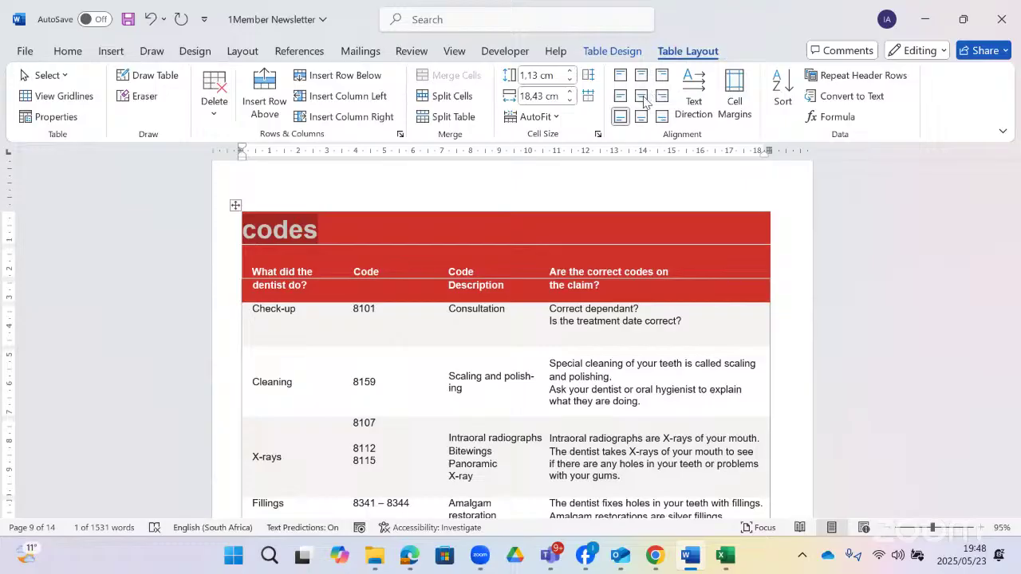
{"action": "left_click", "coordinate": [641, 95]}
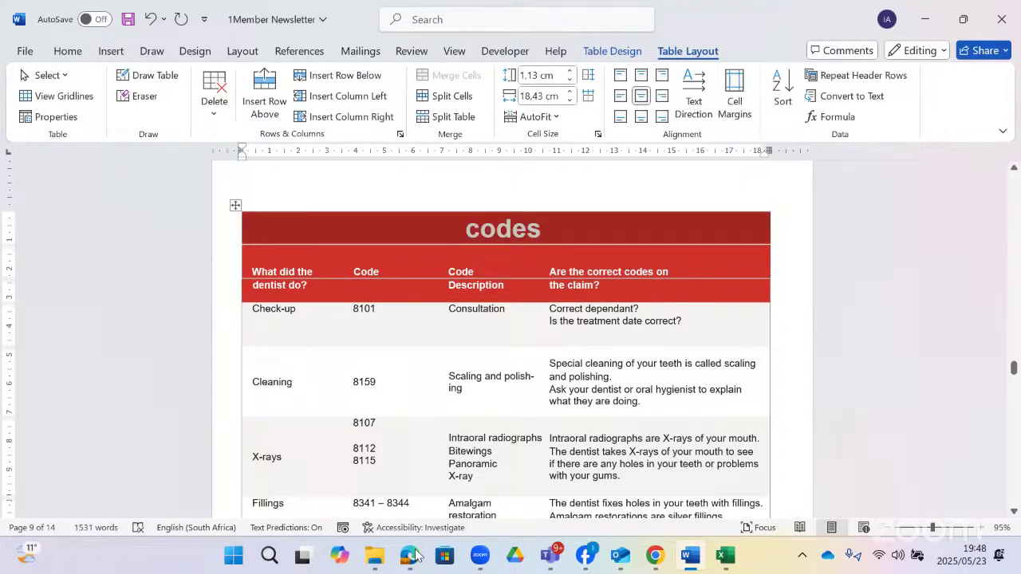
{"action": "left_click", "coordinate": [411, 555]}
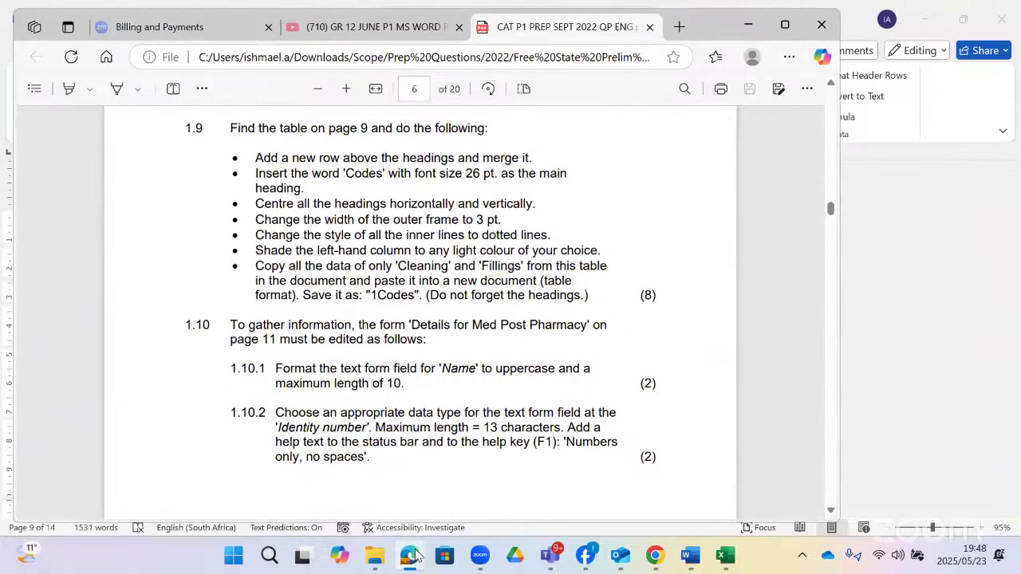
- Centre the row of column headings horizontally and vertically
{"action": "left_click", "coordinate": [411, 555]}
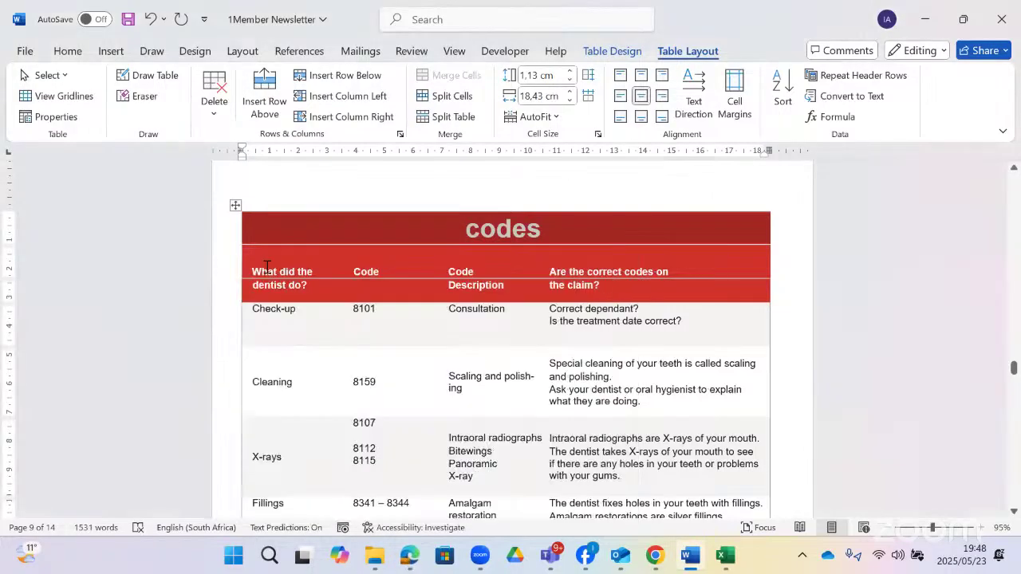
{"action": "left_click_drag", "start_coordinate": [267, 267], "coordinate": [644, 281]}
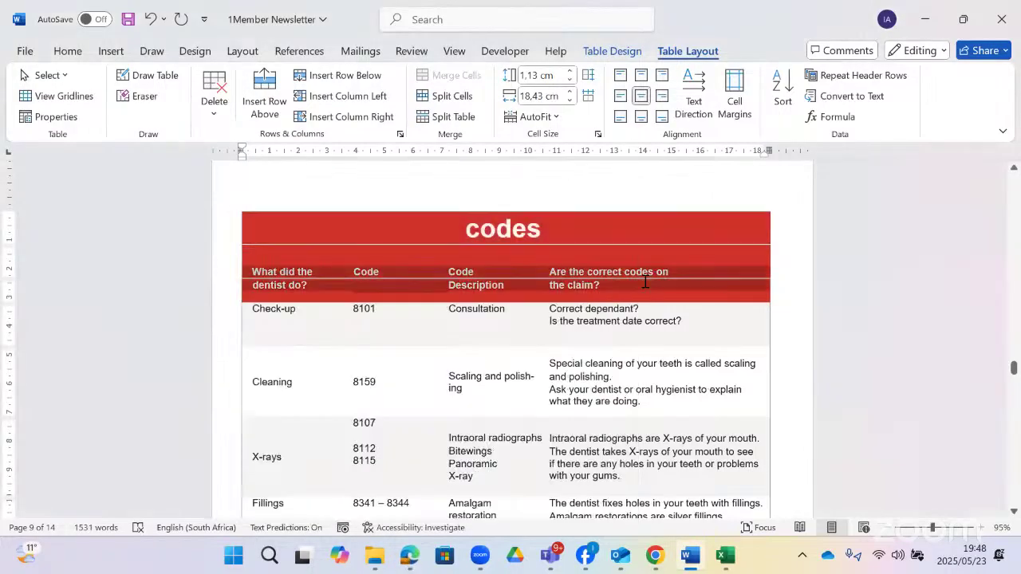
{"action": "left_click", "coordinate": [640, 96]}
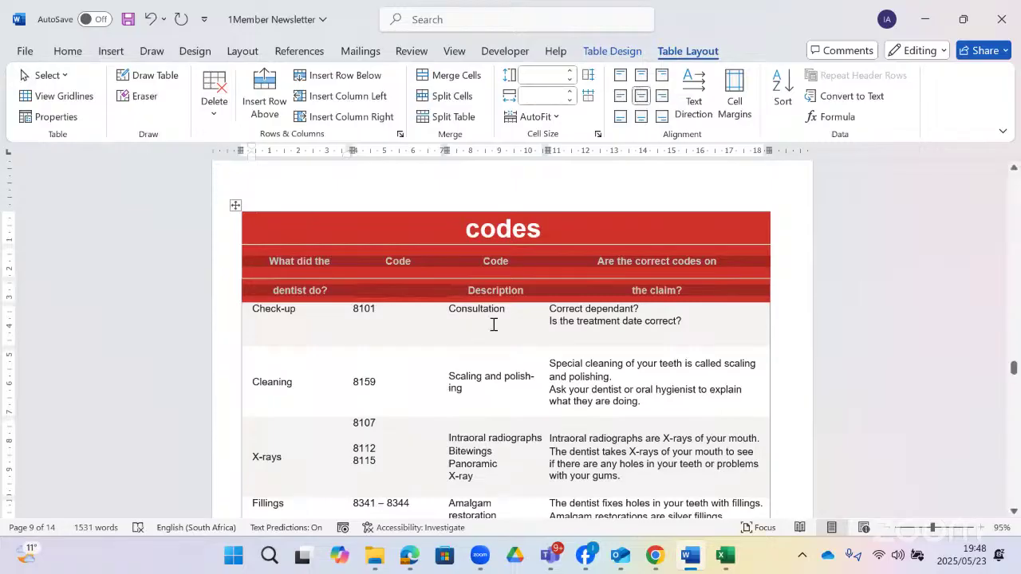
{"action": "left_click", "coordinate": [410, 564]}
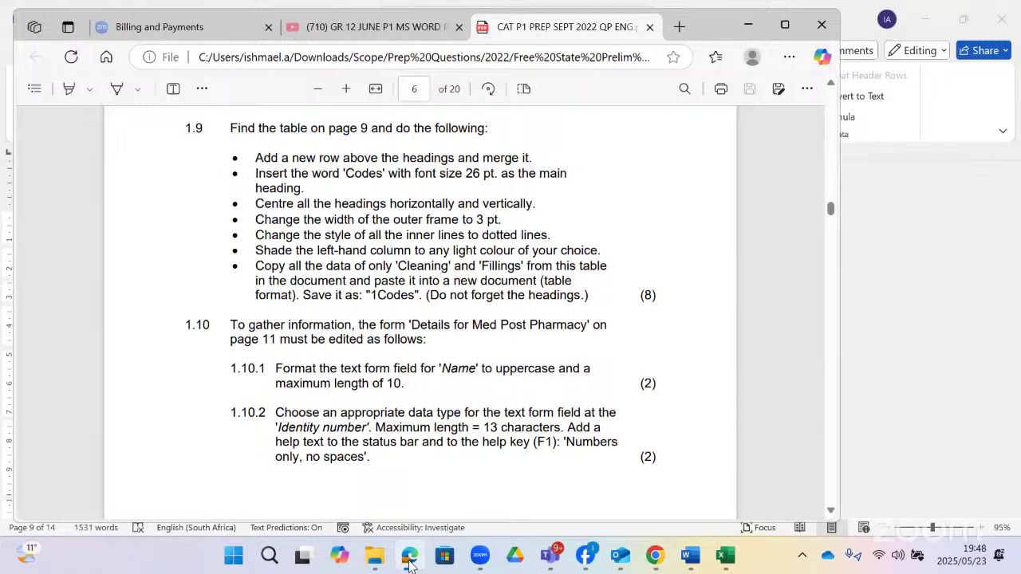
{"action": "left_click", "coordinate": [409, 564]}
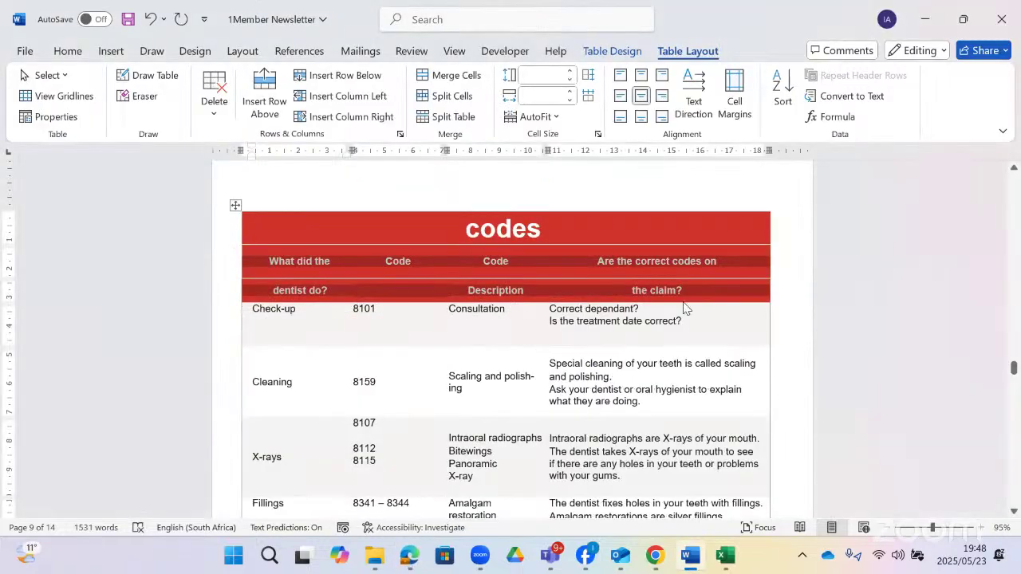
- Give the whole codes table a 3 pt red outside border
{"action": "left_click", "coordinate": [235, 206]}
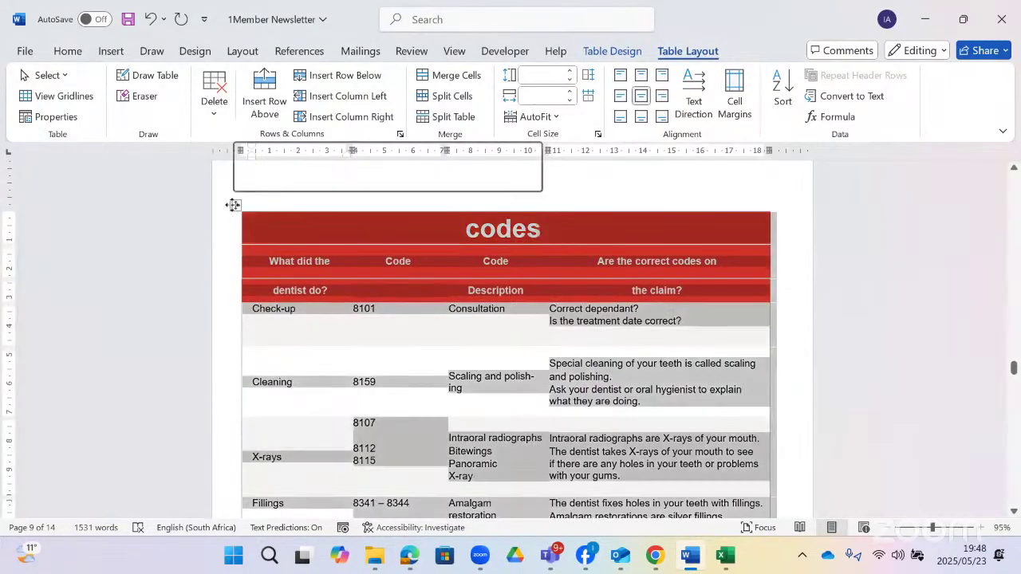
{"action": "left_click", "coordinate": [603, 49]}
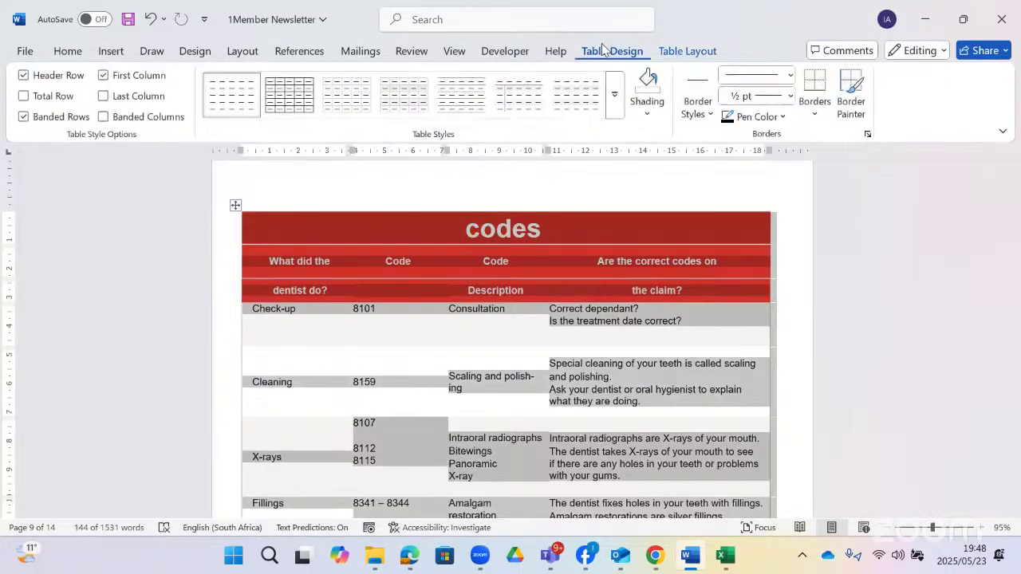
{"action": "left_click", "coordinate": [790, 95]}
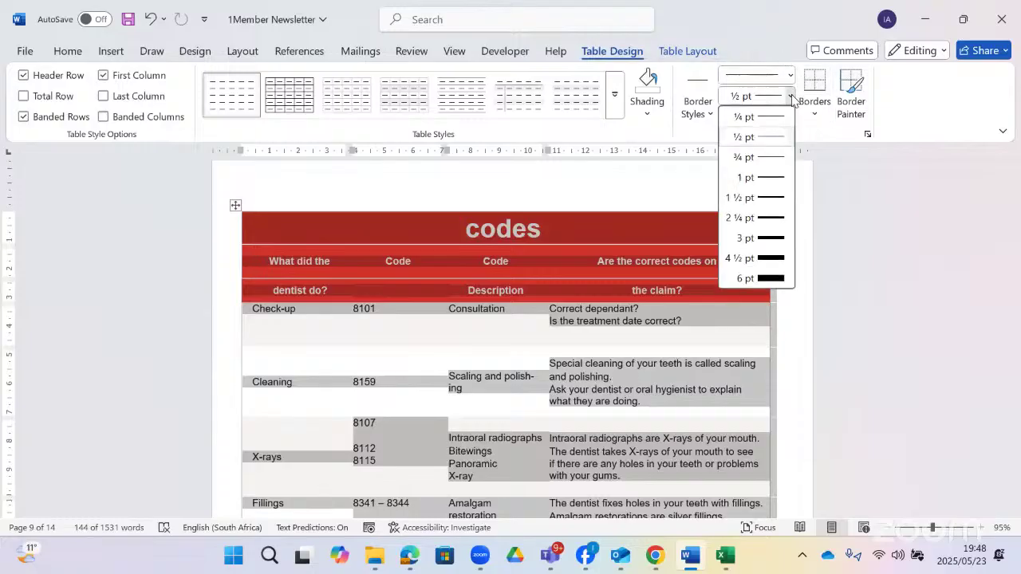
{"action": "left_click", "coordinate": [780, 238]}
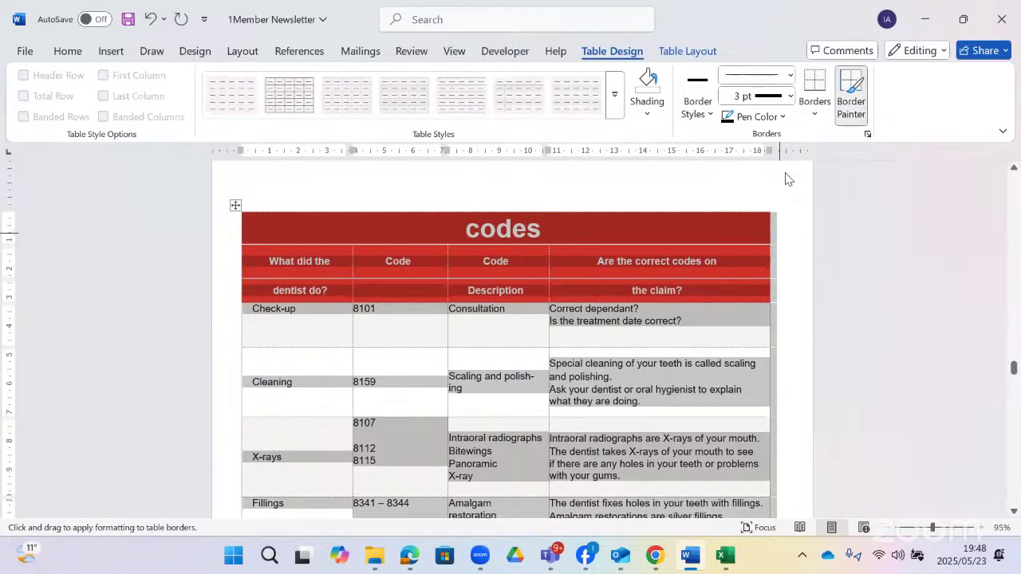
{"action": "left_click", "coordinate": [813, 118]}
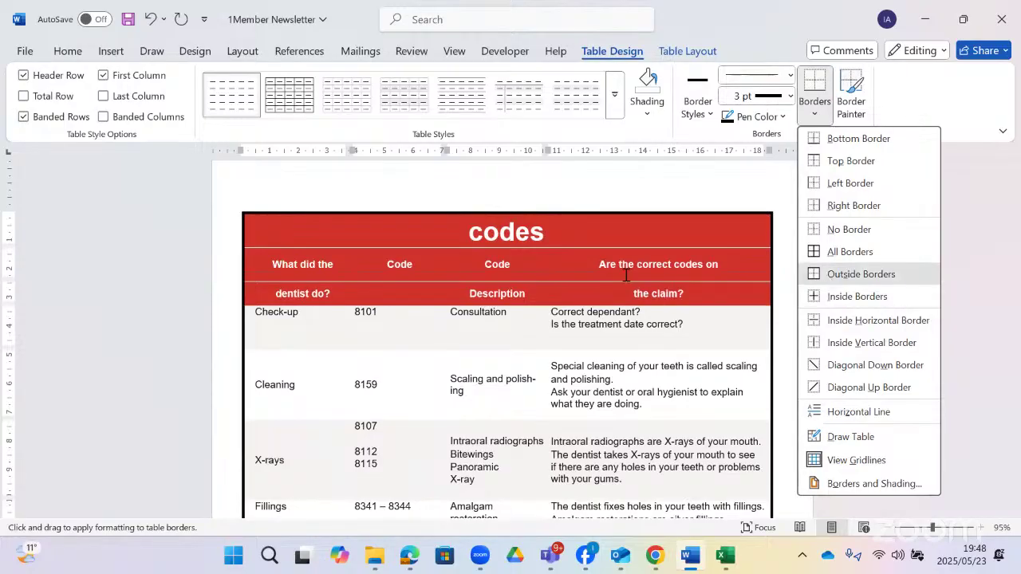
{"action": "left_click", "coordinate": [826, 273]}
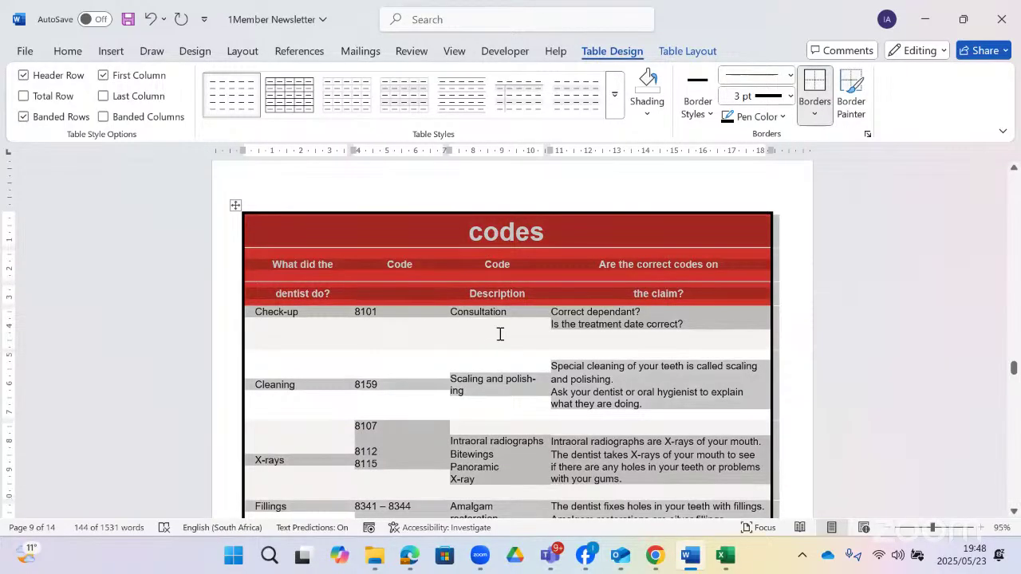
{"action": "left_click", "coordinate": [788, 118]}
{"action": "left_click", "coordinate": [756, 380]}
{"action": "left_click", "coordinate": [817, 111]}
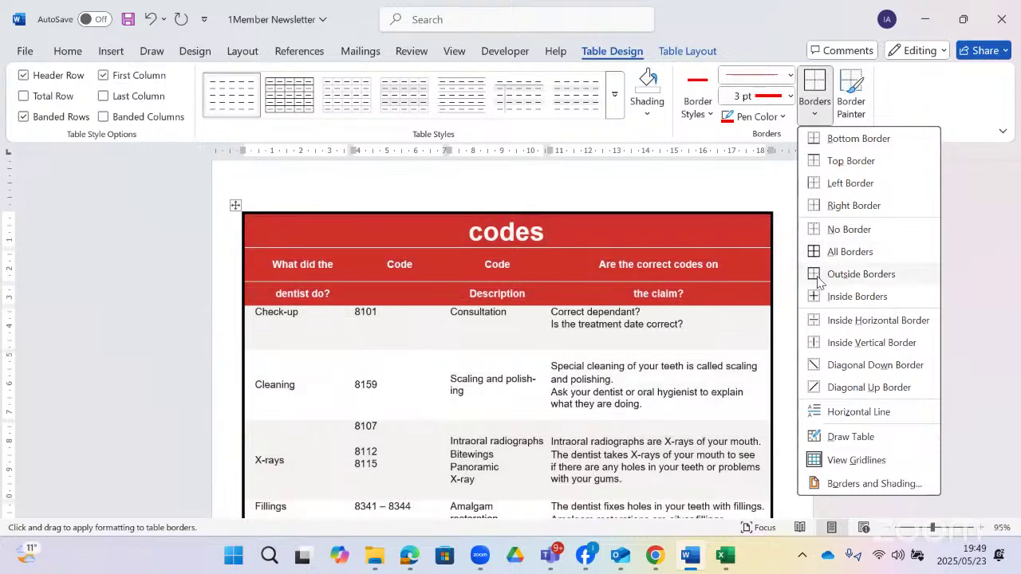
{"action": "left_click", "coordinate": [819, 277]}
{"action": "left_click", "coordinate": [587, 343]}
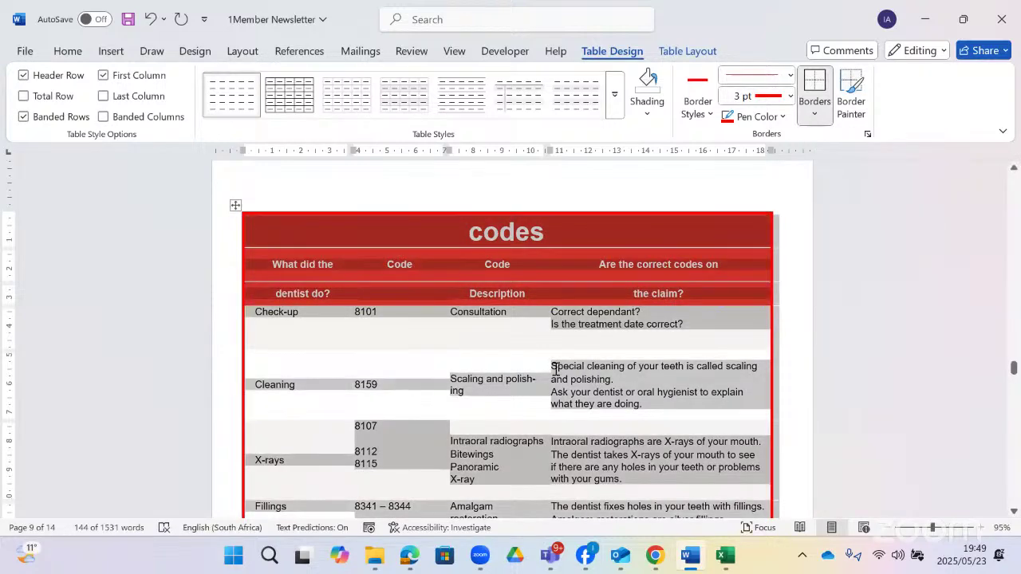
{"action": "left_click", "coordinate": [408, 556]}
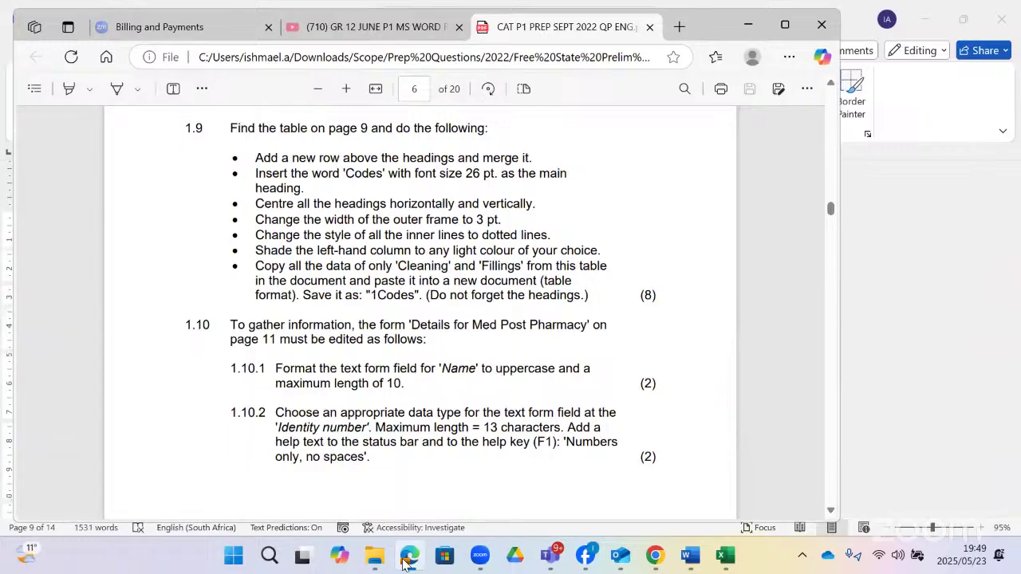
- Give the codes table's inside borders a dash-dot 1 ½ pt style, keeping the red outer frame
{"action": "left_click", "coordinate": [408, 556]}
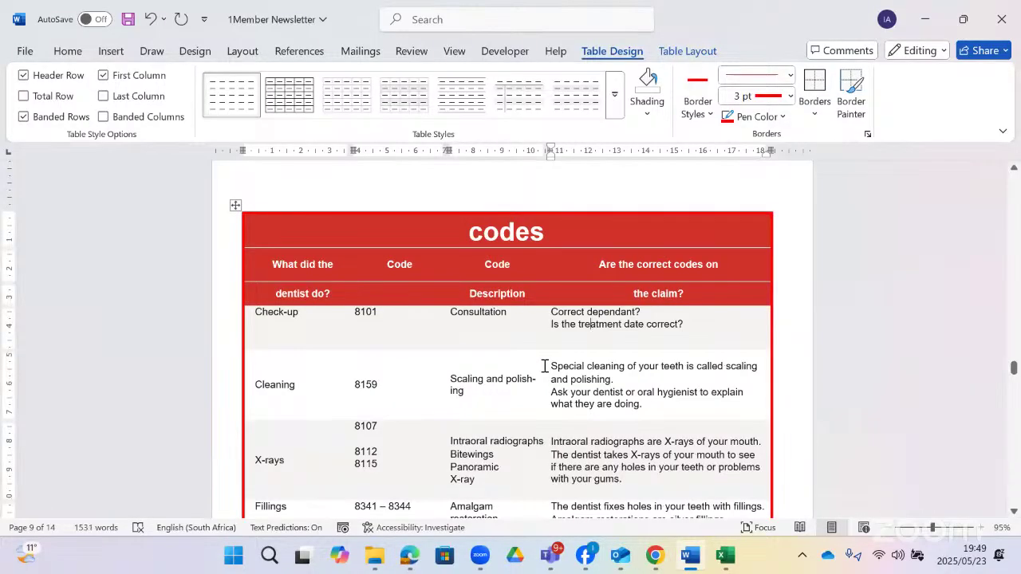
{"action": "left_click", "coordinate": [235, 205]}
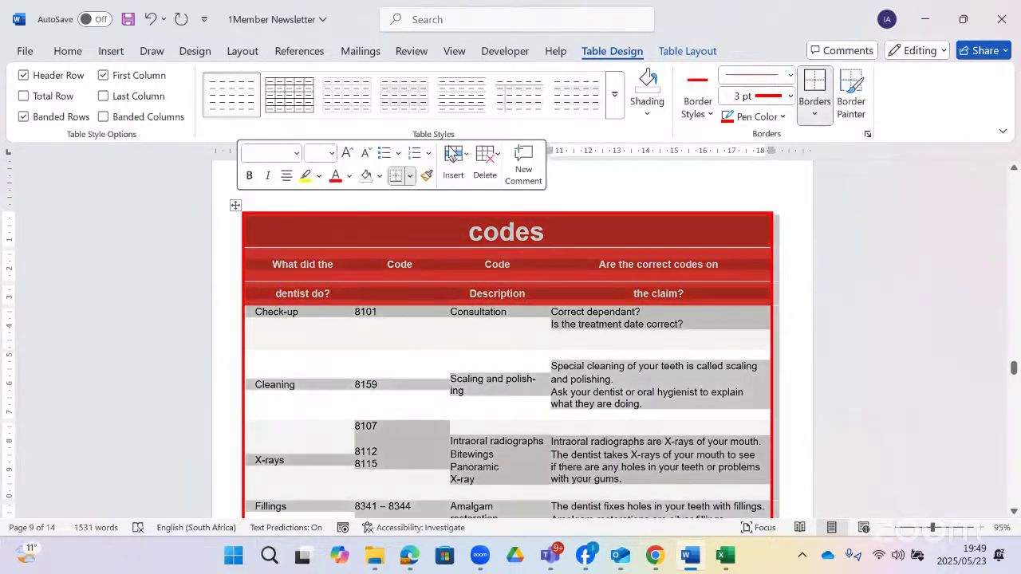
{"action": "left_click", "coordinate": [791, 75]}
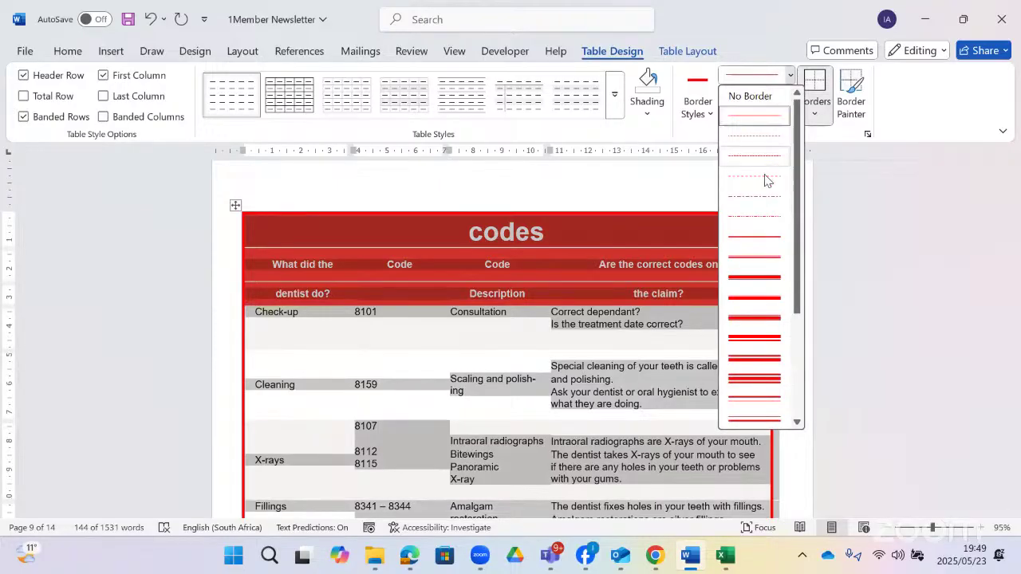
{"action": "left_click", "coordinate": [764, 195]}
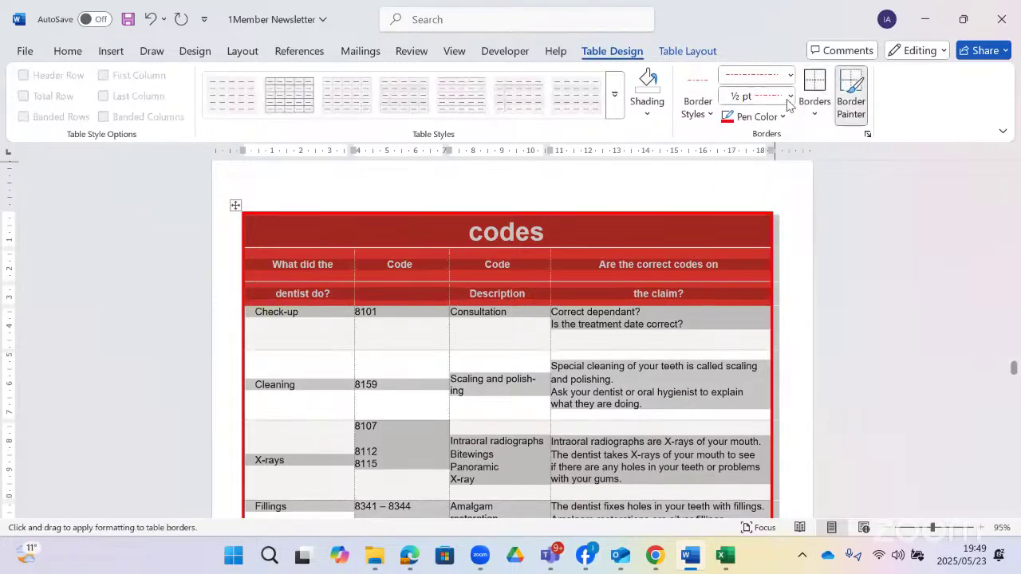
{"action": "left_click", "coordinate": [789, 95]}
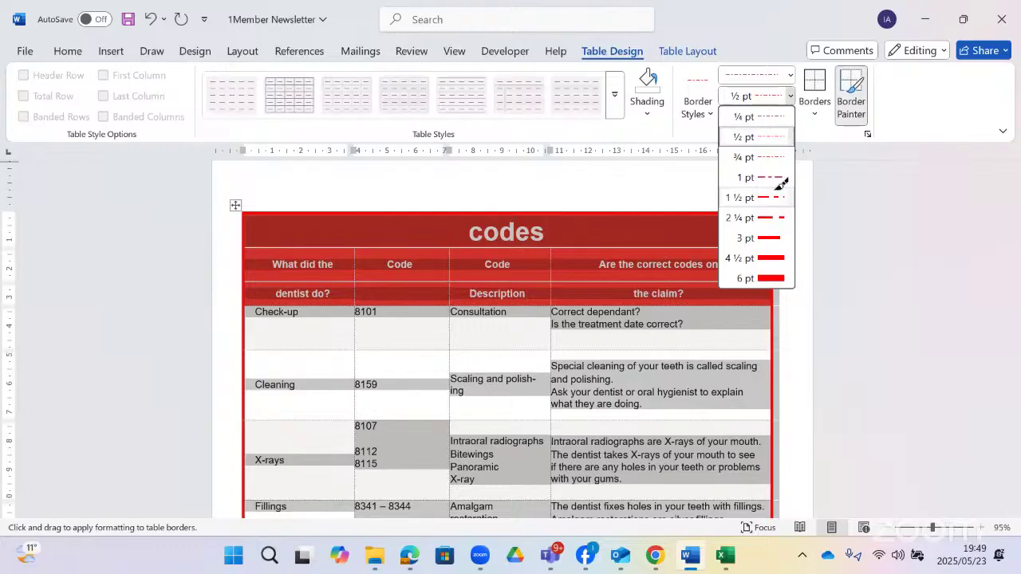
{"action": "left_click", "coordinate": [775, 195]}
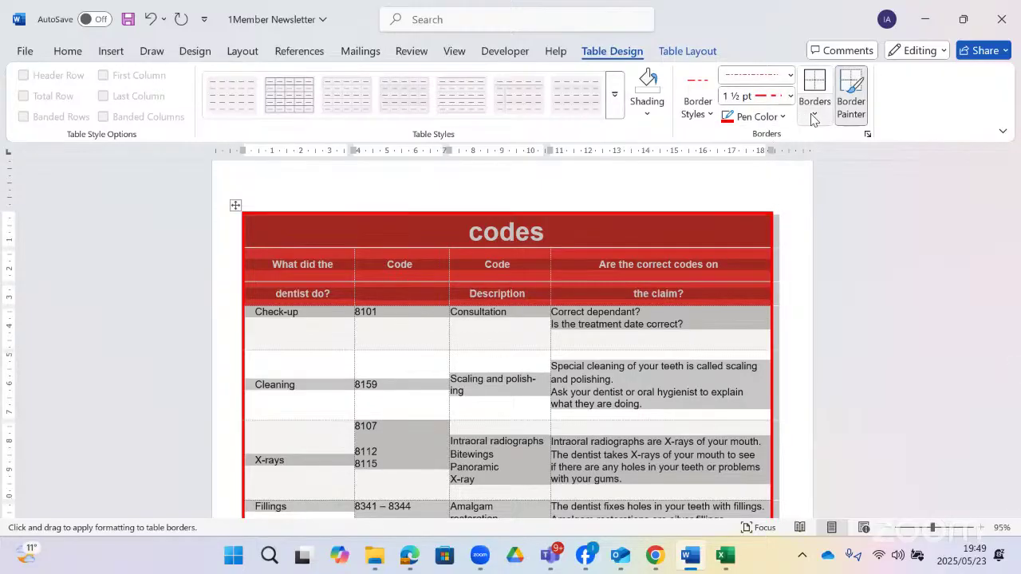
{"action": "left_click", "coordinate": [813, 119]}
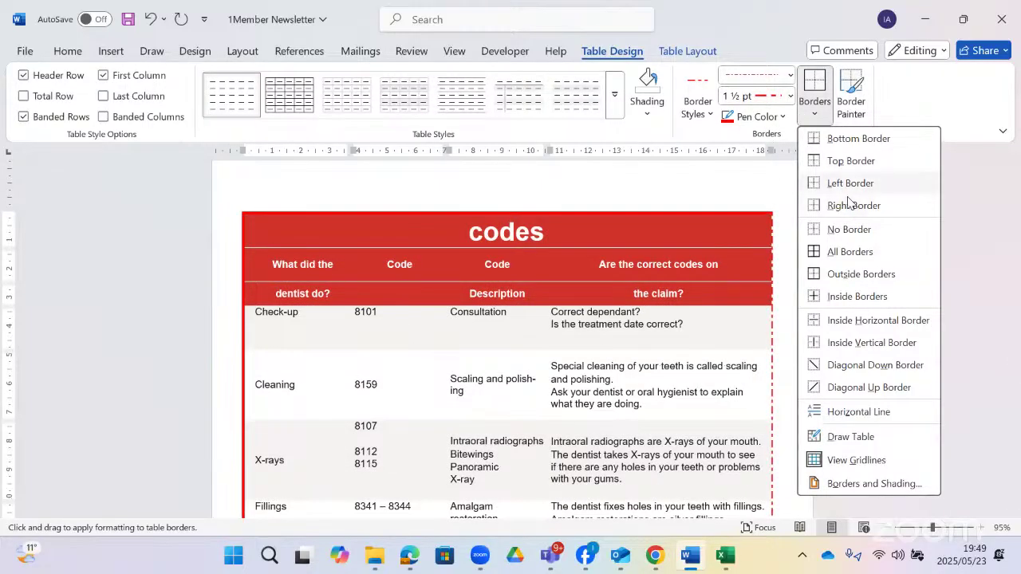
{"action": "left_click", "coordinate": [819, 297]}
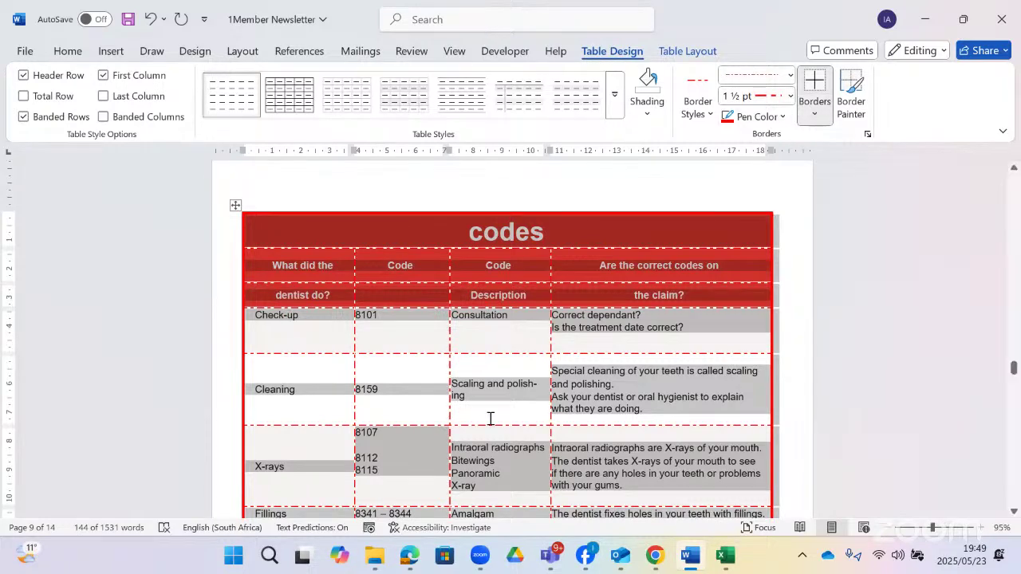
{"action": "key", "text": "alt+Tab"}
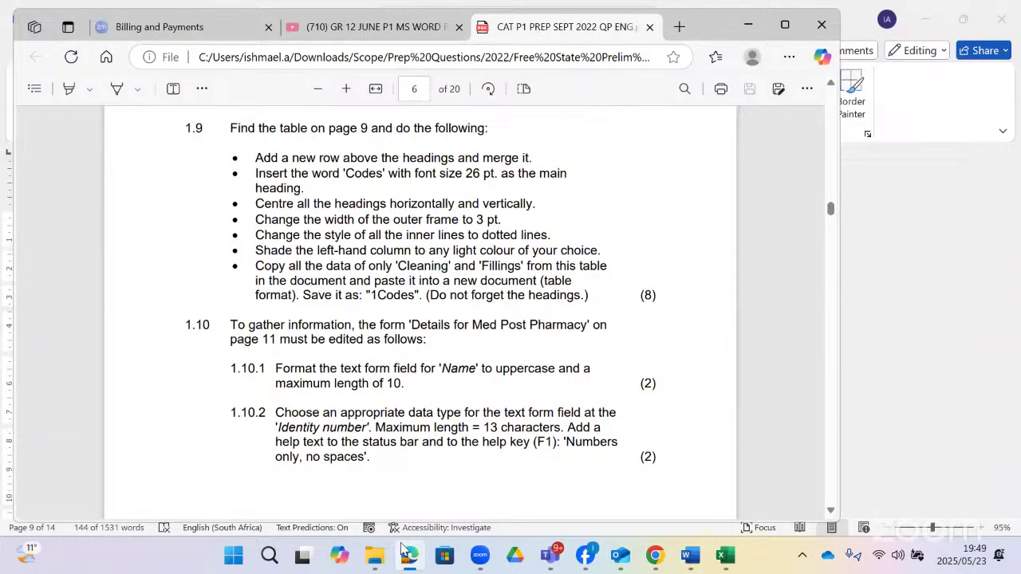
{"action": "left_click", "coordinate": [409, 556]}
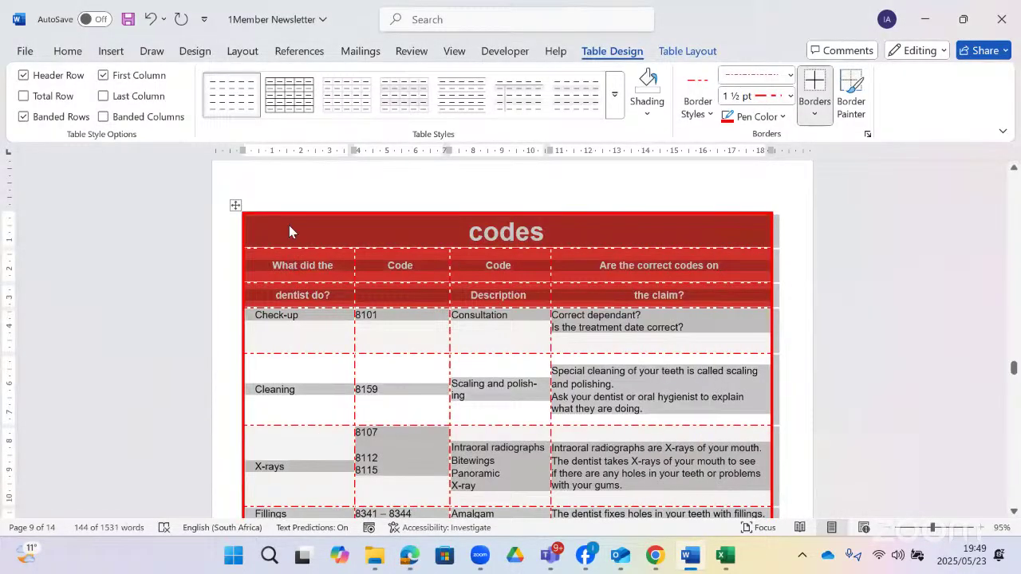
- Shade the codes table's first column light green, then check the question paper for the next task
{"action": "scroll", "coordinate": [289, 503], "scroll_direction": "down", "scroll_amount": 2}
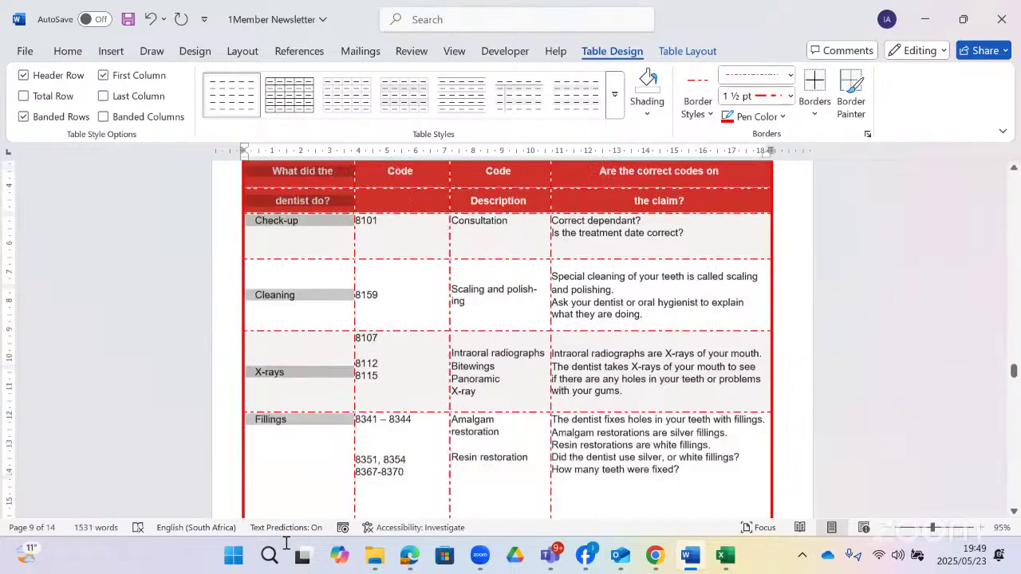
{"action": "scroll", "coordinate": [314, 364], "scroll_direction": "down", "scroll_amount": 4}
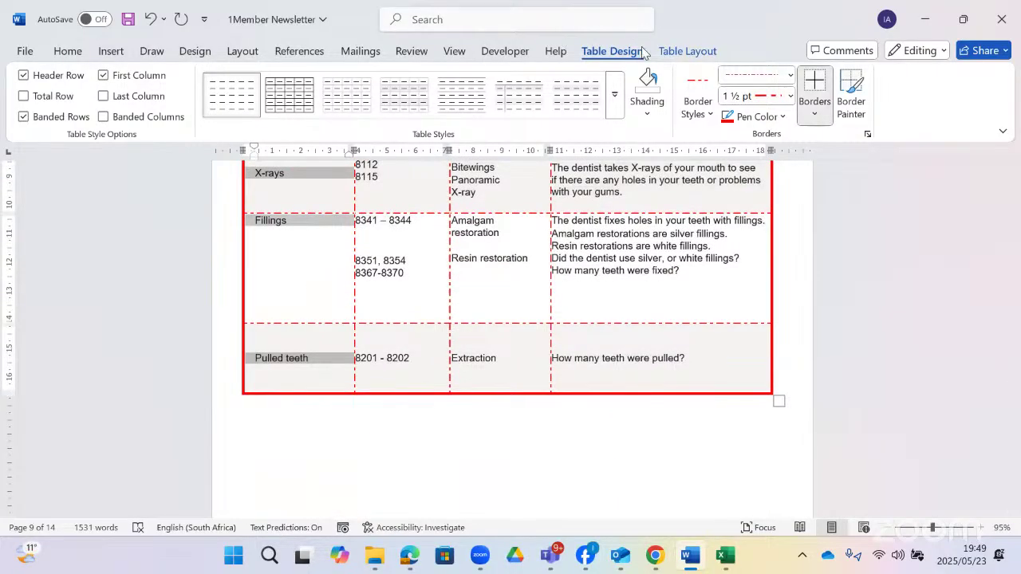
{"action": "left_click", "coordinate": [648, 112]}
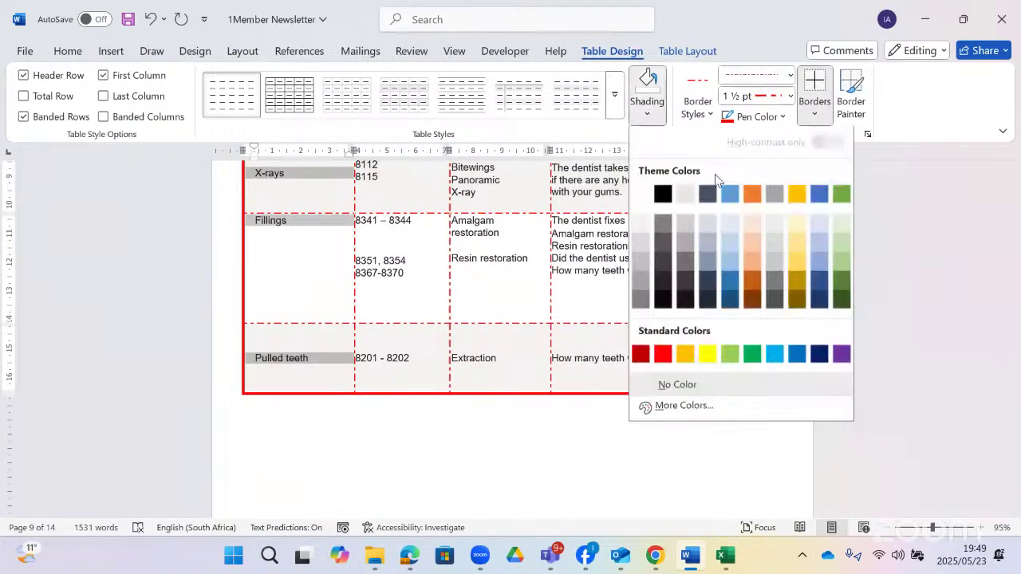
{"action": "left_click", "coordinate": [842, 242]}
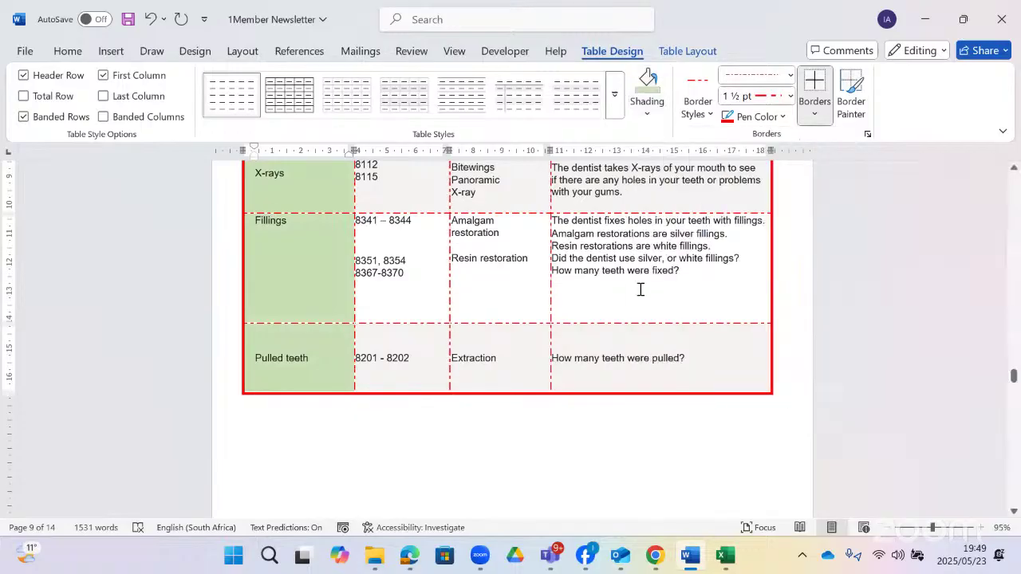
{"action": "left_click", "coordinate": [406, 556]}
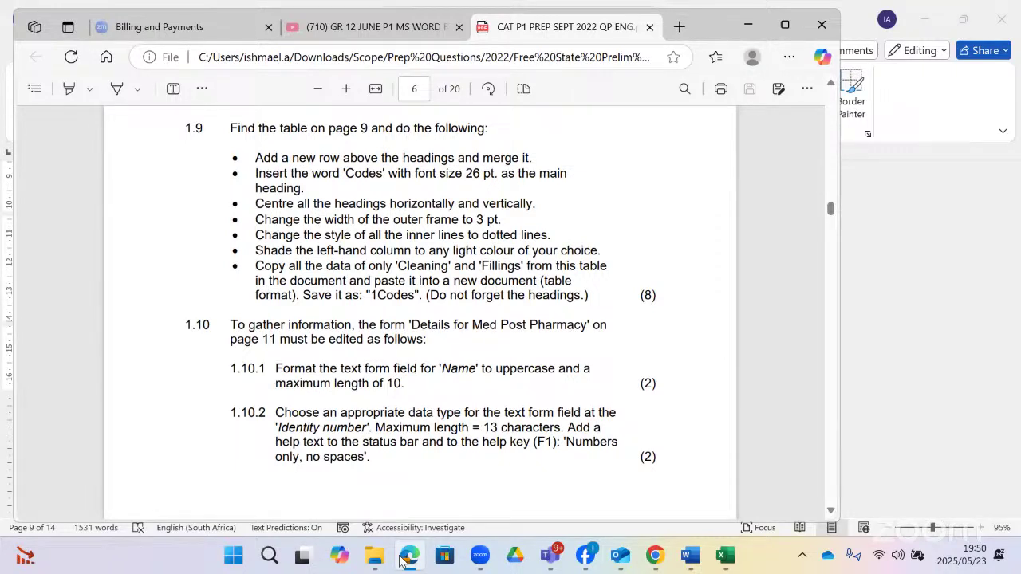
- Select the codes table's Cleaning and Fillings rows and copy them
{"action": "left_click", "coordinate": [409, 555]}
{"action": "scroll", "coordinate": [483, 325], "scroll_direction": "up", "scroll_amount": 3}
{"action": "scroll", "coordinate": [483, 325], "scroll_direction": "down", "scroll_amount": 2}
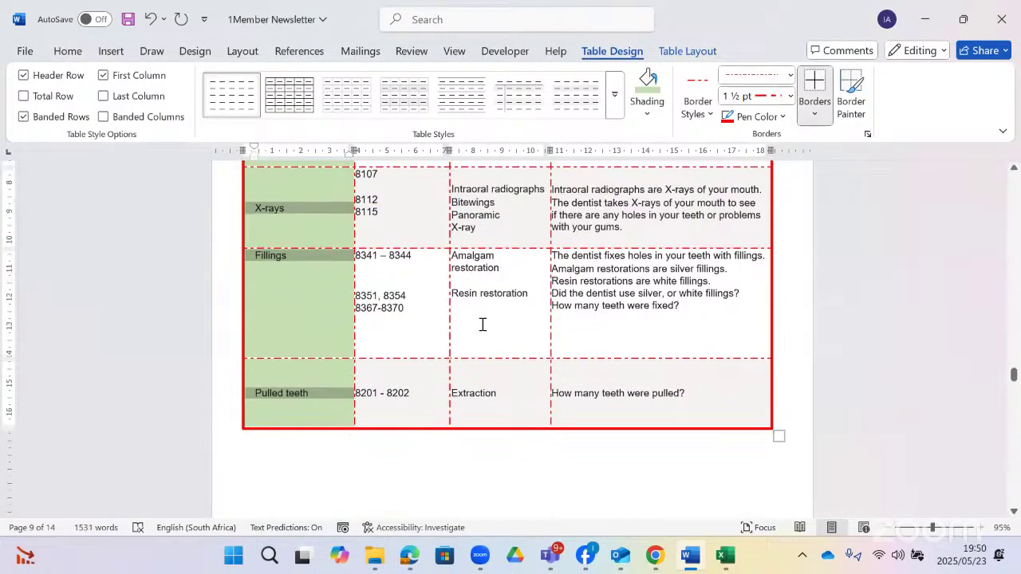
{"action": "scroll", "coordinate": [481, 324], "scroll_direction": "up", "scroll_amount": 4}
{"action": "scroll", "coordinate": [474, 324], "scroll_direction": "down", "scroll_amount": 2}
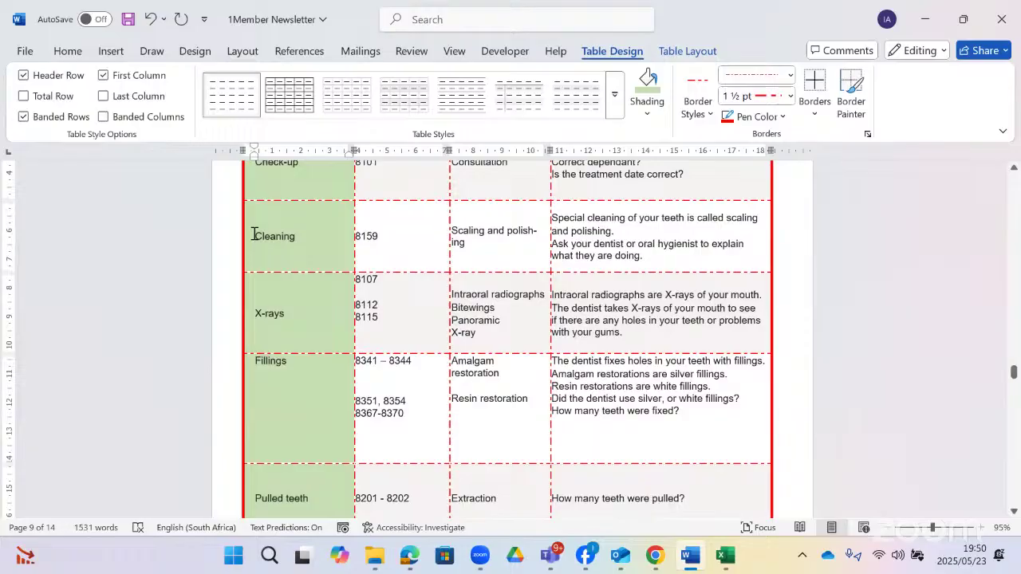
{"action": "left_click_drag", "start_coordinate": [254, 234], "coordinate": [719, 237]}
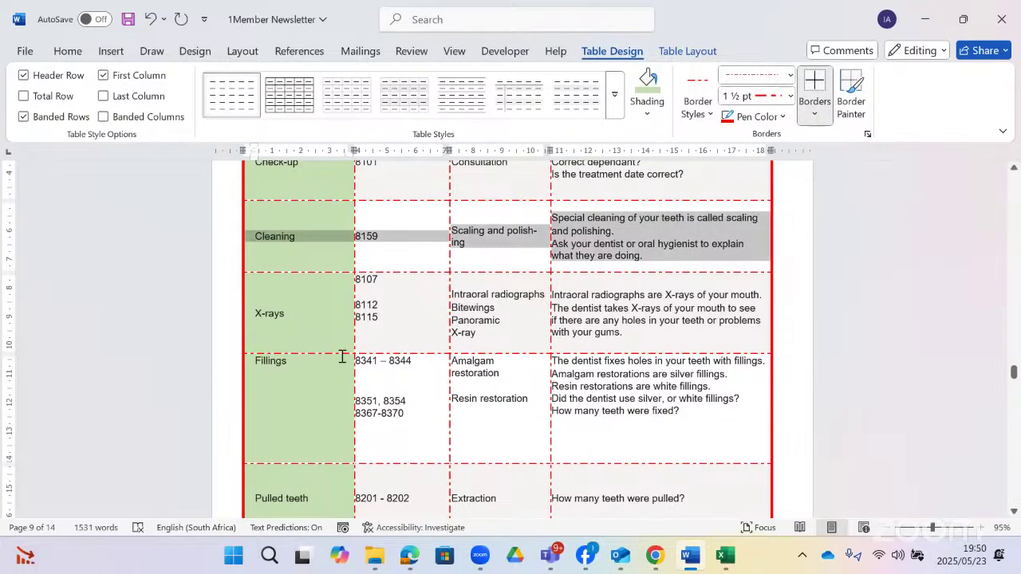
{"action": "left_click_drag", "start_coordinate": [342, 357], "coordinate": [740, 393]}
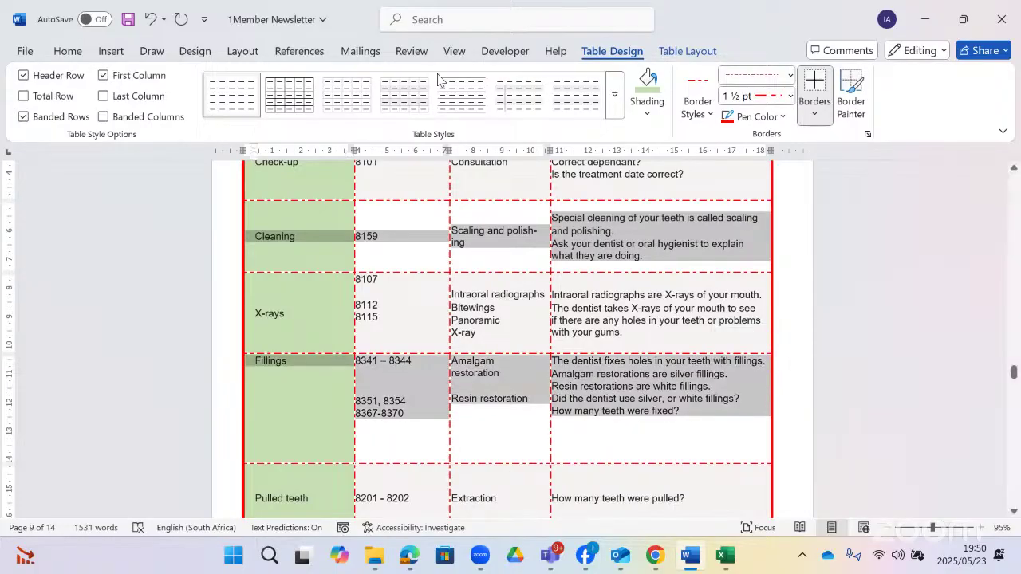
{"action": "right_click", "coordinate": [590, 242]}
{"action": "left_click", "coordinate": [631, 306]}
{"action": "left_click", "coordinate": [520, 257]}
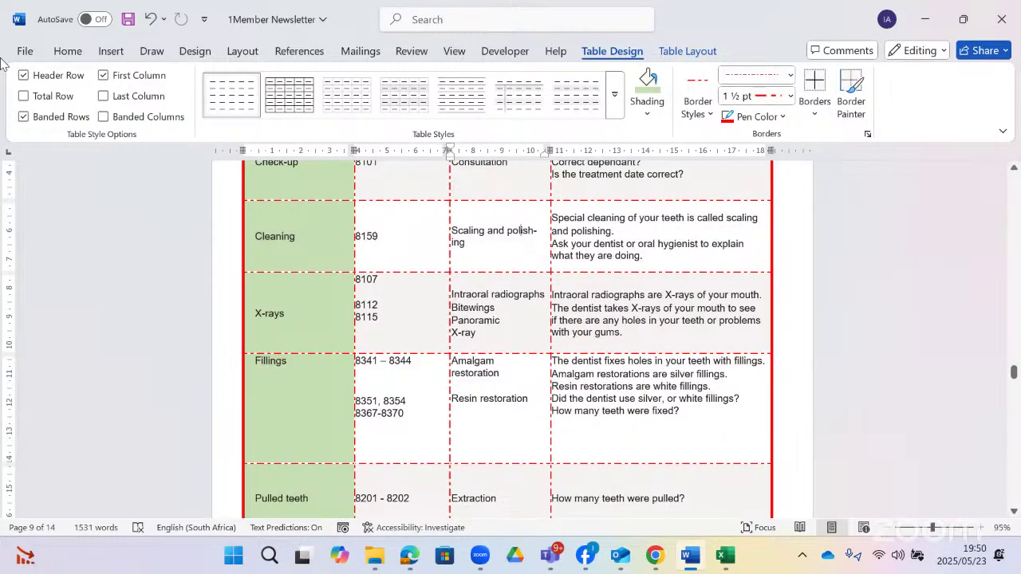
- Create a new blank Word document
{"action": "left_click", "coordinate": [29, 53]}
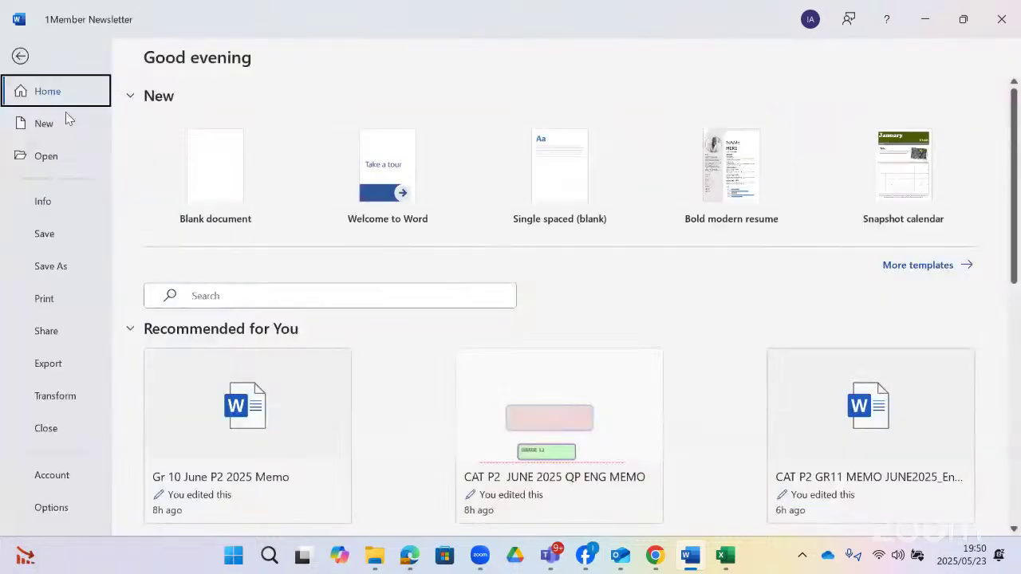
{"action": "left_click", "coordinate": [61, 126]}
{"action": "left_click", "coordinate": [214, 163]}
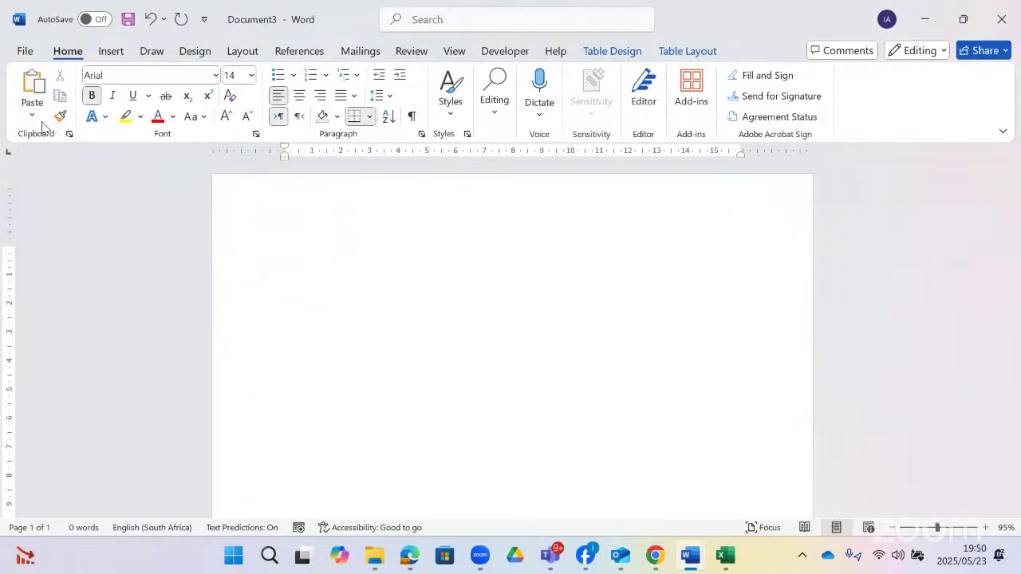
- Paste Special the copied rows as a Microsoft Word Document Object, then view the question paper
{"action": "left_click", "coordinate": [36, 121]}
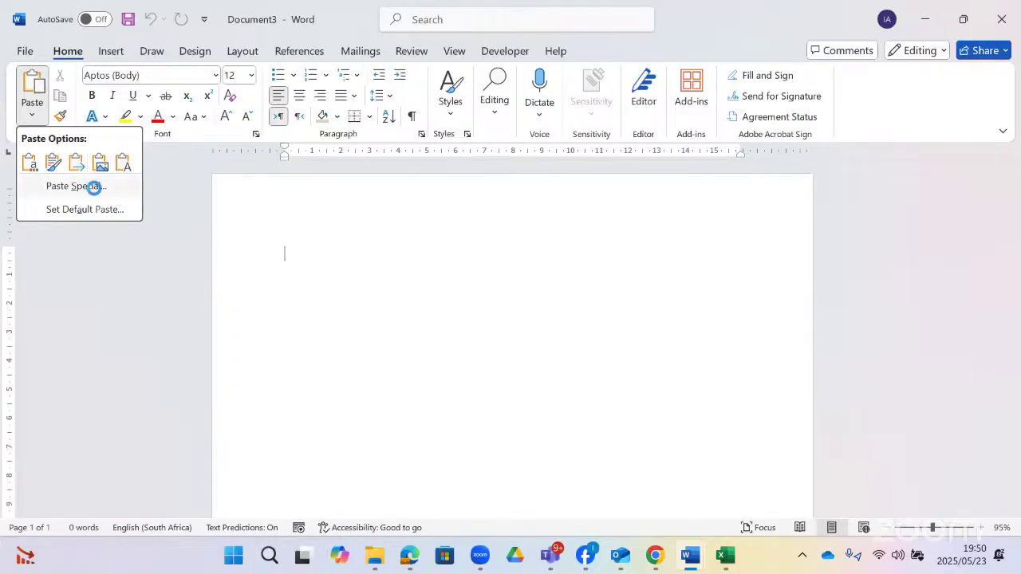
{"action": "left_click", "coordinate": [94, 188]}
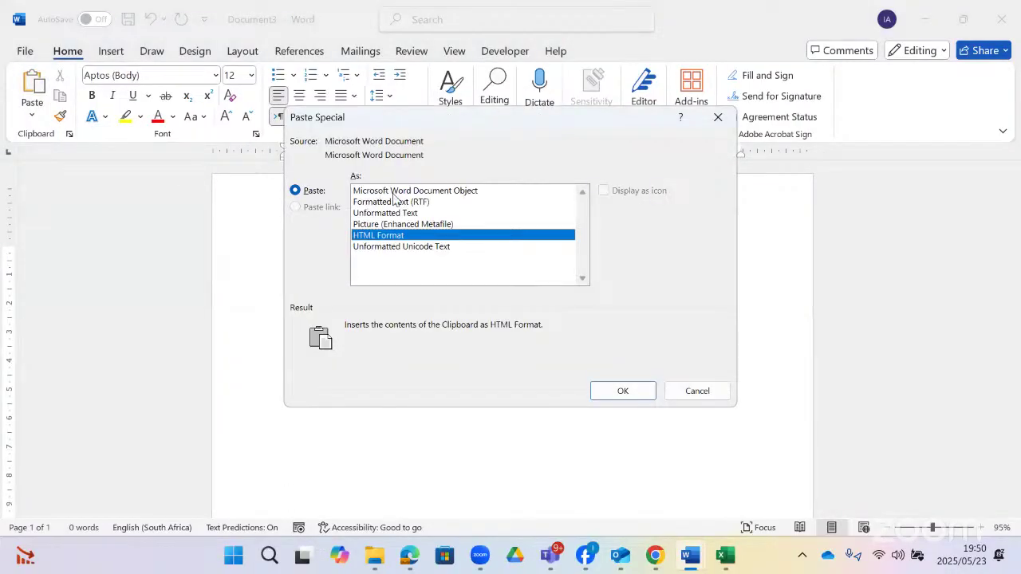
{"action": "left_click", "coordinate": [414, 192]}
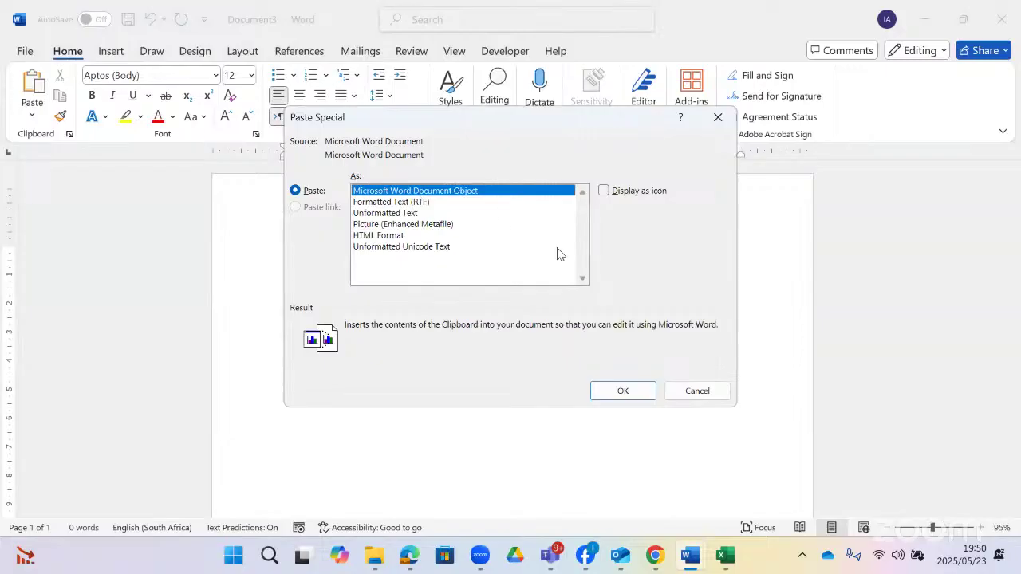
{"action": "left_click", "coordinate": [622, 391]}
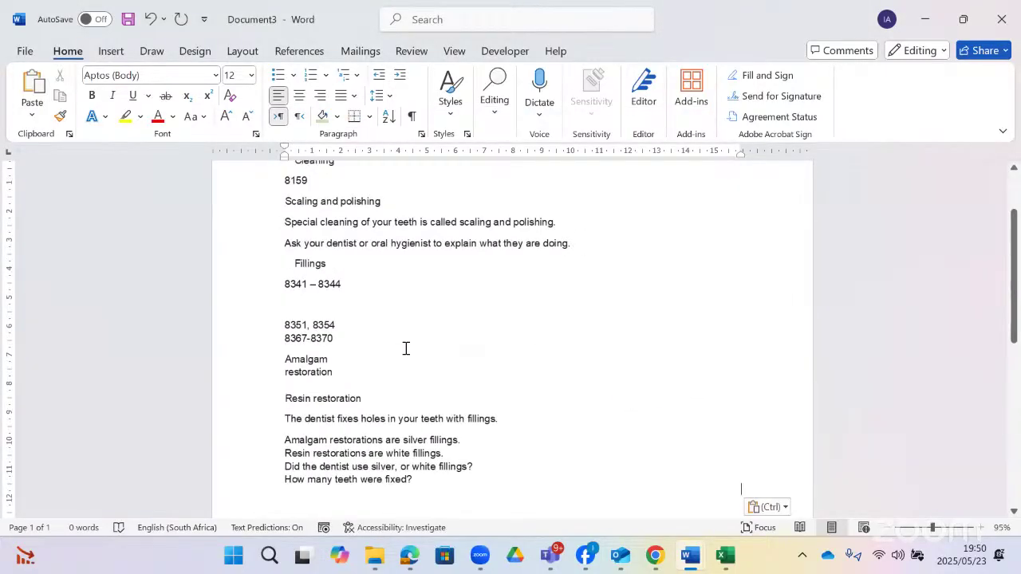
{"action": "scroll", "coordinate": [405, 348], "scroll_direction": "up", "scroll_amount": 3}
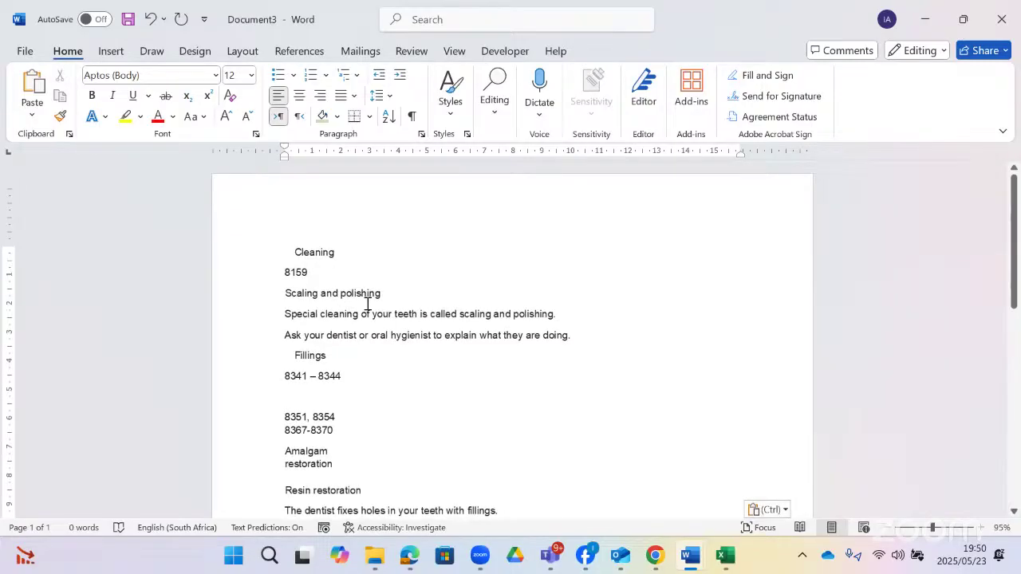
{"action": "left_click", "coordinate": [410, 556]}
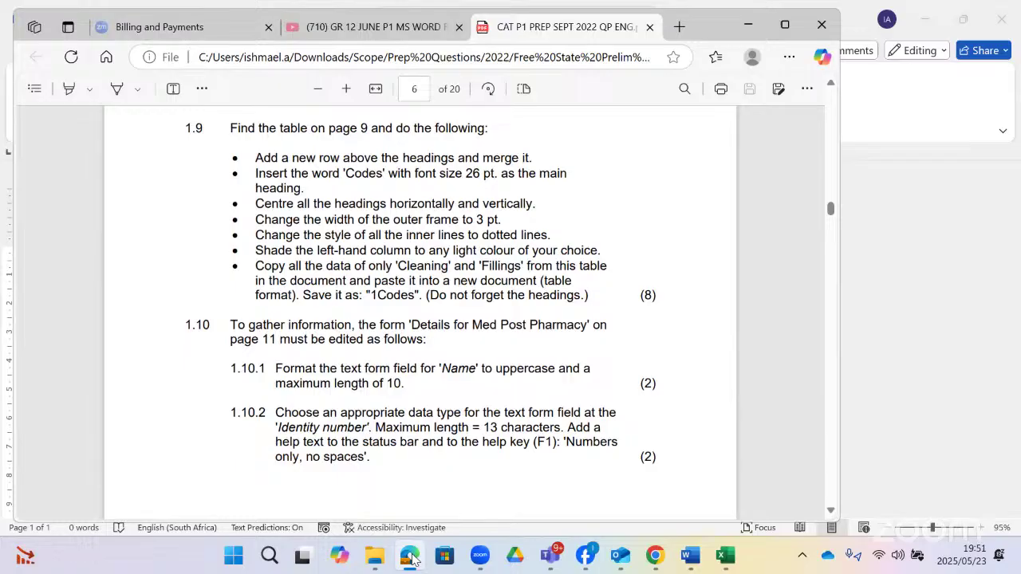
- Undo the earlier paste, re-paste the Cleaning and Fillings data as HTML Format, and select it
{"action": "left_click", "coordinate": [411, 556]}
{"action": "key", "text": "ctrl+z"}
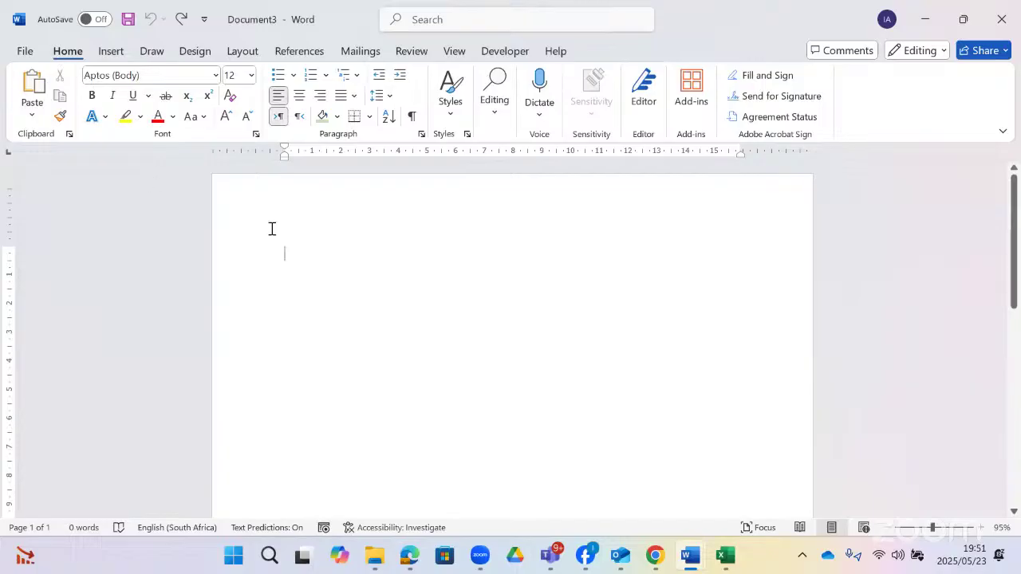
{"action": "left_click", "coordinate": [32, 116]}
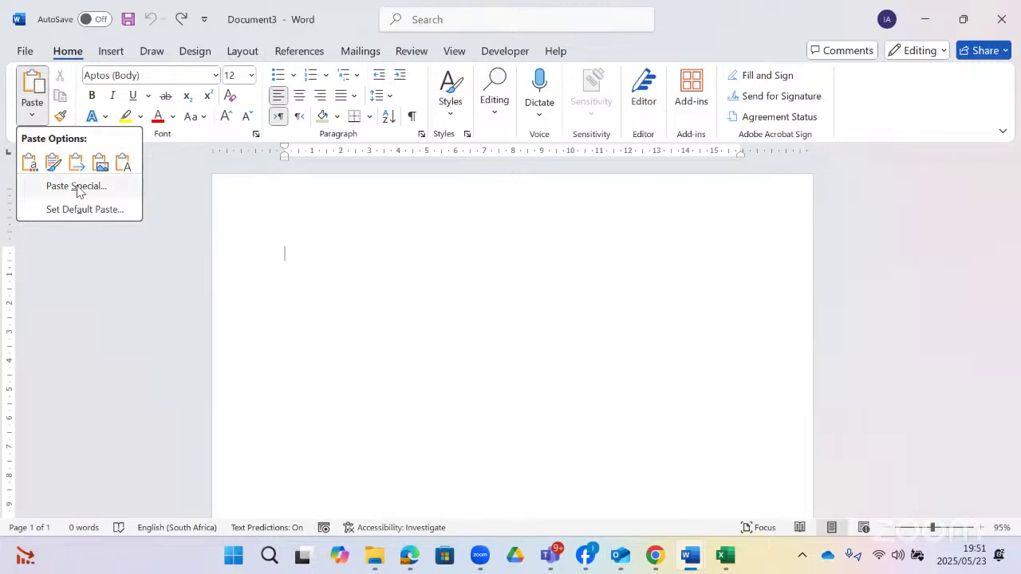
{"action": "left_click", "coordinate": [77, 186]}
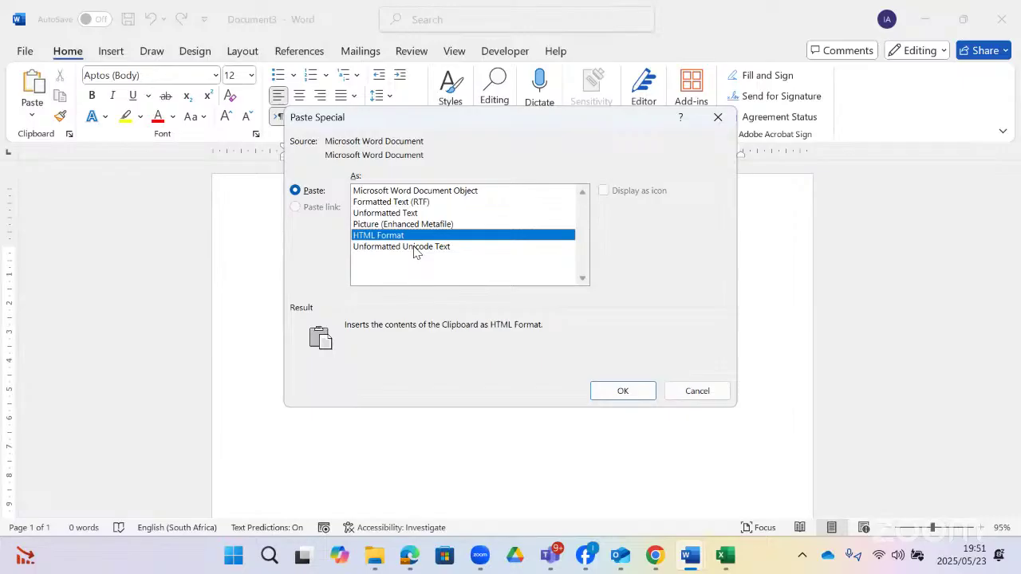
{"action": "left_click", "coordinate": [614, 384]}
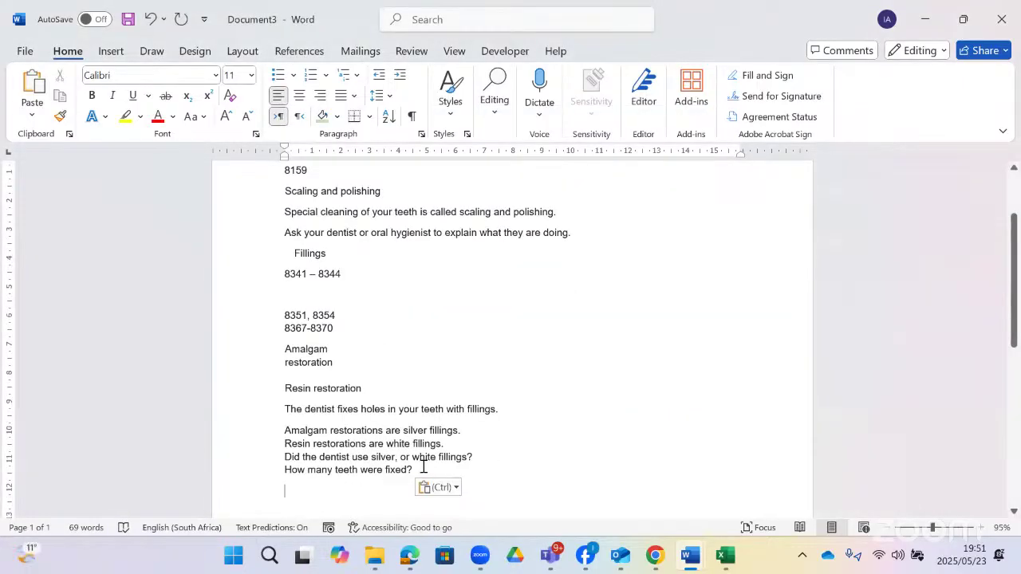
{"action": "left_click_drag", "start_coordinate": [423, 466], "coordinate": [257, 226]}
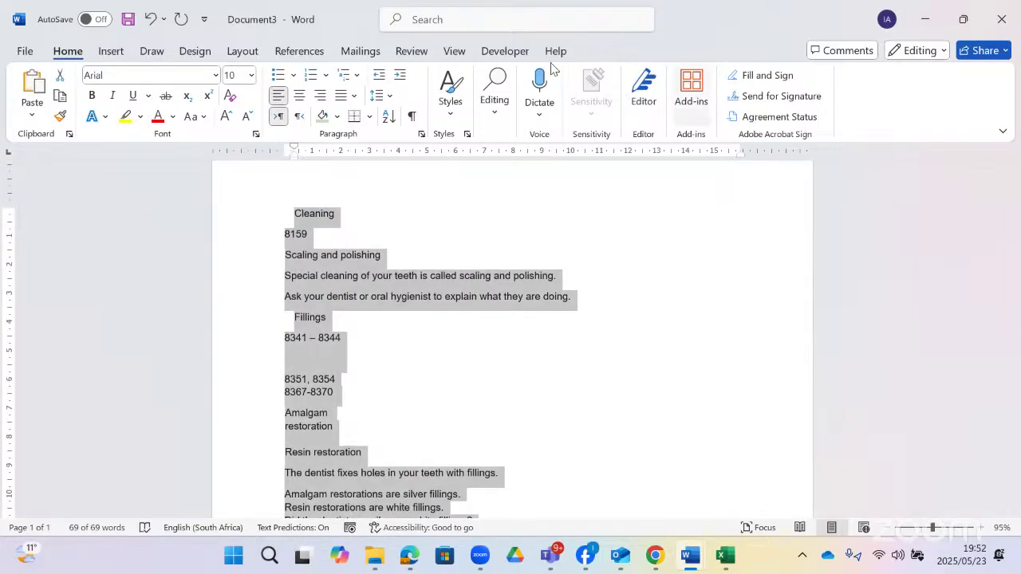
- Convert the selected text to a two-column table separated at commas
{"action": "left_click", "coordinate": [110, 51]}
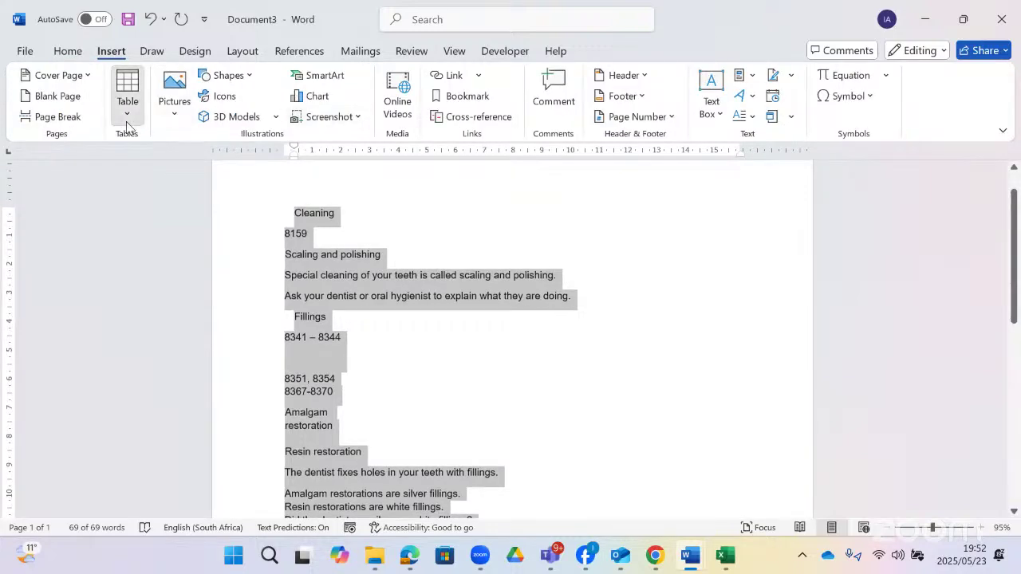
{"action": "left_click", "coordinate": [126, 122]}
{"action": "left_click", "coordinate": [217, 344]}
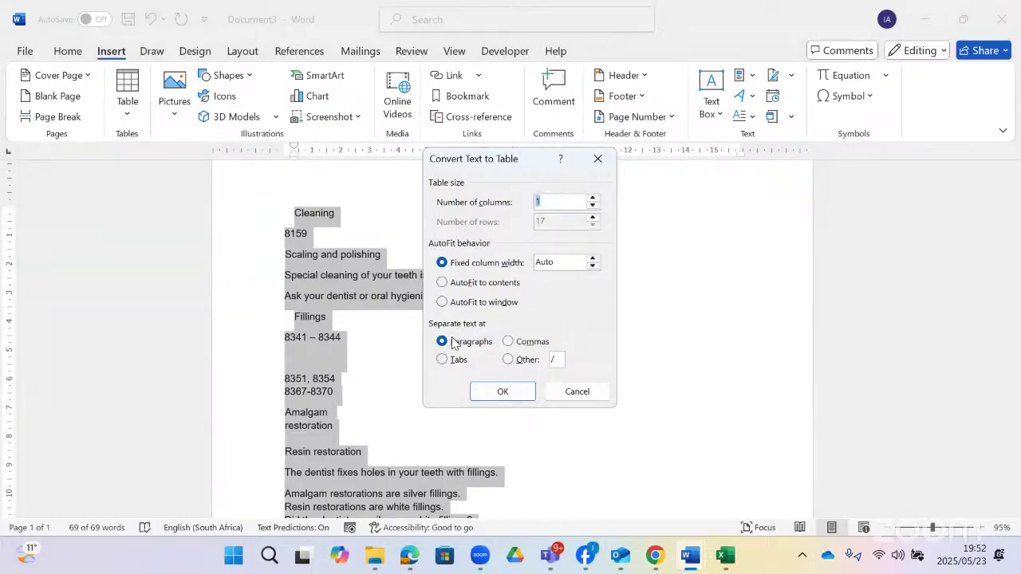
{"action": "left_click", "coordinate": [441, 360]}
{"action": "left_click", "coordinate": [507, 341]}
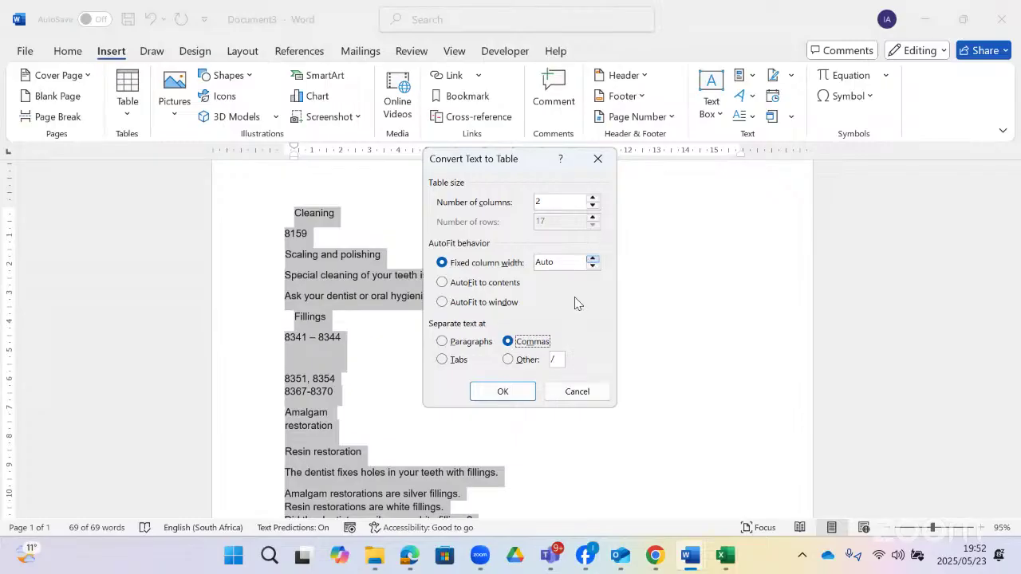
{"action": "left_click", "coordinate": [488, 392]}
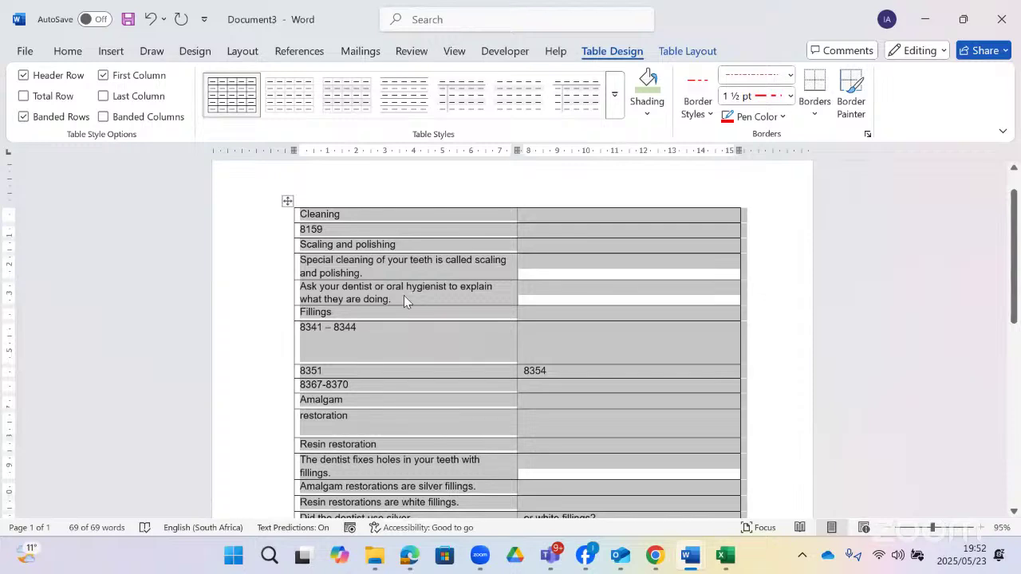
- Compare with the exam PDF, then undo the conversion and paste
{"action": "left_click", "coordinate": [409, 555]}
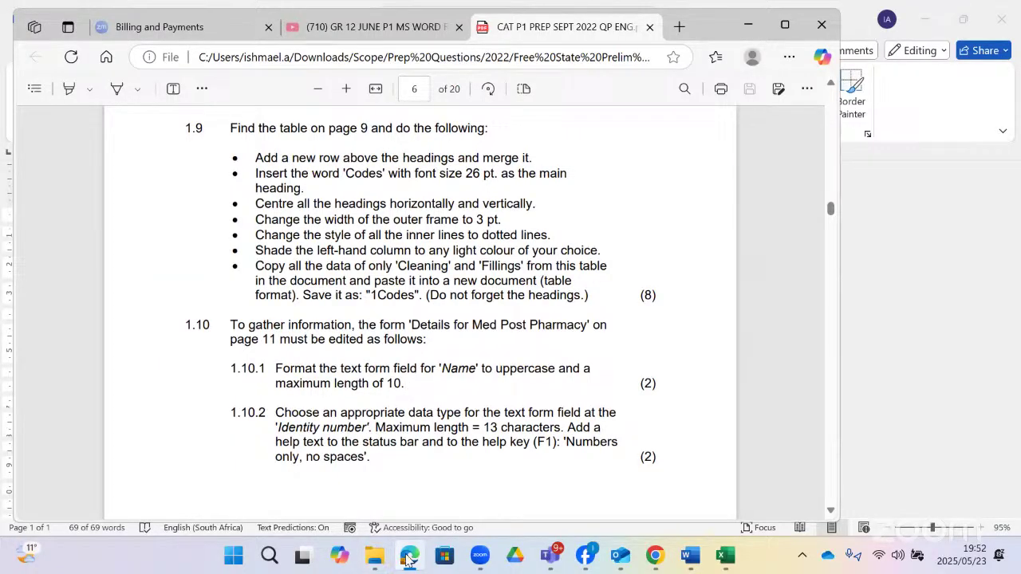
{"action": "left_click", "coordinate": [409, 556]}
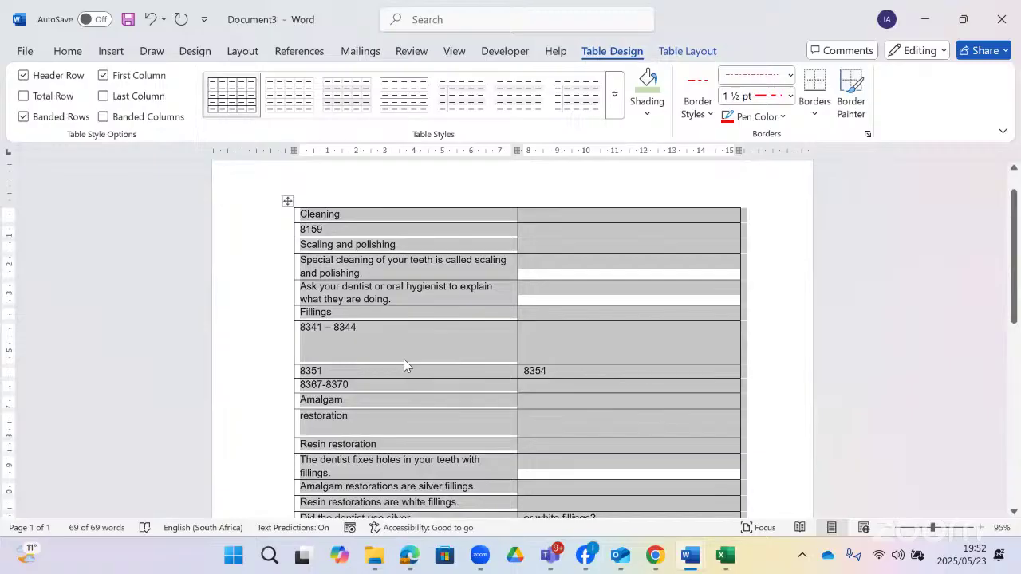
{"action": "key", "text": "ctrl+z"}
{"action": "key", "text": "ctrl+z"}
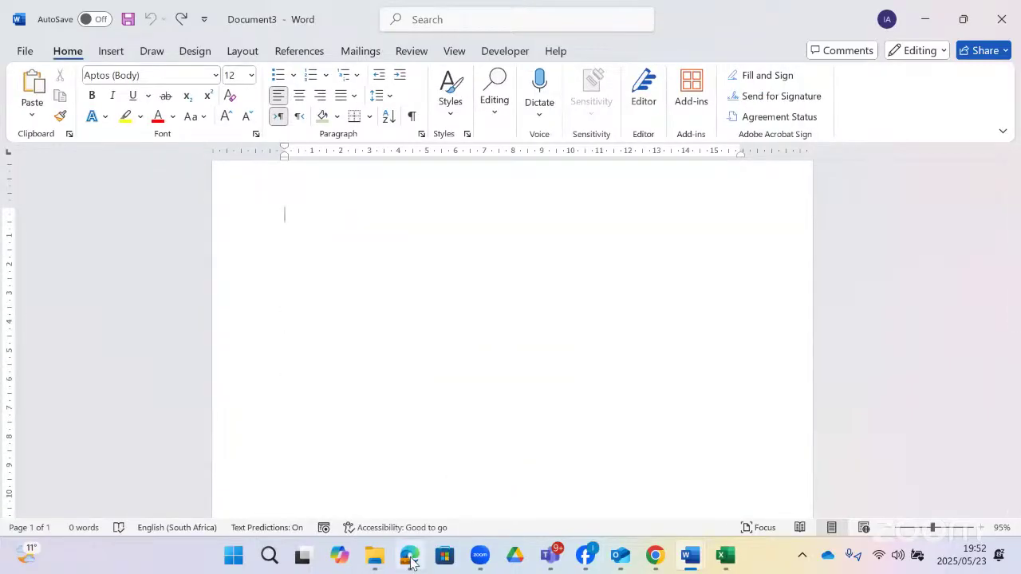
- Review the question 1.9 table instructions, then select the codes table's heading rows
{"action": "left_click", "coordinate": [411, 563]}
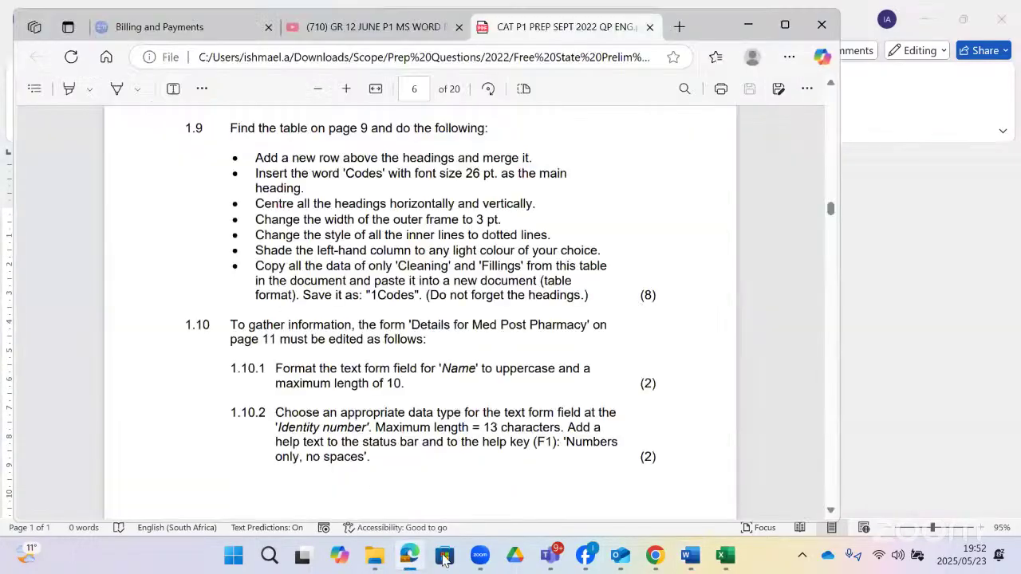
{"action": "mouse_move", "coordinate": [690, 562]}
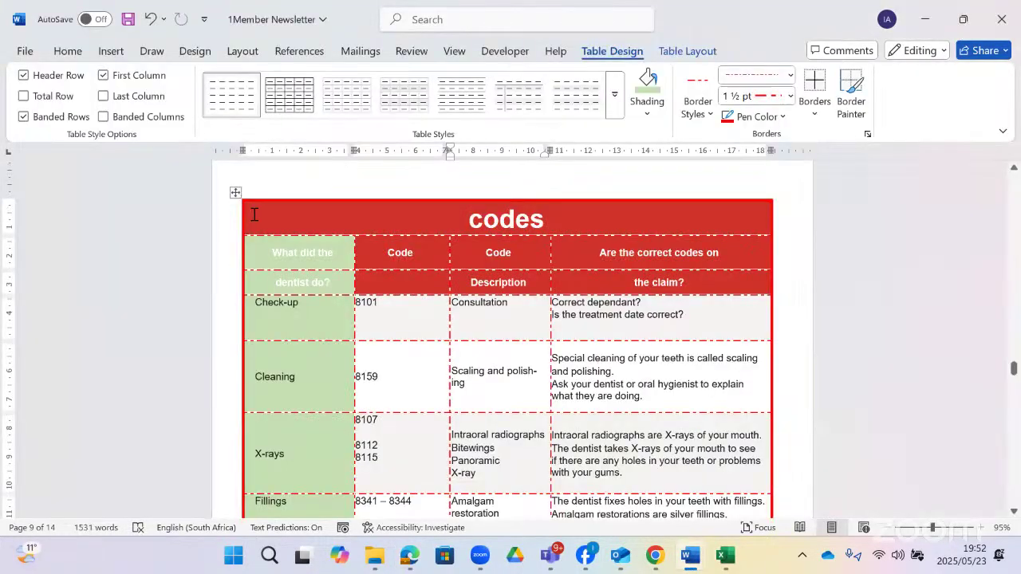
{"action": "left_click_drag", "start_coordinate": [252, 214], "coordinate": [621, 285]}
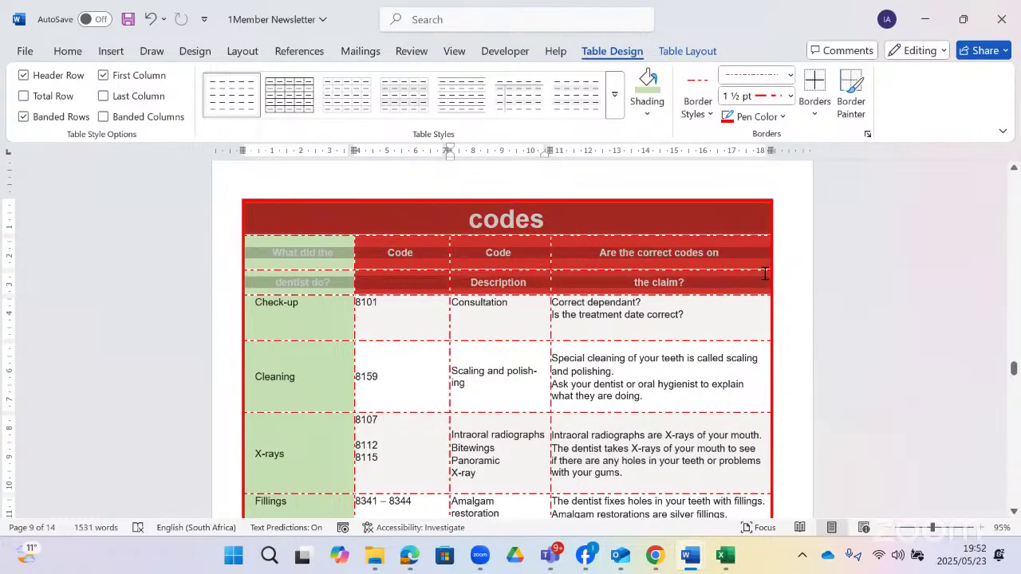
- Copy the codes table's heading rows plus the Cleaning and Fillings rows, then switch to Document3
{"action": "left_click_drag", "start_coordinate": [769, 273], "coordinate": [778, 277]}
{"action": "scroll", "coordinate": [342, 311], "scroll_direction": "down", "scroll_amount": 2}
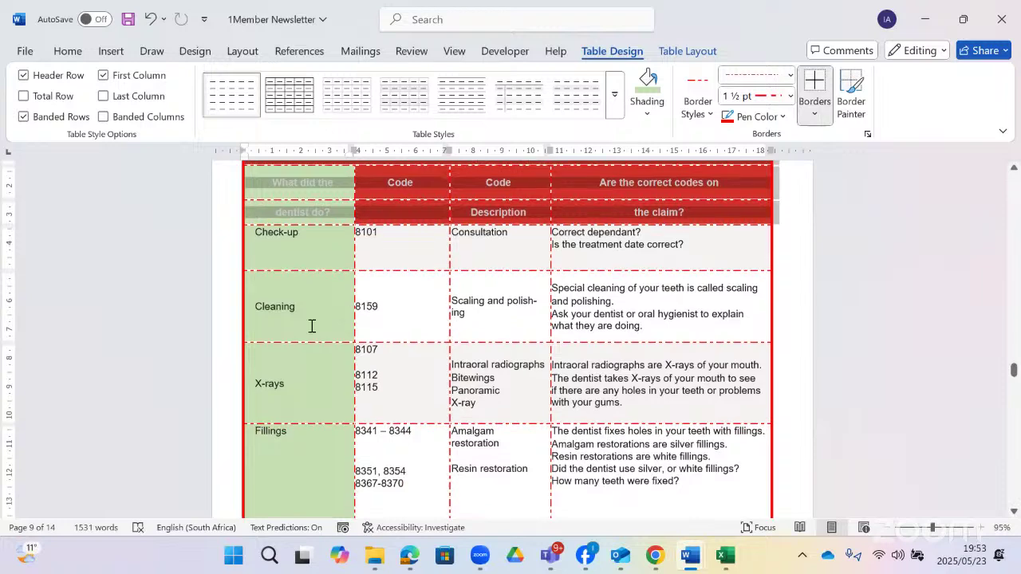
{"action": "left_click_drag", "start_coordinate": [347, 307], "coordinate": [776, 315]}
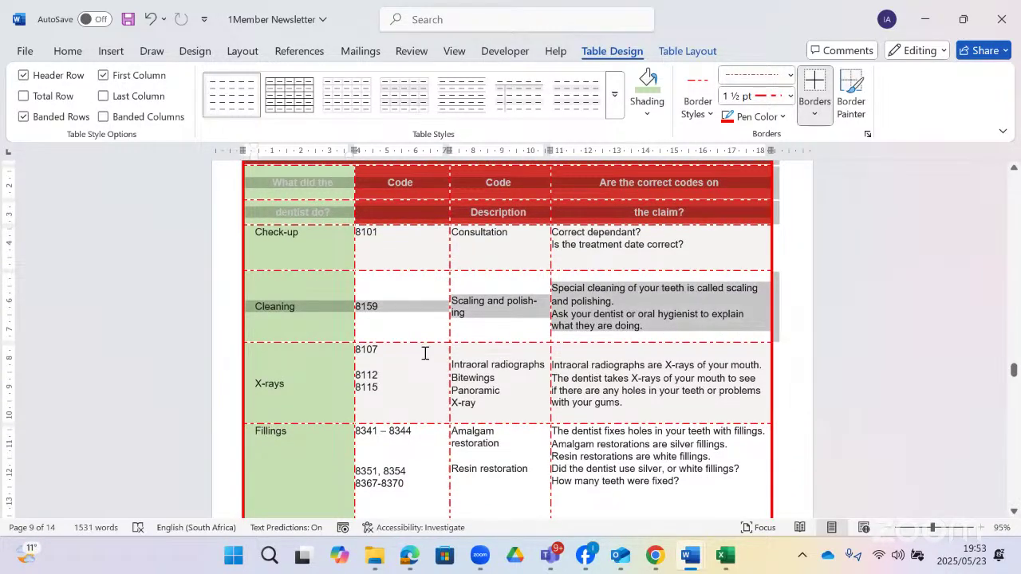
{"action": "scroll", "coordinate": [383, 360], "scroll_direction": "down", "scroll_amount": 3}
{"action": "mouse_move", "coordinate": [256, 326]}
{"action": "left_mouse_down"}
{"action": "mouse_move", "coordinate": [492, 365]}
{"action": "mouse_move", "coordinate": [770, 380]}
{"action": "left_mouse_up"}
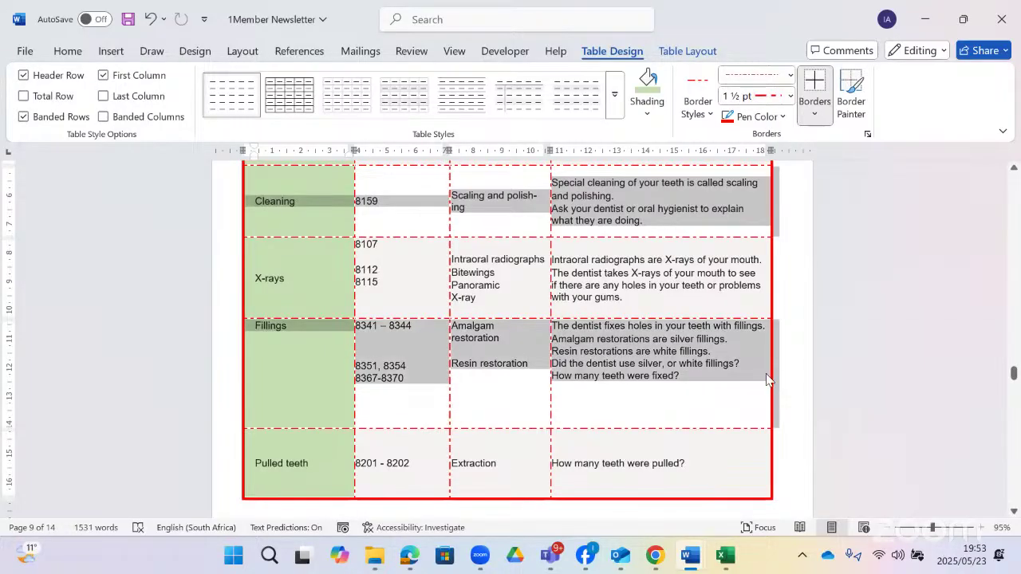
{"action": "right_click", "coordinate": [510, 296]}
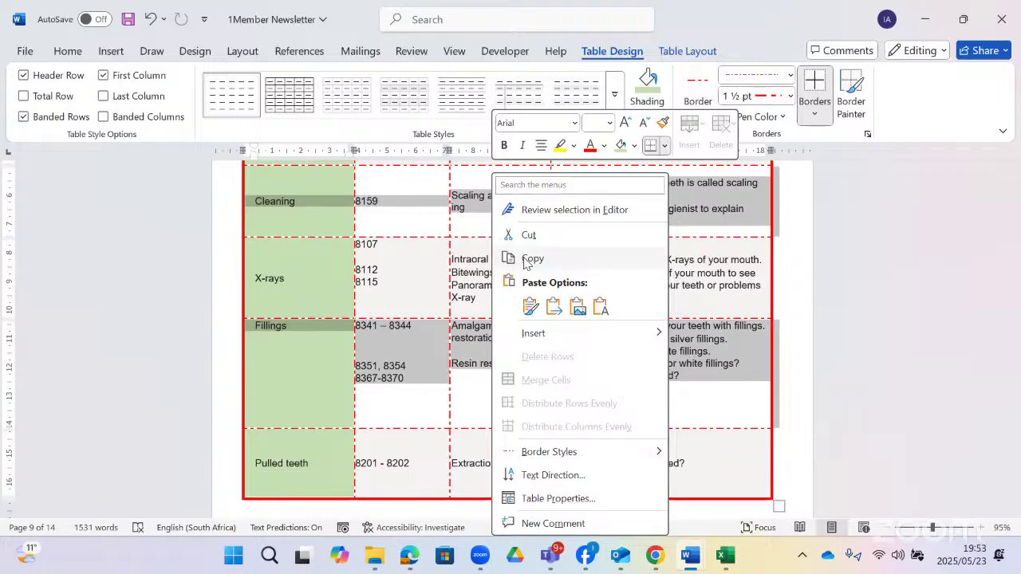
{"action": "left_click", "coordinate": [526, 259]}
{"action": "mouse_move", "coordinate": [374, 549]}
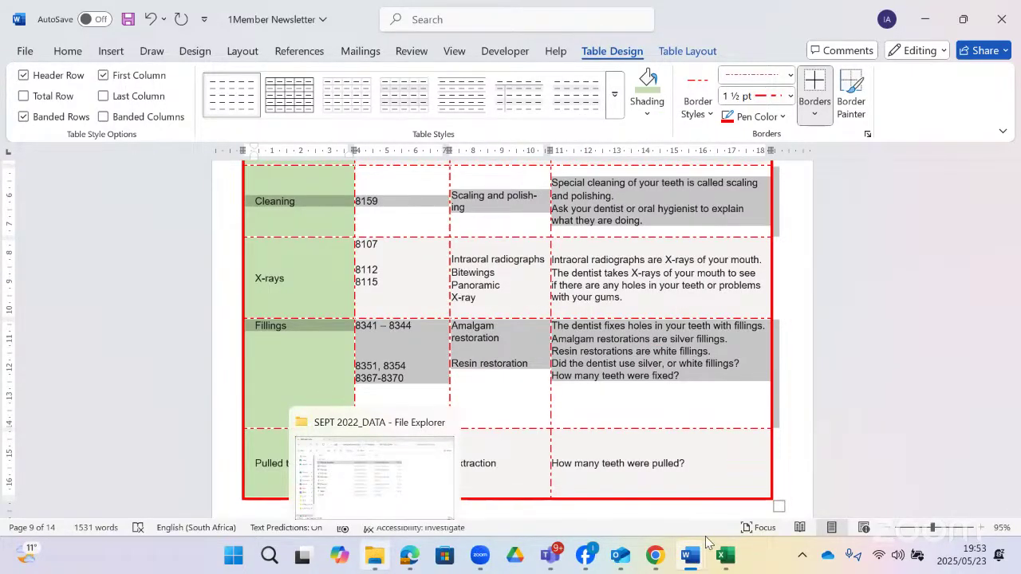
{"action": "left_click", "coordinate": [709, 510]}
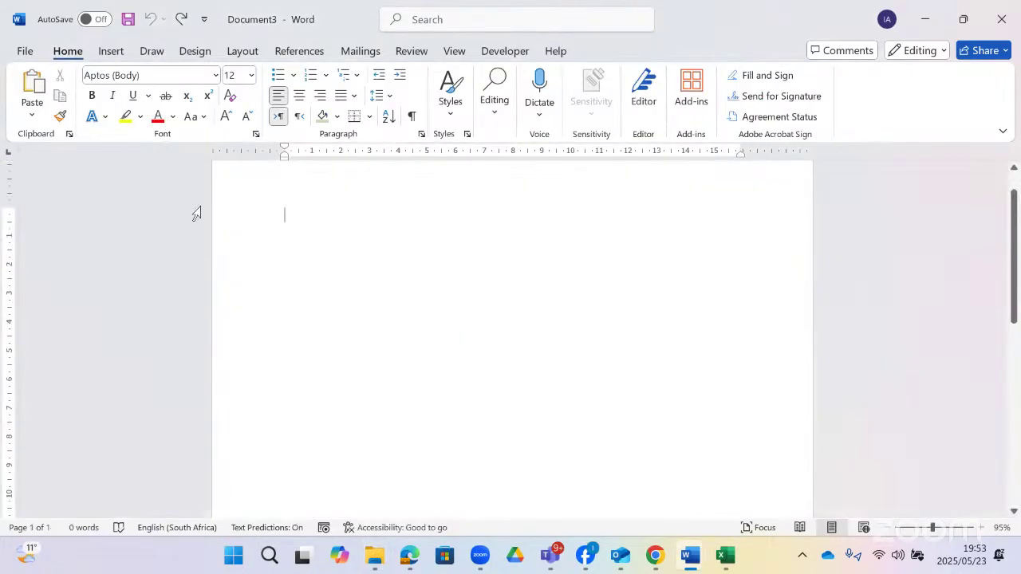
- Look at Set Default Paste in Word Options and close it without changes
{"action": "left_click", "coordinate": [32, 115]}
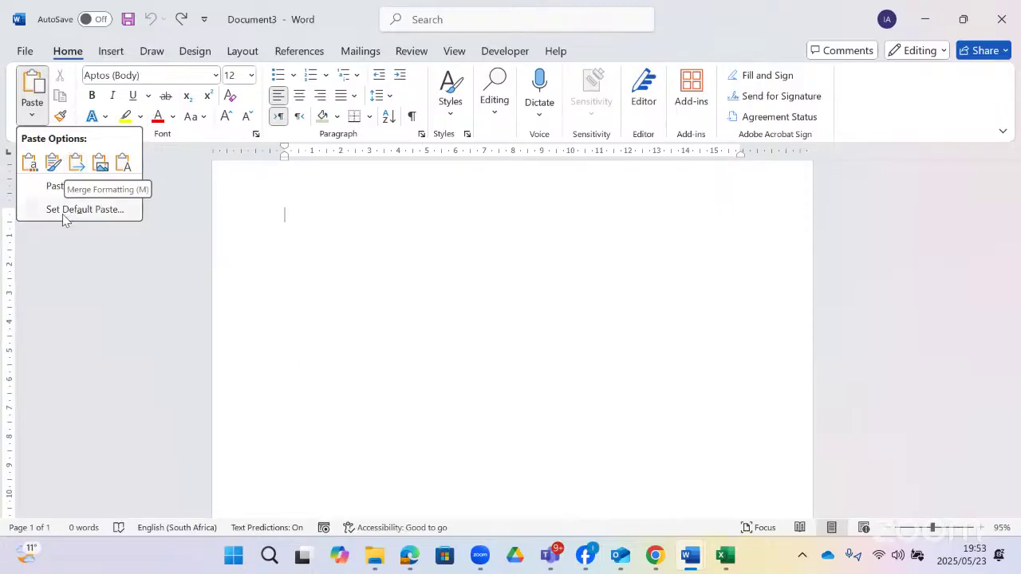
{"action": "left_click", "coordinate": [21, 206]}
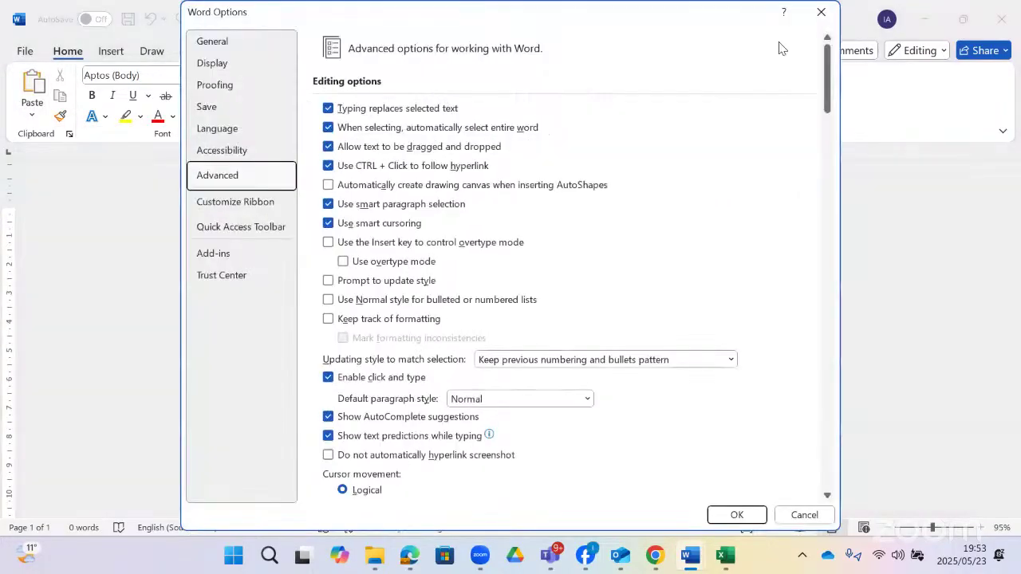
{"action": "key", "text": "Escape"}
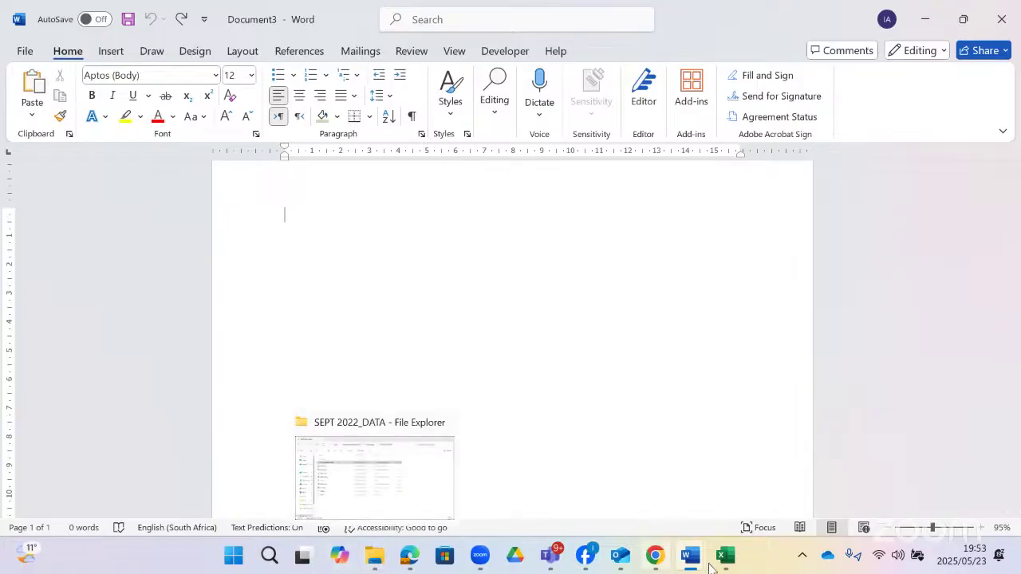
- Return to the codes table in the 1Member Newsletter document
{"action": "mouse_move", "coordinate": [696, 566]}
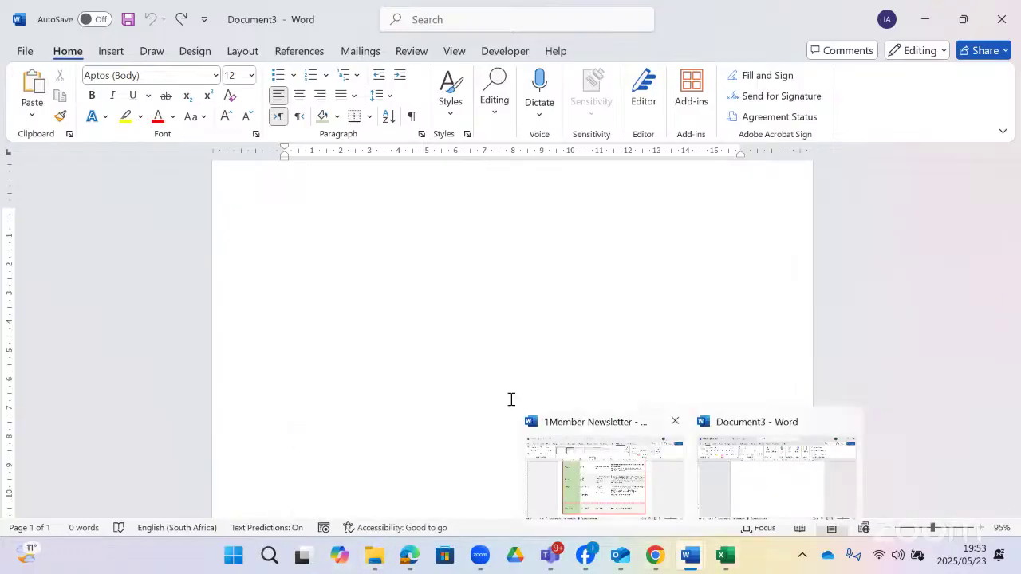
{"action": "left_click", "coordinate": [558, 462]}
{"action": "scroll", "coordinate": [500, 346], "scroll_direction": "up", "scroll_amount": 5}
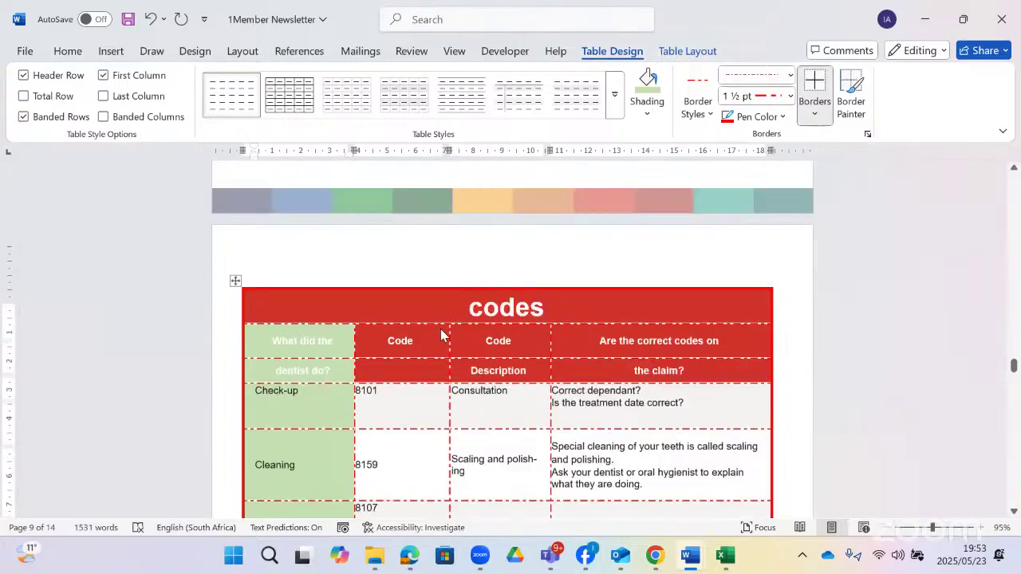
- Select the entire codes table for copying, then select the heading and Check-up cells in column one
{"action": "left_click", "coordinate": [244, 311]}
{"action": "left_click", "coordinate": [235, 298]}
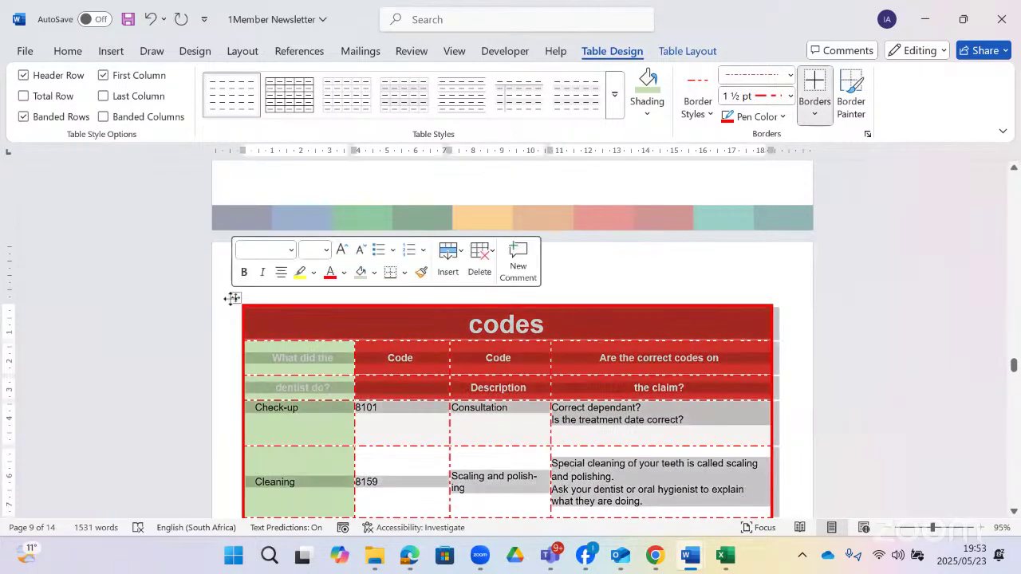
{"action": "right_click", "coordinate": [235, 297]}
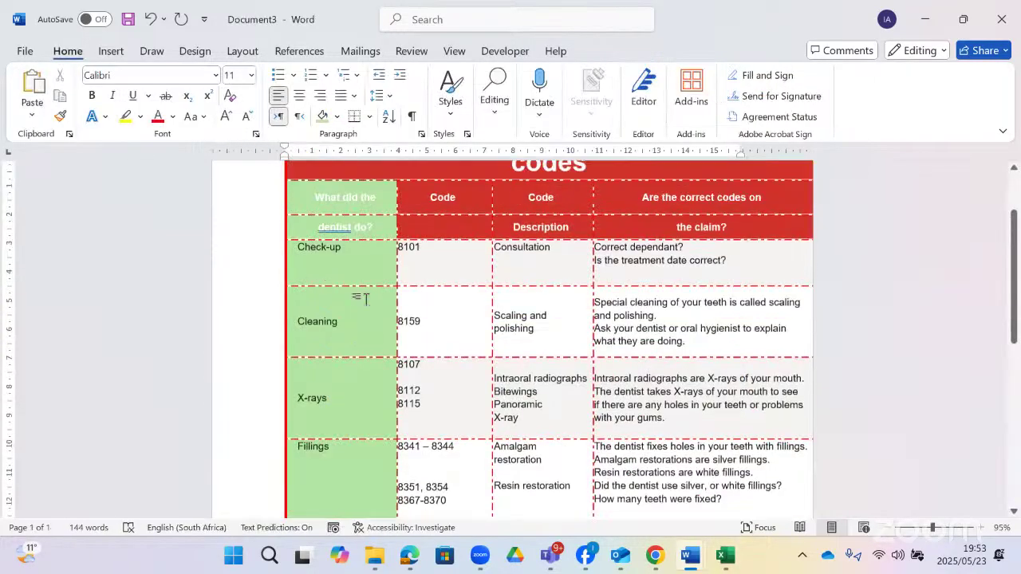
{"action": "scroll", "coordinate": [363, 287], "scroll_direction": "up", "scroll_amount": 1}
{"action": "left_click_drag", "start_coordinate": [372, 244], "coordinate": [382, 307]}
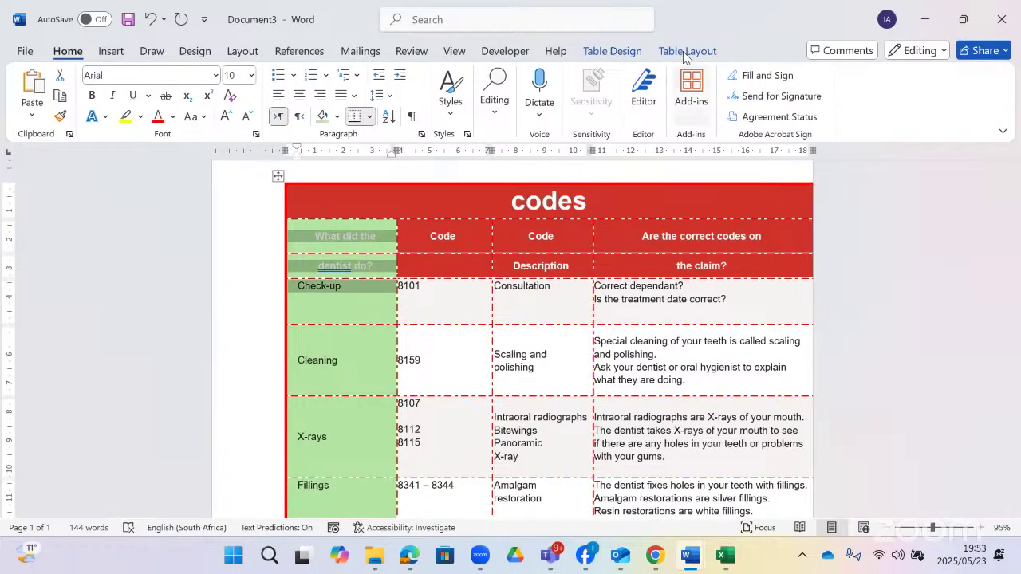
- Delete a table row from Table Layout, undo it, and select the Check-up and Cleaning cells
{"action": "left_click", "coordinate": [687, 51]}
{"action": "left_click", "coordinate": [216, 102]}
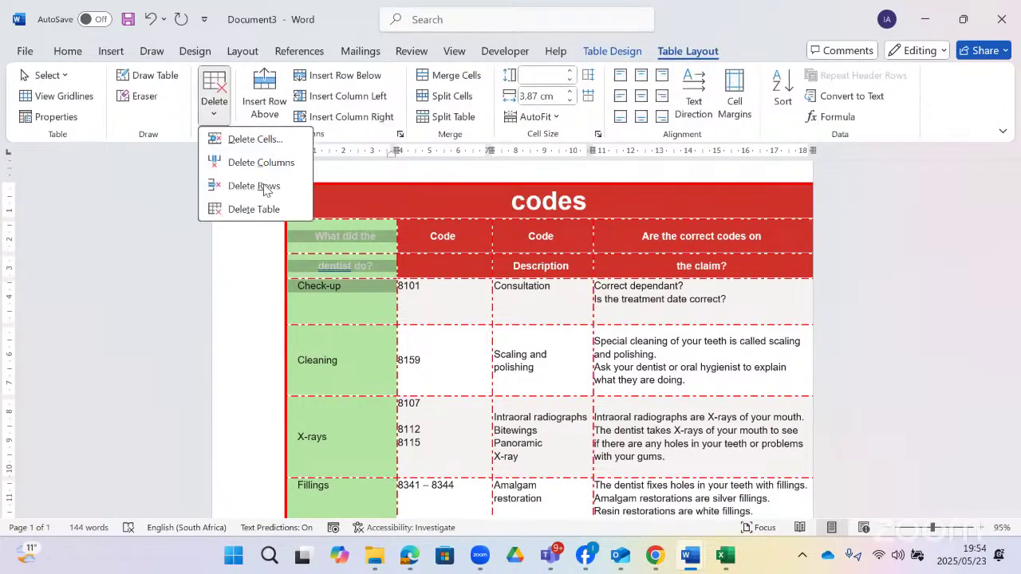
{"action": "left_click", "coordinate": [266, 192]}
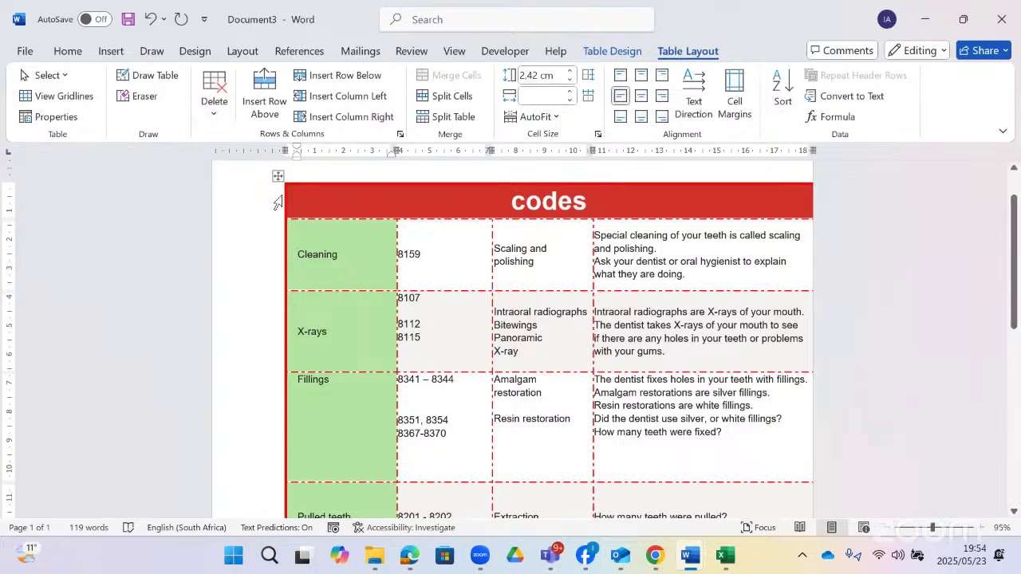
{"action": "key", "text": "ctrl+z"}
{"action": "left_click", "coordinate": [385, 307]}
{"action": "left_click_drag", "start_coordinate": [382, 309], "coordinate": [388, 339]}
- Delete the Check-up and X-rays rows from the codes table
{"action": "left_click", "coordinate": [355, 306]}
{"action": "left_click", "coordinate": [214, 116]}
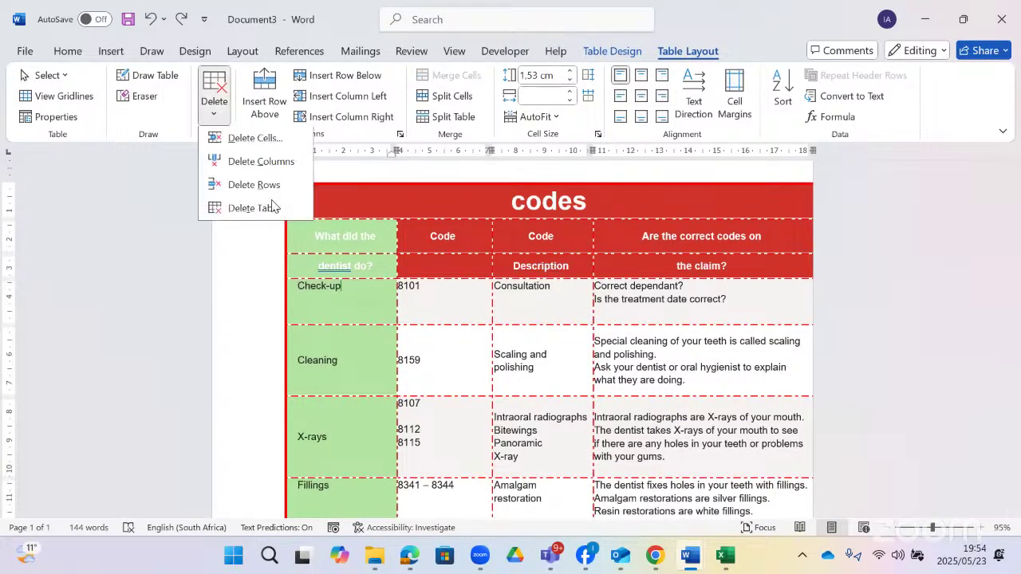
{"action": "left_click", "coordinate": [274, 194]}
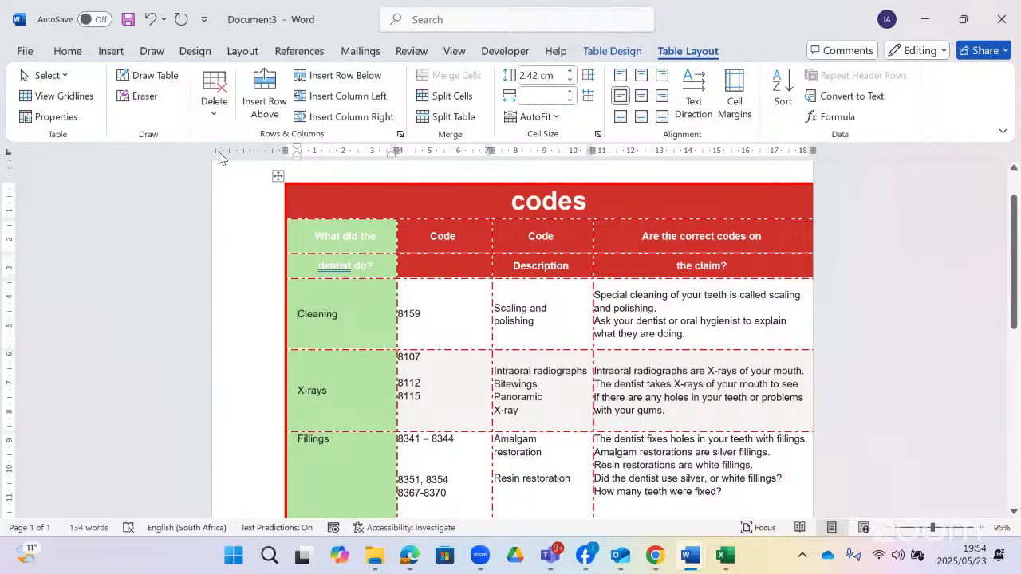
{"action": "left_click", "coordinate": [217, 118]}
{"action": "left_click", "coordinate": [263, 186]}
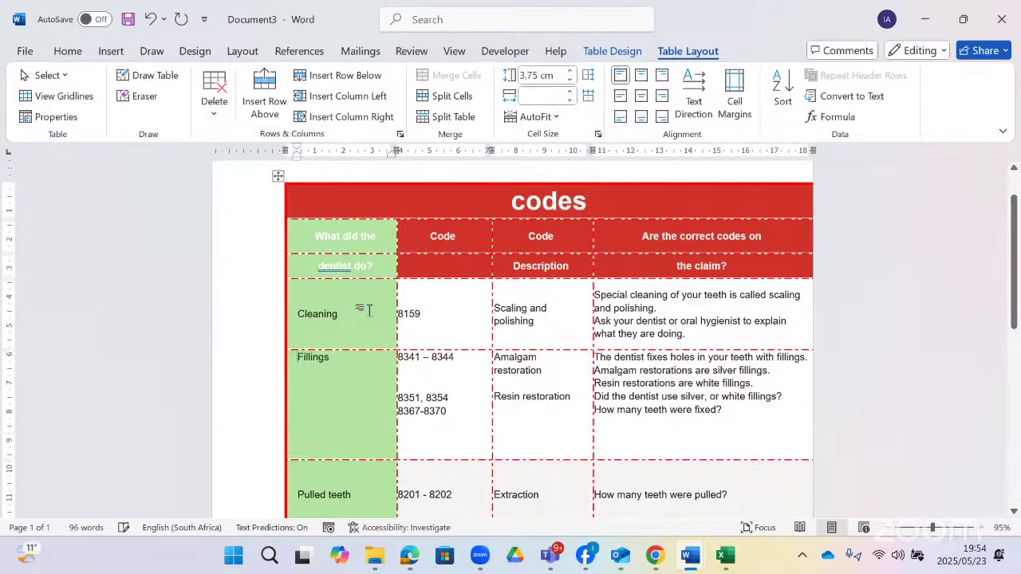
- Delete the Pulled teeth row, then select the entire codes table
{"action": "scroll", "coordinate": [365, 358], "scroll_direction": "down", "scroll_amount": 2}
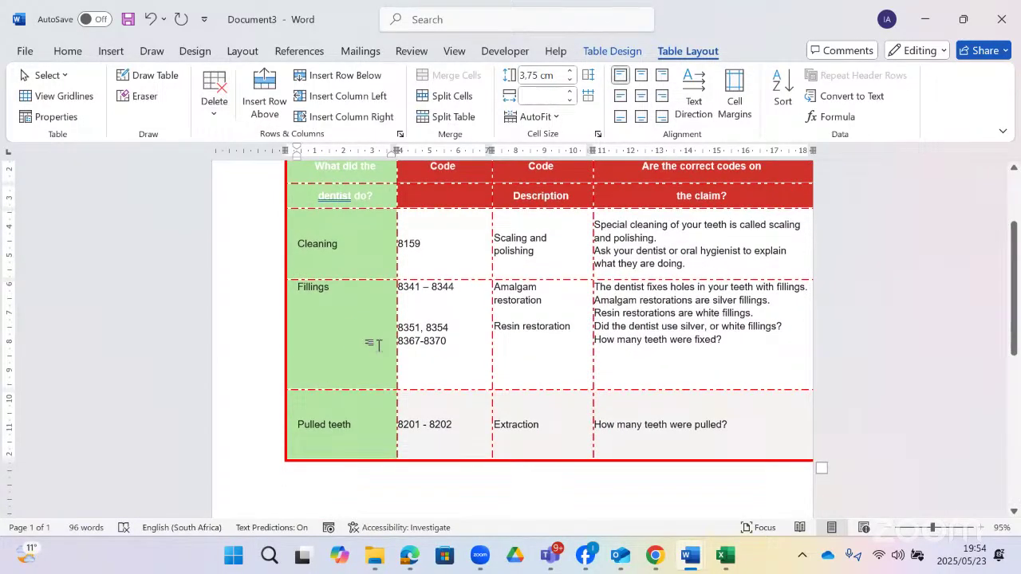
{"action": "left_click", "coordinate": [368, 428]}
{"action": "left_click", "coordinate": [217, 118]}
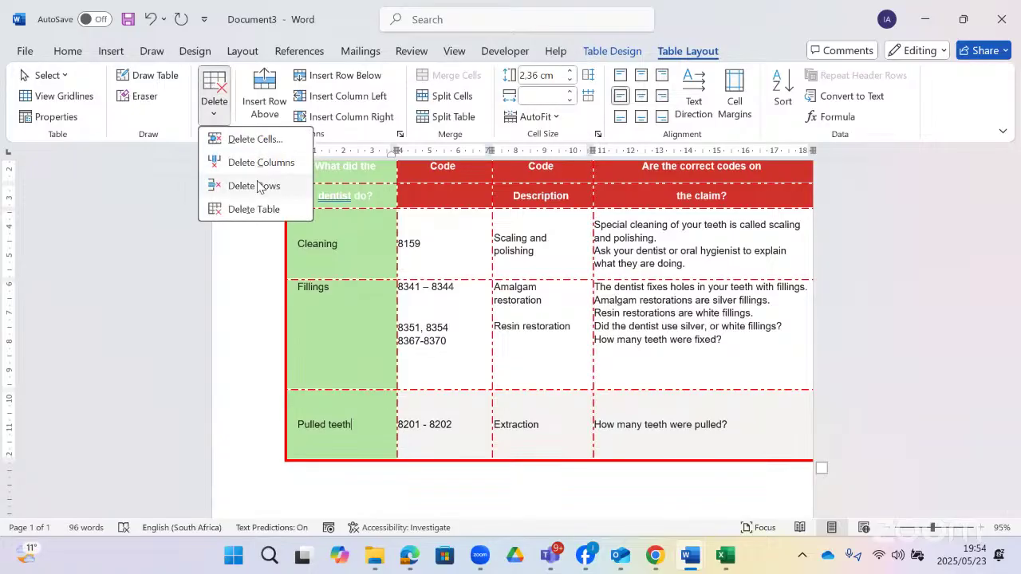
{"action": "left_click", "coordinate": [261, 183]}
{"action": "scroll", "coordinate": [651, 367], "scroll_direction": "up", "scroll_amount": 3}
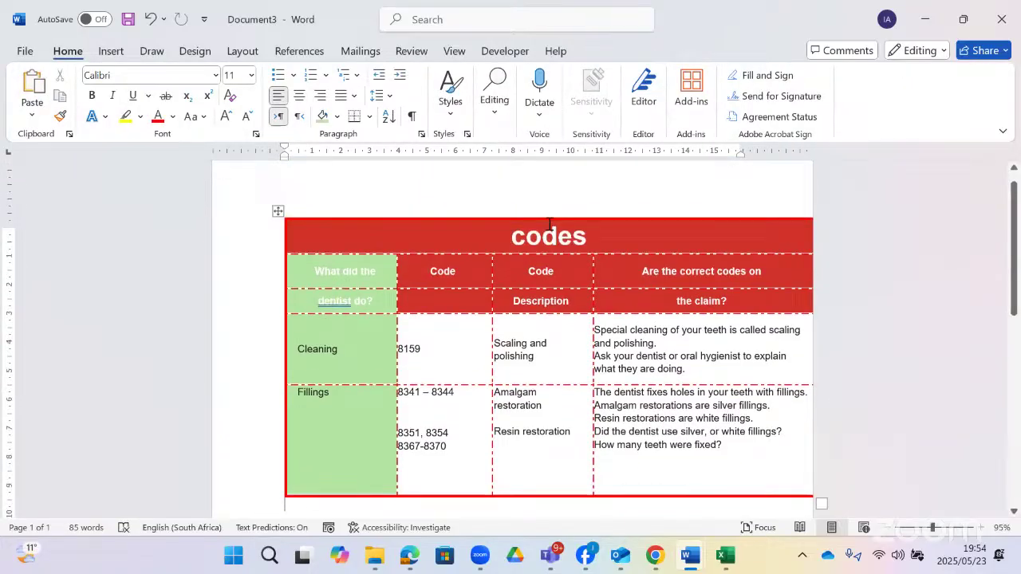
{"action": "left_click", "coordinate": [277, 211]}
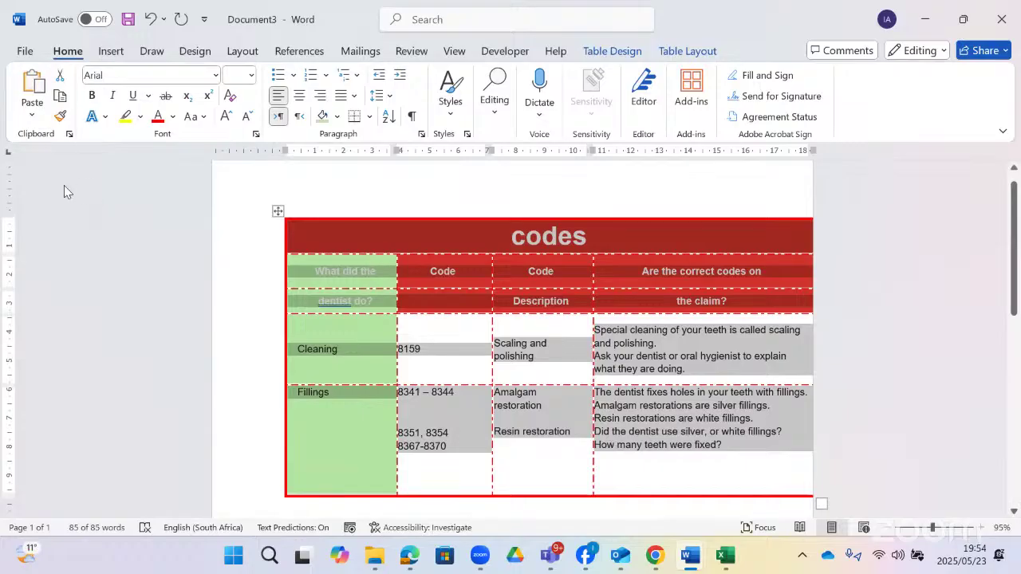
- Show the Paste options, then bring the exam question paper PDF to the front
{"action": "left_click", "coordinate": [32, 115]}
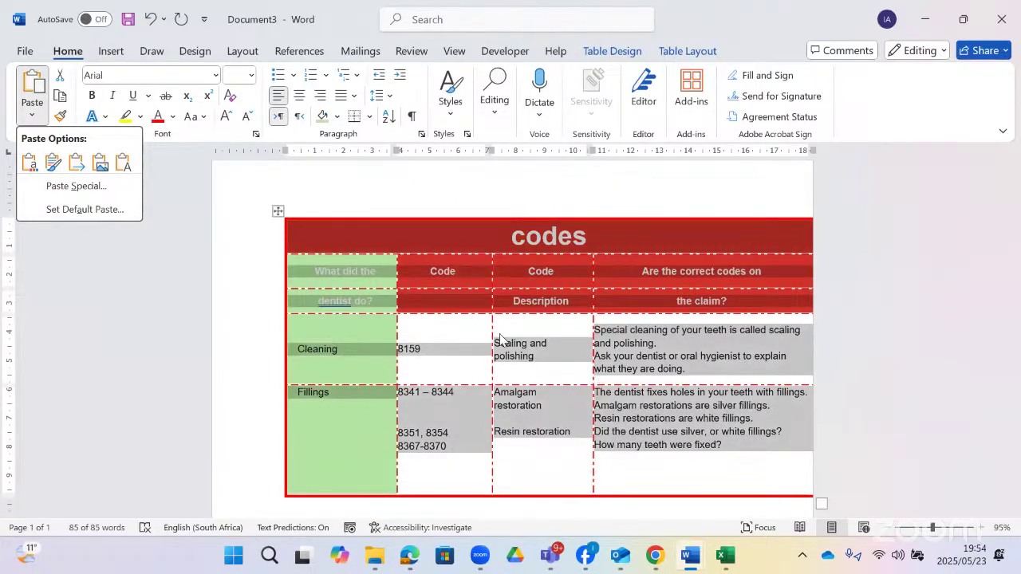
{"action": "mouse_move", "coordinate": [405, 552]}
{"action": "left_click", "coordinate": [403, 466]}
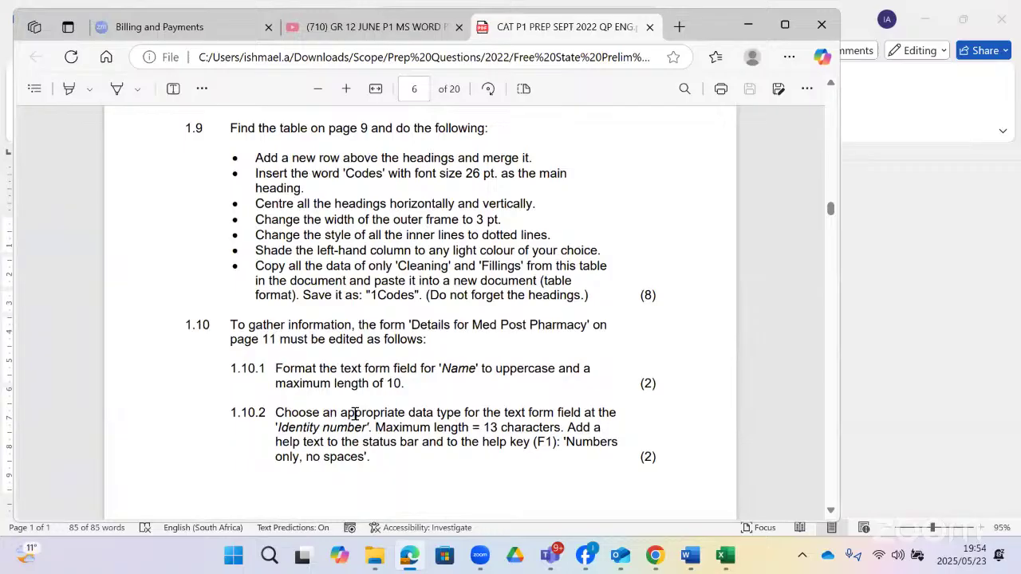
- Read questions 1.10 to 1.10.4 on PDF pages 6–7, then switch back to the Word form
{"action": "scroll", "coordinate": [365, 409], "scroll_direction": "down", "scroll_amount": 1}
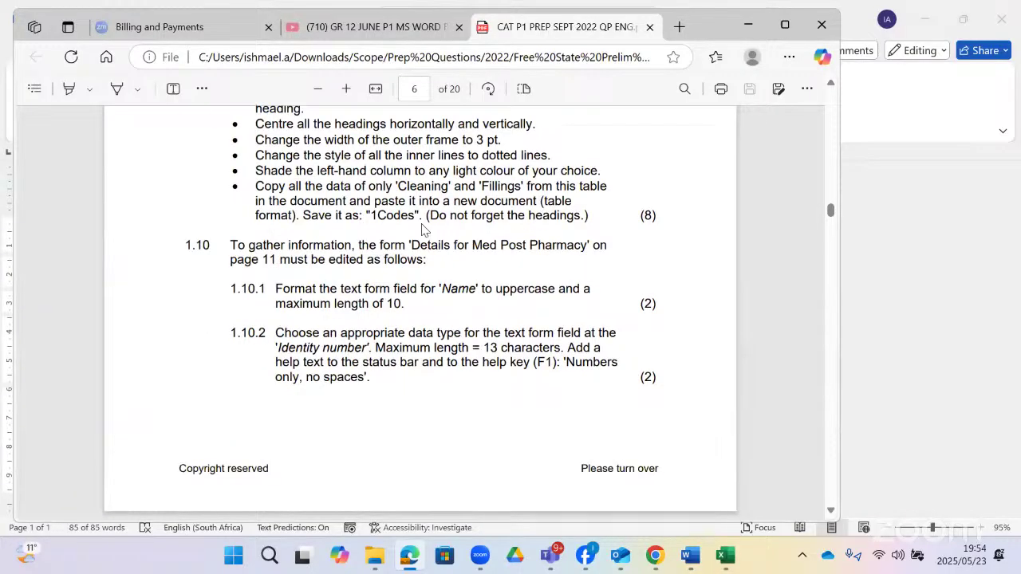
{"action": "scroll", "coordinate": [375, 287], "scroll_direction": "down", "scroll_amount": 1}
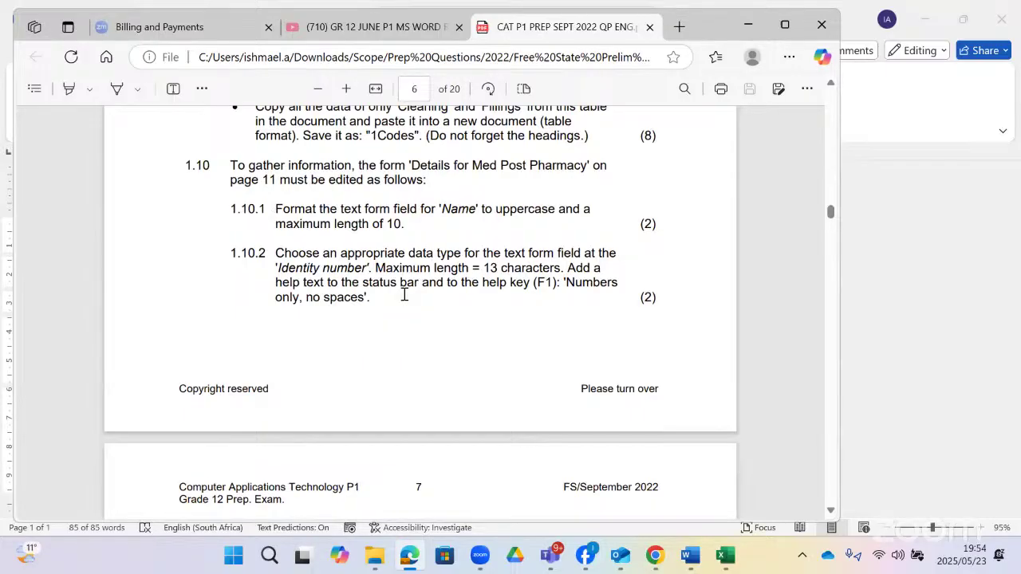
{"action": "scroll", "coordinate": [335, 295], "scroll_direction": "down", "scroll_amount": 3}
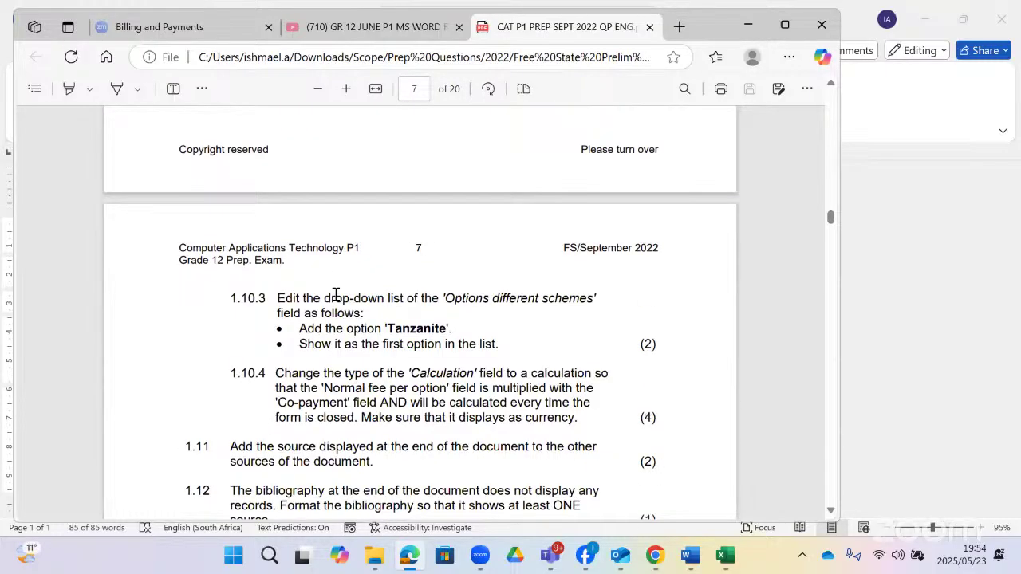
{"action": "scroll", "coordinate": [466, 403], "scroll_direction": "down", "scroll_amount": 1}
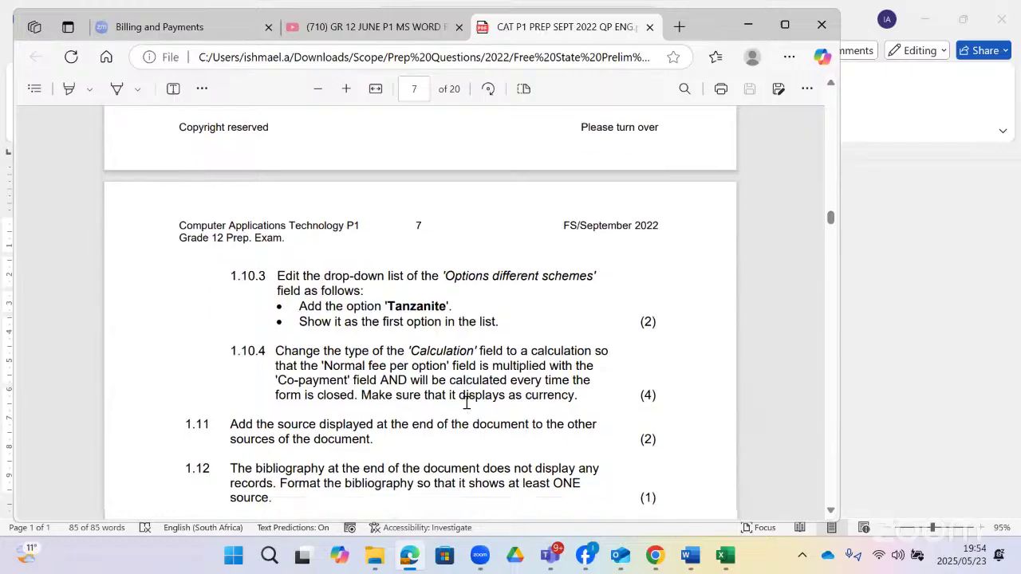
{"action": "scroll", "coordinate": [467, 403], "scroll_direction": "down", "scroll_amount": 1}
{"action": "scroll", "coordinate": [466, 403], "scroll_direction": "up", "scroll_amount": 5}
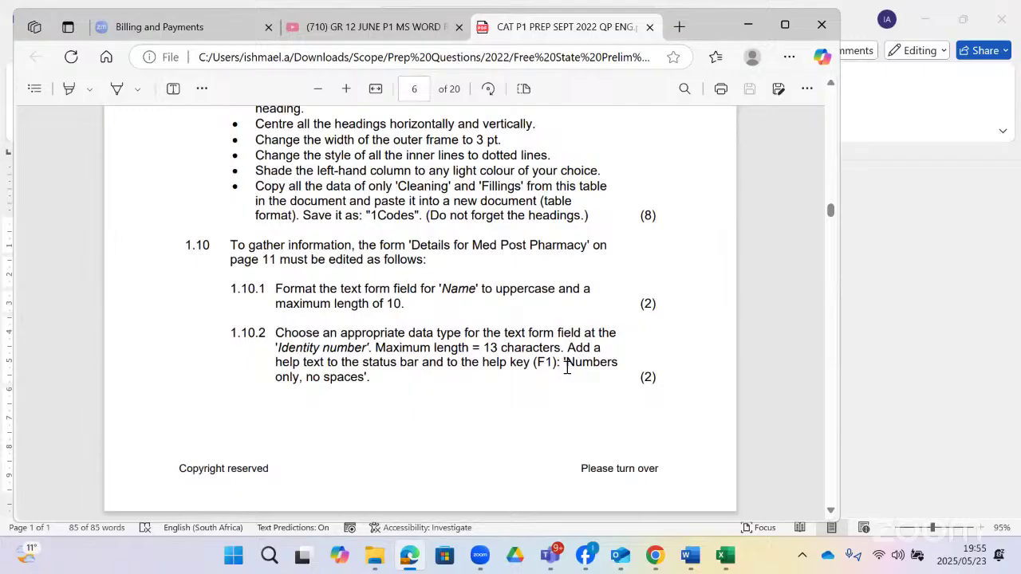
{"action": "key", "text": "alt+Tab"}
{"action": "scroll", "coordinate": [566, 371], "scroll_direction": "down", "scroll_amount": 15}
- Open the Name form field's settings, checking the question paper for its requirements
{"action": "scroll", "coordinate": [565, 376], "scroll_direction": "up", "scroll_amount": 3}
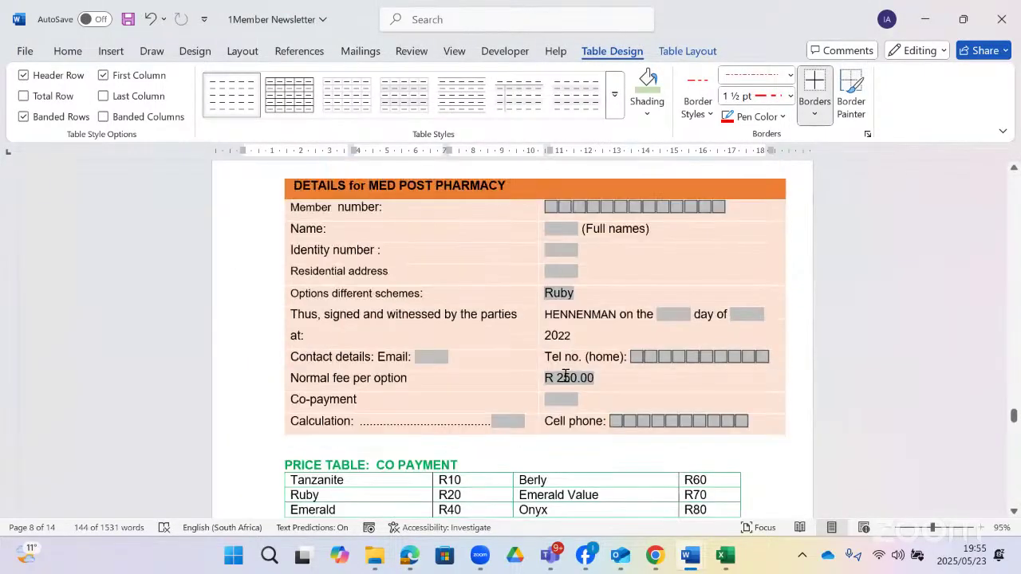
{"action": "scroll", "coordinate": [435, 264], "scroll_direction": "up", "scroll_amount": 1}
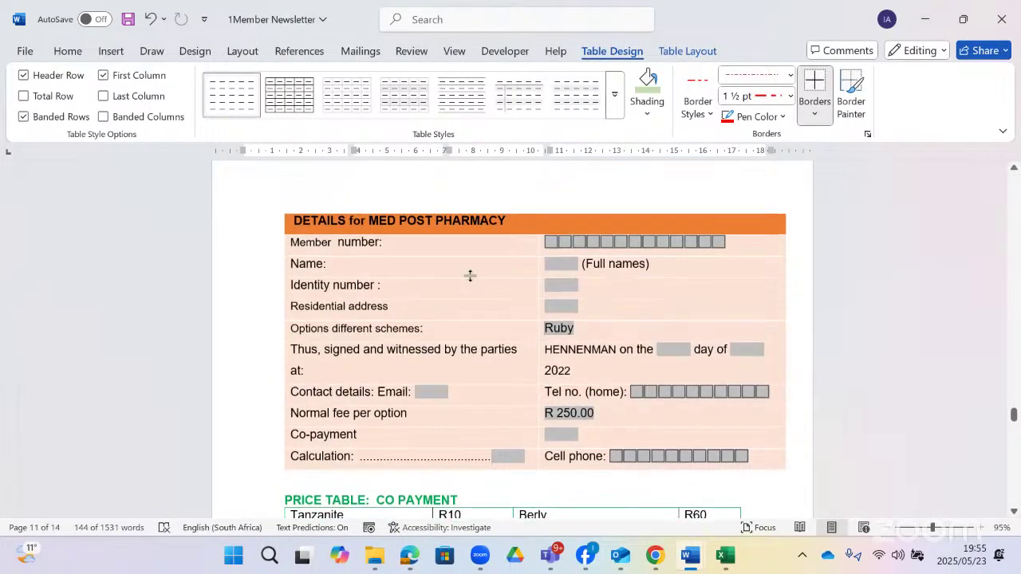
{"action": "double_click", "coordinate": [561, 263]}
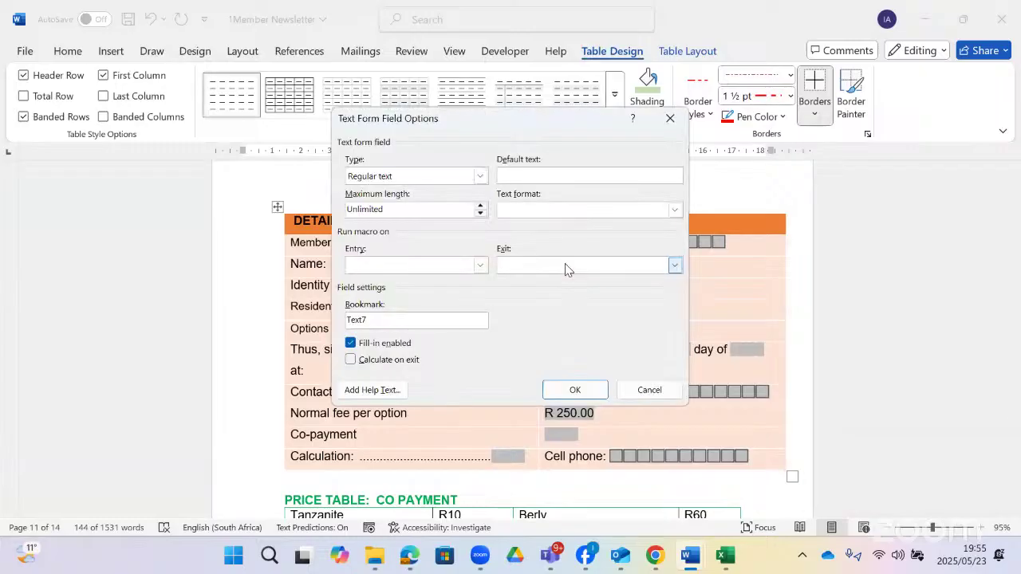
{"action": "left_click", "coordinate": [669, 118]}
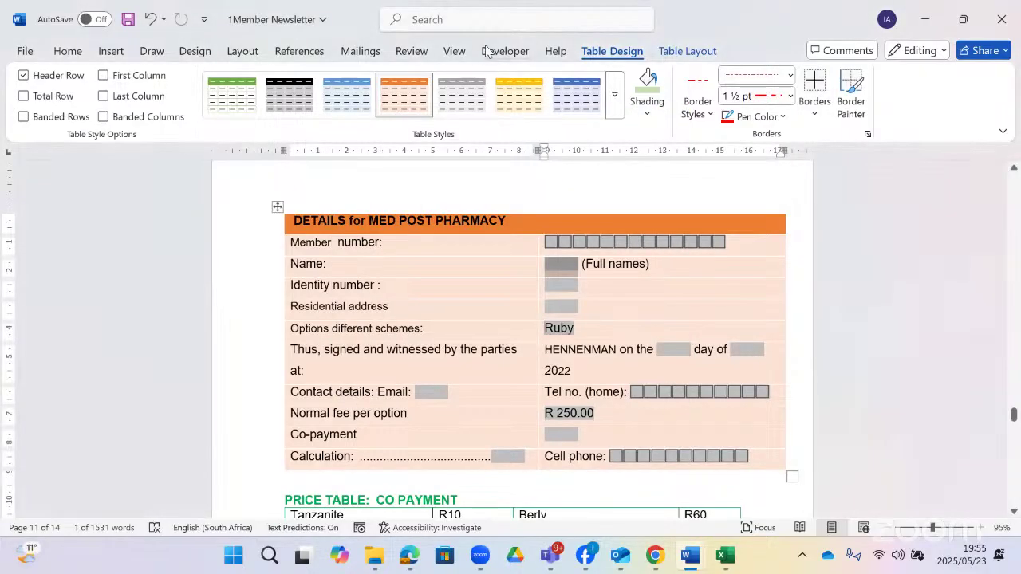
{"action": "left_click", "coordinate": [504, 51]}
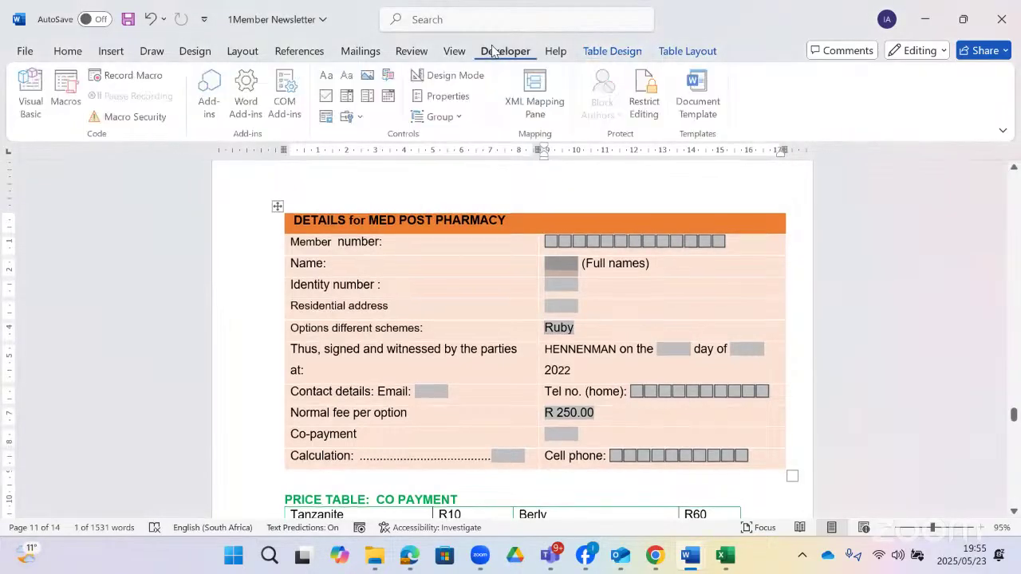
{"action": "left_click", "coordinate": [456, 97]}
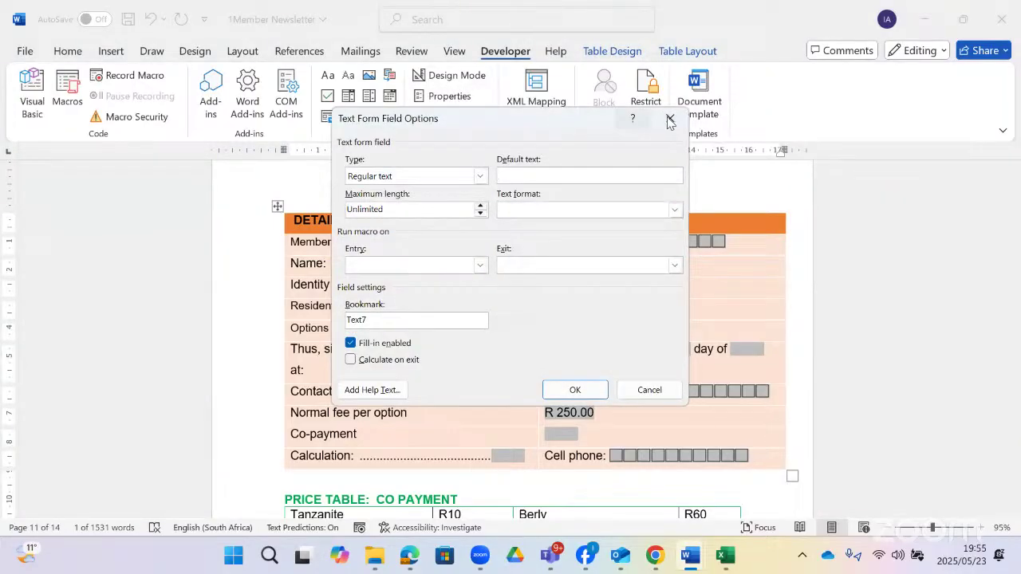
{"action": "left_click", "coordinate": [668, 119]}
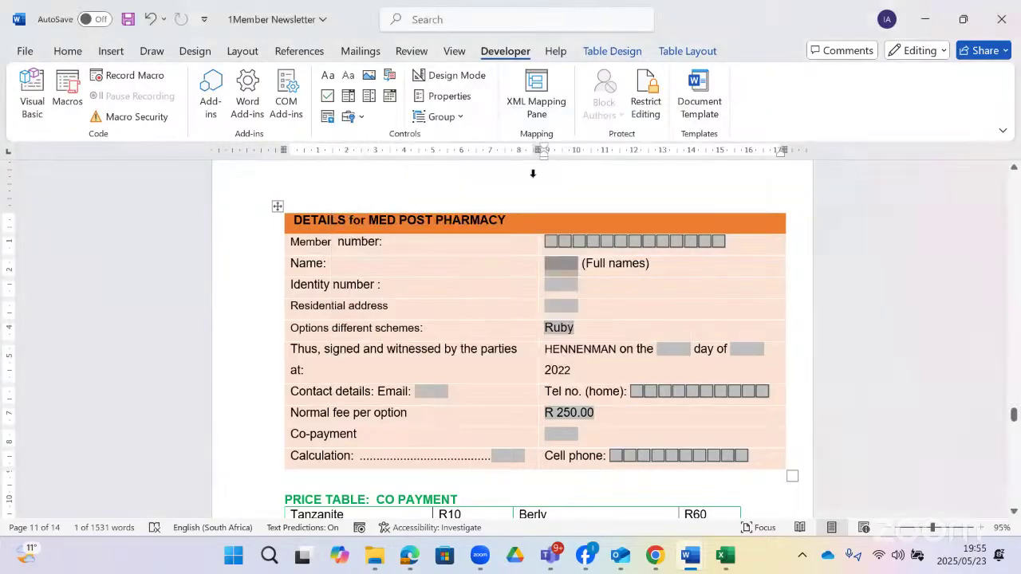
{"action": "double_click", "coordinate": [558, 267]}
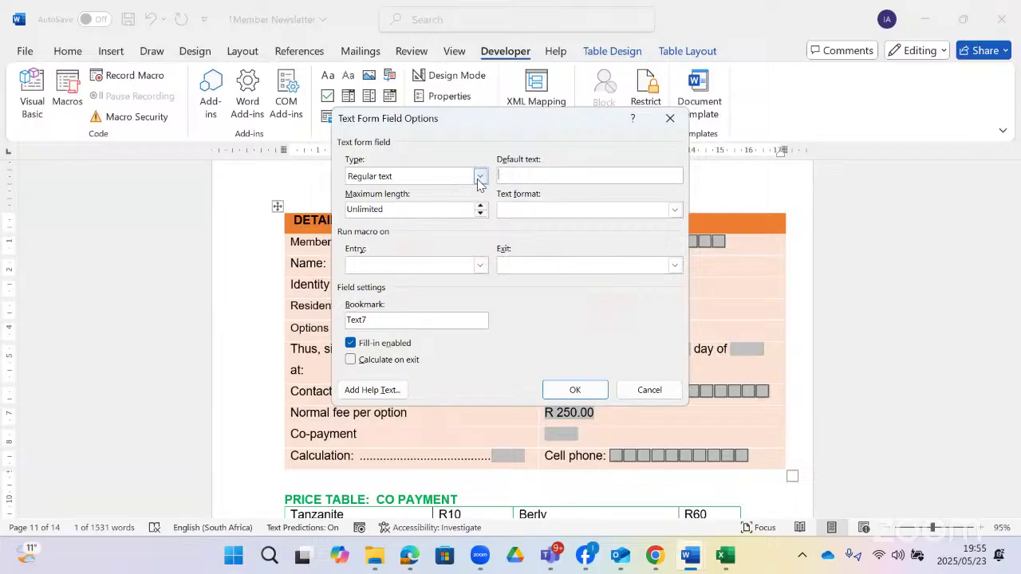
{"action": "left_click", "coordinate": [408, 557]}
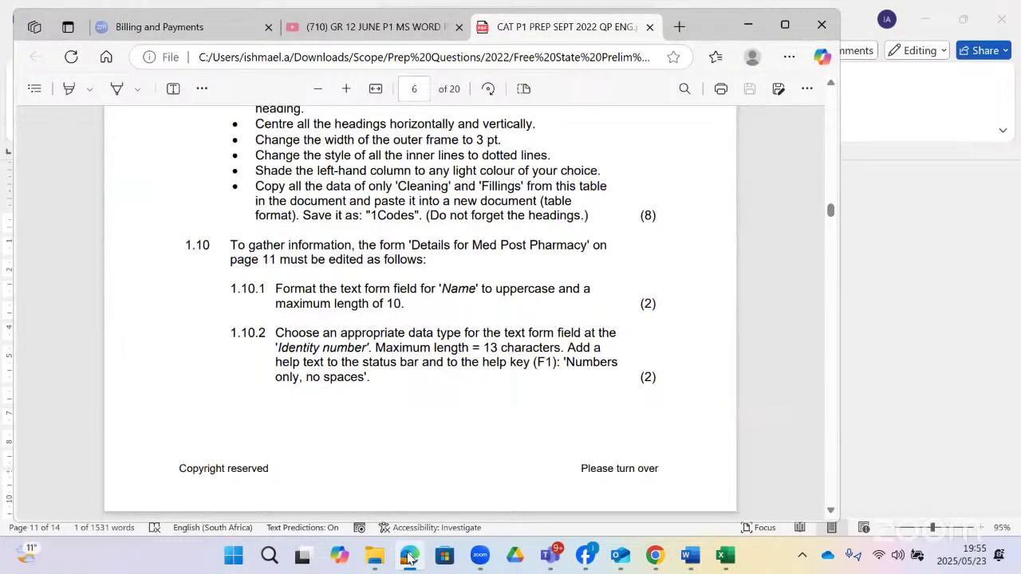
{"action": "left_click", "coordinate": [408, 557]}
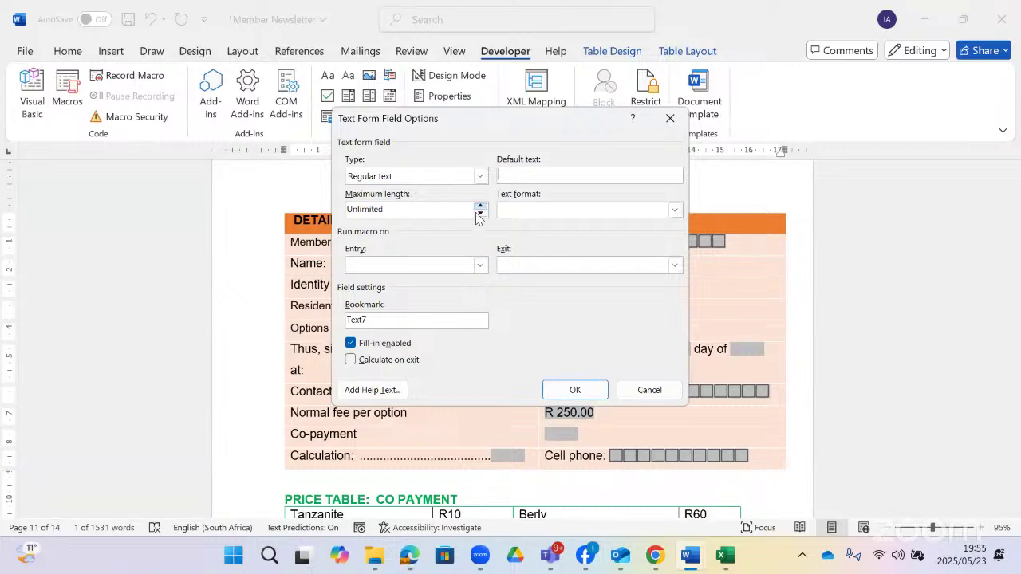
- Give the Name field a maximum length of 10 and Uppercase text format, then recheck the question
{"action": "left_click", "coordinate": [480, 207]}
{"action": "left_click", "coordinate": [674, 210]}
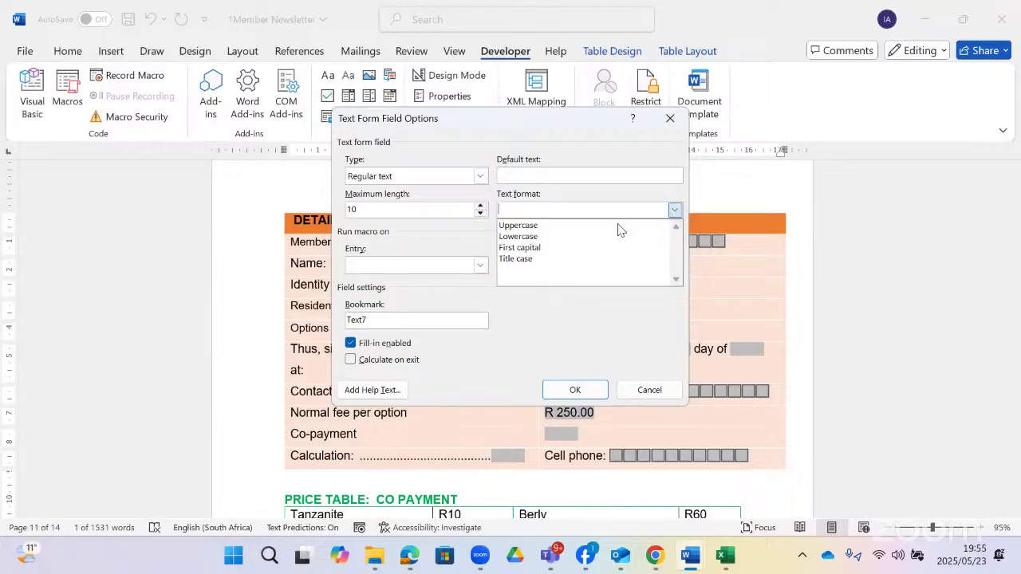
{"action": "left_click", "coordinate": [603, 309]}
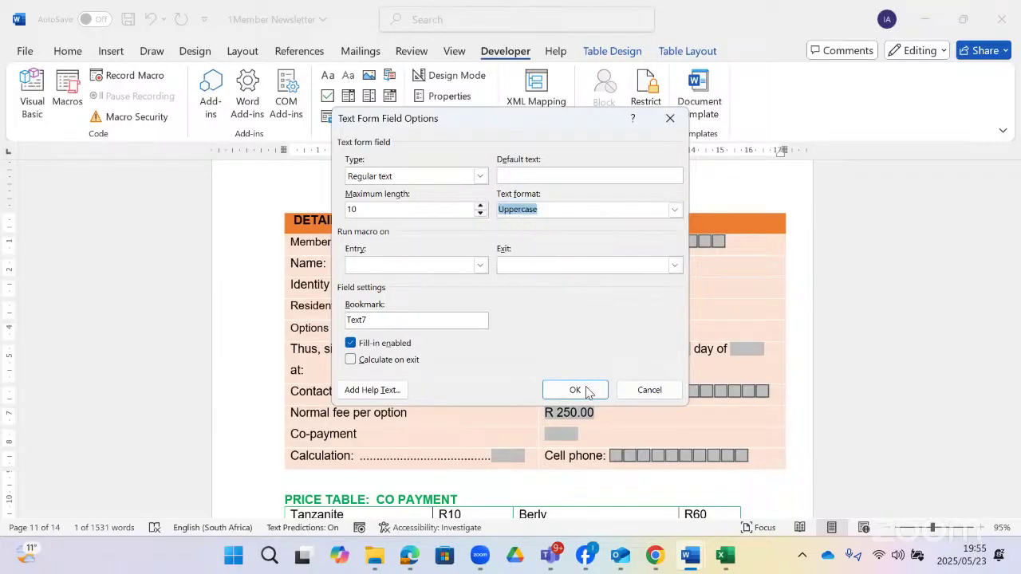
{"action": "left_click", "coordinate": [587, 390]}
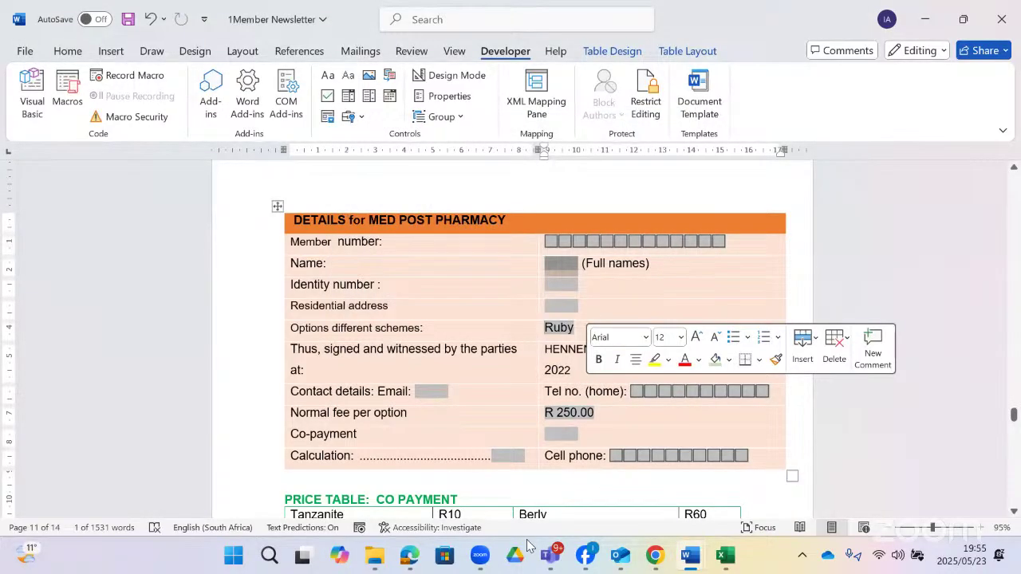
{"action": "left_click", "coordinate": [407, 551]}
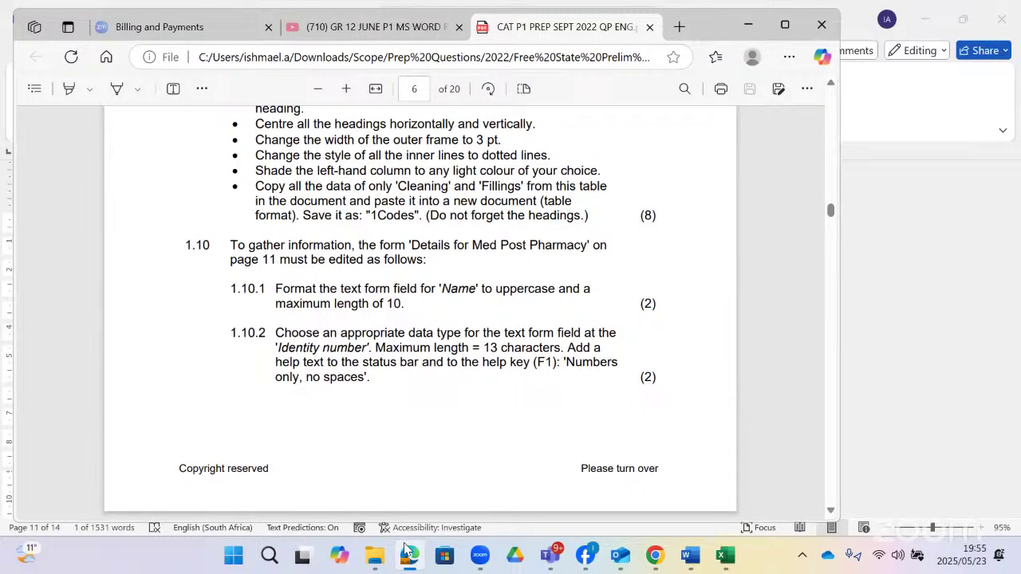
{"action": "left_click", "coordinate": [406, 552]}
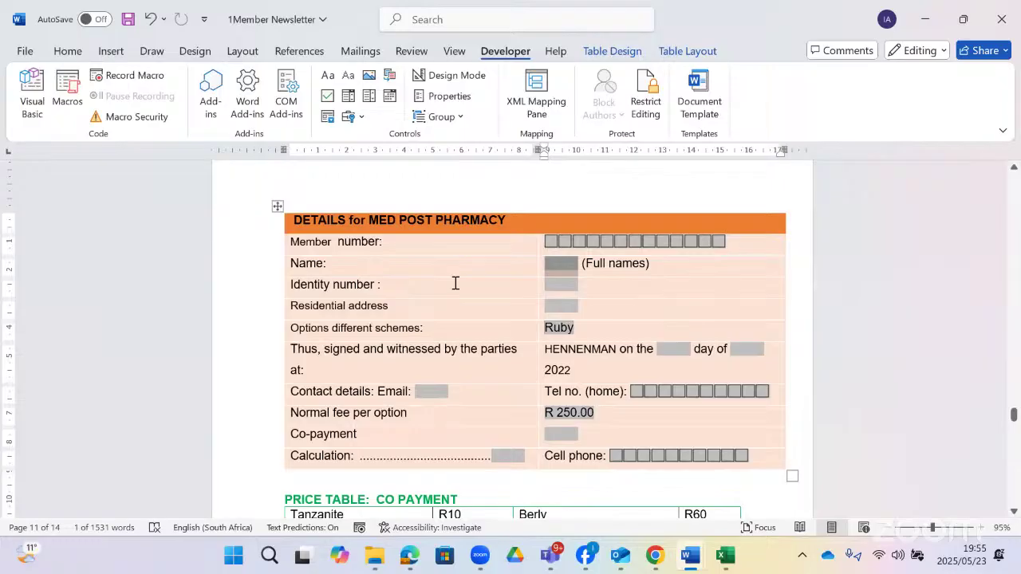
- Make the Identity number field a Number type limited to 13 characters
{"action": "double_click", "coordinate": [559, 281]}
{"action": "left_click", "coordinate": [479, 176]}
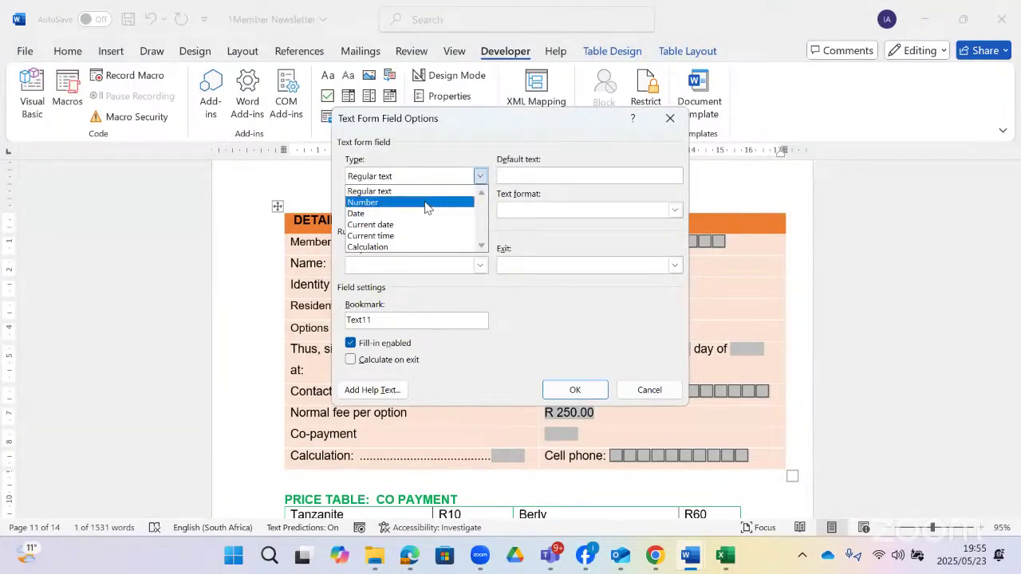
{"action": "left_click", "coordinate": [425, 203]}
{"action": "left_click", "coordinate": [480, 206]}
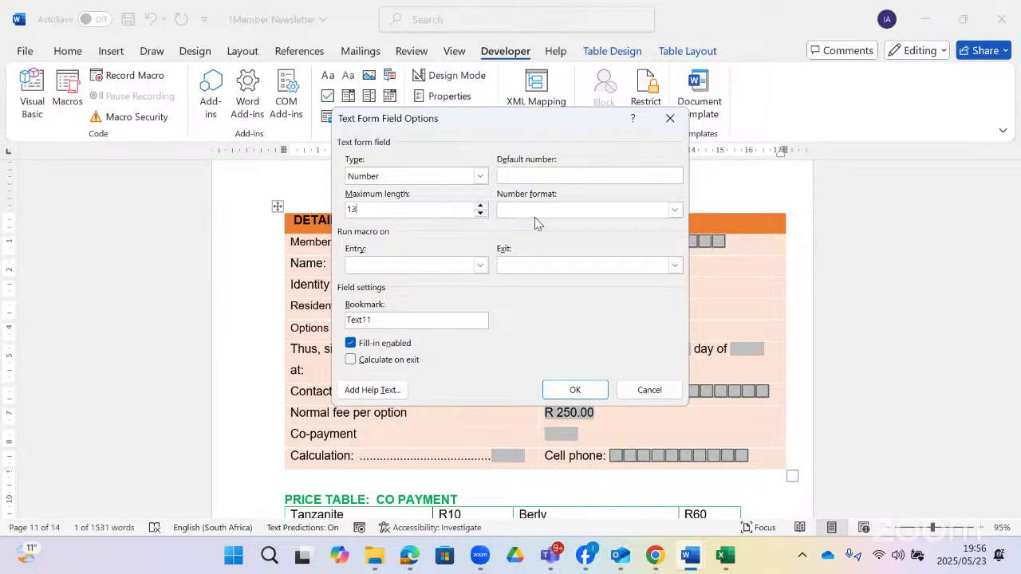
{"action": "left_click", "coordinate": [423, 556]}
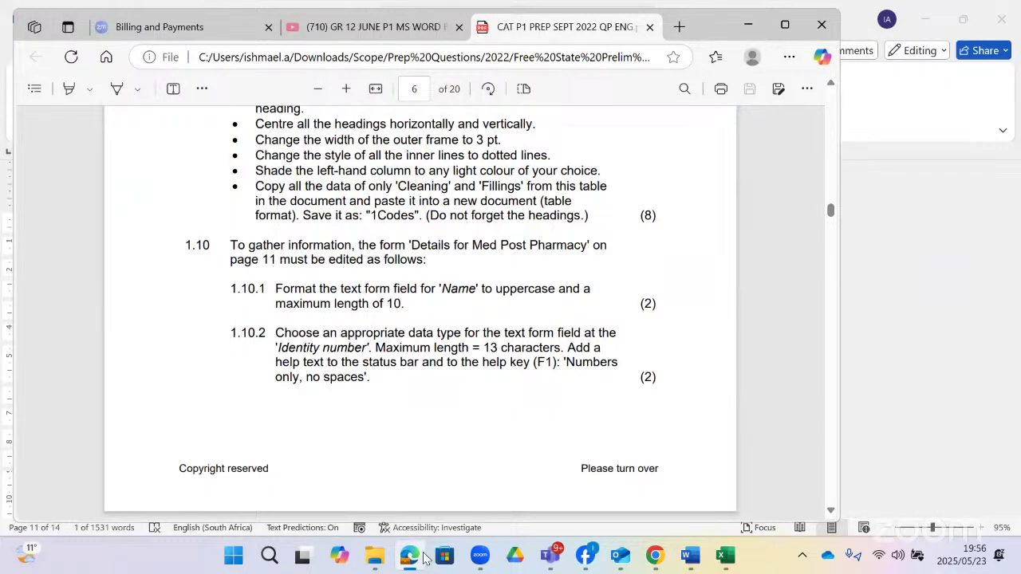
{"action": "left_click", "coordinate": [424, 556]}
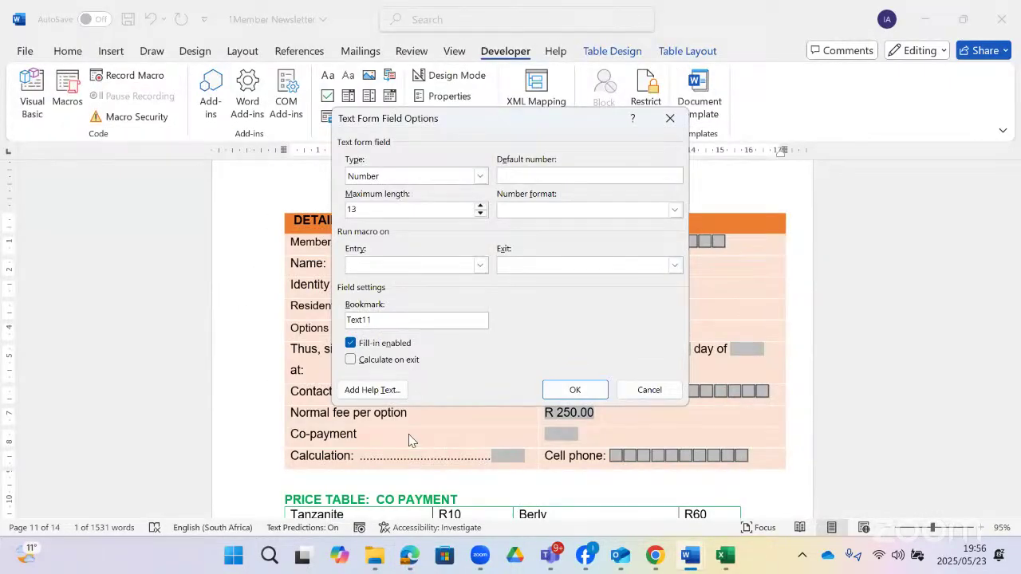
- Add the F1 help text 'numbers only no space' and apply the field settings
{"action": "left_click", "coordinate": [371, 390]}
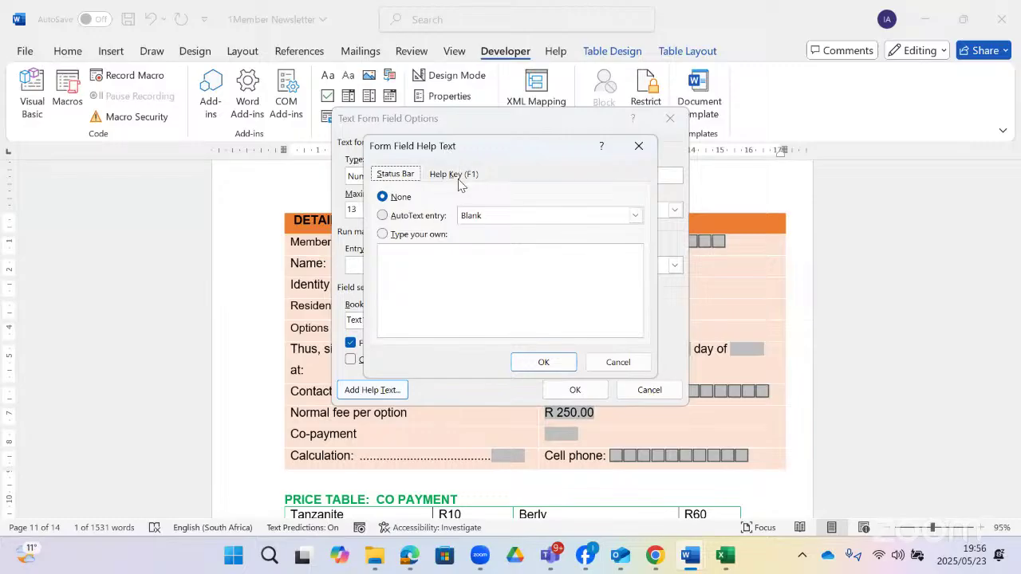
{"action": "left_click", "coordinate": [456, 174]}
{"action": "left_click", "coordinate": [445, 254]}
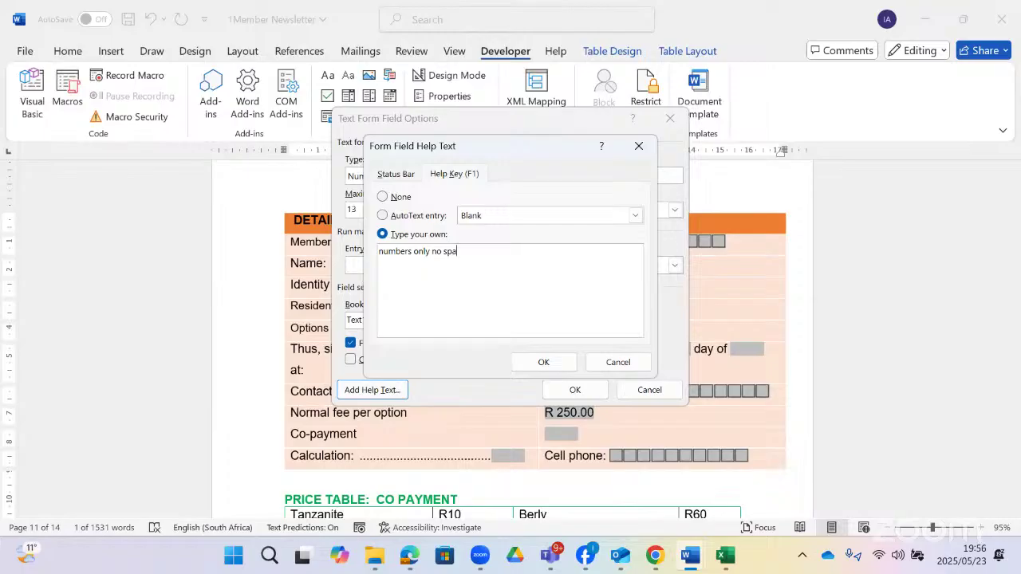
{"action": "type", "text": "numbers only no spaces"}
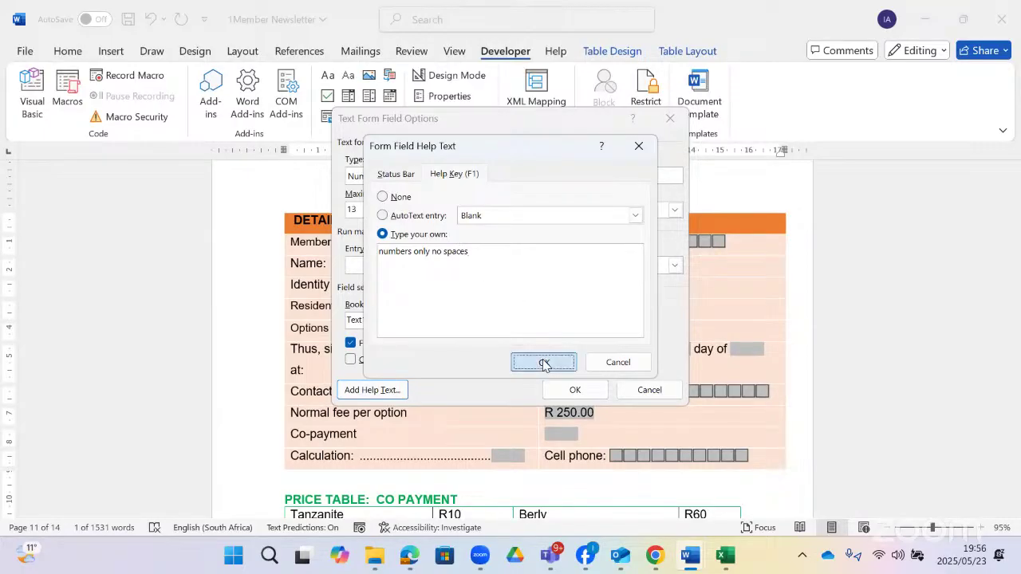
{"action": "left_click", "coordinate": [543, 362]}
{"action": "left_click", "coordinate": [564, 391]}
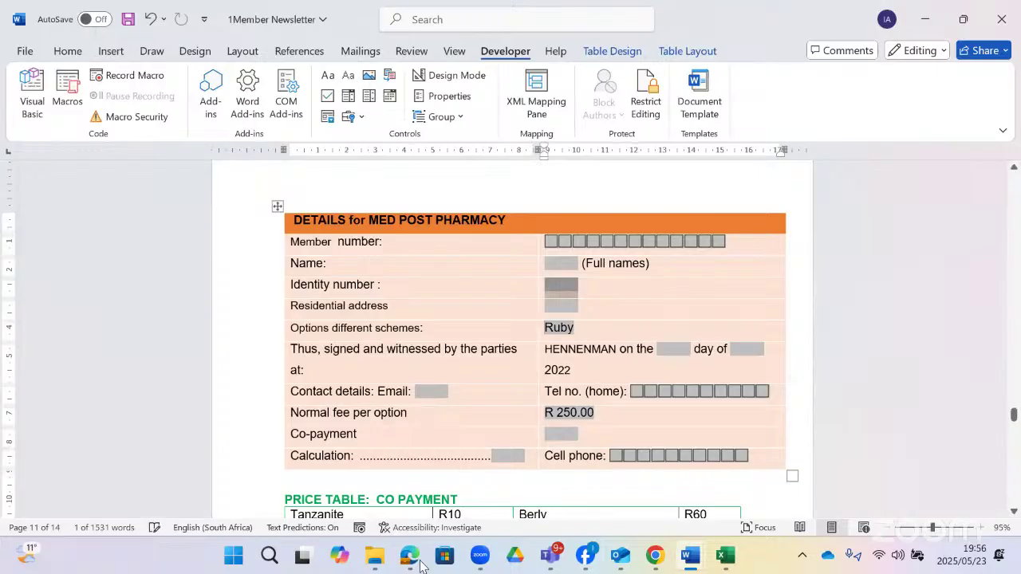
{"action": "left_click", "coordinate": [411, 558]}
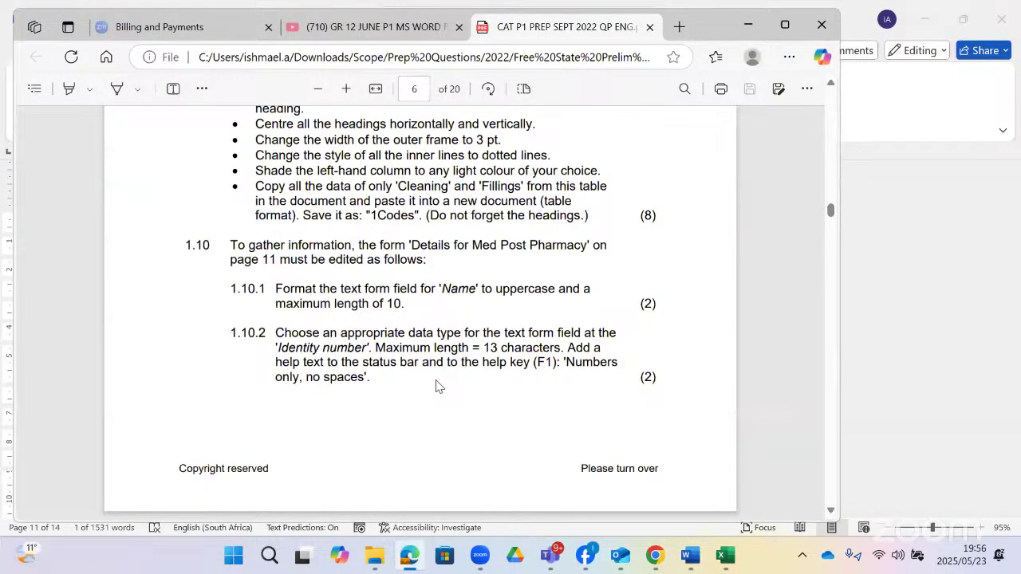
{"action": "scroll", "coordinate": [436, 386], "scroll_direction": "down", "scroll_amount": 5}
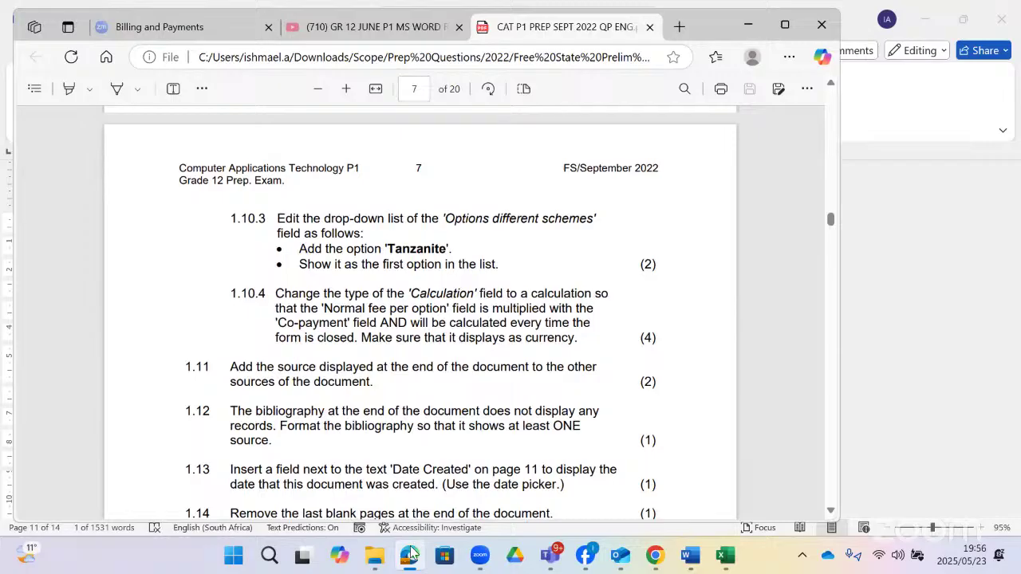
{"action": "left_click", "coordinate": [411, 558]}
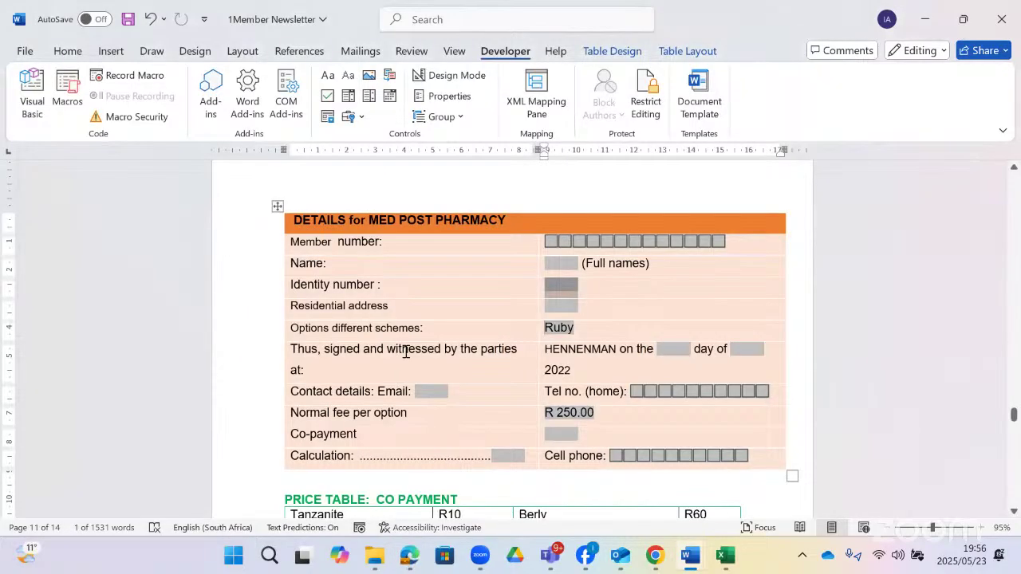
{"action": "scroll", "coordinate": [409, 392], "scroll_direction": "down", "scroll_amount": 1}
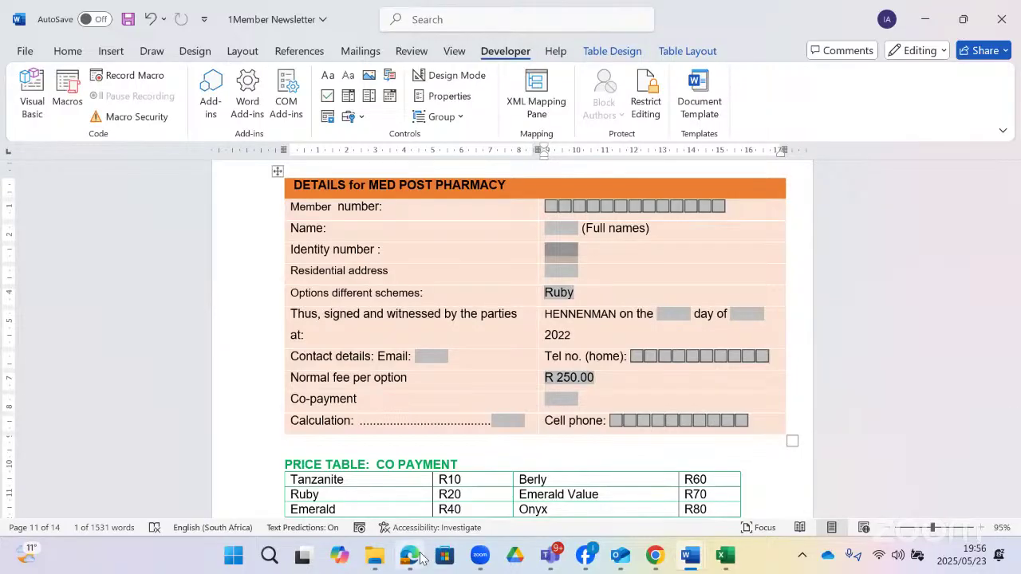
{"action": "left_click", "coordinate": [420, 557]}
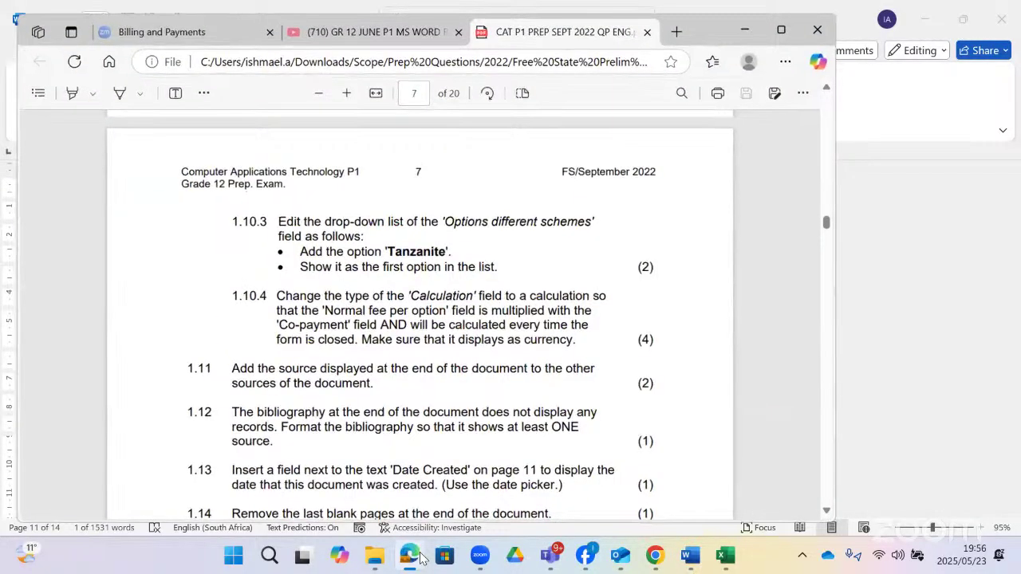
{"action": "left_click", "coordinate": [420, 557]}
{"action": "left_click", "coordinate": [420, 557]}
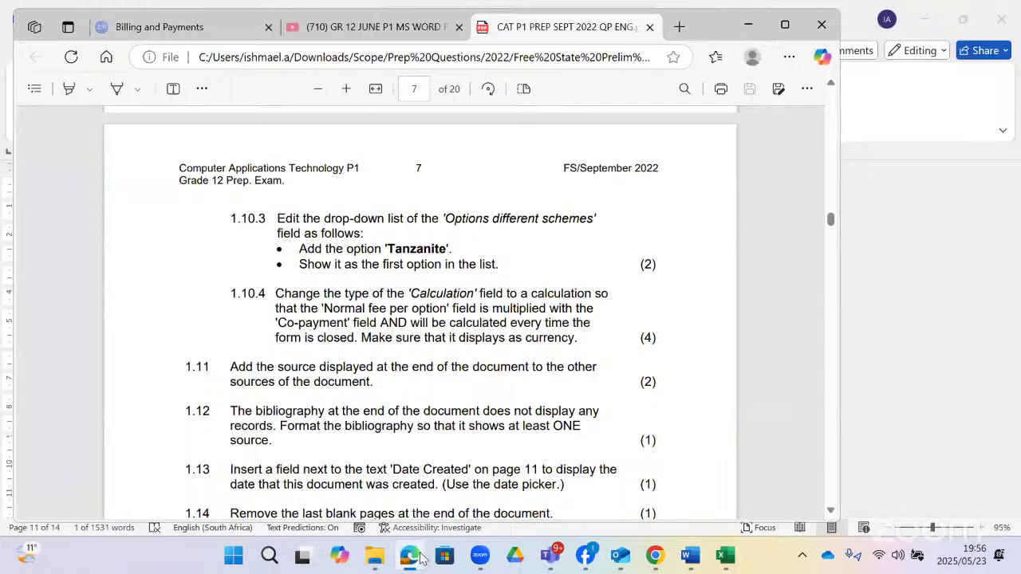
{"action": "left_click", "coordinate": [420, 557]}
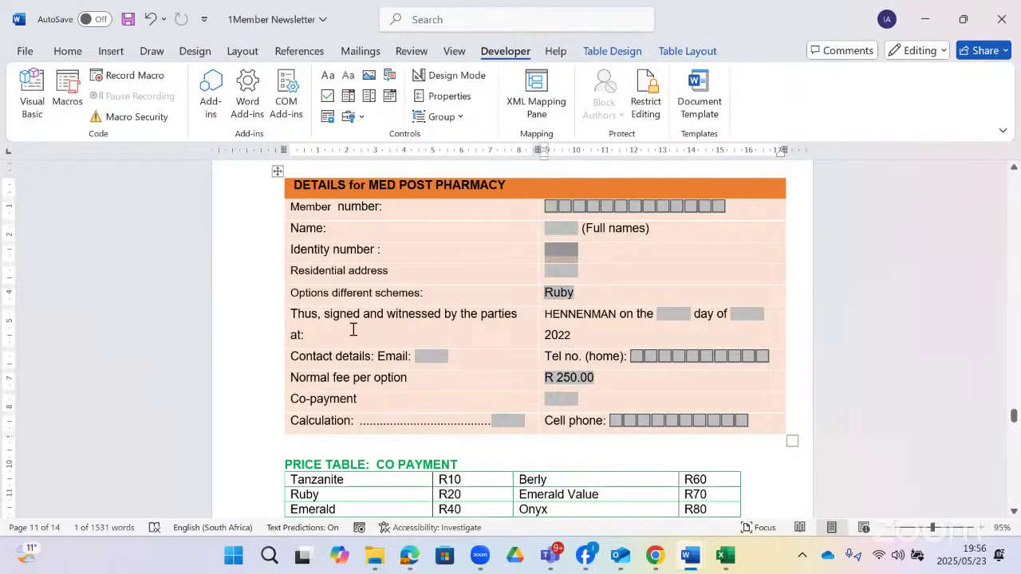
{"action": "scroll", "coordinate": [518, 380], "scroll_direction": "down", "scroll_amount": 3}
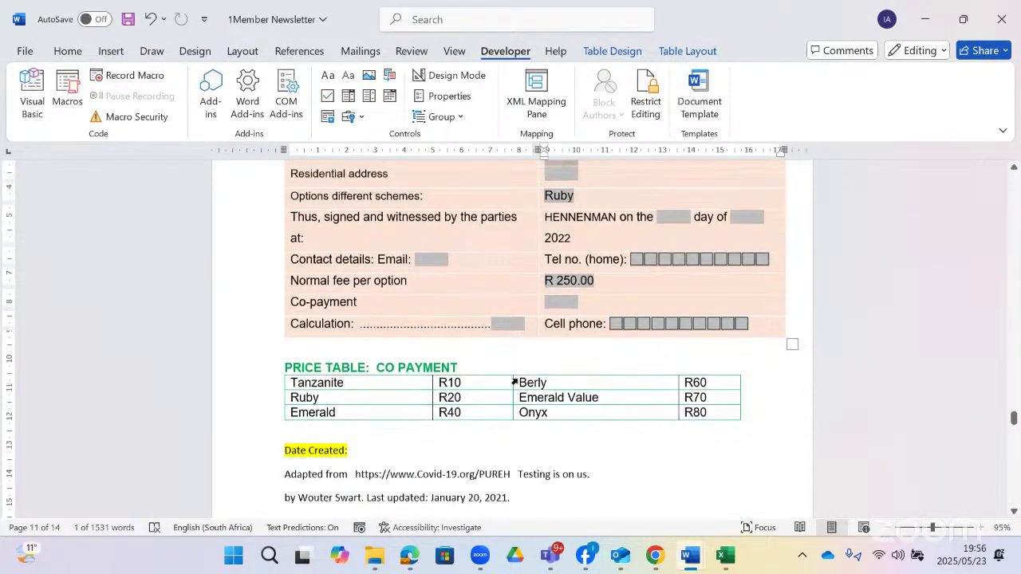
{"action": "scroll", "coordinate": [517, 380], "scroll_direction": "down", "scroll_amount": 1}
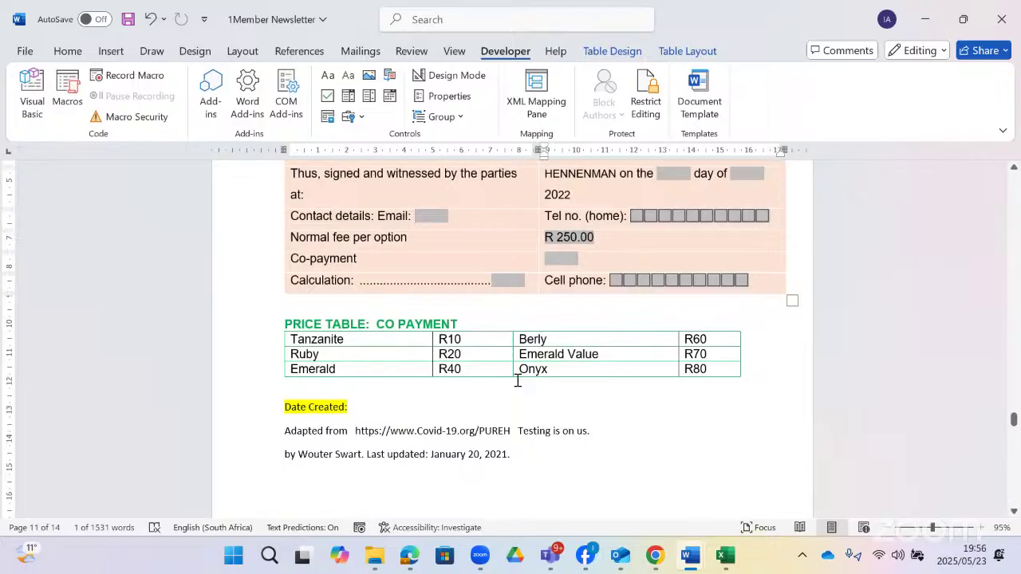
{"action": "scroll", "coordinate": [516, 380], "scroll_direction": "up", "scroll_amount": 3}
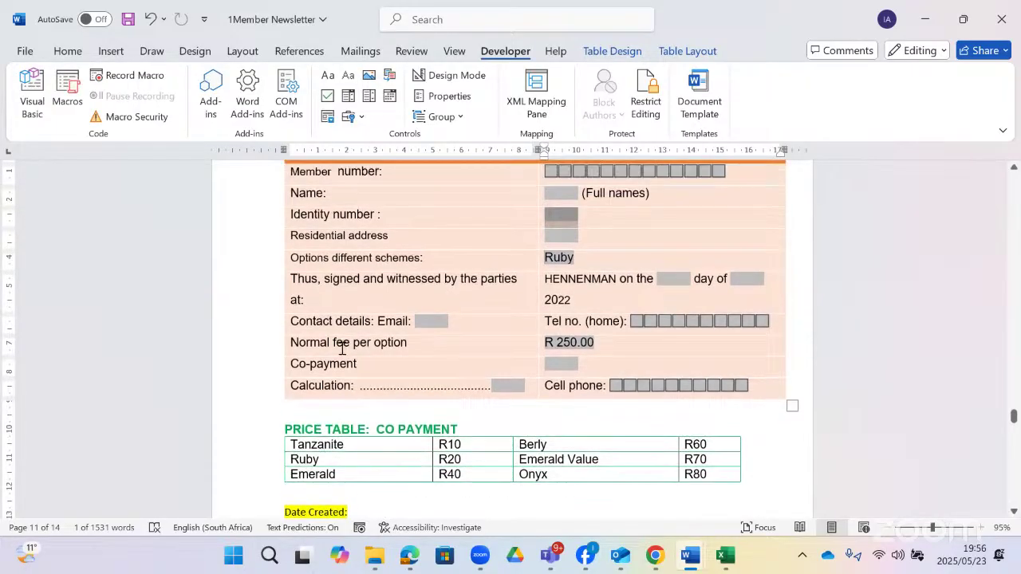
{"action": "scroll", "coordinate": [342, 292], "scroll_direction": "up", "scroll_amount": 1}
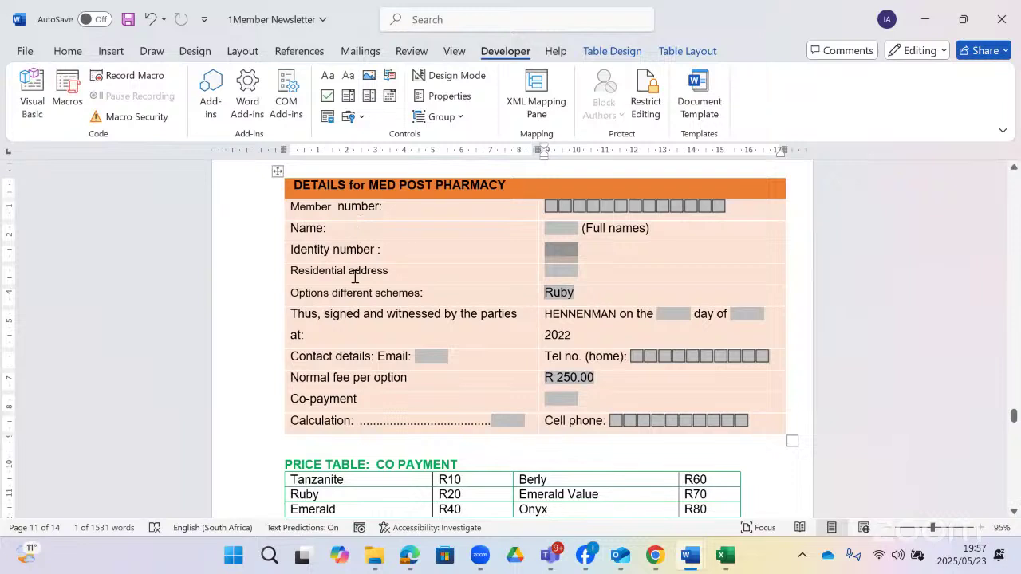
- Add 'tanzanites' to the Ruby drop-down, move it to the top of the list, and confirm
{"action": "double_click", "coordinate": [561, 292]}
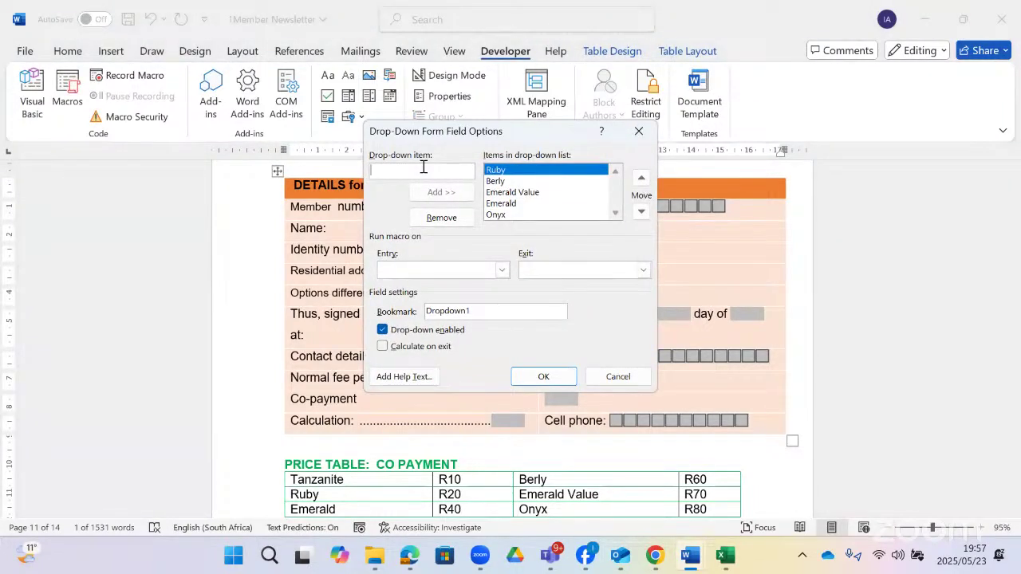
{"action": "type", "text": "tanzanit"}
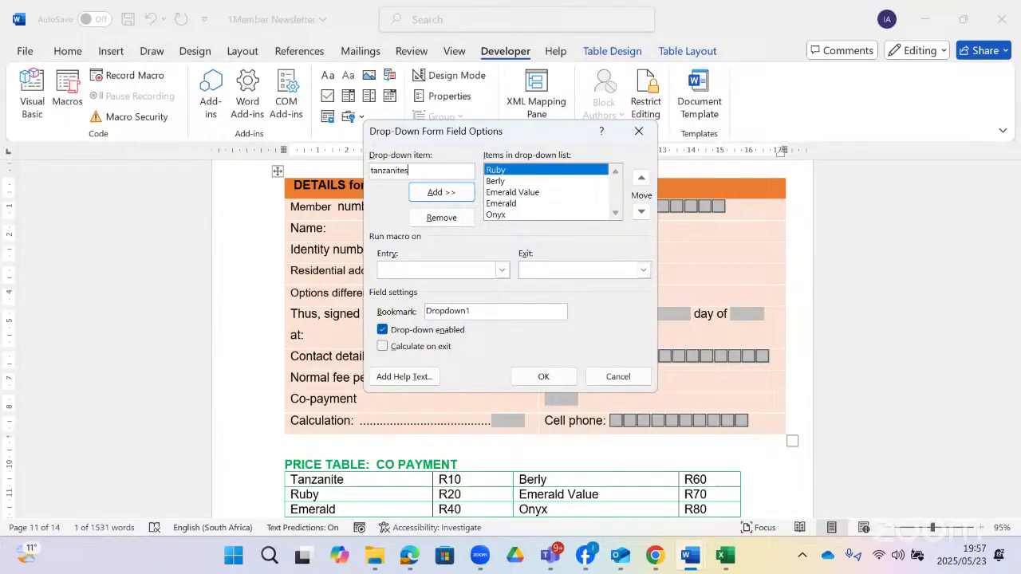
{"action": "type", "text": "es"}
{"action": "key", "text": "Return"}
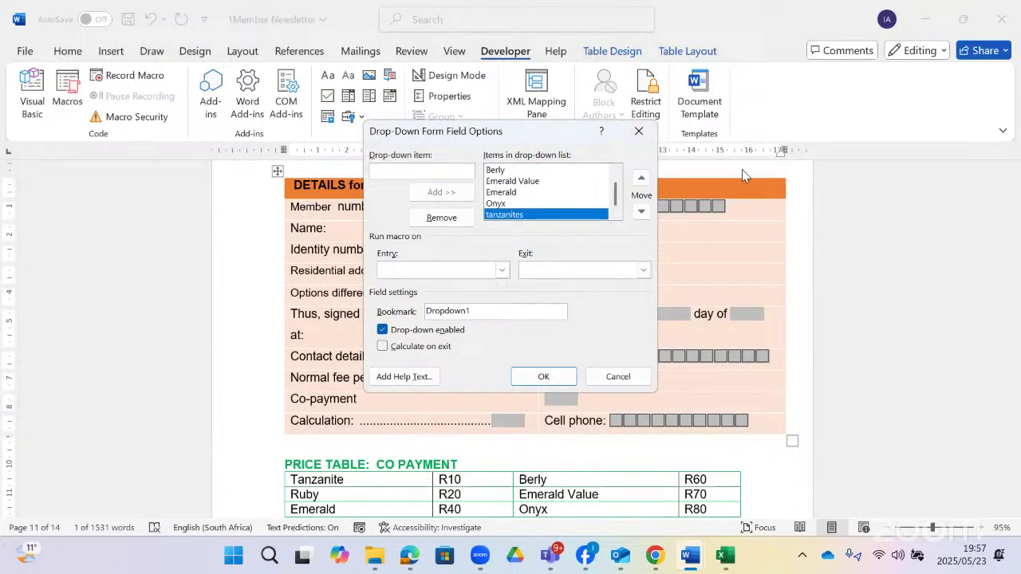
{"action": "left_click", "coordinate": [641, 180]}
{"action": "left_click", "coordinate": [641, 180]}
{"action": "left_click", "coordinate": [641, 180]}
{"action": "left_click", "coordinate": [641, 180]}
{"action": "left_click", "coordinate": [641, 180]}
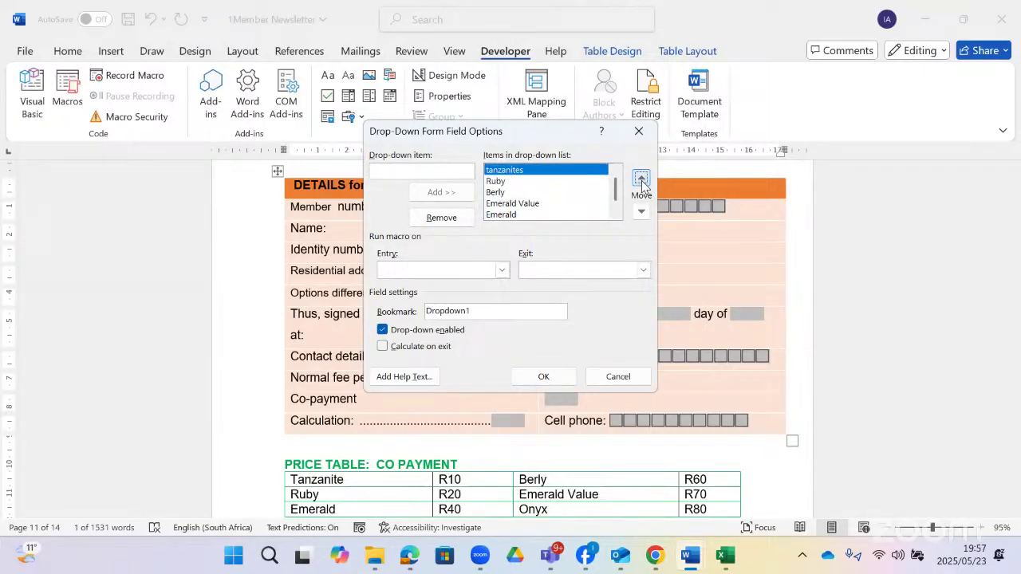
{"action": "left_click", "coordinate": [548, 378]}
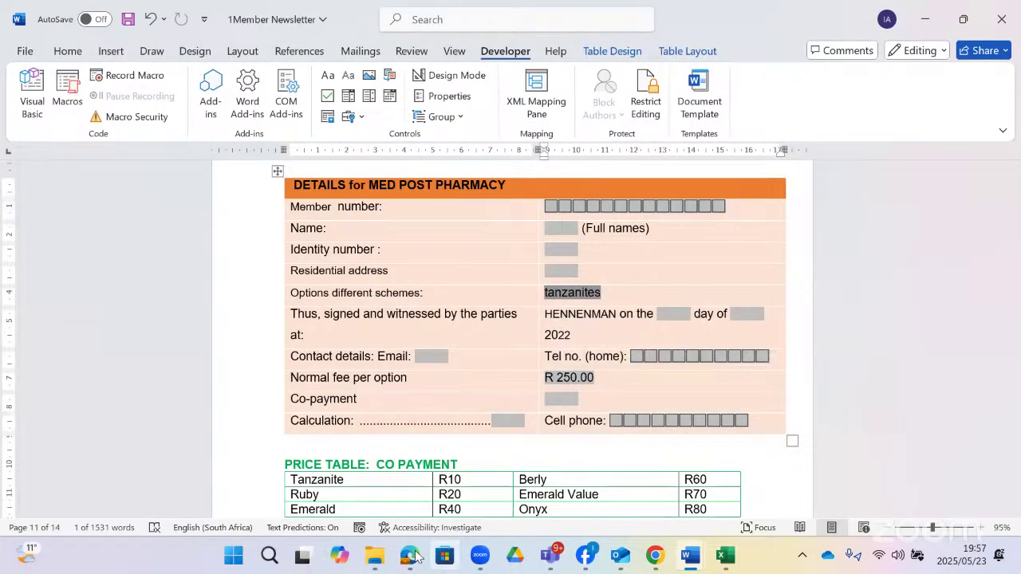
{"action": "left_click", "coordinate": [409, 556]}
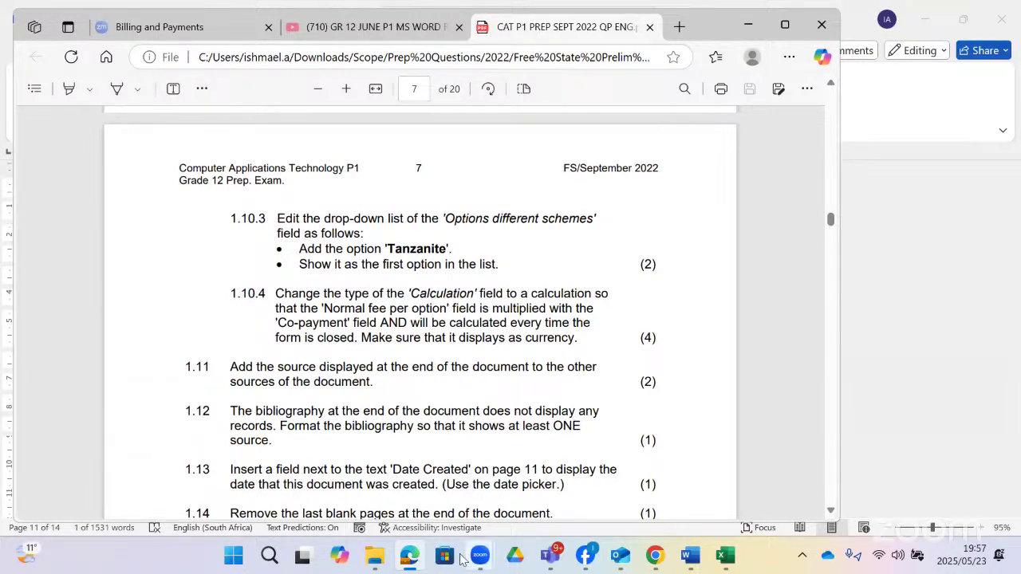
{"action": "left_click", "coordinate": [406, 558]}
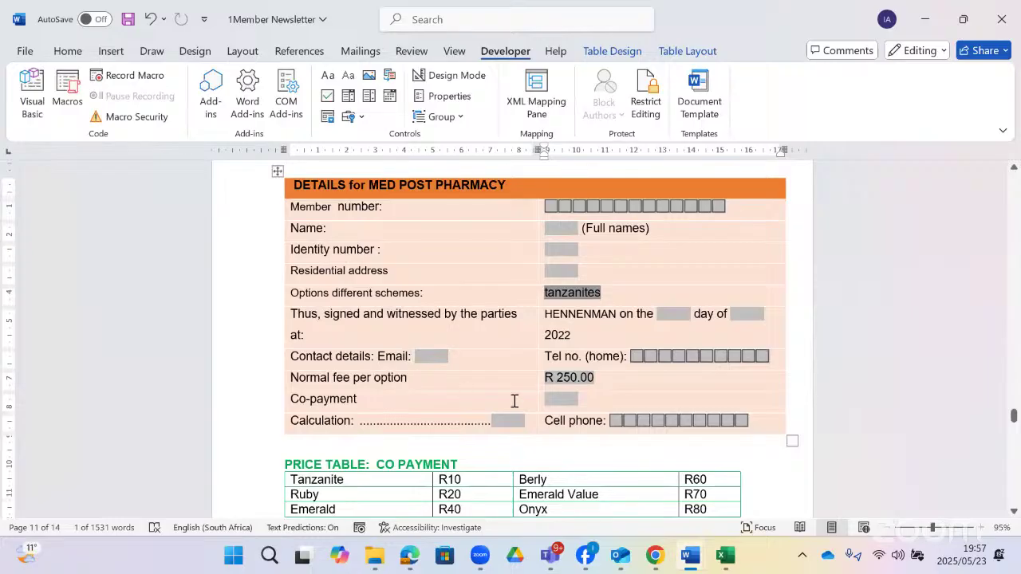
{"action": "double_click", "coordinate": [516, 421]}
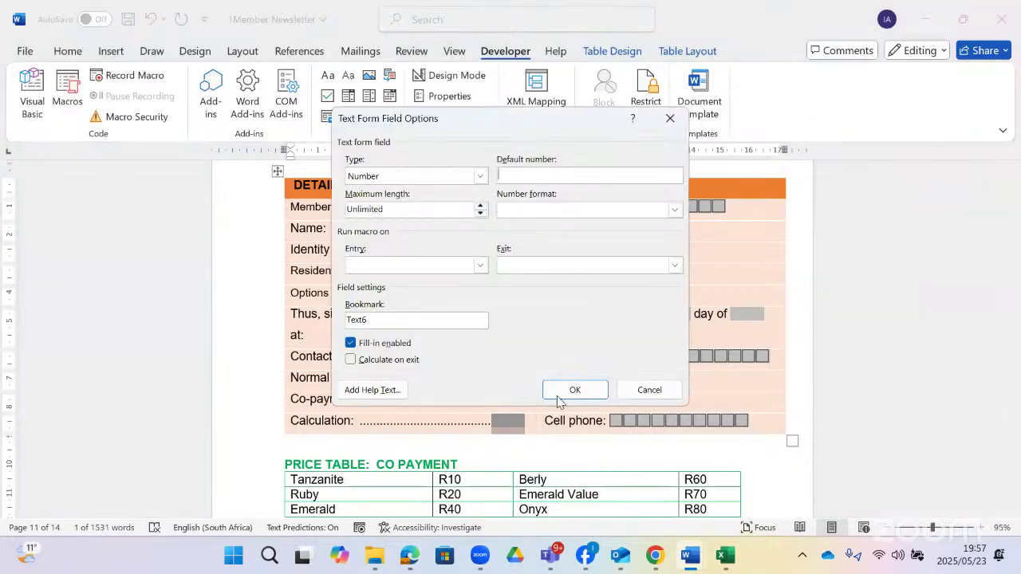
{"action": "left_click", "coordinate": [632, 388]}
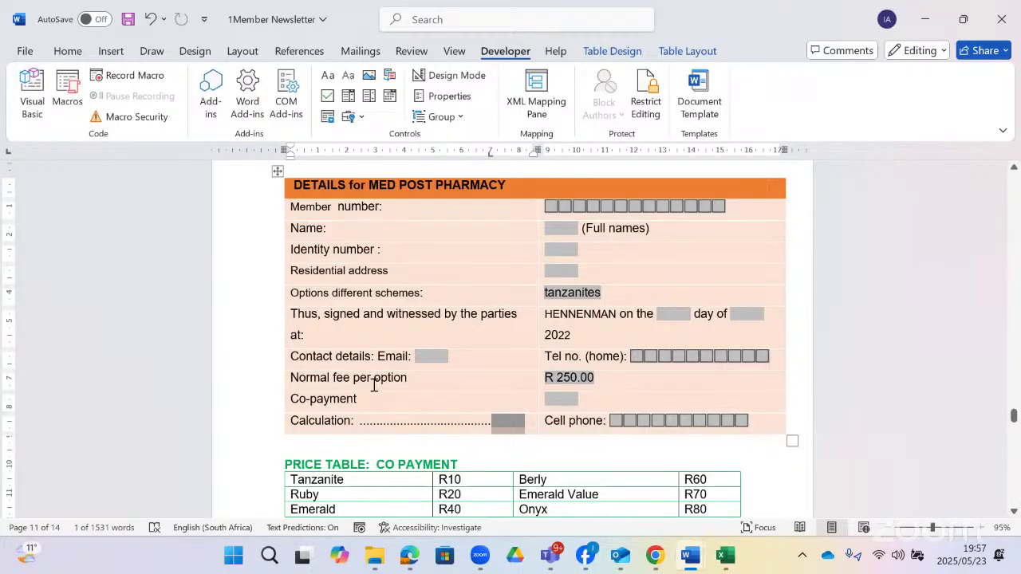
{"action": "double_click", "coordinate": [568, 377]}
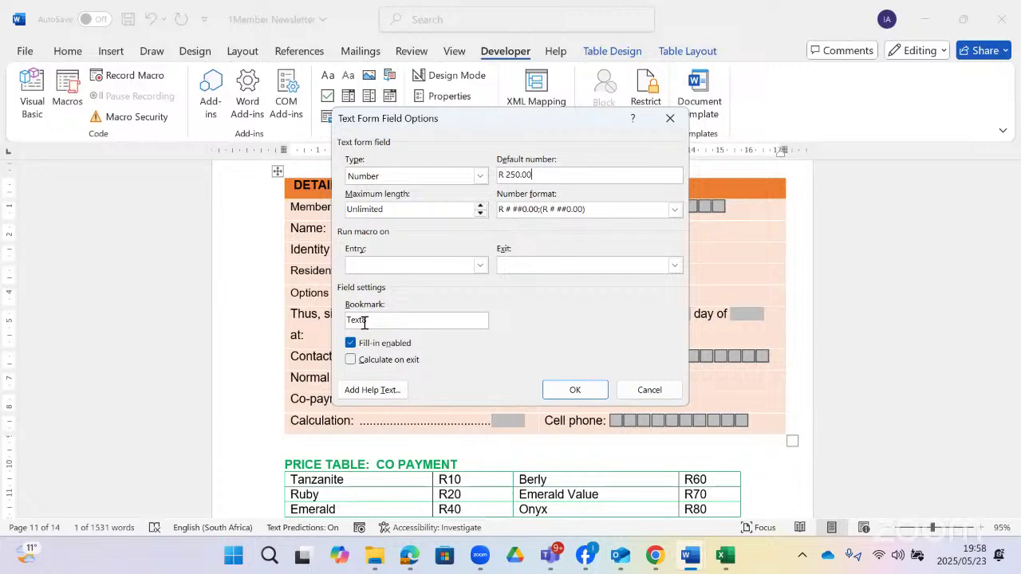
{"action": "left_click", "coordinate": [643, 391]}
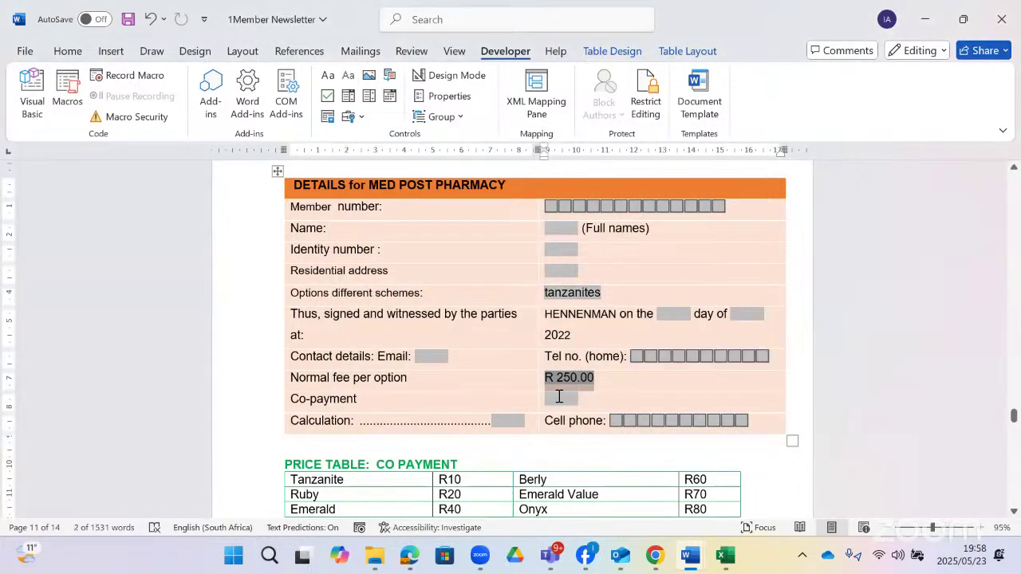
{"action": "double_click", "coordinate": [561, 399]}
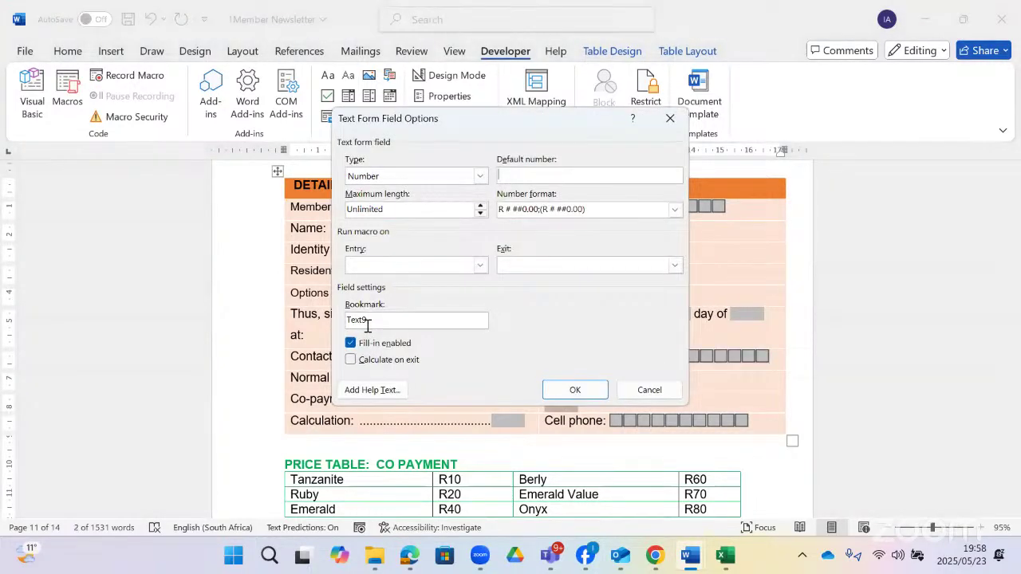
{"action": "left_click", "coordinate": [649, 390]}
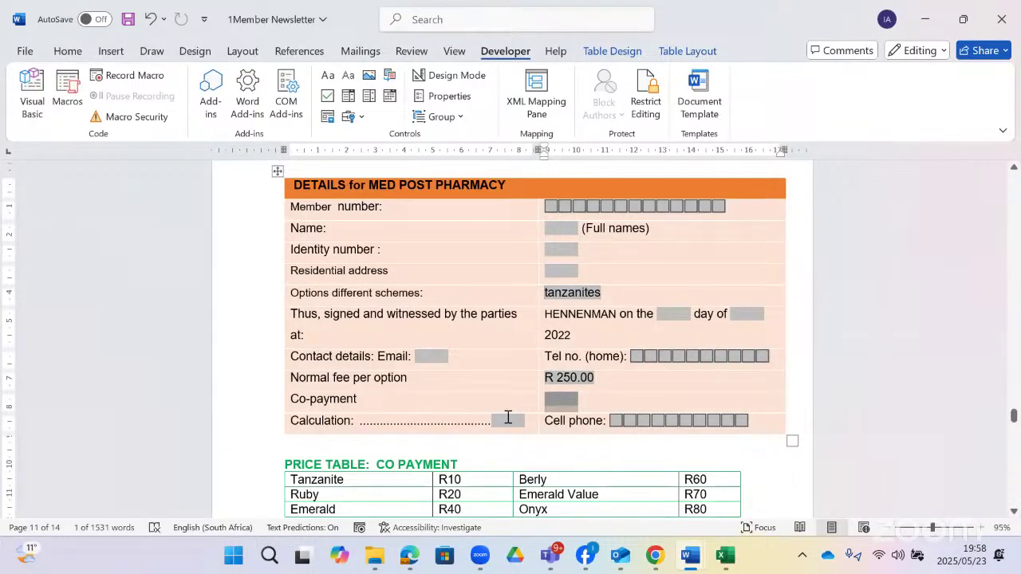
- Change the Calculation field's type to Calculation and start its expression with '='
{"action": "double_click", "coordinate": [507, 418]}
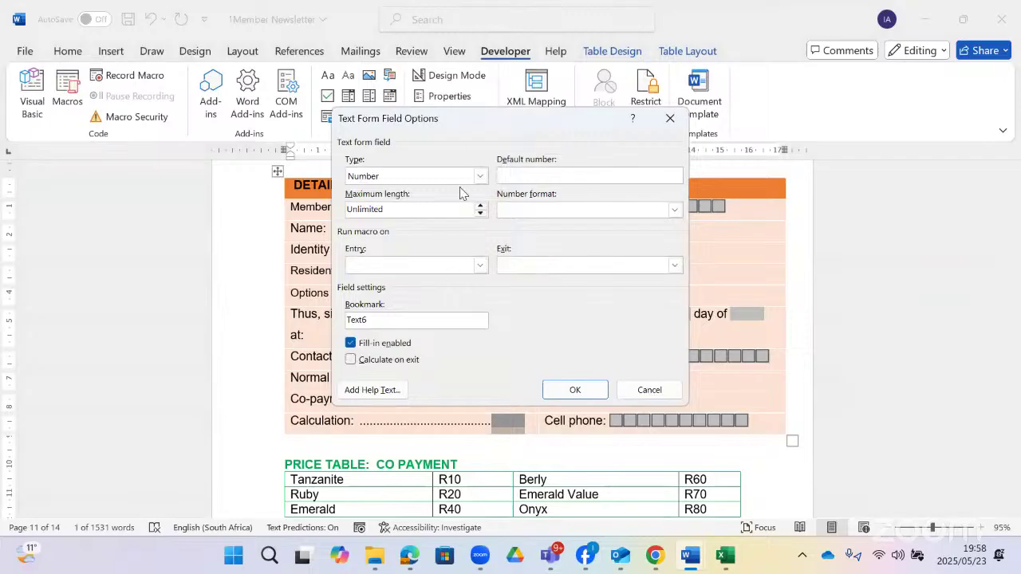
{"action": "left_click", "coordinate": [479, 175]}
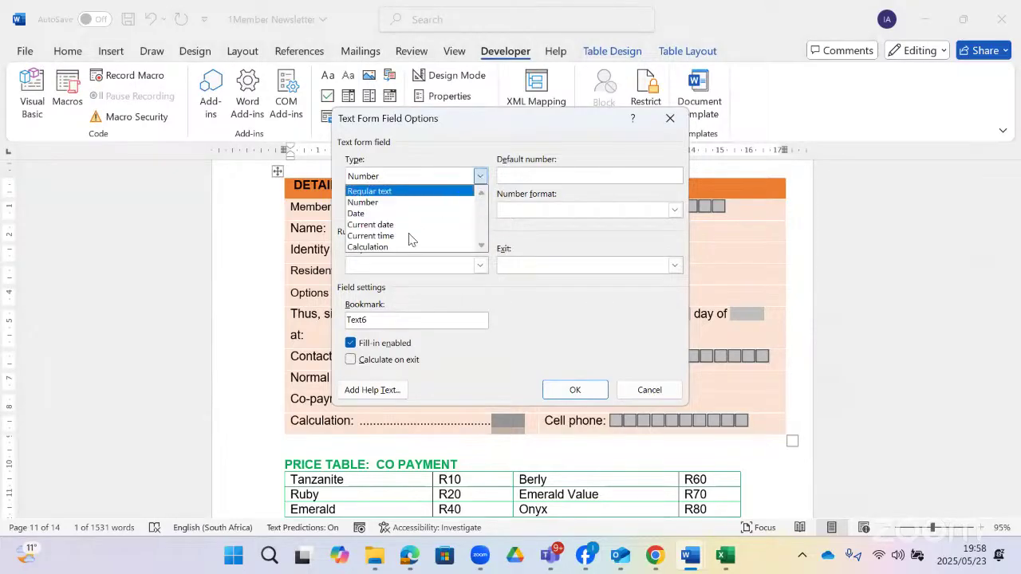
{"action": "left_click", "coordinate": [405, 247]}
{"action": "left_click", "coordinate": [515, 177]}
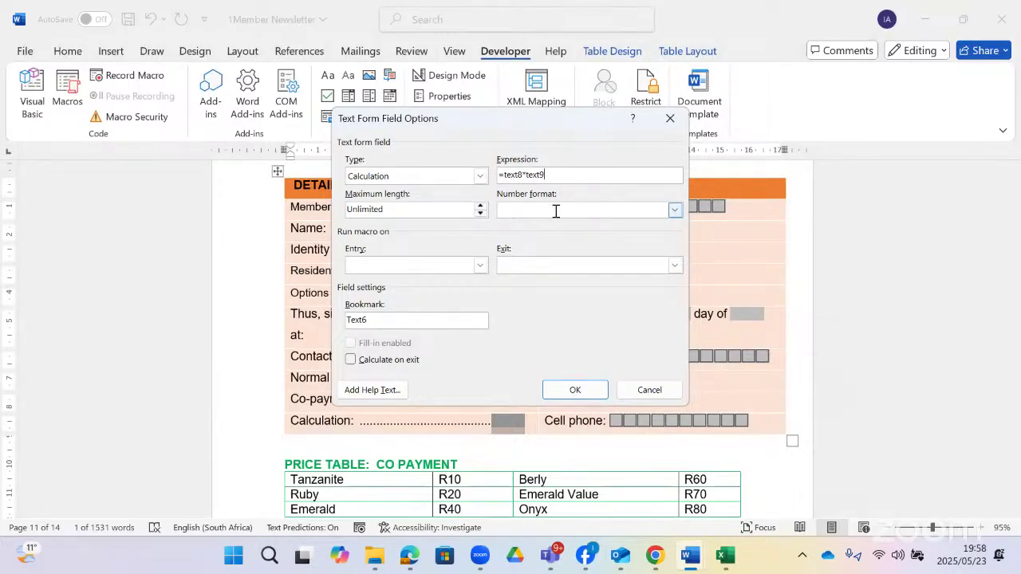
- Make the Calculation field calculate on exit and give Co-payment a default value of 5
{"action": "left_click", "coordinate": [351, 359]}
{"action": "left_click", "coordinate": [575, 391]}
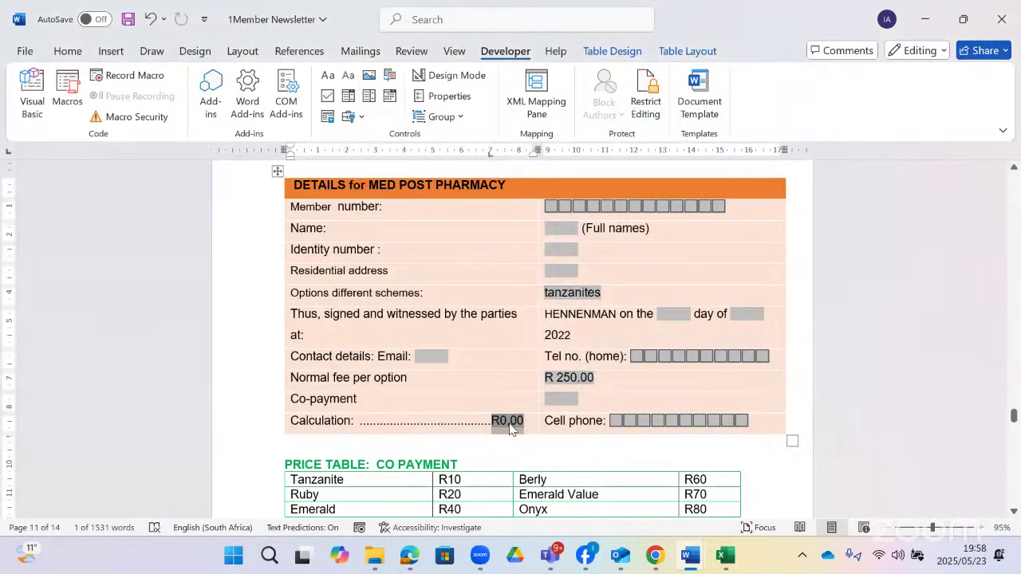
{"action": "double_click", "coordinate": [554, 400]}
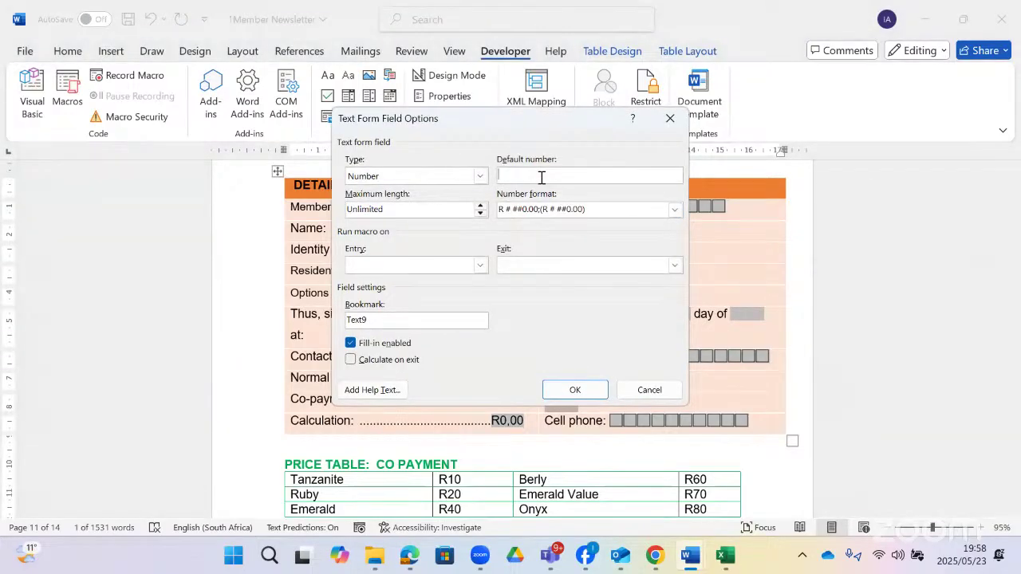
{"action": "type", "text": "5"}
{"action": "left_click", "coordinate": [571, 389]}
- Reconfirm the Calculation field so it shows R1250,00, then glance at the exam question paper
{"action": "double_click", "coordinate": [507, 421]}
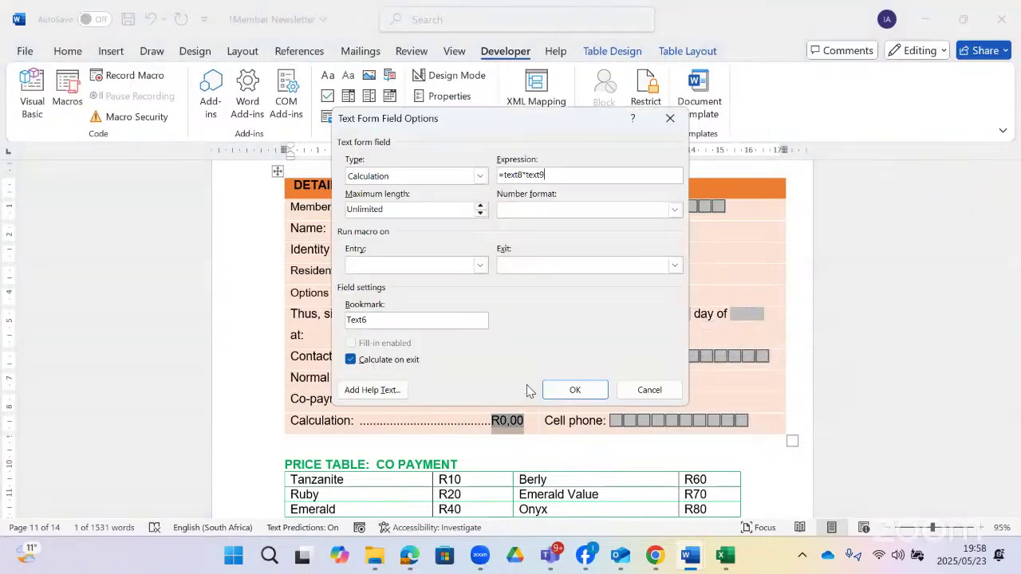
{"action": "left_click", "coordinate": [571, 388]}
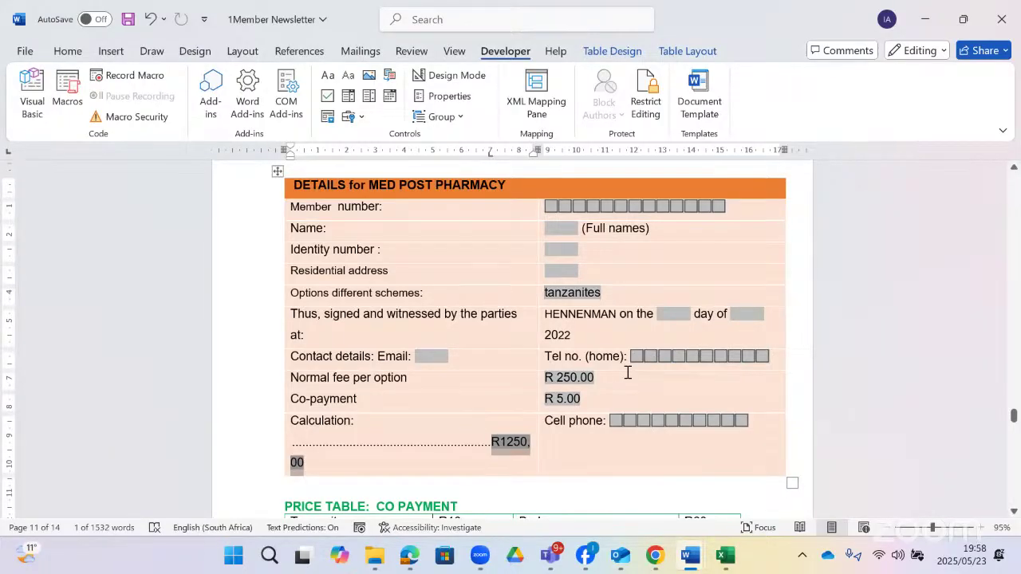
{"action": "key", "text": "alt+Tab"}
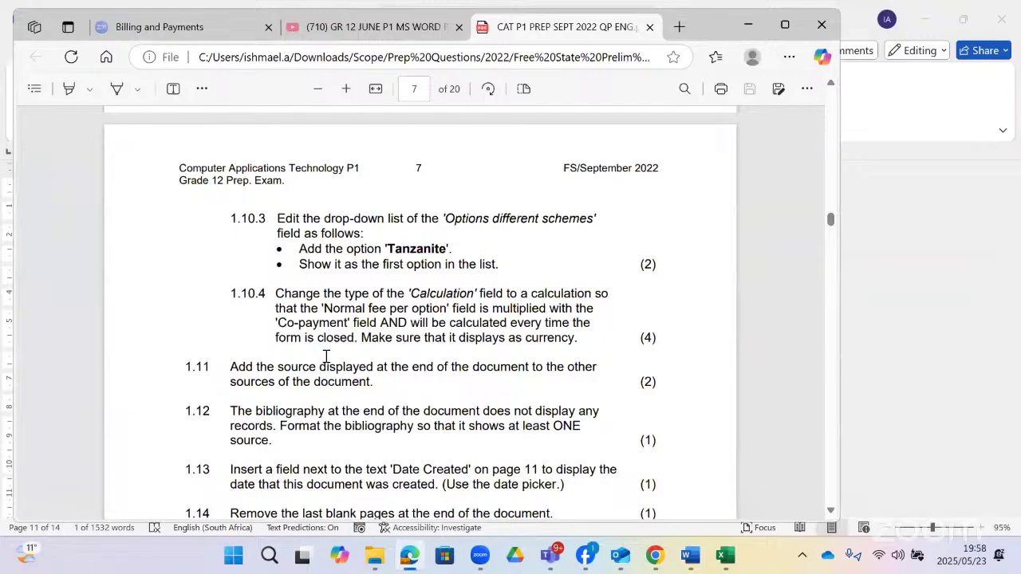
{"action": "key", "text": "alt+Tab"}
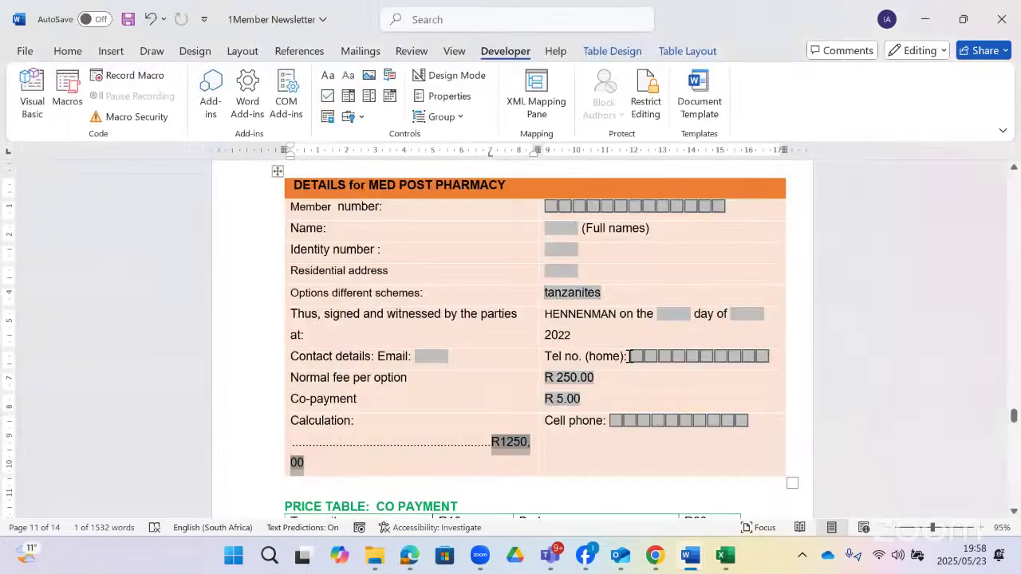
- Set the first Tel no. check box to an exact size of 16 pt
{"action": "double_click", "coordinate": [635, 356]}
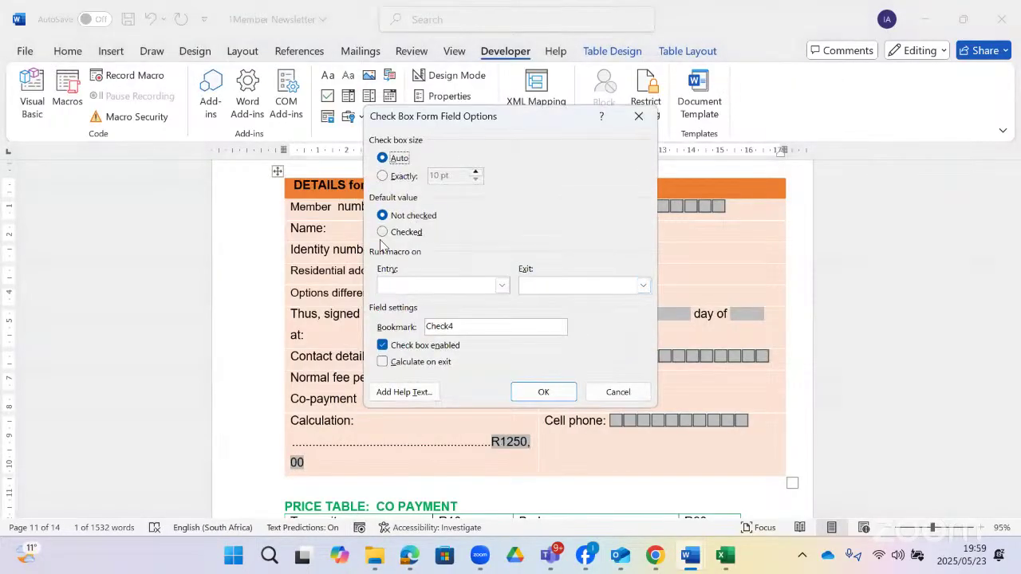
{"action": "left_click", "coordinate": [401, 233]}
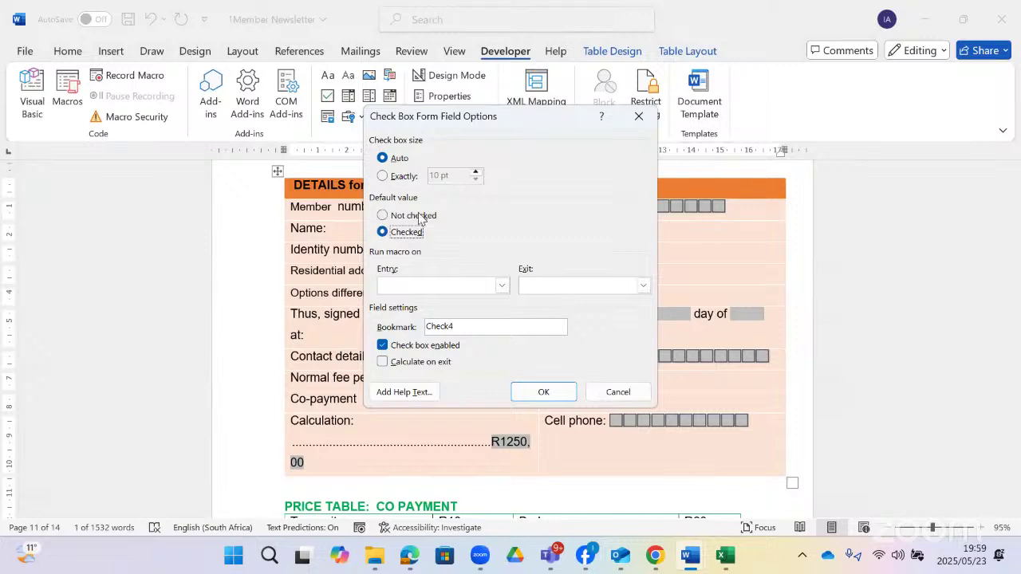
{"action": "left_click", "coordinate": [420, 217]}
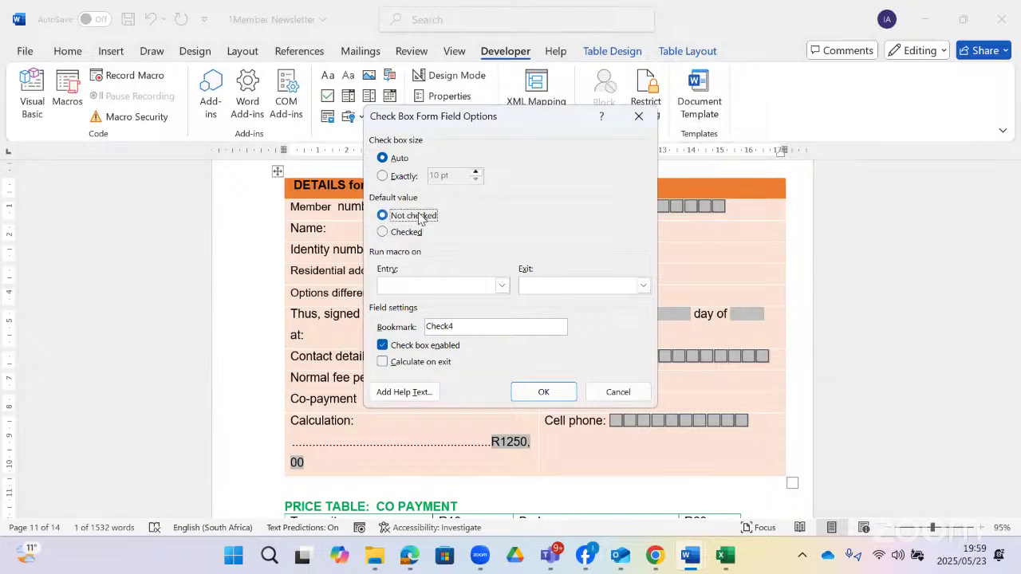
{"action": "left_click", "coordinate": [383, 175]}
{"action": "left_click", "coordinate": [477, 173]}
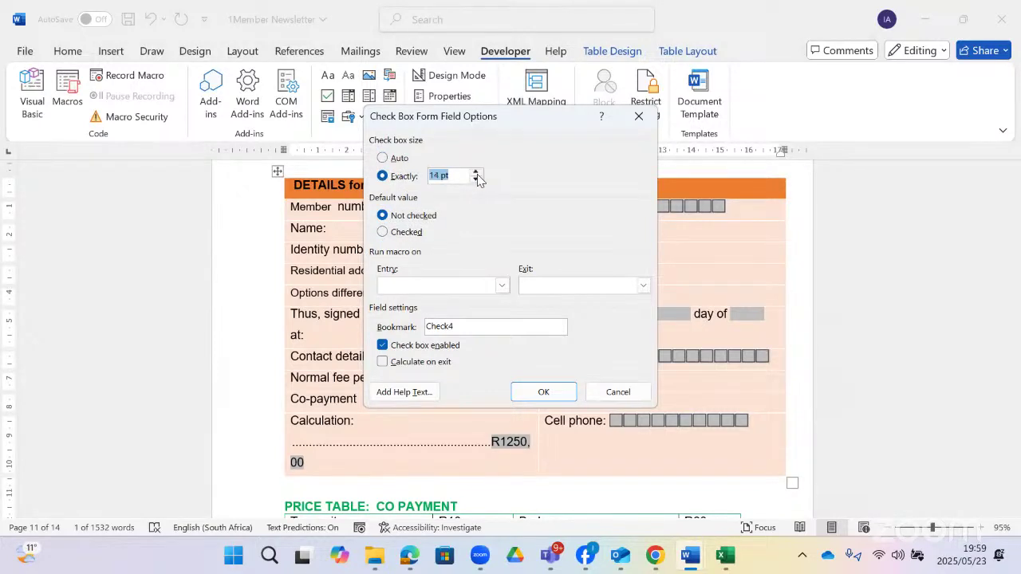
{"action": "left_click", "coordinate": [476, 173]}
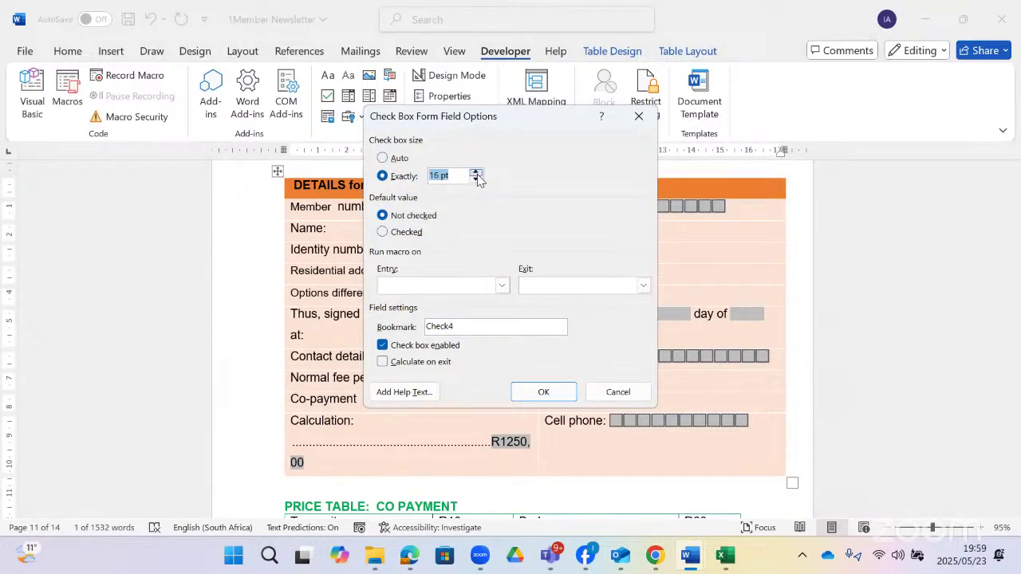
{"action": "left_click", "coordinate": [524, 391]}
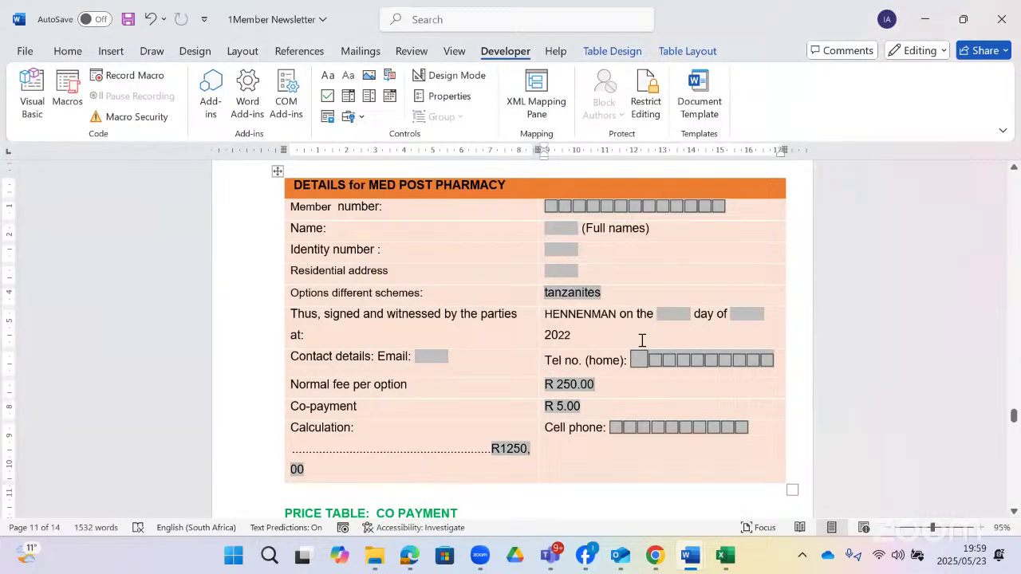
- Make the Tel no. check box checked by default
{"action": "double_click", "coordinate": [638, 359]}
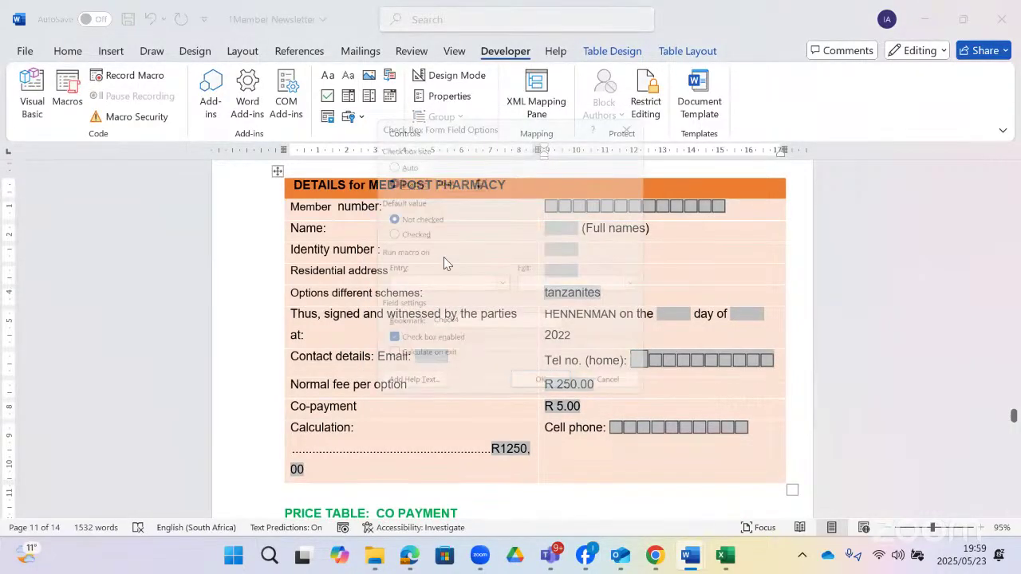
{"action": "left_click", "coordinate": [403, 232]}
{"action": "left_click", "coordinate": [520, 397]}
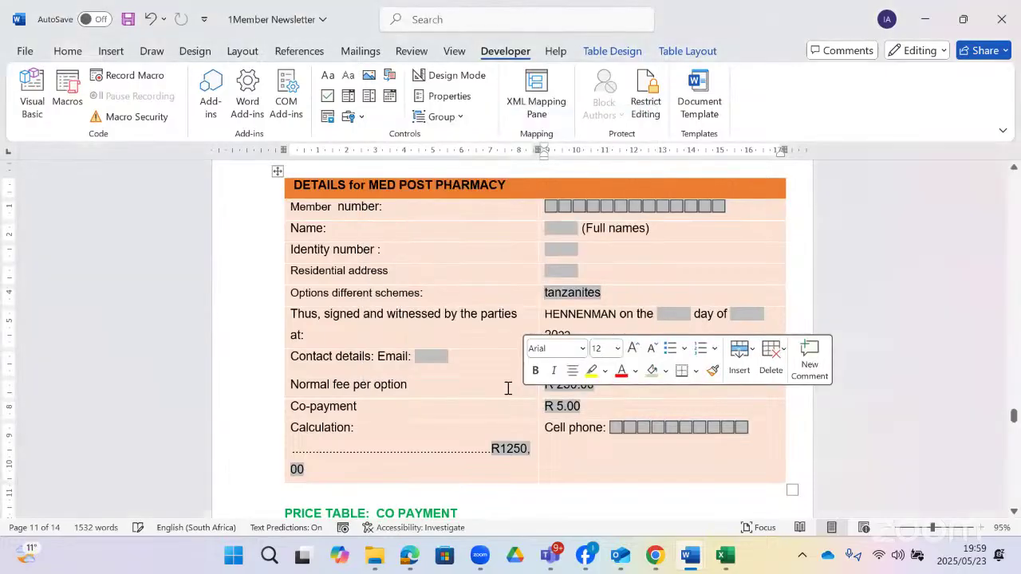
- Add an empty line in the Calculation cell and browse legacy form fields without inserting one
{"action": "scroll", "coordinate": [572, 375], "scroll_direction": "down", "scroll_amount": 2}
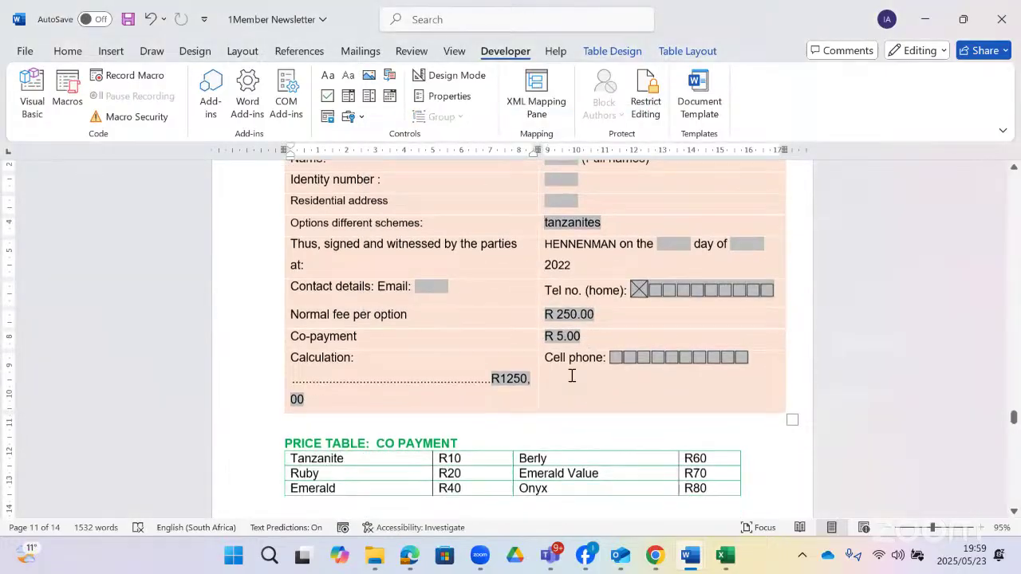
{"action": "left_click", "coordinate": [346, 393]}
{"action": "key", "text": "Return"}
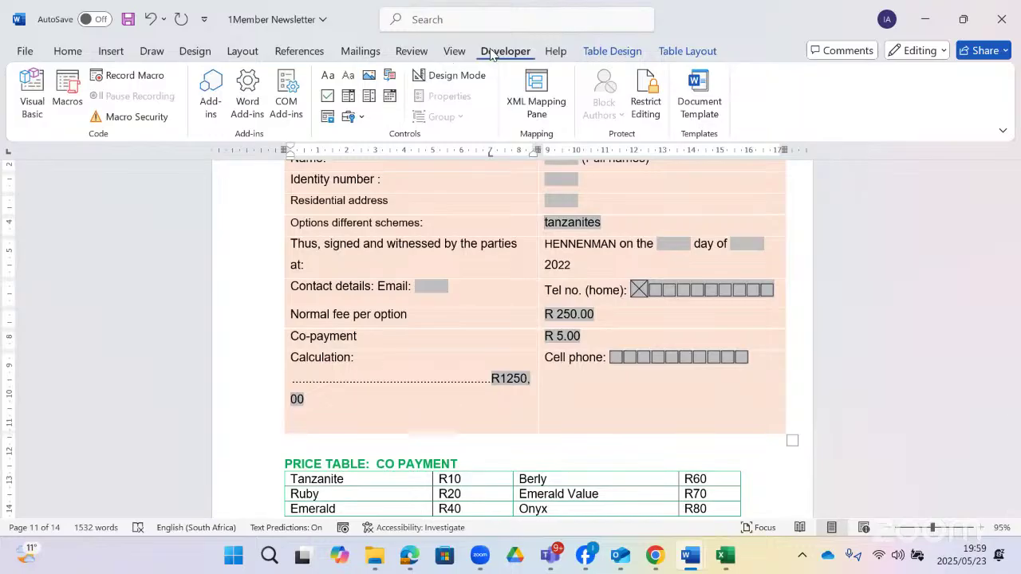
{"action": "left_click", "coordinate": [351, 117]}
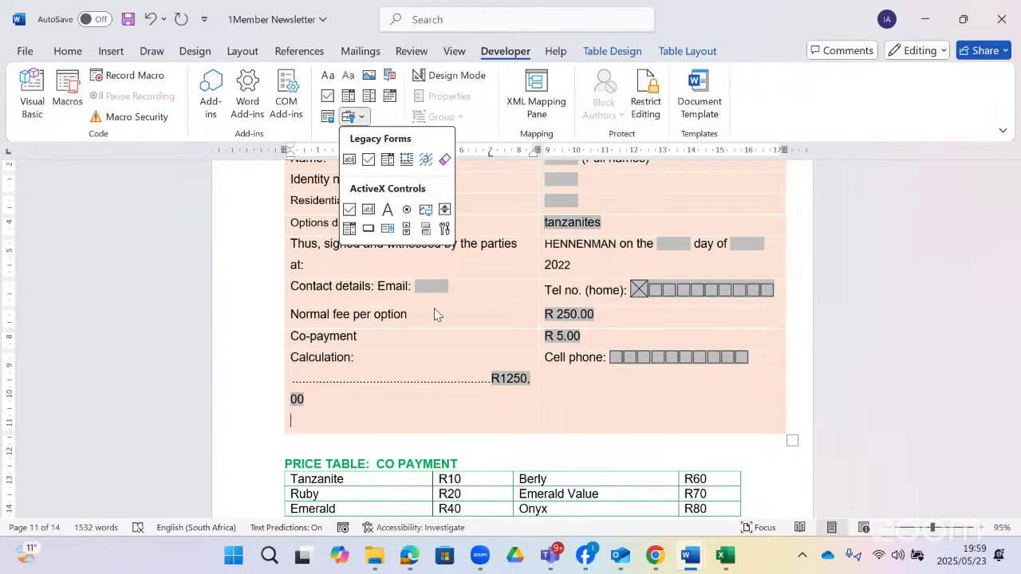
{"action": "left_click", "coordinate": [329, 405]}
{"action": "scroll", "coordinate": [329, 405], "scroll_direction": "down", "scroll_amount": 1}
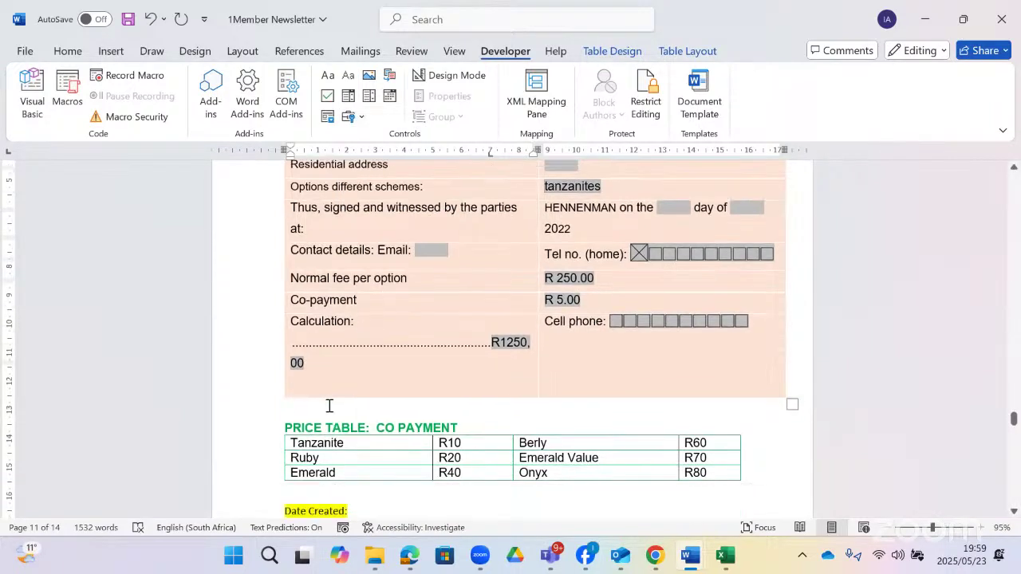
{"action": "scroll", "coordinate": [329, 405], "scroll_direction": "down", "scroll_amount": 5}
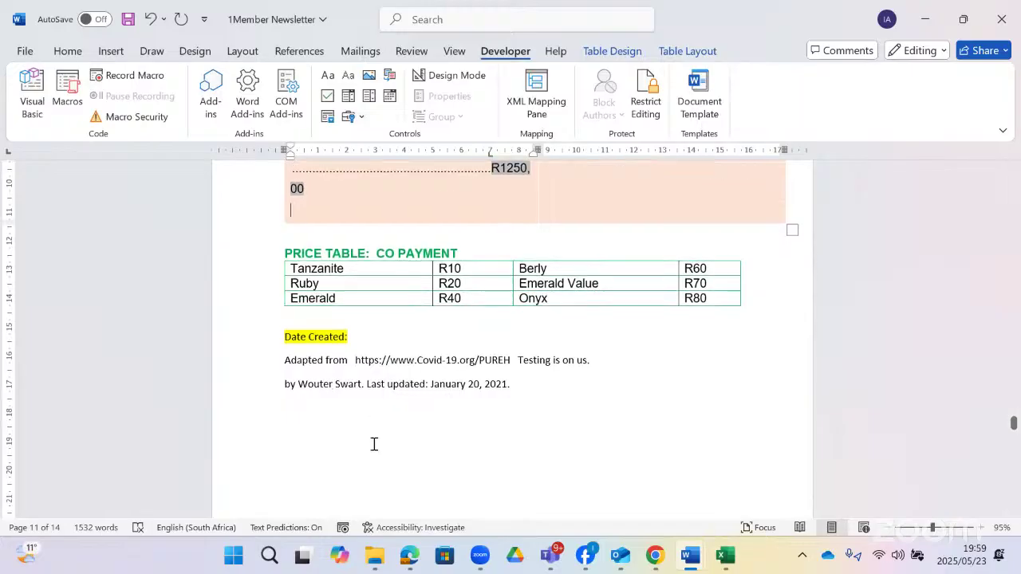
{"action": "left_click", "coordinate": [416, 561]}
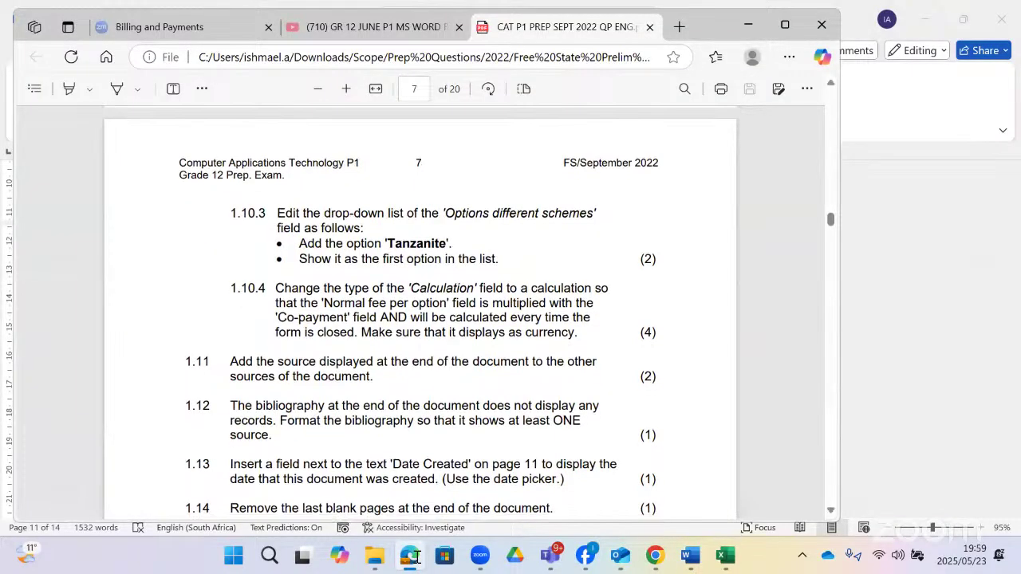
{"action": "scroll", "coordinate": [416, 479], "scroll_direction": "down", "scroll_amount": 1}
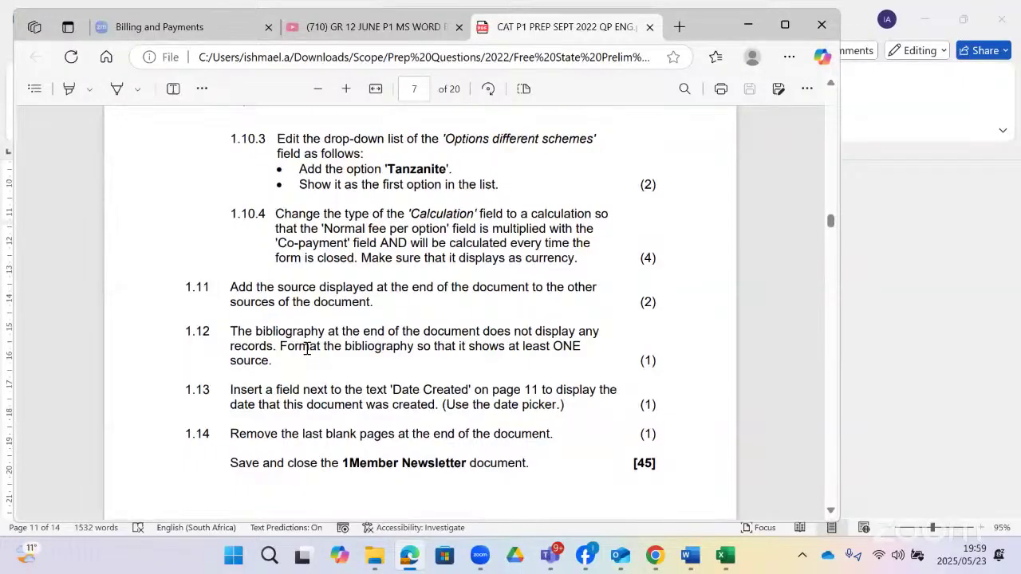
{"action": "left_click", "coordinate": [407, 556]}
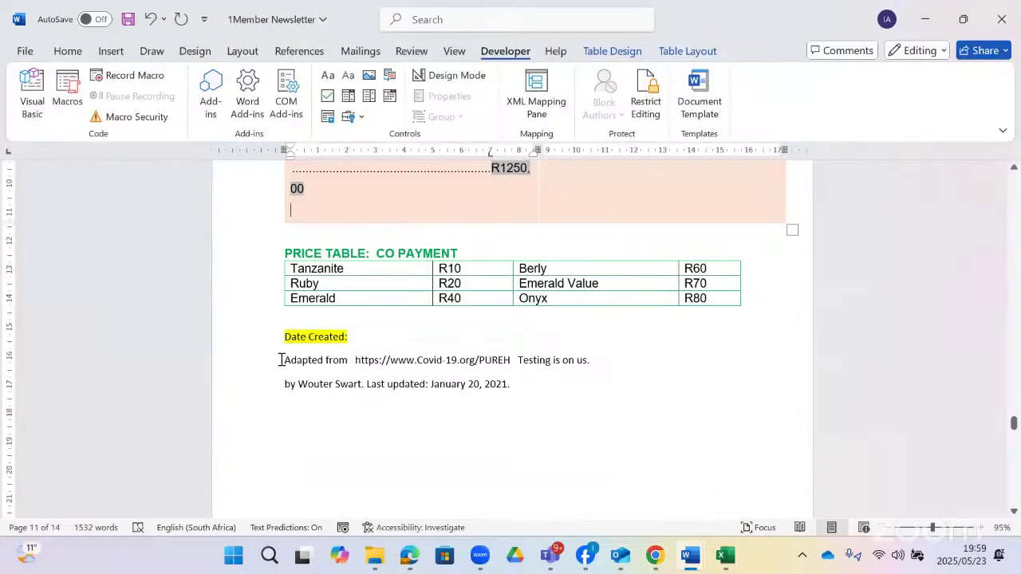
- Copy the two-line source text under Date Created and start a new source in Source Manager
{"action": "left_click_drag", "start_coordinate": [281, 360], "coordinate": [542, 394]}
{"action": "right_click", "coordinate": [442, 362]}
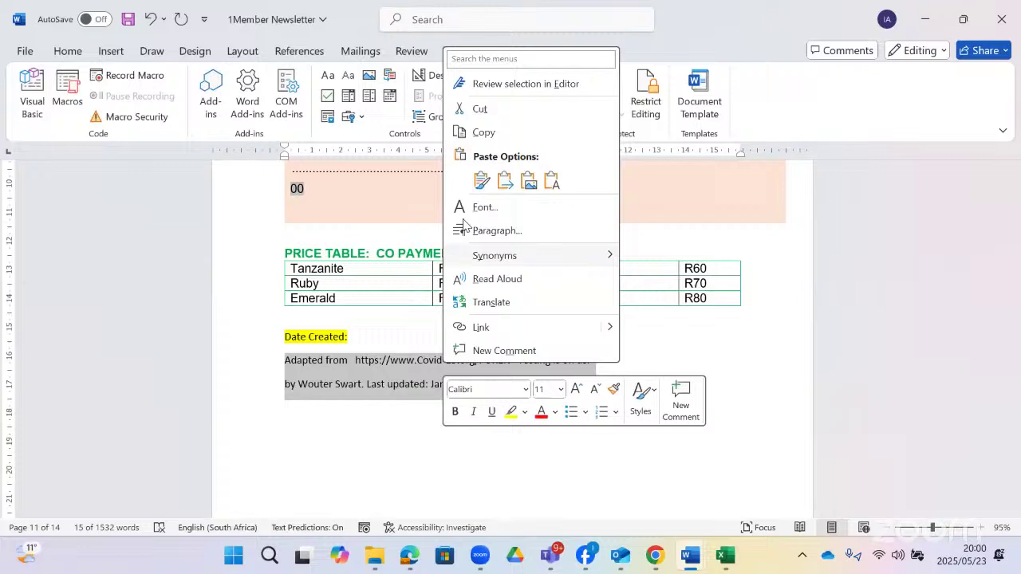
{"action": "left_click", "coordinate": [481, 132]}
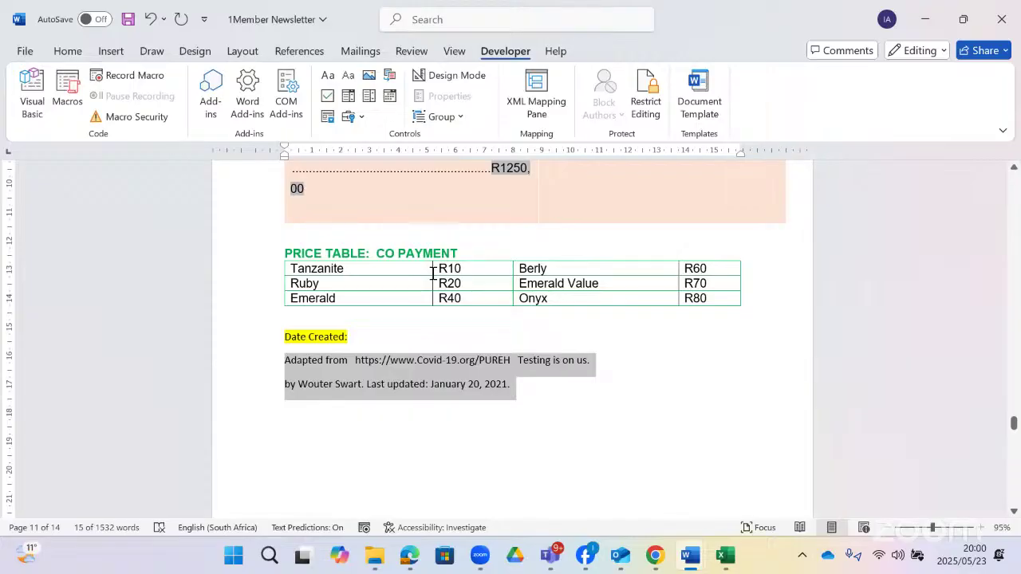
{"action": "left_click", "coordinate": [426, 17]}
{"action": "type", "text": "sour"}
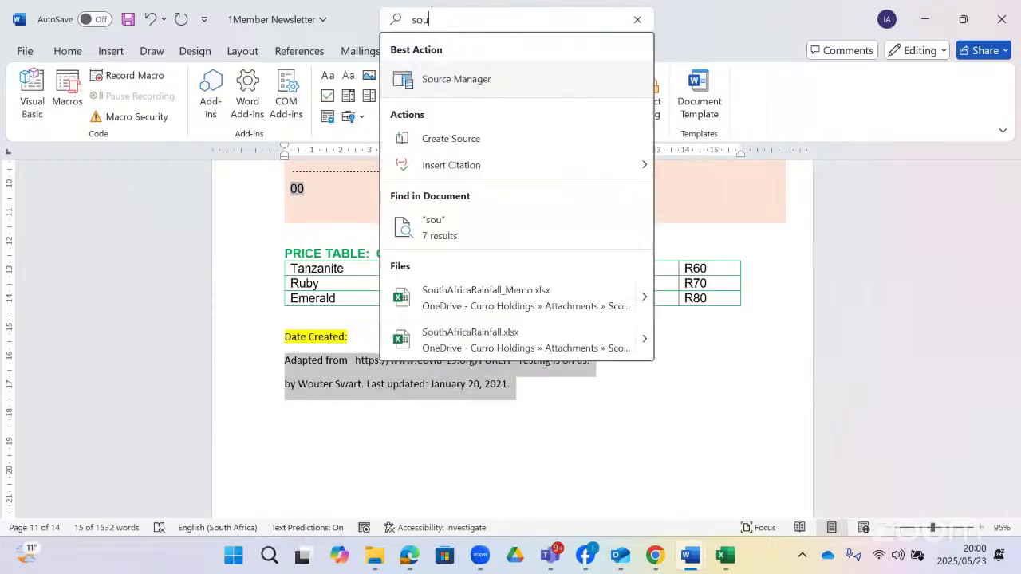
{"action": "left_click", "coordinate": [479, 82]}
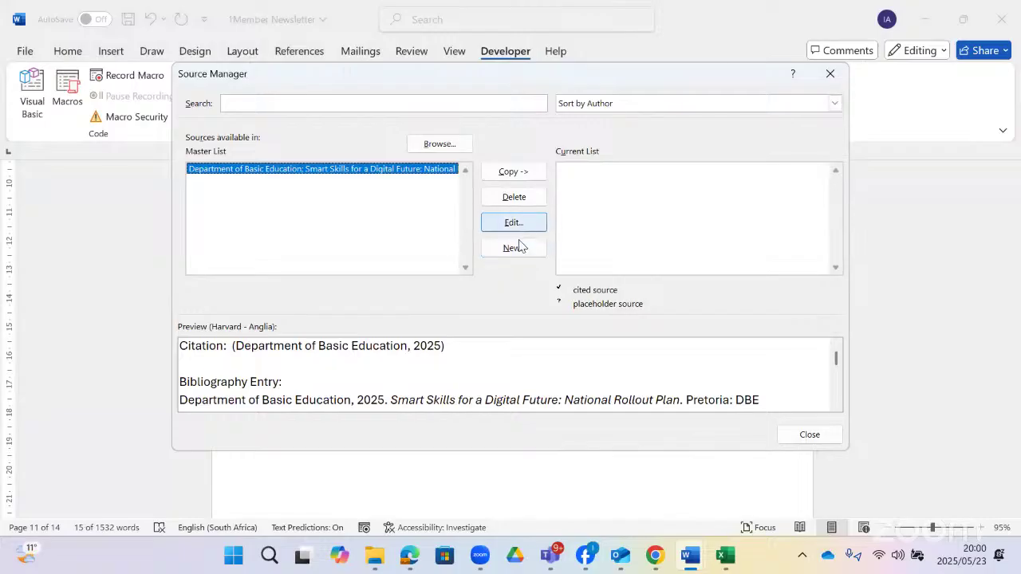
{"action": "left_click", "coordinate": [517, 250]}
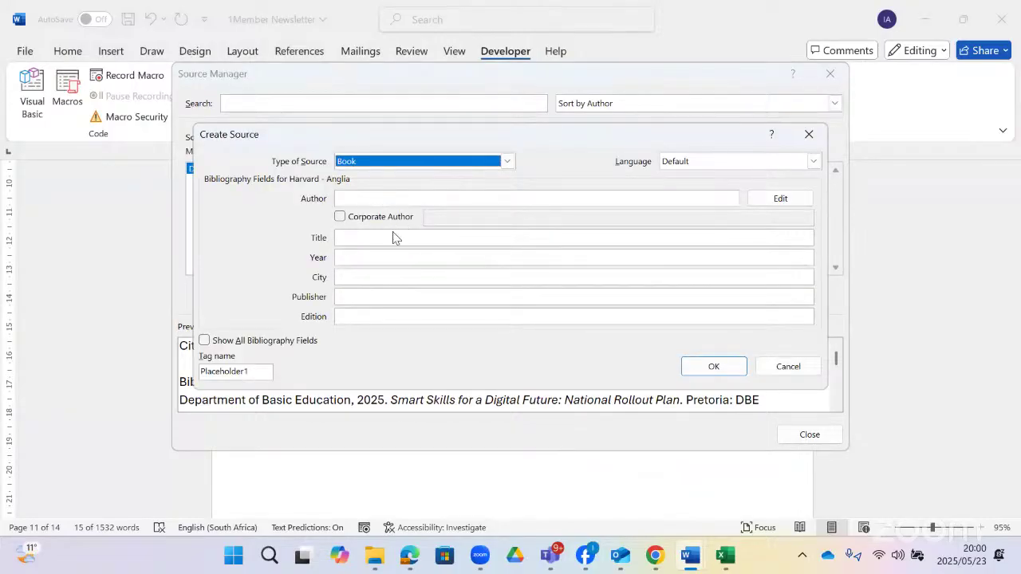
- Paste the attribution into a draft Web site source's Author and URL, then cancel it and close Source Manager
{"action": "left_click", "coordinate": [480, 34]}
{"action": "left_click", "coordinate": [401, 197]}
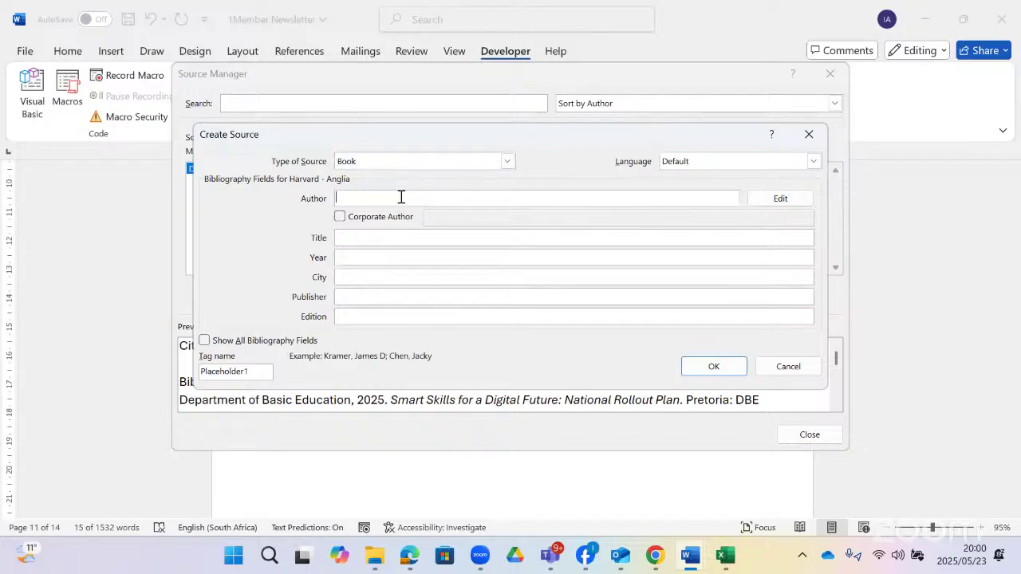
{"action": "key", "text": "ctrl+v"}
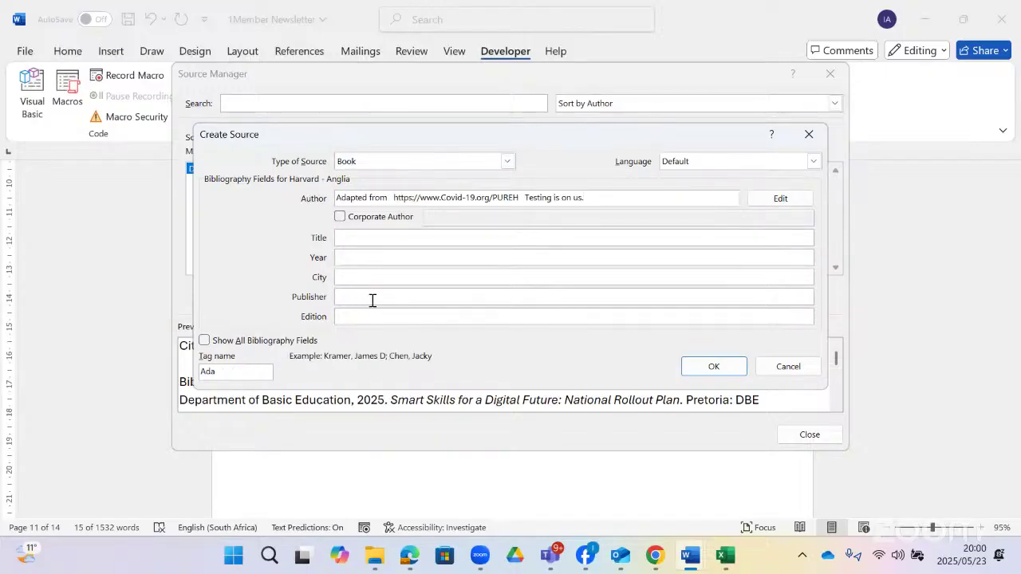
{"action": "left_click", "coordinate": [507, 161]}
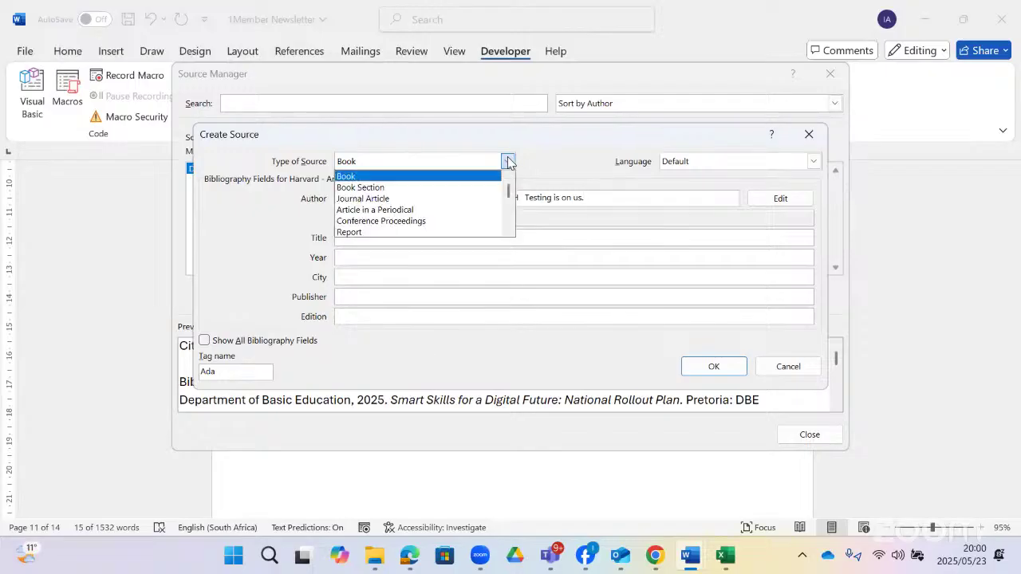
{"action": "scroll", "coordinate": [379, 224], "scroll_direction": "down", "scroll_amount": 1}
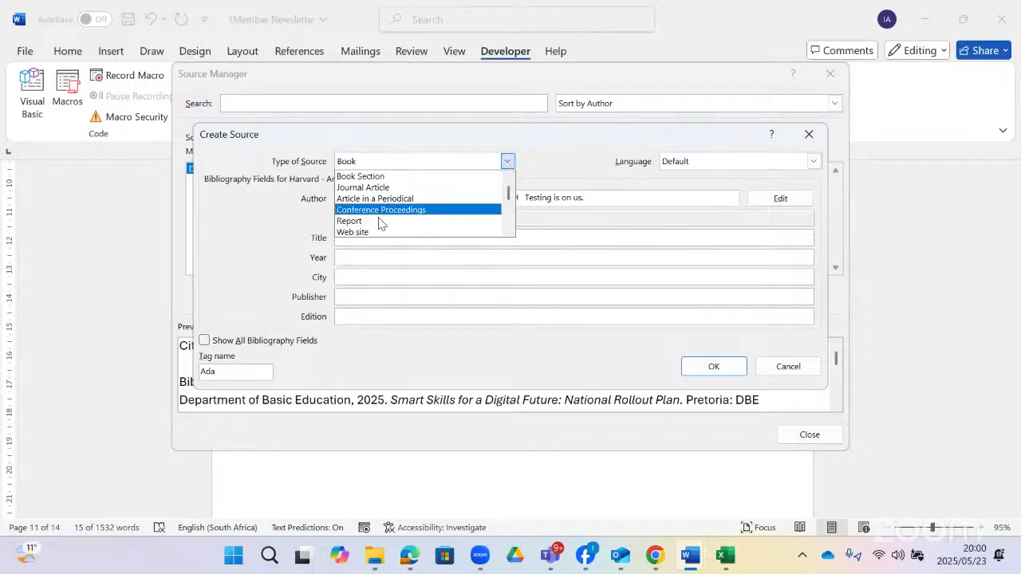
{"action": "scroll", "coordinate": [380, 223], "scroll_direction": "down", "scroll_amount": 1}
{"action": "left_click", "coordinate": [378, 222]}
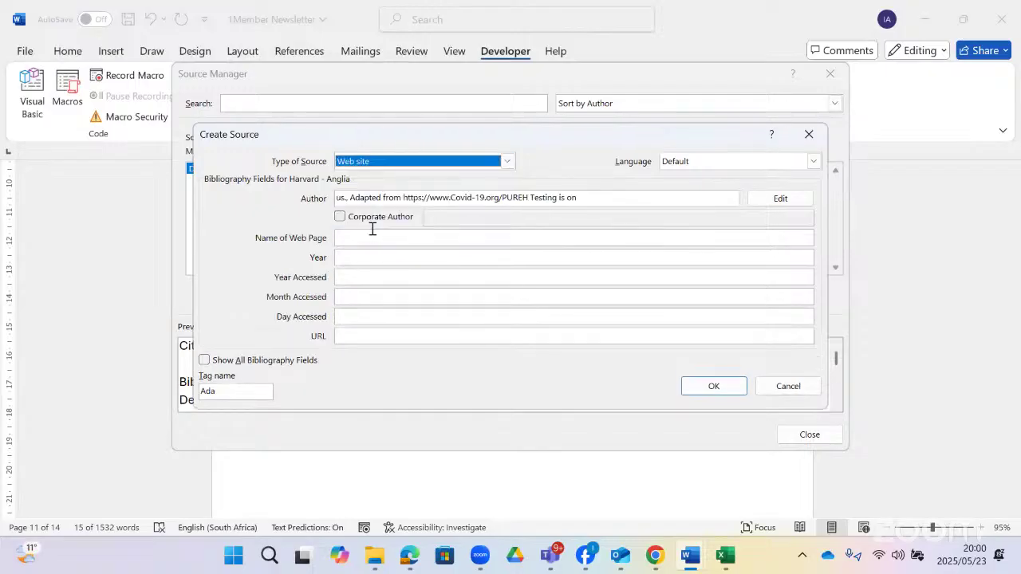
{"action": "left_click", "coordinate": [358, 337]}
{"action": "key", "text": "ctrl+v"}
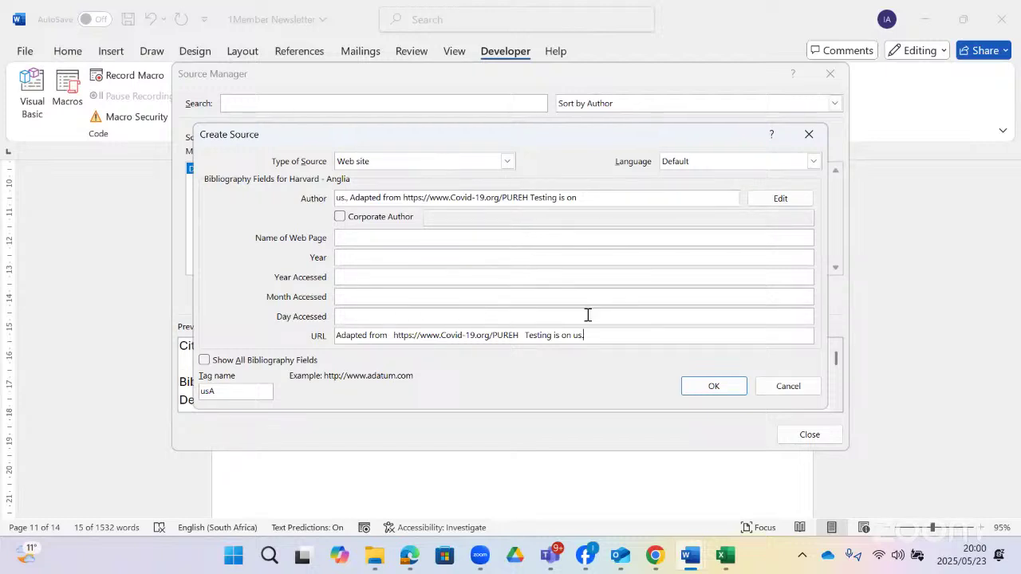
{"action": "left_click", "coordinate": [780, 387]}
{"action": "left_click", "coordinate": [809, 435]}
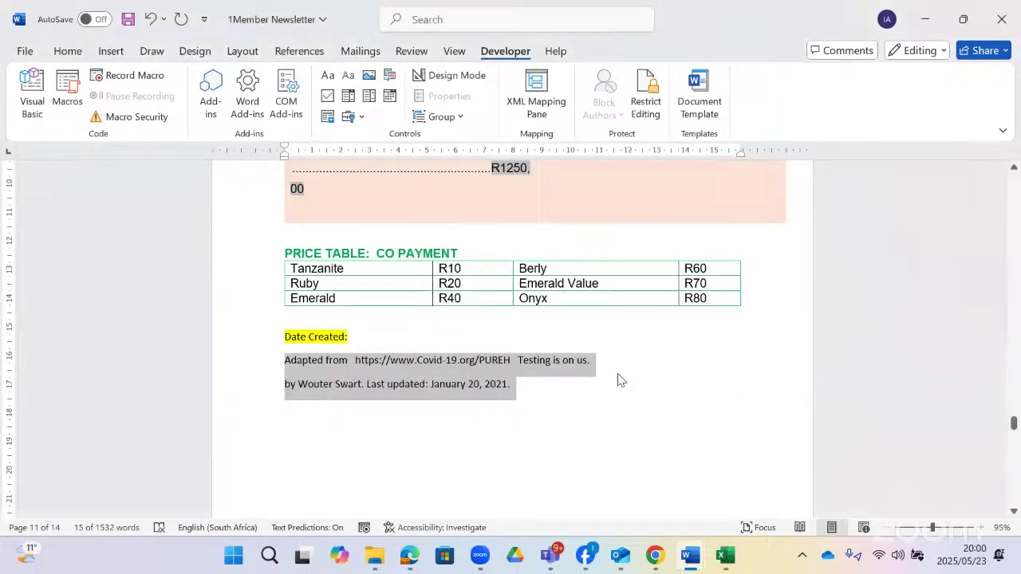
{"action": "left_click", "coordinate": [503, 395]}
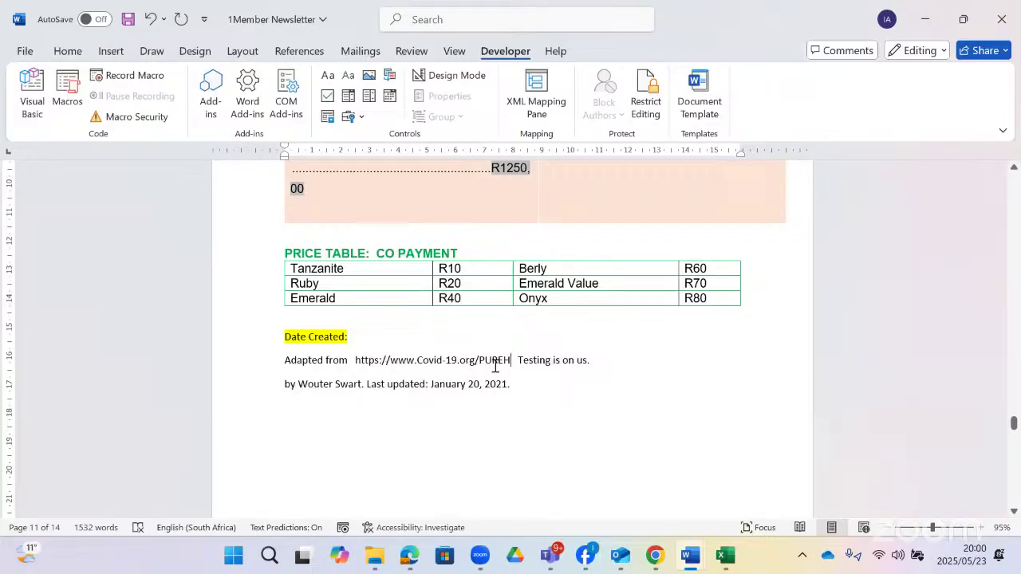
{"action": "left_click_drag", "start_coordinate": [496, 364], "coordinate": [418, 365]}
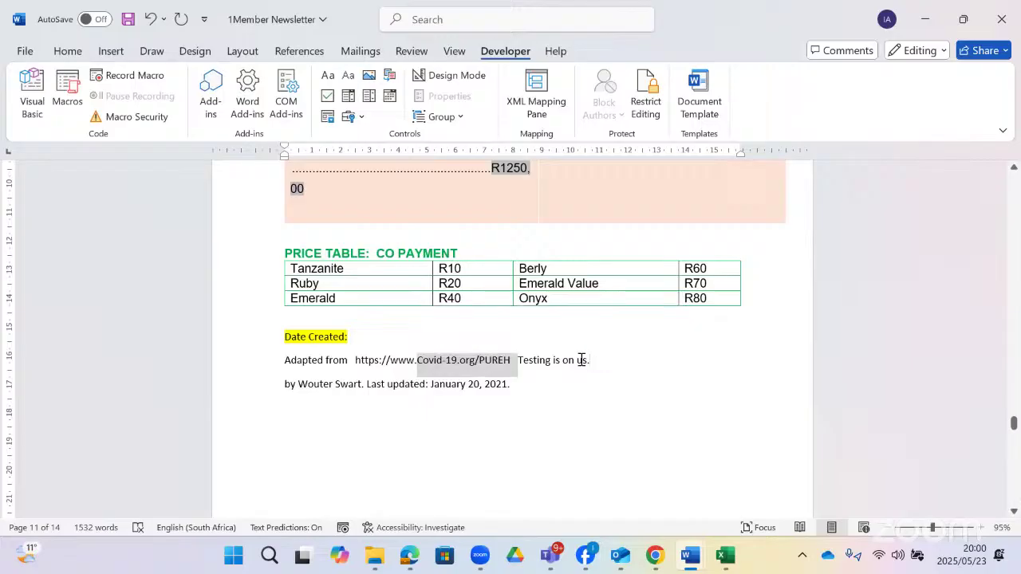
{"action": "left_click_drag", "start_coordinate": [582, 359], "coordinate": [352, 360]}
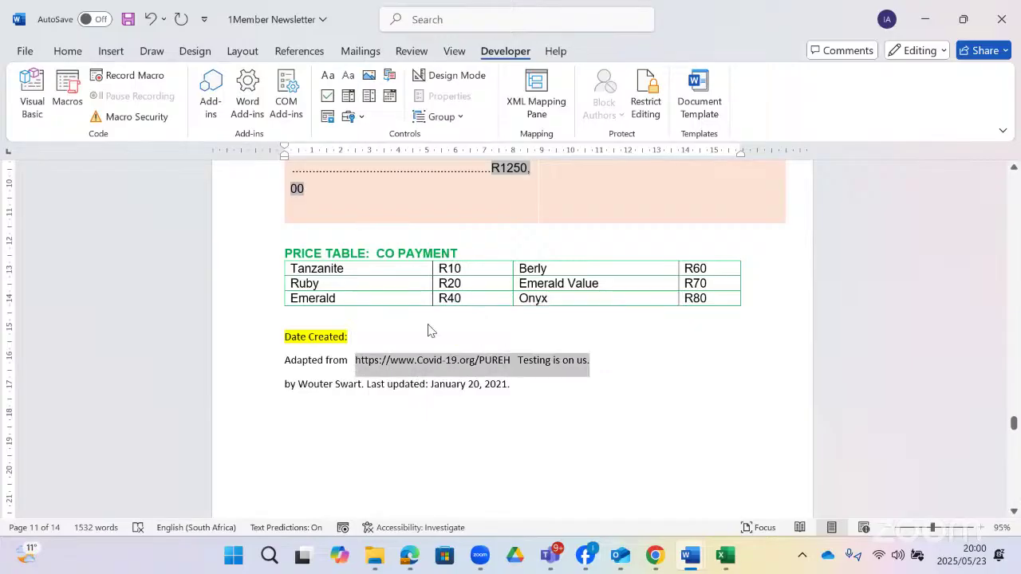
{"action": "right_click", "coordinate": [387, 364]}
{"action": "left_click", "coordinate": [437, 112]}
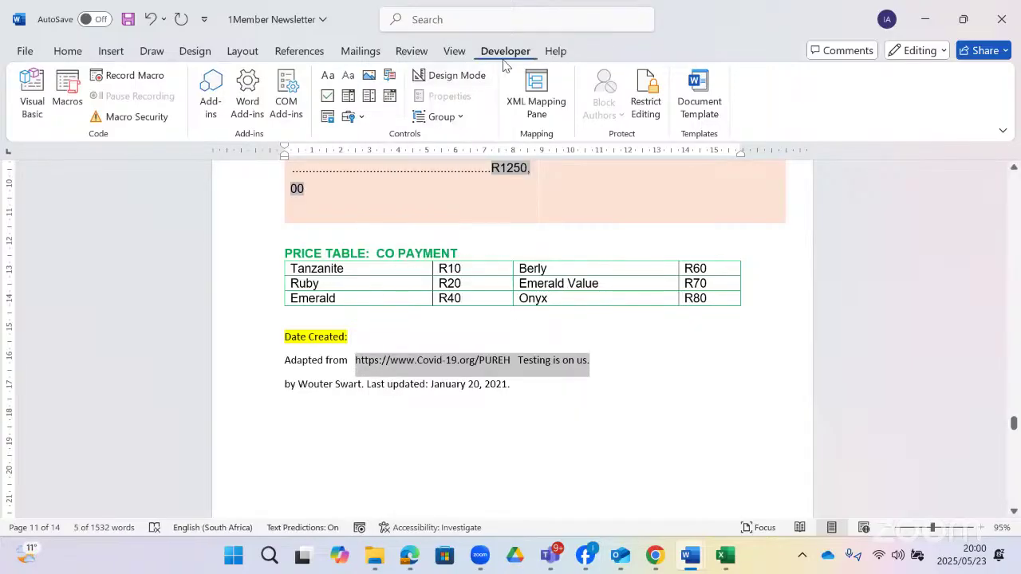
- Open Source Manager through the search box and start a new source
{"action": "left_click", "coordinate": [460, 19]}
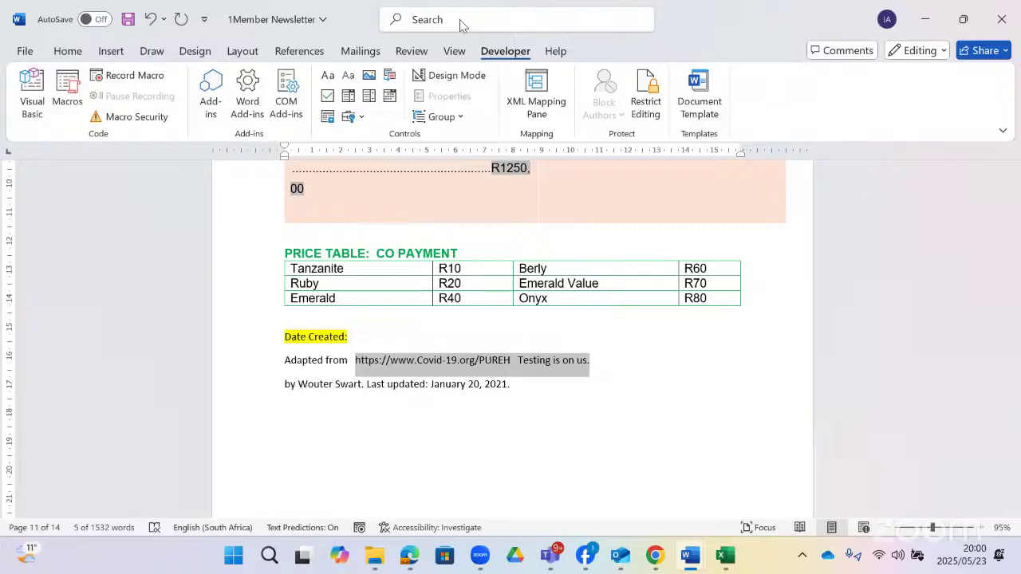
{"action": "type", "text": "sour"}
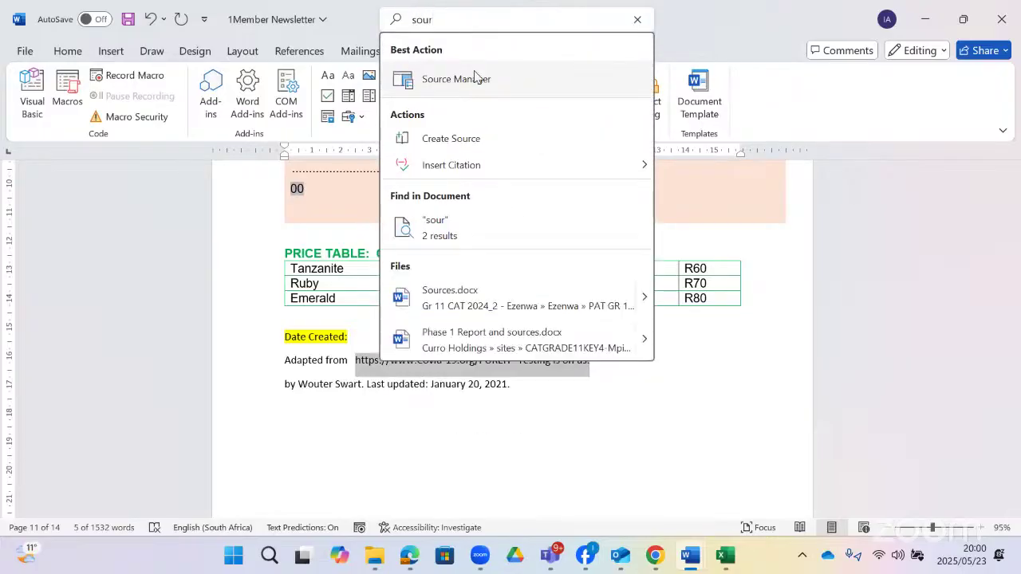
{"action": "left_click", "coordinate": [478, 79]}
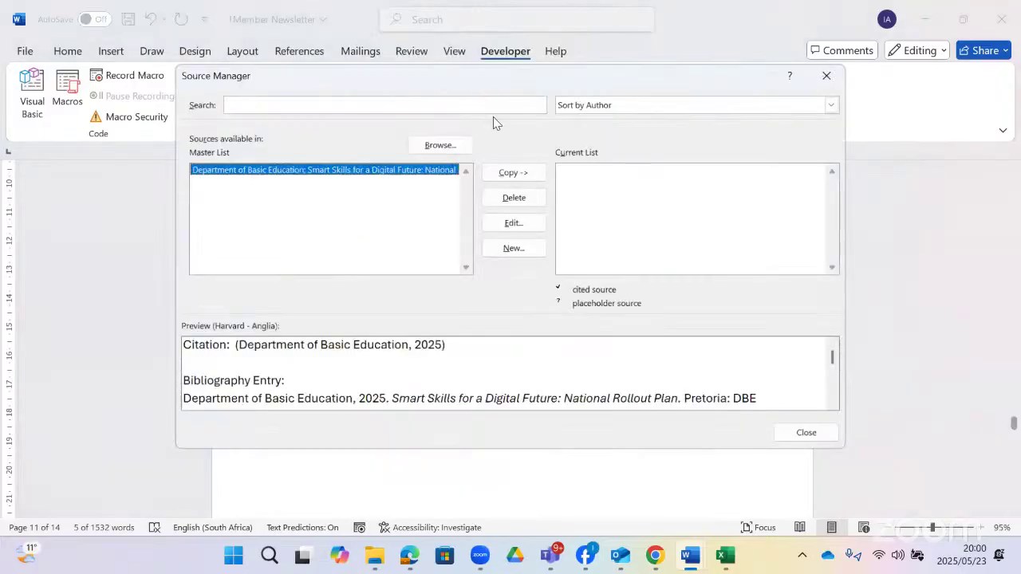
{"action": "left_click", "coordinate": [514, 249]}
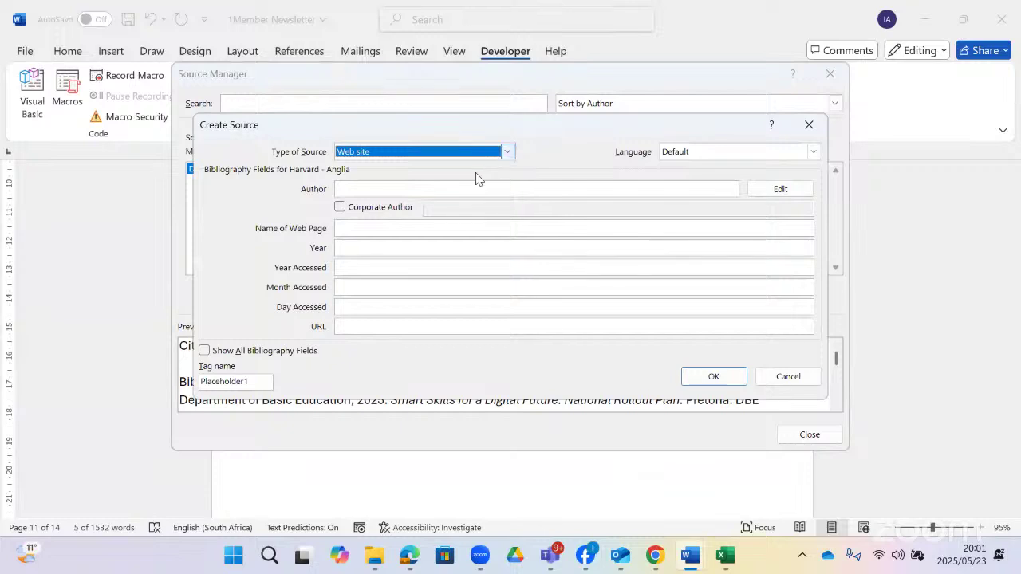
{"action": "key", "text": "Tab"}
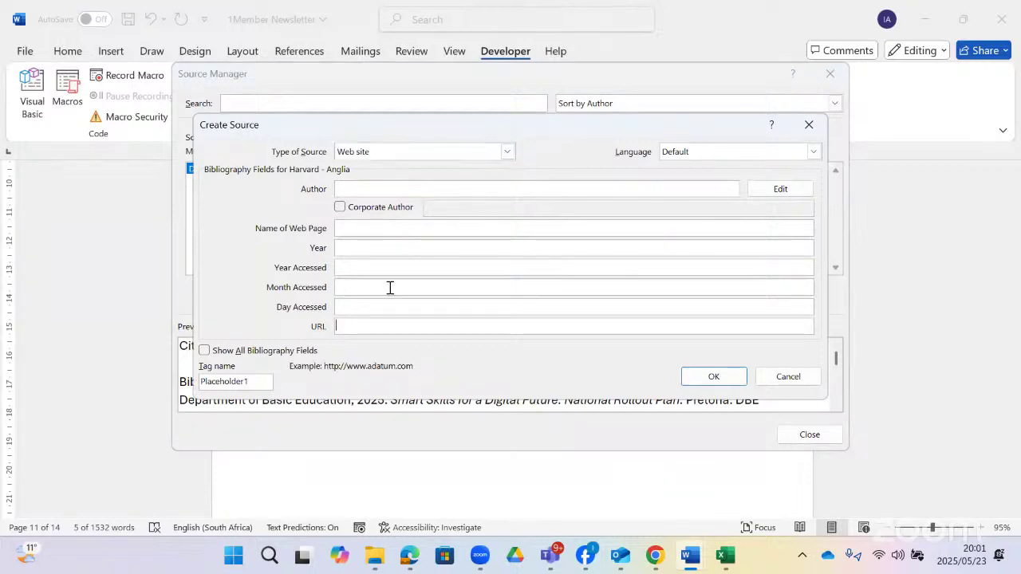
{"action": "key", "text": "ctrl+v"}
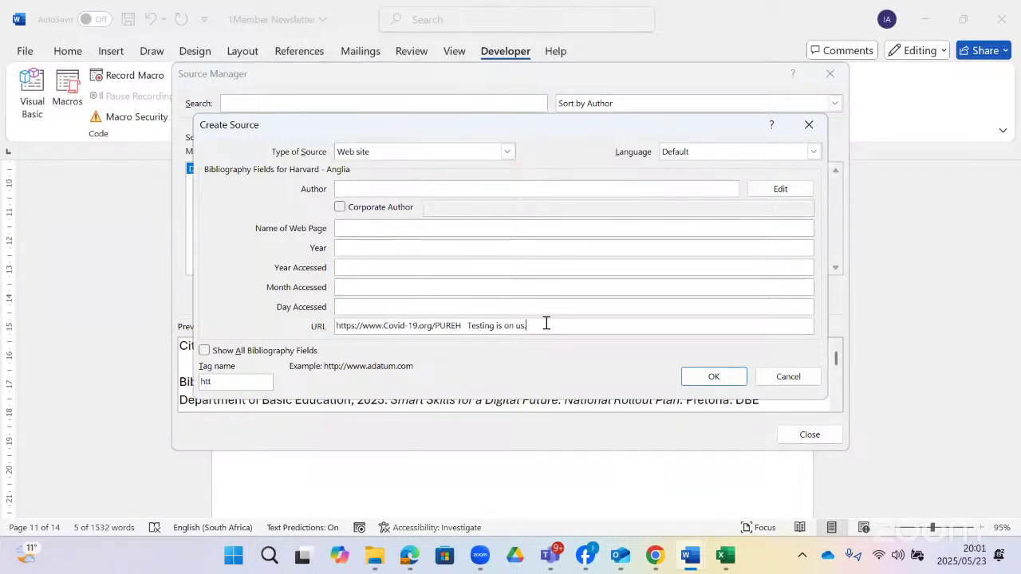
{"action": "left_click_drag", "start_coordinate": [526, 325], "coordinate": [469, 326]}
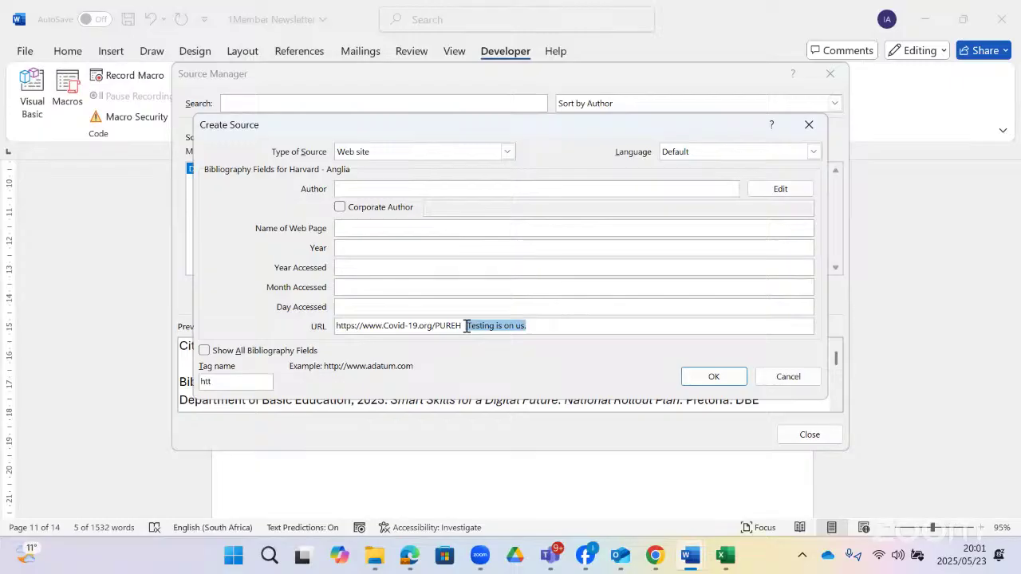
{"action": "key", "text": "BackSpace"}
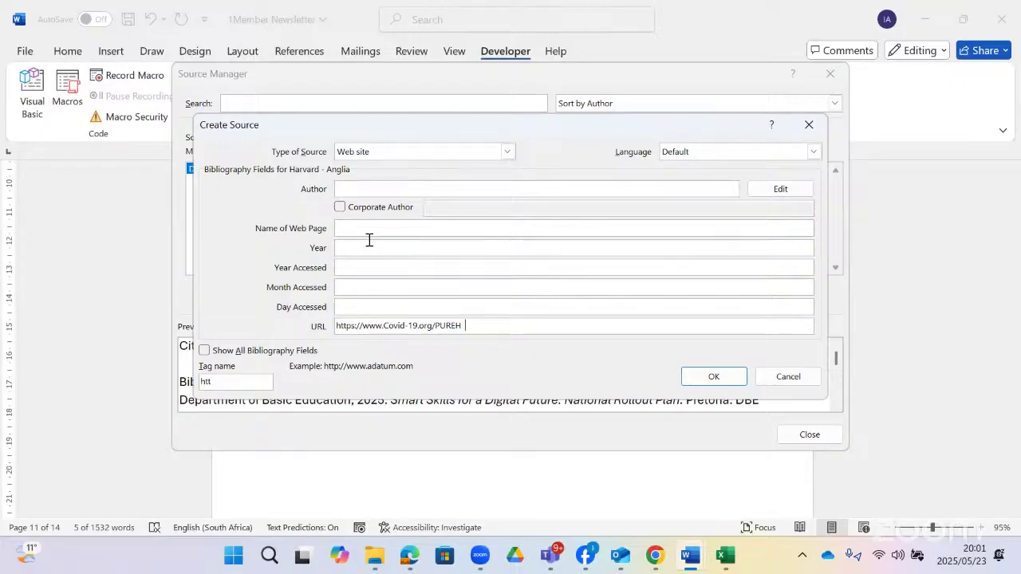
{"action": "left_click", "coordinate": [372, 232]}
{"action": "key", "text": "ctrl+v"}
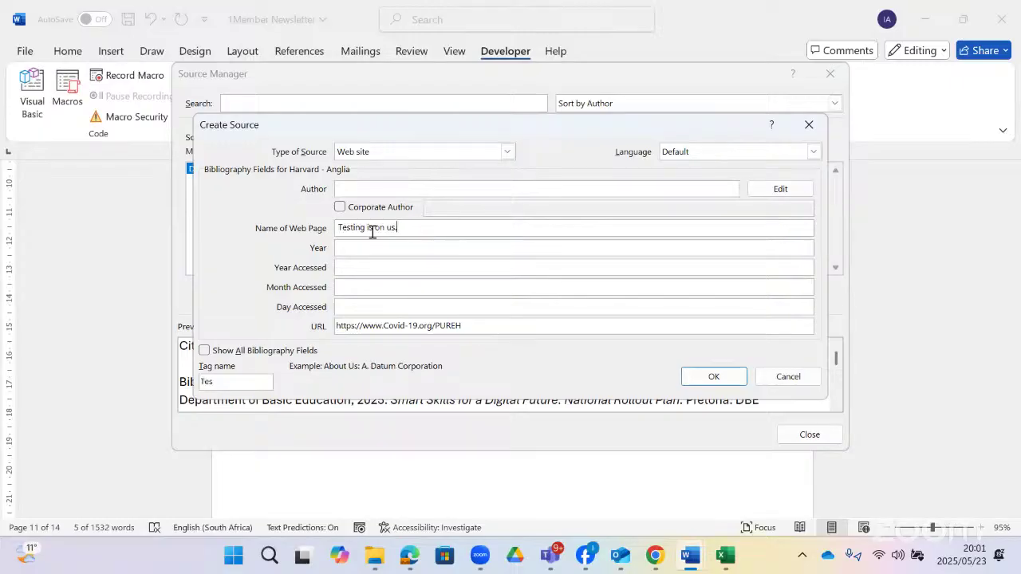
{"action": "left_click", "coordinate": [715, 376]}
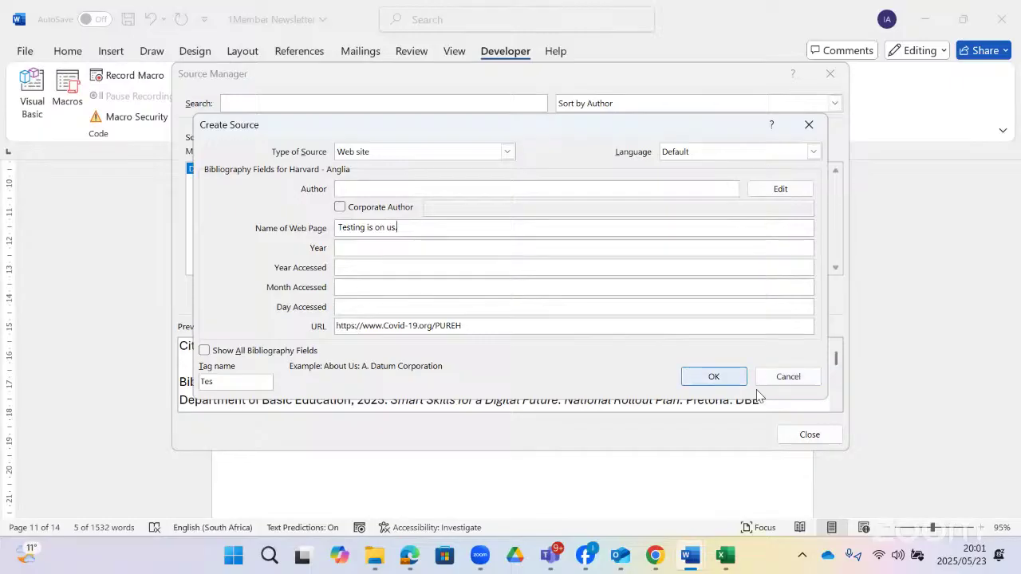
{"action": "left_click", "coordinate": [808, 433]}
- Copy the article author's name from the attribution lines
{"action": "left_click", "coordinate": [524, 416]}
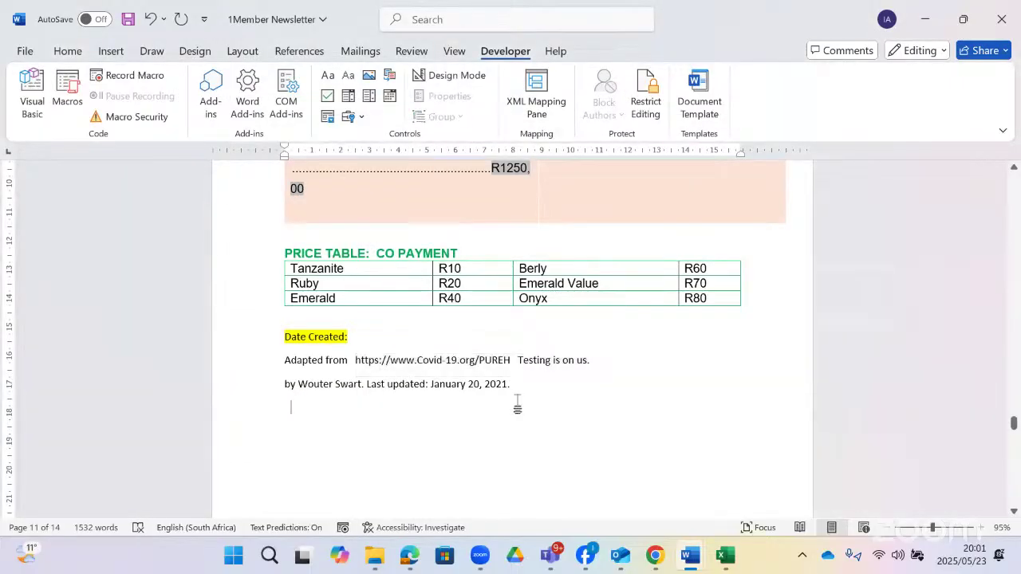
{"action": "left_click", "coordinate": [438, 386]}
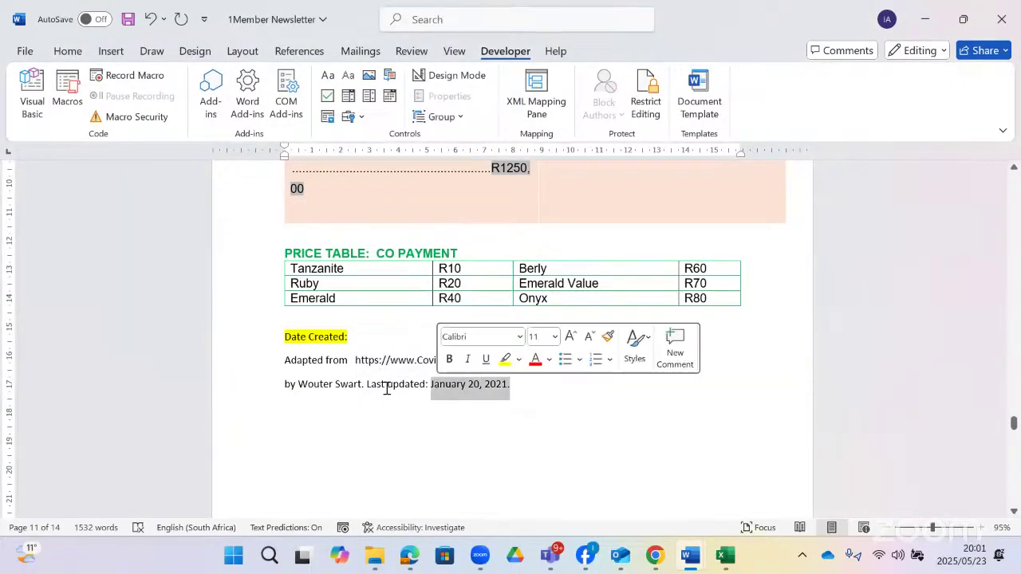
{"action": "left_click_drag", "start_coordinate": [361, 384], "coordinate": [310, 385]}
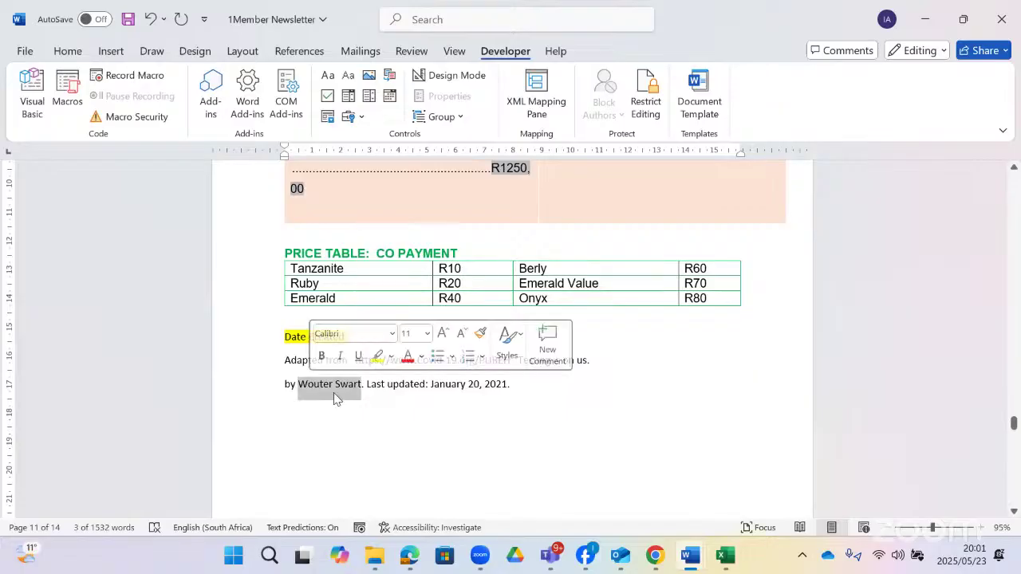
{"action": "right_click", "coordinate": [334, 388]}
{"action": "left_click", "coordinate": [378, 141]}
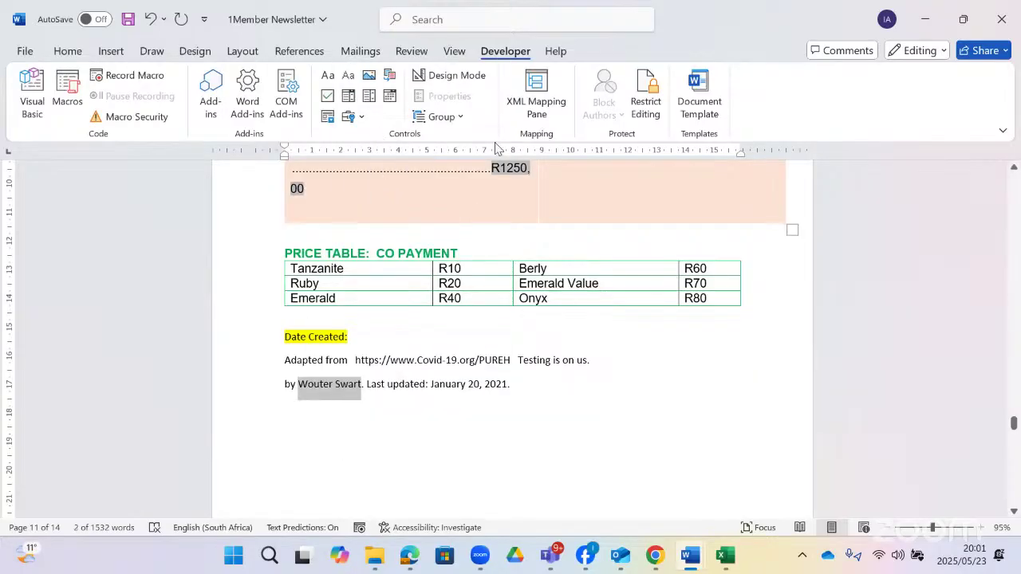
- Open the 'Testing is on us.' source for editing in Source Manager
{"action": "left_click", "coordinate": [457, 19]}
{"action": "type", "text": "sou"}
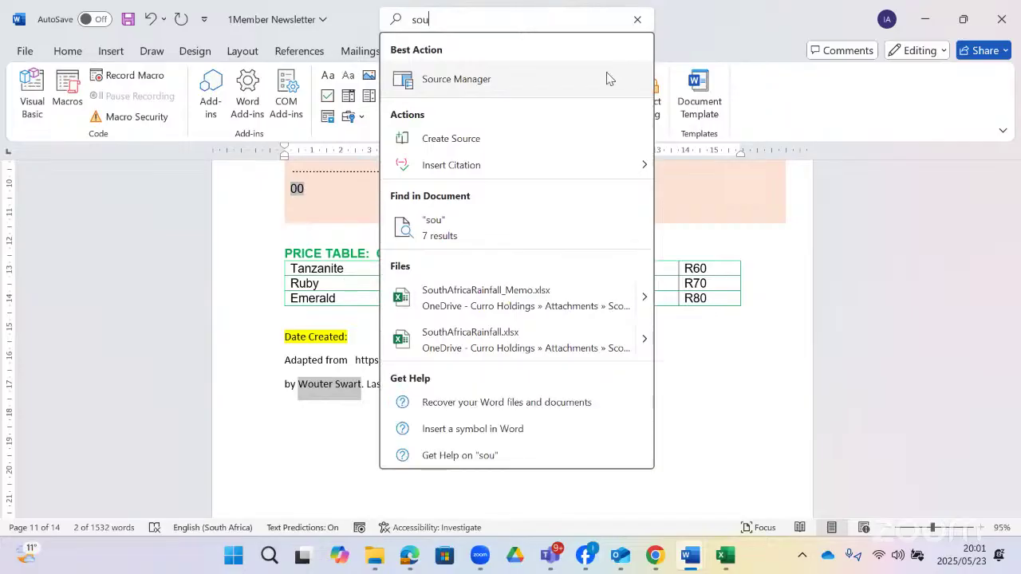
{"action": "left_click", "coordinate": [608, 75]}
{"action": "left_click", "coordinate": [586, 174]}
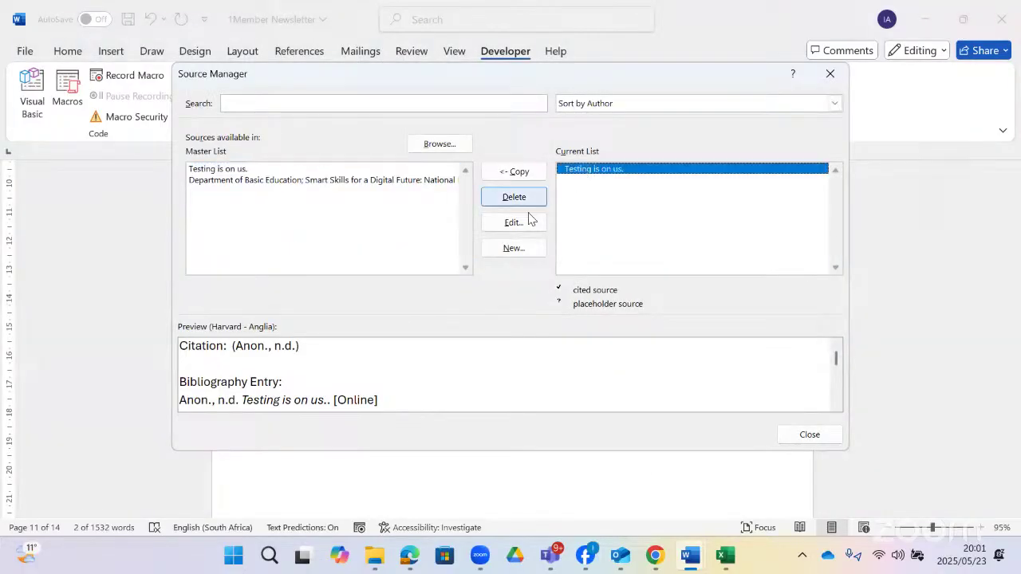
{"action": "left_click", "coordinate": [514, 221]}
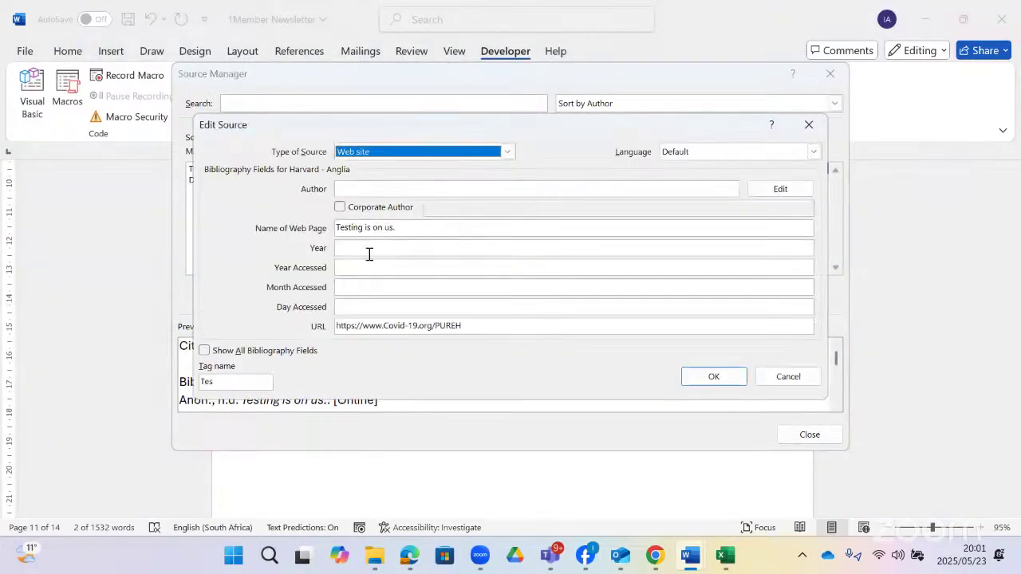
- Give the source the author's name, year 2021 and access month January, updating both lists
{"action": "left_click", "coordinate": [363, 185]}
{"action": "key", "text": "ctrl+v"}
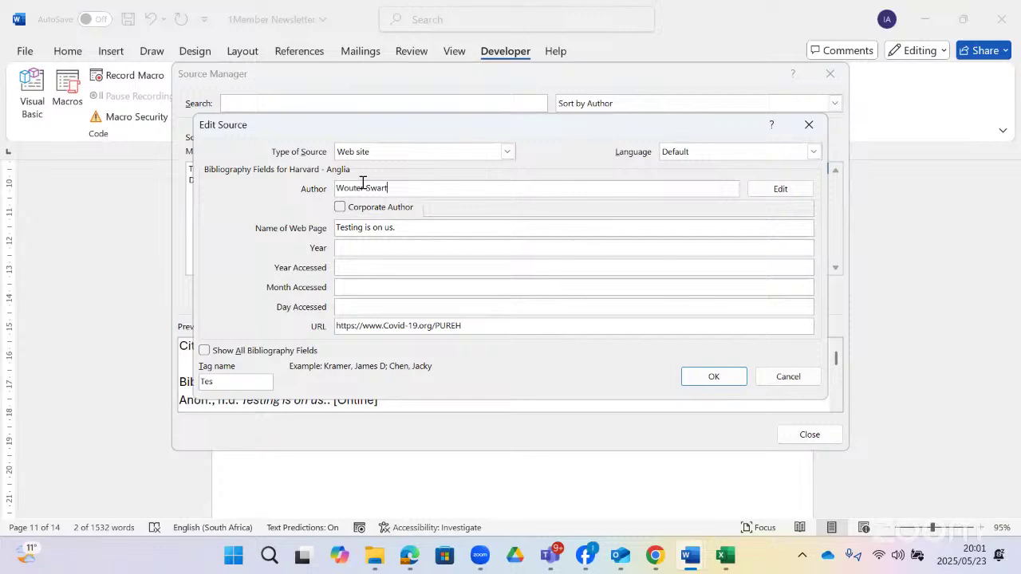
{"action": "left_click", "coordinate": [341, 248]}
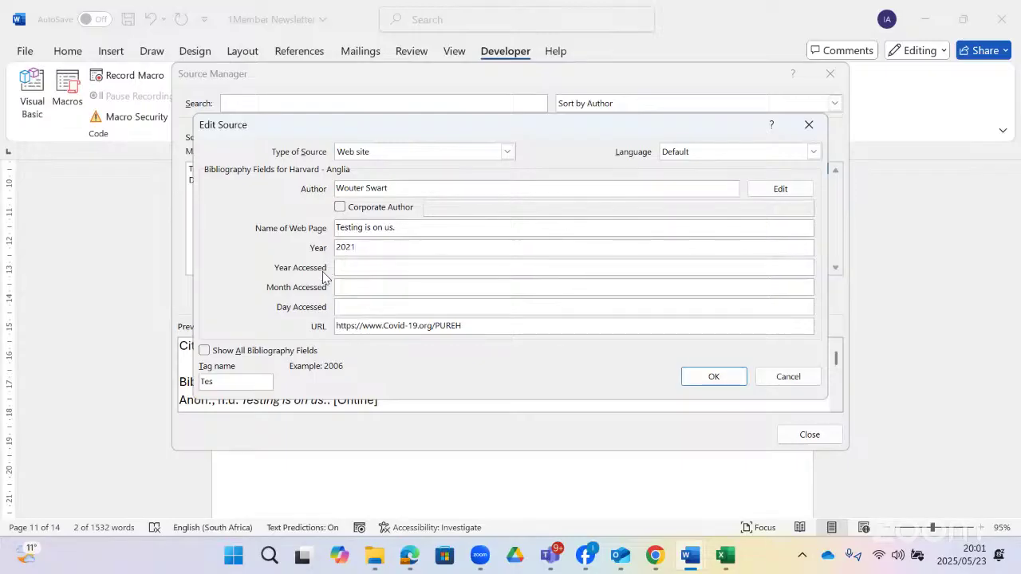
{"action": "left_click", "coordinate": [362, 294]}
{"action": "type", "text": "january"}
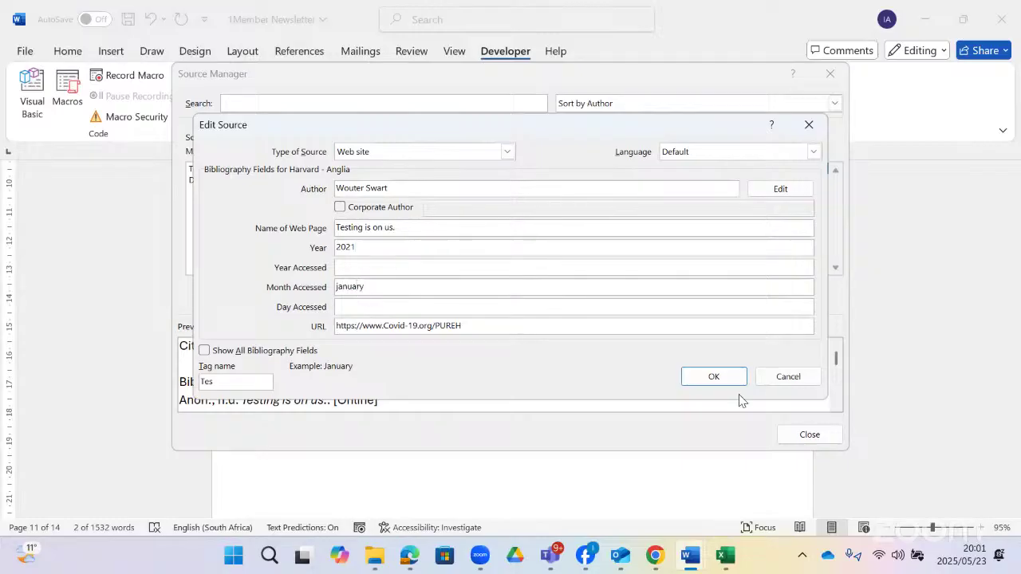
{"action": "left_click", "coordinate": [732, 380]}
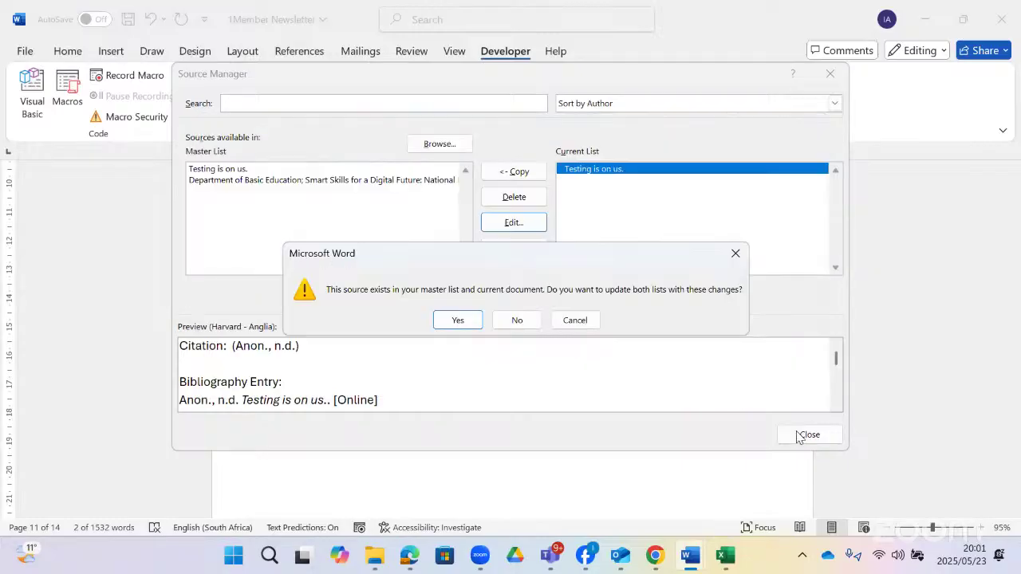
{"action": "left_click", "coordinate": [458, 320]}
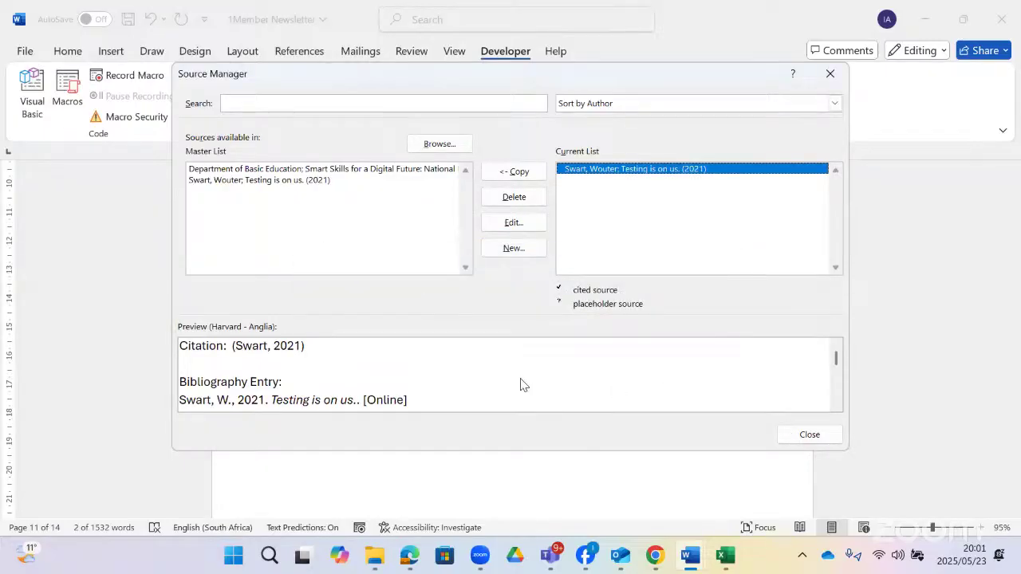
{"action": "left_click", "coordinate": [807, 435]}
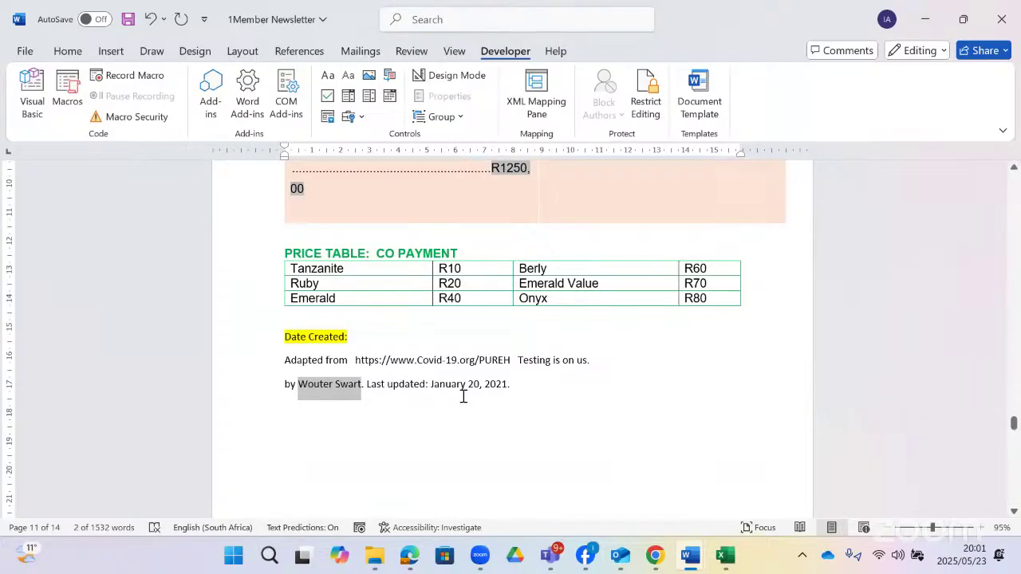
{"action": "left_click", "coordinate": [467, 20]}
{"action": "type", "text": "so"}
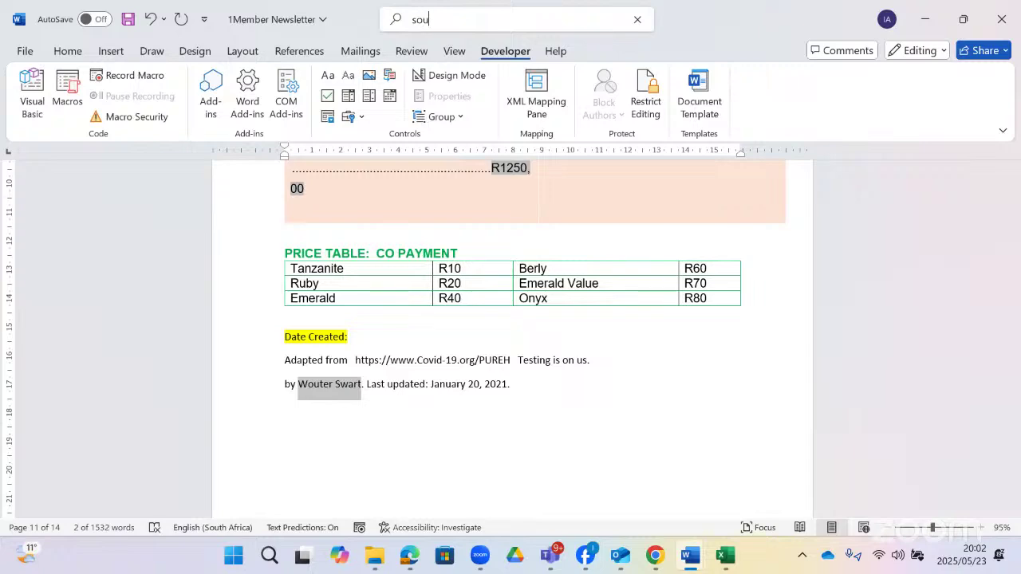
{"action": "type", "text": "u"}
{"action": "left_click", "coordinate": [476, 75]}
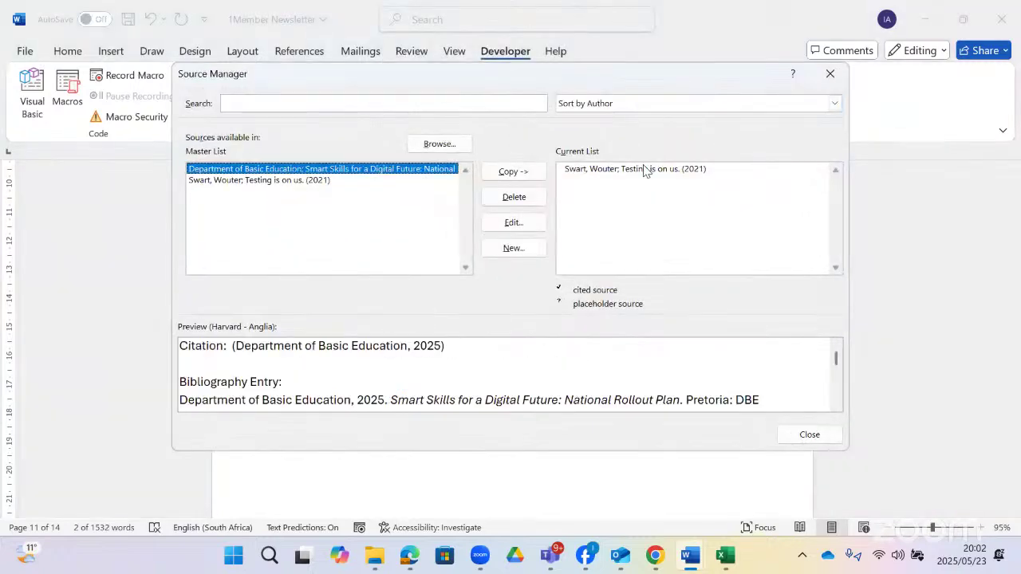
{"action": "left_click", "coordinate": [644, 171]}
{"action": "left_click", "coordinate": [514, 223]}
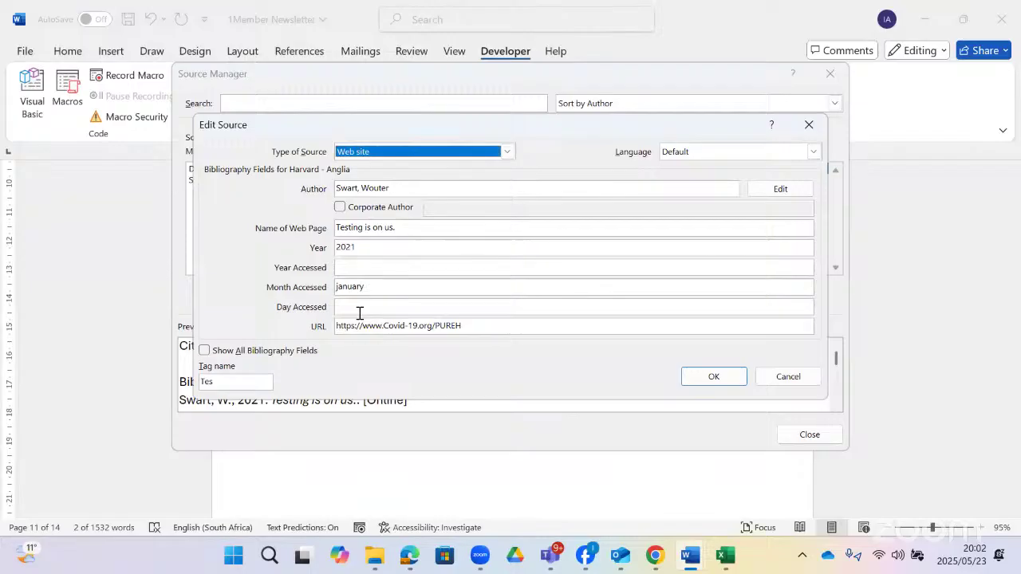
{"action": "left_click", "coordinate": [205, 351]}
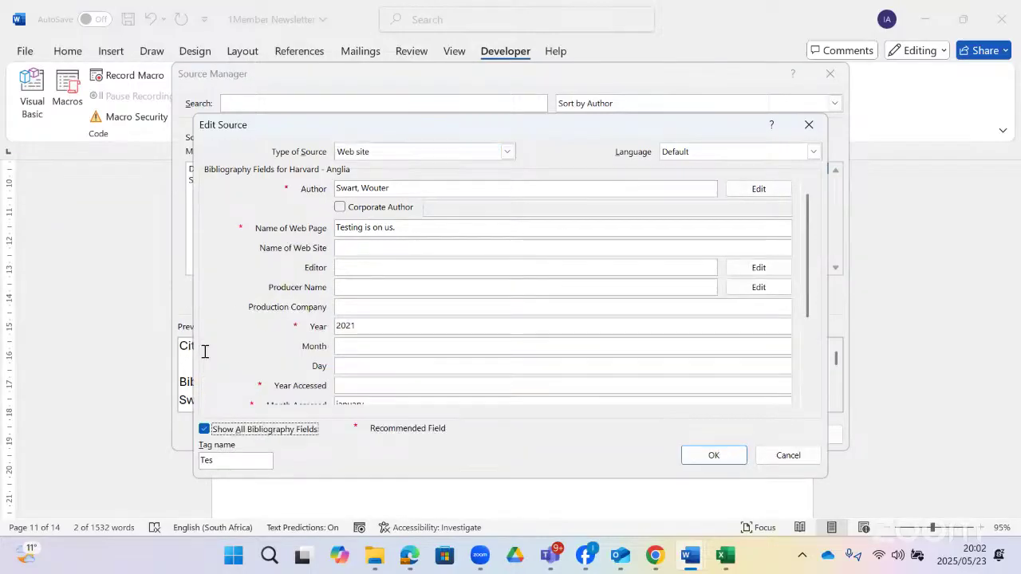
{"action": "left_click_drag", "start_coordinate": [808, 298], "coordinate": [815, 410]}
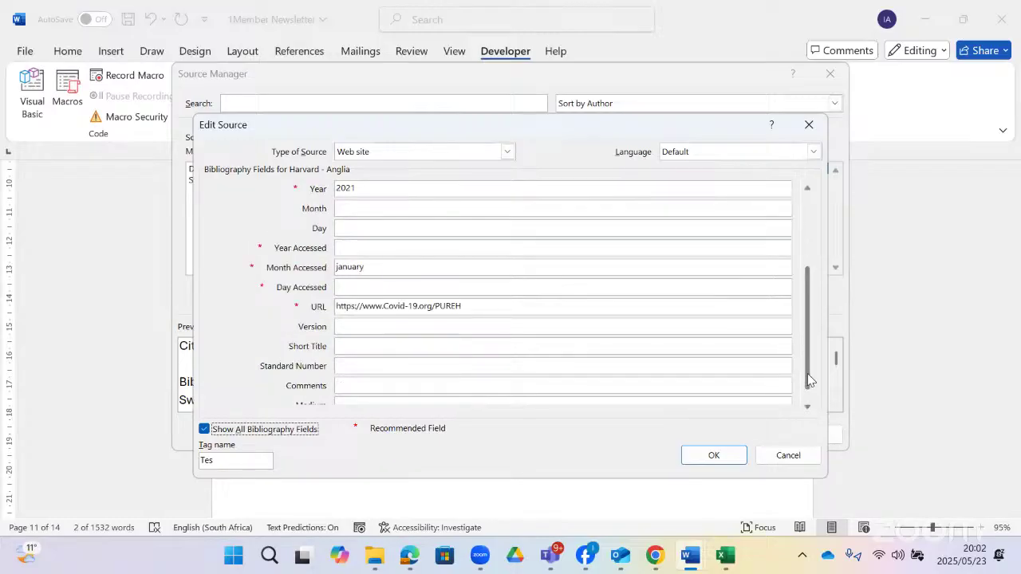
{"action": "left_click_drag", "start_coordinate": [810, 353], "coordinate": [810, 309]}
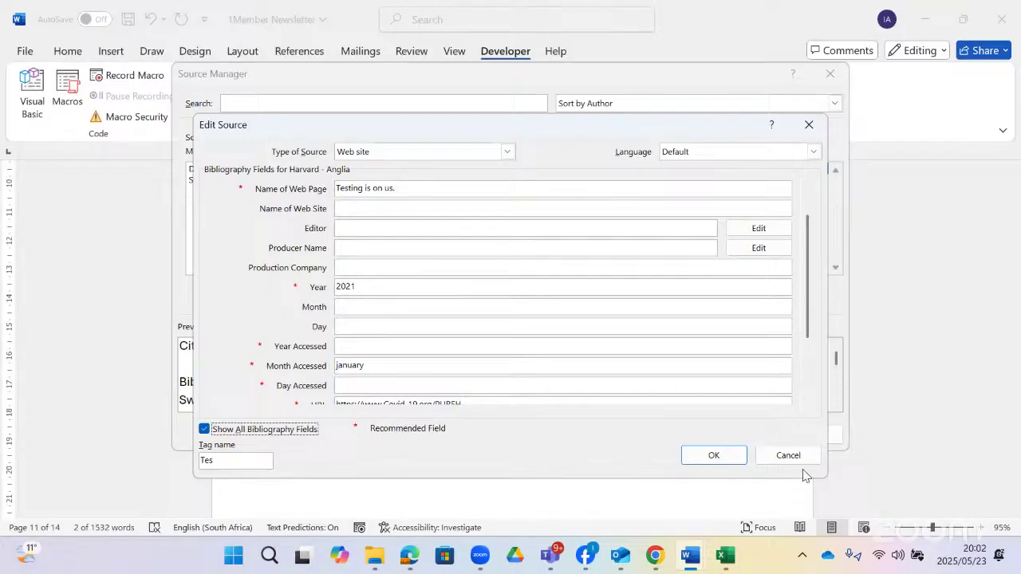
{"action": "left_click", "coordinate": [732, 456]}
{"action": "left_click", "coordinate": [800, 435]}
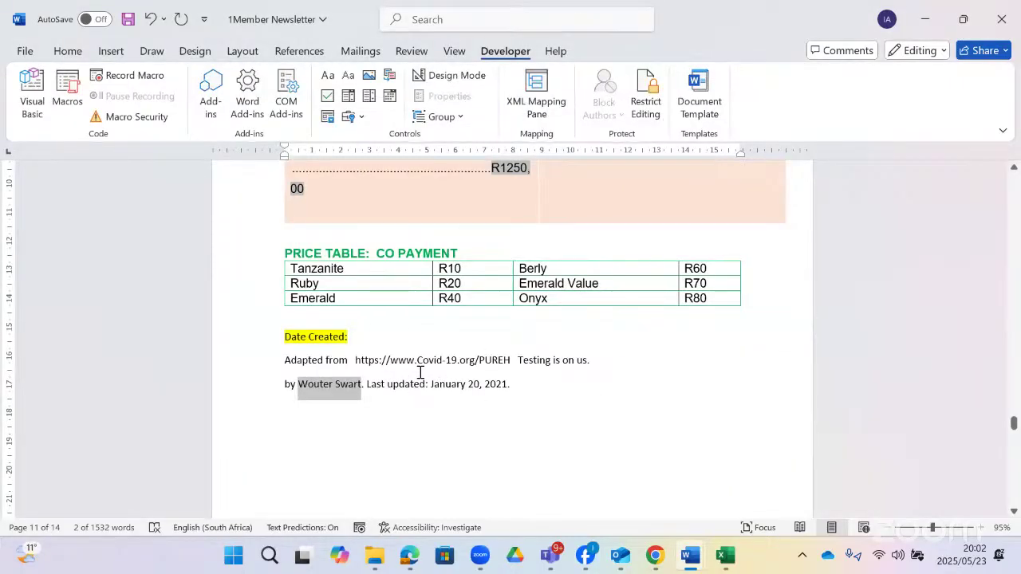
{"action": "left_click", "coordinate": [409, 556]}
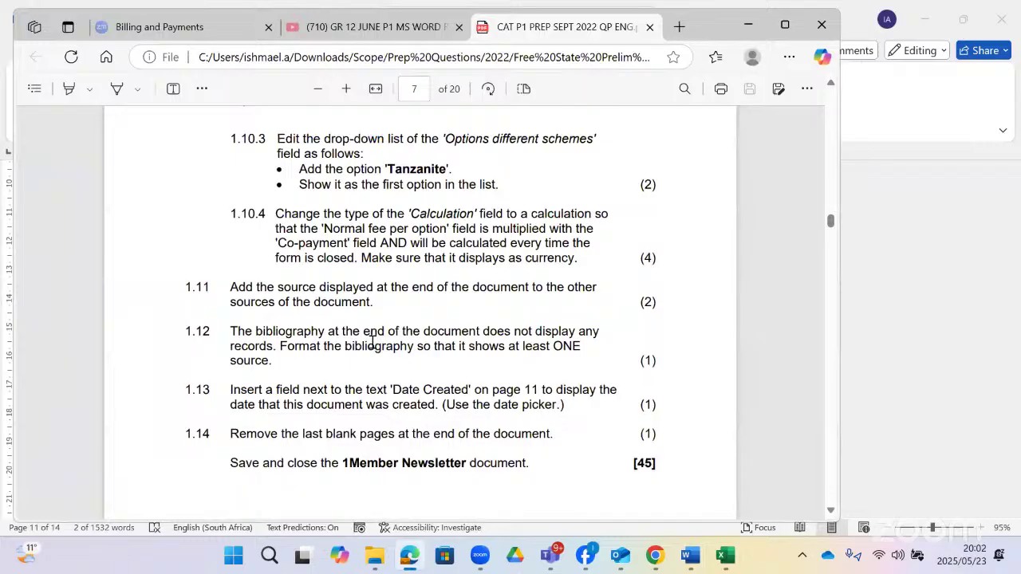
{"action": "scroll", "coordinate": [371, 342], "scroll_direction": "down", "scroll_amount": 1}
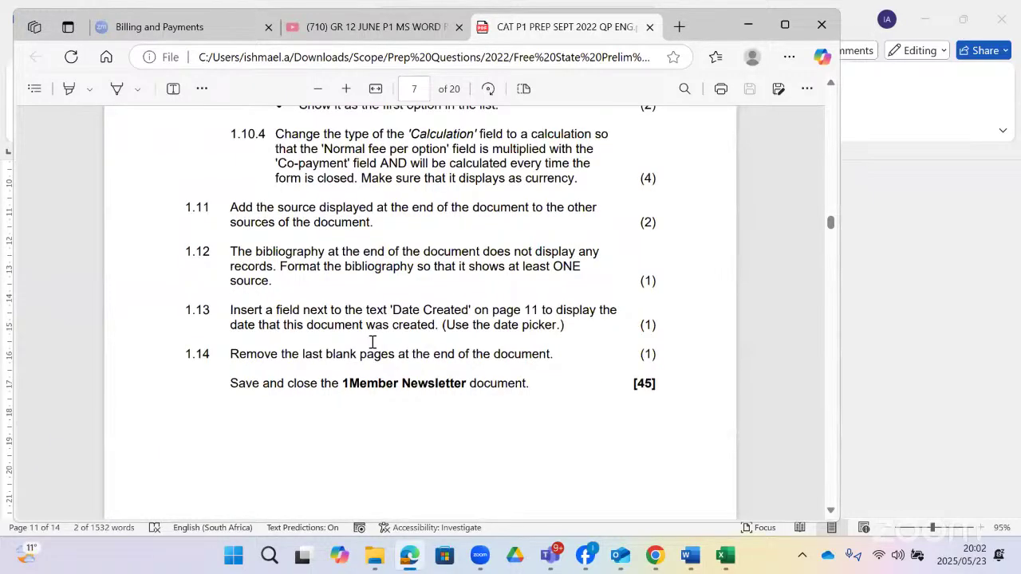
{"action": "left_click", "coordinate": [409, 556]}
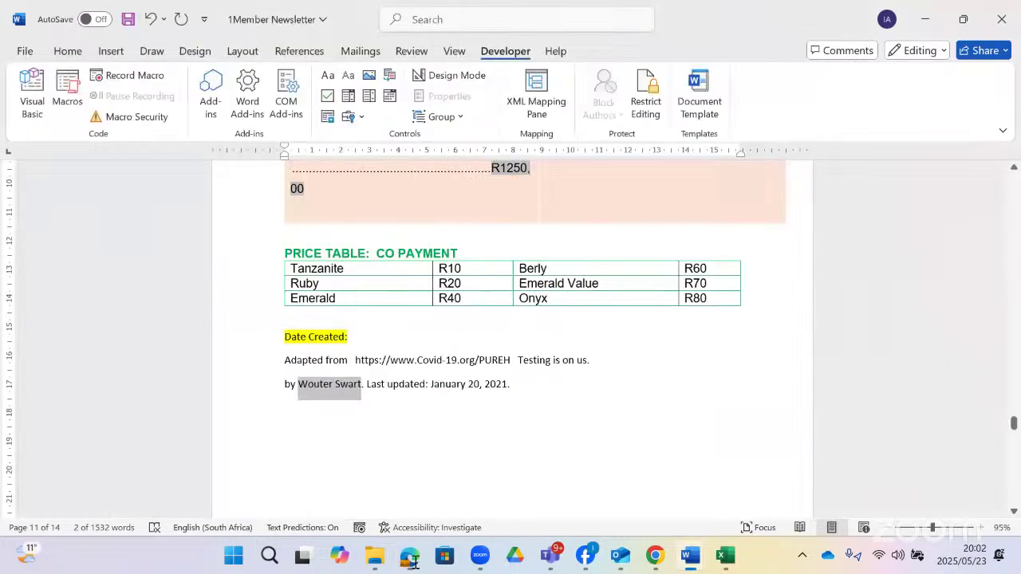
- Update the Bibliography field so it lists the Testing is on us. web source
{"action": "scroll", "coordinate": [463, 376], "scroll_direction": "down", "scroll_amount": 2}
{"action": "scroll", "coordinate": [463, 375], "scroll_direction": "down", "scroll_amount": 5}
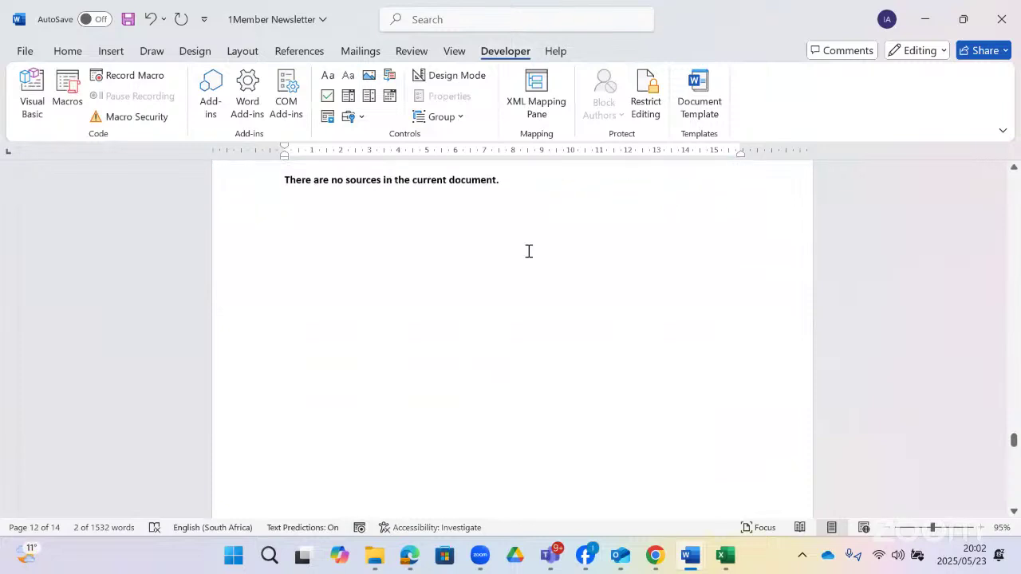
{"action": "left_click", "coordinate": [524, 204]}
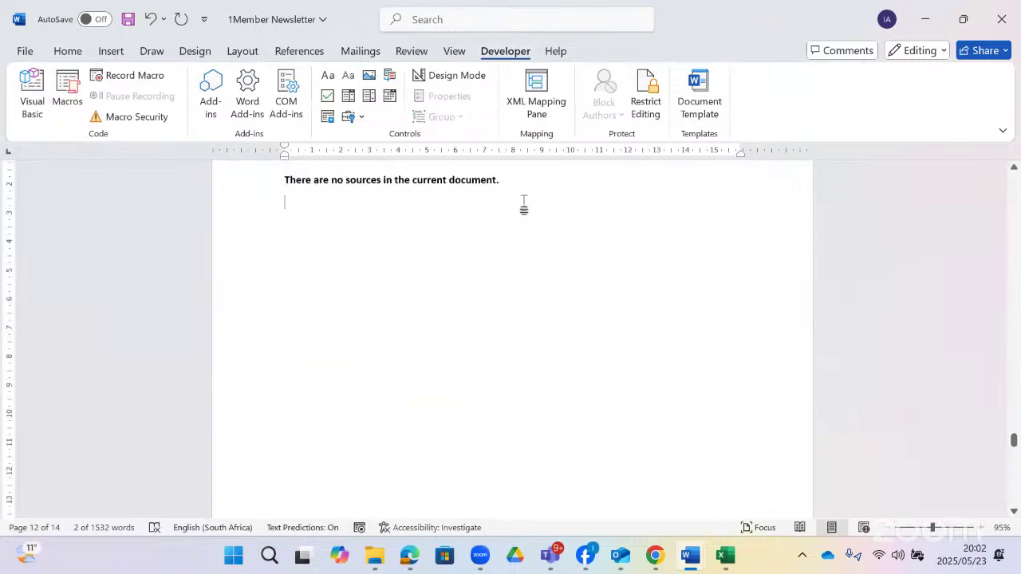
{"action": "right_click", "coordinate": [362, 175]}
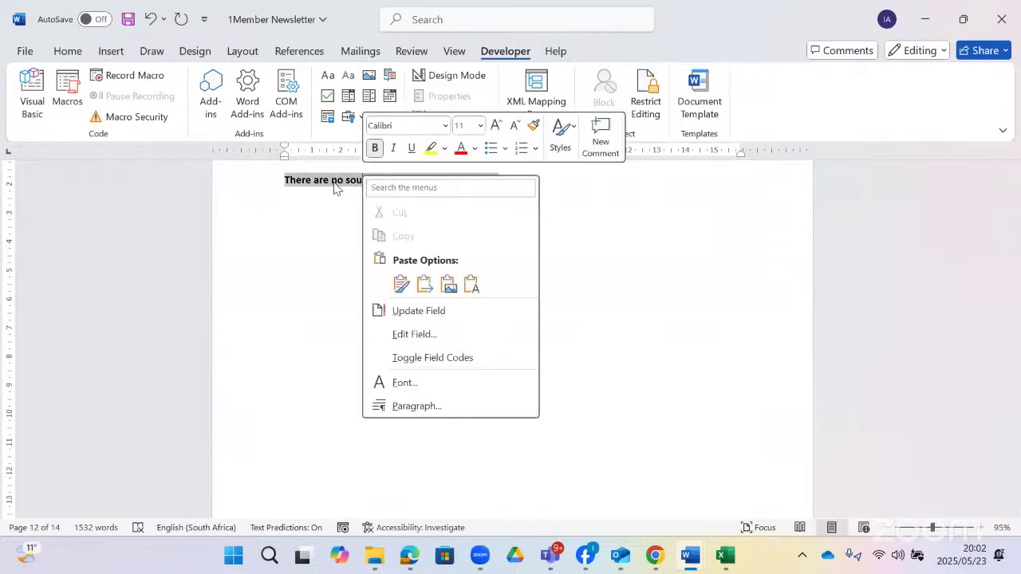
{"action": "left_click", "coordinate": [433, 315]}
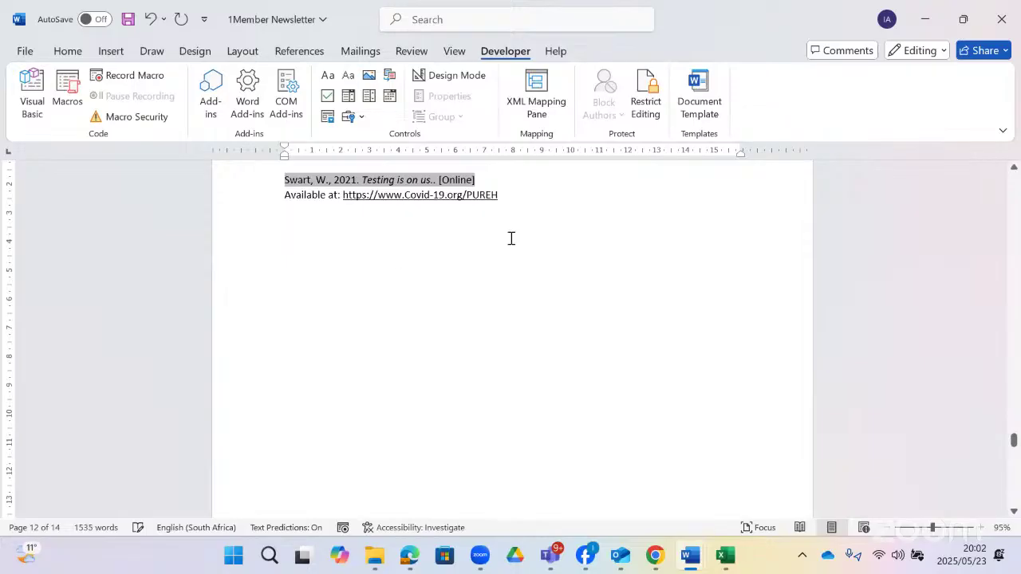
- Recheck the exam question paper and return to the Date Created line on page 11
{"action": "left_click", "coordinate": [412, 555]}
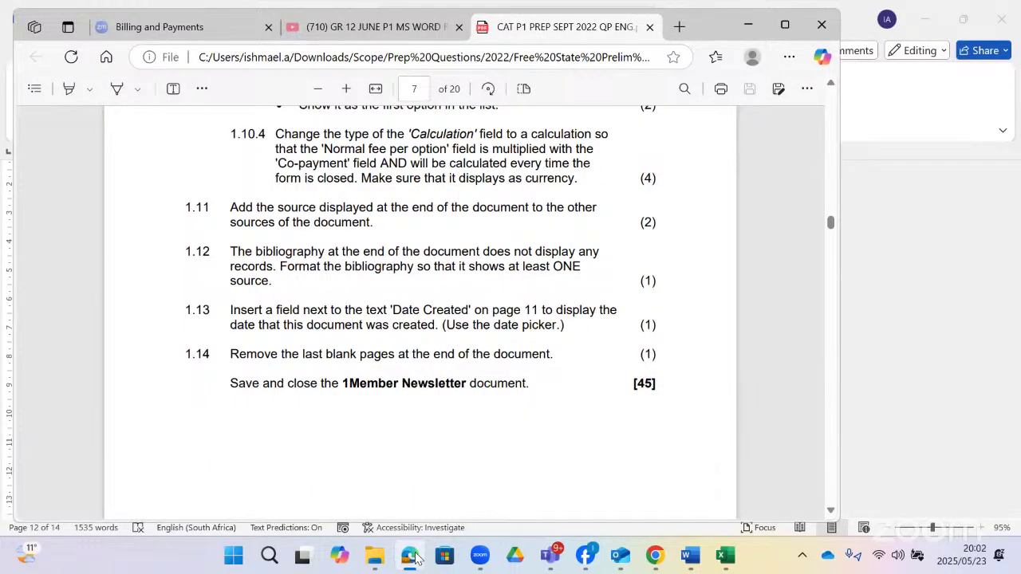
{"action": "left_click", "coordinate": [411, 556]}
{"action": "scroll", "coordinate": [399, 315], "scroll_direction": "up", "scroll_amount": 5}
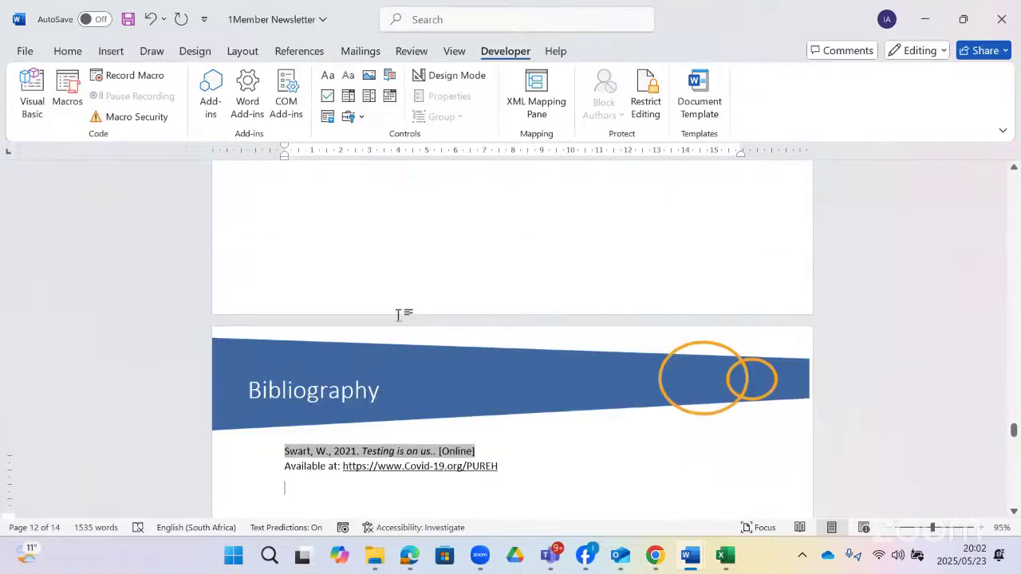
{"action": "scroll", "coordinate": [407, 323], "scroll_direction": "up", "scroll_amount": 10}
- Open the Field dialog after the Date Created label and choose the CreateDate field
{"action": "left_click", "coordinate": [365, 340]}
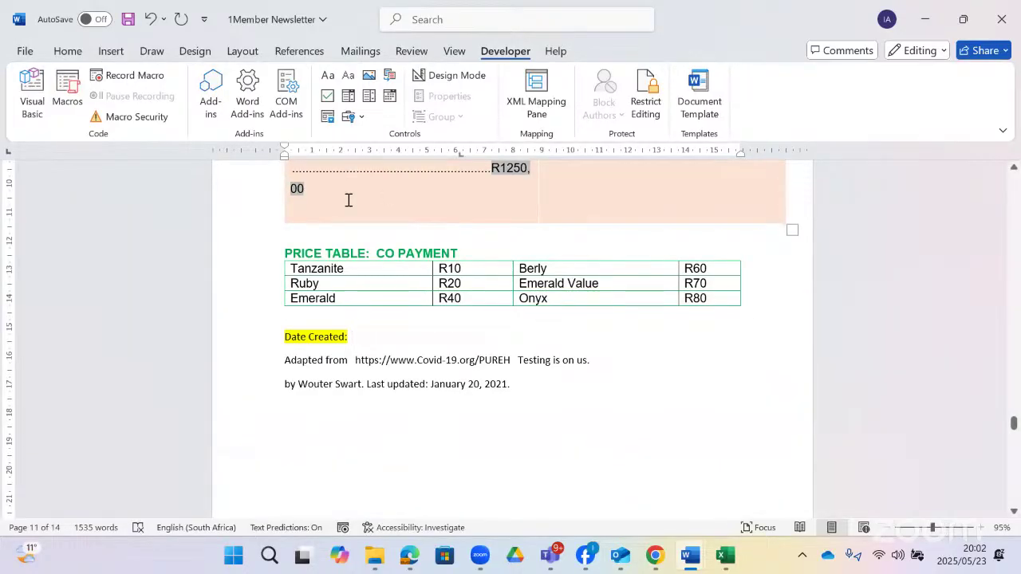
{"action": "left_click", "coordinate": [417, 19]}
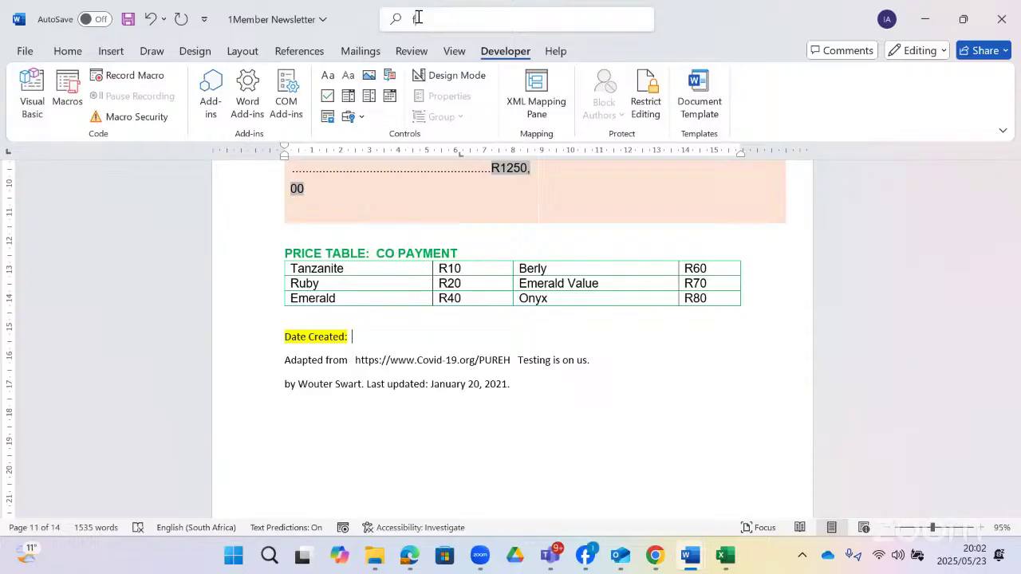
{"action": "type", "text": "fiel"}
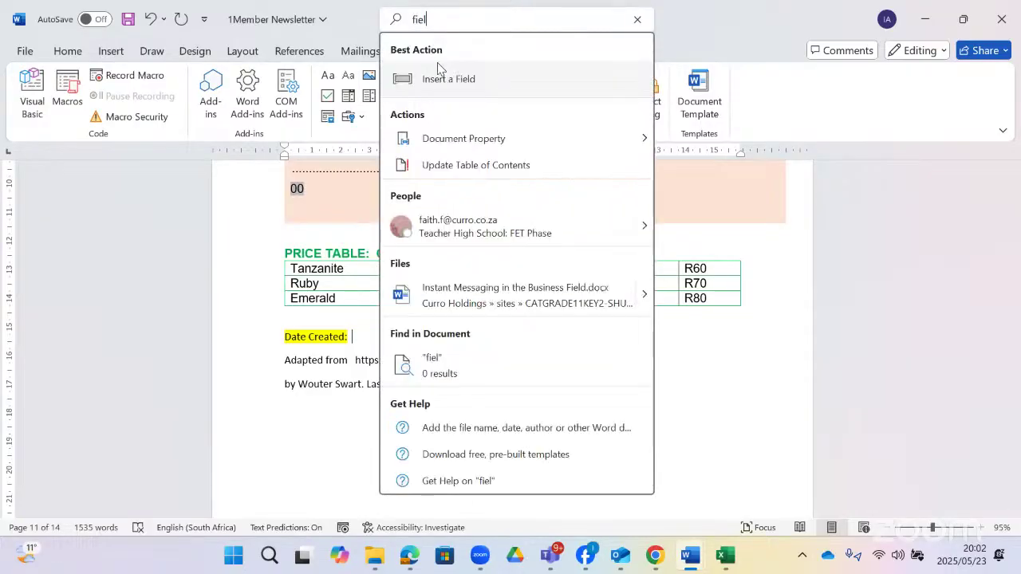
{"action": "left_click", "coordinate": [436, 77]}
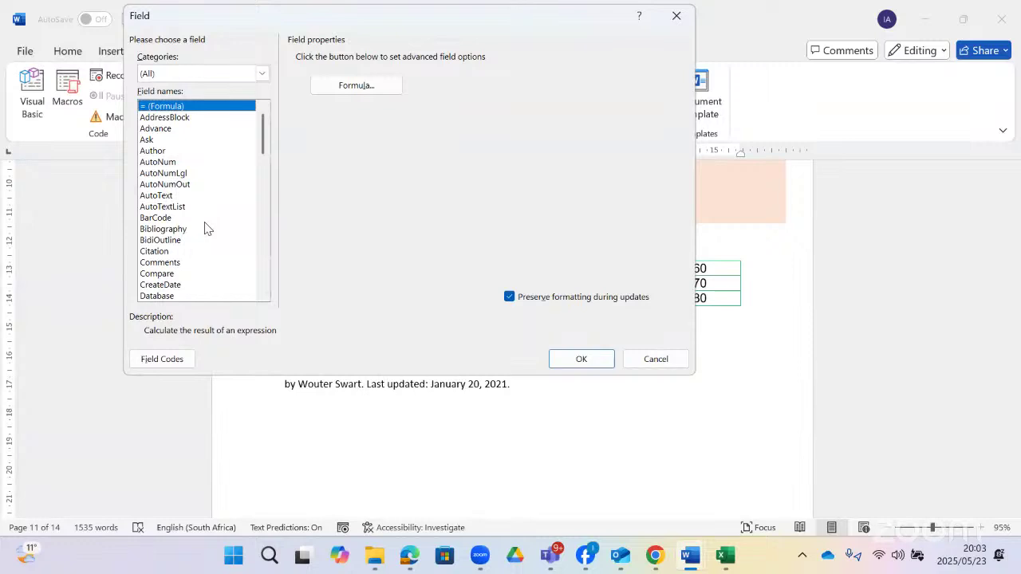
{"action": "scroll", "coordinate": [204, 229], "scroll_direction": "down", "scroll_amount": 2}
{"action": "scroll", "coordinate": [204, 229], "scroll_direction": "down", "scroll_amount": 3}
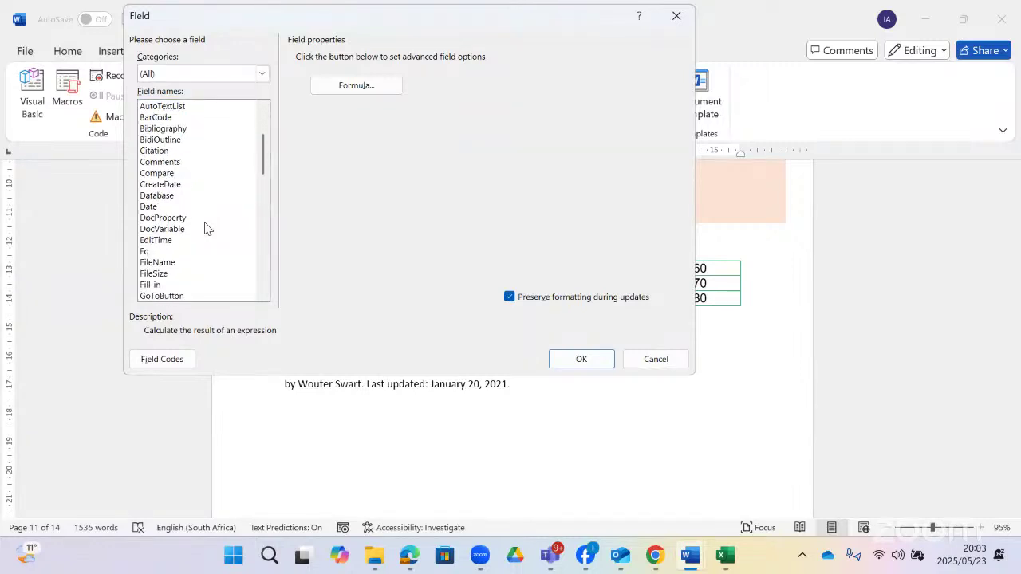
{"action": "scroll", "coordinate": [204, 229], "scroll_direction": "up", "scroll_amount": 1}
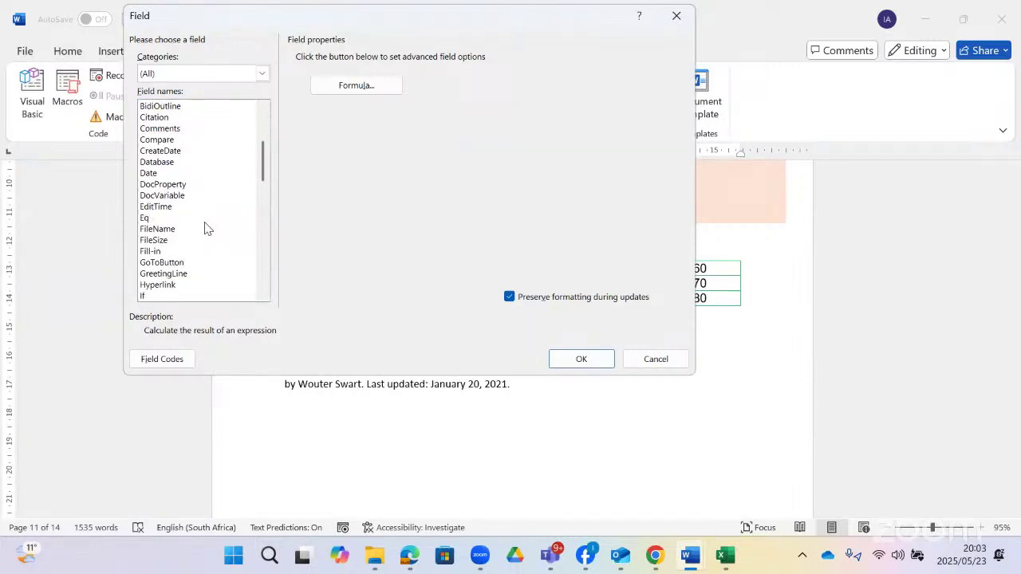
{"action": "left_click", "coordinate": [173, 151]}
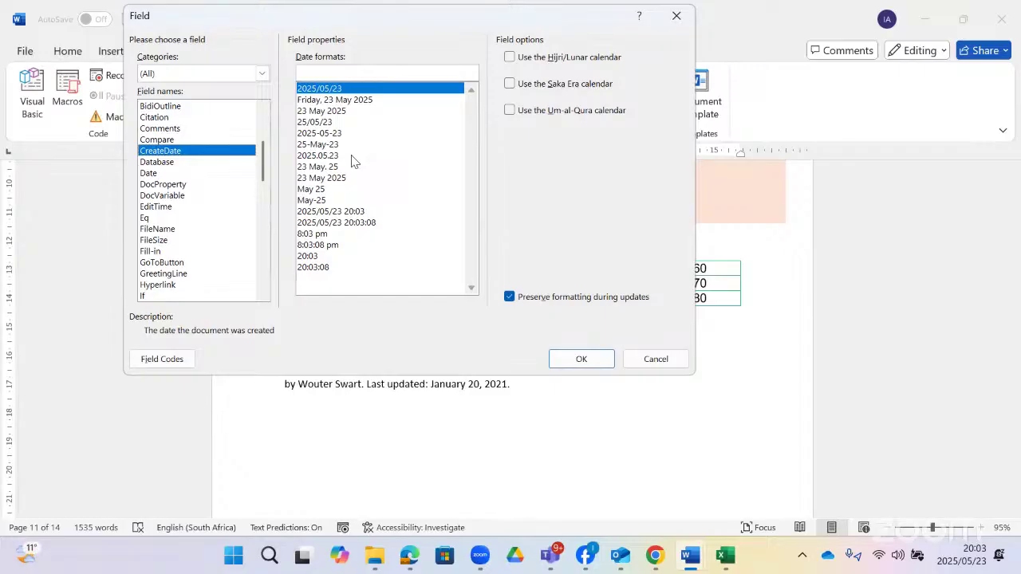
- Insert CreateDate in HH:mm format with a calendar option, so it shows 12:05
{"action": "left_click", "coordinate": [322, 124]}
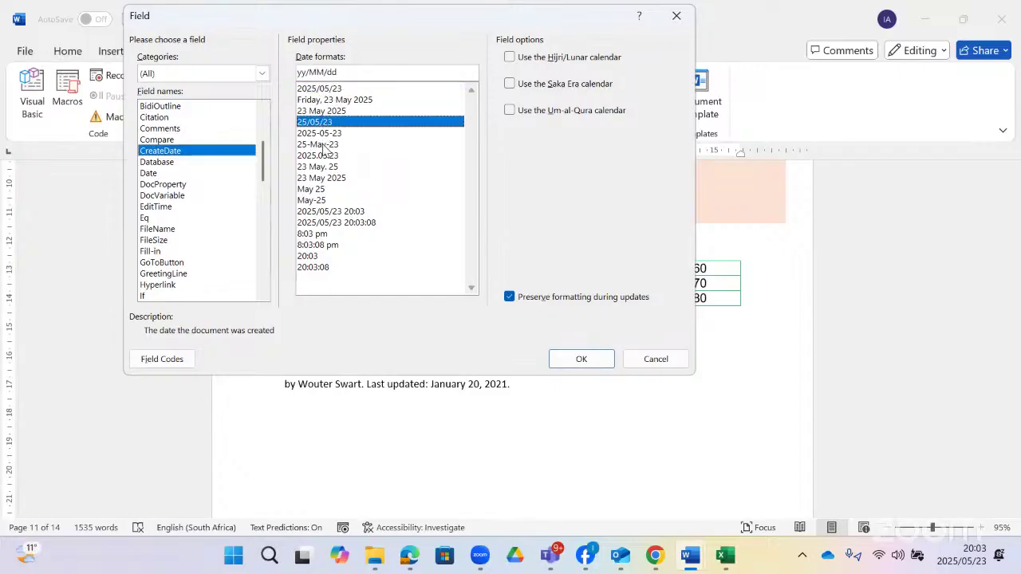
{"action": "left_click", "coordinate": [322, 169]}
{"action": "left_click", "coordinate": [323, 212]}
{"action": "left_click", "coordinate": [330, 256]}
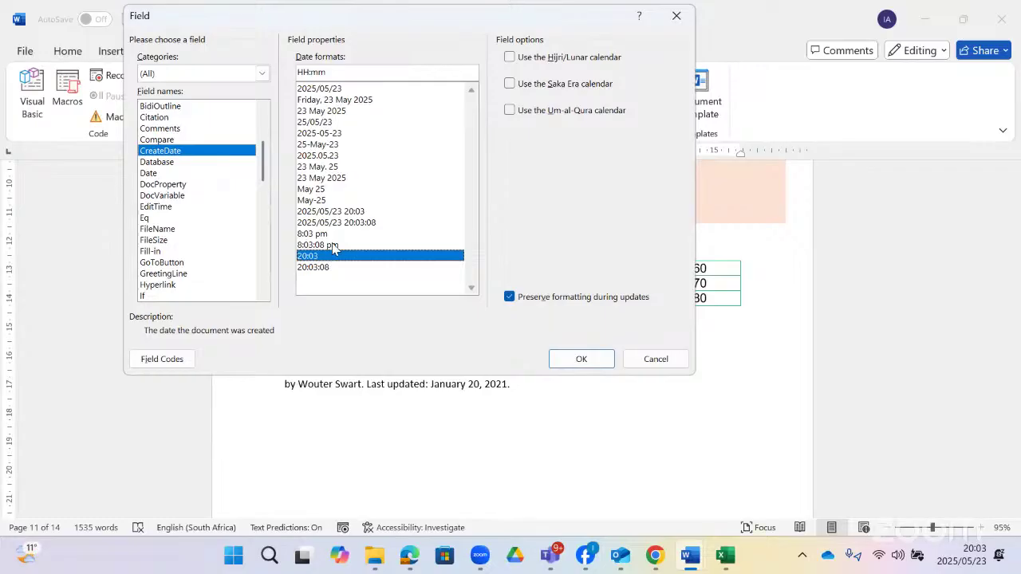
{"action": "left_click", "coordinate": [509, 111]}
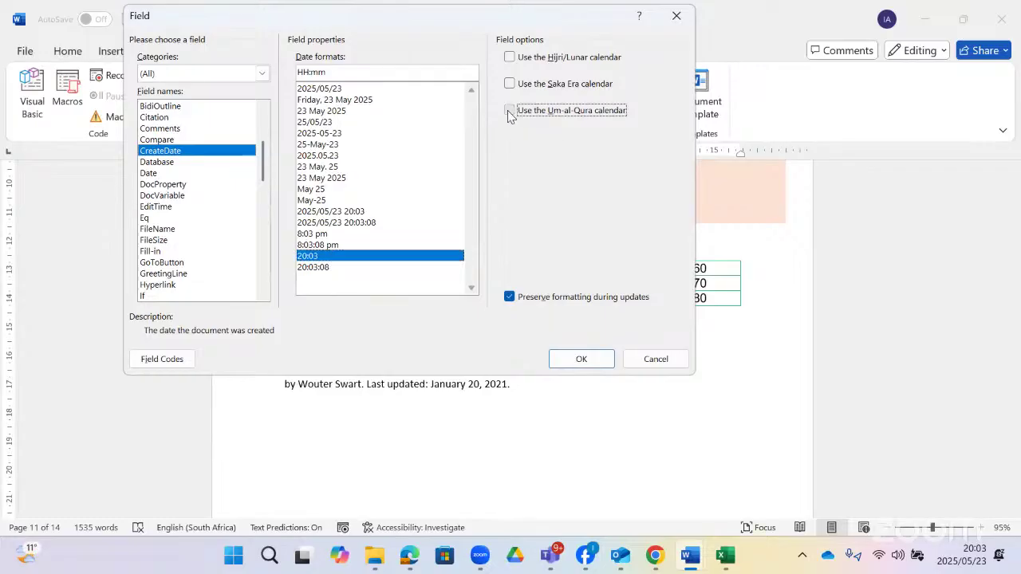
{"action": "left_click", "coordinate": [509, 84]}
{"action": "left_click", "coordinate": [509, 57]}
{"action": "left_click", "coordinate": [509, 84]}
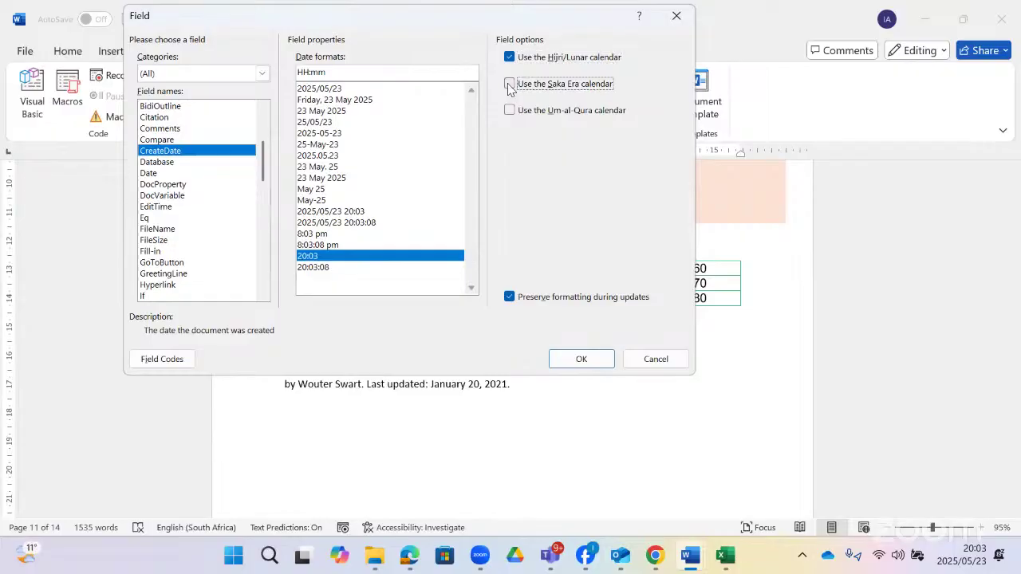
{"action": "left_click", "coordinate": [600, 360]}
{"action": "left_click", "coordinate": [375, 339]}
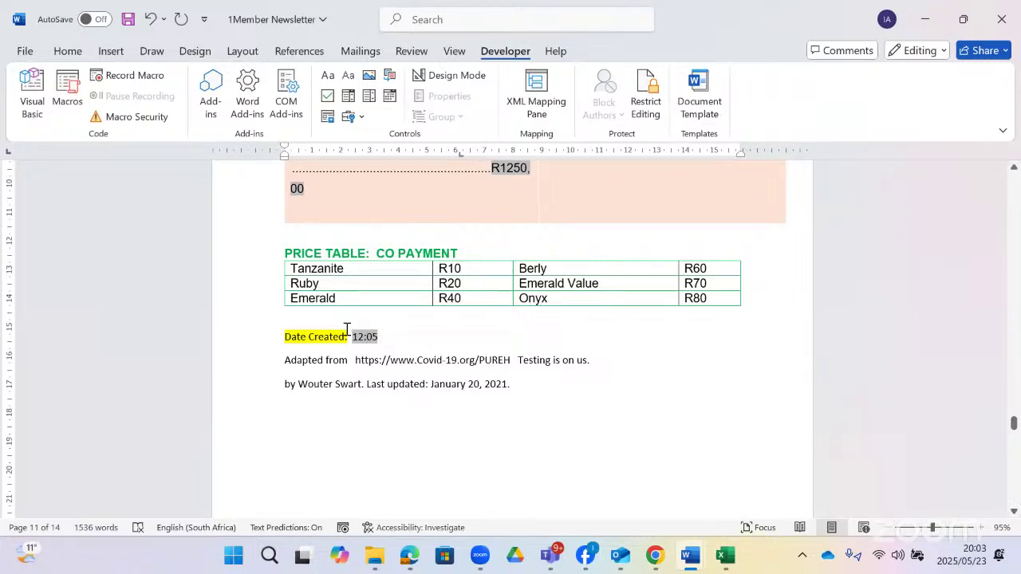
{"action": "right_click", "coordinate": [347, 329]}
{"action": "left_click", "coordinate": [358, 338]}
{"action": "right_click", "coordinate": [360, 339]}
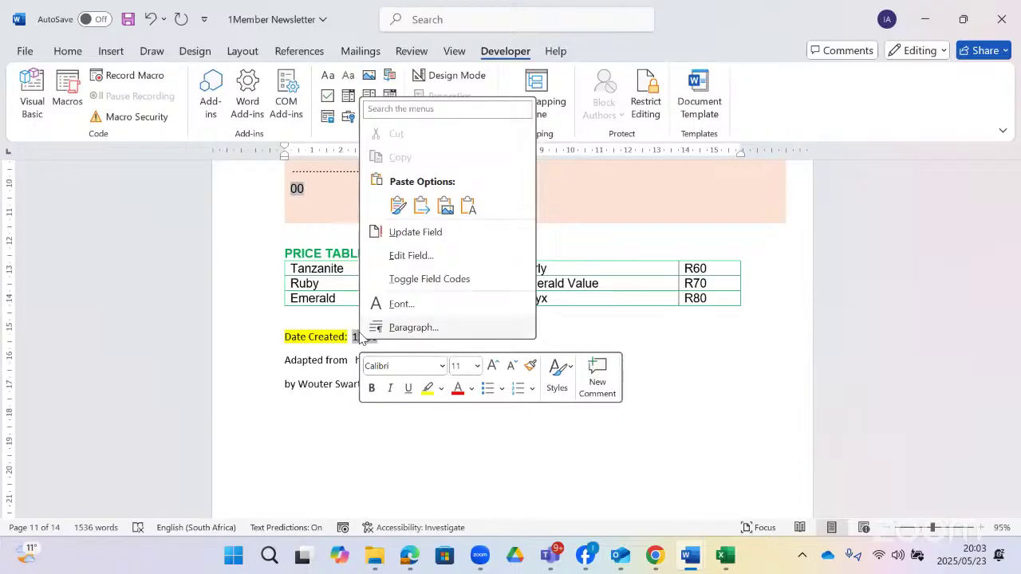
{"action": "left_click", "coordinate": [422, 262]}
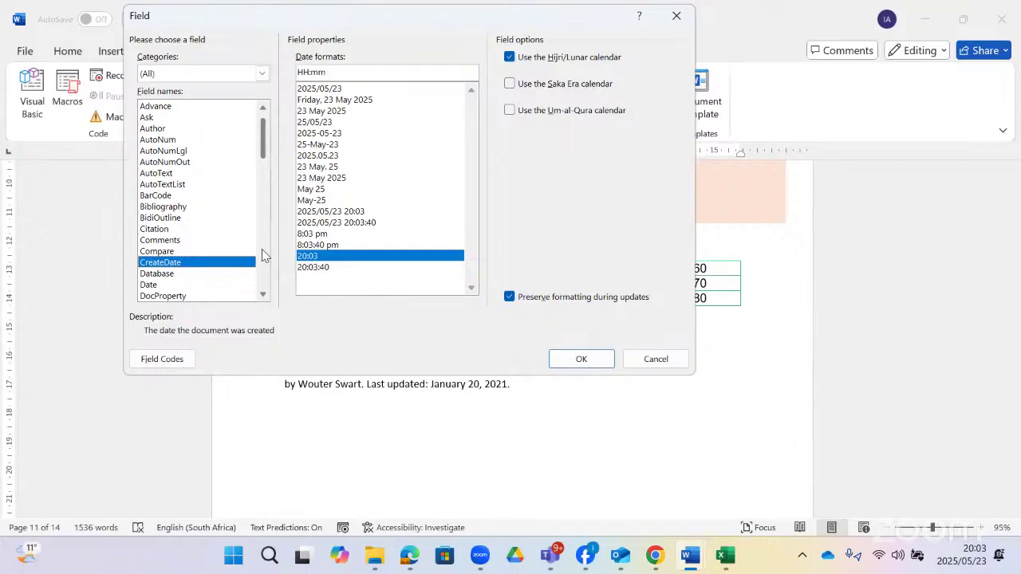
{"action": "left_click", "coordinate": [653, 359]}
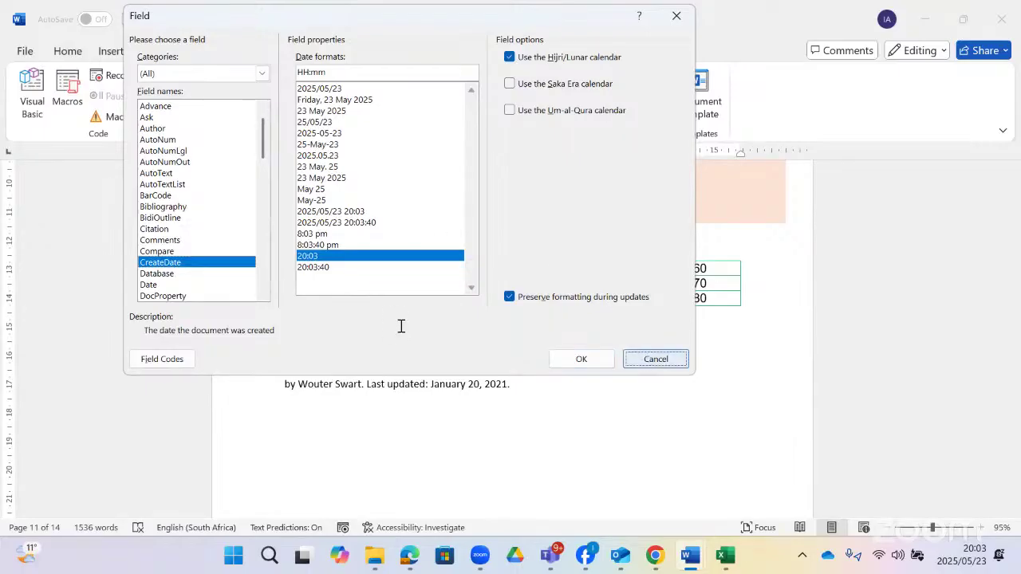
{"action": "right_click", "coordinate": [371, 343]}
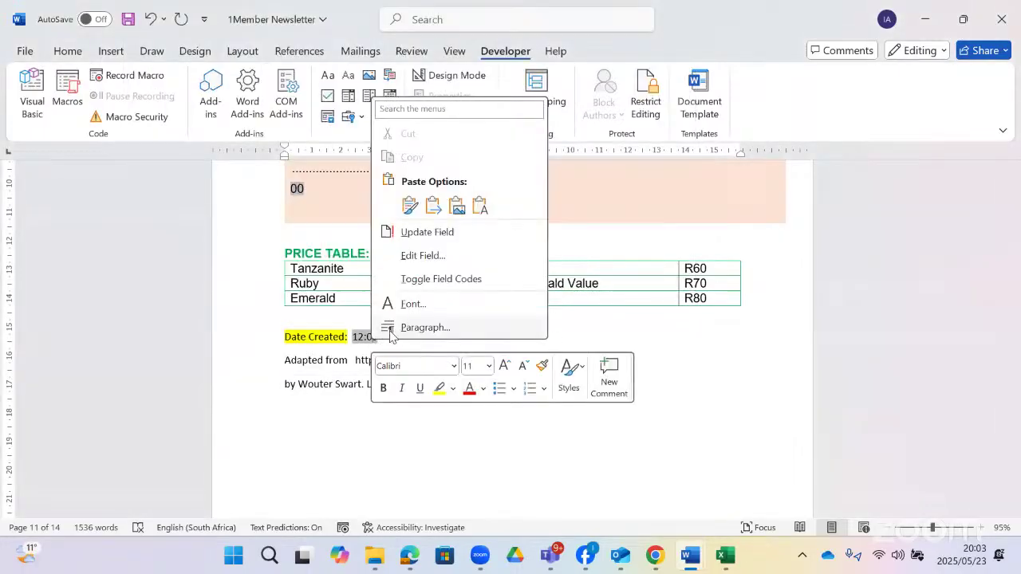
{"action": "left_click", "coordinate": [463, 283]}
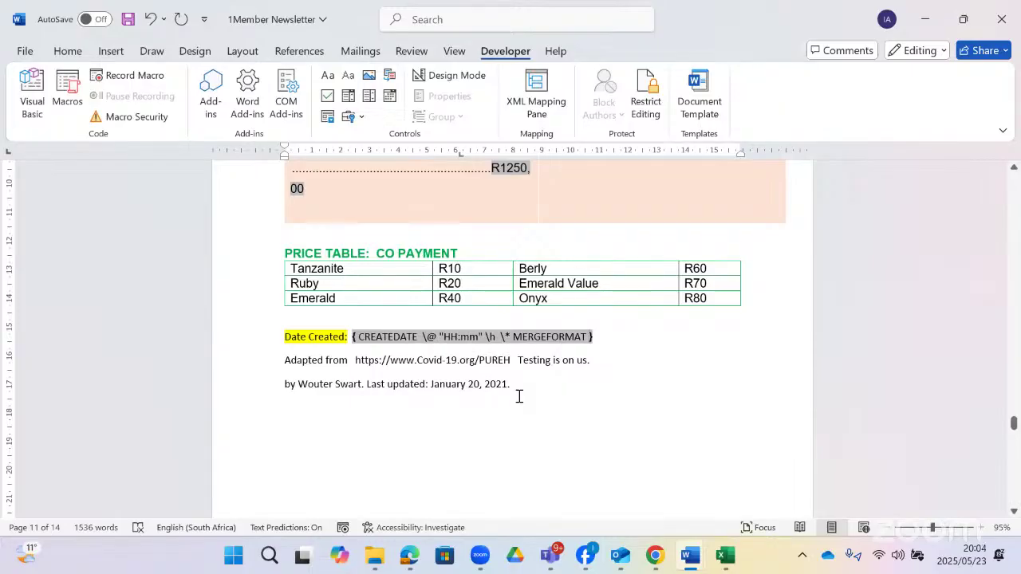
{"action": "right_click", "coordinate": [534, 338]}
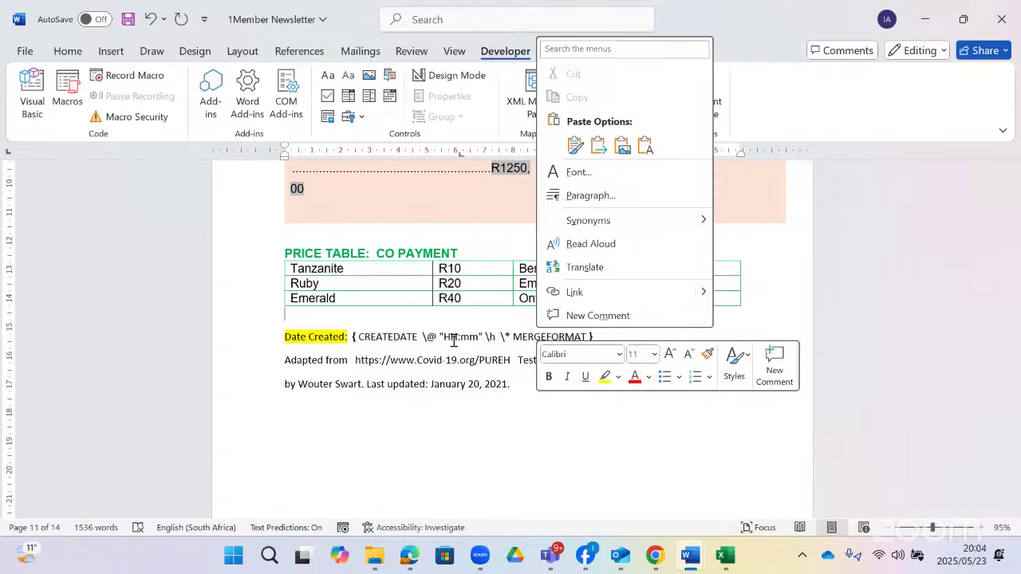
{"action": "key", "text": "Escape"}
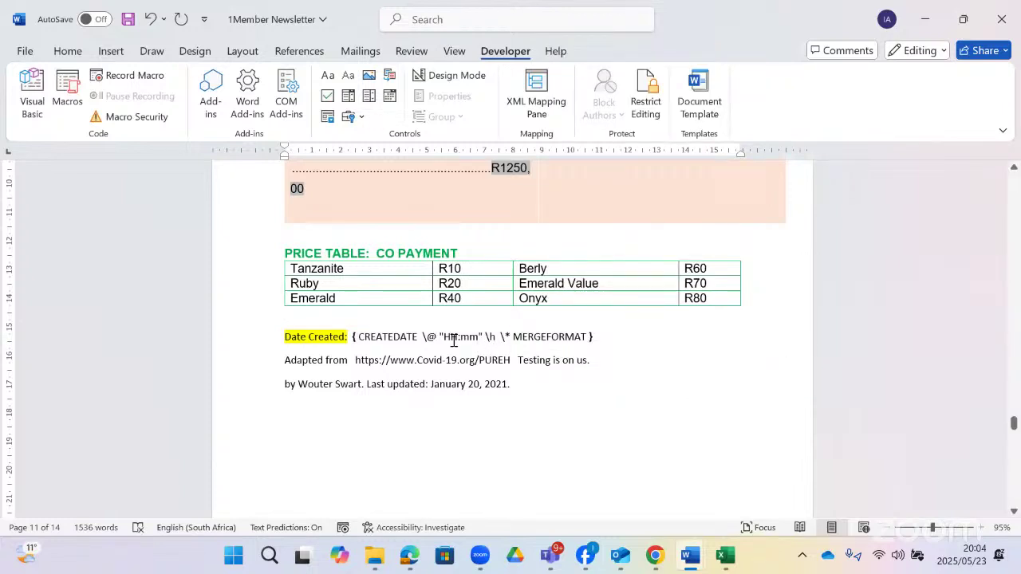
{"action": "right_click", "coordinate": [396, 336]}
{"action": "left_click", "coordinate": [466, 278]}
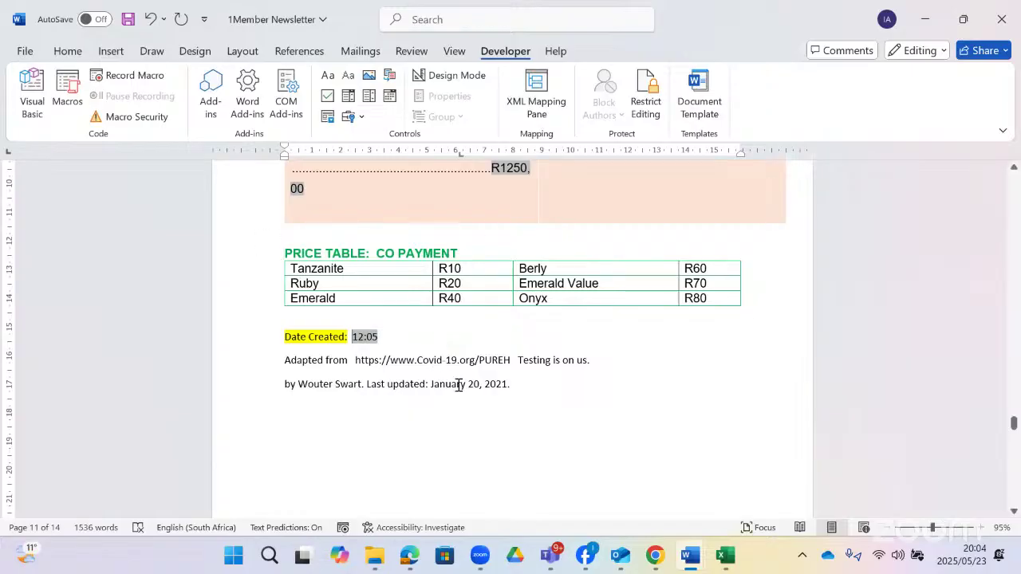
{"action": "key", "text": "alt+Tab"}
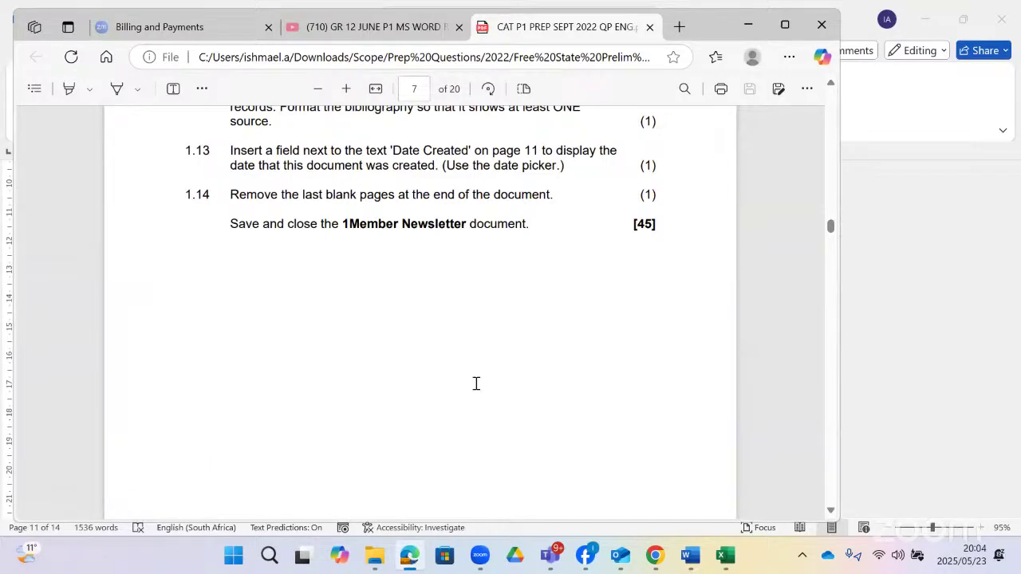
{"action": "key", "text": "alt+Tab"}
{"action": "scroll", "coordinate": [479, 378], "scroll_direction": "down", "scroll_amount": 10}
{"action": "scroll", "coordinate": [479, 377], "scroll_direction": "down", "scroll_amount": 6}
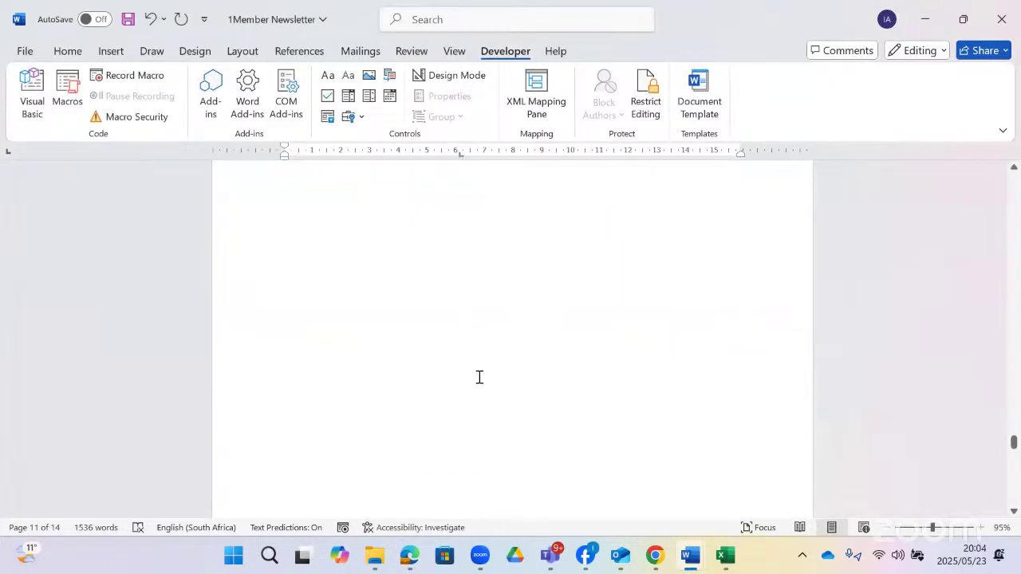
- Delete the trailing blank page so the document ends at the Bibliography page
{"action": "left_click", "coordinate": [524, 307]}
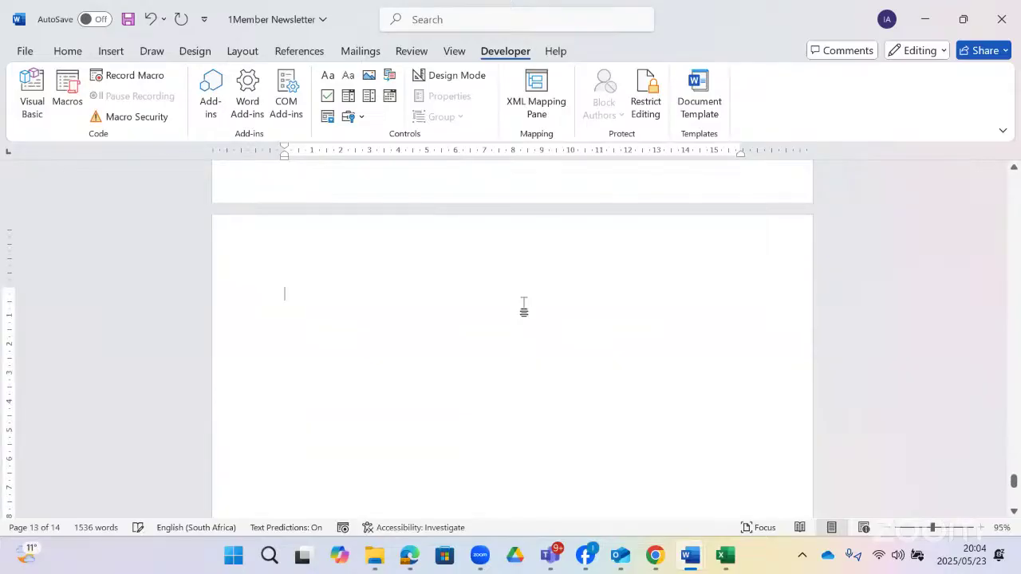
{"action": "key", "text": "BackSpace"}
{"action": "scroll", "coordinate": [524, 307], "scroll_direction": "down", "scroll_amount": 3}
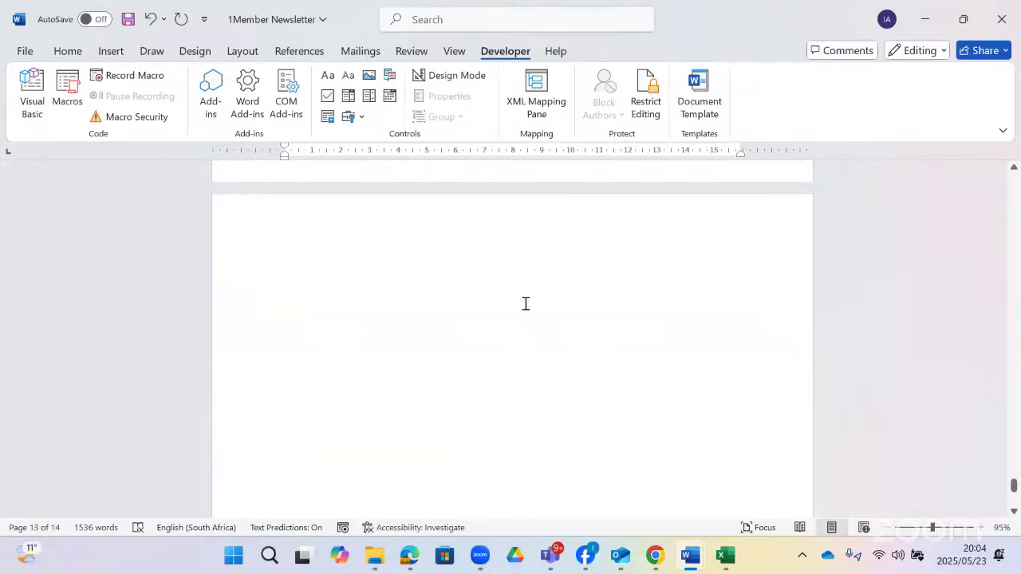
{"action": "scroll", "coordinate": [522, 307], "scroll_direction": "up", "scroll_amount": 5}
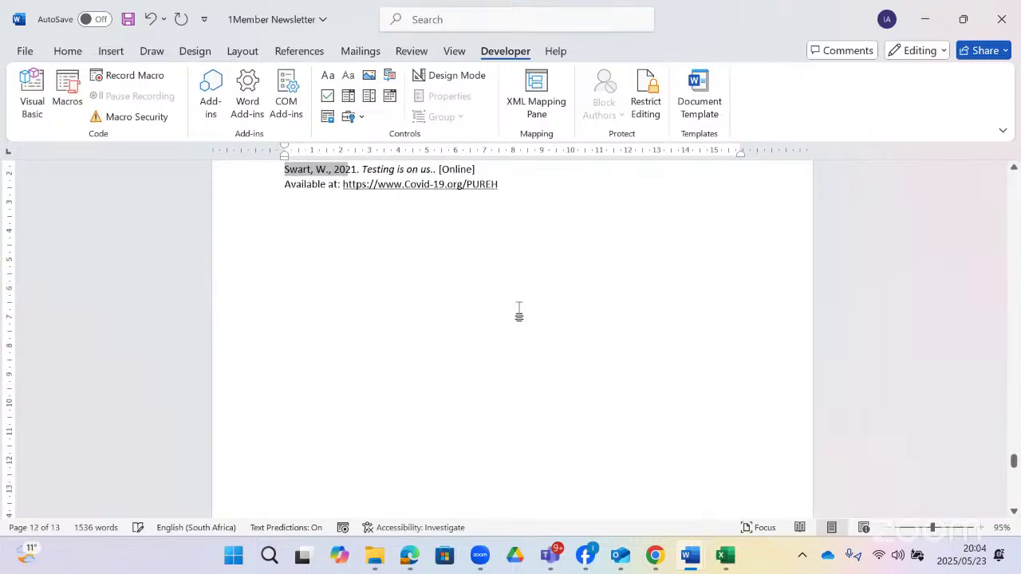
{"action": "scroll", "coordinate": [522, 307], "scroll_direction": "down", "scroll_amount": 10}
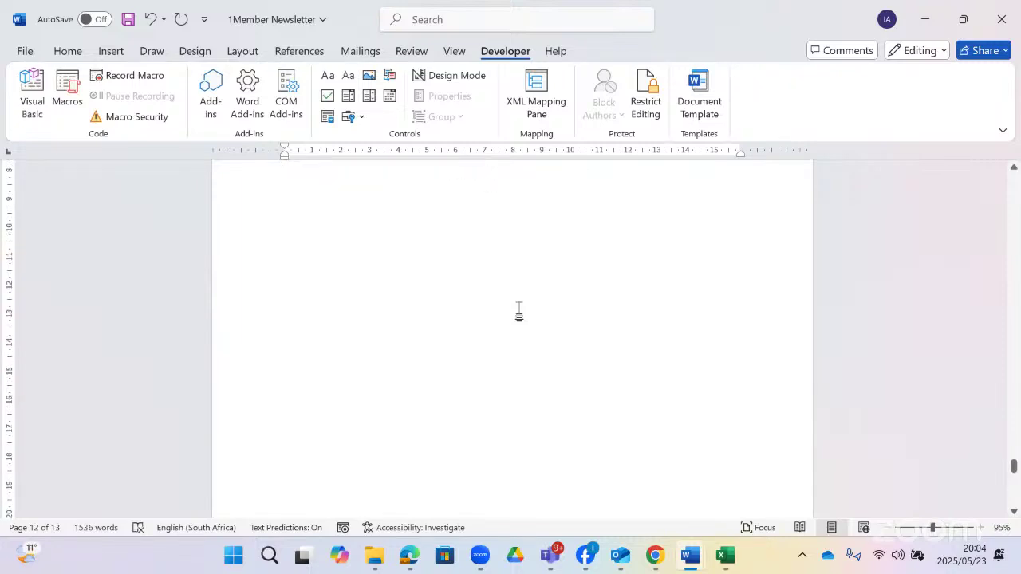
{"action": "scroll", "coordinate": [527, 303], "scroll_direction": "up", "scroll_amount": 1}
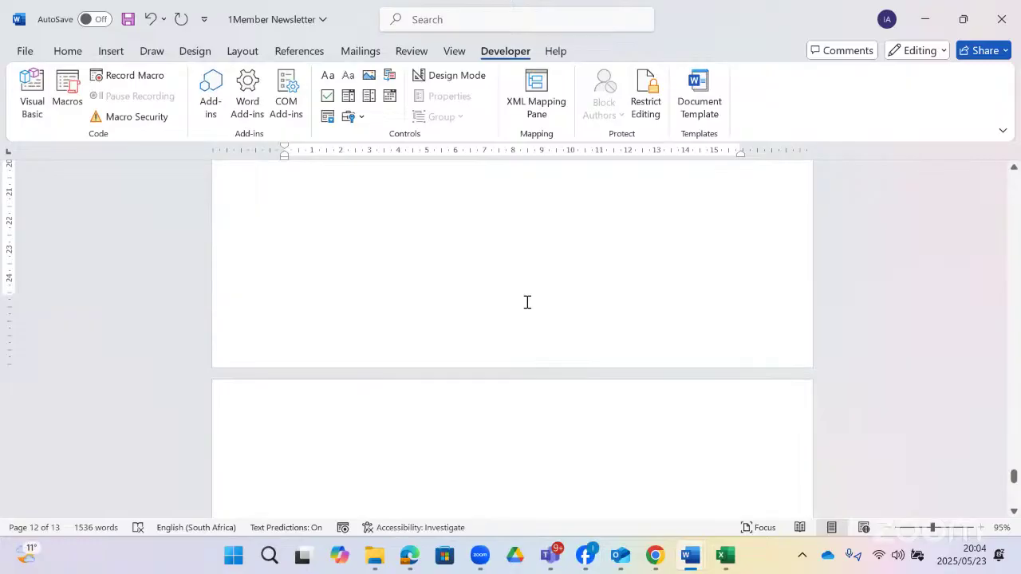
{"action": "scroll", "coordinate": [527, 304], "scroll_direction": "down", "scroll_amount": 8}
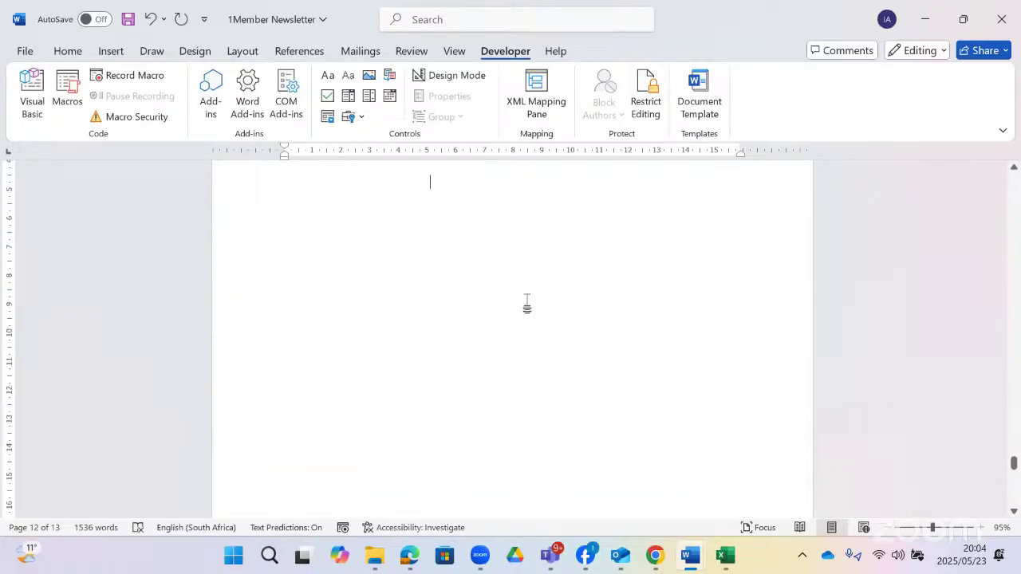
{"action": "scroll", "coordinate": [526, 303], "scroll_direction": "down", "scroll_amount": 10}
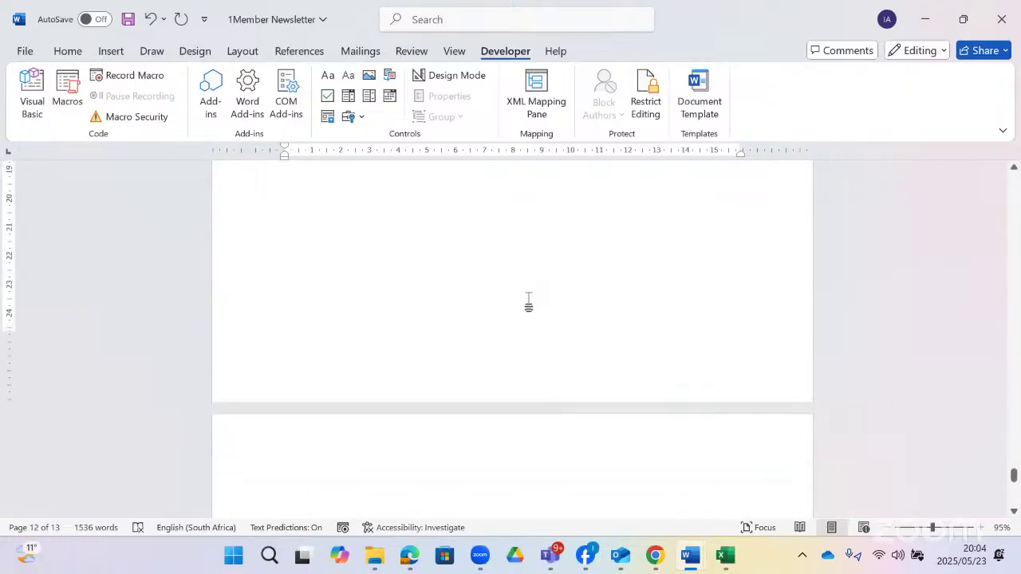
{"action": "scroll", "coordinate": [528, 302], "scroll_direction": "up", "scroll_amount": 10}
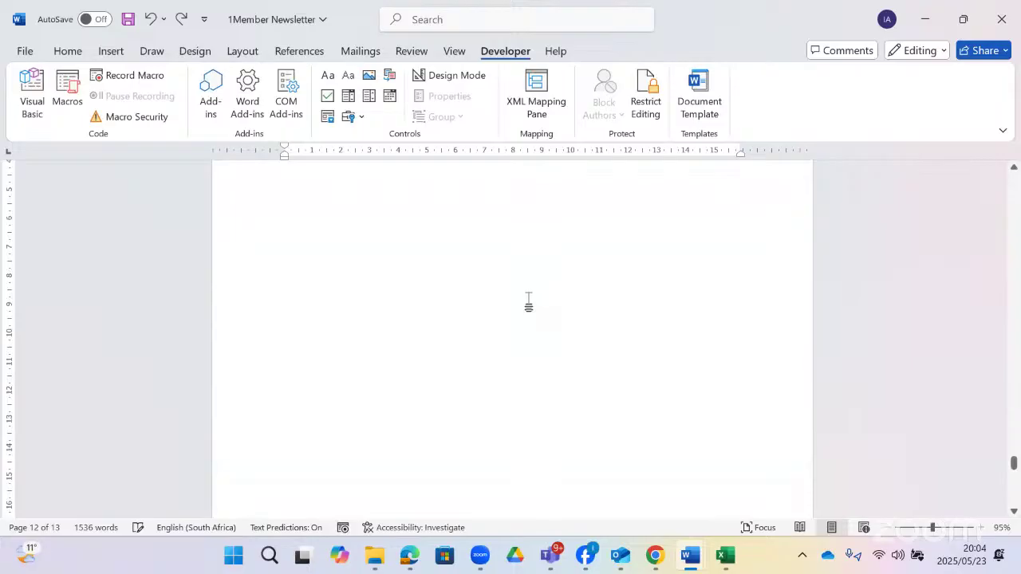
{"action": "scroll", "coordinate": [528, 304], "scroll_direction": "up", "scroll_amount": 3}
- Place the caret below the bibliography reference and start a new comment from Review
{"action": "triple_click", "coordinate": [572, 221]}
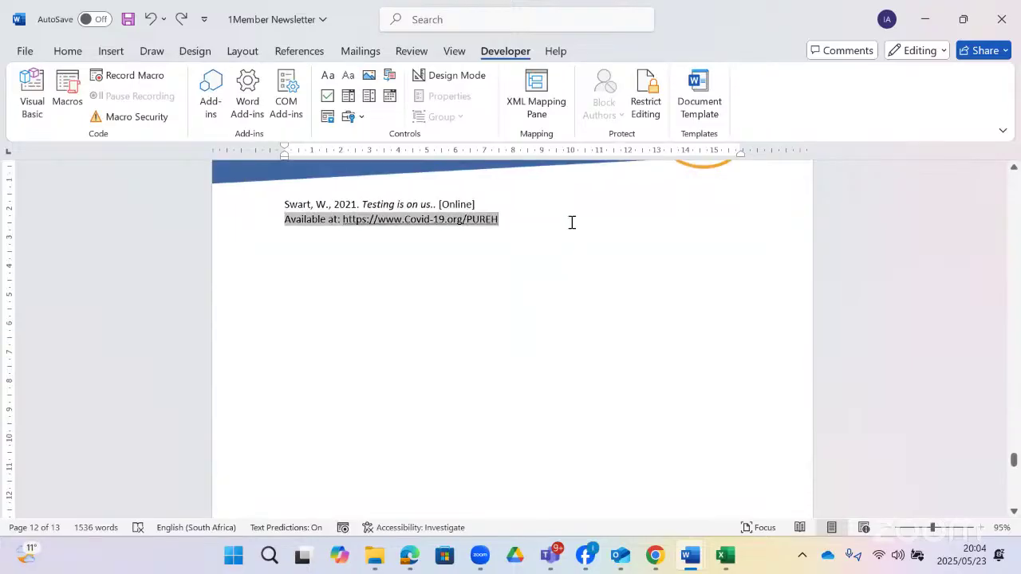
{"action": "left_click", "coordinate": [565, 268]}
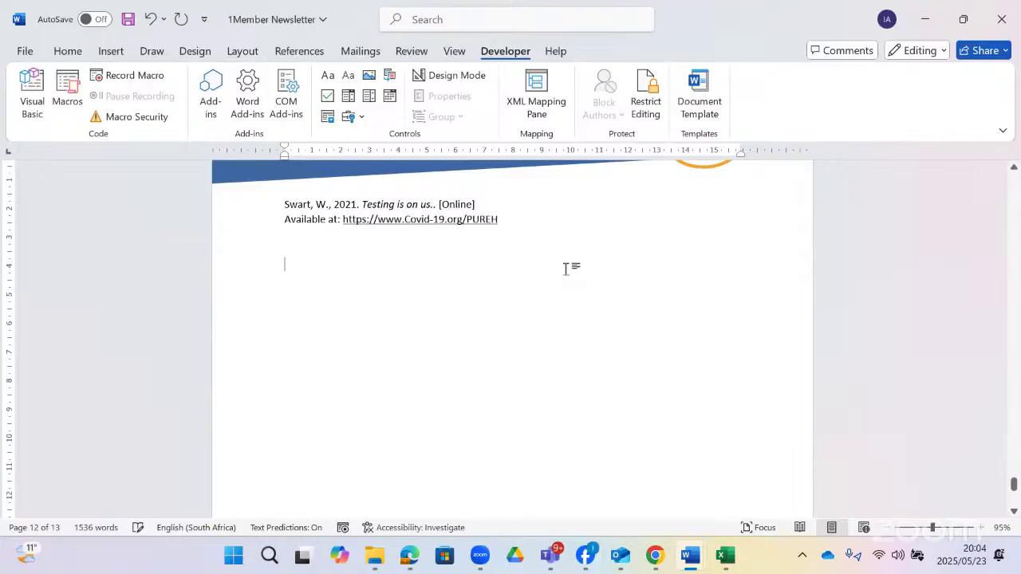
{"action": "scroll", "coordinate": [574, 265], "scroll_direction": "down", "scroll_amount": 5}
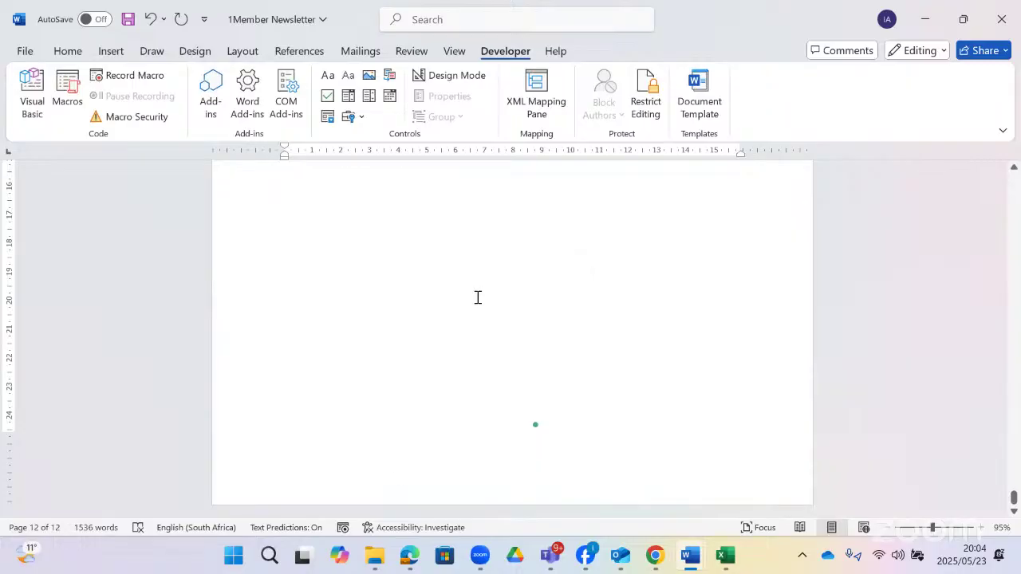
{"action": "left_click", "coordinate": [735, 398]}
{"action": "left_click", "coordinate": [413, 56]}
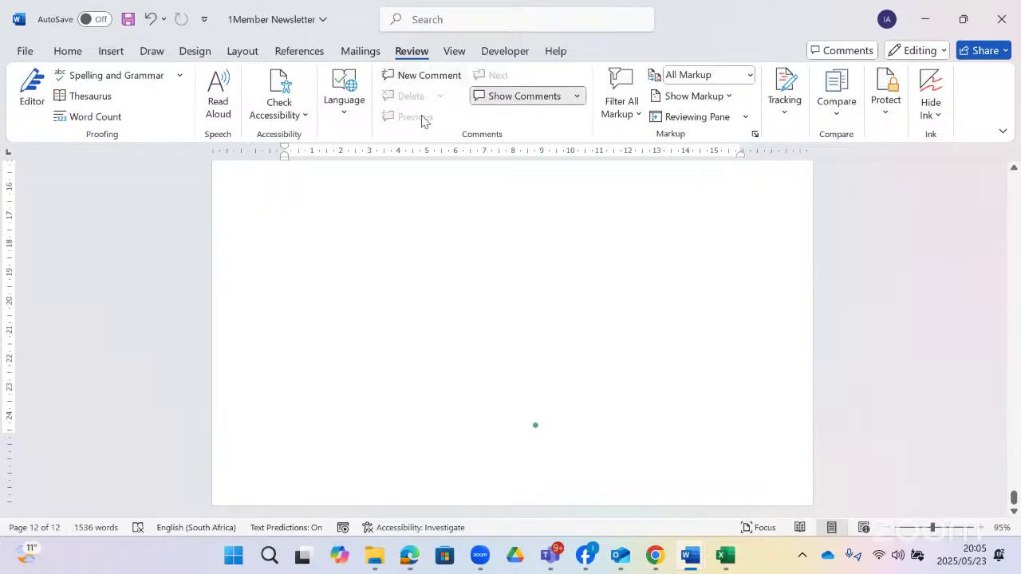
{"action": "left_click", "coordinate": [423, 76]}
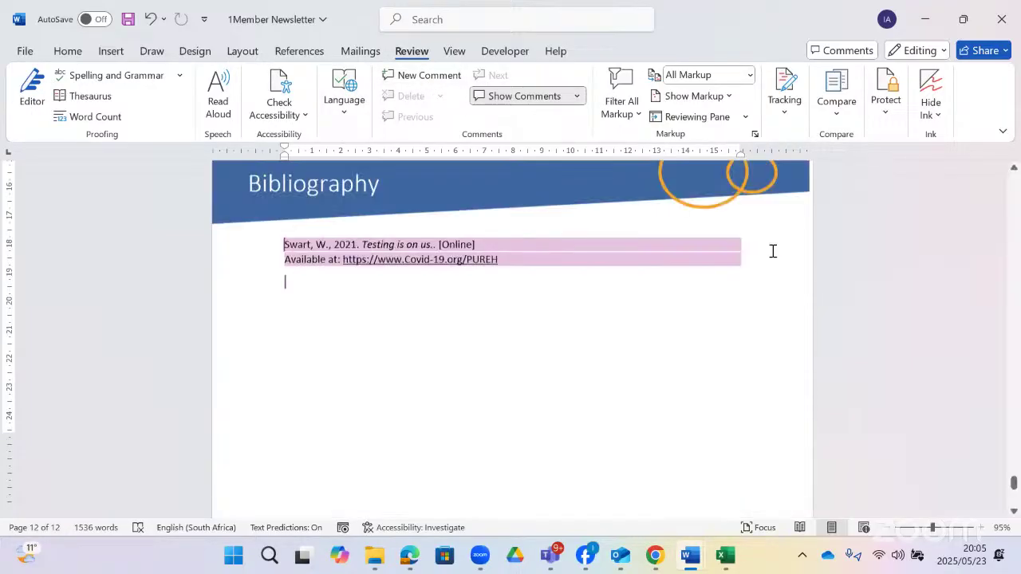
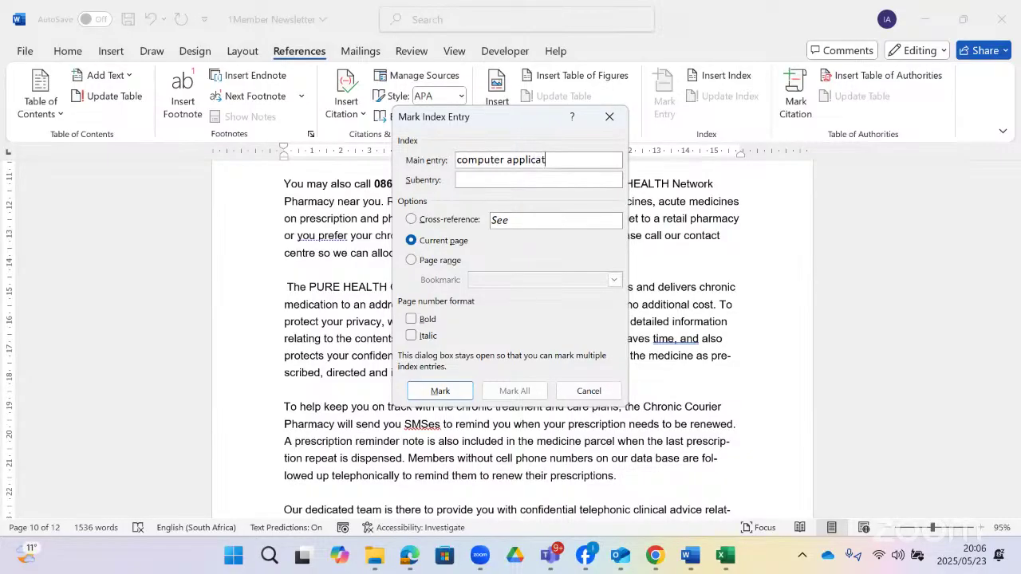
- Mark 'computer applications tech' as a main index entry referencing the current page
{"action": "type", "text": "r applications tech"}
{"action": "left_click", "coordinate": [439, 259]}
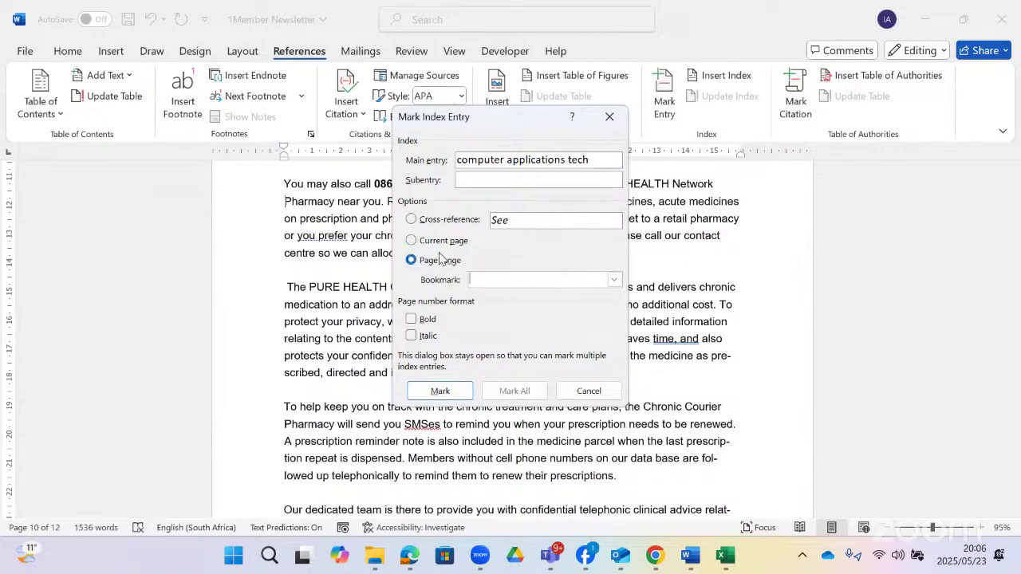
{"action": "left_click", "coordinate": [444, 240]}
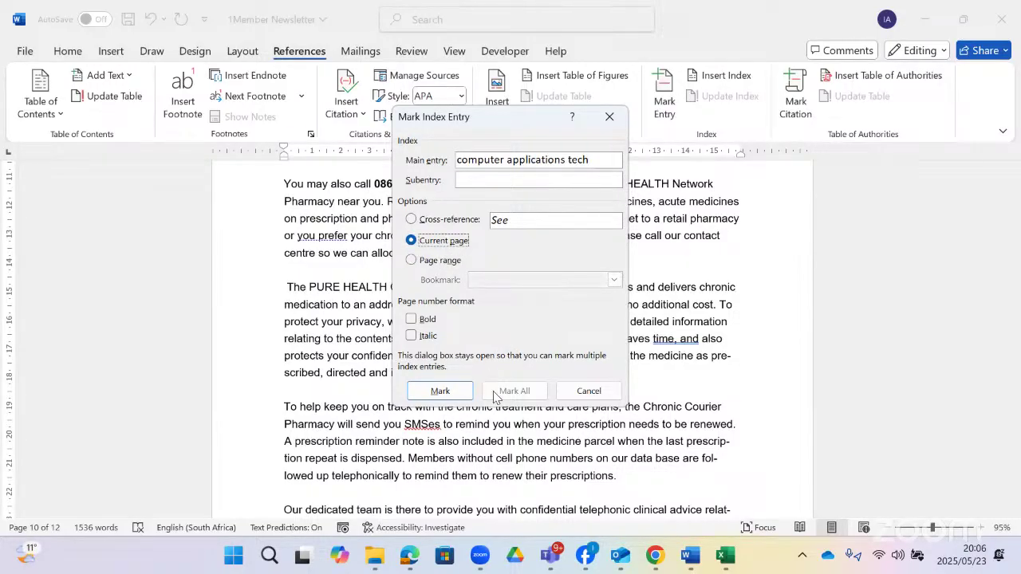
{"action": "left_click", "coordinate": [460, 397]}
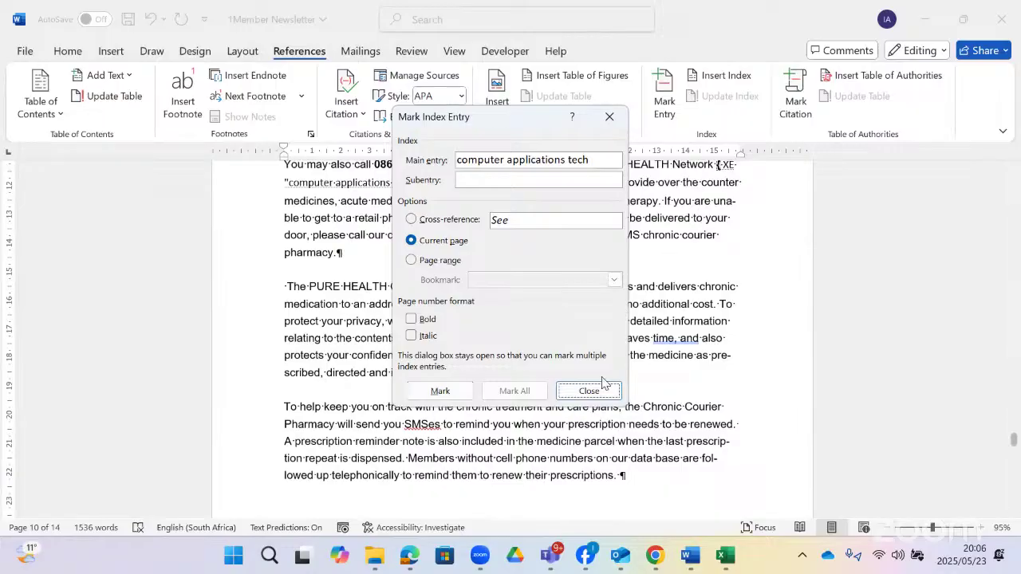
{"action": "left_click", "coordinate": [588, 391]}
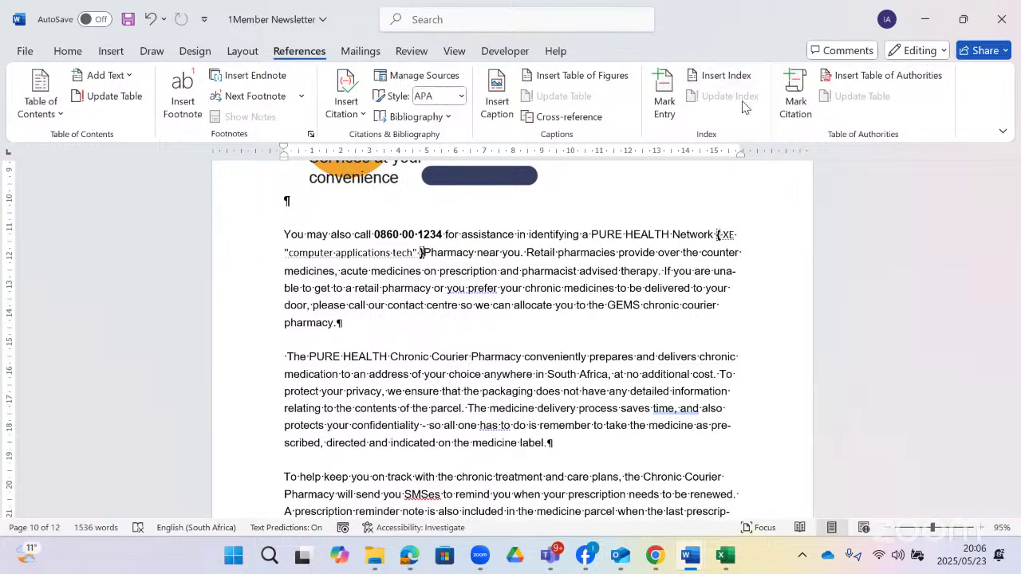
- Insert a Classic-format index in a new paragraph at the document's end
{"action": "scroll", "coordinate": [747, 134], "scroll_direction": "down", "scroll_amount": 5}
{"action": "scroll", "coordinate": [654, 205], "scroll_direction": "down", "scroll_amount": 15}
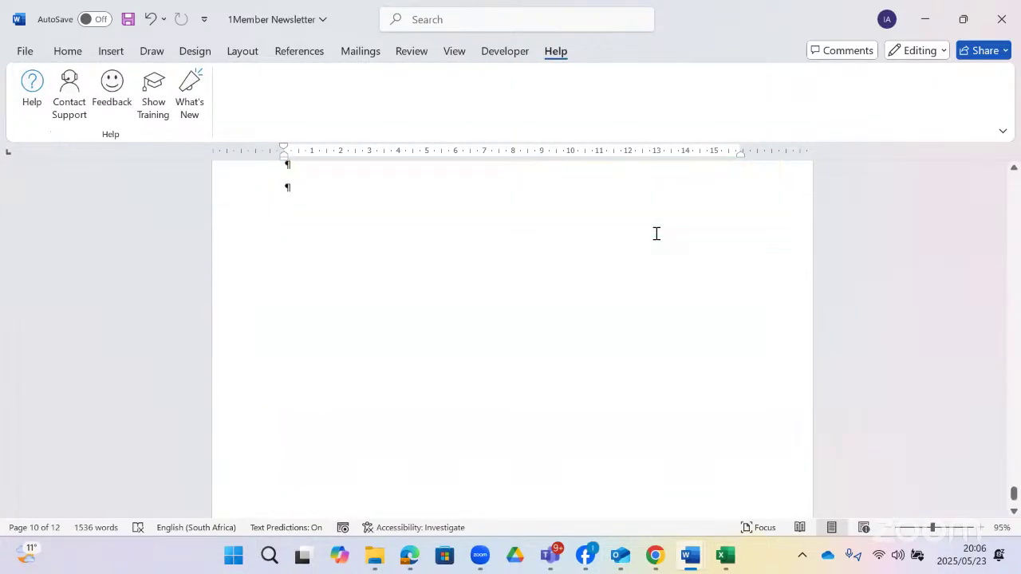
{"action": "scroll", "coordinate": [650, 240], "scroll_direction": "up", "scroll_amount": 6}
{"action": "left_click", "coordinate": [567, 244]}
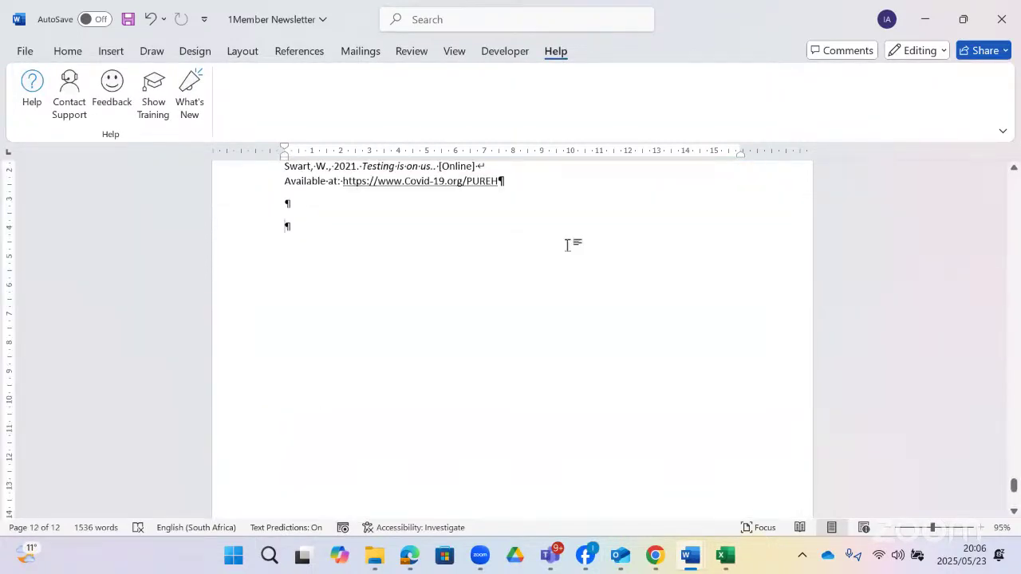
{"action": "key", "text": "Return"}
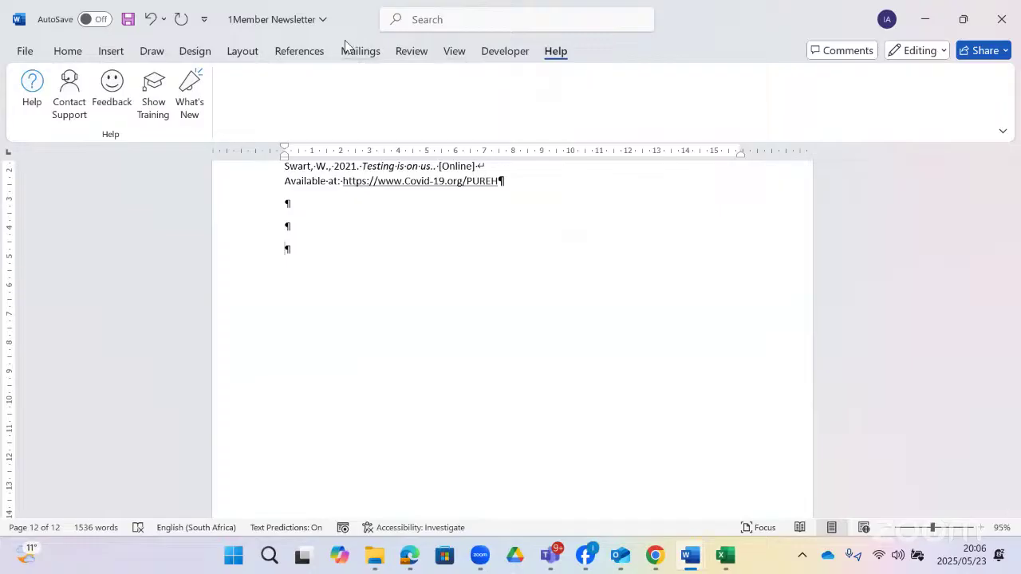
{"action": "left_click", "coordinate": [301, 54]}
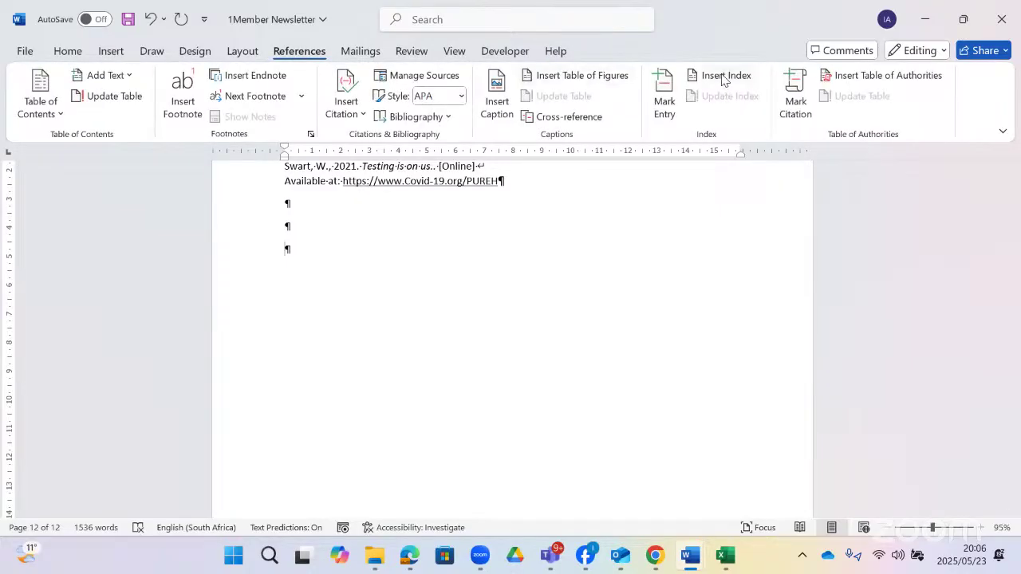
{"action": "left_click", "coordinate": [721, 76]}
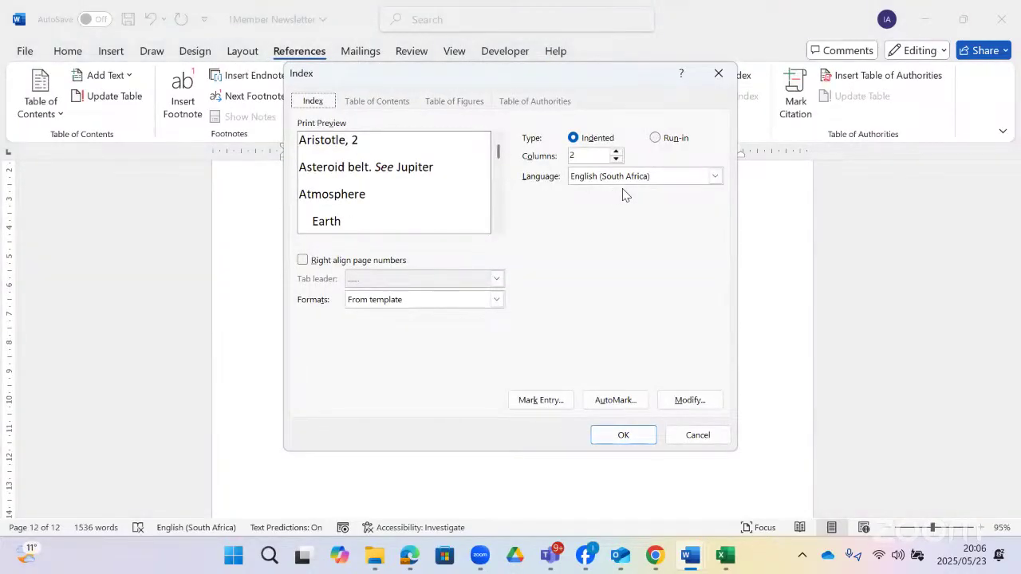
{"action": "left_click", "coordinate": [496, 299]}
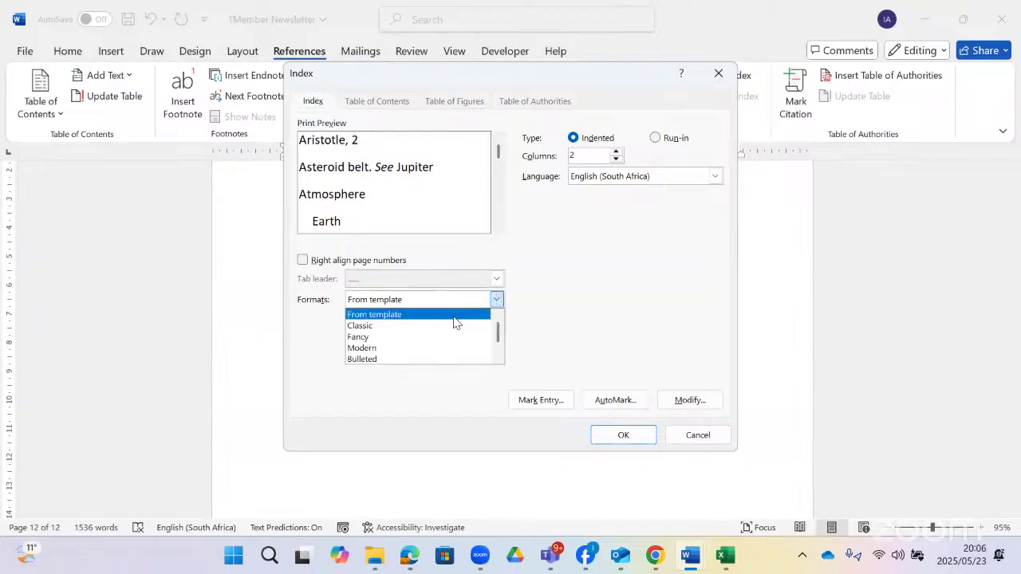
{"action": "left_click", "coordinate": [401, 326]}
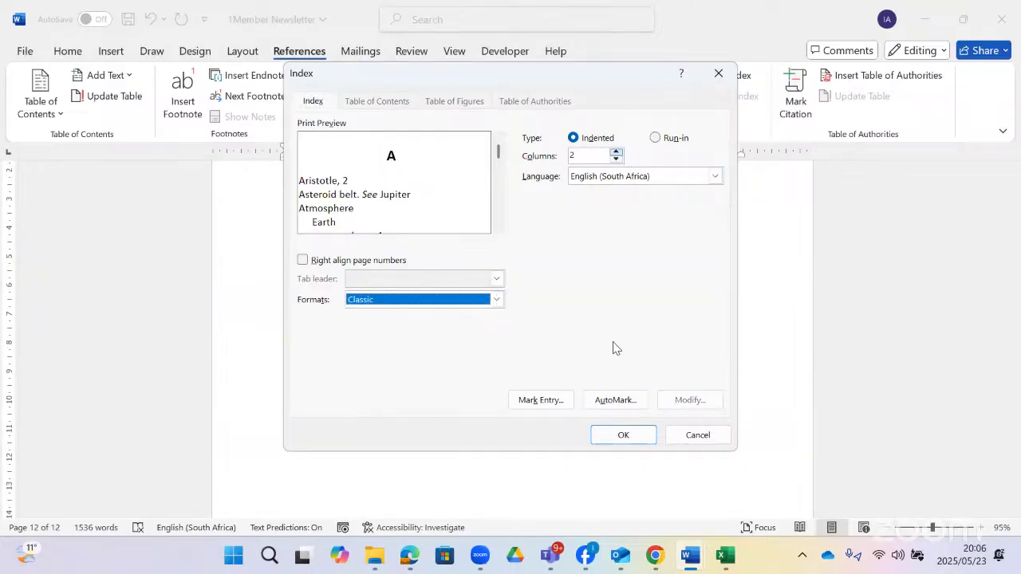
{"action": "left_click", "coordinate": [607, 434]}
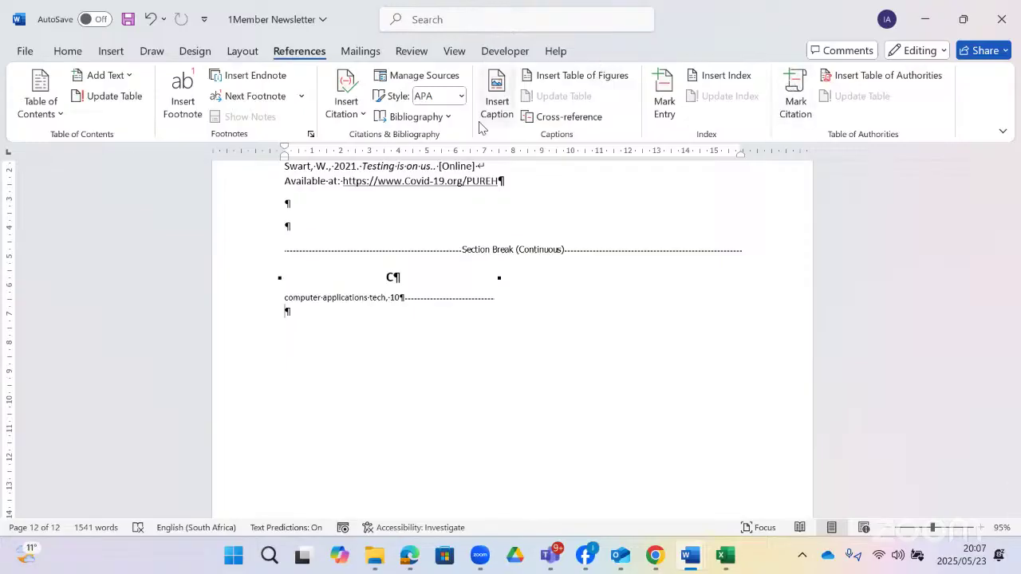
- Browse the Layout tab's Breaks, Columns, Size and Orientation menus without changing anything
{"action": "left_click", "coordinate": [243, 52]}
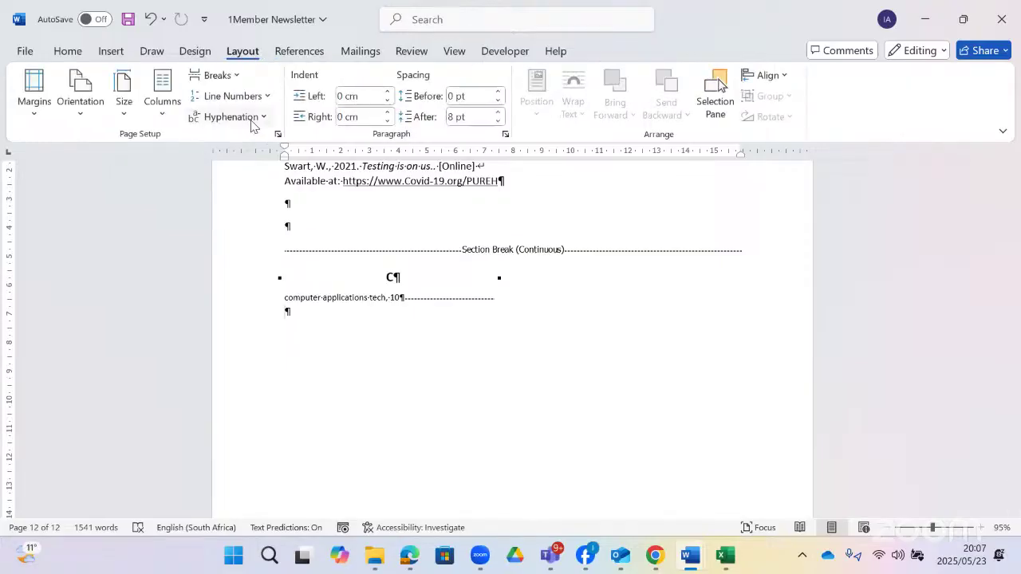
{"action": "left_click", "coordinate": [231, 77]}
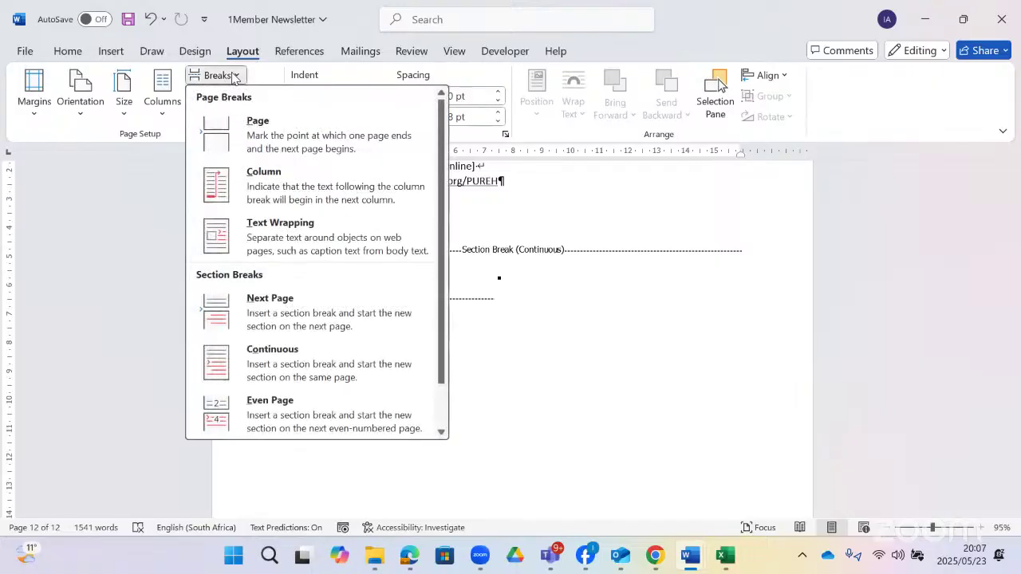
{"action": "left_click", "coordinate": [231, 77]}
{"action": "left_click", "coordinate": [160, 121]}
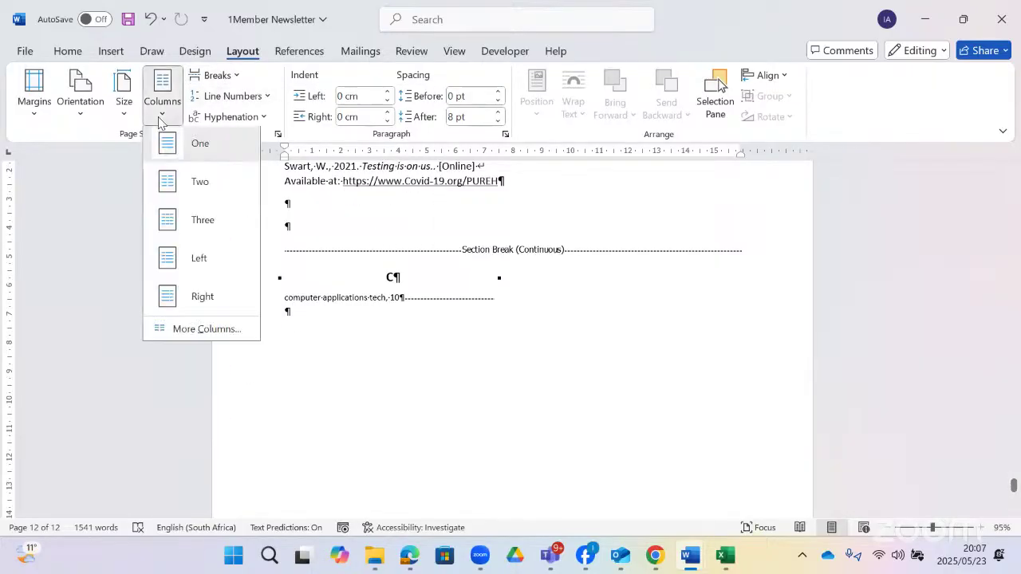
{"action": "left_click", "coordinate": [159, 121]}
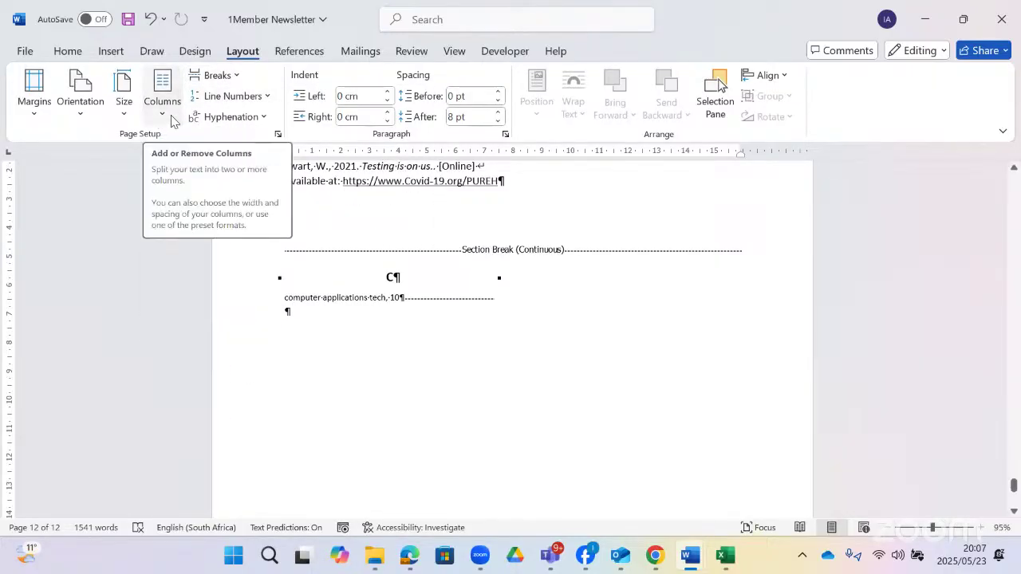
{"action": "left_click", "coordinate": [116, 119]}
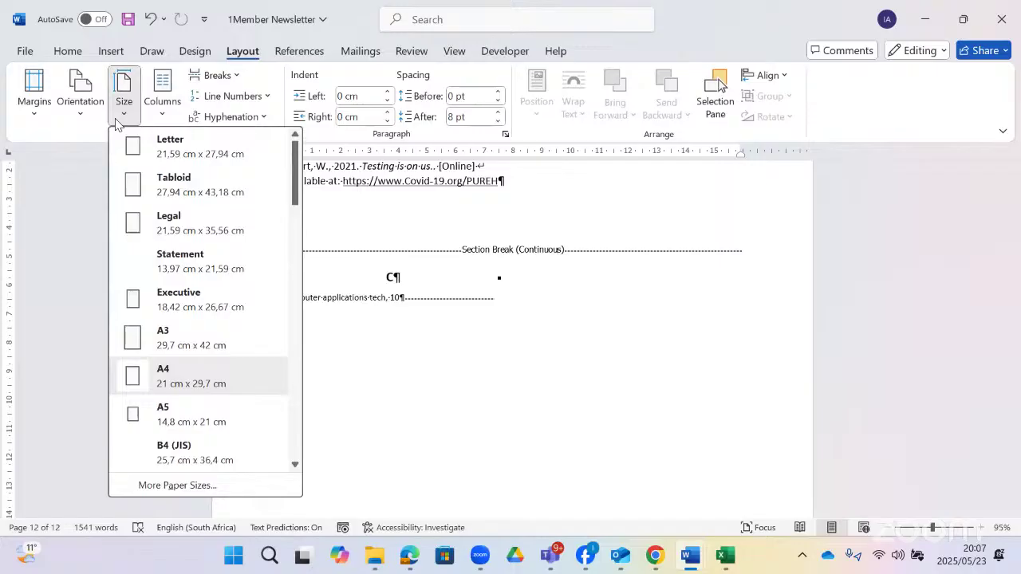
{"action": "left_click", "coordinate": [117, 120]}
{"action": "left_click", "coordinate": [79, 117]}
{"action": "left_click", "coordinate": [80, 116]}
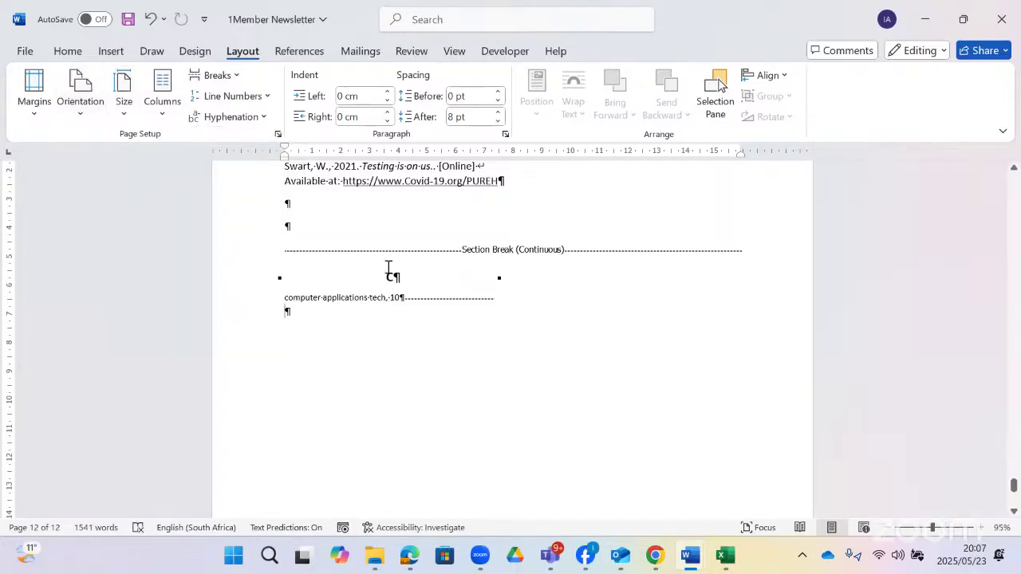
- Scroll back up to the PURE HEALTH pharmacy paragraphs on page 10
{"action": "scroll", "coordinate": [414, 272], "scroll_direction": "up", "scroll_amount": 5}
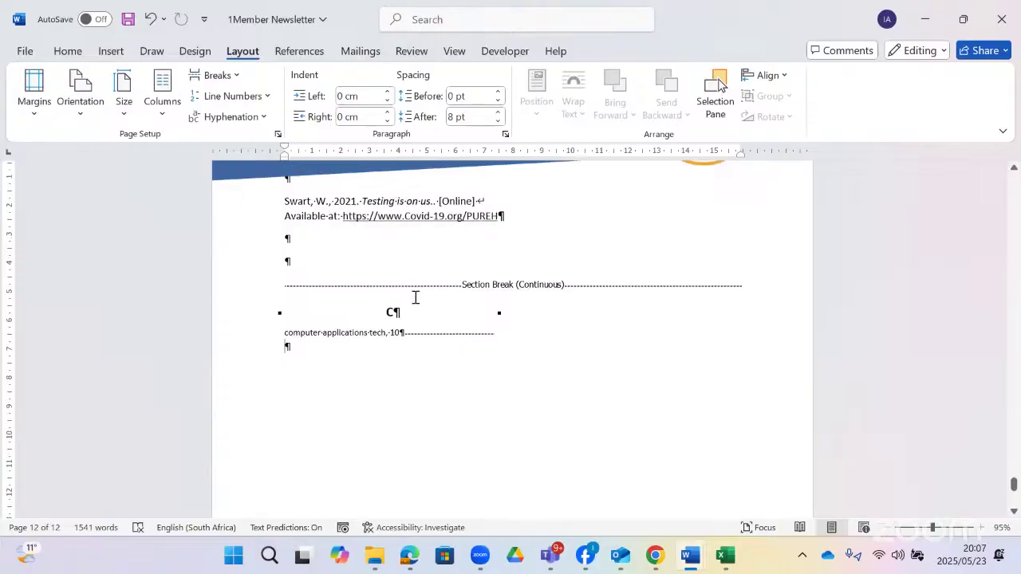
{"action": "scroll", "coordinate": [446, 355], "scroll_direction": "up", "scroll_amount": 6}
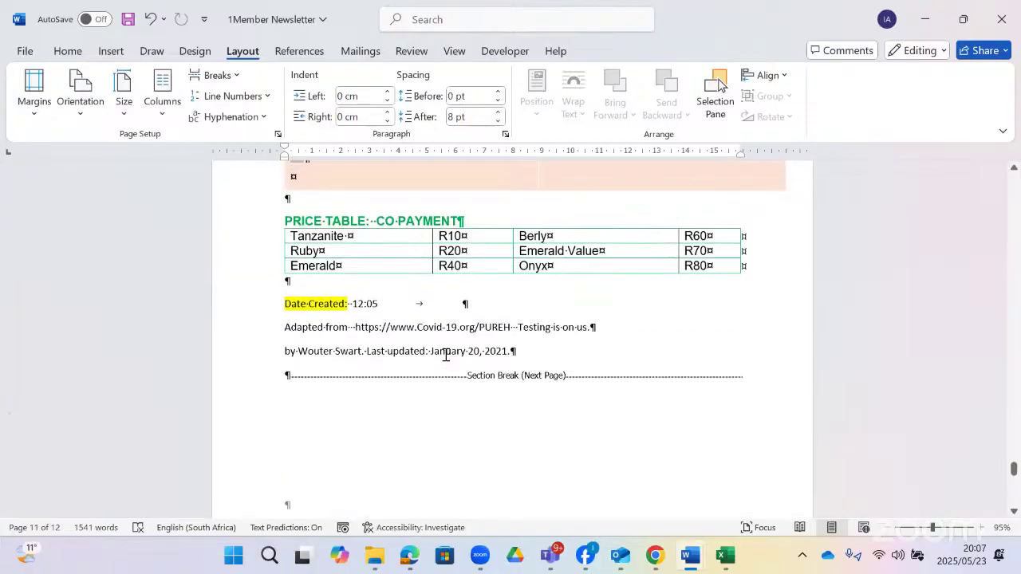
{"action": "scroll", "coordinate": [453, 352], "scroll_direction": "up", "scroll_amount": 10}
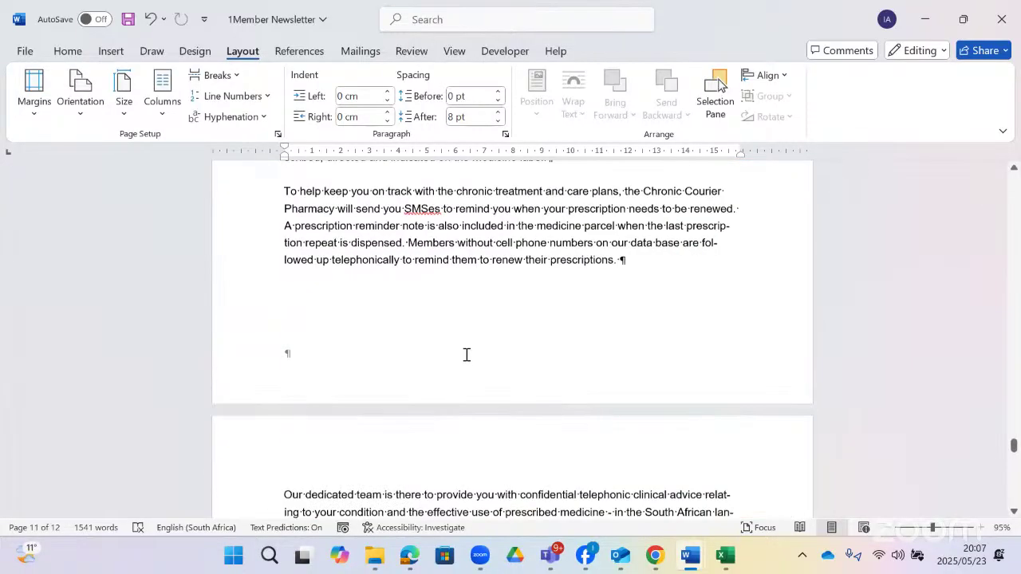
{"action": "scroll", "coordinate": [467, 355], "scroll_direction": "down", "scroll_amount": 3}
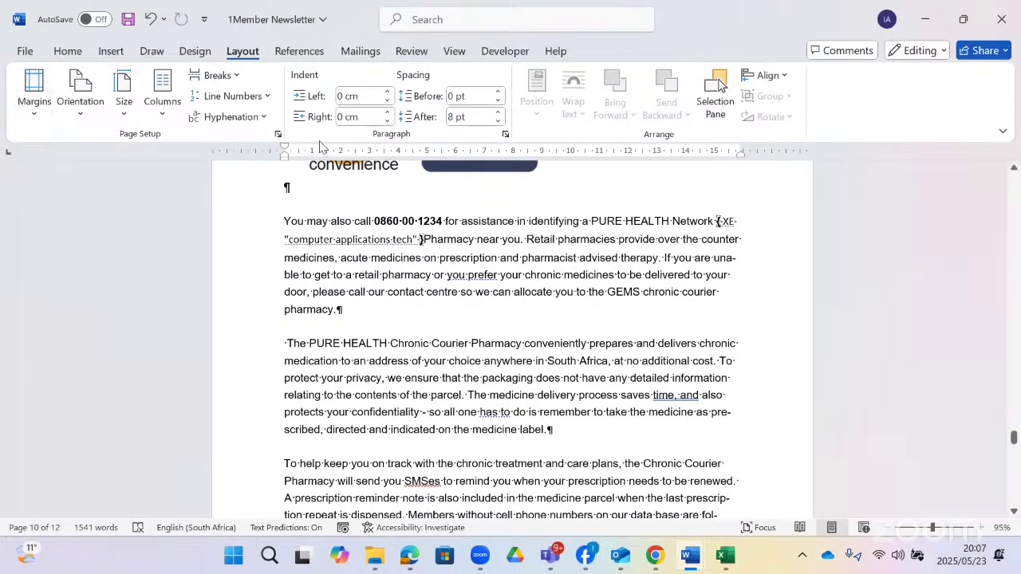
- Format both PURE HEALTH paragraphs as two equal columns with a line between
{"action": "left_click_drag", "start_coordinate": [284, 221], "coordinate": [581, 423]}
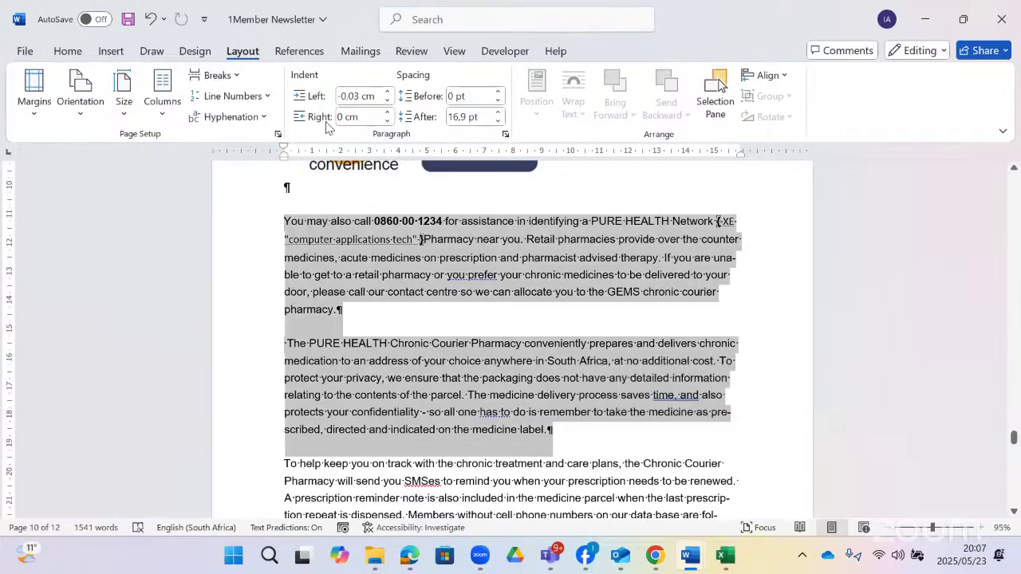
{"action": "left_click", "coordinate": [162, 100]}
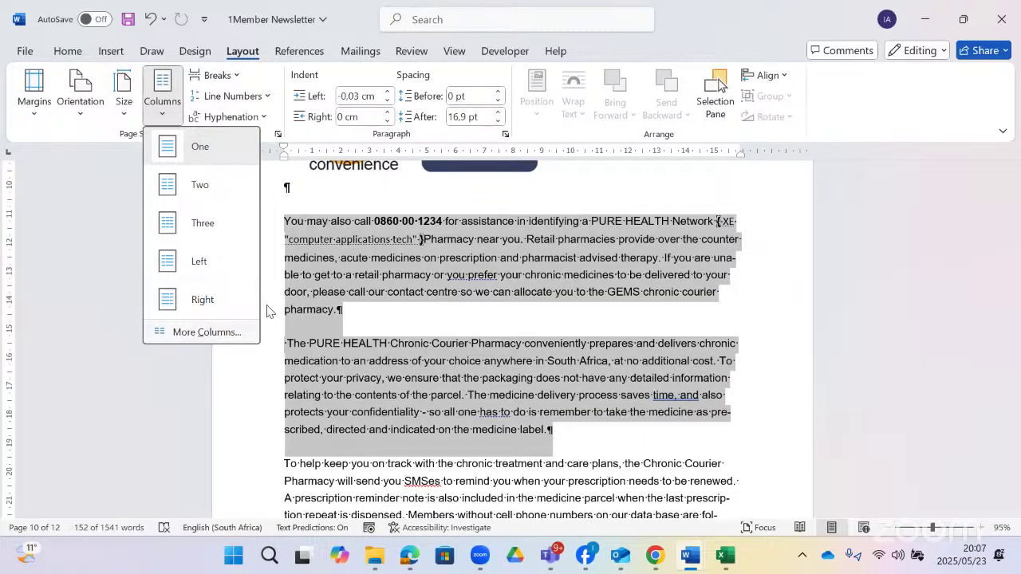
{"action": "left_click", "coordinate": [203, 332]}
{"action": "left_click", "coordinate": [450, 171]}
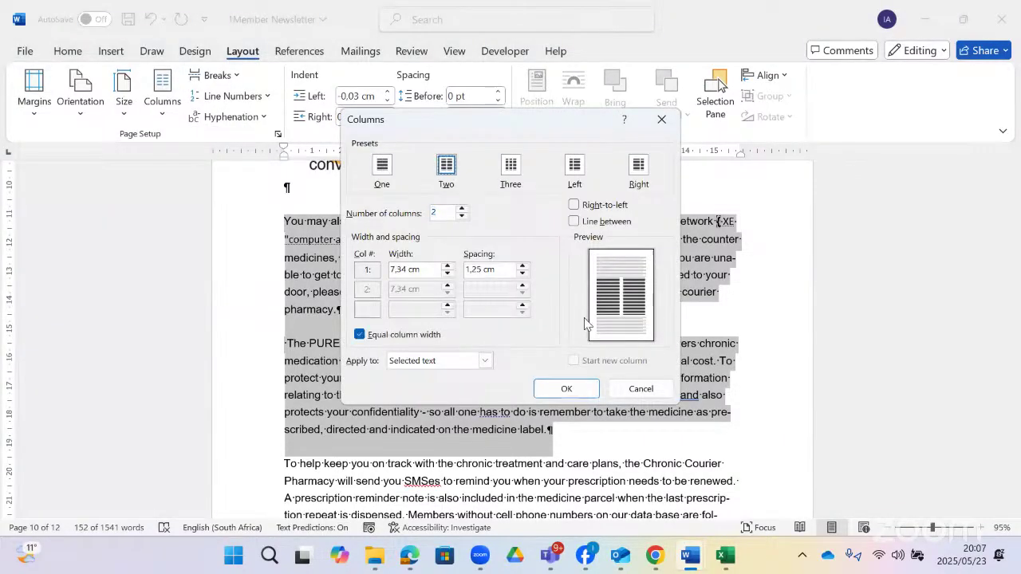
{"action": "left_click", "coordinate": [573, 221]}
{"action": "left_click", "coordinate": [563, 389]}
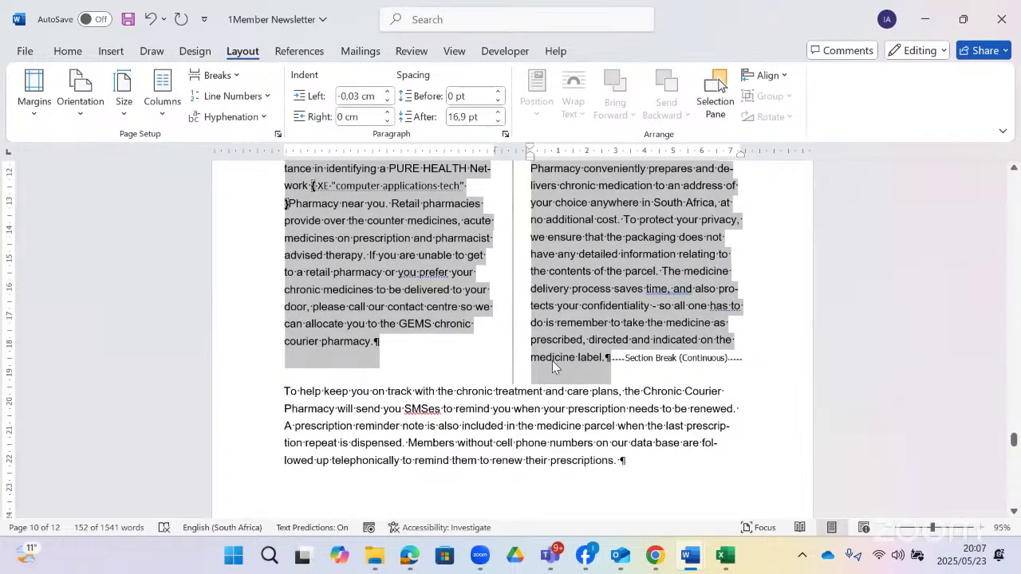
{"action": "scroll", "coordinate": [552, 362], "scroll_direction": "up", "scroll_amount": 2}
{"action": "scroll", "coordinate": [552, 361], "scroll_direction": "down", "scroll_amount": 2}
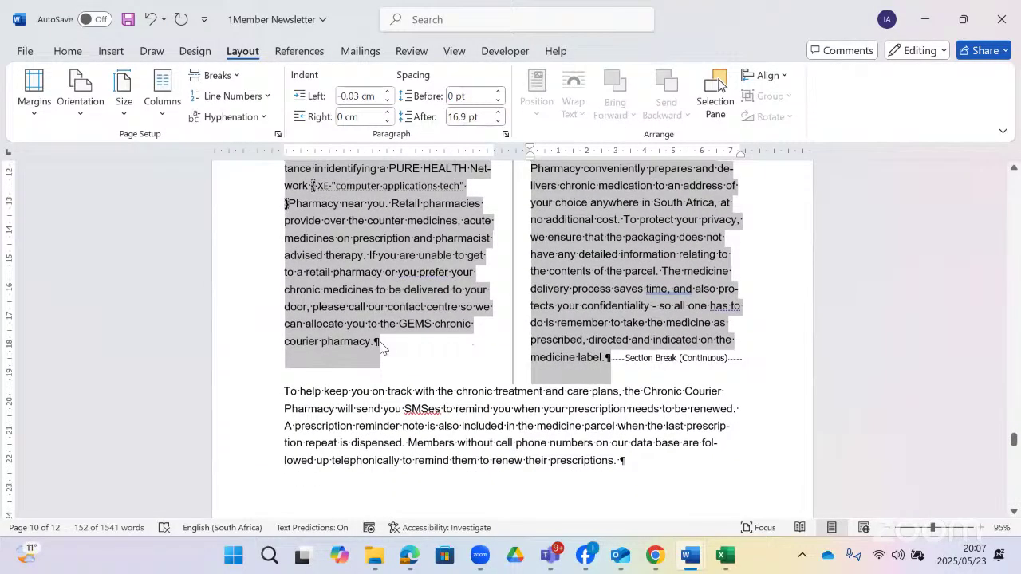
{"action": "left_click", "coordinate": [334, 290]}
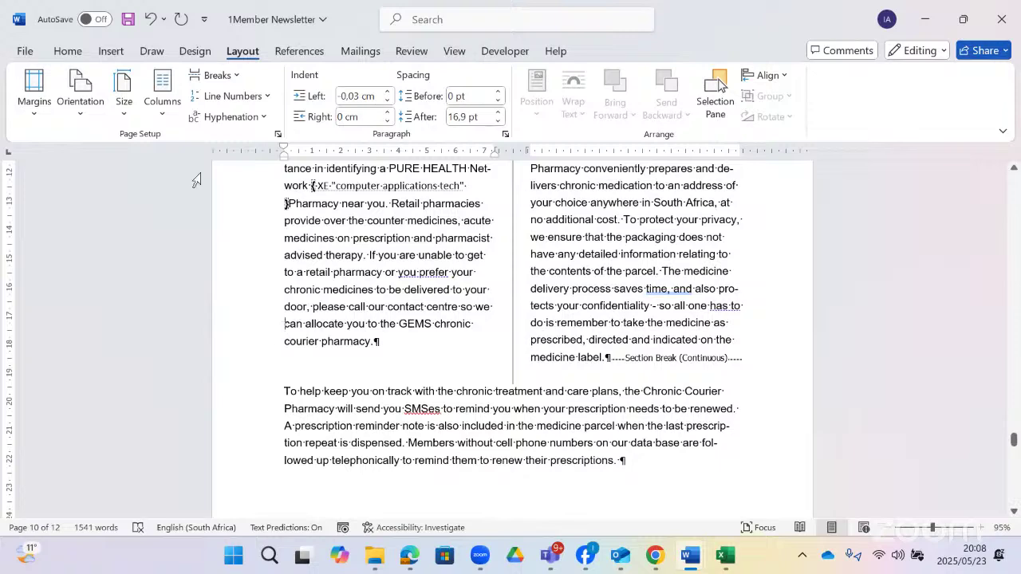
{"action": "left_click", "coordinate": [238, 76]}
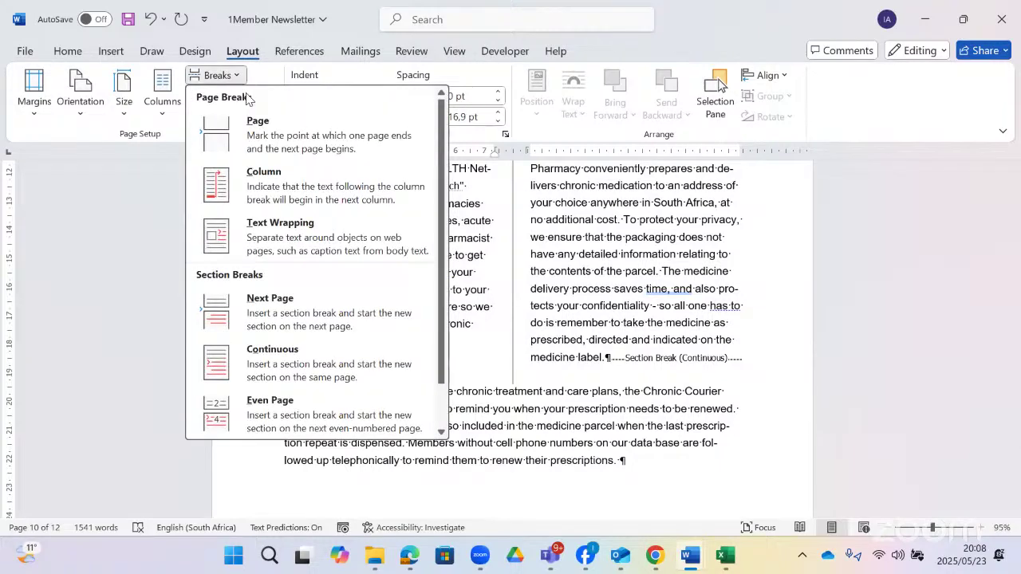
- Insert a column break after 'contact centre so we' to end the left column
{"action": "left_click", "coordinate": [263, 187]}
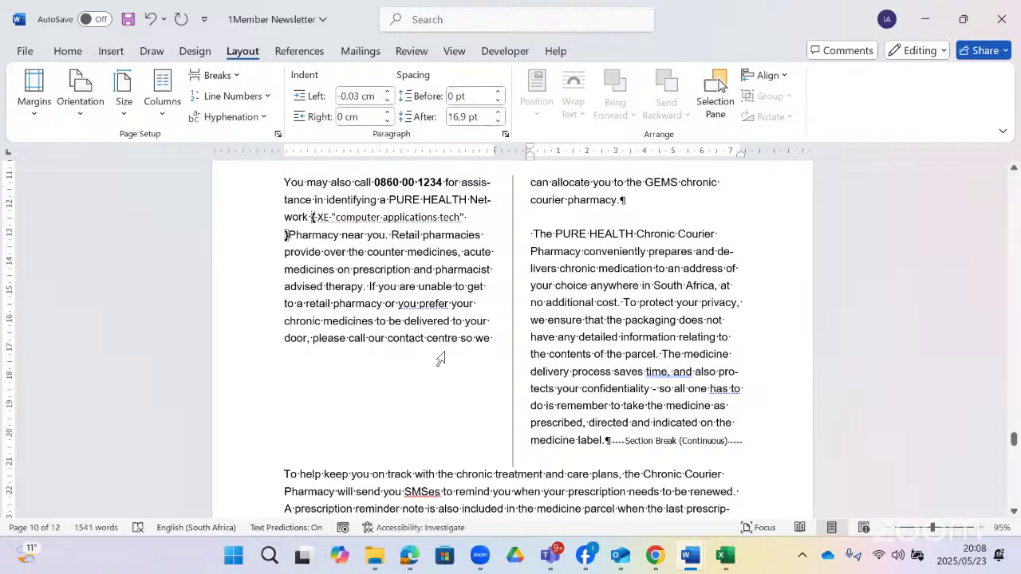
{"action": "scroll", "coordinate": [471, 290], "scroll_direction": "down", "scroll_amount": 2}
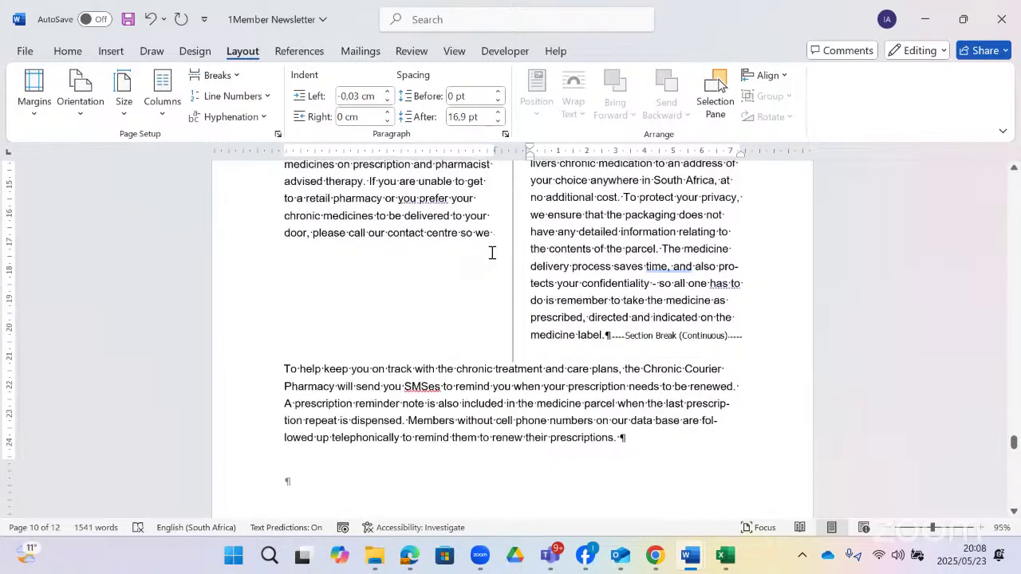
{"action": "left_click", "coordinate": [492, 253]}
{"action": "key", "text": "ctrl+shift+Return"}
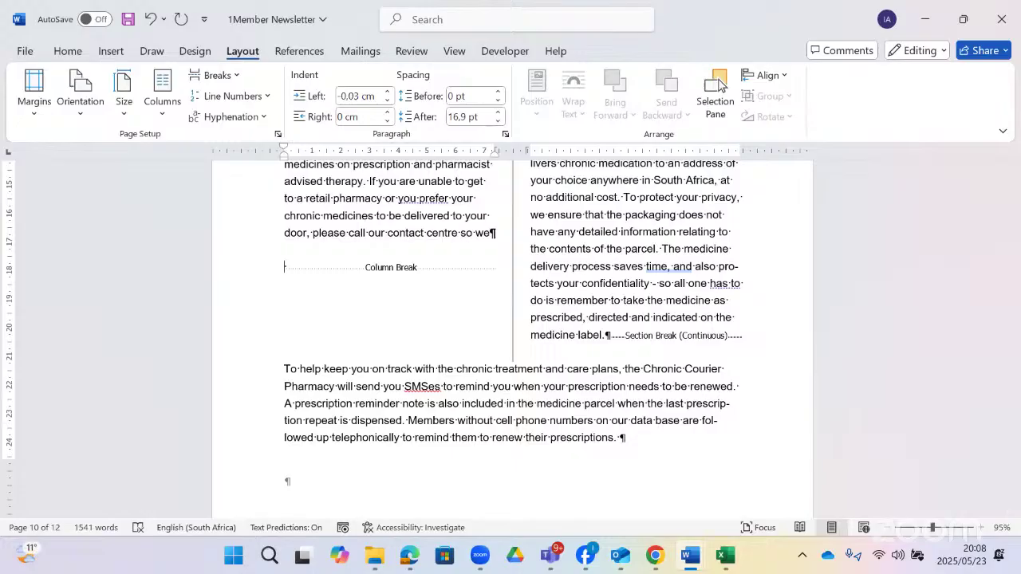
{"action": "scroll", "coordinate": [458, 259], "scroll_direction": "down", "scroll_amount": 5}
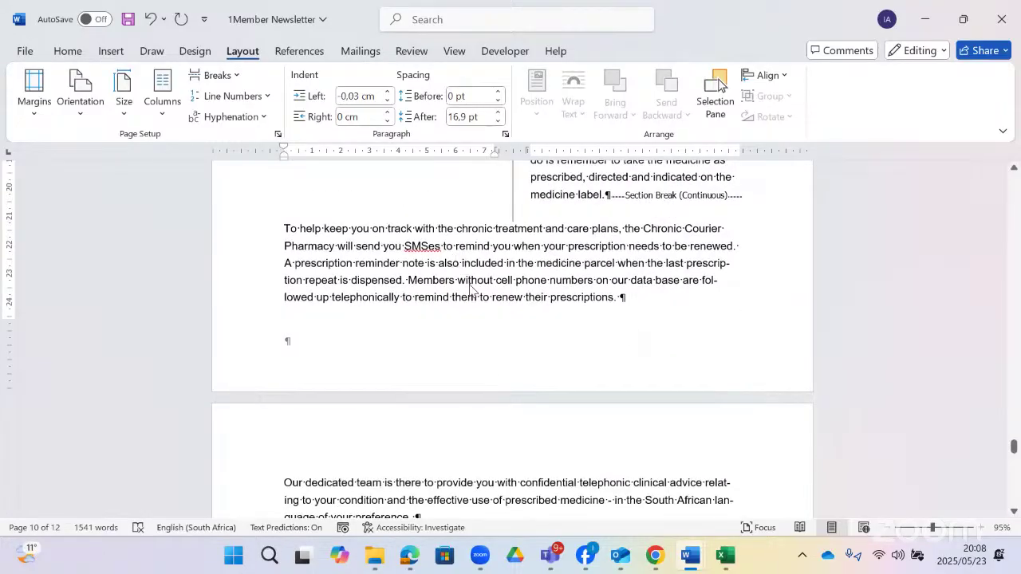
{"action": "scroll", "coordinate": [473, 296], "scroll_direction": "down", "scroll_amount": 2}
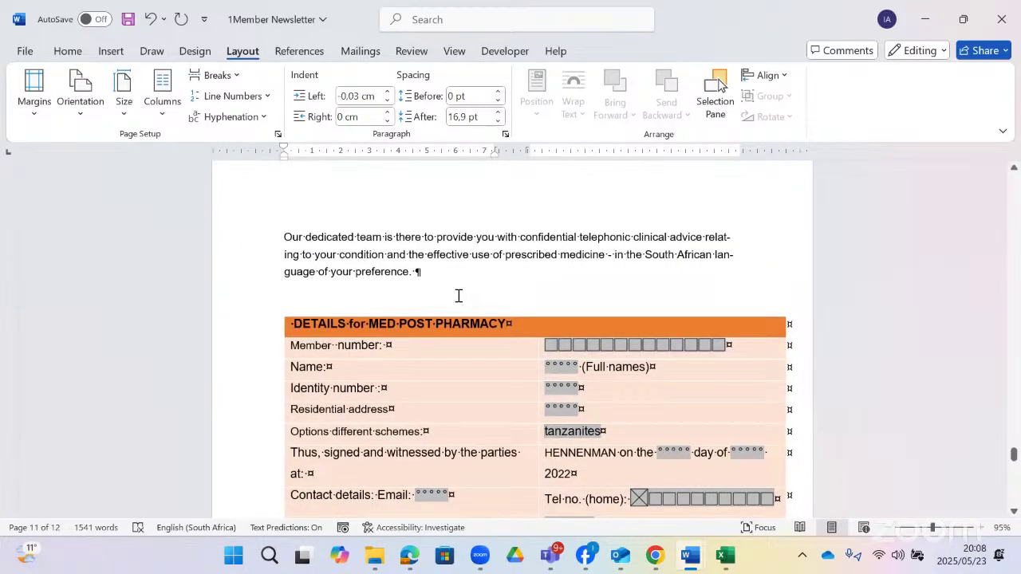
- Insert the 5Care picture from this device in a new paragraph after 'preference.'
{"action": "left_click", "coordinate": [556, 286]}
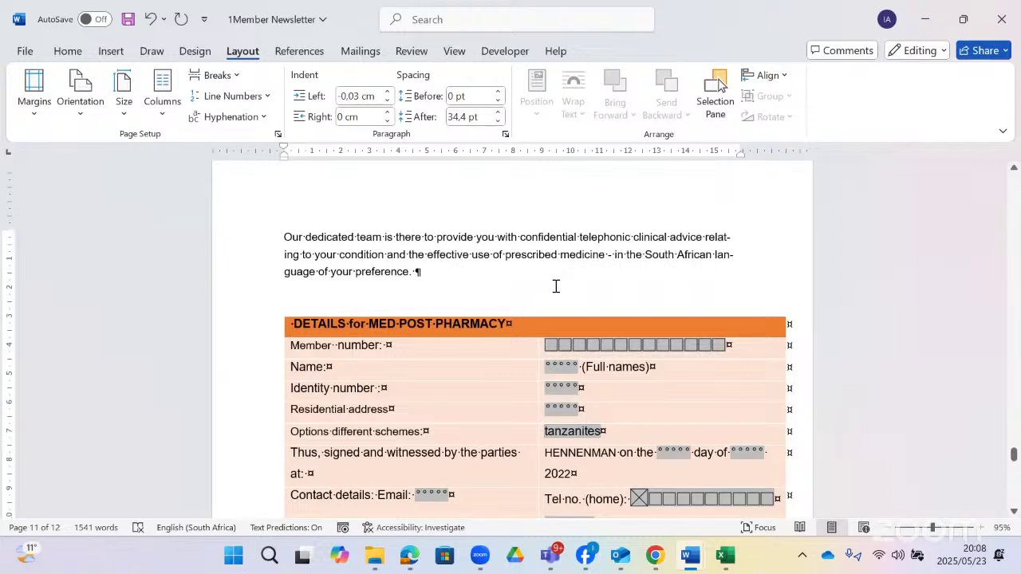
{"action": "key", "text": "Return"}
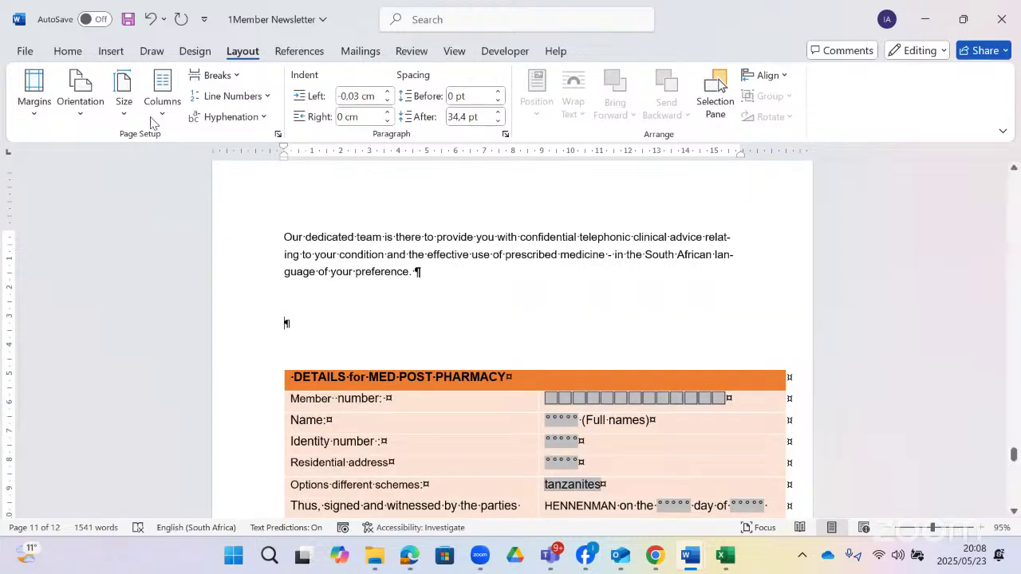
{"action": "left_click", "coordinate": [105, 53]}
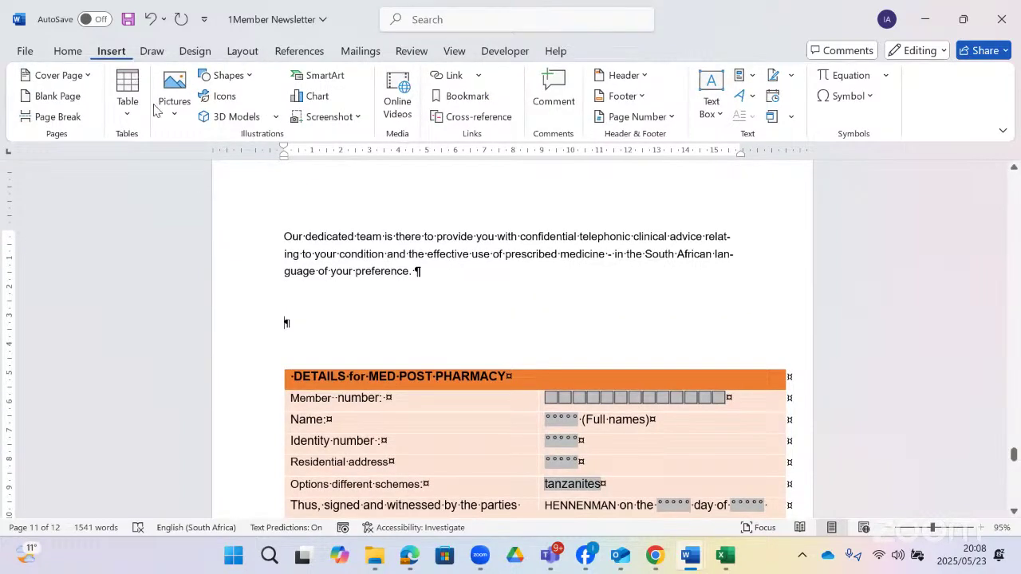
{"action": "left_click", "coordinate": [175, 118]}
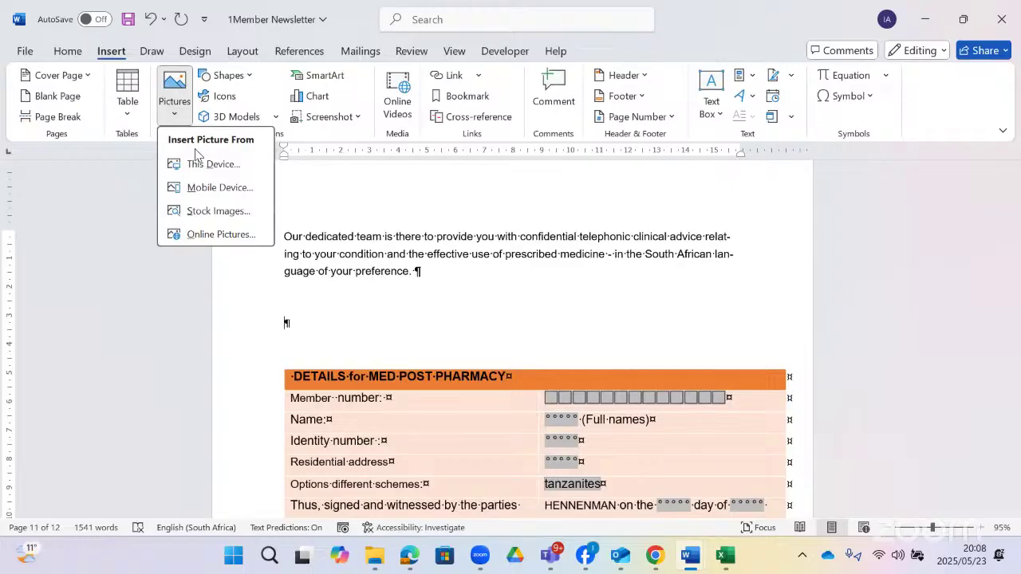
{"action": "left_click", "coordinate": [205, 164]}
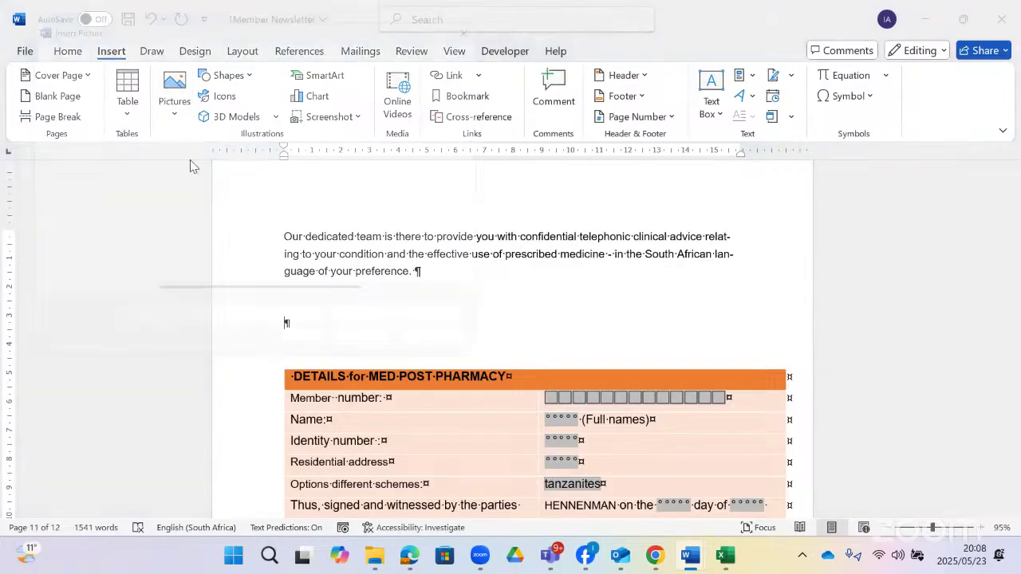
{"action": "left_click", "coordinate": [177, 172]}
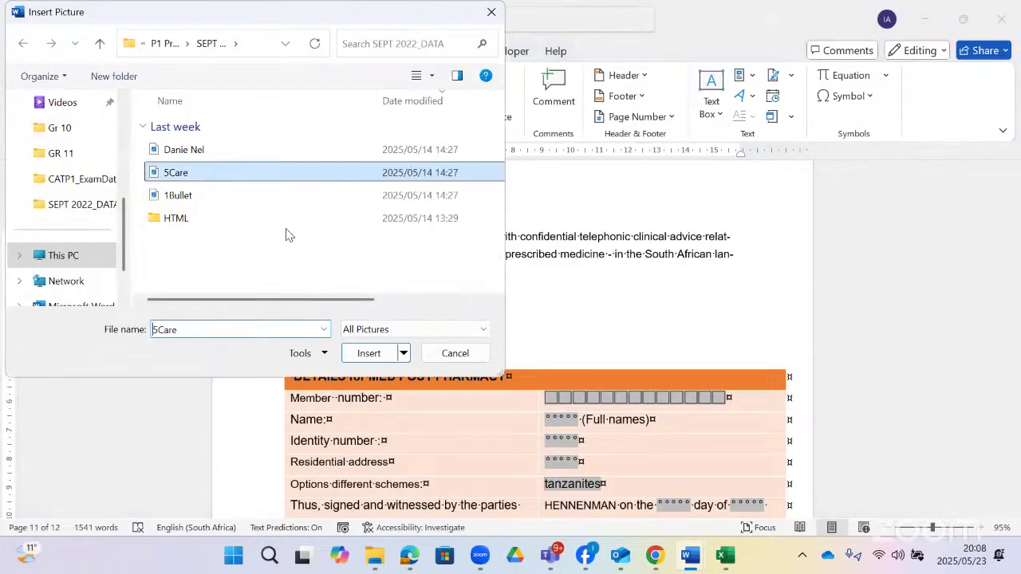
{"action": "left_click", "coordinate": [365, 348]}
- Cut the inserted 5Care picture to the clipboard
{"action": "scroll", "coordinate": [498, 303], "scroll_direction": "down", "scroll_amount": 1}
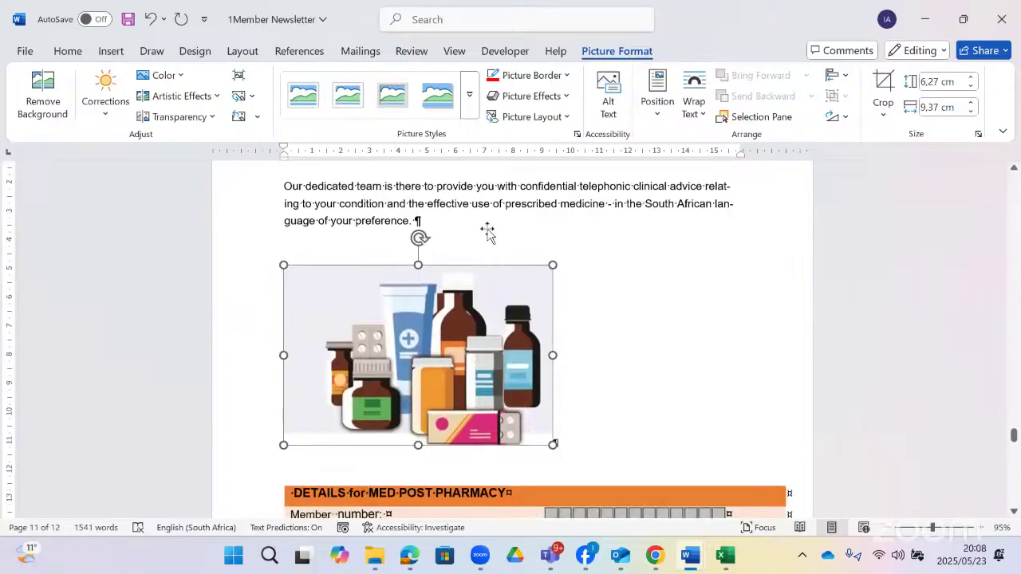
{"action": "scroll", "coordinate": [487, 231], "scroll_direction": "down", "scroll_amount": 1}
{"action": "right_click", "coordinate": [486, 228]}
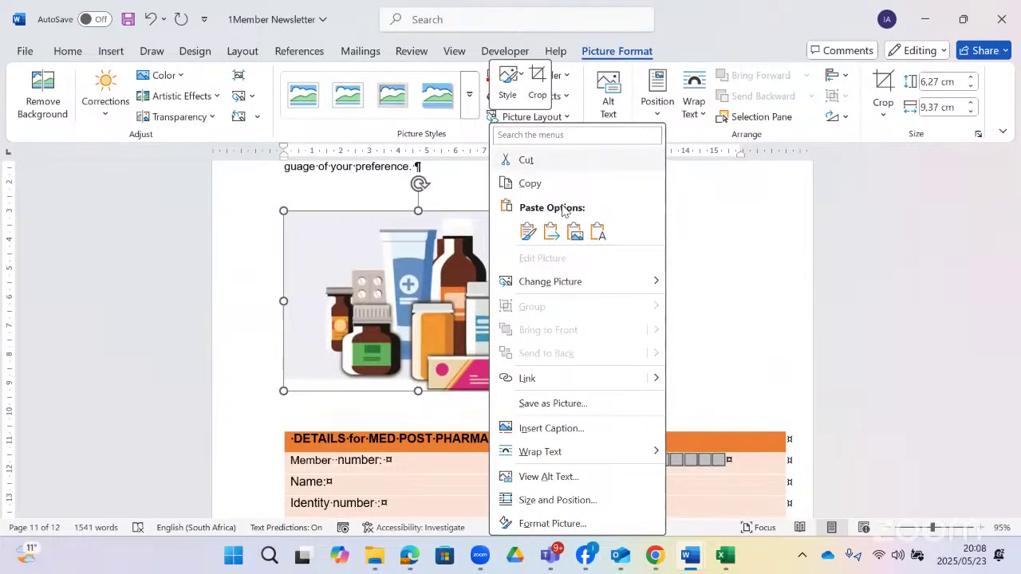
{"action": "left_click", "coordinate": [550, 161]}
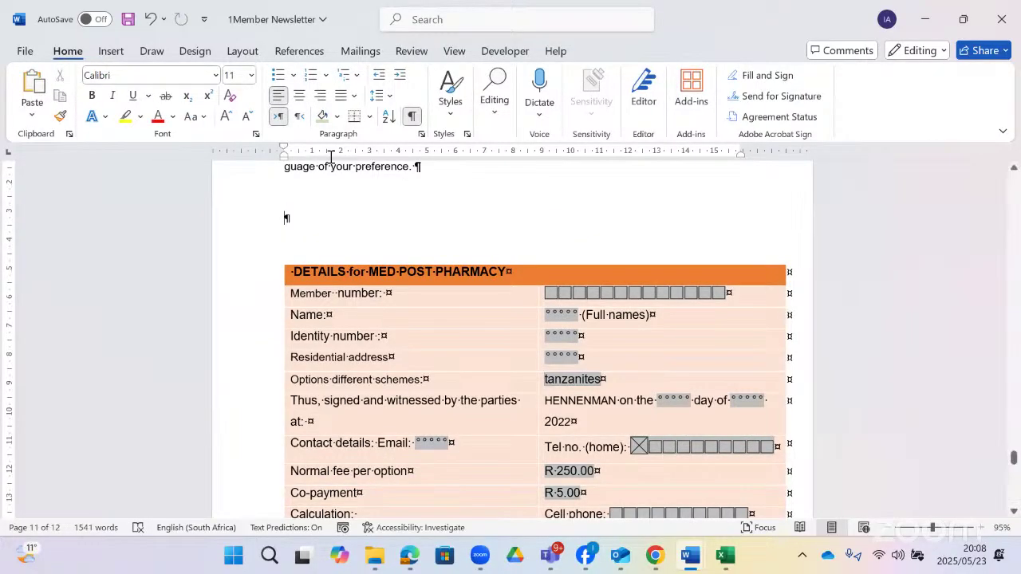
- Replace every 'dedicated' with the clipboard contents (^c), yielding 1 replacement
{"action": "key", "text": "ctrl+h"}
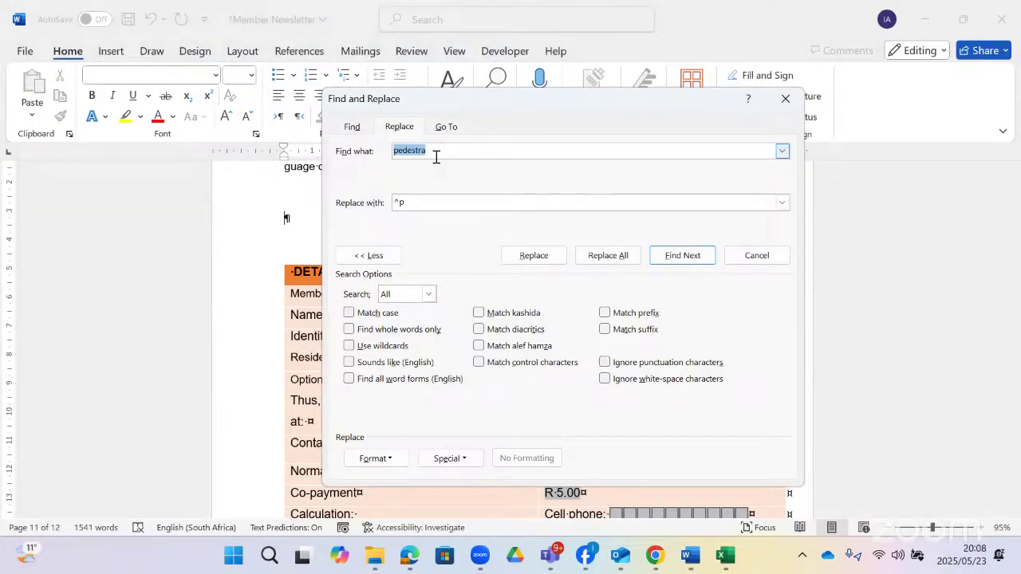
{"action": "type", "text": "dedicated"}
{"action": "left_click", "coordinate": [437, 201]}
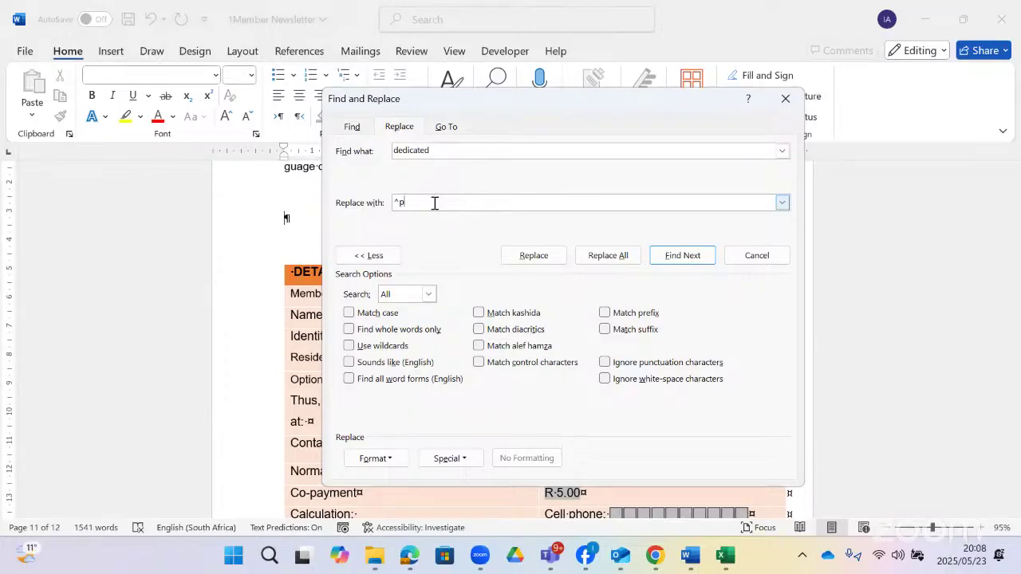
{"action": "key", "text": "BackSpace"}
{"action": "left_click", "coordinate": [470, 460]}
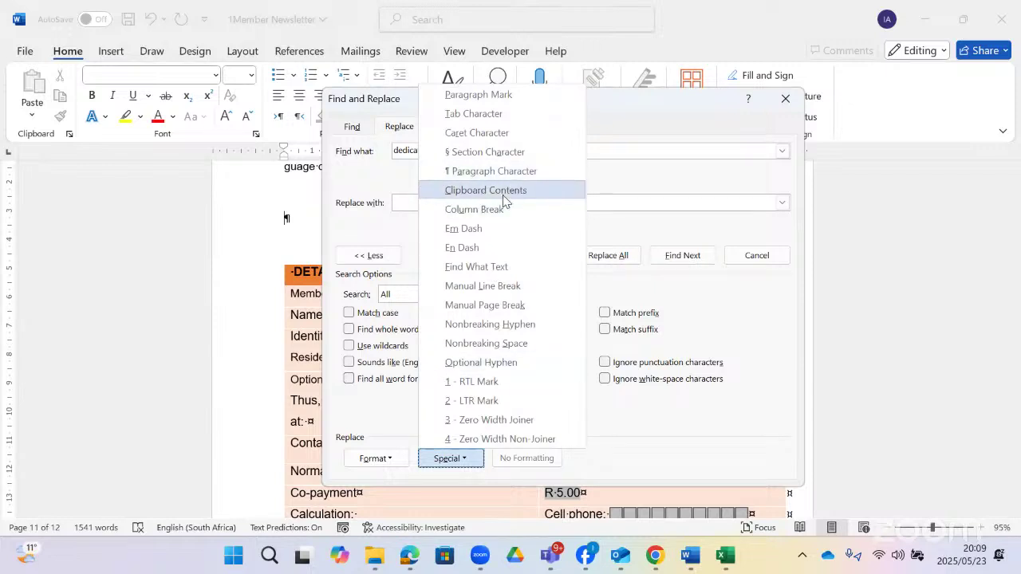
{"action": "left_click", "coordinate": [496, 192]}
{"action": "left_click_drag", "start_coordinate": [574, 90], "coordinate": [561, 3]}
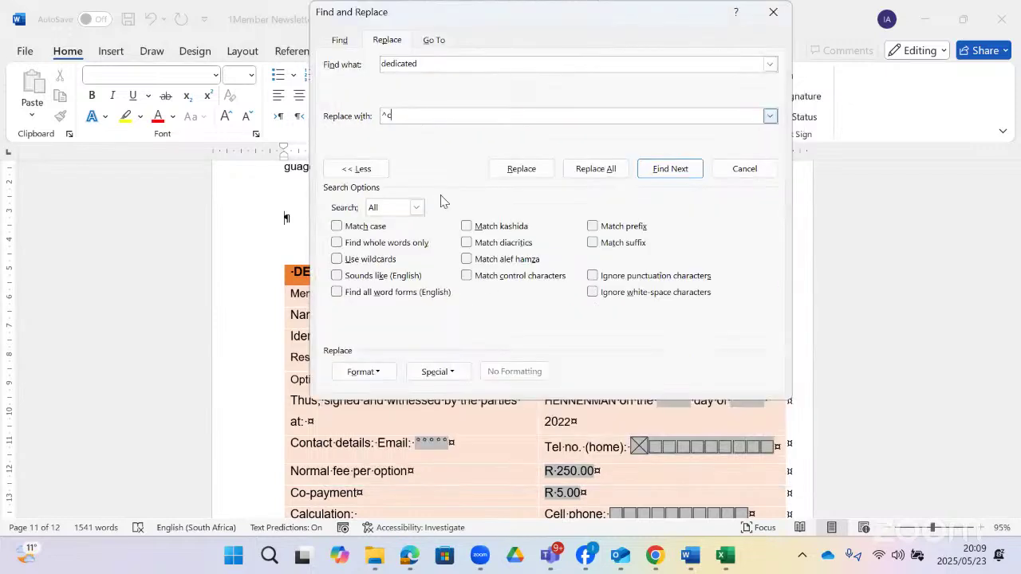
{"action": "left_click", "coordinate": [590, 169]}
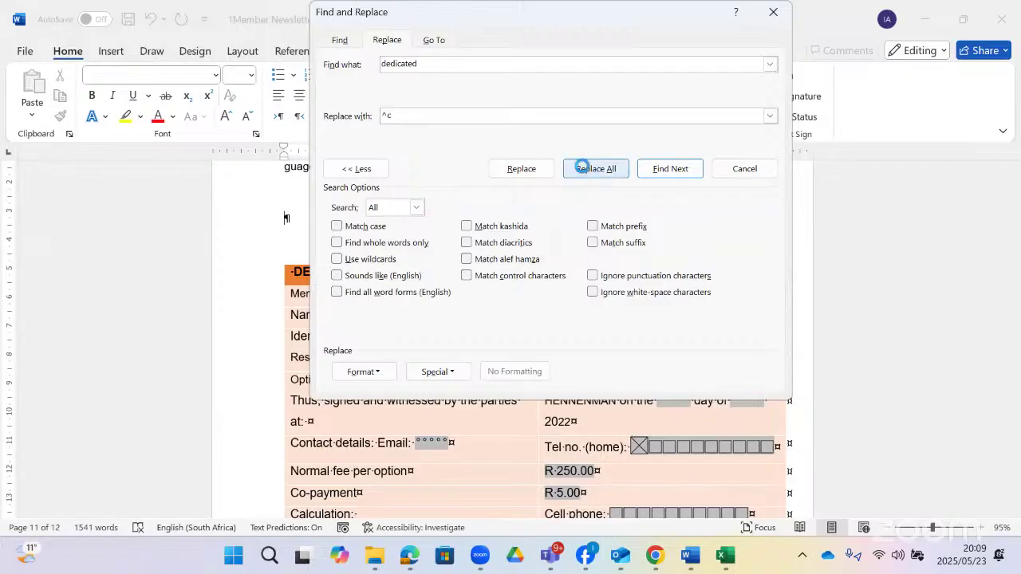
{"action": "left_click", "coordinate": [510, 319]}
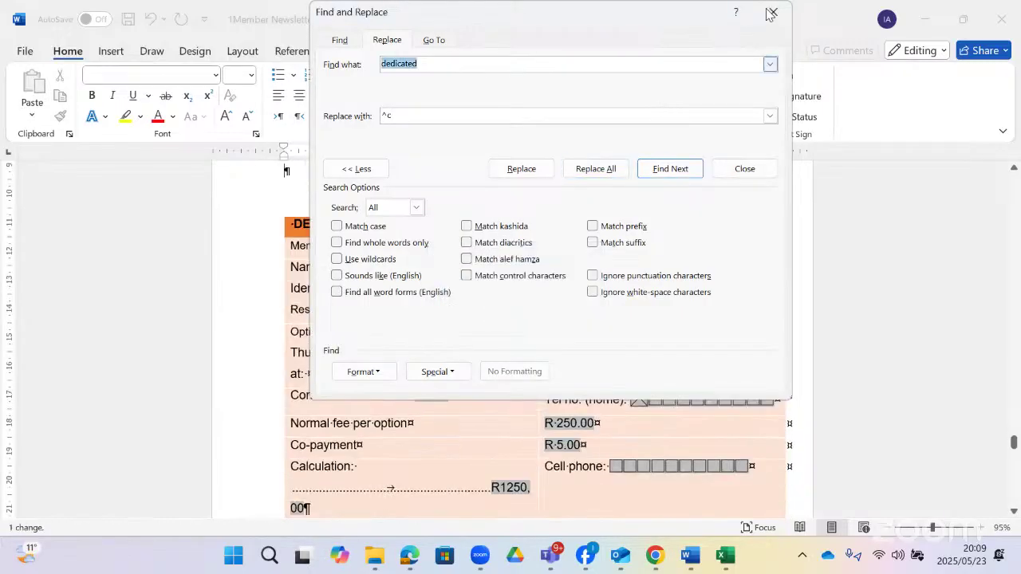
- Close Find and Replace and check the picture where 'dedicated' was
{"action": "left_click", "coordinate": [772, 12]}
{"action": "scroll", "coordinate": [550, 255], "scroll_direction": "up", "scroll_amount": 8}
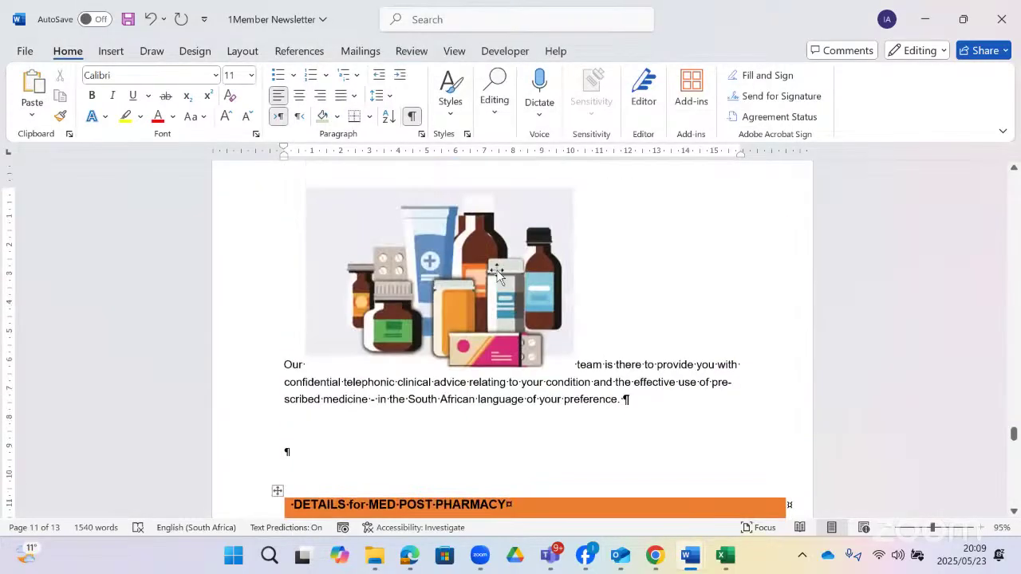
{"action": "scroll", "coordinate": [492, 272], "scroll_direction": "up", "scroll_amount": 3}
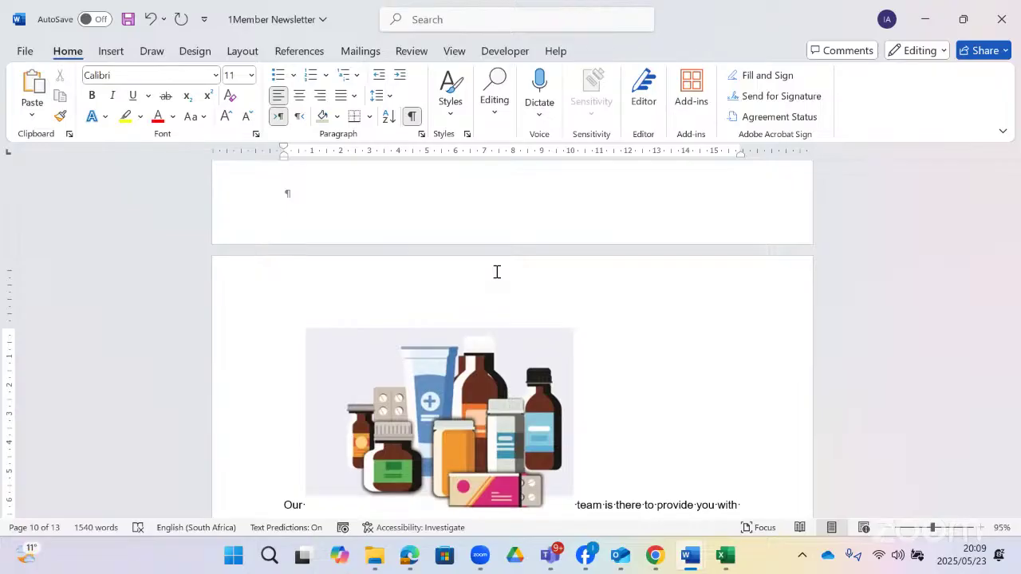
- Browse the Layout and Design tabs, the Themes list and the search suggestions
{"action": "left_click", "coordinate": [244, 51]}
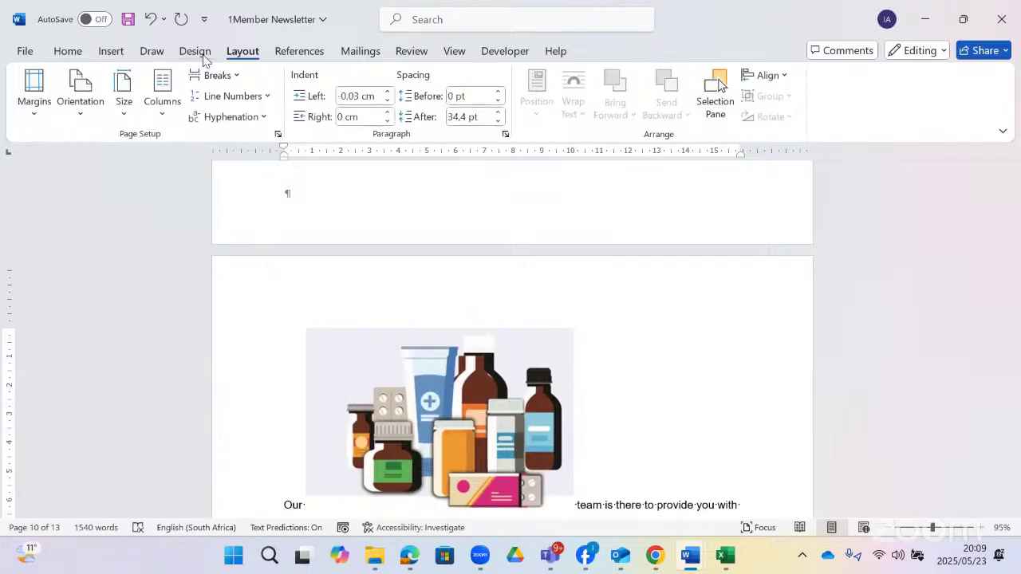
{"action": "left_click", "coordinate": [203, 58]}
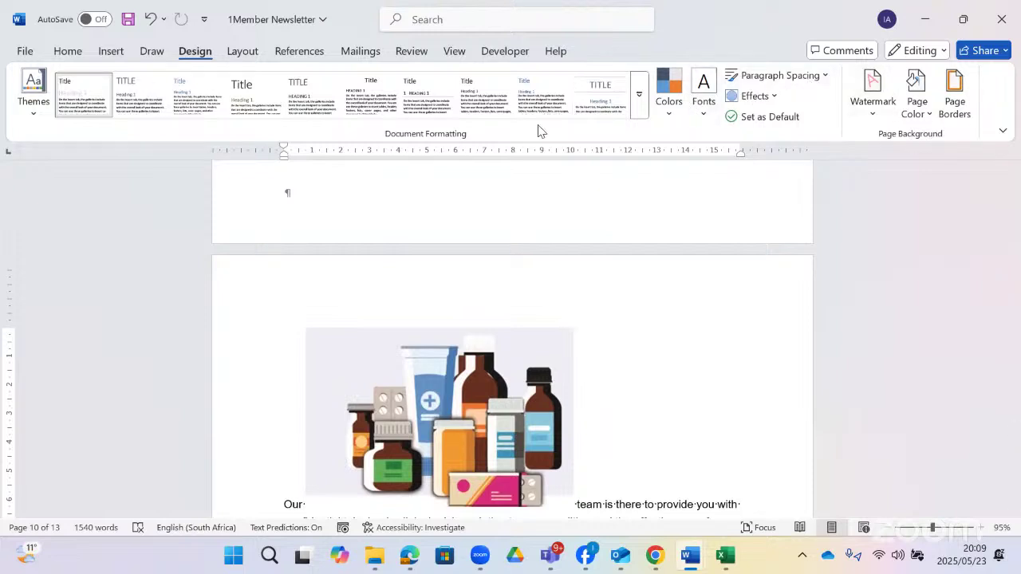
{"action": "left_click", "coordinate": [32, 116]}
{"action": "scroll", "coordinate": [107, 57], "scroll_direction": "up", "scroll_amount": 2}
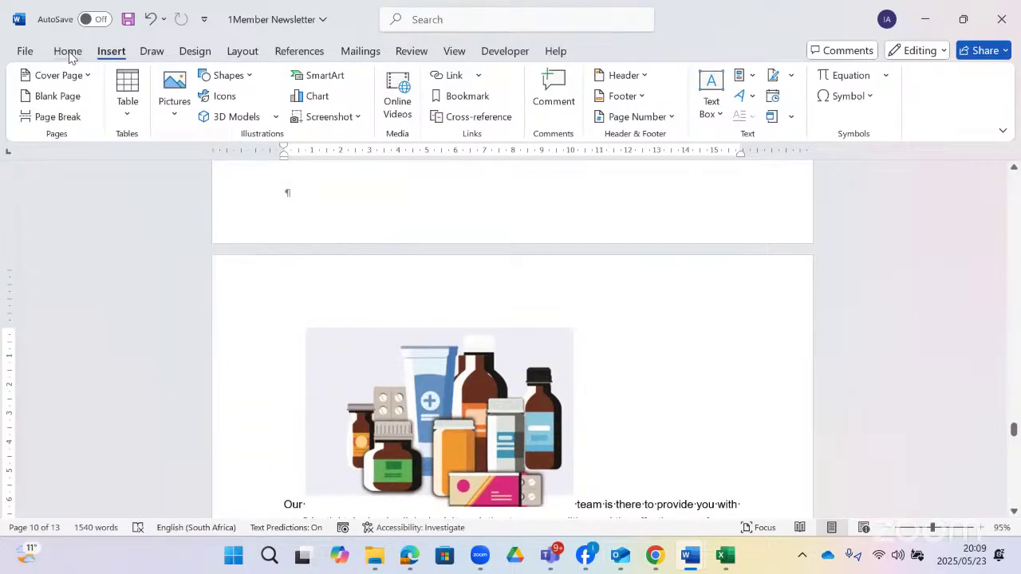
{"action": "left_click", "coordinate": [414, 24]}
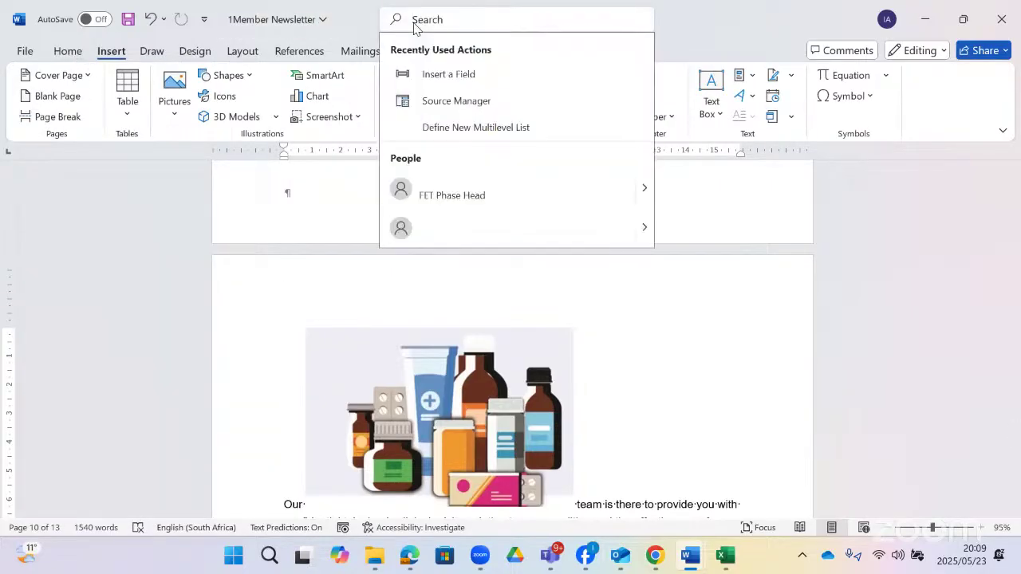
{"action": "left_click", "coordinate": [297, 313]}
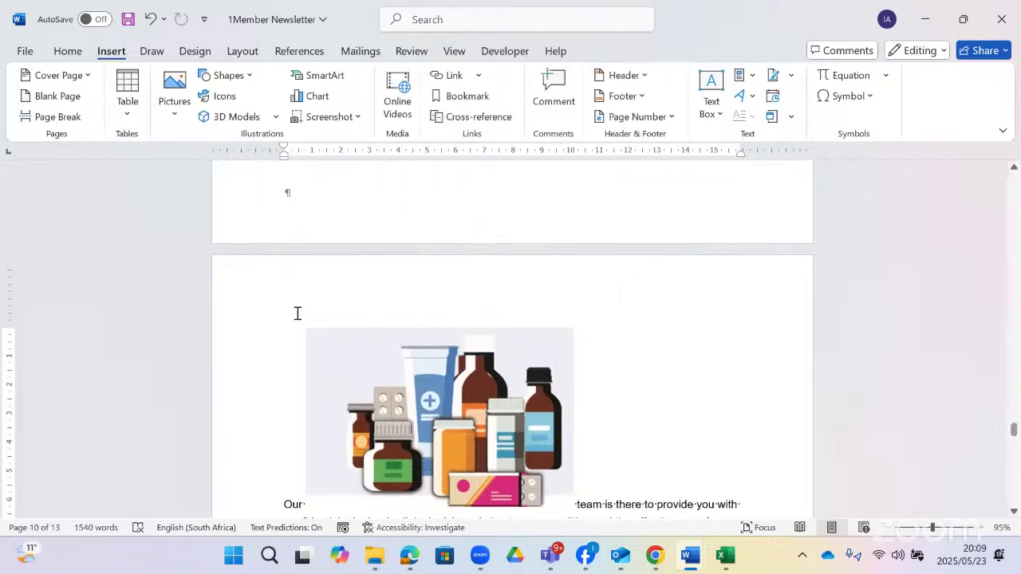